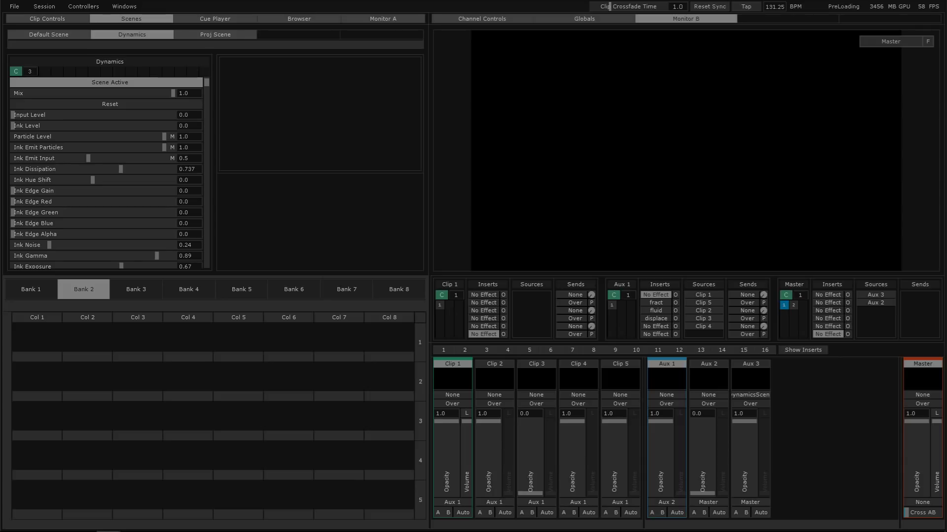
# - Show the clips in Bank 1 and launch the ReaperRec11 audio clip on the Clip 1 channel
pyautogui.moveTo(180, 522)
pyautogui.click(49, 287)
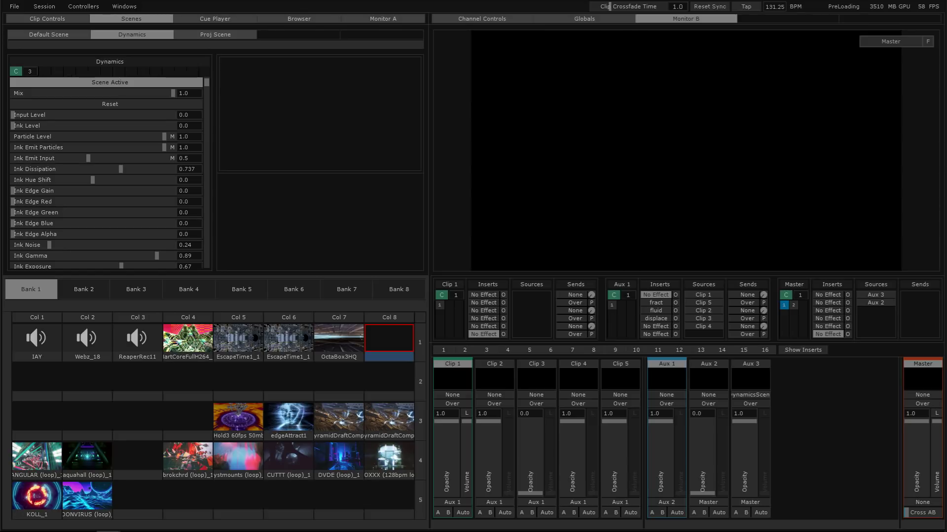
pyautogui.press('super')
pyautogui.press('super')
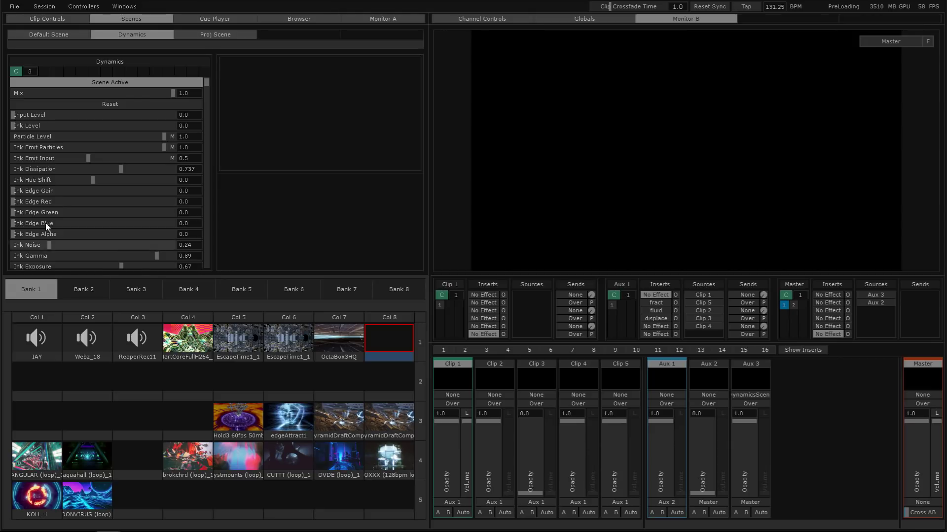
pyautogui.click(138, 338)
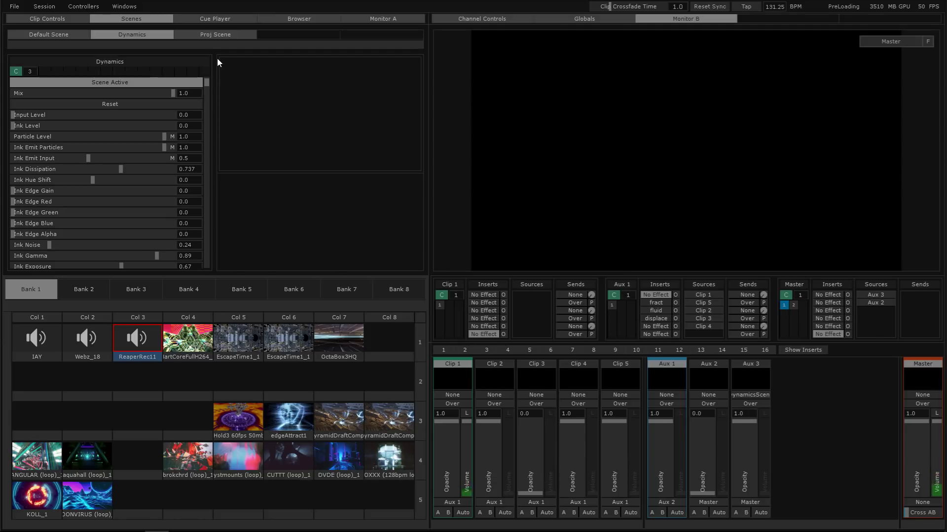
# - Lower the Aux 3 opacity to 0.0 and bring the last Dynamics scene parameters into view
pyautogui.moveTo(752, 437); pyautogui.dragTo(748, 495)
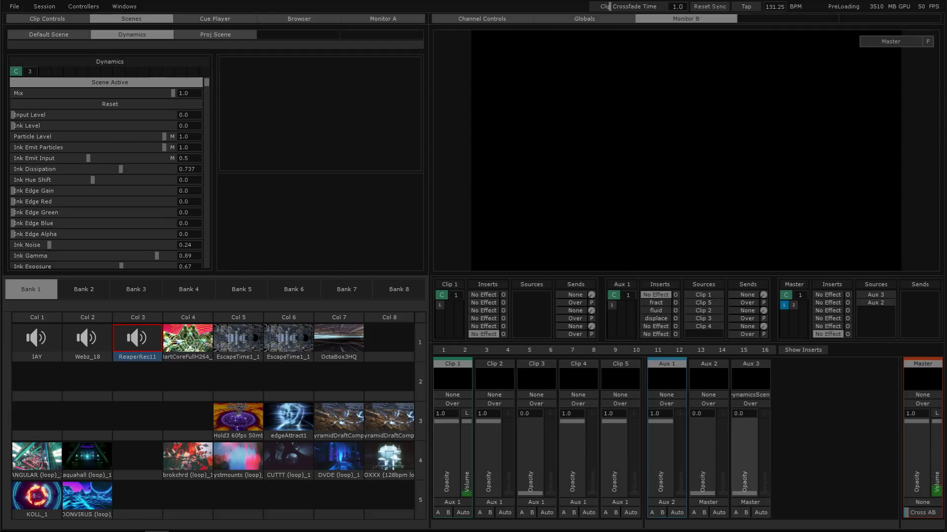
pyautogui.moveTo(207, 83)
pyautogui.mouseDown()
pyautogui.moveTo(203, 219)
pyautogui.moveTo(182, 268)
pyautogui.mouseUp()
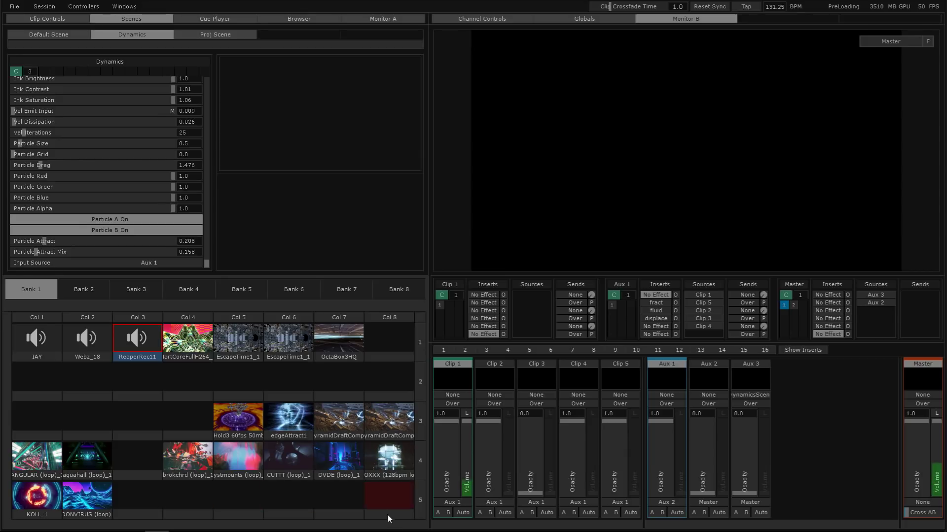
# - Examine the source options available for the Aux 2 channel and leave its source unchosen
pyautogui.moveTo(434, 531)
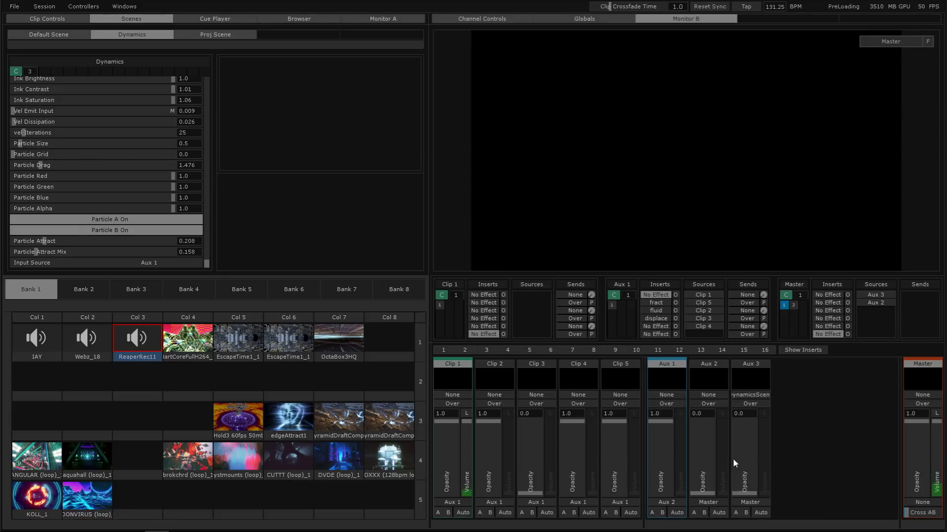
pyautogui.click(712, 395)
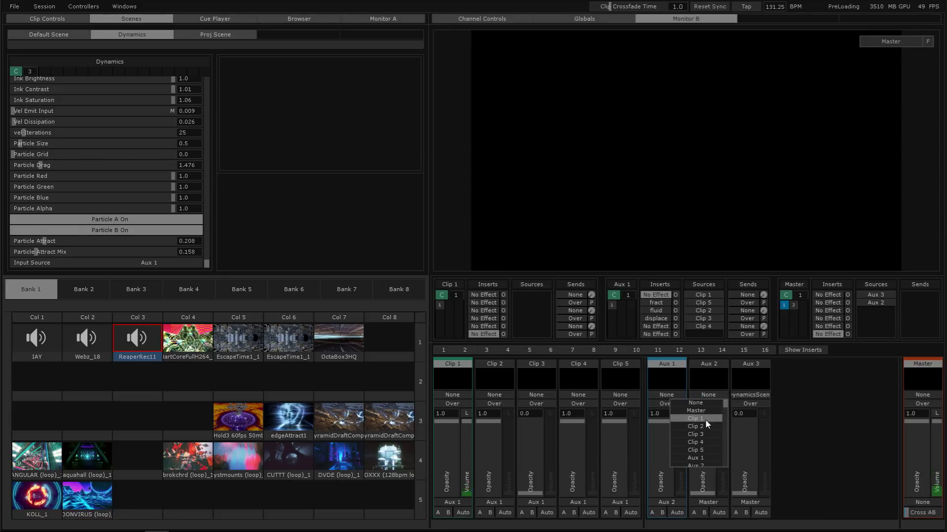
pyautogui.scroll(-2, 703, 448)
pyautogui.scroll(-1, 702, 459)
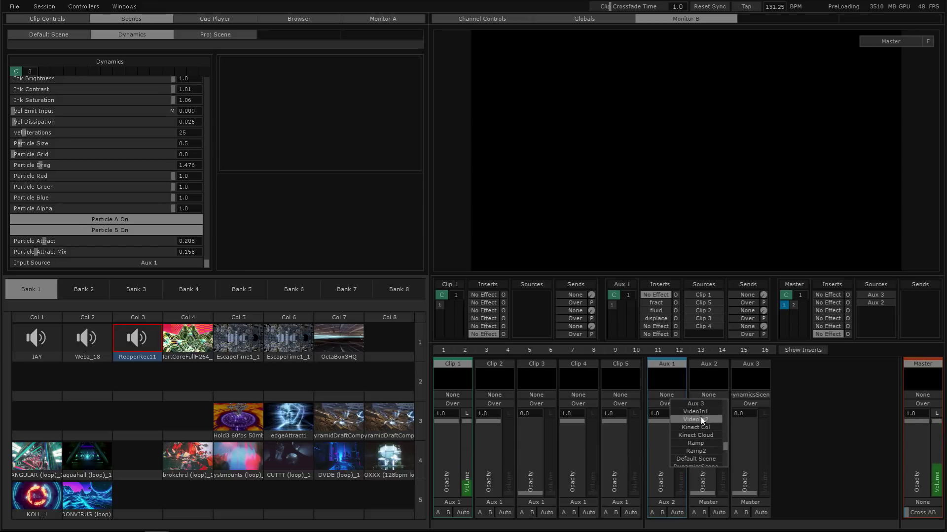
pyautogui.click(791, 425)
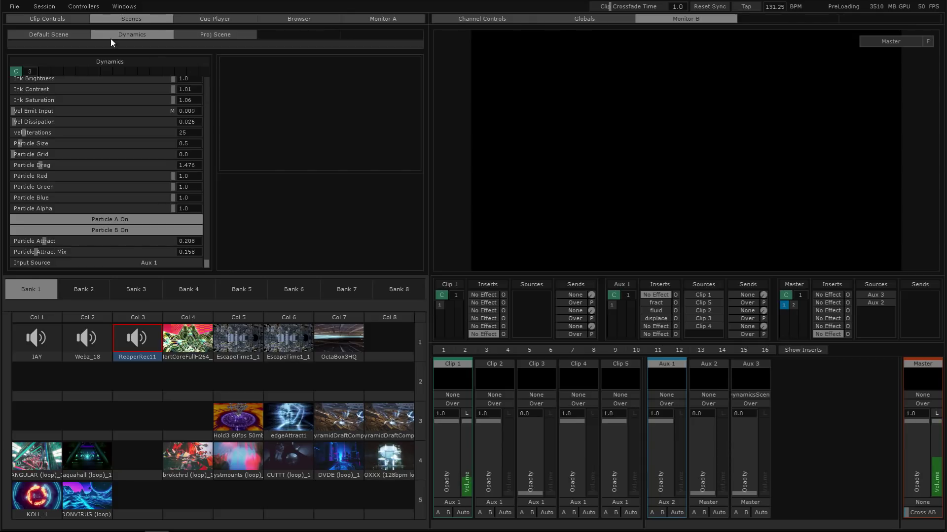
# - Show the ReaperRec11 clip's controls and check the computer's CPU performance in Task Manager
pyautogui.click(65, 19)
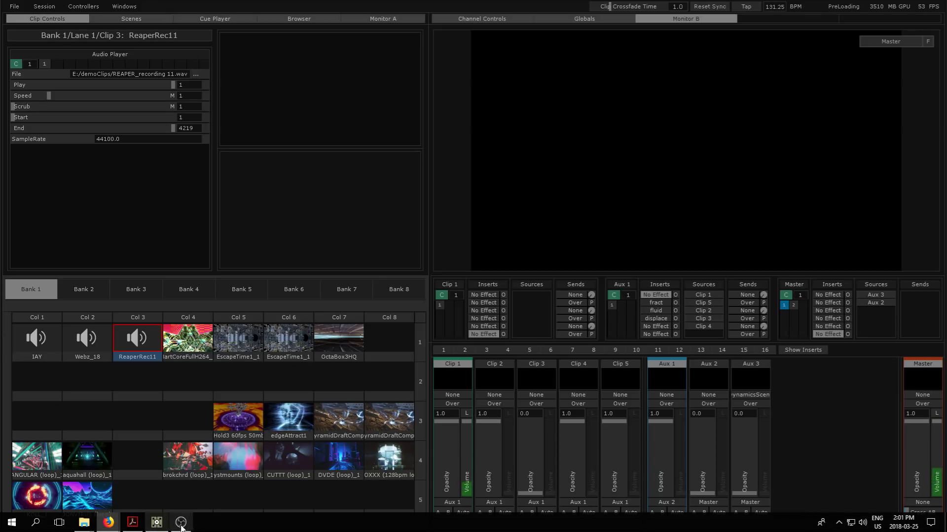
pyautogui.rightClick(181, 528)
pyautogui.click(224, 475)
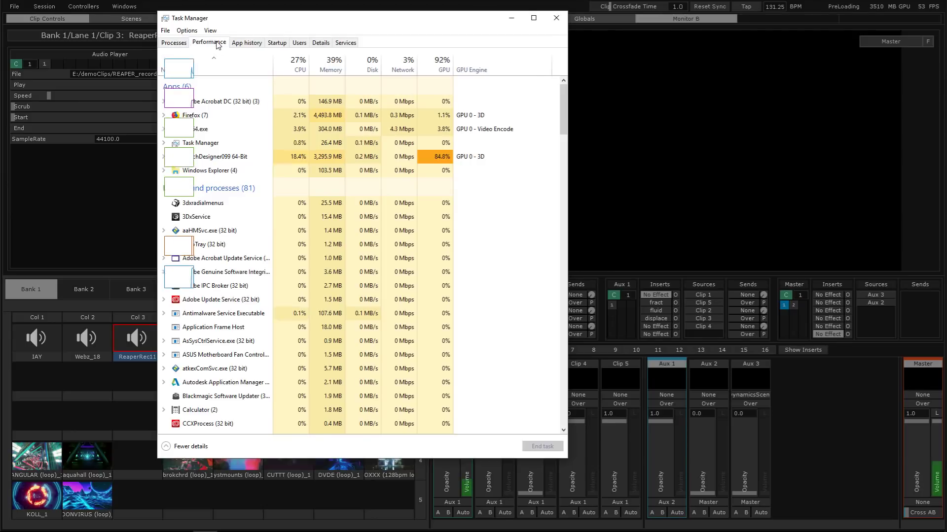
pyautogui.click(216, 43)
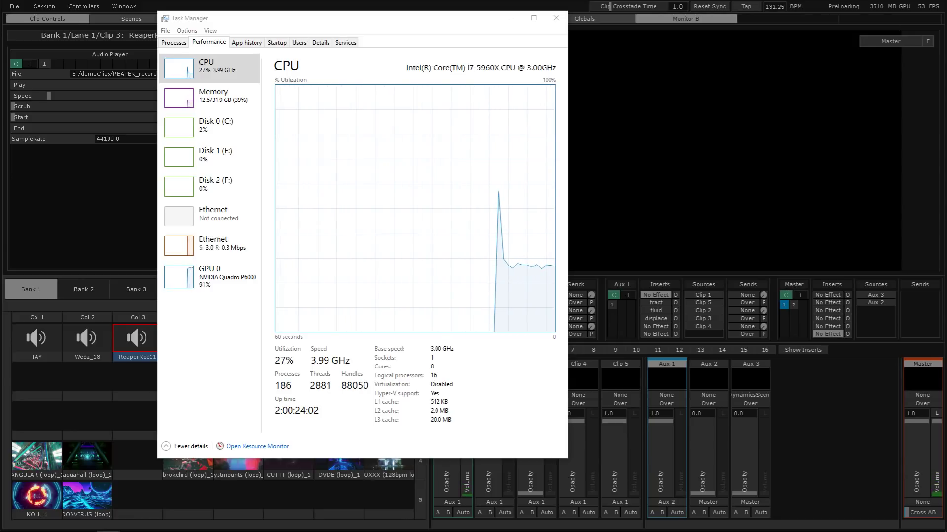
pyautogui.click(557, 18)
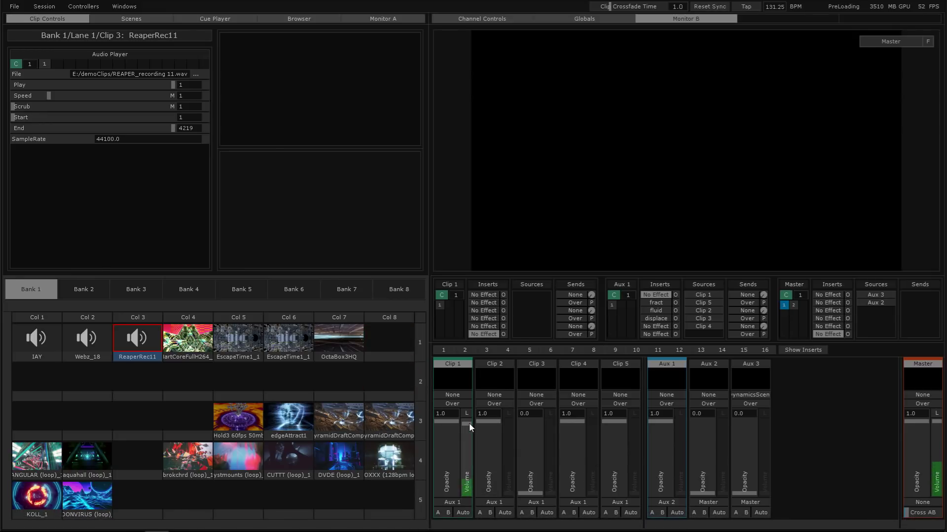
# - Lower the Clip 1 volume to zero and activate slot 1 of the ReaperRec11 clip's Audio Player
pyautogui.moveTo(469, 423); pyautogui.dragTo(467, 487)
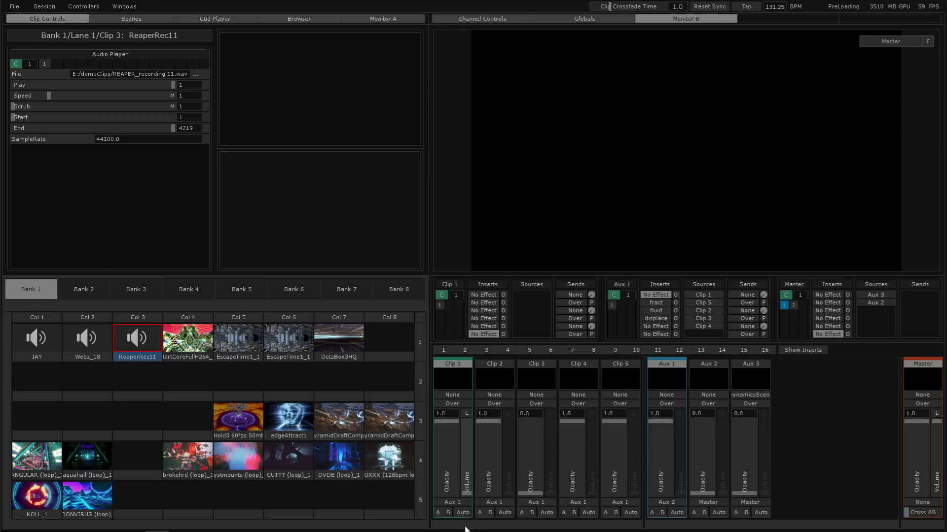
pyautogui.click(44, 63)
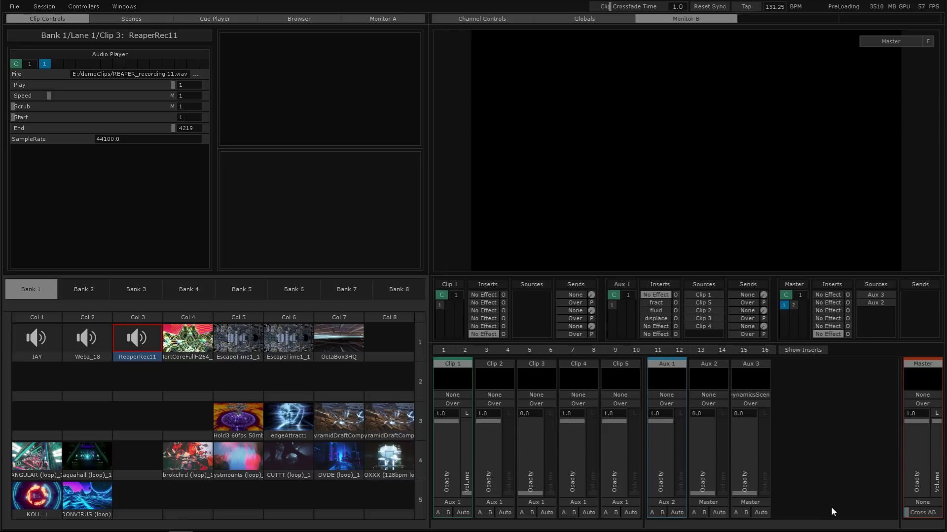
# - Show Bank 2 and raise the channel levels: Clip 3, Aux 2 and Aux 3 opacity to 1.0 and Clip 1 volume to full
pyautogui.moveTo(833, 531)
pyautogui.click(85, 291)
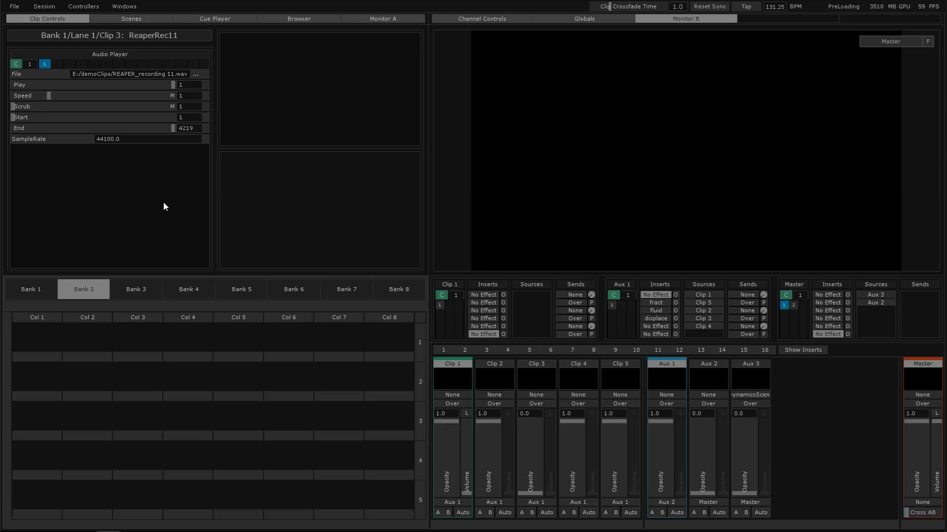
pyautogui.moveTo(530, 490); pyautogui.dragTo(528, 402)
pyautogui.moveTo(702, 492); pyautogui.dragTo(702, 407)
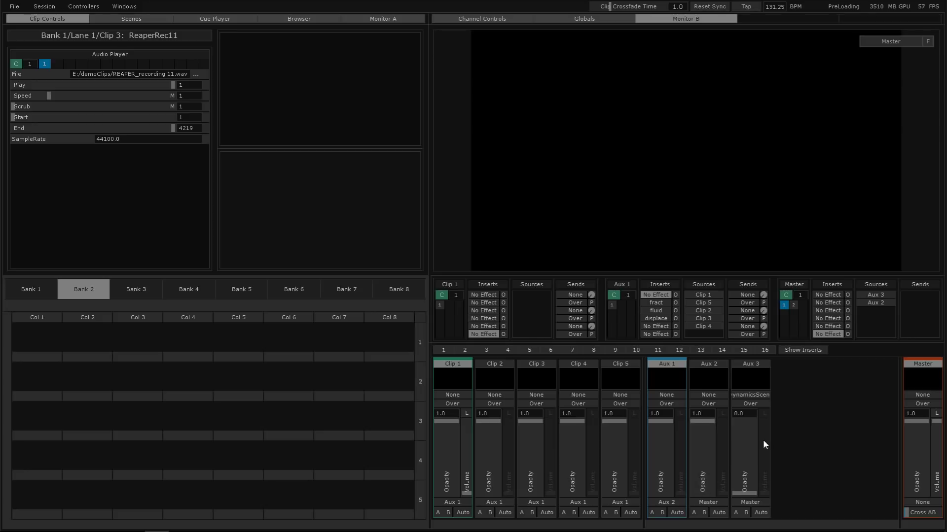
pyautogui.moveTo(745, 492); pyautogui.dragTo(704, 413)
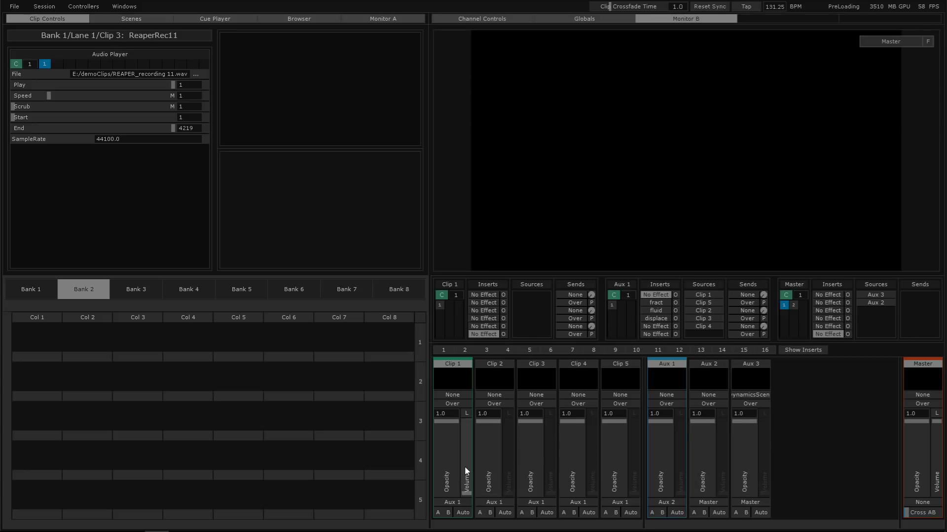
pyautogui.moveTo(464, 467); pyautogui.dragTo(454, 423)
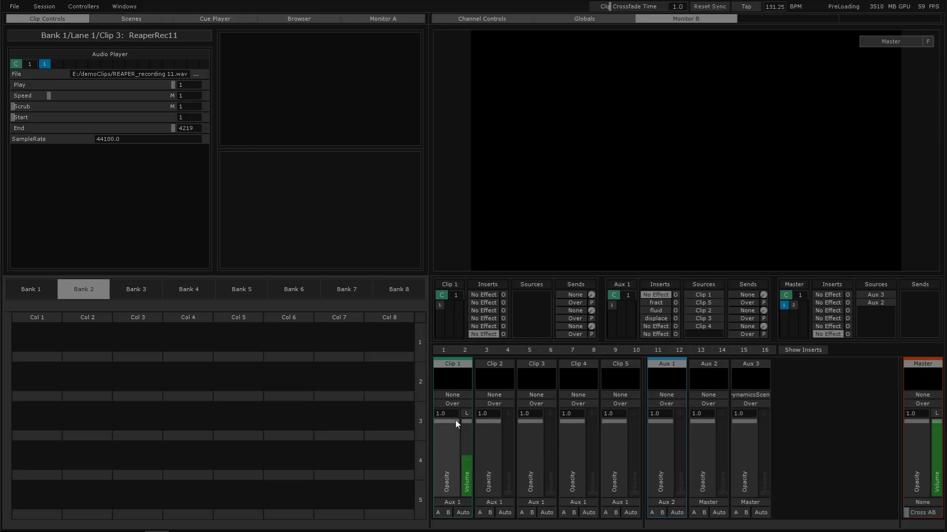
# - Empty the Clip 1 channel by launching the blank Bank 1 slot in column 8, row 1, and return to Bank 2
pyautogui.click(49, 284)
pyautogui.click(403, 343)
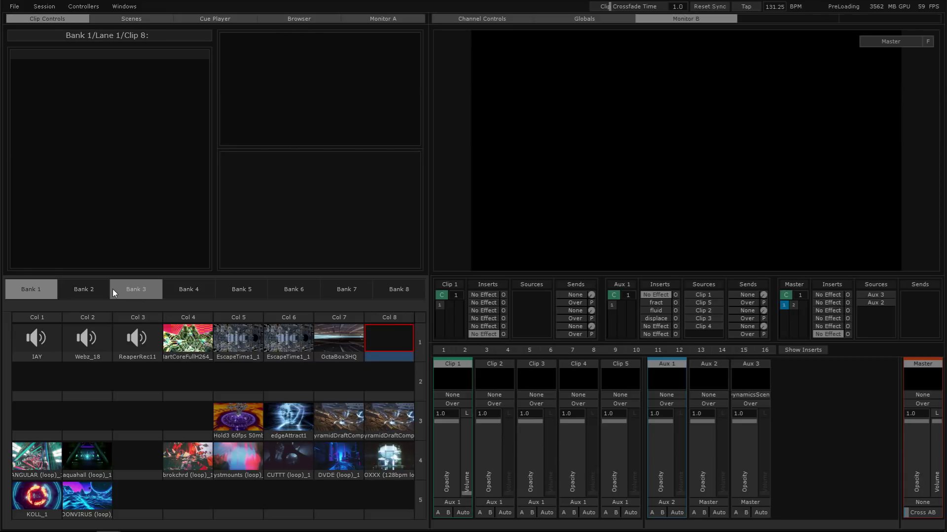
pyautogui.click(100, 282)
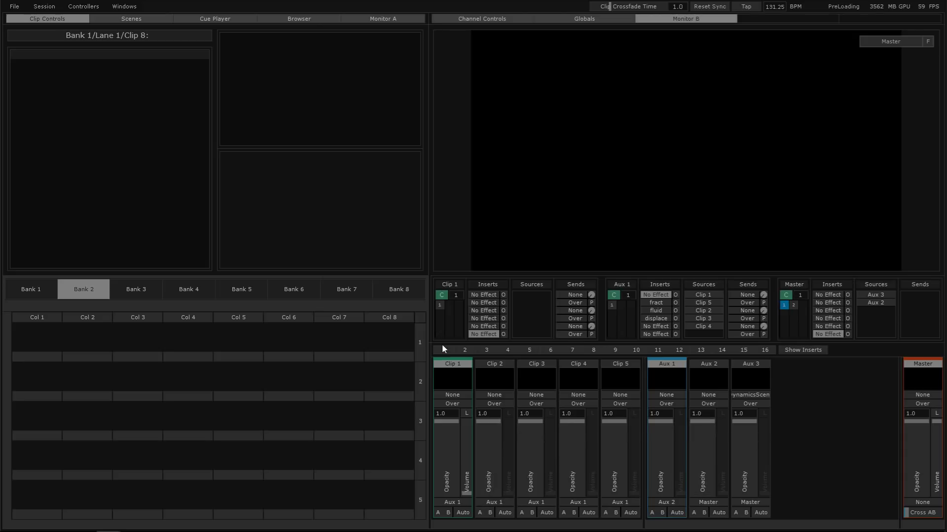
# - Look through the settings of the Default Scene, Dynamics and Proj Scene, and return to the clip controls
pyautogui.click(131, 23)
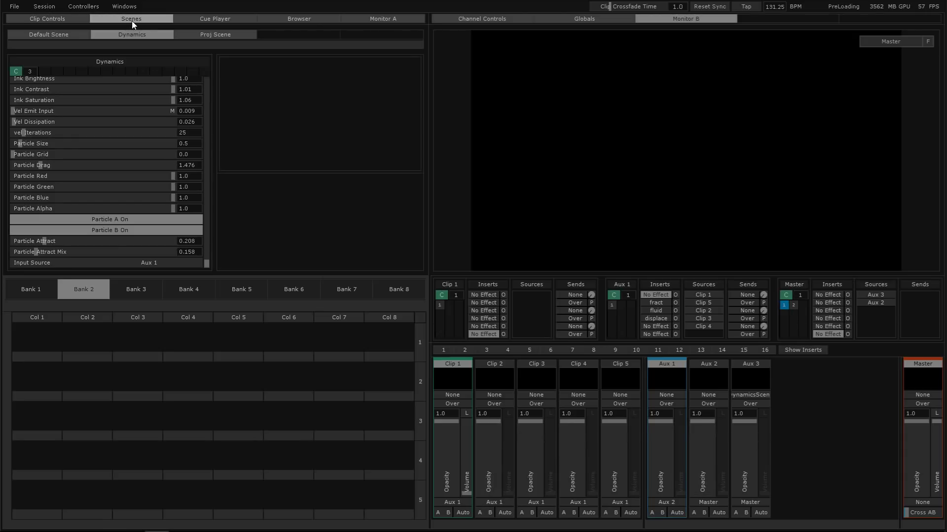
pyautogui.click(55, 31)
pyautogui.click(102, 34)
pyautogui.click(191, 37)
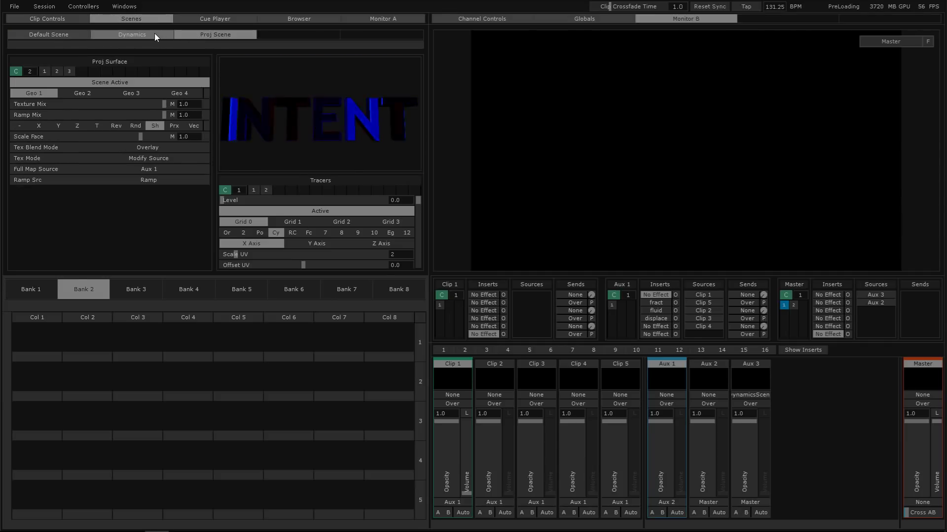
pyautogui.click(152, 32)
pyautogui.click(68, 31)
pyautogui.click(65, 20)
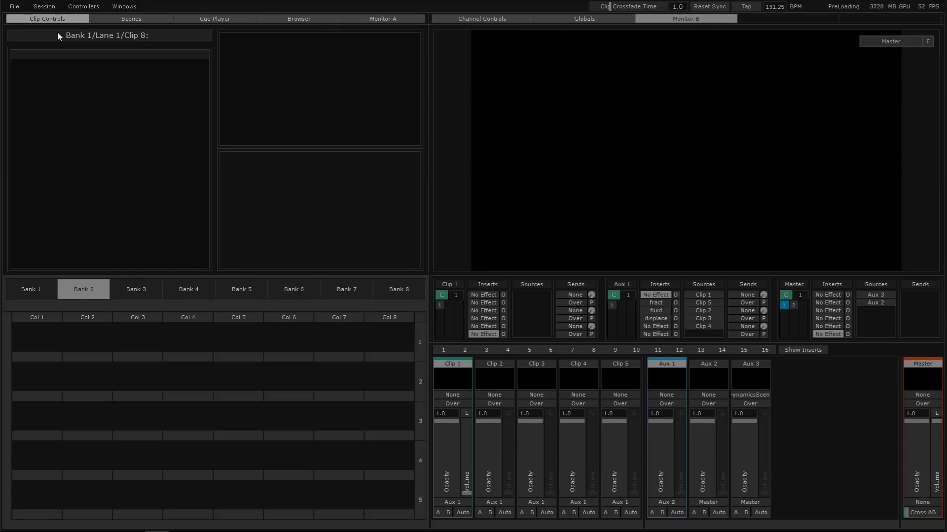
# - Review the Cue Player's playlists and the global modulation and color ramp settings, ending on the clip and channel controls
pyautogui.click(229, 22)
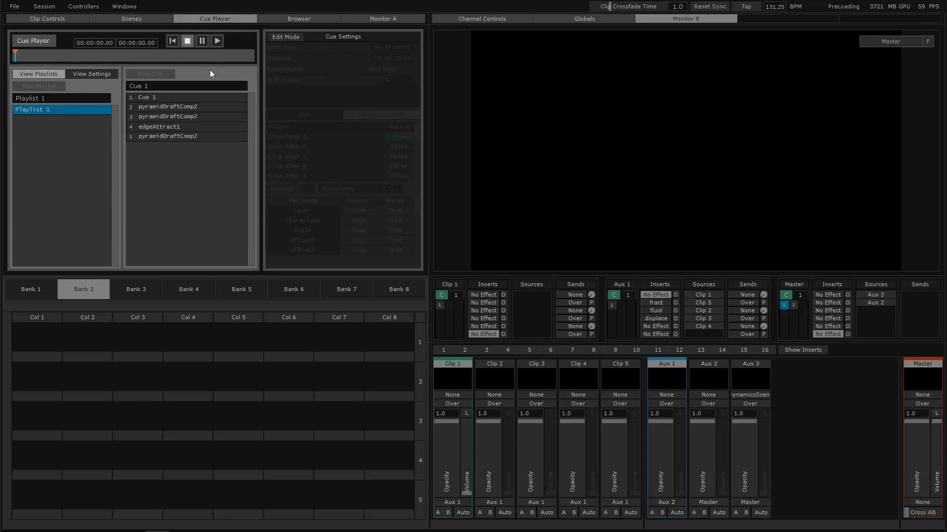
pyautogui.click(75, 19)
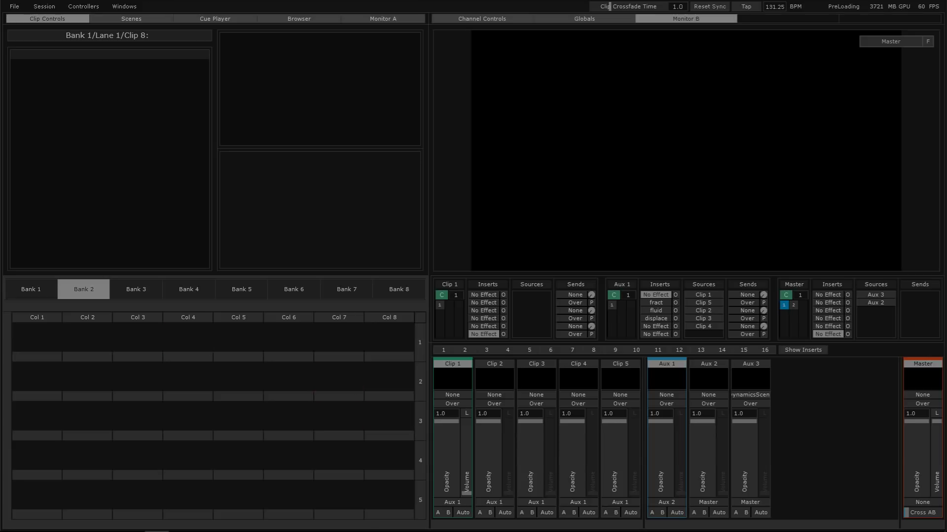
pyautogui.click(591, 20)
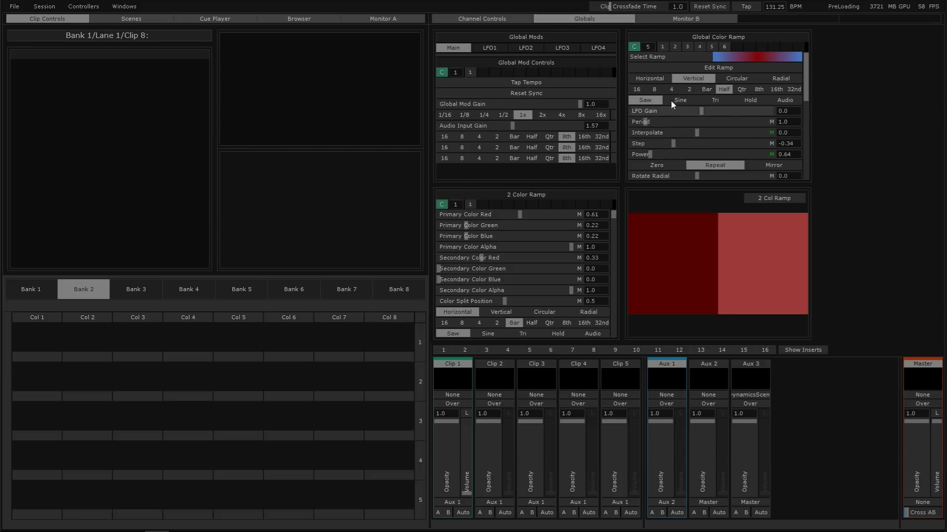
pyautogui.click(498, 18)
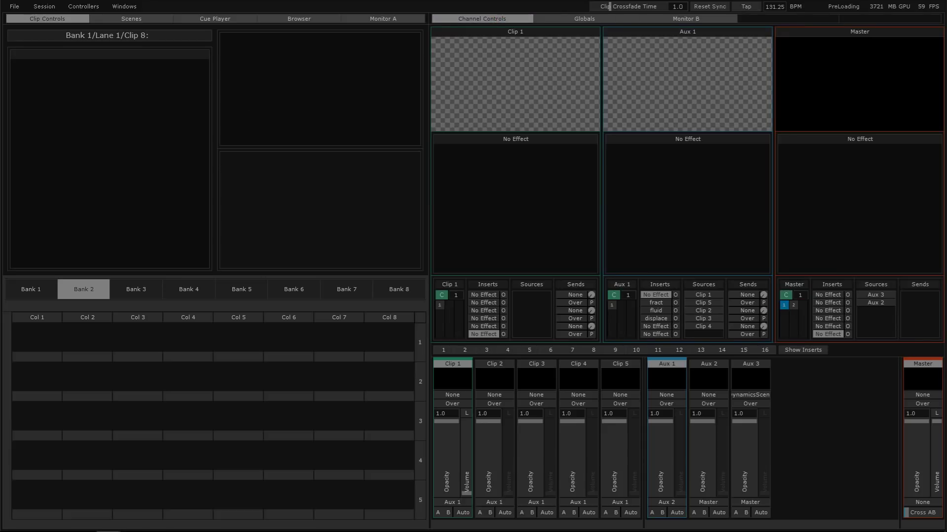
# - Review the controller mapping options and the Project Setup parameters, and close the setup window
pyautogui.click(87, 7)
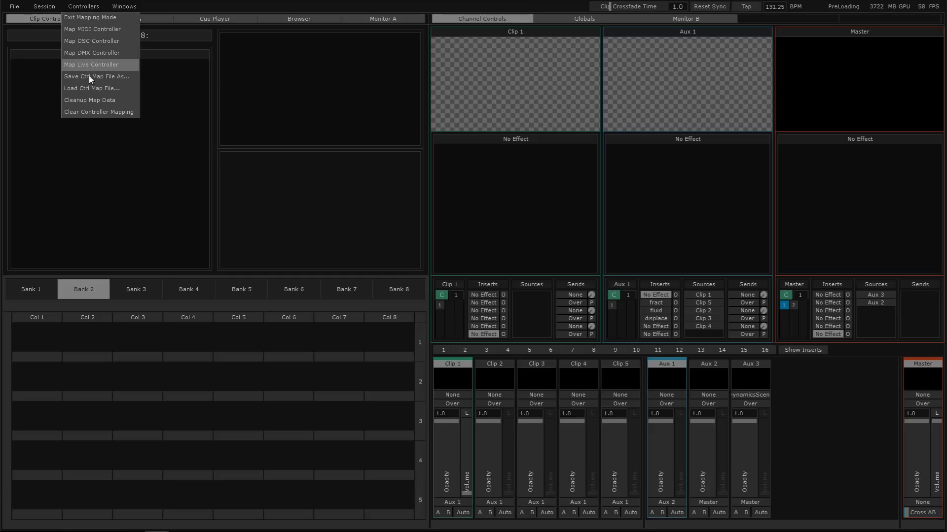
pyautogui.click(86, 5)
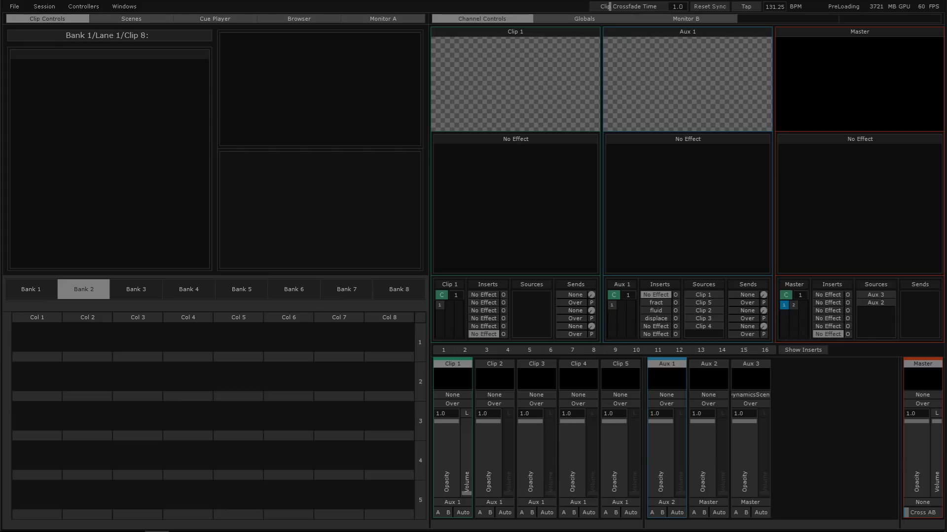
pyautogui.click(128, 7)
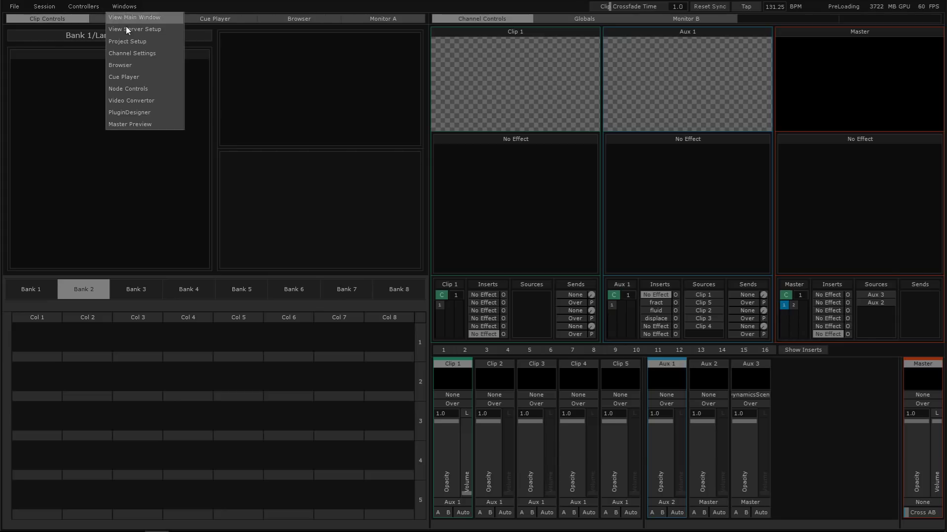
pyautogui.click(129, 42)
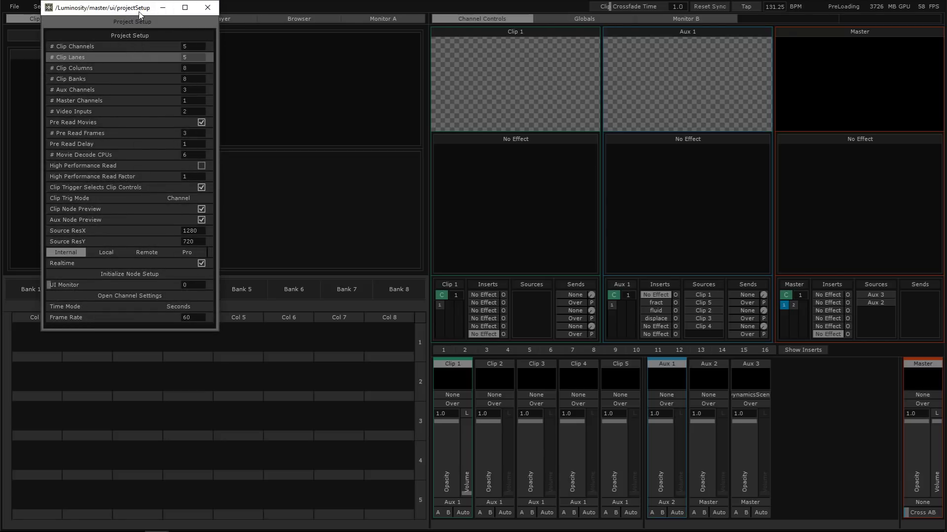
pyautogui.moveTo(129, 13); pyautogui.dragTo(166, 36)
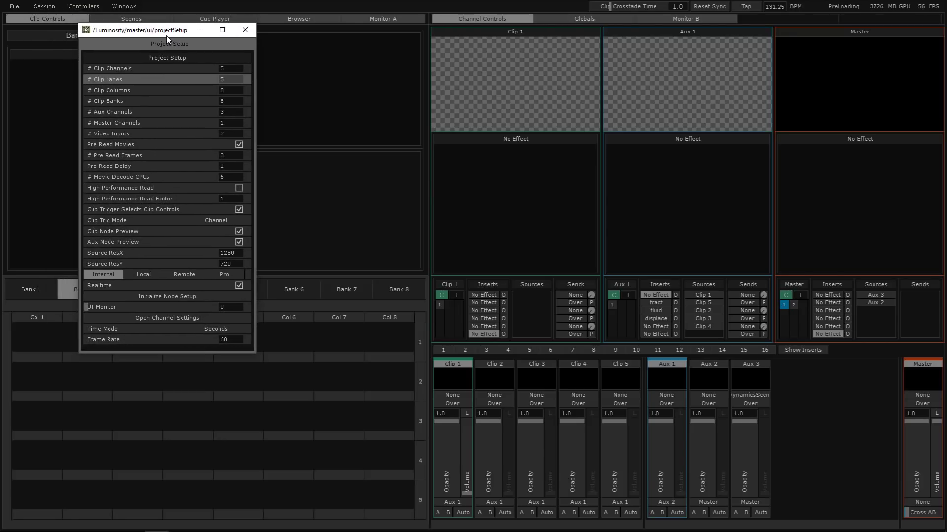
pyautogui.click(245, 31)
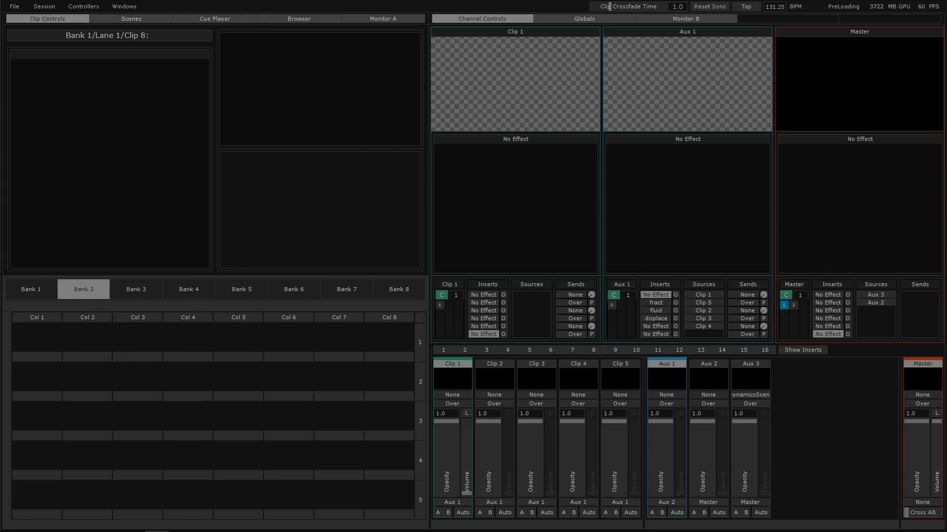
# - Review the server setup with its output, edge blend and PreVis settings, and return to the main performance view
pyautogui.click(131, 7)
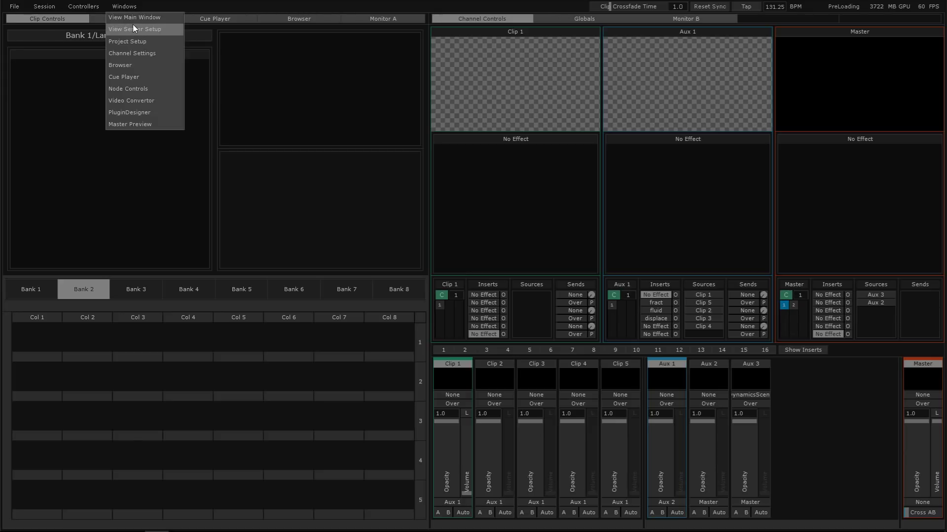
pyautogui.click(132, 26)
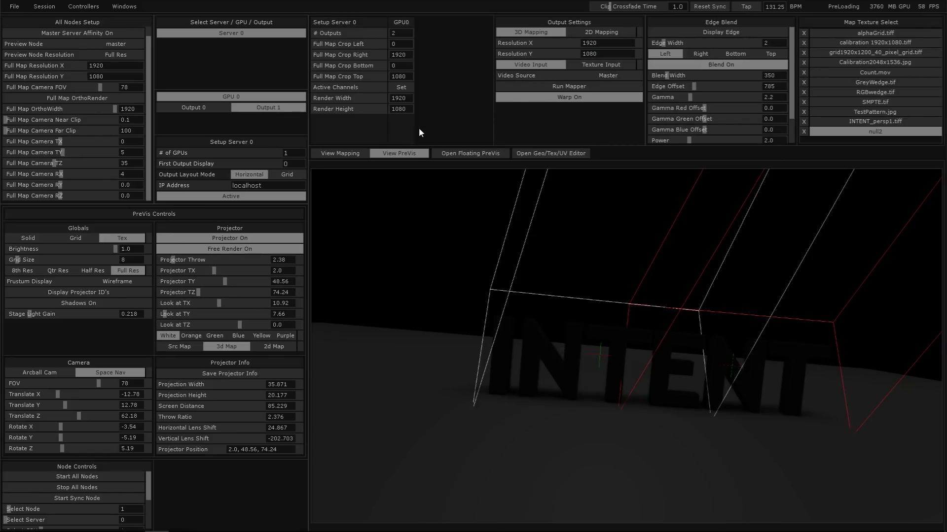
pyautogui.click(124, 6)
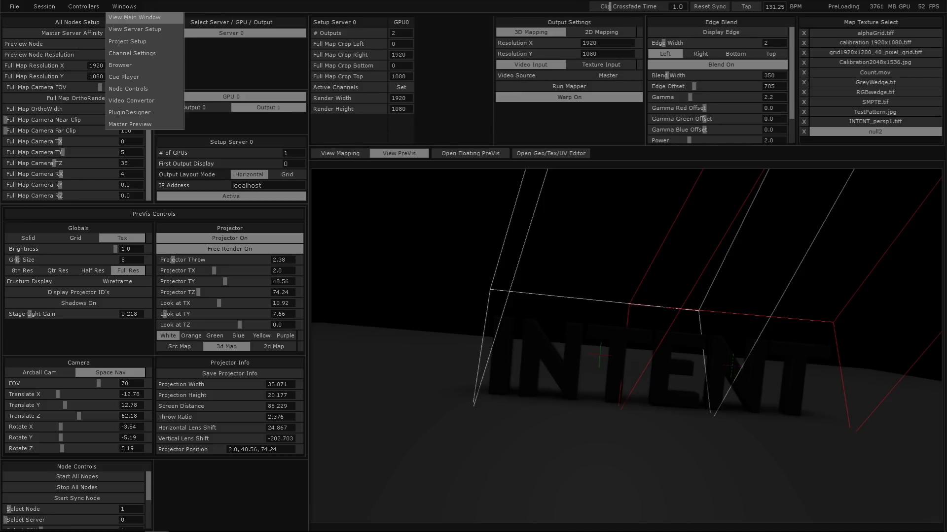
pyautogui.click(120, 17)
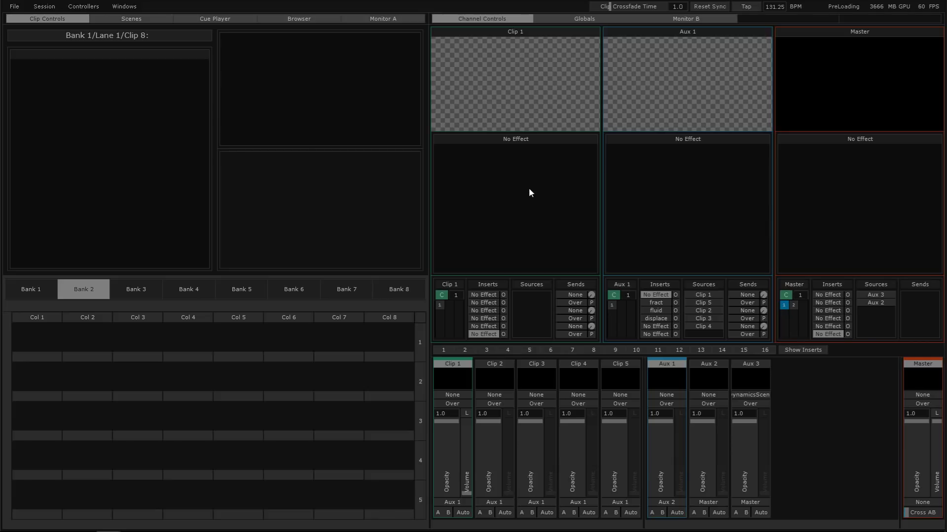
# - Switch to the demoClips folder in File Explorer and place its window so the clip bank and clip controls stay uncovered
pyautogui.hotkey('alt', 'Tab')
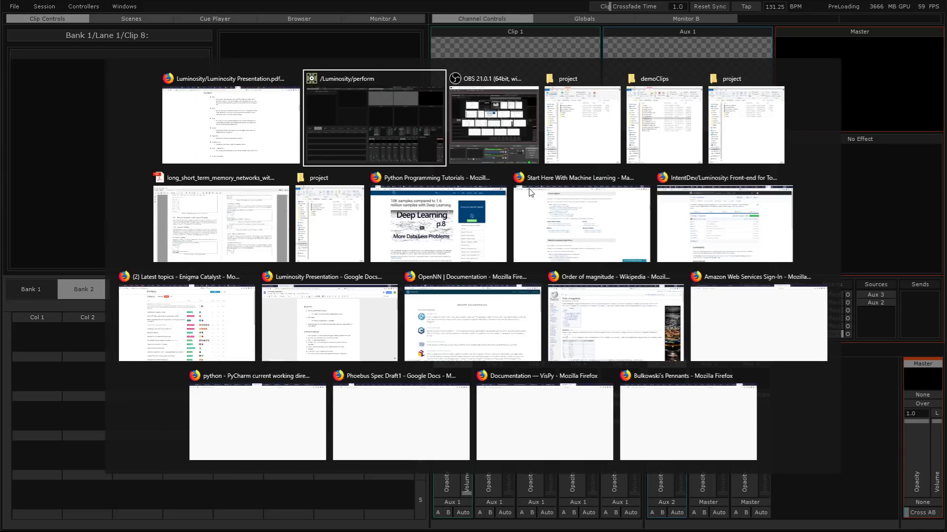
pyautogui.hotkey('alt', 'Tab')
pyautogui.hotkey('alt', 'Tab')
pyautogui.hotkey('alt', 'Tab')
pyautogui.press('Escape')
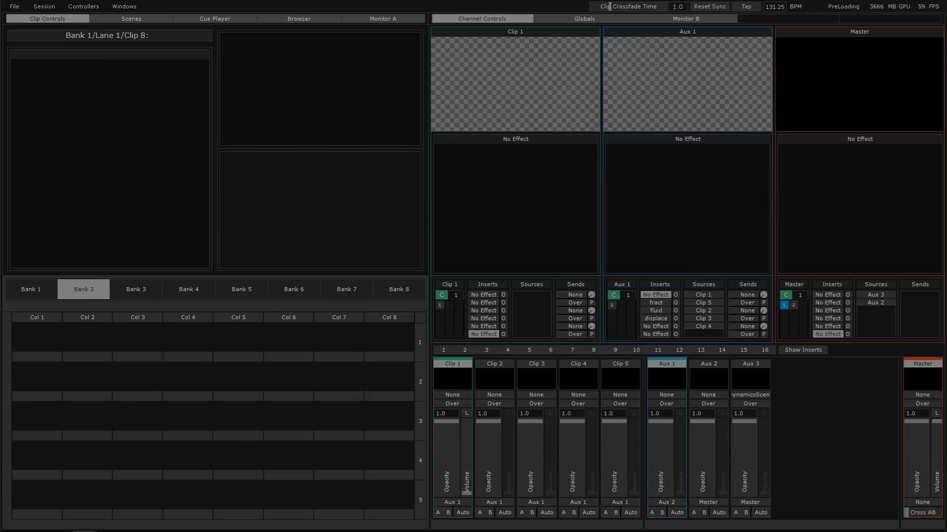
pyautogui.hotkey('alt', 'Tab')
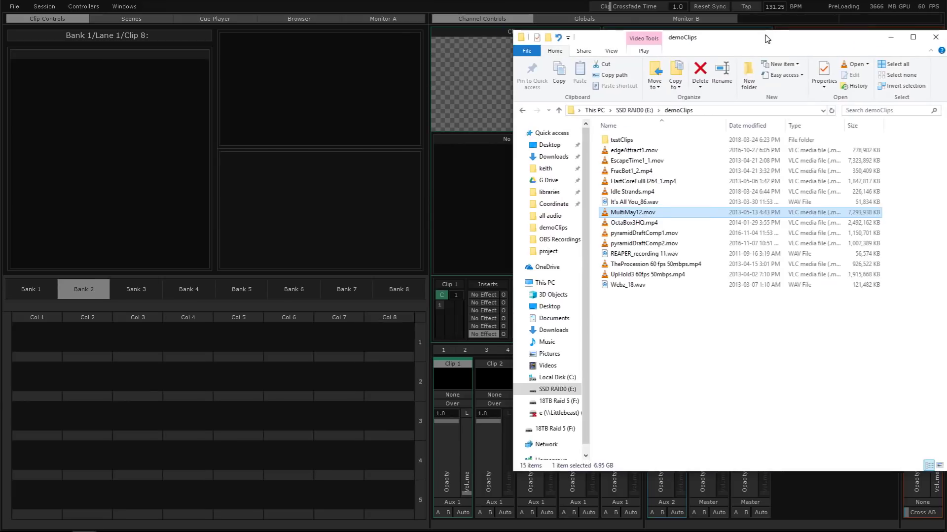
pyautogui.moveTo(683, 93); pyautogui.dragTo(660, 88)
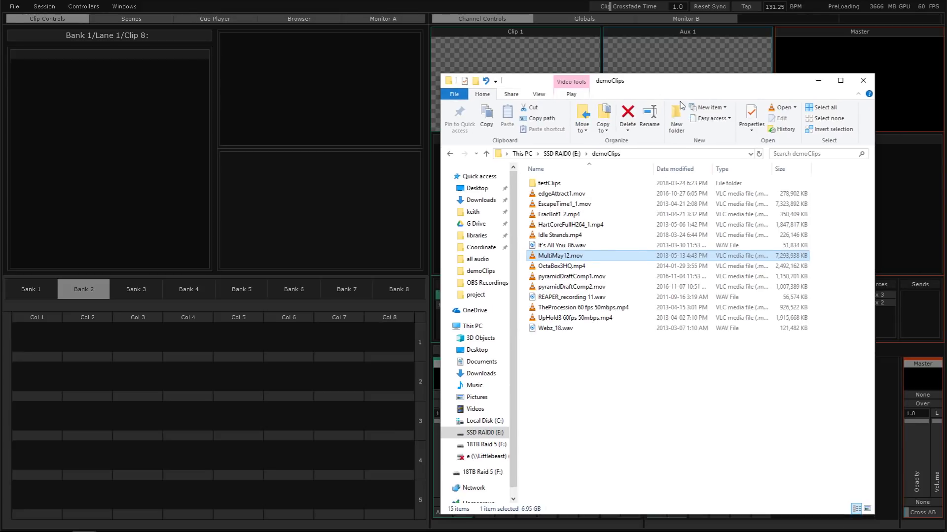
pyautogui.moveTo(680, 88); pyautogui.dragTo(655, 71)
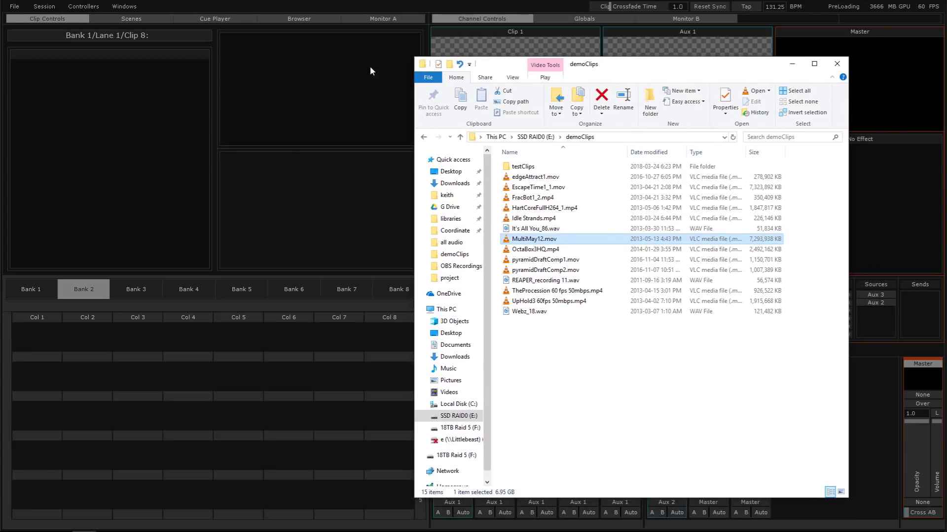
# - Show the Browser, and try to load EscapeTime1_1.mov from the demoClips folder into the Bank 2 slot in column 2, row 1
pyautogui.click(283, 21)
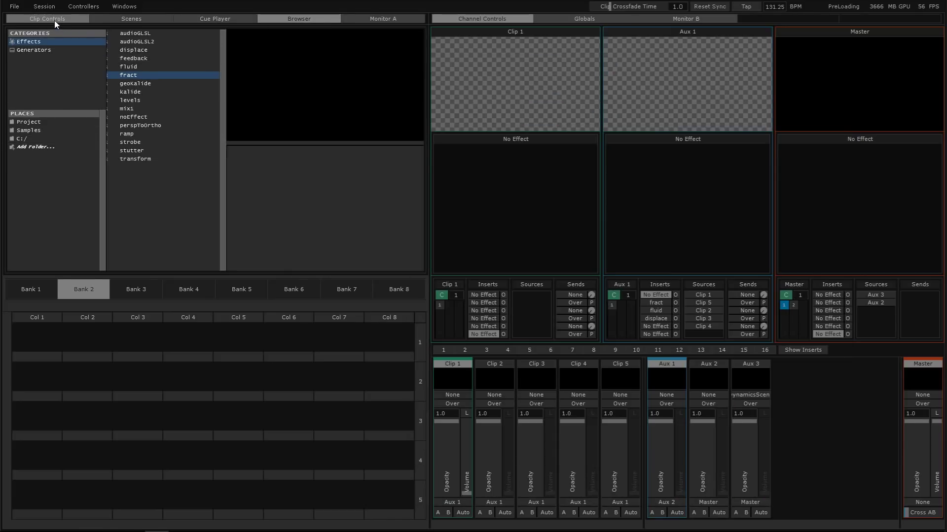
pyautogui.hotkey('alt', 'Tab')
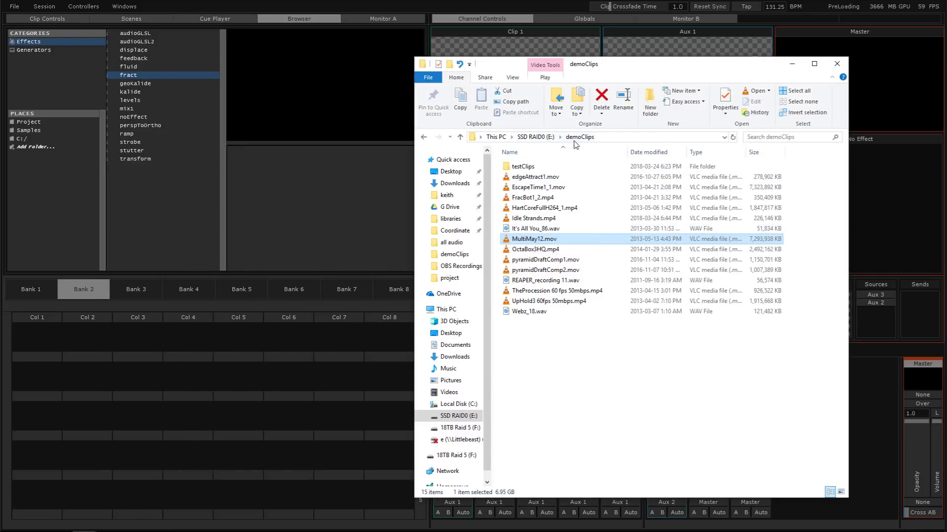
pyautogui.moveTo(530, 188); pyautogui.dragTo(86, 345)
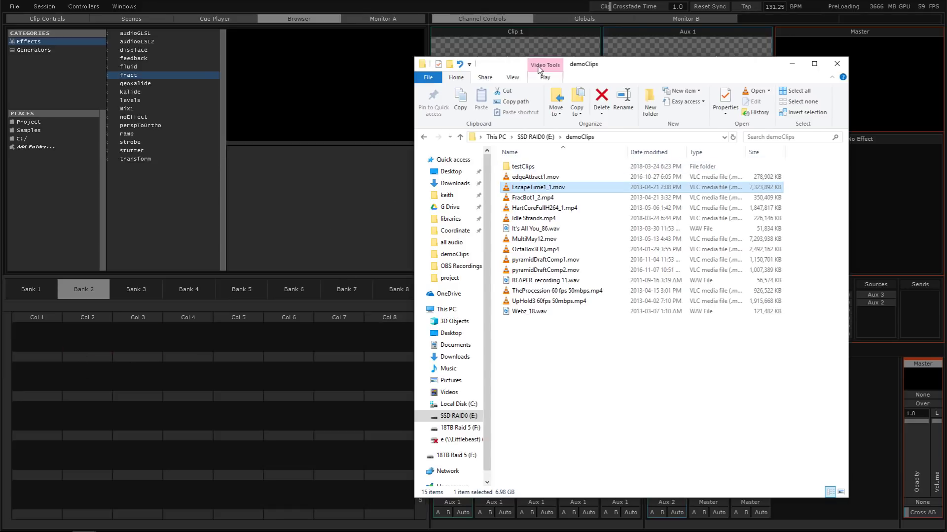
pyautogui.moveTo(605, 68); pyautogui.dragTo(515, 72)
# - Show Bank 1 with the clip controls, and select all the video and audio files in the demoClips folder
pyautogui.click(24, 289)
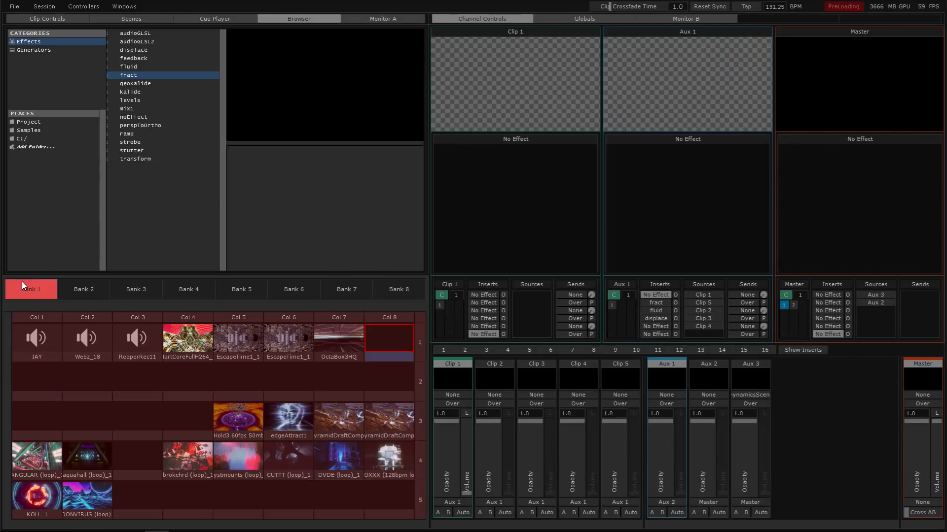
pyautogui.click(84, 18)
pyautogui.hotkey('alt', 'Tab')
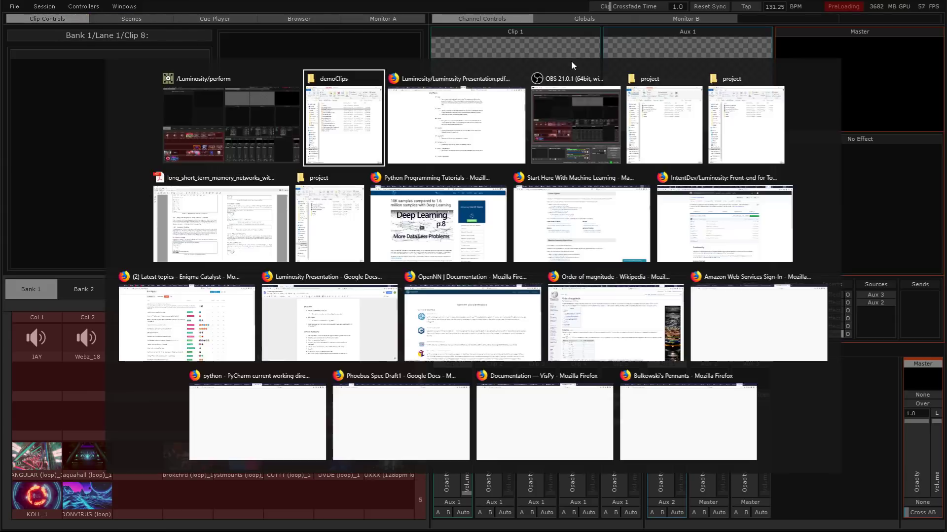
pyautogui.click(444, 194)
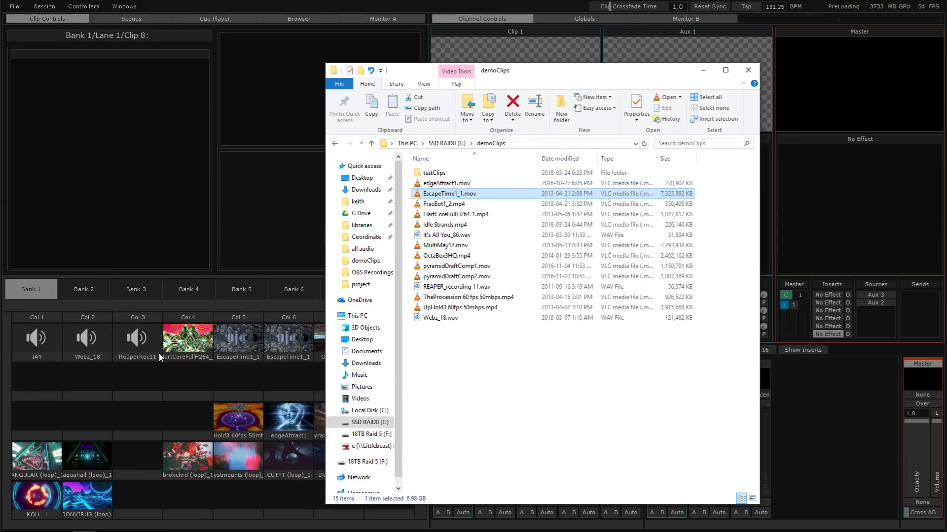
pyautogui.moveTo(569, 74); pyautogui.dragTo(676, 70)
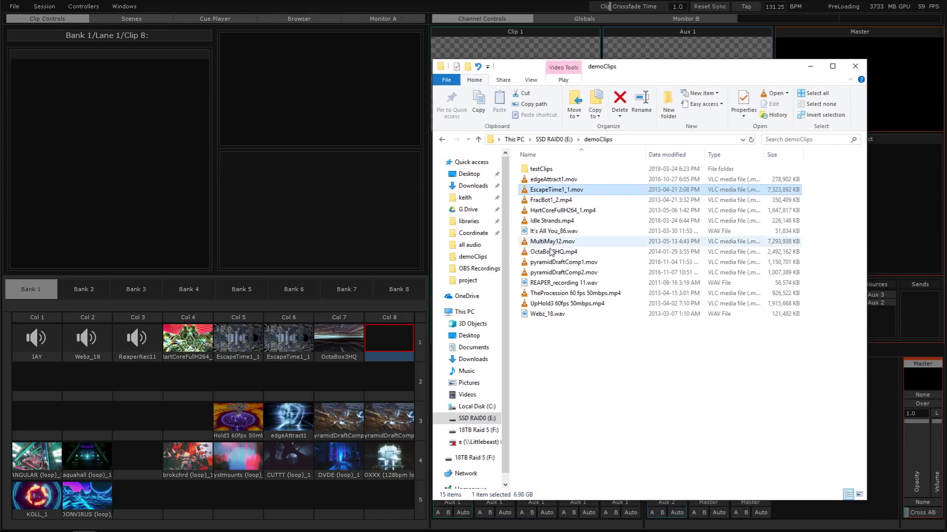
pyautogui.moveTo(548, 345); pyautogui.dragTo(538, 177)
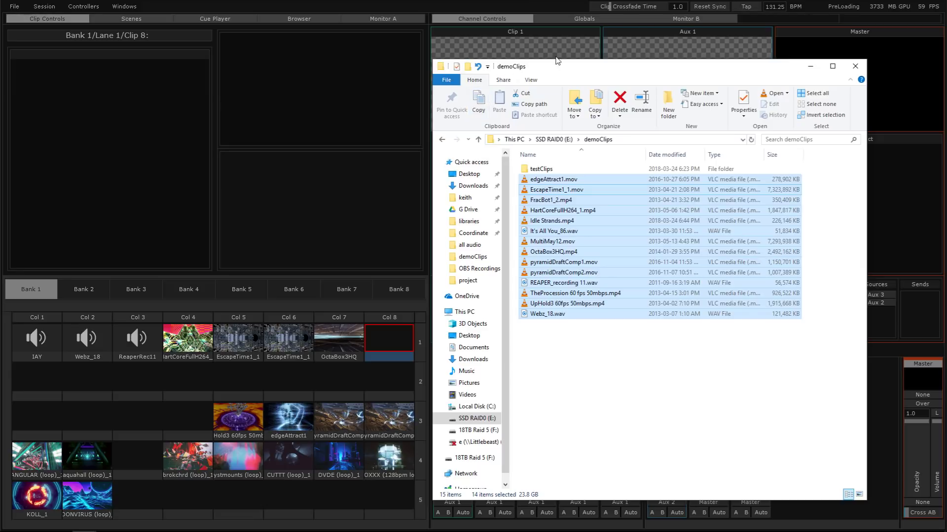
pyautogui.moveTo(557, 72); pyautogui.dragTo(558, 69)
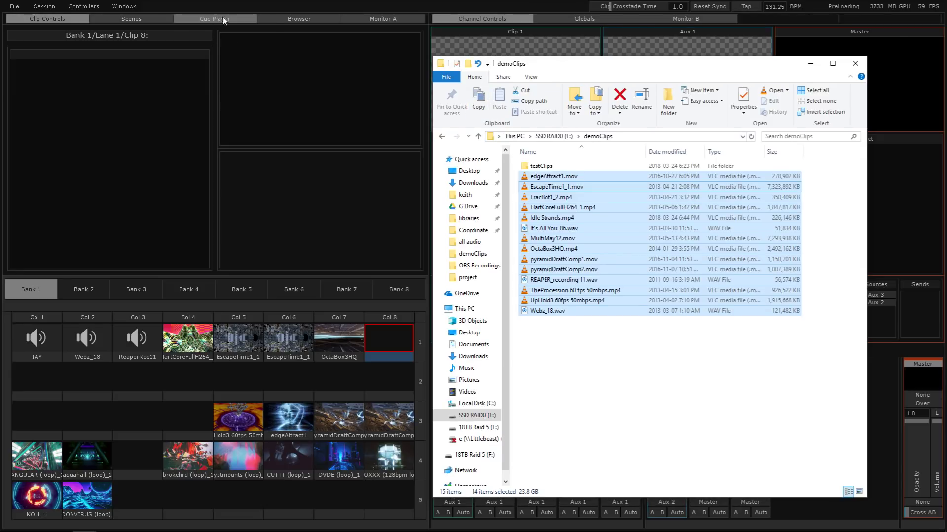
# - Add the E:/demoClips folder to the Browser's places and list its contents
pyautogui.click(299, 18)
pyautogui.click(33, 147)
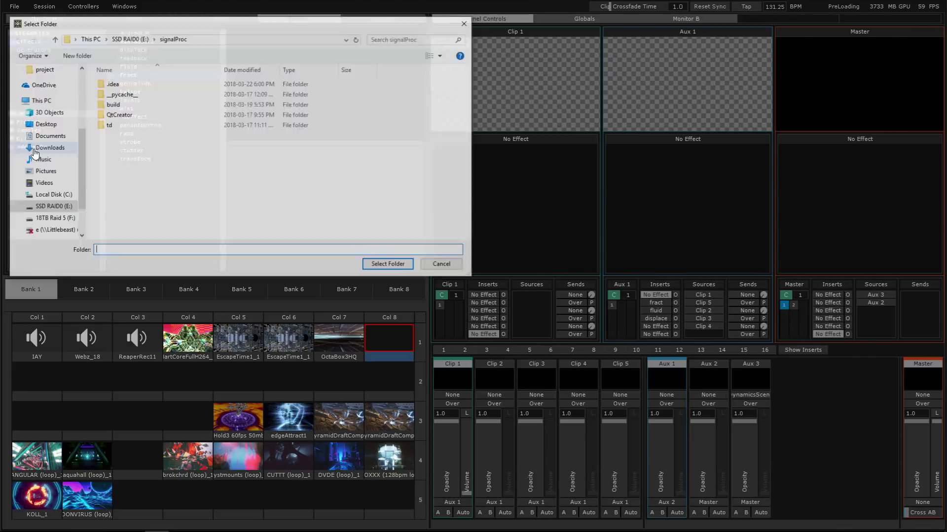
pyautogui.click(115, 40)
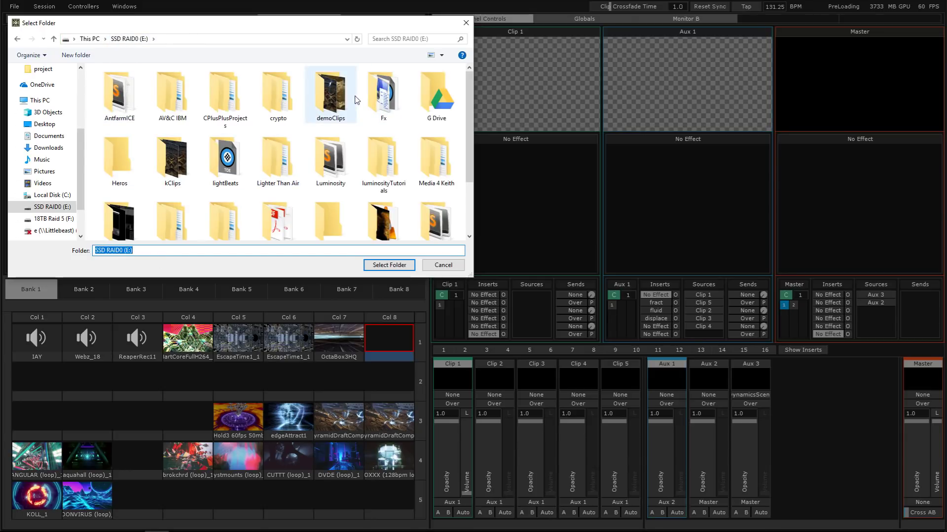
pyautogui.doubleClick(330, 96)
pyautogui.click(389, 265)
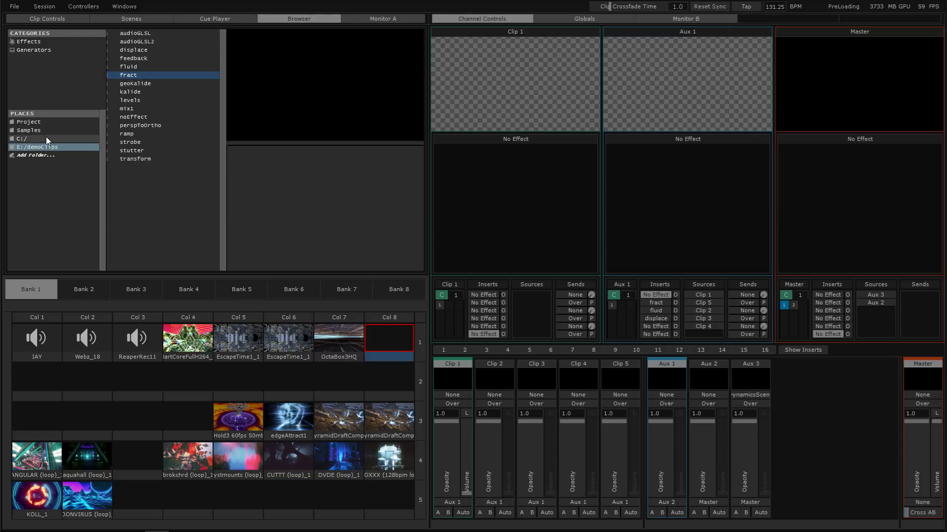
pyautogui.click(47, 138)
pyautogui.click(44, 147)
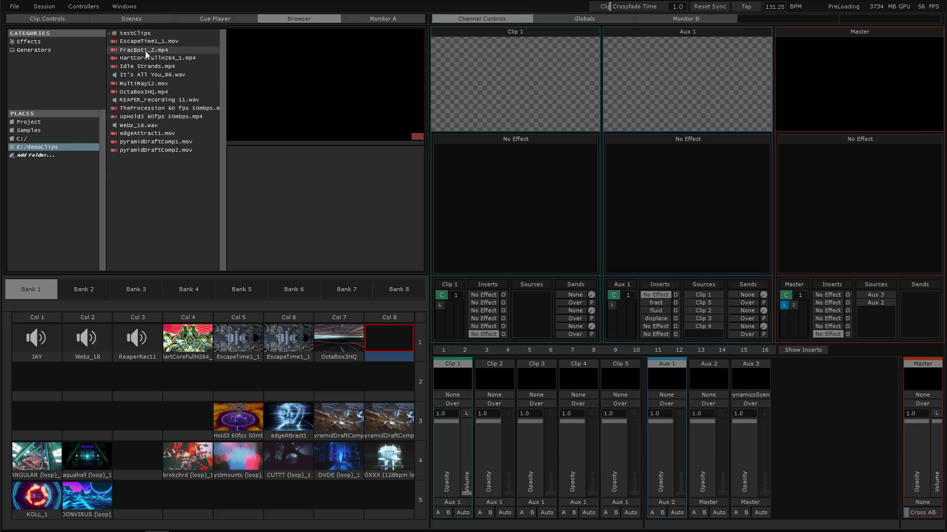
# - Preview several clips from the beat_mech1 folder inside testClips, and collapse that folder again
pyautogui.click(110, 33)
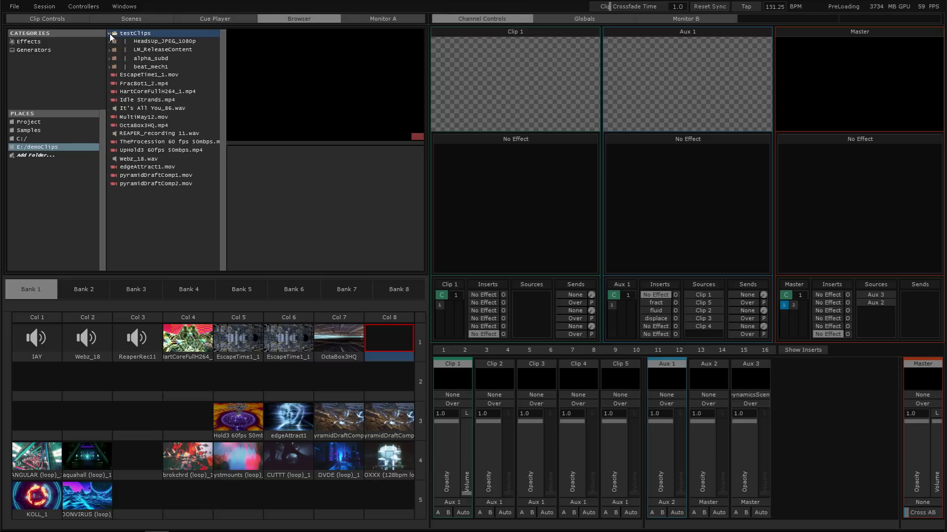
pyautogui.doubleClick(143, 67)
pyautogui.click(150, 75)
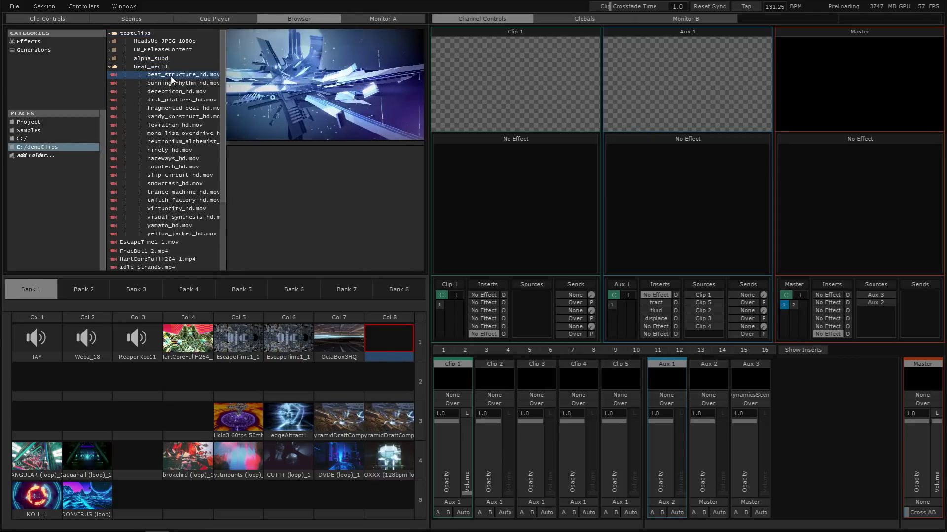
pyautogui.click(177, 125)
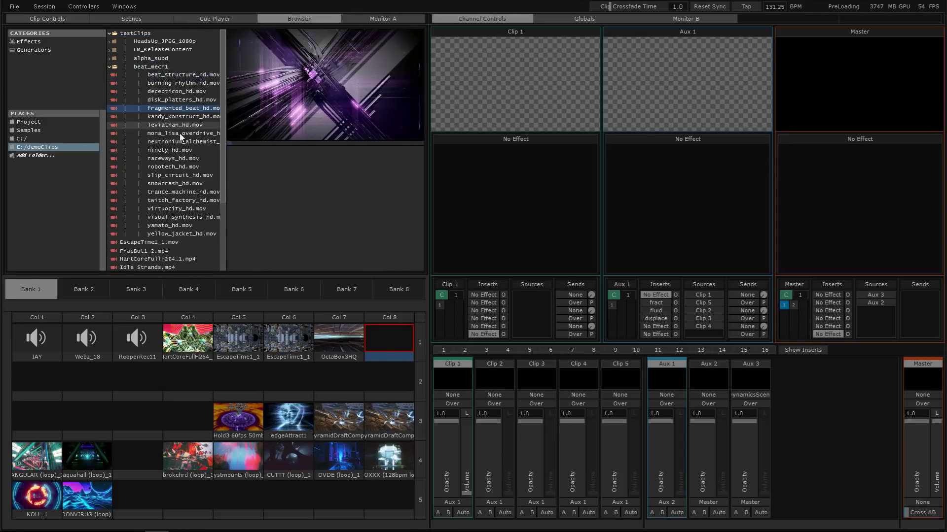
pyautogui.click(178, 158)
pyautogui.click(172, 217)
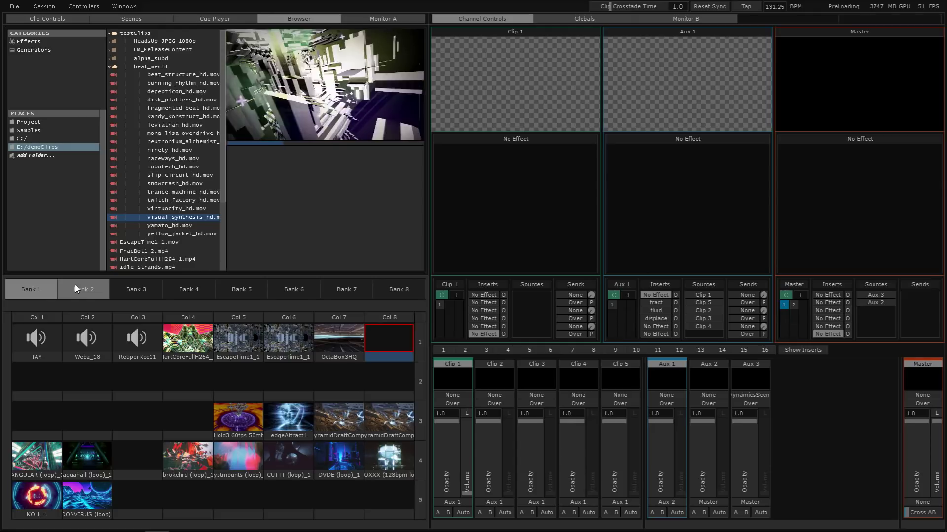
pyautogui.click(109, 66)
pyautogui.click(146, 84)
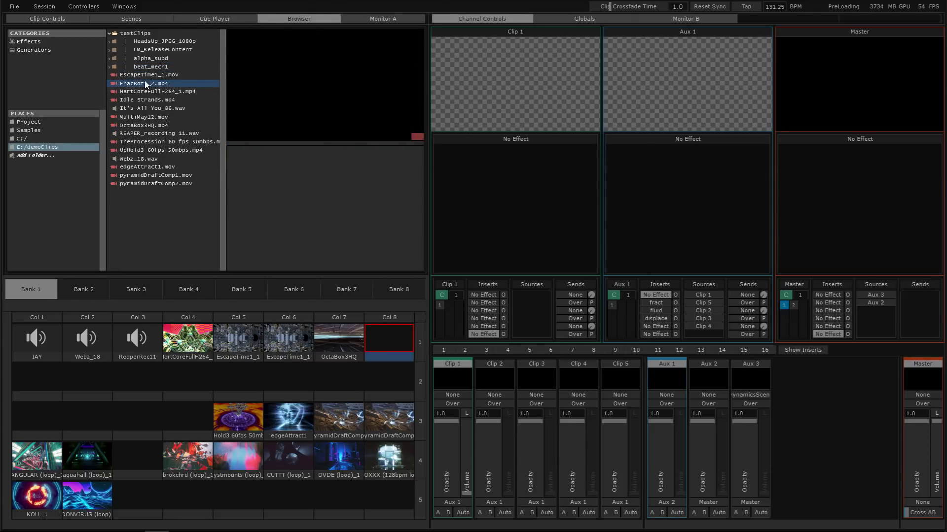
# - Load EscapeTime1_1.mov from the Browser into the Bank 1 slot in column 3, row 2, and delete that clip again
pyautogui.moveTo(143, 75); pyautogui.dragTo(128, 377)
pyautogui.click(103, 368)
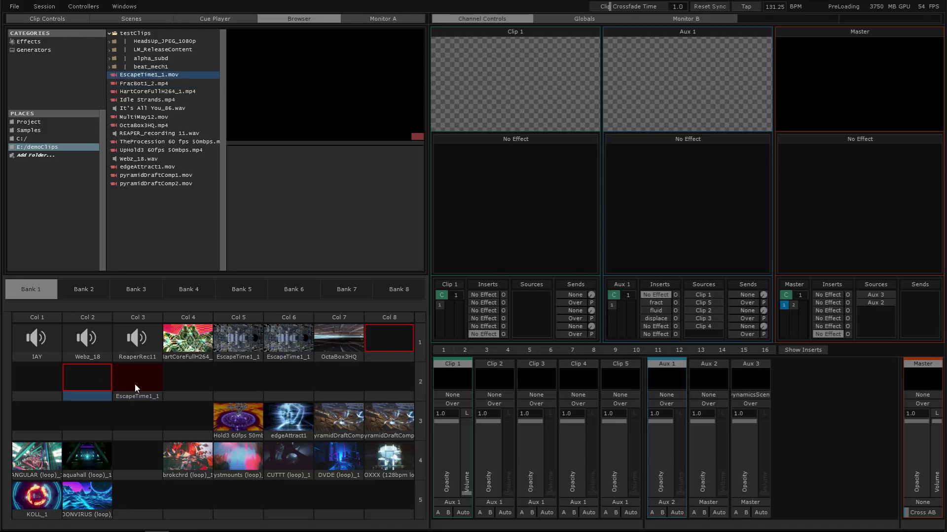
pyautogui.rightClick(135, 384)
pyautogui.click(137, 362)
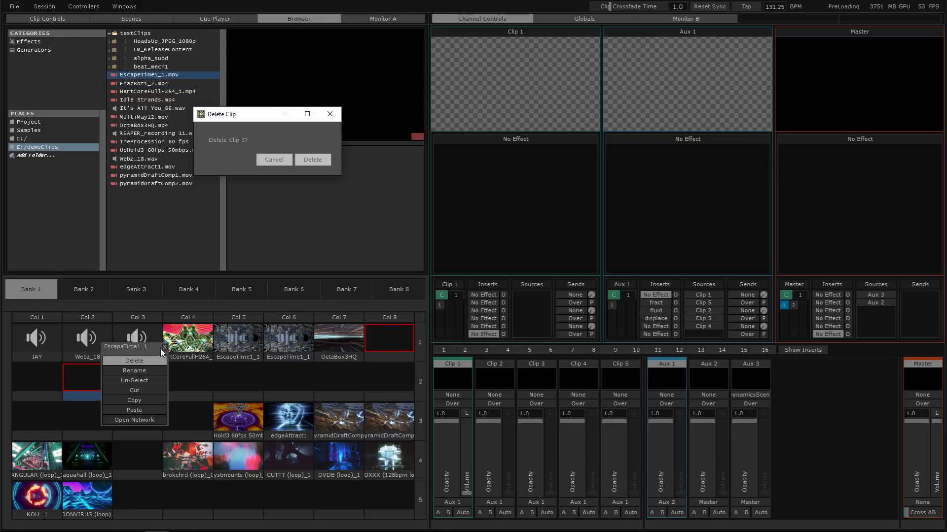
pyautogui.click(310, 159)
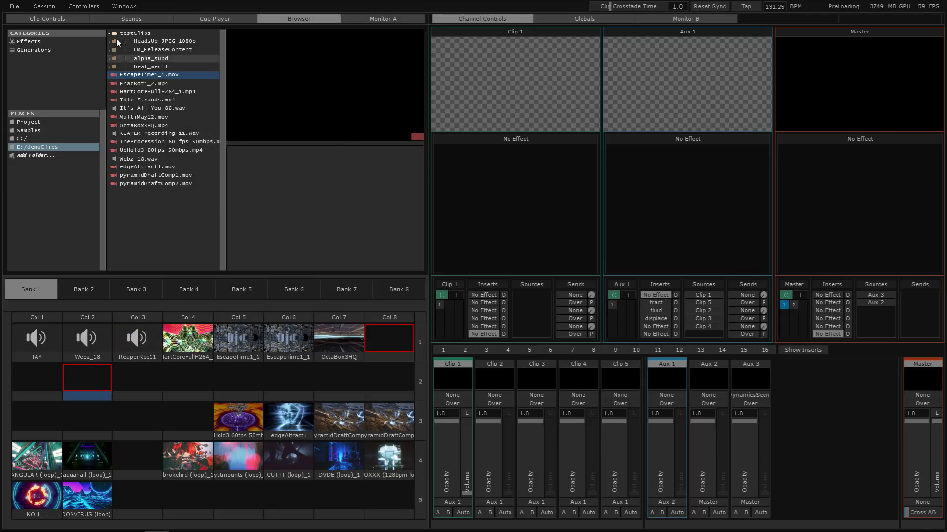
# - Close the performance view and clear the file selection in the demoClips folder
pyautogui.press('Escape')
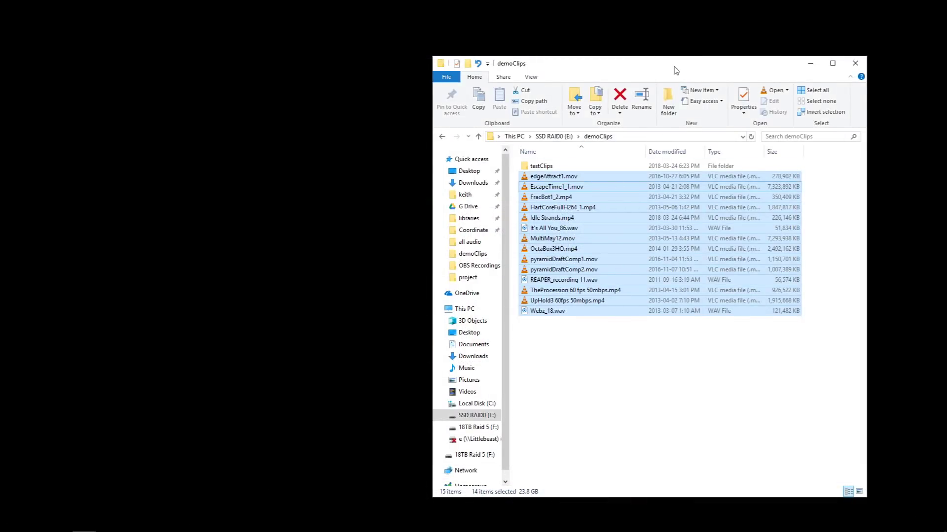
pyautogui.click(584, 404)
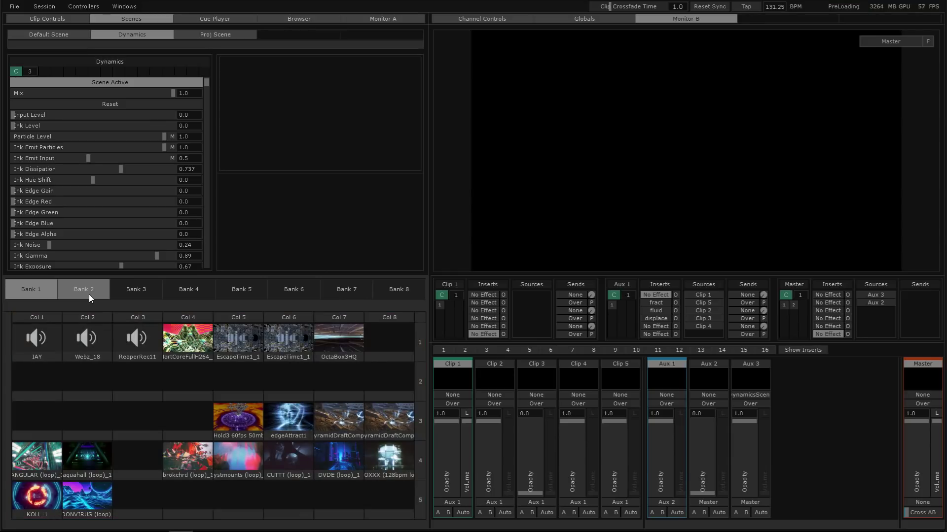
# - Load EscapeTime1_1.mov from the demoClips folder in File Explorer into the Bank 1 slot in column 2, row 2
pyautogui.hotkey('alt', 'Tab')
pyautogui.hotkey('alt', 'Tab')
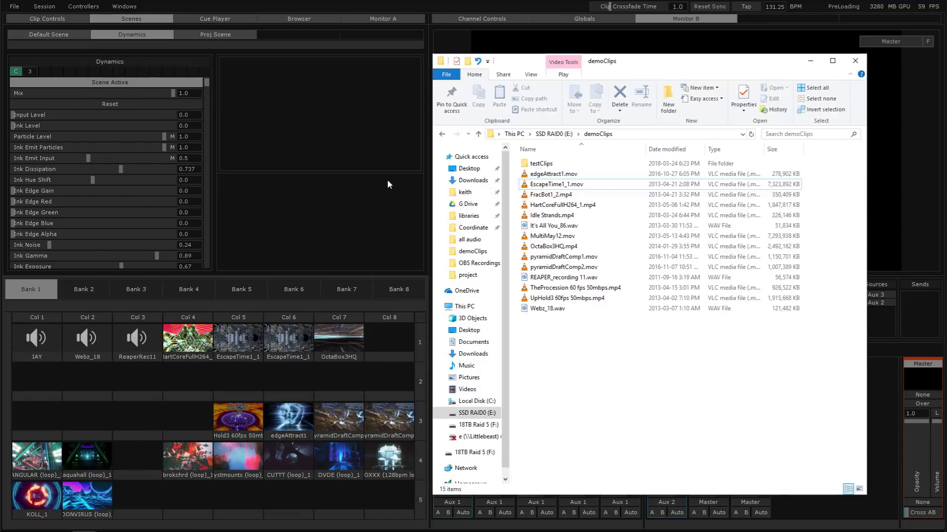
pyautogui.moveTo(552, 184); pyautogui.dragTo(85, 374)
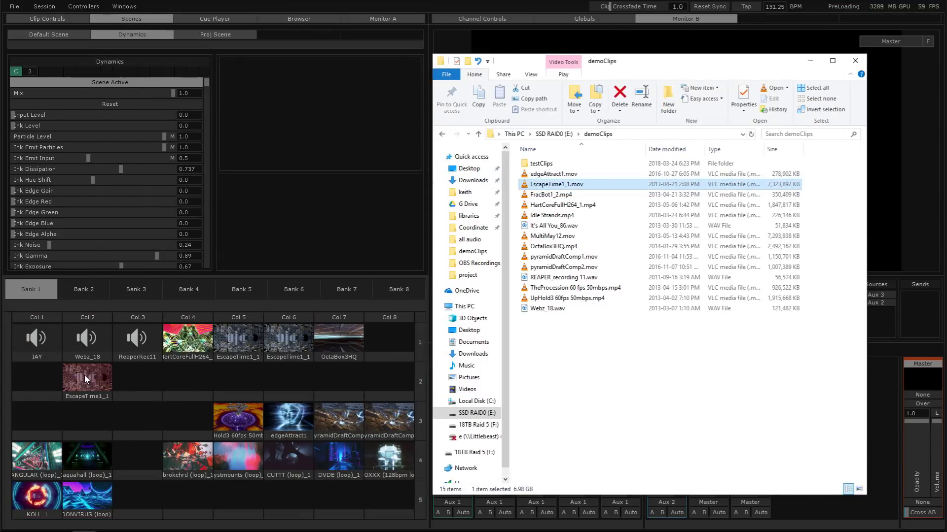
pyautogui.click(84, 375)
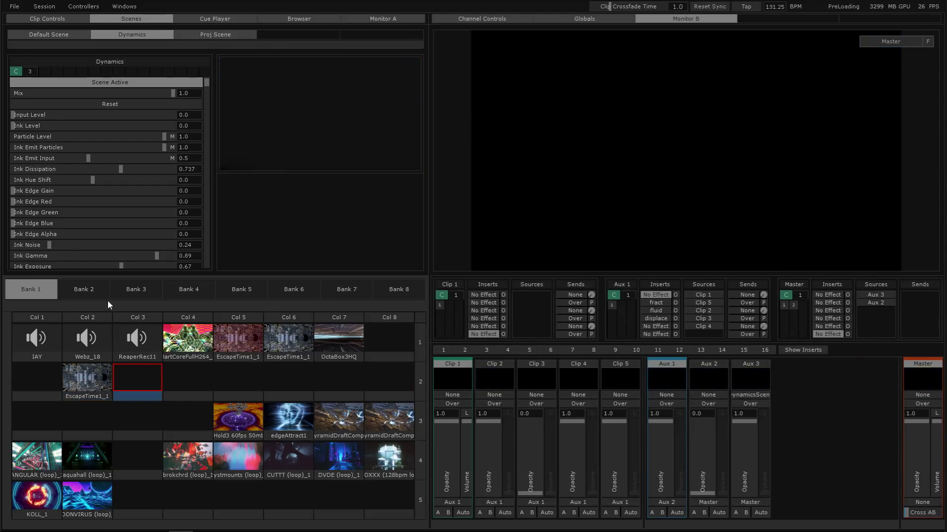
# - Open Bank 2 and trigger its column 1, followed by each of rows 1 to 5
pyautogui.click(69, 296)
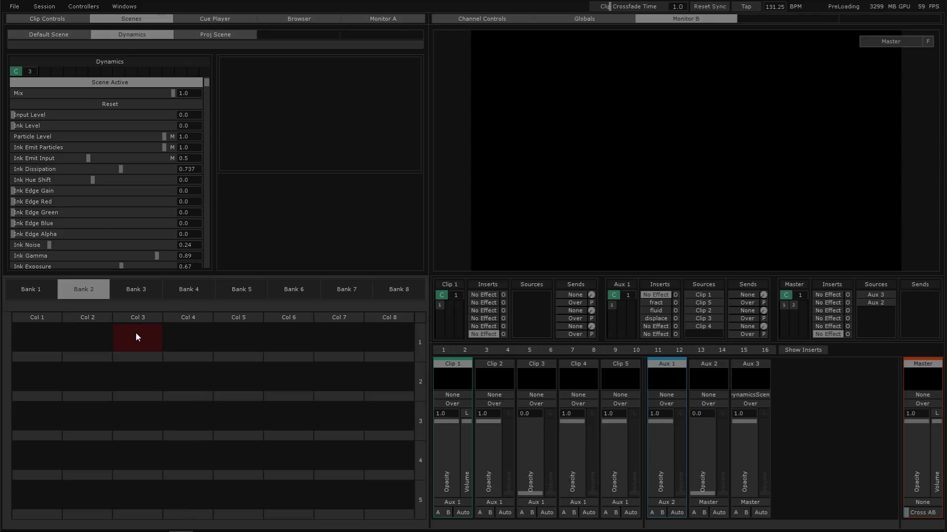
pyautogui.click(45, 315)
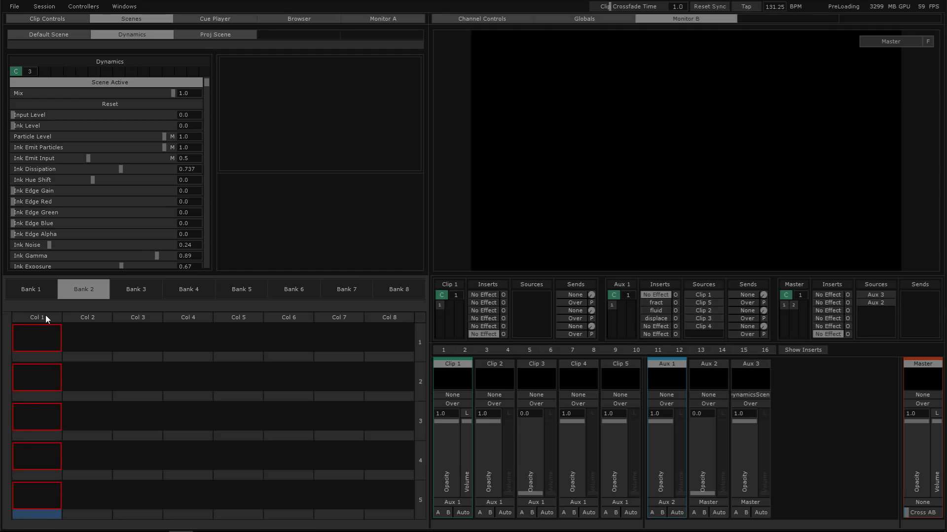
pyautogui.click(419, 345)
pyautogui.click(422, 384)
pyautogui.click(420, 422)
pyautogui.click(420, 460)
pyautogui.click(423, 498)
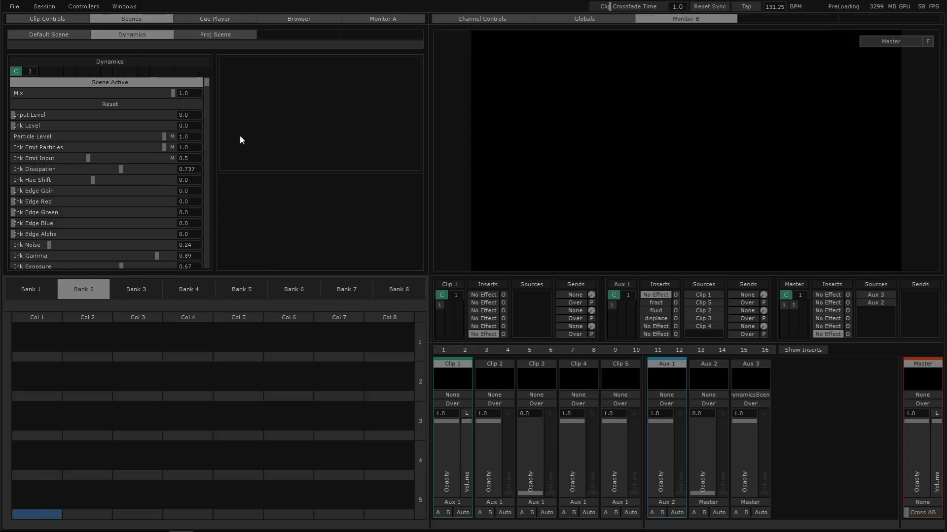
# - Switch to File Explorer and load EscapeTime1_1.mov from demoClips into the Bank 2 slot in column 5, row 1
pyautogui.hotkey('alt', 'Tab')
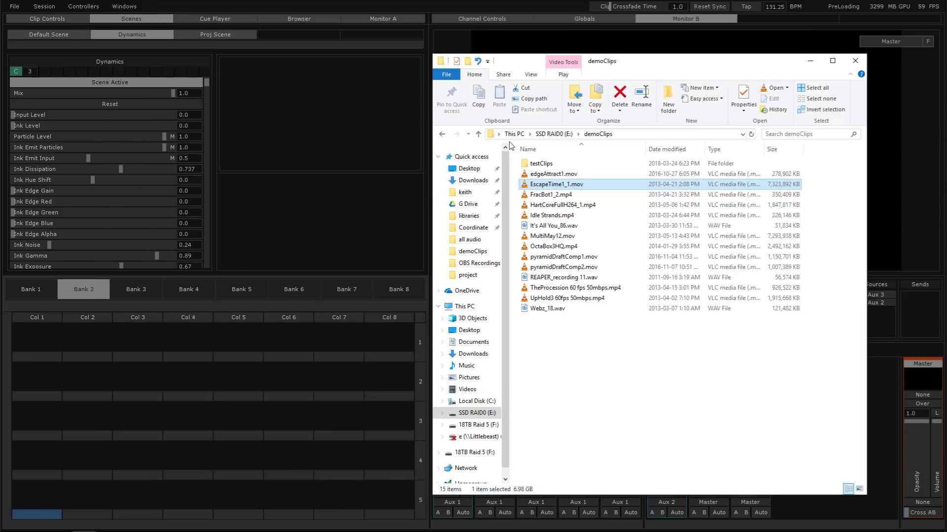
pyautogui.moveTo(542, 183); pyautogui.dragTo(290, 319)
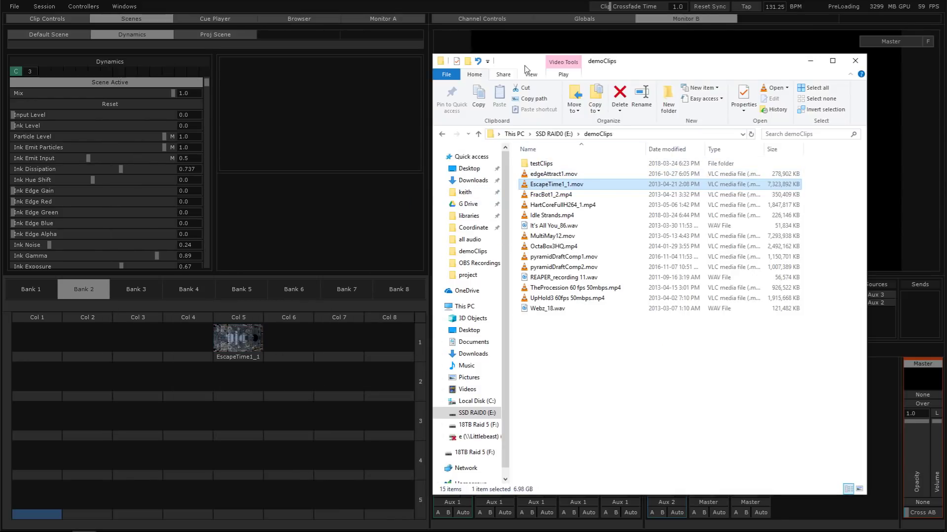
# - Load the testClips folder from File Explorer onto the Bank 2 slot in column 1, row 1, using the Folder per Bank method
pyautogui.moveTo(641, 64); pyautogui.dragTo(651, 80)
pyautogui.moveTo(552, 178); pyautogui.dragTo(110, 319)
pyautogui.moveTo(32, 348); pyautogui.dragTo(33, 348)
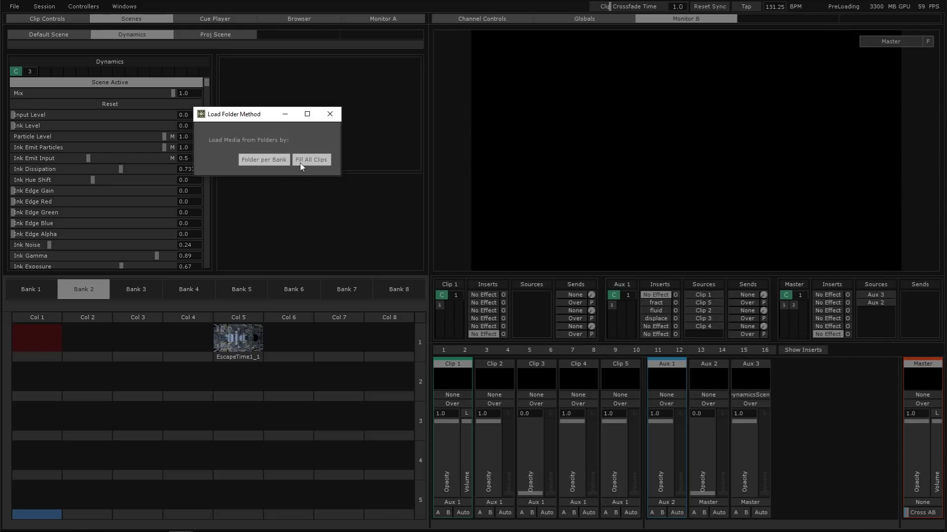
pyautogui.moveTo(255, 121); pyautogui.dragTo(261, 177)
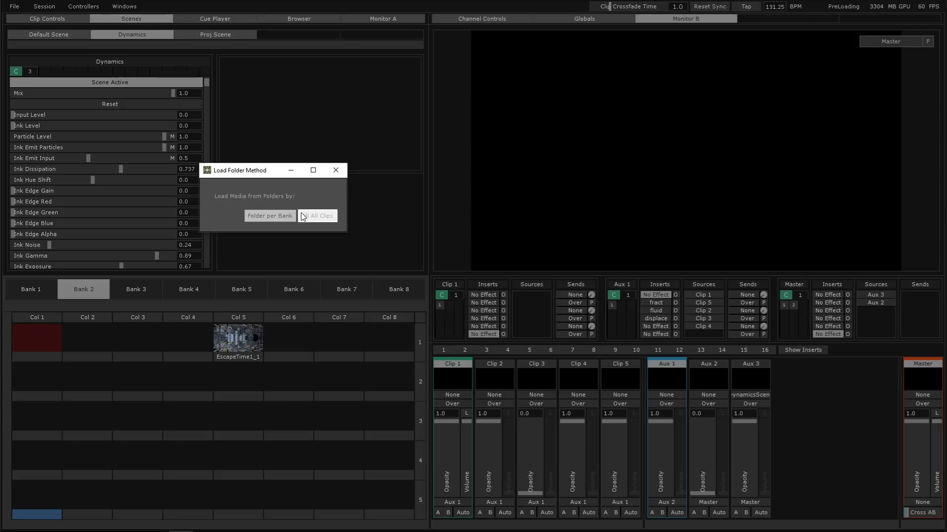
pyautogui.click(262, 218)
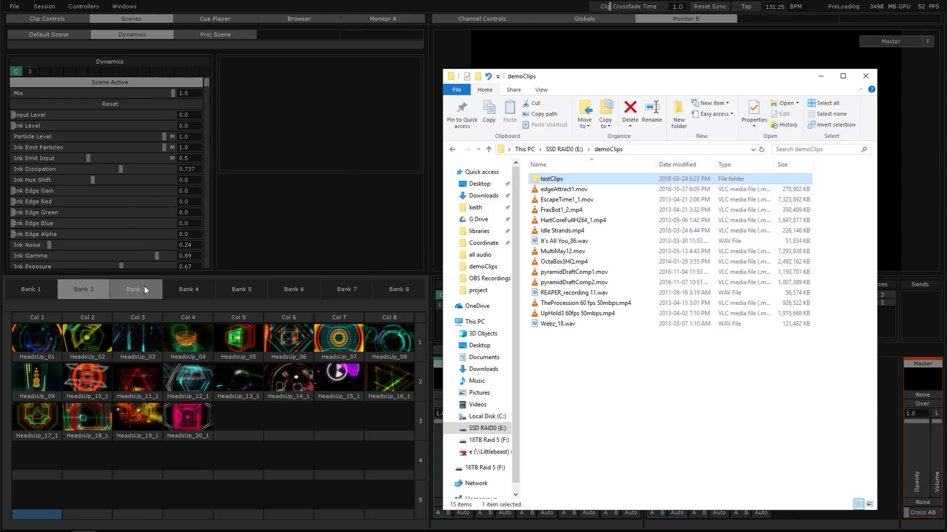
# - Look through the clips loaded into Bank 3 and Bank 4, and return to Bank 2
pyautogui.click(144, 286)
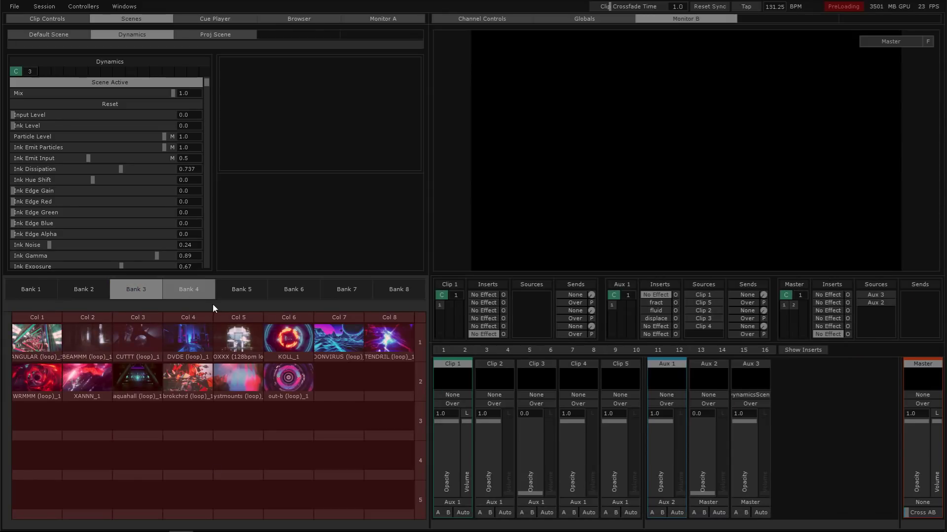
pyautogui.click(205, 291)
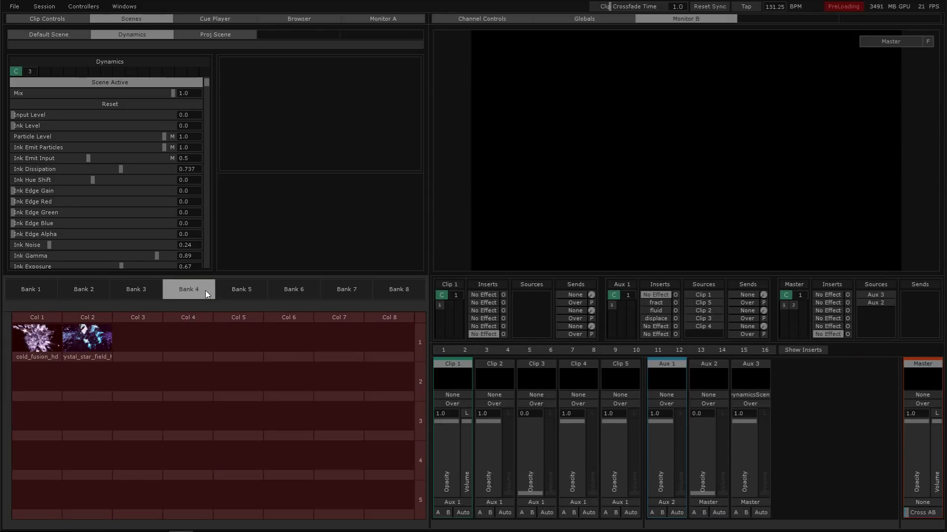
pyautogui.click(133, 297)
pyautogui.click(87, 296)
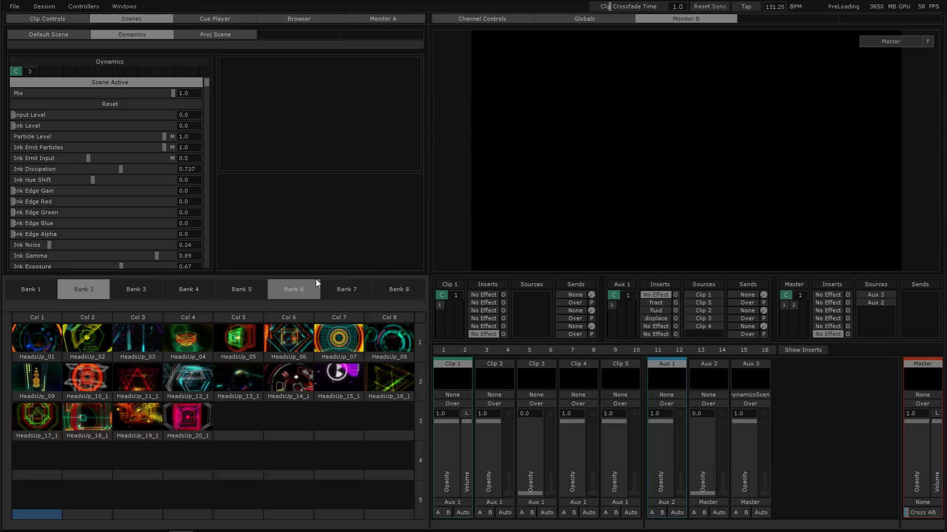
# - Delete the HeadsUp_05 clip from Bank 2, and look at the clip options available for HeadsUp_06
pyautogui.rightClick(246, 358)
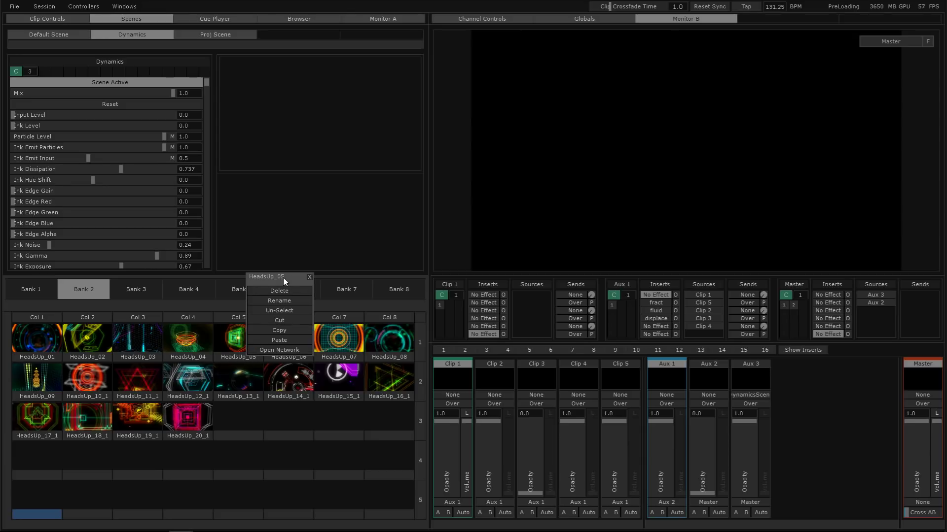
pyautogui.click(273, 290)
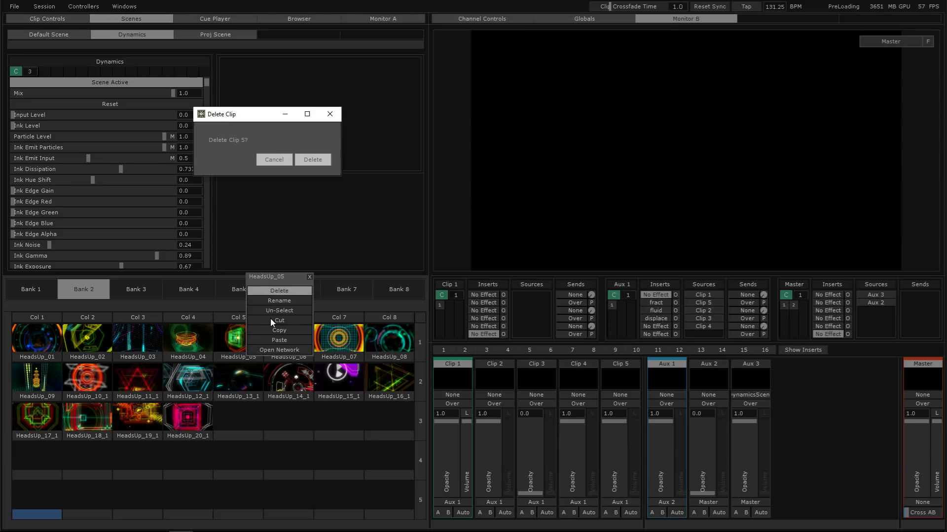
pyautogui.click(312, 161)
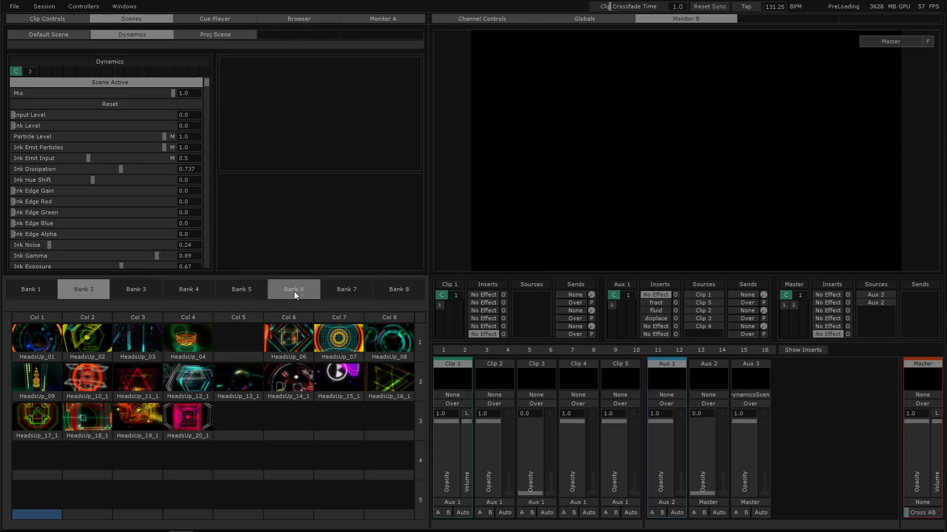
pyautogui.rightClick(271, 340)
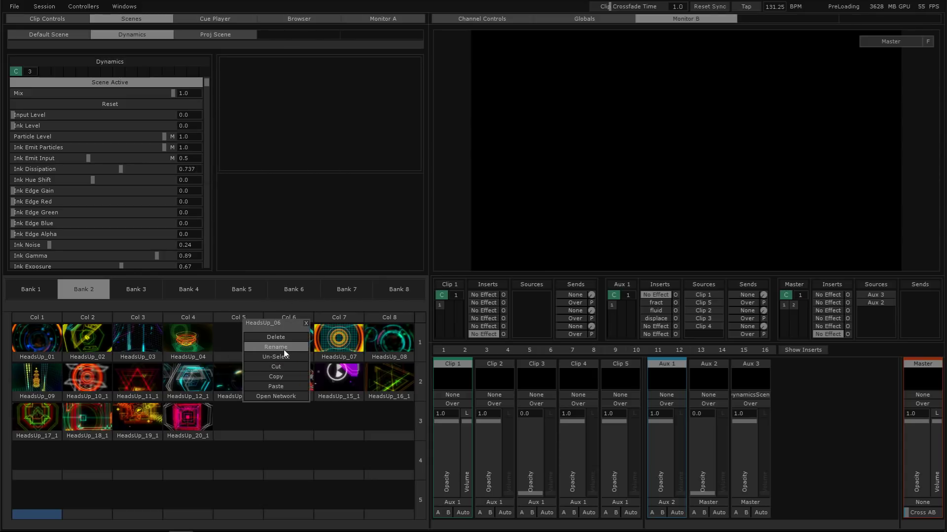
pyautogui.click(305, 324)
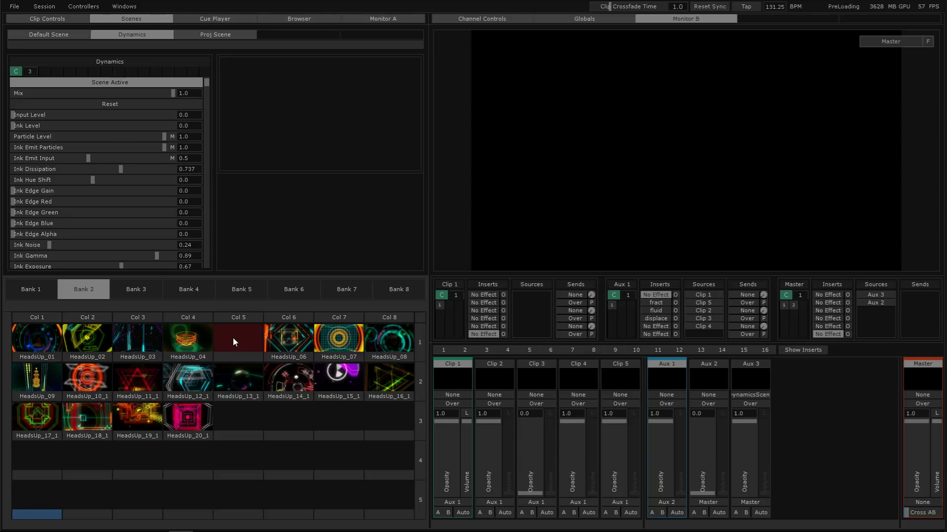
# - Play HeadsUp_04 from Bank 2, and set the opacity of Aux 3 to 0.0 and Aux 2 to 1.0
pyautogui.click(187, 347)
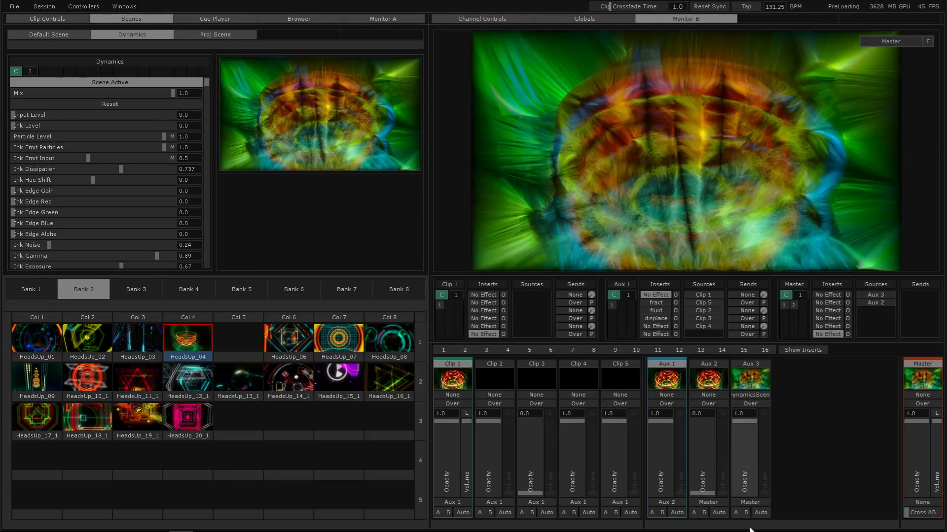
pyautogui.moveTo(746, 422); pyautogui.dragTo(750, 528)
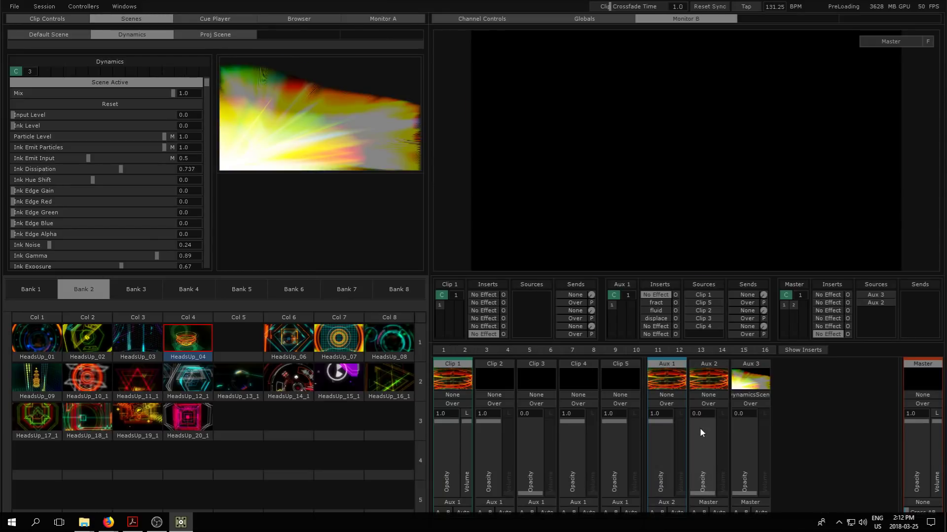
pyautogui.moveTo(699, 427); pyautogui.dragTo(700, 409)
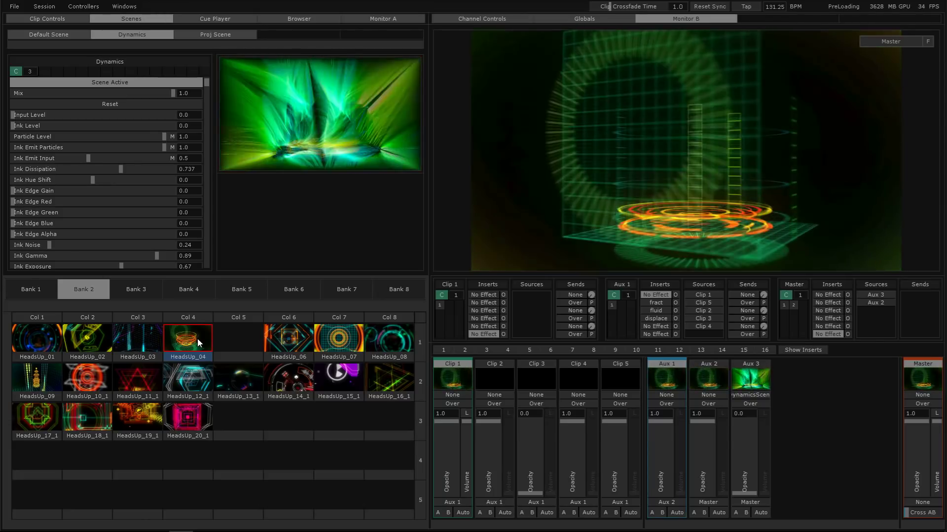
# - Select slots by their names without triggering them, and play HeadsUp_06 with its Clip Controls and file path shown
pyautogui.click(233, 353)
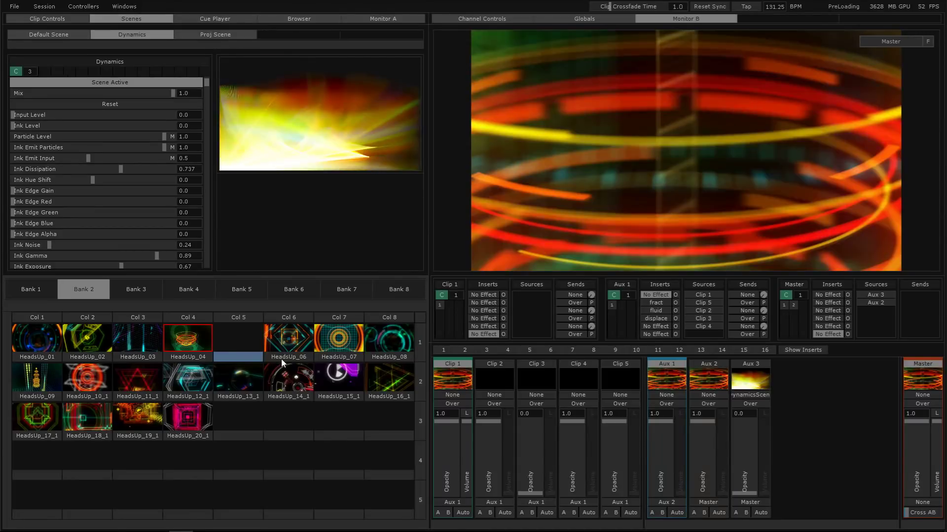
pyautogui.click(204, 358)
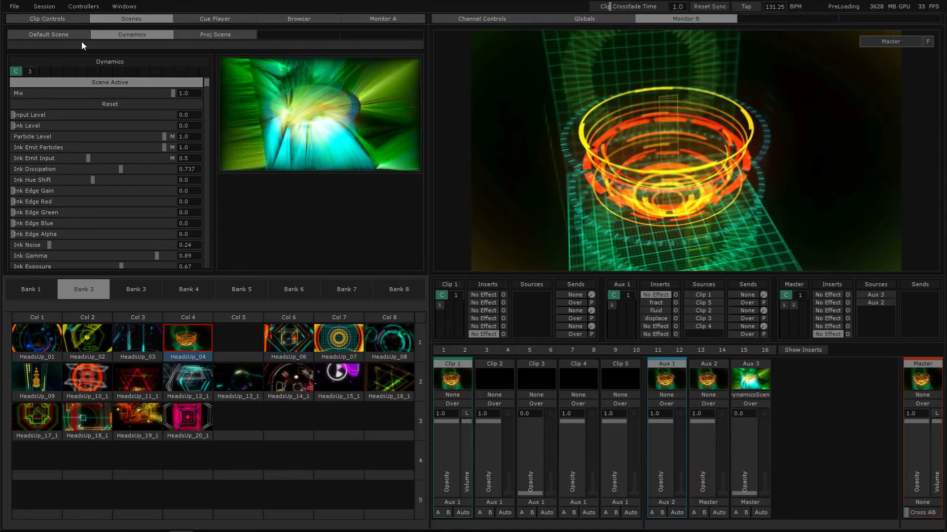
pyautogui.click(60, 18)
pyautogui.click(294, 358)
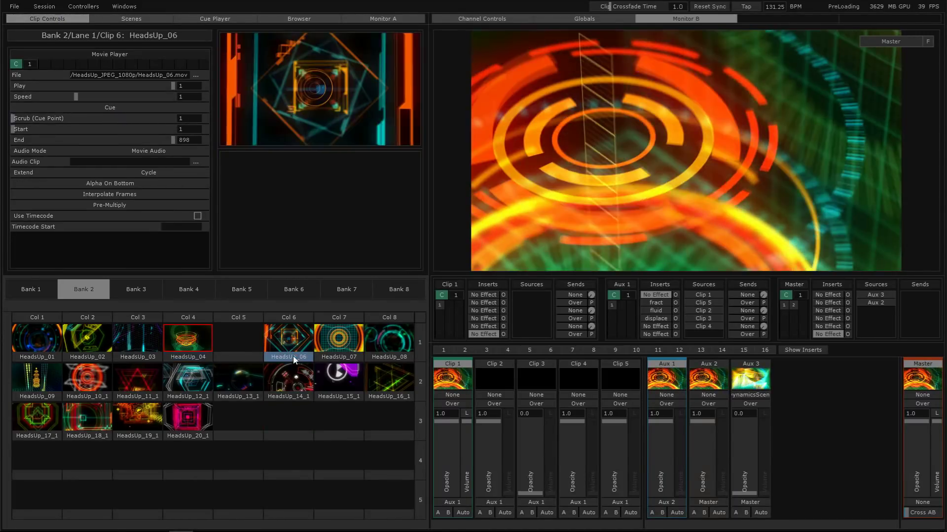
pyautogui.click(294, 360)
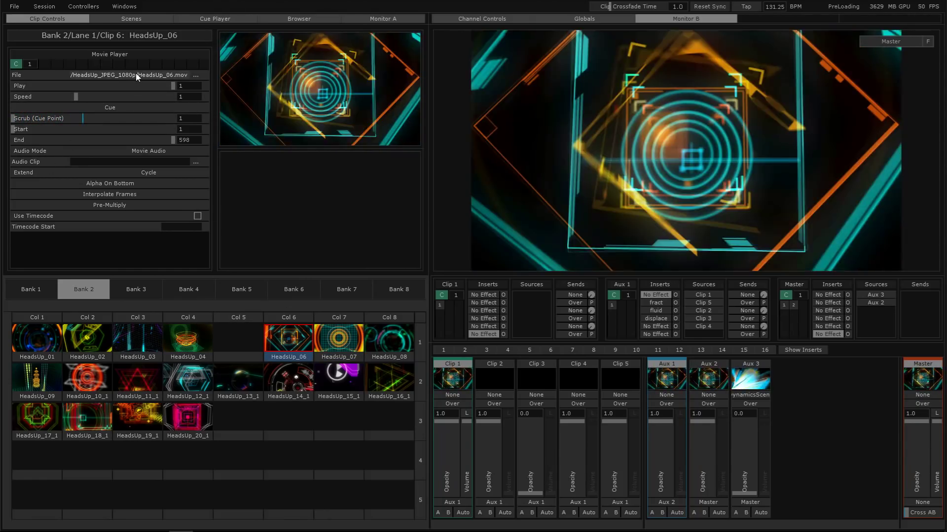
pyautogui.moveTo(137, 75); pyautogui.dragTo(185, 75)
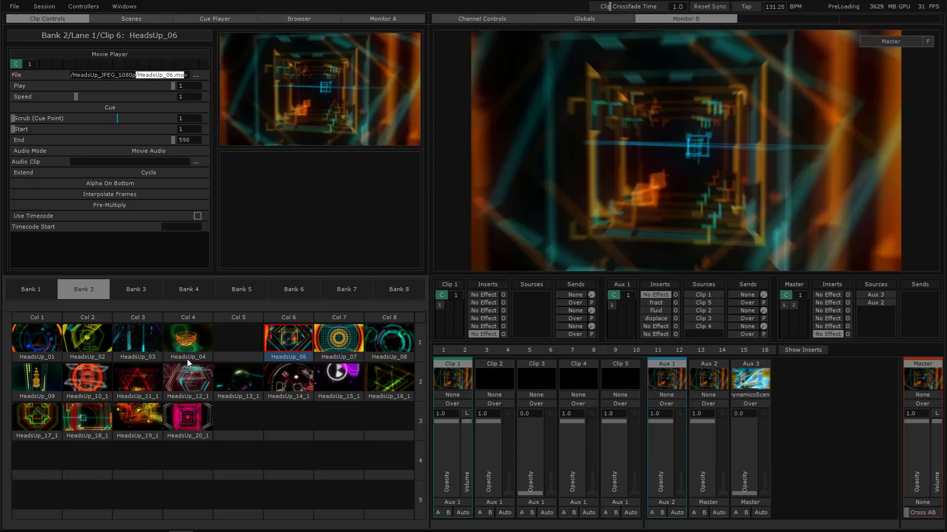
# - Select HeadsUp_04, HeadsUp_03, HeadsUp_02 and HeadsUp_01 by name to view their clip controls without playing them
pyautogui.click(188, 360)
pyautogui.click(153, 354)
pyautogui.click(96, 359)
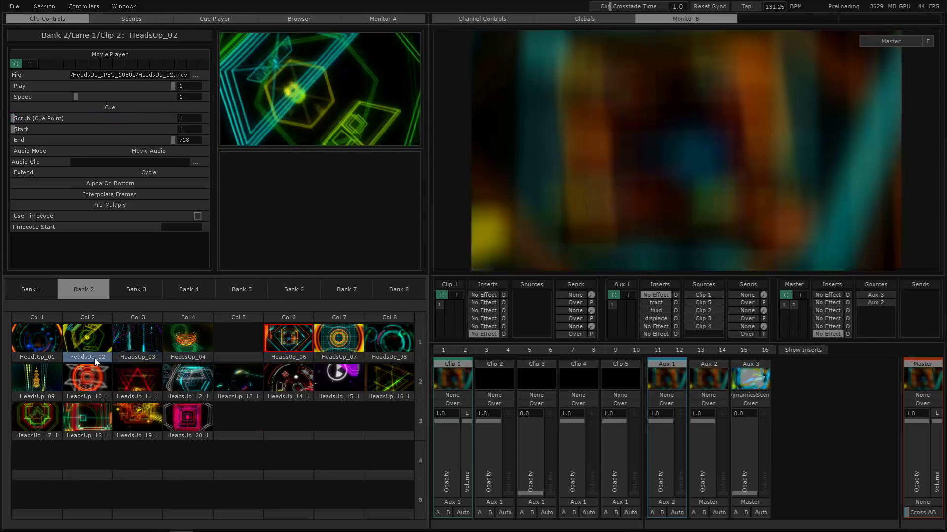
pyautogui.click(139, 361)
pyautogui.click(94, 354)
pyautogui.click(44, 353)
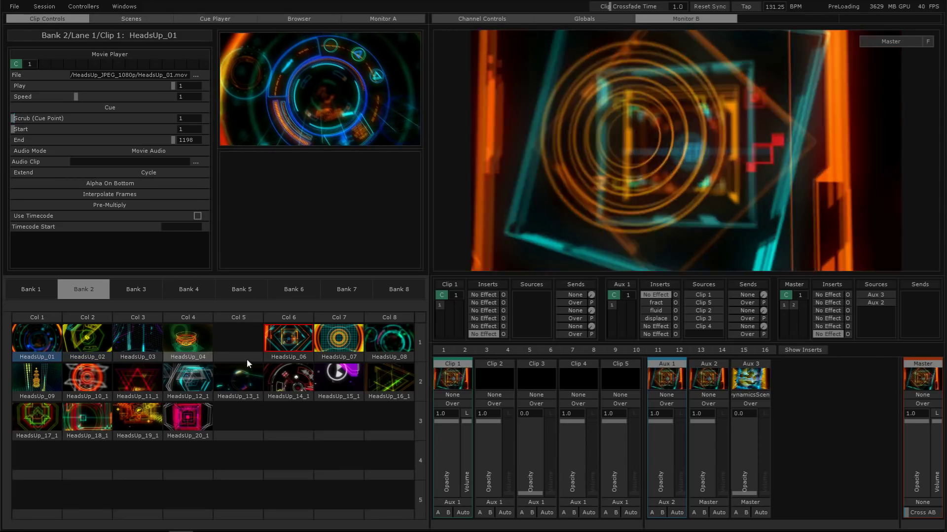
# - Trigger HeadsUp_06 again, and bring up the clip controls of HeadsUp_04 and HeadsUp_03 while it keeps playing
pyautogui.click(289, 345)
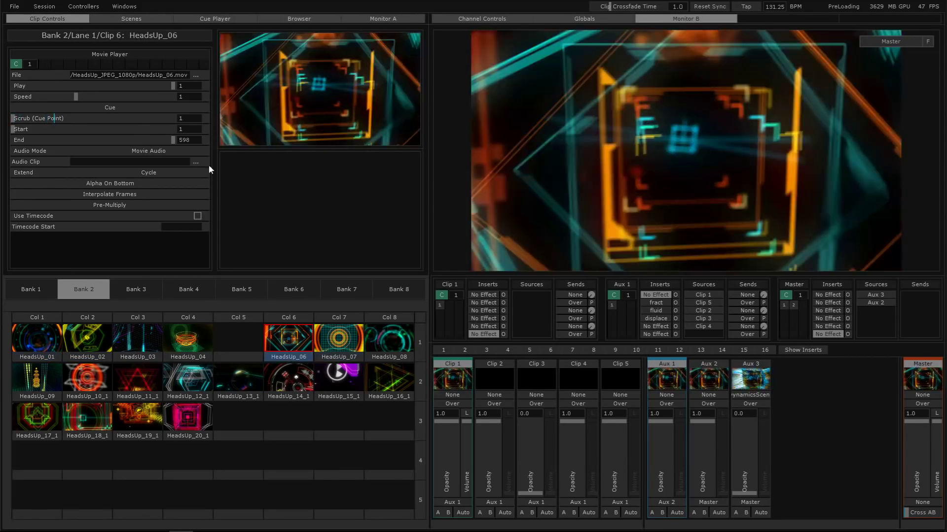
pyautogui.click(191, 139)
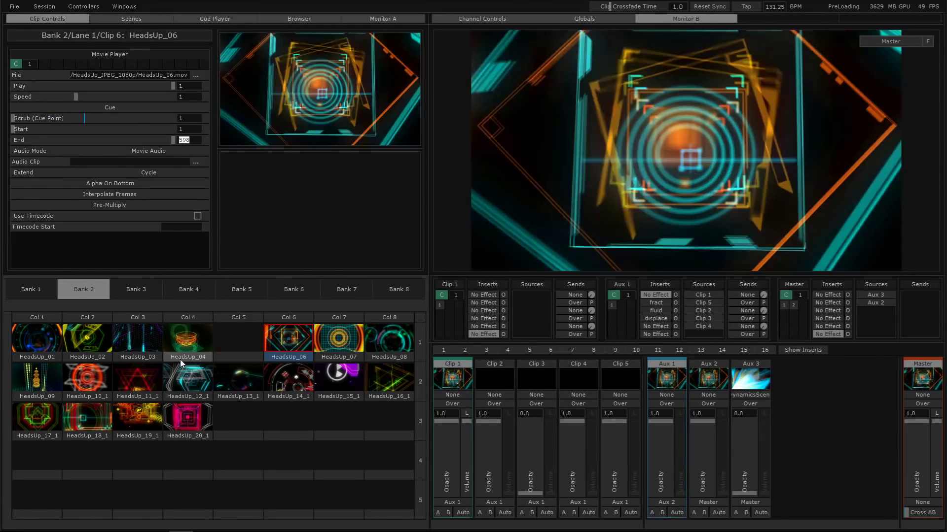
pyautogui.click(180, 360)
pyautogui.click(133, 329)
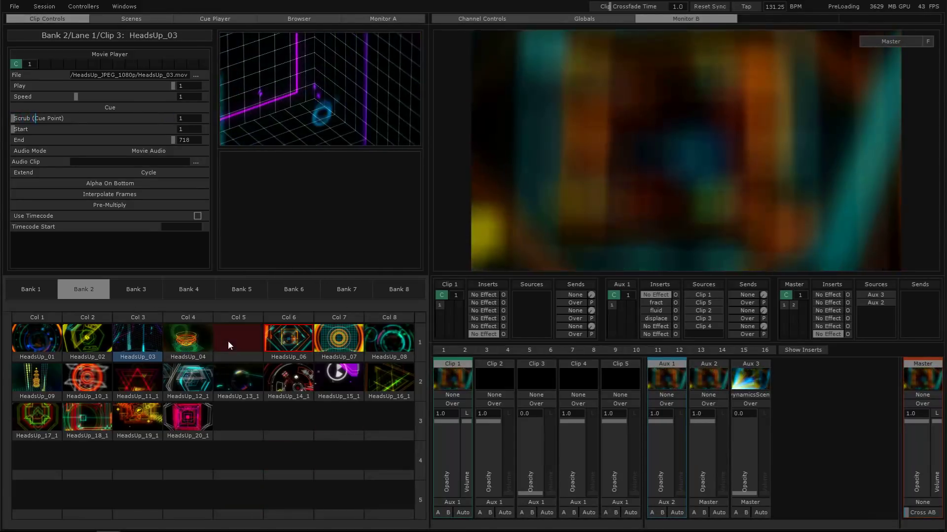
# - Clear the output by triggering the empty slot in column 5, row 1, and play HeadsUp_04
pyautogui.click(228, 341)
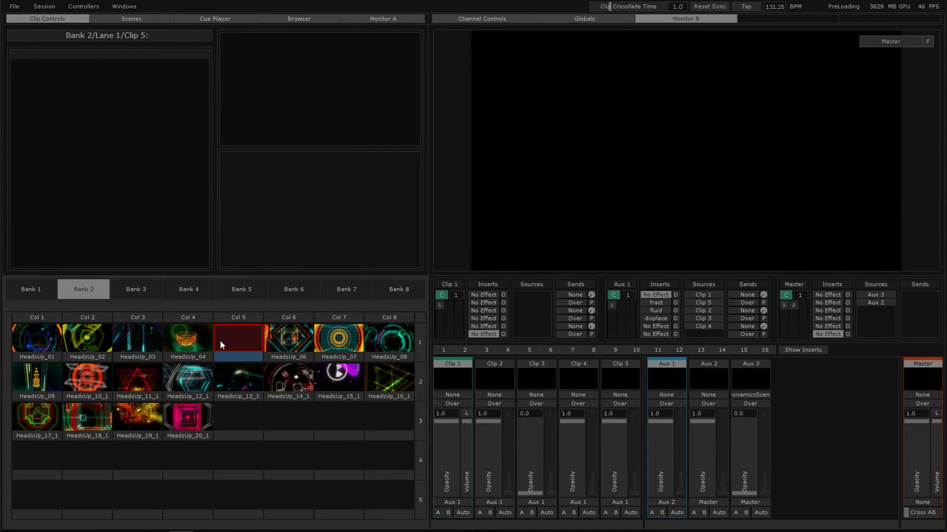
pyautogui.click(186, 340)
# - Open Project Setup, trigger HeadsUp_03, and disable Clip Trigger Selects Clip Controls
pyautogui.click(132, 6)
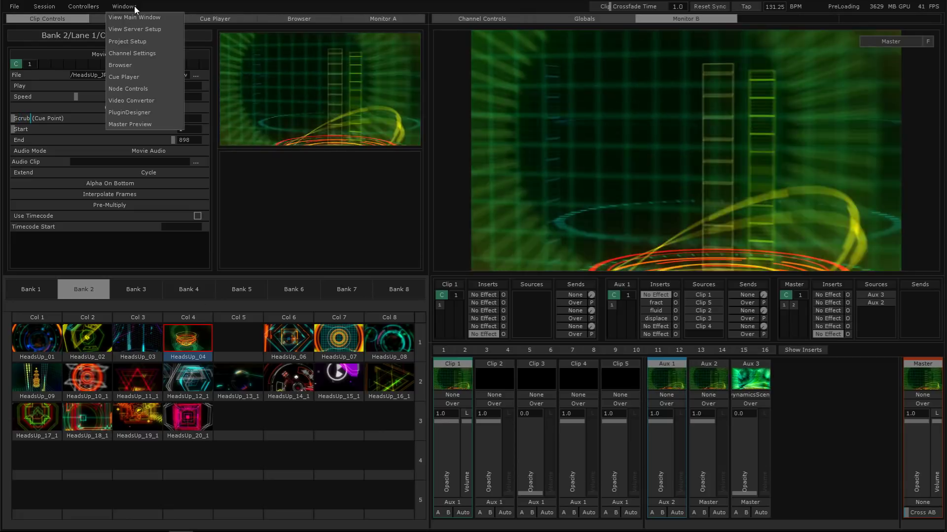
pyautogui.click(132, 41)
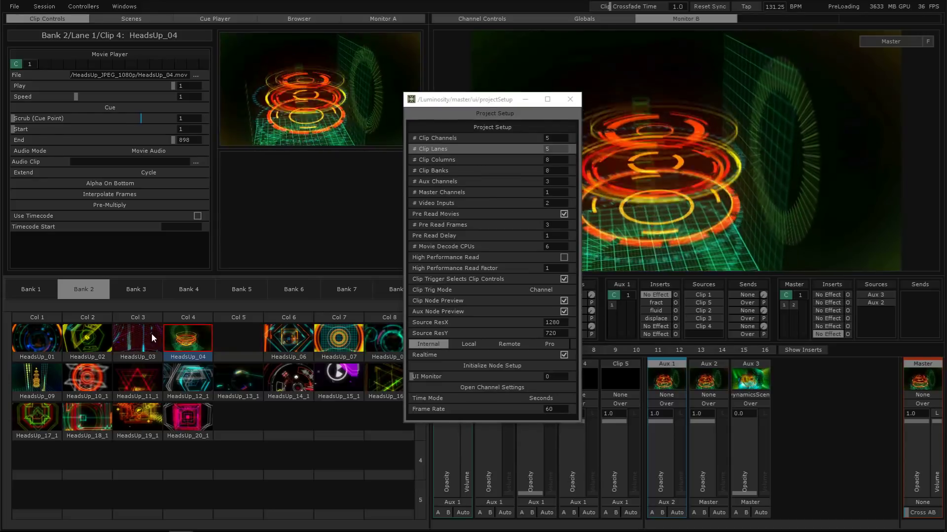
pyautogui.click(152, 334)
pyautogui.click(563, 281)
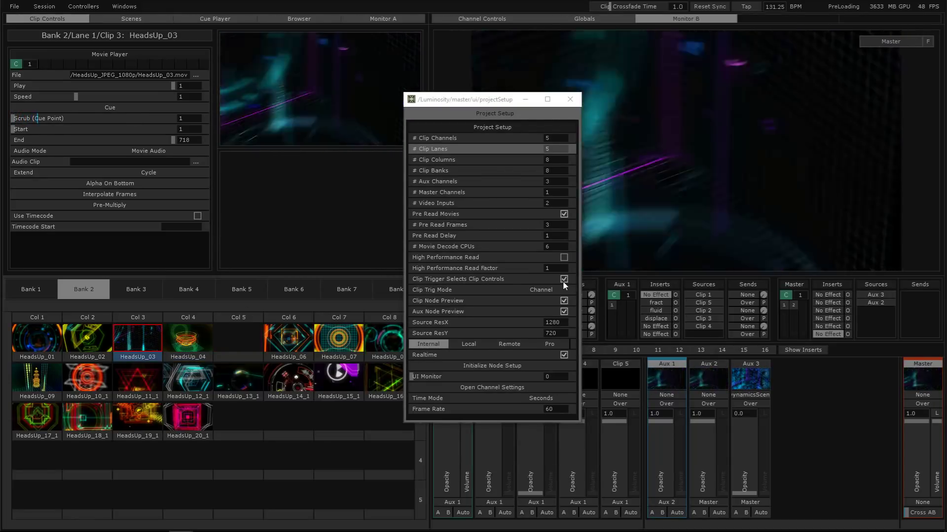
# - Trigger HeadsUp_04, HeadsUp_06 and HeadsUp_07 in turn to test triggering without selecting the clip controls
pyautogui.click(194, 342)
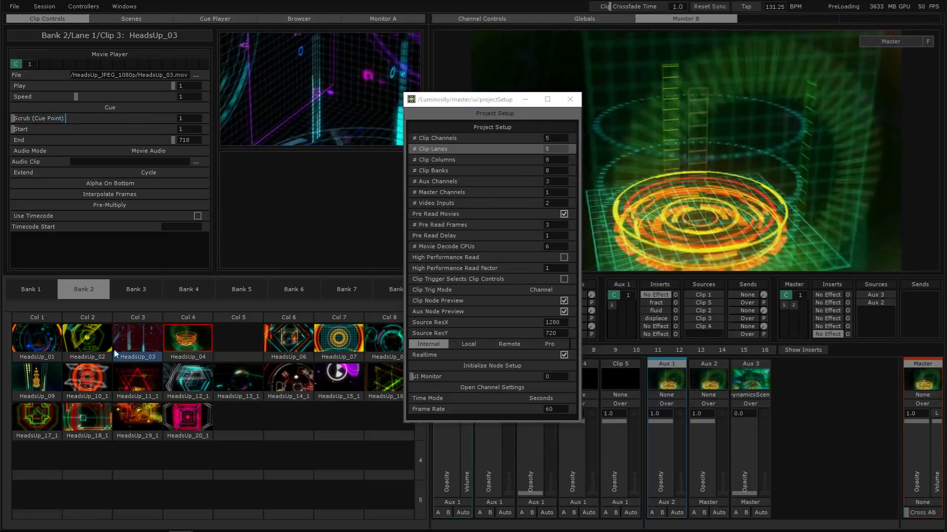
pyautogui.click(284, 338)
pyautogui.click(339, 336)
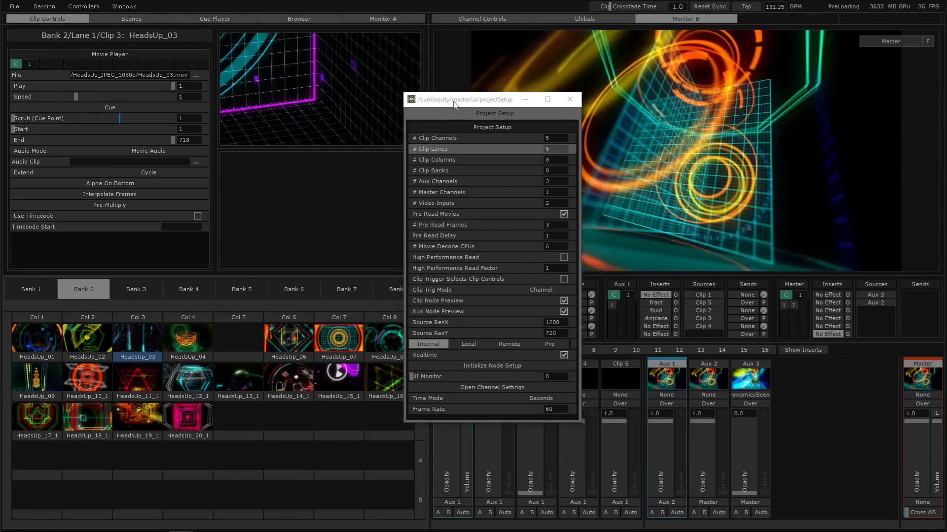
# - Move Project Setup off the clip grid, trigger HeadsUp_08, and bring up the clip controls of HeadsUp_06
pyautogui.moveTo(473, 99); pyautogui.dragTo(513, 231)
pyautogui.click(392, 341)
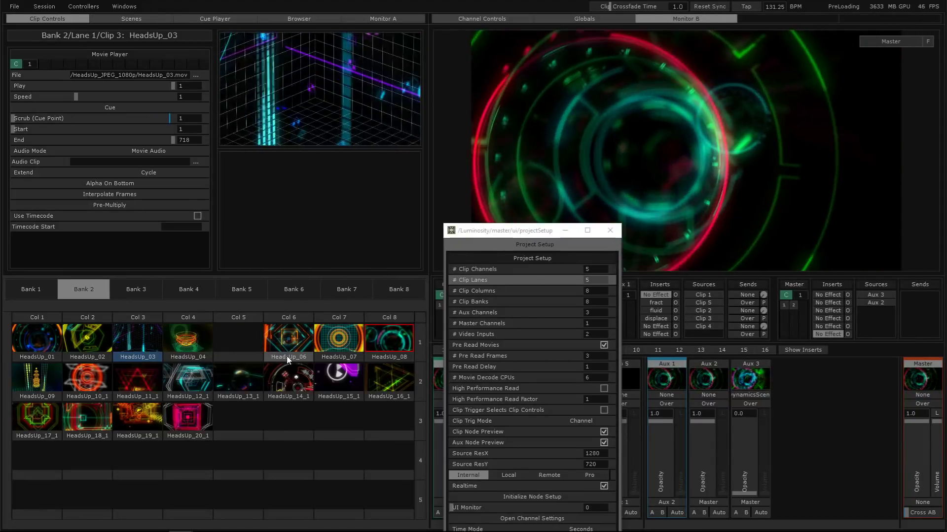
pyautogui.click(289, 358)
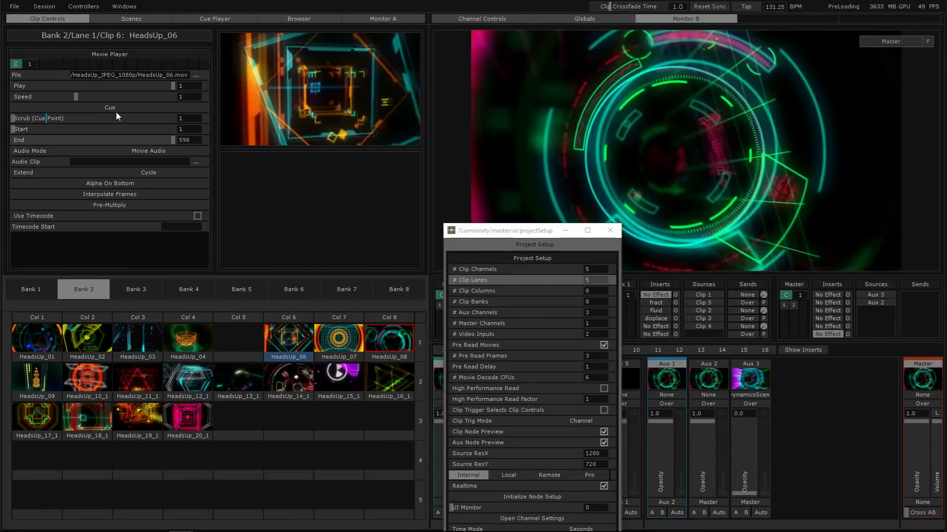
# - Scrub HeadsUp_06 to frame 486, set its start point to frame 351, and trigger it
pyautogui.moveTo(37, 118); pyautogui.dragTo(144, 119)
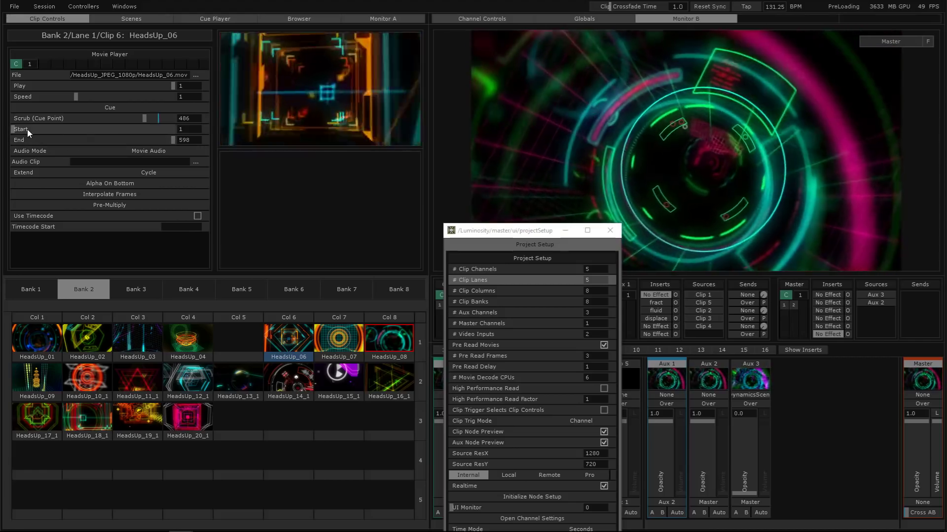
pyautogui.moveTo(27, 129); pyautogui.dragTo(106, 167)
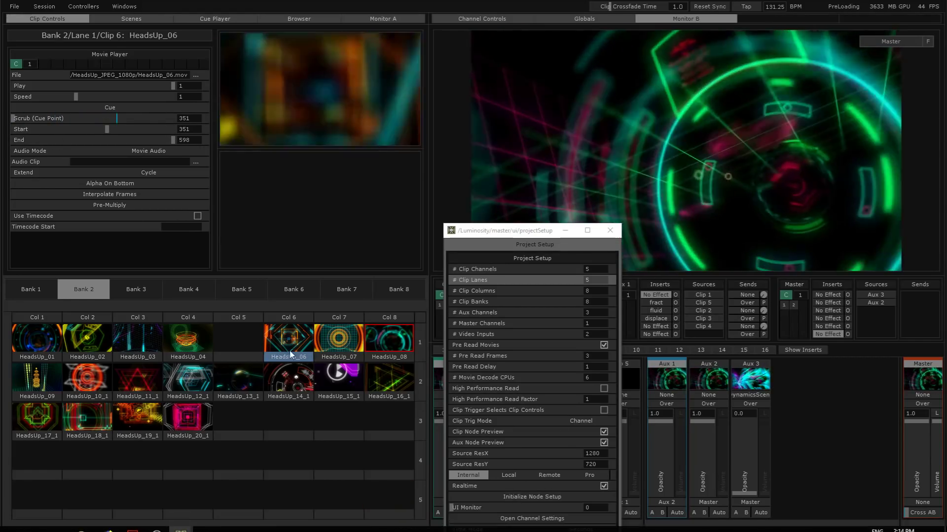
pyautogui.click(286, 341)
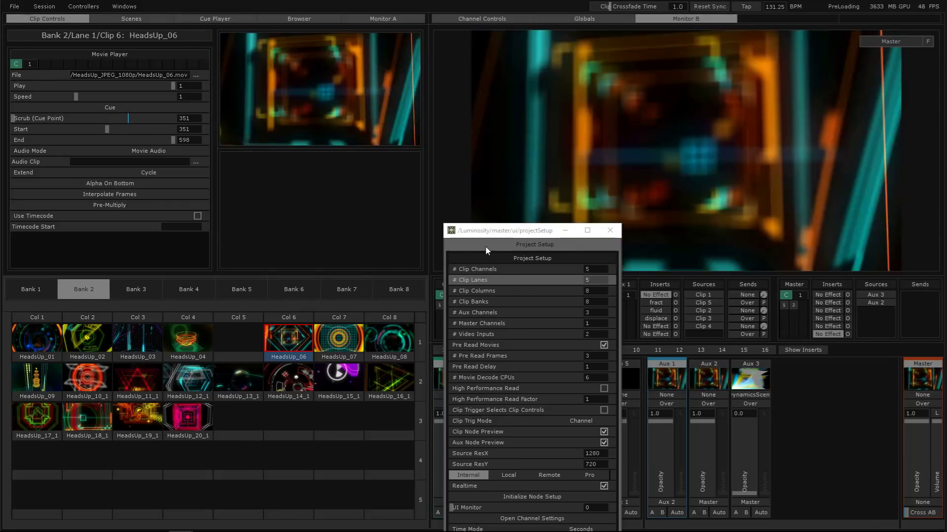
# - Close Project Setup, and look at the clip options available for HeadsUp_04
pyautogui.moveTo(486, 233); pyautogui.dragTo(427, 195)
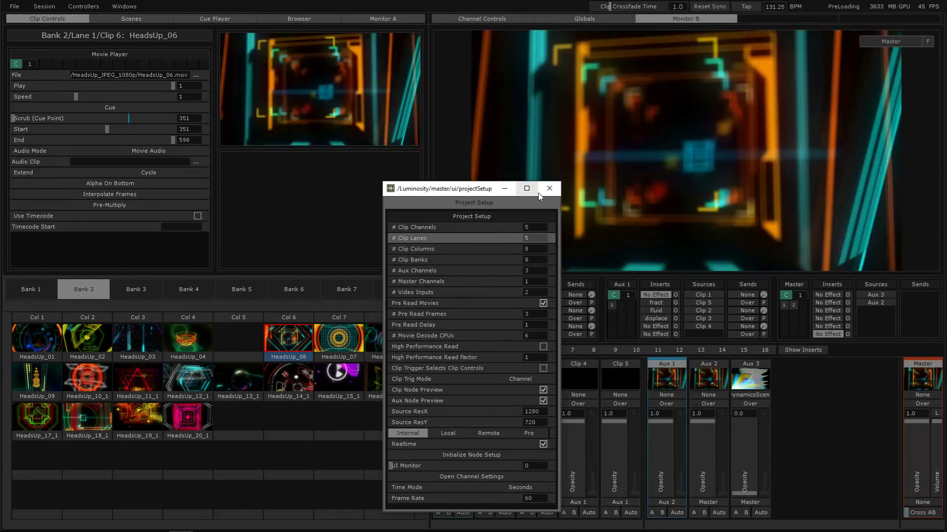
pyautogui.click(550, 188)
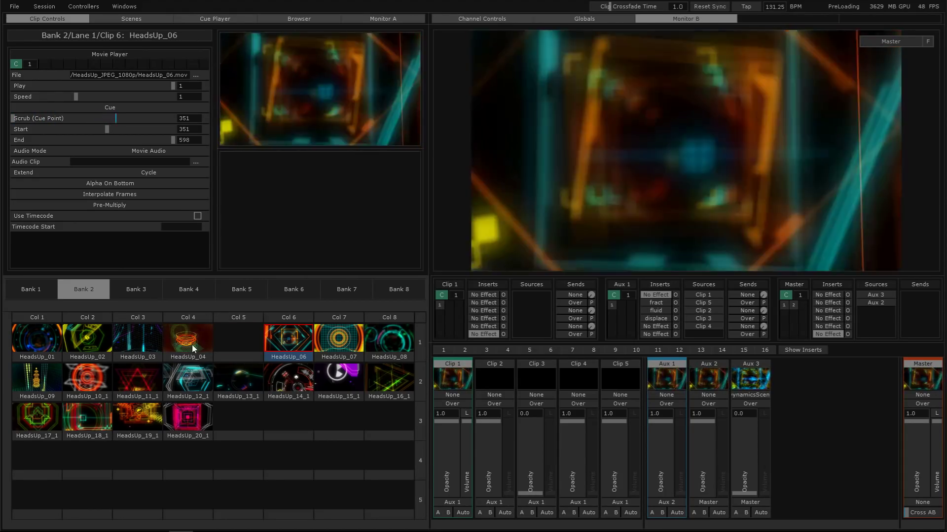
pyautogui.rightClick(192, 340)
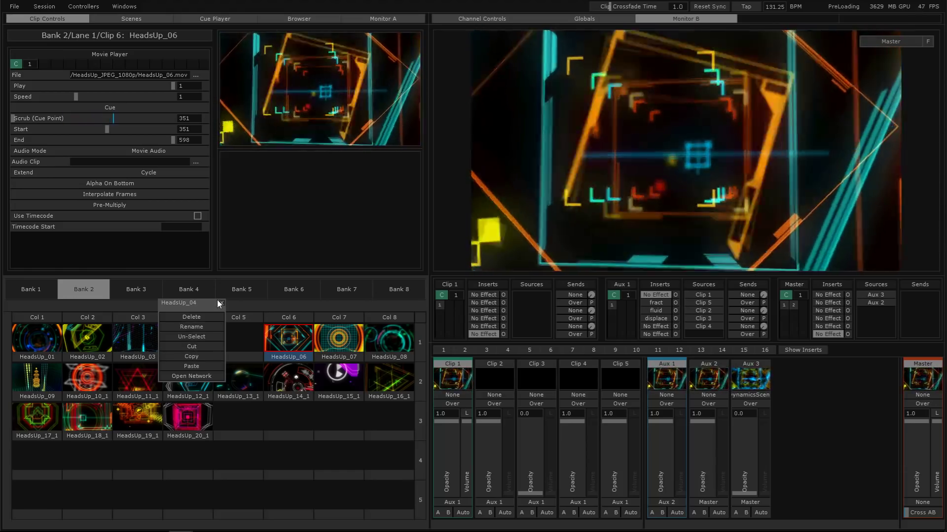
pyautogui.click(220, 301)
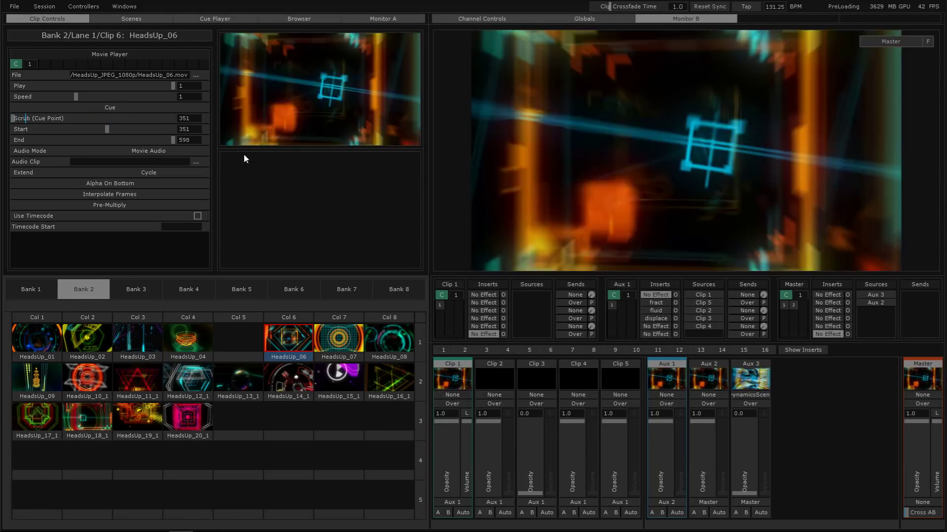
# - Select the empty slot in column 5, row 1, and un-select it to clear the clip controls
pyautogui.click(253, 354)
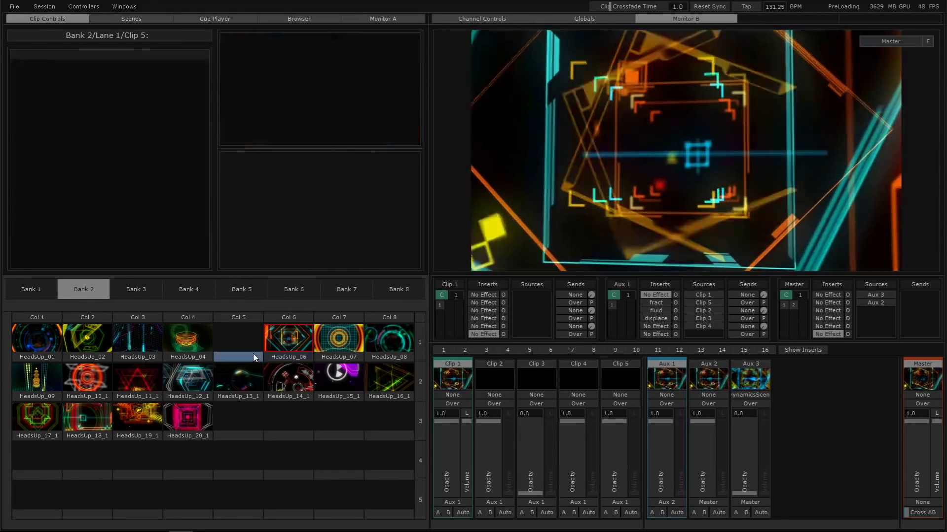
pyautogui.rightClick(241, 364)
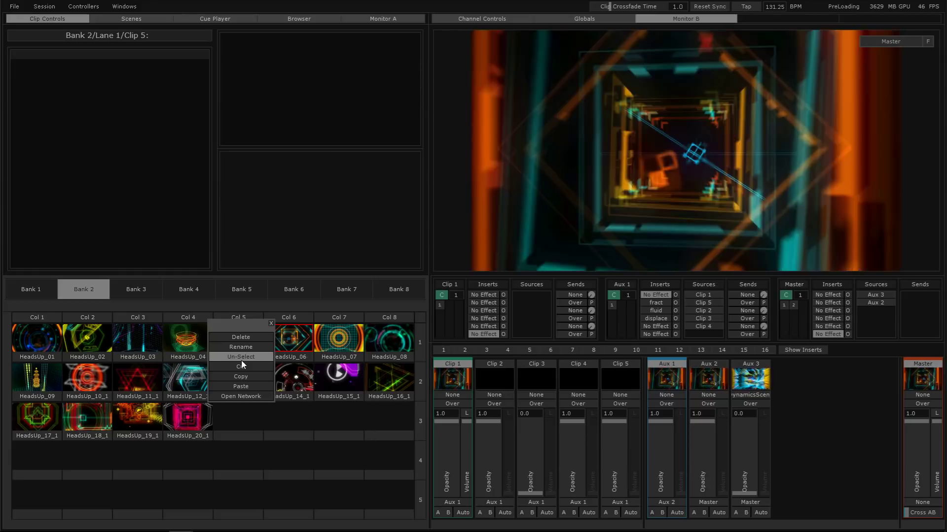
pyautogui.click(241, 360)
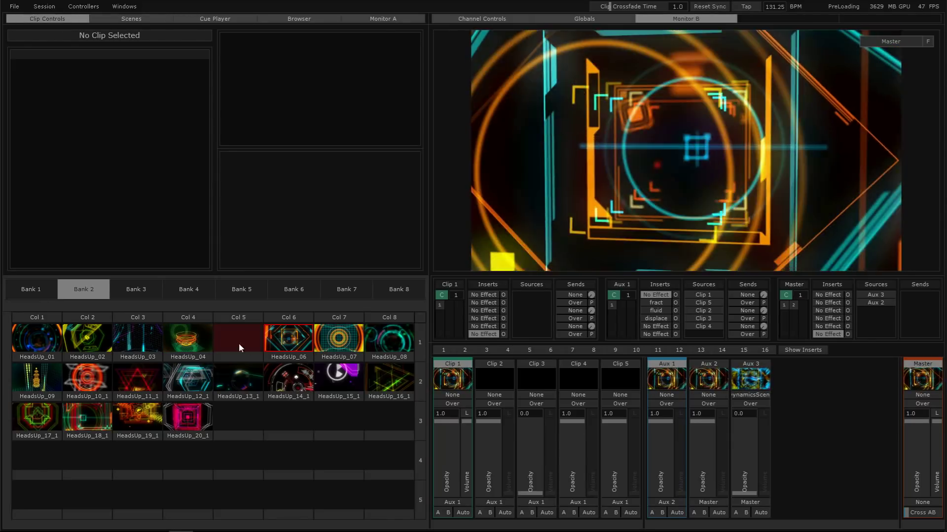
# - Cut HeadsUp_04 from column 4, row 1, and paste it into column 6, row 3
pyautogui.rightClick(228, 360)
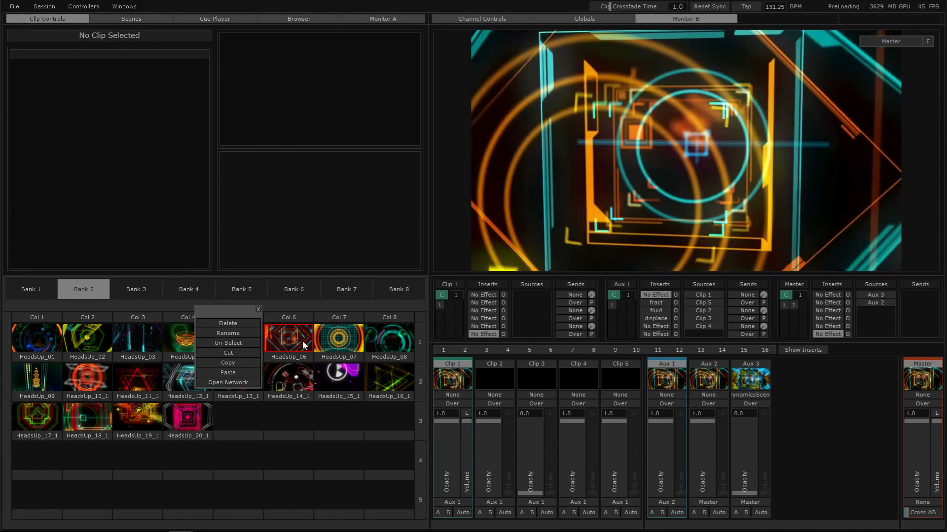
pyautogui.rightClick(286, 338)
pyautogui.rightClick(192, 339)
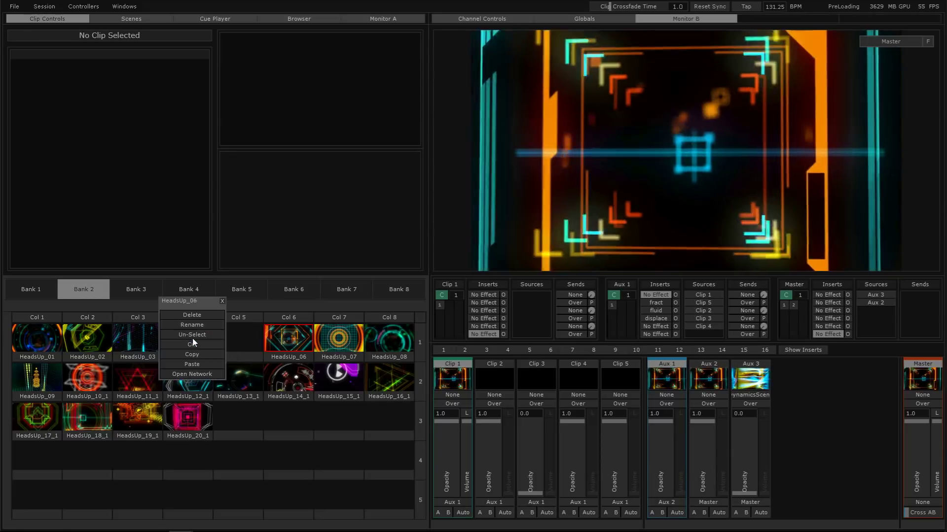
pyautogui.click(193, 344)
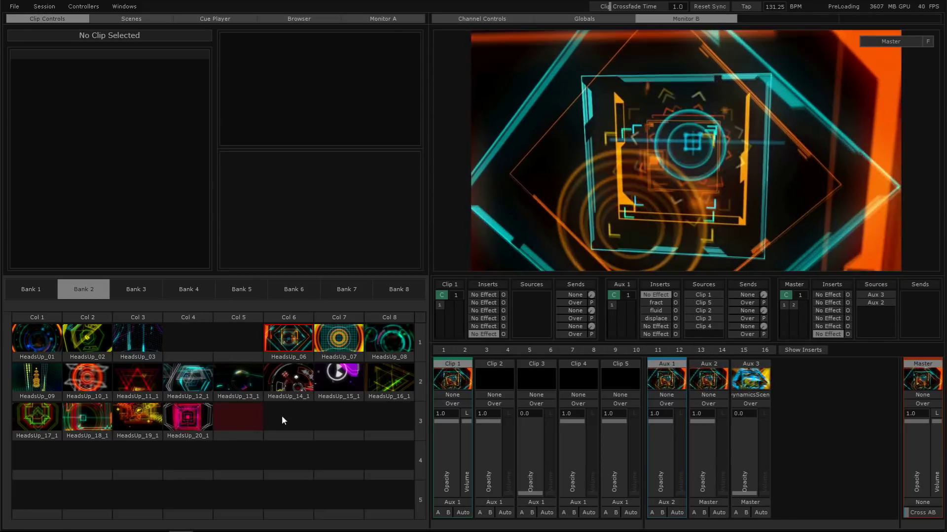
pyautogui.rightClick(285, 418)
pyautogui.click(306, 450)
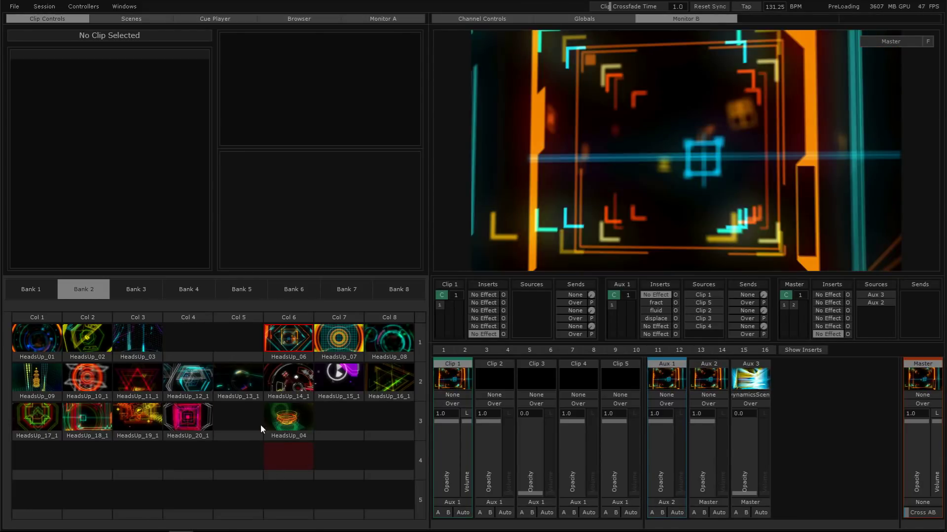
# - Copy HeadsUp_04 from column 6, row 3, and paste it into column 7, row 4
pyautogui.rightClick(278, 408)
pyautogui.click(295, 437)
pyautogui.rightClick(335, 425)
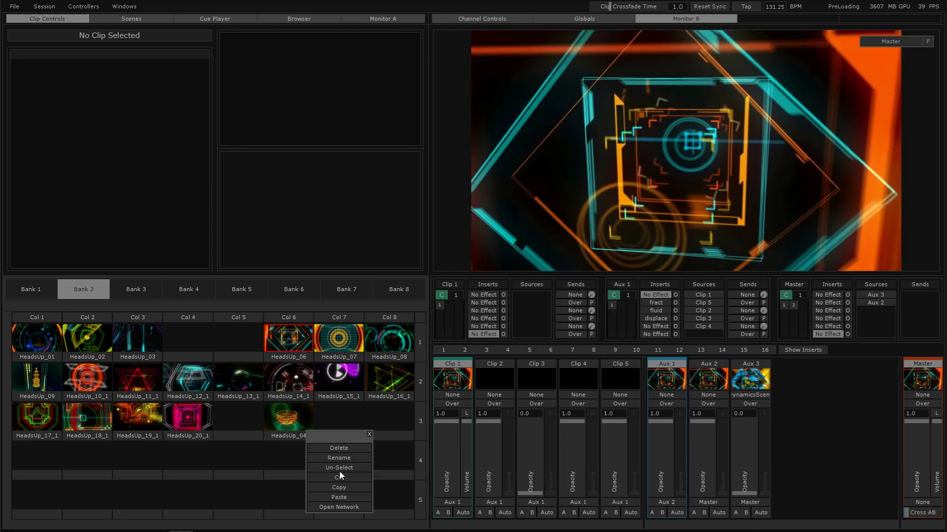
pyautogui.click(339, 497)
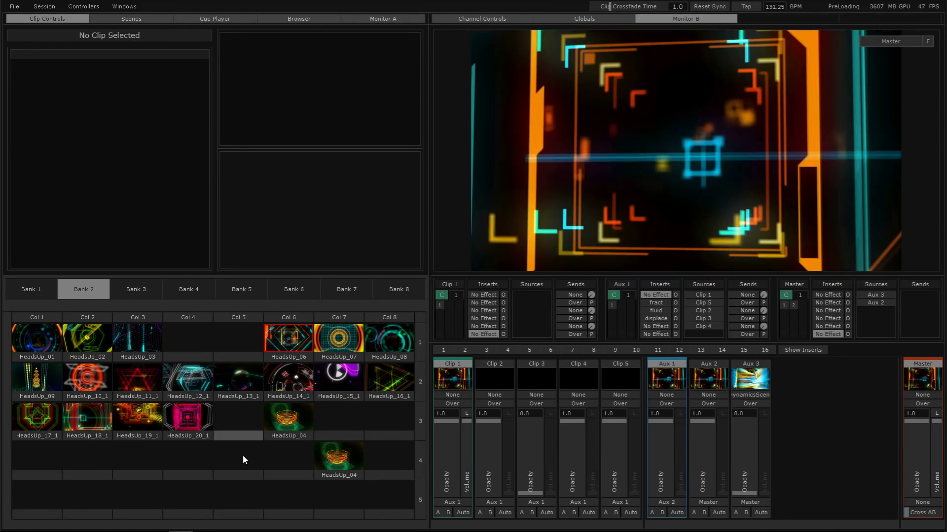
# - Copy HeadsUp_18_1, HeadsUp_19_1 and HeadsUp_20_1 into row 4, columns 2 to 4, with a second HeadsUp_20_1 in column 5
pyautogui.rightClick(247, 463)
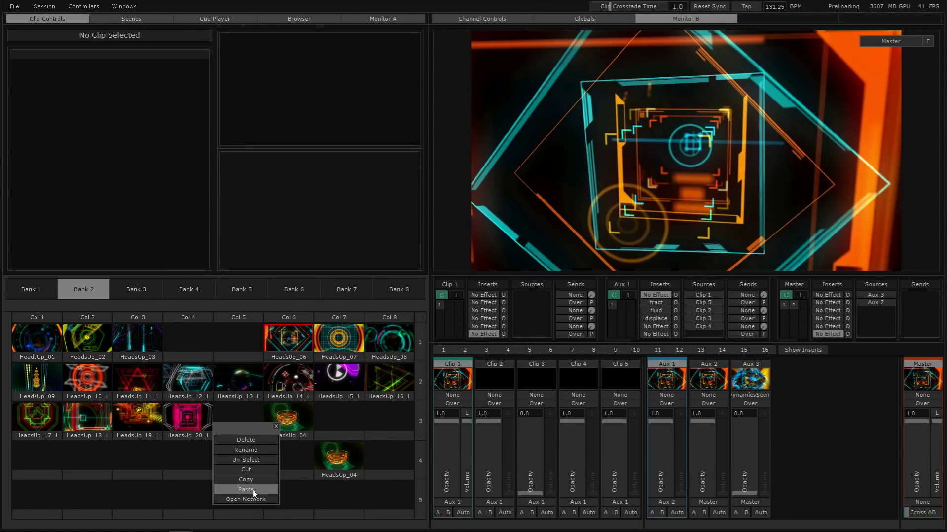
pyautogui.click(241, 406)
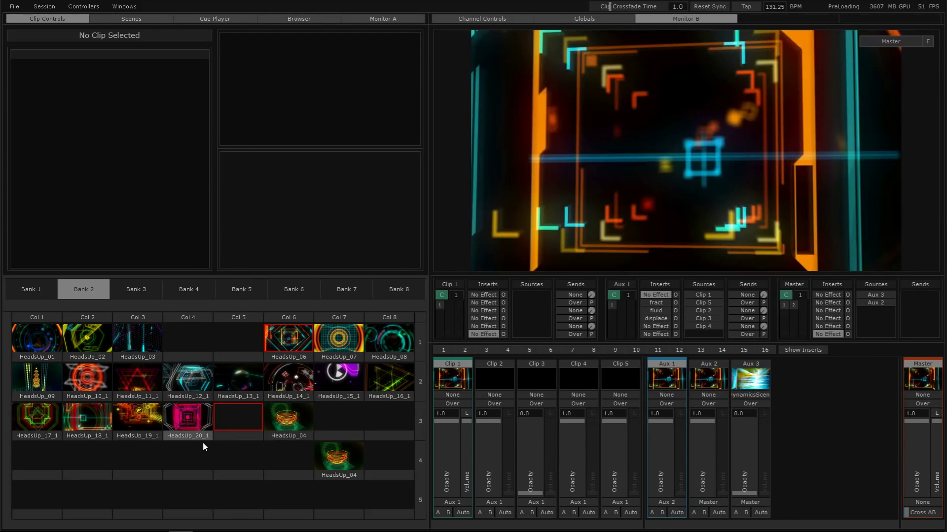
pyautogui.moveTo(188, 432); pyautogui.dragTo(88, 461)
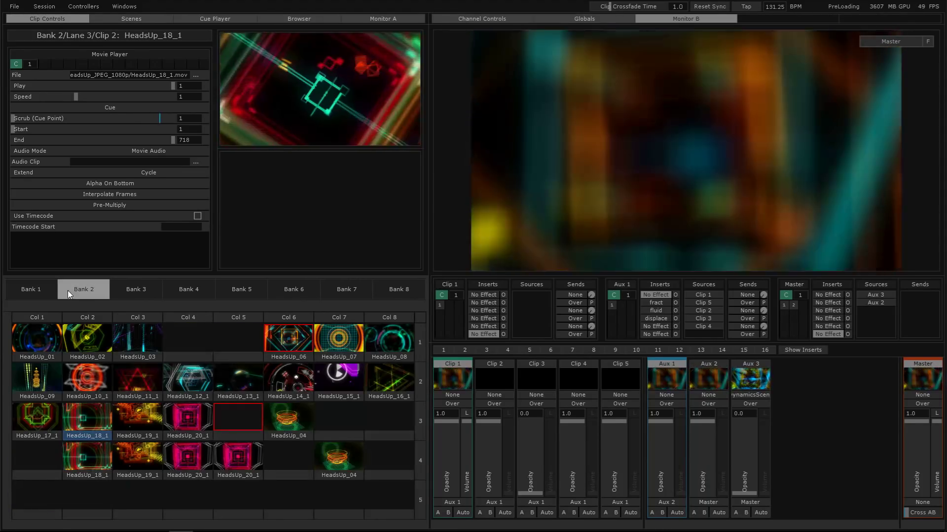
# - Switch between Banks 1, 2, 3 and 4, and leave Bank 3 open
pyautogui.click(39, 289)
pyautogui.click(75, 290)
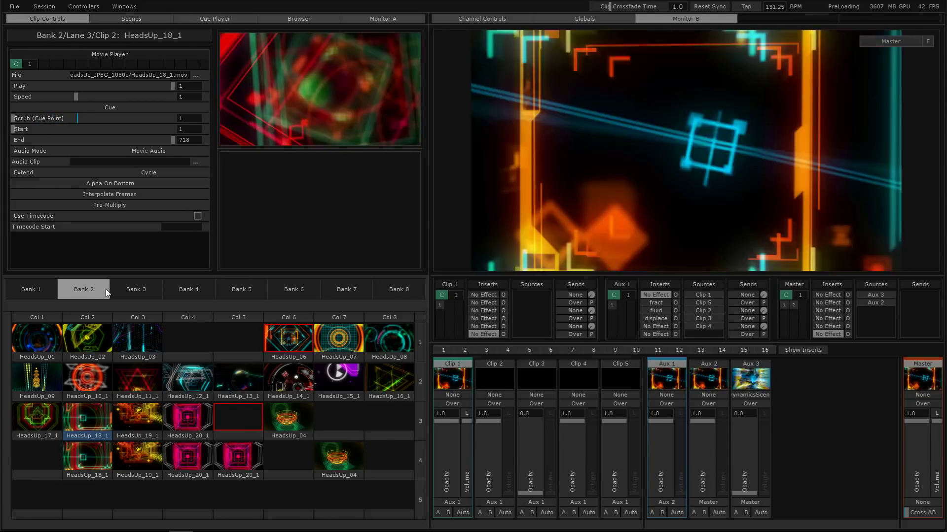
pyautogui.click(128, 287)
pyautogui.click(87, 286)
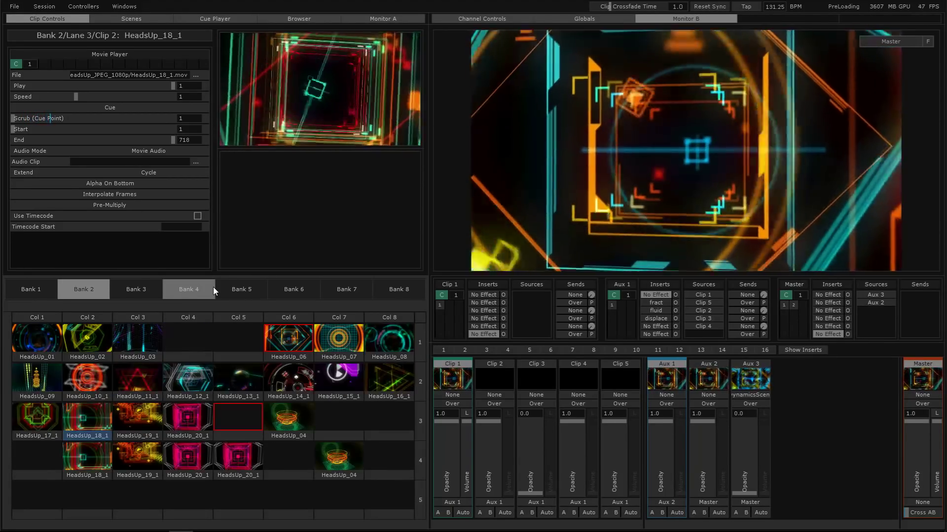
pyautogui.click(197, 285)
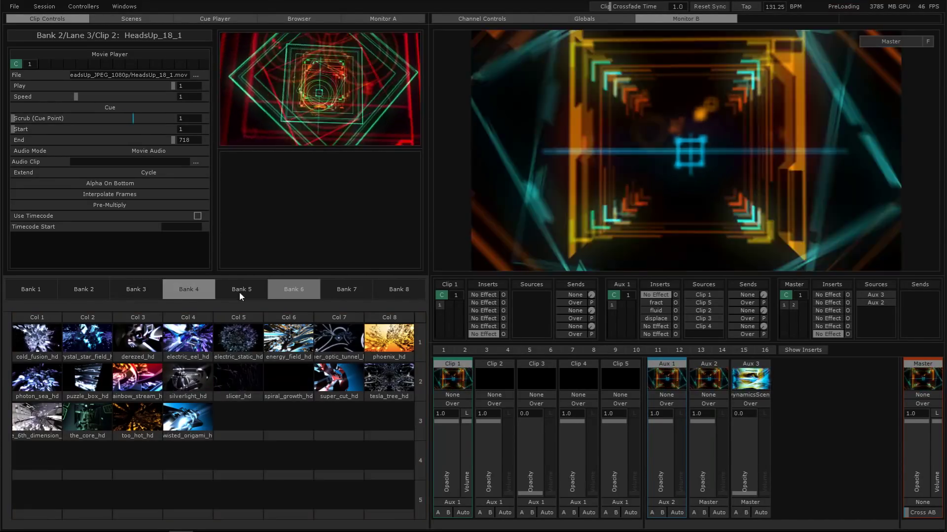
pyautogui.click(143, 285)
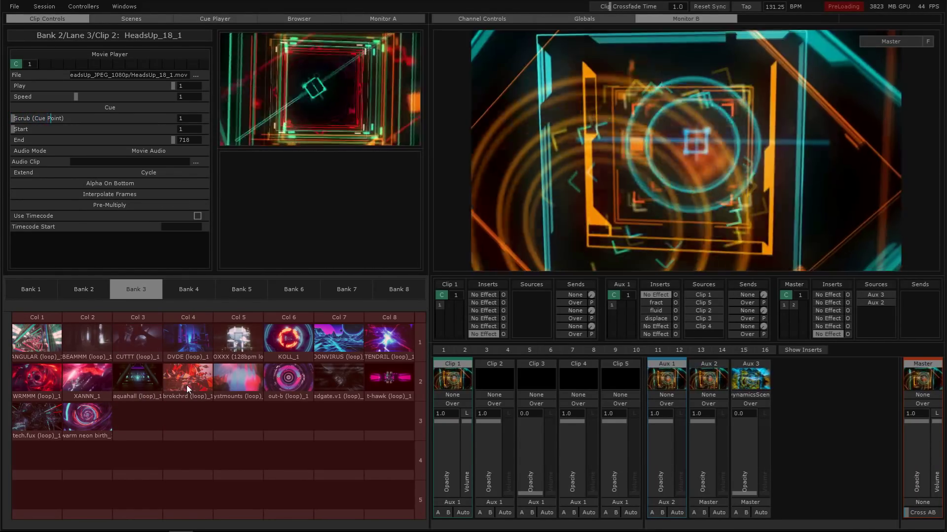
# - Open the network of the brokchrd (loop)_1 clip in Bank 3, examine its nodes, and close it
pyautogui.rightClick(199, 381)
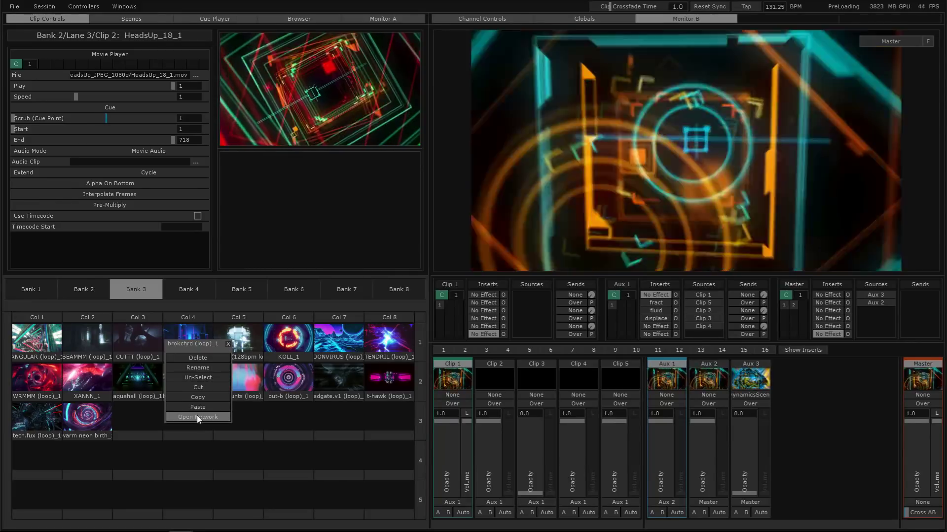
pyautogui.press('Return')
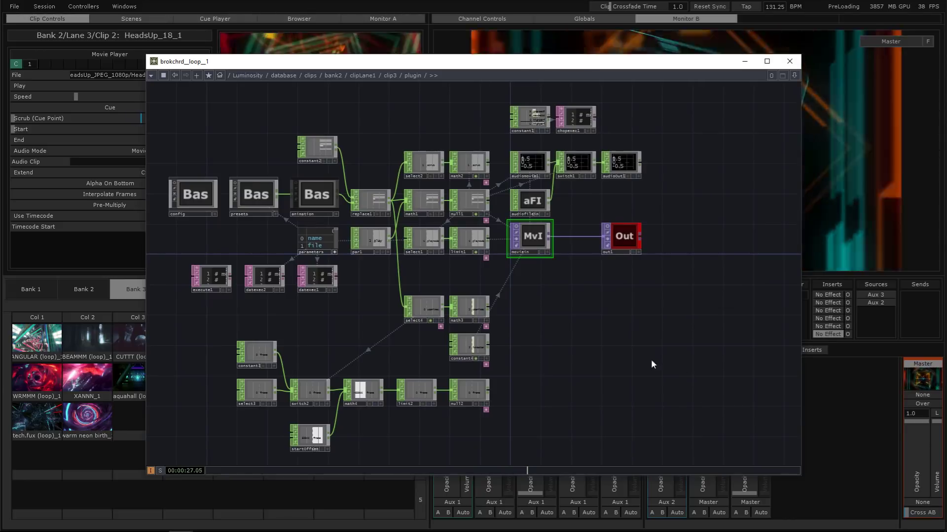
pyautogui.moveTo(560, 63); pyautogui.dragTo(512, 48)
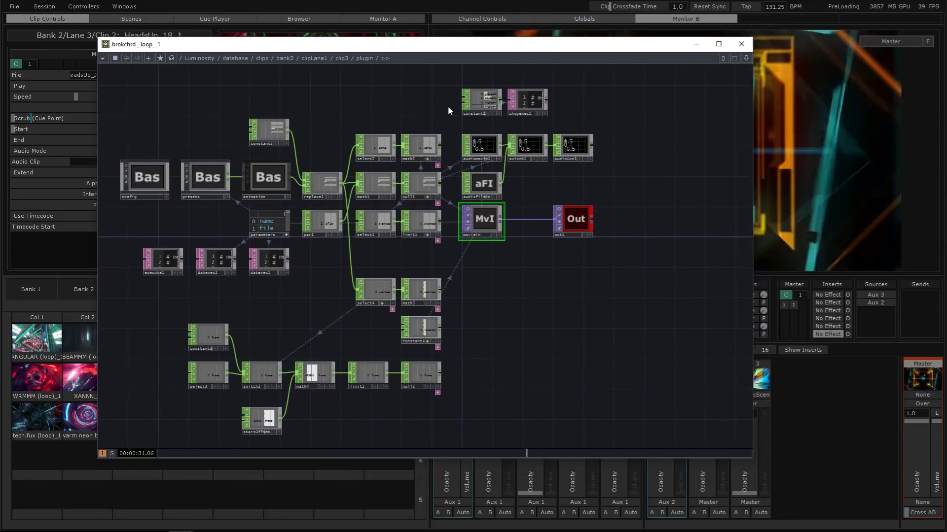
pyautogui.click(741, 44)
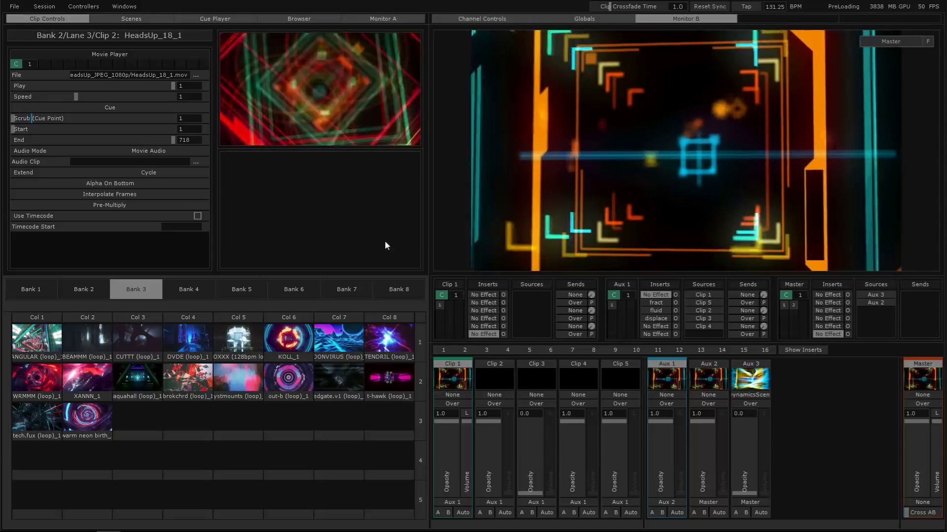
# - Open the network behind the movie player's Interpolate Frames control, look over its nodes, and close it
pyautogui.hotkey('ctrl', 'b')
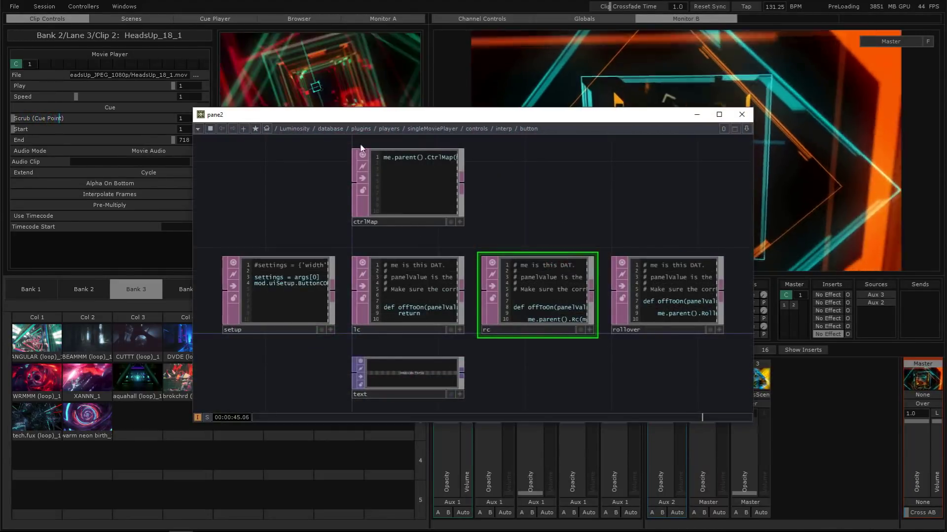
pyautogui.moveTo(564, 200); pyautogui.dragTo(531, 203)
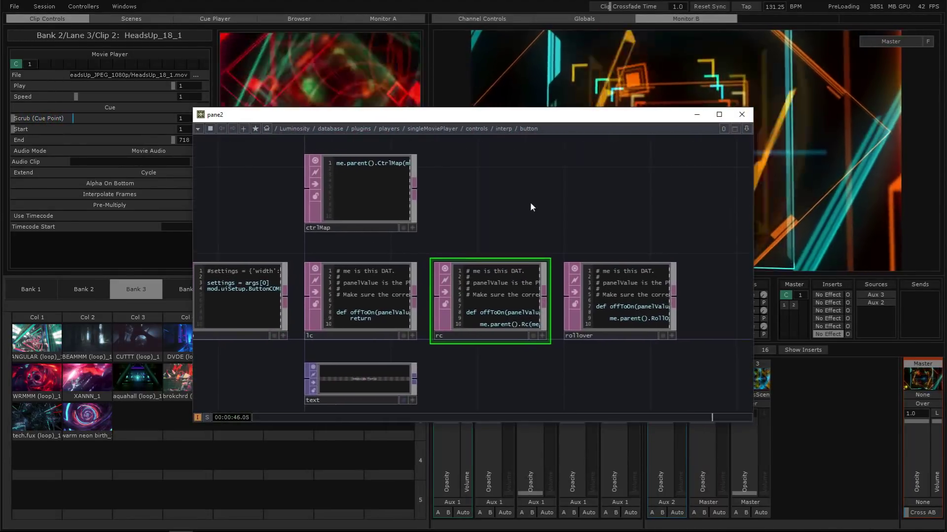
pyautogui.moveTo(525, 116); pyautogui.dragTo(575, 164)
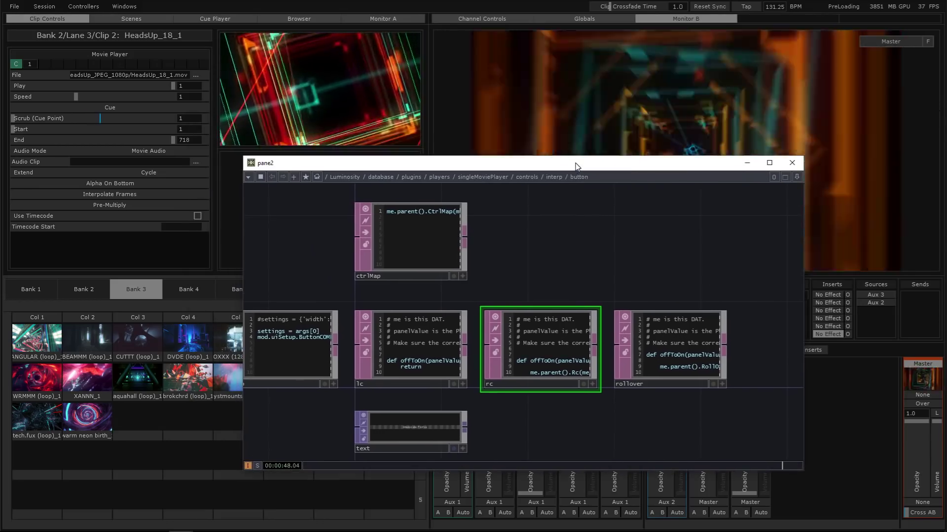
pyautogui.click(798, 164)
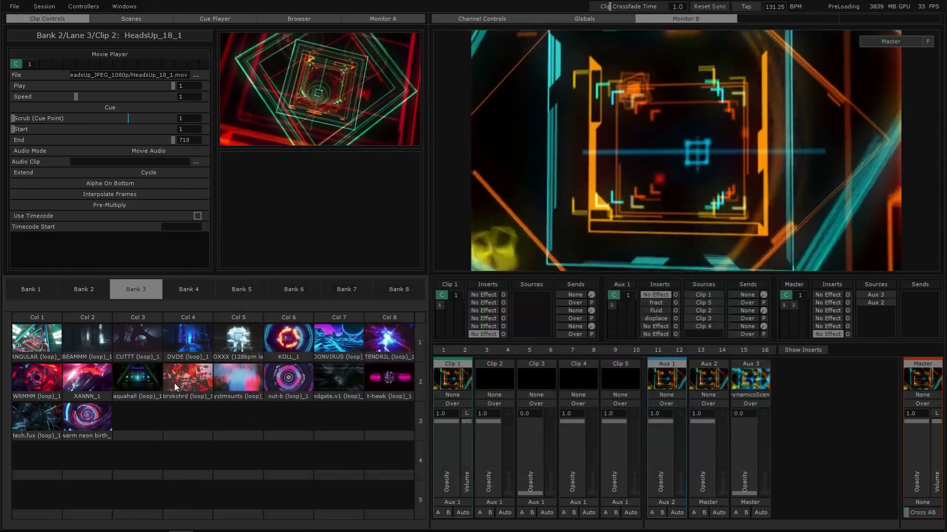
# - Open the trigger network of the brokchrd (loop)_1 clip, close it, and look over the clip's options, including Open Network
pyautogui.keyDown('alt'); pyautogui.click(188, 381); pyautogui.keyUp('alt')
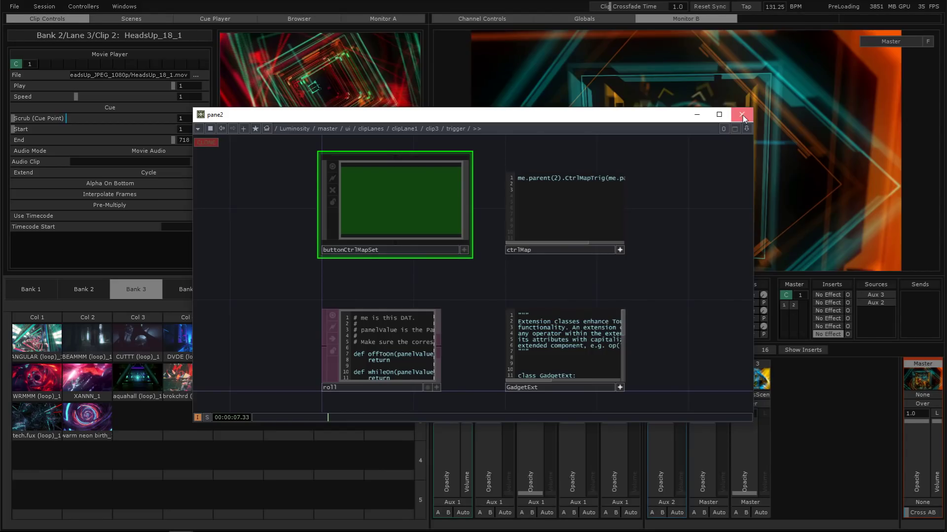
pyautogui.click(741, 114)
pyautogui.rightClick(199, 379)
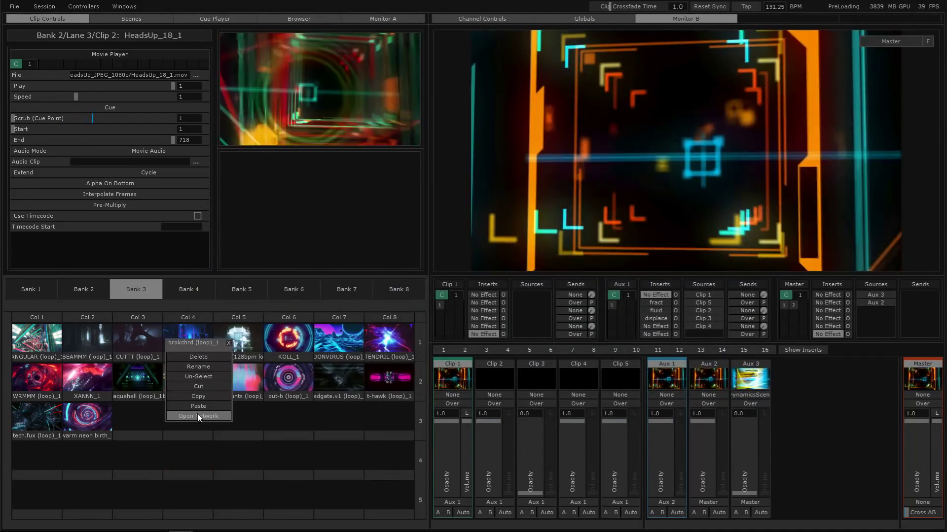
pyautogui.click(229, 343)
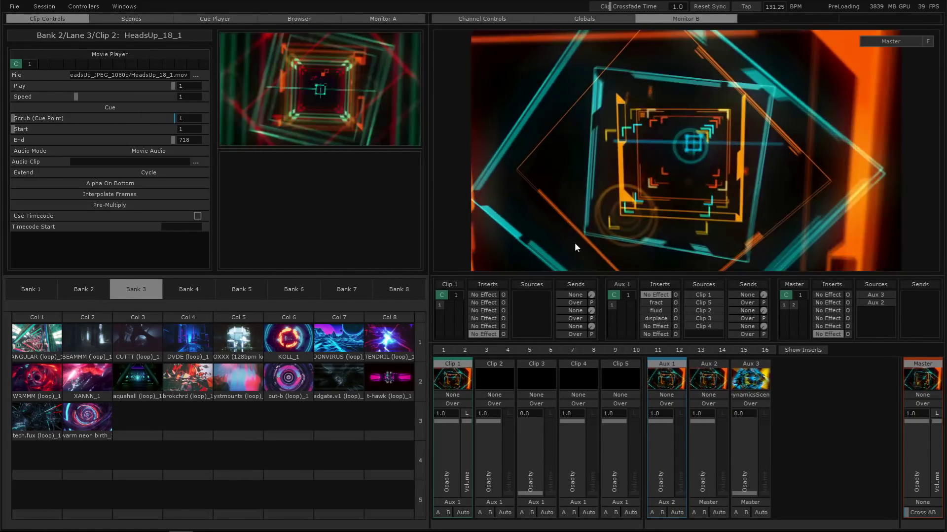
# - Stop the clip playing in lane 1, and go through Banks 2 and 4 to select Bank 1's empty lane 1, column 8 slot
pyautogui.click(423, 342)
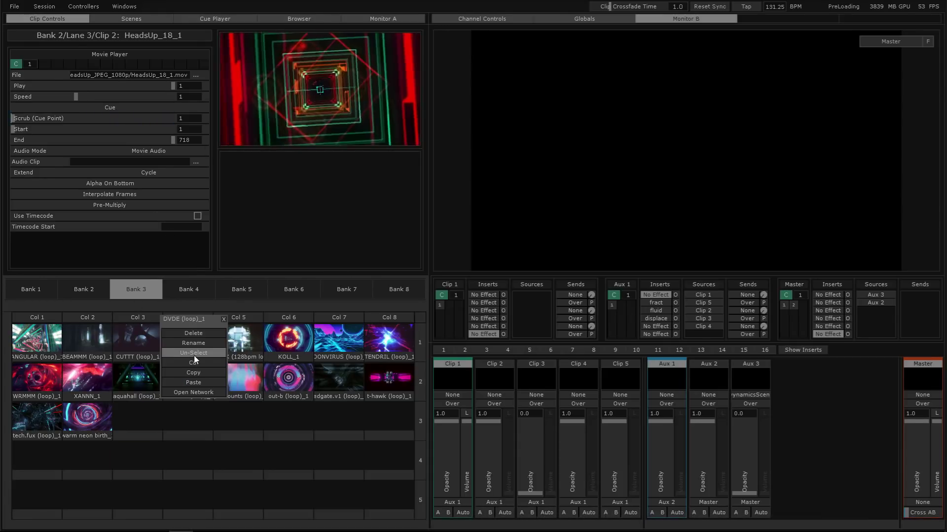
pyautogui.click(100, 286)
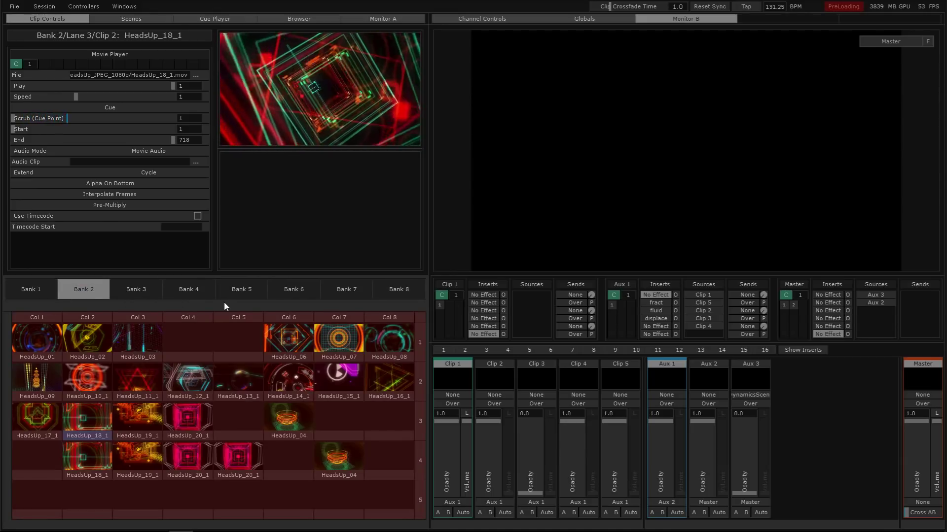
pyautogui.click(194, 293)
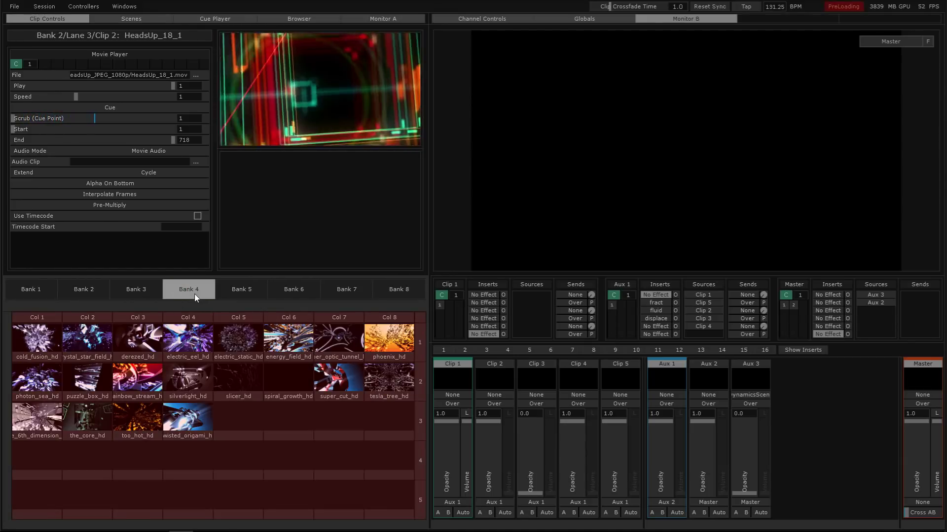
pyautogui.click(48, 295)
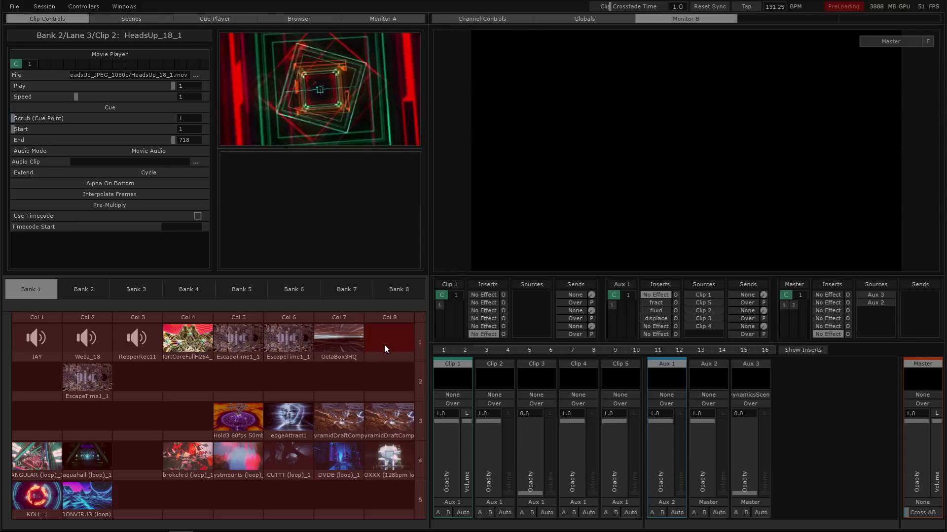
pyautogui.click(388, 357)
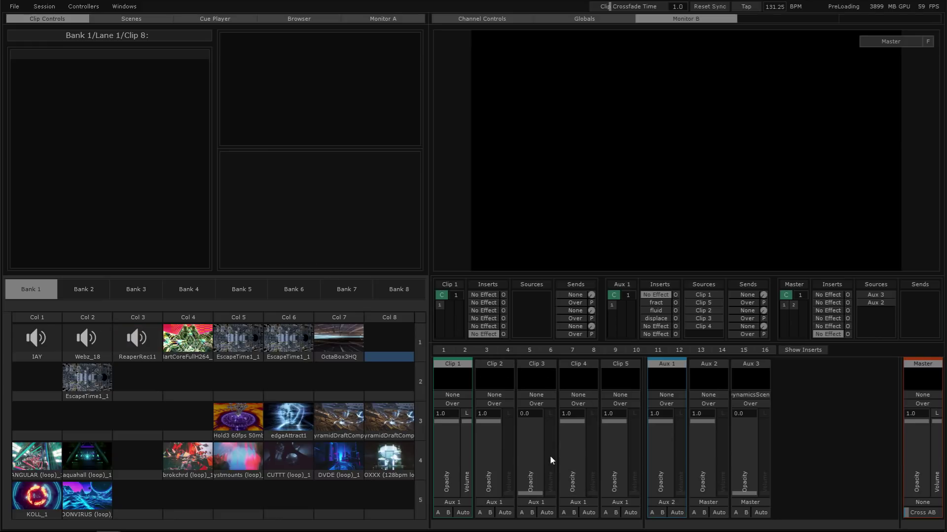
# - Raise the Clip 3 channel's opacity to 1.0 and open the Project Setup window, placing it over the output monitor
pyautogui.moveTo(531, 461); pyautogui.dragTo(531, 422)
pyautogui.click(124, 5)
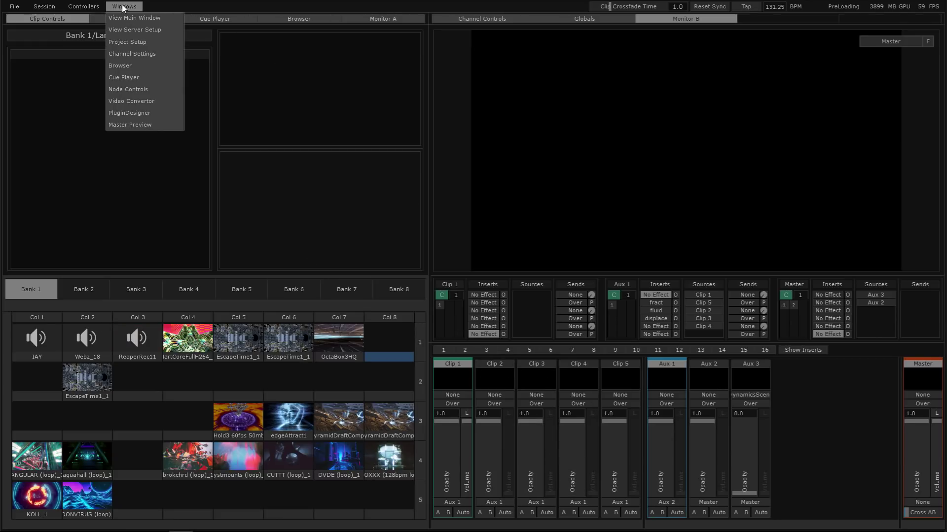
pyautogui.click(126, 47)
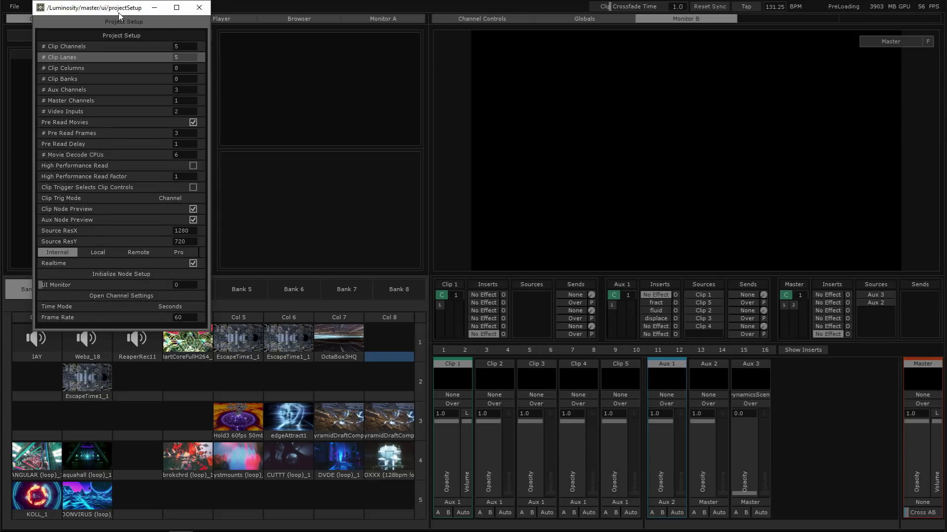
pyautogui.moveTo(119, 15); pyautogui.dragTo(843, 42)
pyautogui.click(894, 227)
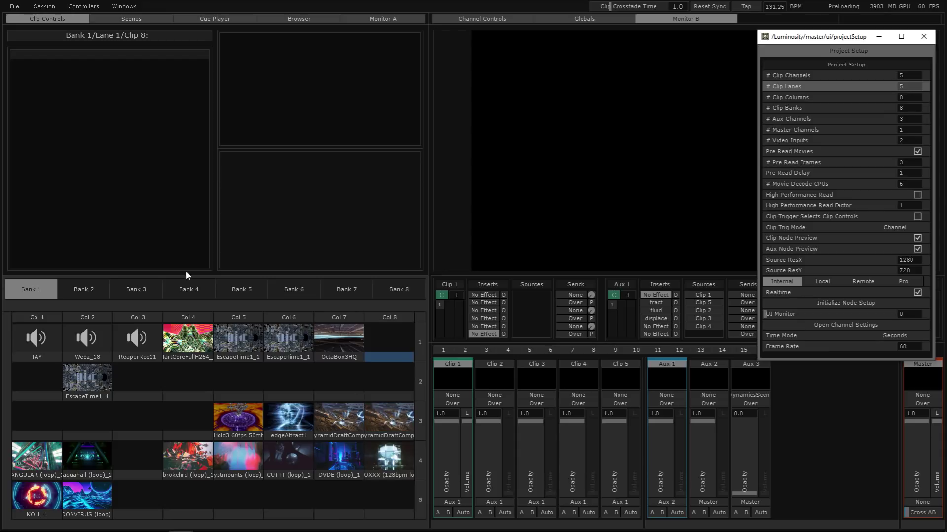
# - Trigger the lane 3, column 8 clip and the lane 1, column 6 EscapeTime1_1 clip, and stop lanes 1 and 3
pyautogui.click(383, 413)
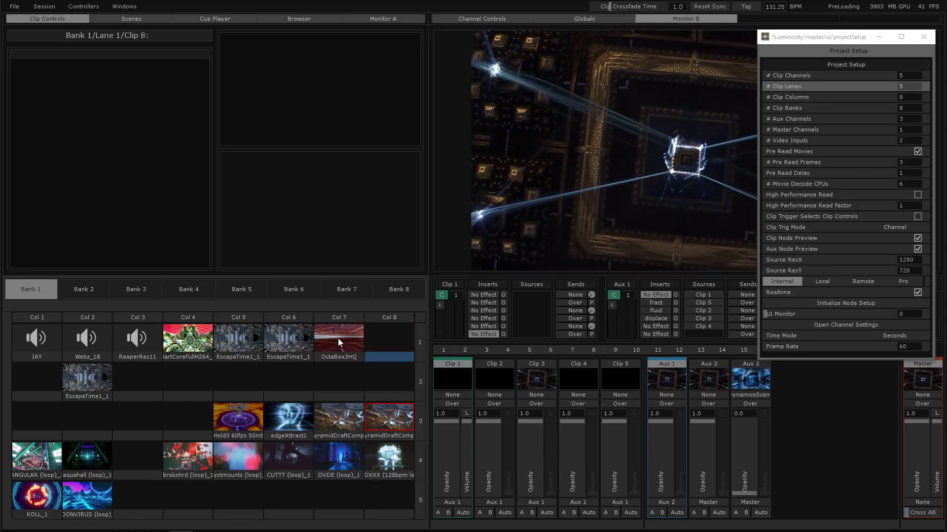
pyautogui.click(288, 339)
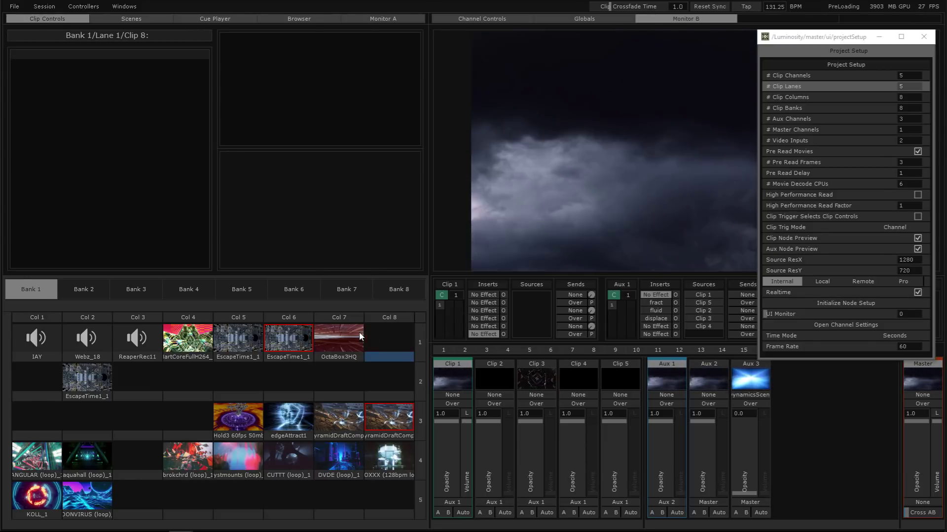
pyautogui.click(422, 344)
pyautogui.click(421, 413)
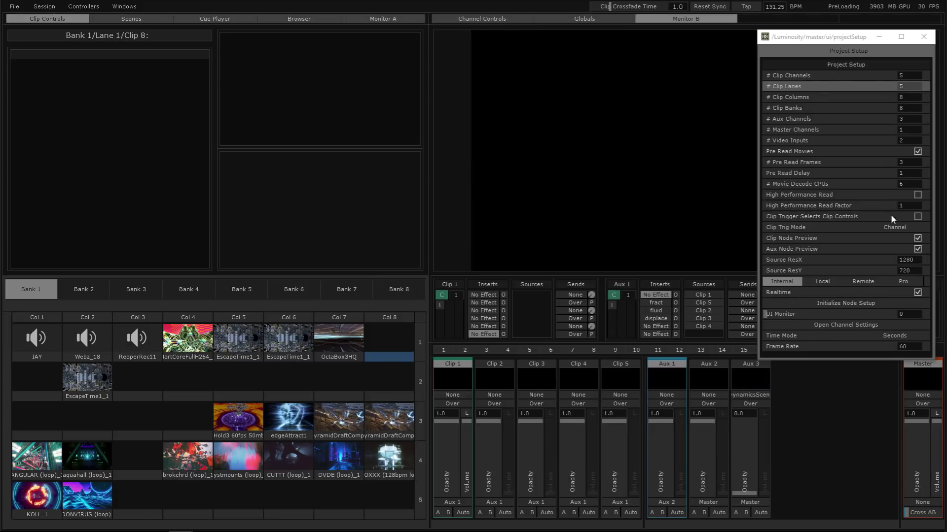
# - Set Clip Trig Mode to Selected and make Clip 3 the selected clip channel
pyautogui.click(894, 227)
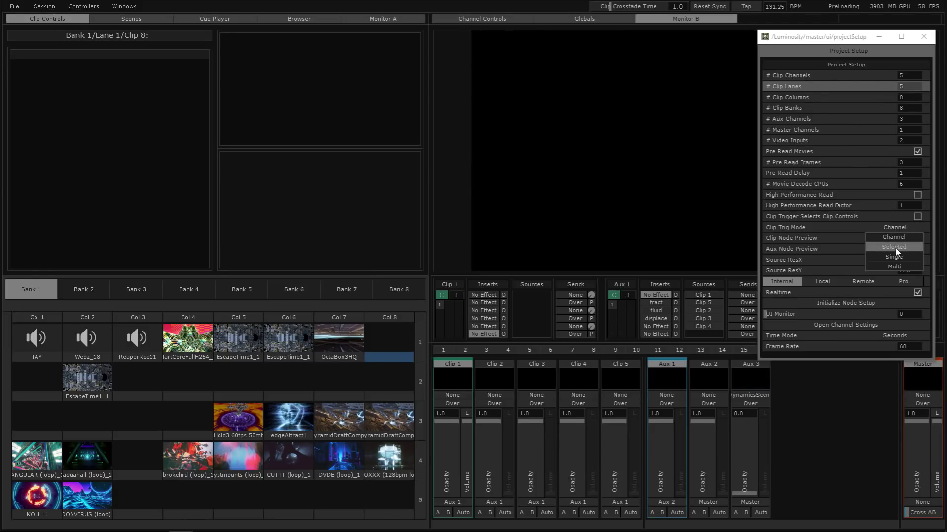
pyautogui.click(895, 248)
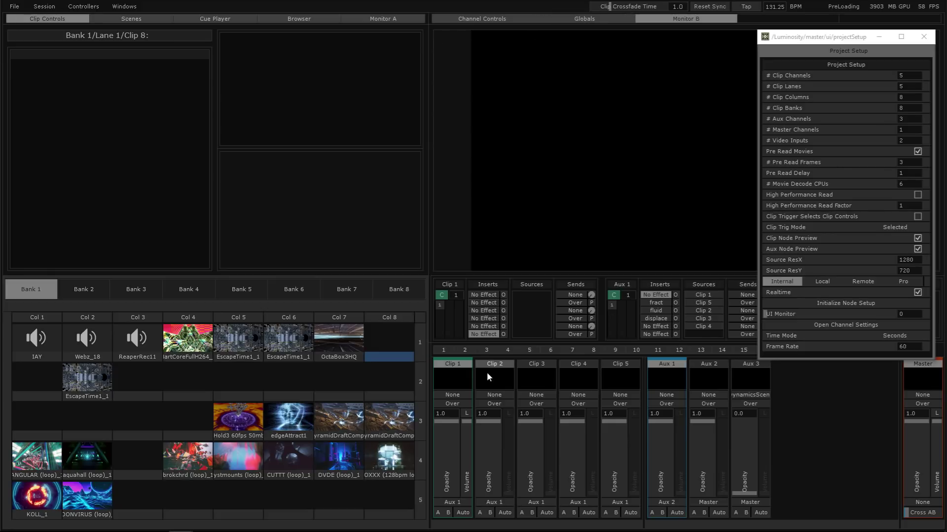
pyautogui.click(534, 371)
pyautogui.click(448, 377)
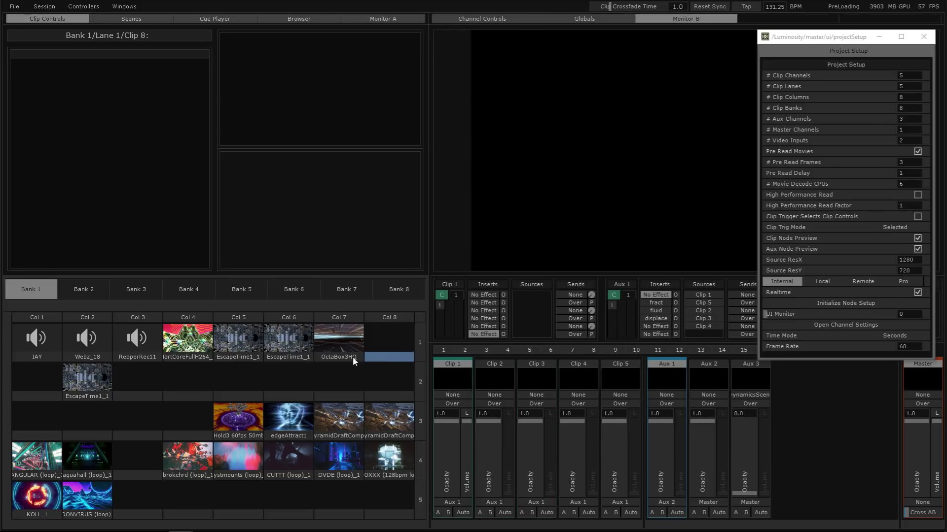
pyautogui.click(534, 371)
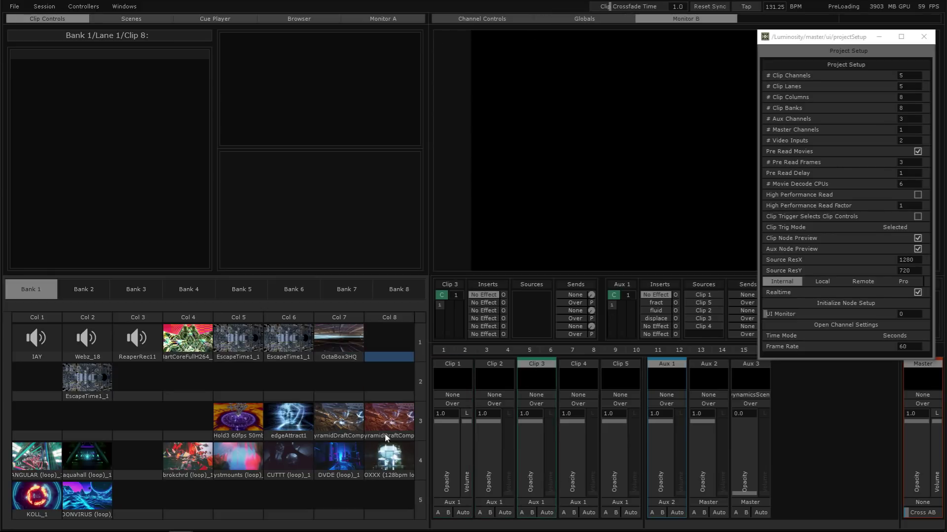
# - Trigger Bank 1's lane 4, column 8 clip, DVDE (loop)_1, the lane 5, column 2 clip and column 5's EscapeTime1_1 in turn on Clip 3
pyautogui.click(384, 464)
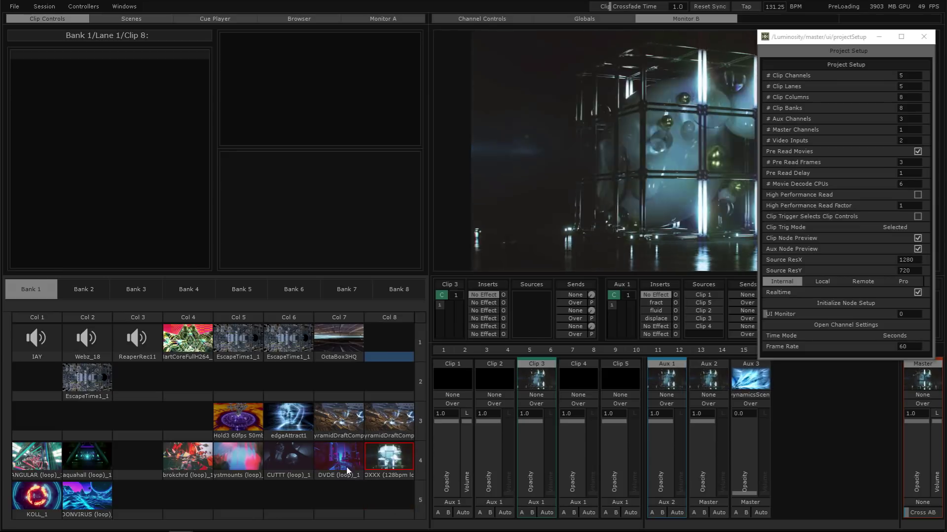
pyautogui.click(345, 459)
pyautogui.click(87, 495)
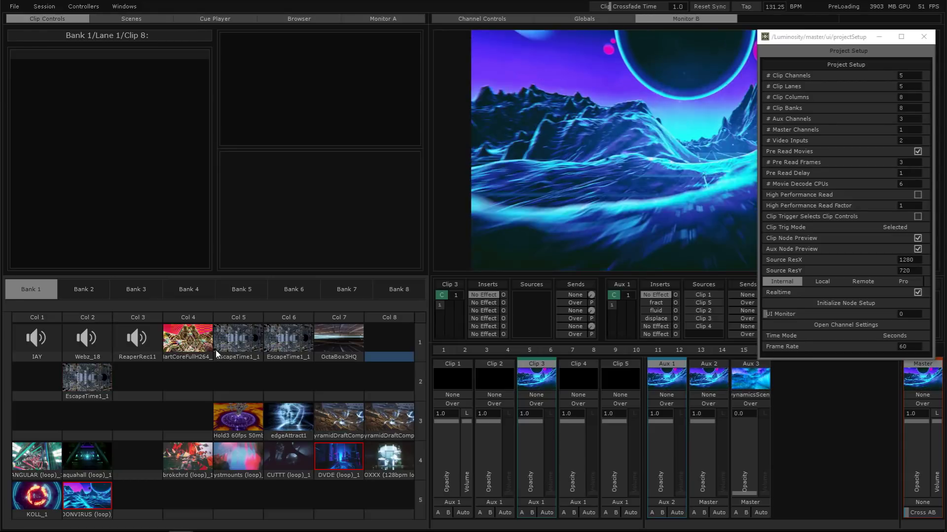
pyautogui.click(239, 338)
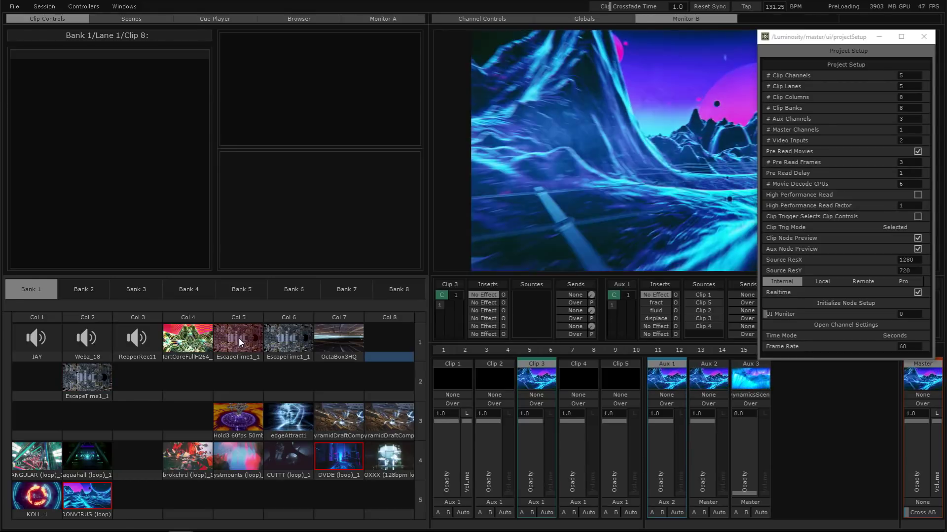
# - Play Bank 3's KOLL_1 and the lane 2, column 7 clip on the Clip 2 channel, and stop lane 2
pyautogui.click(132, 289)
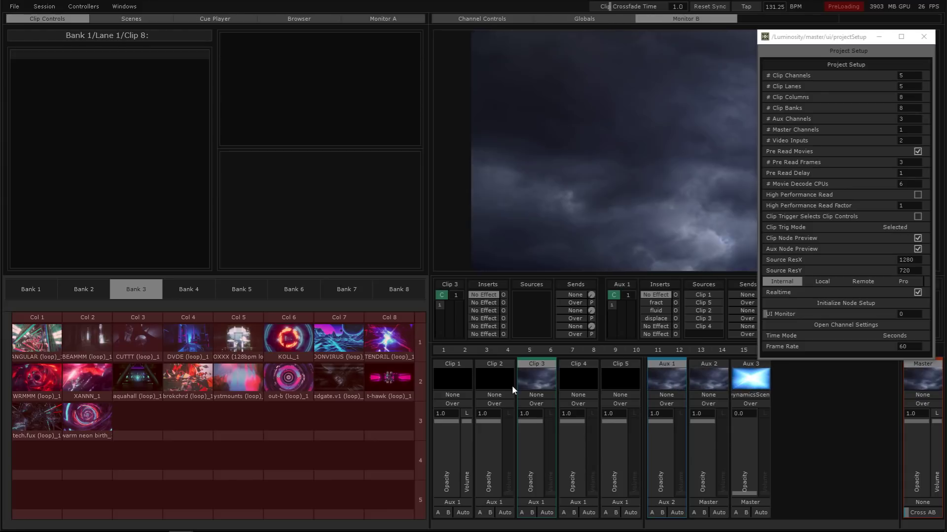
pyautogui.click(495, 390)
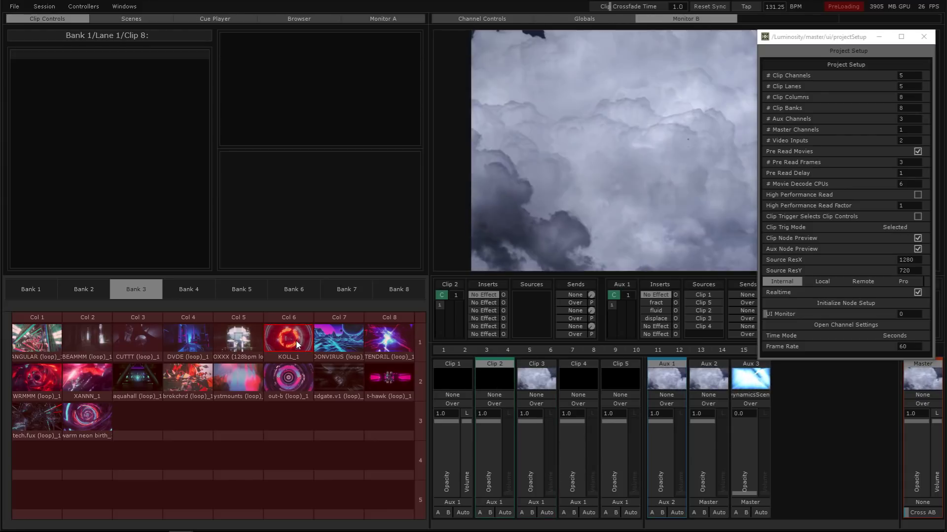
pyautogui.click(296, 341)
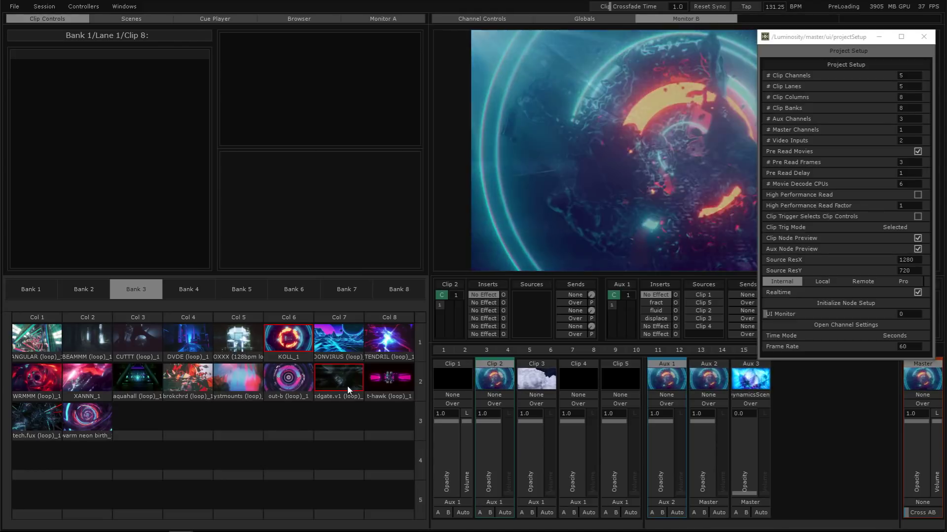
pyautogui.click(347, 385)
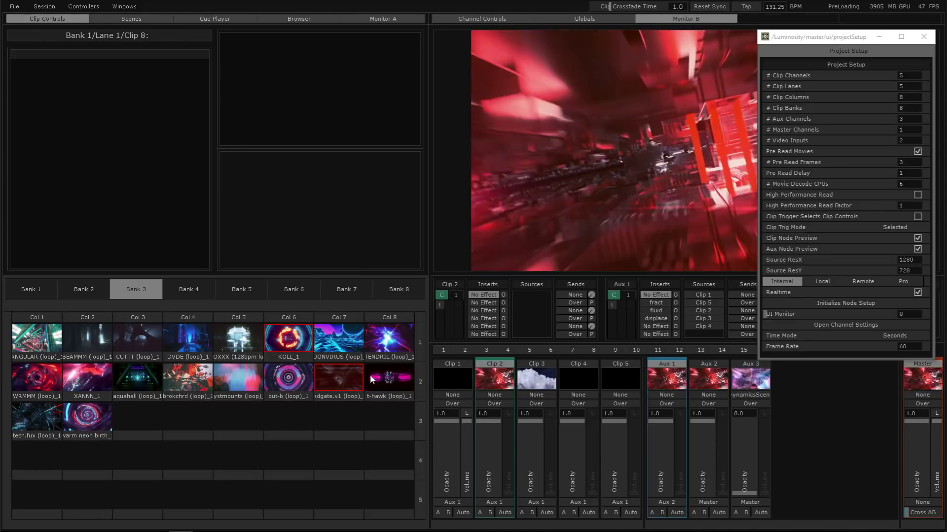
pyautogui.click(419, 375)
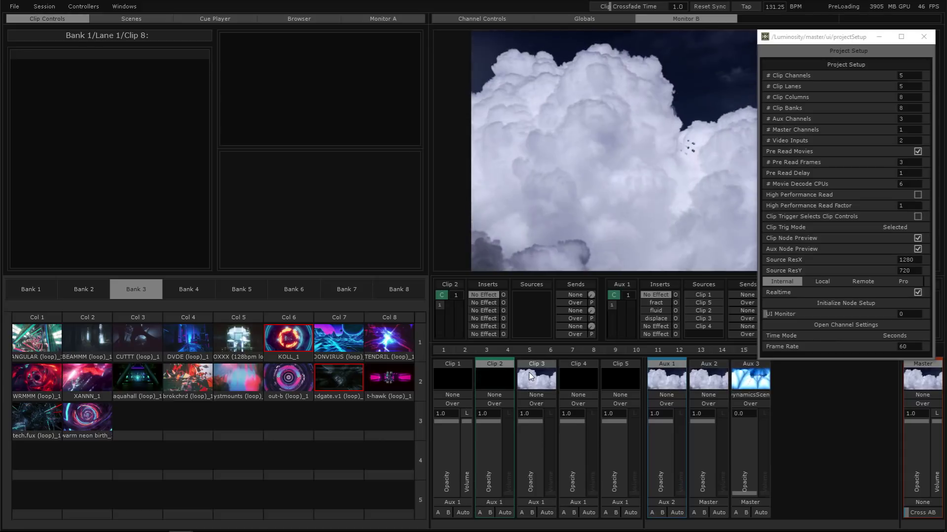
# - Select the Clip 3 channel, trigger the lane 1, column 5 clip of Bank 3, and stop lane 1
pyautogui.click(535, 367)
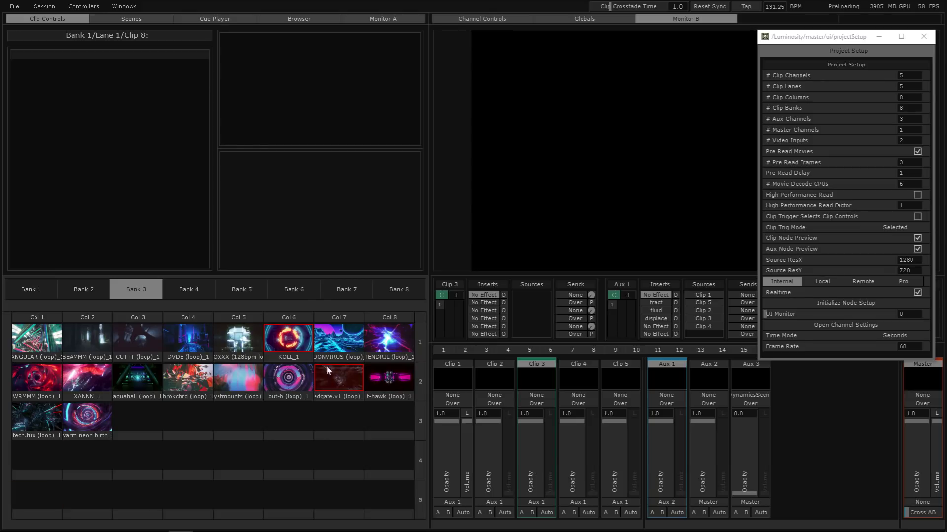
pyautogui.click(238, 338)
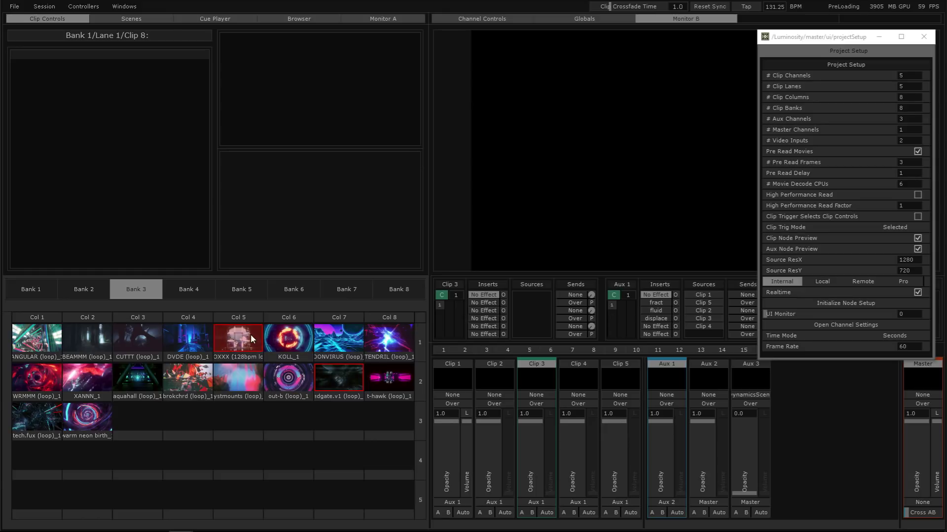
pyautogui.click(419, 343)
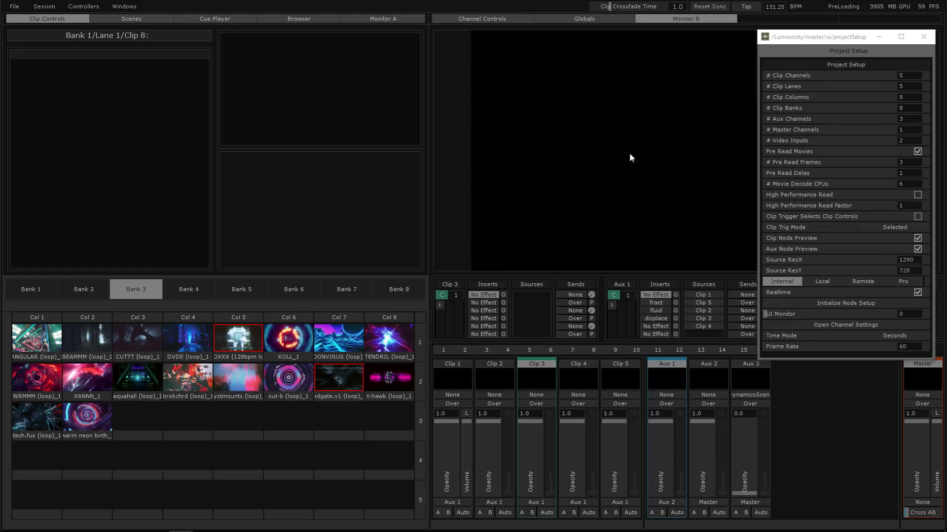
# - Set Clip Trig Mode to Single and the number of clip channels to 1 in the project setup
pyautogui.click(900, 228)
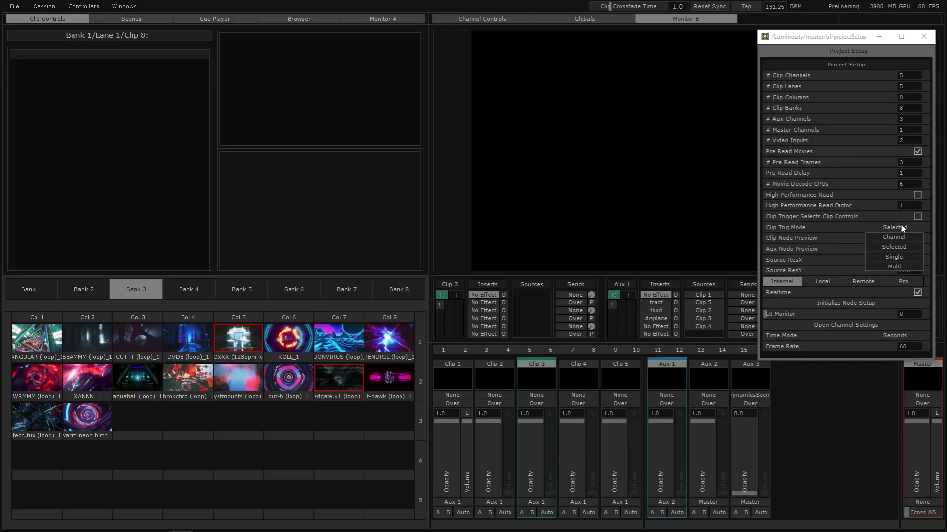
pyautogui.click(901, 225)
pyautogui.click(901, 225)
pyautogui.click(894, 258)
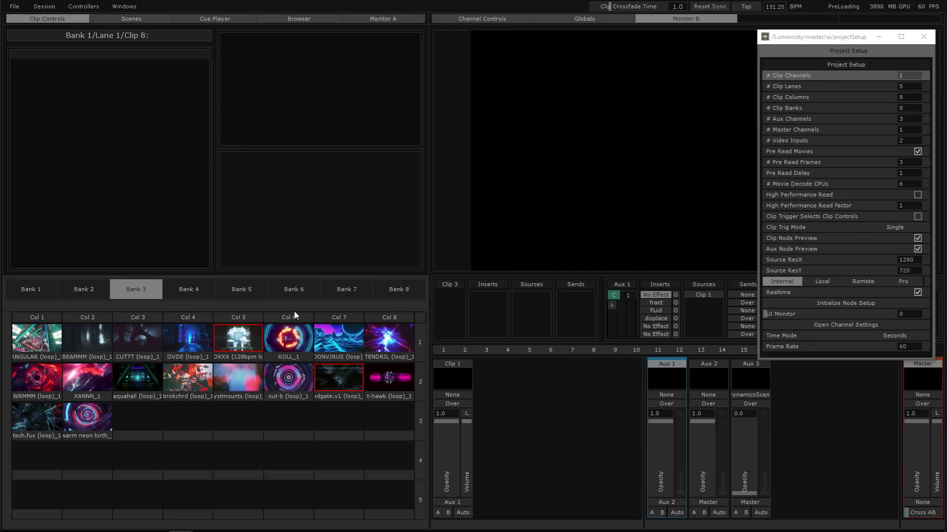
# - Select the Clip 1 channel and trigger Bank 3's lane 2 clips in columns 5, 3, 2 and 1 one after another
pyautogui.click(442, 369)
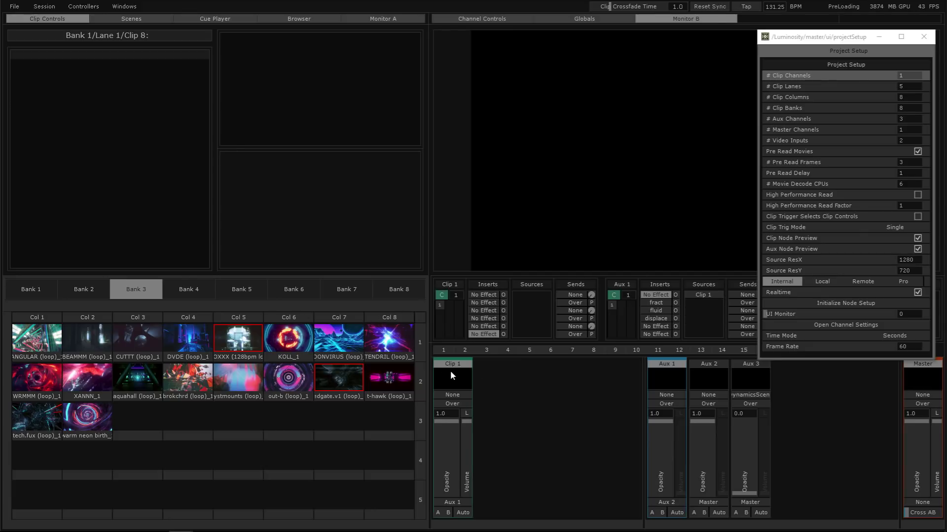
pyautogui.click(244, 377)
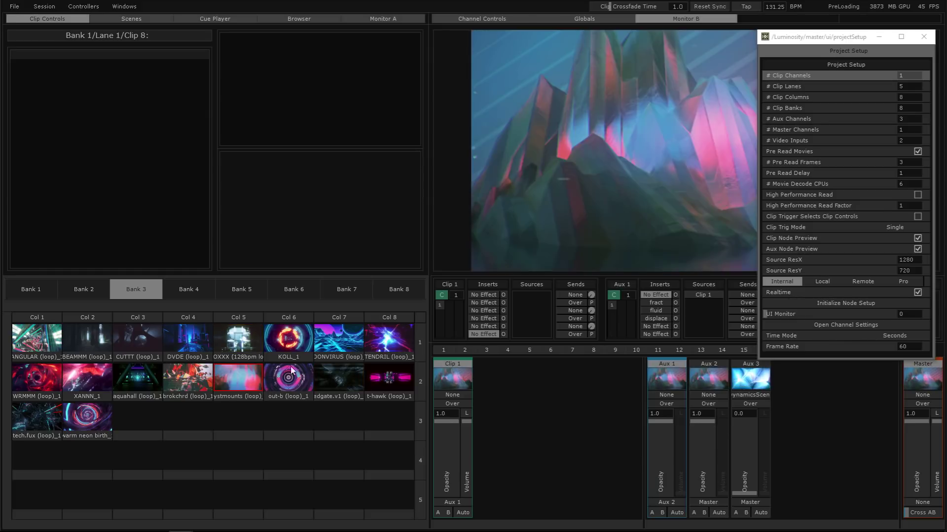
pyautogui.click(150, 377)
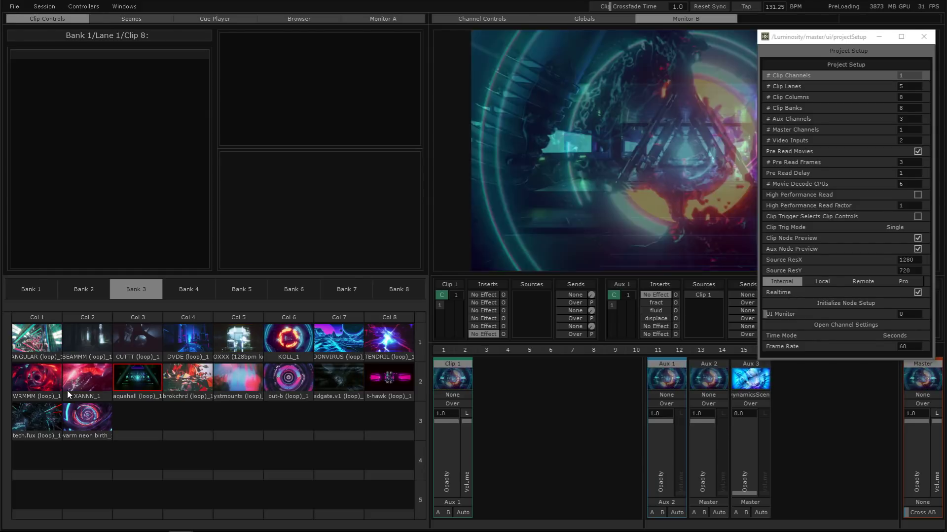
pyautogui.click(67, 391)
pyautogui.click(48, 386)
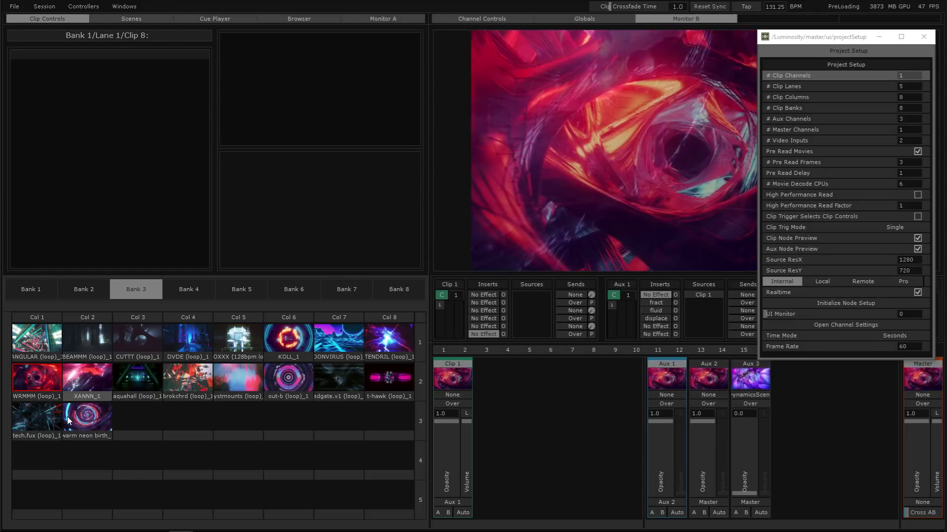
# - Trigger Bank 3's lane 3 column 2, lane 1 column 5, and lane 2 columns 7 and 8 clips, then try the Cross AB fader
pyautogui.click(67, 416)
pyautogui.click(227, 335)
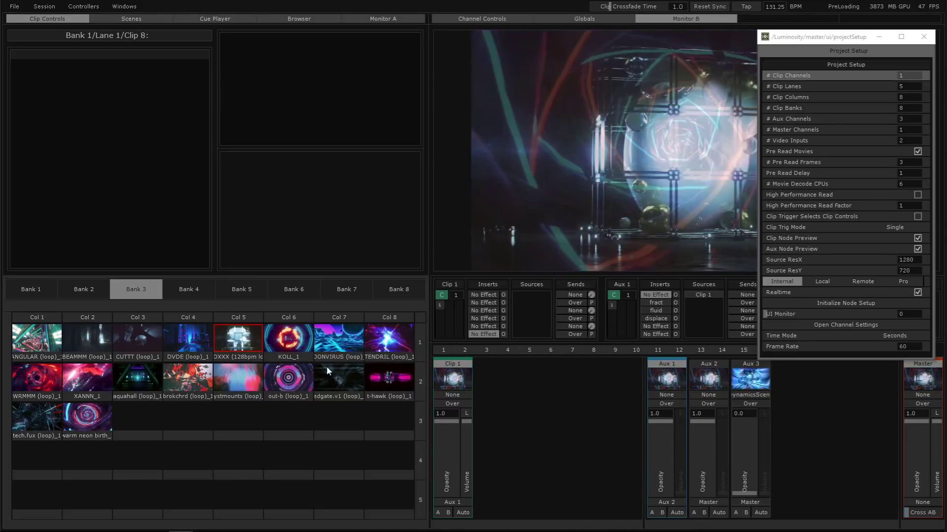
pyautogui.click(354, 380)
pyautogui.click(392, 383)
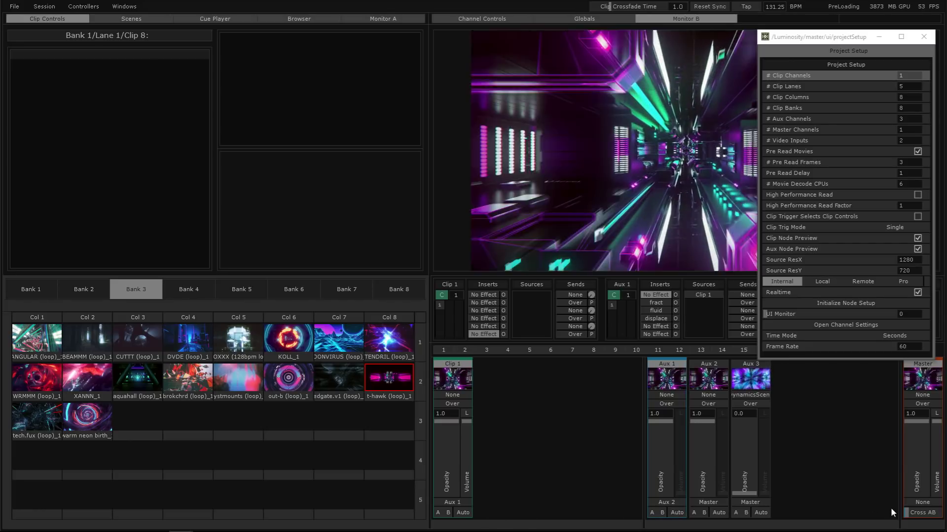
pyautogui.moveTo(931, 512); pyautogui.dragTo(912, 513)
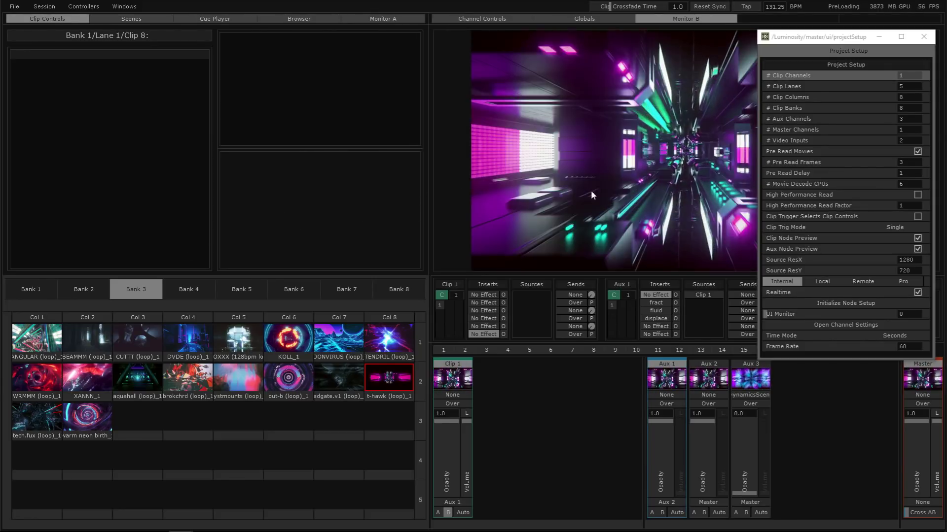
# - Set Clip Trig Mode to Selected and the number of clip channels to 5, and shift the project setup window
pyautogui.click(885, 226)
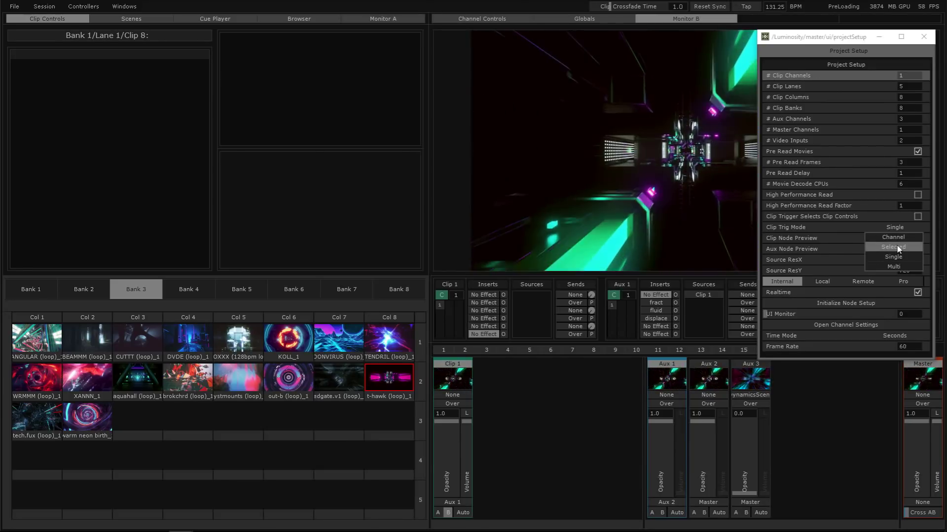
pyautogui.click(906, 247)
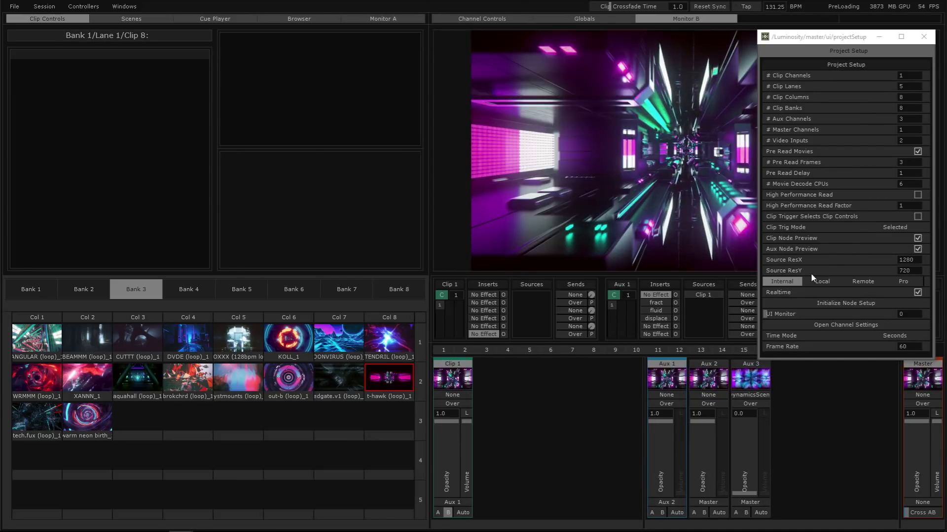
pyautogui.click(895, 228)
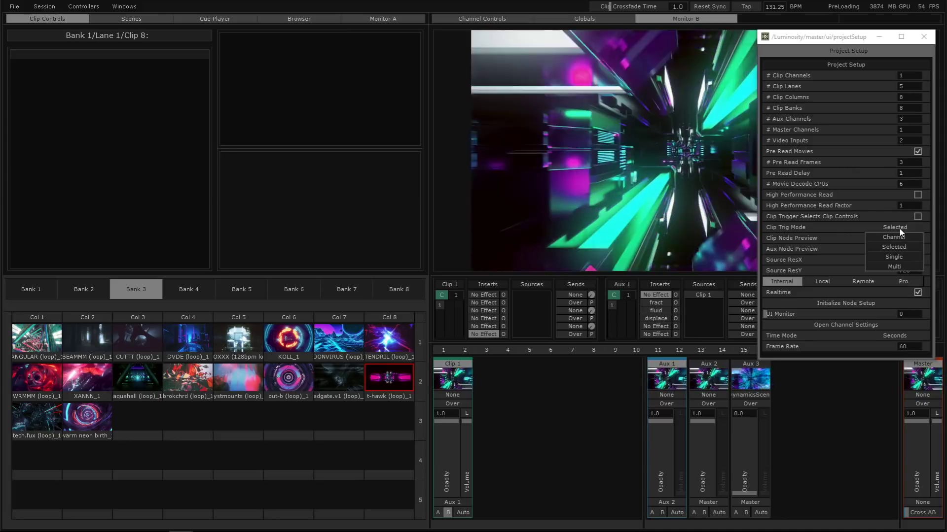
pyautogui.moveTo(848, 79); pyautogui.dragTo(871, 84)
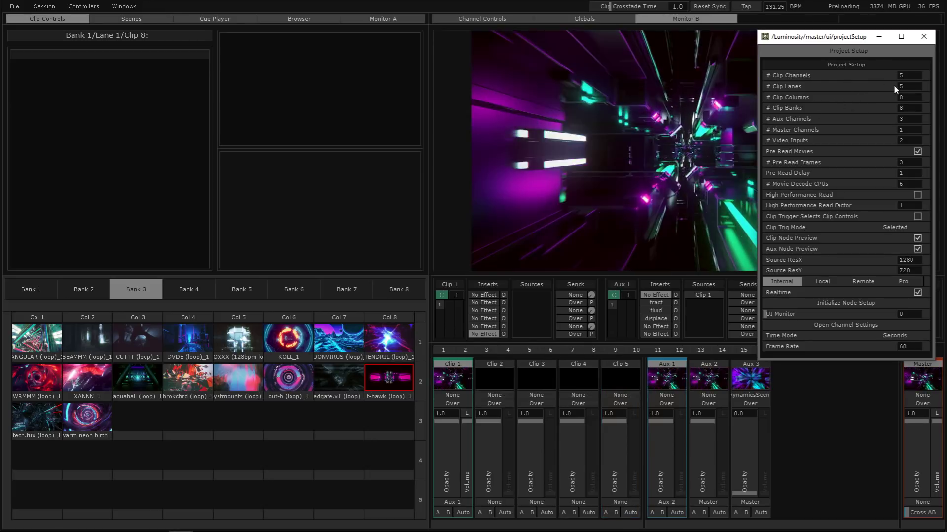
pyautogui.moveTo(855, 39); pyautogui.dragTo(813, 43)
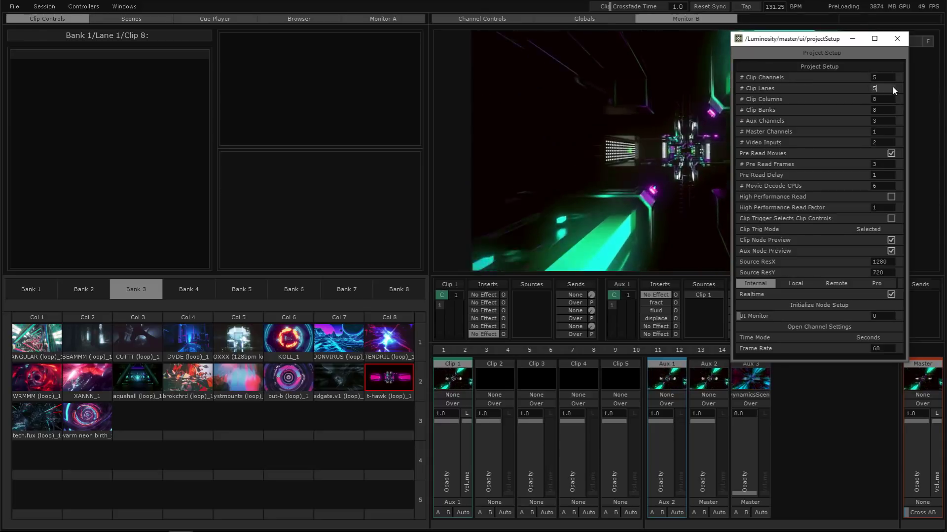
# - Examine the project setup counts for clip lanes, columns, banks, aux channels, master channels and video inputs, plus the Clip Trig Mode options
pyautogui.click(847, 89)
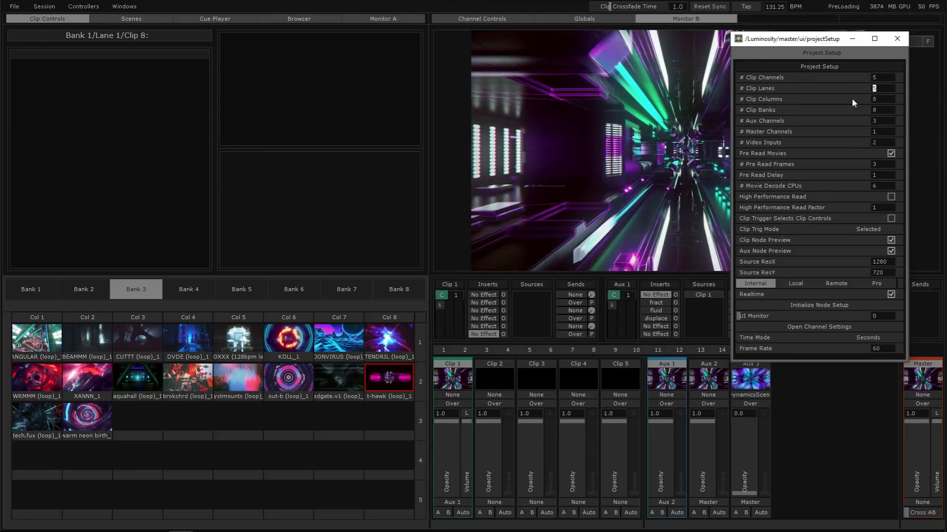
pyautogui.click(854, 98)
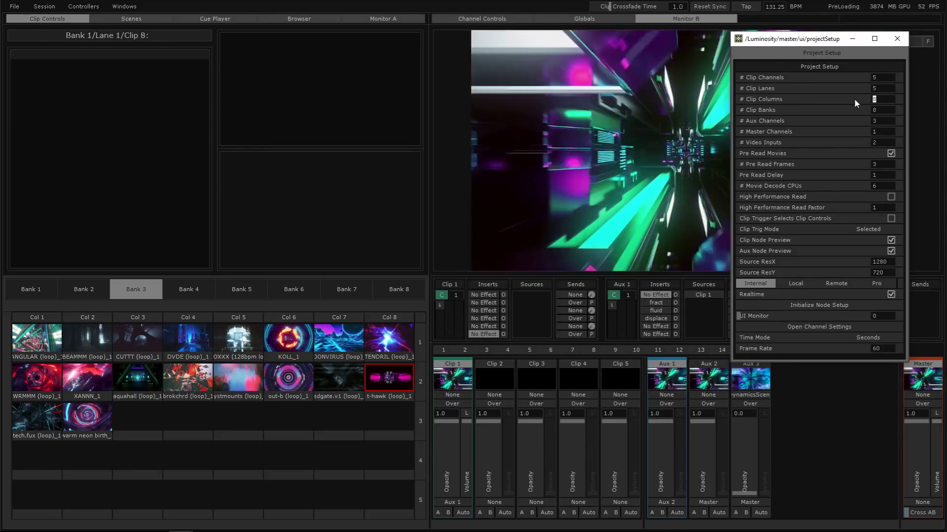
pyautogui.click(860, 109)
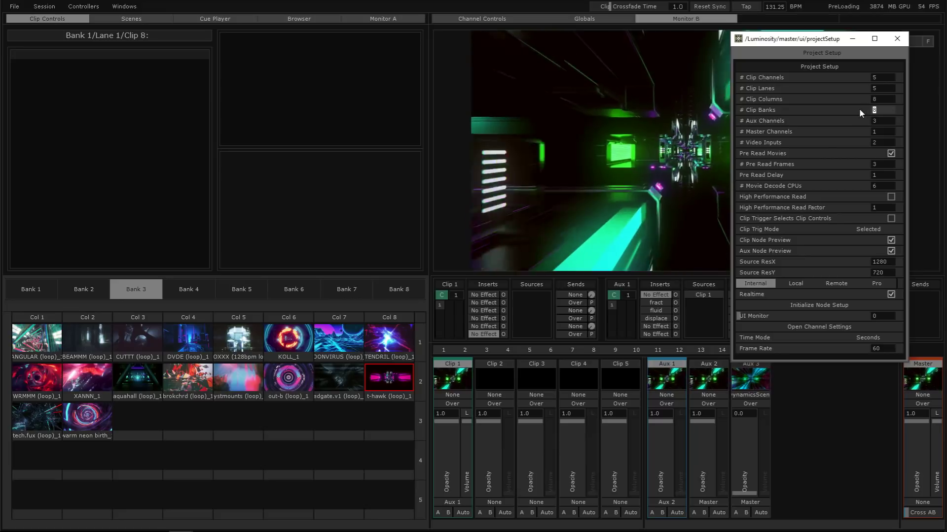
pyautogui.click(889, 123)
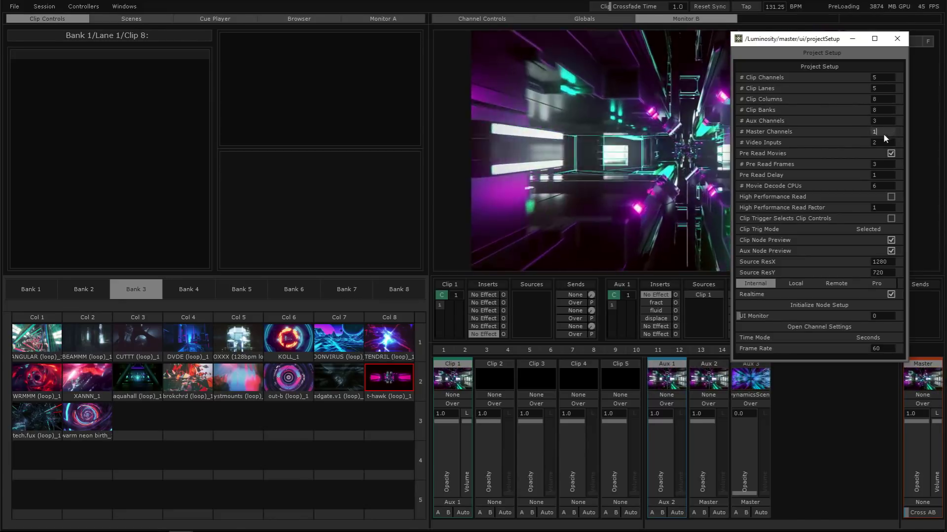
pyautogui.click(879, 143)
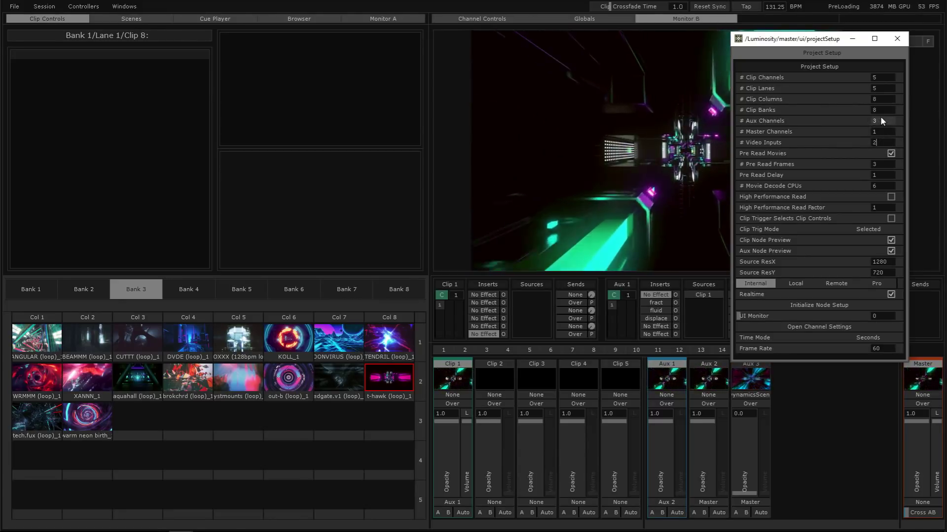
pyautogui.click(880, 90)
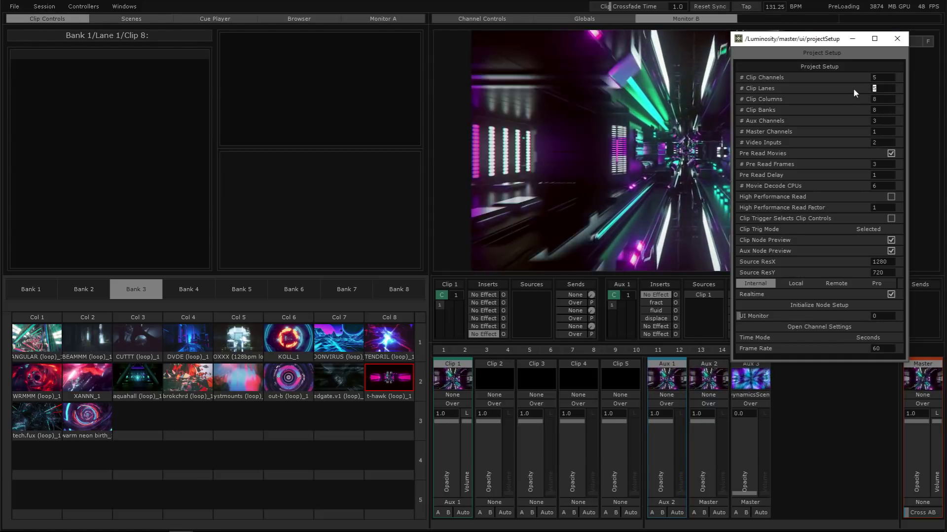
pyautogui.click(873, 99)
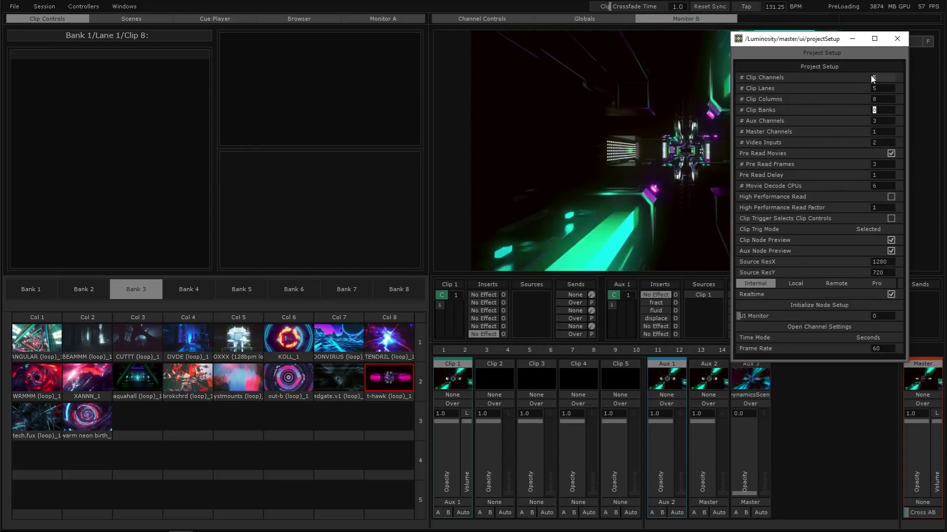
pyautogui.click(878, 226)
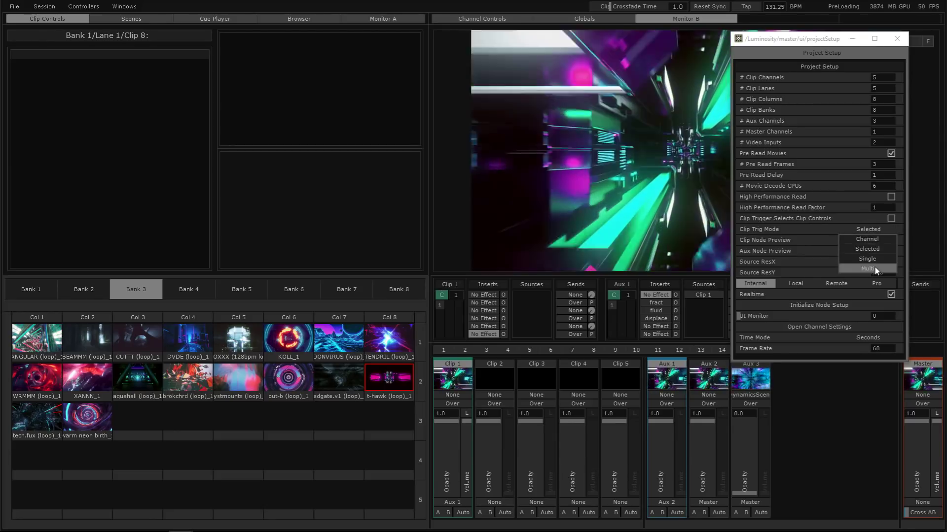
pyautogui.click(869, 230)
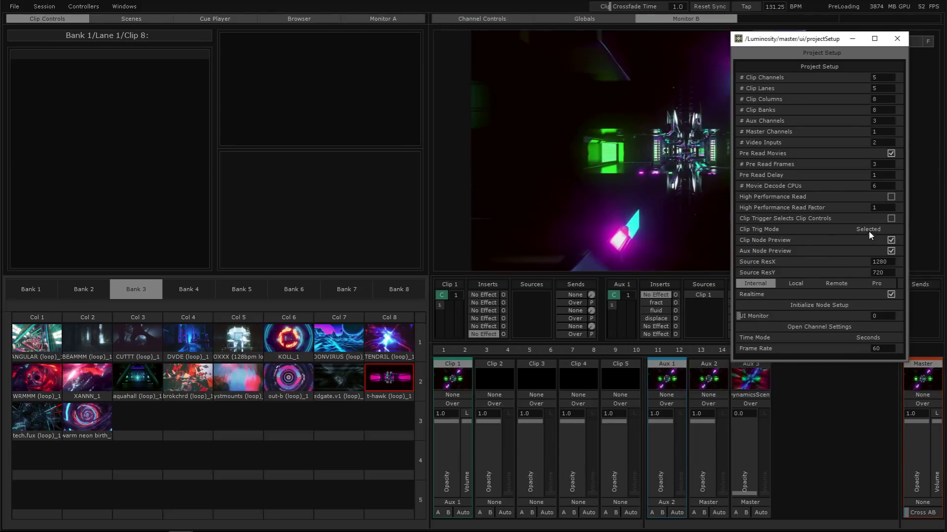
pyautogui.click(882, 88)
pyautogui.doubleClick(882, 88)
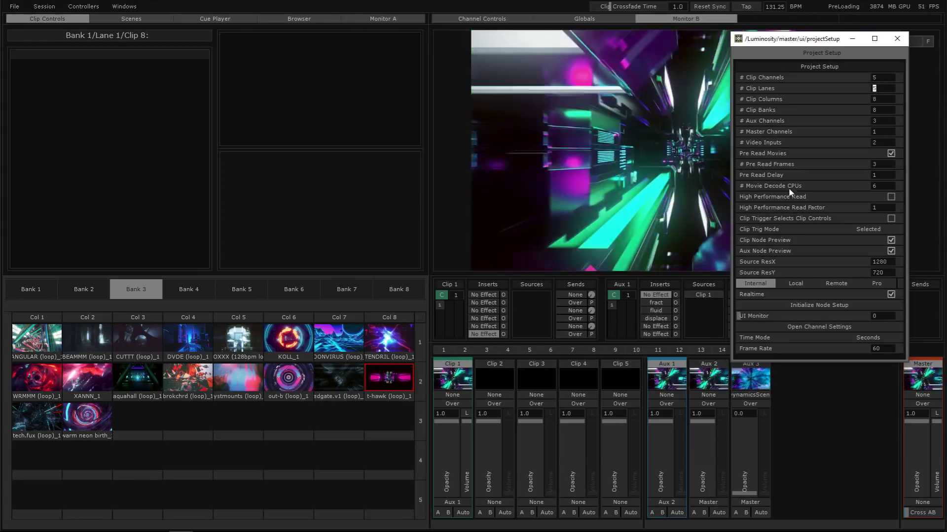
# - Set Clip Trig Mode to Multi and trigger Bank 3's lane 2 clips in columns 4 and 3
pyautogui.click(880, 230)
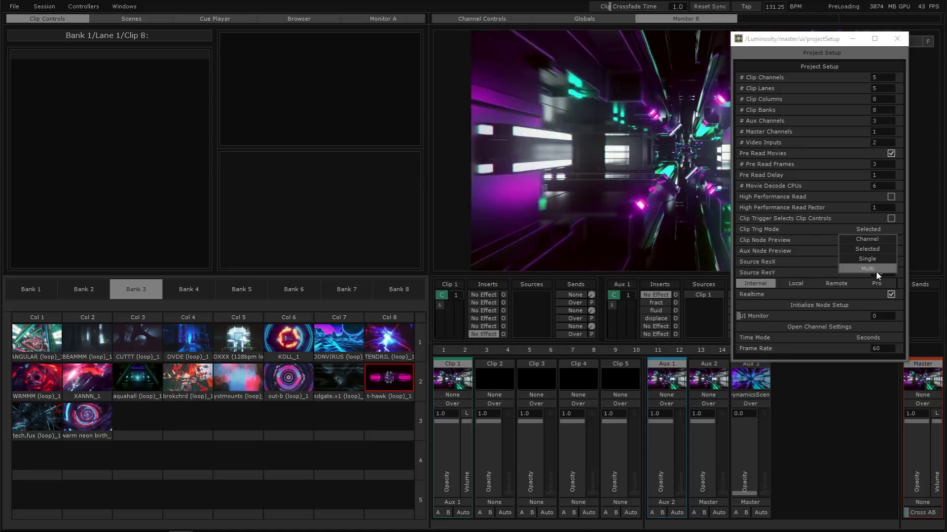
pyautogui.click(875, 271)
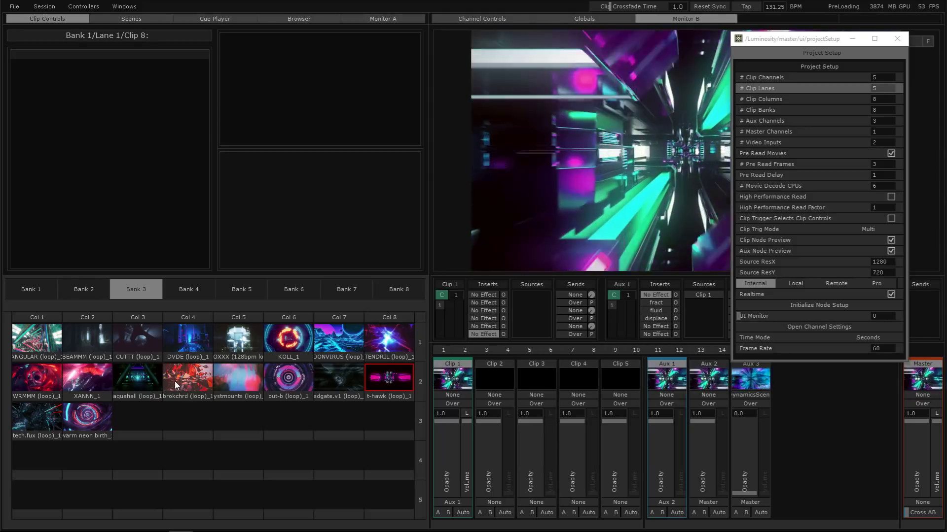
pyautogui.click(175, 385)
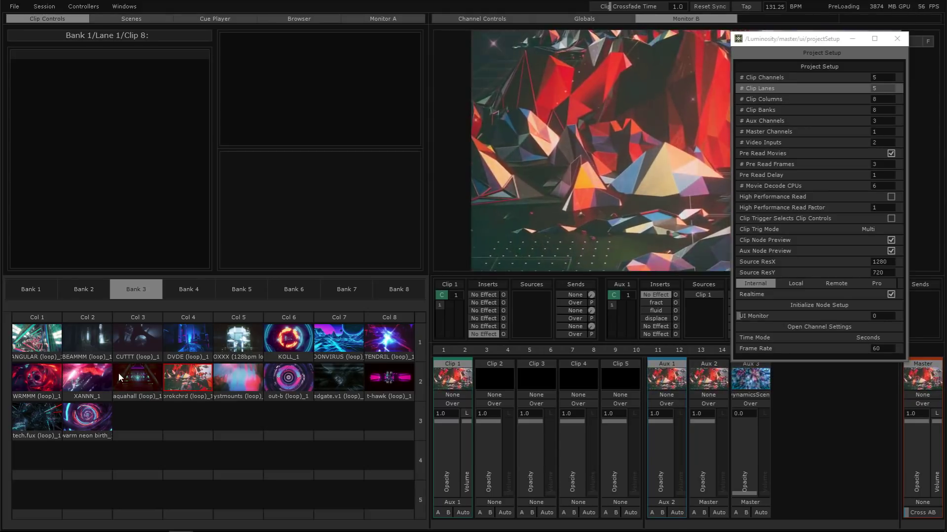
pyautogui.click(119, 373)
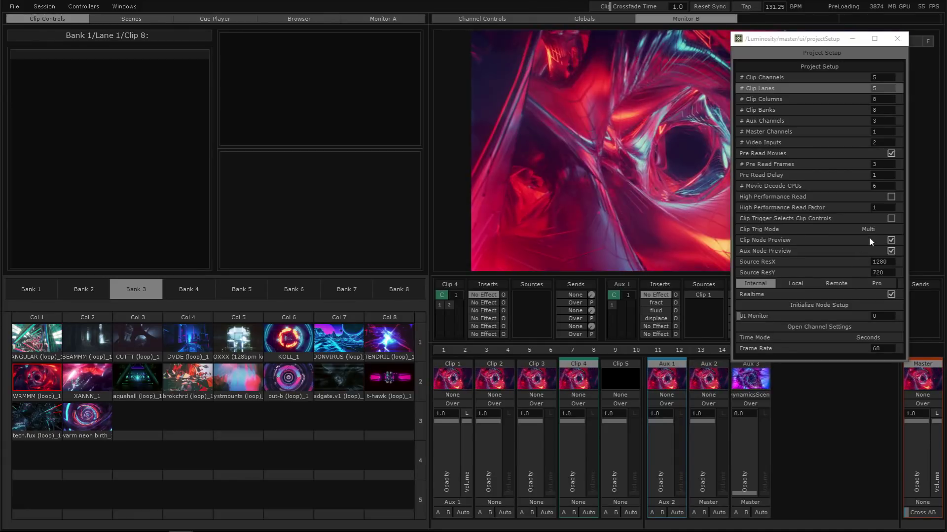
# - Select the Clip 3, Clip 4 and Clip 2 channels one after another in the mixer
pyautogui.click(537, 364)
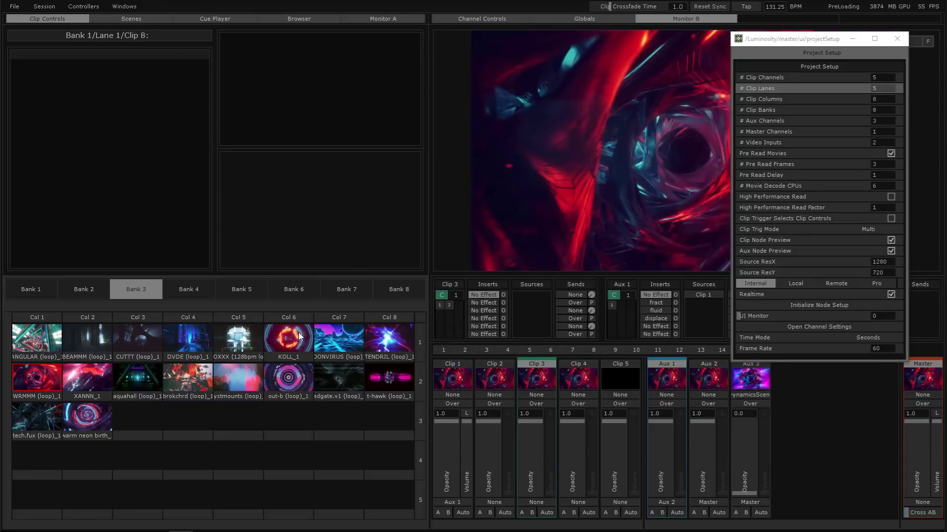
pyautogui.click(495, 369)
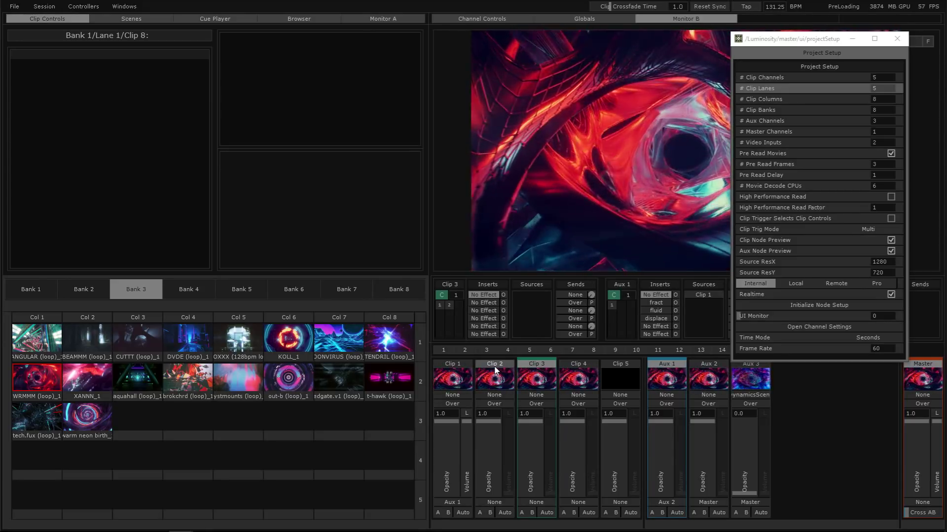
pyautogui.click(454, 381)
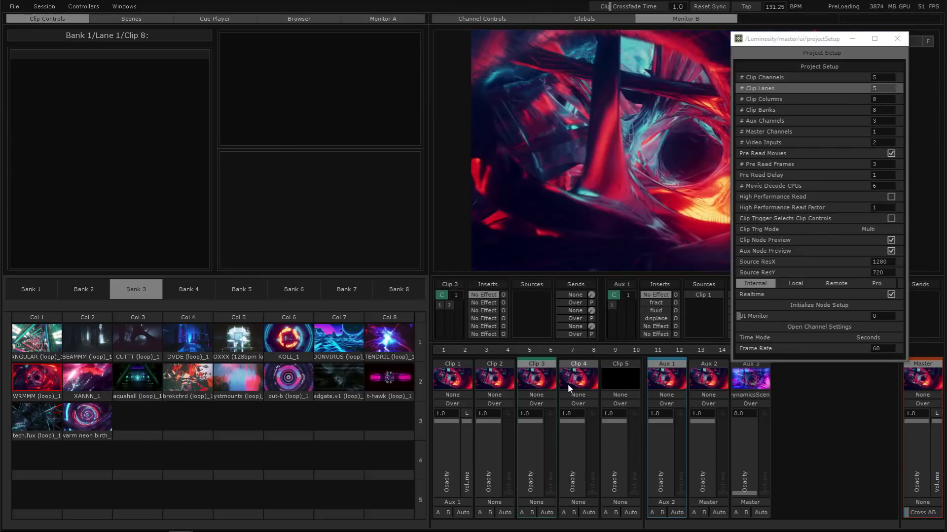
pyautogui.click(567, 384)
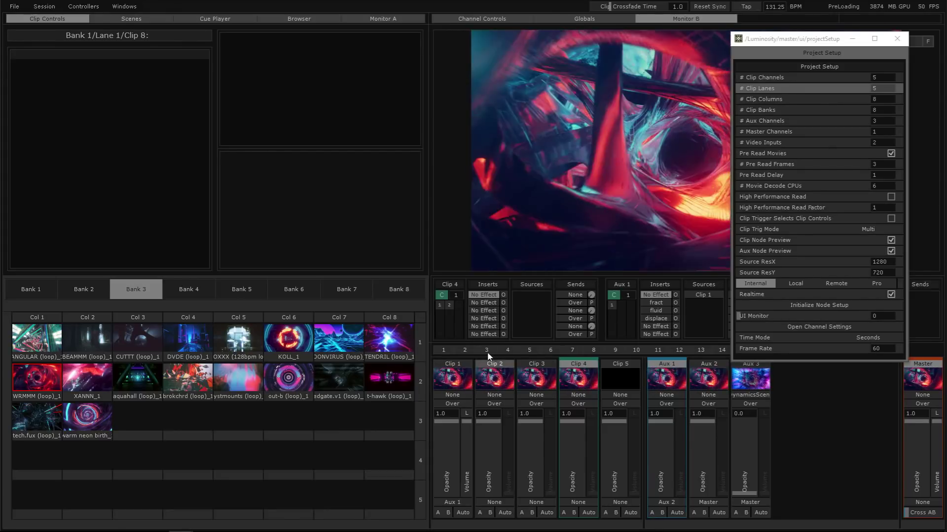
pyautogui.click(477, 364)
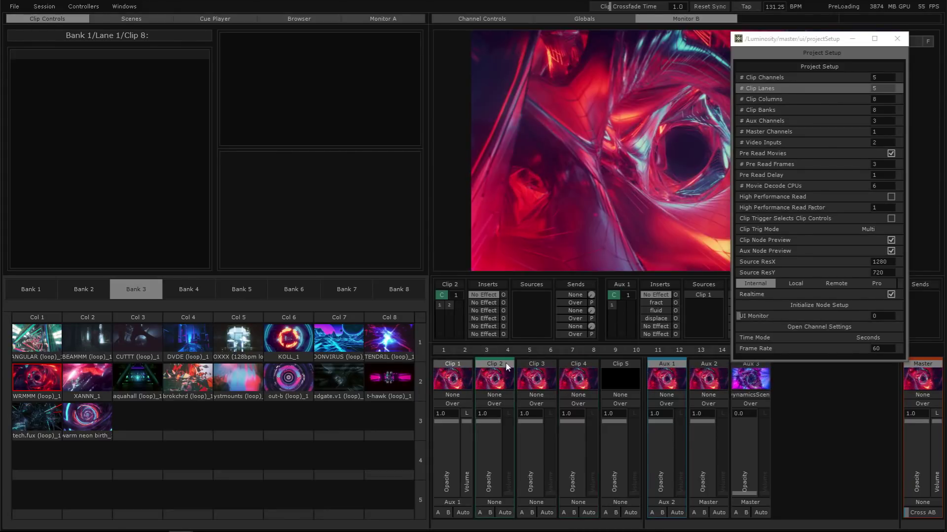
pyautogui.write('2')
pyautogui.press('Return')
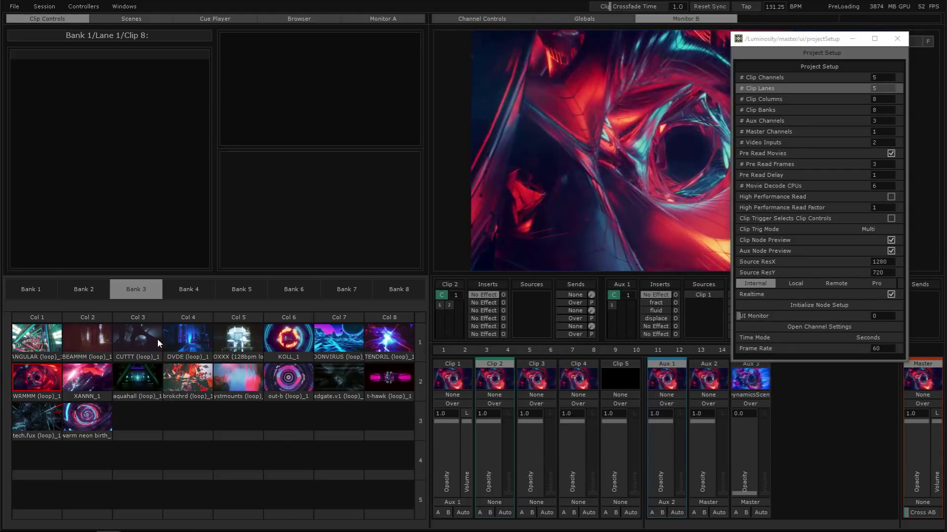
# - Reposition the project setup window and look through the Clip, Aux and VideoIn entries selectable beneath Aux 1's preview
pyautogui.moveTo(791, 40); pyautogui.dragTo(824, 11)
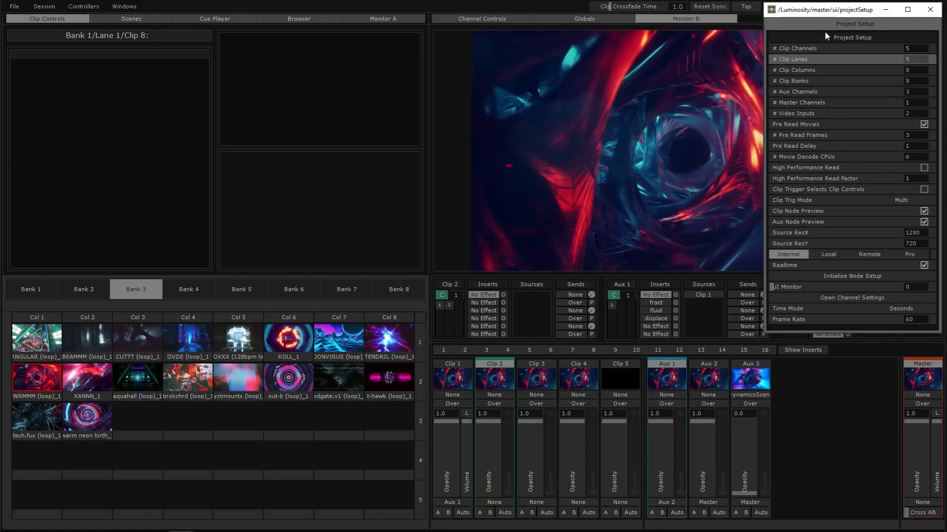
pyautogui.moveTo(827, 11); pyautogui.dragTo(821, 32)
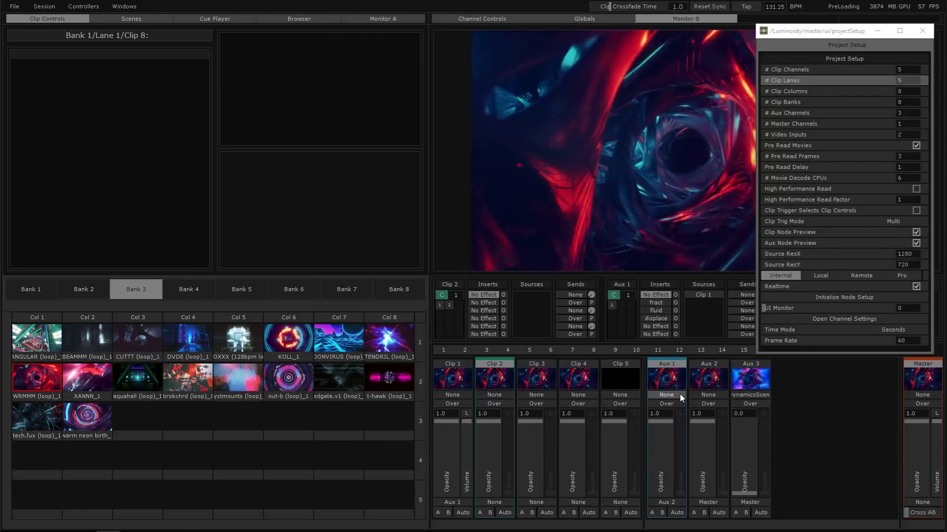
pyautogui.click(680, 394)
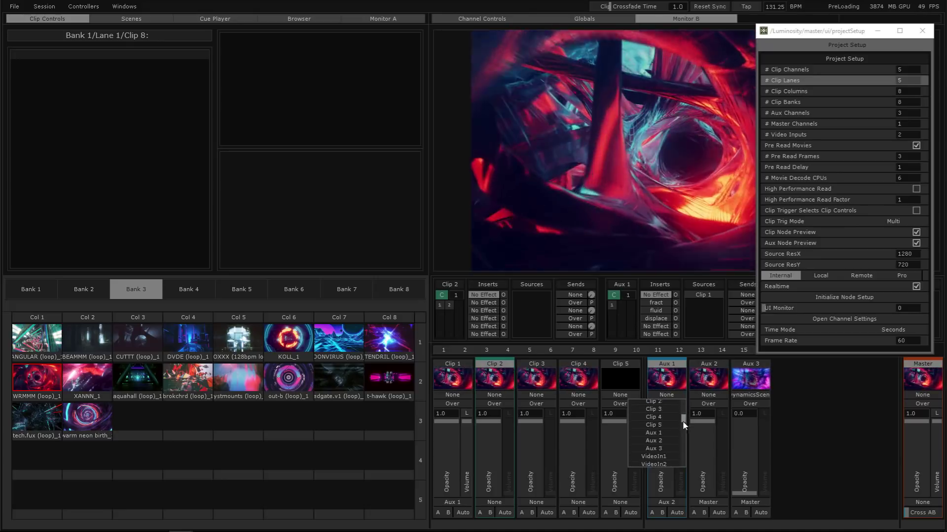
pyautogui.scroll(-2, 680, 444)
pyautogui.scroll(2, 670, 409)
pyautogui.click(667, 398)
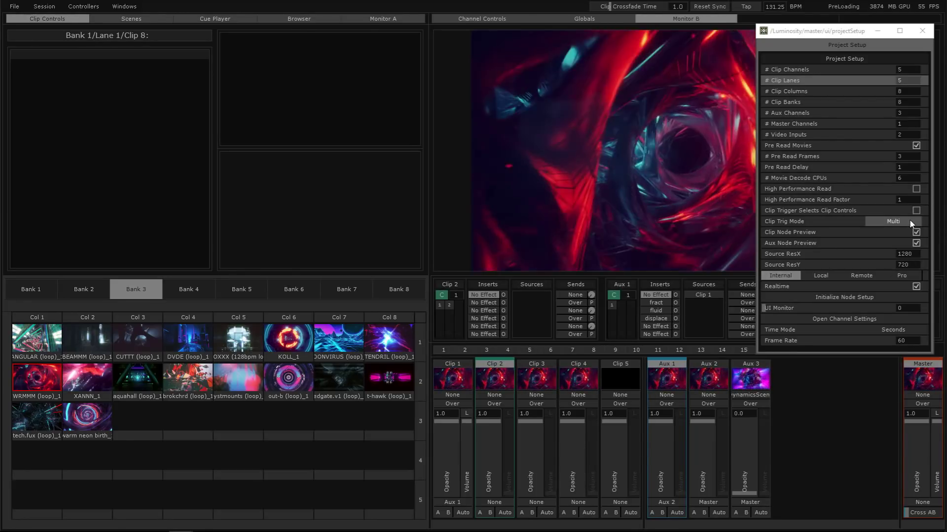
# - Review the available Clip Trig Mode options and the selector beneath the Clip 1 channel's preview
pyautogui.click(908, 221)
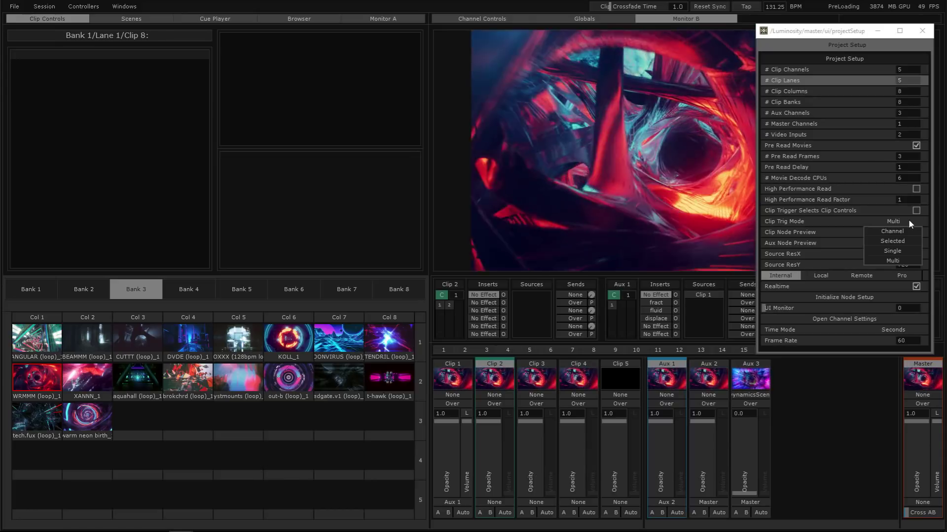
pyautogui.click(908, 222)
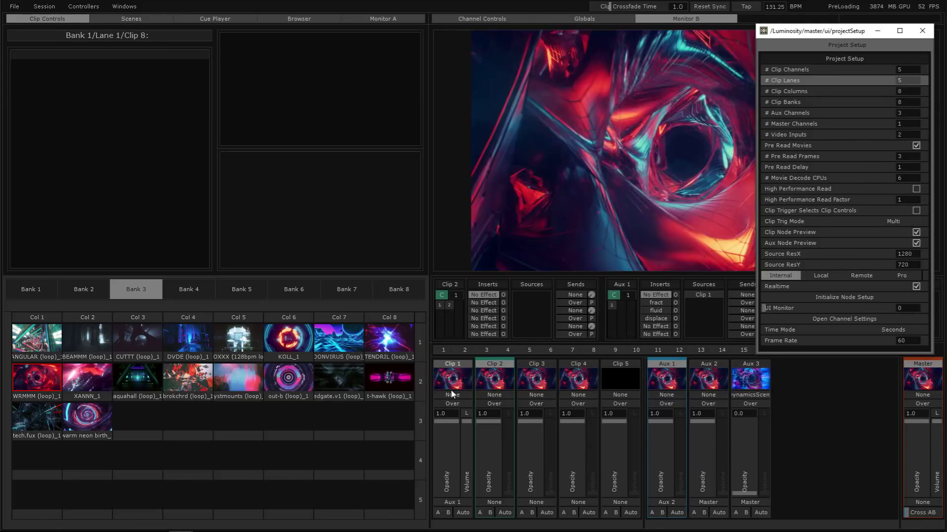
pyautogui.click(451, 392)
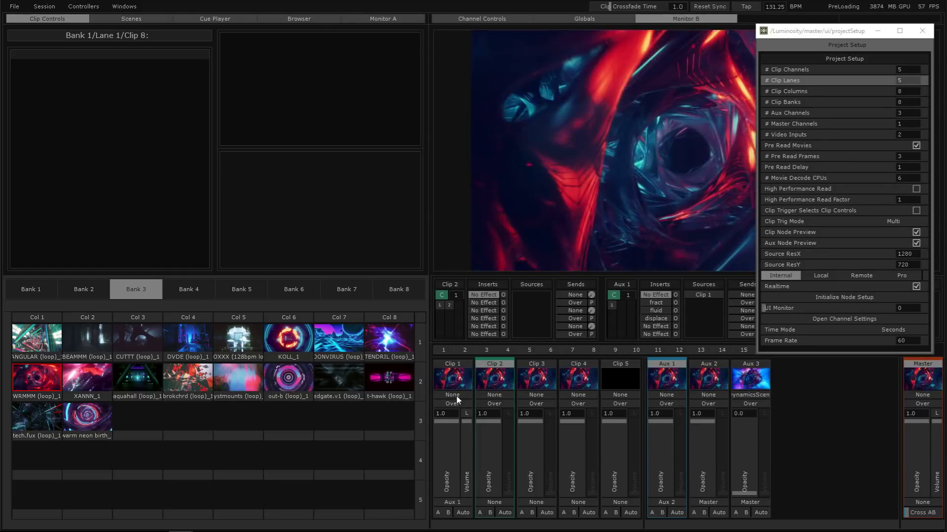
# - Select the Clip 1 channel and review the output destinations it can be routed to
pyautogui.click(450, 382)
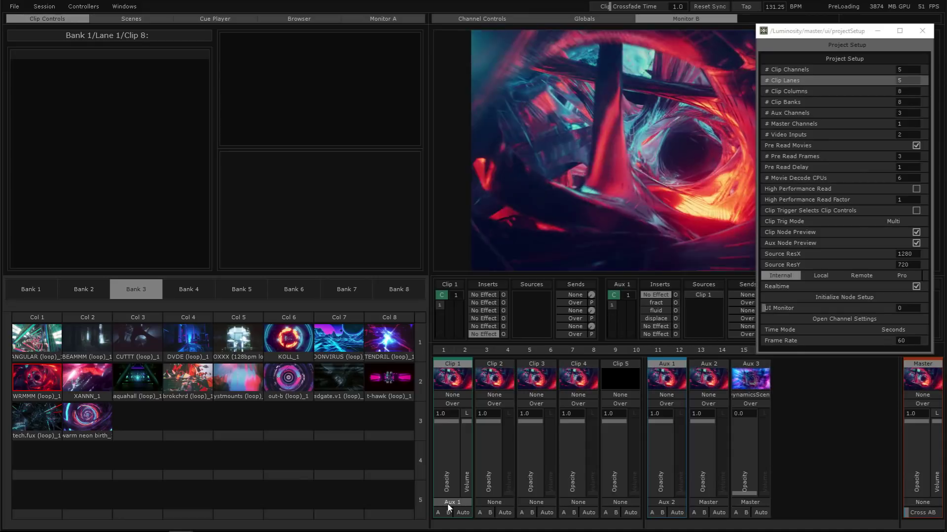
pyautogui.click(449, 503)
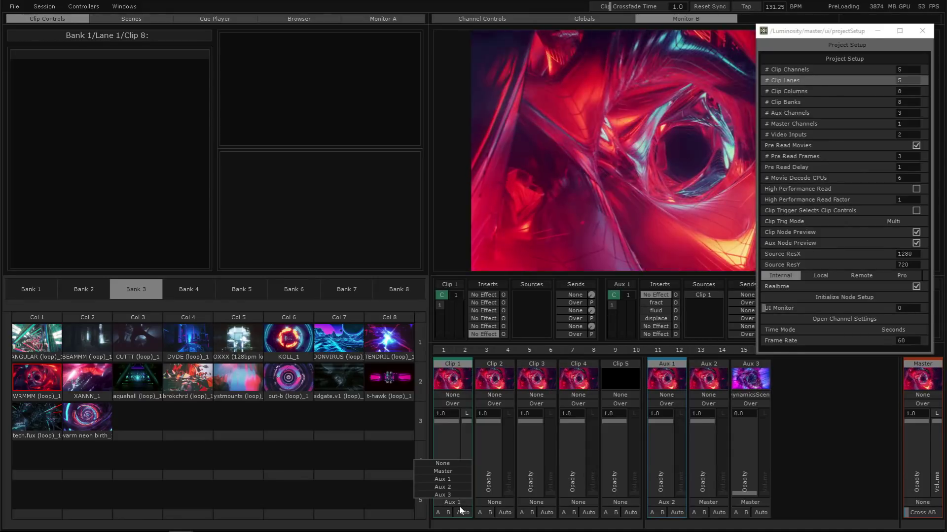
pyautogui.click(454, 504)
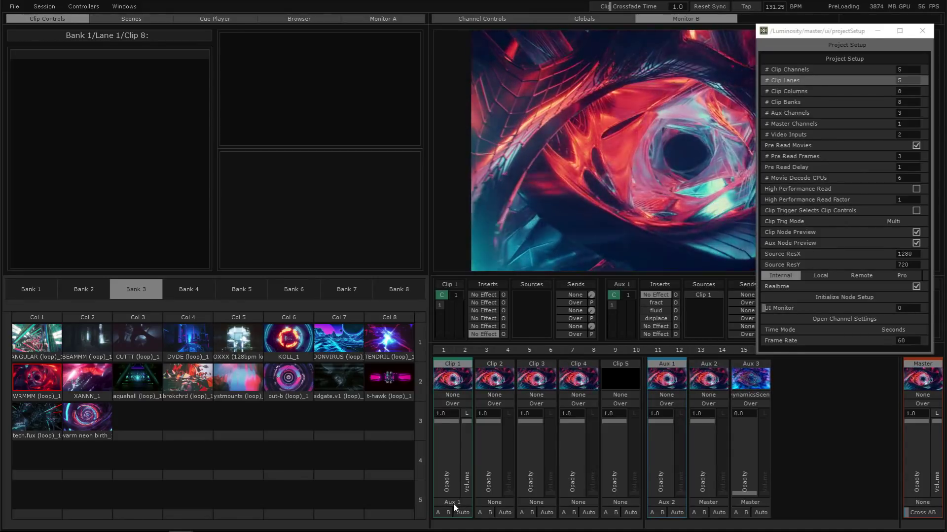
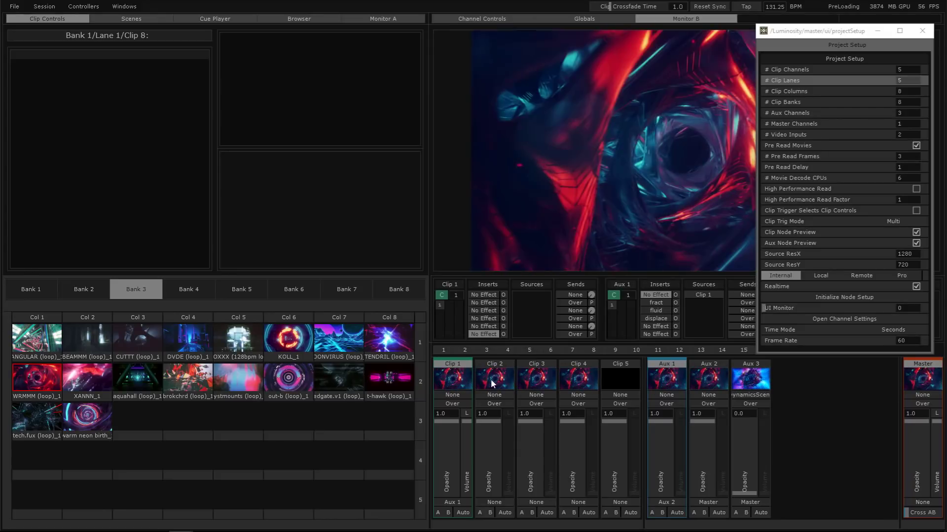
# - Select the Clip 3, Clip 2 and Clip 1 channels in turn, followed by the Aux 2 and Aux 1 channels
pyautogui.click(537, 380)
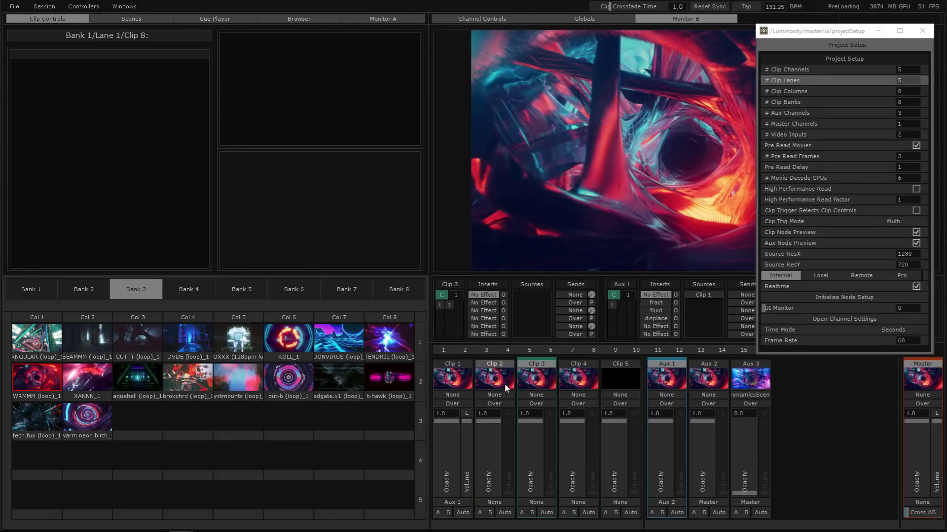
pyautogui.click(494, 382)
pyautogui.click(440, 385)
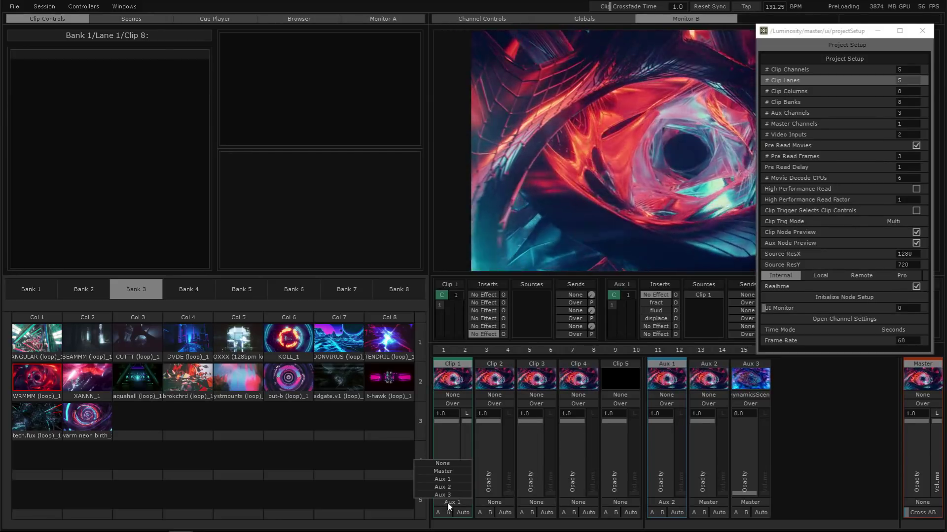
pyautogui.click(714, 376)
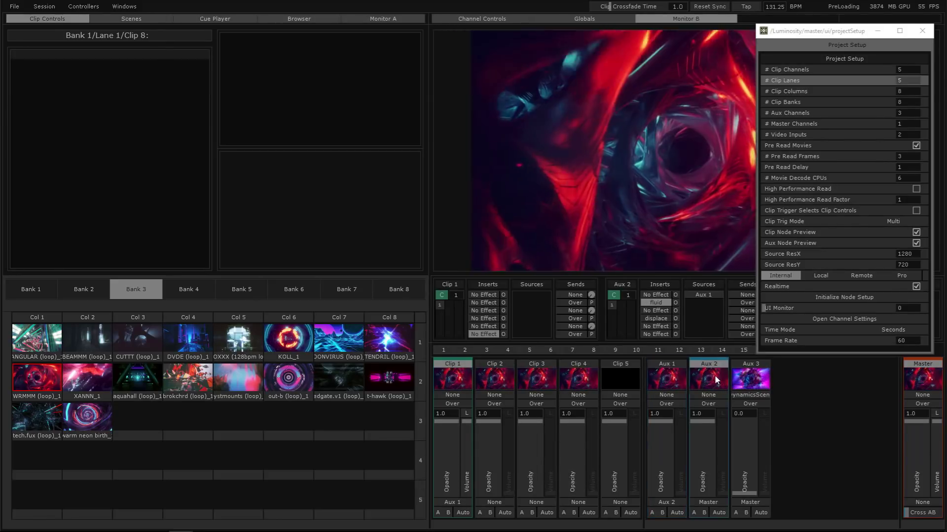
pyautogui.click(659, 378)
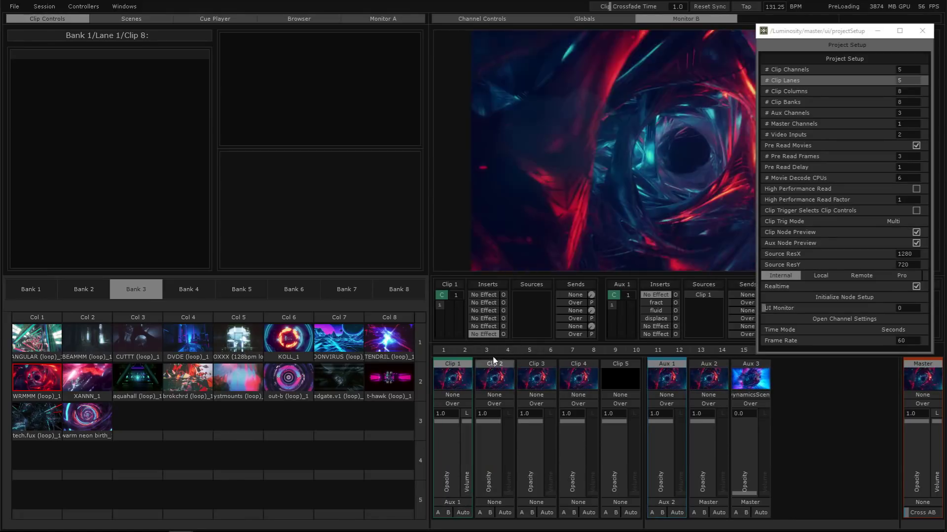
# - Examine the None, Master and Aux routing options offered for the Clip 1 channel's output
pyautogui.click(460, 501)
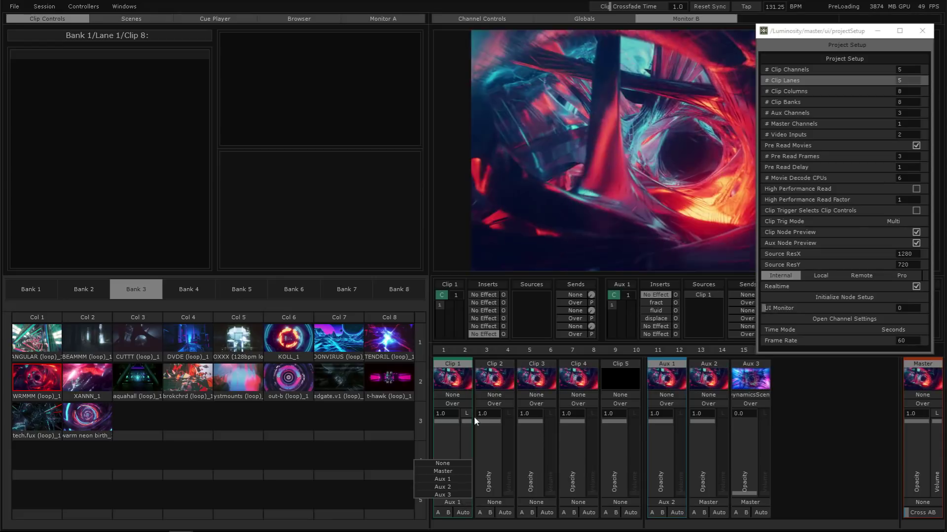
pyautogui.click(453, 500)
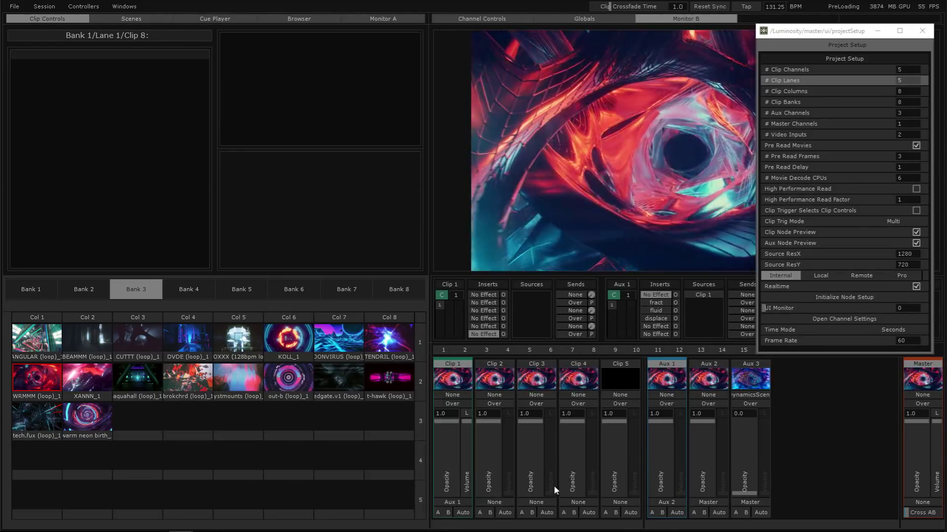
pyautogui.click(451, 502)
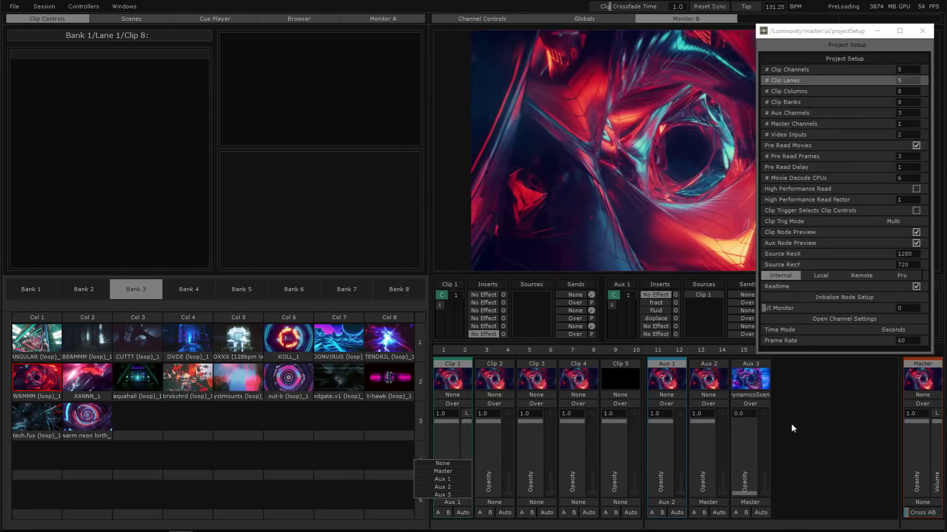
# - Set Aux 3's scene selector to None and disconnect the outputs of Aux 1, Aux 2 and Aux 3 by setting them to None
pyautogui.click(752, 397)
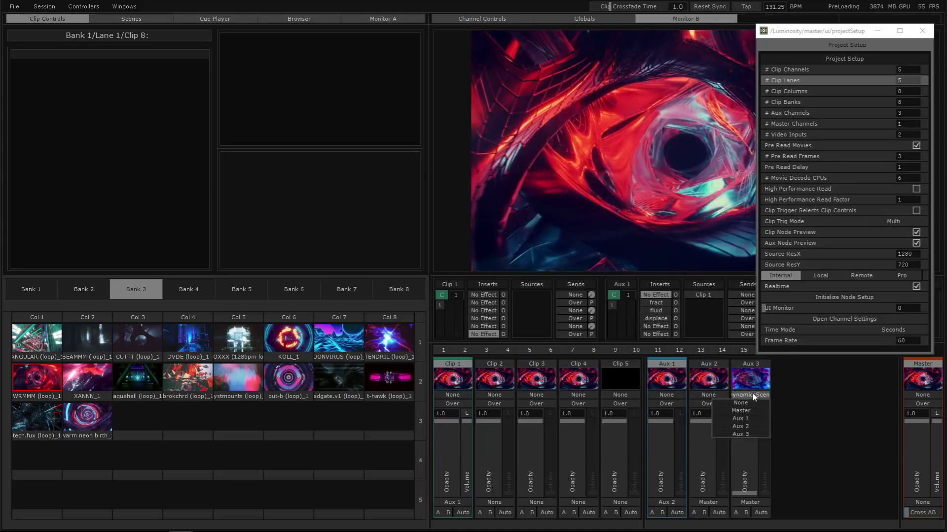
pyautogui.click(742, 397)
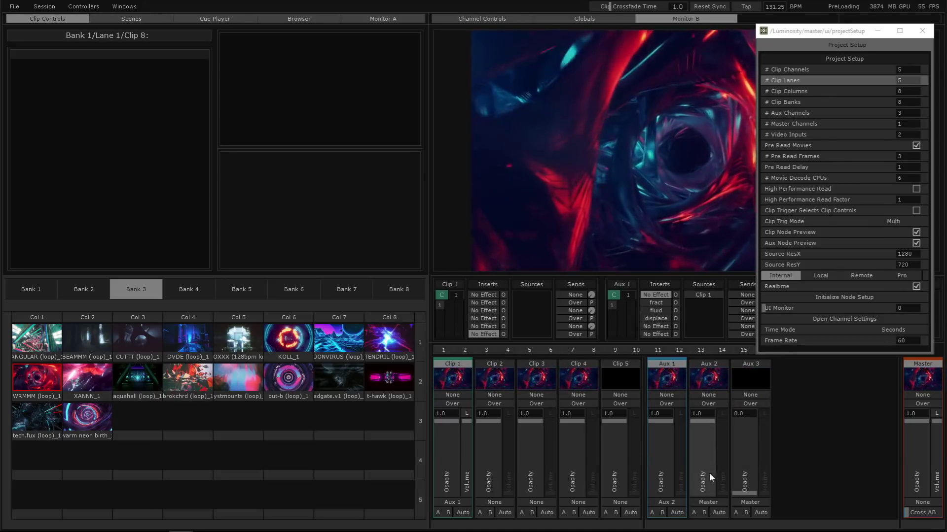
pyautogui.click(682, 499)
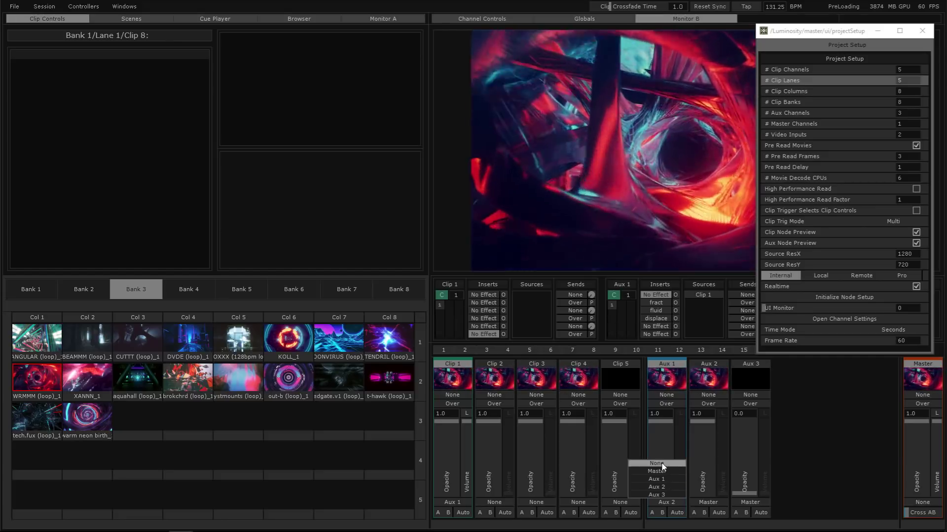
pyautogui.click(657, 463)
pyautogui.click(717, 502)
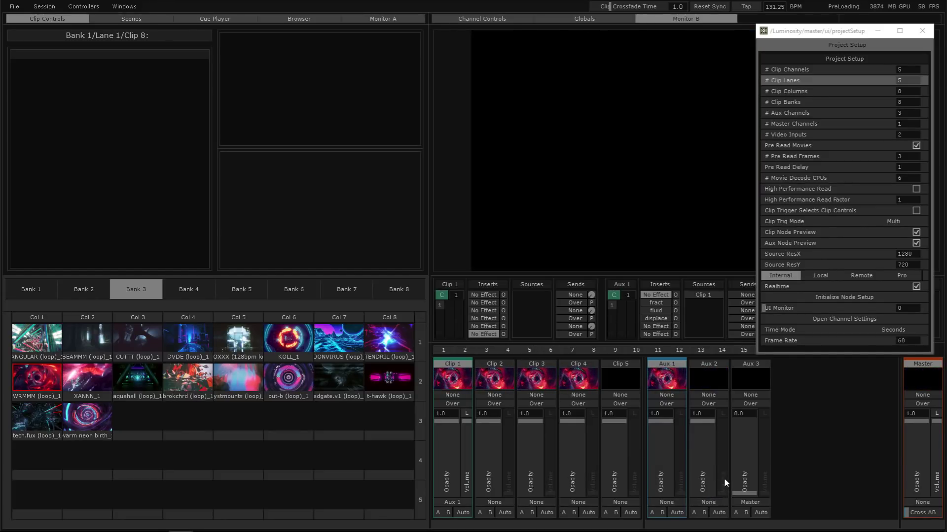
pyautogui.click(748, 502)
pyautogui.click(734, 464)
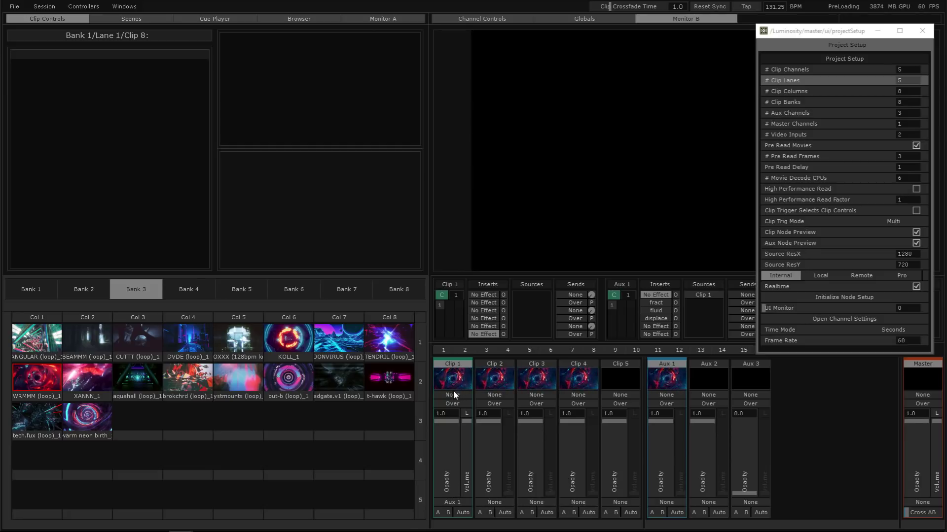
# - Set Clip Trig Mode to Channel and the Clip 1 channel's output to None
pyautogui.click(894, 221)
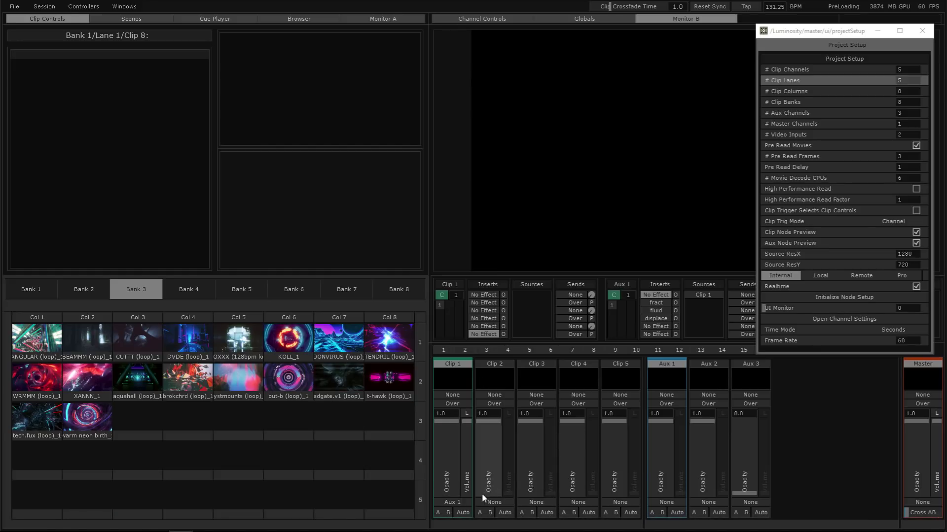
pyautogui.click(466, 508)
pyautogui.click(461, 463)
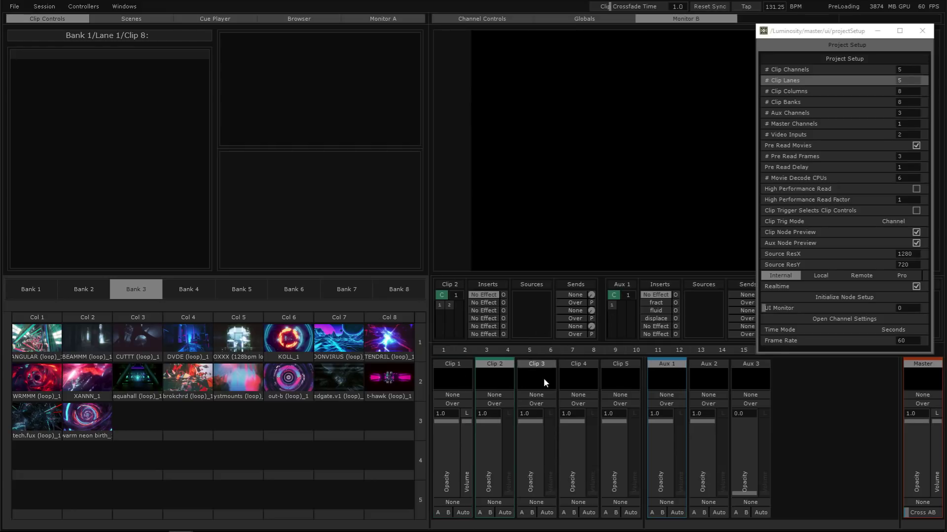
# - Select the Clip 4, Clip 5, Clip 2 and Clip 1 channels one after another in the mixer
pyautogui.click(587, 380)
pyautogui.click(609, 382)
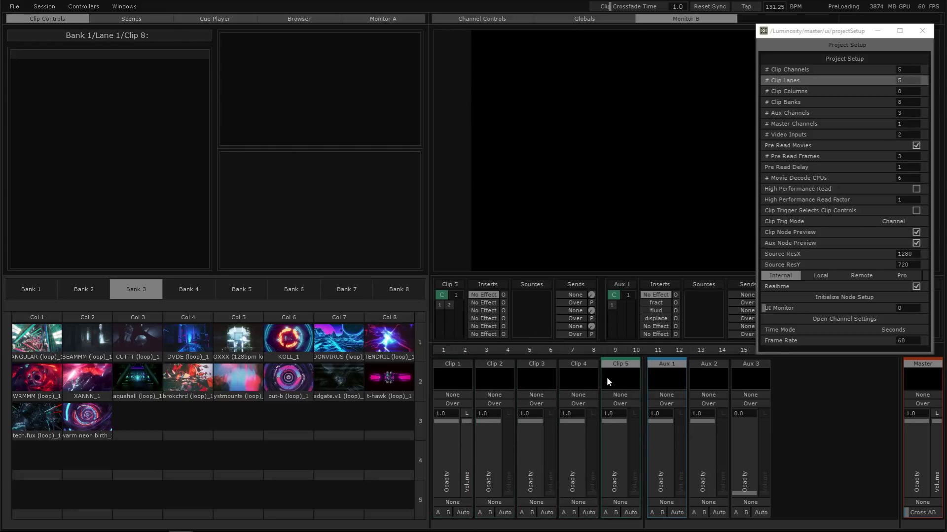
pyautogui.click(510, 369)
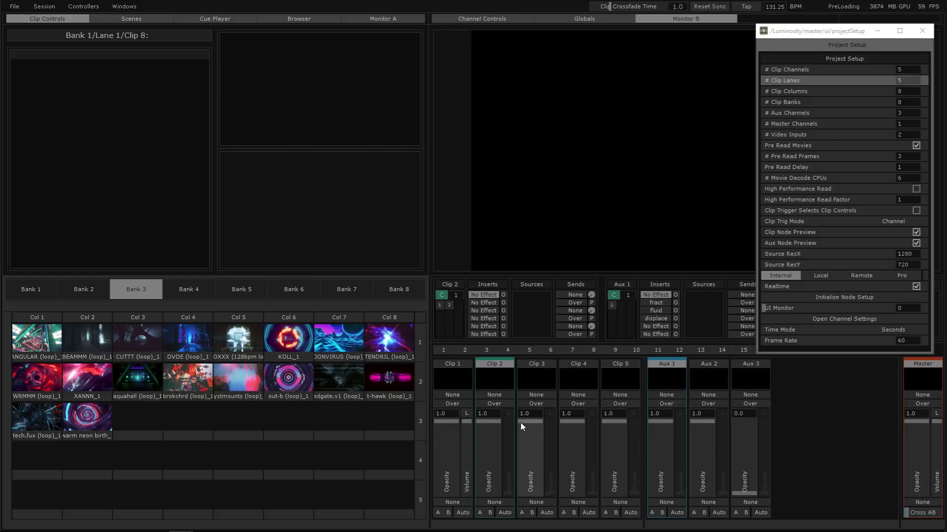
pyautogui.click(455, 374)
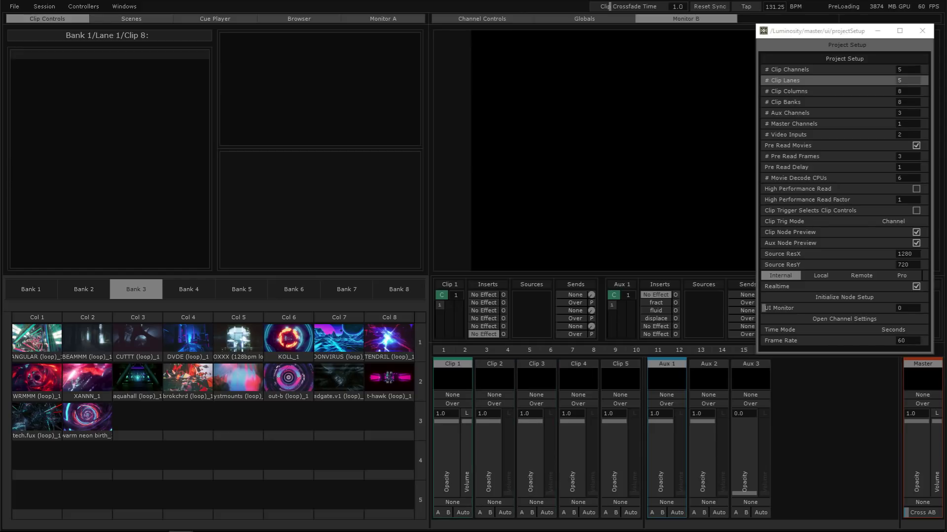
# - Show the Channel Controls clear of the project setup window and view them for several Clip and Aux channels, ending on Aux 1 and Clip 1
pyautogui.click(507, 23)
pyautogui.moveTo(855, 32); pyautogui.dragTo(243, 34)
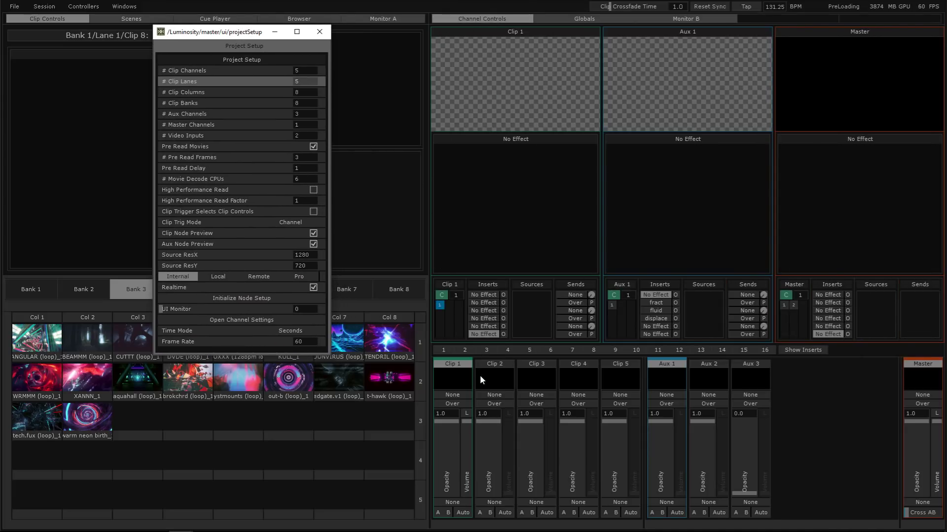
pyautogui.click(530, 376)
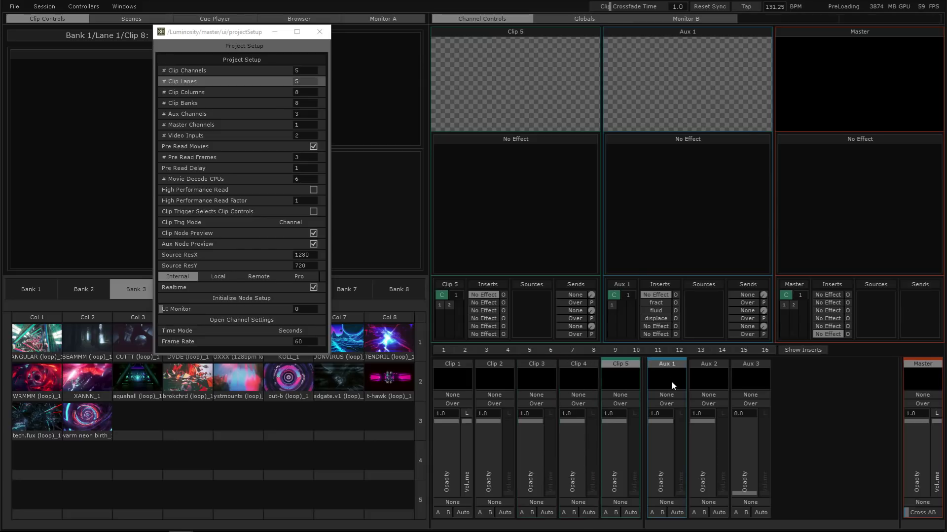
pyautogui.click(709, 388)
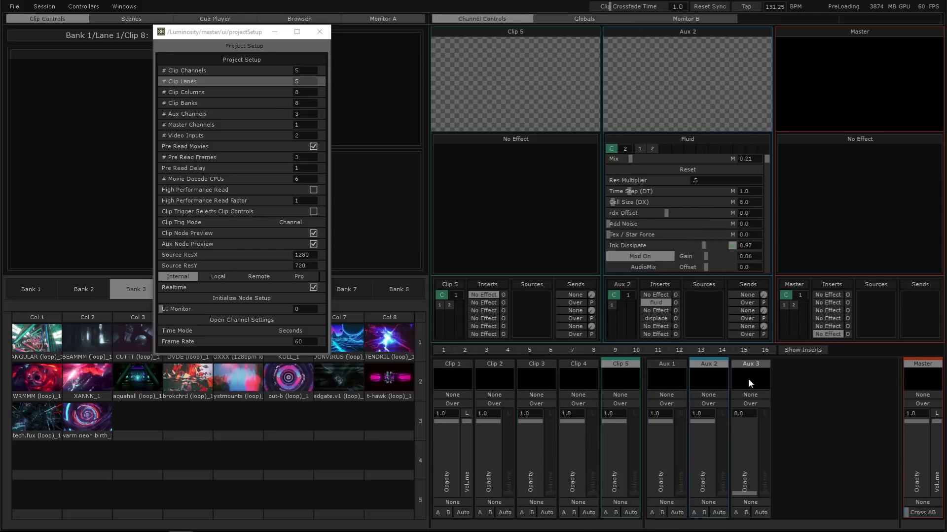
pyautogui.click(748, 378)
pyautogui.click(705, 381)
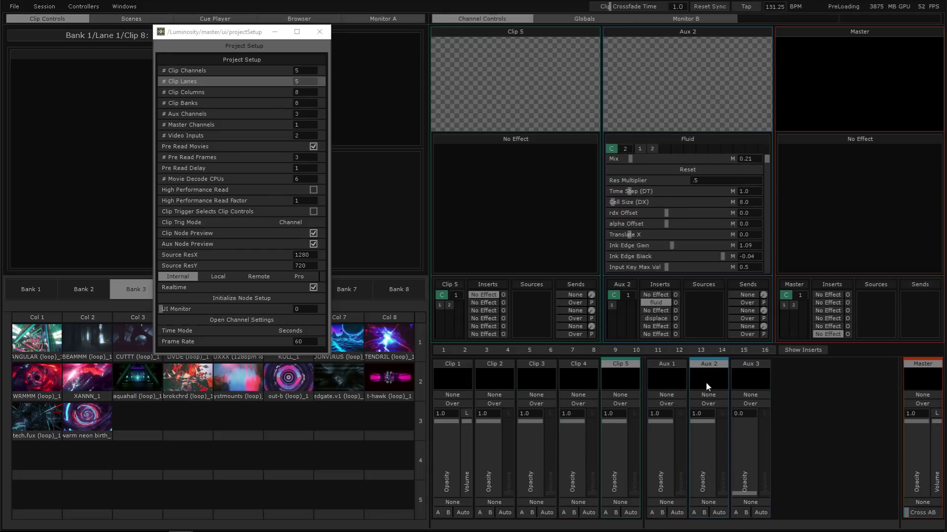
pyautogui.click(669, 378)
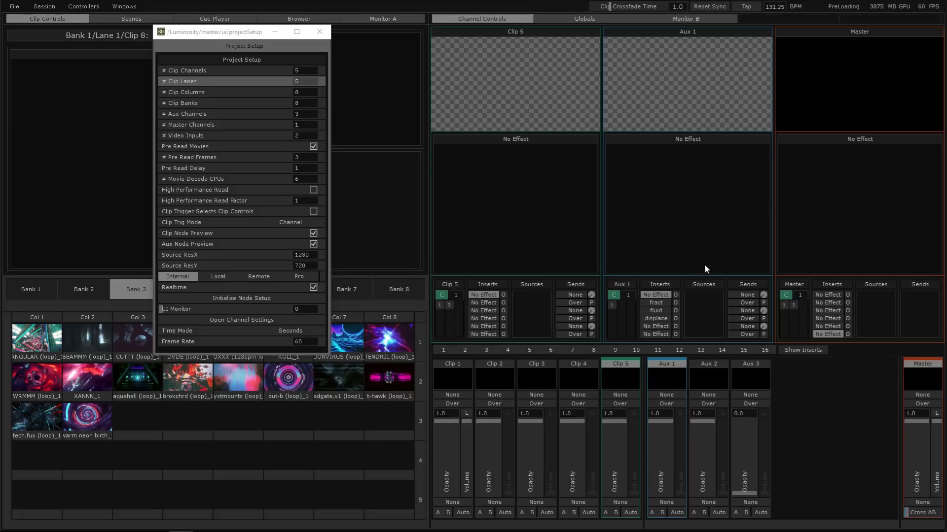
pyautogui.click(448, 375)
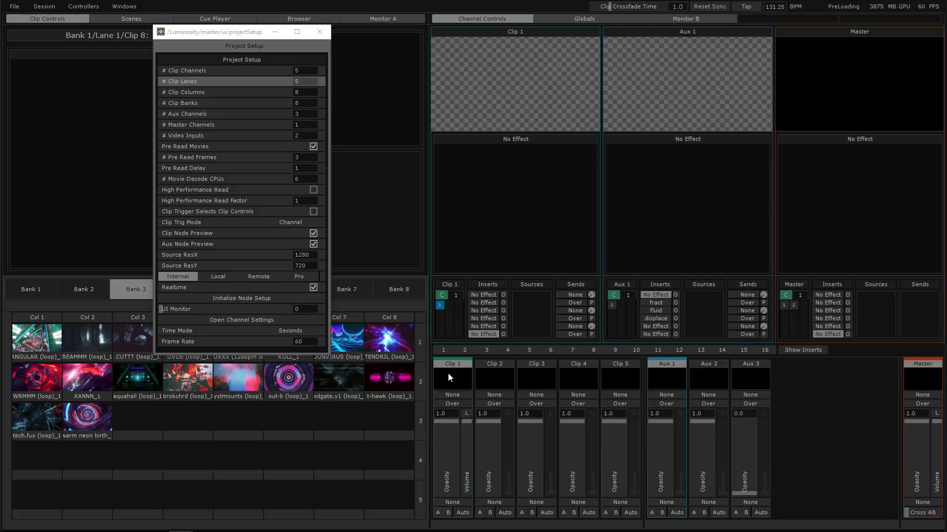
# - Route the Clip 1 channel's output to Master and trigger Bank 3's lane 1 clip in column 1, keeping opacity at 1.0
pyautogui.moveTo(236, 42); pyautogui.dragTo(266, 49)
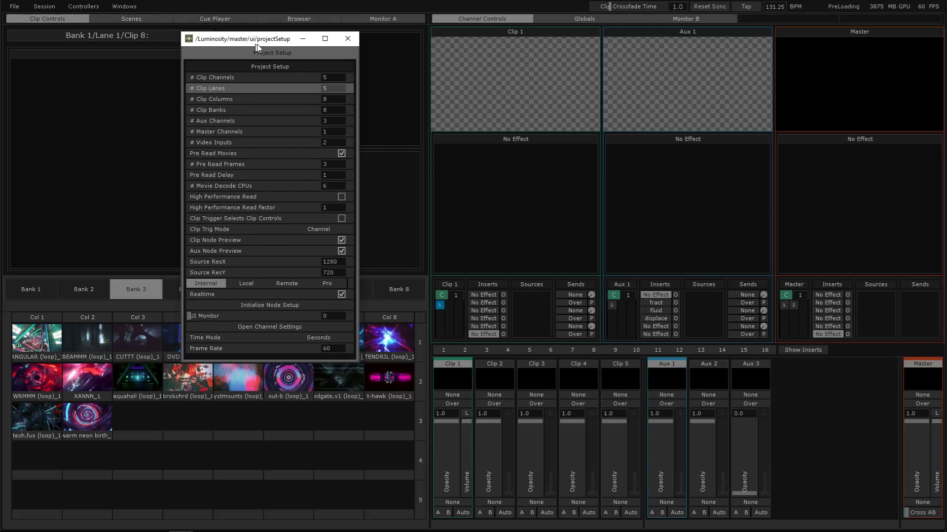
pyautogui.click(453, 502)
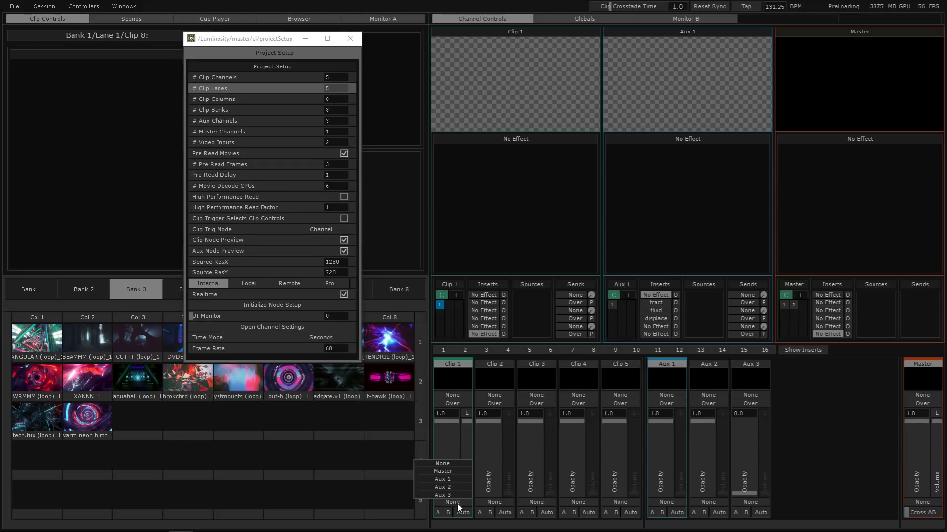
pyautogui.click(449, 472)
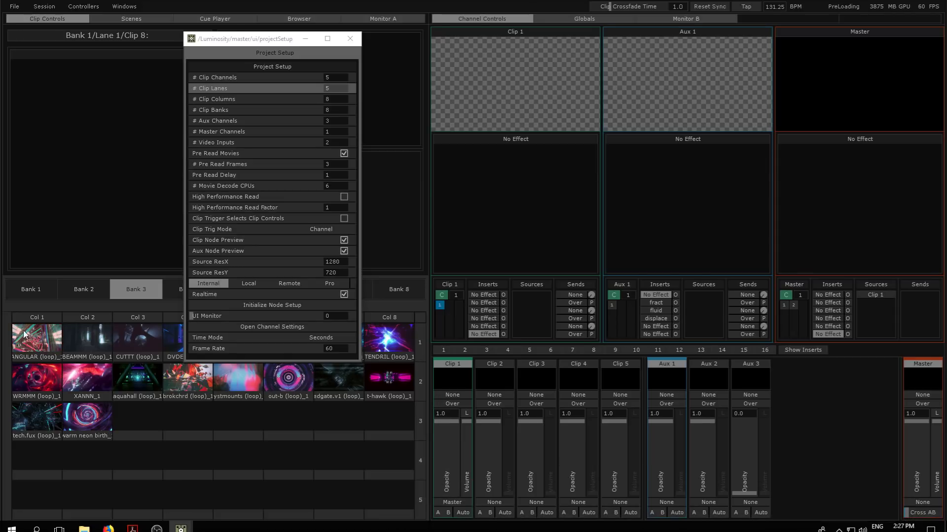
pyautogui.click(43, 338)
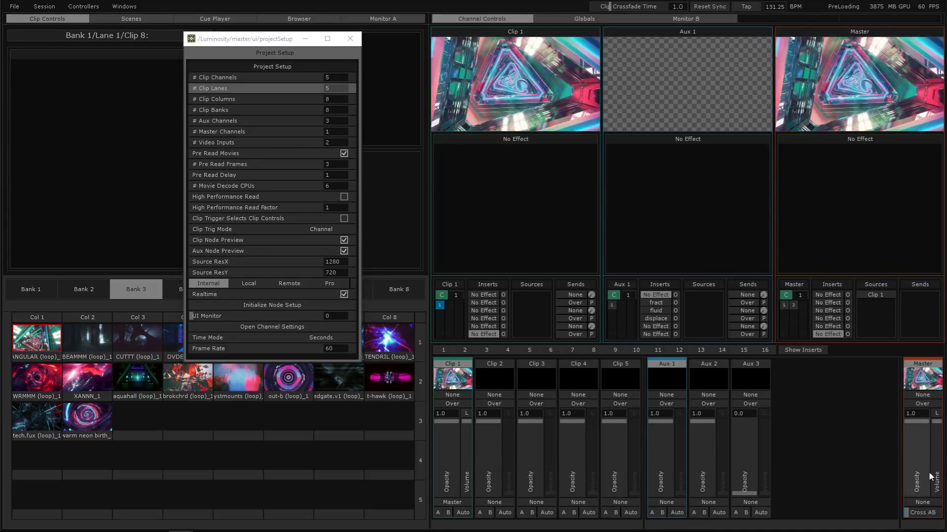
pyautogui.moveTo(446, 422)
pyautogui.mouseDown()
pyautogui.moveTo(443, 441)
pyautogui.moveTo(445, 417)
pyautogui.mouseUp()
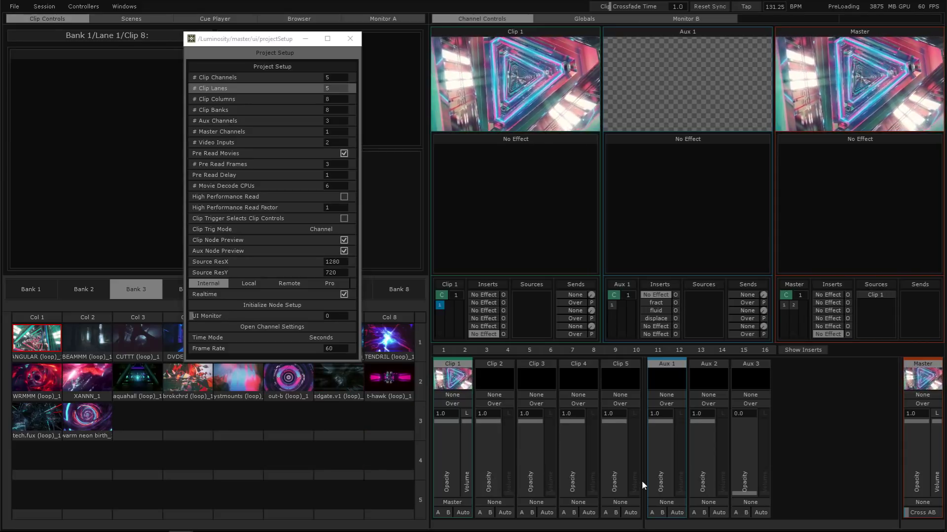
# - Switch the Clip 1 channel's output to None and route it back to Master
pyautogui.click(452, 503)
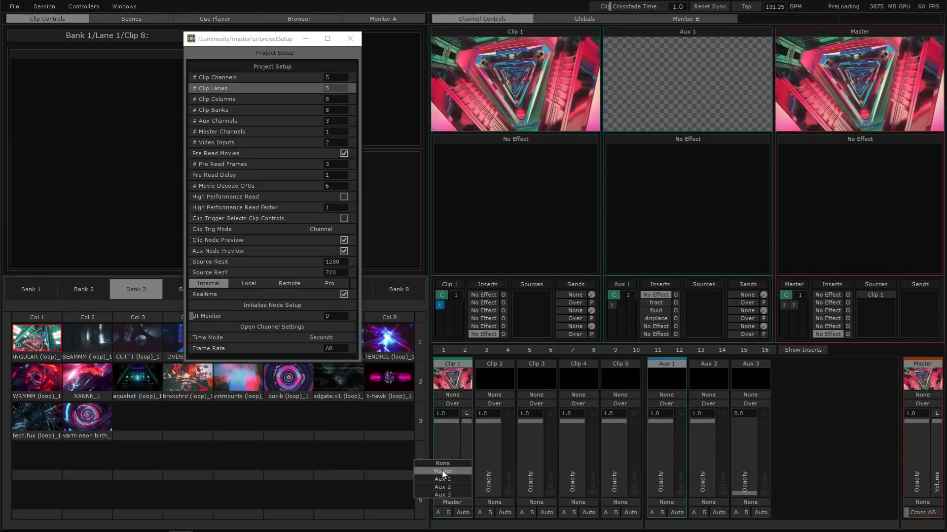
pyautogui.click(443, 464)
pyautogui.click(442, 502)
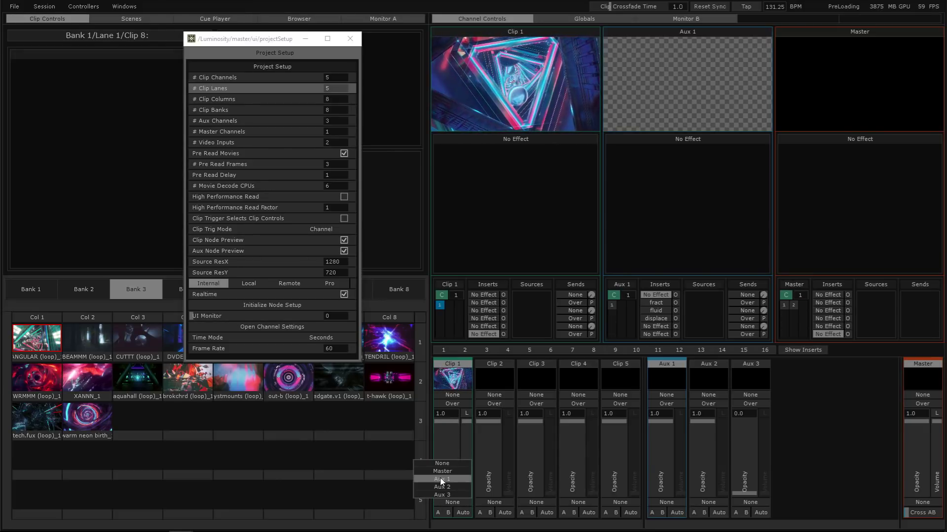
pyautogui.click(440, 474)
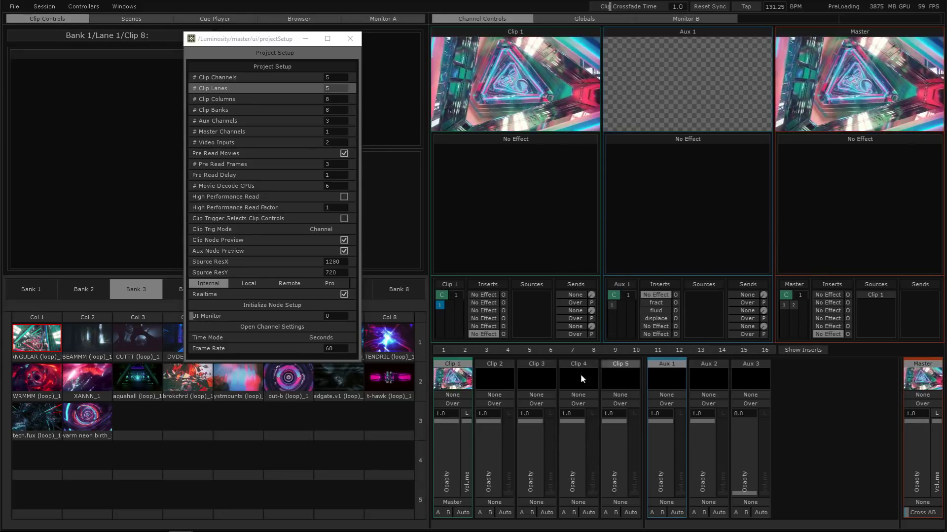
# - Route the Clip 2 channel's output to Master and check the channel in the Master sources list
pyautogui.click(483, 502)
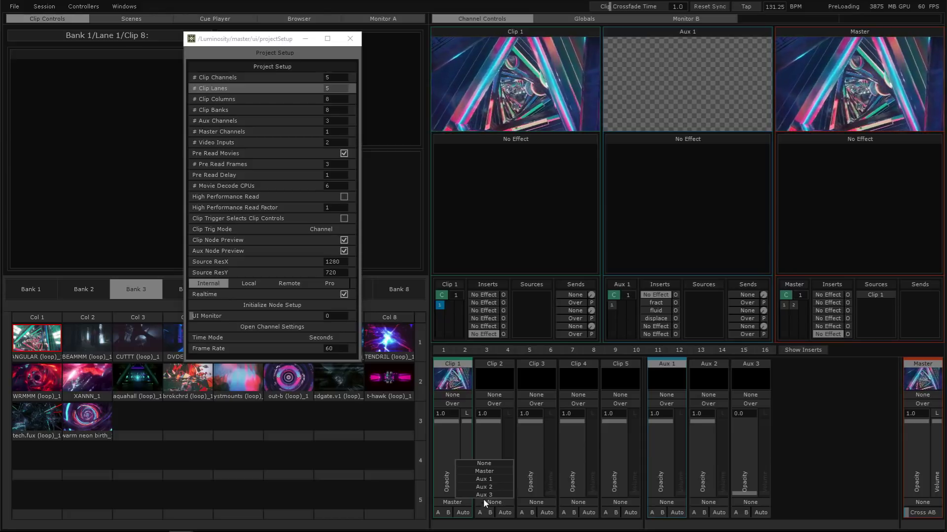
pyautogui.click(485, 472)
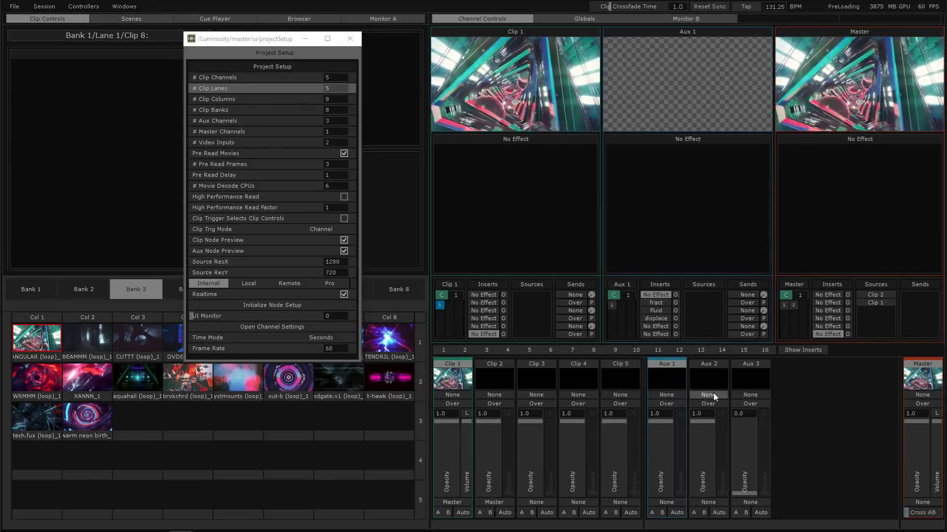
pyautogui.click(880, 305)
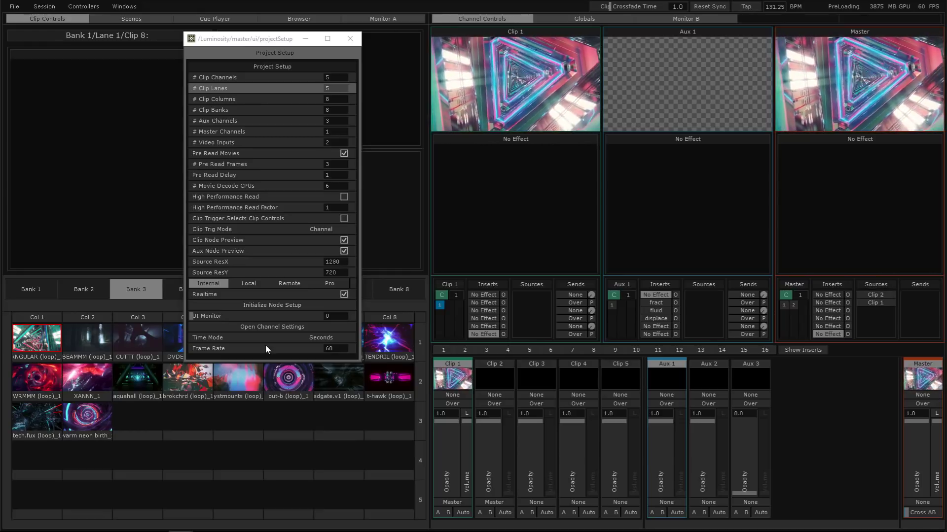
# - Trigger Bank 3's out-b clip in lane 2, column 6, and show its Clip 2 channel with opacity at 1.0
pyautogui.click(286, 382)
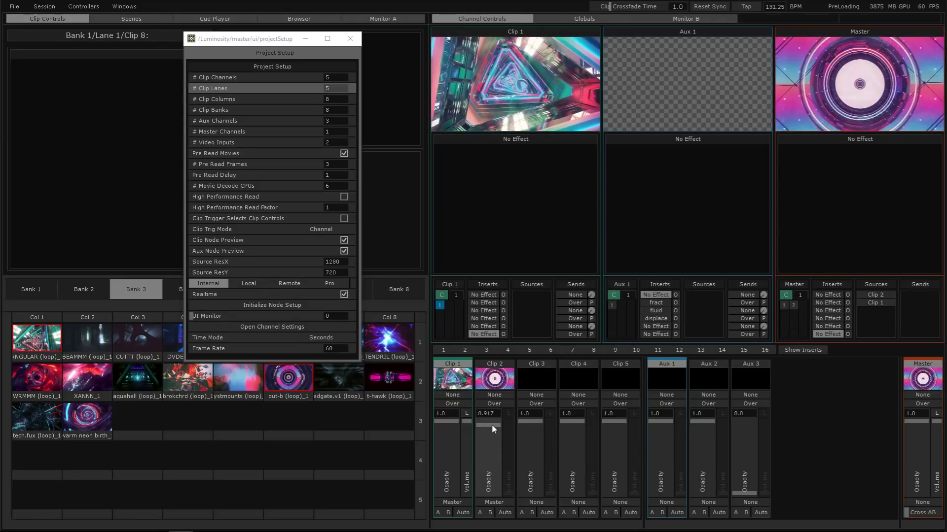
pyautogui.moveTo(492, 425); pyautogui.dragTo(508, 366)
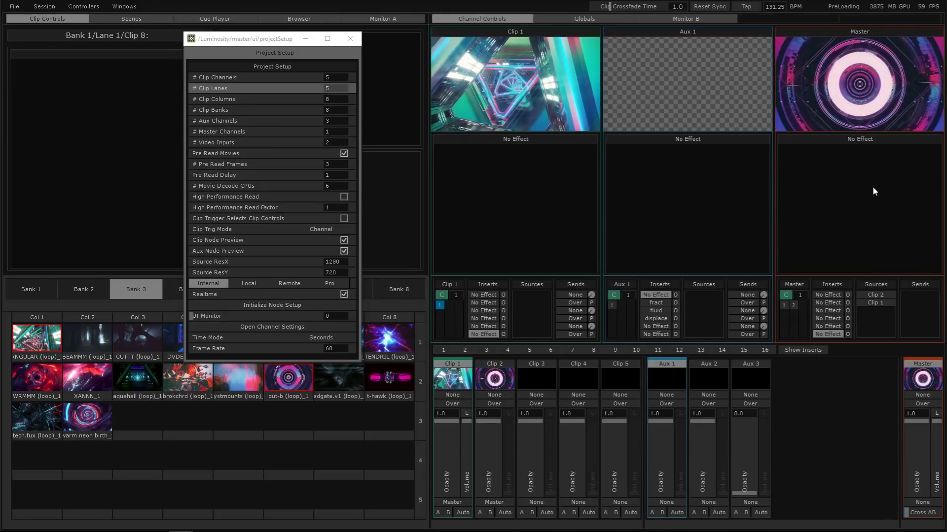
pyautogui.click(492, 380)
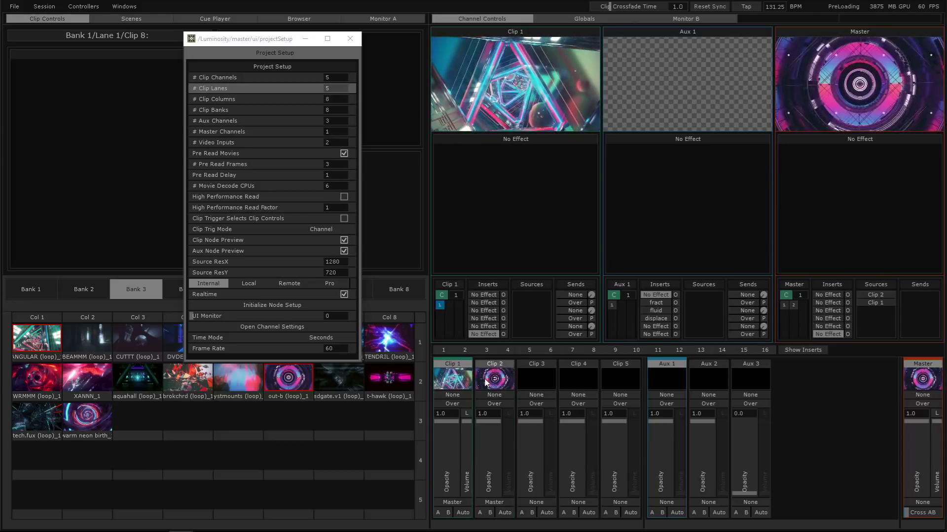
# - Place Clip 1 above Clip 2 in the Master sources and fade Clip 1's opacity back up to 1.0
pyautogui.moveTo(271, 34); pyautogui.dragTo(192, 28)
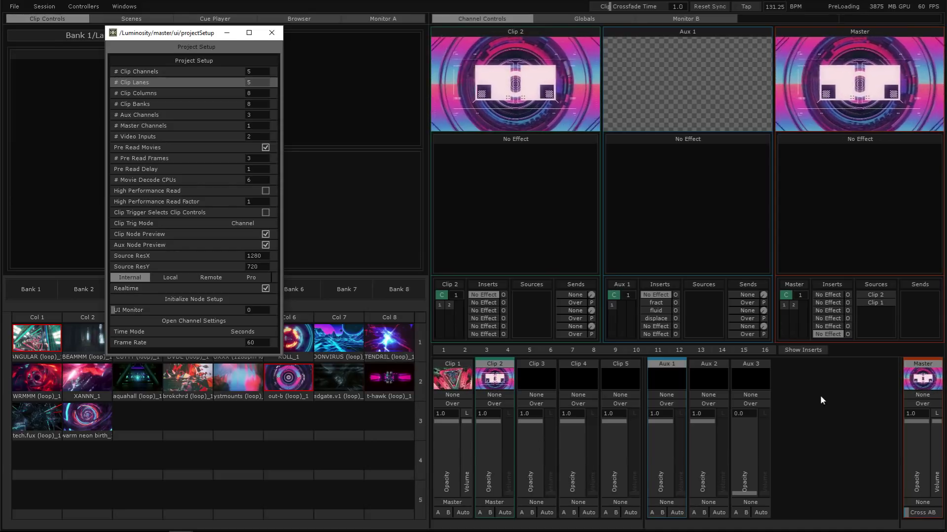
pyautogui.moveTo(874, 305); pyautogui.dragTo(876, 295)
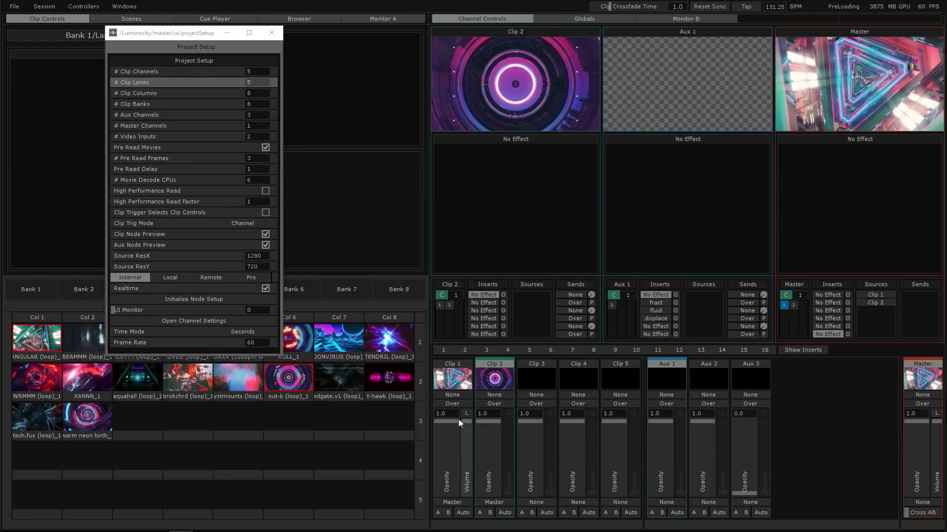
pyautogui.moveTo(457, 418); pyautogui.dragTo(464, 362)
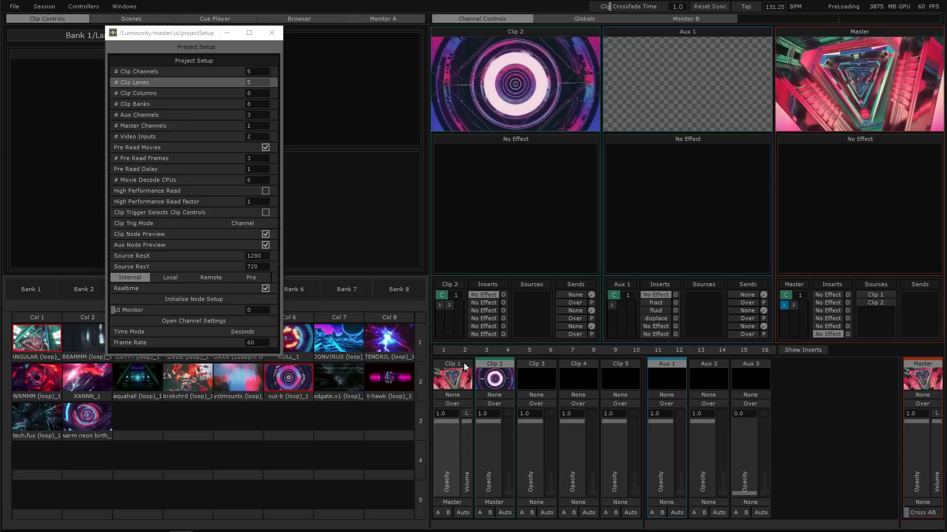
# - Trigger the lane 2 clips in column 8 and column 7 one after the other while testing Clip 1's opacity
pyautogui.click(391, 388)
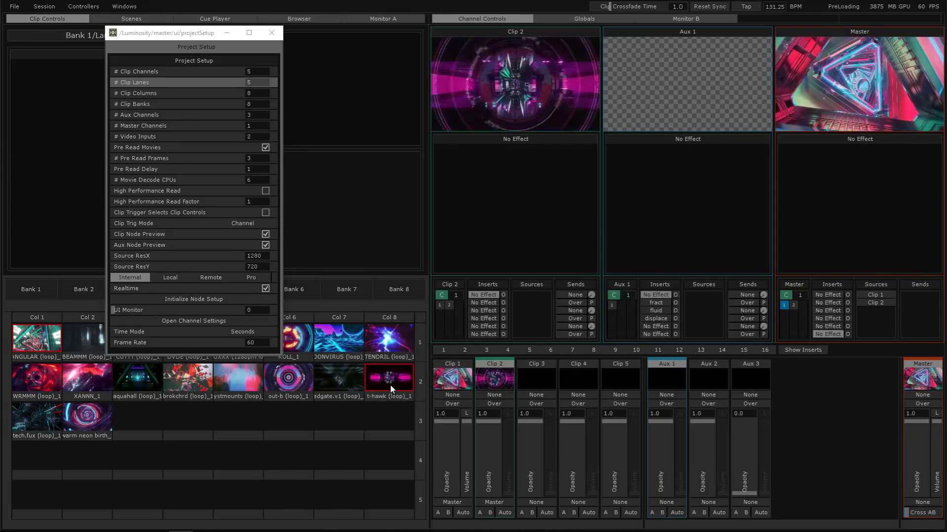
pyautogui.click(451, 434)
pyautogui.click(443, 420)
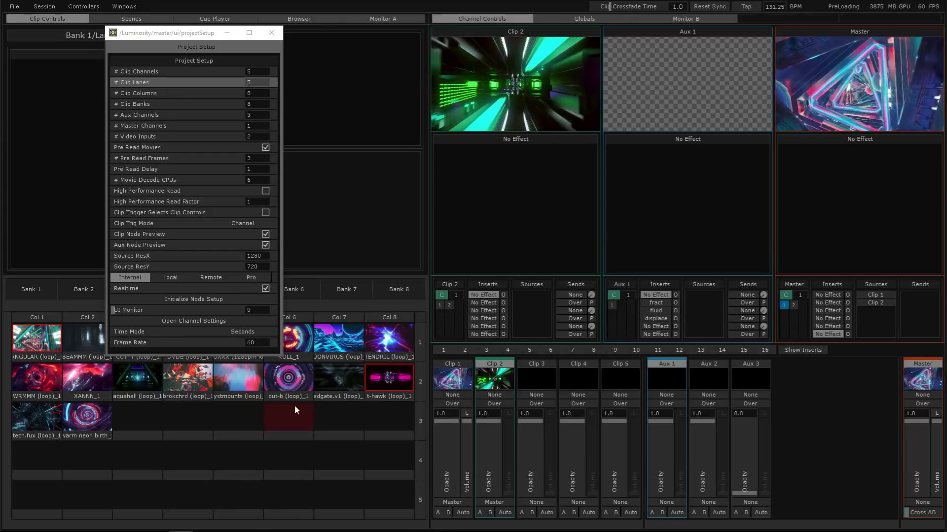
pyautogui.click(329, 376)
# - Lower Clip 1's opacity to 0.0, trigger the lane 1 clip in column 7 and raise the opacity to 1.0
pyautogui.moveTo(452, 451); pyautogui.dragTo(447, 518)
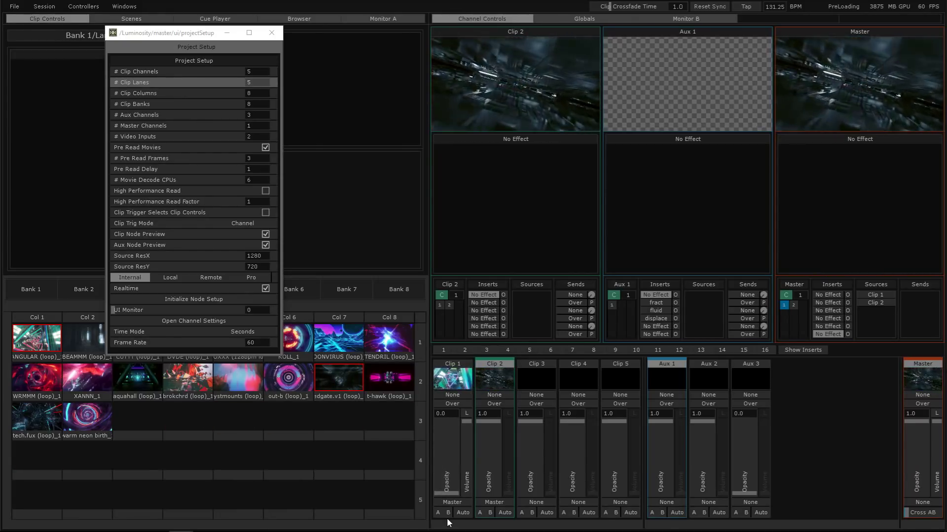
pyautogui.click(339, 351)
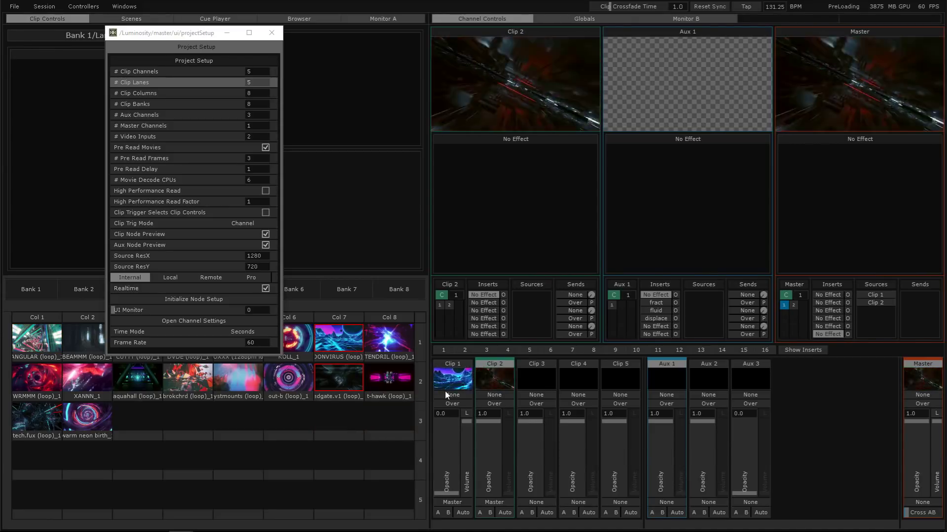
pyautogui.moveTo(443, 469); pyautogui.dragTo(469, 379)
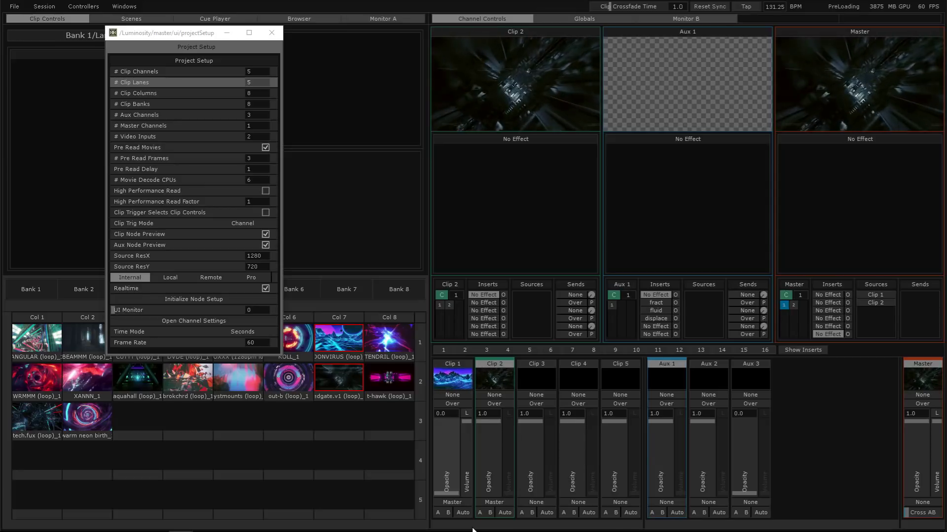
# - Set the Clip 1 channel's blend mode to Dodge
pyautogui.click(461, 404)
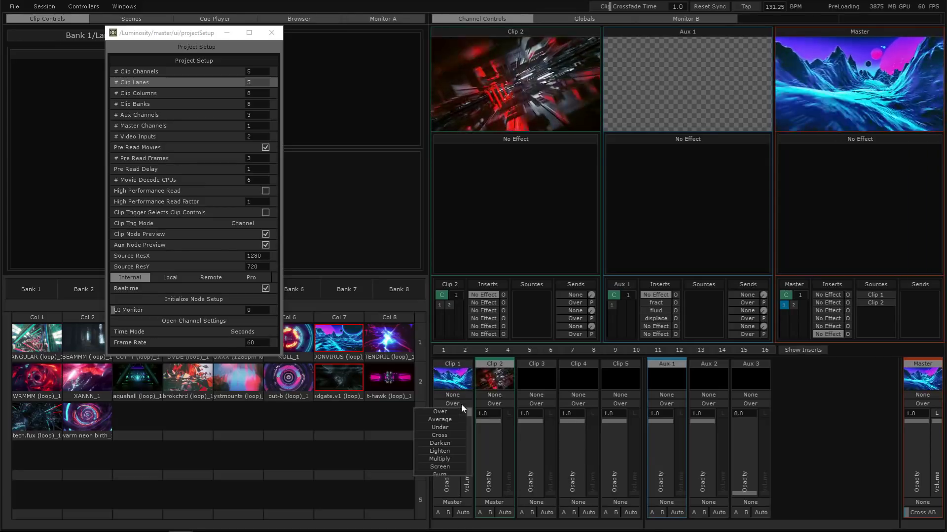
pyautogui.scroll(-3, 445, 438)
pyautogui.click(445, 436)
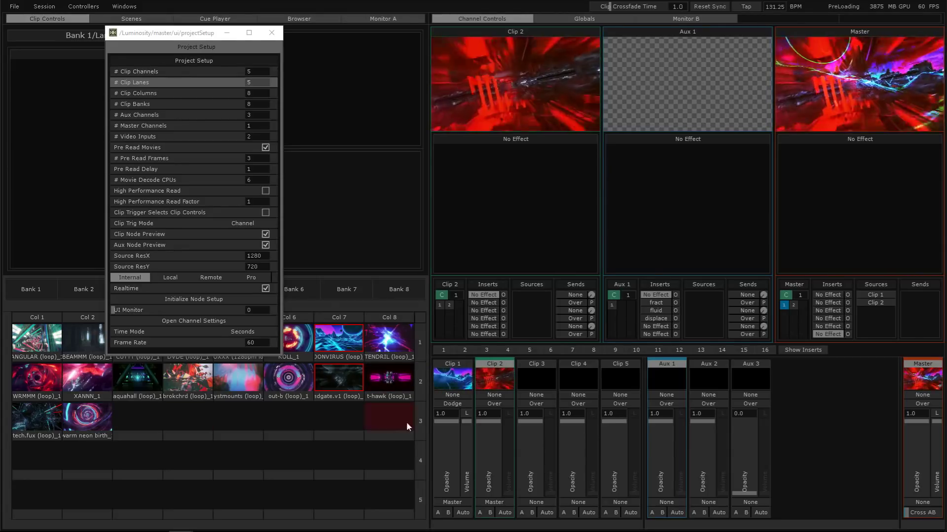
# - Route the Clip 3, Clip 4 and Clip 5 channels to Master and order the Master sources from Clip 1 to Clip 5
pyautogui.click(553, 502)
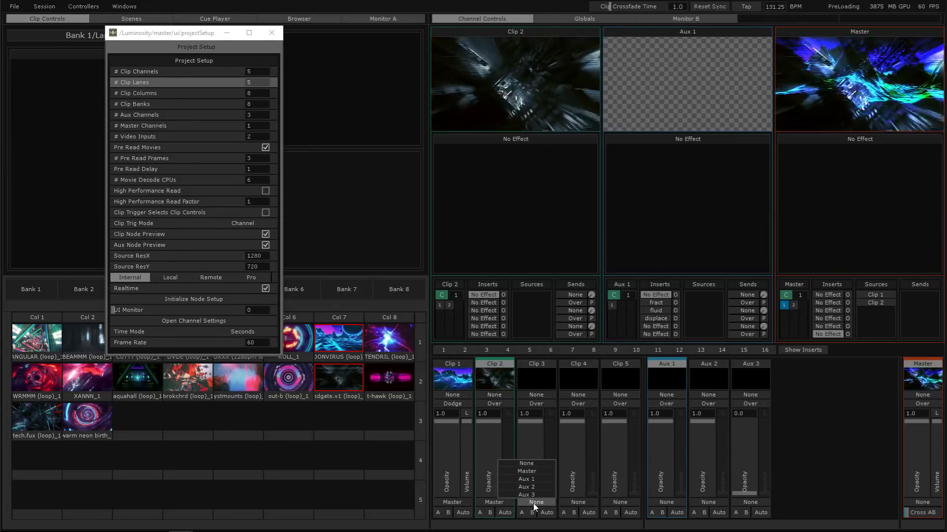
pyautogui.click(535, 472)
pyautogui.click(575, 501)
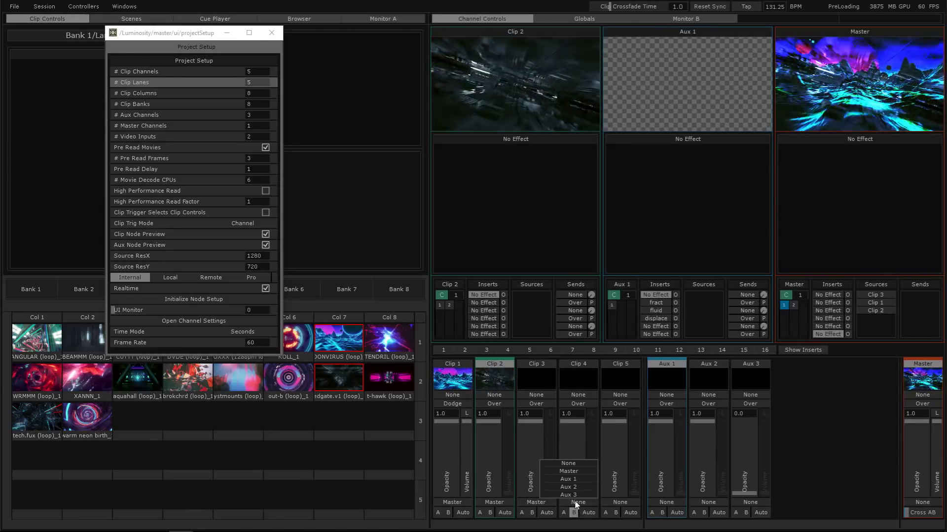
pyautogui.click(568, 472)
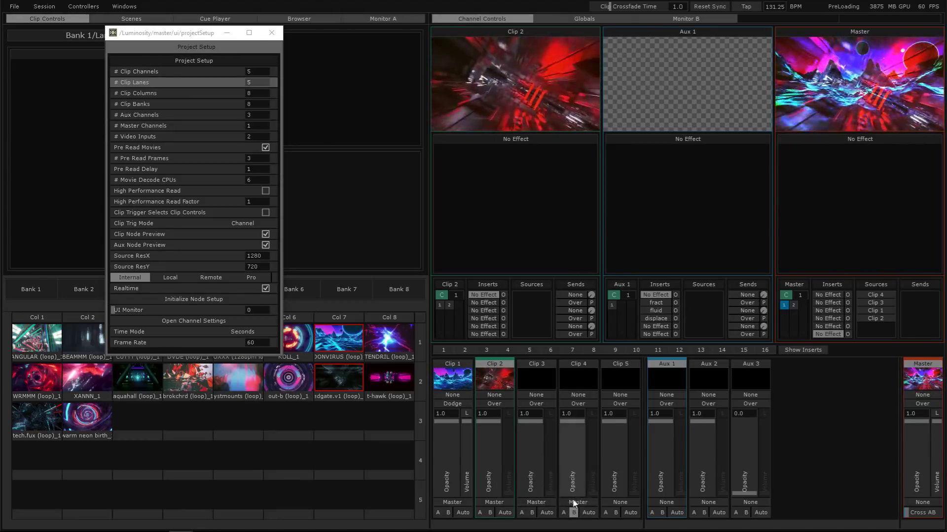
pyautogui.click(619, 502)
pyautogui.click(609, 471)
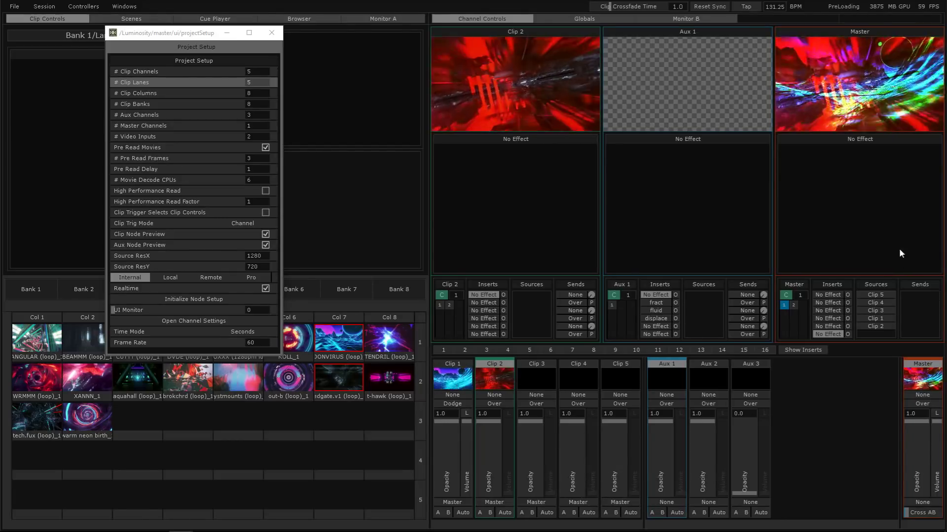
pyautogui.moveTo(881, 310); pyautogui.dragTo(877, 328)
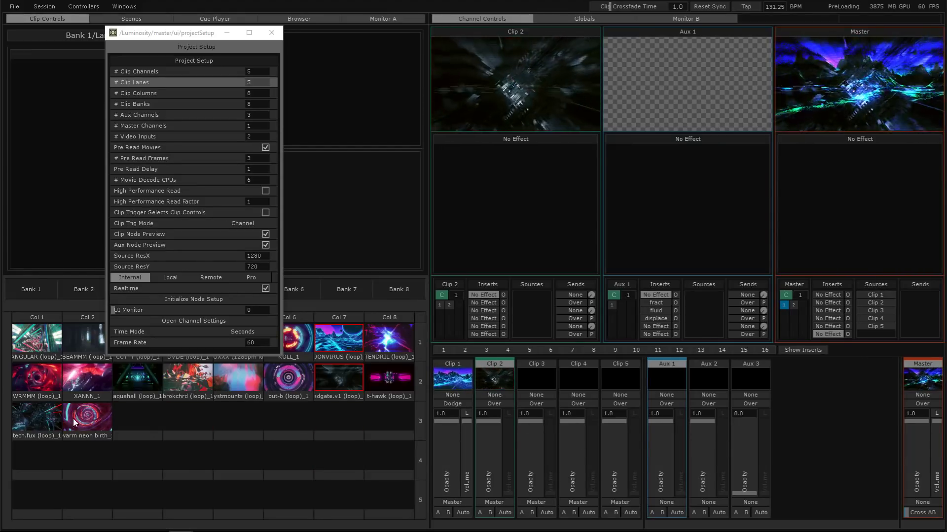
# - Trigger the warm neon birth clip in lane 3, column 2, and set the Clip 2 channel's blend mode to Hard light
pyautogui.click(94, 415)
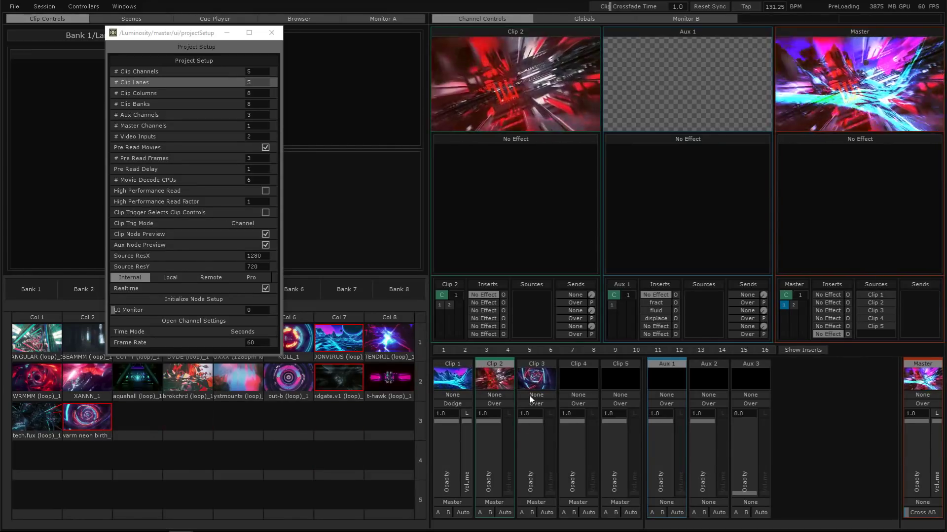
pyautogui.click(501, 403)
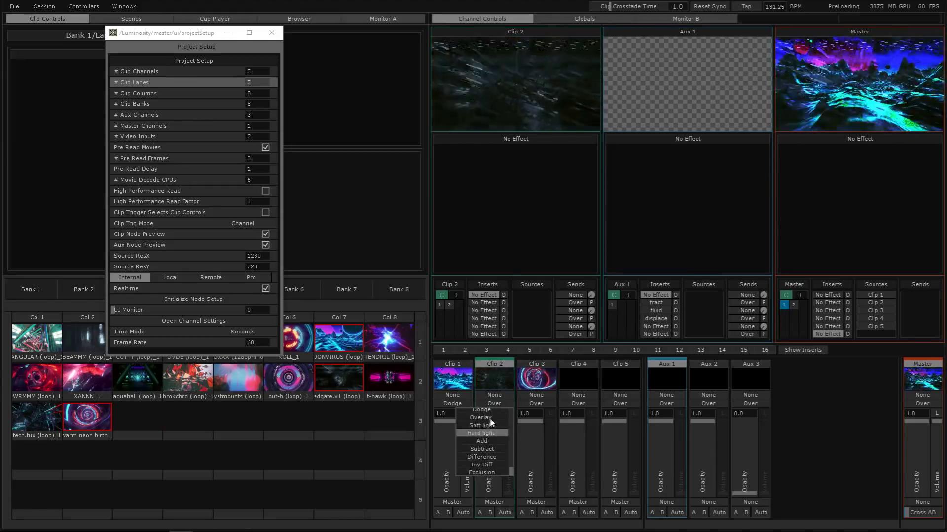
pyautogui.click(486, 434)
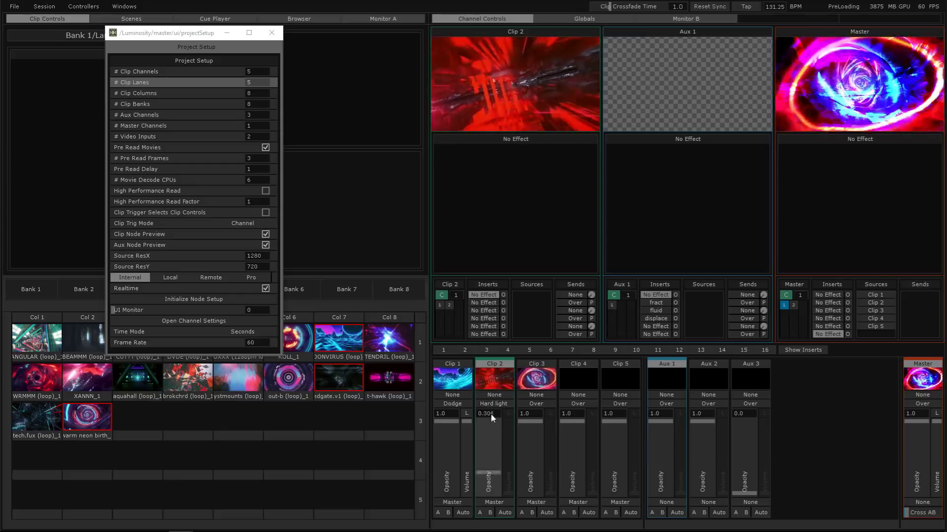
# - Fade the Clip 1 and Clip 2 channels' opacity down to 0.0 and bring both back to 1.0
pyautogui.moveTo(490, 416); pyautogui.dragTo(480, 530)
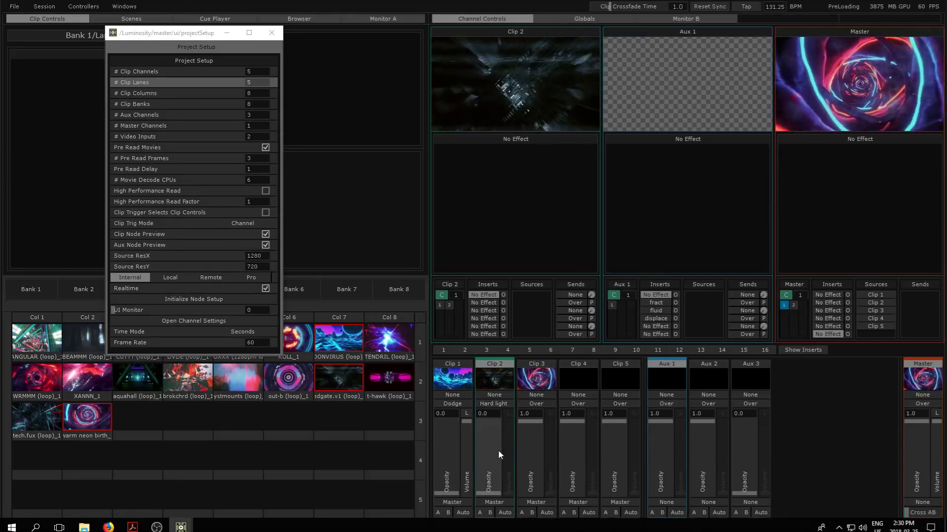
pyautogui.moveTo(444, 483); pyautogui.dragTo(444, 422)
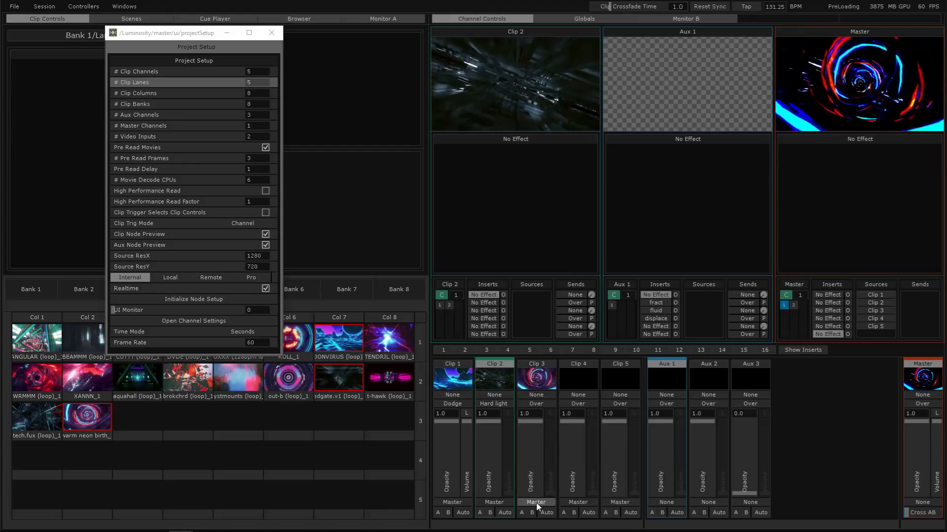
# - Set the outputs of the Clip 3, Clip 2 and Clip 1 channels to None
pyautogui.click(553, 502)
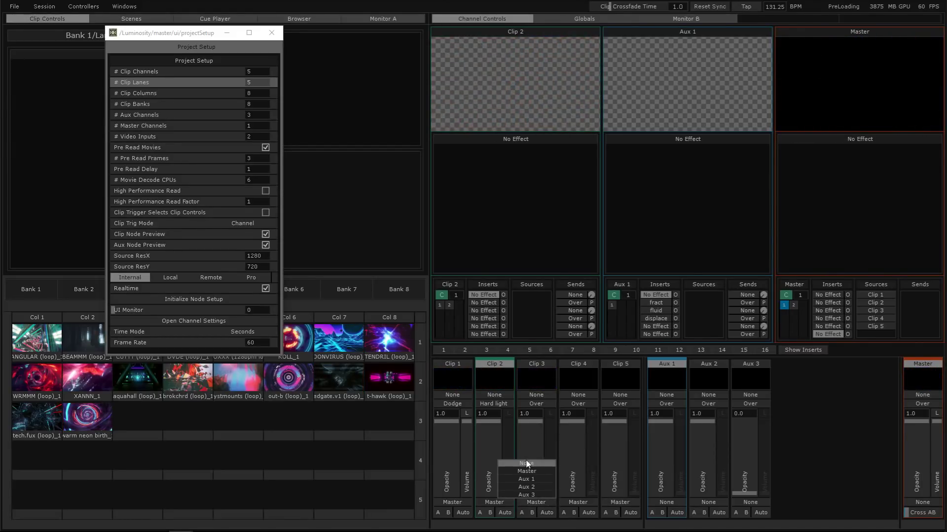
pyautogui.click(514, 495)
pyautogui.click(500, 502)
pyautogui.click(483, 463)
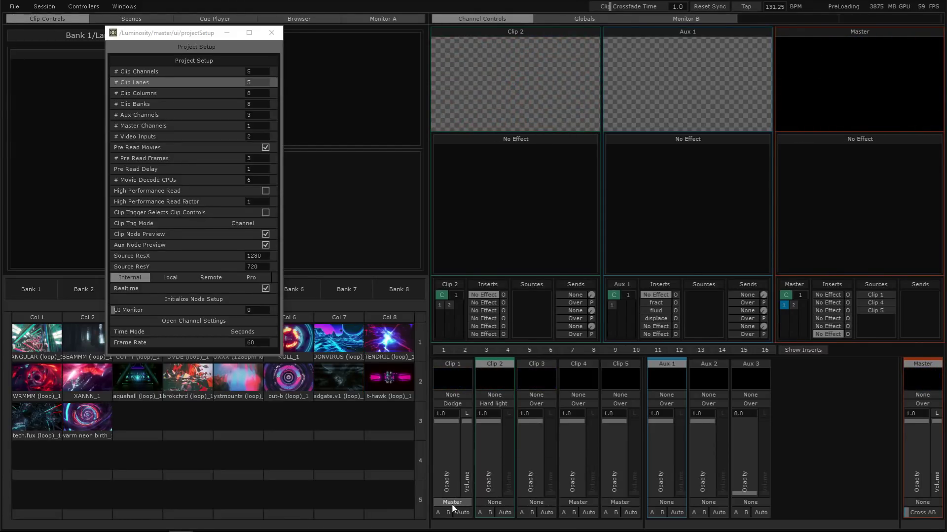
pyautogui.click(451, 503)
pyautogui.click(443, 465)
# - Set the blend modes of the Clip 2 and Clip 1 channels to Over
pyautogui.click(495, 404)
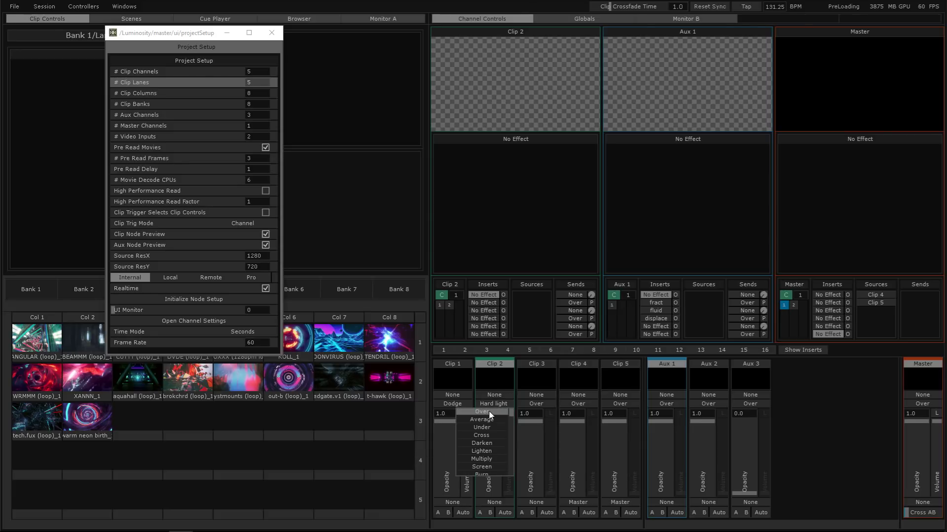
pyautogui.click(482, 412)
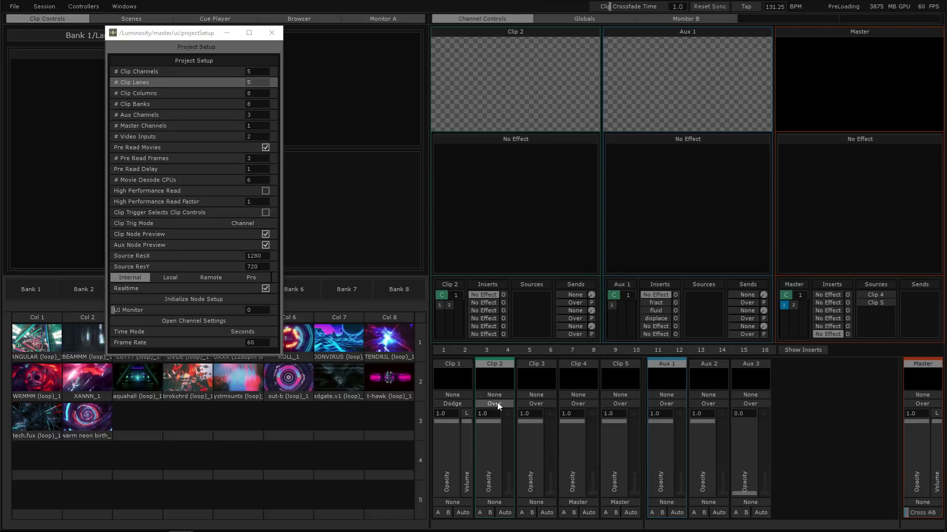
pyautogui.click(492, 404)
pyautogui.click(444, 404)
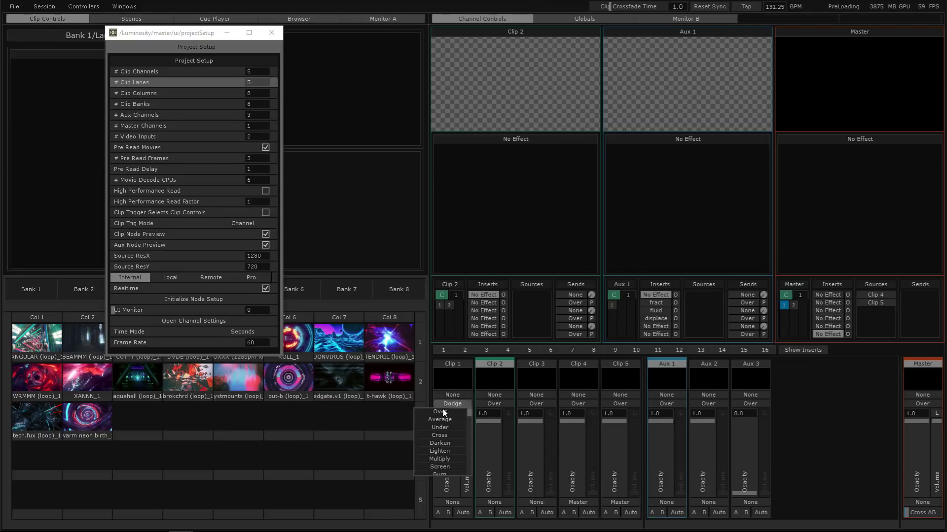
pyautogui.click(442, 409)
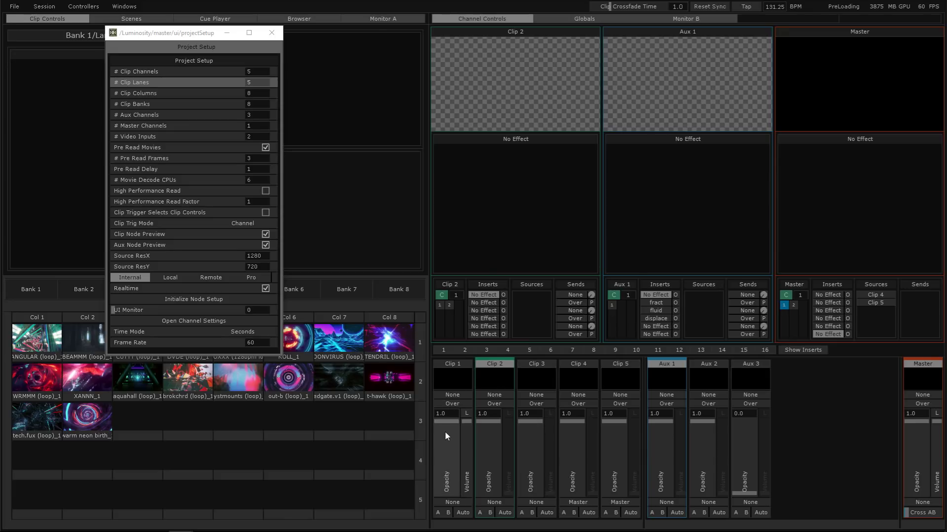
# - Select the Clip 1 and Aux 1 channels and view Aux 1's input source options, keeping None
pyautogui.click(451, 381)
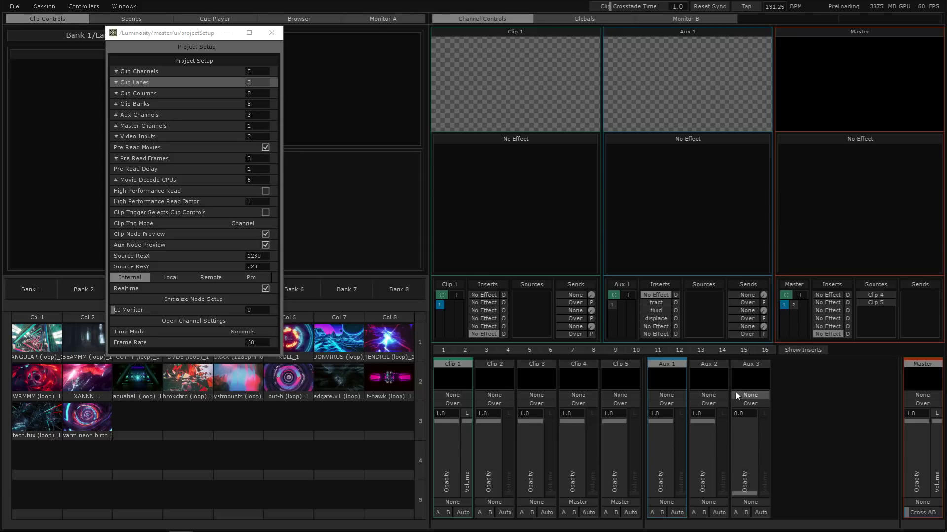
pyautogui.click(684, 363)
pyautogui.click(664, 395)
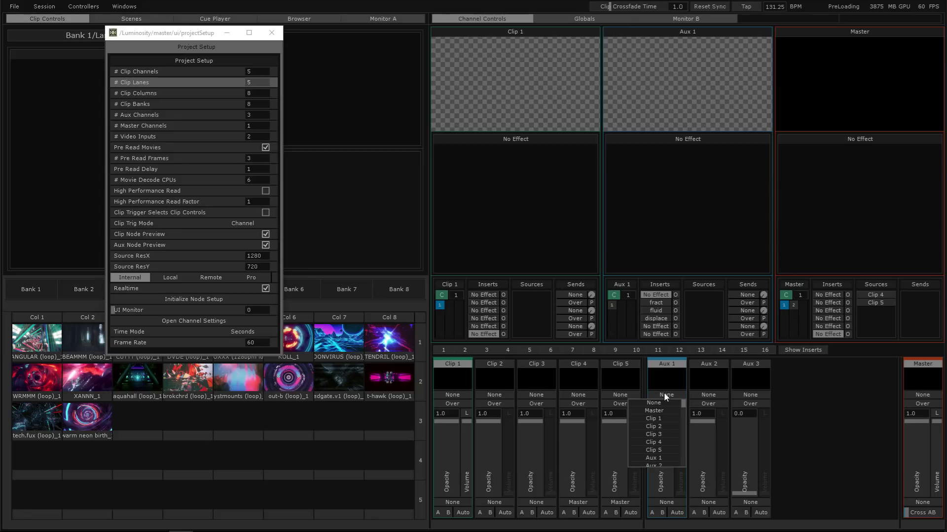
pyautogui.click(673, 400)
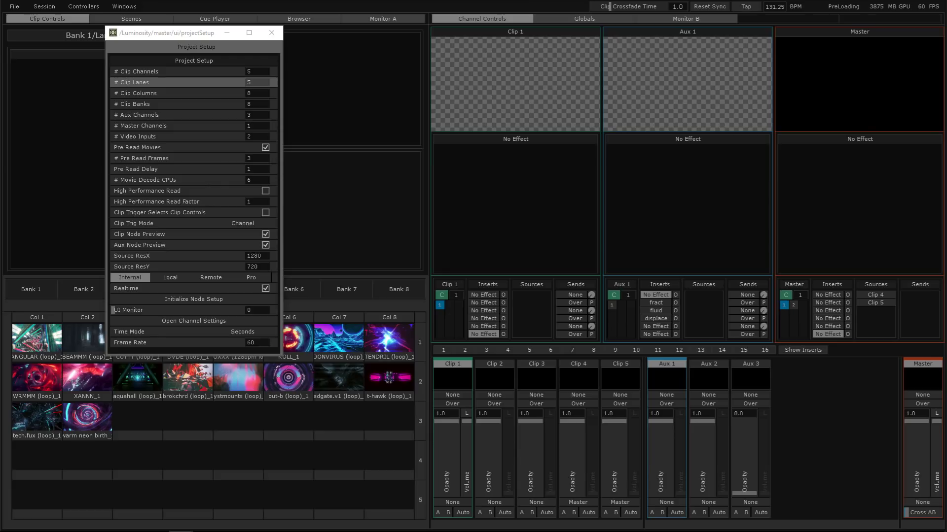
# - Set the Aux 1 channel's input source to VideoIn1
pyautogui.click(680, 395)
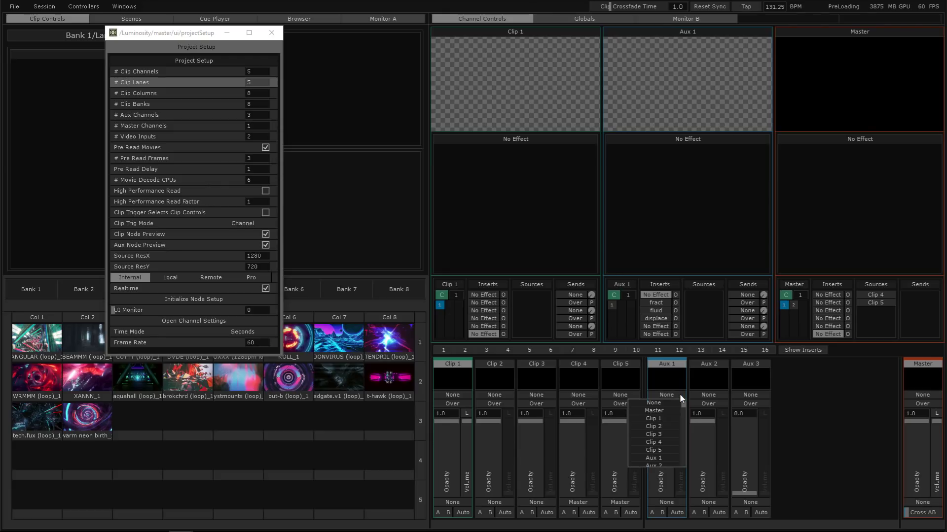
pyautogui.moveTo(684, 404); pyautogui.dragTo(684, 440)
pyautogui.click(666, 426)
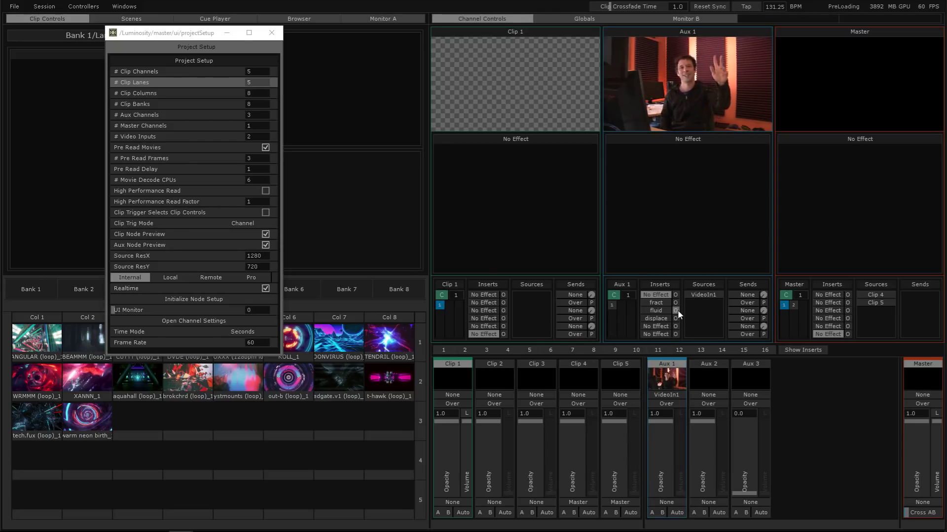
pyautogui.click(672, 396)
pyautogui.click(671, 396)
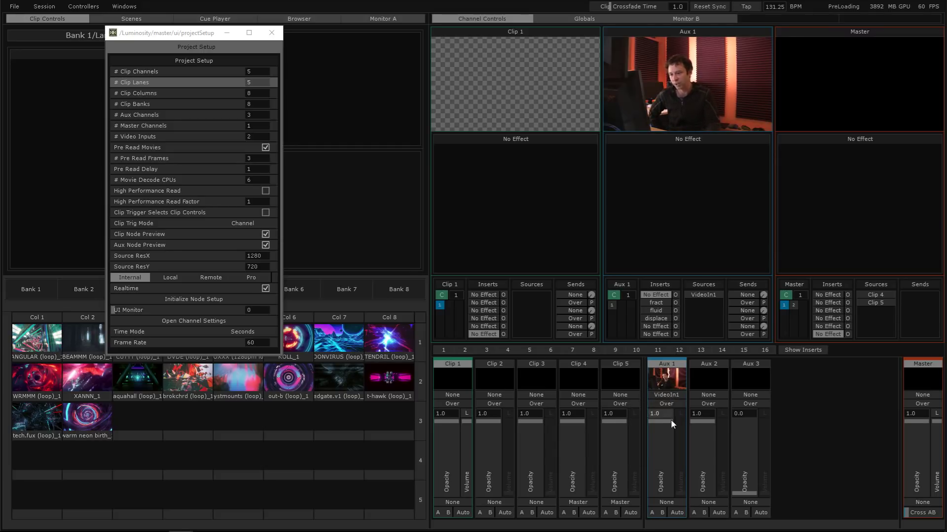
# - Set the Clip 1 channel's output to Aux 1 and check Aux 1's input source list without changing it
pyautogui.click(455, 504)
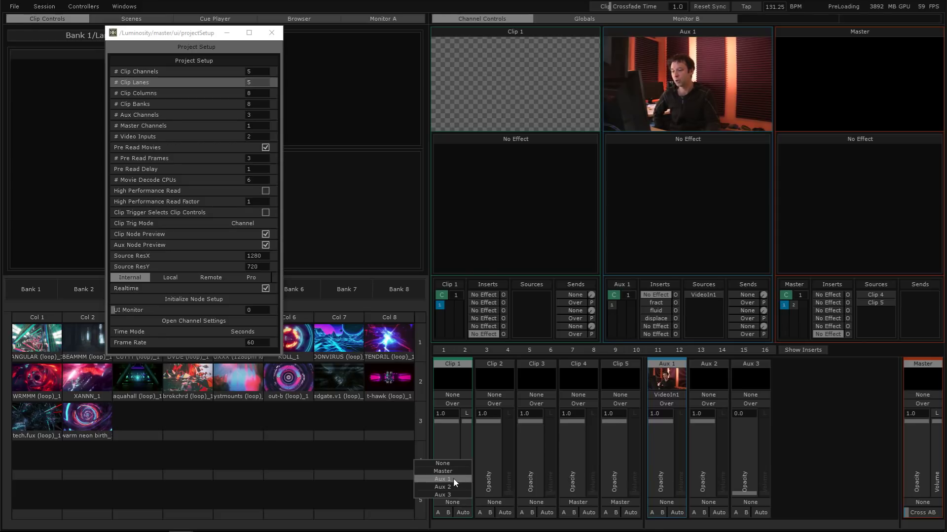
pyautogui.click(454, 479)
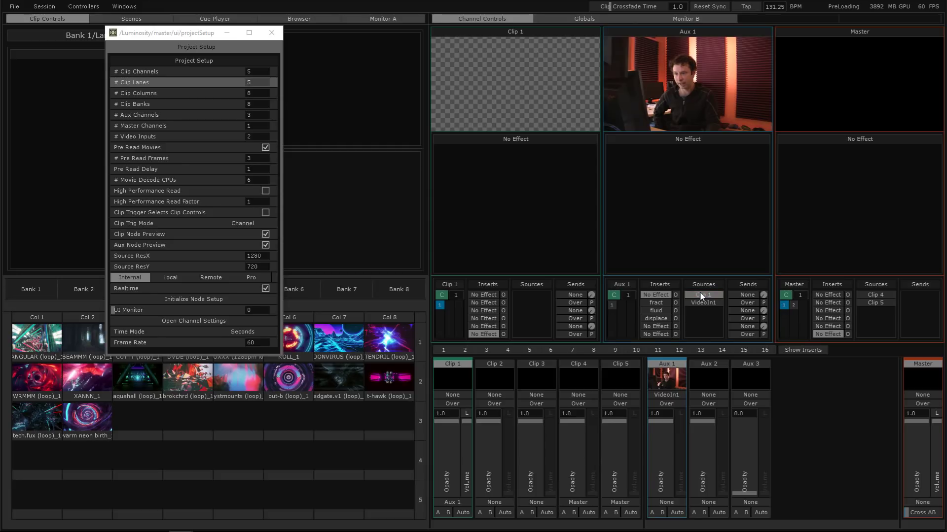
pyautogui.click(670, 395)
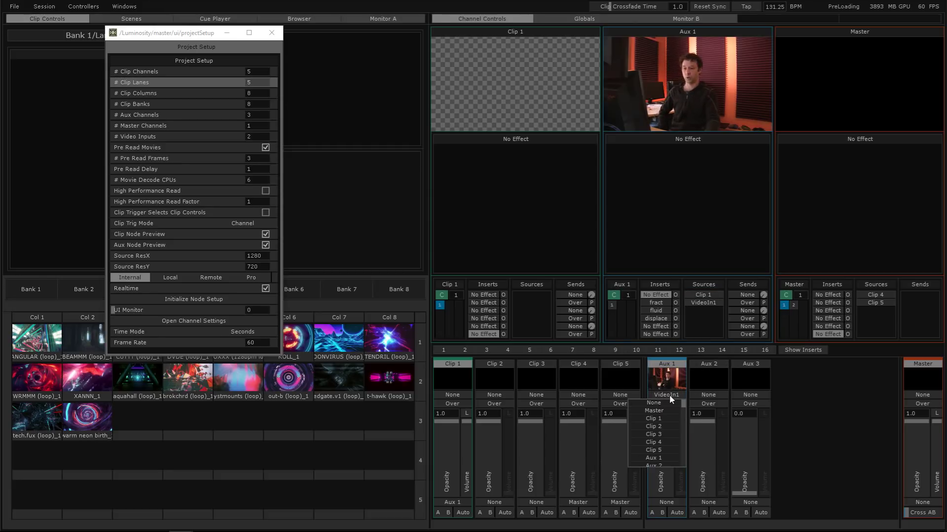
pyautogui.click(669, 395)
# - Trigger the TENDRIL clip in column 8 of lane 1 and set the Clip 1 channel's blend mode to Hard light
pyautogui.click(389, 339)
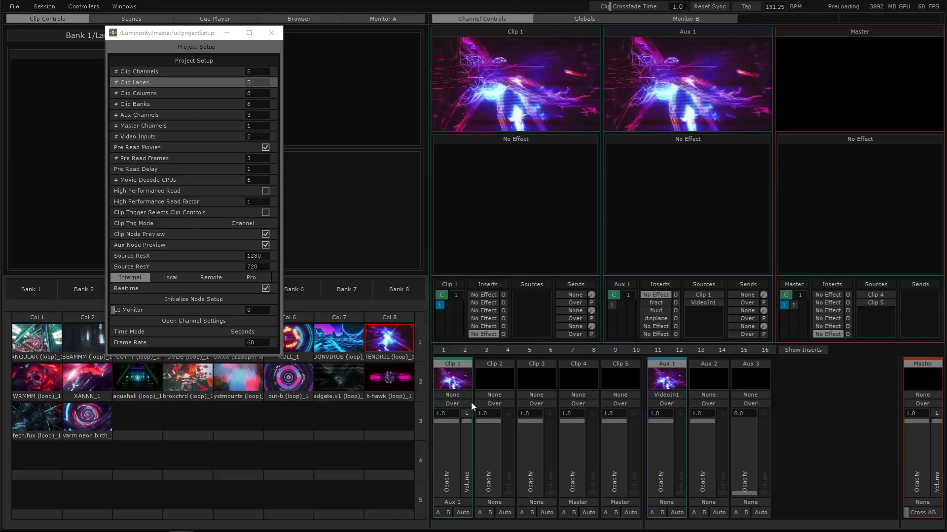
pyautogui.click(451, 405)
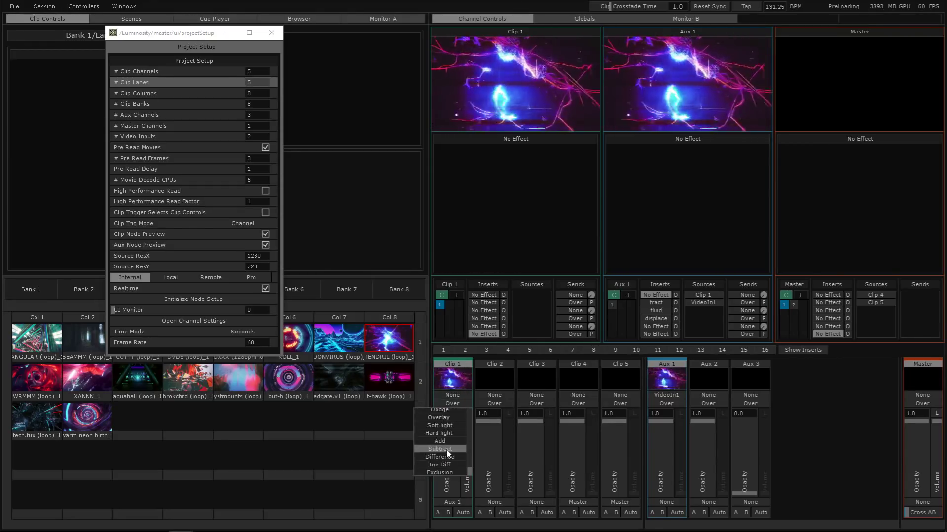
pyautogui.click(449, 434)
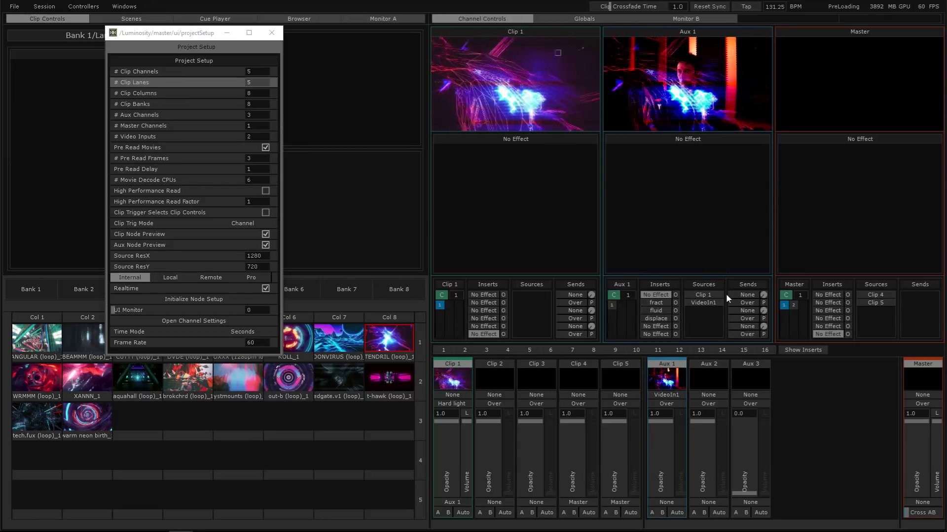
# - Set the Aux 1 channel's input source back to None
pyautogui.click(674, 401)
pyautogui.click(673, 391)
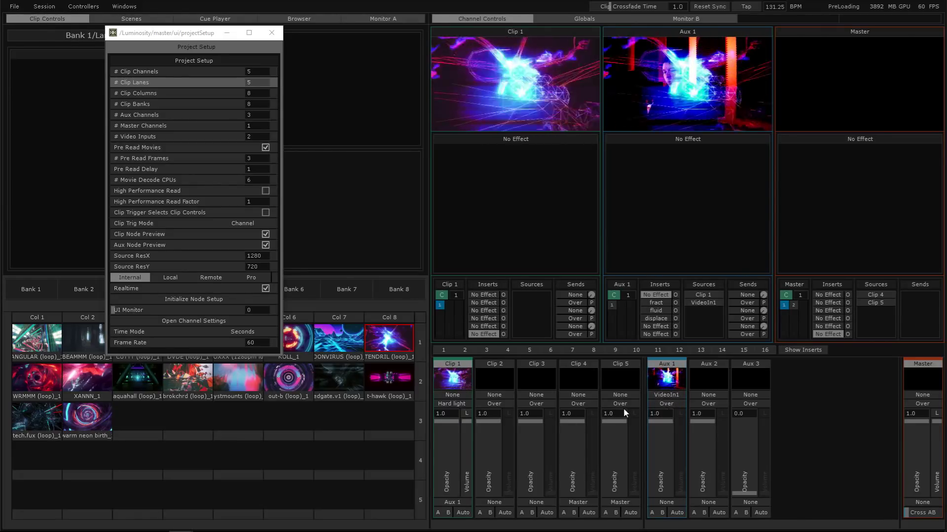
pyautogui.click(662, 395)
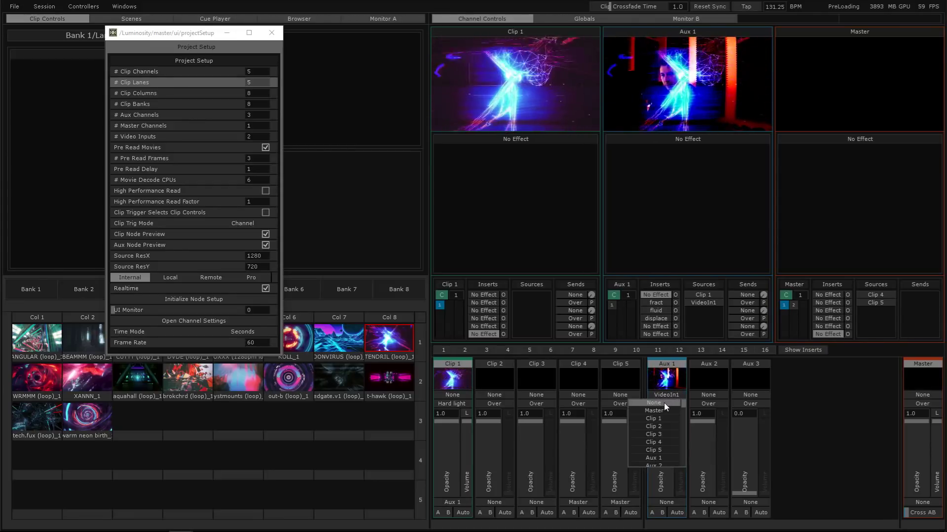
pyautogui.click(664, 403)
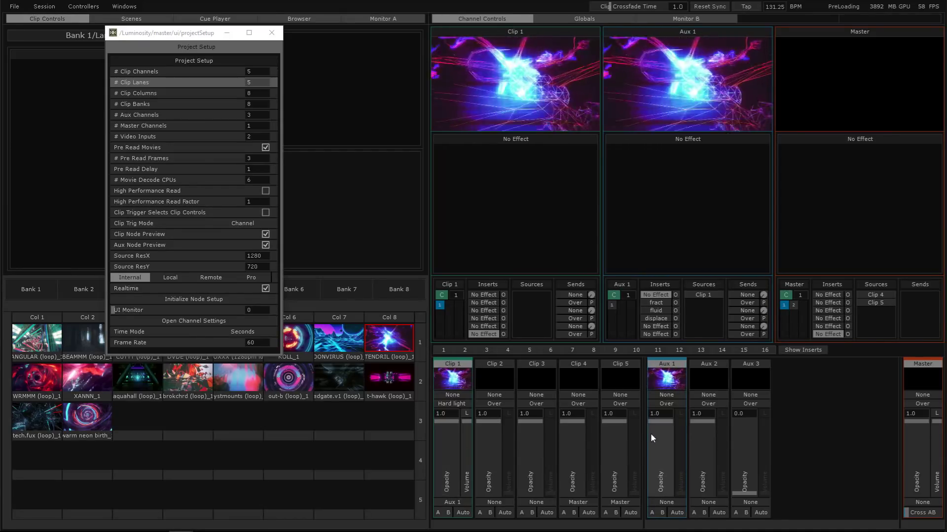
# - Fade the Aux 1 channel's opacity down and bring it back to 1.0
pyautogui.moveTo(666, 424); pyautogui.dragTo(662, 475)
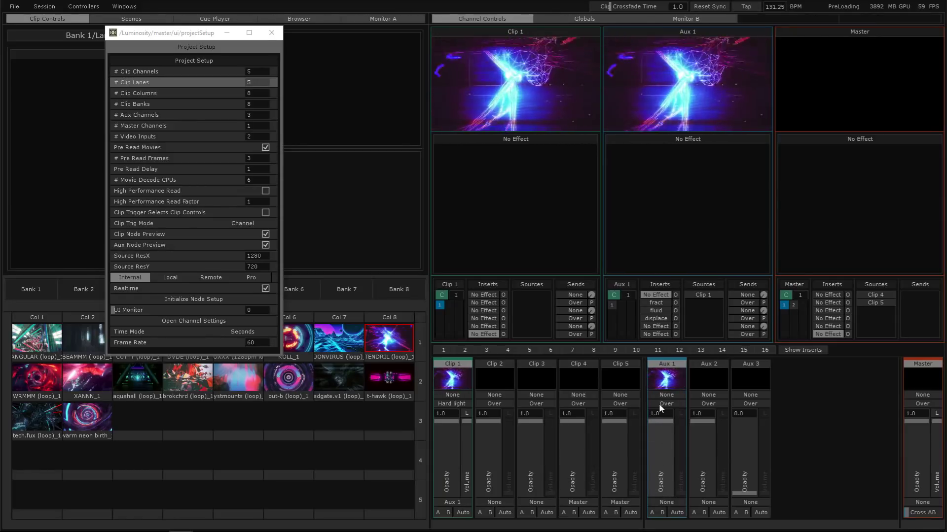
pyautogui.moveTo(658, 440); pyautogui.dragTo(655, 498)
pyautogui.click(658, 409)
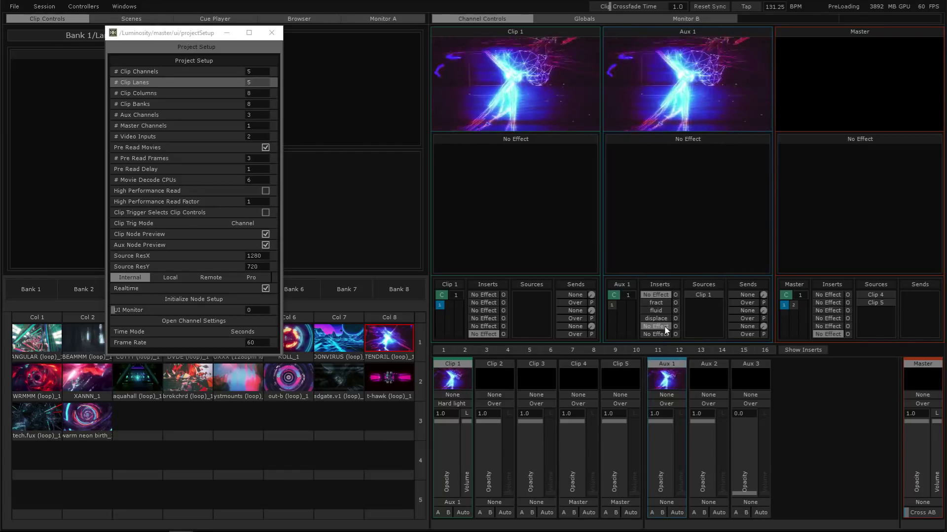
pyautogui.moveTo(659, 436); pyautogui.dragTo(657, 200)
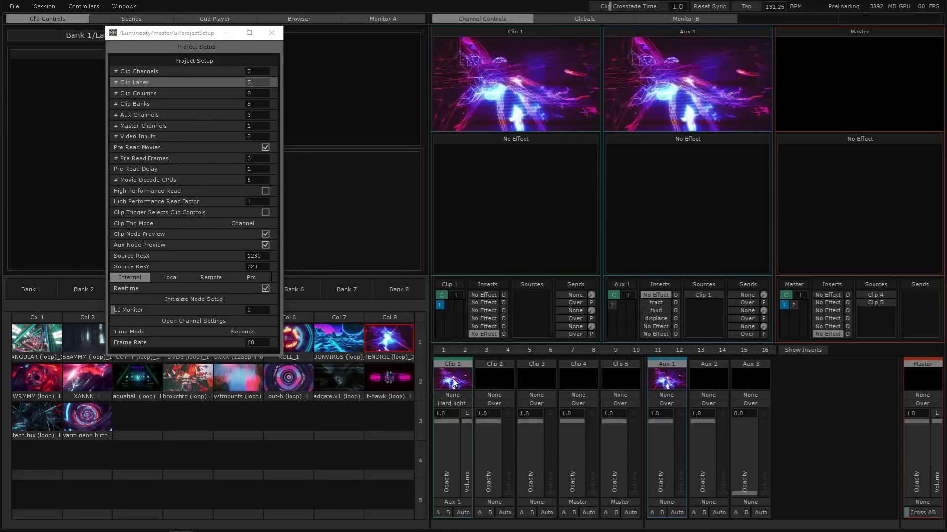
# - Set the Clip 1 channel's first send to Aux 2, keep its Over blend mode and raise the send level
pyautogui.click(574, 298)
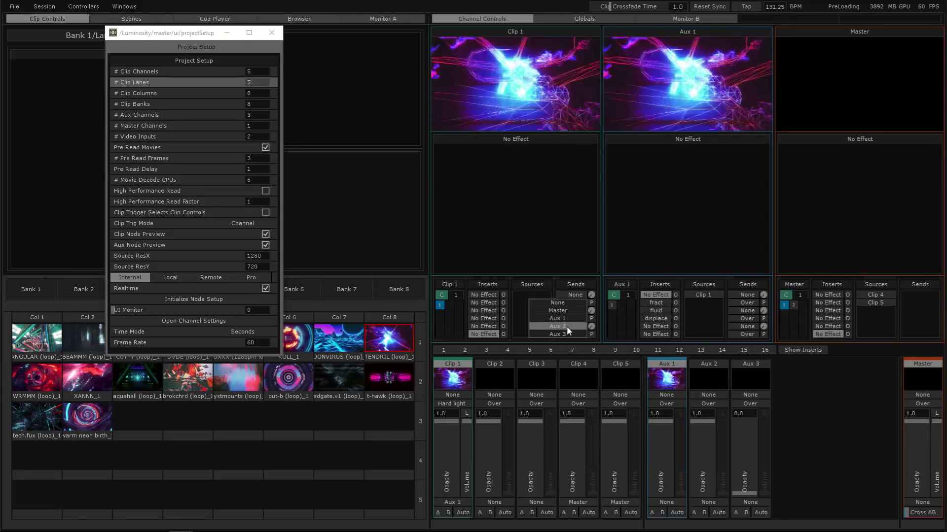
pyautogui.click(566, 326)
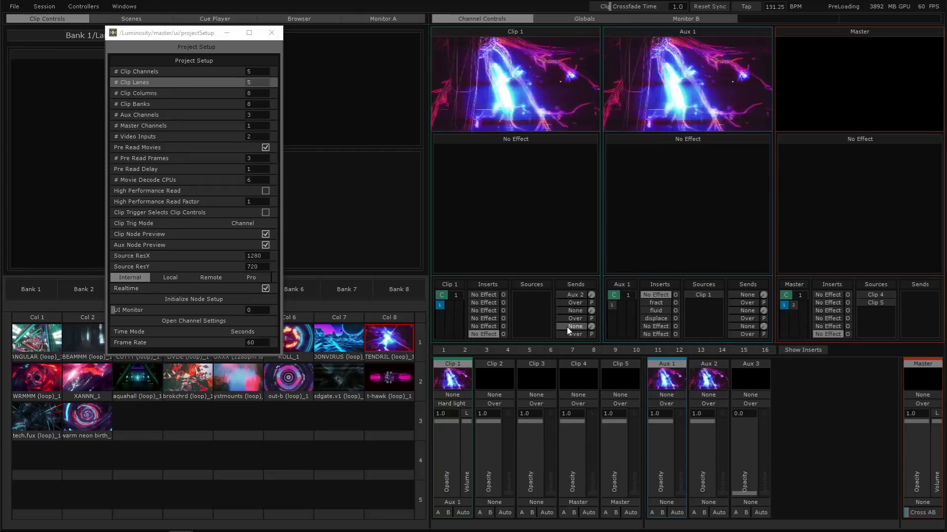
pyautogui.click(572, 295)
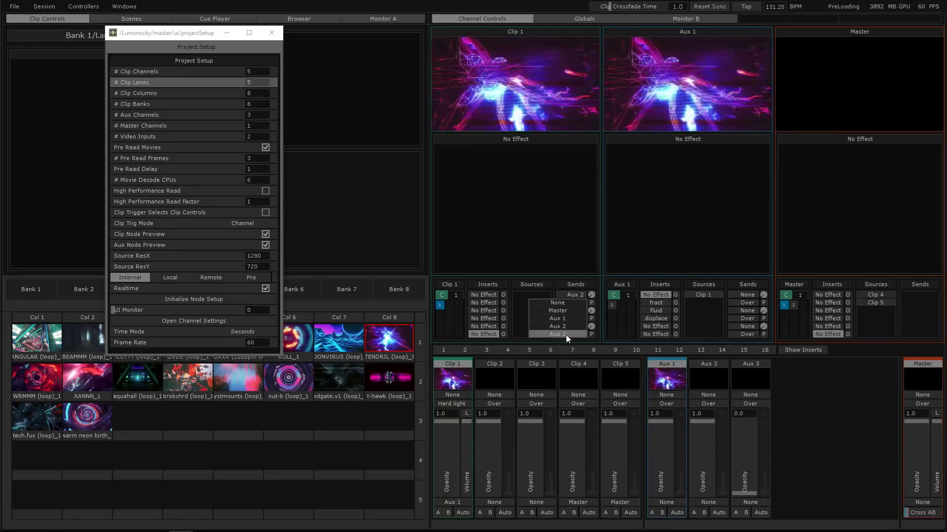
pyautogui.click(567, 294)
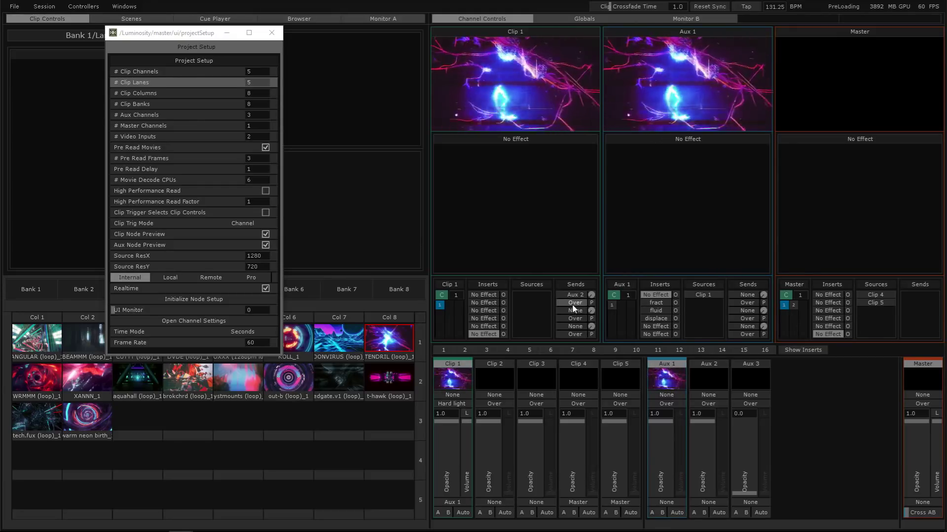
pyautogui.click(572, 302)
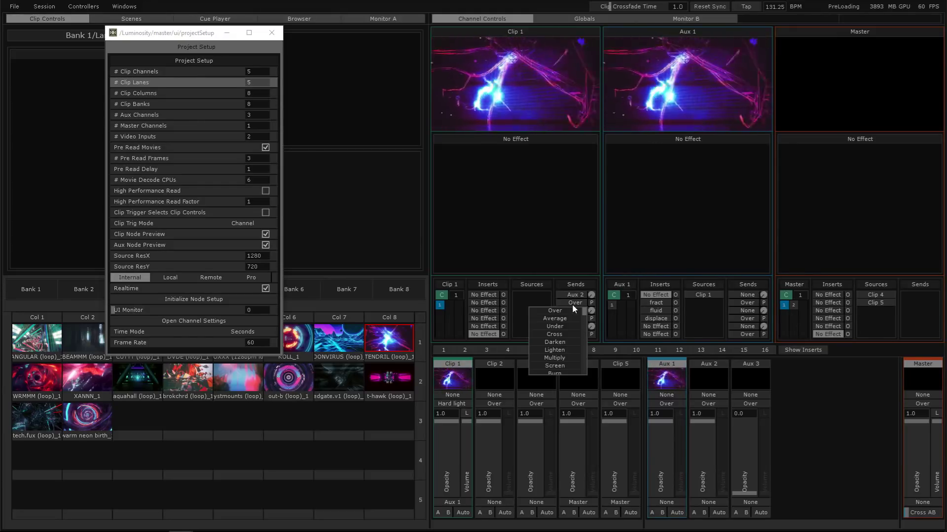
pyautogui.click(576, 250)
pyautogui.moveTo(591, 295); pyautogui.dragTo(594, 254)
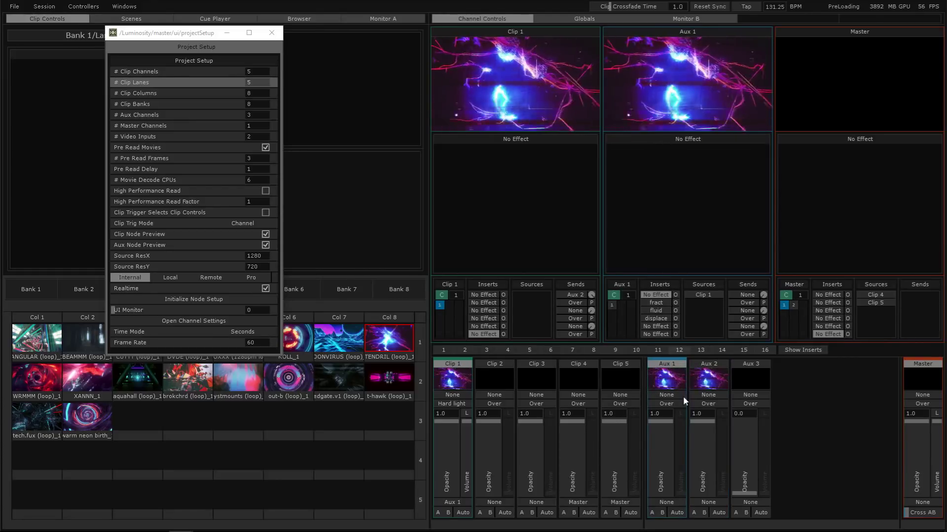
# - Select the Aux 2 channel and test the Clip 1 send by fading Clip 1's opacity down and back to 1.0
pyautogui.click(703, 382)
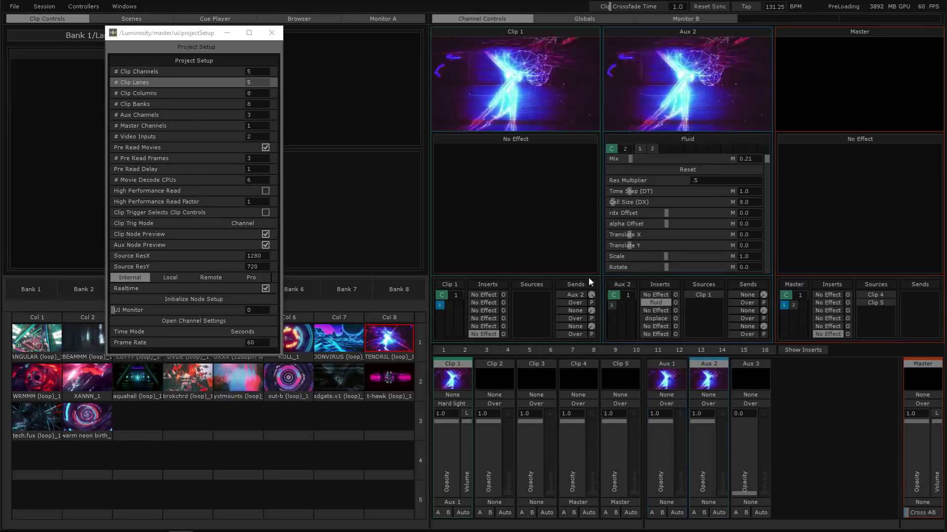
pyautogui.click(594, 295)
pyautogui.moveTo(444, 420); pyautogui.dragTo(451, 527)
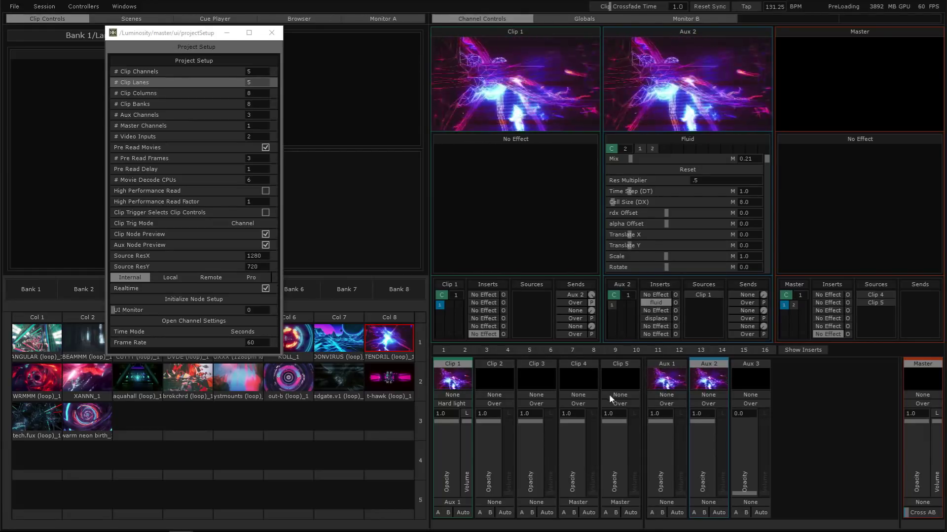
# - Enable the fluid insert on the Aux 2 channel and set its Mix to 1.0
pyautogui.click(662, 384)
pyautogui.click(708, 381)
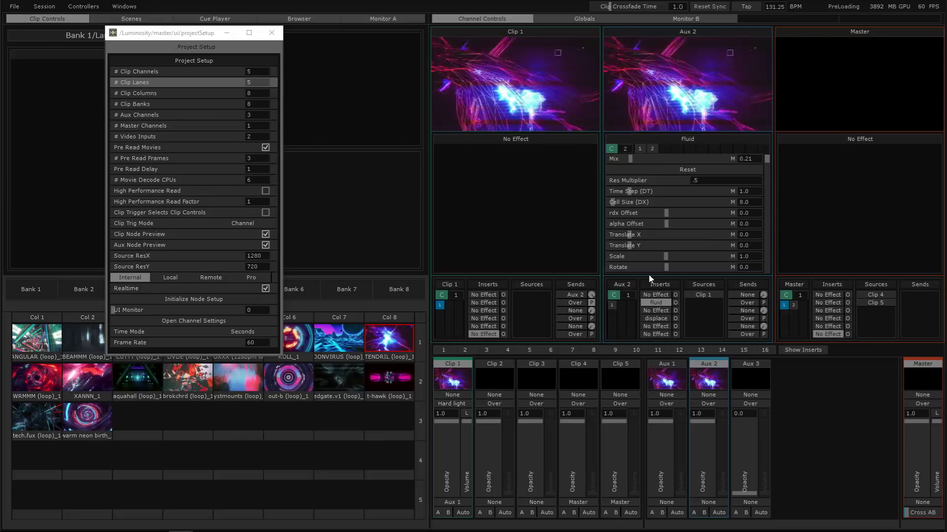
pyautogui.click(675, 303)
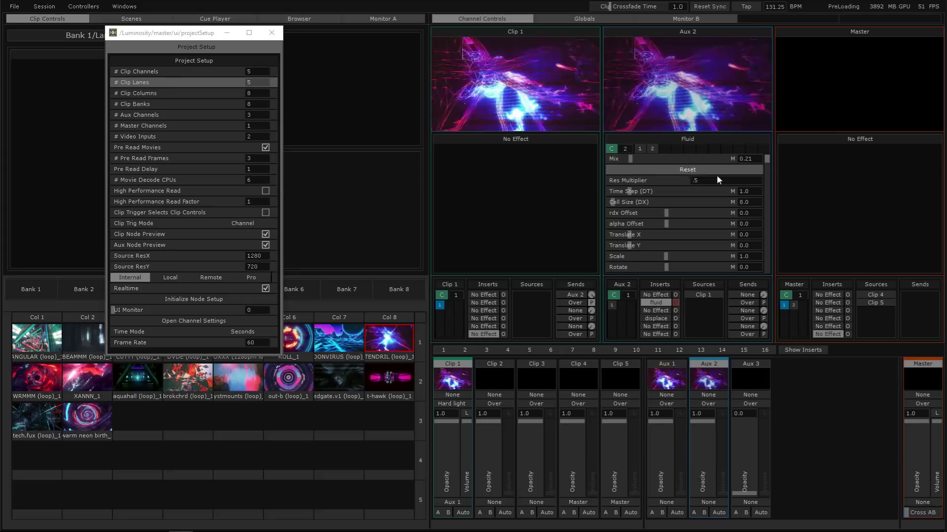
pyautogui.moveTo(645, 157); pyautogui.dragTo(775, 167)
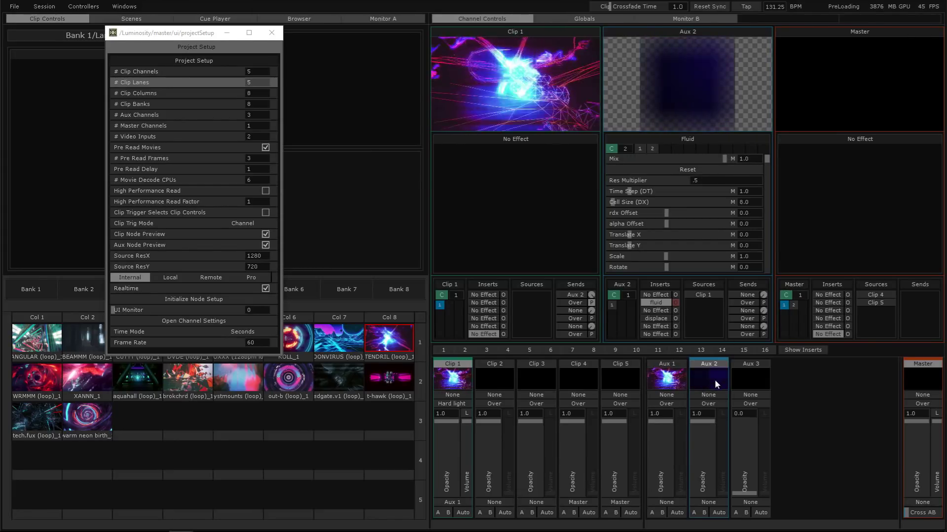
pyautogui.click(675, 303)
pyautogui.click(675, 303)
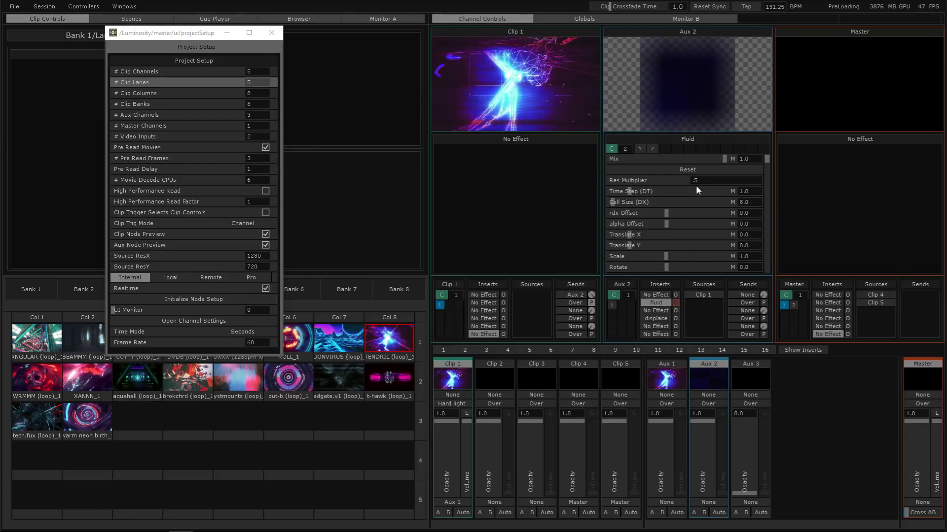
# - Enable Aux 2's displace insert in place of fluid and collapse the Refl Gain modulation settings in its controls
pyautogui.click(675, 319)
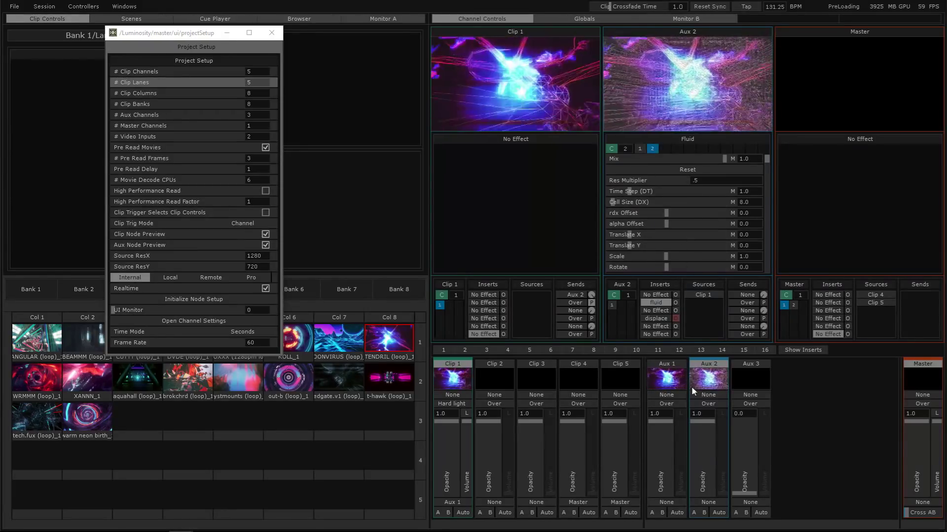
pyautogui.click(663, 320)
pyautogui.scroll(-3, 665, 227)
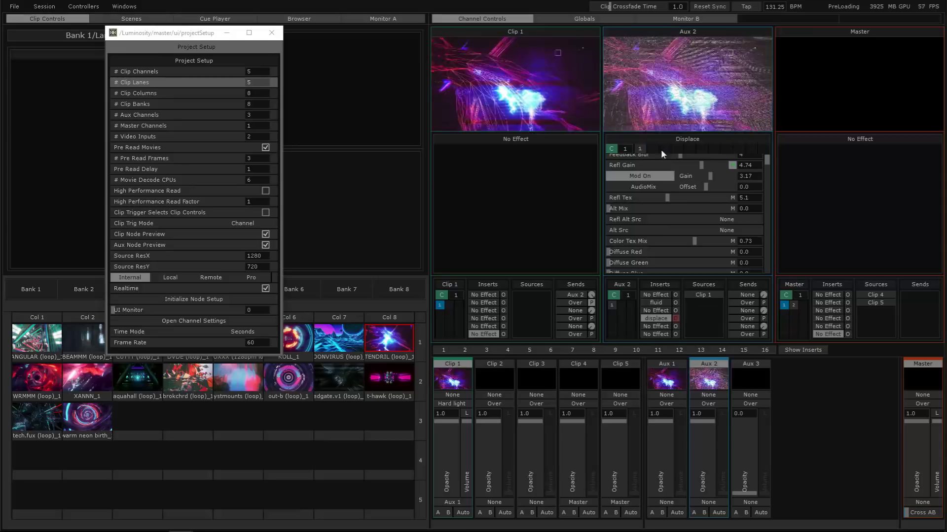
pyautogui.click(732, 165)
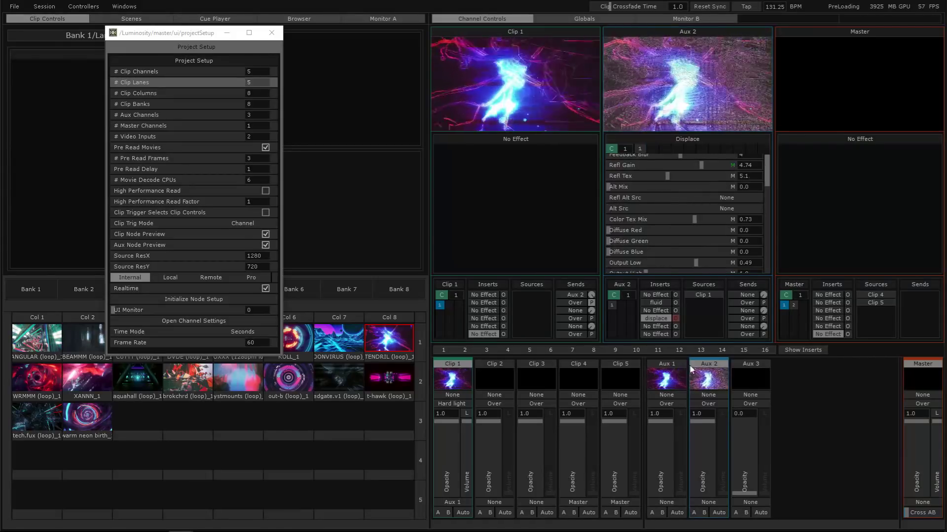
# - Set the outputs of the Aux 2 and Aux 1 channels to Master
pyautogui.click(709, 502)
pyautogui.click(709, 474)
pyautogui.click(679, 500)
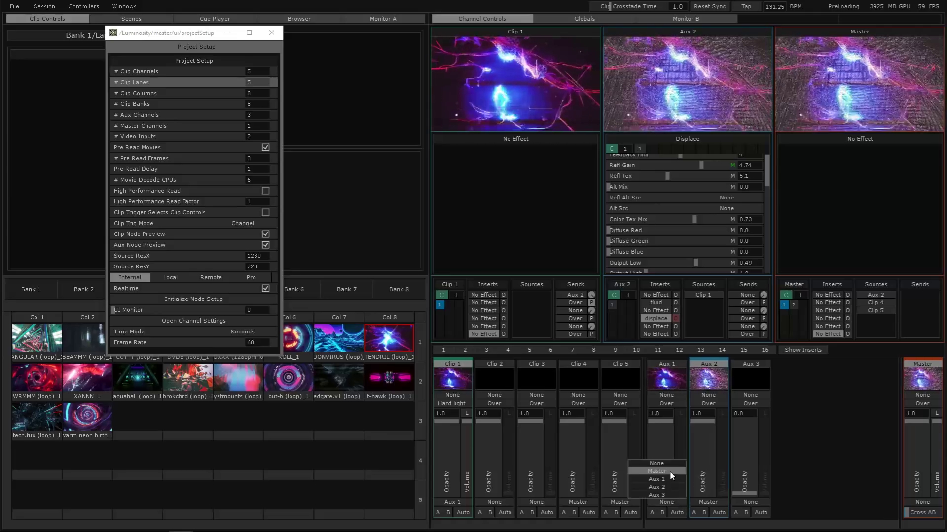
pyautogui.click(670, 471)
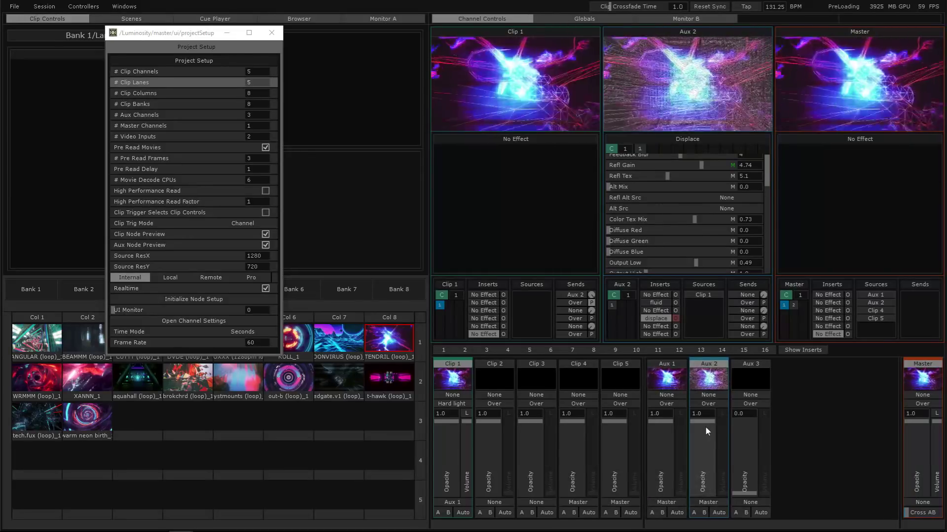
# - Vary the Aux 1 channel's opacity, return it to 1.0 and show the Master output in Monitor B
pyautogui.moveTo(662, 430); pyautogui.dragTo(676, 363)
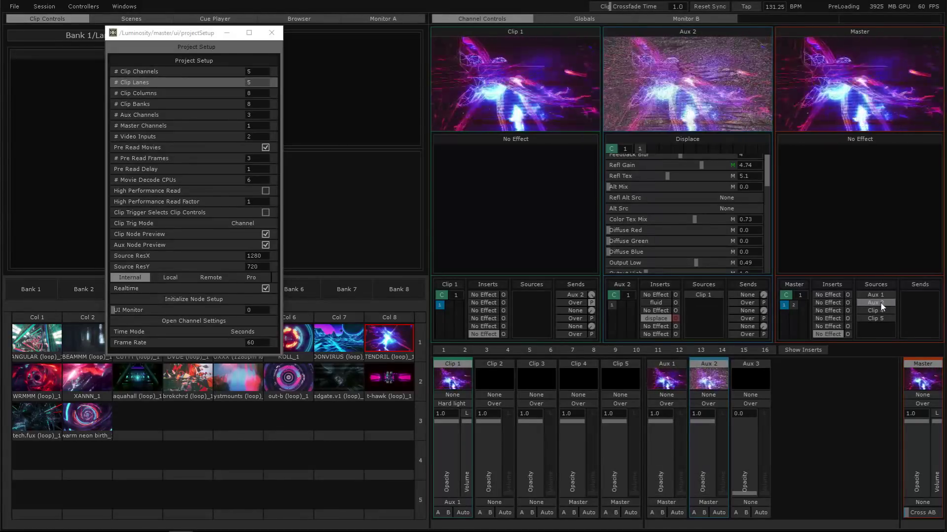
pyautogui.moveTo(663, 422); pyautogui.dragTo(662, 430)
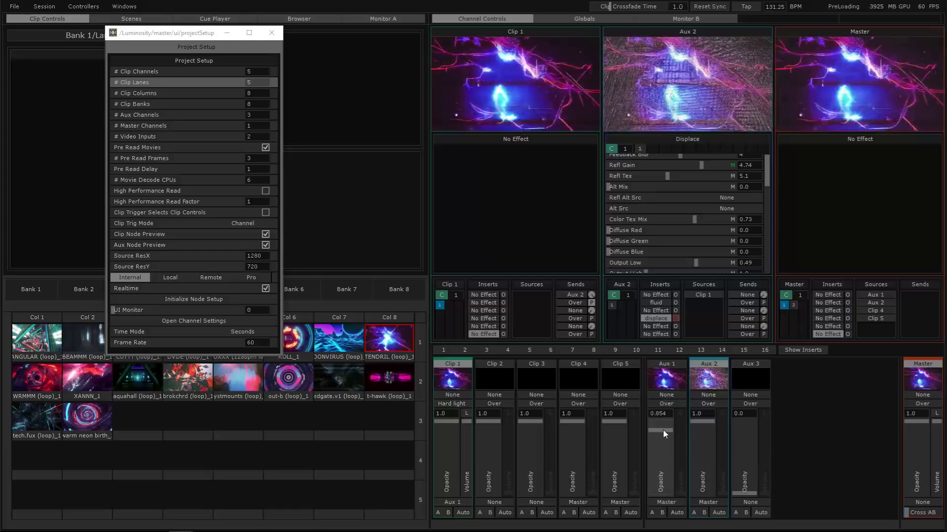
pyautogui.click(675, 18)
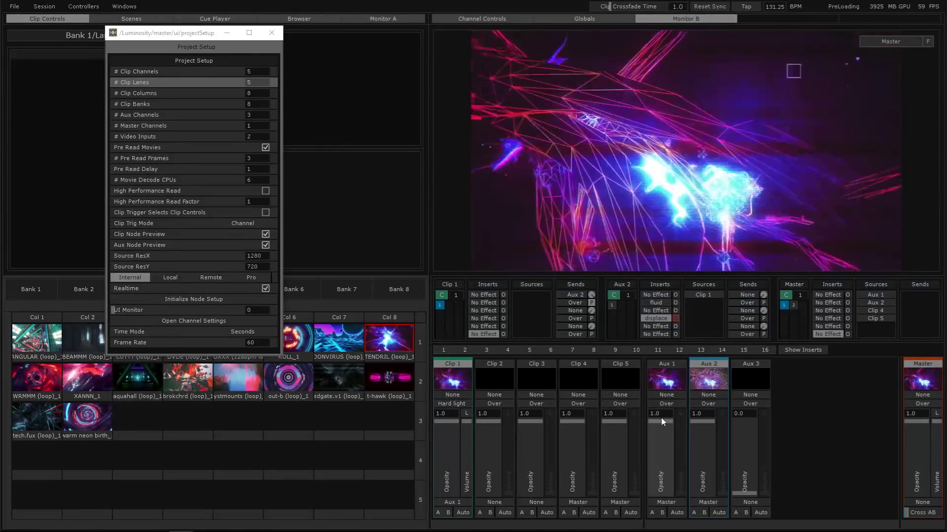
# - Fade Aux 1's opacity to 0.0 and back to 1.0, and try assigning Aux 1 to crossfade side A and Aux 2 to side B
pyautogui.moveTo(661, 419); pyautogui.dragTo(656, 530)
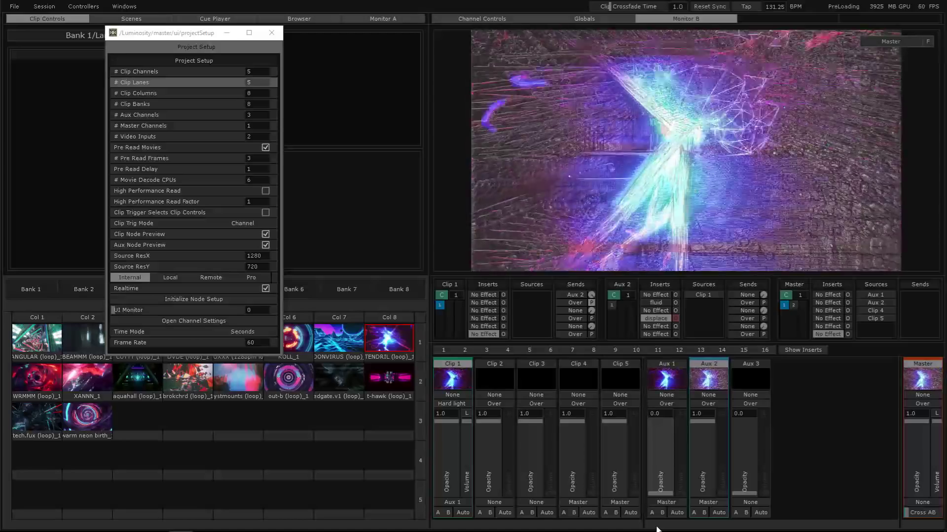
pyautogui.moveTo(652, 407); pyautogui.dragTo(650, 380)
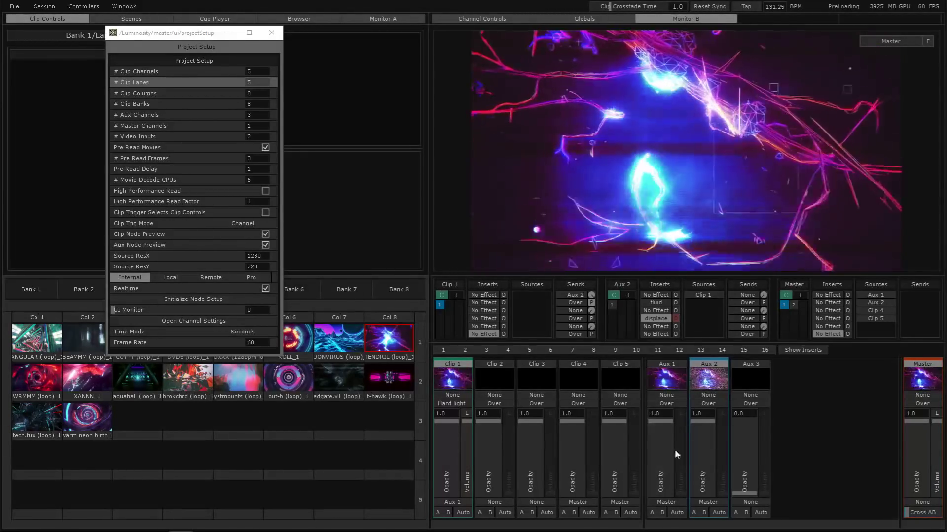
pyautogui.click(652, 512)
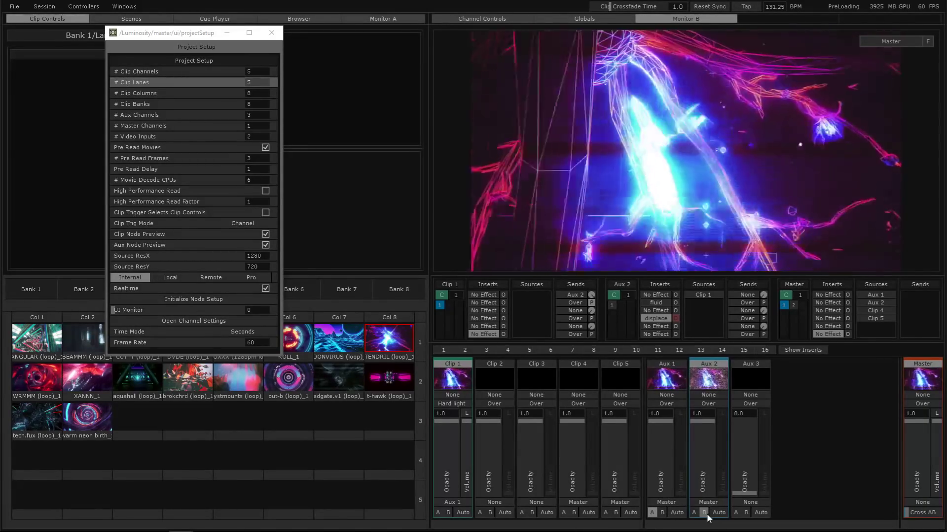
pyautogui.click(705, 512)
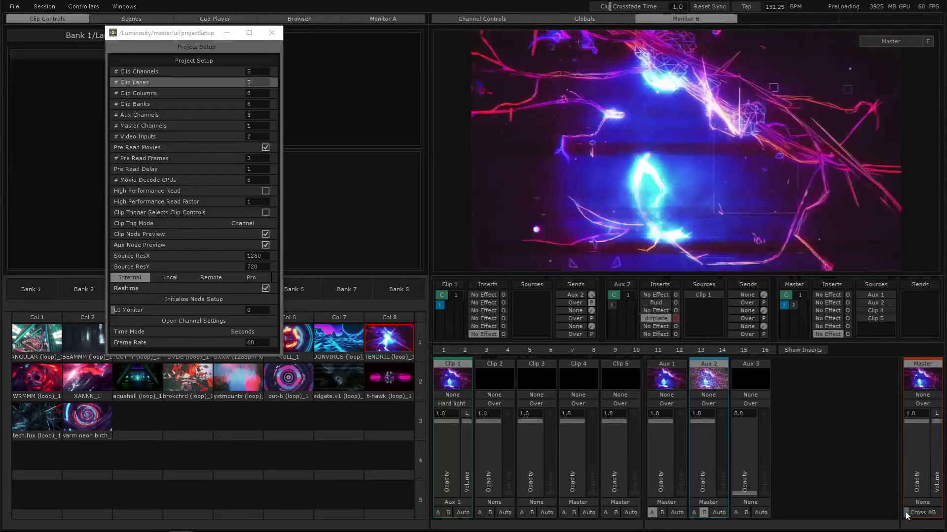
pyautogui.click(705, 513)
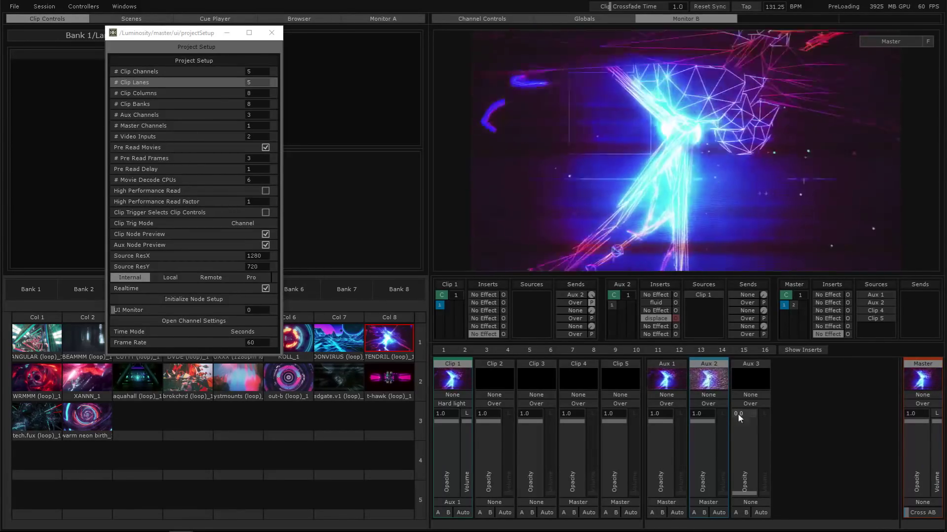
pyautogui.moveTo(737, 413); pyautogui.dragTo(738, 407)
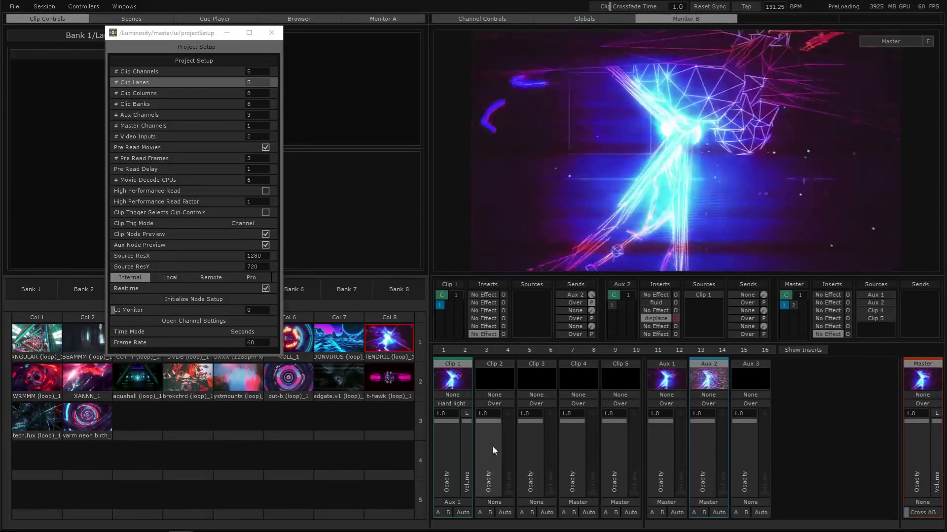
# - Enable automatic crossfade assignment on the Aux 1 and Aux 2 channels
pyautogui.click(678, 513)
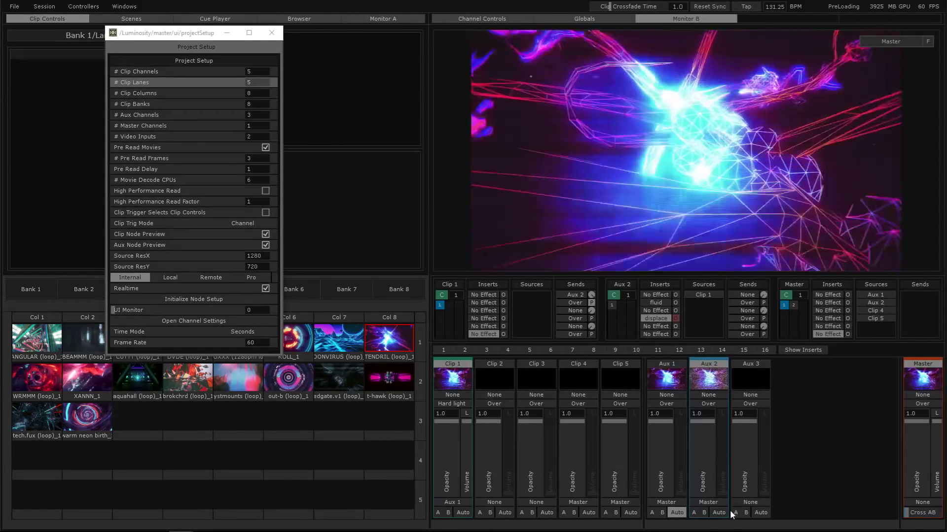
pyautogui.click(720, 513)
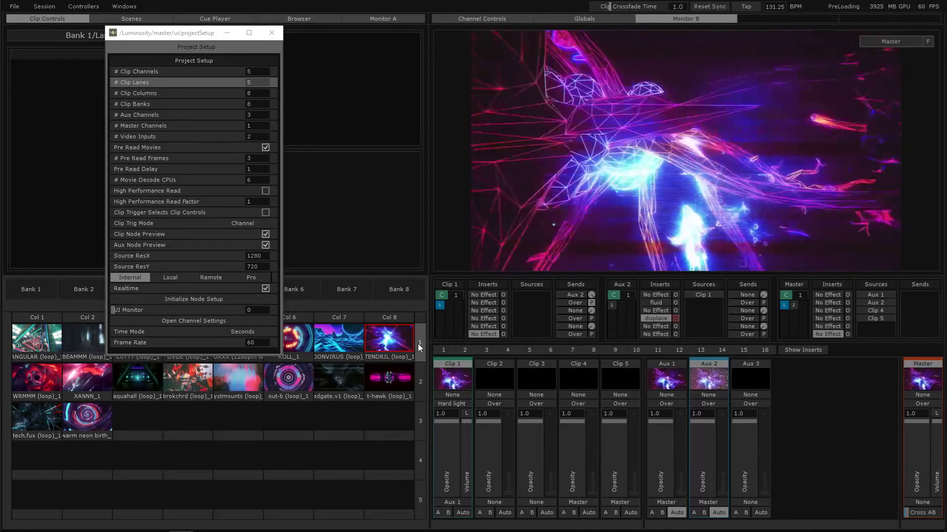
pyautogui.moveTo(309, 531)
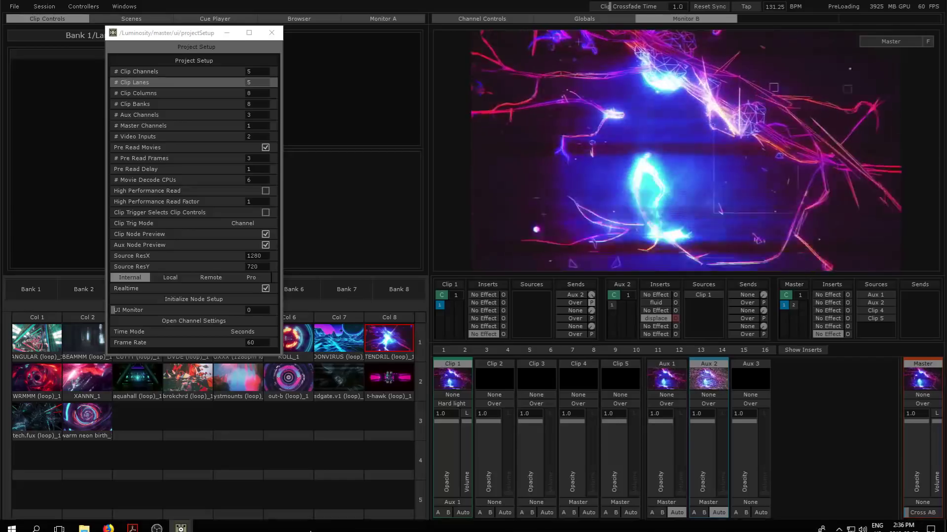
# - Select the Clip 2 channel and trigger the first-column clips in lanes 1, 2 and 3 of Bank 3
pyautogui.click(552, 376)
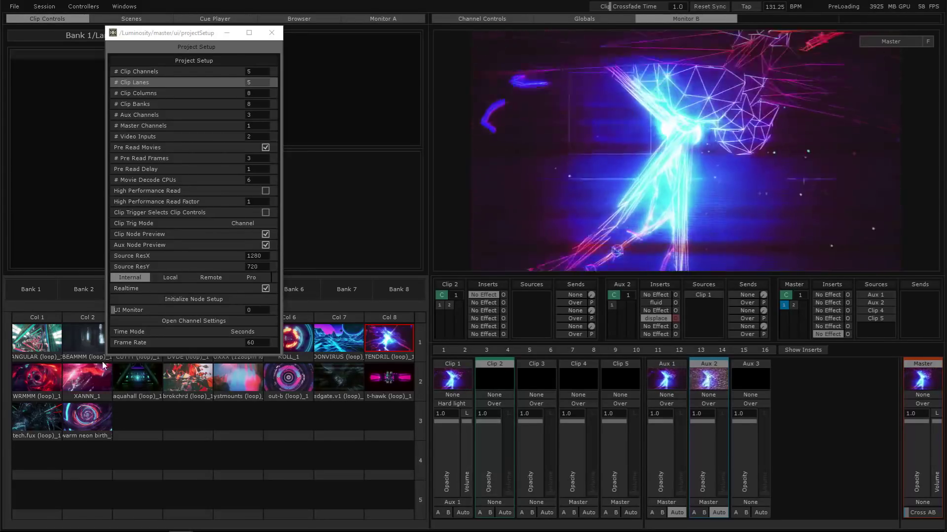
pyautogui.click(40, 394)
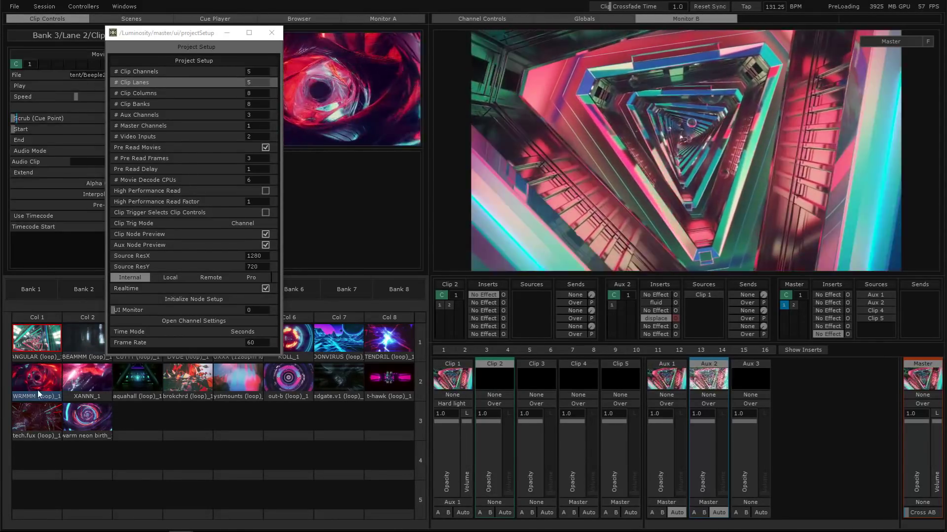
pyautogui.click(37, 390)
pyautogui.click(38, 409)
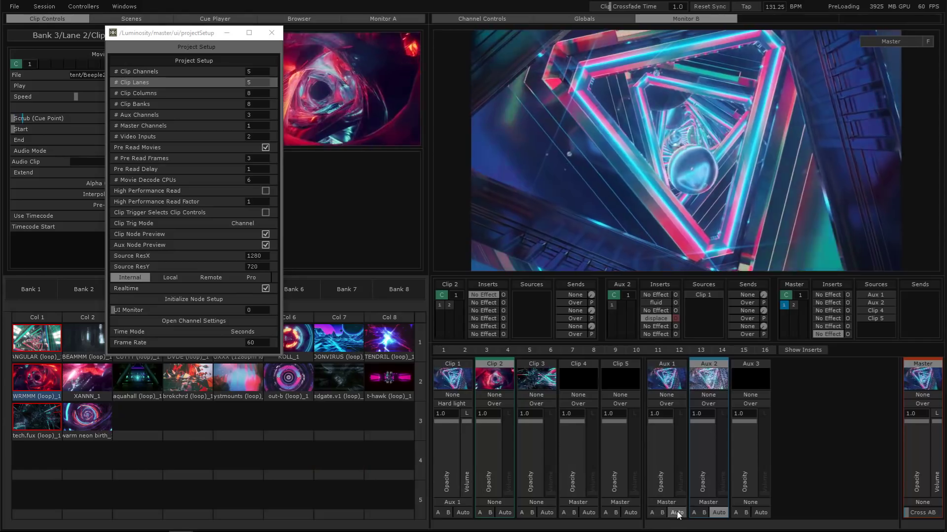
# - Set the Aux 2 channel's opacity to 0.0 and Aux 3's to 1.0, and clear all playing clips
pyautogui.moveTo(702, 431); pyautogui.dragTo(702, 494)
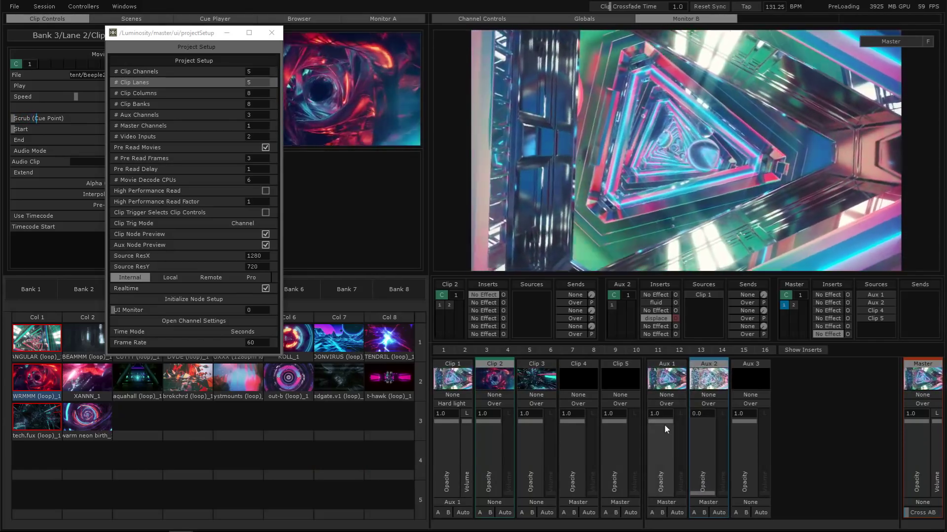
pyautogui.click(546, 512)
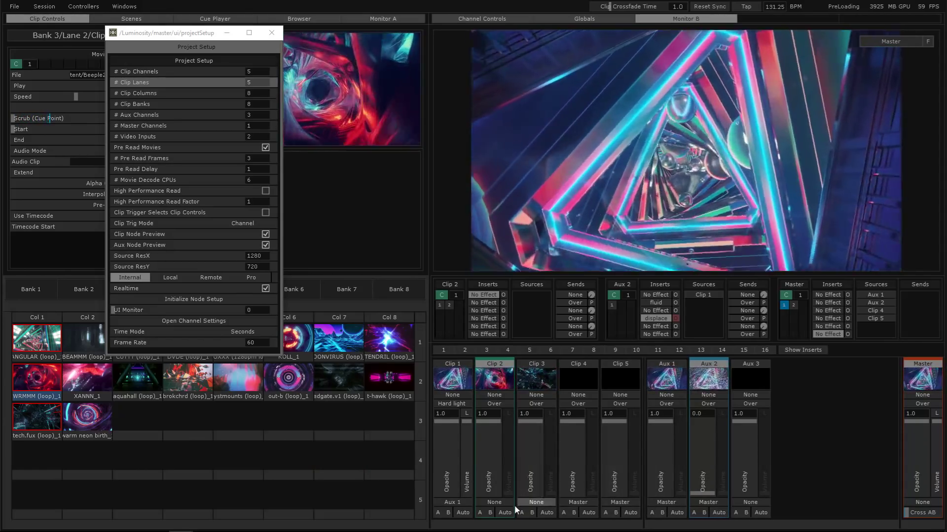
pyautogui.click(504, 513)
pyautogui.click(462, 512)
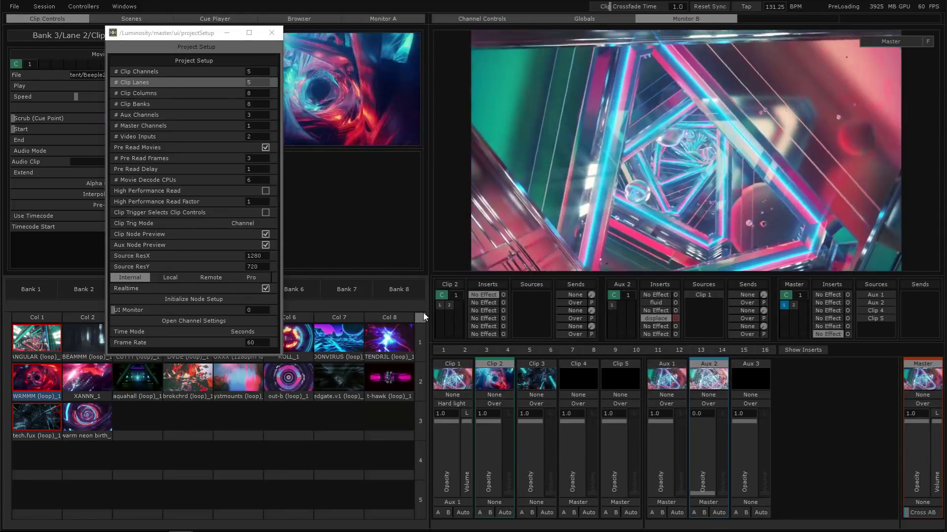
pyautogui.click(422, 315)
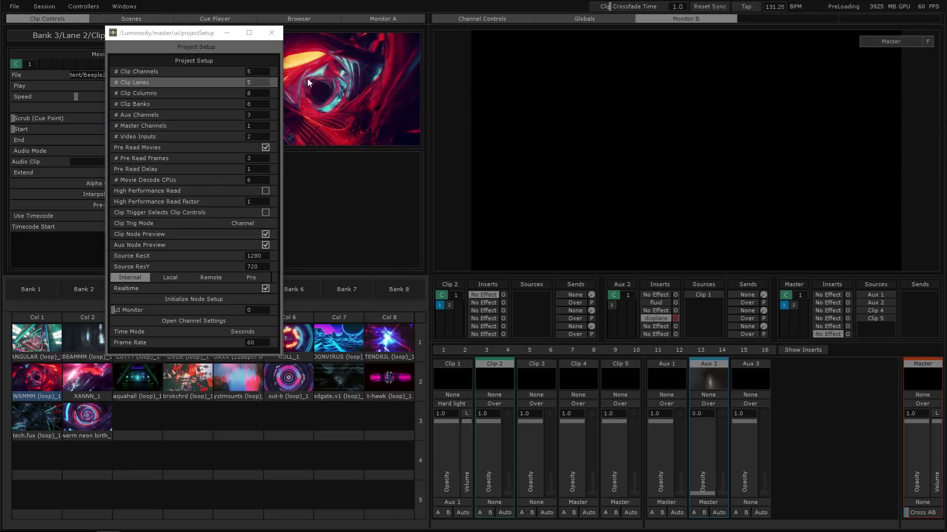
# - Select Aux 2's first empty insert slot in the channel controls and close the Project Setup window
pyautogui.click(524, 17)
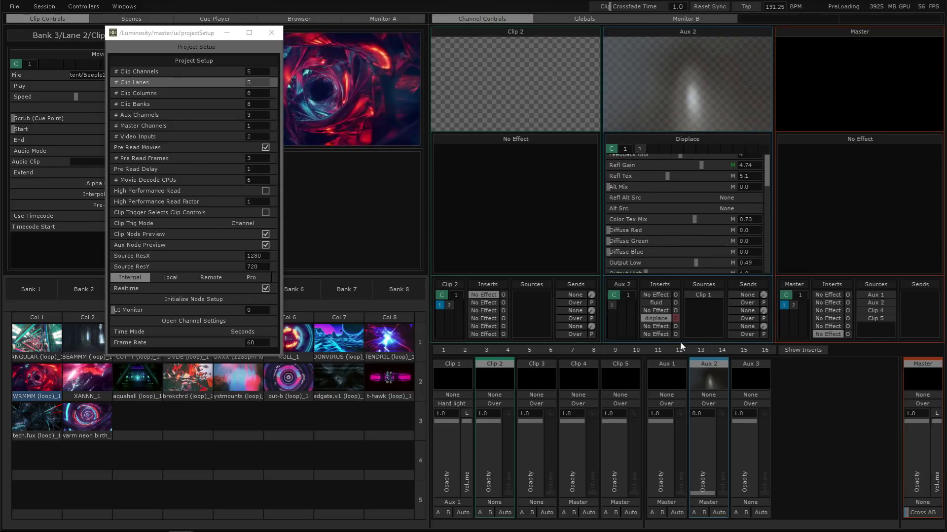
pyautogui.click(655, 295)
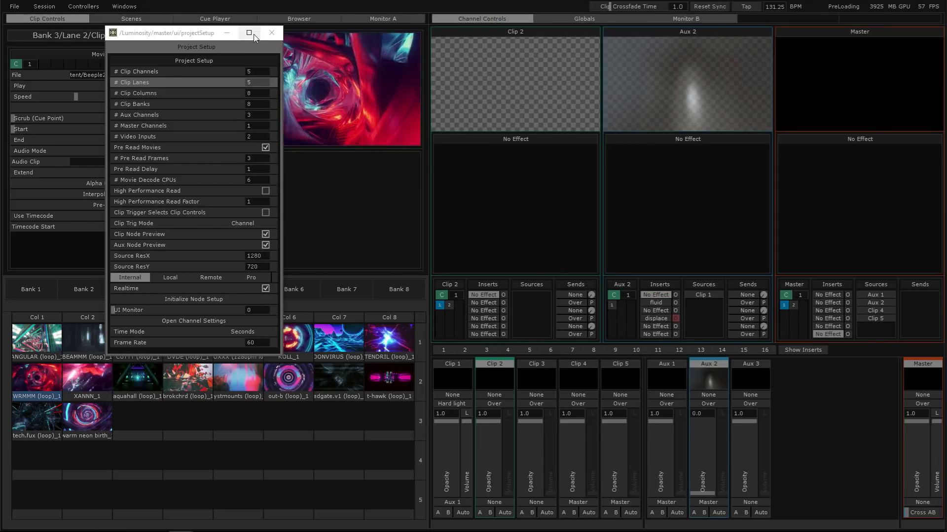
pyautogui.moveTo(255, 38); pyautogui.dragTo(363, 114)
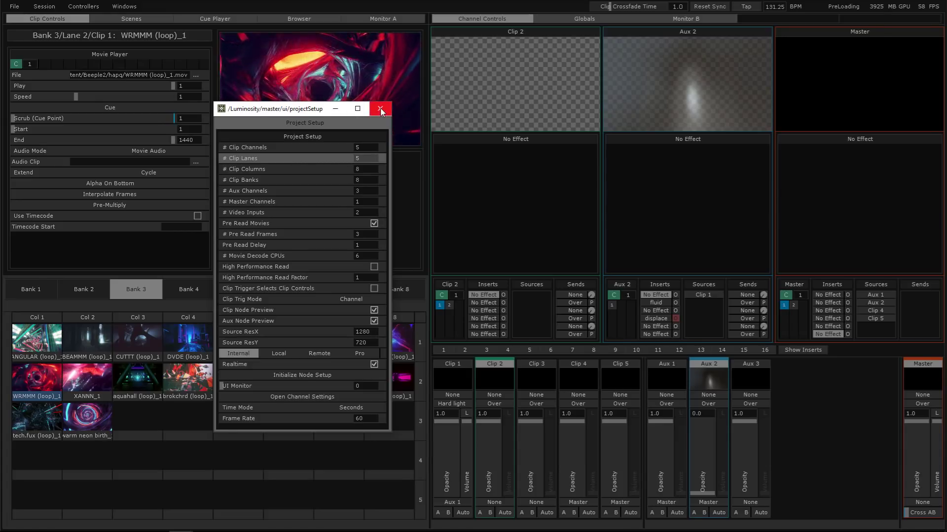
pyautogui.click(381, 109)
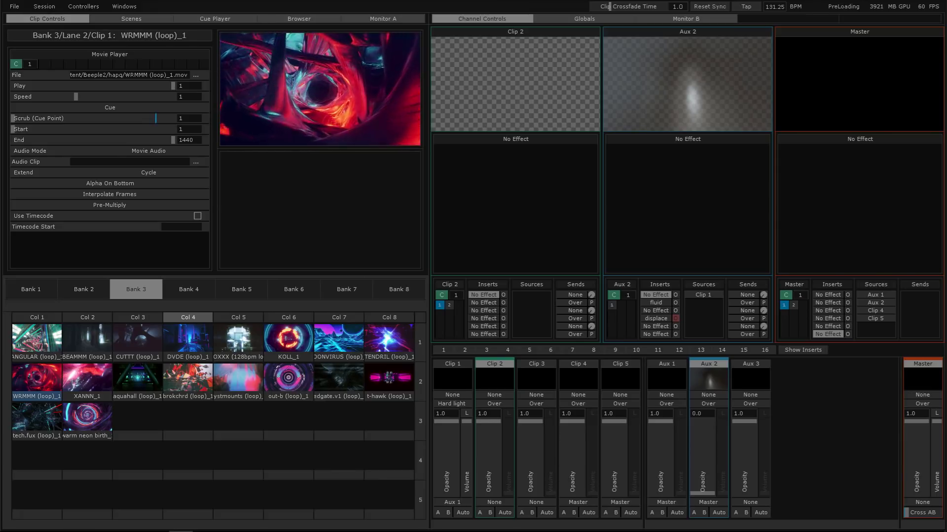
# - Add the spherical generator to the empty slot in Bank 3, lane 3, column 4 and trigger it
pyautogui.click(302, 19)
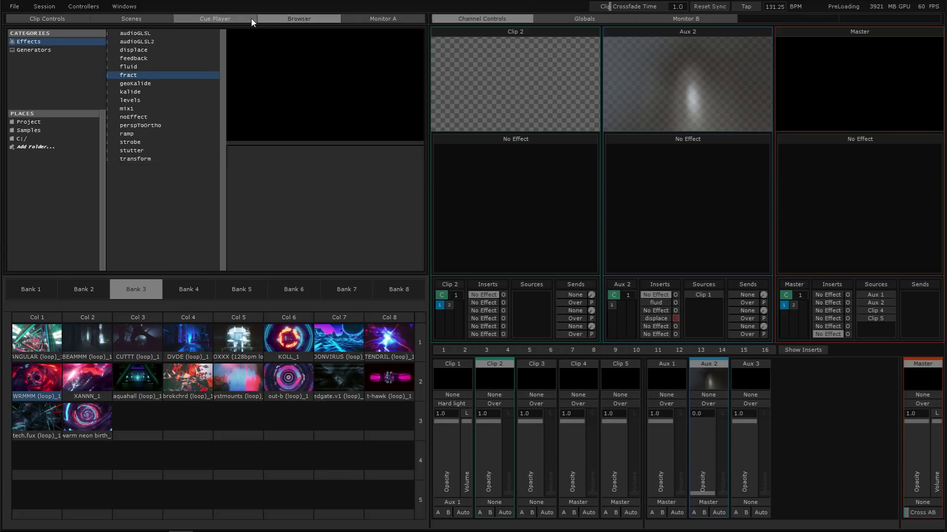
pyautogui.click(34, 50)
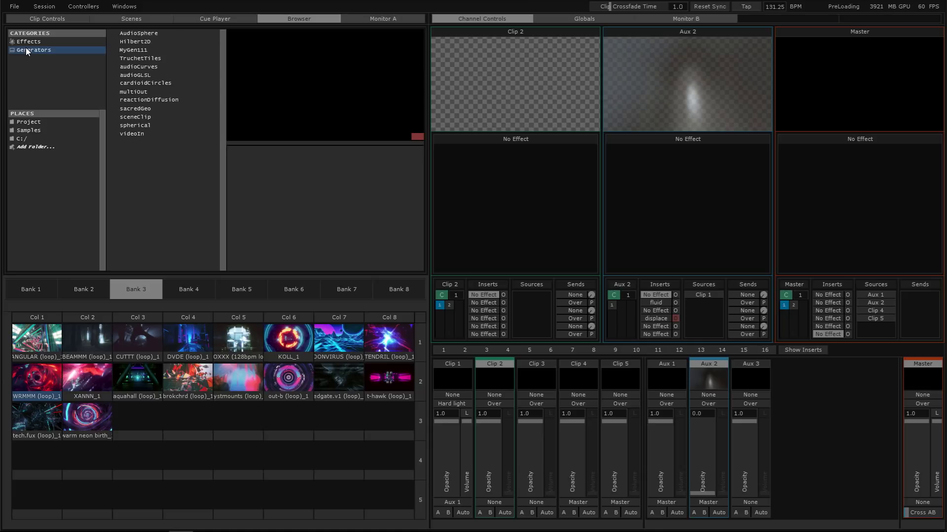
pyautogui.moveTo(132, 126); pyautogui.dragTo(185, 422)
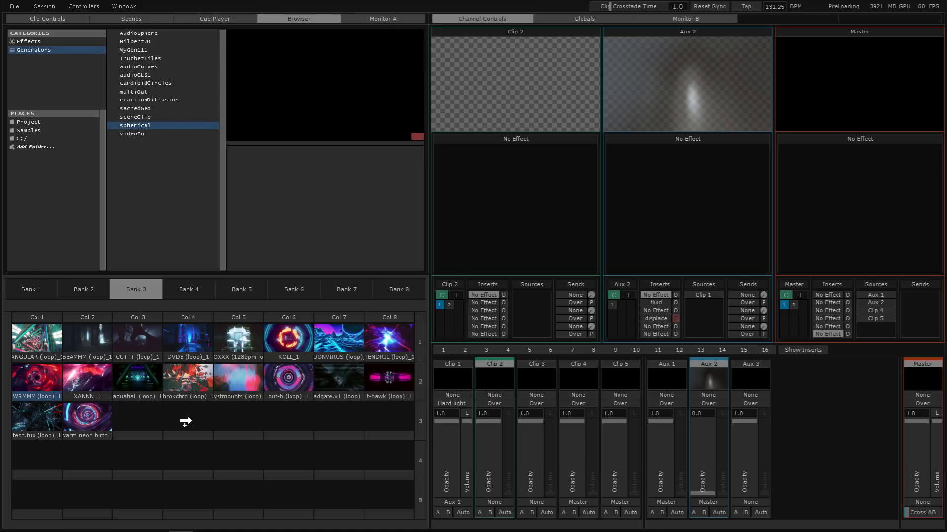
pyautogui.click(191, 421)
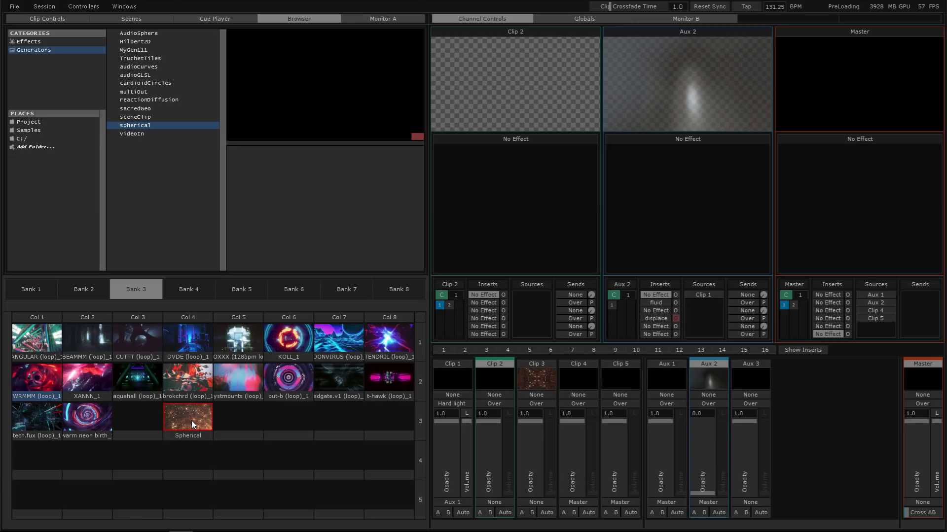
# - Route the Clip 3 channel's output to Master and show the Master output in Monitor B
pyautogui.click(537, 381)
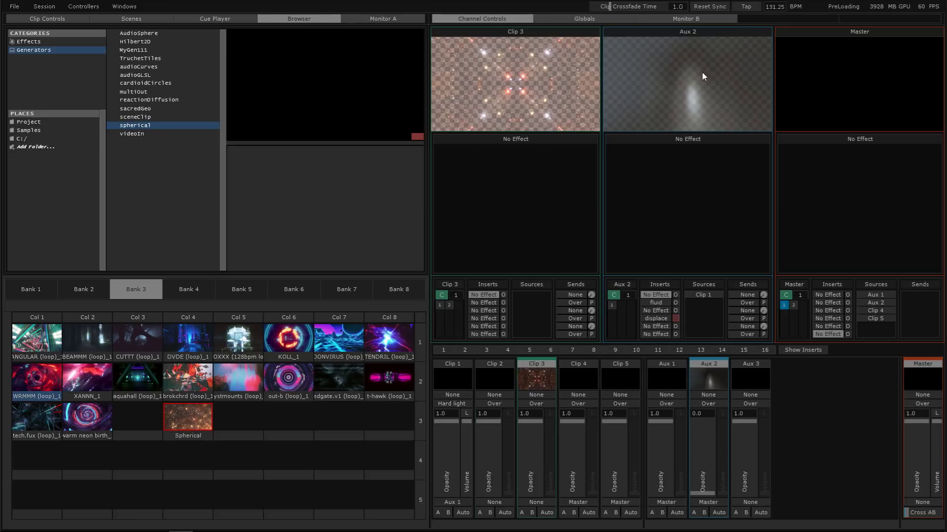
pyautogui.click(535, 502)
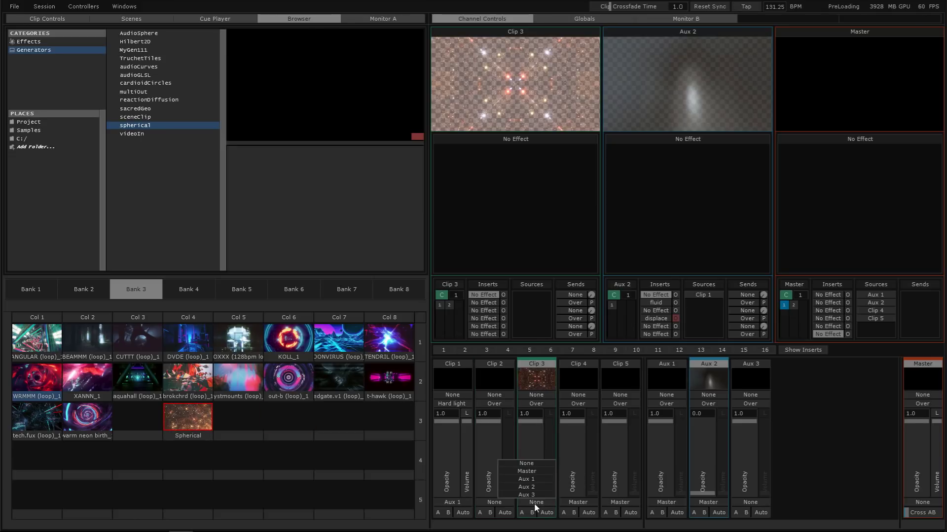
pyautogui.click(527, 471)
pyautogui.click(686, 19)
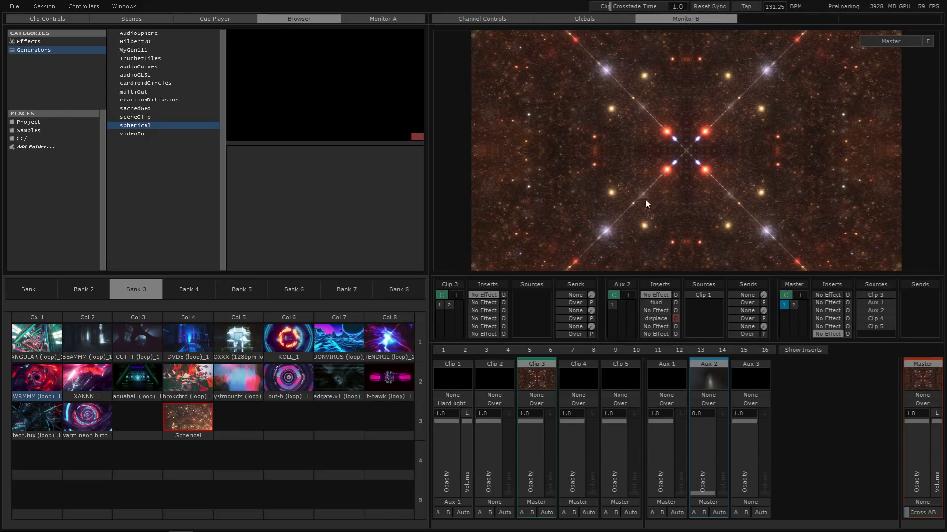
# - Adjust the Spherical clip's controls to TranslateX 0.164, TranslateY 1.384 and TranslateZ -0.015
pyautogui.click(46, 18)
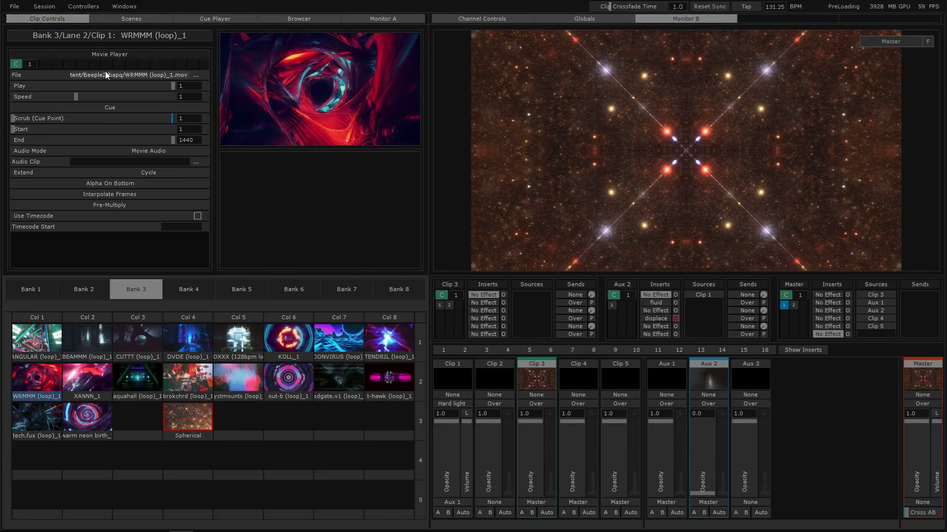
pyautogui.click(190, 425)
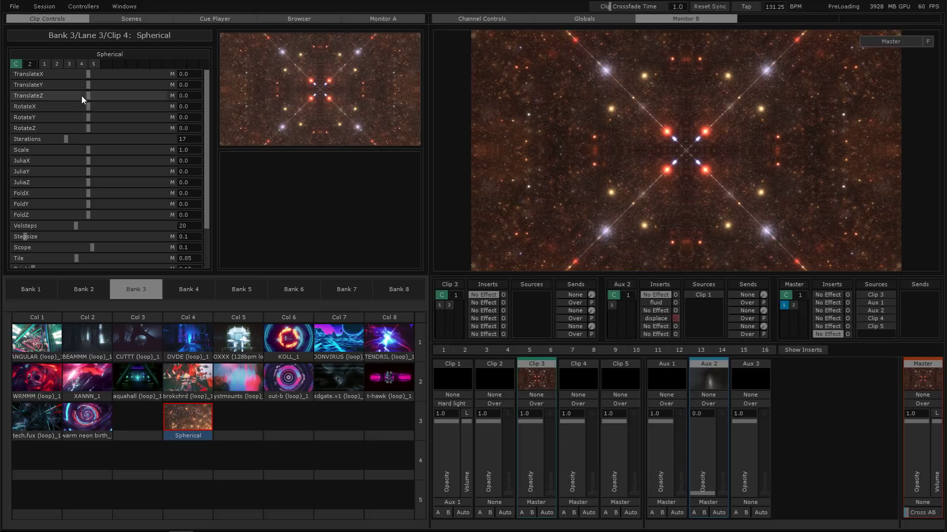
pyautogui.moveTo(89, 85)
pyautogui.mouseDown()
pyautogui.moveTo(116, 93)
pyautogui.moveTo(92, 75)
pyautogui.mouseUp()
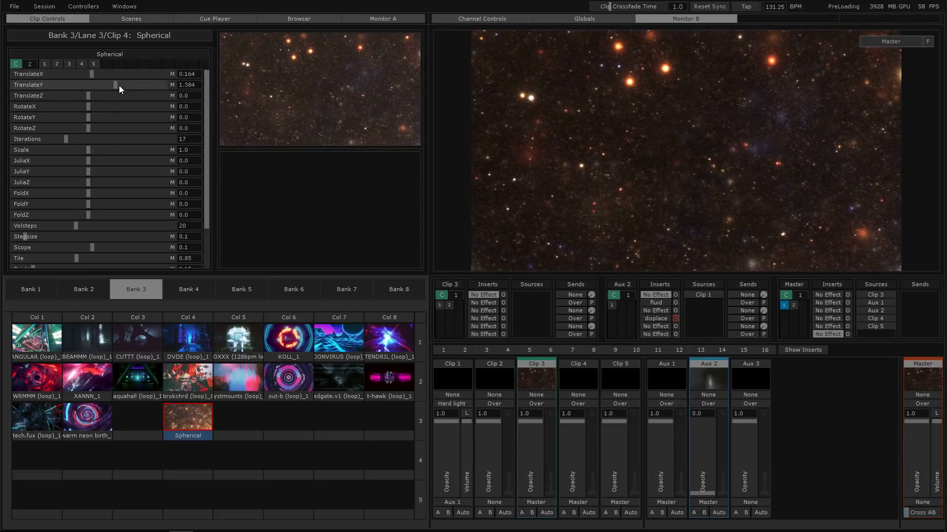
pyautogui.click(88, 96)
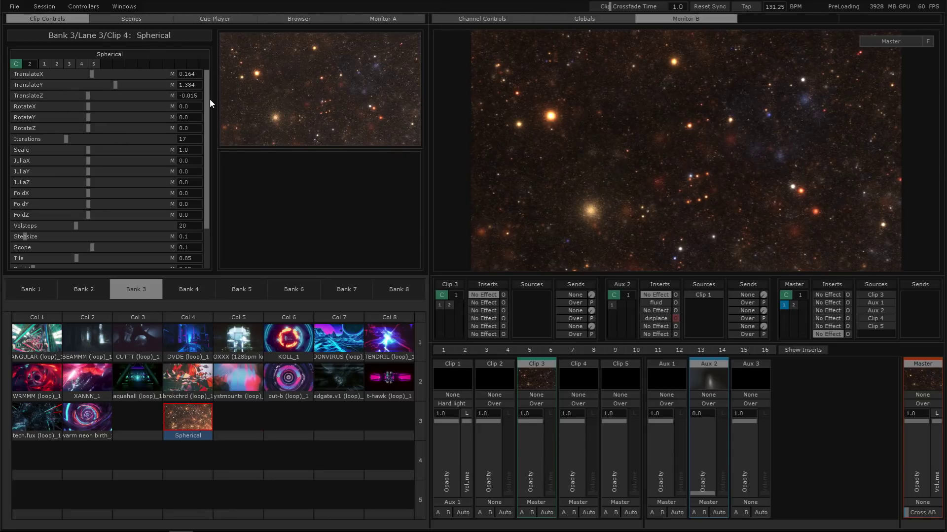
pyautogui.moveTo(209, 91); pyautogui.dragTo(210, 68)
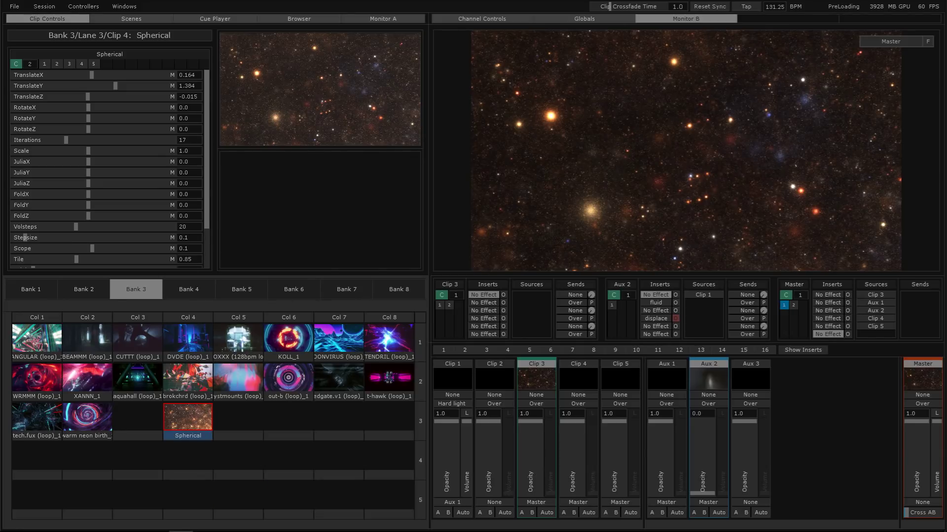
# - Stop the Spherical clip by triggering the empty lane 3 slot in column 5, and show the channel controls and Monitor A
pyautogui.click(239, 416)
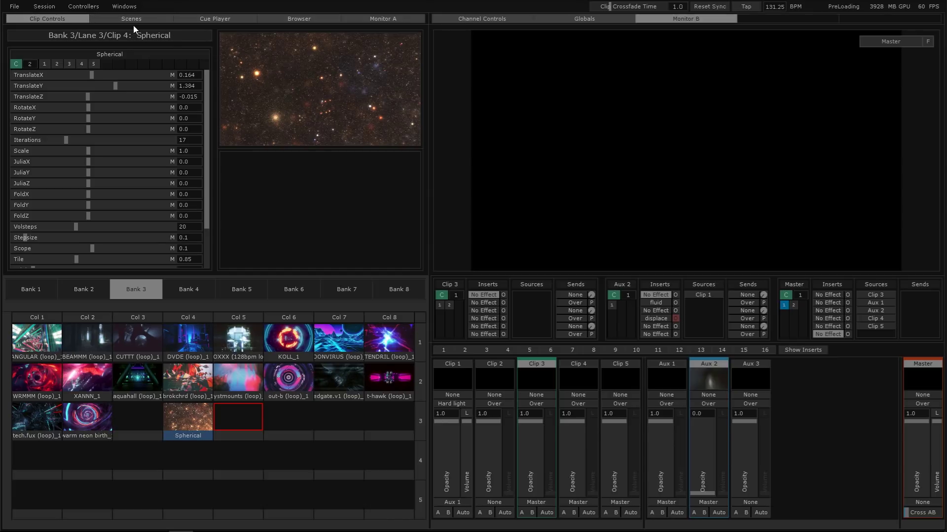
pyautogui.click(481, 19)
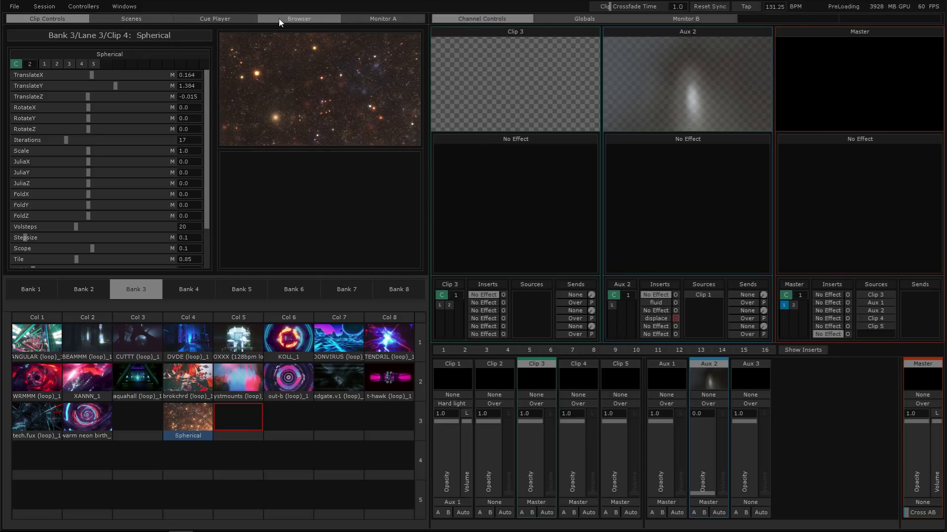
pyautogui.click(358, 22)
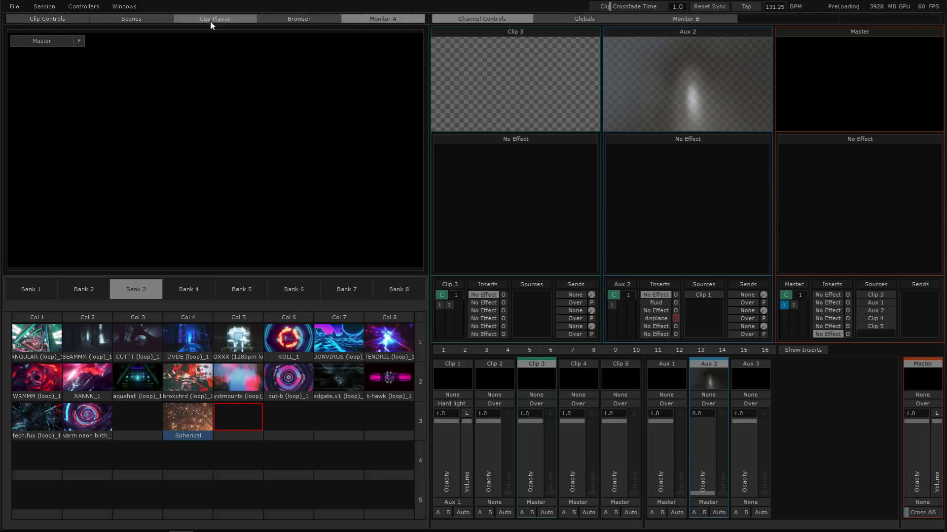
# - Open the Browser in its own window, list the Effects category and move the window clear of the channel insert slots
pyautogui.click(120, 7)
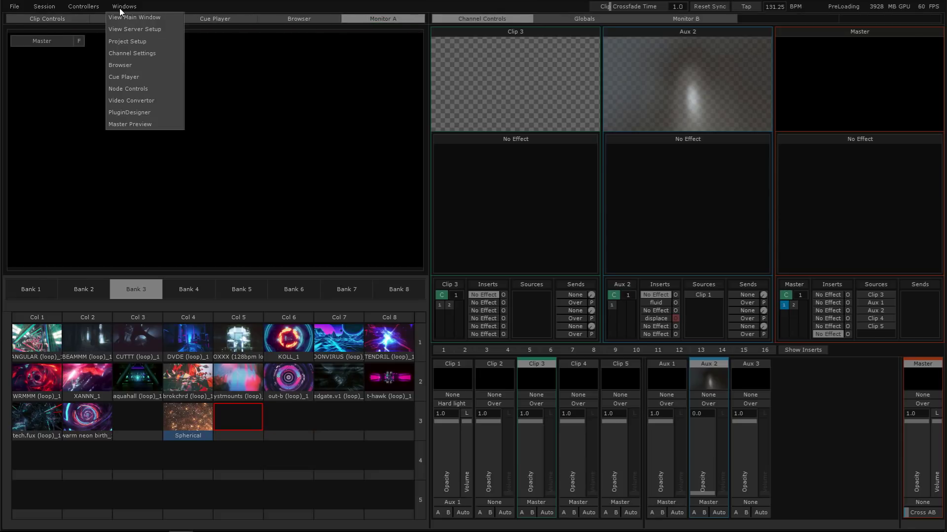
pyautogui.click(127, 66)
pyautogui.moveTo(190, 22); pyautogui.dragTo(254, 264)
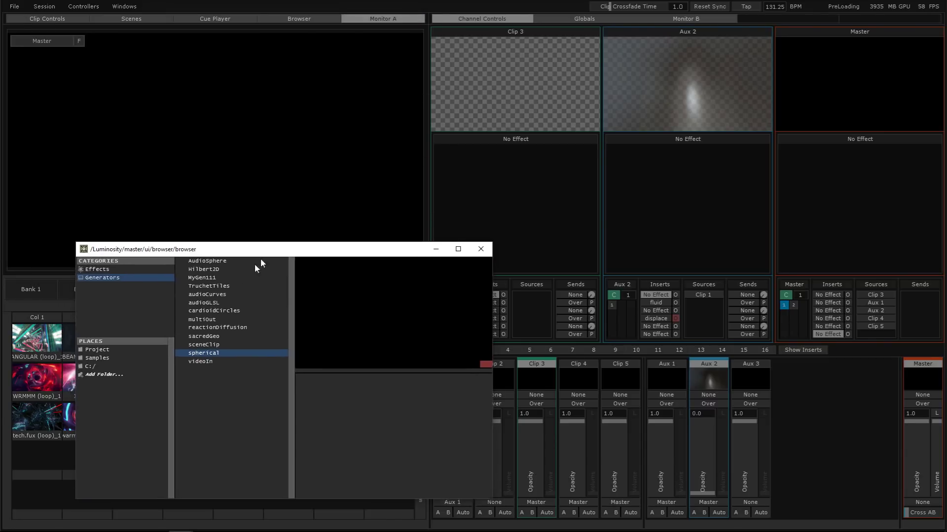
pyautogui.click(101, 271)
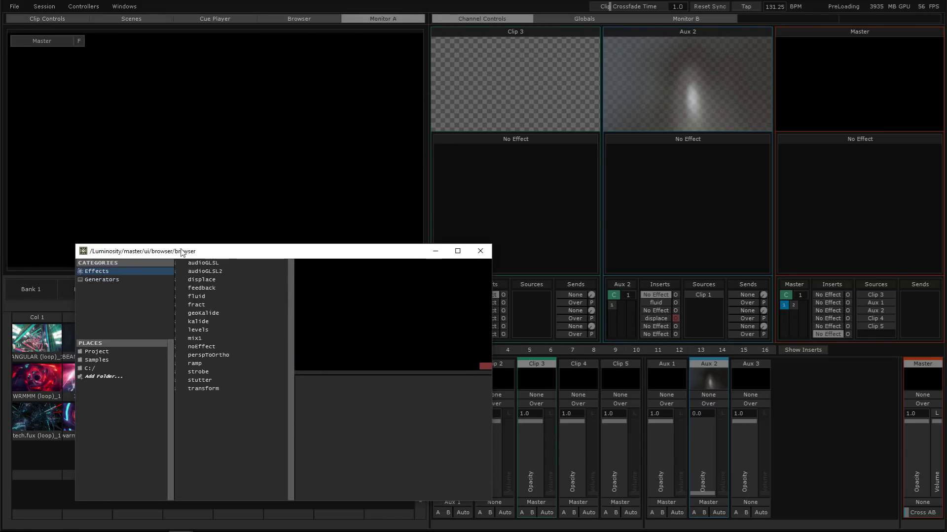
pyautogui.moveTo(366, 252); pyautogui.dragTo(364, 323)
# - Show the Aux 1 channel's controls and load the levels effect from the Browser window into its first insert slot
pyautogui.click(675, 381)
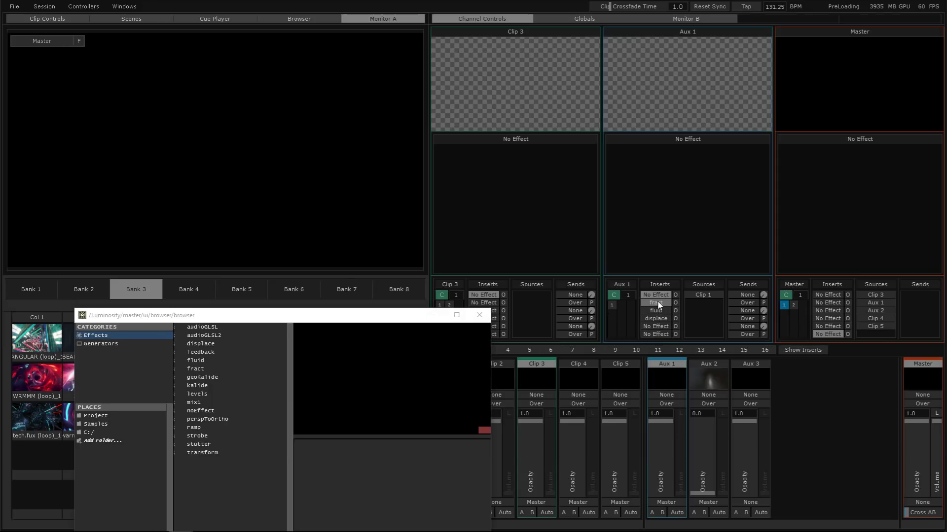
pyautogui.moveTo(291, 318); pyautogui.dragTo(294, 186)
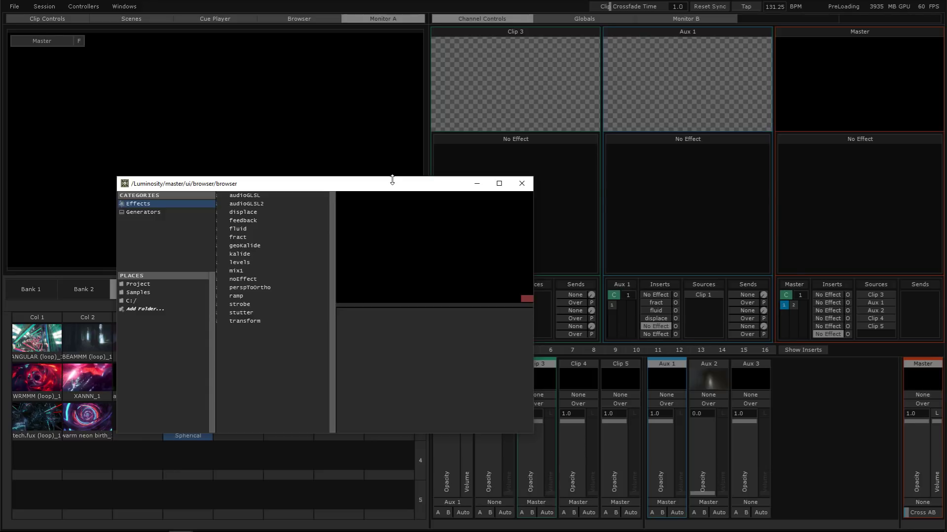
pyautogui.moveTo(408, 190); pyautogui.dragTo(321, 174)
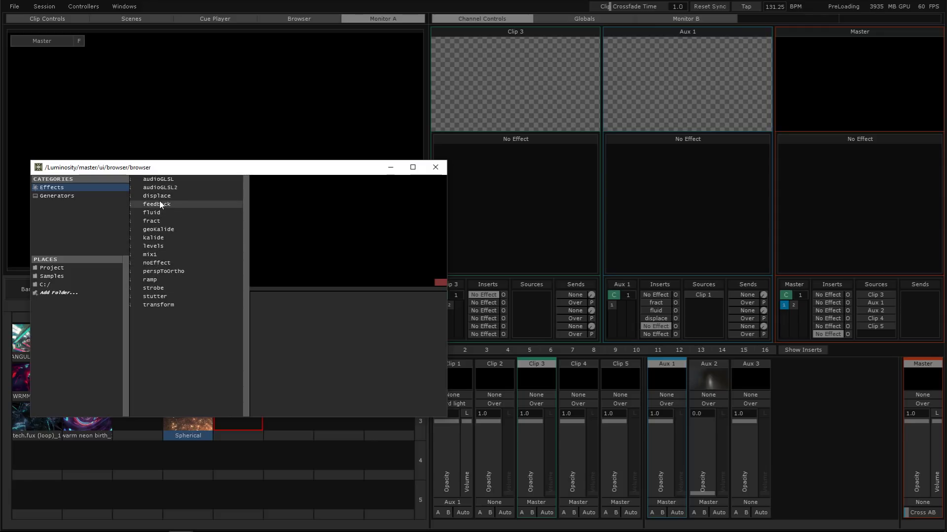
pyautogui.click(153, 246)
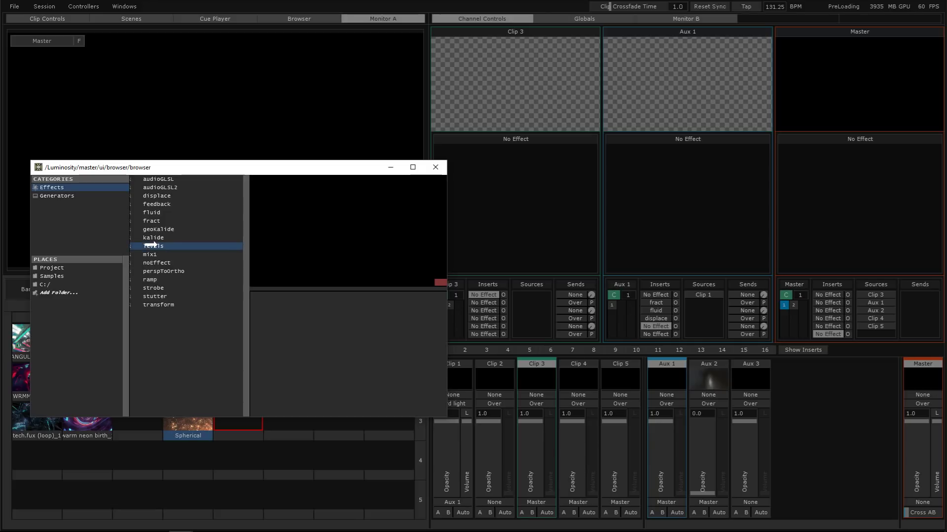
pyautogui.moveTo(832, 351); pyautogui.dragTo(655, 296)
pyautogui.moveTo(655, 296); pyautogui.dragTo(665, 296)
pyautogui.moveTo(670, 295); pyautogui.dragTo(670, 295)
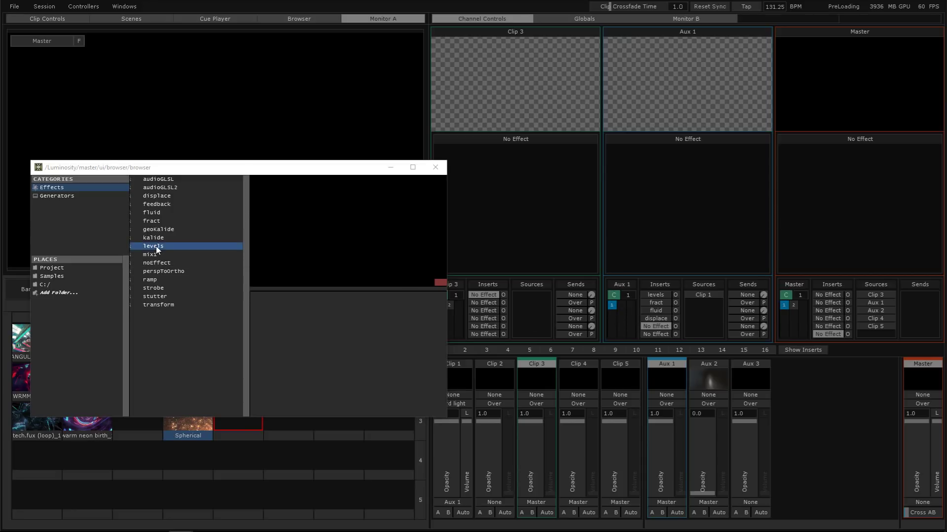
# - Load the levels effect into Aux 1's fifth insert slot, then exit the performance view to the TouchDesigner network editor
pyautogui.moveTo(156, 247); pyautogui.dragTo(341, 278)
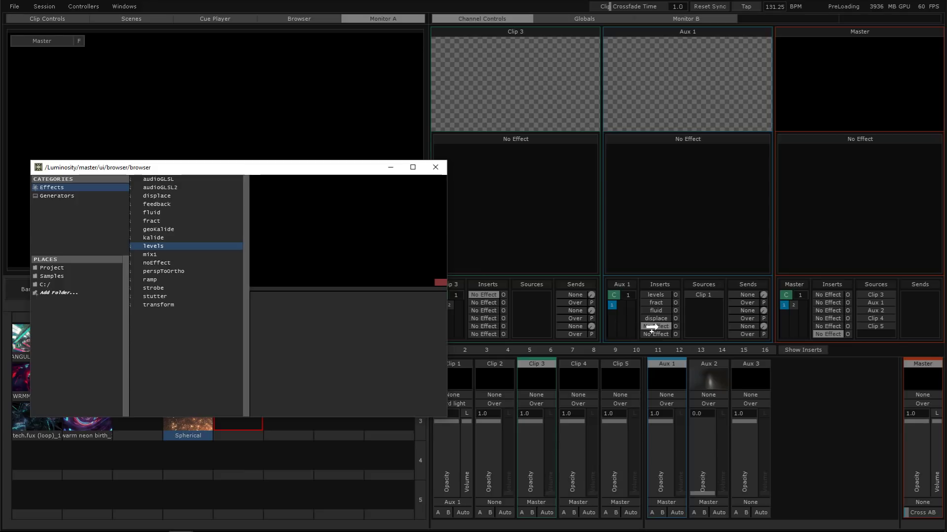
pyautogui.moveTo(652, 327); pyautogui.dragTo(656, 326)
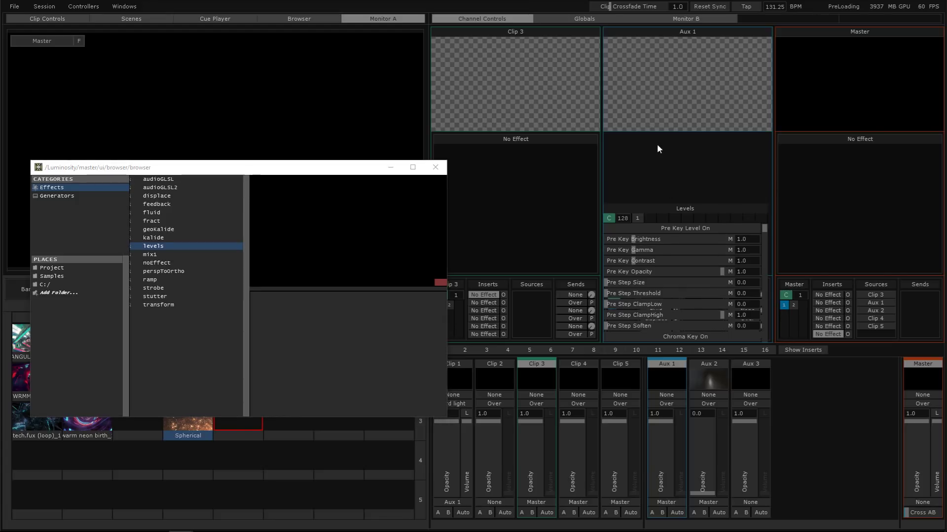
pyautogui.press('Escape')
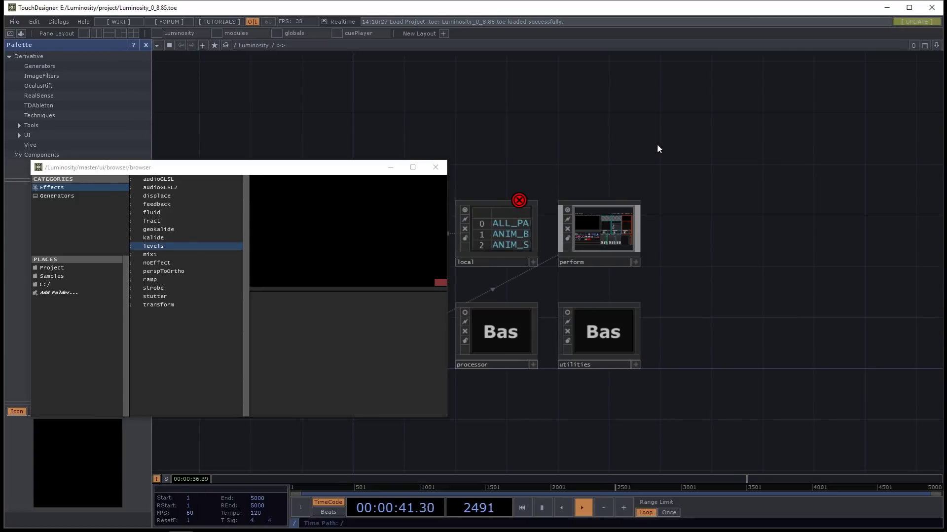
# - In the performance interface, delete the levels effect from Aux 1's fifth insert, select its first insert and close the floating effects browser
pyautogui.press('F1')
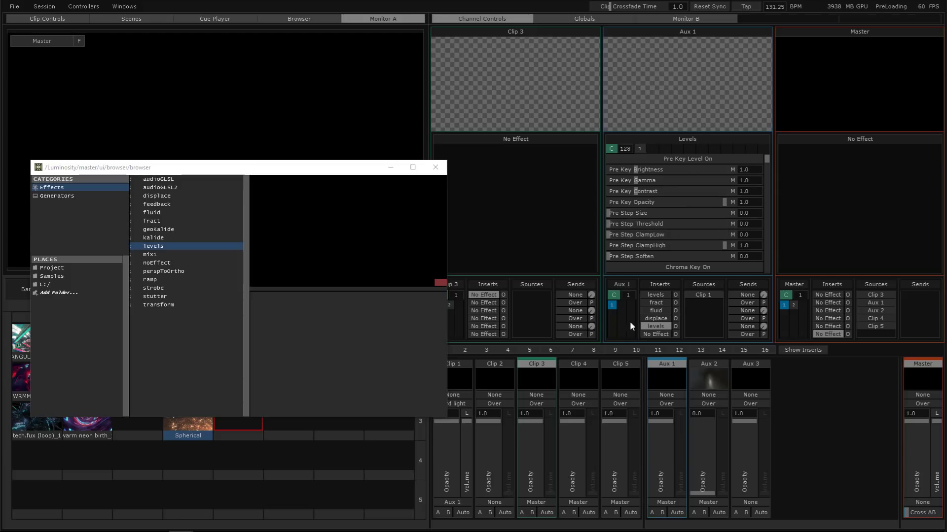
pyautogui.rightClick(660, 326)
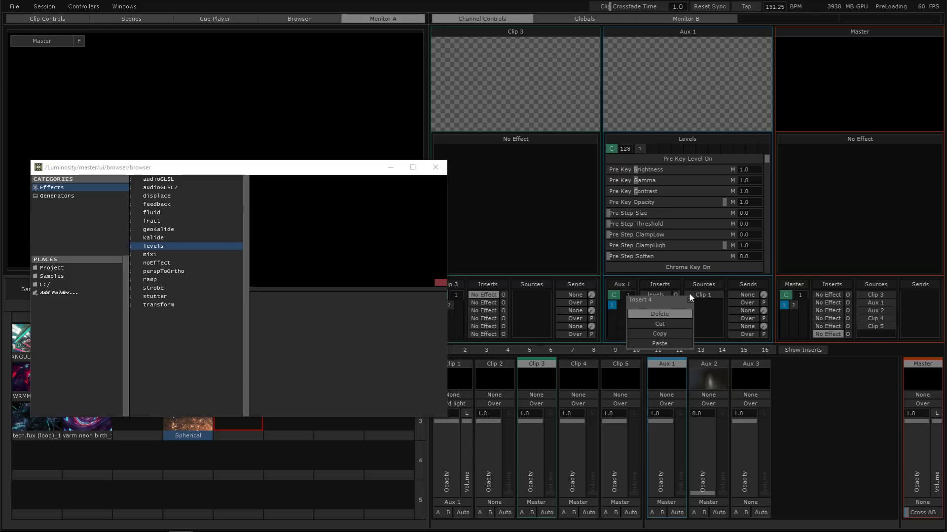
pyautogui.click(690, 286)
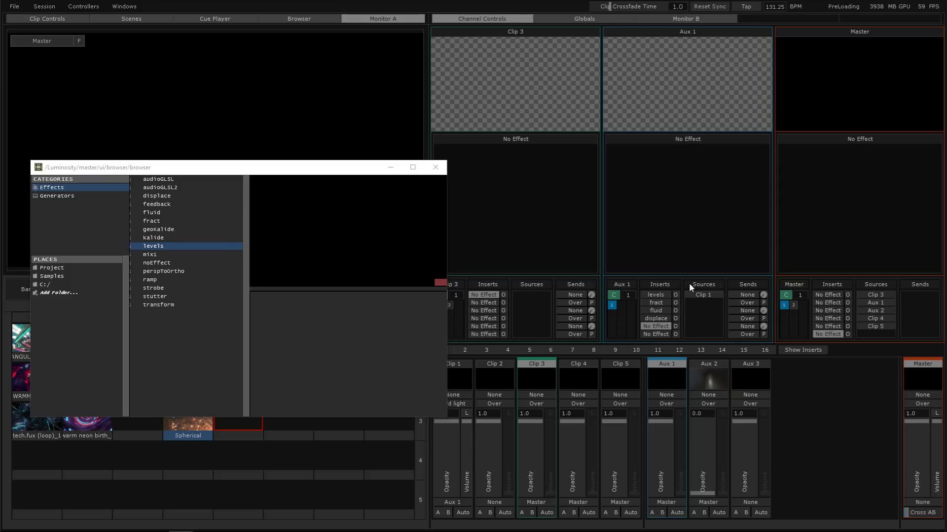
pyautogui.click(649, 296)
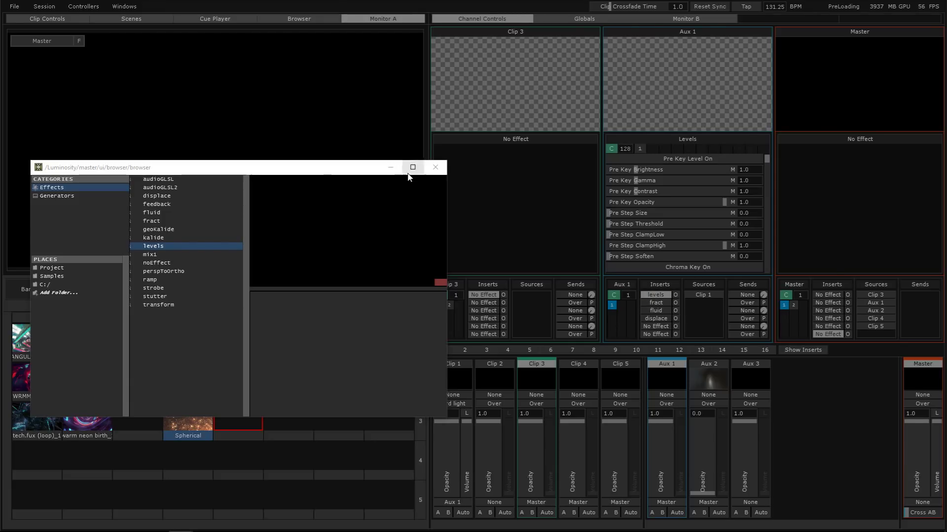
pyautogui.click(436, 167)
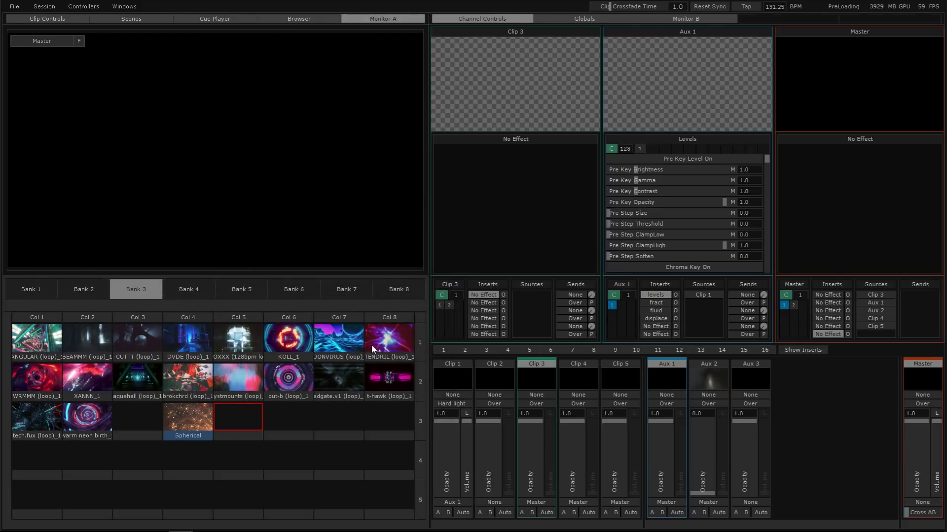
# - Play the KOLL_1 clip from Bank 3 and enable the levels effect in Aux 1's first insert
pyautogui.click(279, 349)
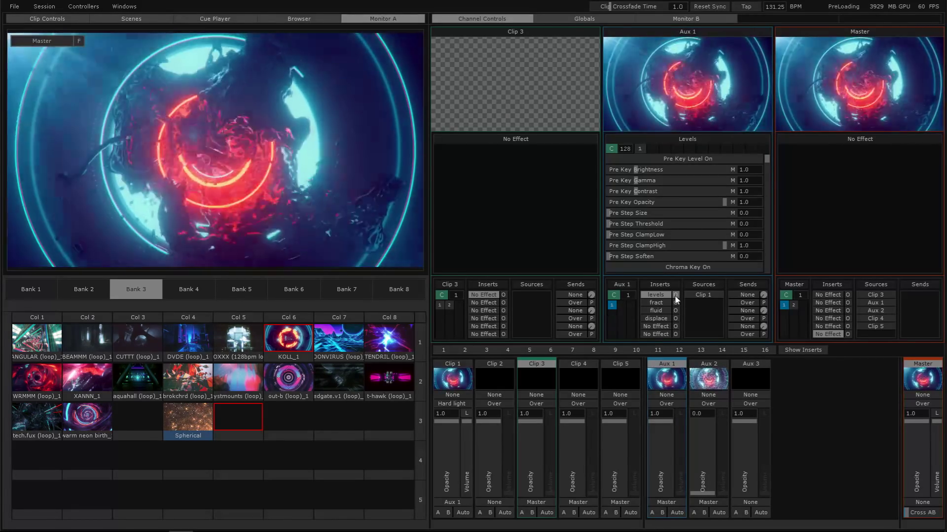
pyautogui.click(675, 295)
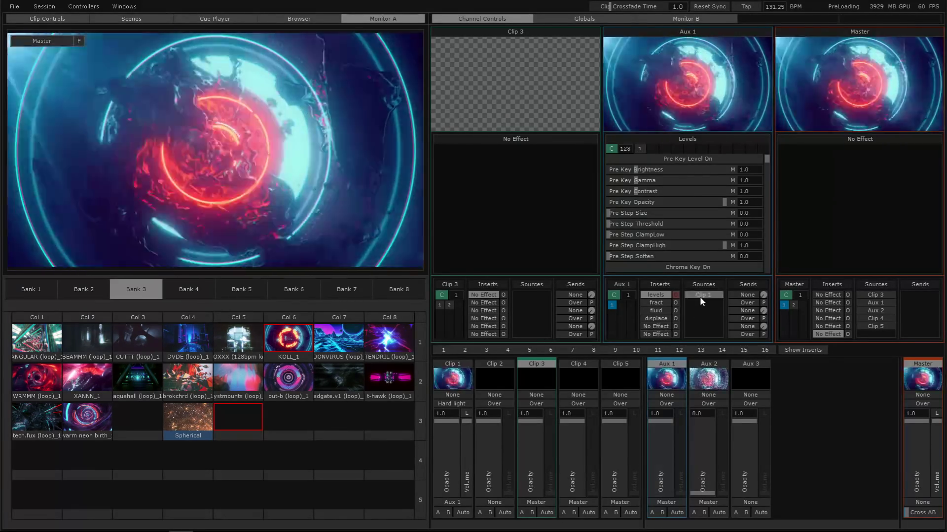
pyautogui.scroll(-3, 706, 208)
pyautogui.scroll(3, 706, 190)
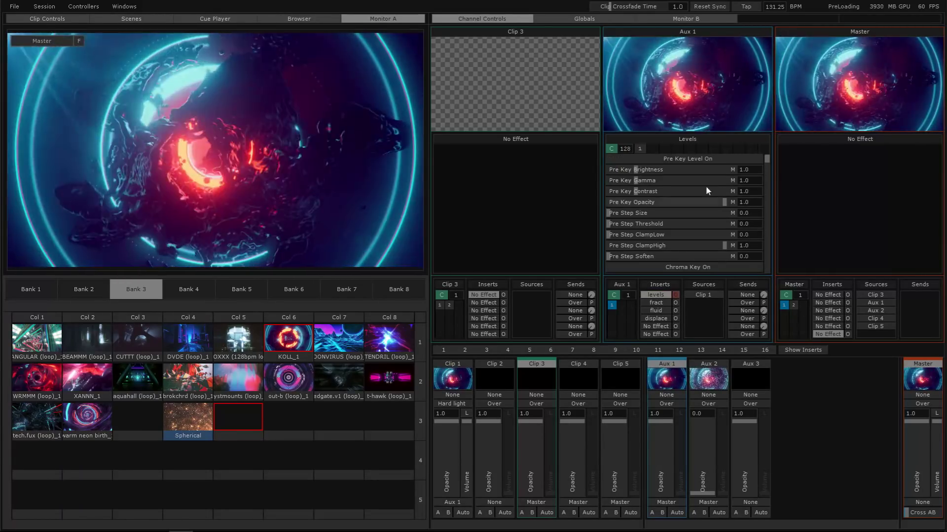
# - Activate slot 1 of Aux 1's levels effect and enable Pre Key Level with brightness 3.271, gamma 0.34 and contrast 2.996
pyautogui.scroll(-5, 765, 207)
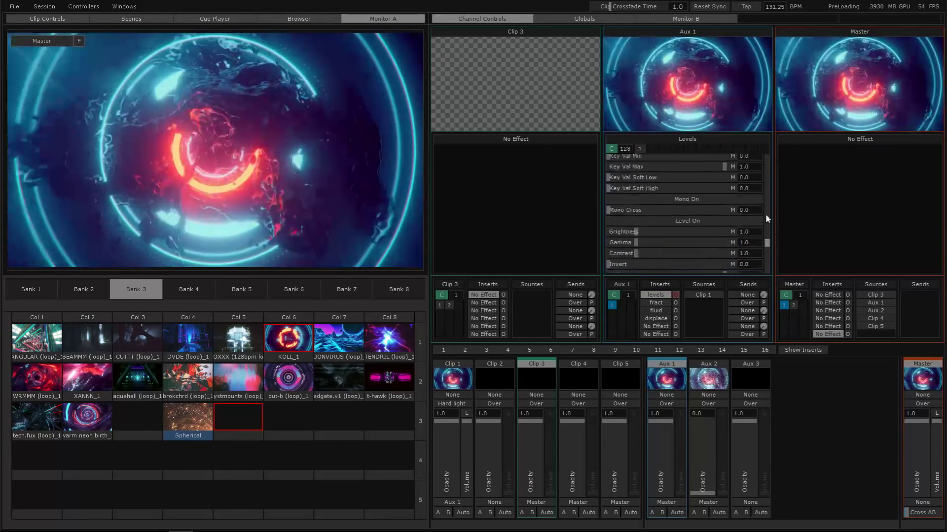
pyautogui.scroll(5, 764, 212)
pyautogui.click(640, 149)
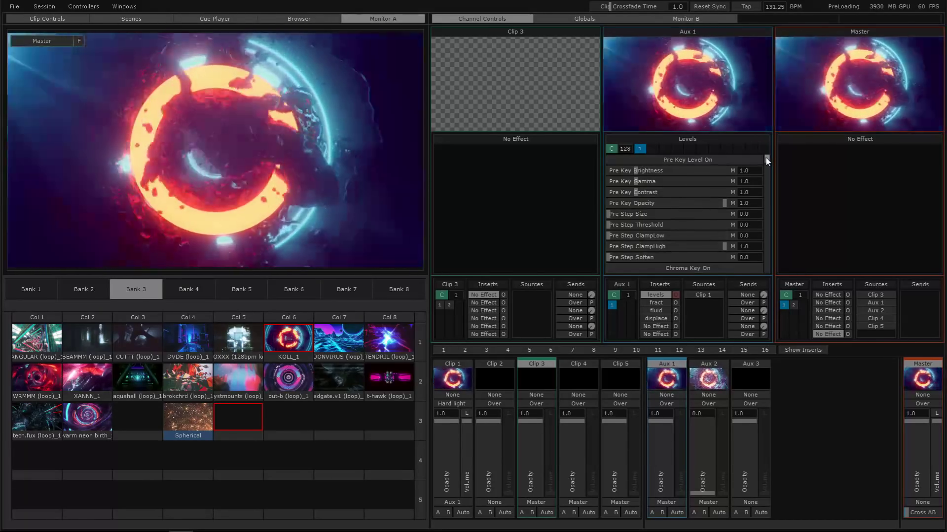
pyautogui.moveTo(767, 162); pyautogui.dragTo(753, 147)
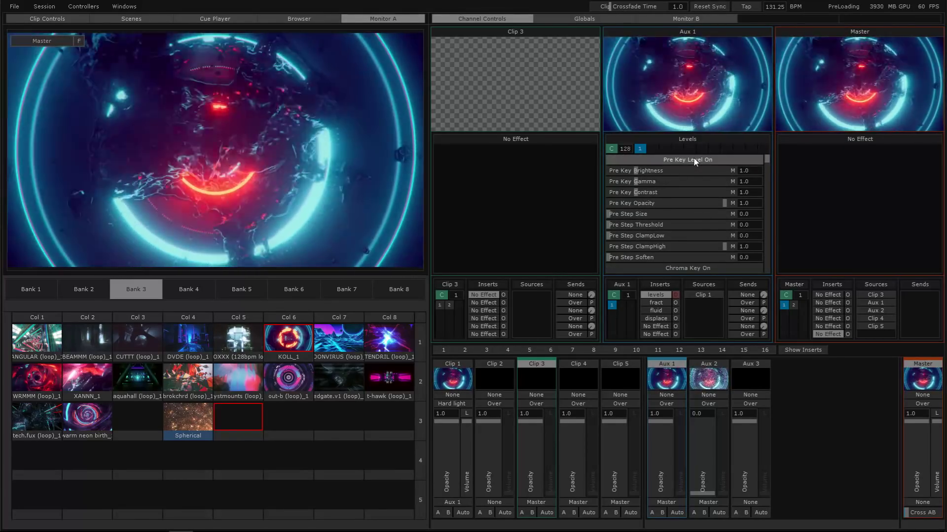
pyautogui.moveTo(628, 173); pyautogui.dragTo(696, 203)
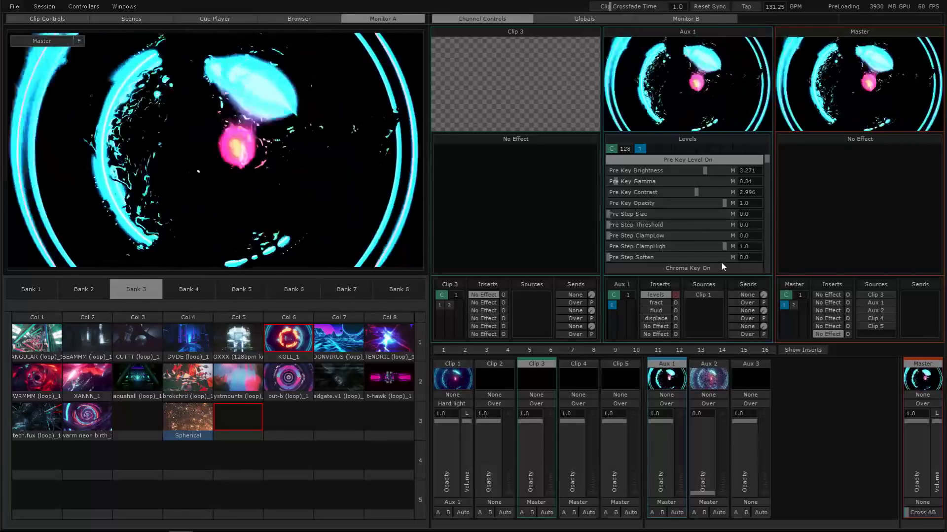
# - Toggle the levels insert on Aux 1 off and on to compare the output, and check the insert's options
pyautogui.click(675, 303)
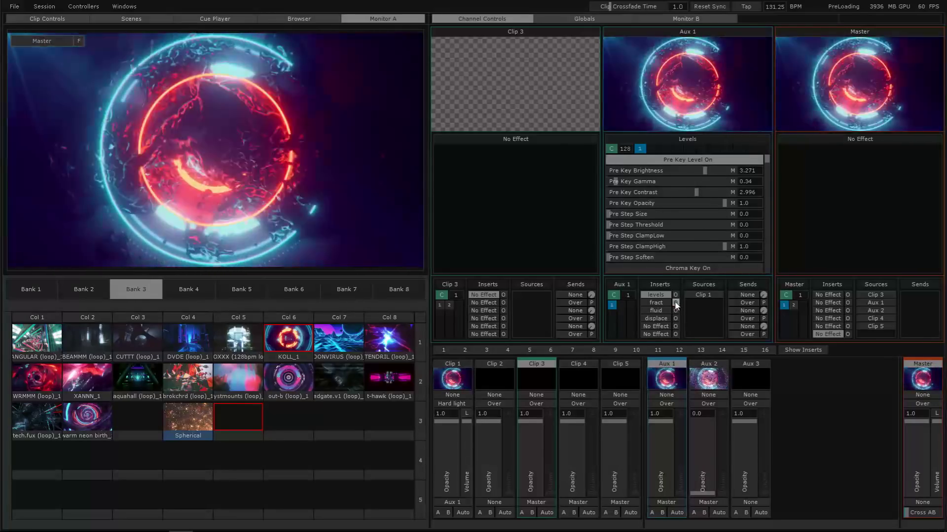
pyautogui.click(675, 295)
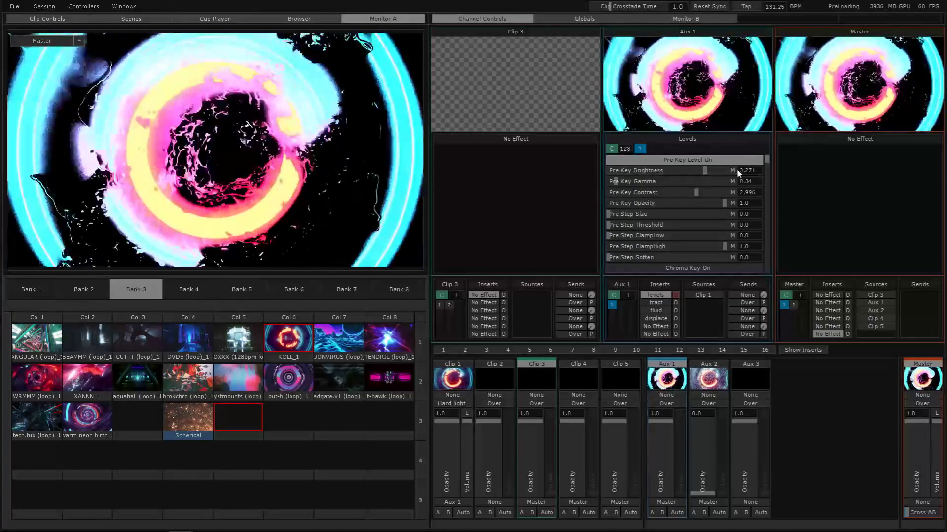
pyautogui.scroll(-2, 765, 168)
pyautogui.scroll(2, 757, 201)
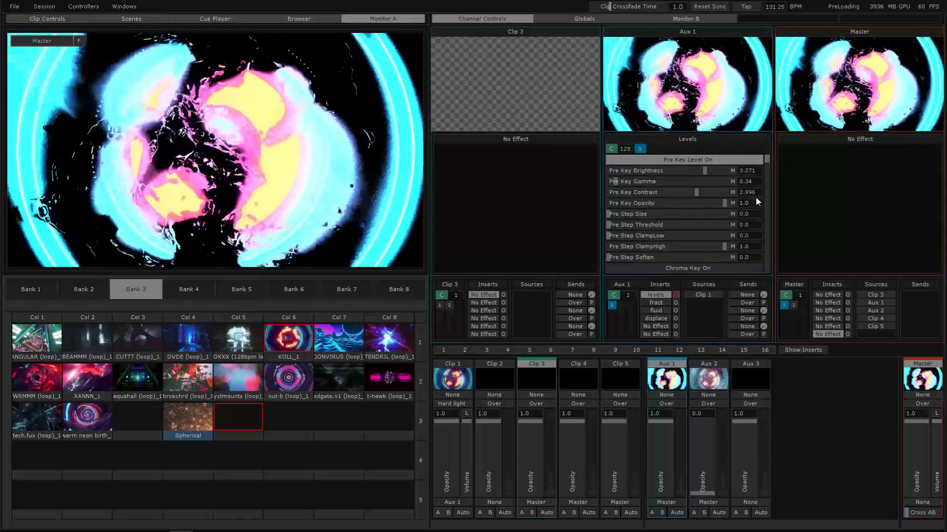
pyautogui.click(676, 295)
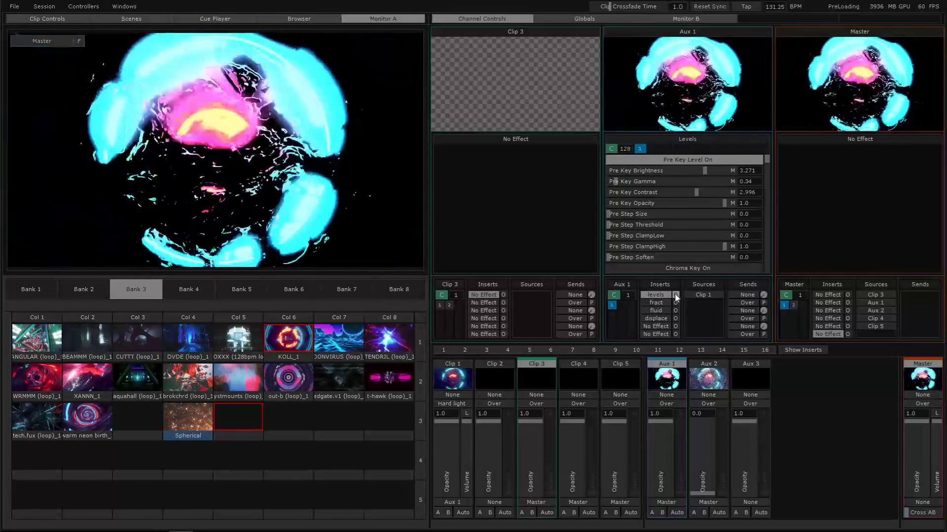
pyautogui.click(676, 295)
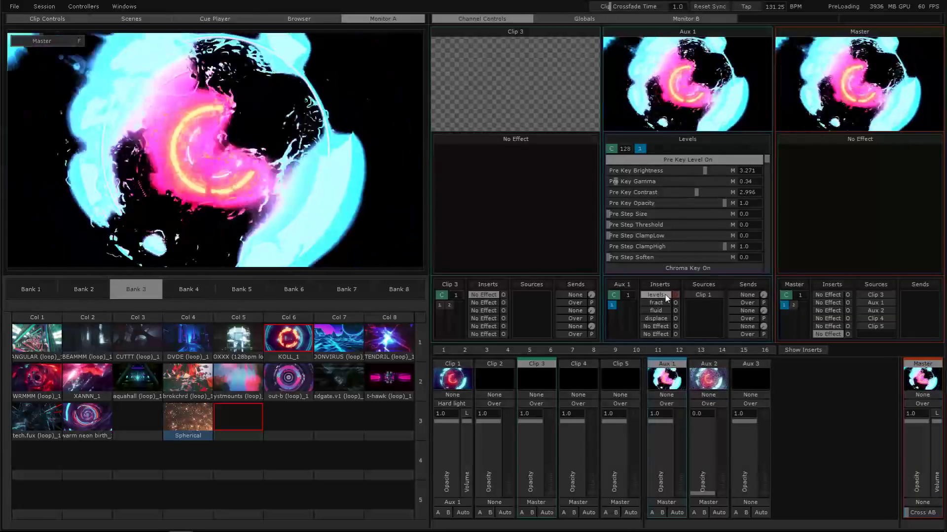
pyautogui.rightClick(663, 296)
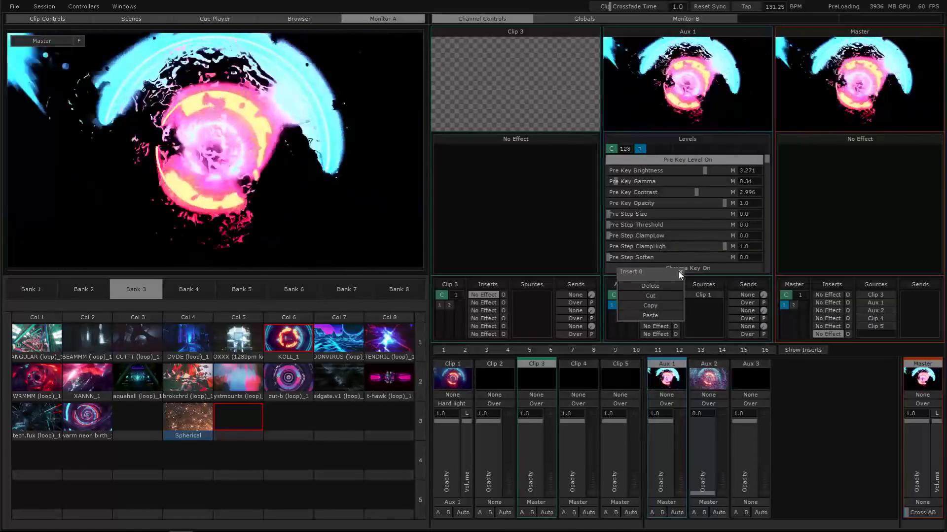
pyautogui.click(680, 274)
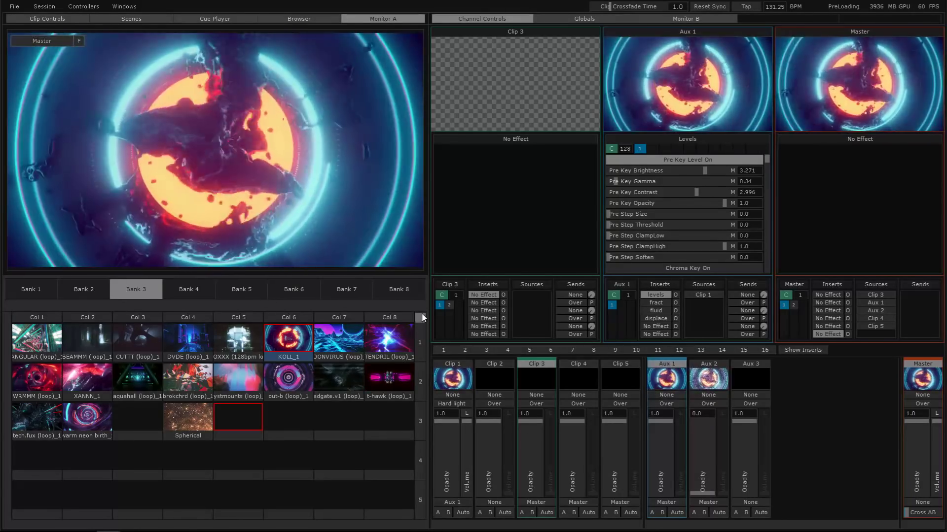
# - Stop the playing clip and check the insert chains of Aux 2 and Aux 1
pyautogui.click(422, 318)
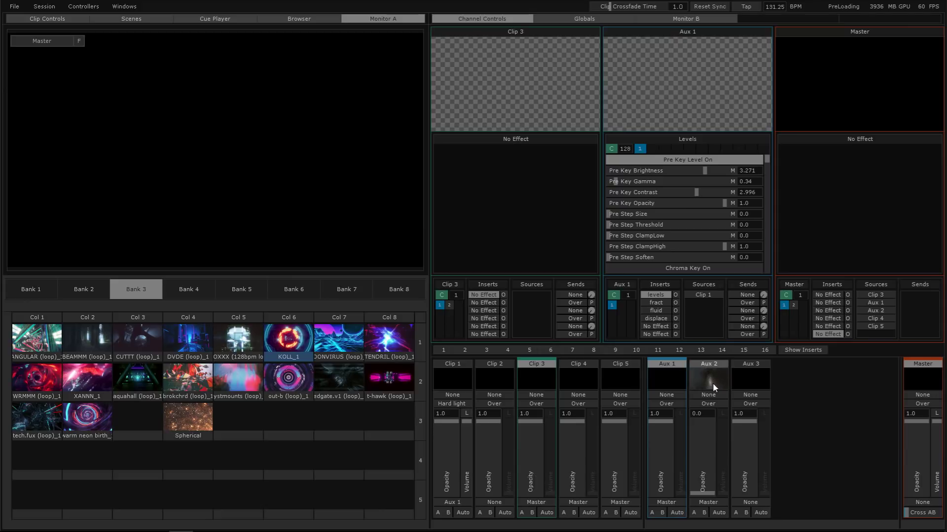
pyautogui.click(713, 384)
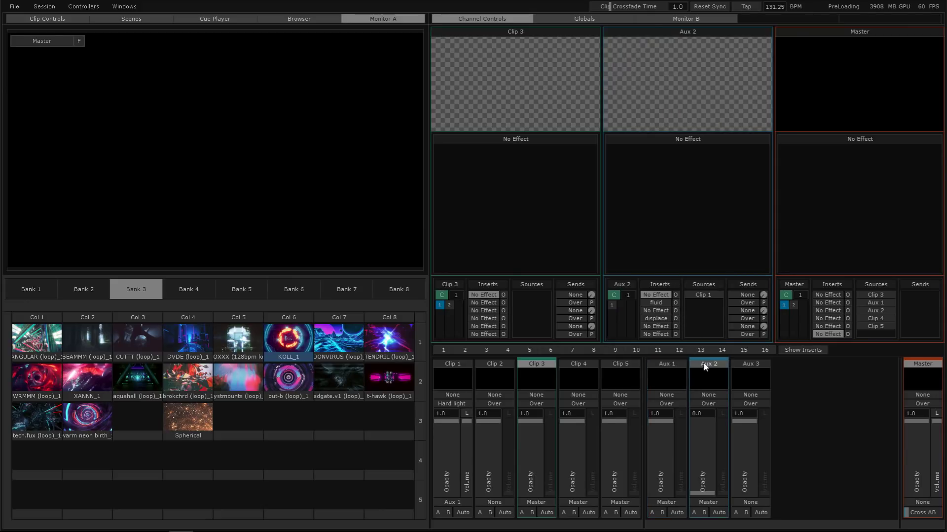
pyautogui.click(662, 389)
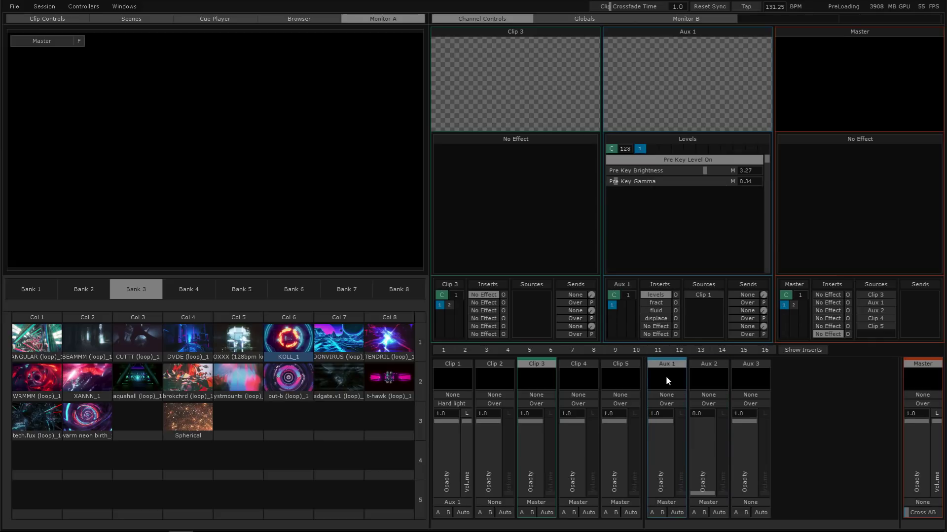
# - Play the Spherical clip, show its clip controls and view the master output in Monitor B
pyautogui.click(192, 409)
pyautogui.click(61, 18)
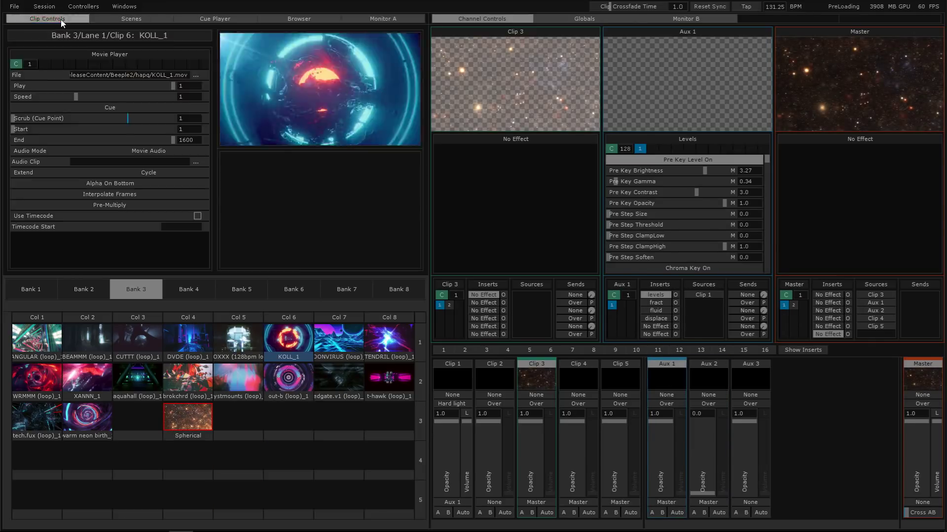
pyautogui.click(188, 436)
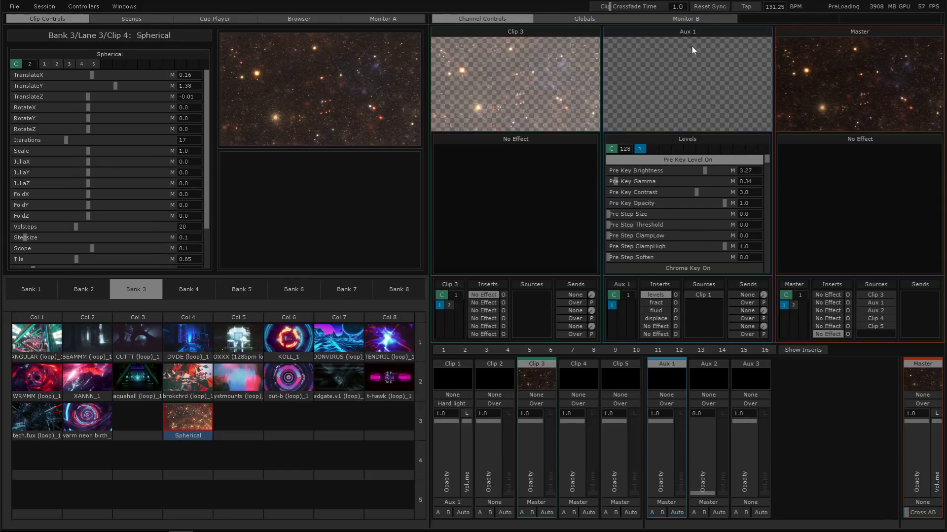
pyautogui.click(686, 19)
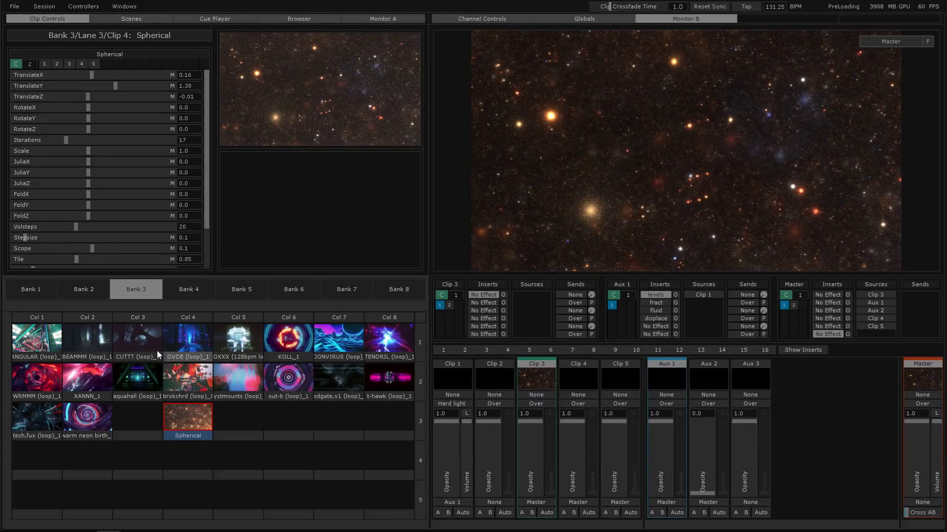
# - Browse the clips in Bank 4 and Bank 2, ending on Bank 1
pyautogui.click(167, 286)
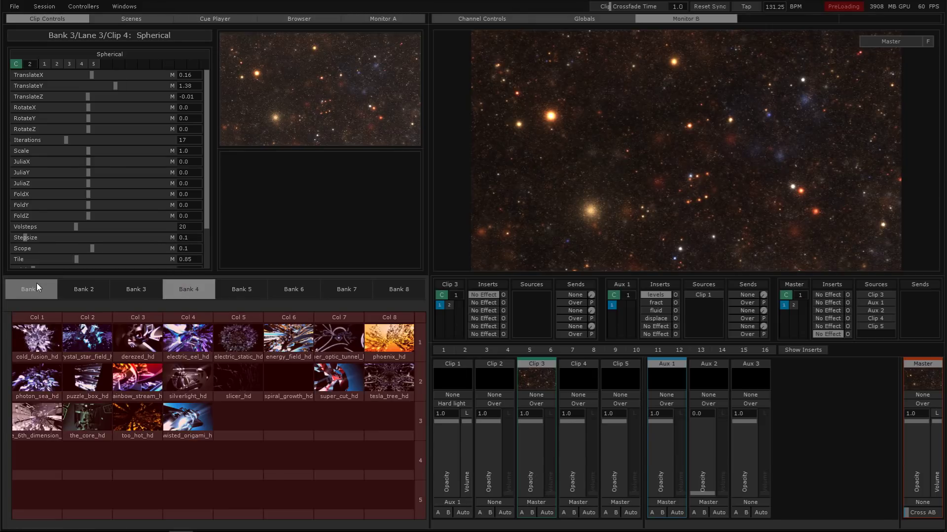
pyautogui.click(99, 289)
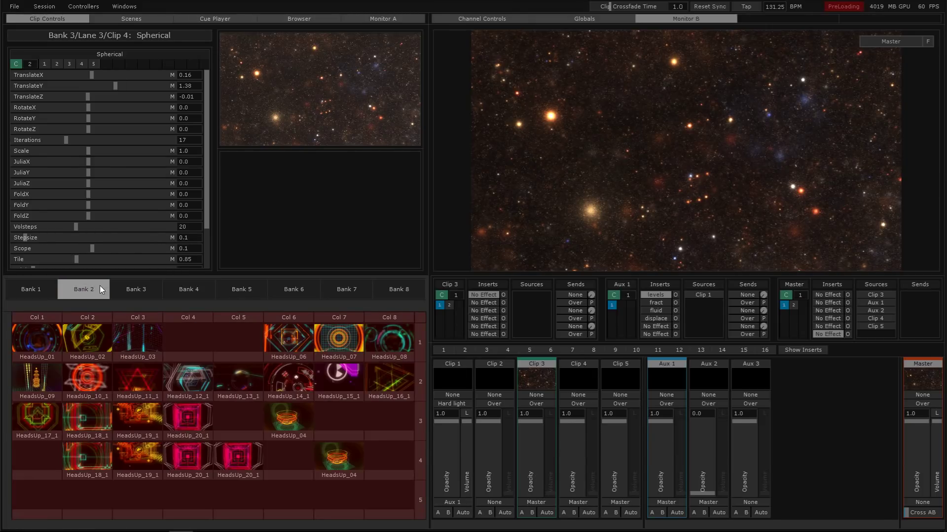
pyautogui.click(34, 288)
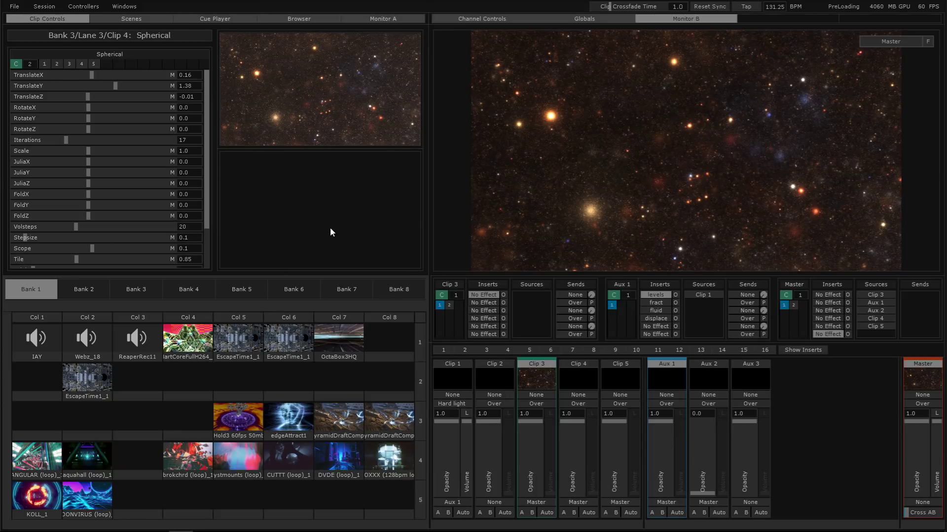
# - Reset the Spherical clip's TranslateZ to its default, set the clip crossfade time to 1.40 and look through the clip's parameters
pyautogui.rightClick(69, 97)
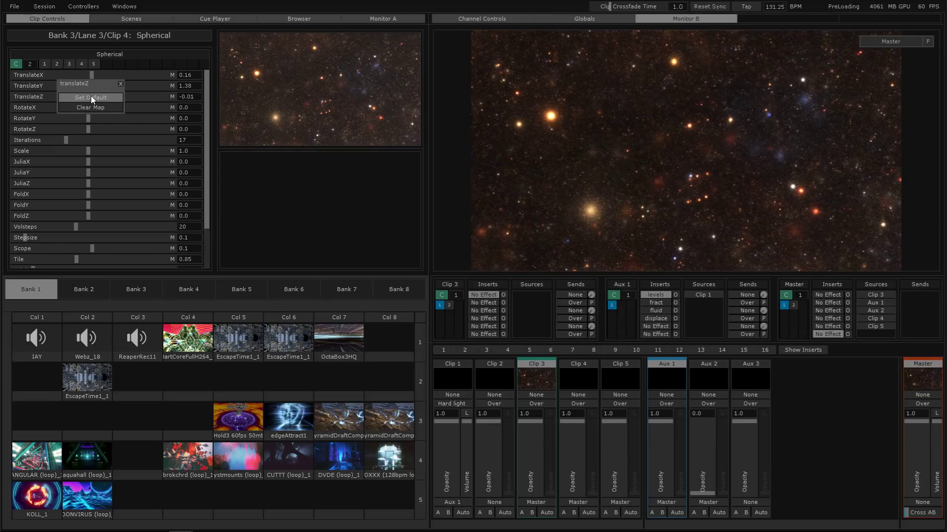
pyautogui.click(91, 98)
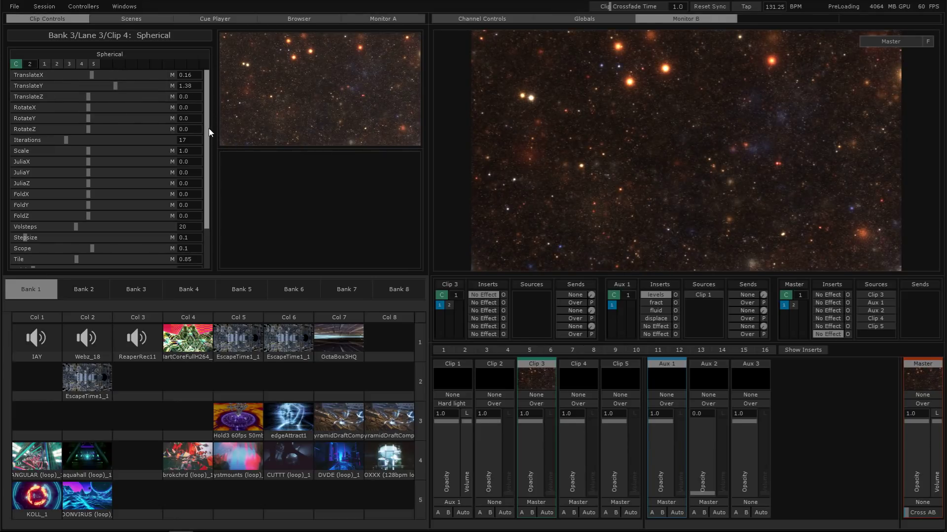
pyautogui.scroll(-3, 211, 178)
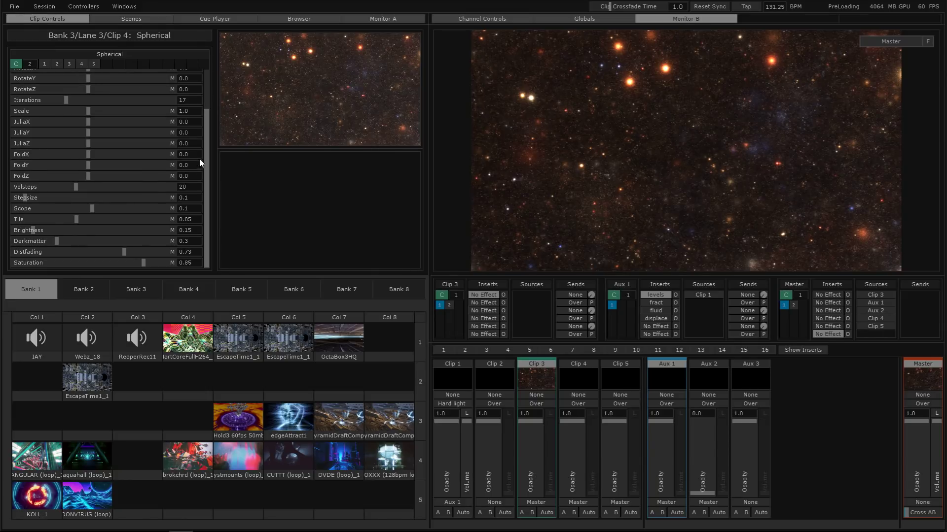
pyautogui.moveTo(210, 138); pyautogui.dragTo(209, 48)
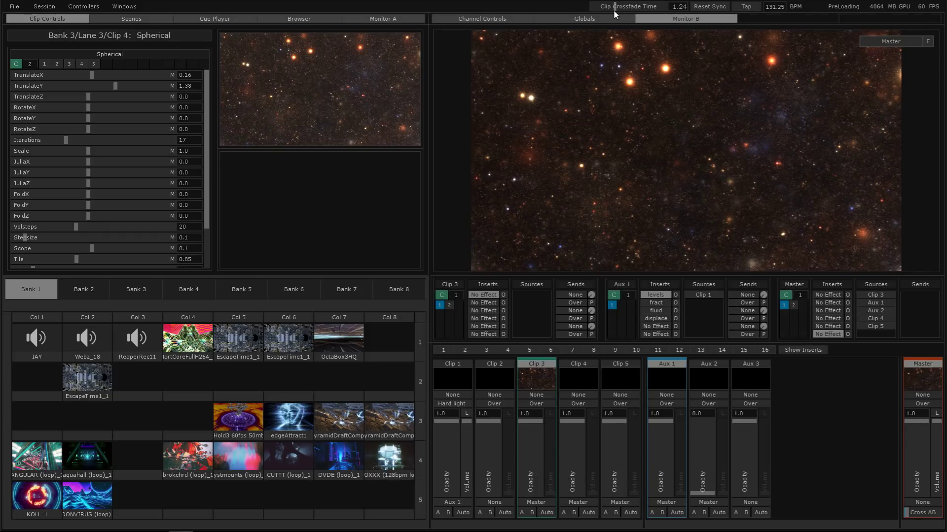
pyautogui.scroll(3, 613, 10)
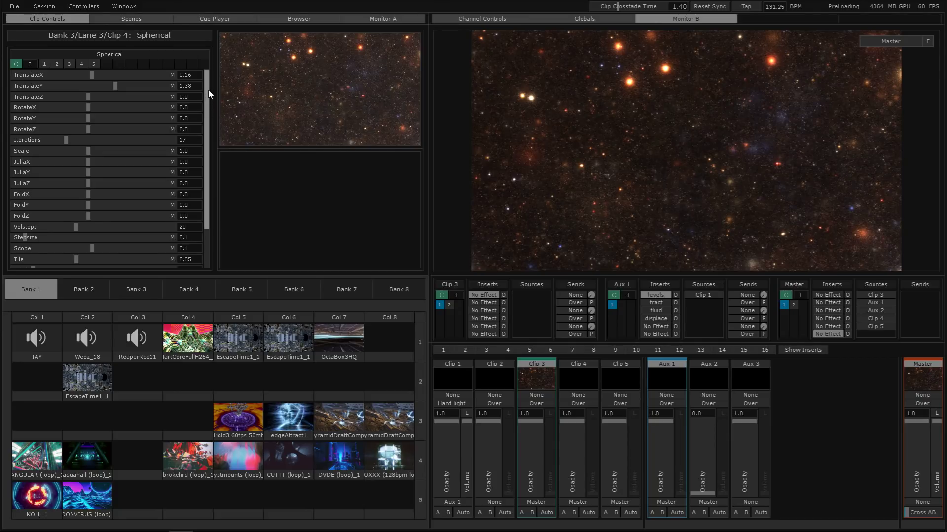
pyautogui.moveTo(207, 154); pyautogui.dragTo(206, 115)
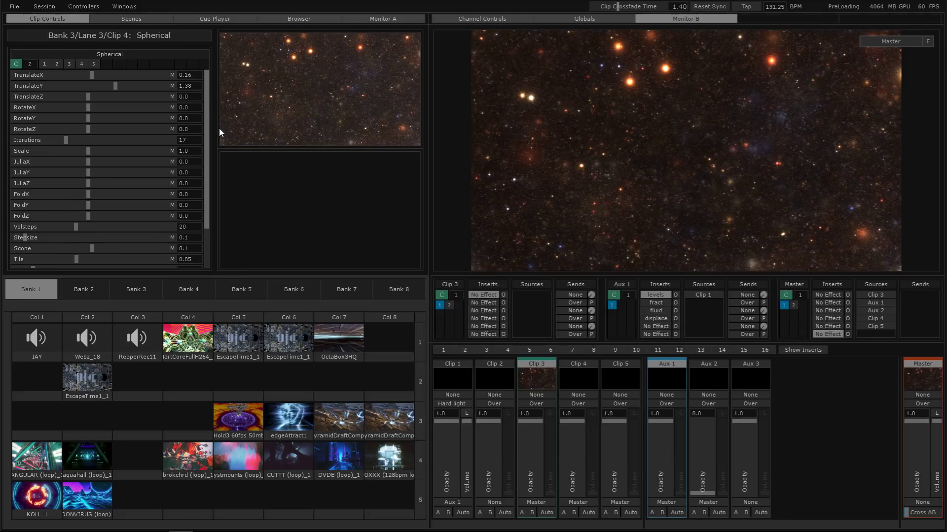
pyautogui.scroll(-3, 205, 125)
pyautogui.scroll(3, 209, 97)
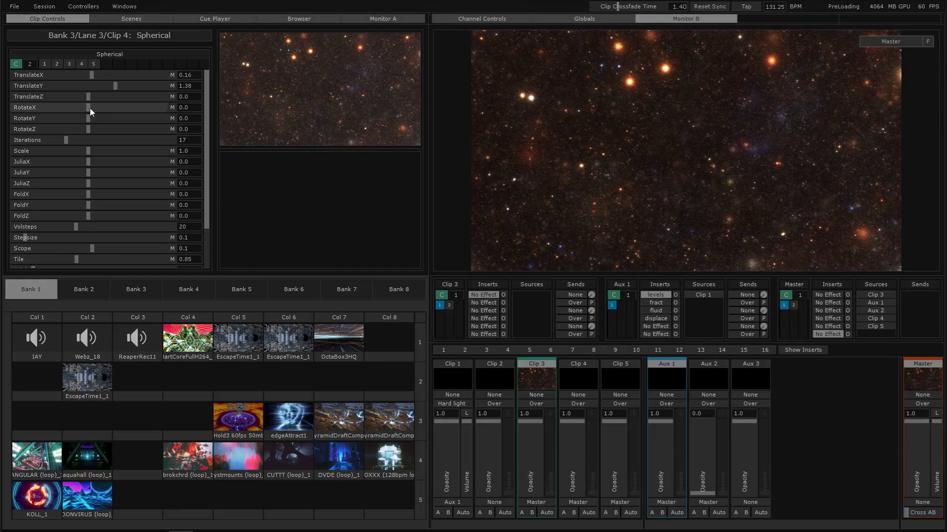
# - Sweep the Spherical clip's TranslateY down to about -0.28 and back up to about 1.07, with TranslateX at about 0.22
pyautogui.moveTo(206, 133); pyautogui.dragTo(205, 87)
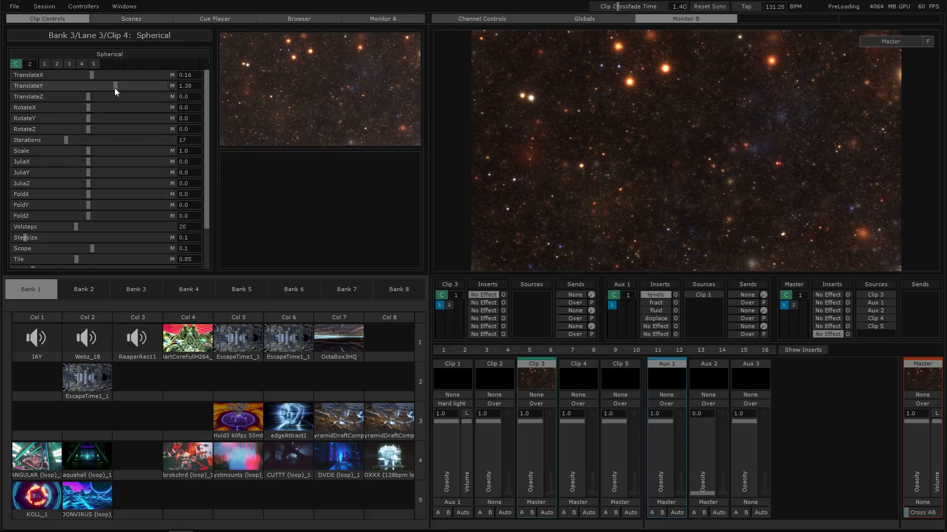
pyautogui.moveTo(114, 86); pyautogui.dragTo(82, 85)
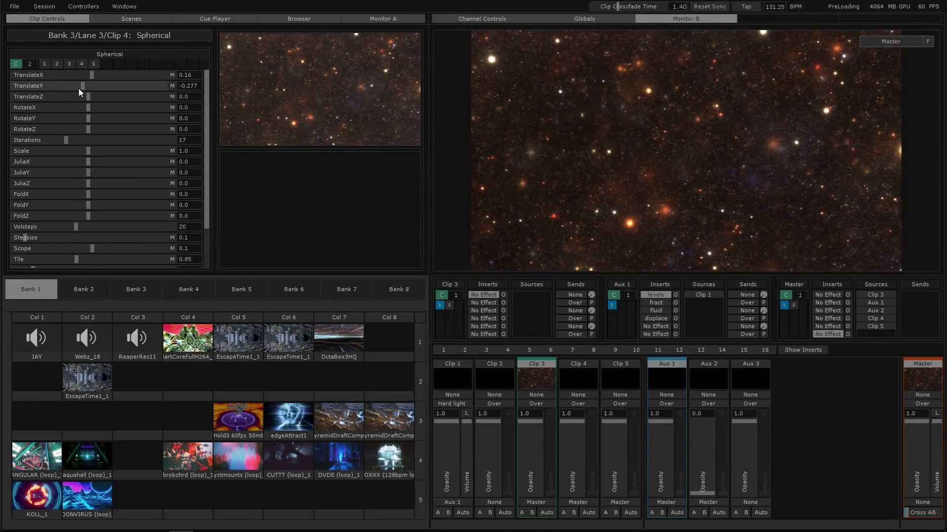
pyautogui.moveTo(78, 88); pyautogui.dragTo(189, 110)
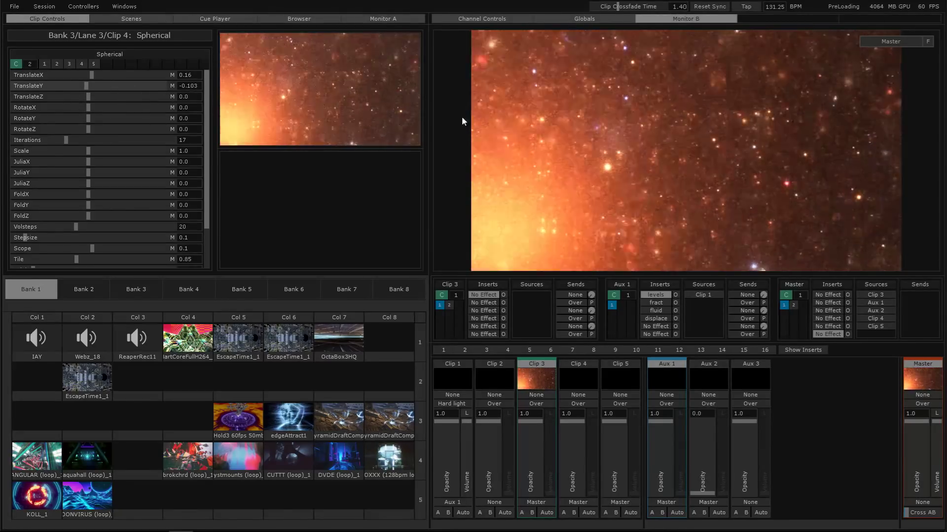
pyautogui.moveTo(86, 86); pyautogui.dragTo(141, 79)
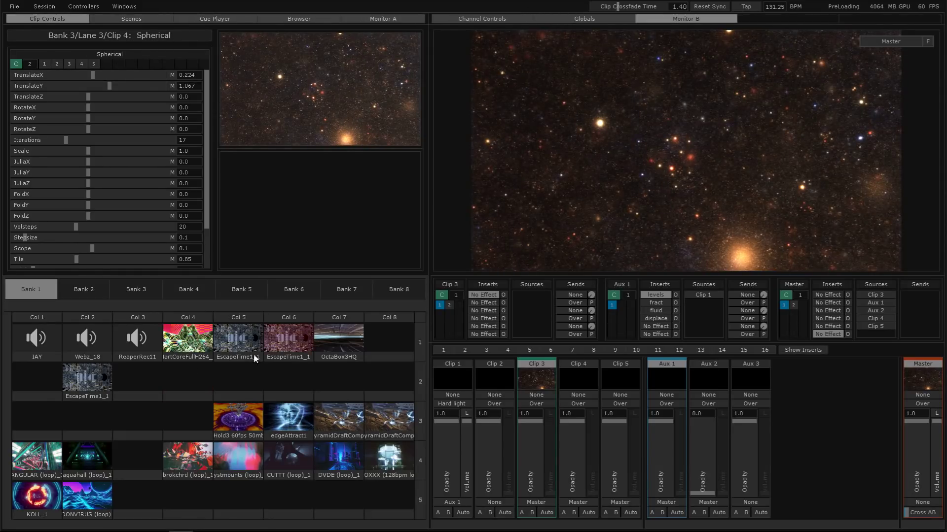
# - Play the pyramidDraftComp2 clip from Bank 1, scrub through it to cue point 5076 and stop its playback
pyautogui.click(382, 434)
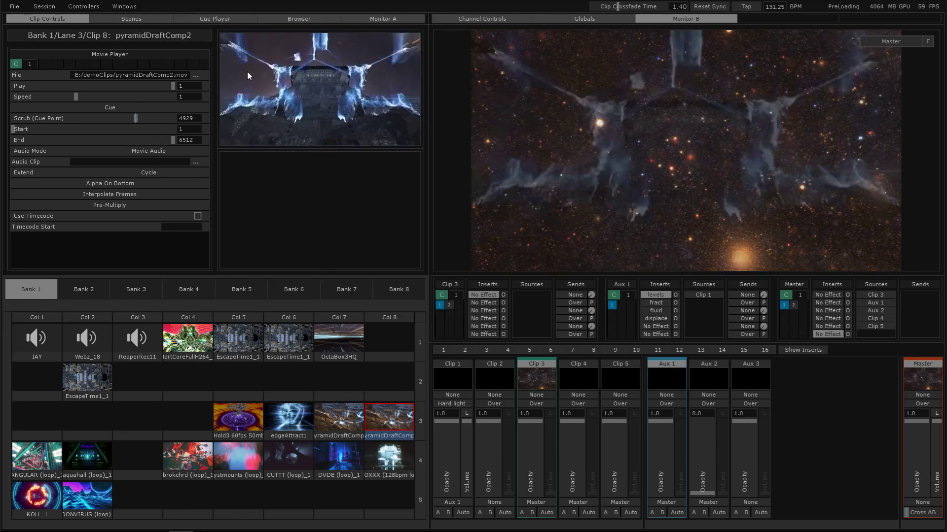
pyautogui.click(105, 119)
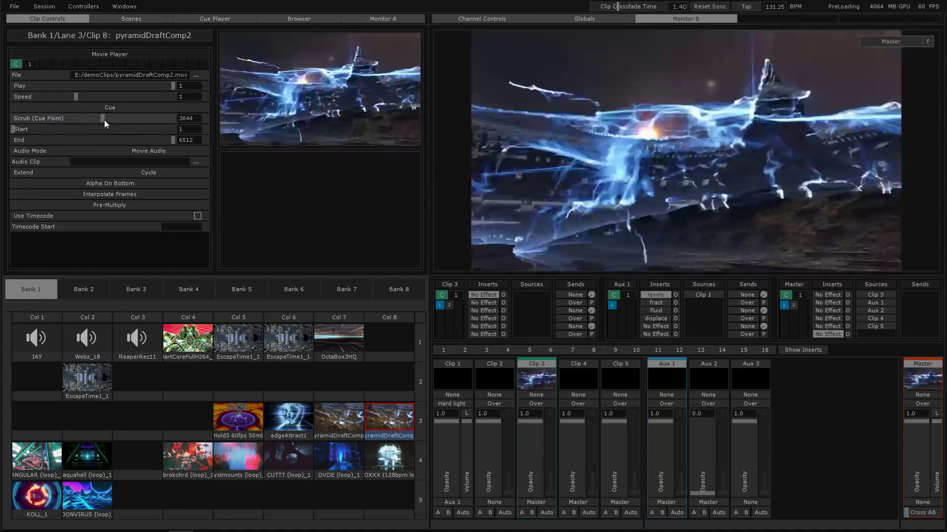
pyautogui.moveTo(105, 119); pyautogui.dragTo(128, 119)
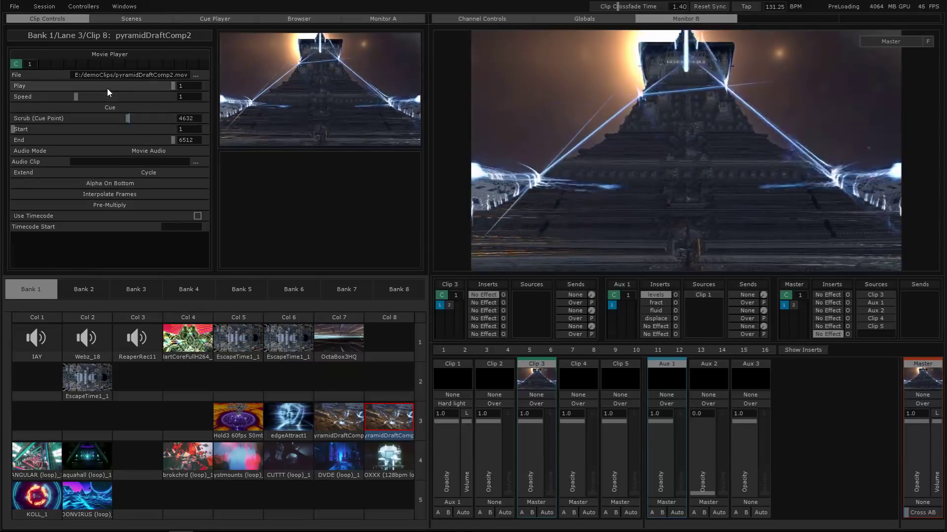
pyautogui.click(137, 120)
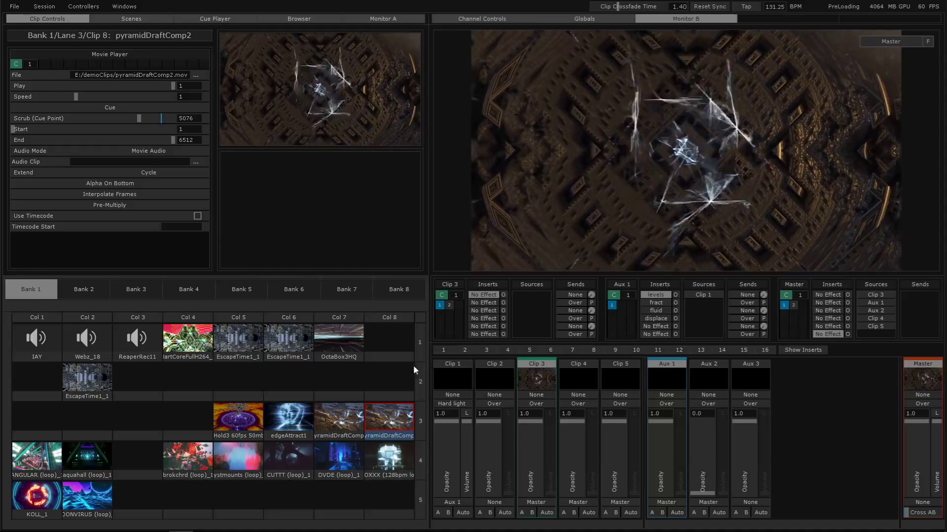
pyautogui.click(414, 366)
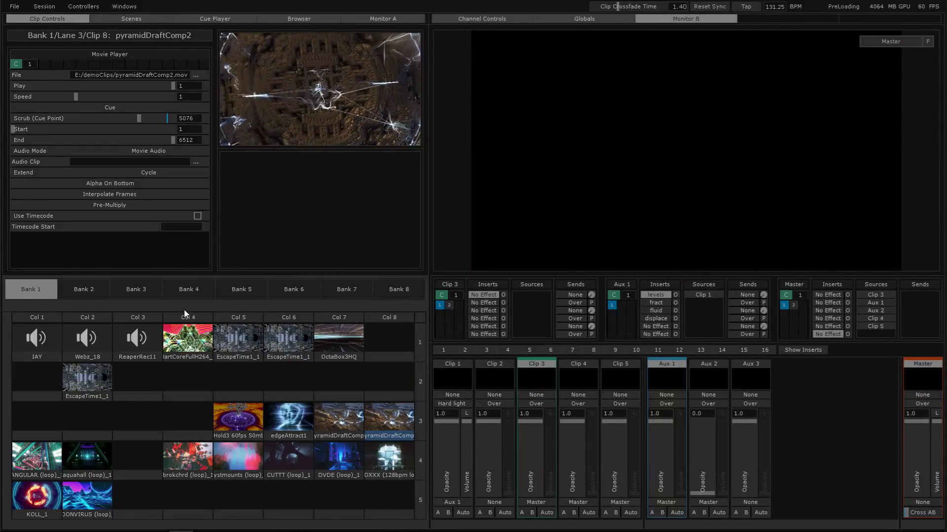
# - Show the controls of the Spherical clip in Bank 3 and expand the modulation settings of TranslateY
pyautogui.click(83, 286)
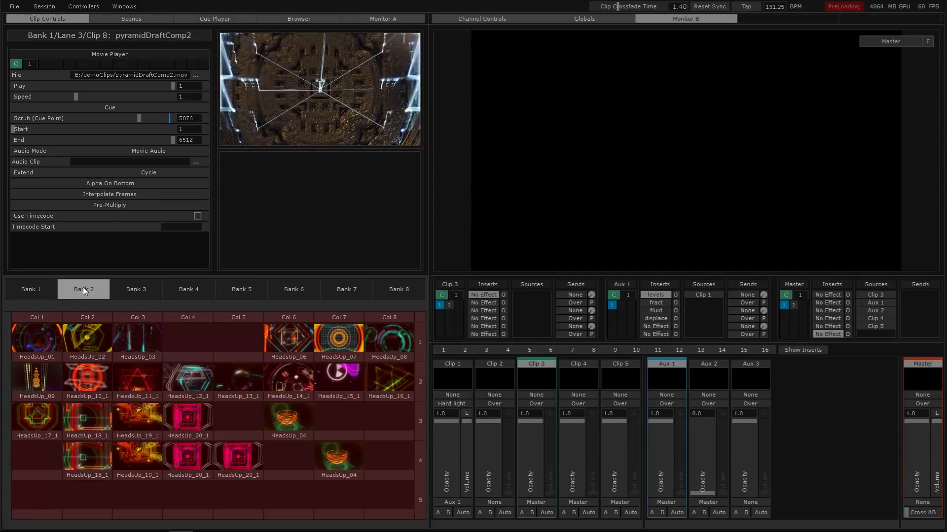
pyautogui.click(149, 286)
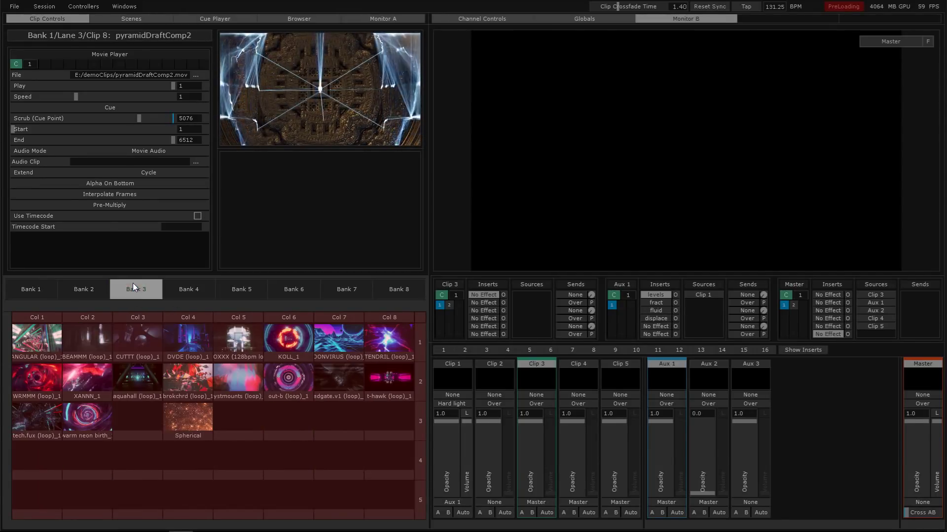
pyautogui.click(186, 435)
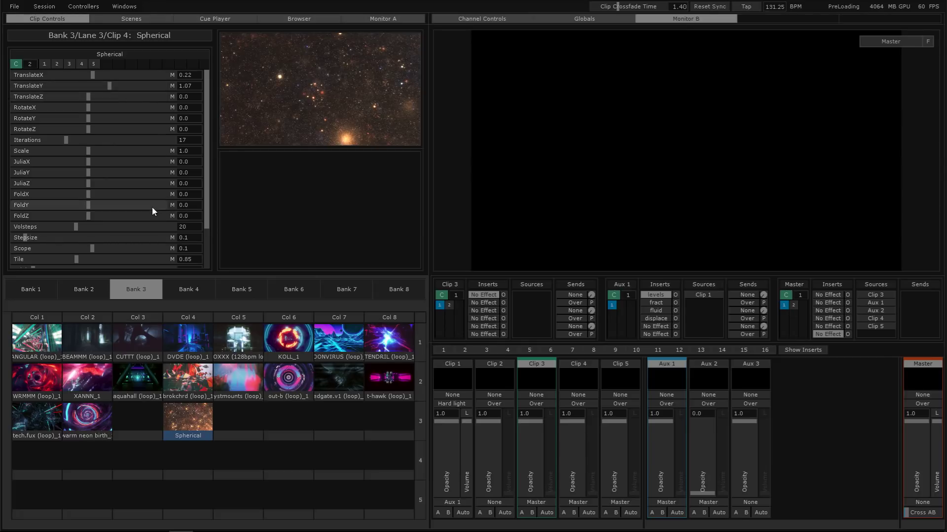
pyautogui.click(172, 86)
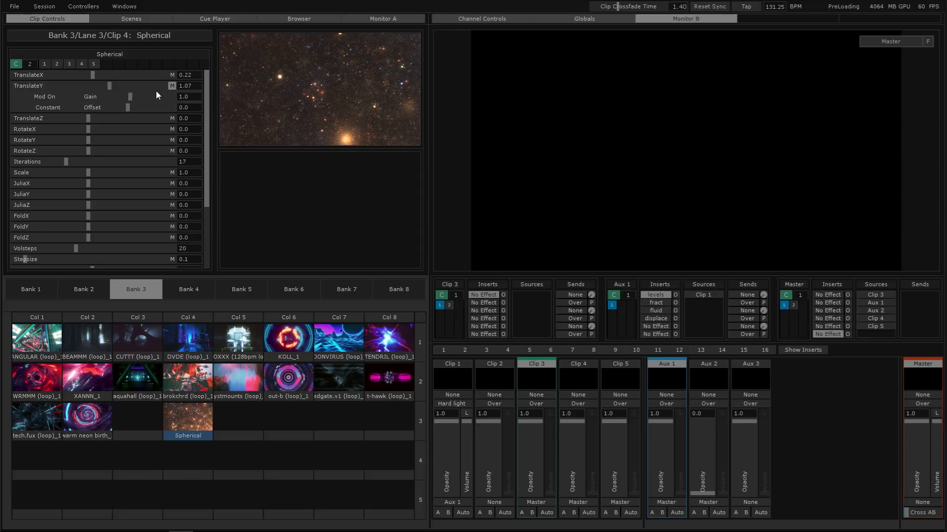
pyautogui.click(172, 86)
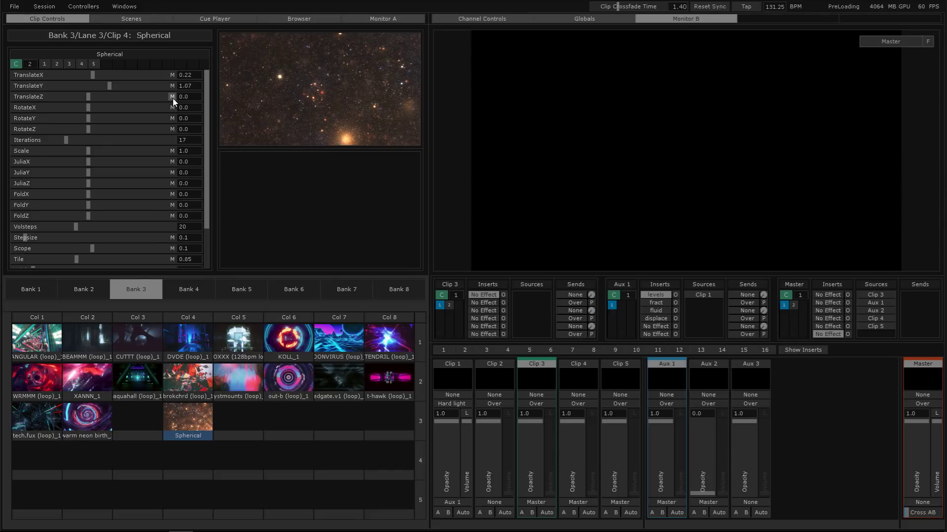
pyautogui.click(172, 86)
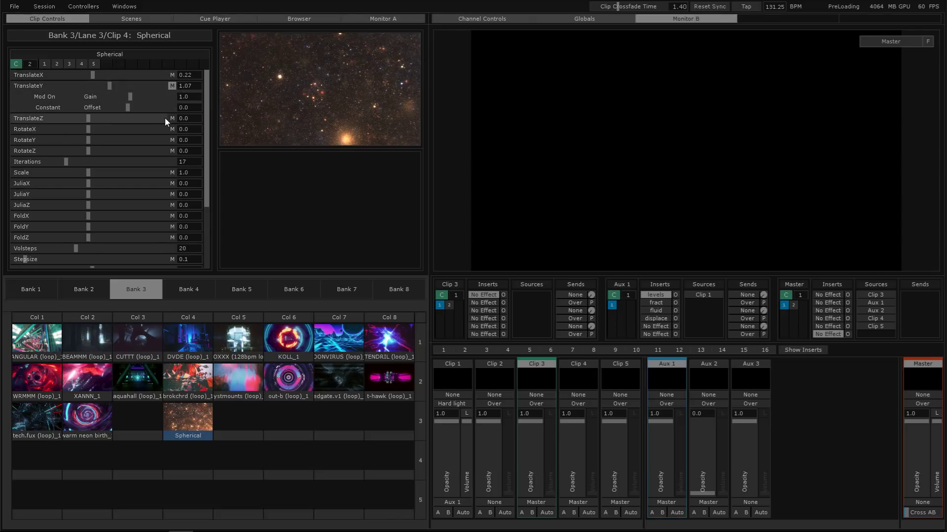
# - Modulate TranslateY with GlobalLFO1, switching the modulation on with a gain of 0.49
pyautogui.click(58, 108)
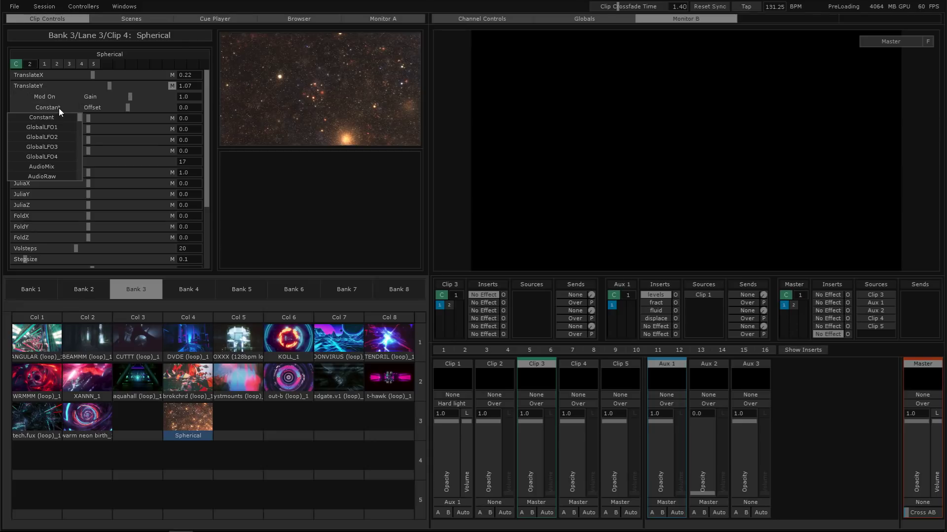
pyautogui.click(54, 130)
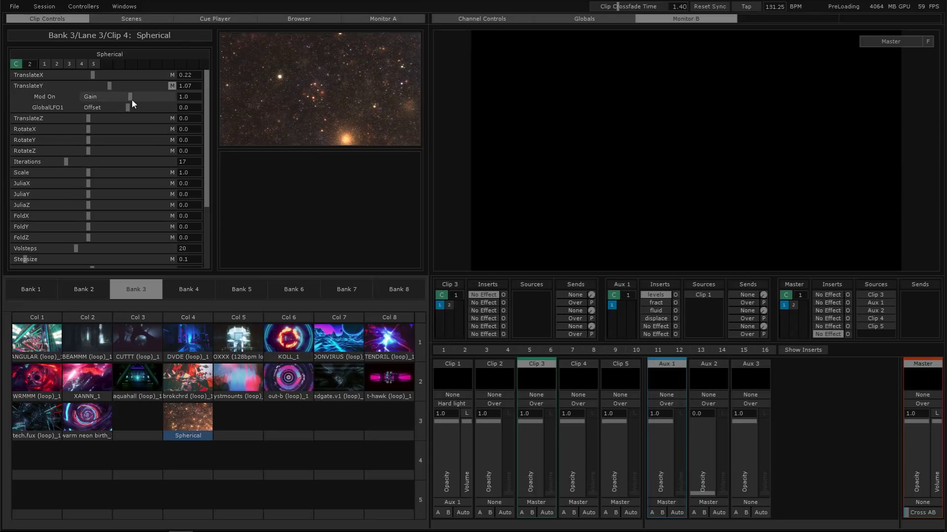
pyautogui.moveTo(145, 99); pyautogui.dragTo(108, 97)
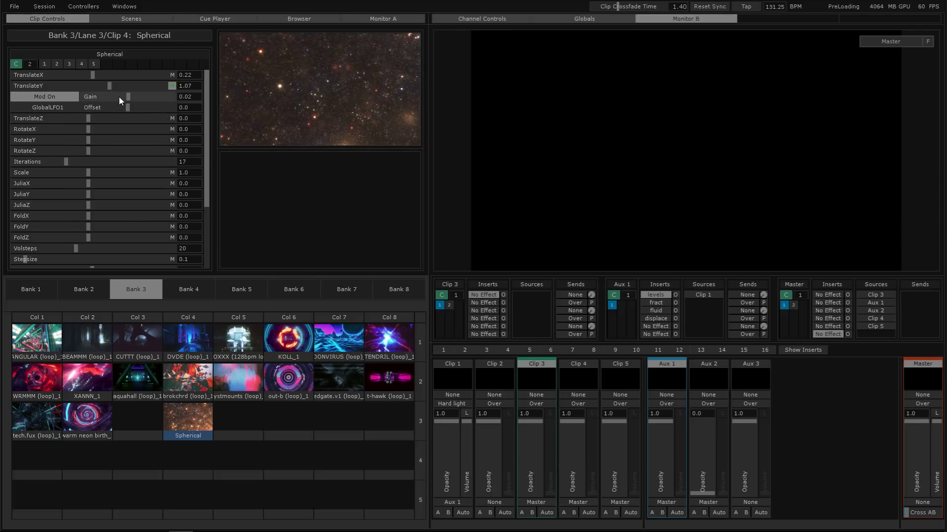
pyautogui.scroll(3, 120, 97)
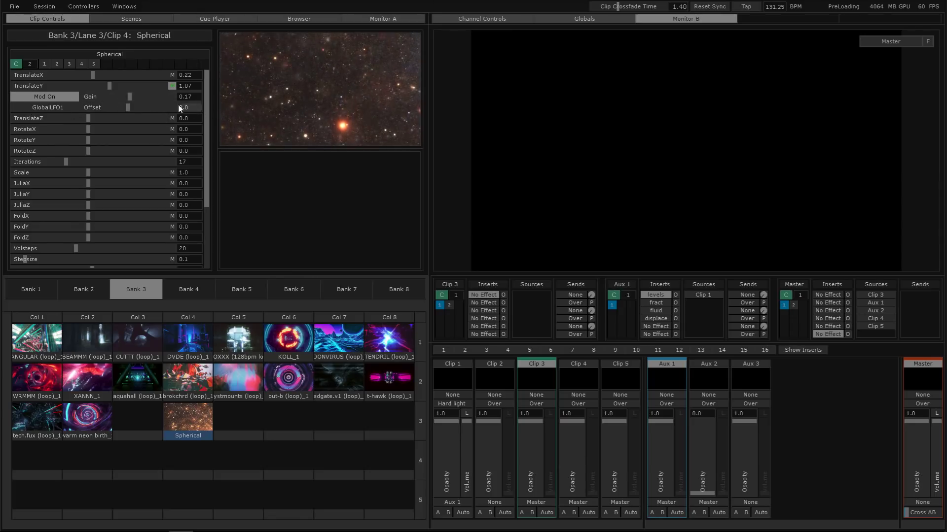
pyautogui.scroll(6, 120, 98)
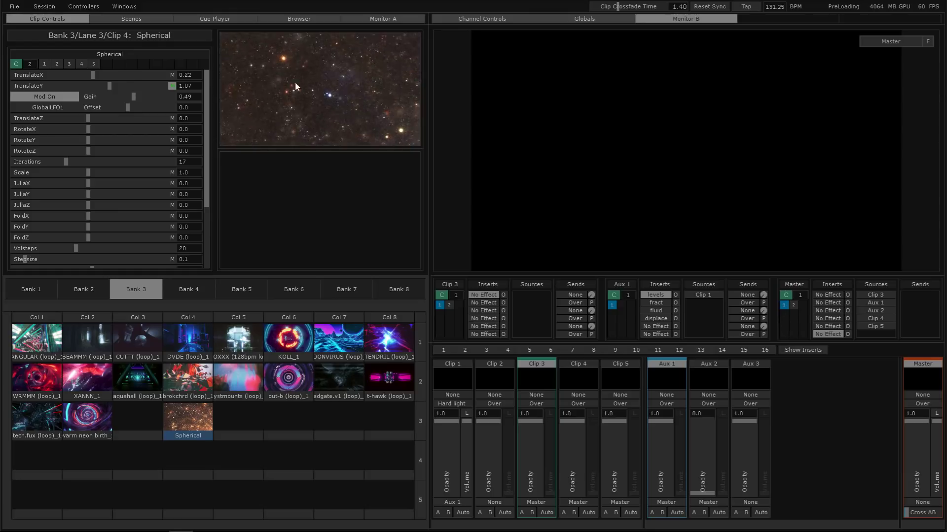
# - Check the global modulators and look through the modulation sources available for TranslateY, keeping GlobalLFO1
pyautogui.click(57, 110)
pyautogui.click(67, 108)
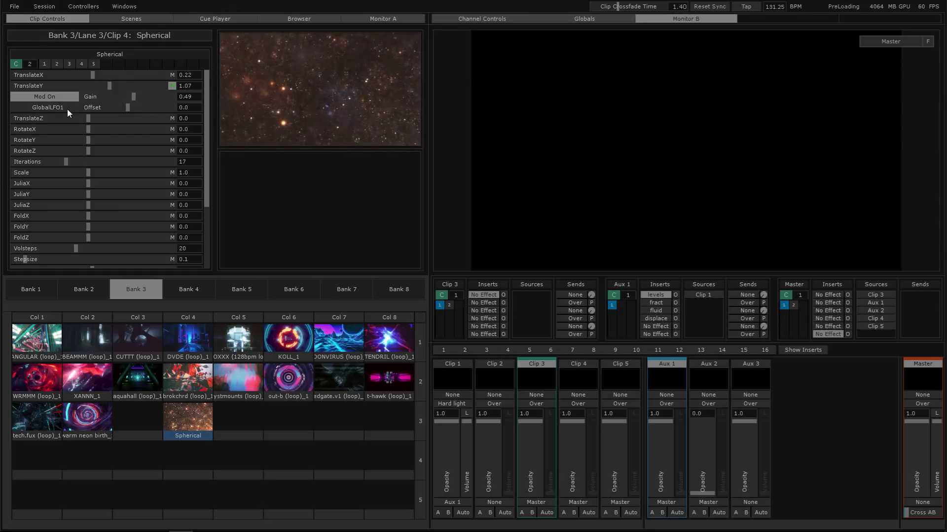
pyautogui.click(552, 20)
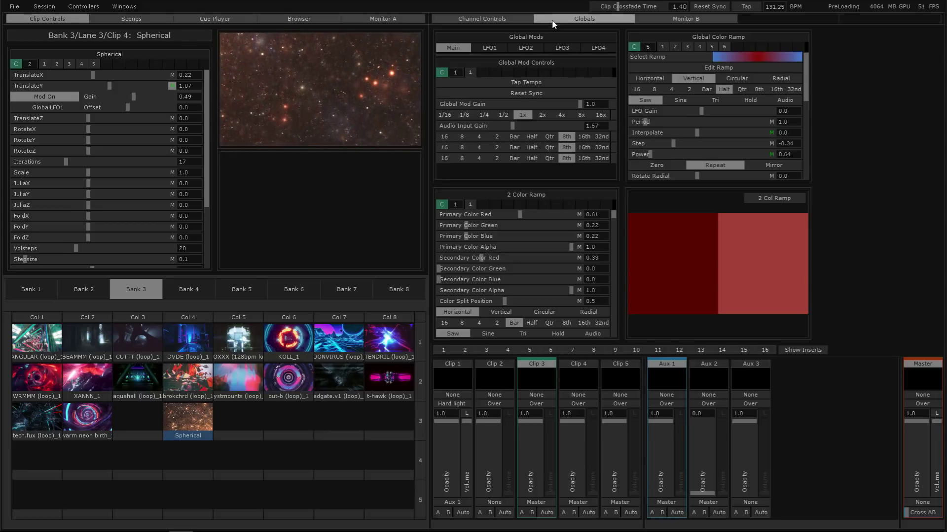
pyautogui.click(703, 19)
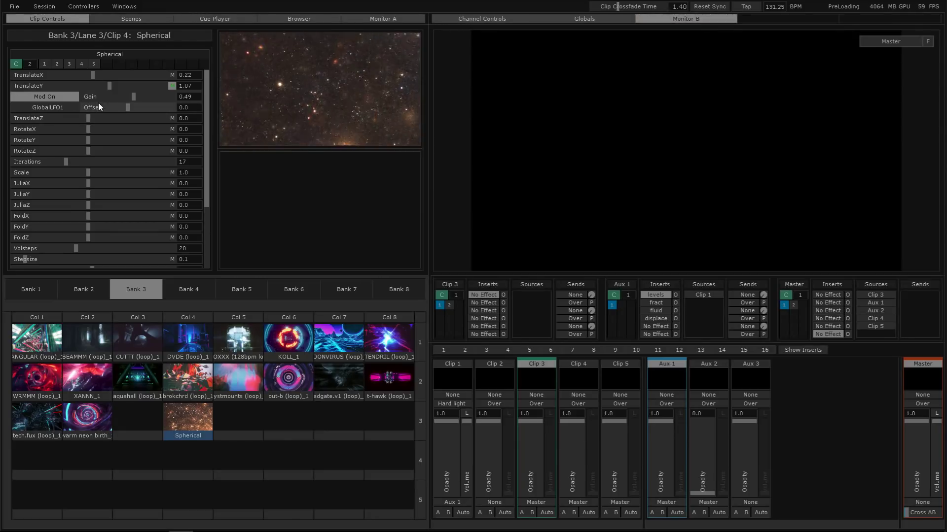
pyautogui.click(66, 105)
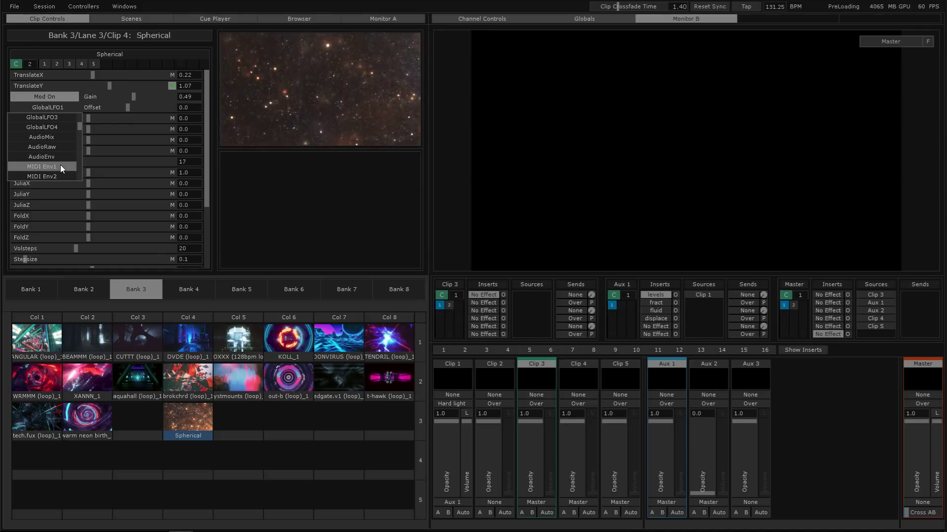
pyautogui.moveTo(77, 126)
pyautogui.mouseDown()
pyautogui.moveTo(75, 182)
pyautogui.moveTo(79, 109)
pyautogui.mouseUp()
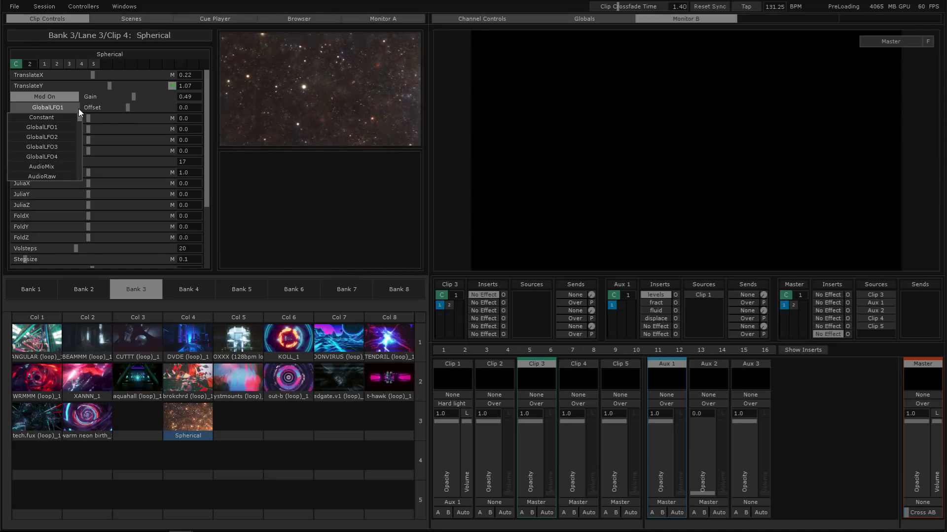
# - Switch TranslateY's modulation off and on again, and set TranslateY's base value to 0
pyautogui.click(64, 96)
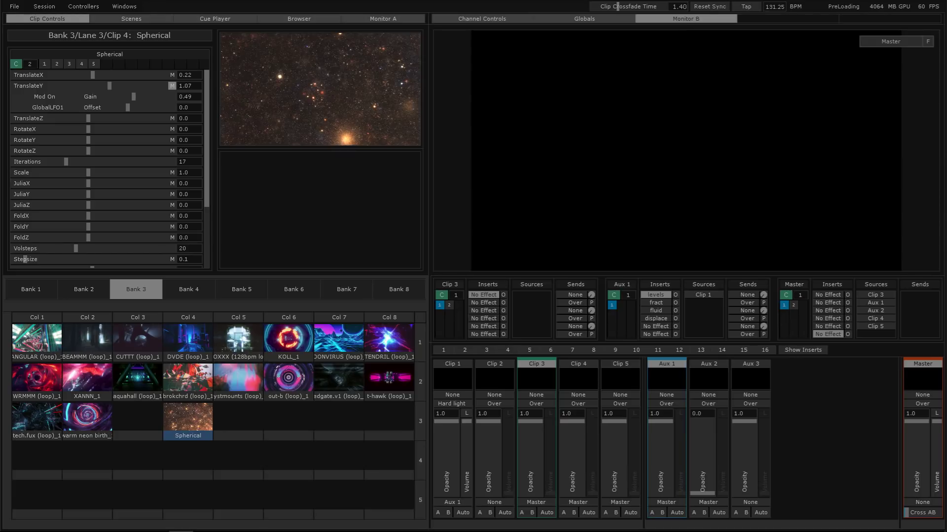
pyautogui.click(58, 100)
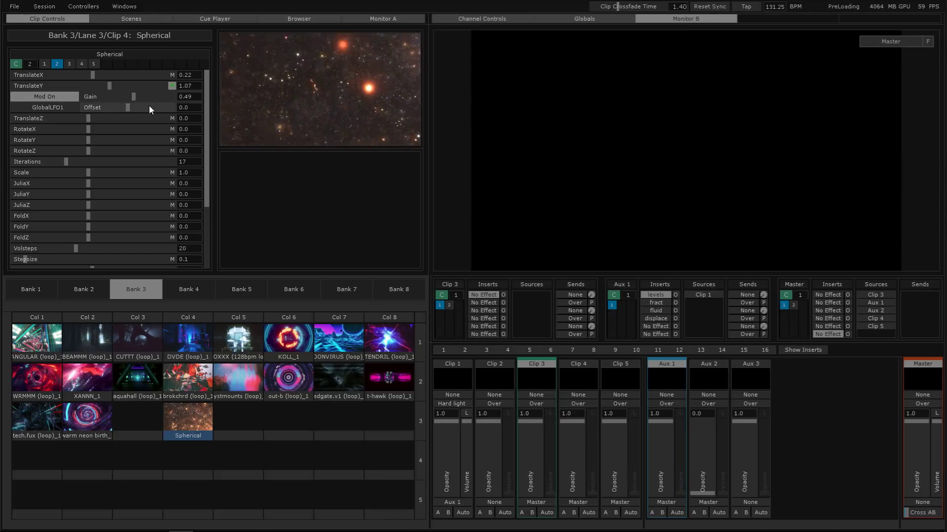
pyautogui.click(180, 86)
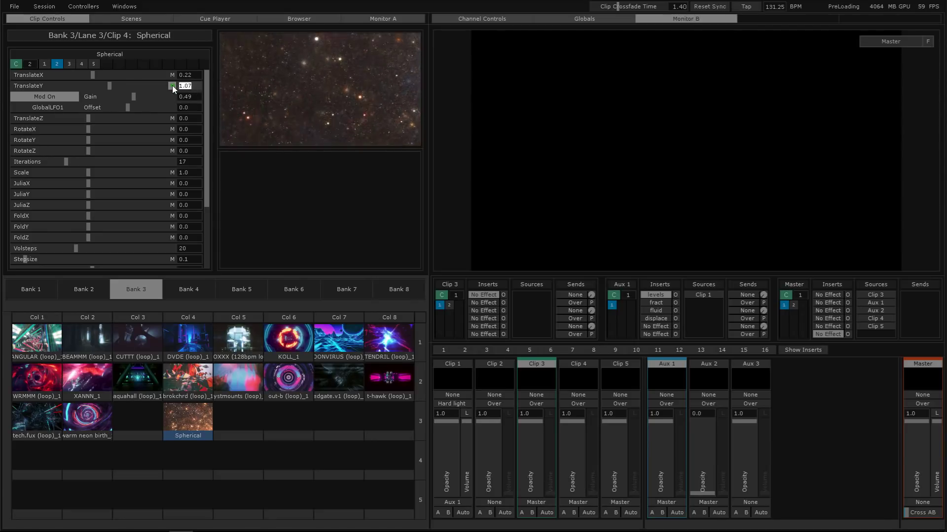
pyautogui.write('0')
pyautogui.press('Return')
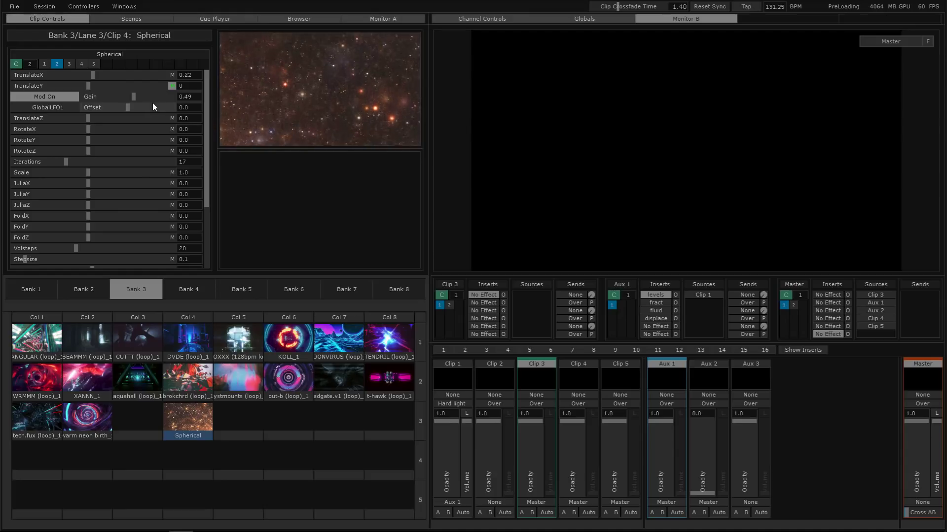
# - Set both the offset and the gain of TranslateY's modulation to 0.5
pyautogui.moveTo(131, 107); pyautogui.dragTo(191, 120)
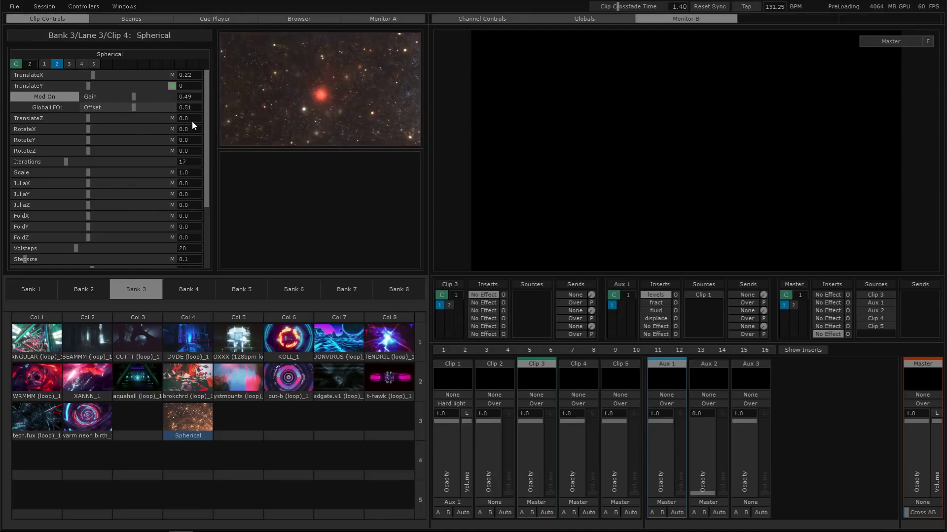
pyautogui.doubleClick(191, 97)
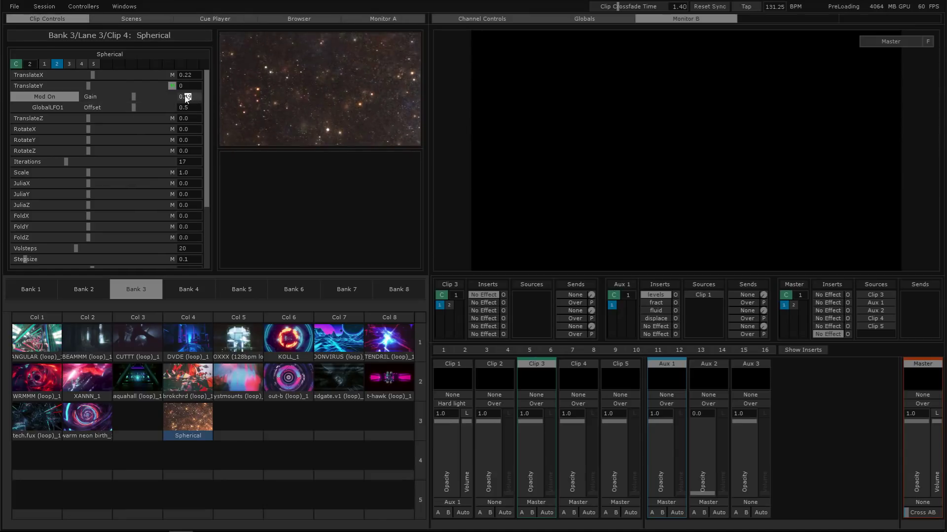
pyautogui.write('5')
pyautogui.press('Return')
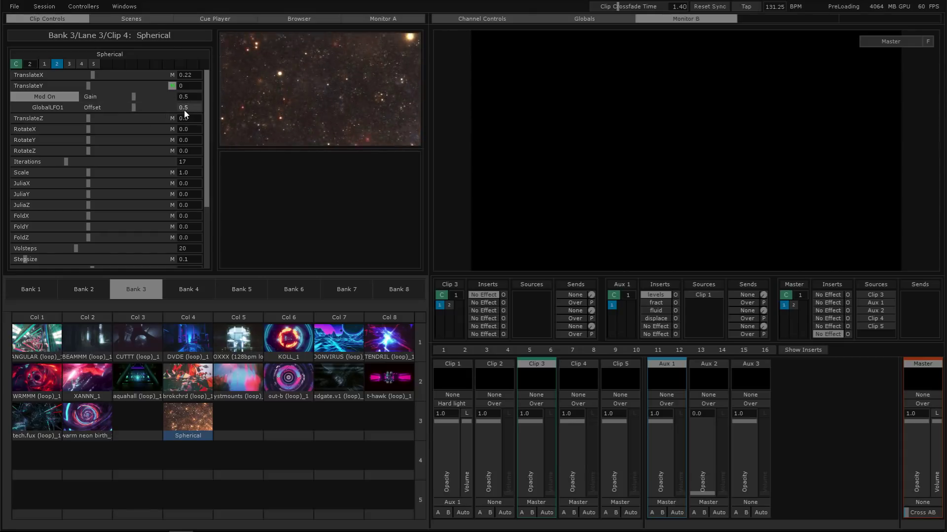
# - Switch TranslateY's modulation off and re-enter its offset as .5
pyautogui.click(64, 98)
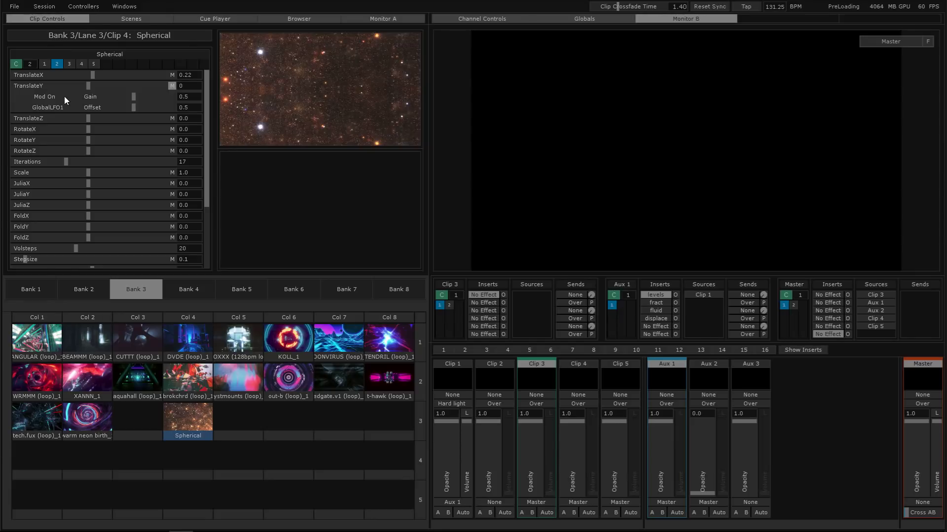
pyautogui.click(196, 108)
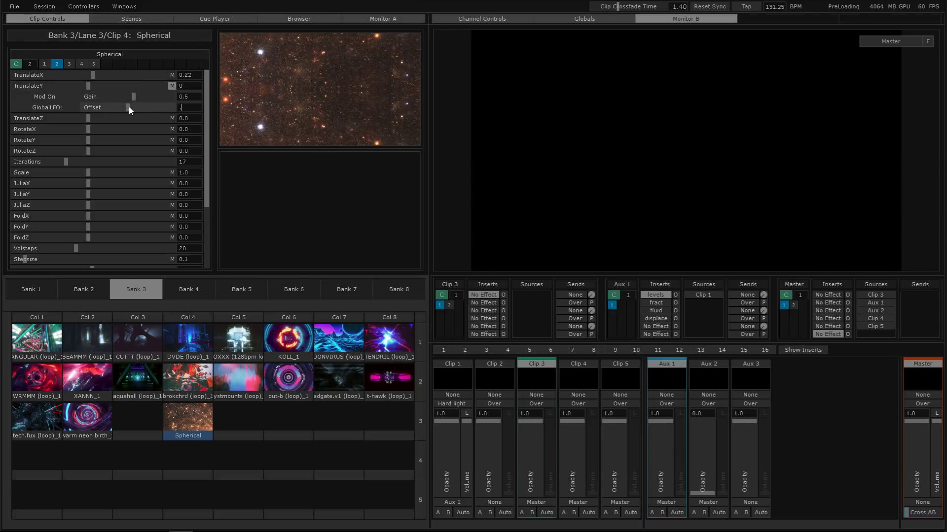
pyautogui.write('5')
pyautogui.press('Return')
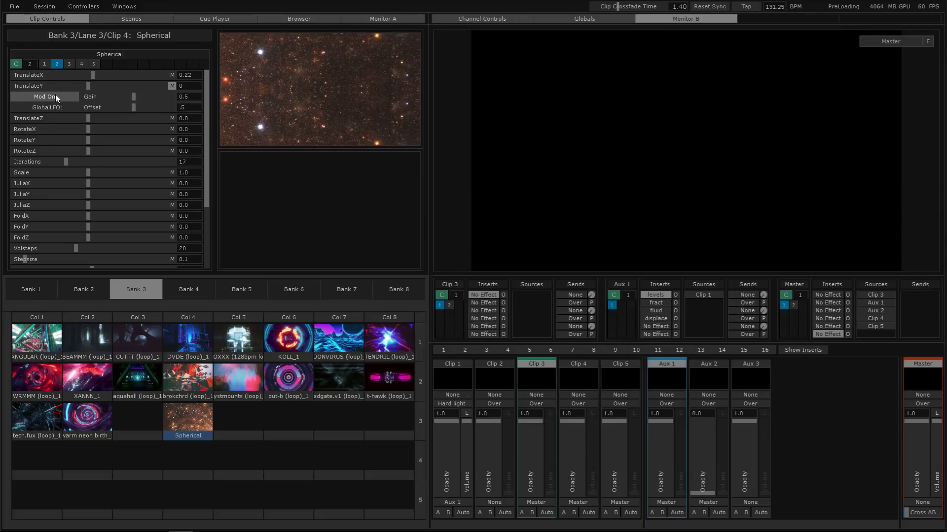
# - Toggle TranslateY's modulation, set its modulation source to Constant and collapse its modulation controls
pyautogui.click(56, 96)
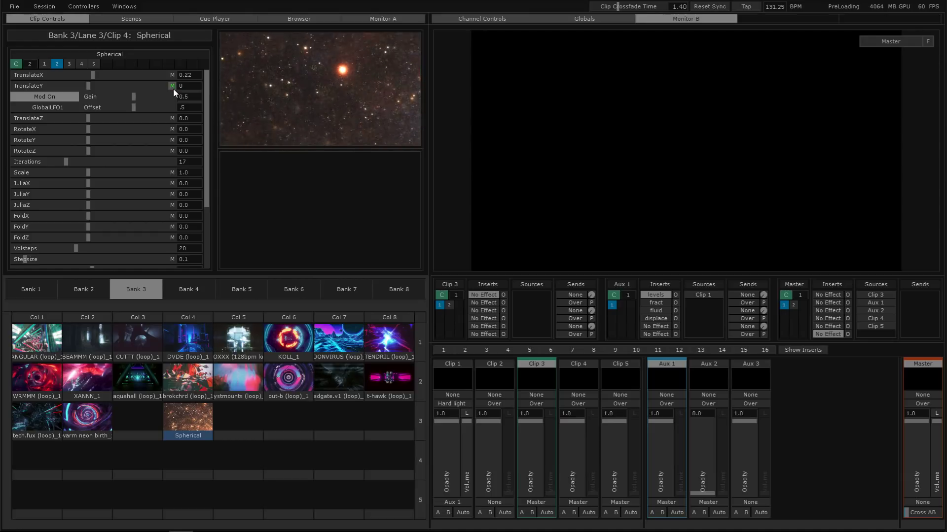
pyautogui.click(64, 105)
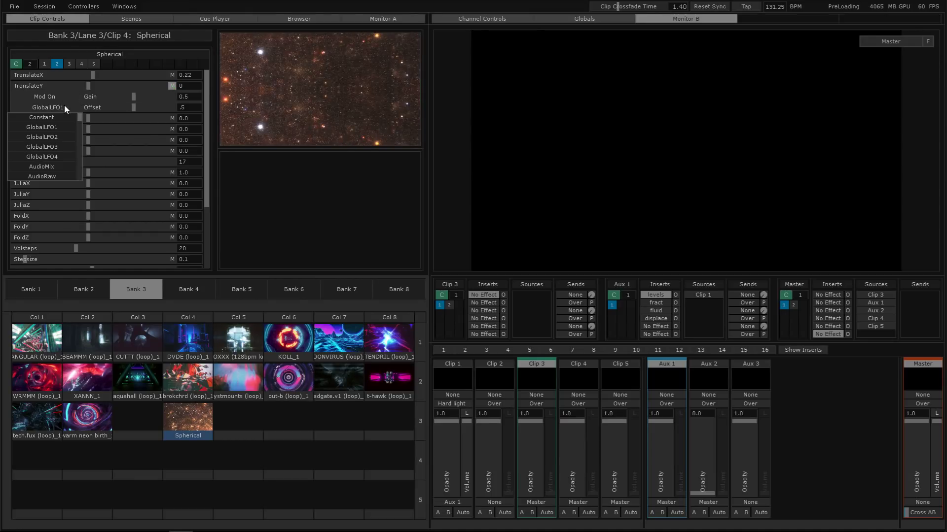
pyautogui.click(58, 117)
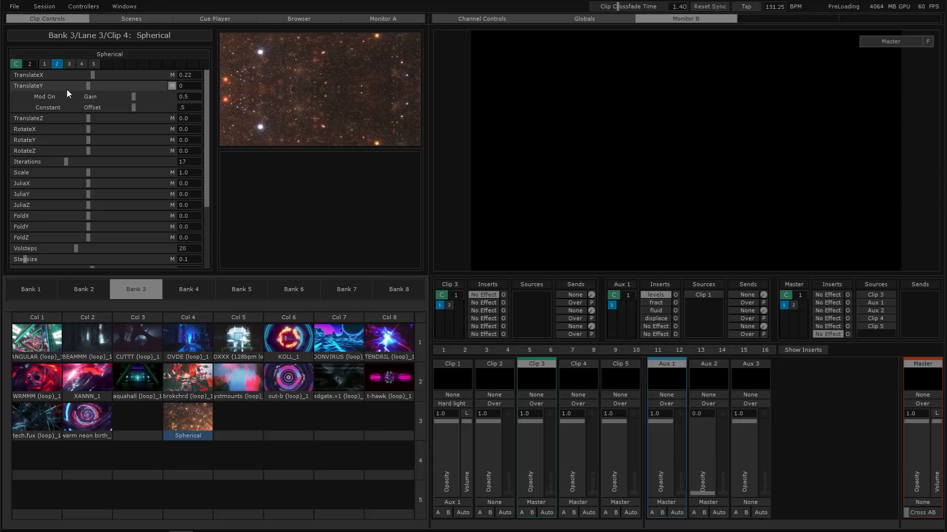
pyautogui.click(171, 86)
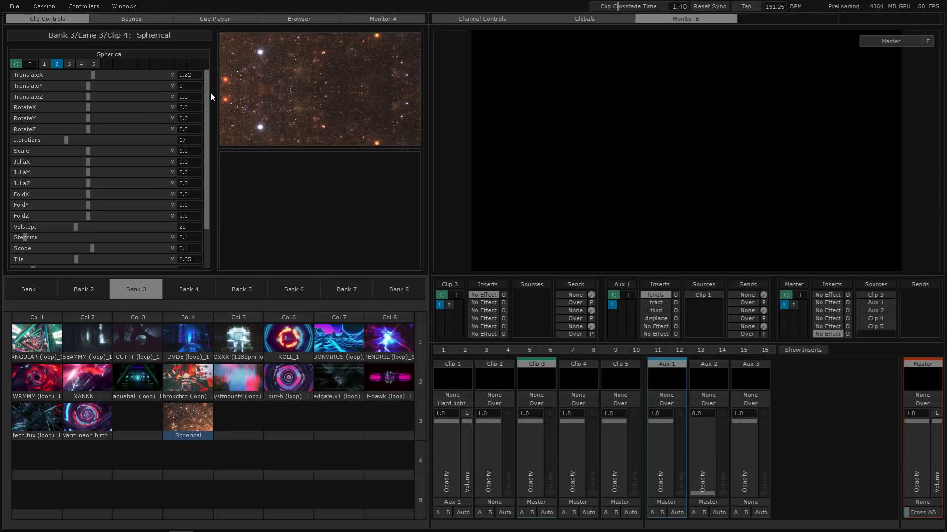
pyautogui.scroll(-1, 210, 93)
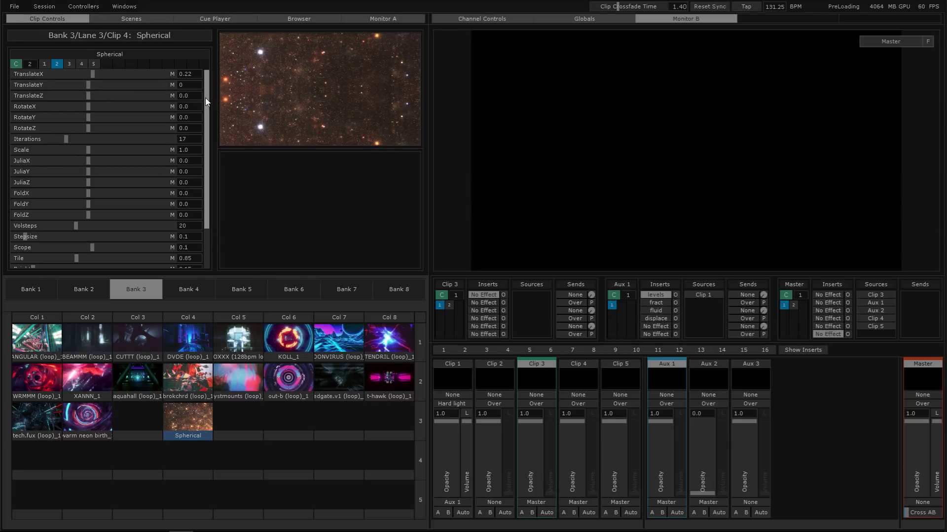
pyautogui.scroll(-1, 205, 104)
pyautogui.scroll(1, 202, 111)
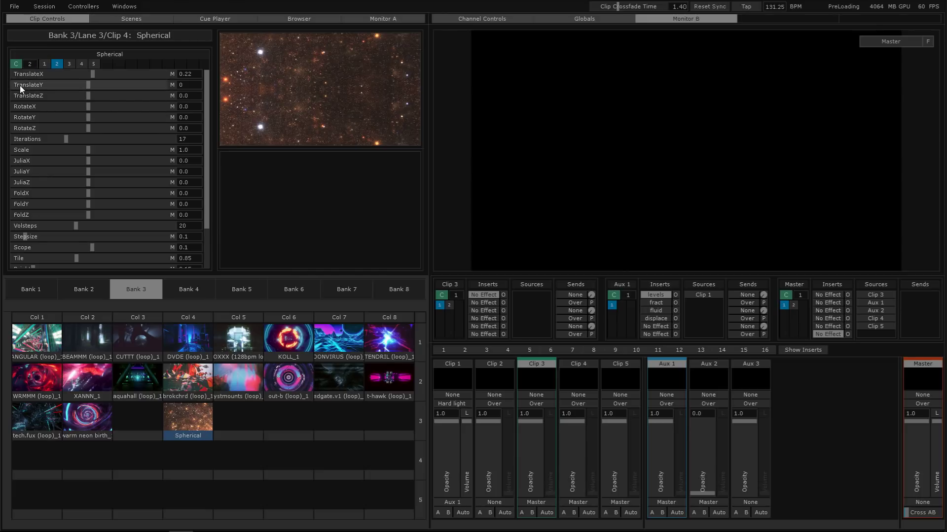
# - Turn on MIDI controller mapping mode for the performance interface
pyautogui.click(76, 6)
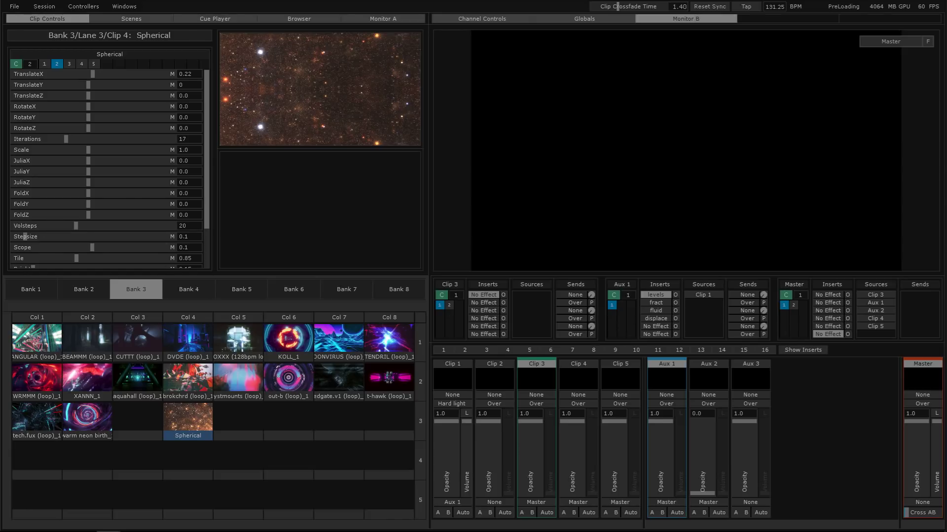
pyautogui.click(84, 6)
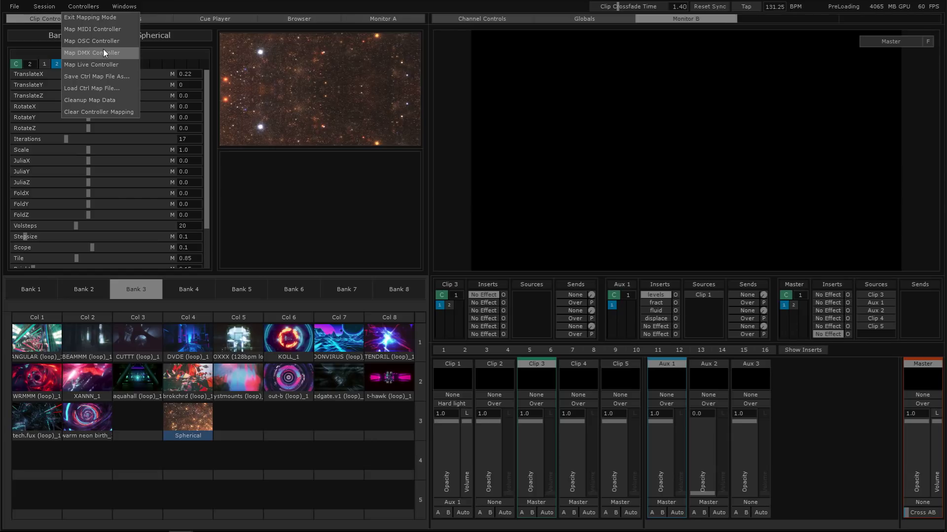
pyautogui.click(79, 29)
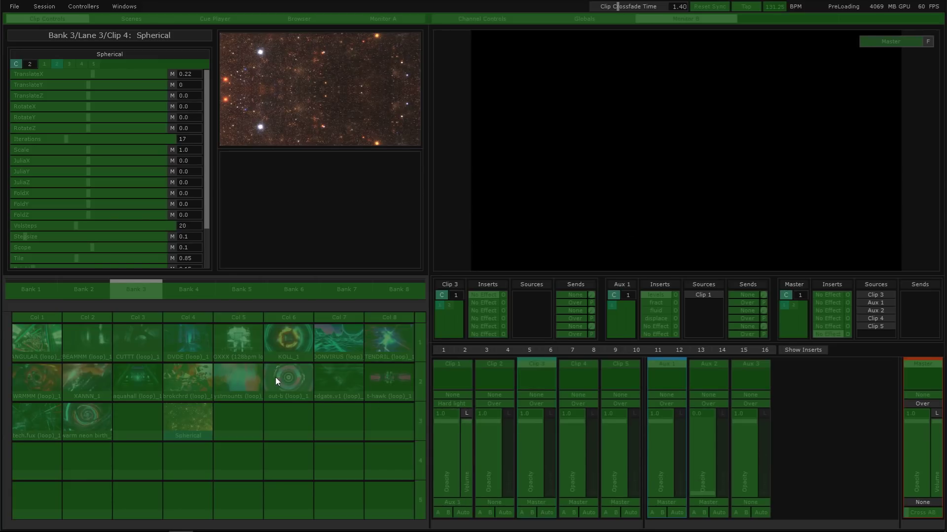
# - Switch the controller mapping mode to OSC, to DMX and back to MIDI
pyautogui.click(124, 7)
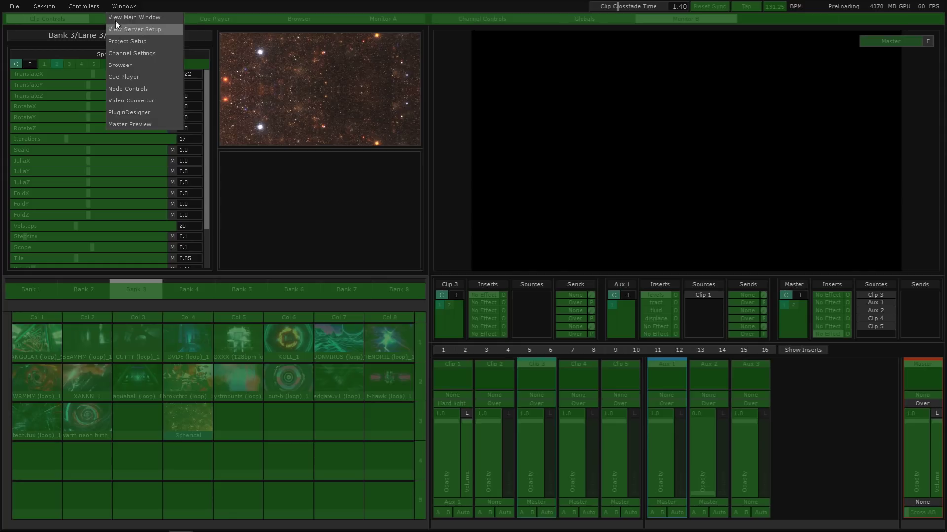
pyautogui.moveTo(96, 10)
pyautogui.click(95, 41)
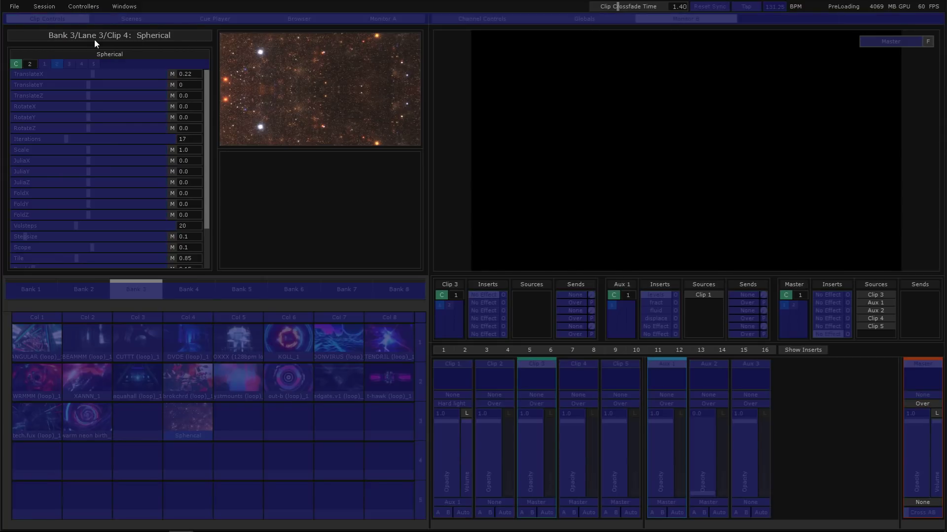
pyautogui.click(96, 10)
pyautogui.click(94, 54)
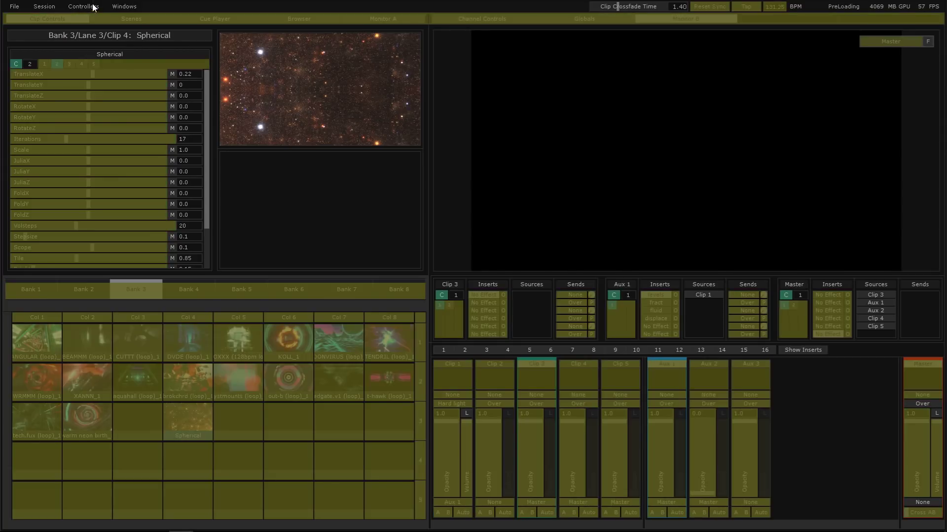
pyautogui.click(93, 7)
pyautogui.click(88, 28)
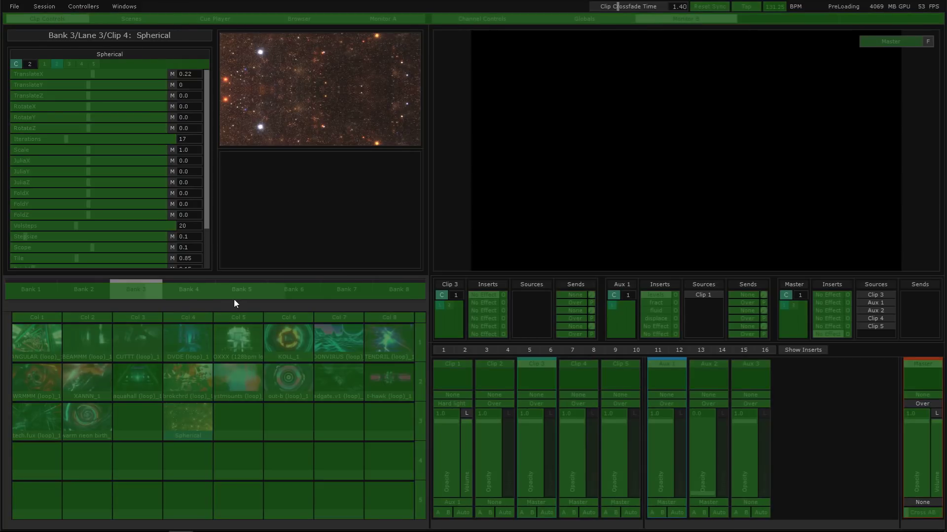
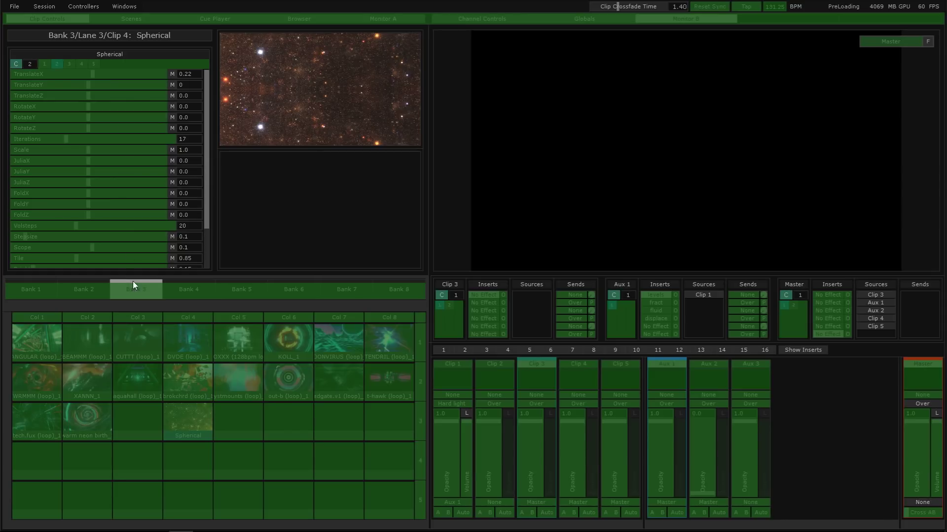
# - Map Clip 1's Opacity slider to the MIDI controller and exit perform mode to the TouchDesigner network editor
pyautogui.rightClick(446, 455)
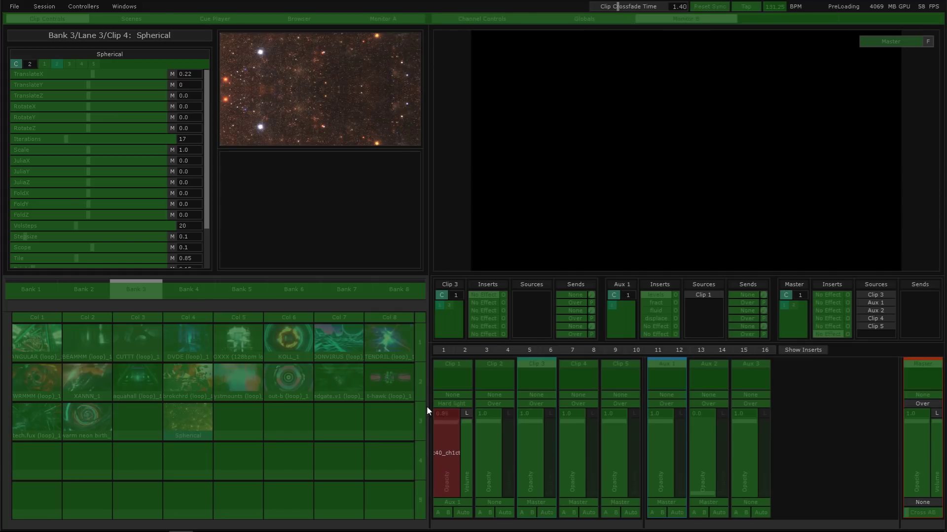
pyautogui.press('Escape')
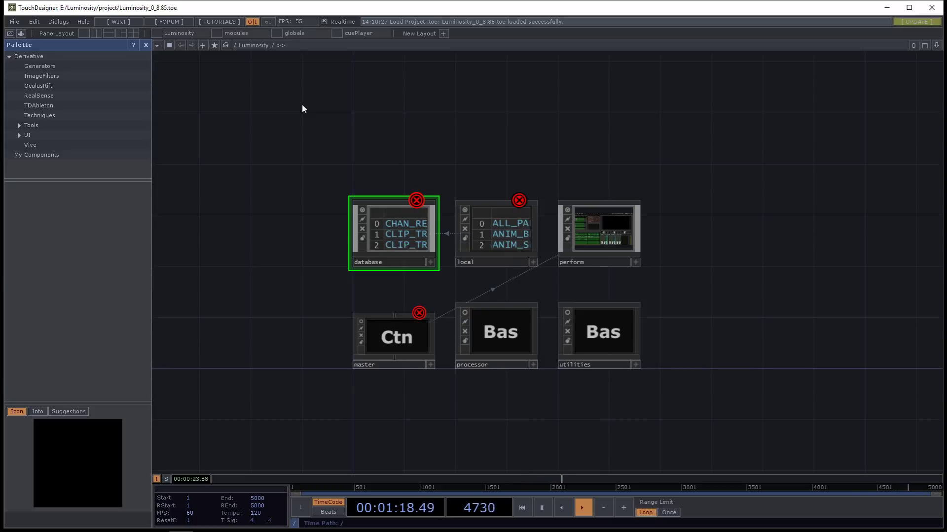
pyautogui.moveTo(323, 165); pyautogui.dragTo(317, 182)
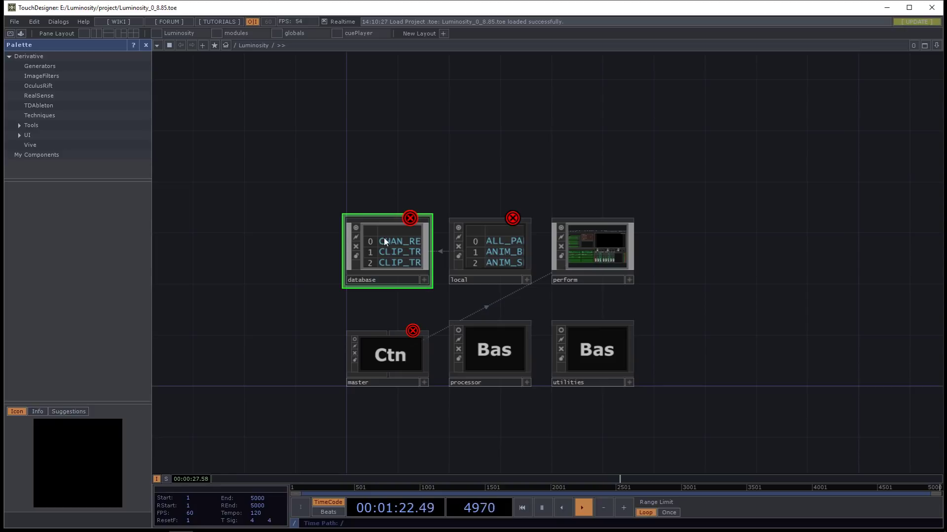
pyautogui.moveTo(386, 193); pyautogui.dragTo(463, 171)
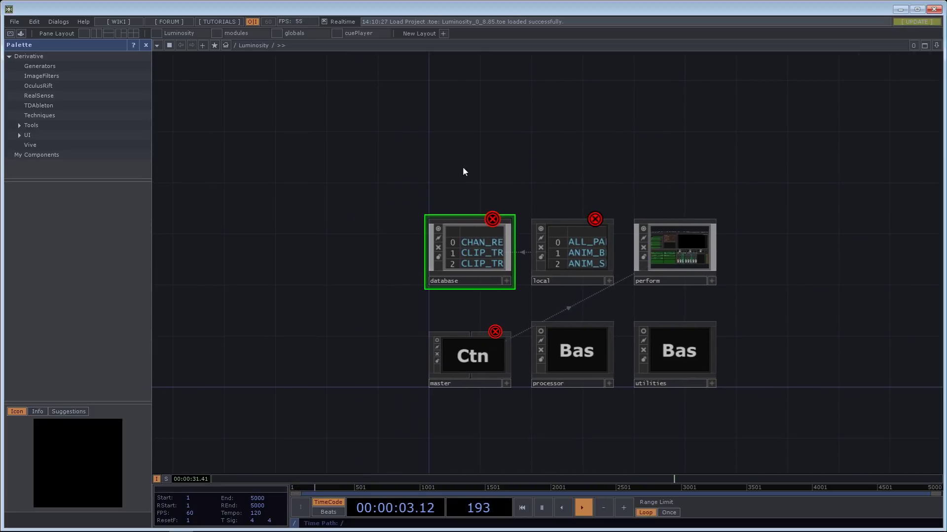
pyautogui.press('F1')
pyautogui.press('Escape')
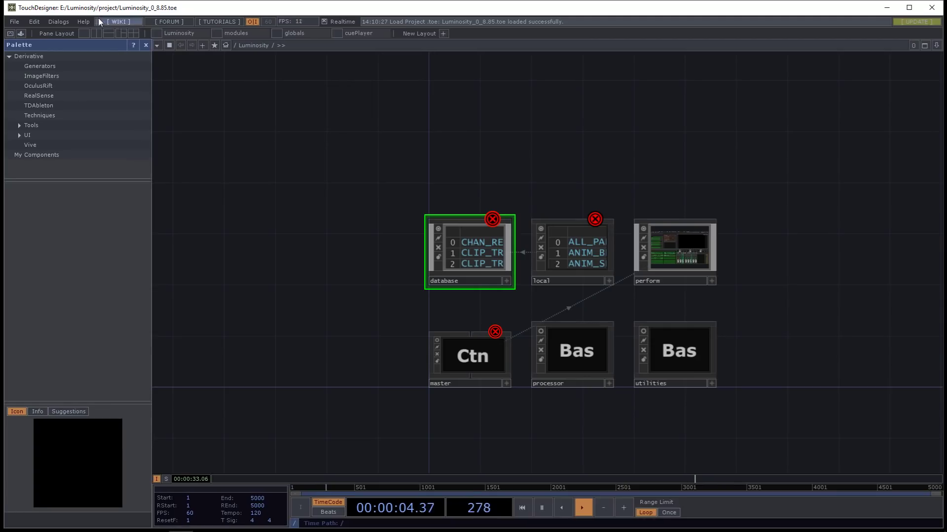
# - Examine the APC40 mkII device mapping, including its ID, in the MIDI Device Mapper and close the dialog
pyautogui.click(58, 21)
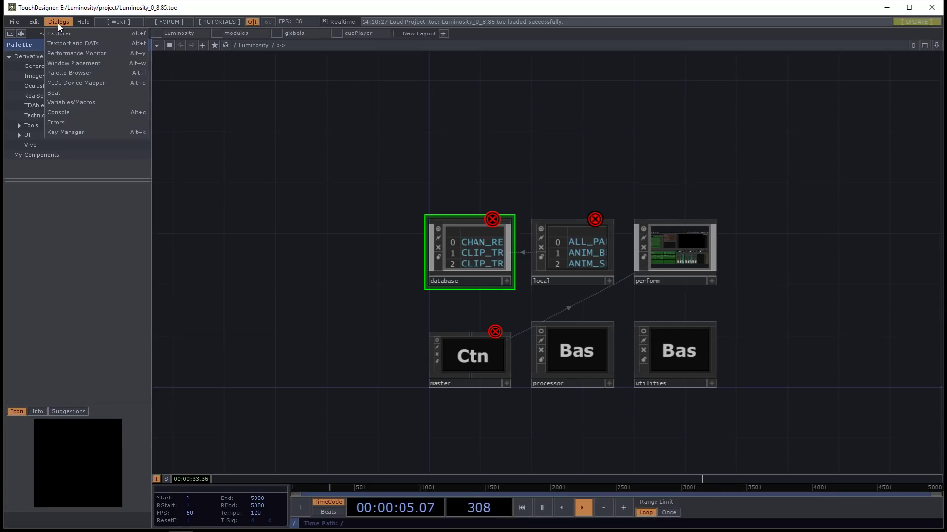
pyautogui.click(79, 83)
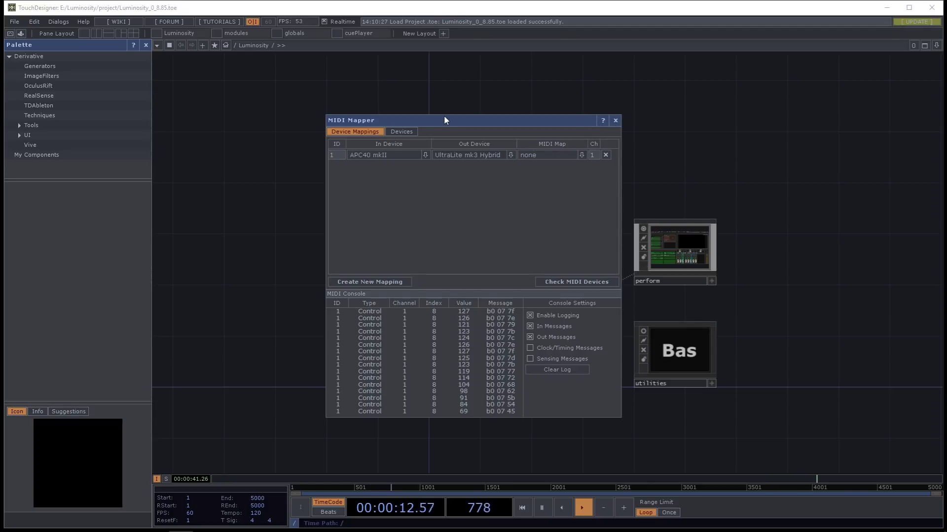
pyautogui.moveTo(446, 120); pyautogui.dragTo(345, 102)
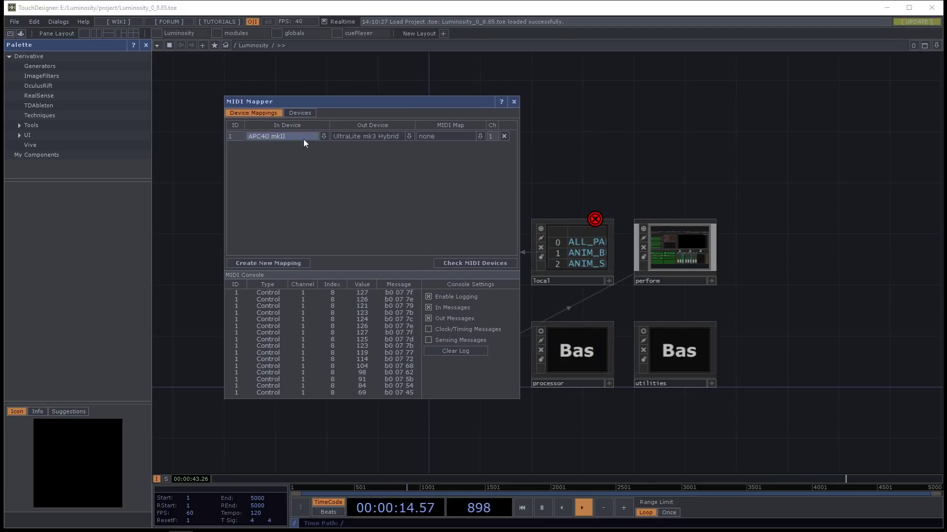
pyautogui.click(234, 137)
pyautogui.click(202, 141)
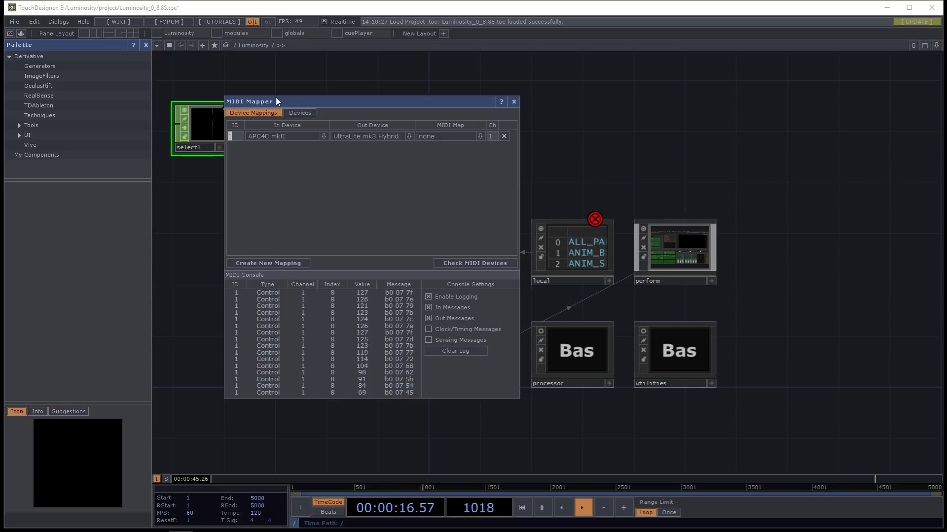
pyautogui.moveTo(276, 102); pyautogui.dragTo(333, 100)
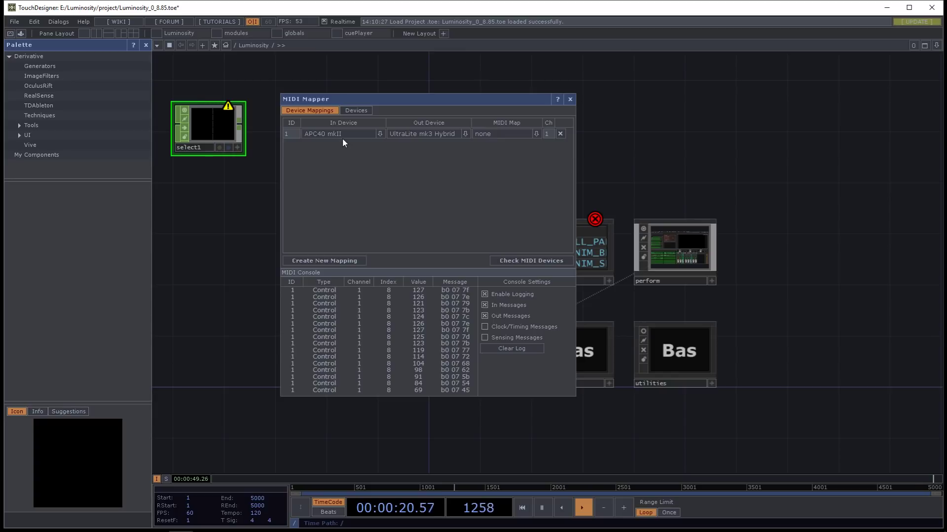
pyautogui.click(570, 100)
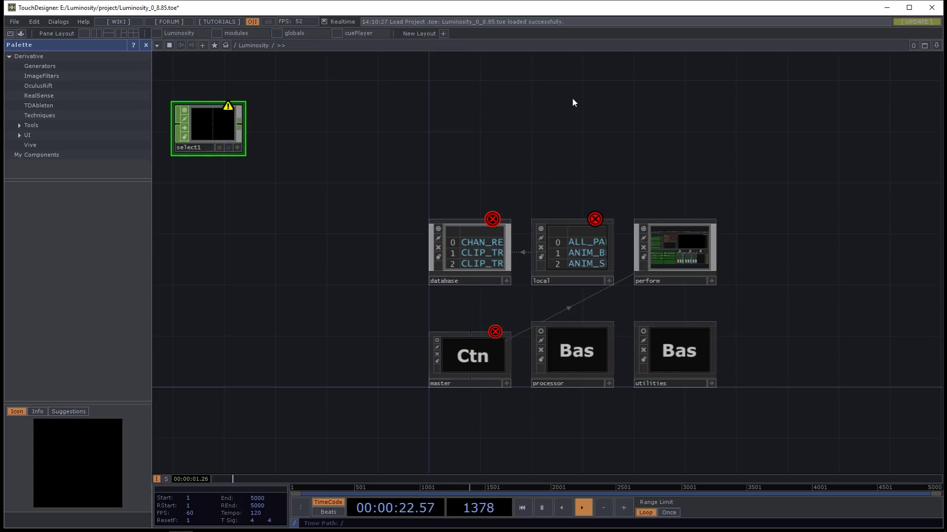
# - Enter the database component and open the ctrlMaps network inside it
pyautogui.moveTo(529, 115); pyautogui.dragTo(442, 120)
pyautogui.click(407, 264)
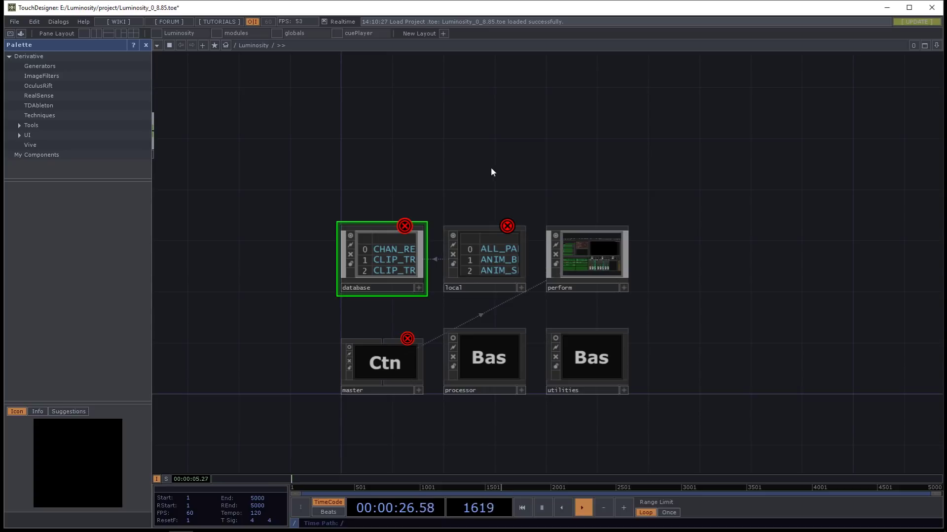
pyautogui.press('i')
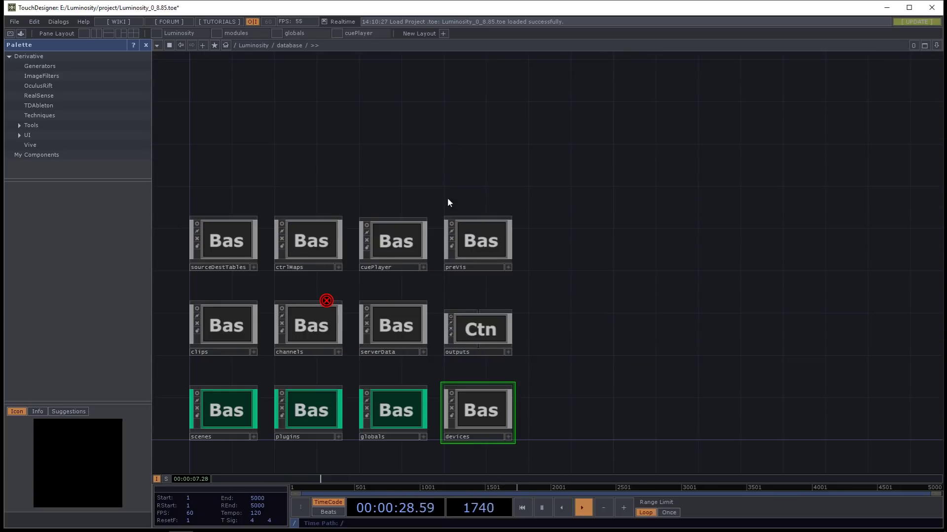
pyautogui.click(363, 196)
pyautogui.press('i')
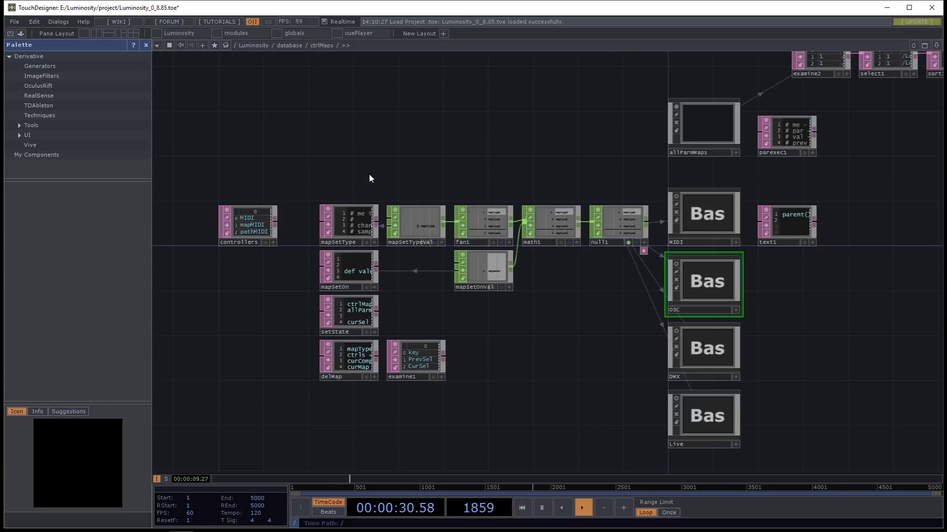
pyautogui.press('u')
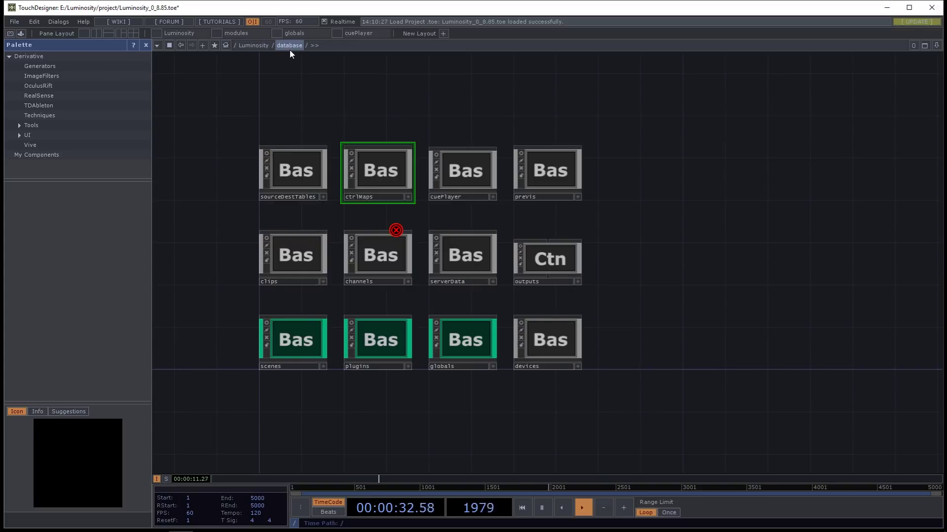
pyautogui.press('i')
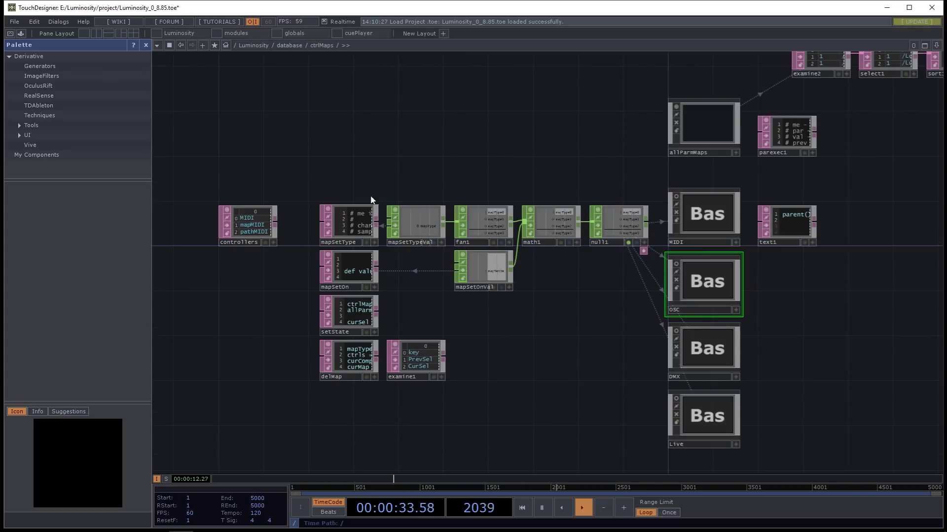
# - Enter the MIDI component inside ctrlMaps and select the midiin1 operator for closer inspection
pyautogui.click(717, 208)
pyautogui.press('i')
pyautogui.press('h')
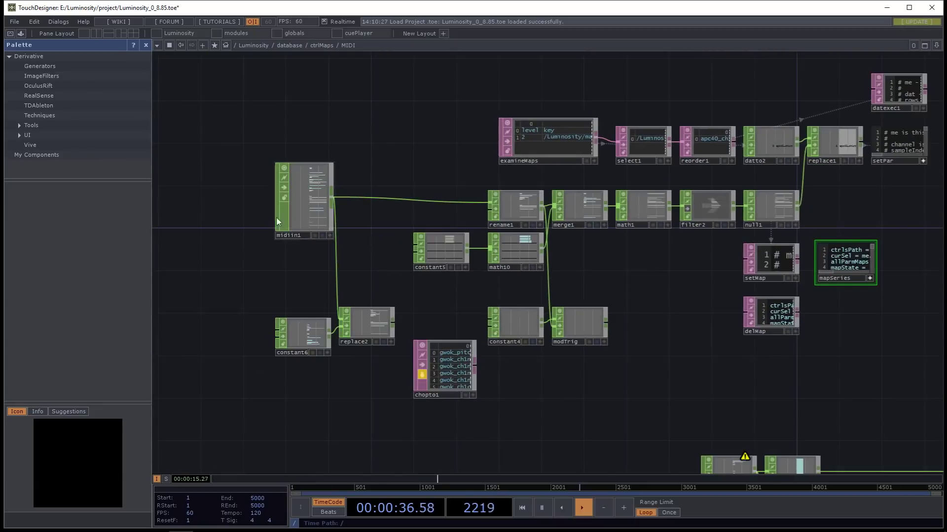
pyautogui.scroll(10, 302, 191)
pyautogui.scroll(-5, 386, 169)
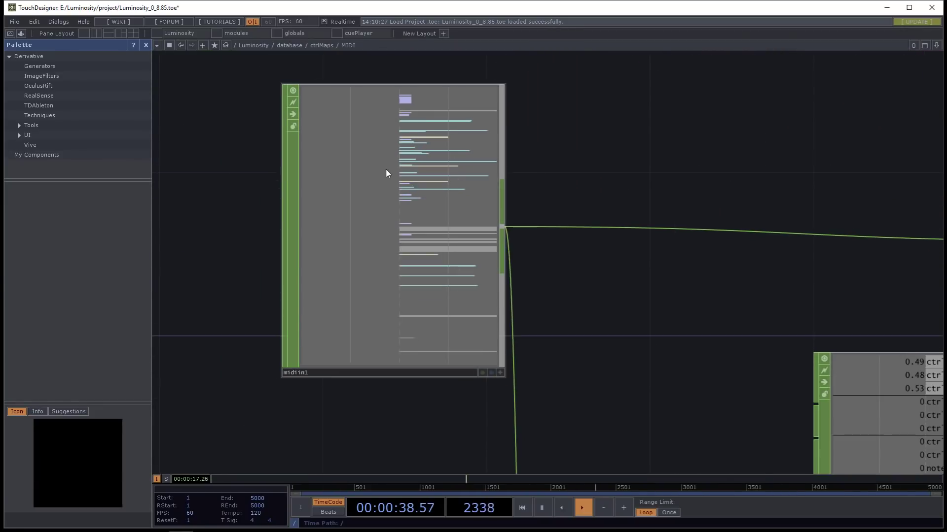
pyautogui.click(386, 170)
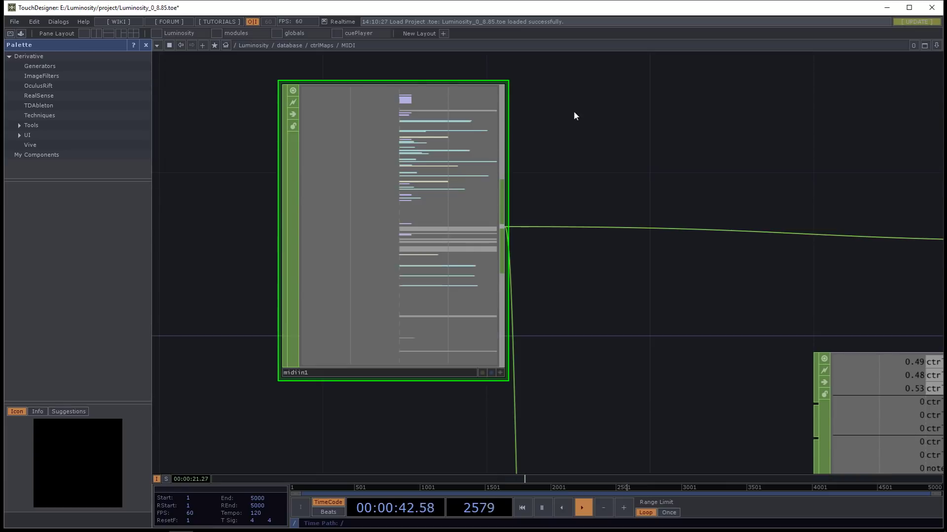
# - Display the MIDI network's full path, /Luminosity/database/ctrlMaps/MIDI, as editable text
pyautogui.moveTo(572, 119); pyautogui.dragTo(573, 176)
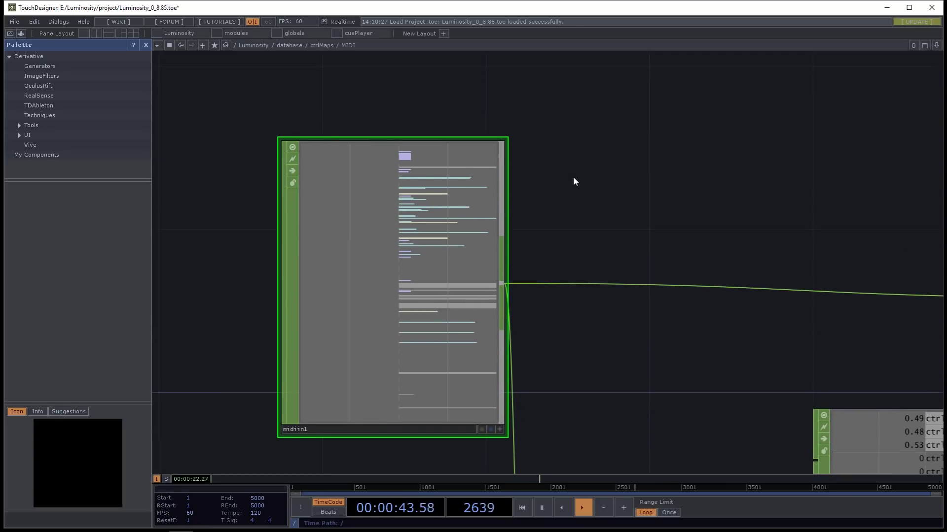
pyautogui.click(402, 44)
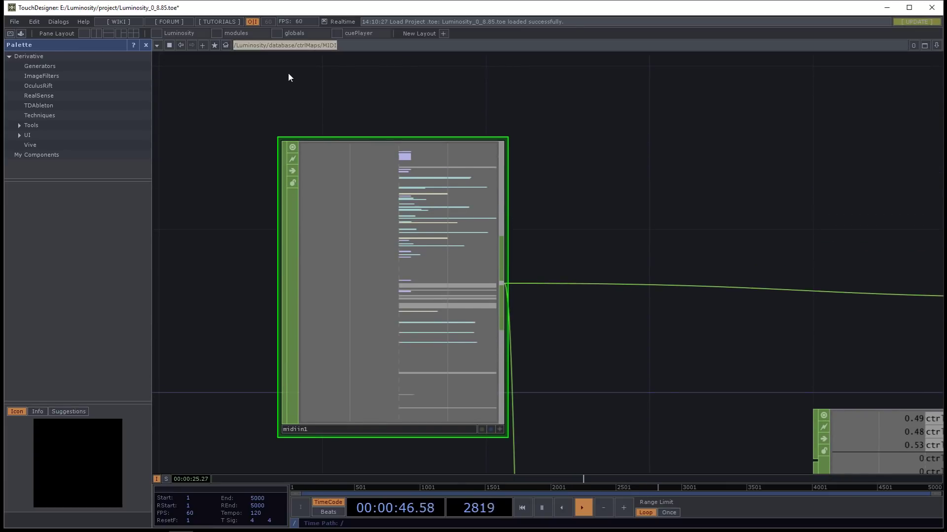
# - Return to Luminosity's performance interface and MIDI-map the Clip 1 and Clip 2 opacity faders to APC40 channels 1 and 2
pyautogui.click(327, 82)
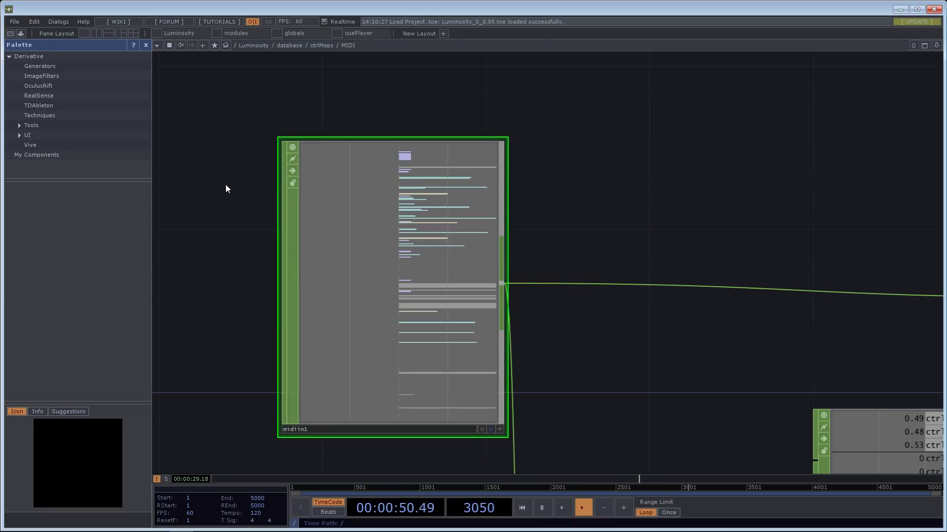
pyautogui.press('F1')
pyautogui.click(450, 441)
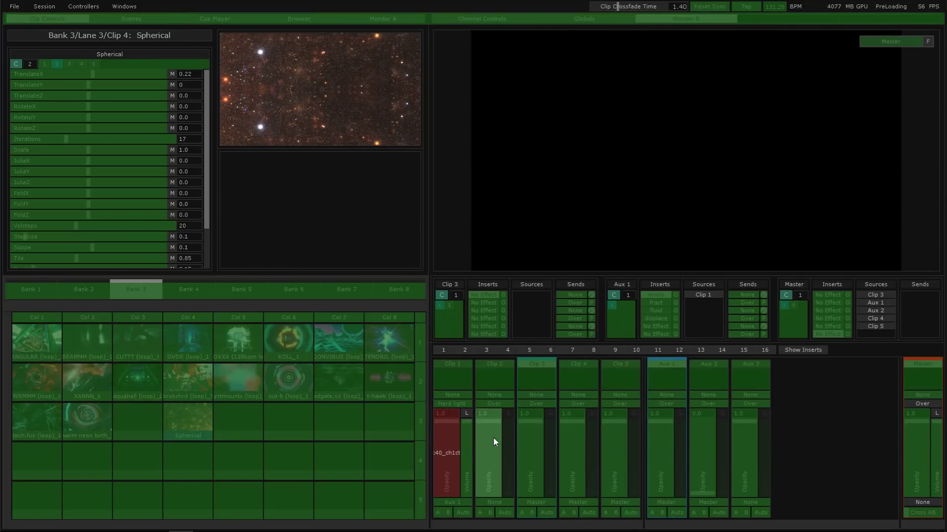
pyautogui.click(493, 437)
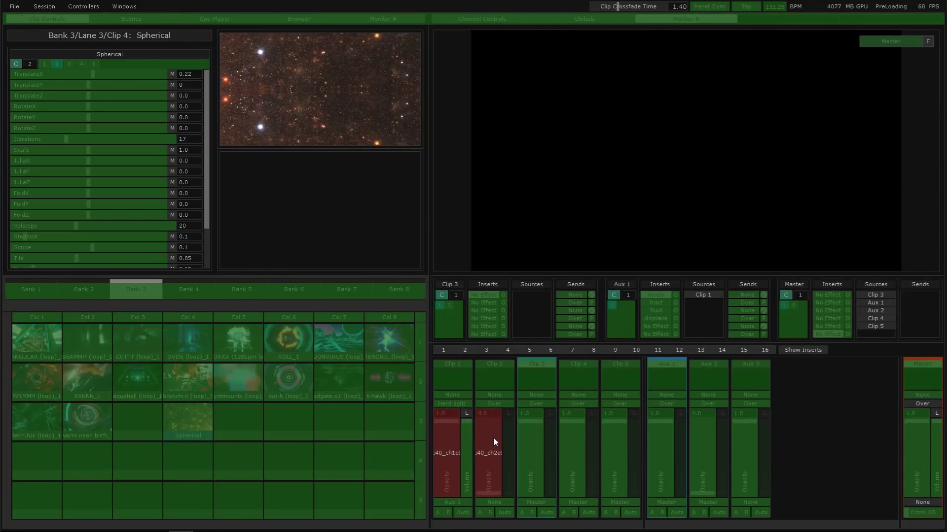
pyautogui.click(493, 437)
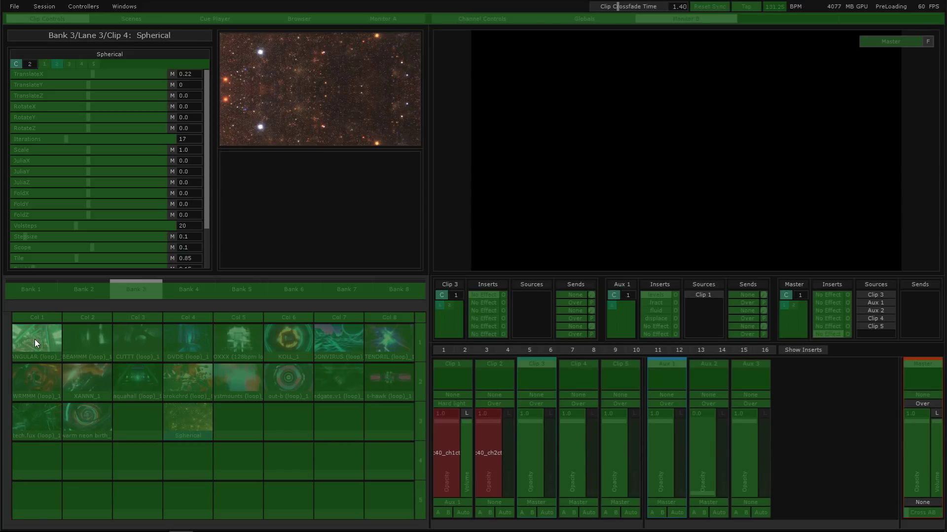
# - MIDI-map the first four clips in lane 1 of Bank 3 to APC40 notes, apc40_ch1n33 through apc40_ch1n36
pyautogui.click(83, 334)
pyautogui.click(132, 336)
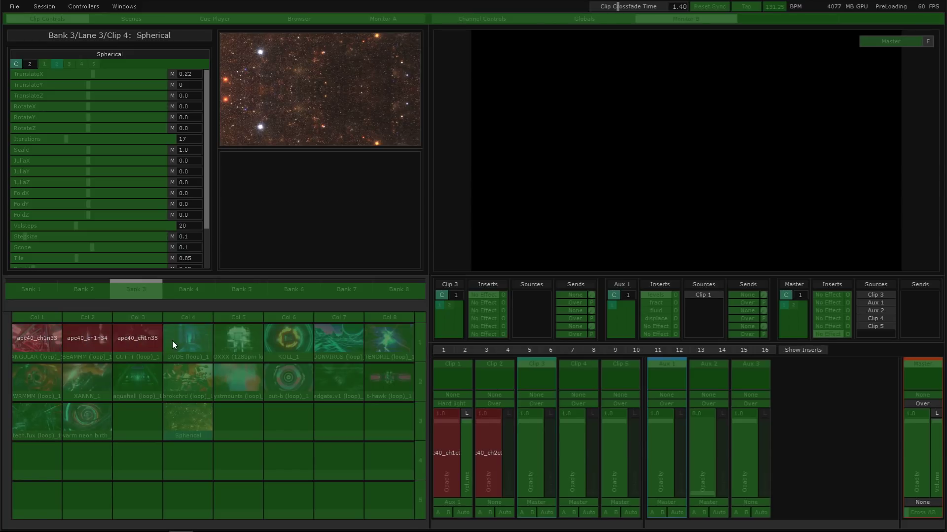
pyautogui.click(173, 341)
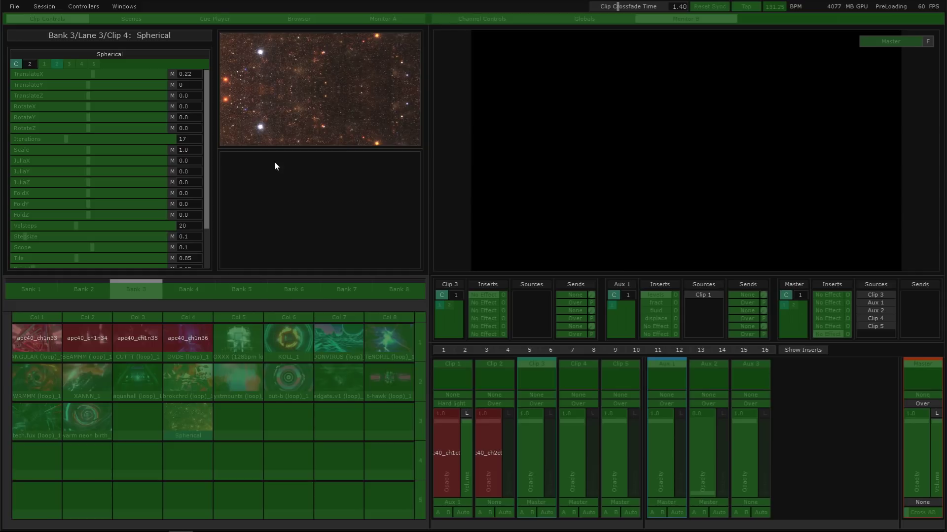
# - MIDI-map the Spherical clip's TranslateZ to apc40_ch1ctrl17 and exit mapping mode
pyautogui.click(75, 96)
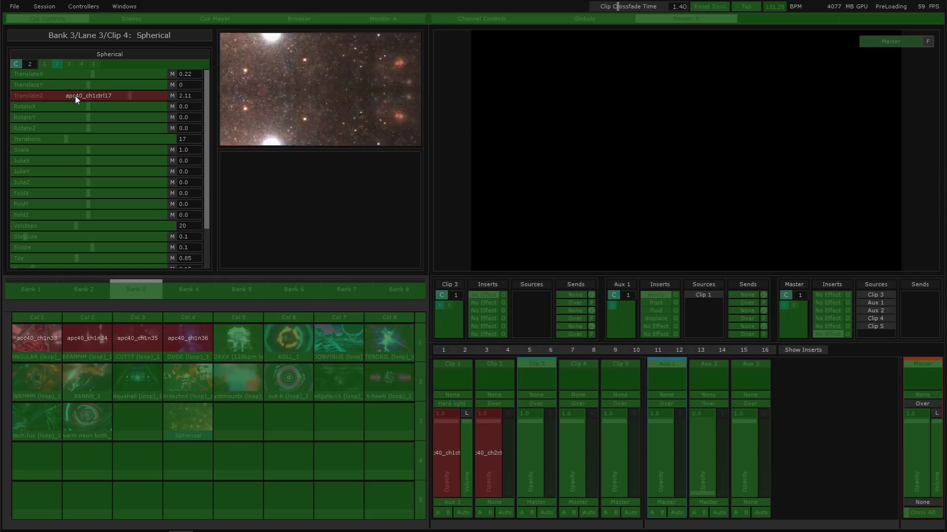
pyautogui.click(84, 6)
pyautogui.click(84, 18)
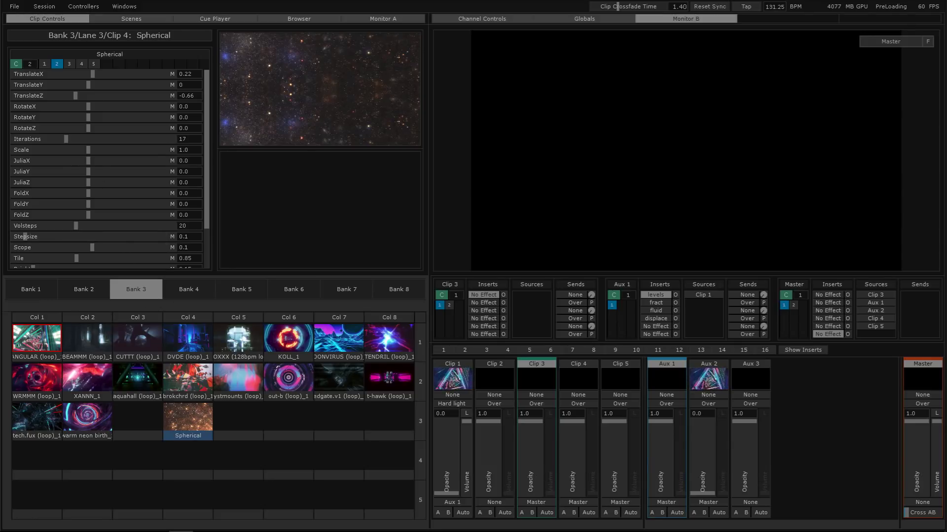
# - Re-enter MIDI controller mapping mode to review the assigned controls, and exit mapping mode
pyautogui.click(84, 7)
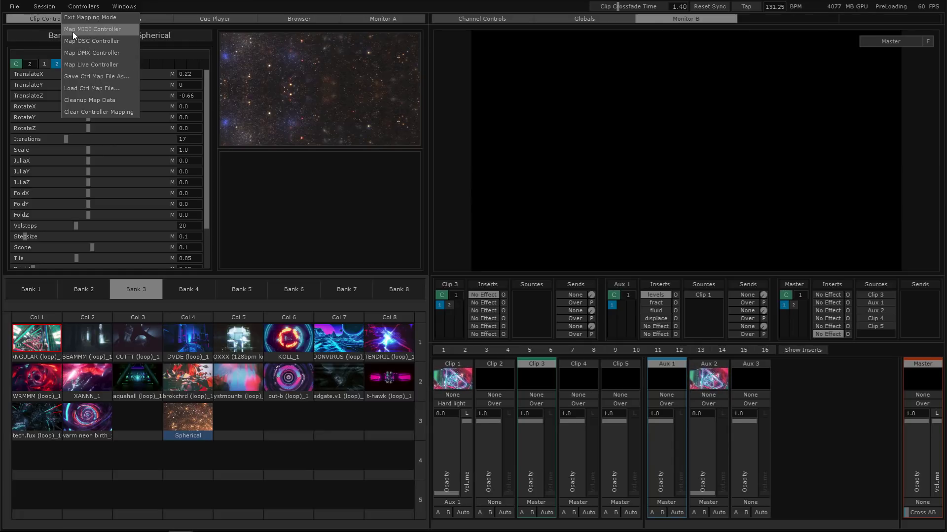
pyautogui.click(79, 4)
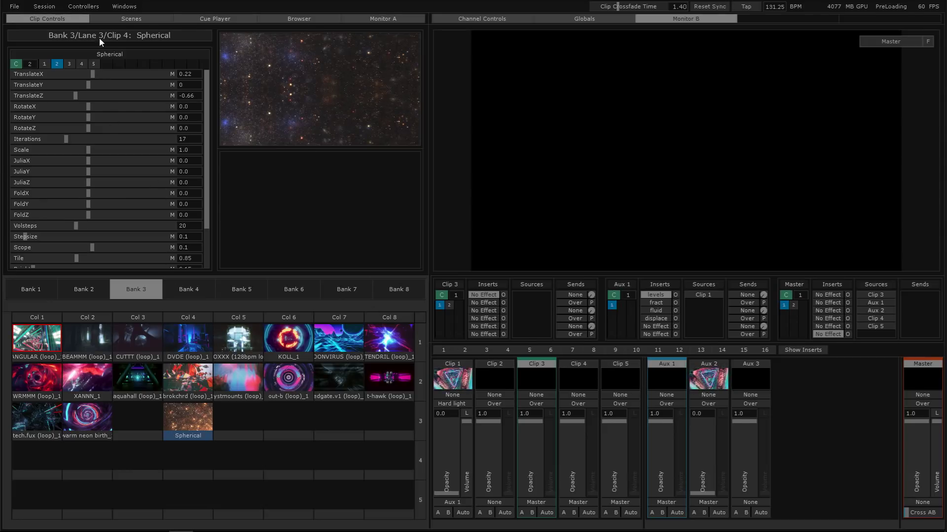
pyautogui.click(90, 7)
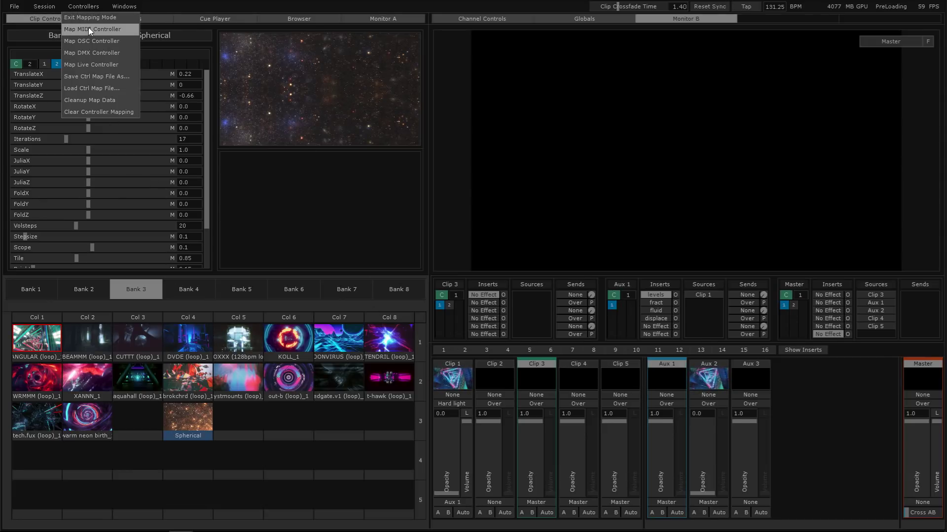
pyautogui.click(88, 29)
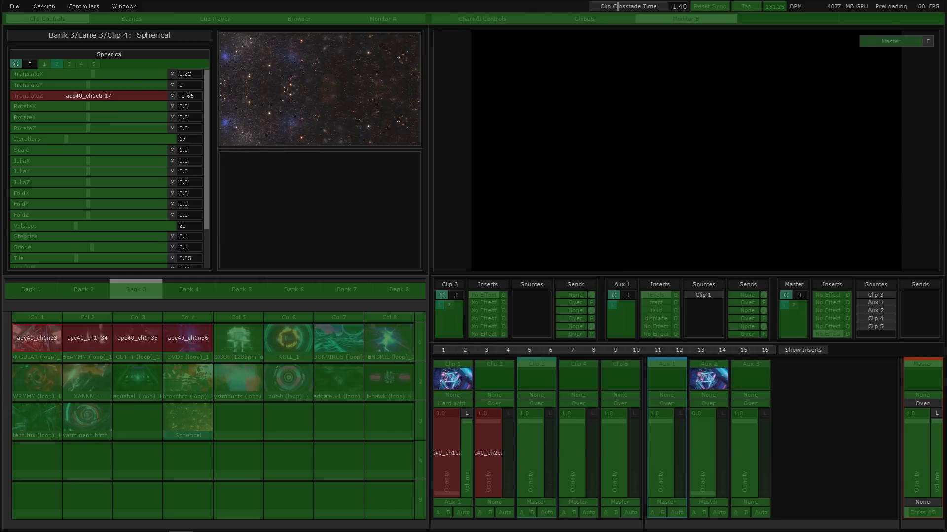
pyautogui.click(87, 10)
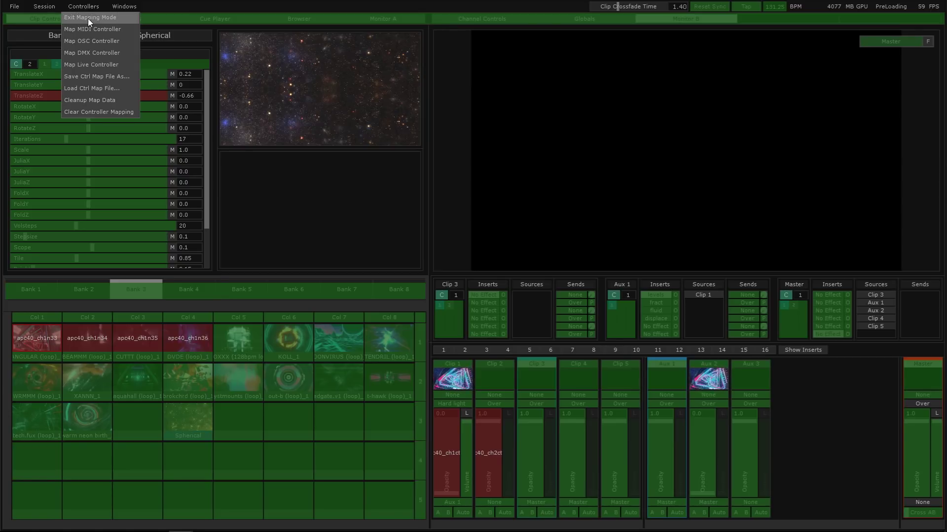
pyautogui.click(88, 19)
# - Examine the controller mapping commands, including saving and loading map files, Cleanup Map Data and Clear Controller Mapping
pyautogui.click(87, 8)
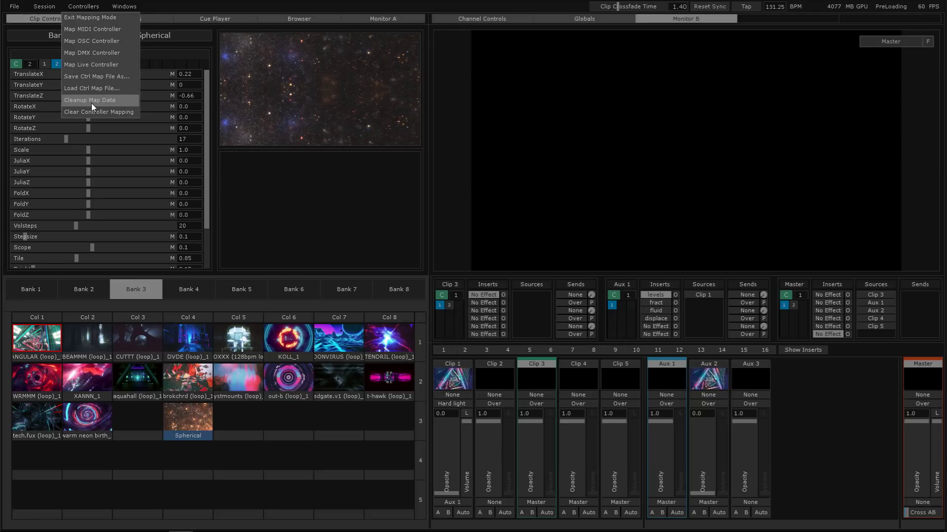
pyautogui.click(312, 226)
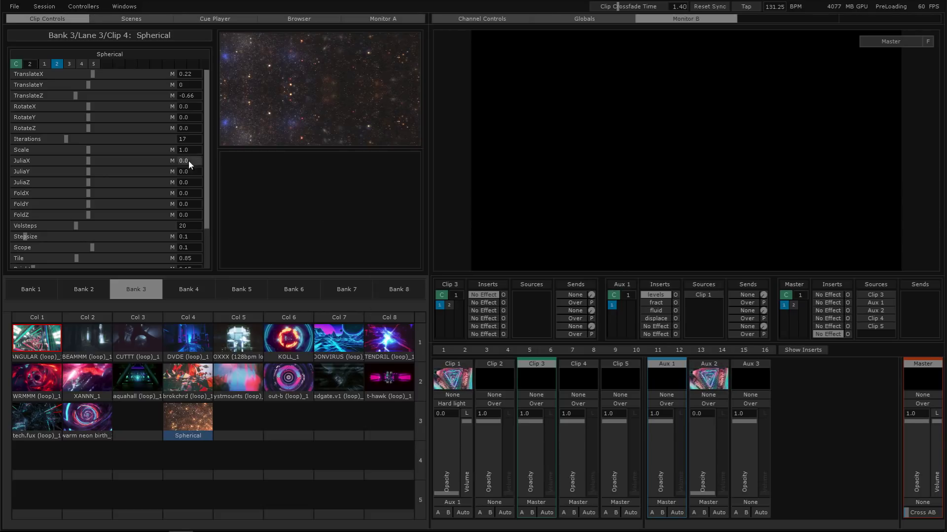
pyautogui.click(82, 7)
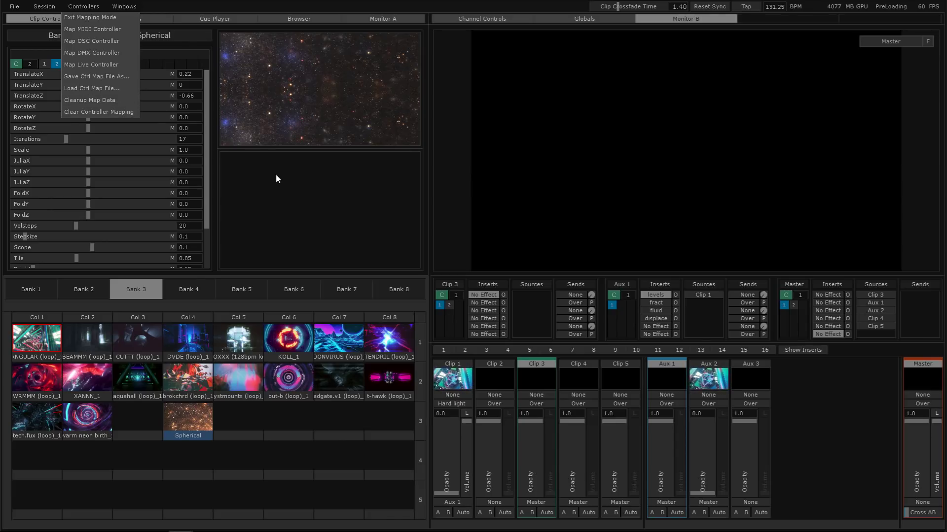
pyautogui.click(73, 7)
pyautogui.click(76, 7)
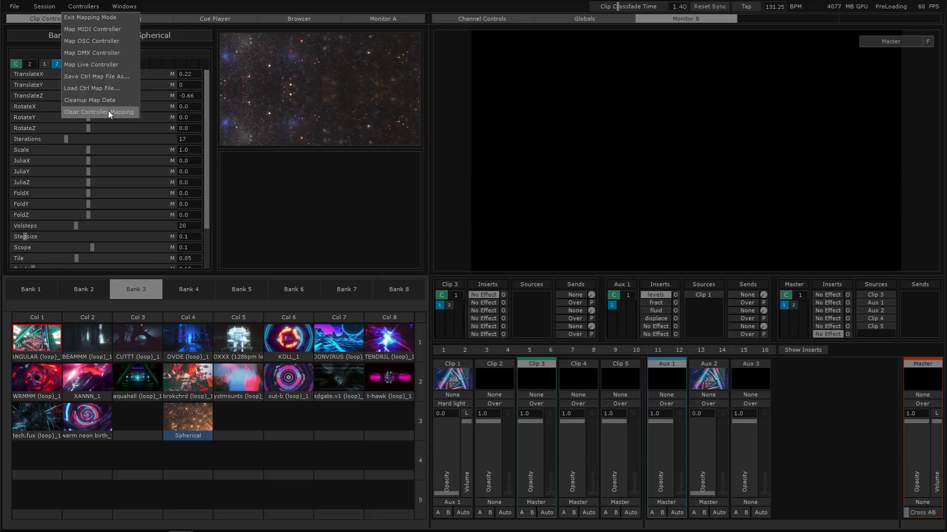
pyautogui.click(94, 6)
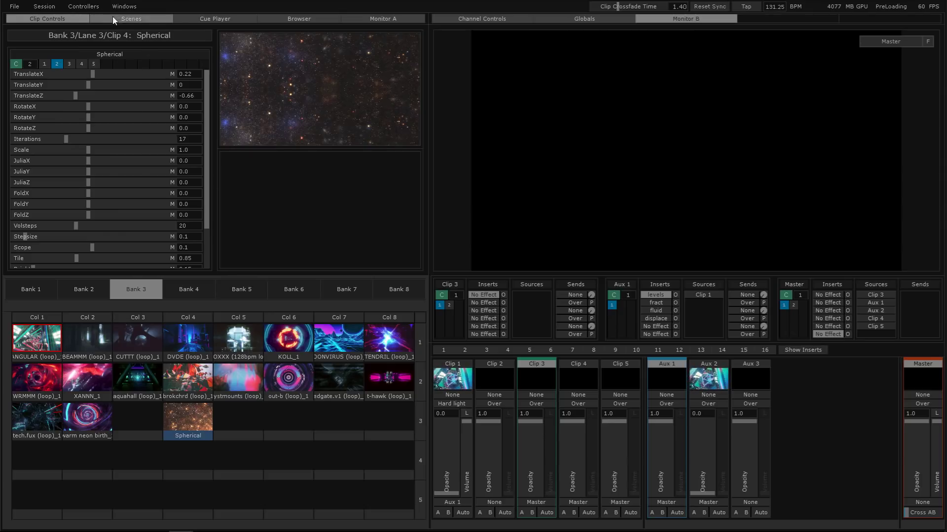
pyautogui.click(92, 5)
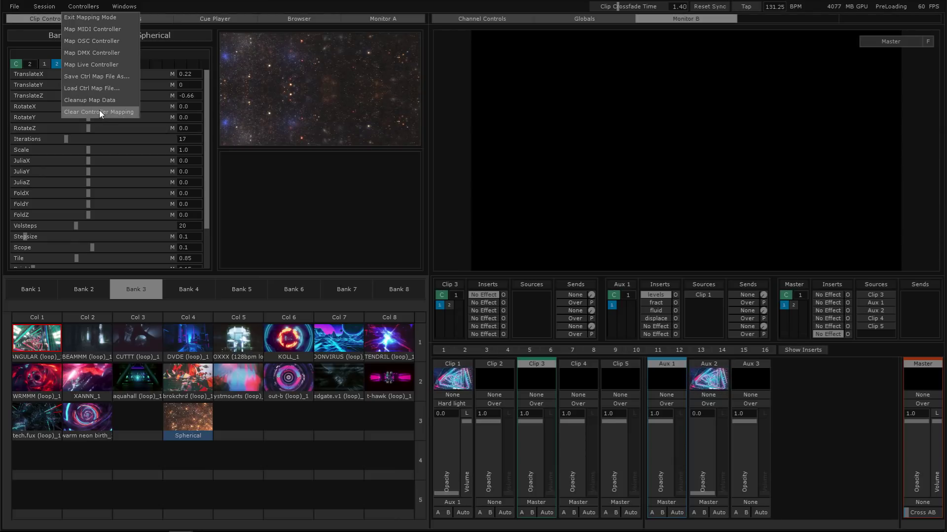
pyautogui.click(85, 9)
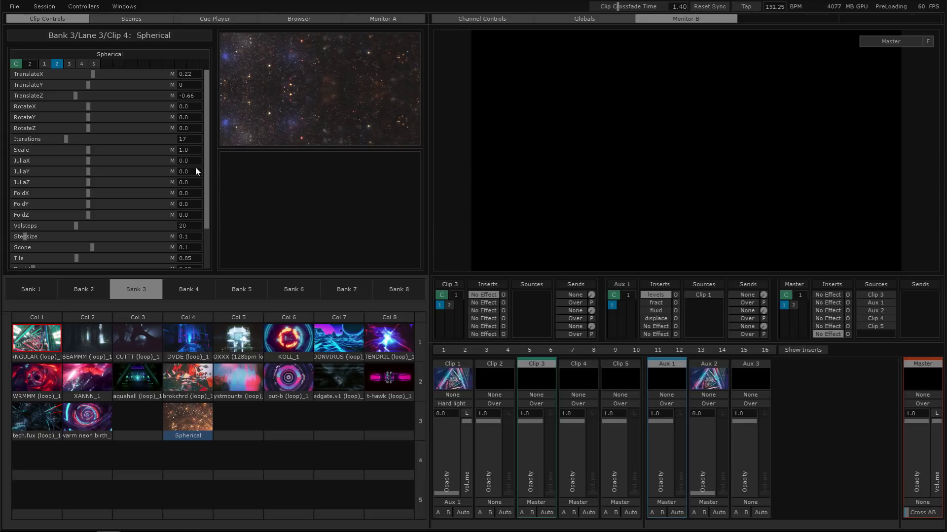
# - Reset the Spherical clip's TranslateX, TranslateY and TranslateZ to their defaults and inspect TranslateZ's Clear Map option
pyautogui.rightClick(94, 87)
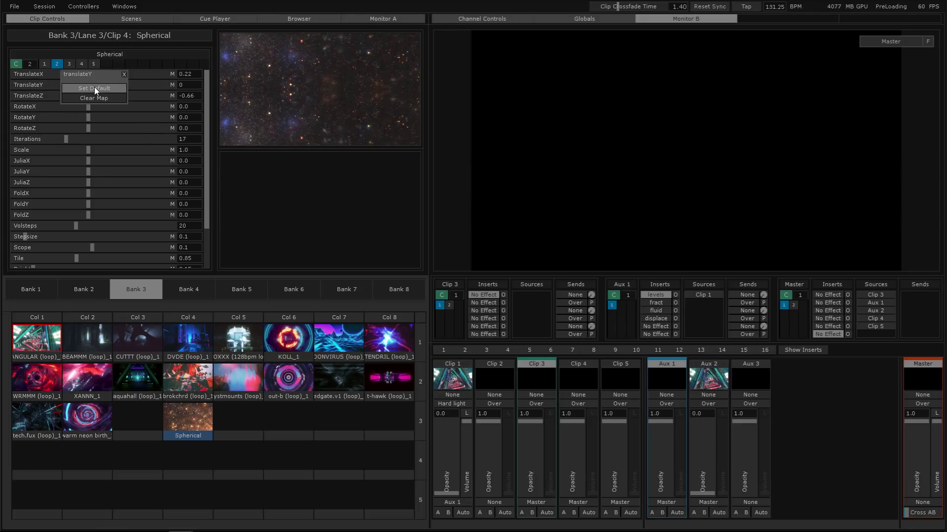
pyautogui.click(84, 93)
pyautogui.rightClick(84, 95)
pyautogui.click(87, 94)
pyautogui.rightClick(88, 86)
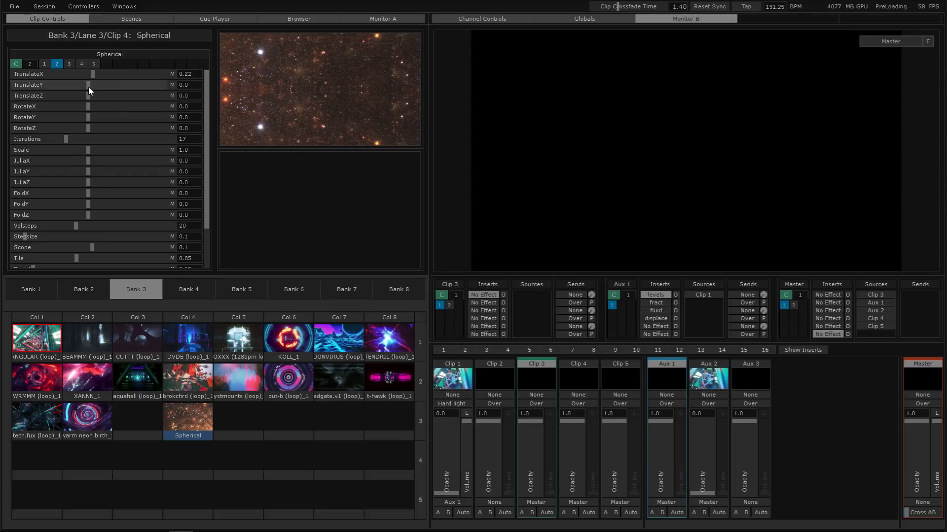
pyautogui.click(87, 88)
pyautogui.rightClick(93, 76)
pyautogui.click(93, 75)
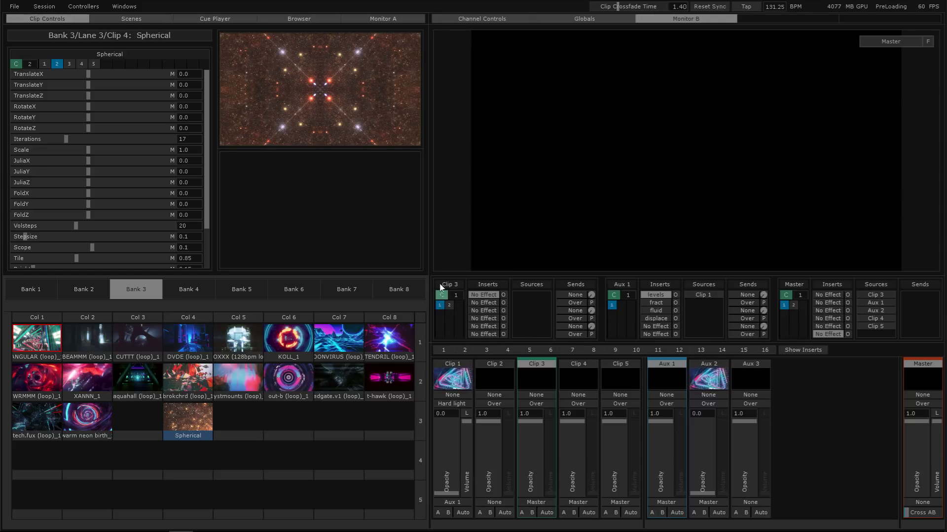
pyautogui.rightClick(101, 94)
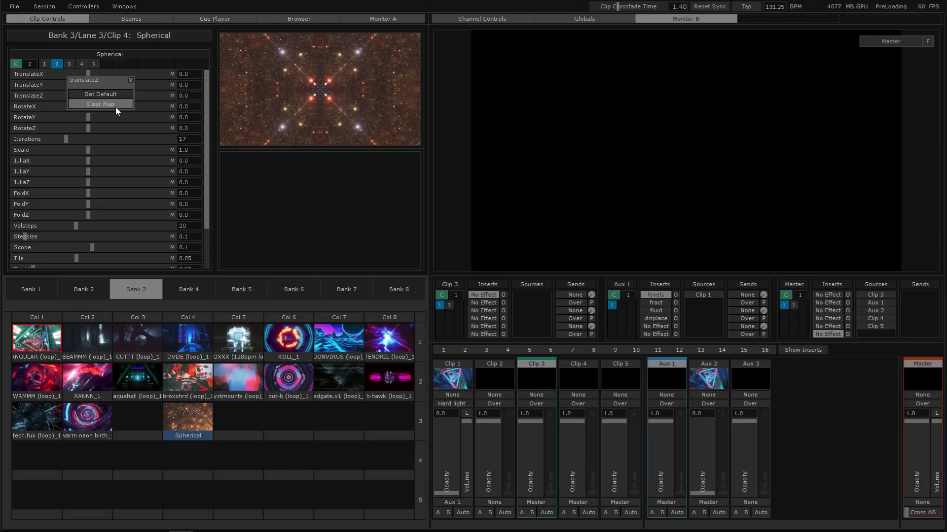
pyautogui.click(131, 80)
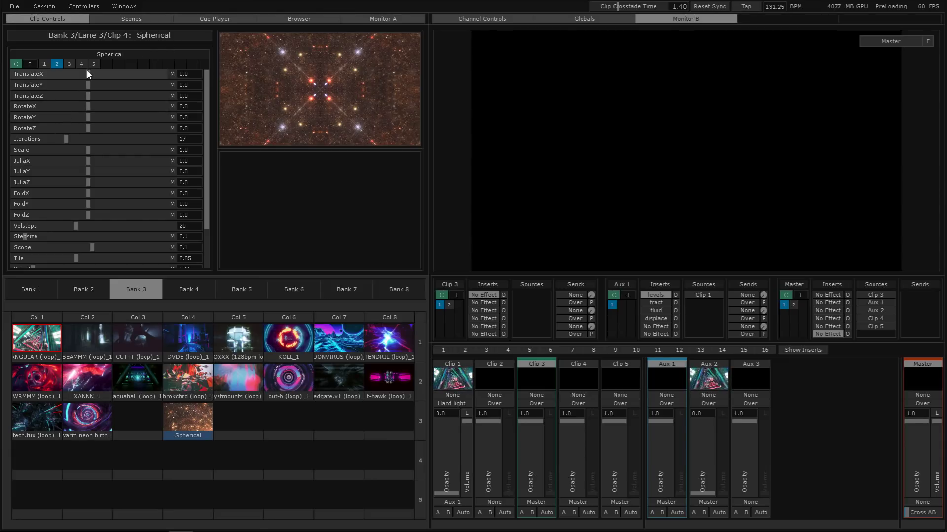
# - Recall cue 3 and cue 1 of the Spherical clip
pyautogui.click(69, 66)
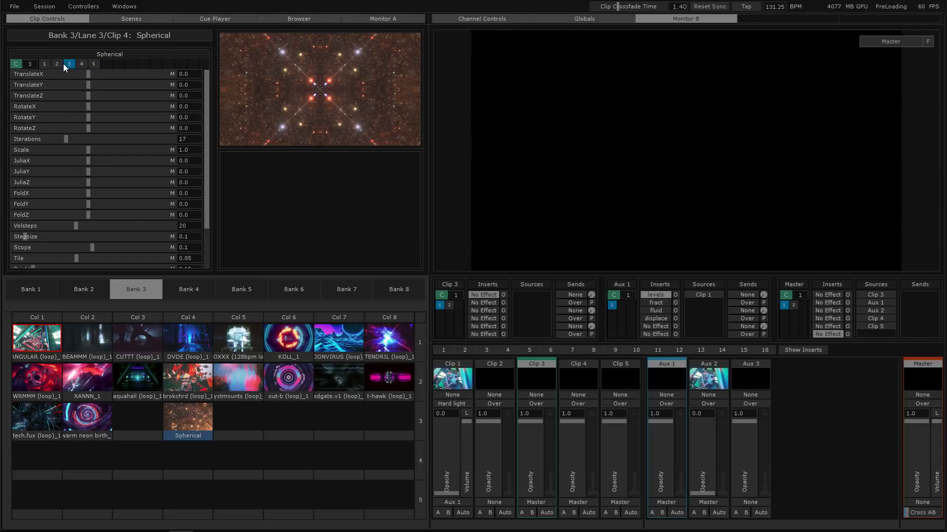
pyautogui.click(44, 64)
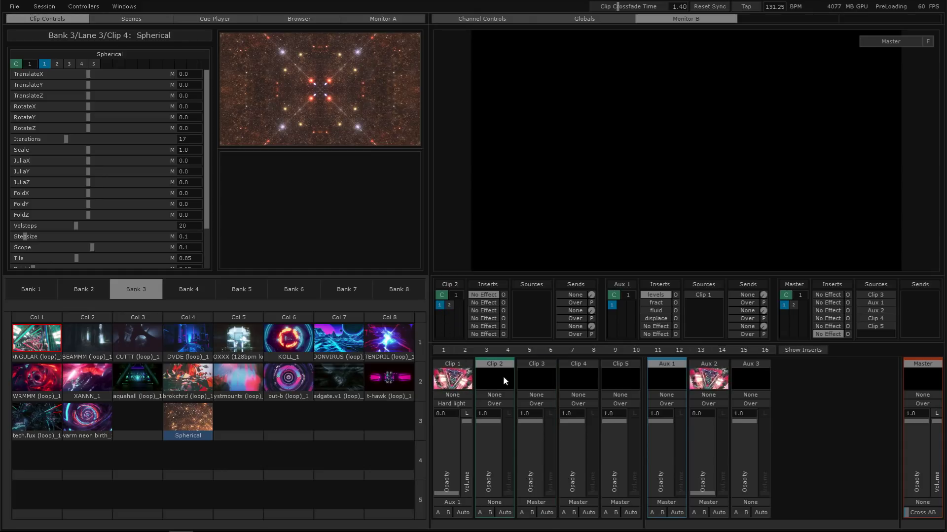
# - Recall cue 1 of the Clip 1 channel, lower its opacity to 0.0 and store that state as cue 2
pyautogui.click(459, 381)
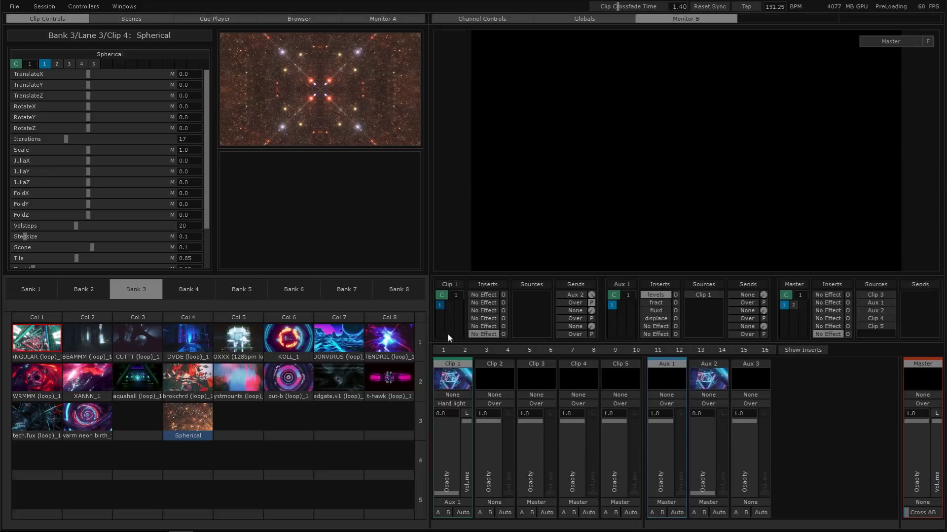
pyautogui.click(436, 304)
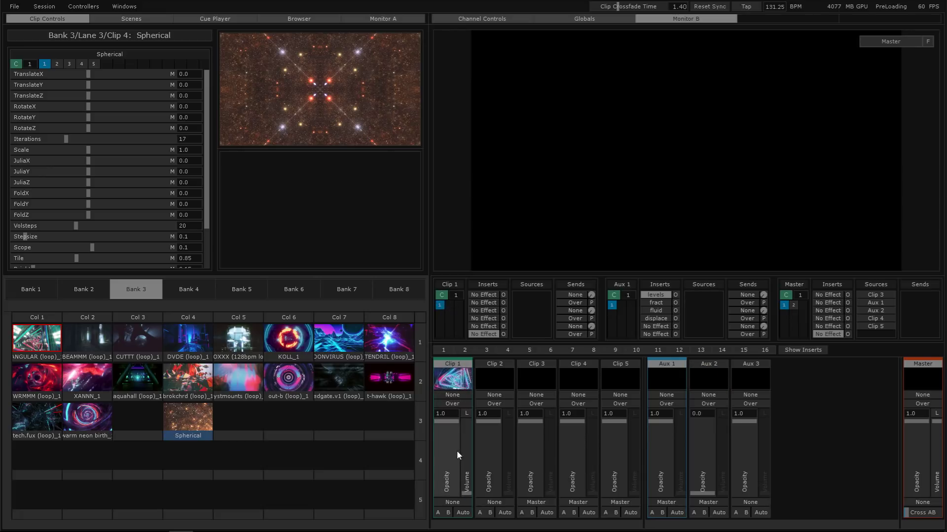
pyautogui.moveTo(451, 448); pyautogui.dragTo(450, 493)
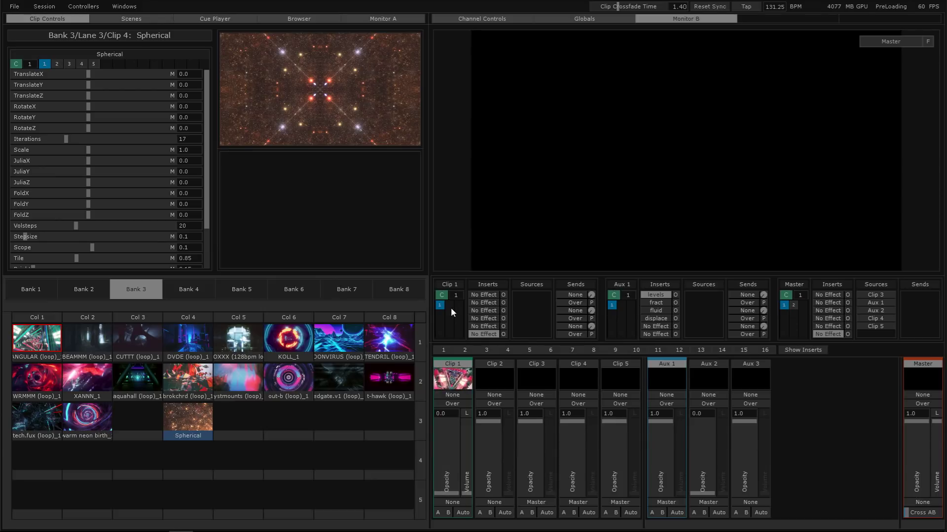
pyautogui.click(449, 305)
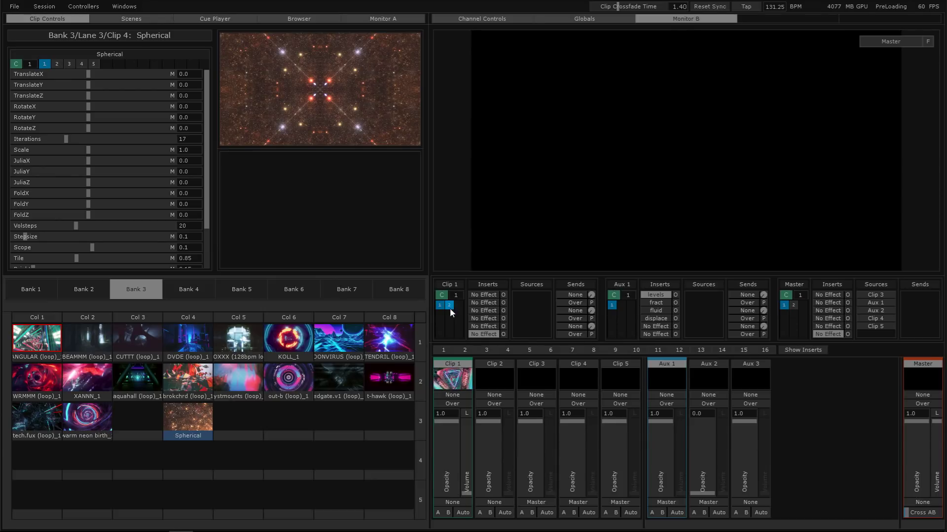
pyautogui.click(440, 307)
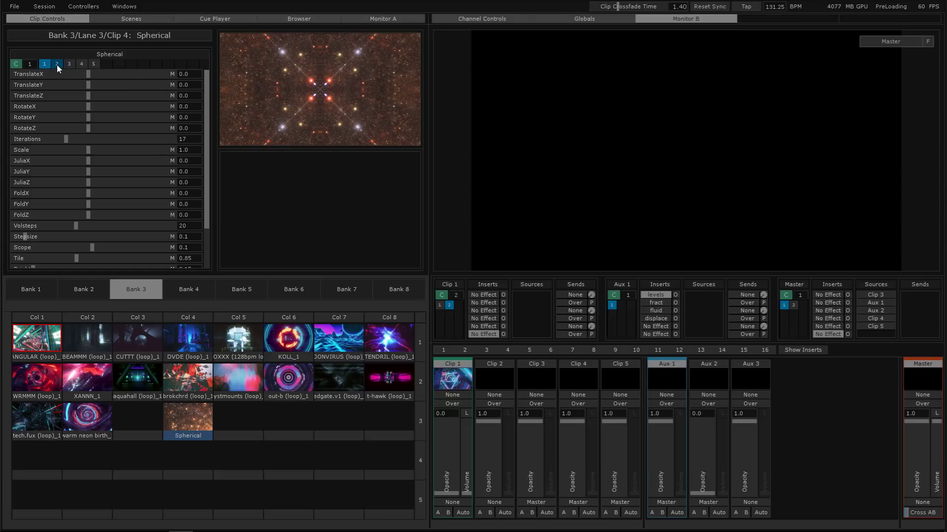
# - Step through the Spherical clip's cues 3, 4 and 5
pyautogui.click(72, 64)
pyautogui.click(82, 64)
pyautogui.click(94, 64)
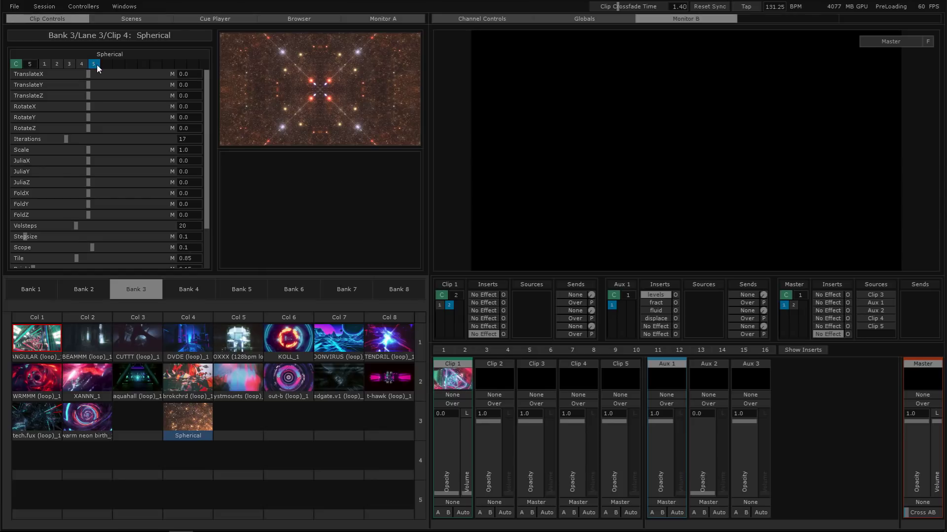
# - Offset the Spherical clip's TranslateX to about -0.025 and TranslateY to about 0.352, and switch between cues 5 and 4
pyautogui.moveTo(88, 88); pyautogui.dragTo(88, 78)
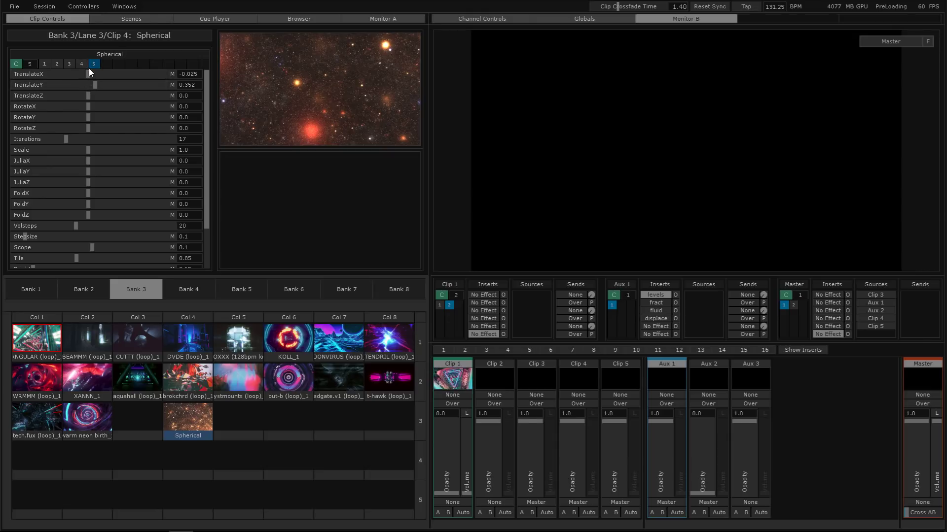
pyautogui.click(86, 67)
pyautogui.click(94, 63)
pyautogui.click(82, 64)
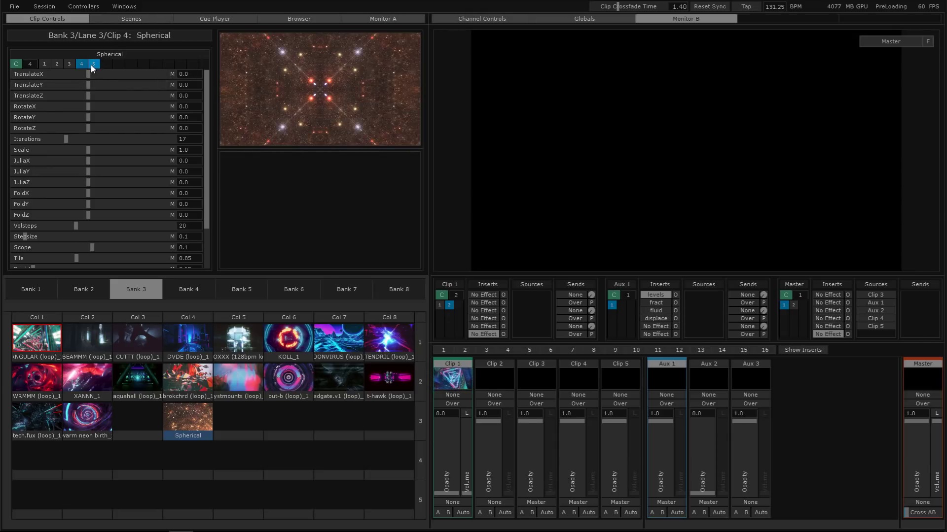
# - From the Spherical clip's cue 5, set TranslateY to about 0.881 and TranslateZ to about 0.805, and store the state as cue 6
pyautogui.click(91, 64)
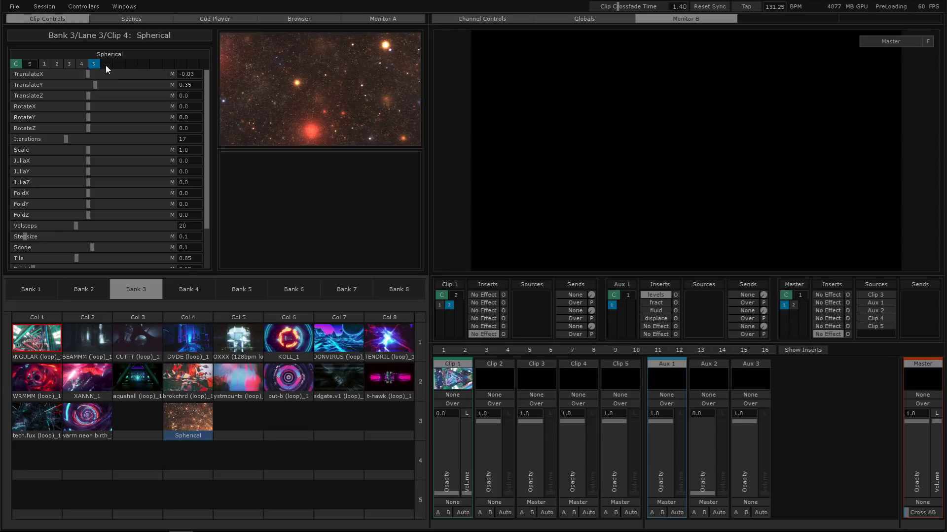
pyautogui.moveTo(94, 95); pyautogui.dragTo(105, 84)
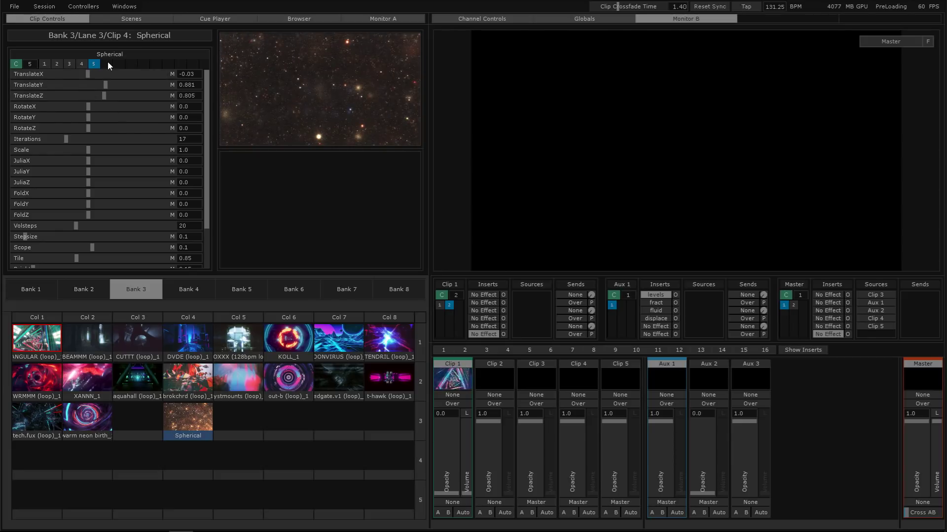
pyautogui.click(106, 63)
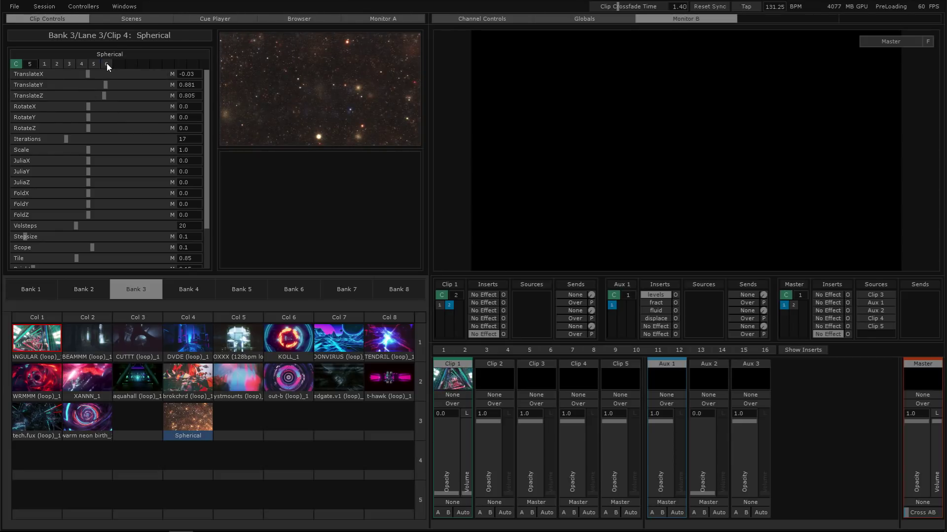
# - Recall cue 4, launch the Spherical clip to the master output, and recall its cues 5 and 6
pyautogui.moveTo(106, 63); pyautogui.dragTo(84, 66)
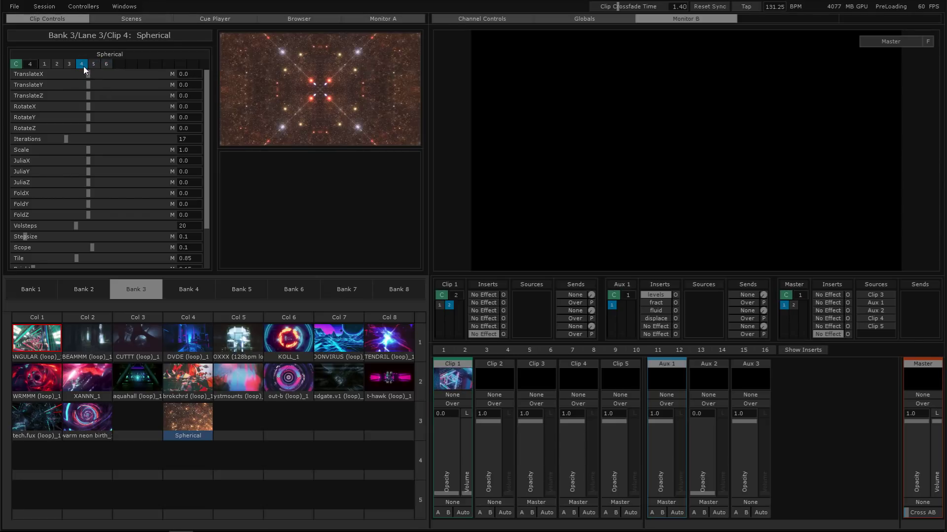
pyautogui.click(186, 420)
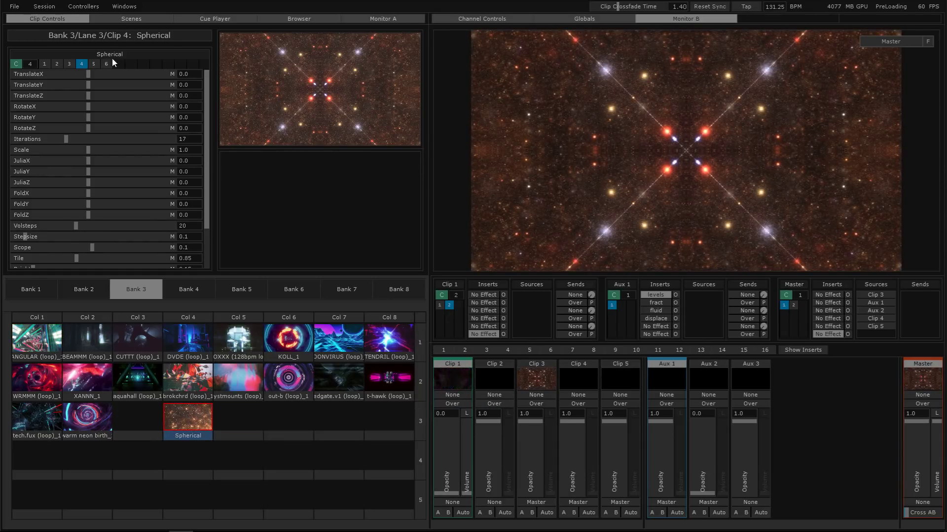
pyautogui.click(95, 64)
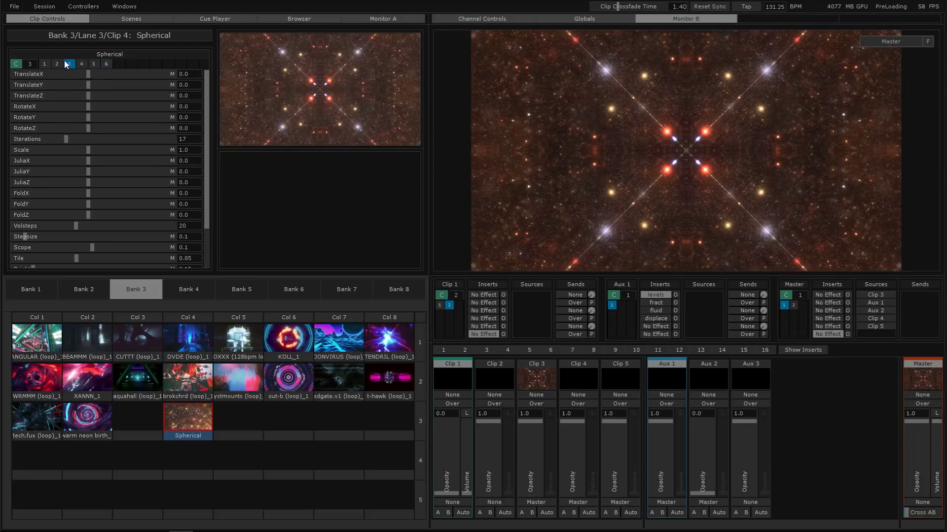
pyautogui.click(108, 64)
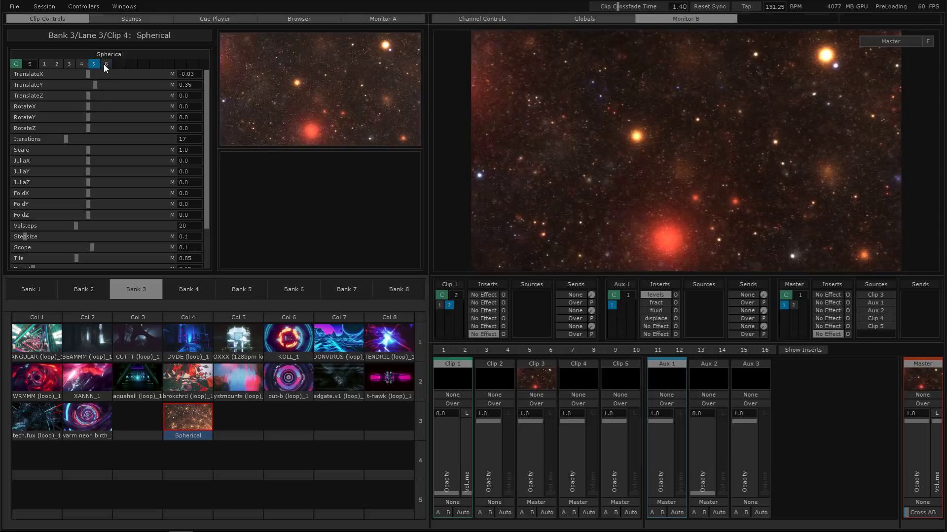
# - View the Spherical clip's preset list, close it, and recall cues 5, 1 and 6
pyautogui.click(16, 63)
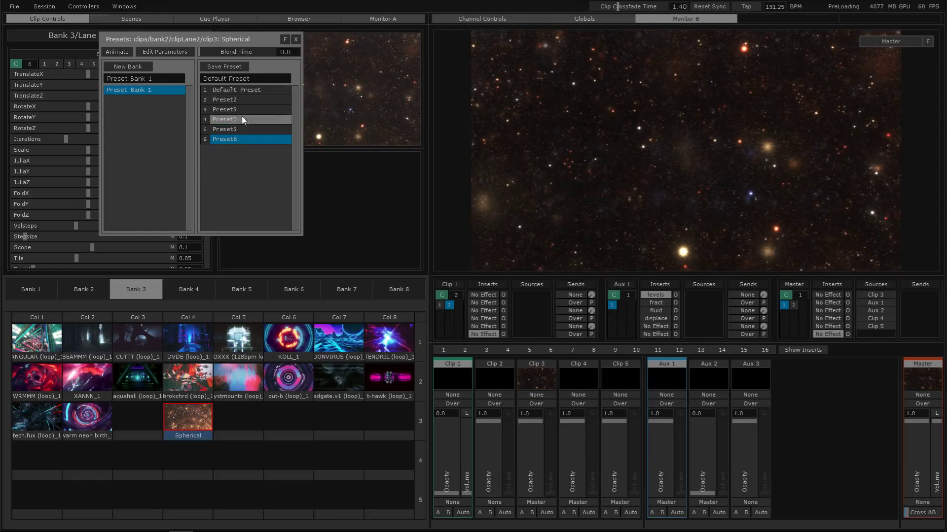
pyautogui.click(297, 40)
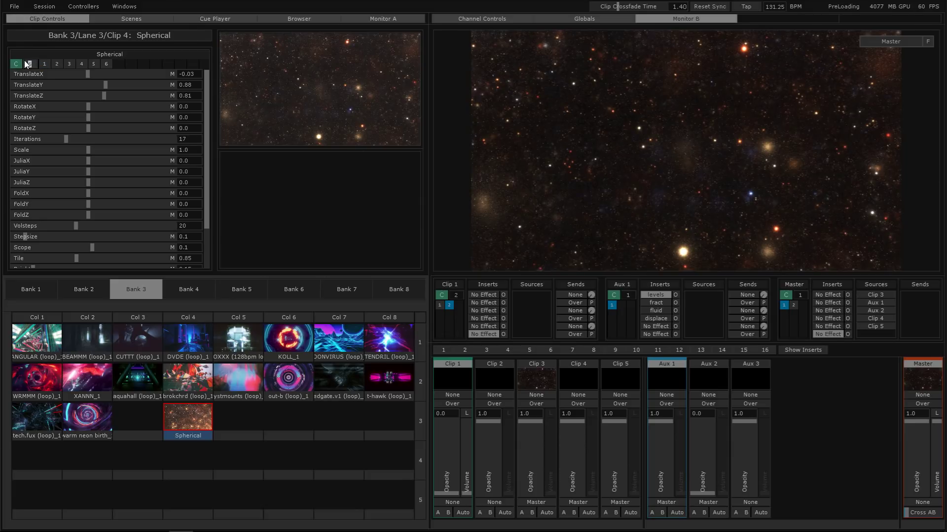
pyautogui.click(94, 63)
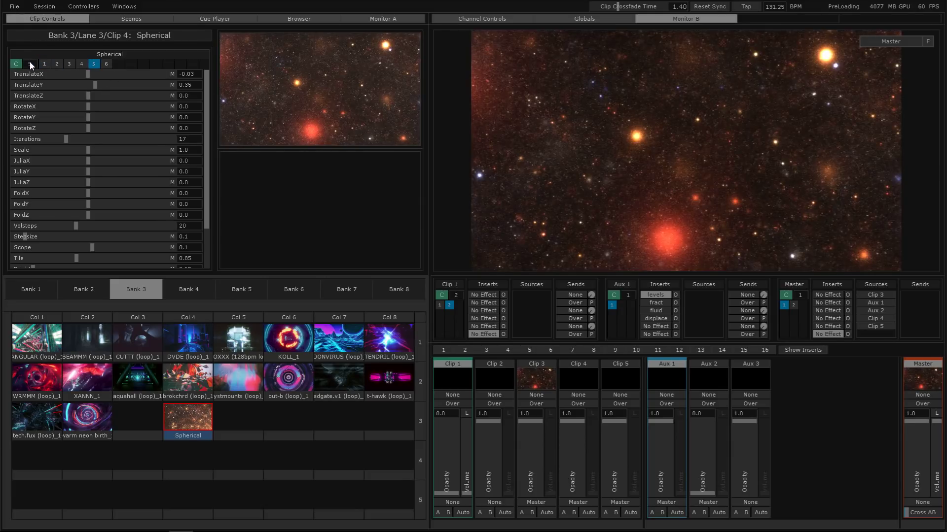
pyautogui.click(41, 66)
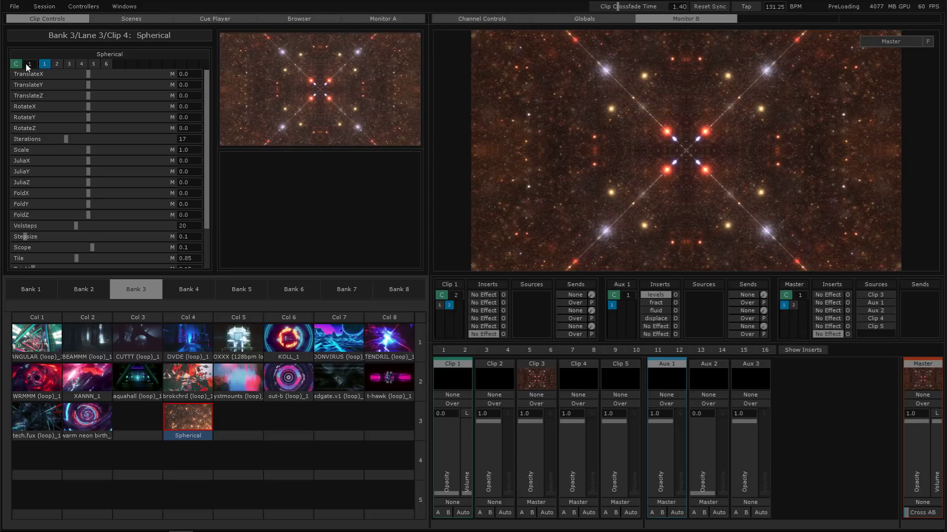
pyautogui.click(105, 64)
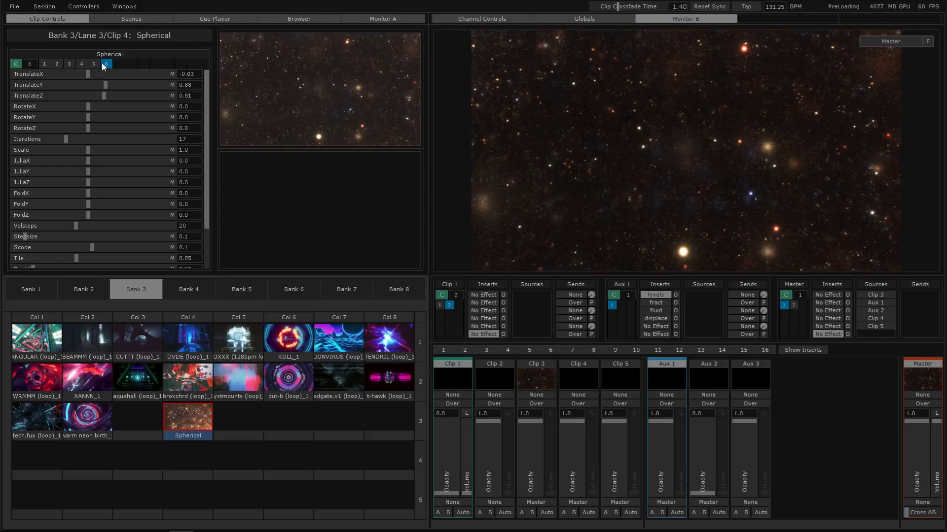
pyautogui.click(19, 66)
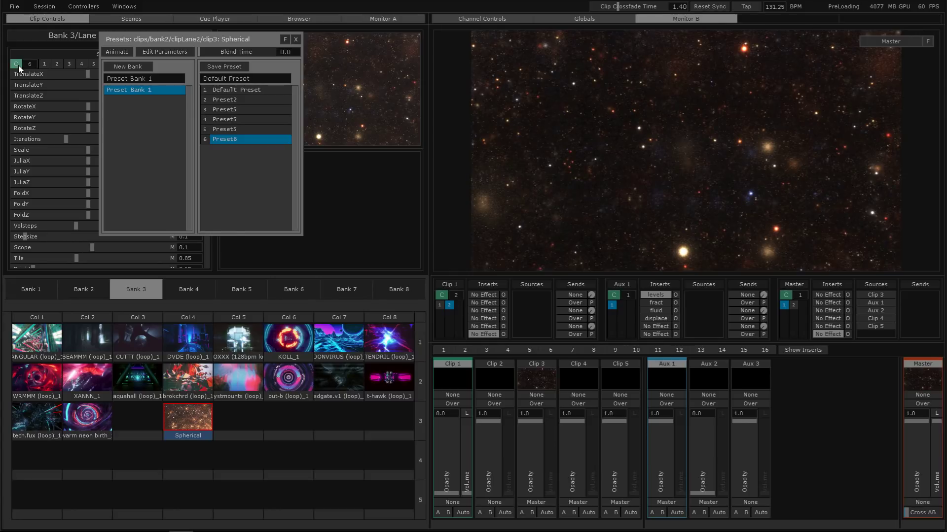
pyautogui.moveTo(147, 36); pyautogui.dragTo(236, 162)
pyautogui.click(378, 173)
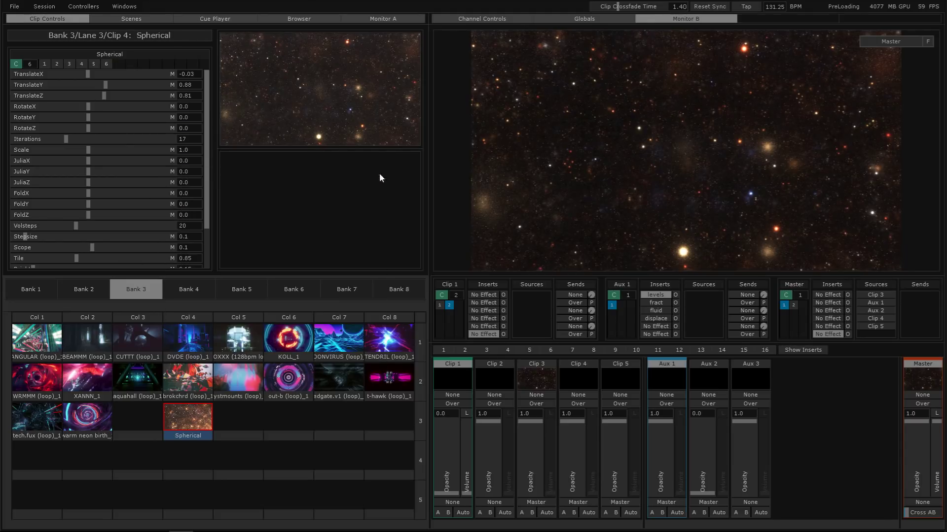
pyautogui.click(123, 6)
pyautogui.click(123, 7)
# - Open the Spherical clip's Presets window, detach it as a floating window and place it over the clip preview
pyautogui.click(18, 67)
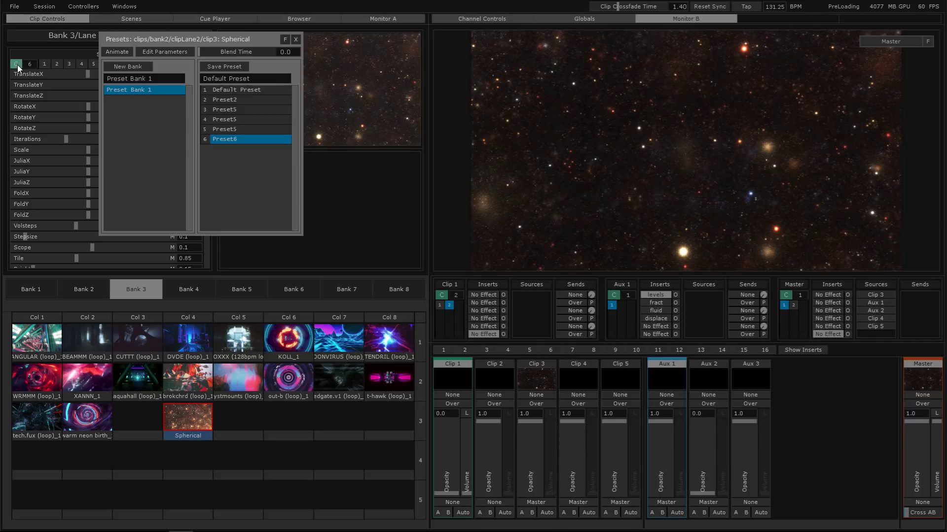
pyautogui.moveTo(148, 37); pyautogui.dragTo(237, 75)
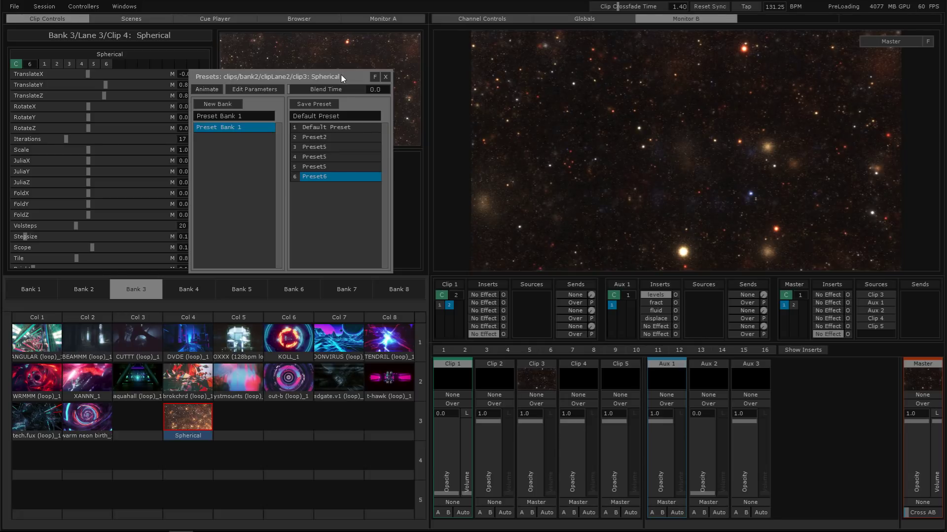
pyautogui.moveTo(302, 85); pyautogui.dragTo(321, 100)
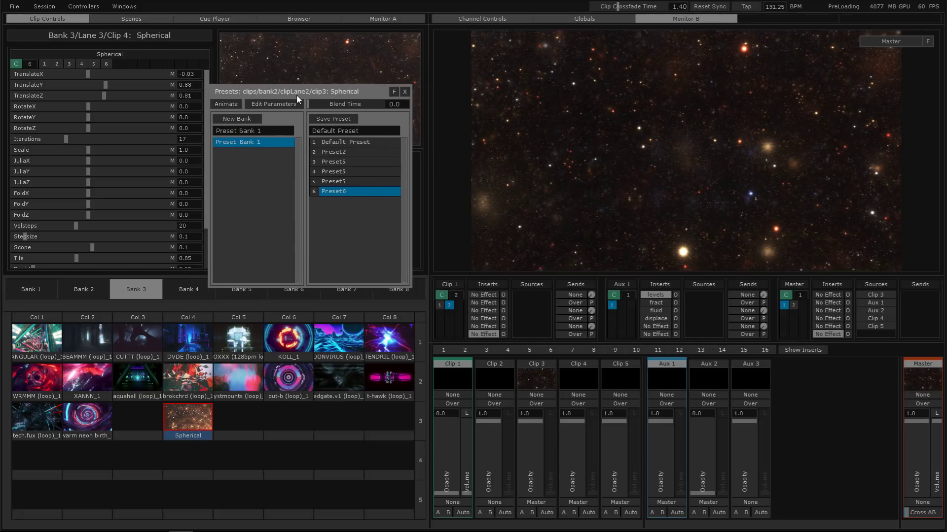
pyautogui.click(395, 93)
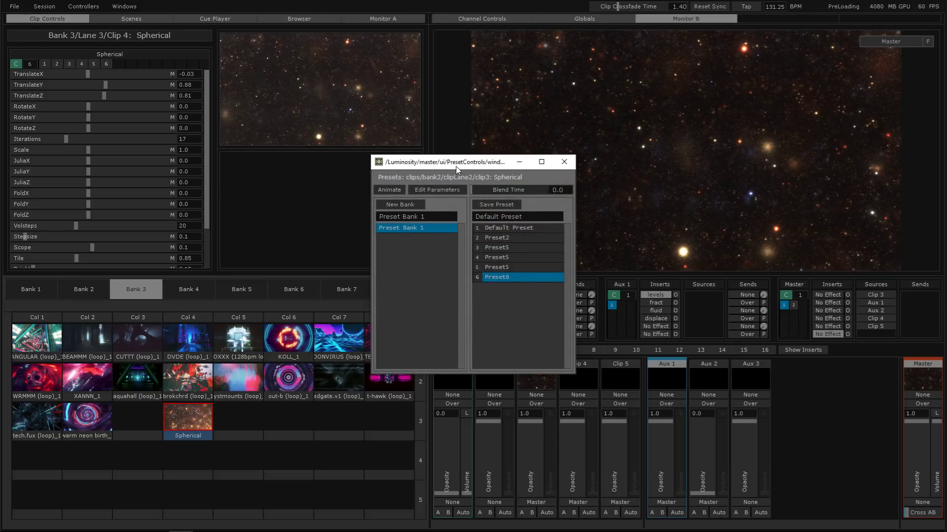
pyautogui.press('Escape')
pyautogui.moveTo(224, 303); pyautogui.dragTo(293, 99)
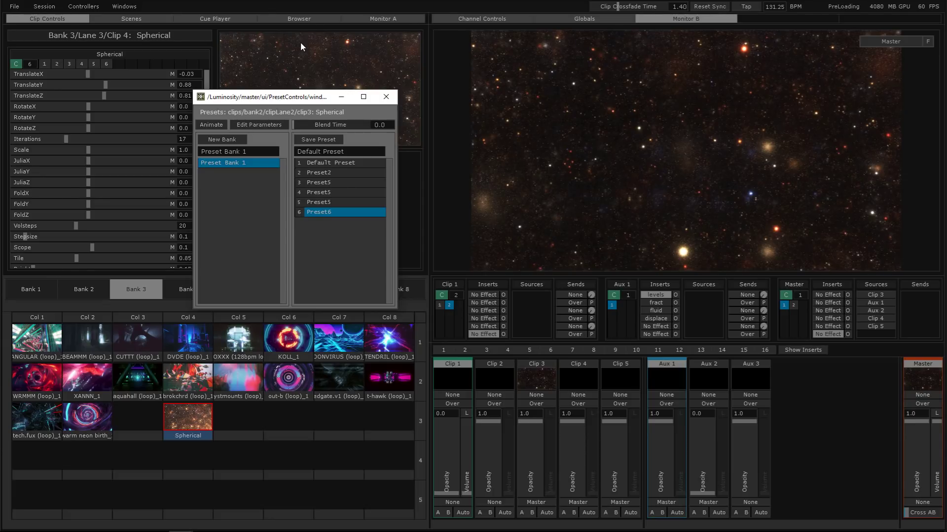
# - View the Clip 1 channel's presets in the detached window, return to the Spherical clip's presets and move the window away from the parameters
pyautogui.click(434, 269)
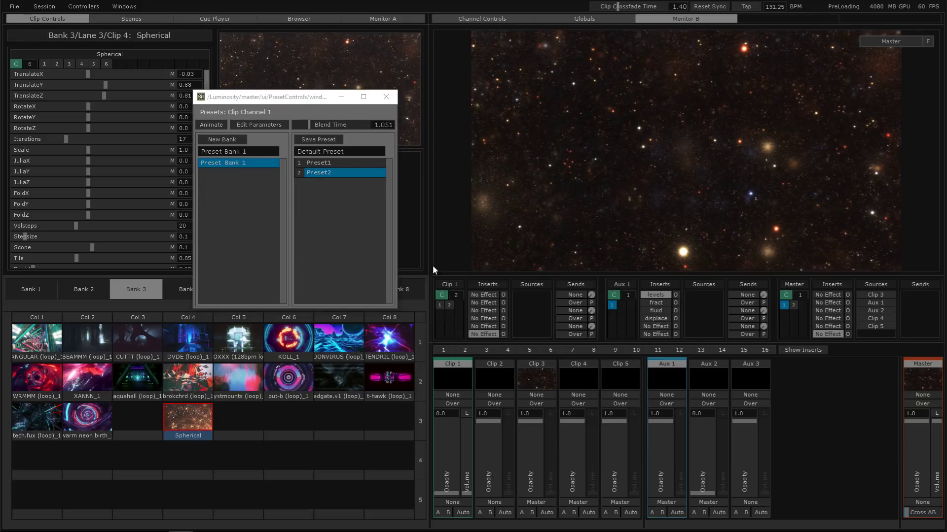
pyautogui.moveTo(288, 97); pyautogui.dragTo(298, 67)
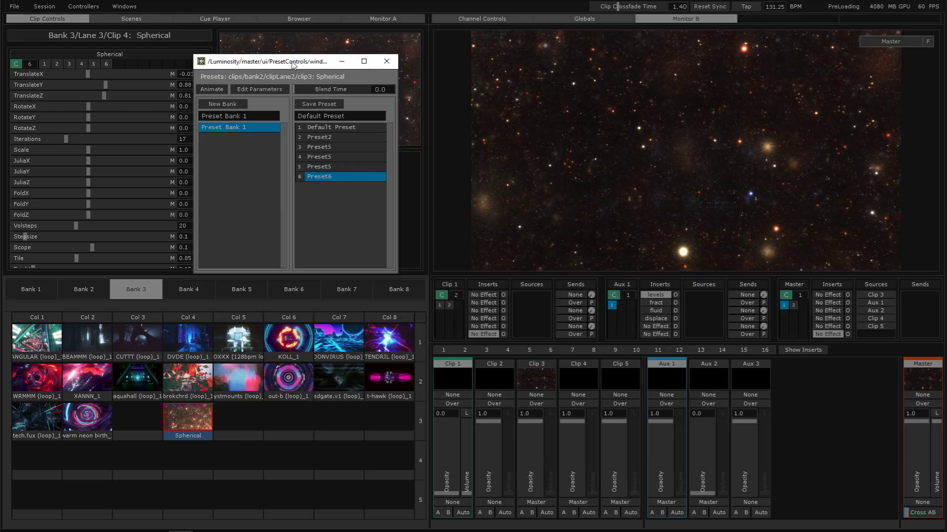
pyautogui.moveTo(293, 65); pyautogui.dragTo(330, 57)
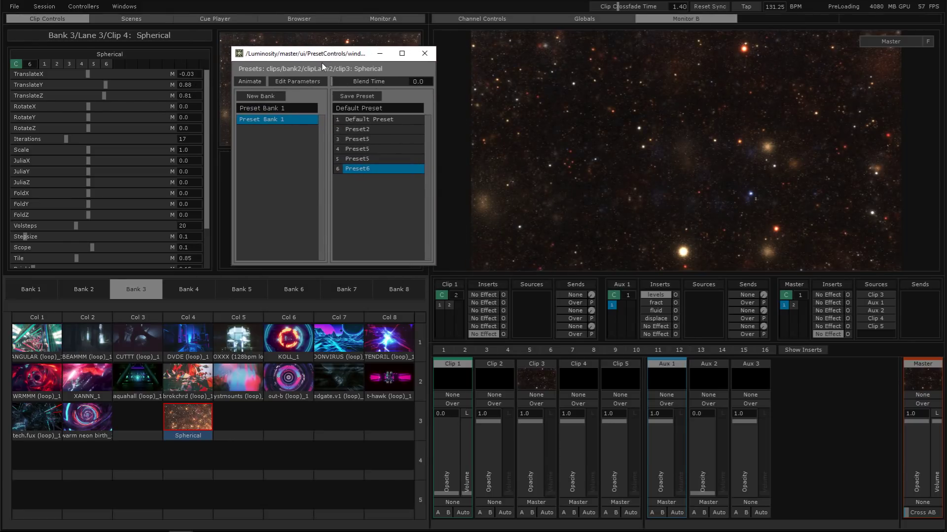
pyautogui.moveTo(323, 54); pyautogui.dragTo(367, 57)
# - Recall the Spherical clip's cue 5, place the Presets window below the clip preview, and recall cue 4
pyautogui.click(93, 63)
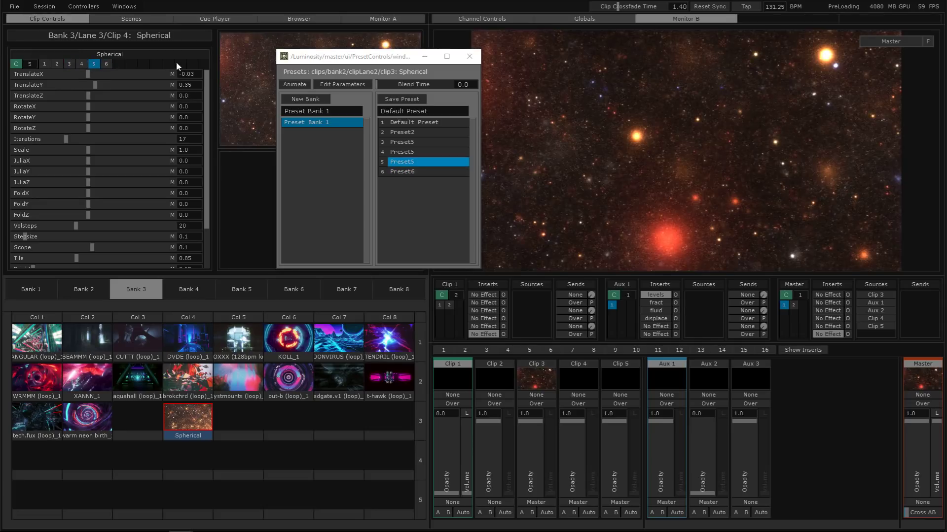
pyautogui.moveTo(295, 62); pyautogui.dragTo(235, 170)
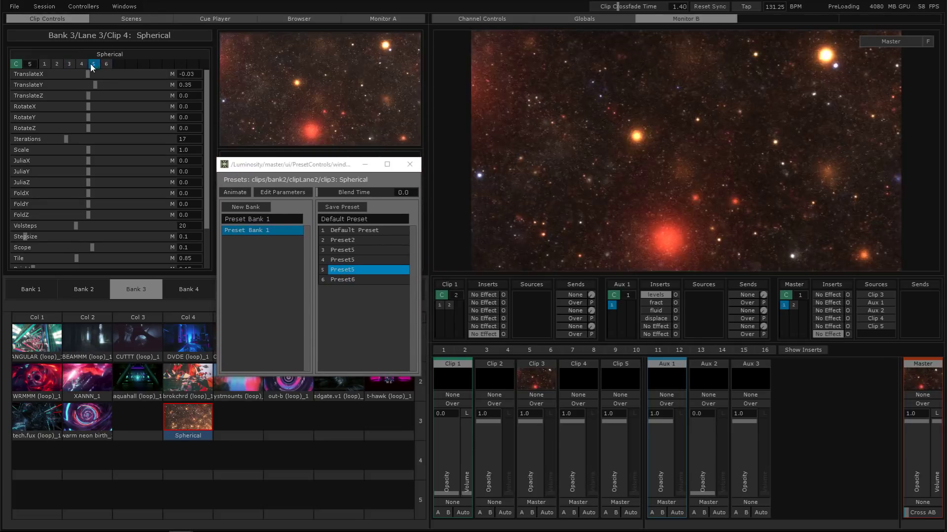
pyautogui.click(87, 61)
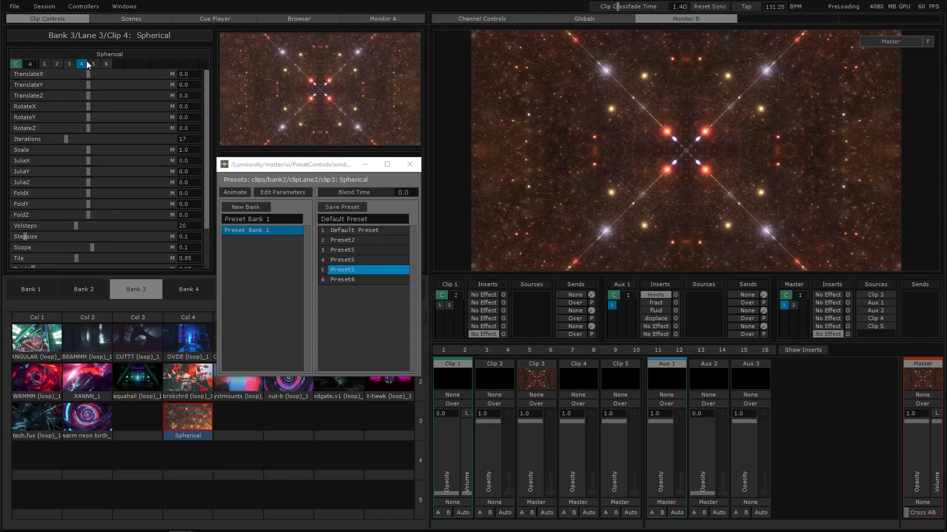
# - Set the Blend Time of the Spherical clip's presets to 1.0
pyautogui.moveTo(328, 193); pyautogui.dragTo(332, 198)
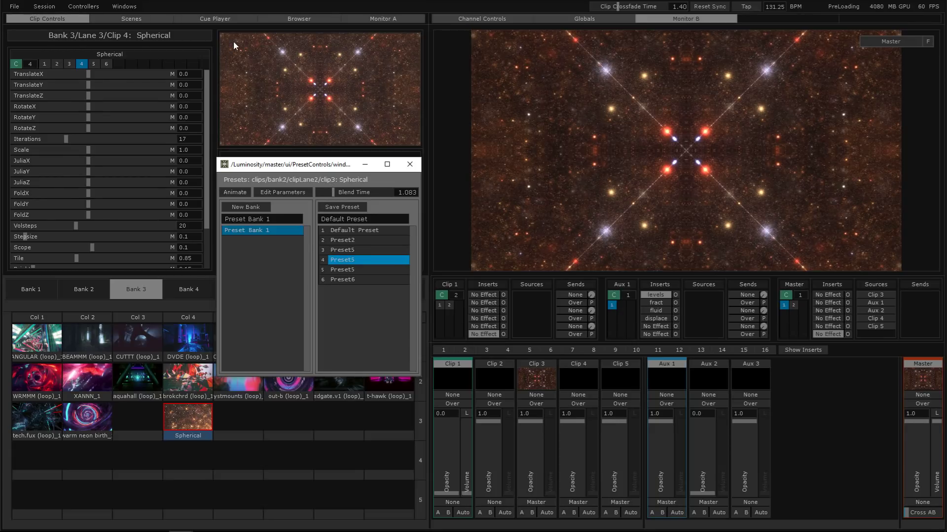
pyautogui.click(404, 193)
pyautogui.write('1')
pyautogui.press('Return')
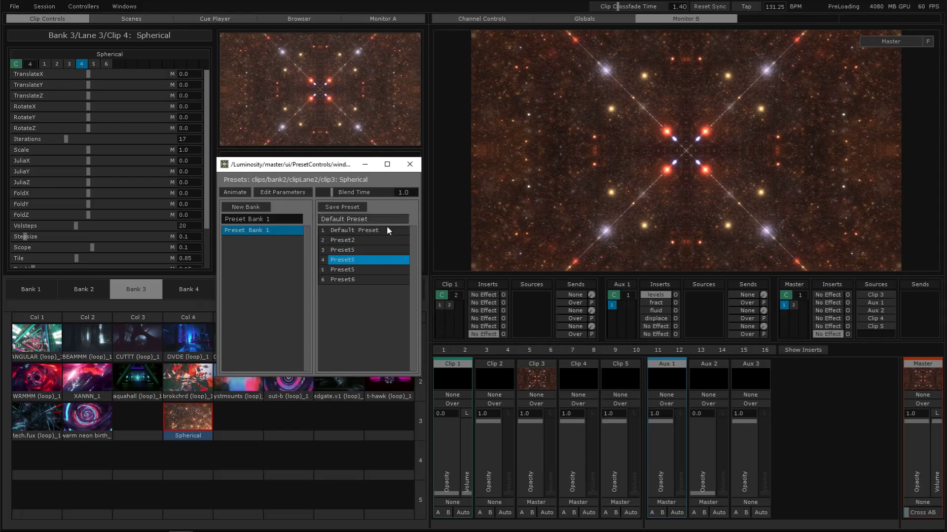
# - Switch repeatedly between the Spherical clip's cues 4, 5 and 6 to watch them blend, ending on cue 5
pyautogui.click(97, 63)
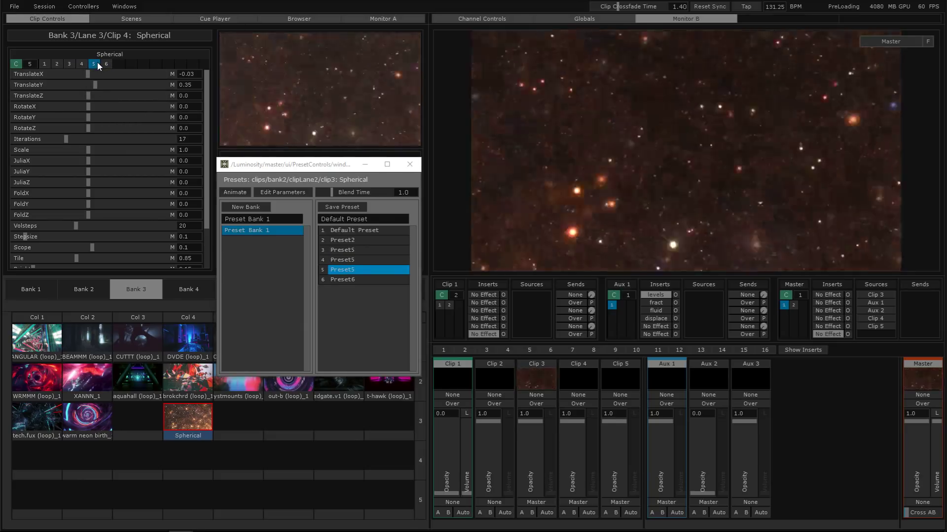
pyautogui.click(105, 64)
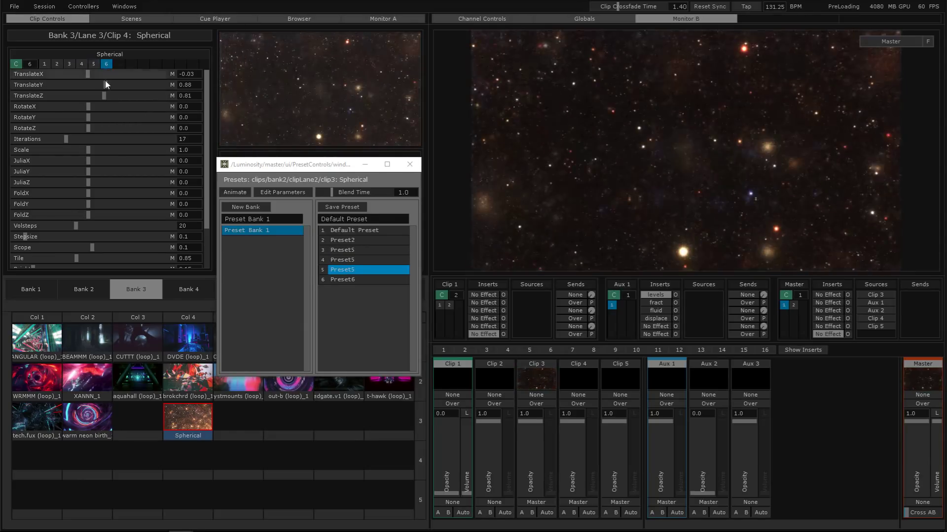
pyautogui.click(86, 63)
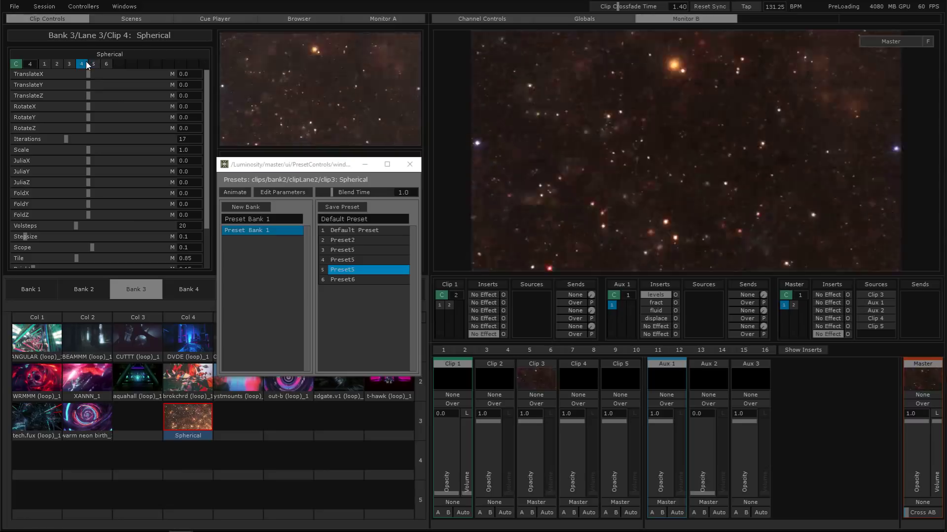
pyautogui.click(106, 64)
pyautogui.click(83, 64)
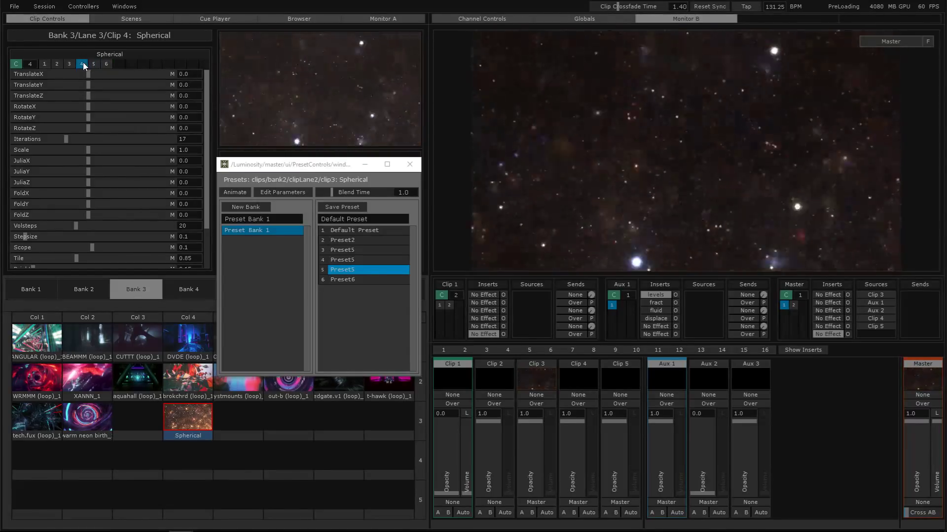
pyautogui.click(96, 62)
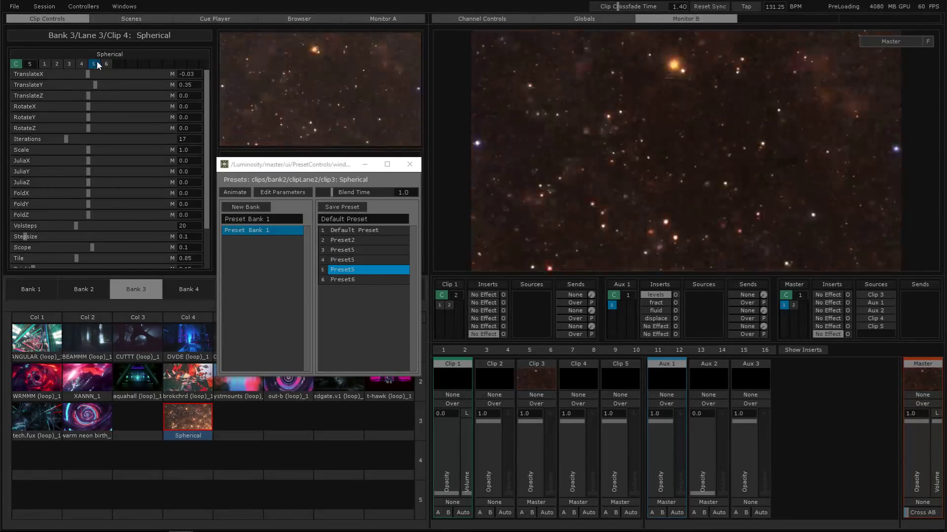
# - Set RotateX to about 108.7, RotateY to about 38.5 and RotateZ to about 99.6, then store and recall the state as cue 7
pyautogui.moveTo(88, 126)
pyautogui.mouseDown()
pyautogui.moveTo(107, 128)
pyautogui.moveTo(100, 111)
pyautogui.moveTo(110, 116)
pyautogui.moveTo(99, 118)
pyautogui.mouseUp()
pyautogui.click(118, 64)
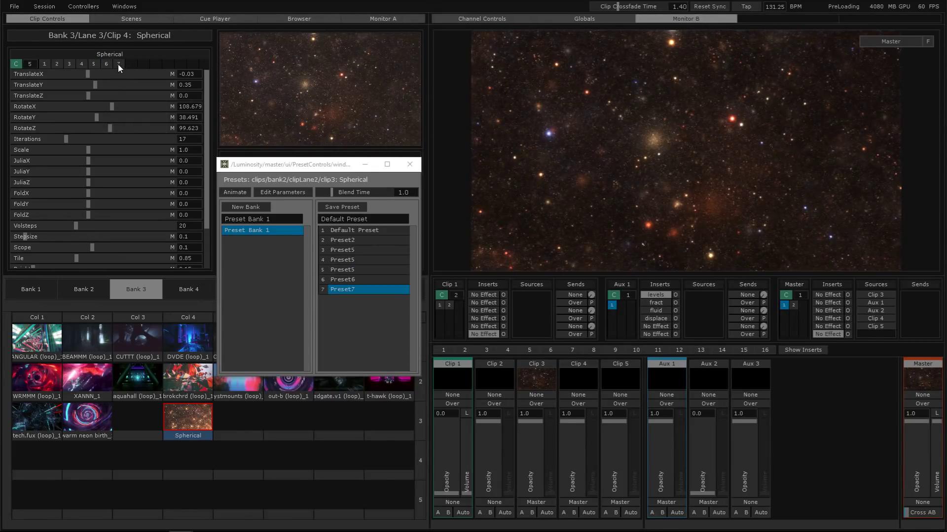
pyautogui.click(118, 64)
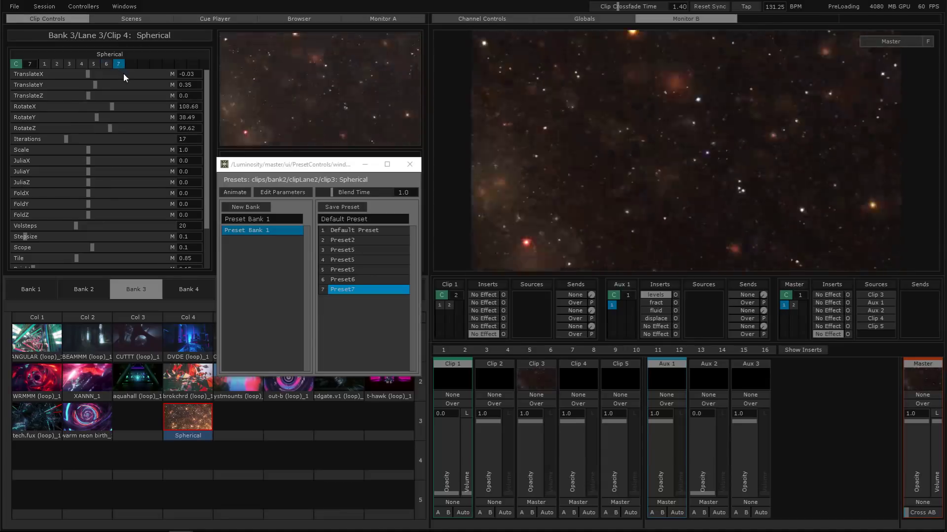
# - Set RotateX to about 31.7, RotateZ to about 49.8 and TranslateY to about 0.15, then store the Spherical clip's state as cue 8
pyautogui.moveTo(132, 102); pyautogui.dragTo(94, 129)
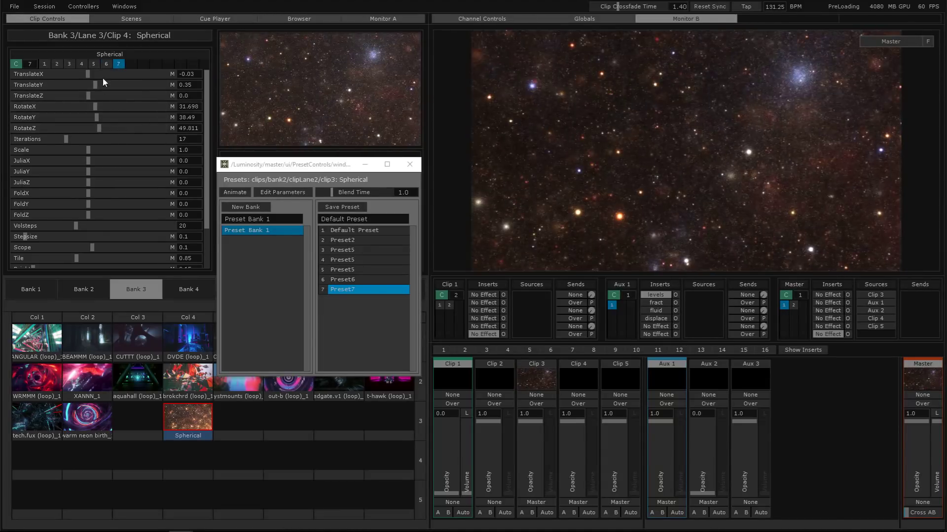
pyautogui.moveTo(98, 88); pyautogui.dragTo(93, 83)
pyautogui.click(117, 66)
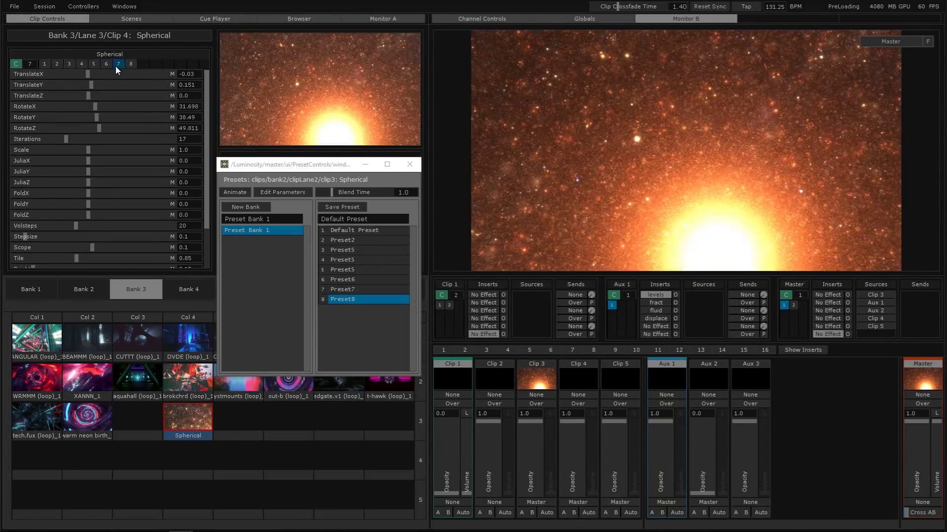
# - Switch between the Spherical clip's cues 7, 8 and 6 to watch them blend
pyautogui.click(119, 63)
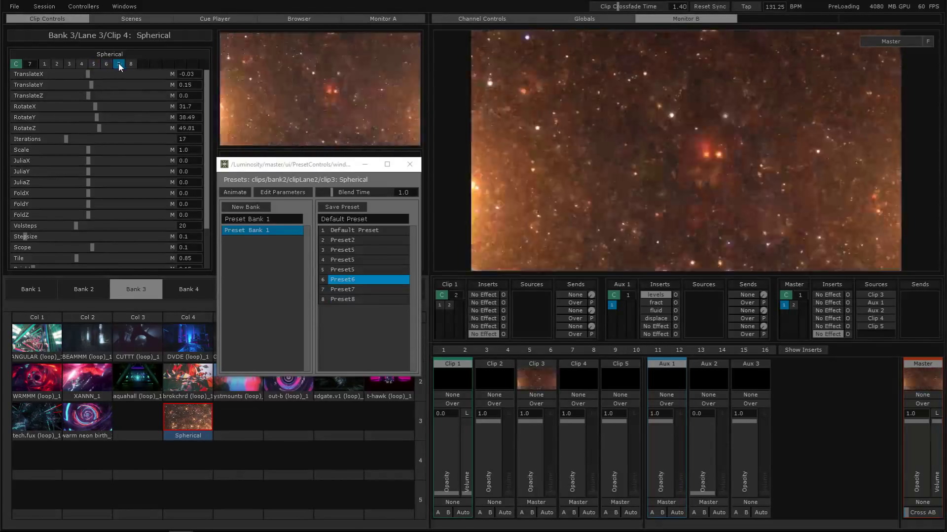
pyautogui.click(128, 64)
pyautogui.click(109, 64)
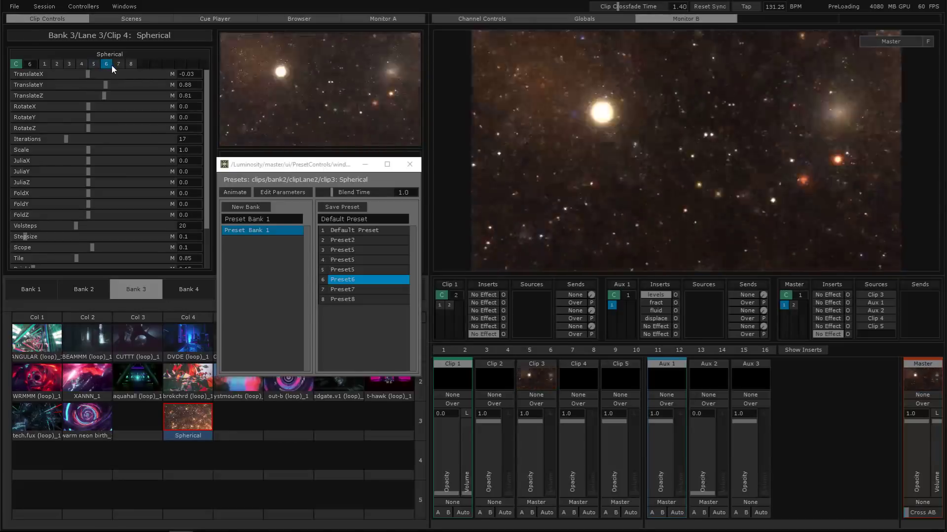
pyautogui.click(96, 65)
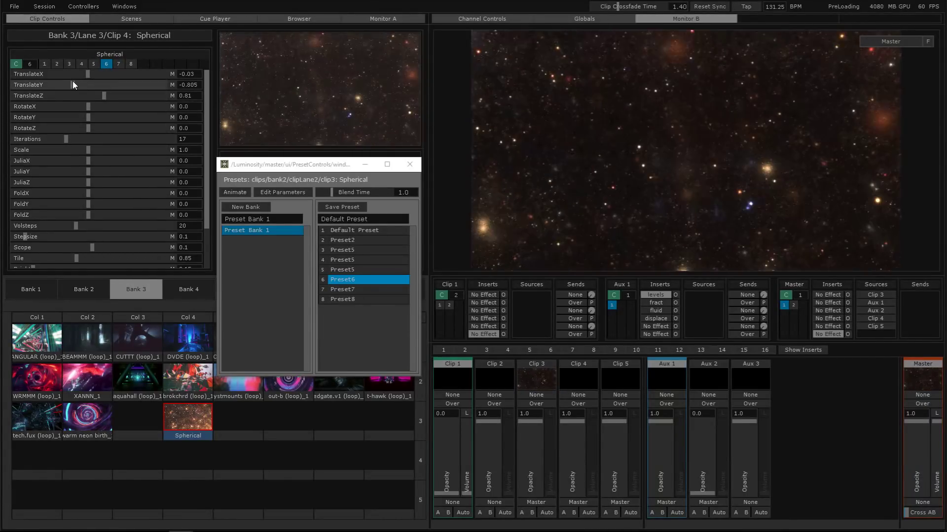
# - Set TranslateY to about -0.15, TranslateZ to about 0.1 and RotateY to about 22.6, then store the state as cue 9
pyautogui.moveTo(73, 82); pyautogui.dragTo(93, 119)
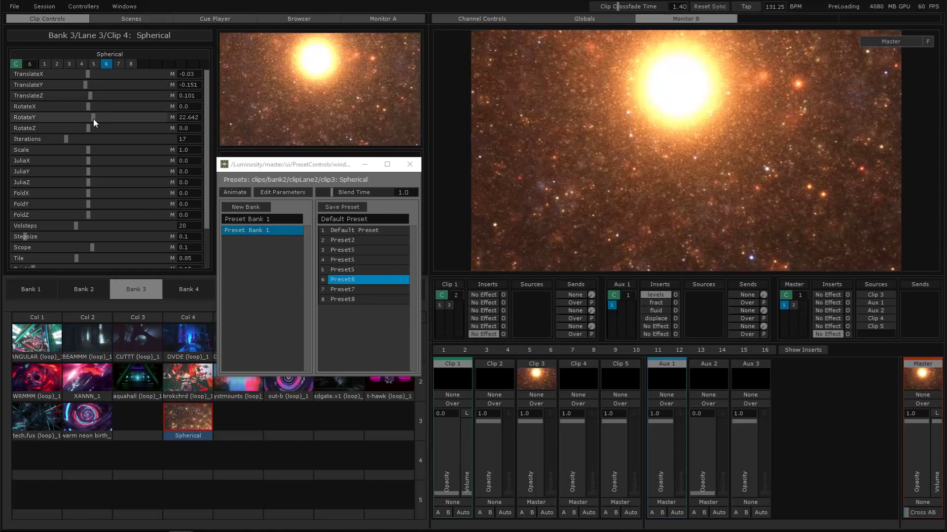
pyautogui.click(141, 64)
# - Switch back and forth between the Spherical clip's cues 8 and 9 to watch the blend, ending on cue 9
pyautogui.click(129, 64)
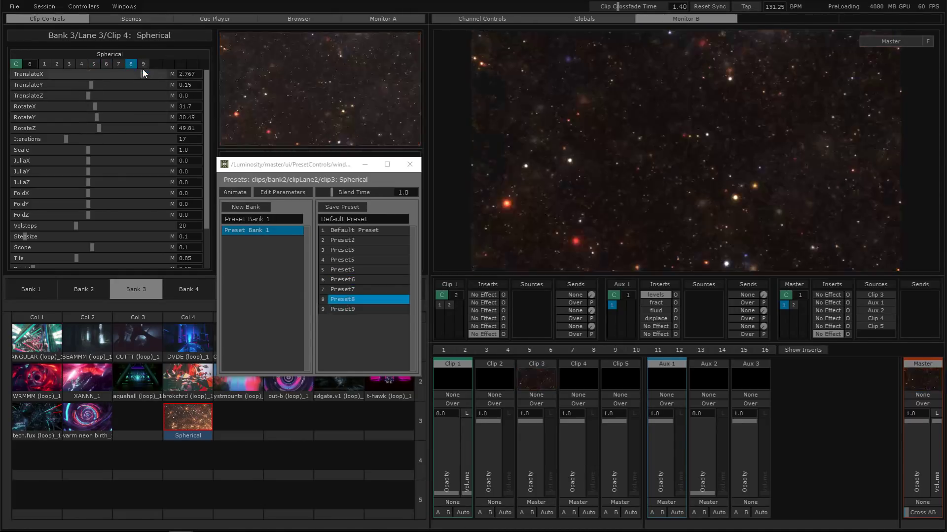
pyautogui.click(142, 65)
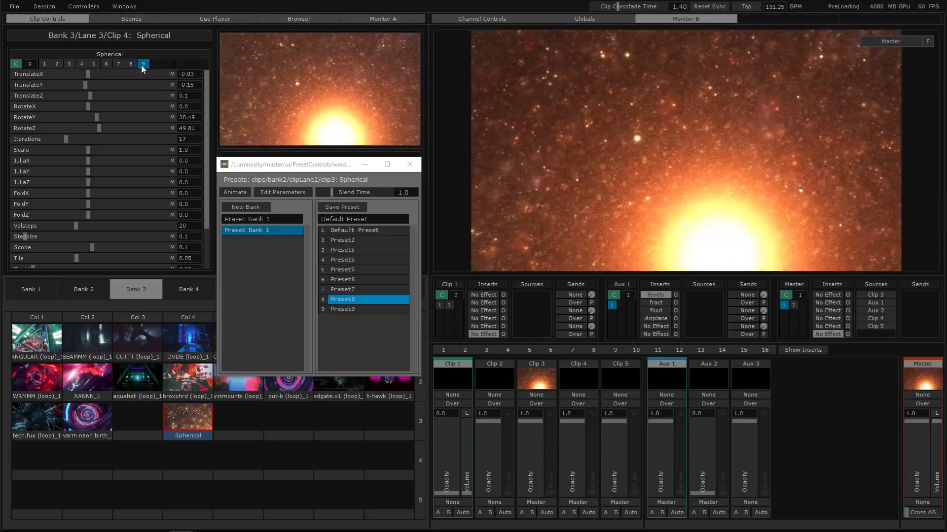
pyautogui.click(132, 65)
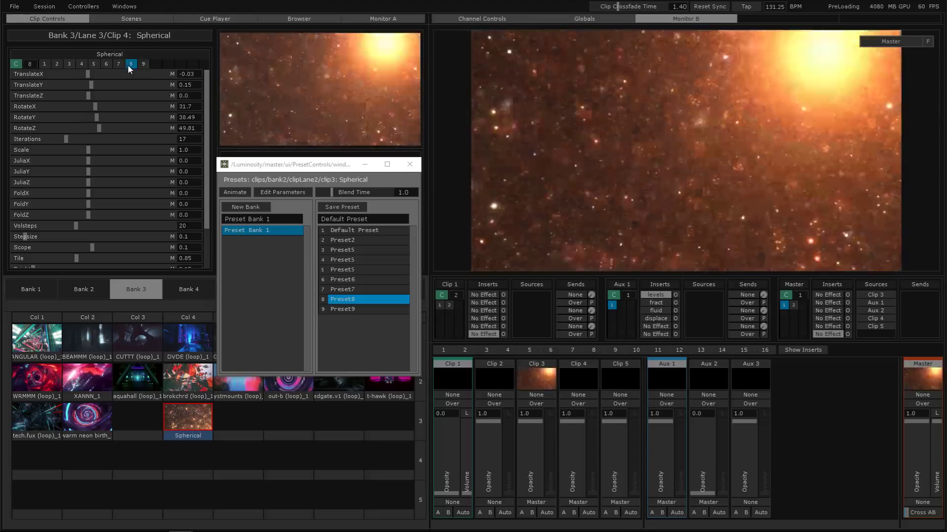
pyautogui.click(128, 64)
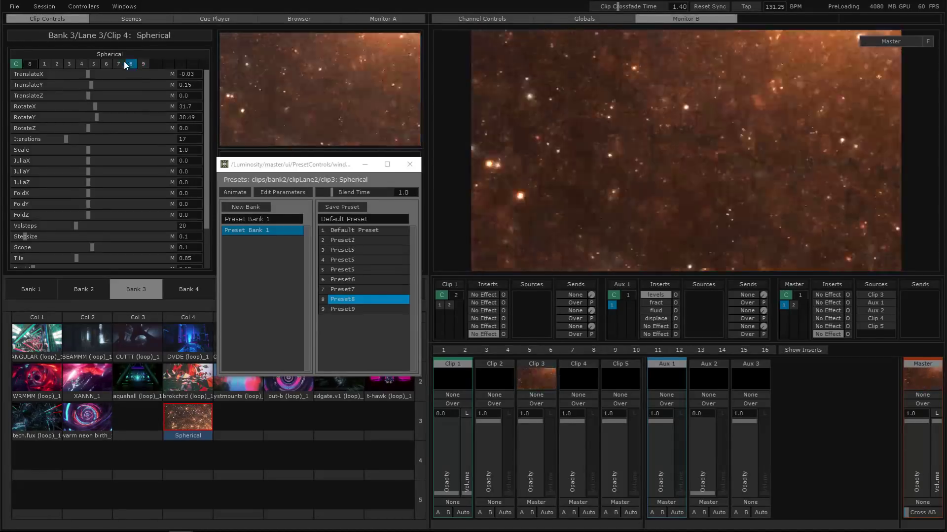
pyautogui.click(143, 64)
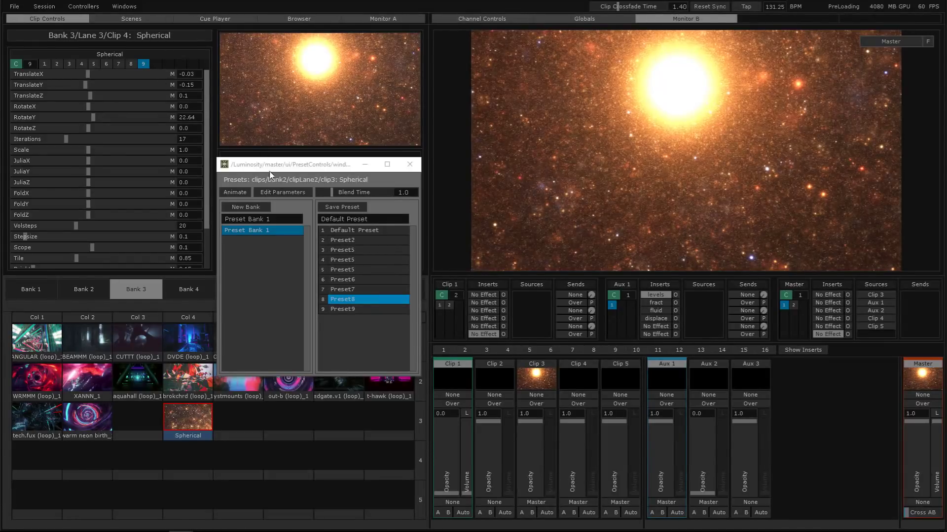
# - Move the Presets window up over the clip preview and recall several listed presets, ending on preset 3
pyautogui.moveTo(274, 169); pyautogui.dragTo(275, 125)
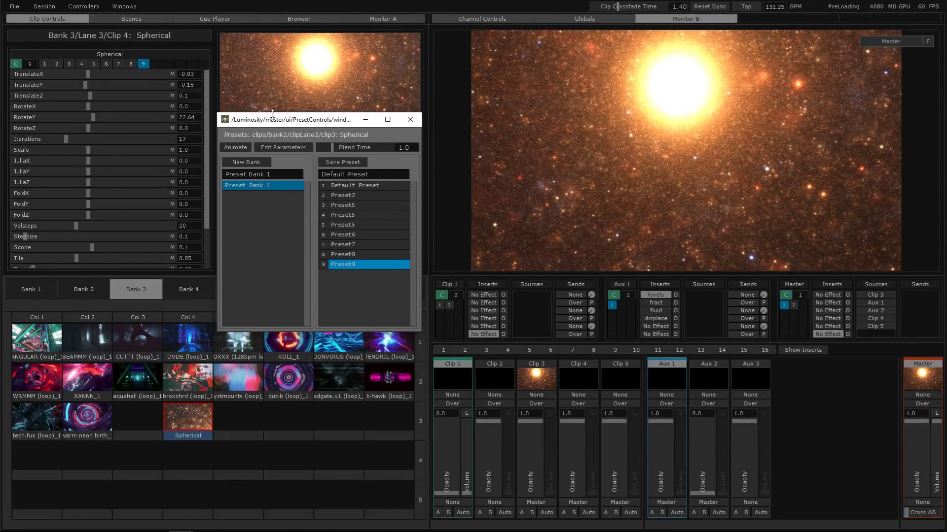
pyautogui.click(363, 215)
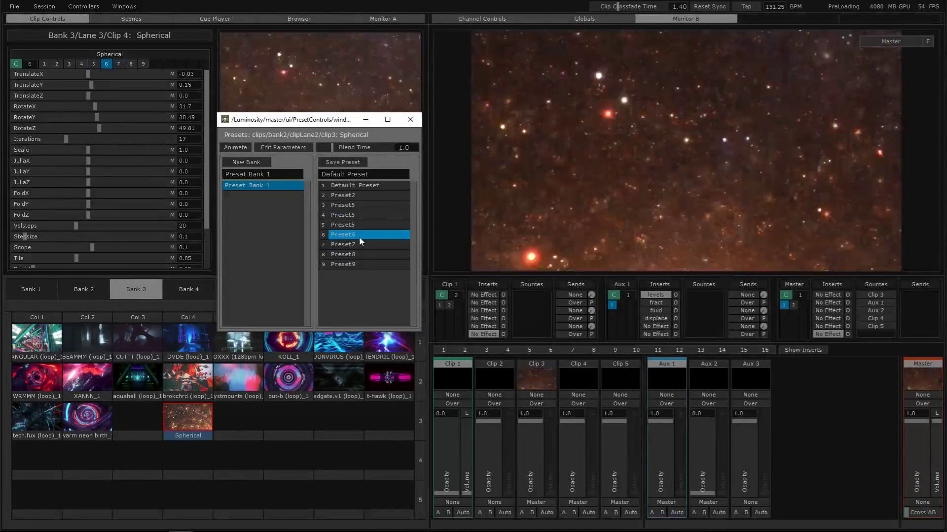
pyautogui.click(359, 223)
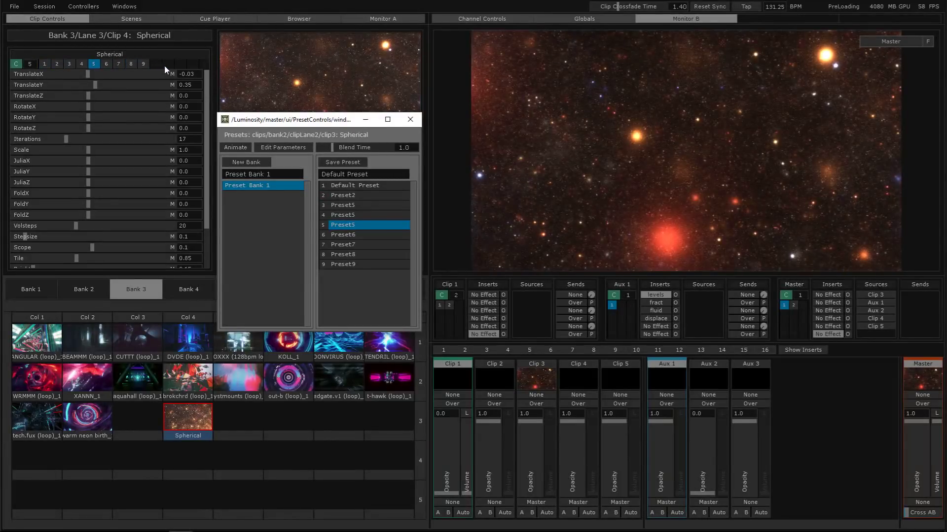
pyautogui.click(343, 206)
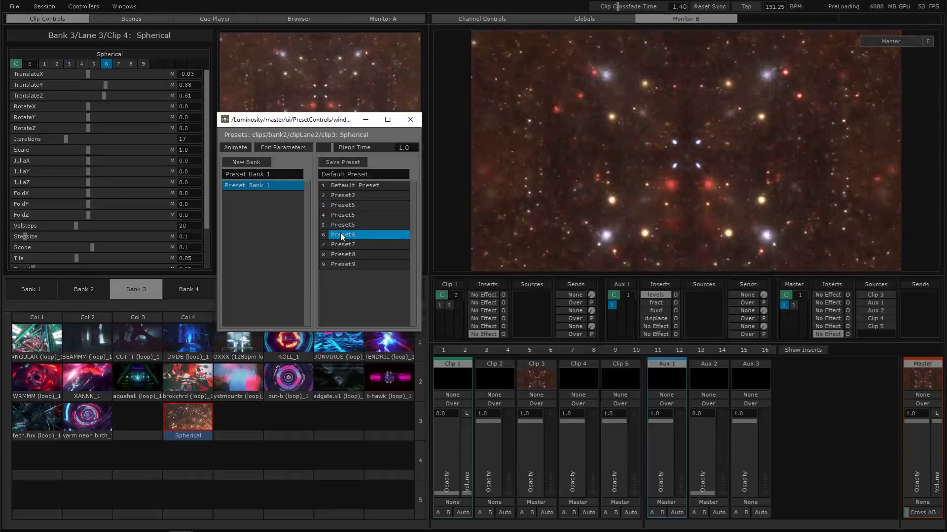
# - Save the current state as a preset named gffsadg, then view its management options and dismiss them
pyautogui.click(375, 176)
pyautogui.write('gffsadg')
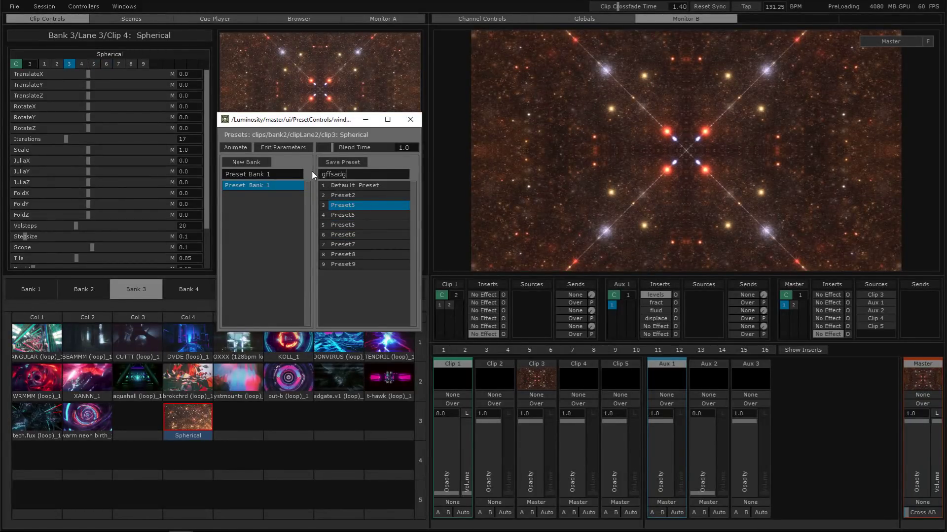
pyautogui.click(352, 162)
pyautogui.rightClick(366, 274)
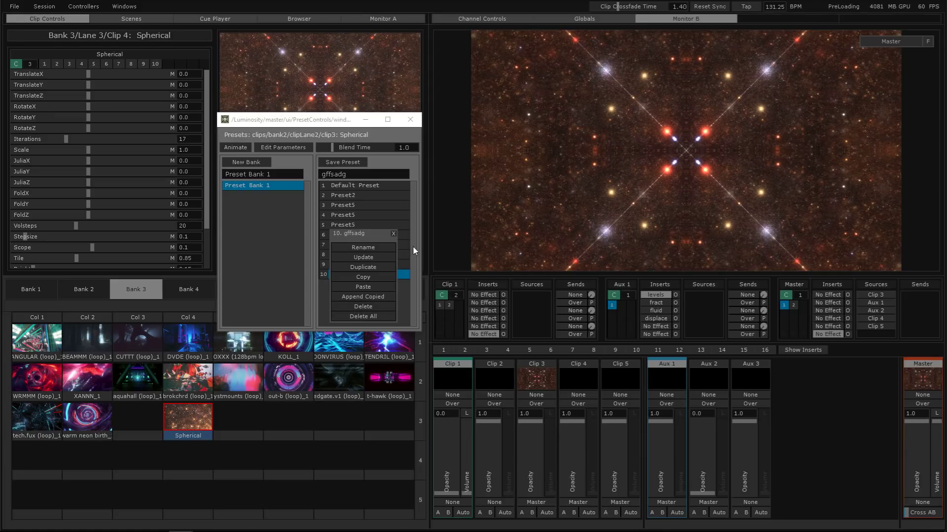
pyautogui.click(393, 234)
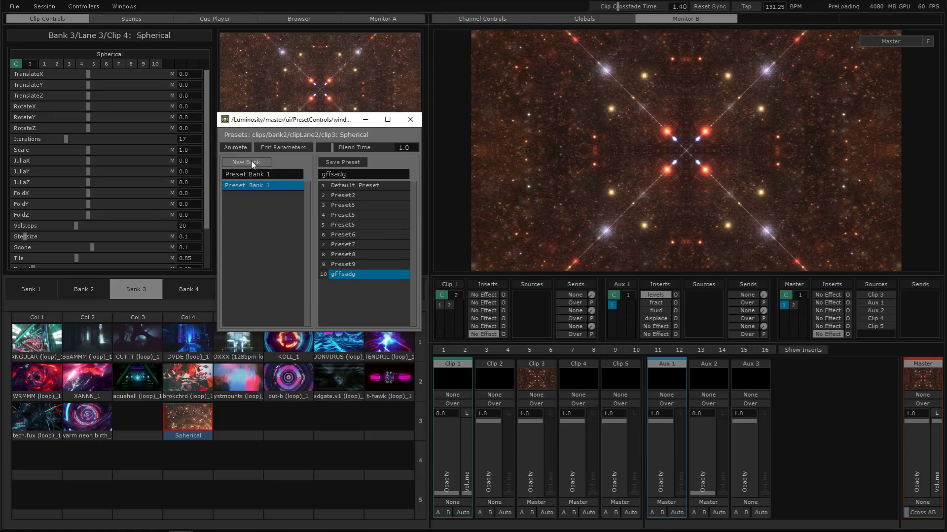
# - Create a second preset bank named Preset Bank 2, then switch between both banks, ending on Preset Bank 2
pyautogui.click(271, 176)
pyautogui.press('BackSpace')
pyautogui.write('2')
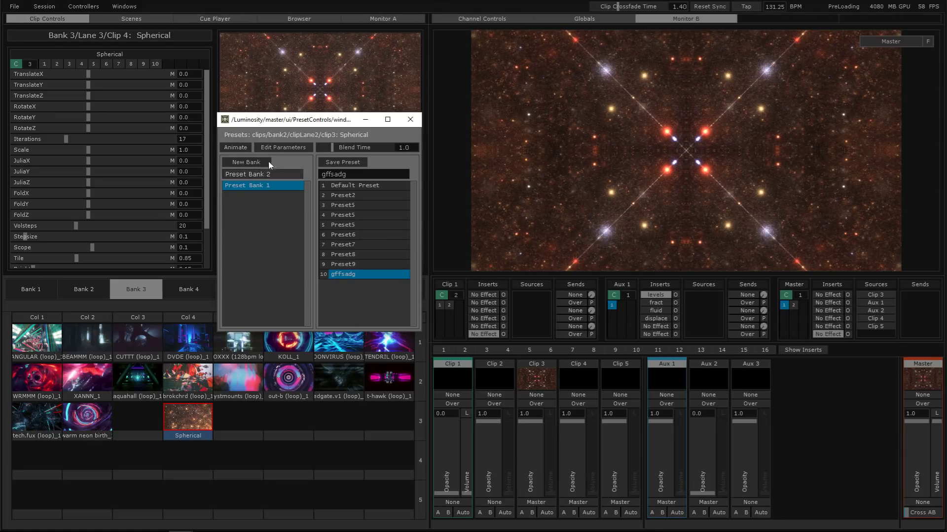
pyautogui.click(265, 161)
pyautogui.click(271, 186)
pyautogui.click(273, 196)
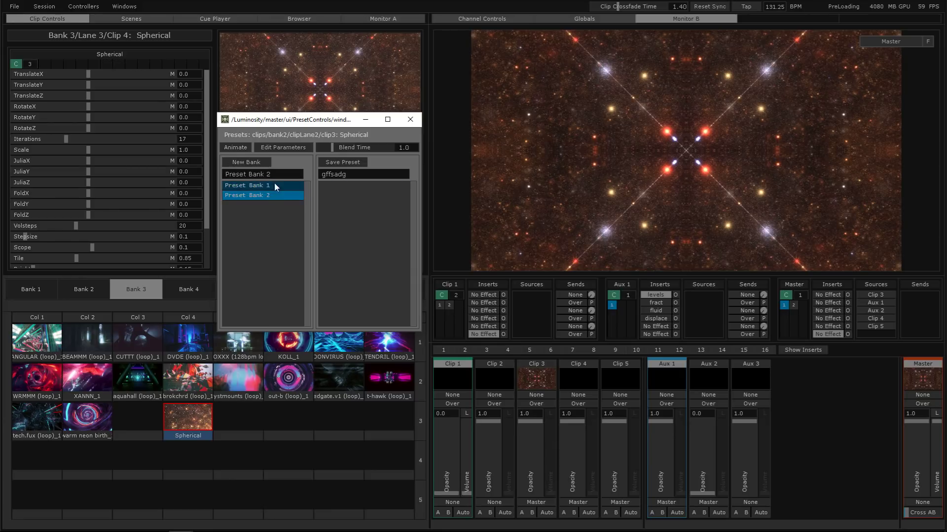
# - Save the current state in Preset Bank 2 as a preset named newPreset2
pyautogui.moveTo(355, 173); pyautogui.dragTo(284, 179)
pyautogui.write('n')
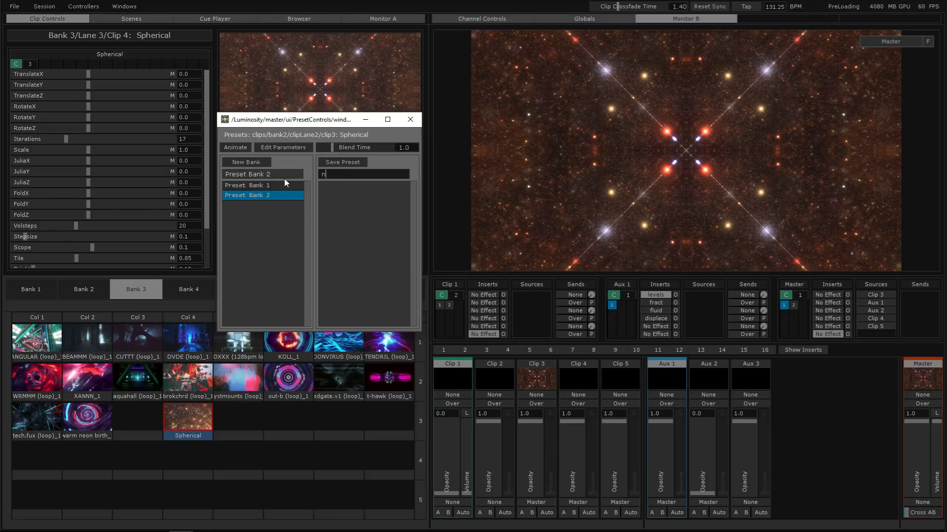
pyautogui.write('ewPreset2')
pyautogui.press('Return')
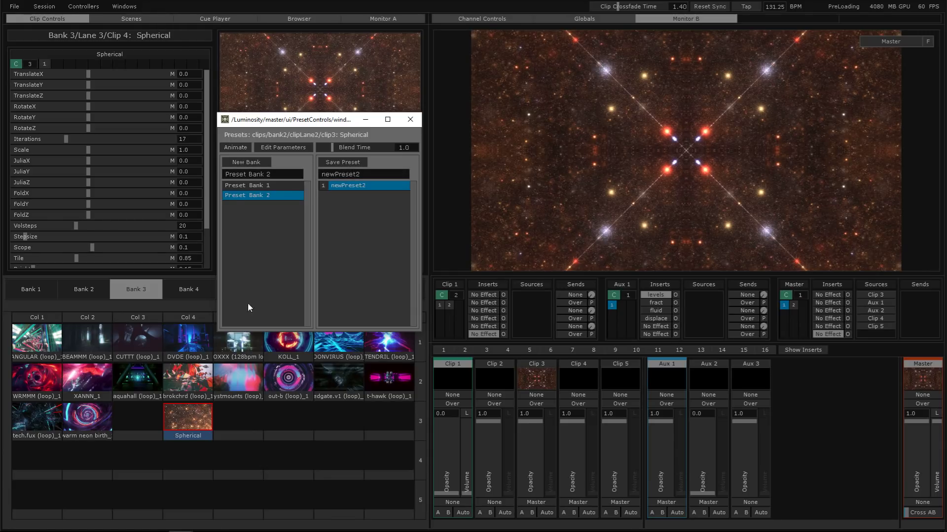
# - Set RotateX to about 2.3 and TranslateY to about -0.23, then save the state as Preset Bank 2's second preset
pyautogui.click(88, 107)
pyautogui.moveTo(89, 86); pyautogui.dragTo(84, 84)
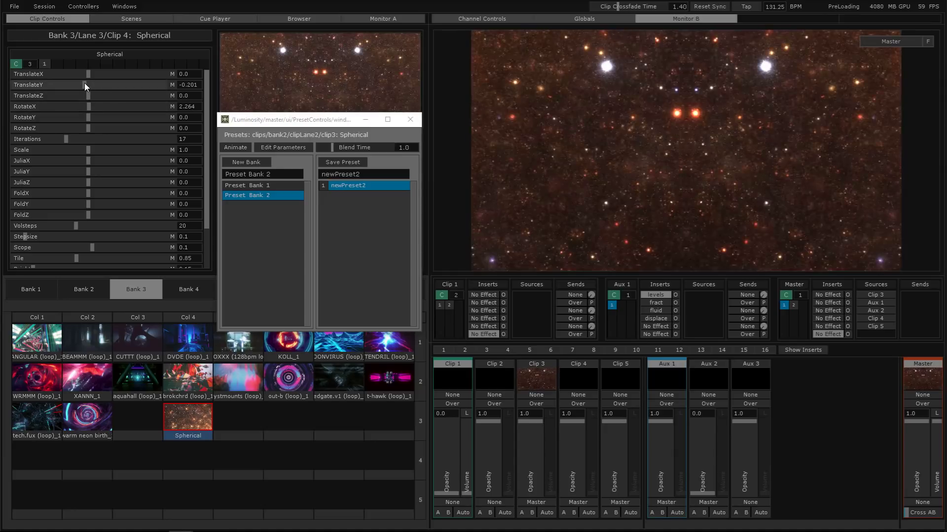
pyautogui.click(334, 162)
# - Set RotateZ to about -56.6 and TranslateZ to about -0.1, then save the state as Preset Bank 2's third preset
pyautogui.moveTo(81, 130); pyautogui.dragTo(76, 129)
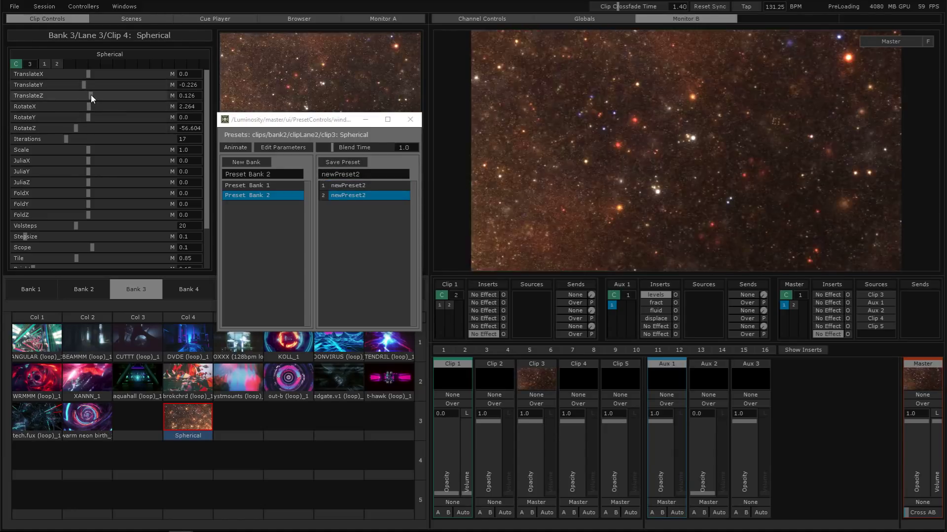
pyautogui.click(86, 95)
pyautogui.click(324, 163)
# - Set Iterations to 16, RotateX to about 56.6, RotateZ to about 13.6 and TranslateY to about 0.73, then save a fourth preset
pyautogui.click(63, 139)
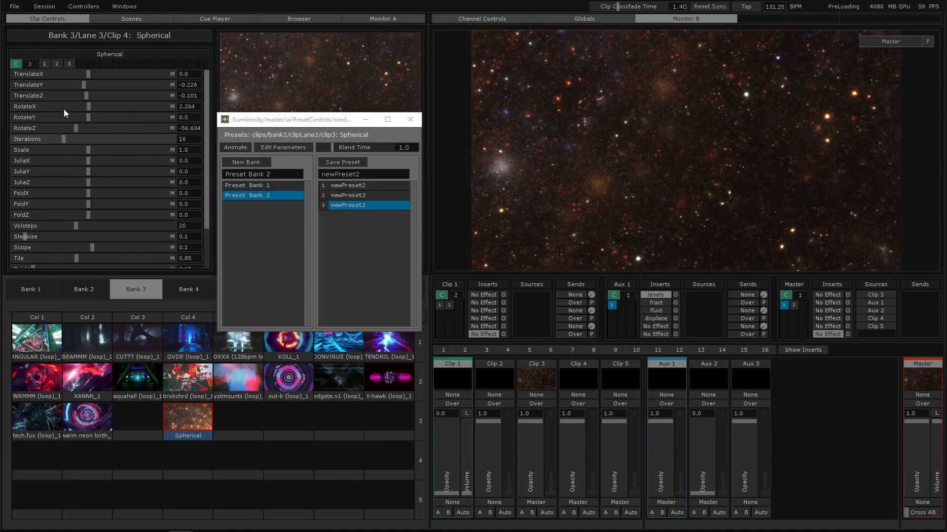
pyautogui.click(85, 106)
pyautogui.click(91, 128)
pyautogui.click(100, 107)
pyautogui.click(103, 85)
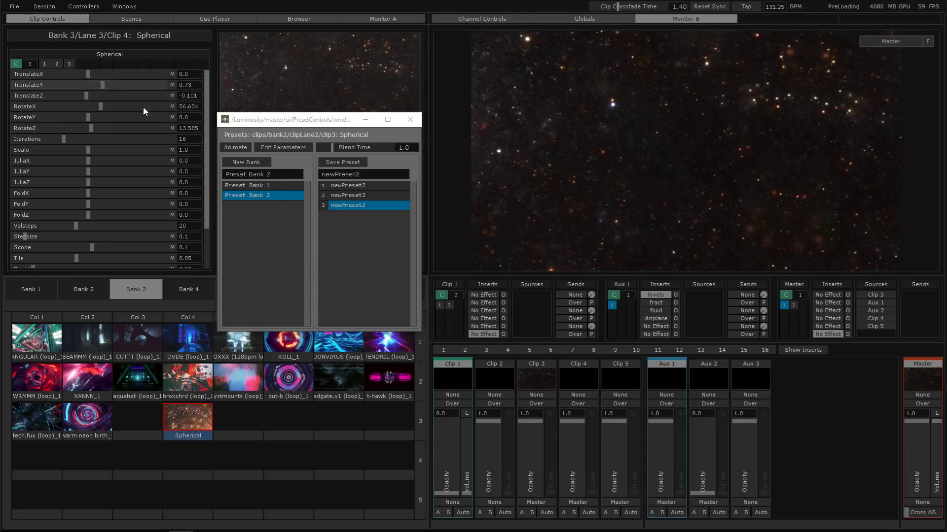
pyautogui.click(343, 162)
# - Recall the saved presets of Preset Bank 2 one after another, ending on the first
pyautogui.click(354, 206)
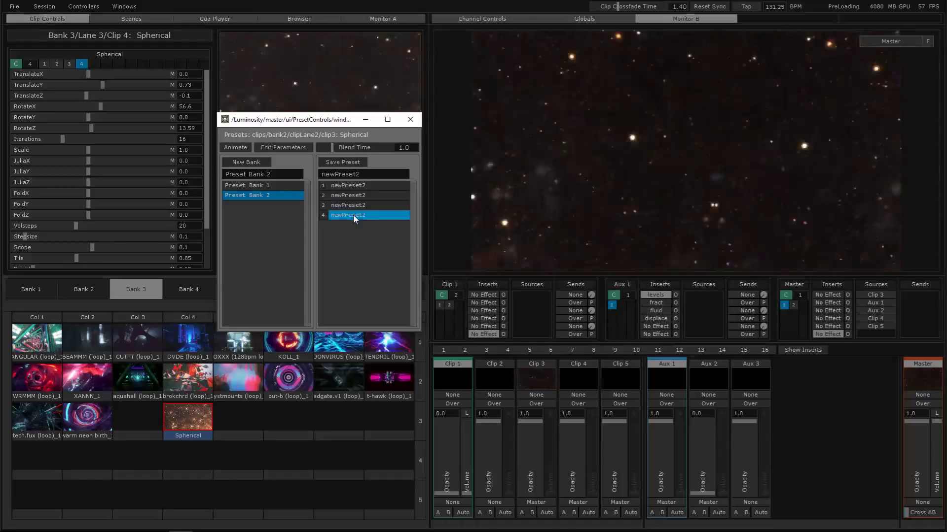
pyautogui.click(355, 196)
pyautogui.click(354, 186)
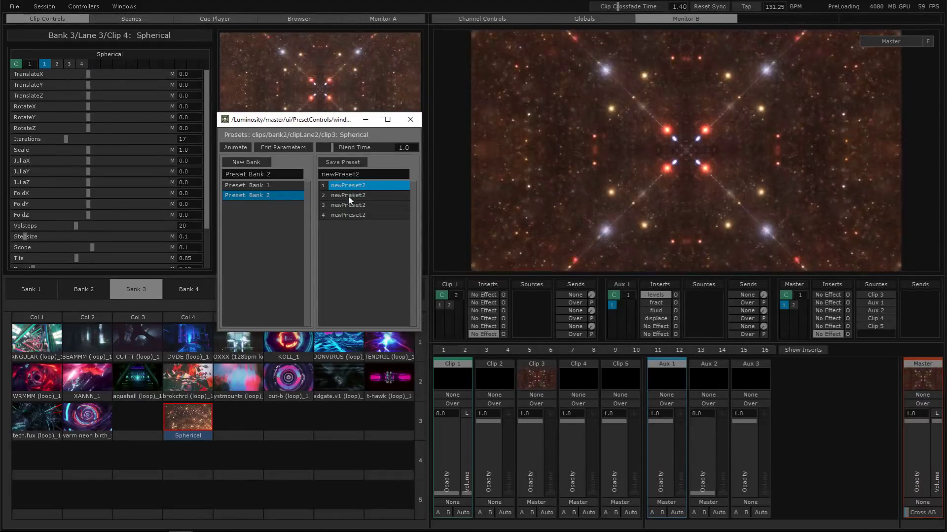
# - Switch to Preset Bank 1 and recall Preset9, Preset8 and Preset7 in turn
pyautogui.click(286, 185)
pyautogui.click(350, 265)
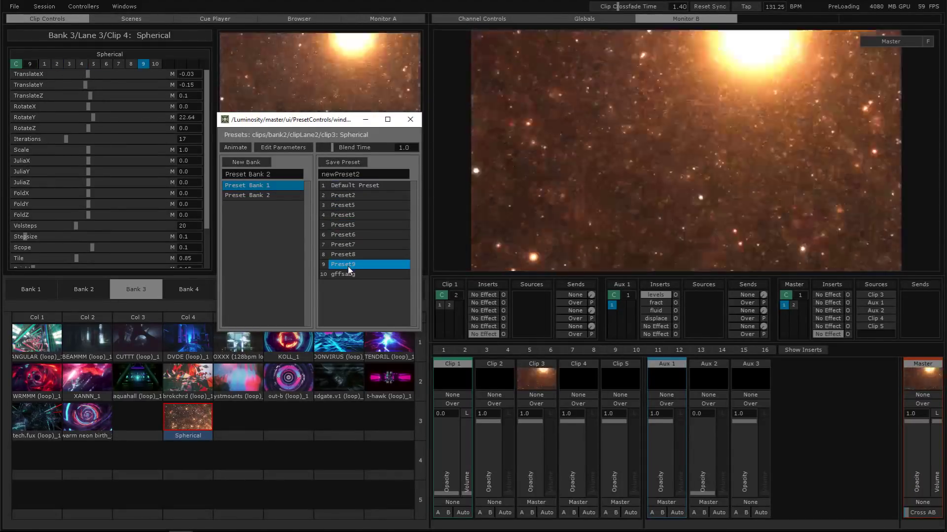
pyautogui.click(348, 255)
pyautogui.click(348, 244)
# - Copy Default Preset from Preset Bank 1 and append it to the presets of Preset Bank 2
pyautogui.rightClick(348, 186)
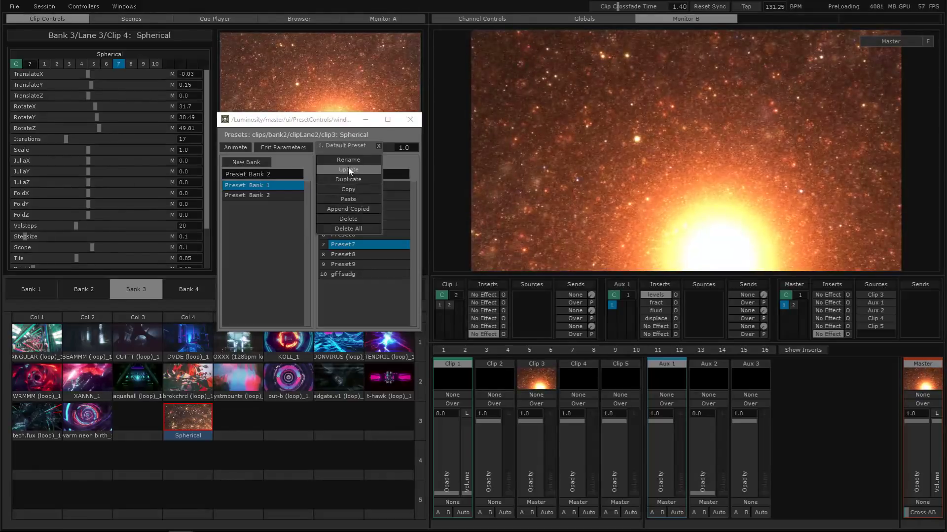
pyautogui.click(347, 192)
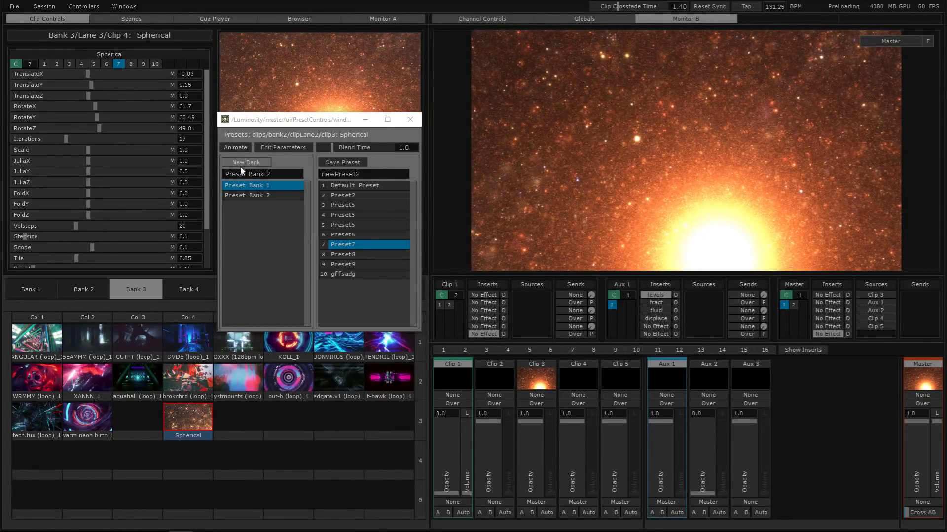
pyautogui.click(238, 194)
pyautogui.rightClick(335, 234)
pyautogui.click(344, 241)
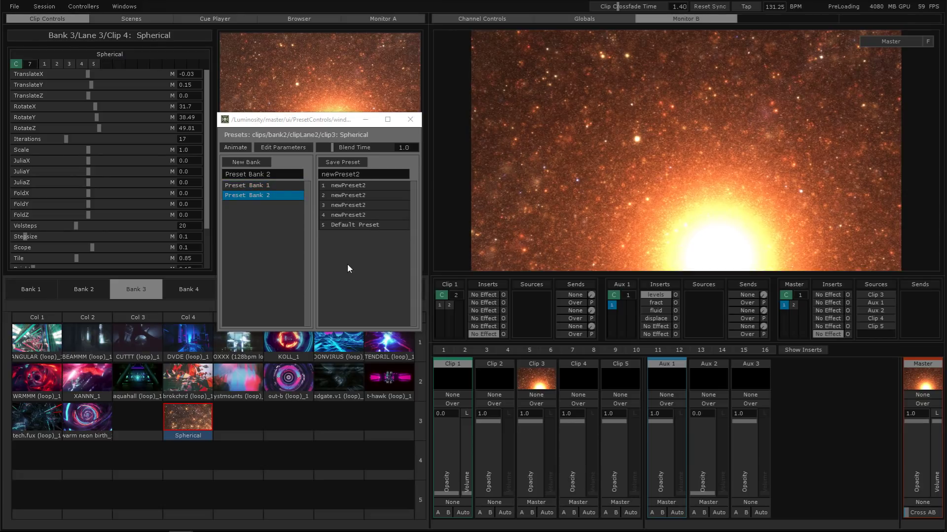
# - Switch between the copied Default Preset and the newPreset2 entries in Preset Bank 2, ending on Default Preset
pyautogui.click(350, 226)
pyautogui.click(351, 216)
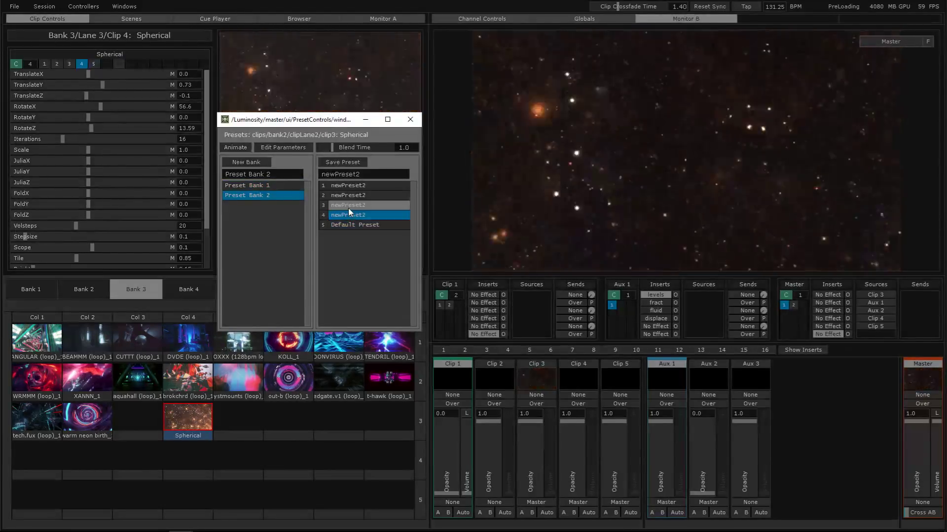
pyautogui.click(348, 225)
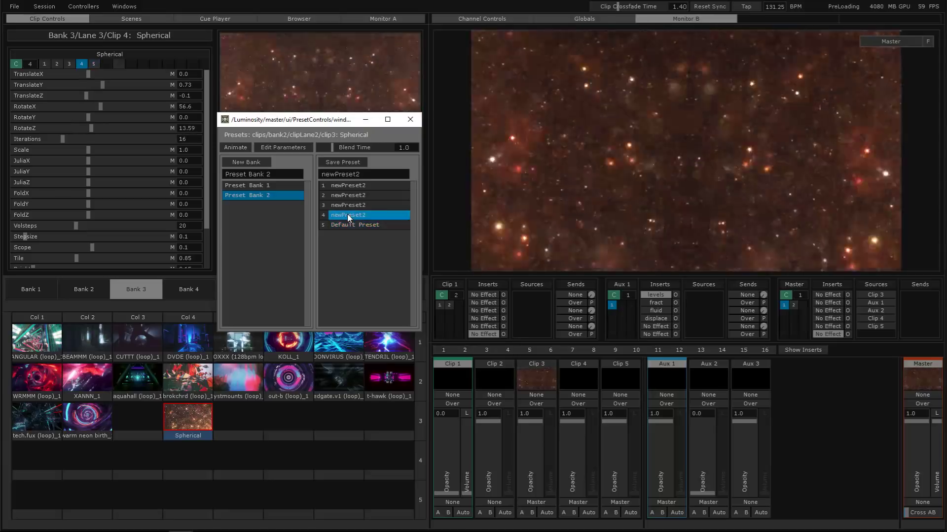
pyautogui.click(348, 186)
pyautogui.click(359, 225)
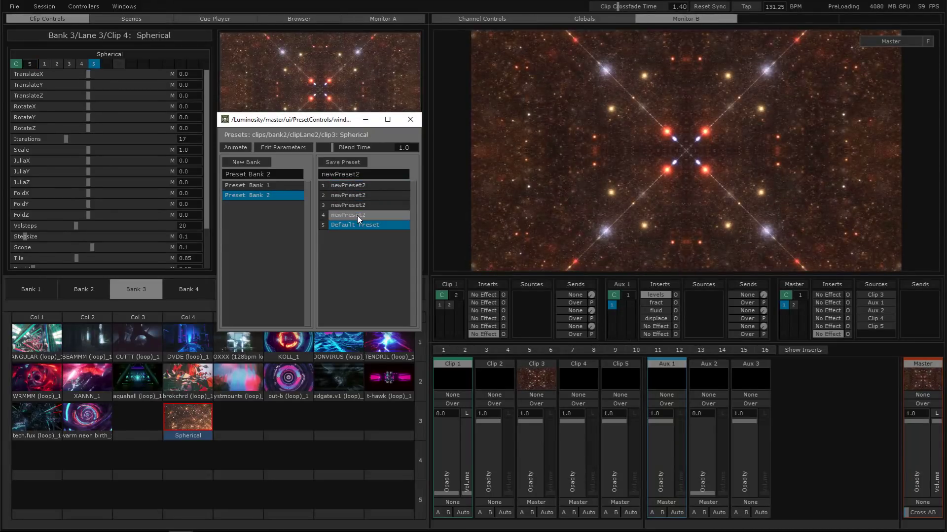
# - Recall the third newPreset2, Default Preset, the first newPreset2 and Default Preset again in Preset Bank 2
pyautogui.click(359, 206)
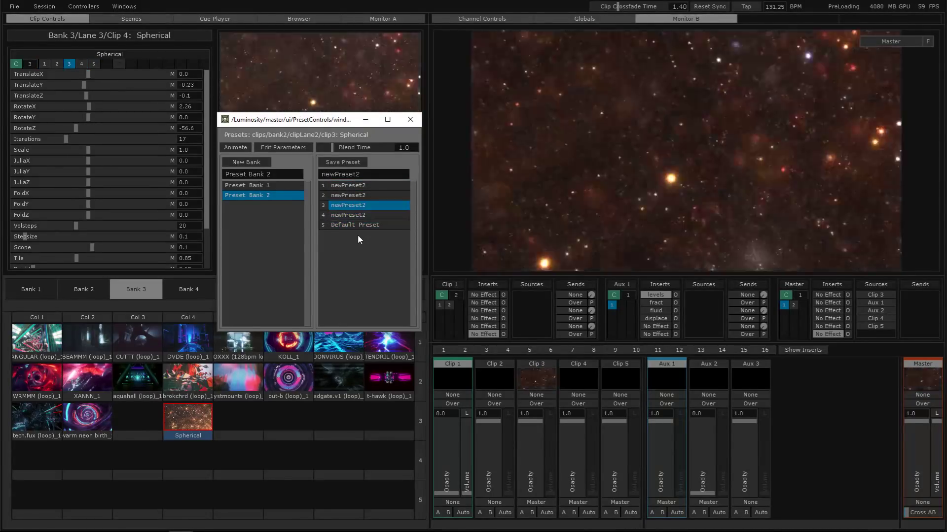
pyautogui.click(355, 225)
pyautogui.click(356, 190)
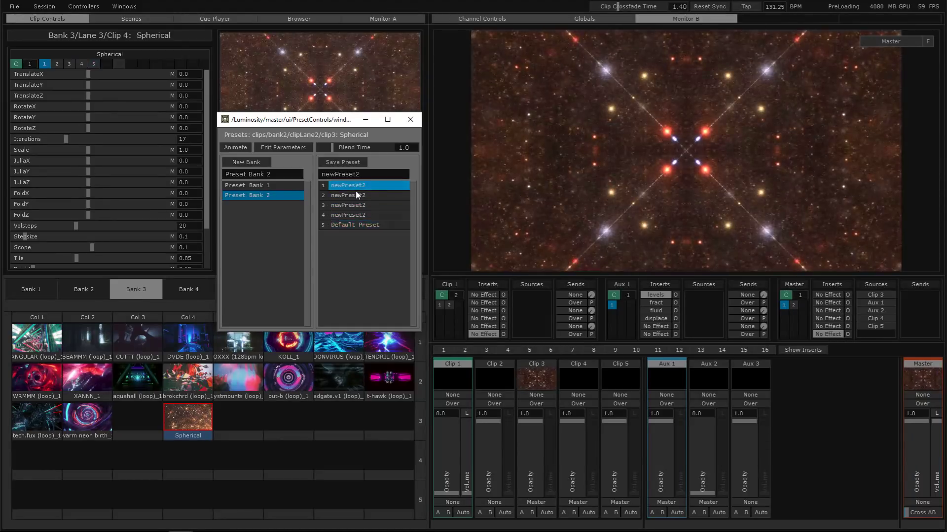
pyautogui.click(356, 224)
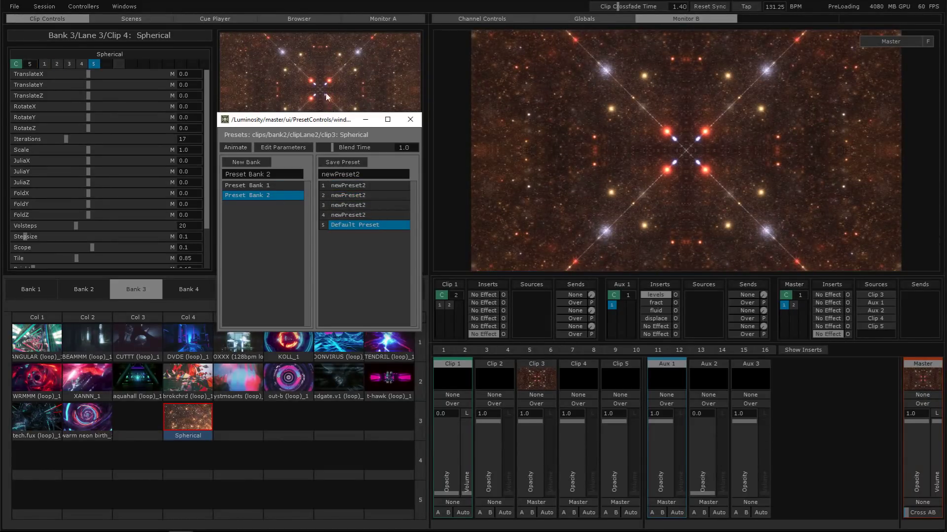
# - Show the editable preset parameters of the Spherical clip, move the window clear of the clip controls, and set Morph to False for iterations
pyautogui.click(298, 147)
pyautogui.moveTo(329, 123); pyautogui.dragTo(346, 55)
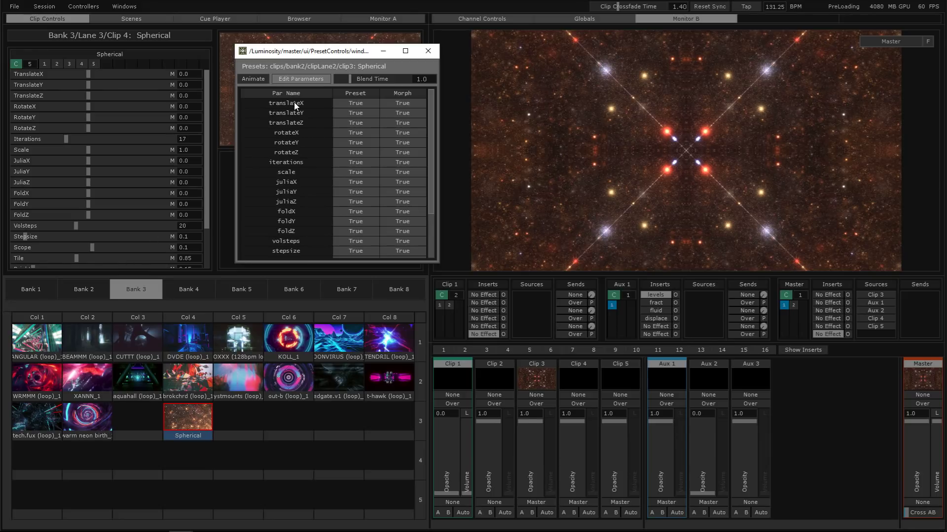
pyautogui.moveTo(261, 53)
pyautogui.mouseDown()
pyautogui.moveTo(228, 49)
pyautogui.moveTo(258, 42)
pyautogui.mouseUp()
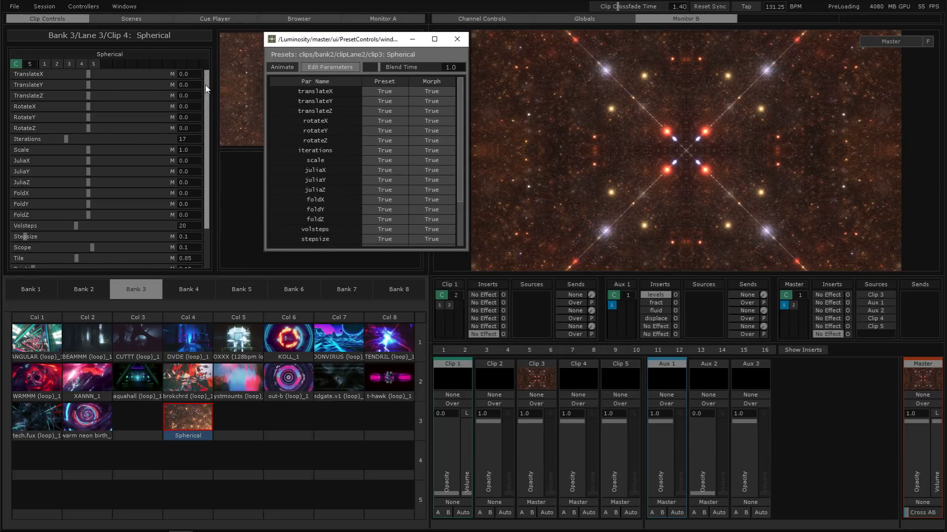
pyautogui.click(206, 136)
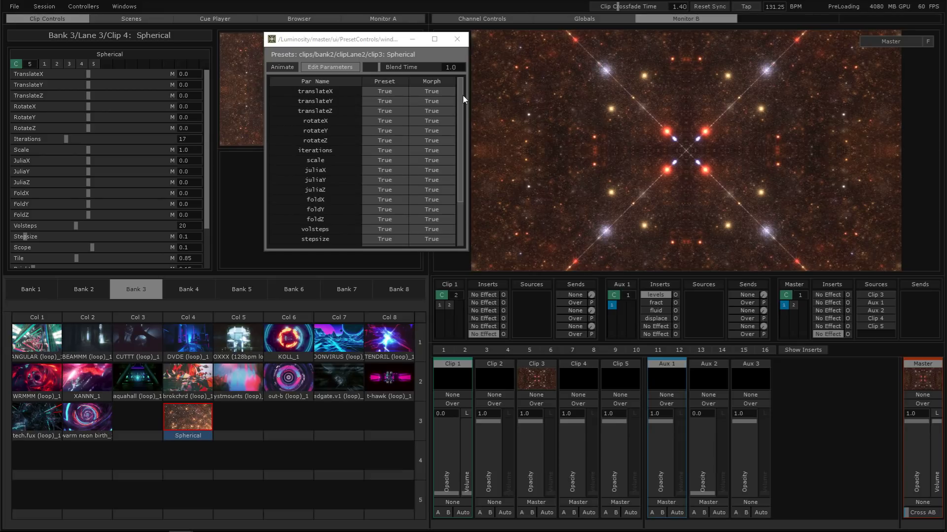
pyautogui.moveTo(461, 101)
pyautogui.mouseDown()
pyautogui.moveTo(463, 144)
pyautogui.moveTo(461, 94)
pyautogui.mouseUp()
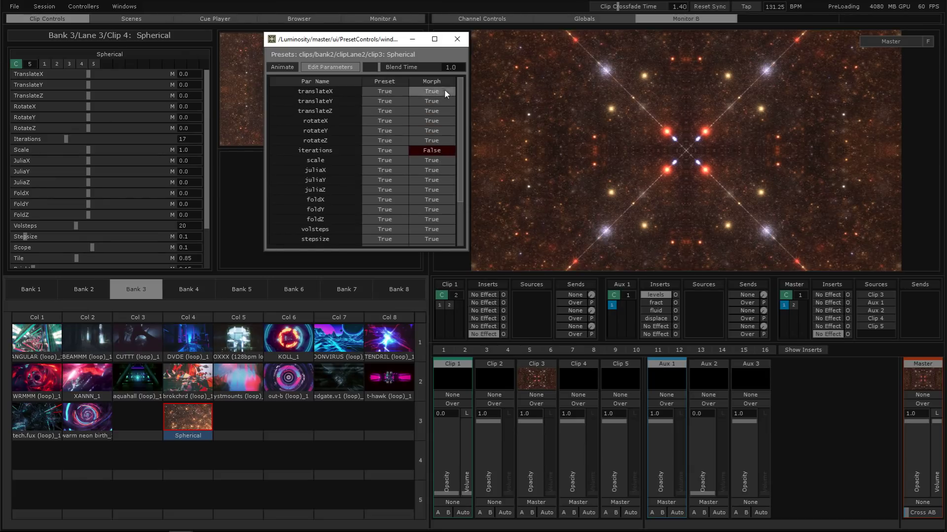
# - Set Morph to False for translateX, translateY, translateZ, rotateX and rotateY
pyautogui.scroll(-3, 461, 100)
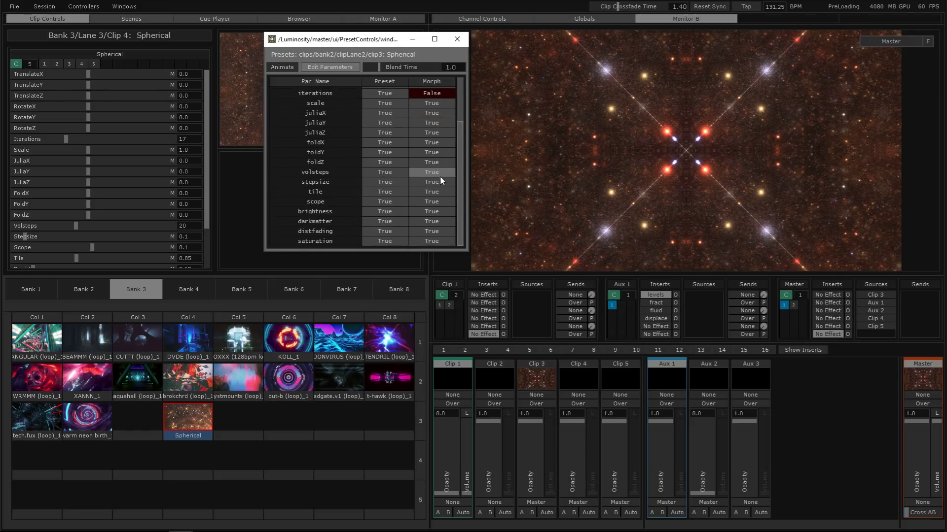
pyautogui.moveTo(457, 158); pyautogui.dragTo(463, 81)
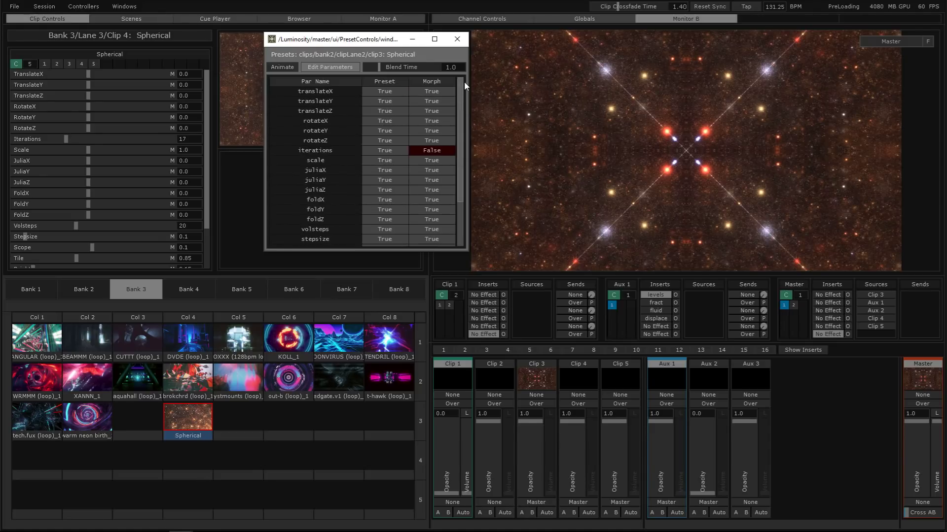
pyautogui.click(430, 121)
pyautogui.click(430, 101)
pyautogui.click(430, 131)
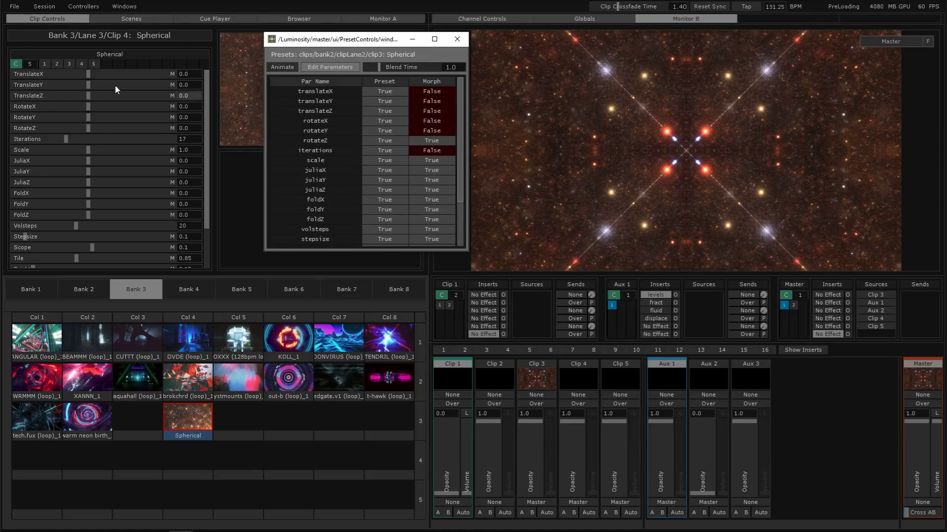
# - Recall cues 3, 4, 2 and 4 of the Spherical clip, and recall cue 3 with rotateZ's Morph also set to False
pyautogui.click(69, 64)
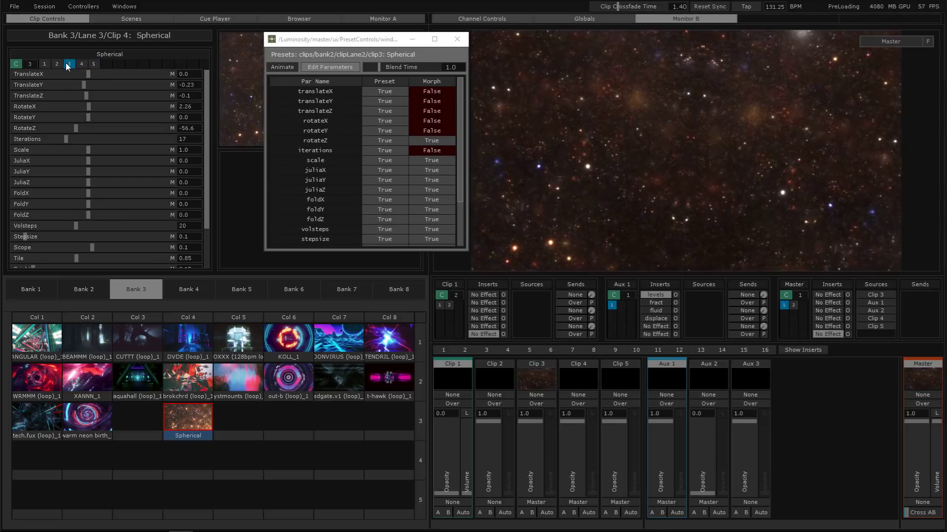
pyautogui.click(82, 64)
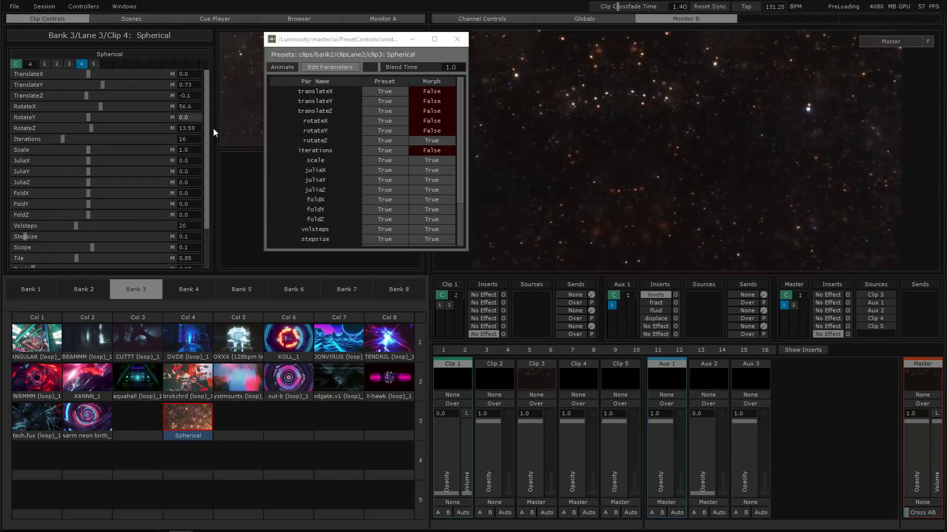
pyautogui.click(57, 63)
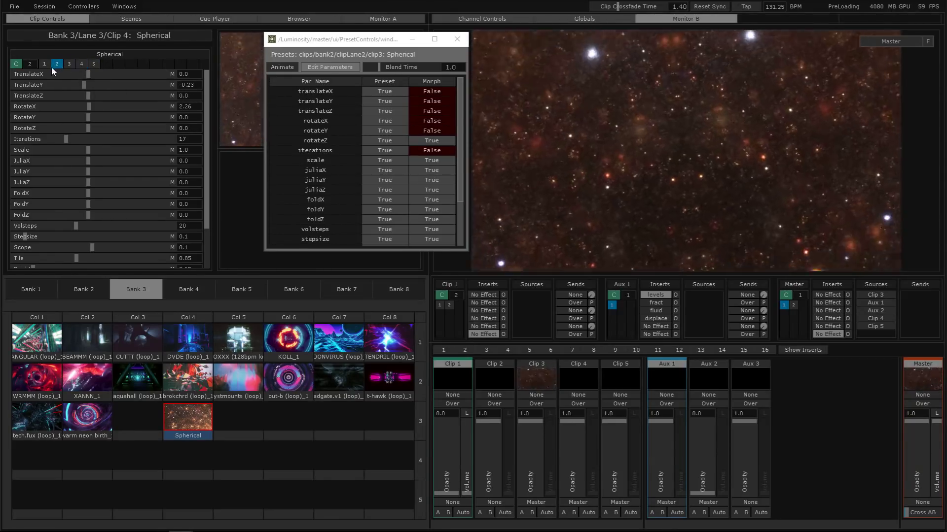
pyautogui.click(82, 65)
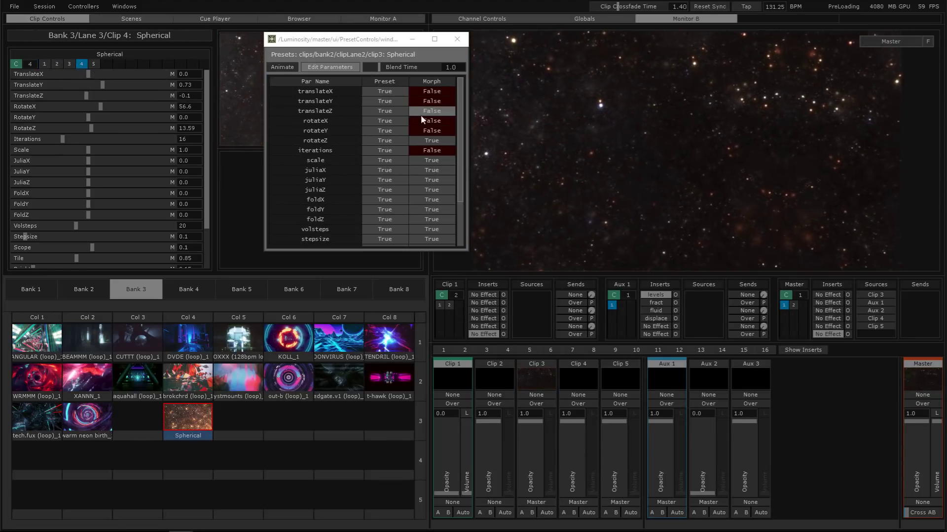
pyautogui.click(415, 140)
pyautogui.click(69, 63)
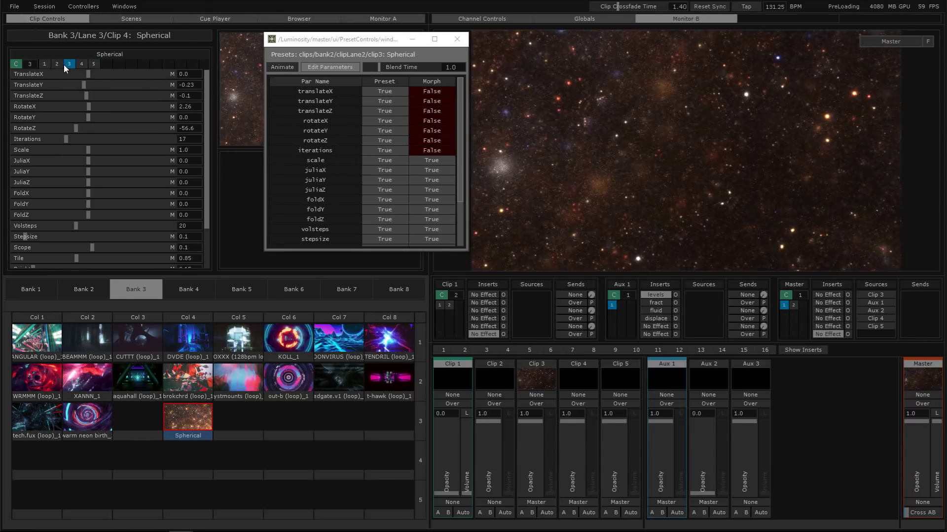
# - Set Morph back to True for the rotate, translate and iterations parameters, and recall cues 4 and 5
pyautogui.click(418, 140)
pyautogui.click(448, 130)
pyautogui.click(443, 120)
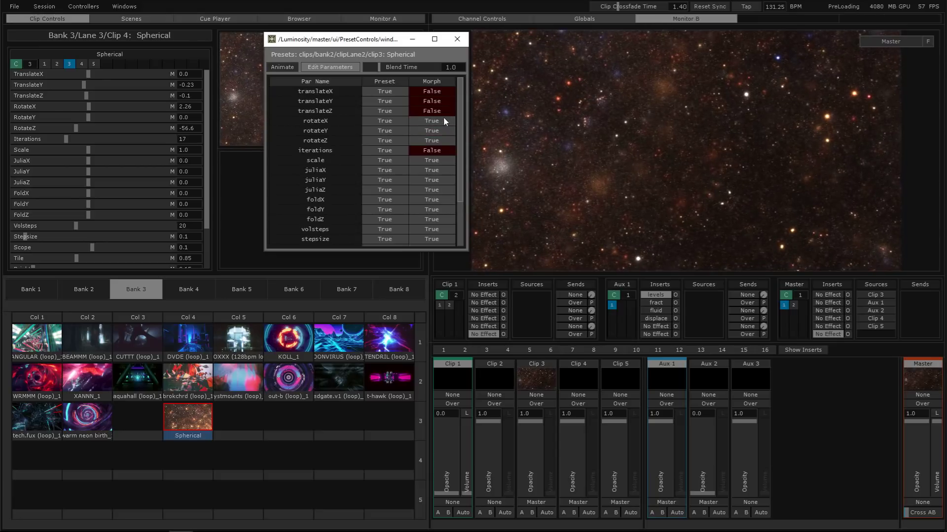
pyautogui.click(431, 91)
pyautogui.click(432, 110)
pyautogui.click(432, 150)
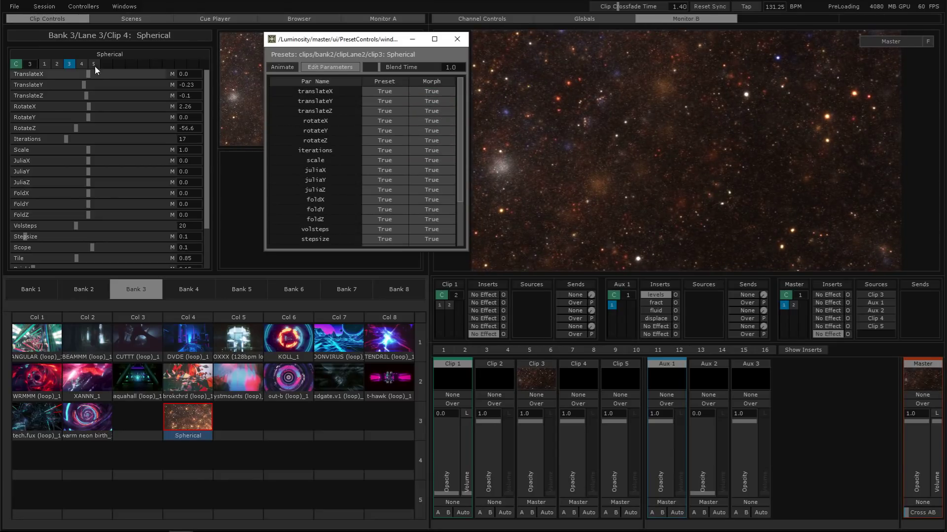
pyautogui.click(80, 64)
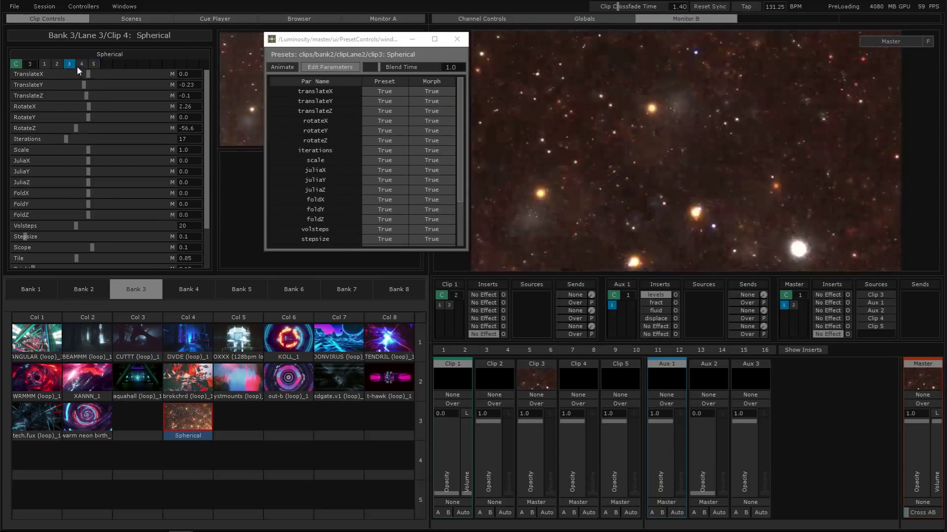
pyautogui.click(93, 65)
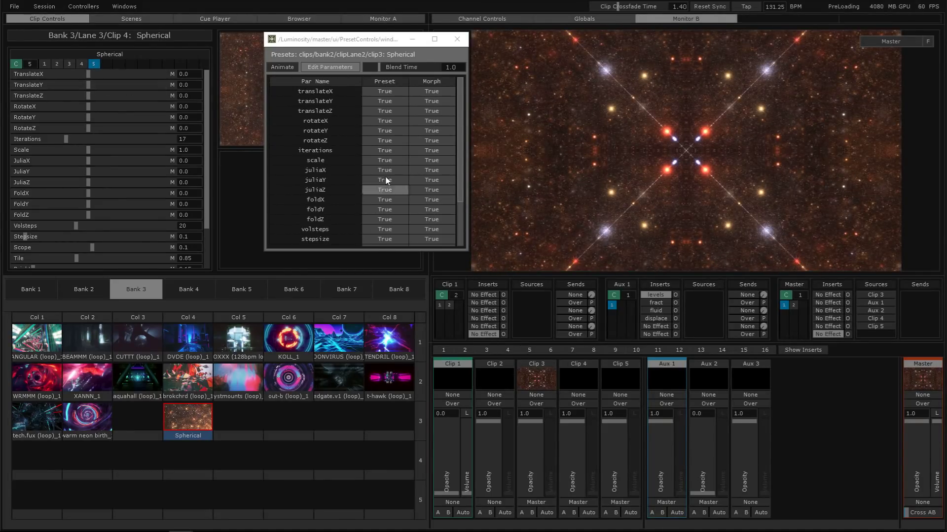
# - Exclude iterations from the presets by setting its Preset value to False, and lower the clip's Iterations to 10
pyautogui.moveTo(459, 97); pyautogui.dragTo(415, 129)
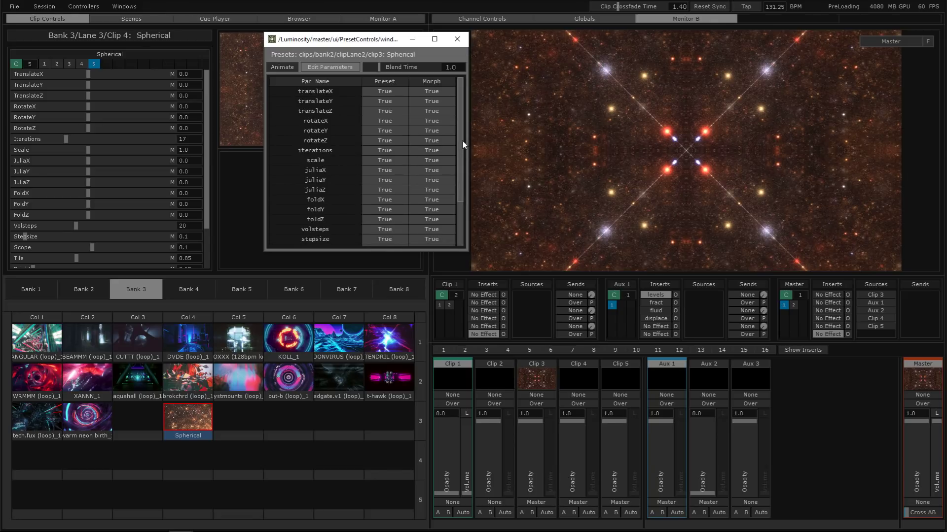
pyautogui.click(375, 150)
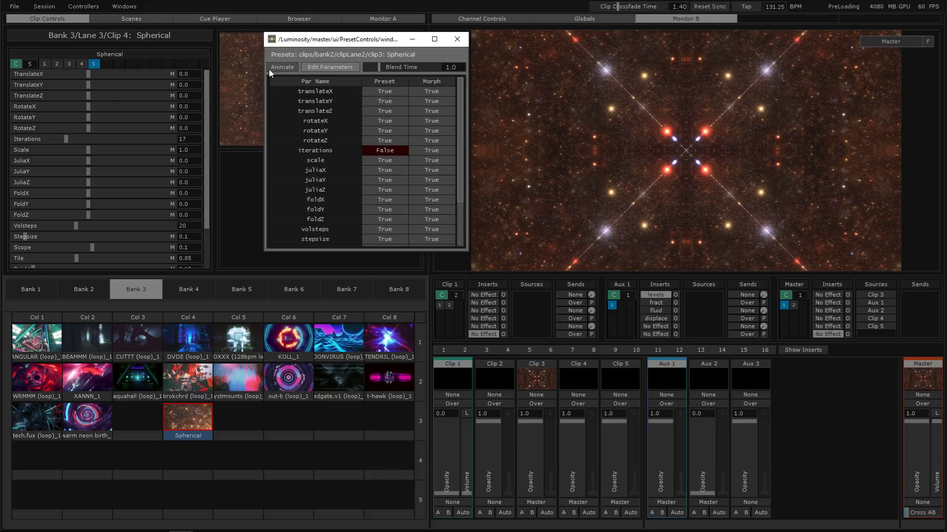
pyautogui.moveTo(76, 138); pyautogui.dragTo(47, 138)
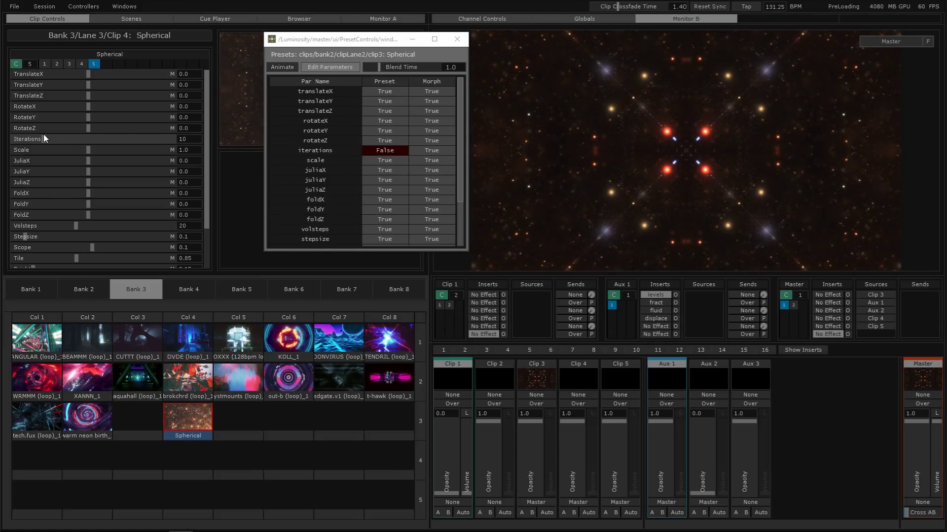
# - Recall cues 3, 2, 4 and 5 to check how the clip behaves with iterations excluded from the presets
pyautogui.click(68, 64)
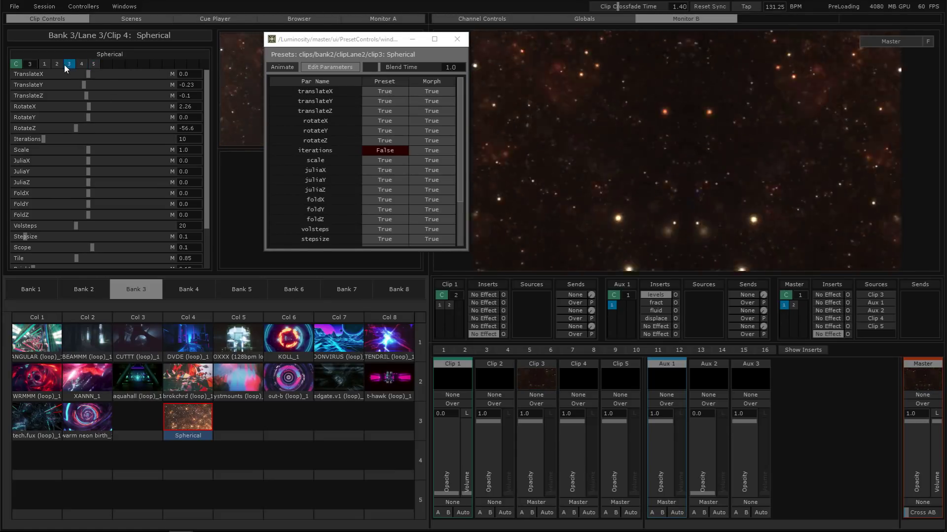
pyautogui.click(94, 65)
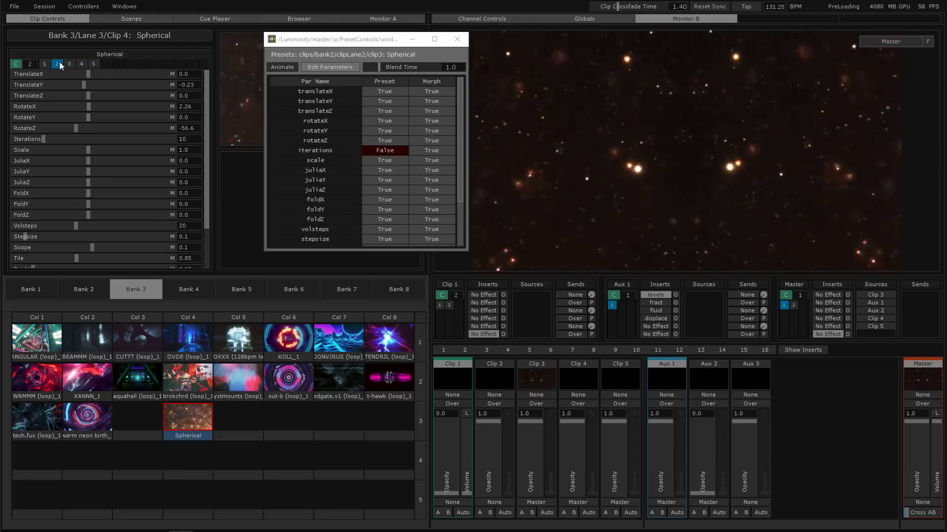
pyautogui.click(85, 64)
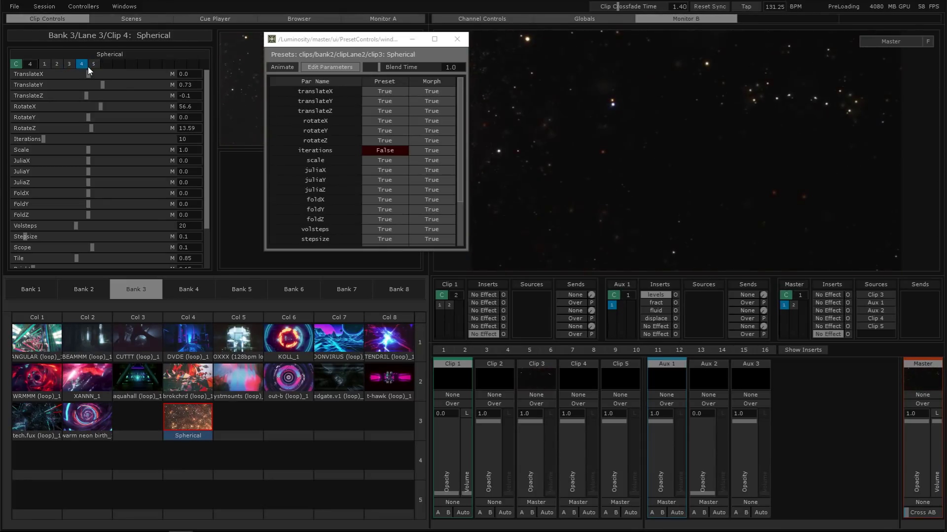
pyautogui.click(94, 65)
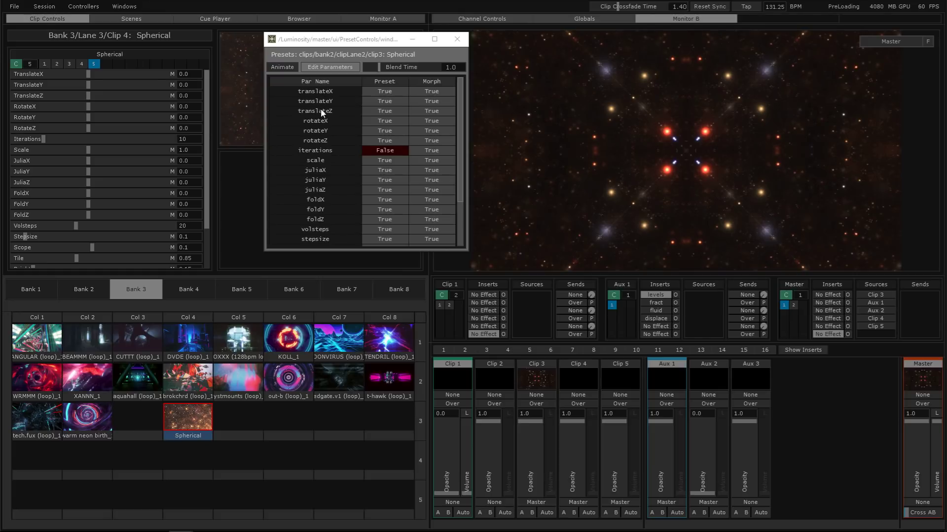
# - Return to the preset bank list and recall cues 4 and 5 of the Spherical clip
pyautogui.click(333, 67)
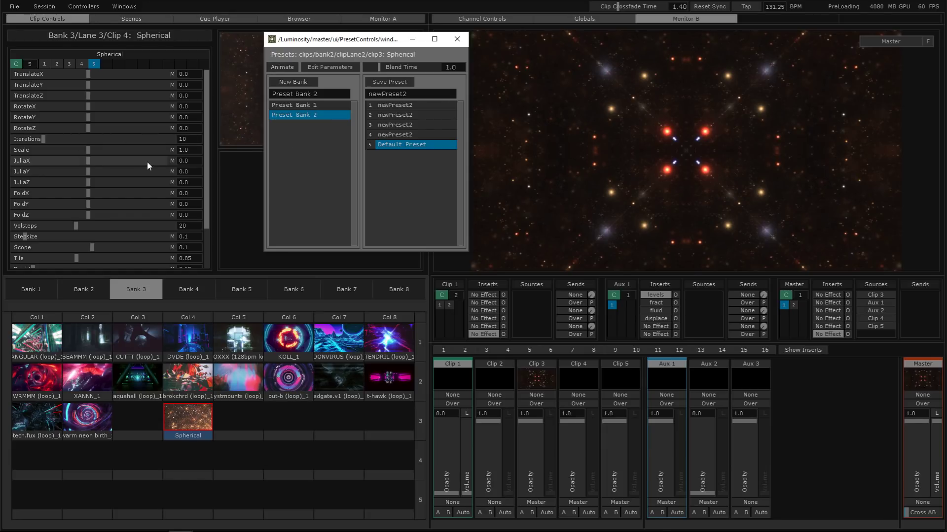
pyautogui.click(82, 63)
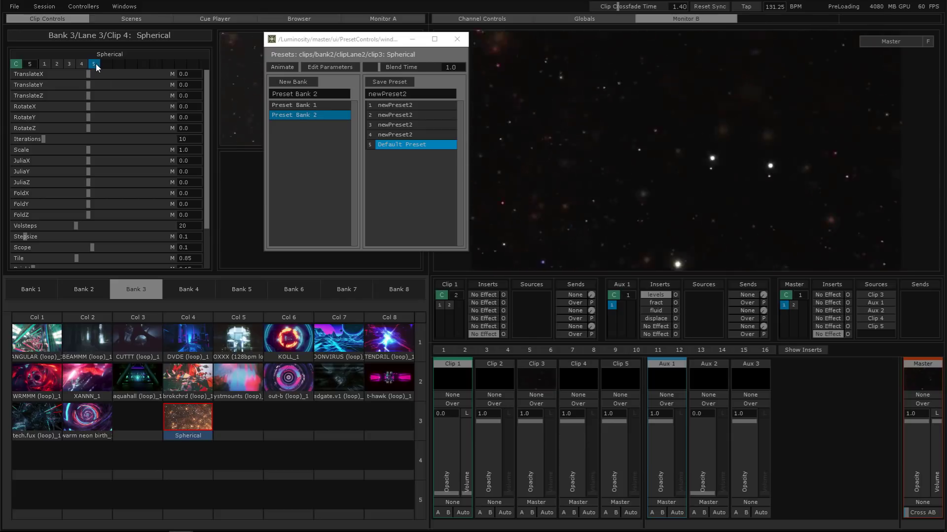
pyautogui.click(93, 64)
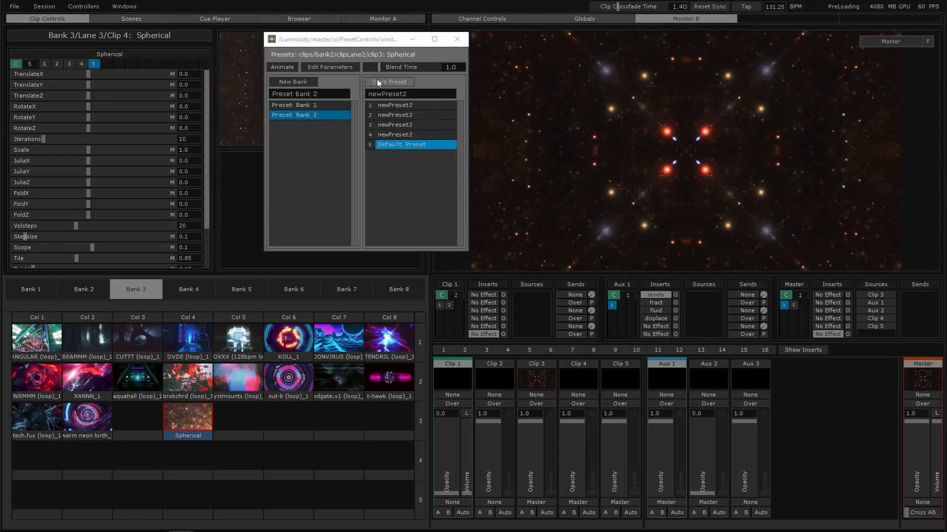
# - Exclude brightness, darkmatter, distfading and saturation from the presets by setting their Preset values to False
pyautogui.click(330, 67)
pyautogui.scroll(-2, 461, 139)
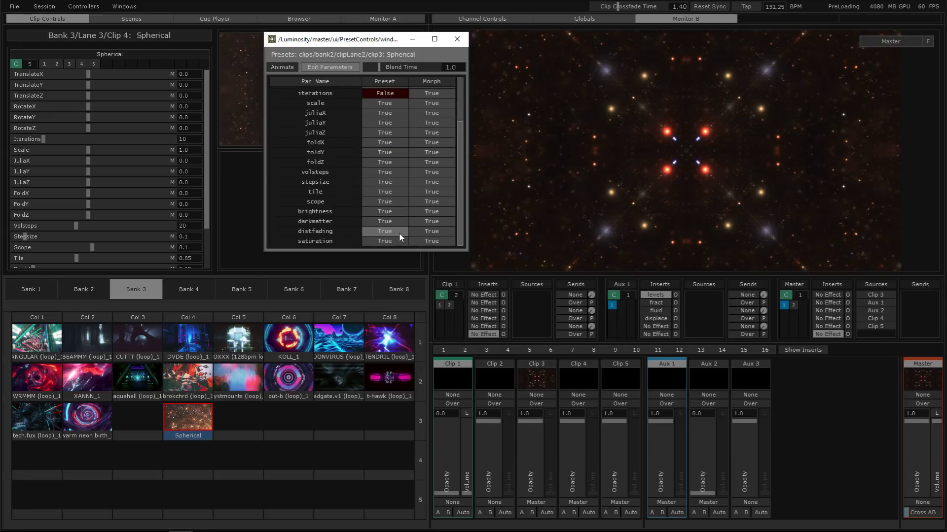
pyautogui.click(394, 231)
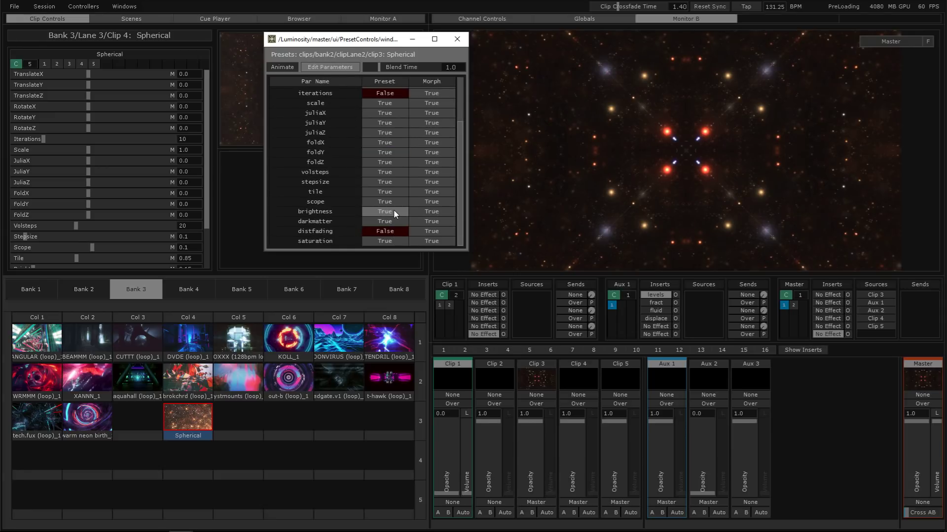
pyautogui.click(392, 239)
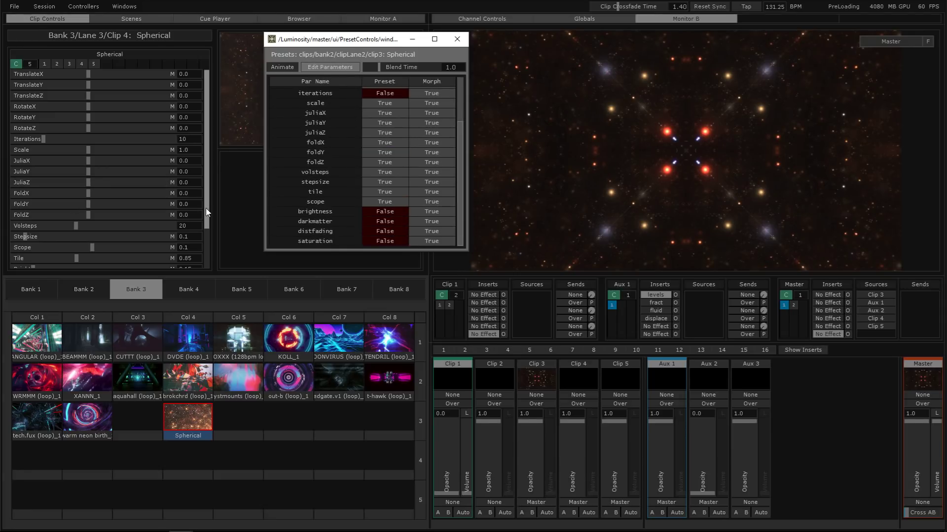
# - Set the Spherical clip's Brightness to about 0.308 and its Distfading to about 0.689
pyautogui.scroll(-2, 206, 208)
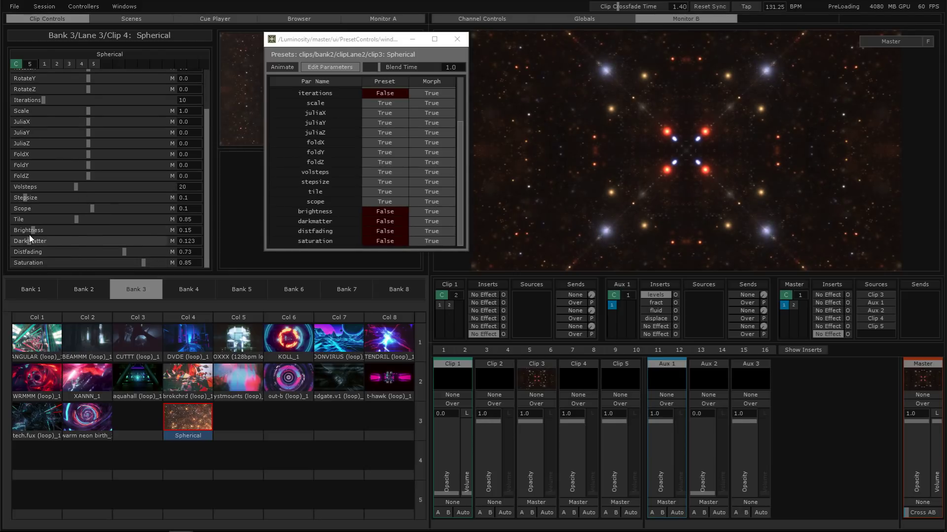
pyautogui.moveTo(29, 235); pyautogui.dragTo(58, 234)
pyautogui.moveTo(128, 254); pyautogui.dragTo(117, 254)
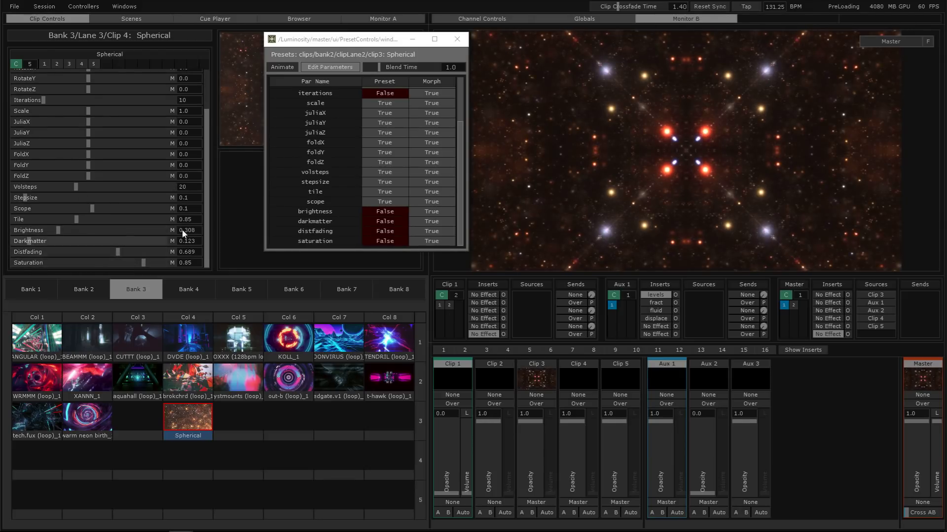
pyautogui.moveTo(204, 205); pyautogui.dragTo(207, 140)
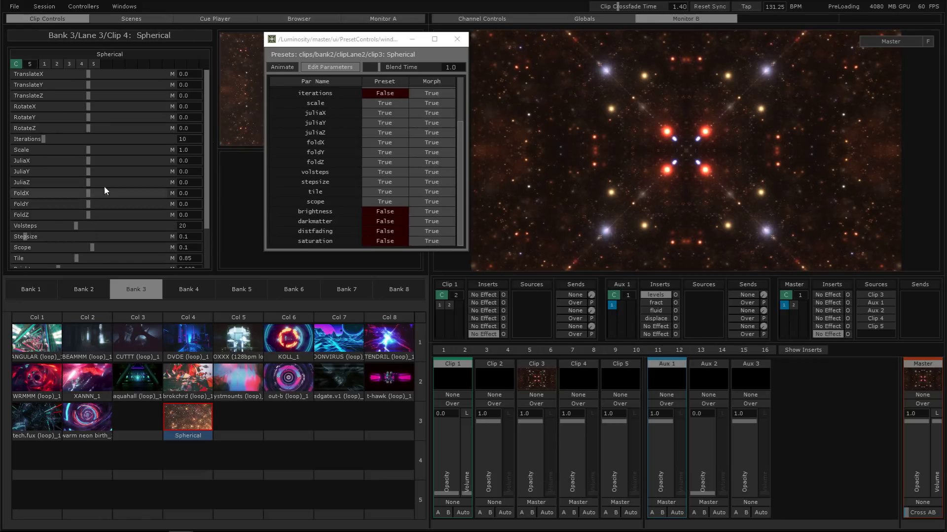
# - Set the Spherical clip's Volsteps to 14 and return its preset window to the bank list
pyautogui.moveTo(66, 221); pyautogui.dragTo(55, 223)
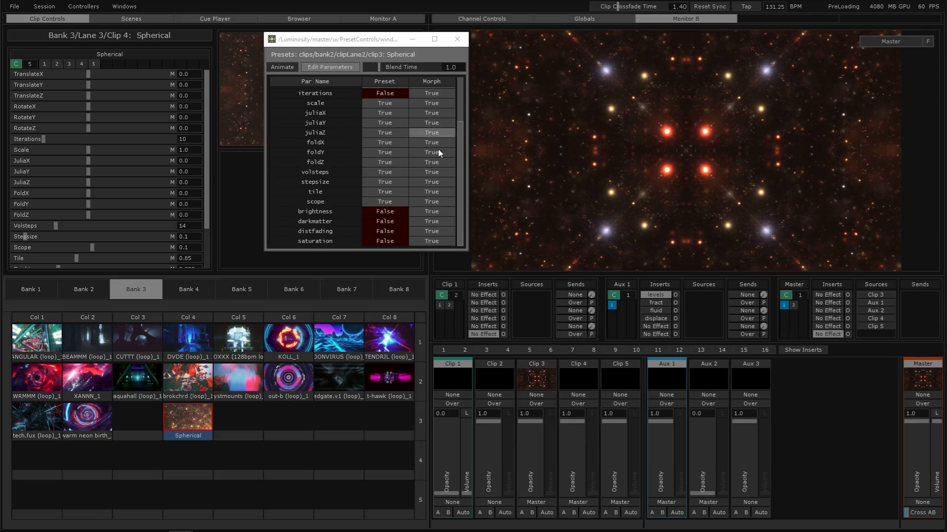
pyautogui.scroll(3, 461, 178)
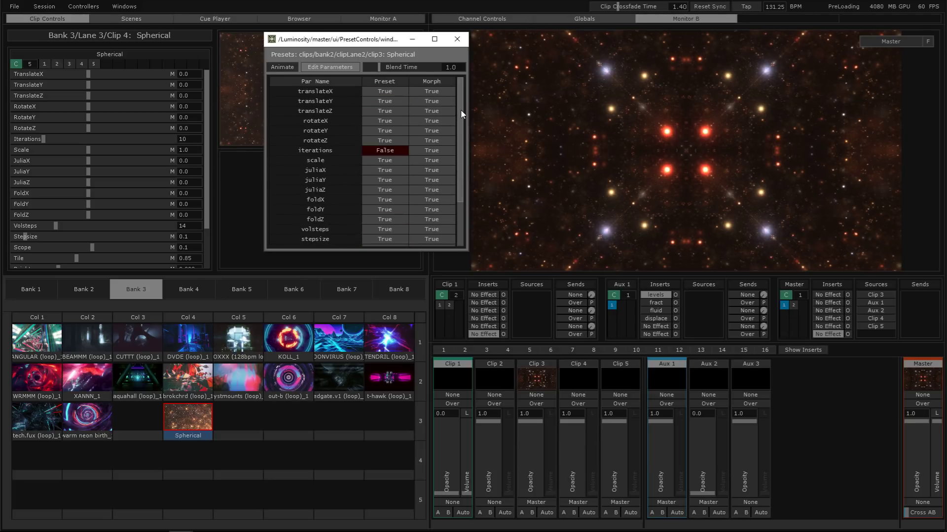
pyautogui.moveTo(364, 41); pyautogui.dragTo(386, 118)
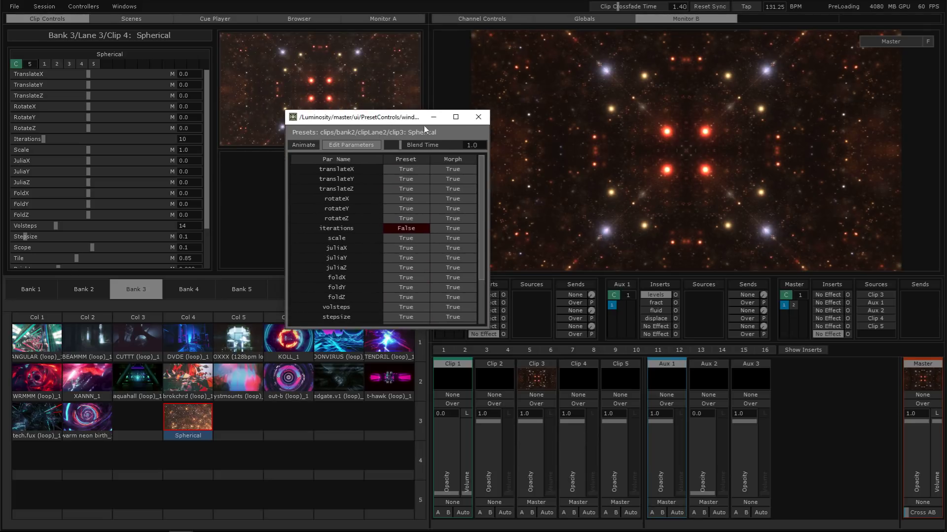
pyautogui.click(486, 120)
pyautogui.click(374, 145)
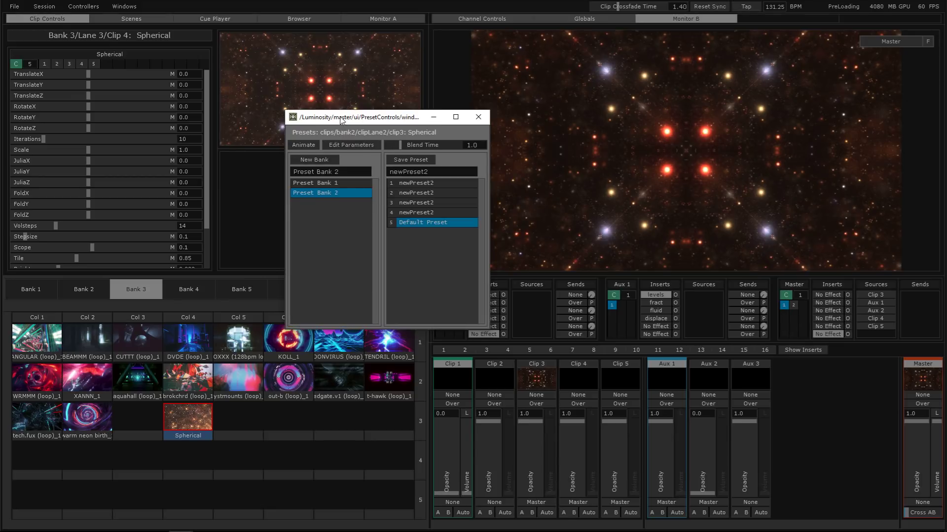
pyautogui.moveTo(341, 120); pyautogui.dragTo(302, 286)
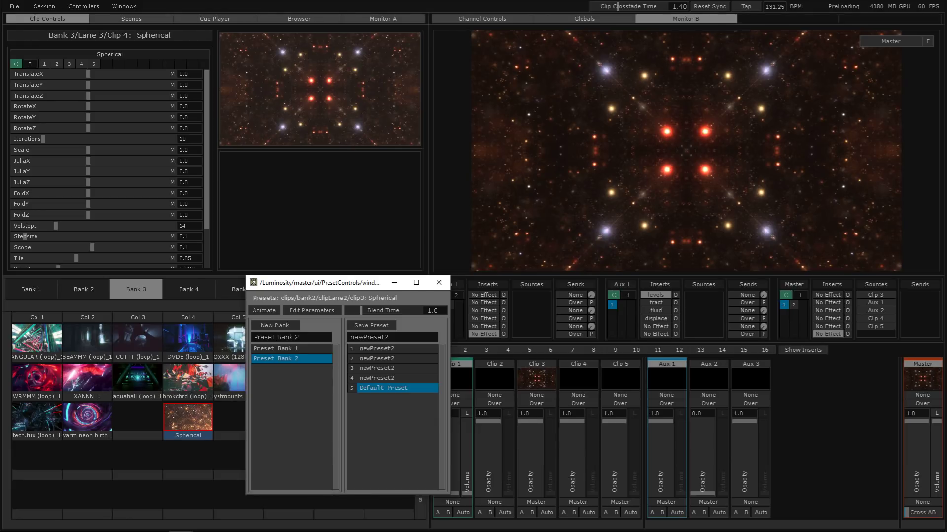
# - Try adjusting the Spherical clip's TranslateZ, RotateY and TranslateY, restoring each parameter to its default after its adjustment
pyautogui.moveTo(76, 94); pyautogui.dragTo(109, 86)
pyautogui.rightClick(109, 84)
pyautogui.click(101, 87)
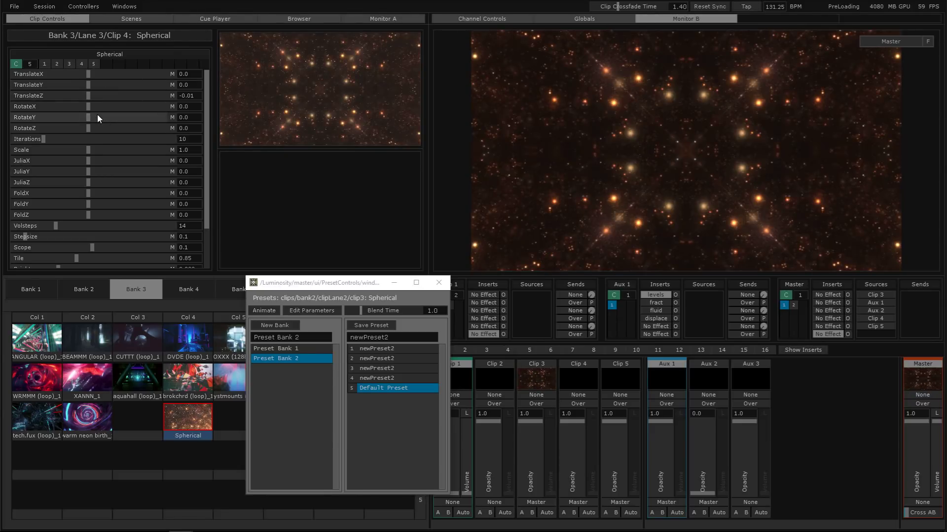
pyautogui.rightClick(91, 121)
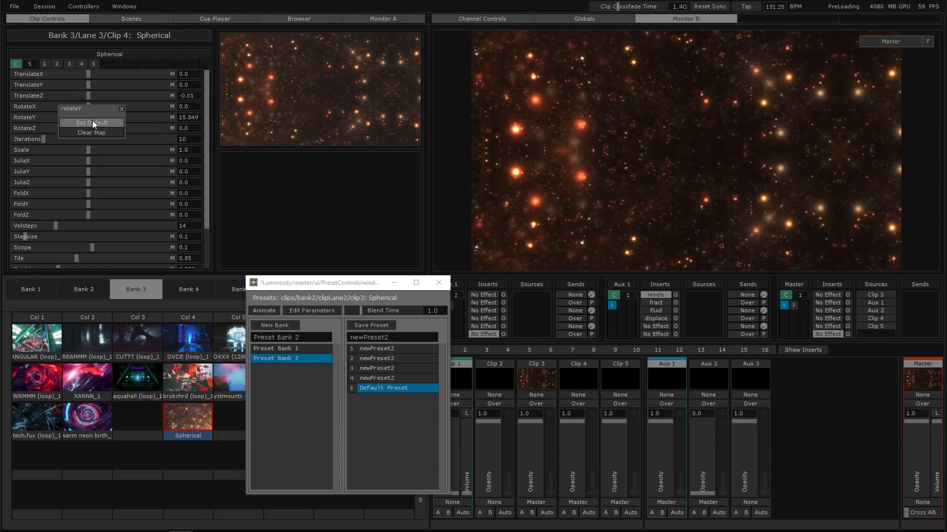
pyautogui.click(93, 121)
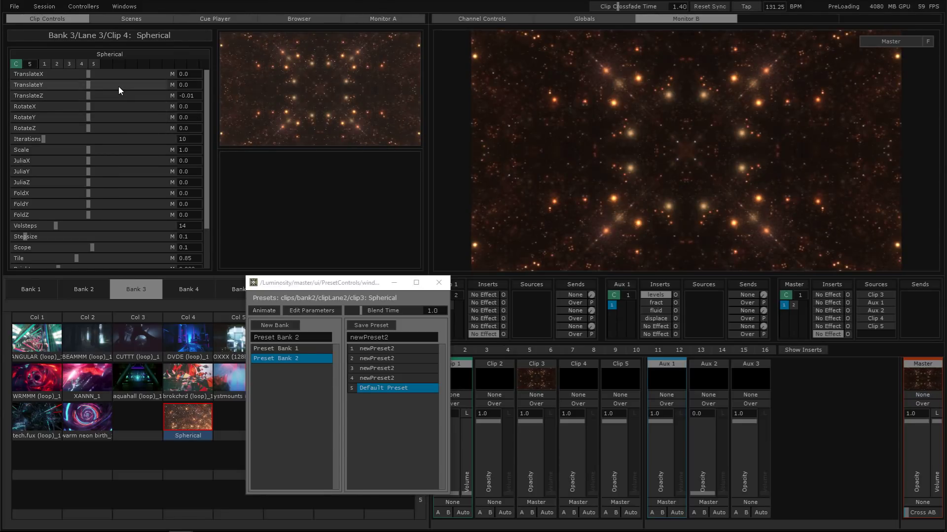
pyautogui.moveTo(91, 82); pyautogui.dragTo(116, 126)
pyautogui.rightClick(90, 87)
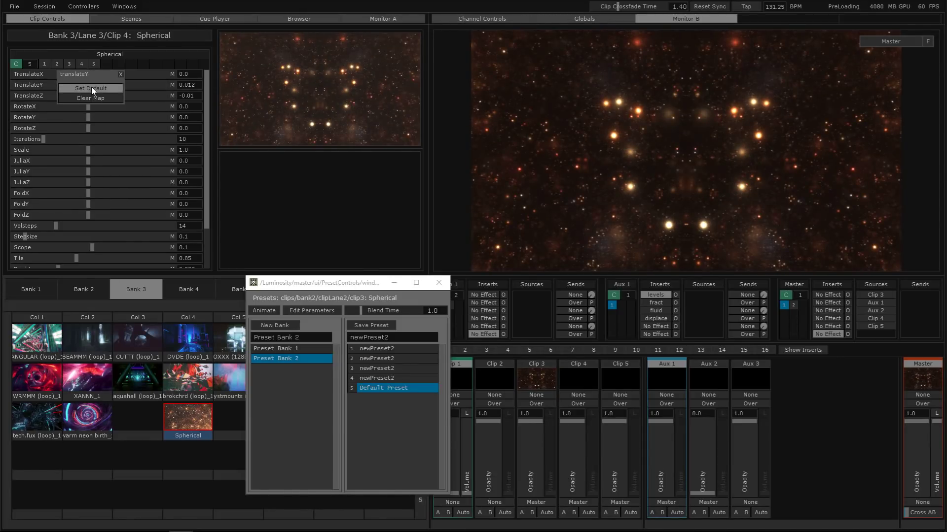
pyautogui.click(91, 87)
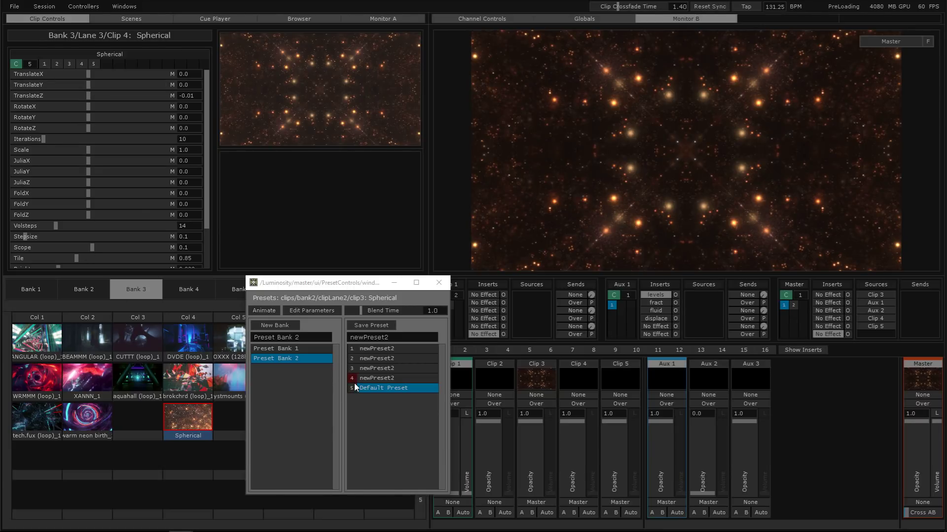
# - Recall cue 5 of the Spherical clip and keep its preset window clear of the cue row
pyautogui.moveTo(358, 285); pyautogui.dragTo(321, 176)
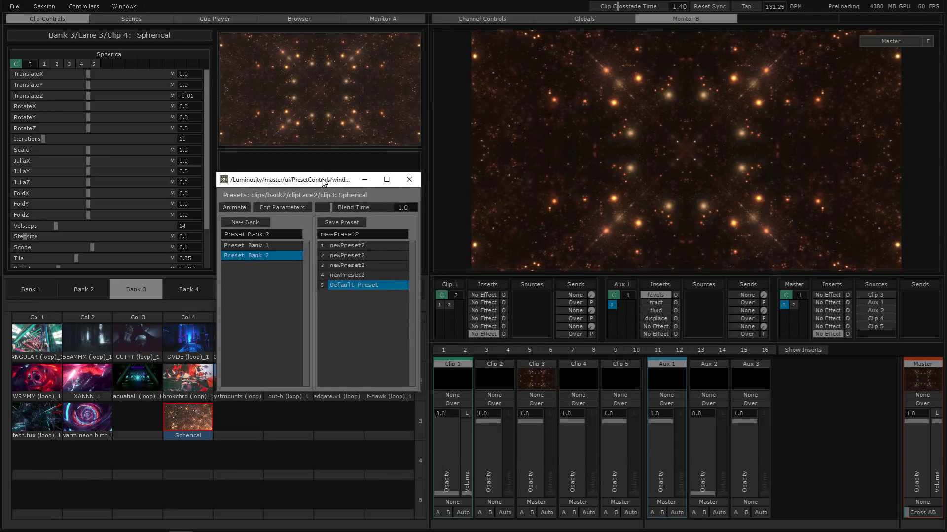
pyautogui.click(92, 63)
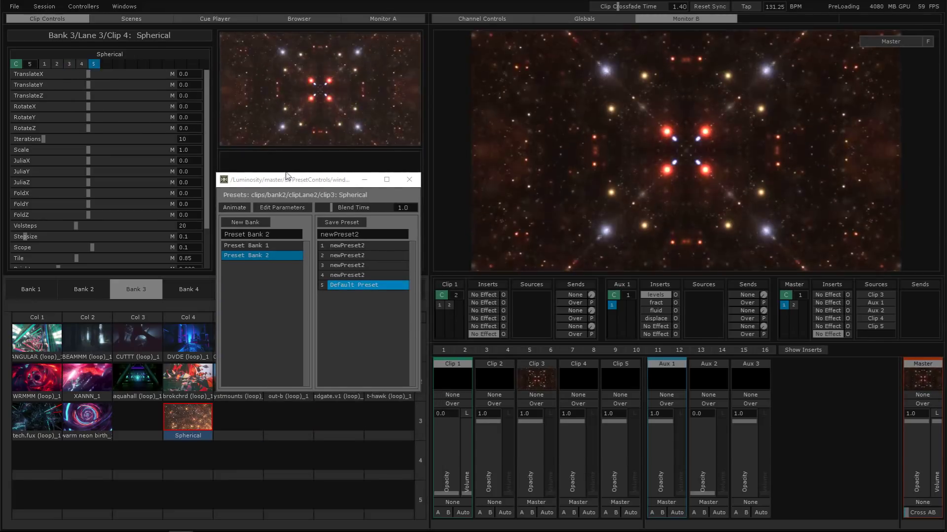
pyautogui.moveTo(290, 181); pyautogui.dragTo(294, 14)
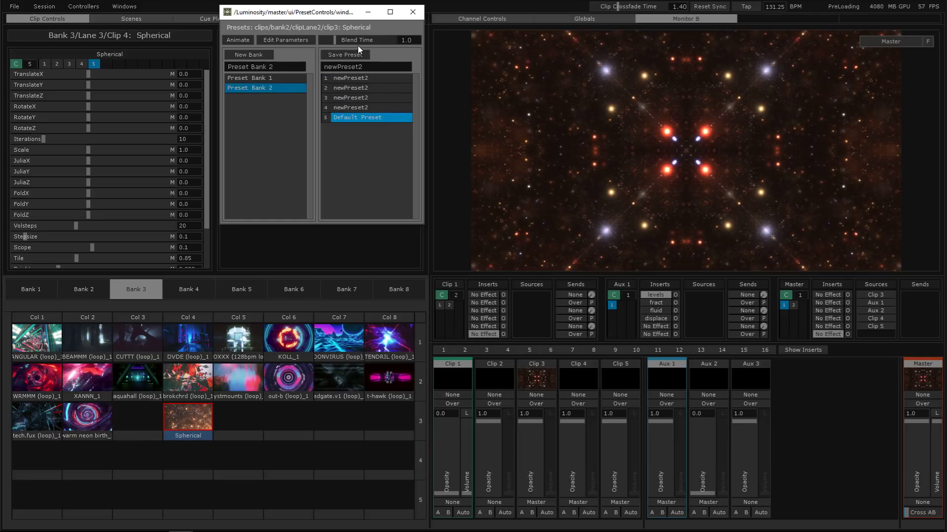
# - Review the Preset and Morph settings of all Spherical parameters, then return to the preset bank list
pyautogui.click(274, 42)
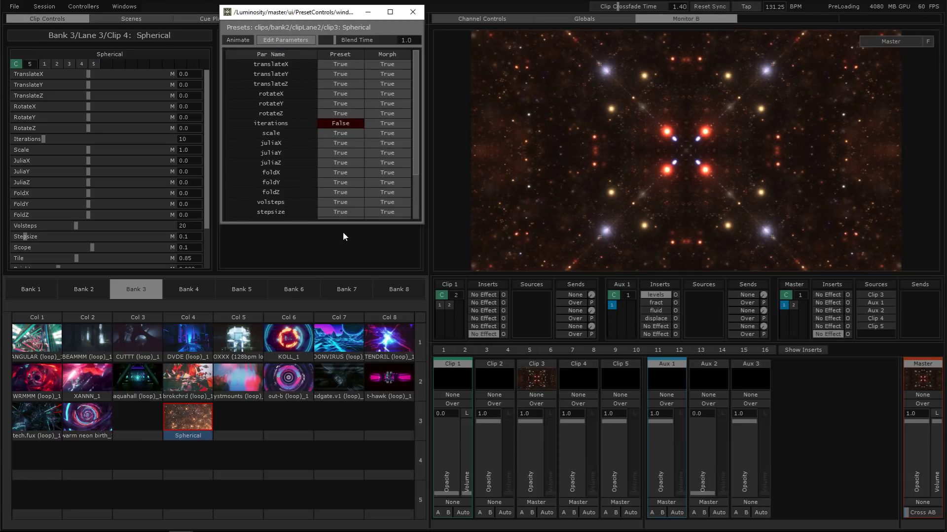
pyautogui.scroll(-3, 414, 148)
pyautogui.scroll(3, 419, 179)
pyautogui.scroll(-3, 409, 113)
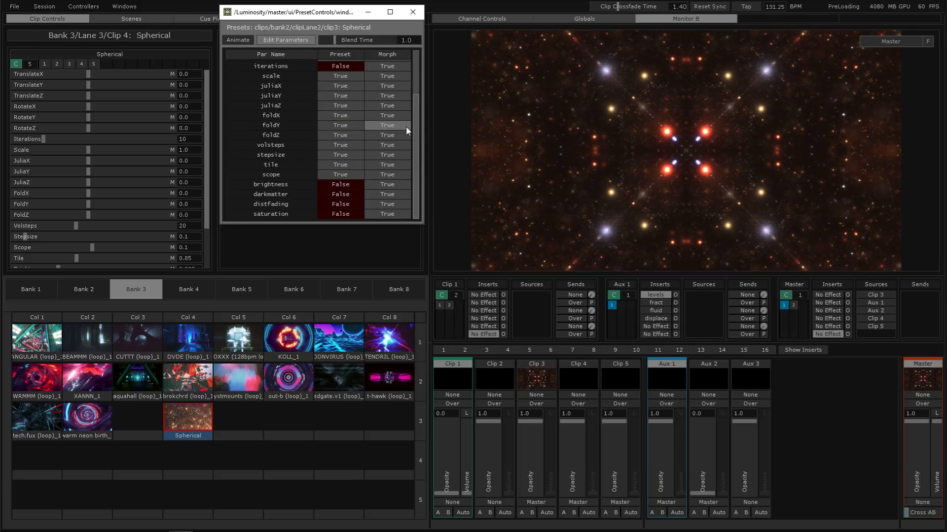
pyautogui.scroll(3, 419, 151)
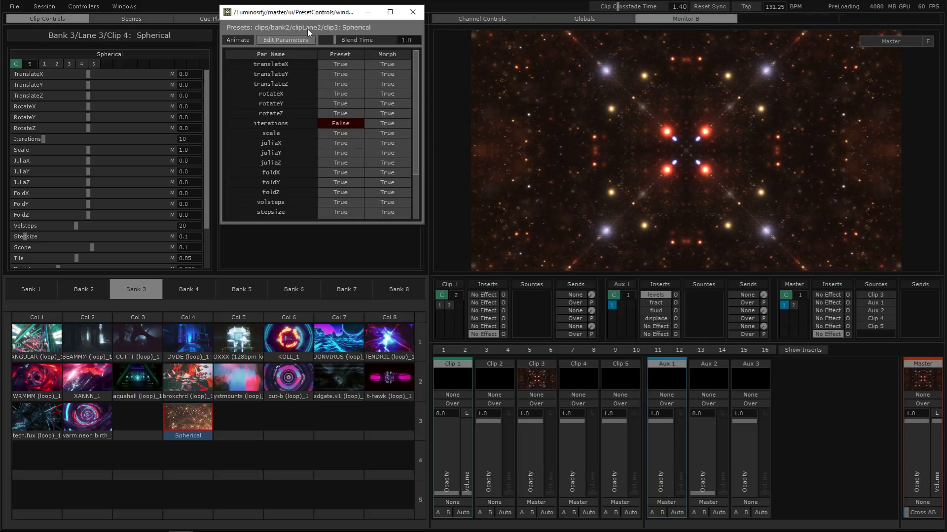
pyautogui.click(279, 39)
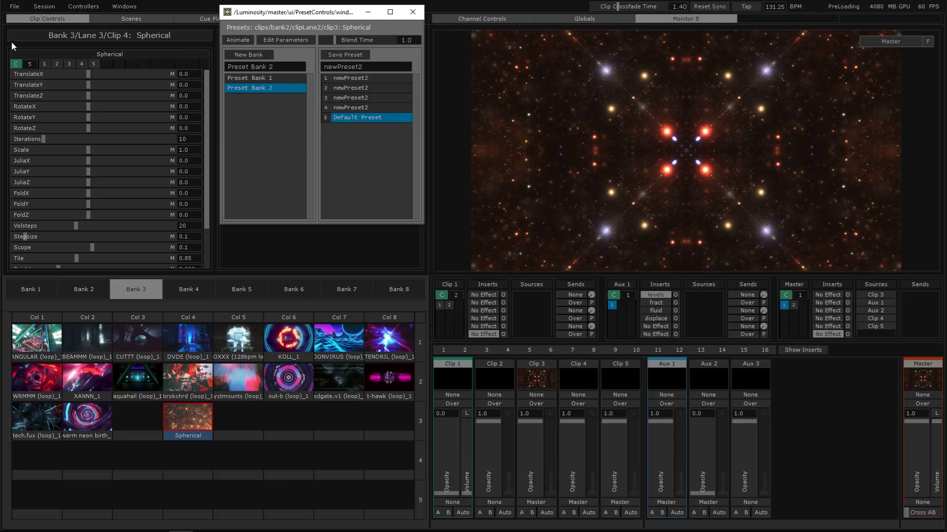
# - Open the Animation Editor for the Spherical clip from its preset window
pyautogui.click(238, 56)
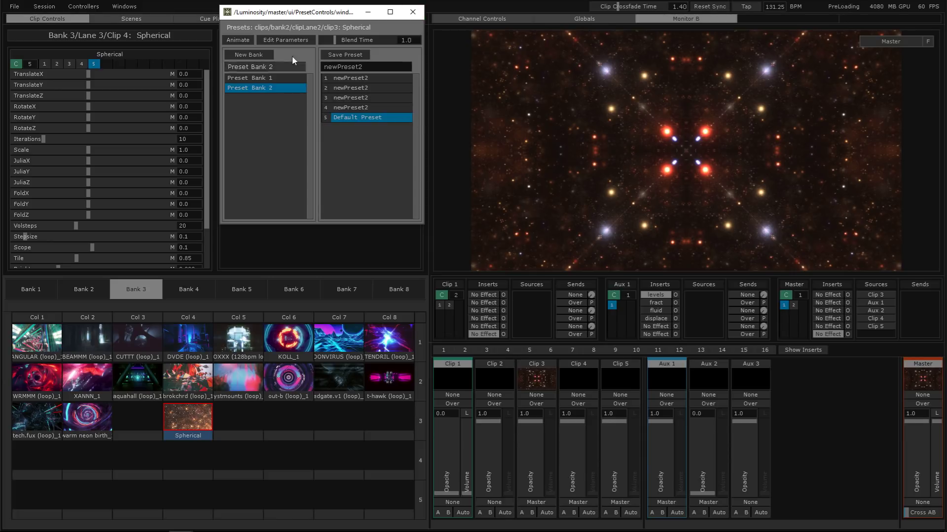
pyautogui.moveTo(293, 18); pyautogui.dragTo(294, 45)
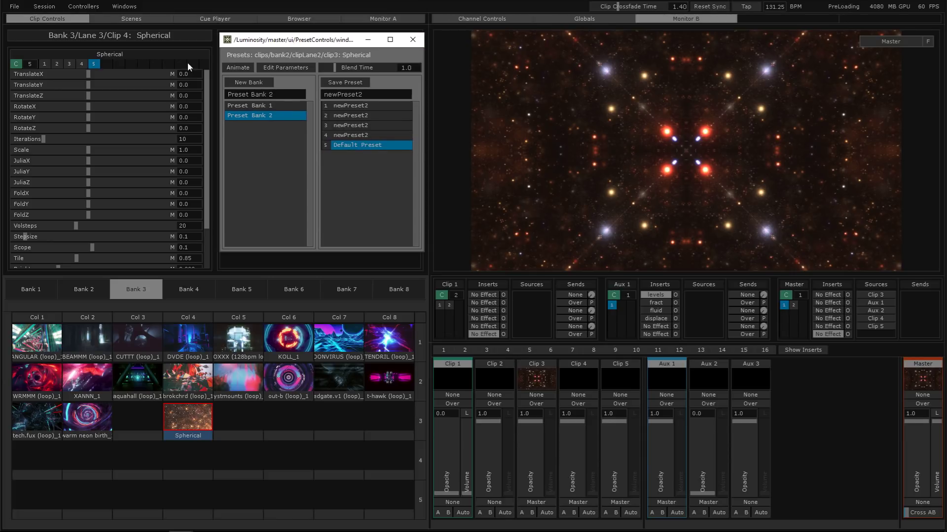
pyautogui.click(242, 67)
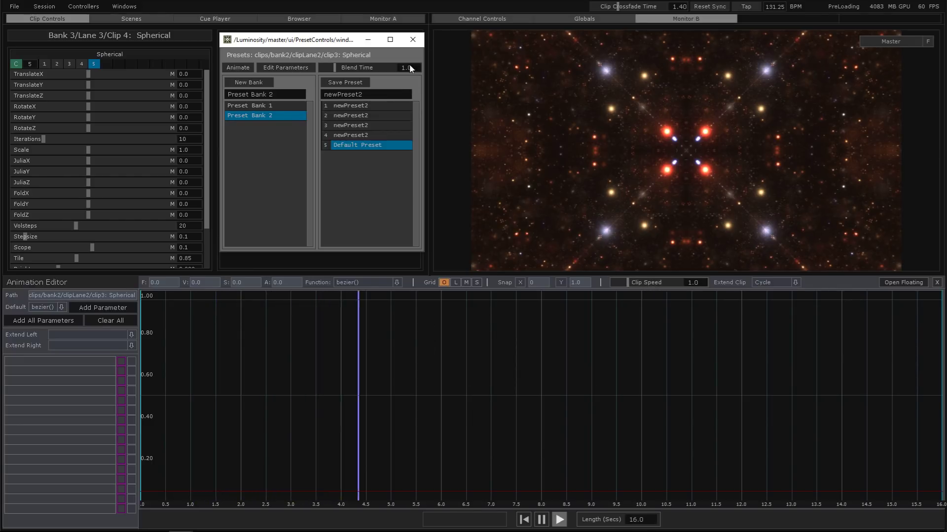
pyautogui.moveTo(295, 39); pyautogui.dragTo(340, 51)
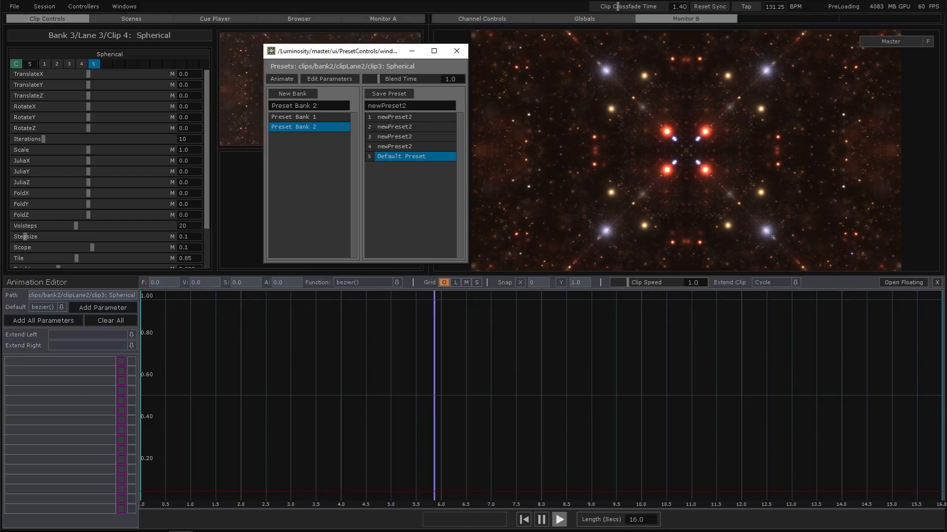
# - Set the project's Time Mode to Beats, close the project setup and inspect the animation timeline in bars
pyautogui.click(134, 12)
pyautogui.click(123, 39)
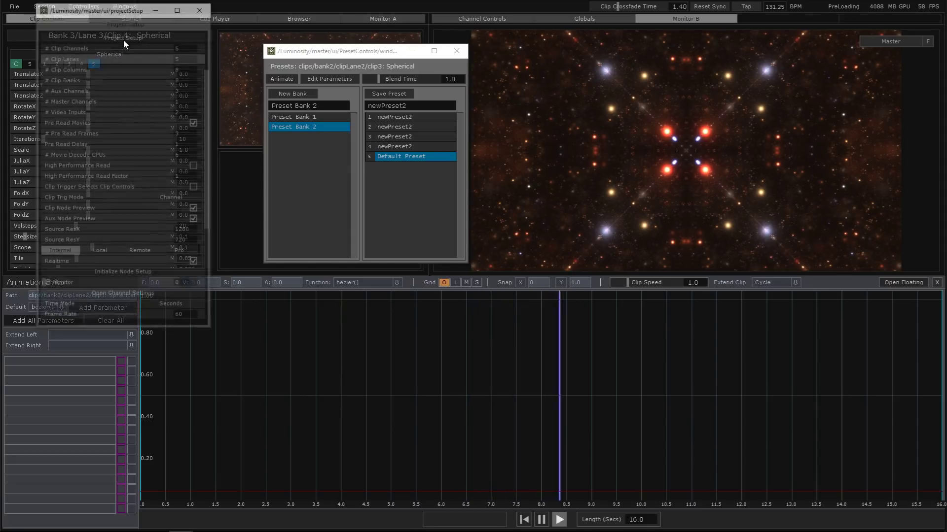
pyautogui.moveTo(122, 15); pyautogui.dragTo(675, 63)
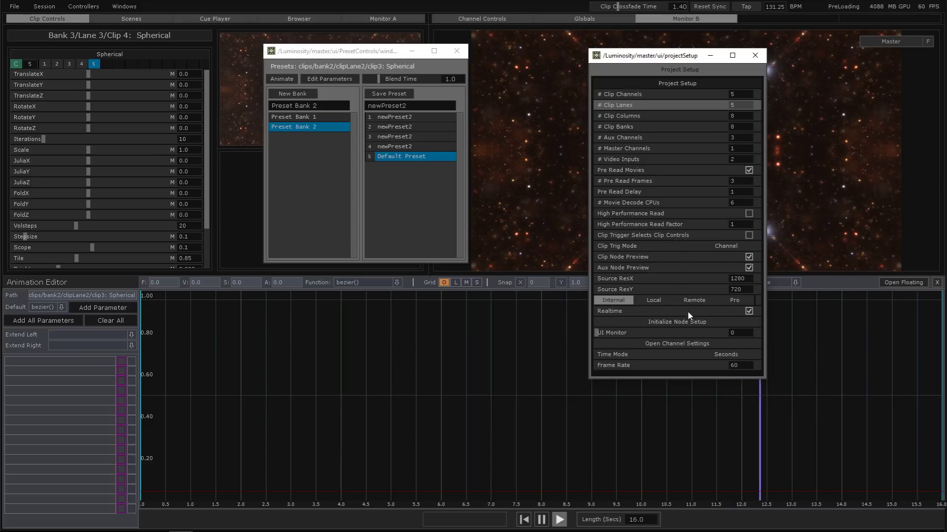
pyautogui.click(725, 355)
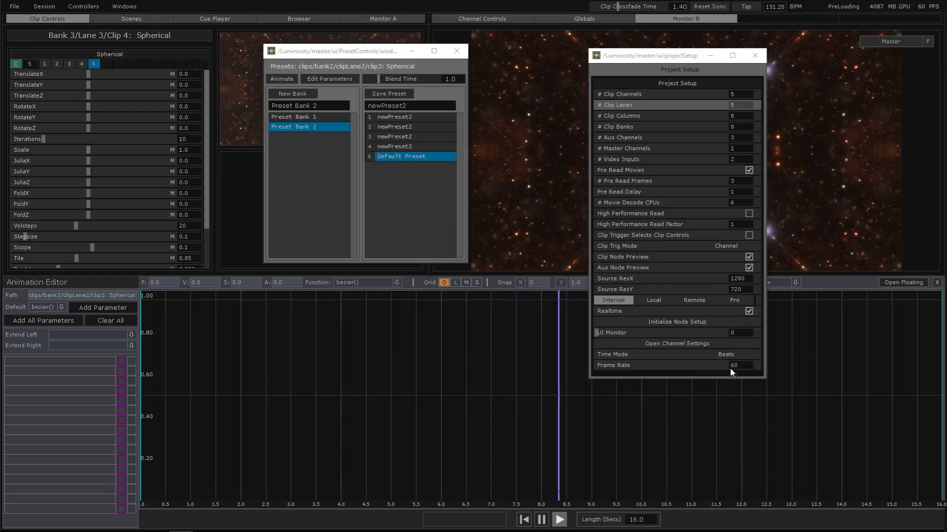
pyautogui.click(729, 368)
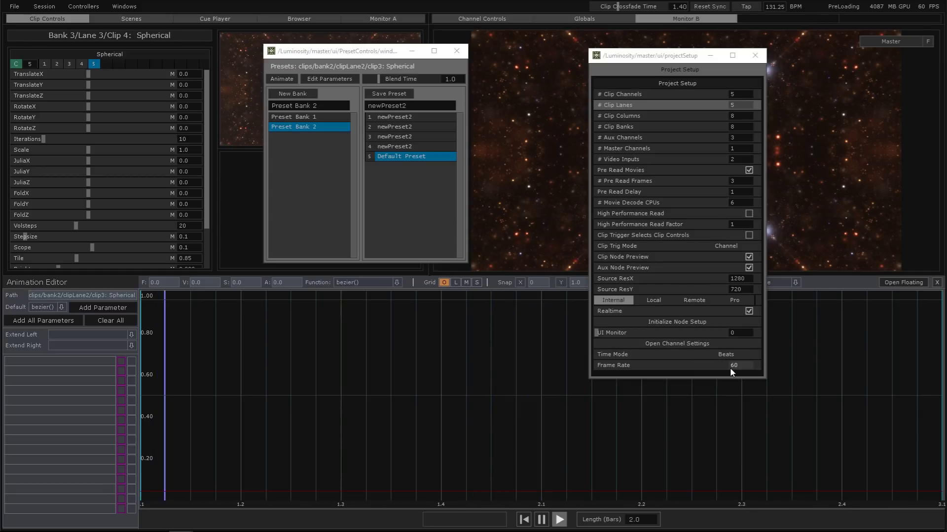
pyautogui.click(754, 56)
pyautogui.scroll(2, 566, 402)
pyautogui.moveTo(679, 350); pyautogui.dragTo(563, 361)
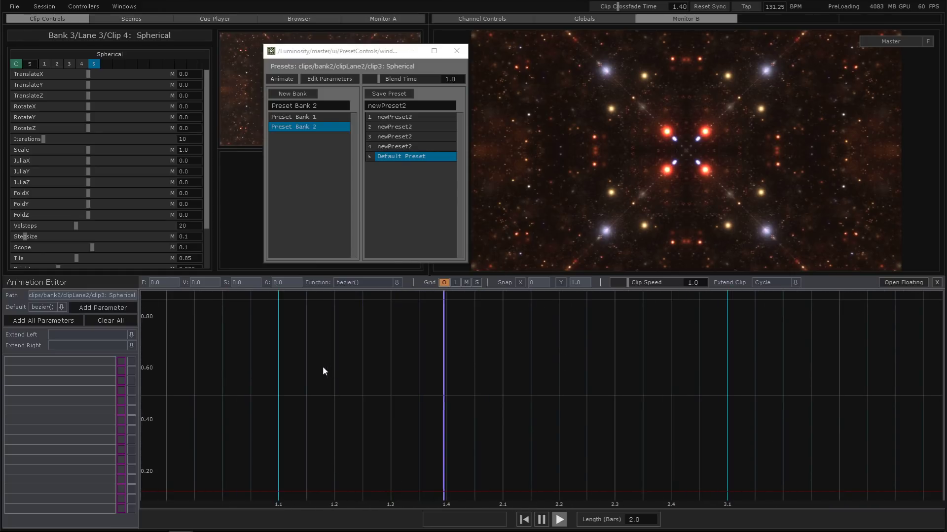
pyautogui.moveTo(324, 371); pyautogui.dragTo(408, 398)
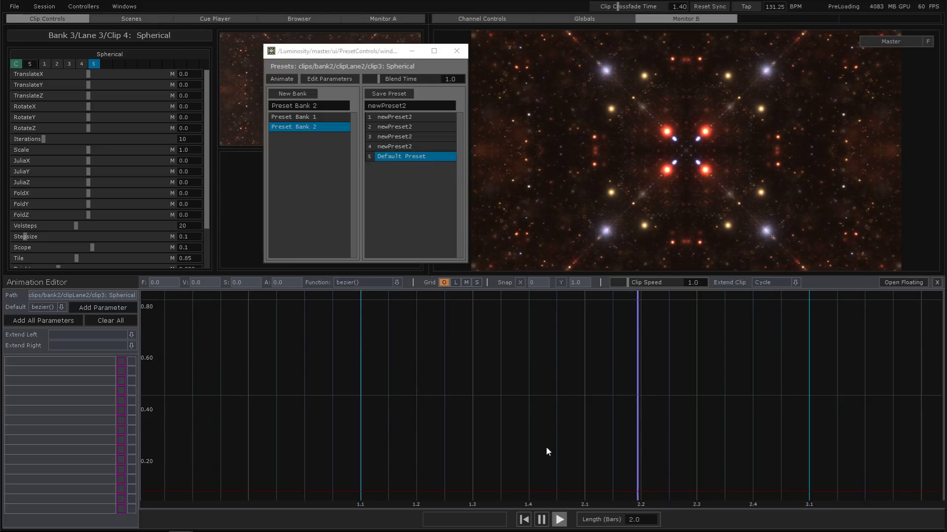
# - Reopen the project setup and set the Time Mode to Seconds
pyautogui.click(124, 6)
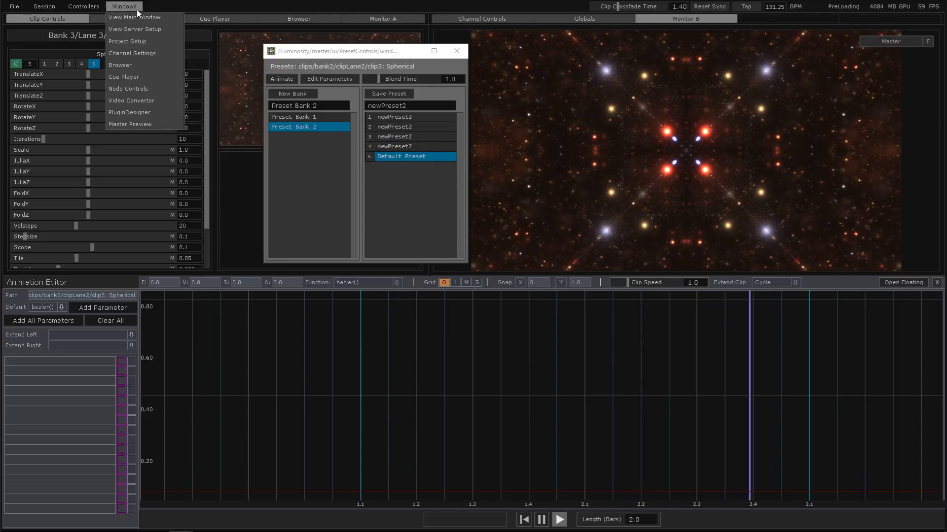
pyautogui.click(185, 58)
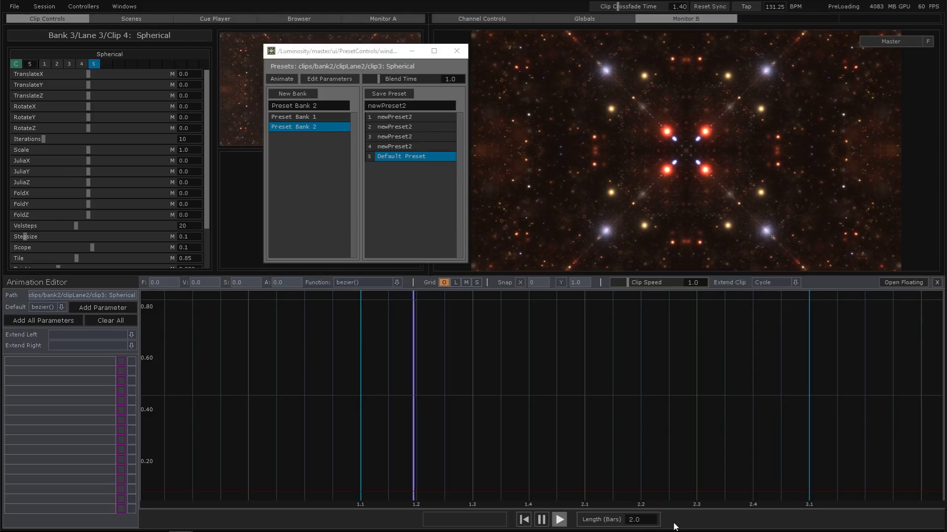
pyautogui.click(124, 6)
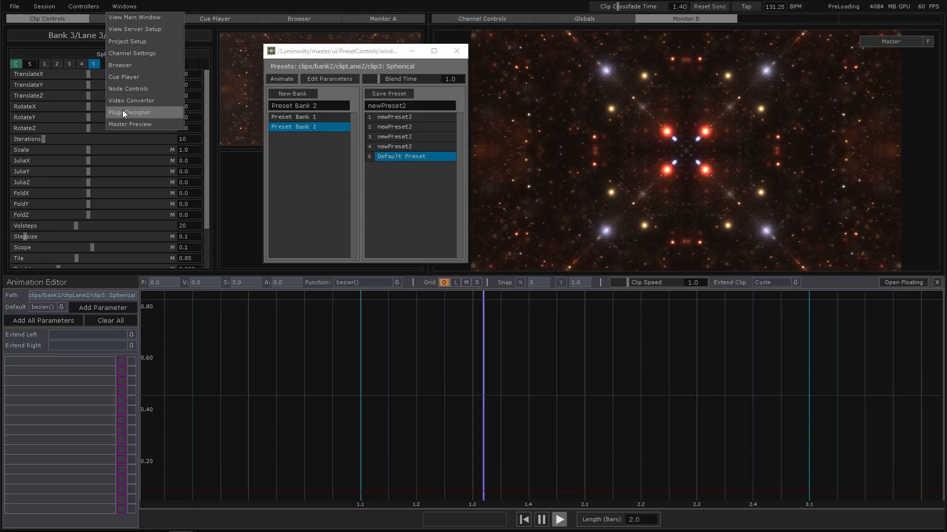
pyautogui.click(129, 42)
pyautogui.click(174, 305)
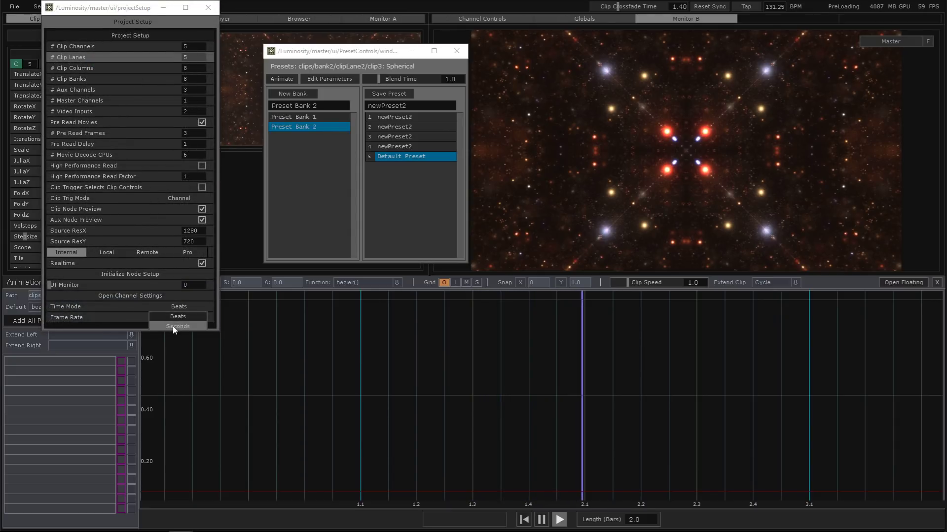
pyautogui.click(172, 327)
# - Check the animation's length field and inspect the full timeline in seconds
pyautogui.click(636, 520)
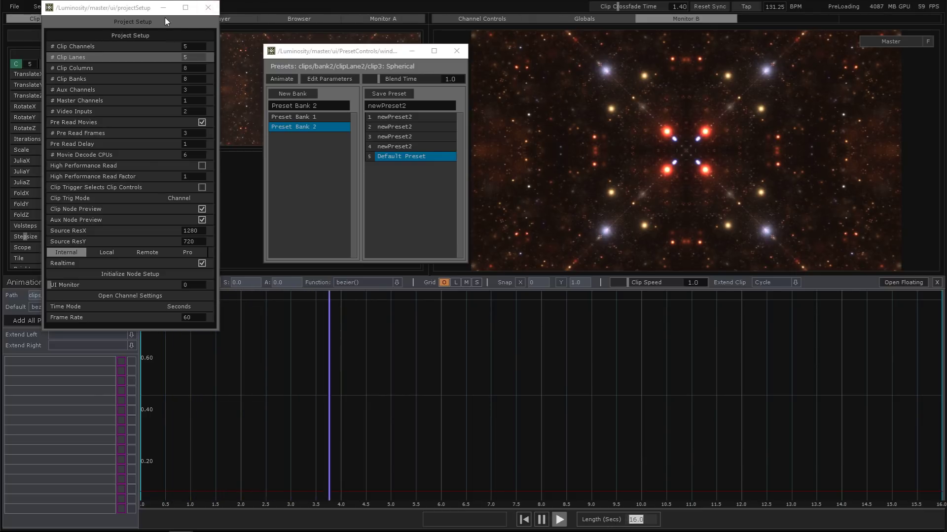
pyautogui.moveTo(133, 11); pyautogui.dragTo(275, 43)
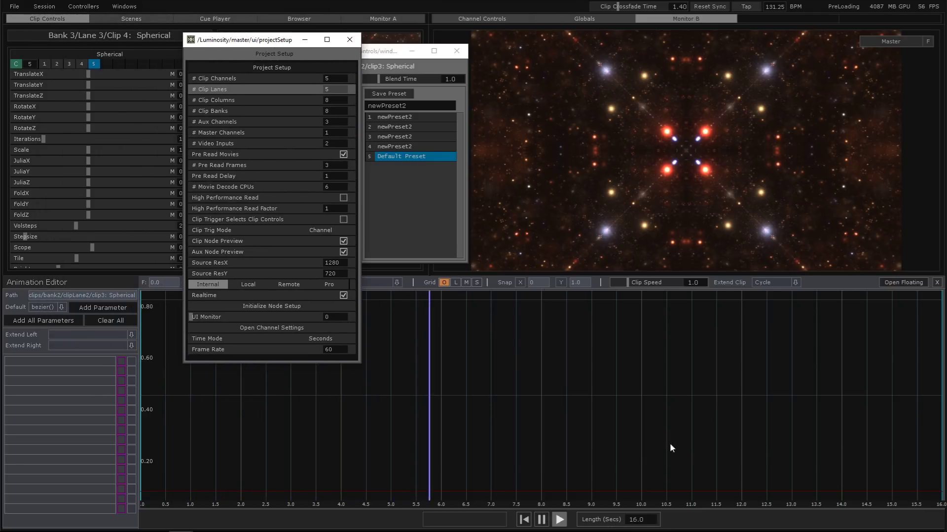
pyautogui.click(634, 520)
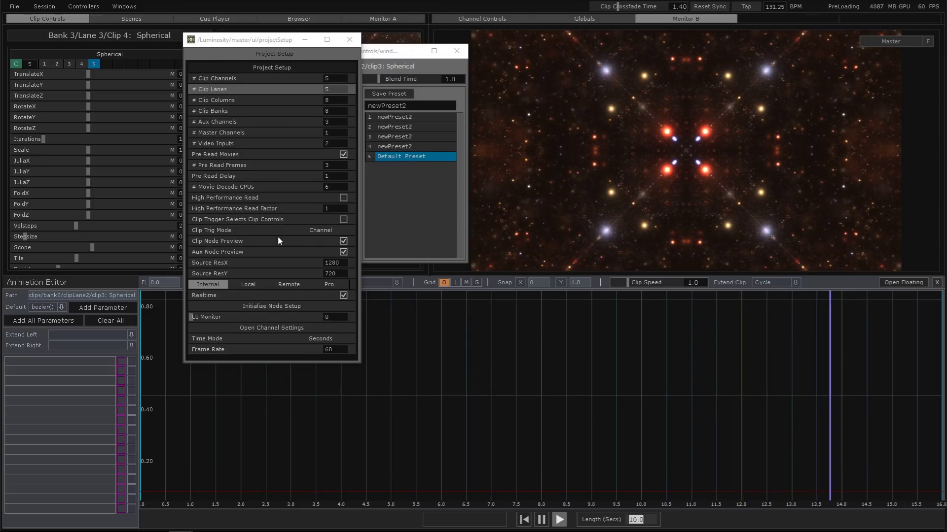
pyautogui.scroll(-2, 608, 426)
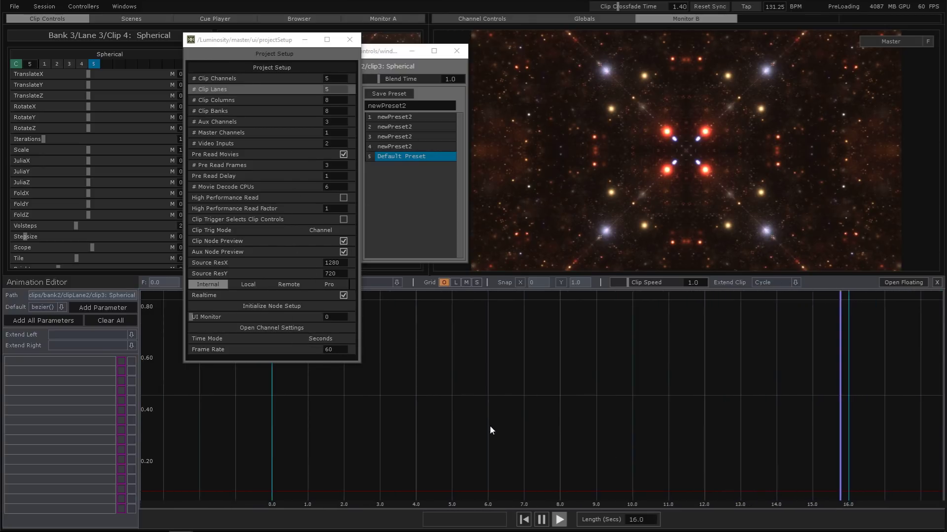
# - Set the project's Time Mode back to Beats and close the project setup
pyautogui.moveTo(531, 433); pyautogui.dragTo(462, 422)
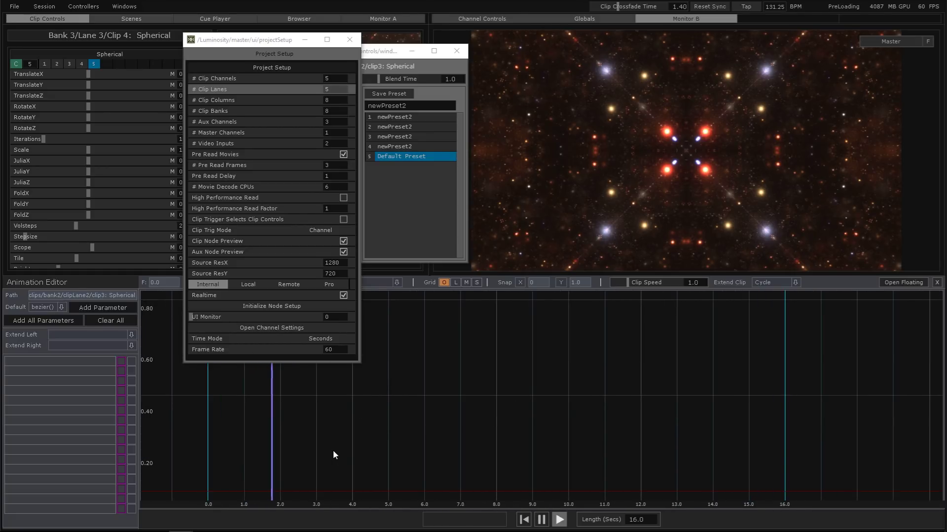
pyautogui.moveTo(498, 387); pyautogui.dragTo(399, 408)
pyautogui.moveTo(538, 403); pyautogui.dragTo(583, 412)
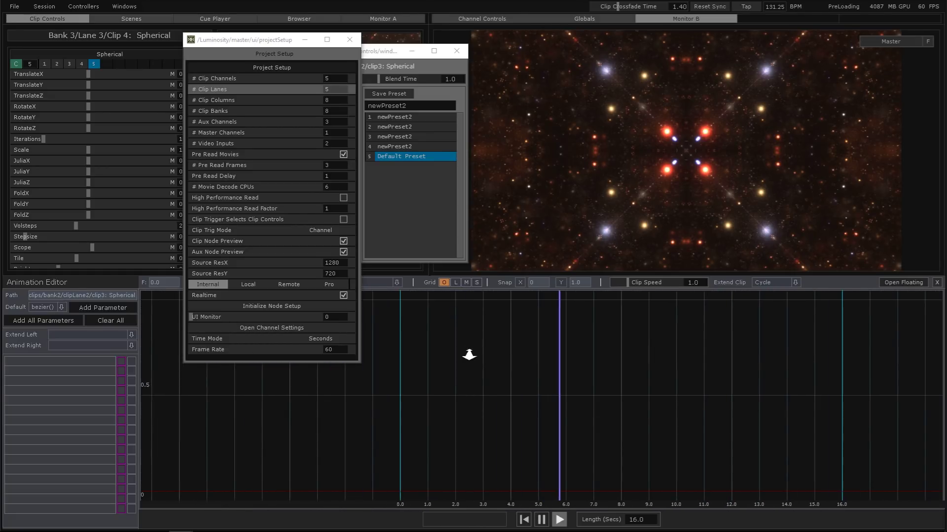
pyautogui.moveTo(466, 360); pyautogui.dragTo(461, 433)
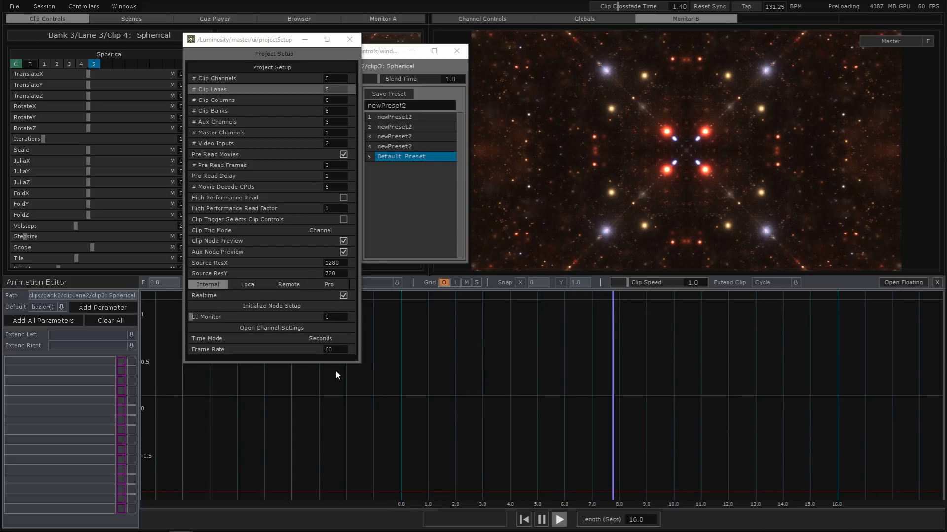
pyautogui.click(330, 340)
pyautogui.click(320, 349)
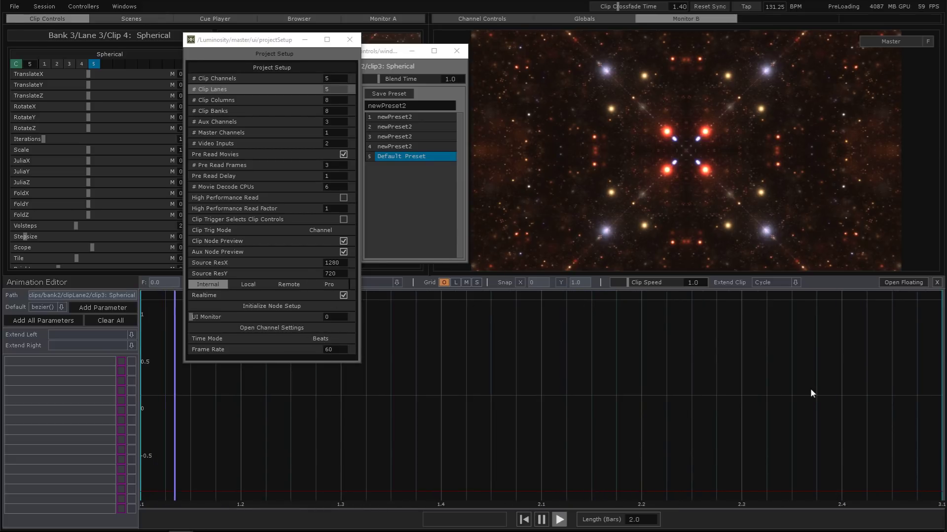
pyautogui.moveTo(812, 393); pyautogui.dragTo(548, 360)
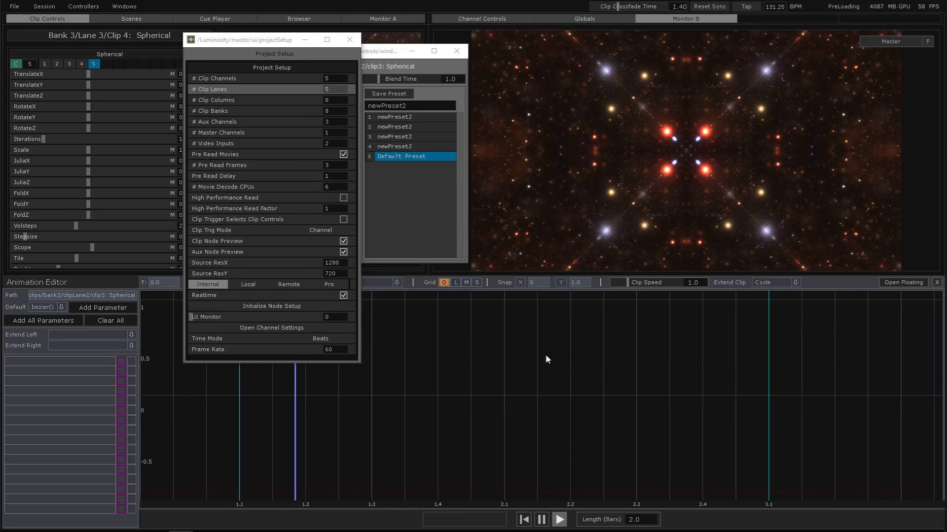
pyautogui.click(350, 39)
# - Move the Spherical preset window clear of the clip's parameter controls and reframe the animation timeline
pyautogui.moveTo(365, 54); pyautogui.dragTo(306, 38)
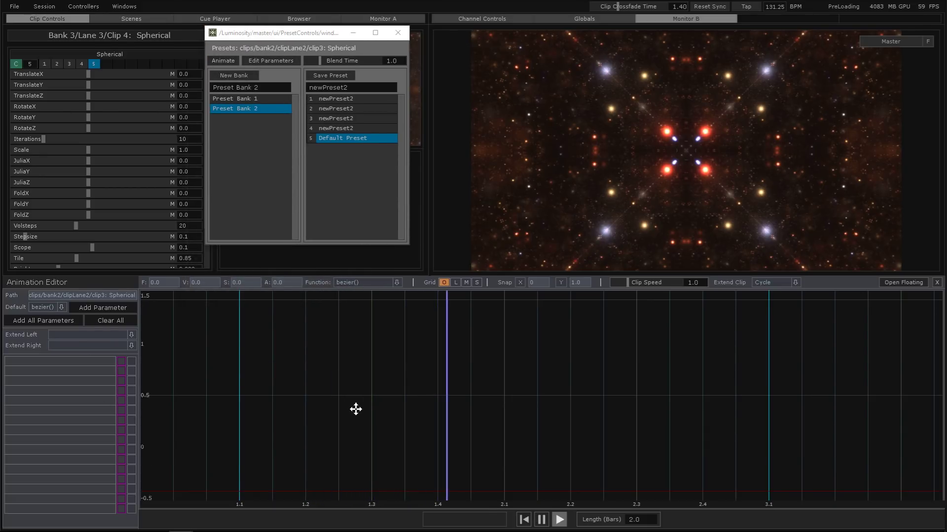
pyautogui.moveTo(355, 408); pyautogui.dragTo(350, 355)
pyautogui.scroll(-2, 350, 355)
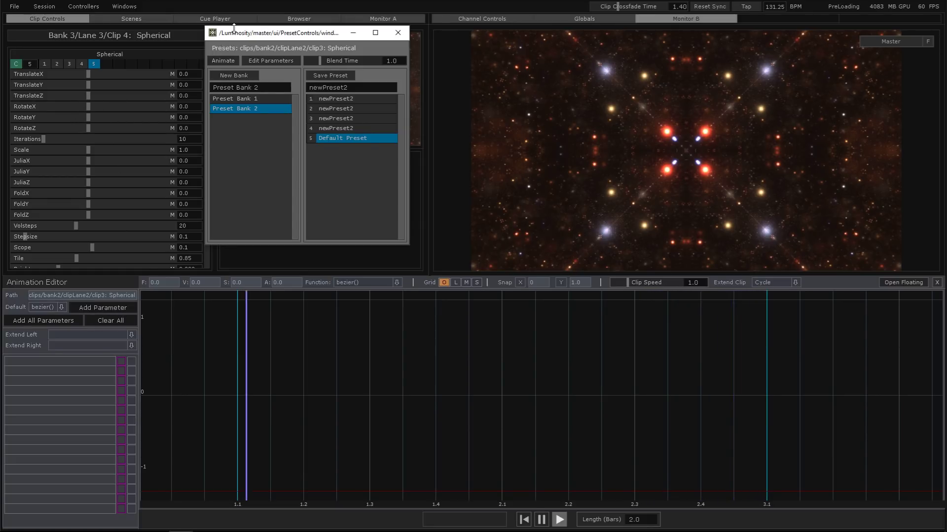
pyautogui.moveTo(246, 32); pyautogui.dragTo(286, 38)
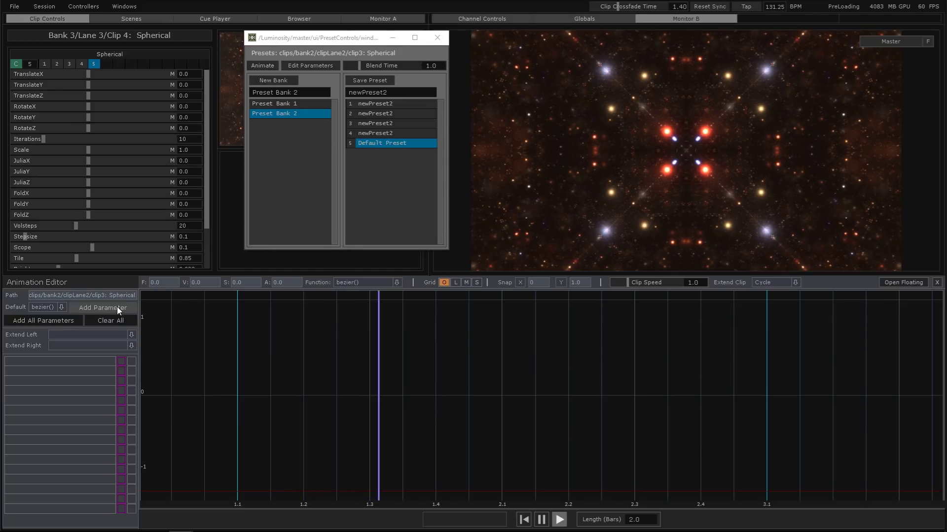
# - Browse the clip's animatable parameters and add translateZ to the animation
pyautogui.click(132, 308)
pyautogui.click(131, 308)
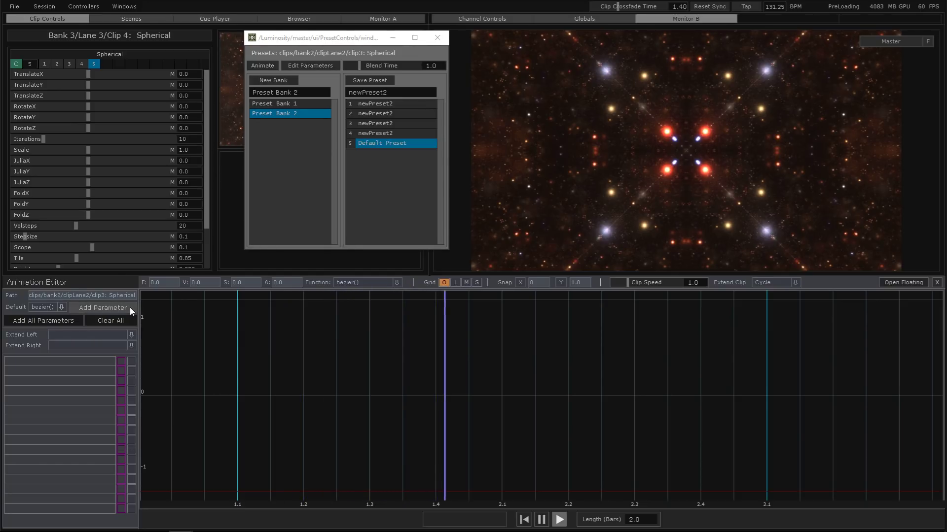
pyautogui.click(129, 306)
pyautogui.scroll(-3, 128, 428)
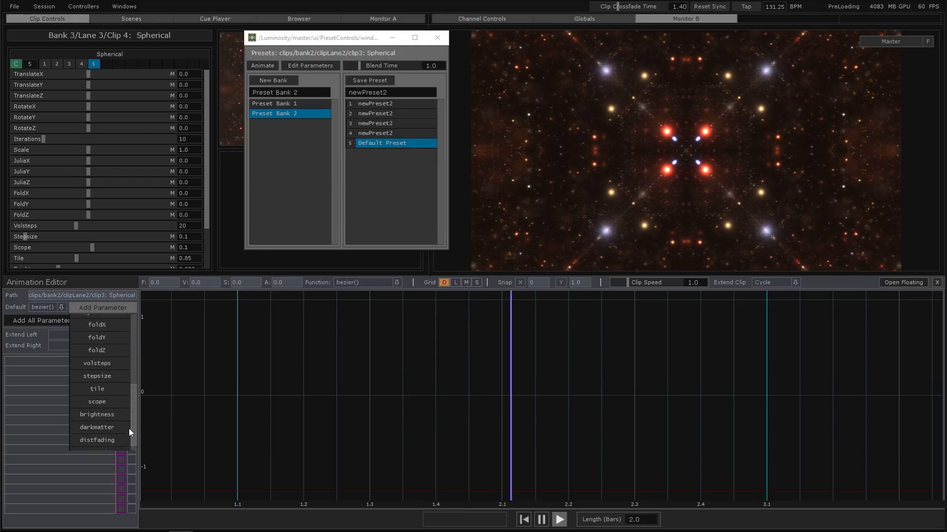
pyautogui.scroll(3, 126, 348)
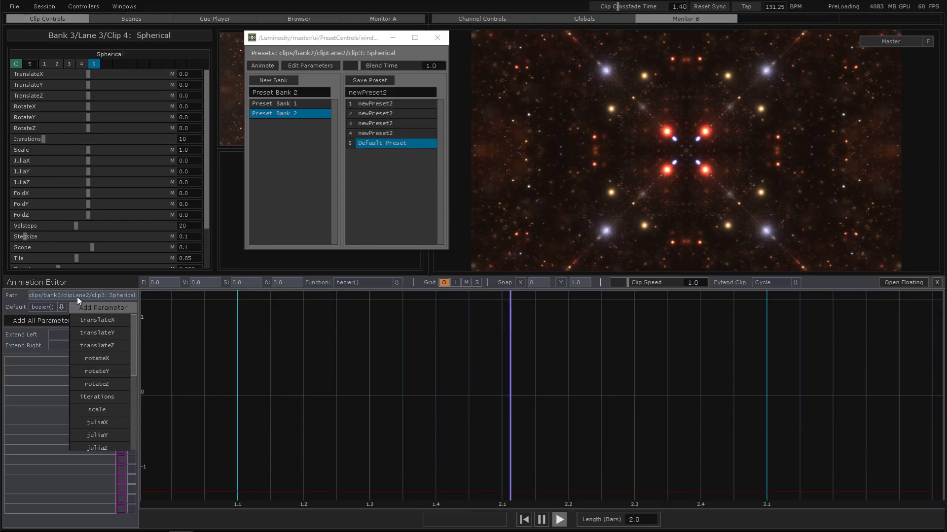
pyautogui.click(85, 345)
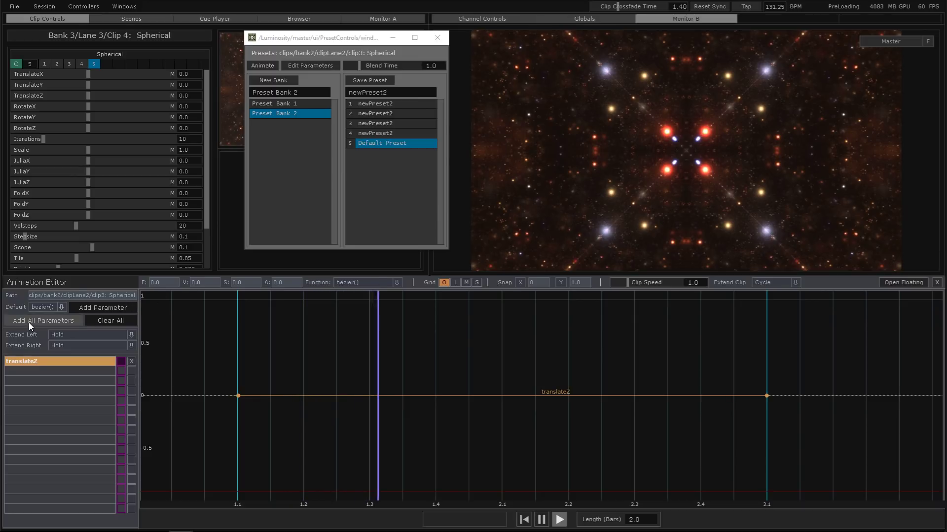
# - Create animation channels for all of the clip's parameters, and clear all channels again
pyautogui.click(61, 321)
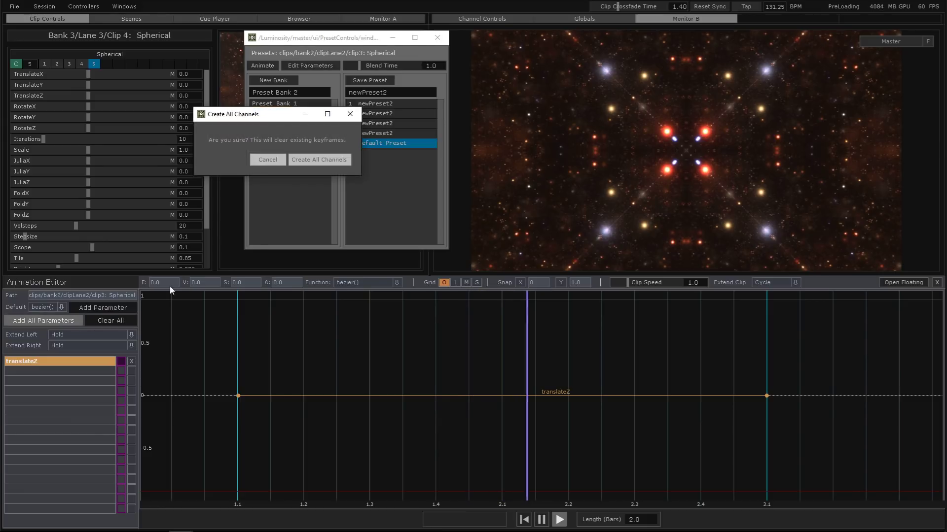
pyautogui.click(304, 160)
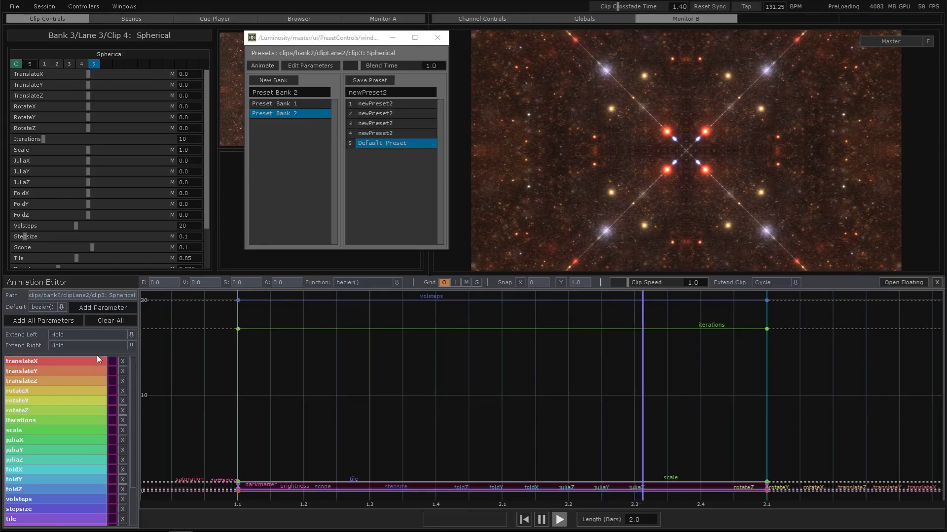
pyautogui.click(99, 321)
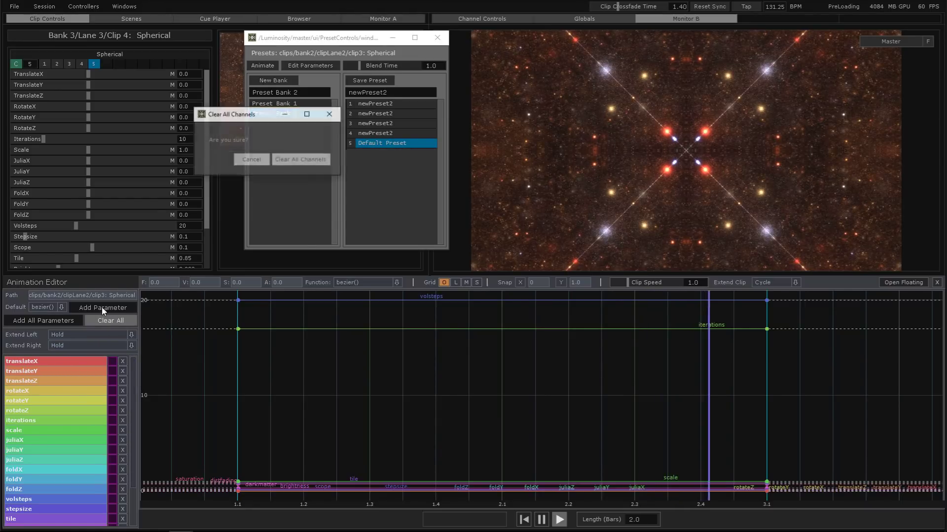
pyautogui.click(294, 163)
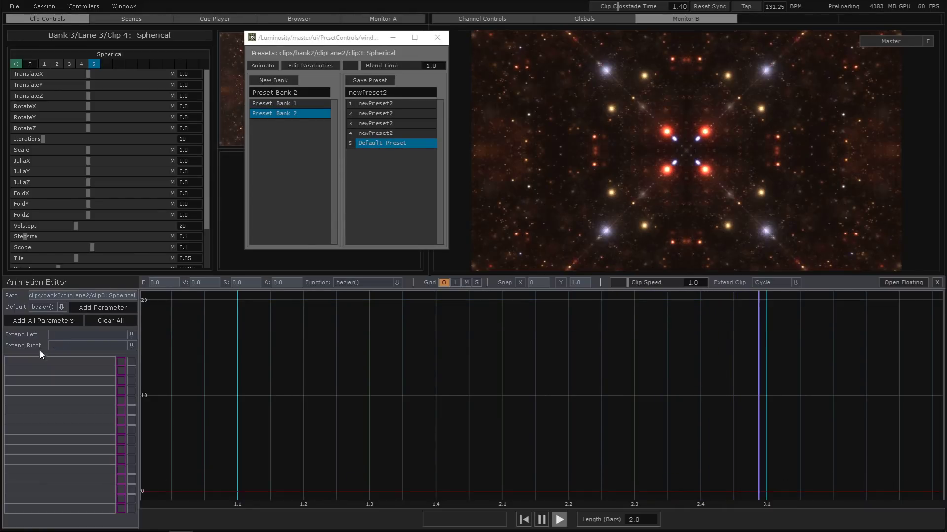
# - Add translateZ to the empty animation and insert a raised keyframe near the curve's middle at frame 504, value about 0.063
pyautogui.click(129, 309)
pyautogui.click(93, 345)
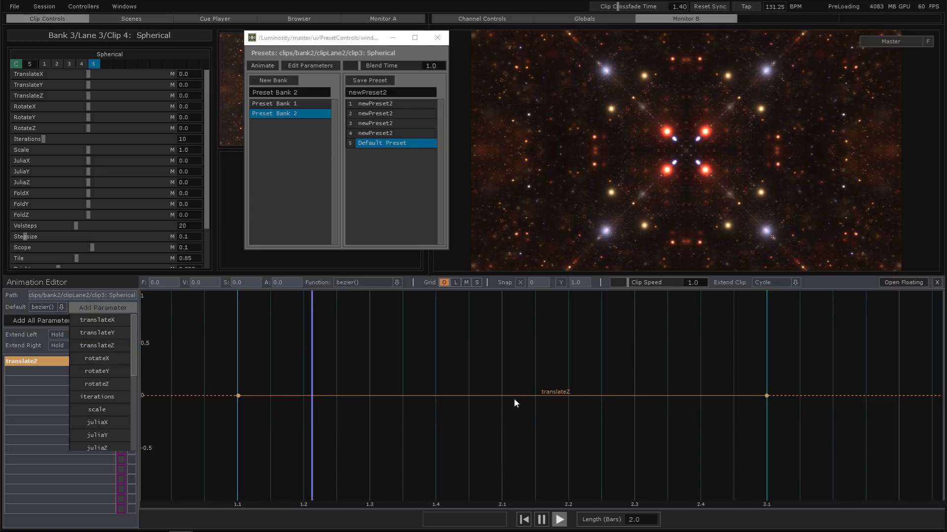
pyautogui.click(535, 396)
pyautogui.moveTo(536, 397); pyautogui.dragTo(537, 377)
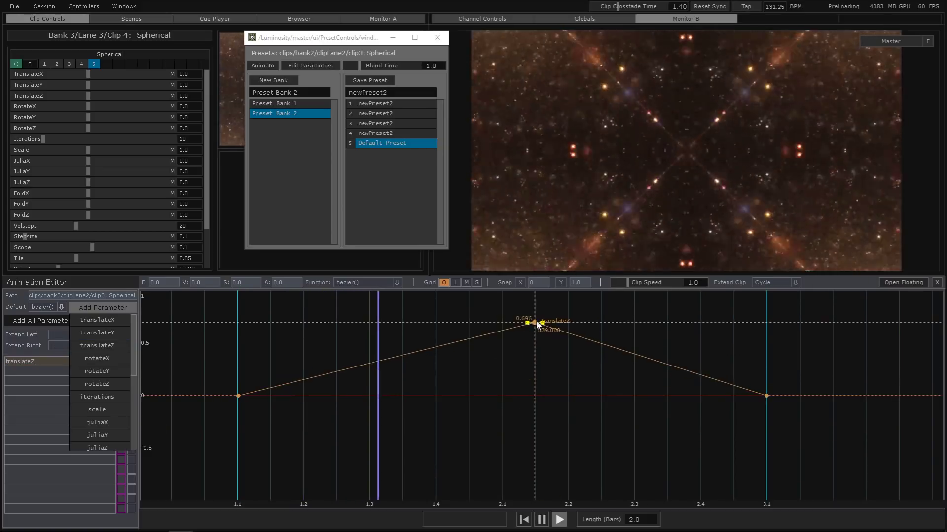
pyautogui.moveTo(528, 323); pyautogui.dragTo(517, 393)
pyautogui.scroll(2, 514, 349)
pyautogui.moveTo(515, 363); pyautogui.dragTo(516, 386)
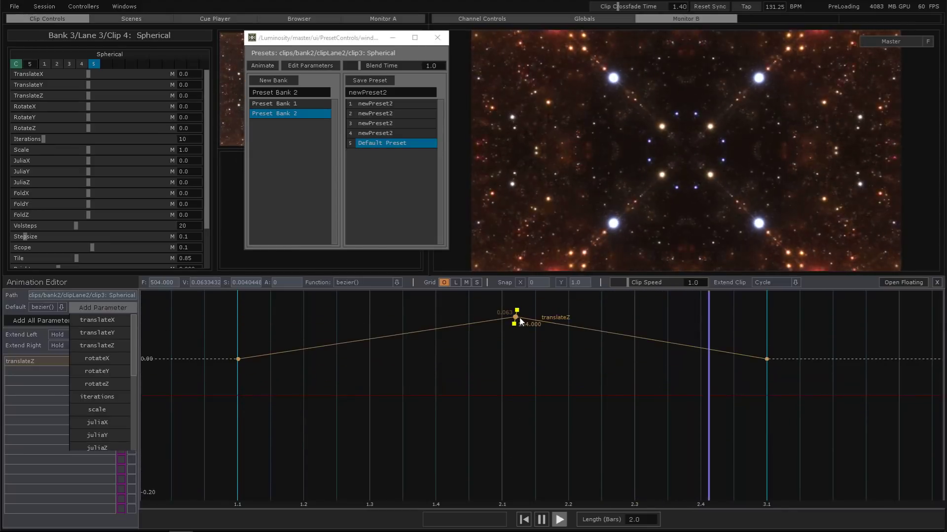
# - Smooth the translateZ curve with its keyframes' bezier handles and move the middle keyframe to frame 445, value about 0.068
pyautogui.moveTo(514, 324)
pyautogui.mouseDown()
pyautogui.moveTo(510, 335)
pyautogui.moveTo(497, 318)
pyautogui.moveTo(515, 325)
pyautogui.mouseUp()
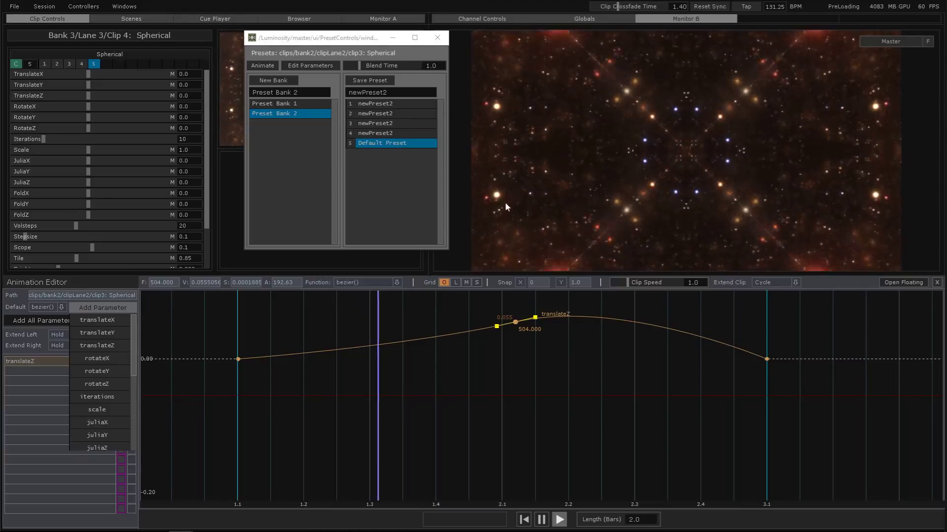
pyautogui.click(767, 359)
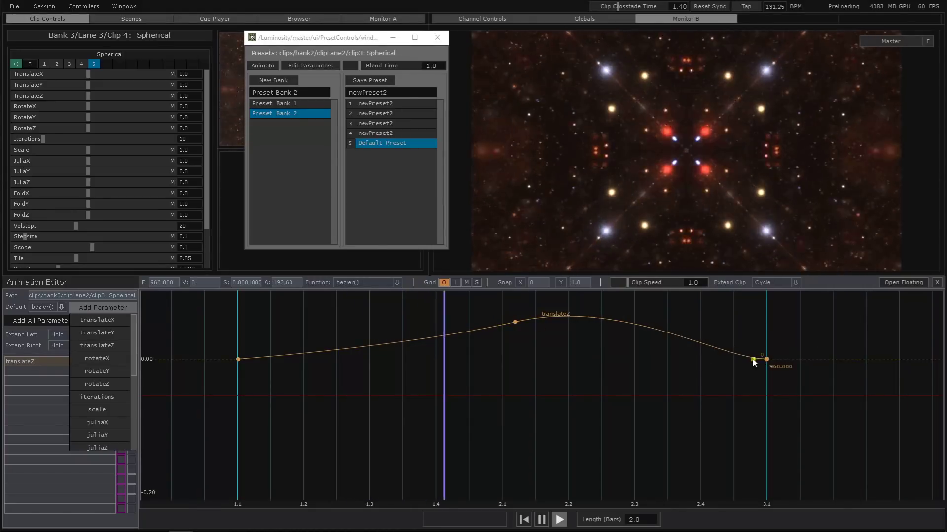
pyautogui.click(239, 359)
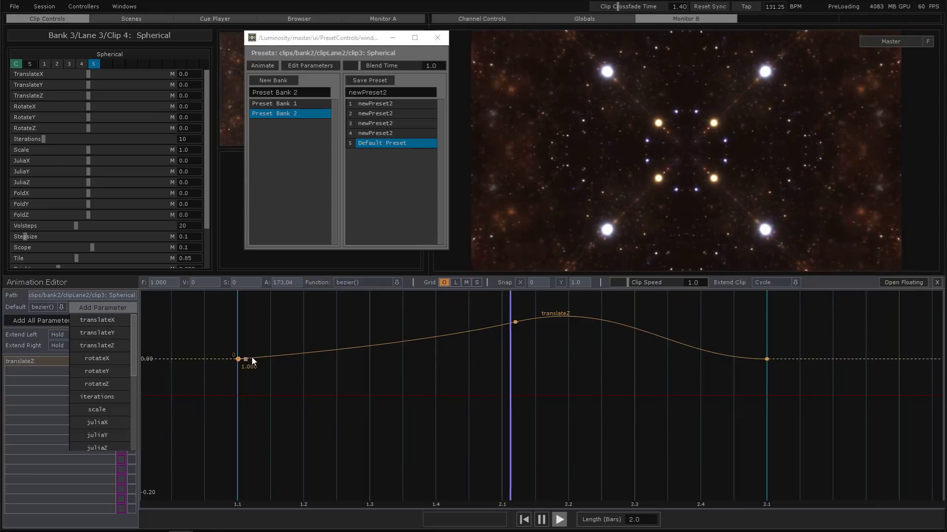
pyautogui.moveTo(246, 359); pyautogui.dragTo(260, 360)
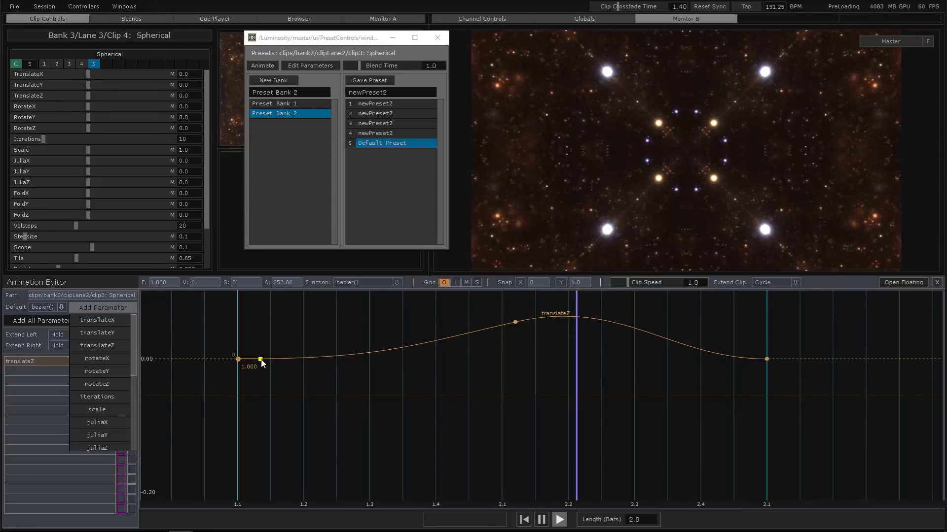
pyautogui.moveTo(515, 322); pyautogui.dragTo(483, 313)
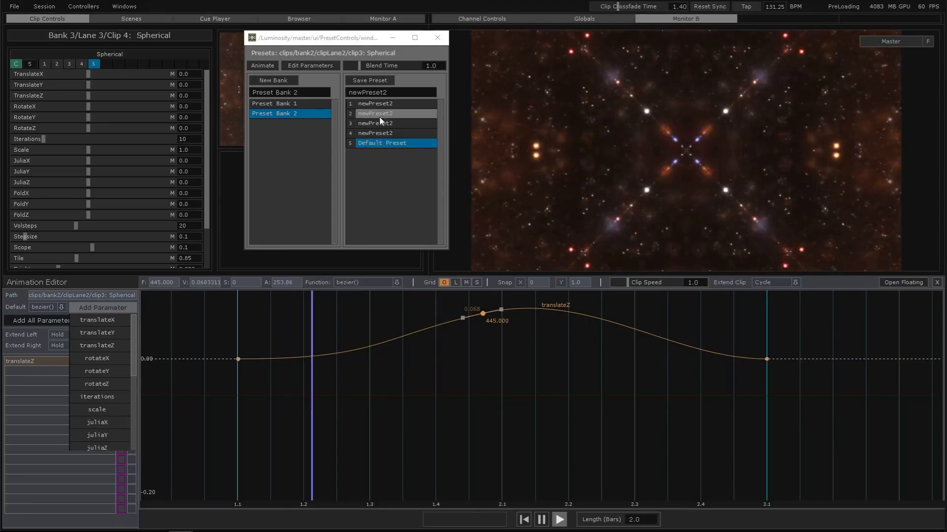
# - Save the animation as newPreset2 in Preset Bank 2, recalling Default Preset and the saved preset to test it
pyautogui.click(374, 80)
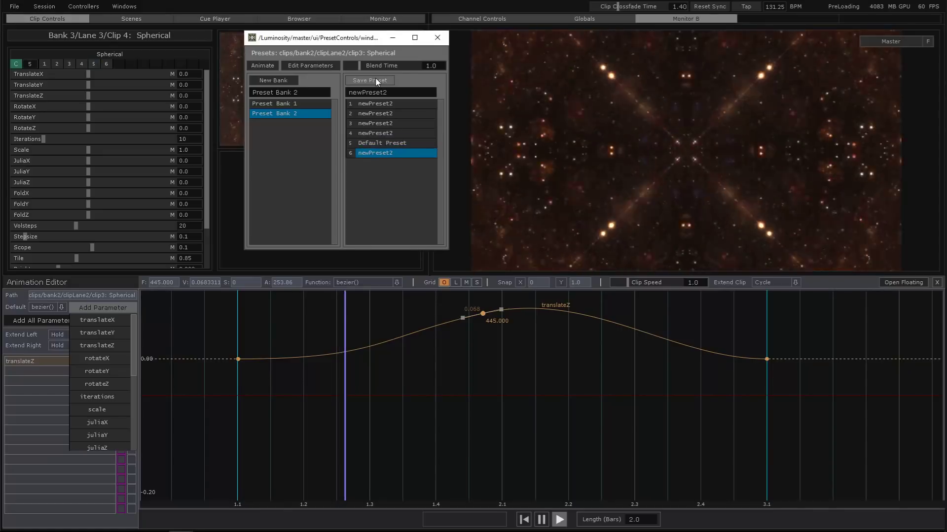
pyautogui.click(393, 144)
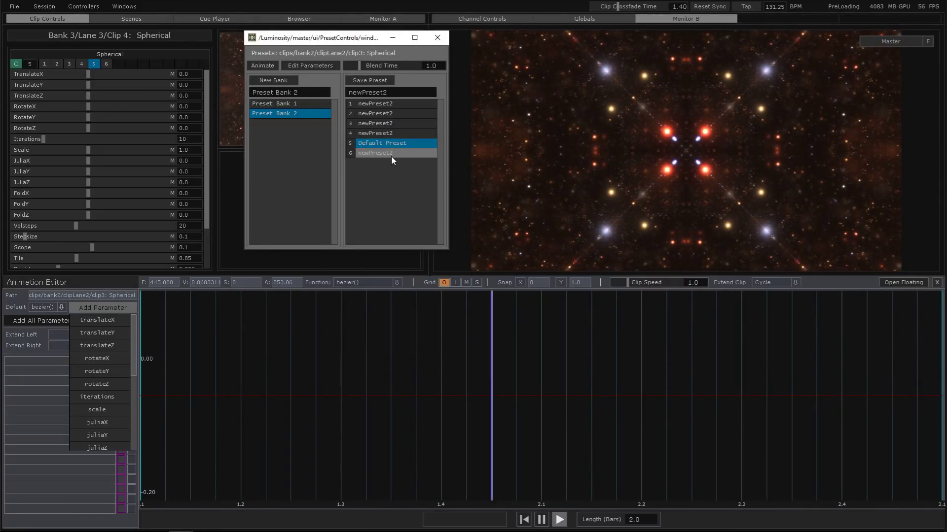
pyautogui.click(391, 156)
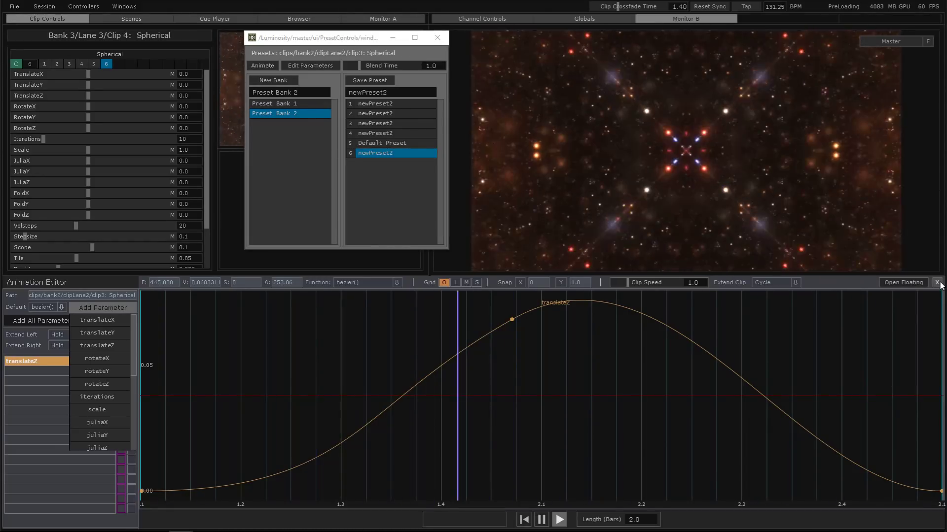
# - Close the Animation Editor and switch between the animated preset 6 and presets 3 and 4
pyautogui.click(937, 283)
pyautogui.click(401, 145)
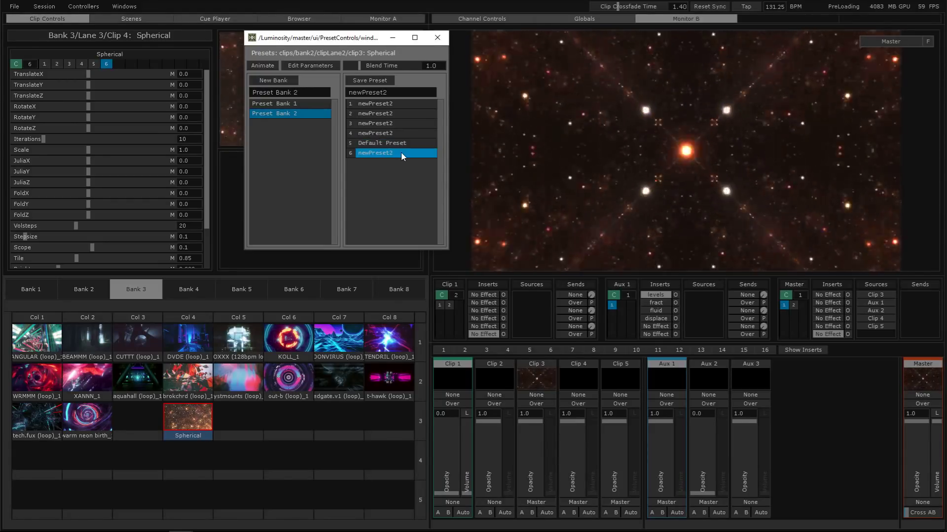
pyautogui.click(400, 138)
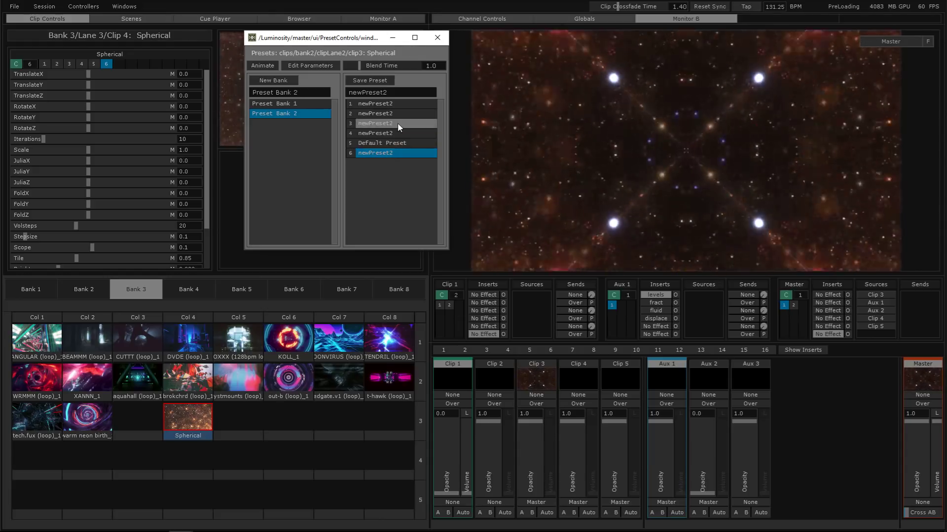
pyautogui.click(397, 123)
pyautogui.click(398, 153)
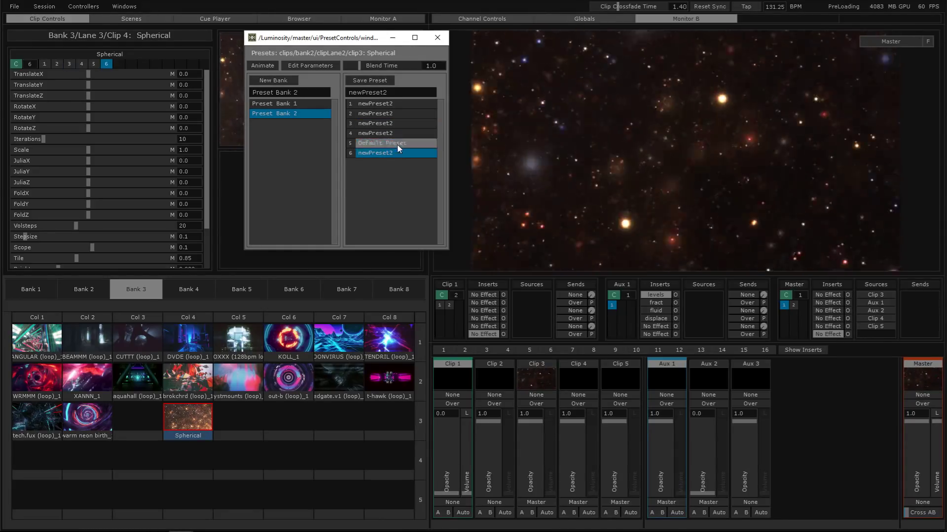
pyautogui.click(395, 133)
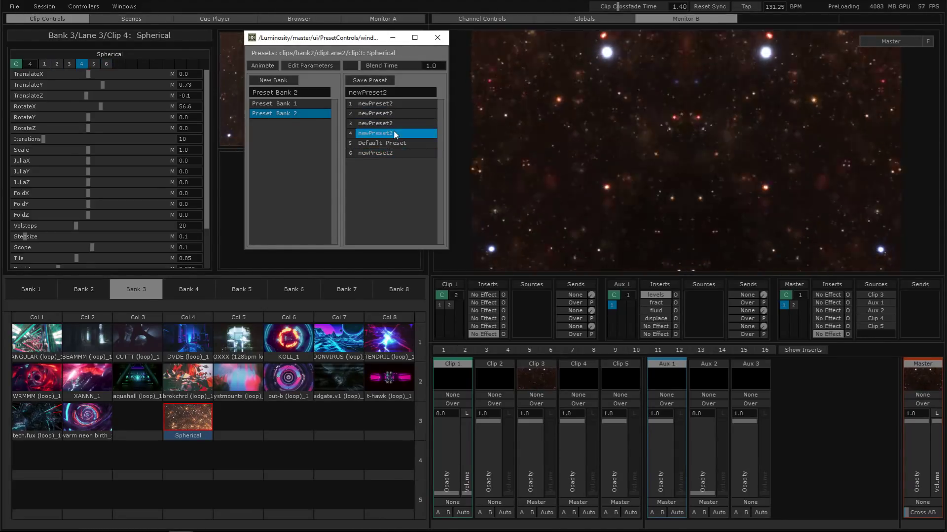
pyautogui.click(394, 154)
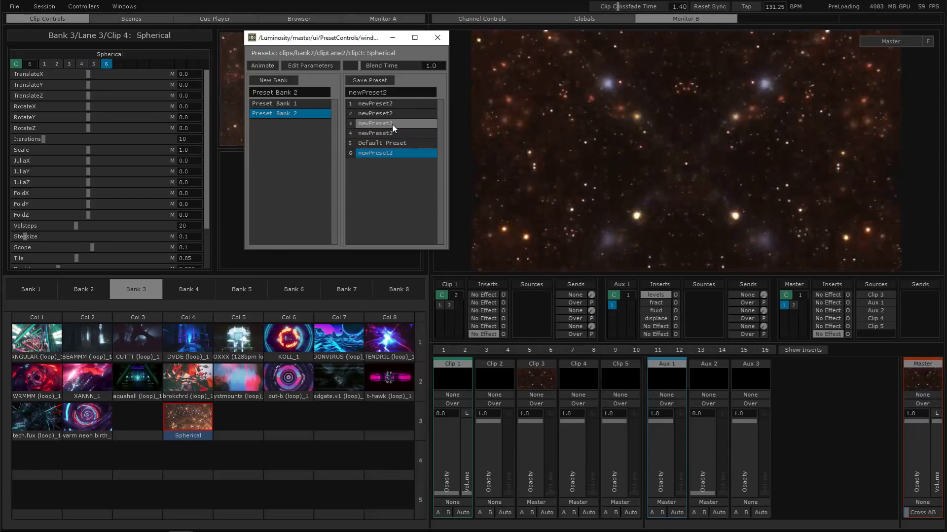
pyautogui.click(393, 127)
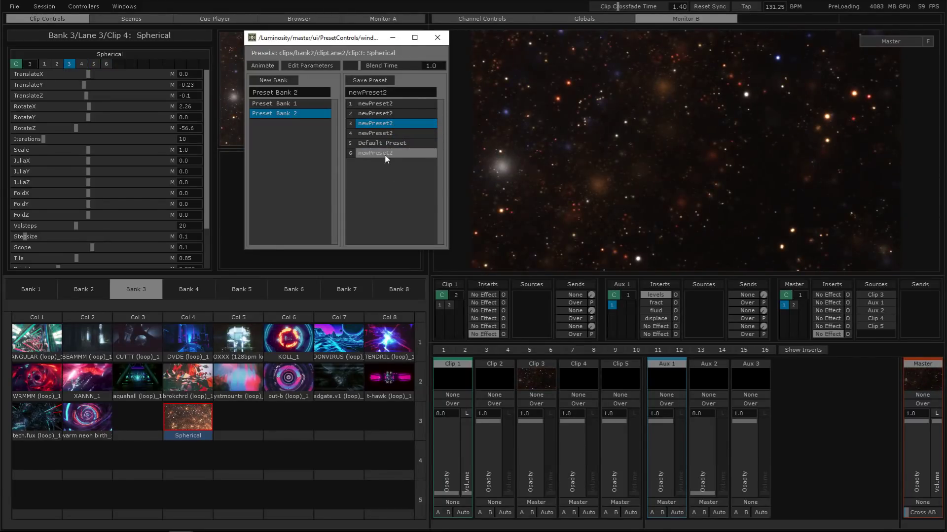
# - Recall the animated preset 6 and reopen its animation in the Animation Editor, dismissing the list of addable parameters
pyautogui.click(386, 154)
pyautogui.click(266, 65)
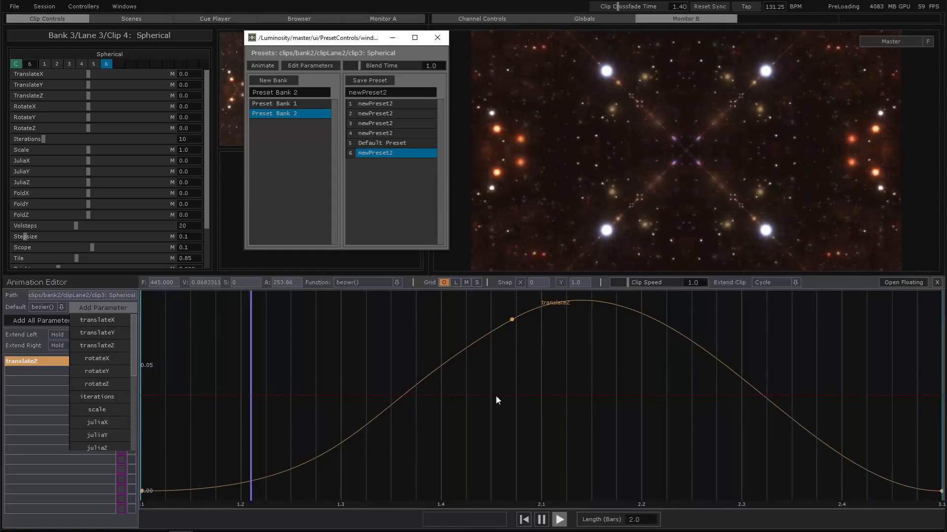
pyautogui.click(111, 307)
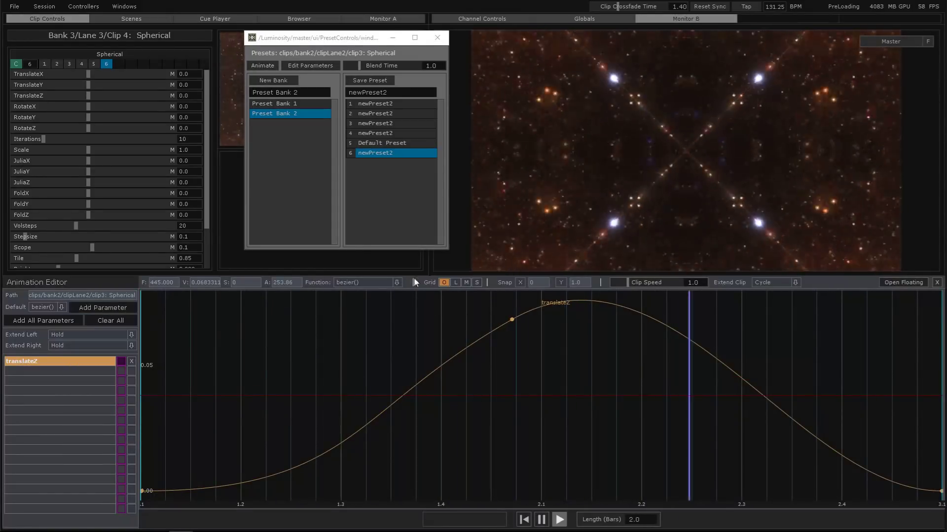
# - Move translateZ's middle keyframe to about frame 545, value 0.028, and add the translateY parameter to the animation
pyautogui.moveTo(512, 320); pyautogui.dragTo(503, 471)
pyautogui.moveTo(504, 356); pyautogui.dragTo(595, 387)
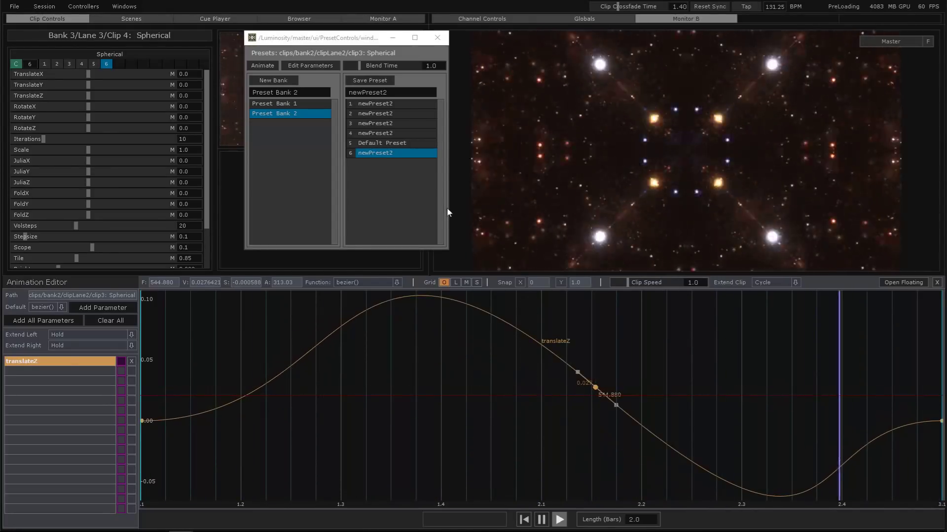
pyautogui.click(100, 309)
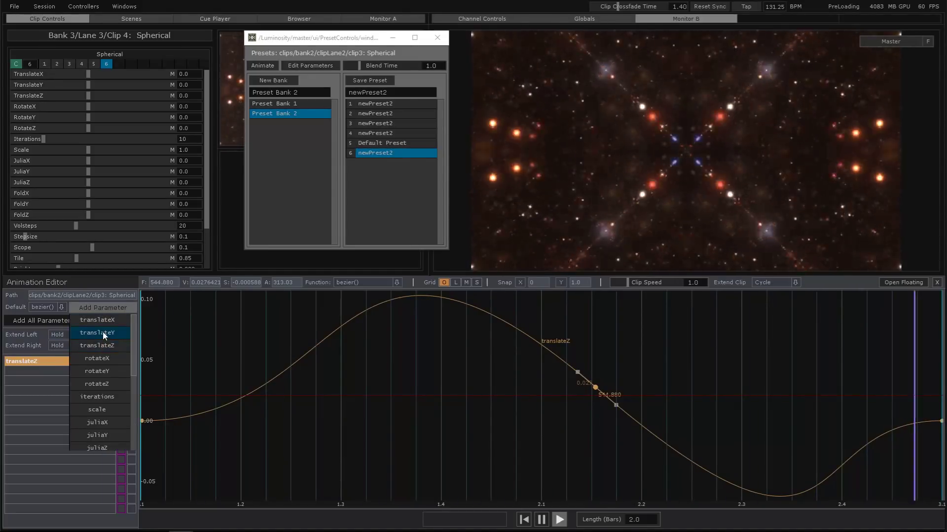
pyautogui.click(112, 316)
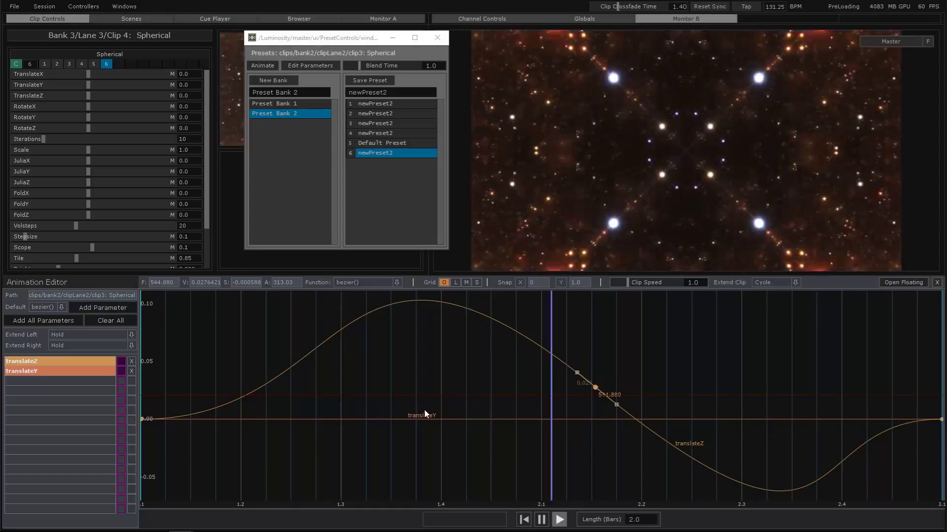
# - Insert a keyframe in the translateY curve and place it at about frame 458, value -0.039, adjusting its bezier handle
pyautogui.click(473, 419)
pyautogui.moveTo(480, 422); pyautogui.dragTo(524, 468)
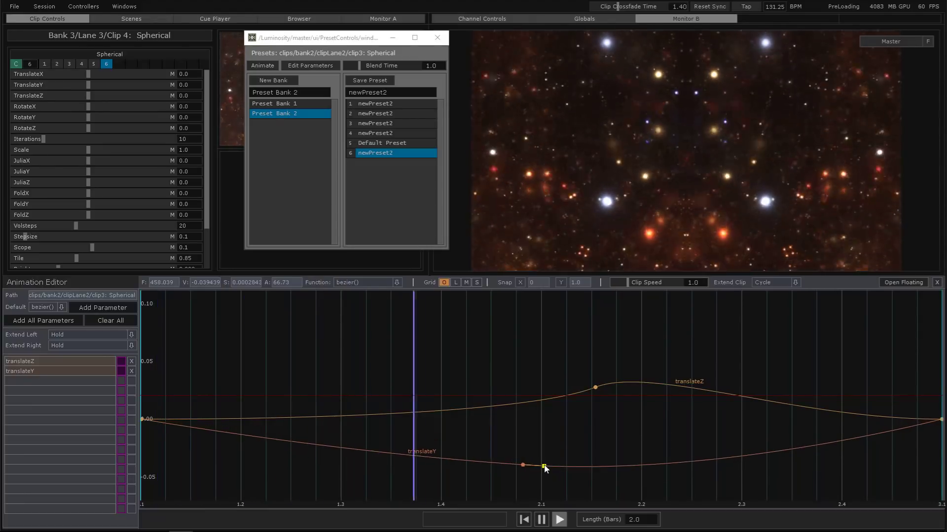
pyautogui.click(544, 467)
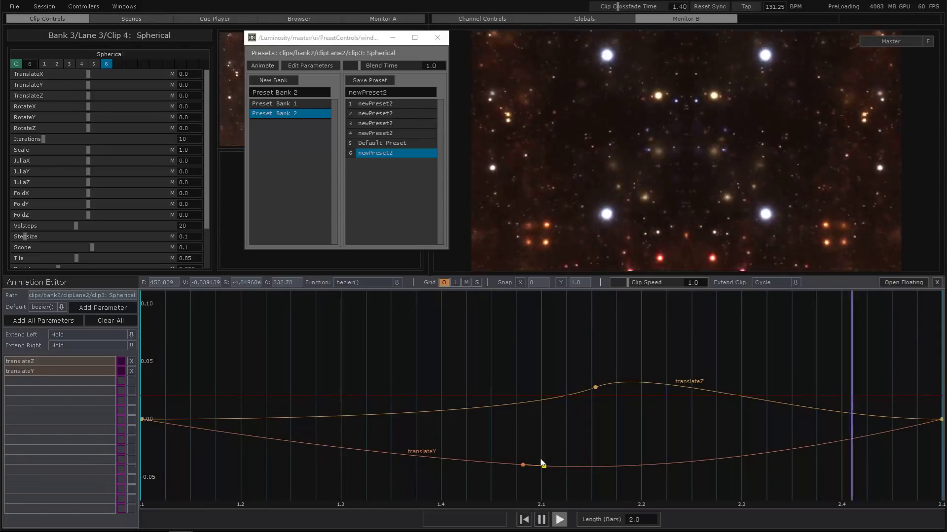
# - Lower translateZ's middle keyframe to about frame 517, value 0.013, and translateY's to about frame 482, value -0.072
pyautogui.moveTo(595, 387); pyautogui.dragTo(572, 405)
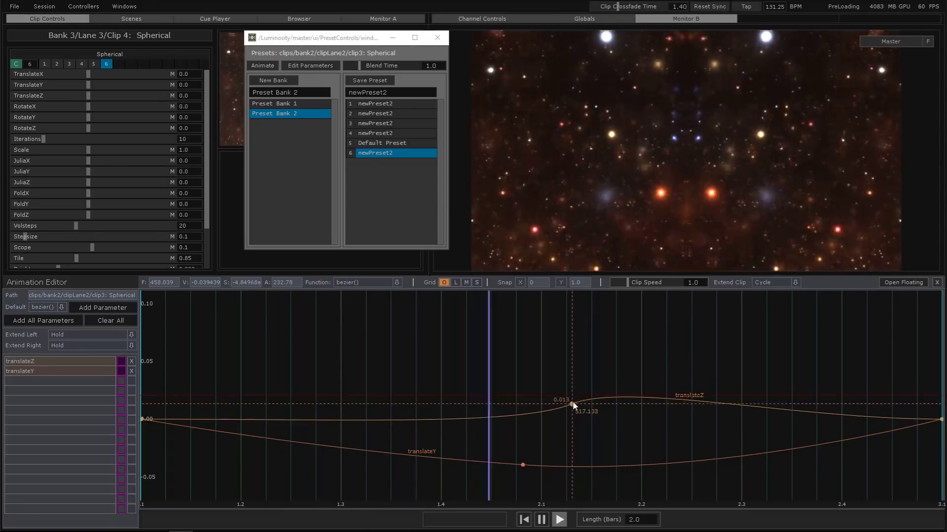
pyautogui.moveTo(523, 465); pyautogui.dragTo(544, 479)
pyautogui.moveTo(550, 348); pyautogui.dragTo(439, 388)
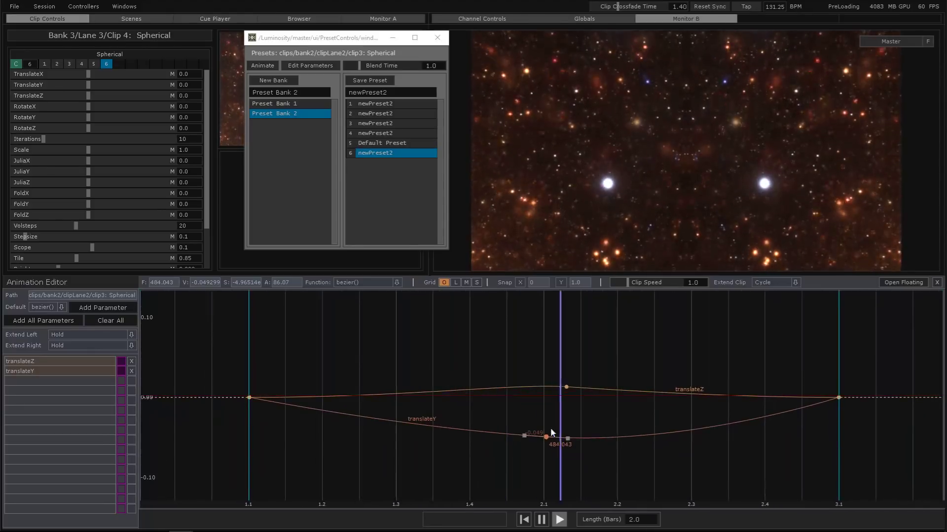
pyautogui.moveTo(547, 437); pyautogui.dragTo(547, 454)
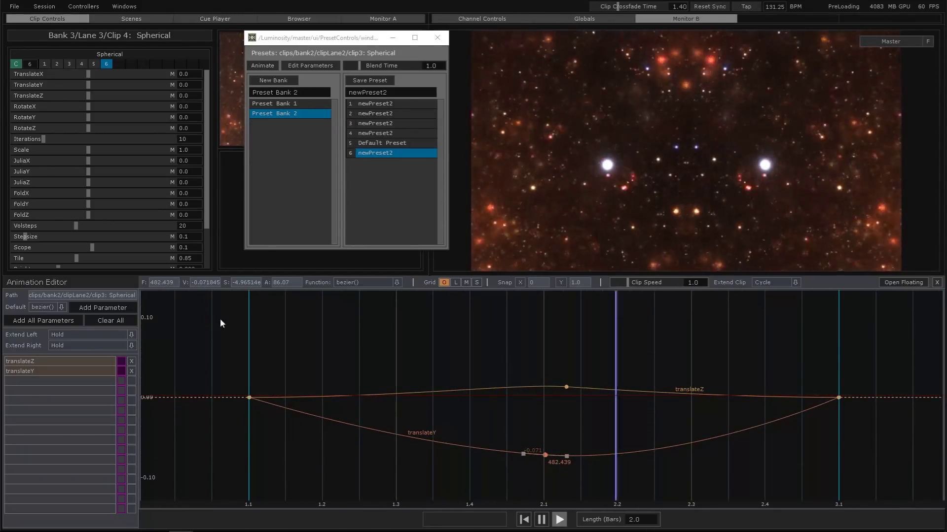
# - Save the two-parameter animation as a seventh preset, newPreset2, in Preset Bank 2 and alternate between presets 6 and 7
pyautogui.click(380, 79)
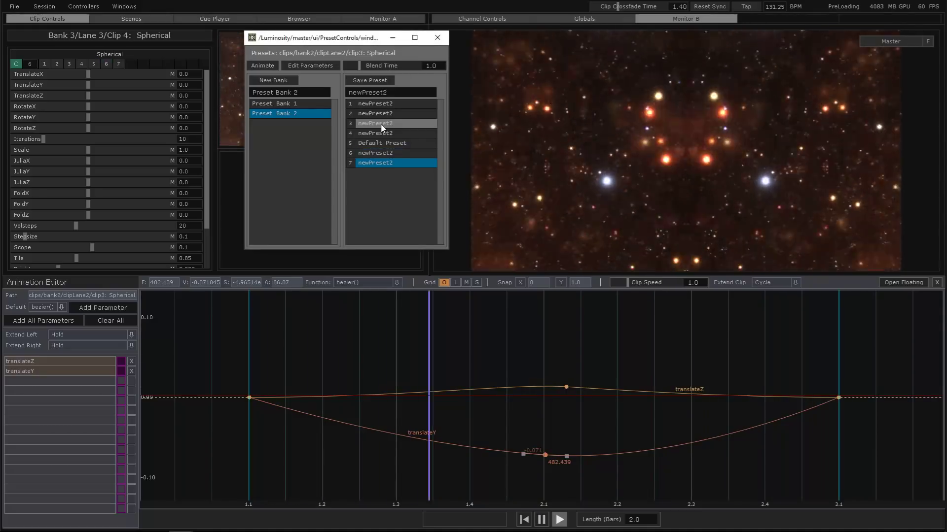
pyautogui.click(383, 156)
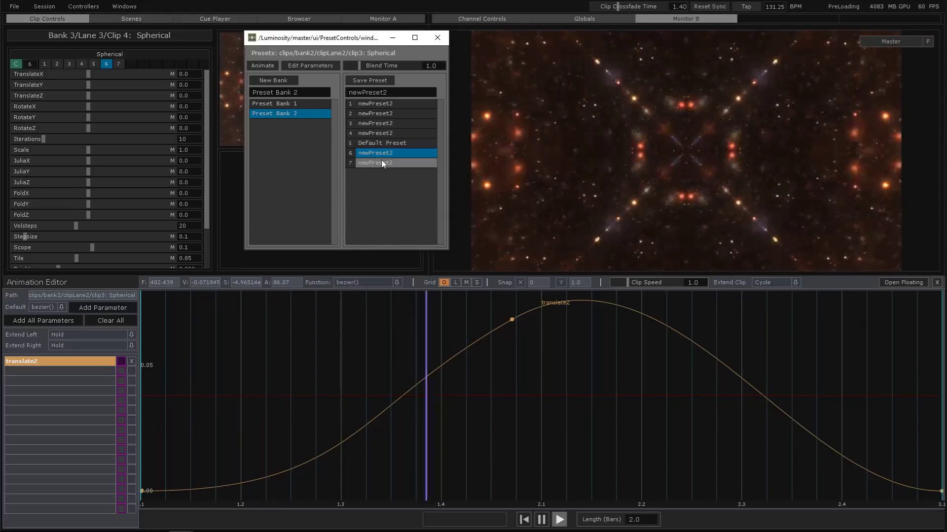
pyautogui.click(382, 163)
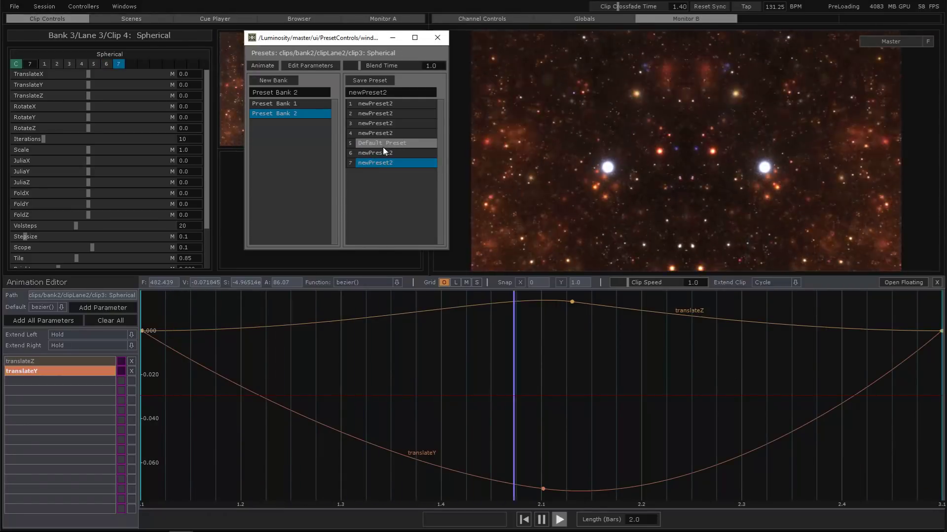
pyautogui.click(382, 153)
pyautogui.click(383, 163)
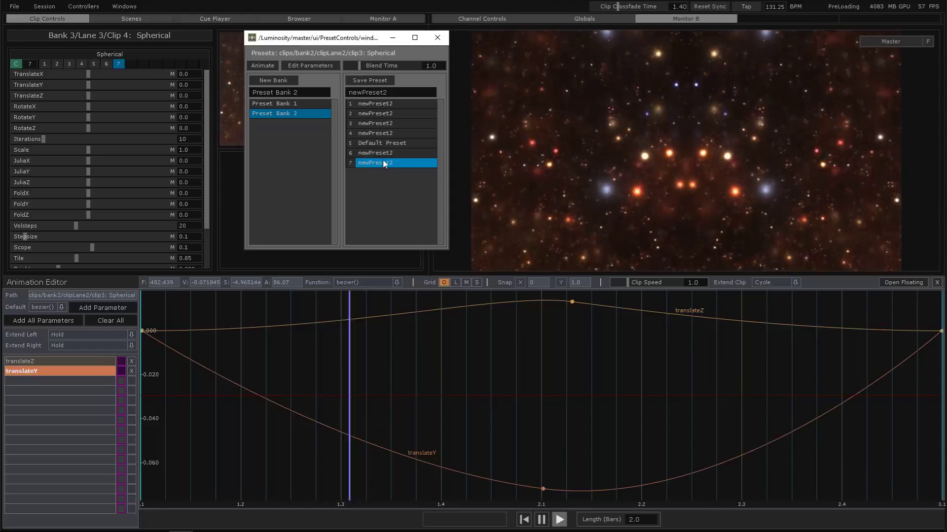
pyautogui.click(383, 153)
# - Close the Animation Editor and compare the animated presets 6 and 7 by recalling them in turn
pyautogui.press('Escape')
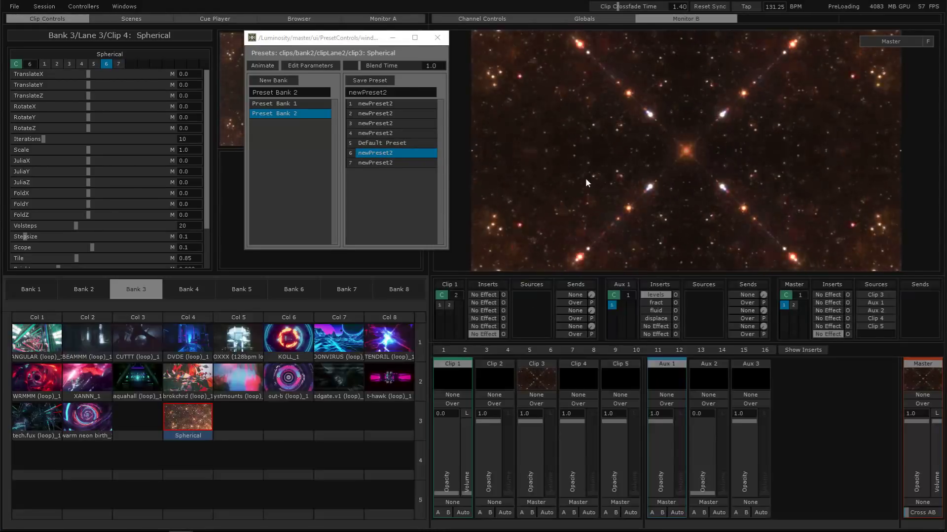
pyautogui.click(378, 162)
pyautogui.click(379, 156)
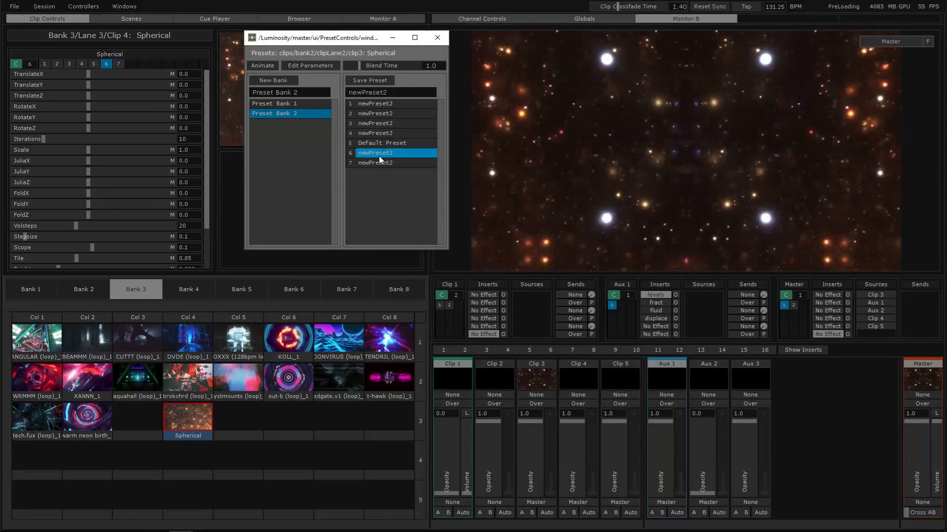
pyautogui.click(381, 164)
# - Alternate between the static presets 2 and 3 to compare them with the animated ones
pyautogui.click(380, 114)
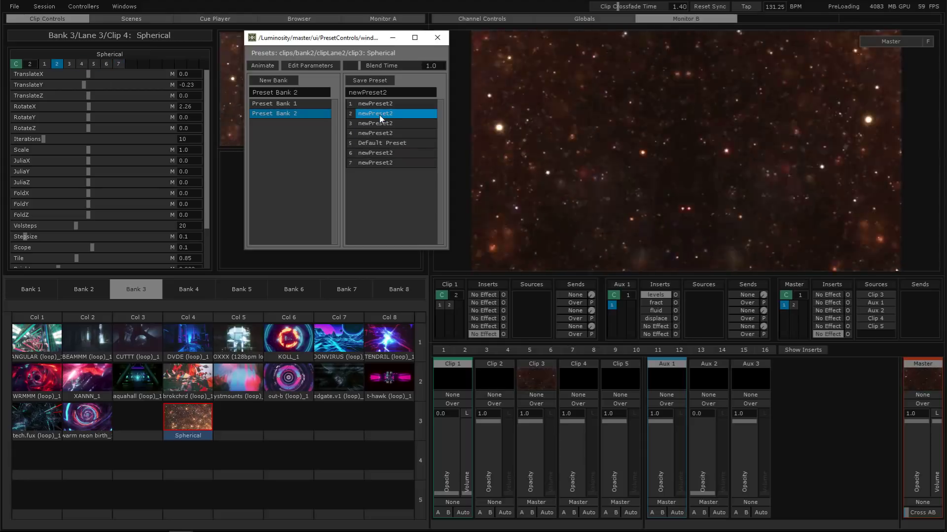
pyautogui.click(380, 124)
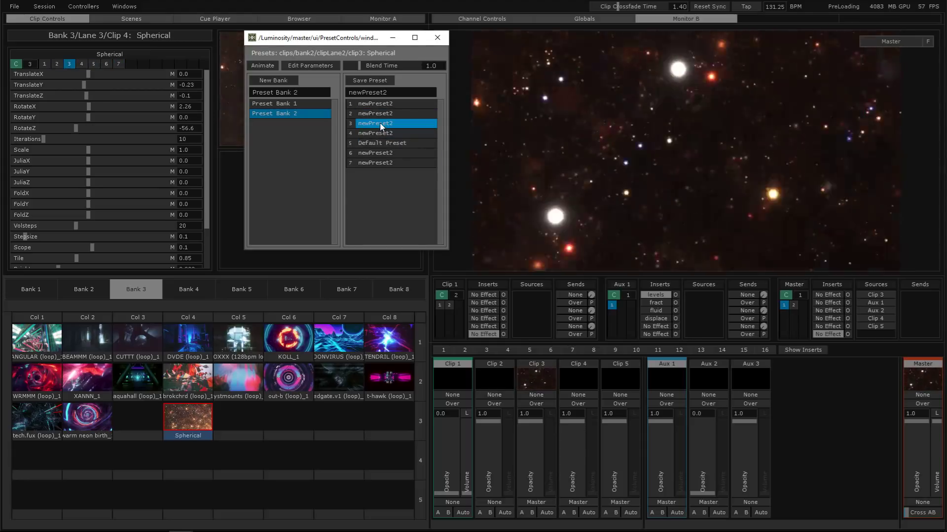
pyautogui.click(393, 114)
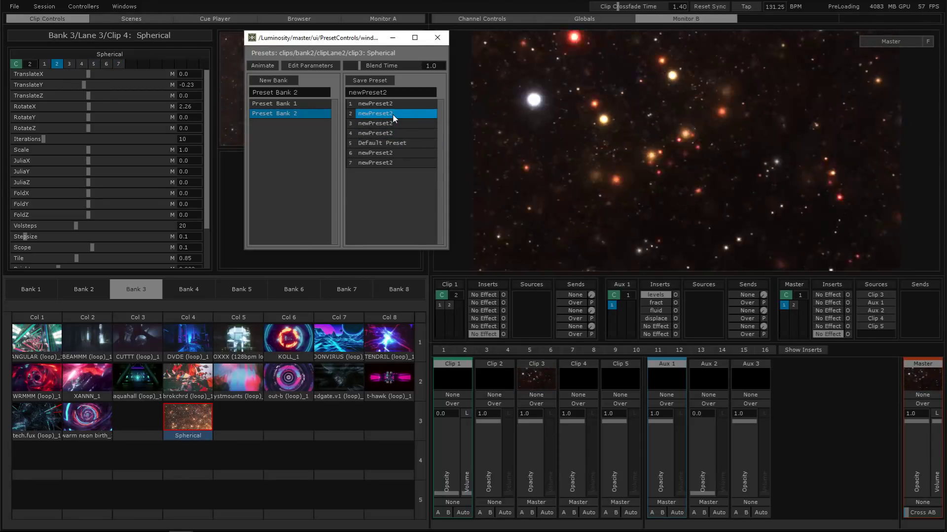
pyautogui.click(395, 124)
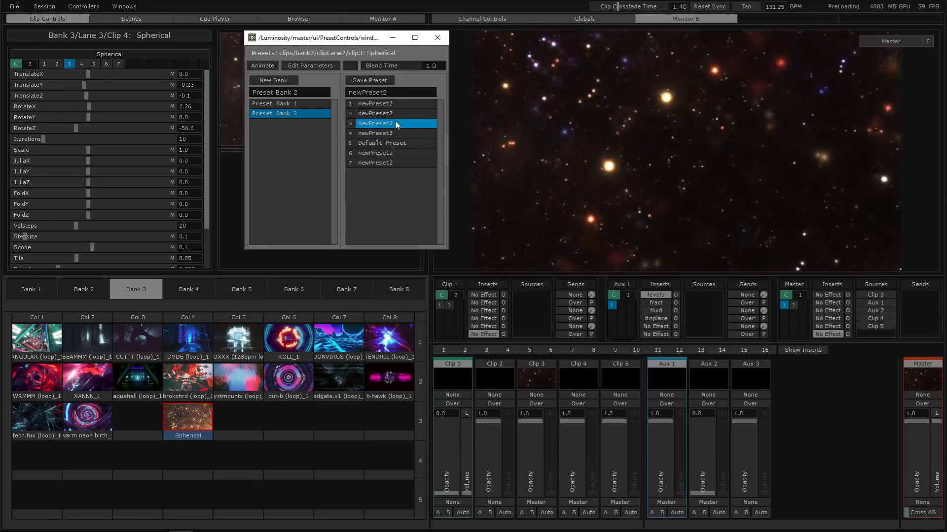
pyautogui.click(402, 113)
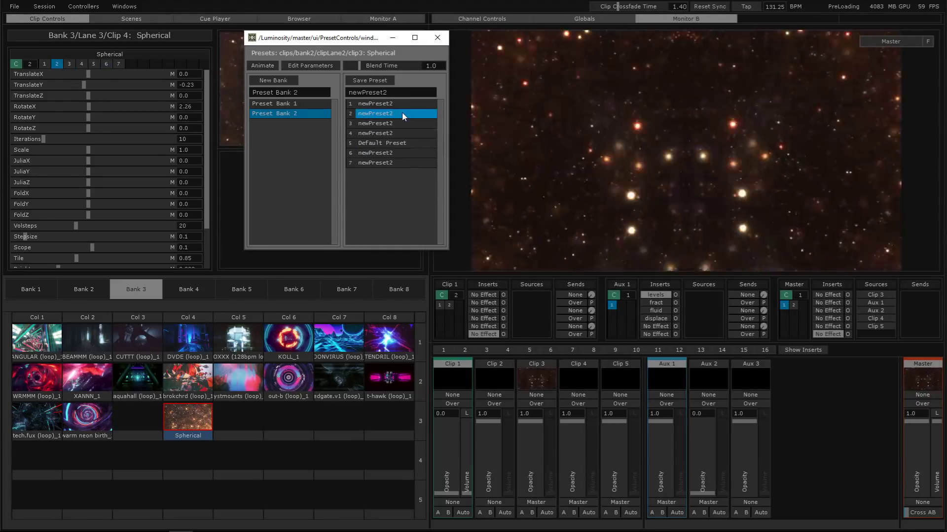
# - Switch among presets 7, 6 and 3, finishing on the animated preset 6
pyautogui.moveTo(402, 112); pyautogui.dragTo(402, 152)
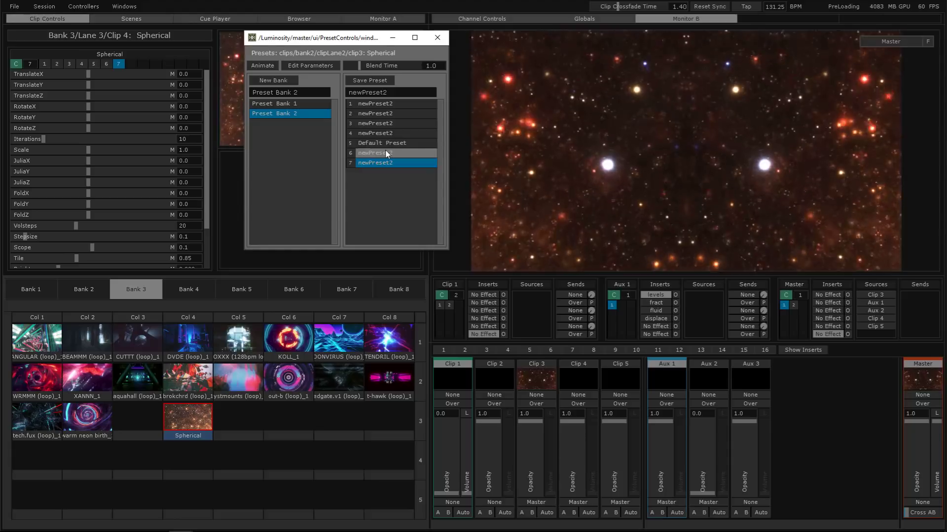
pyautogui.click(387, 154)
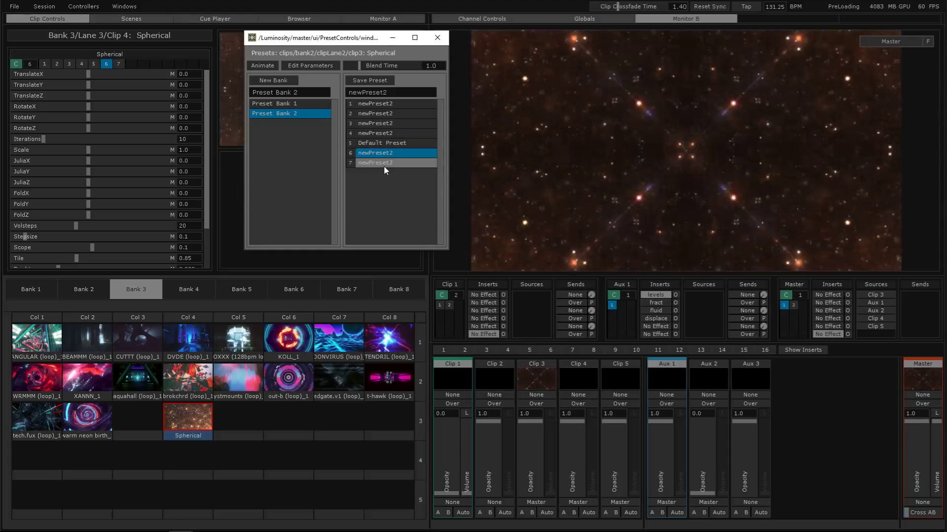
pyautogui.click(386, 165)
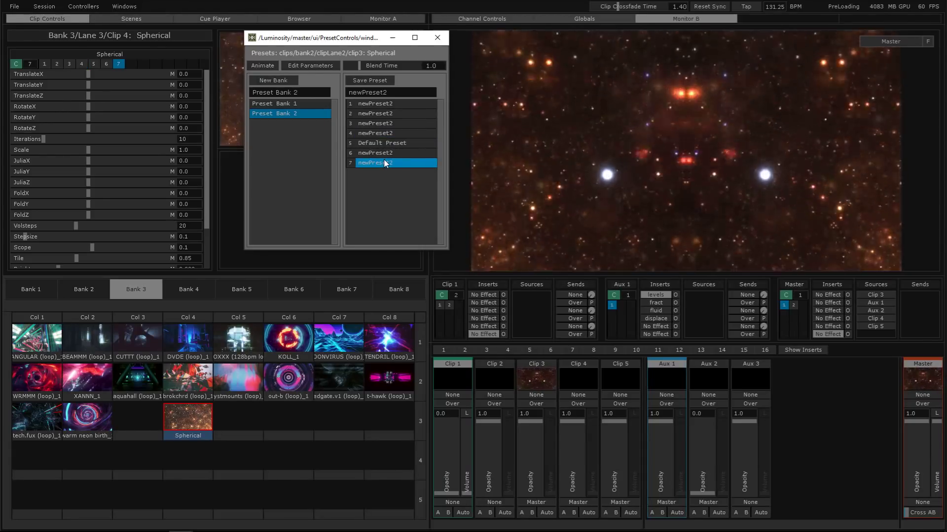
pyautogui.click(391, 124)
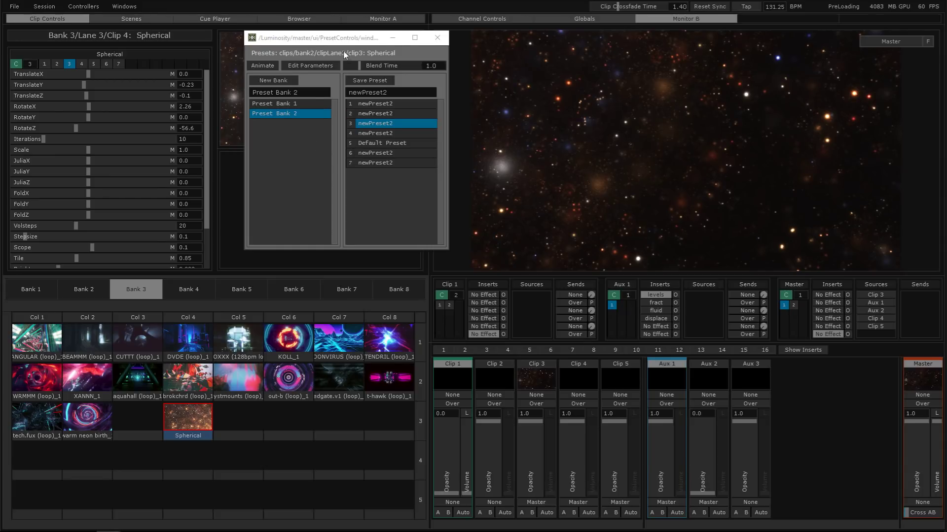
pyautogui.click(386, 163)
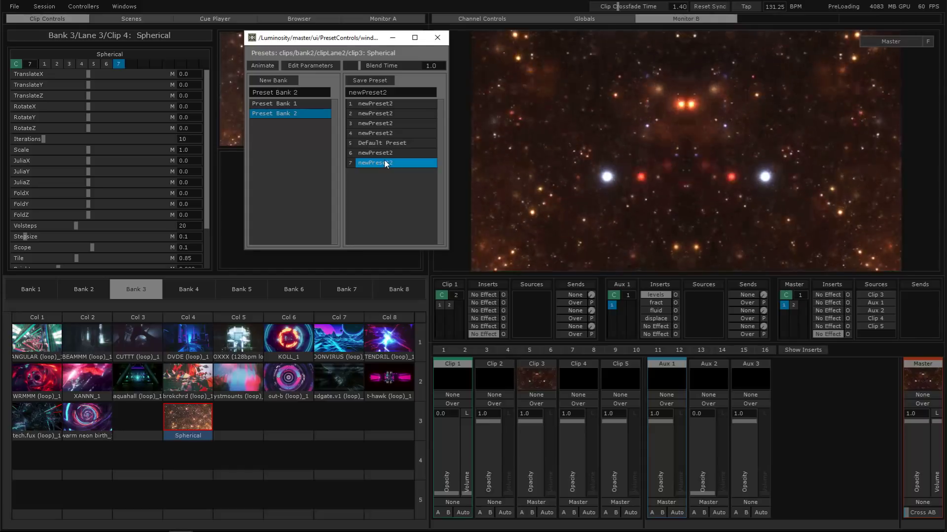
pyautogui.click(385, 154)
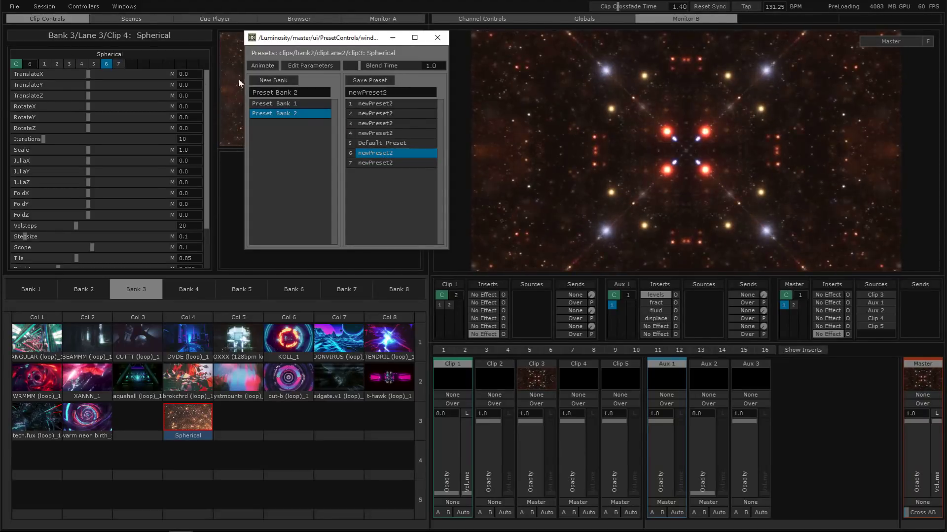
# - Reopen preset 6's animation in the Animation Editor and set its length to 4.0 bars
pyautogui.click(260, 66)
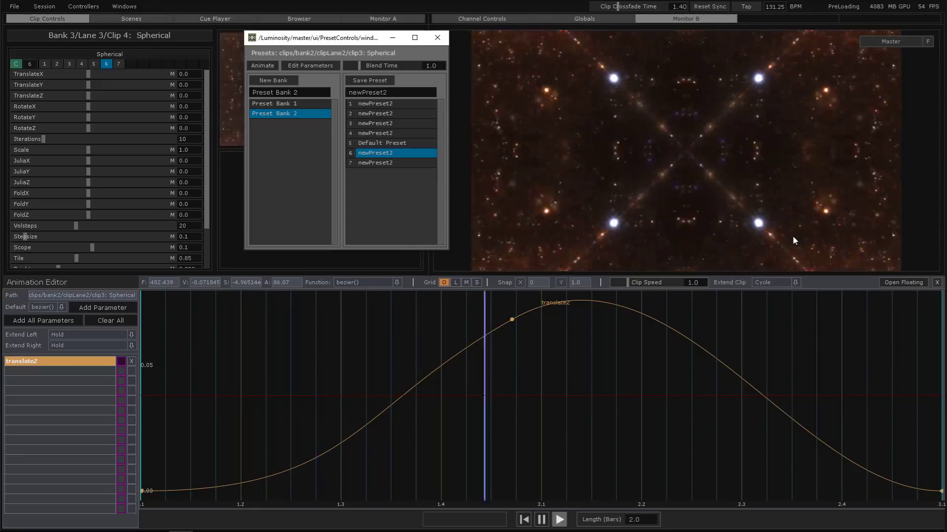
pyautogui.scroll(-3, 534, 433)
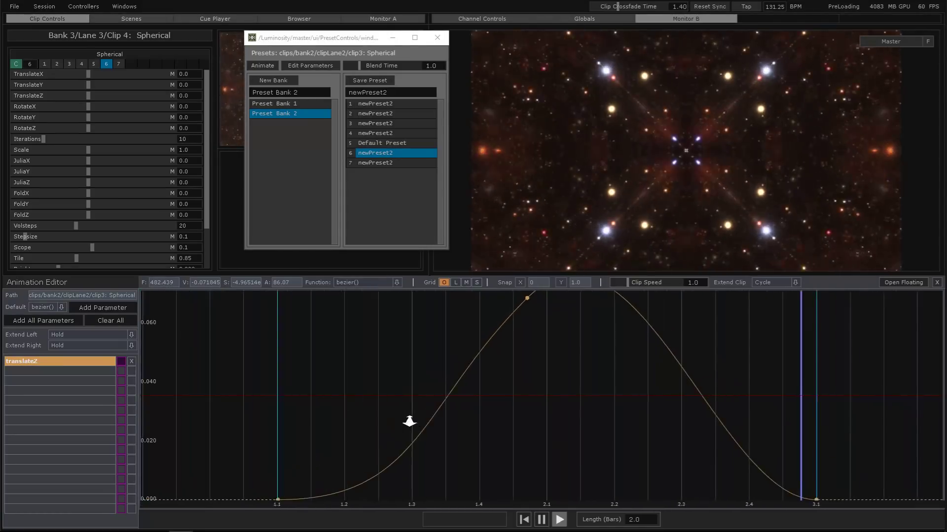
pyautogui.scroll(-3, 636, 409)
pyautogui.scroll(2, 645, 520)
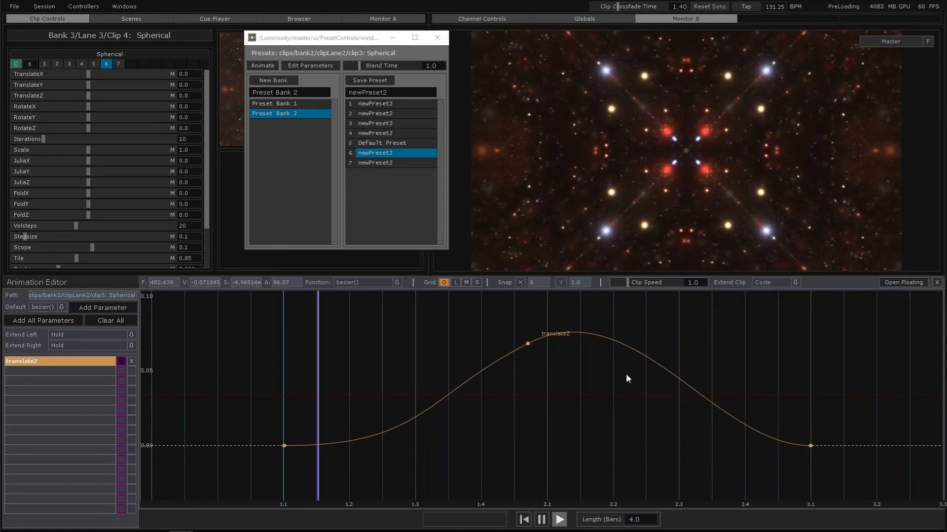
# - Stretch the translateZ curve by moving its last keyframe to the end of the animation, at about frame 1912
pyautogui.scroll(-3, 739, 355)
pyautogui.moveTo(820, 319); pyautogui.dragTo(592, 341)
pyautogui.scroll(-2, 573, 413)
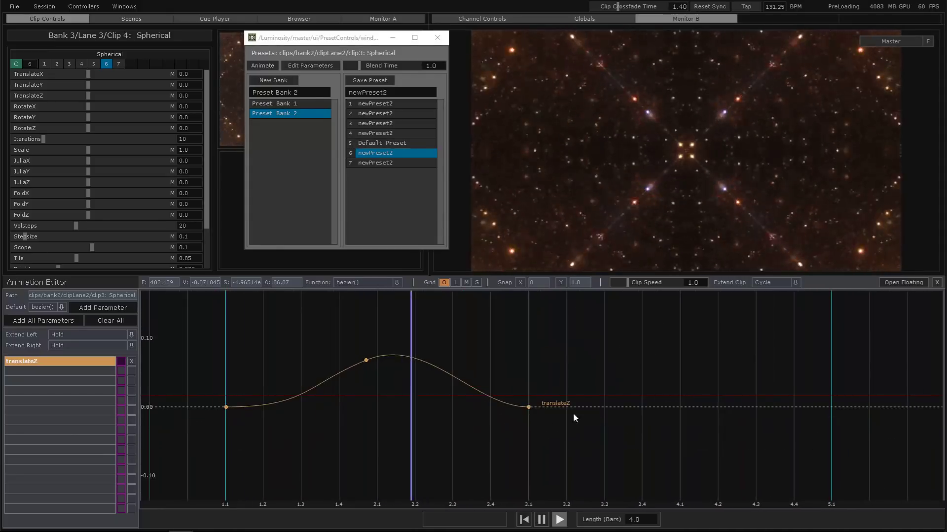
pyautogui.moveTo(528, 408); pyautogui.dragTo(832, 408)
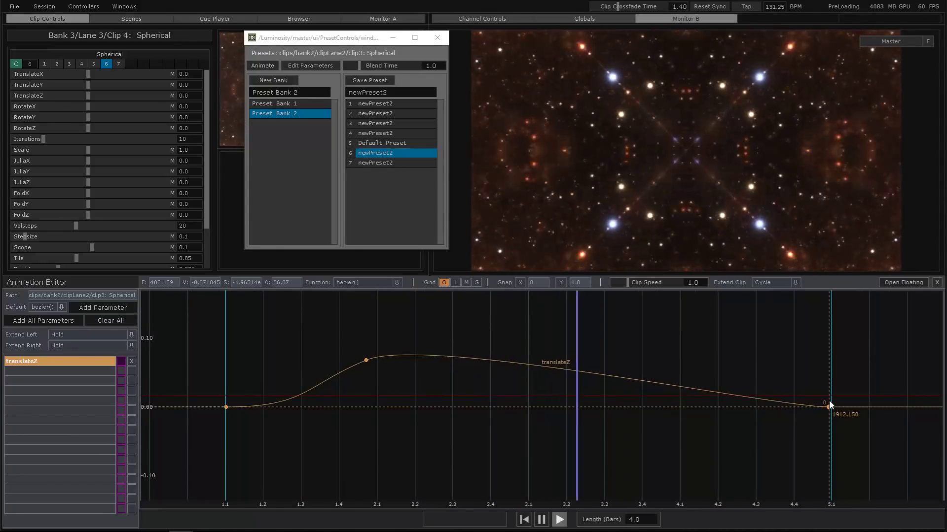
# - Delete translateZ's middle keyframe and shorten the curve to end at about frame 407, then select the translateZ channel
pyautogui.moveTo(438, 356); pyautogui.dragTo(353, 375)
pyautogui.press('Delete')
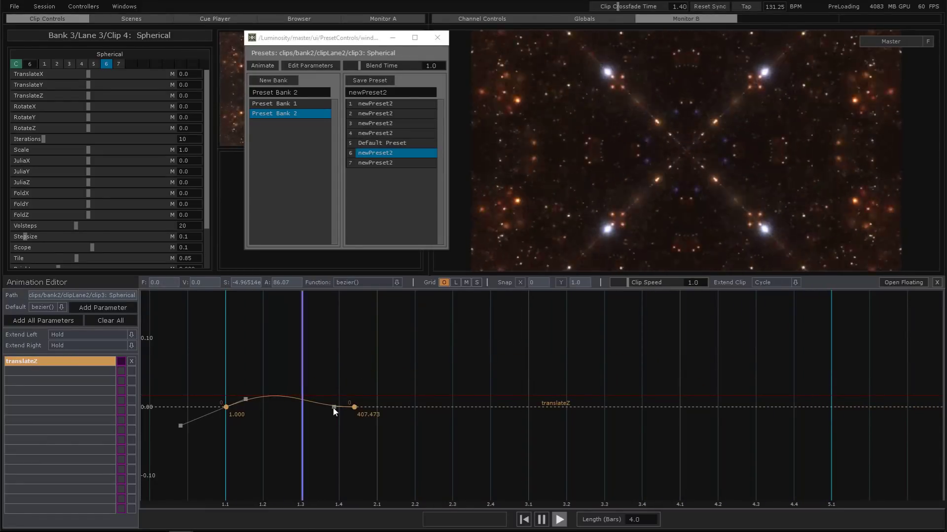
pyautogui.moveTo(353, 408); pyautogui.dragTo(528, 411)
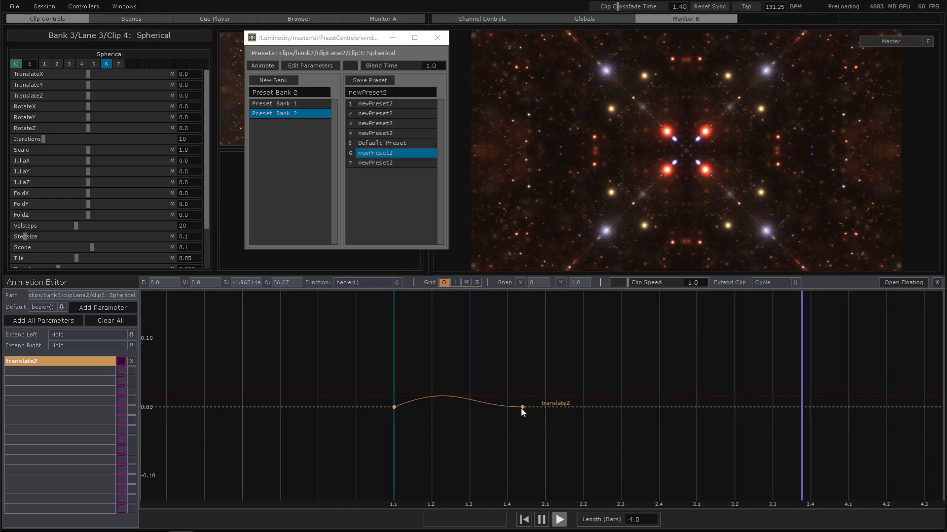
pyautogui.scroll(-3, 348, 372)
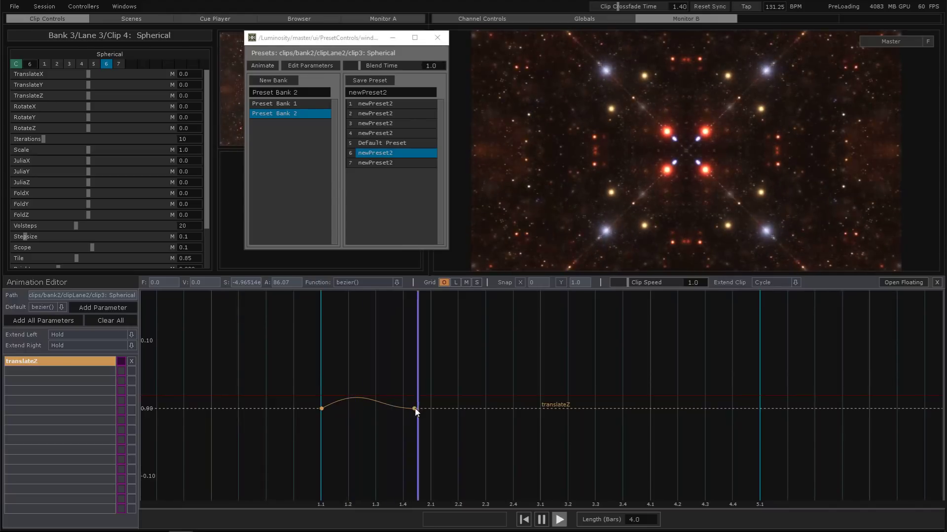
pyautogui.moveTo(416, 408); pyautogui.dragTo(467, 402)
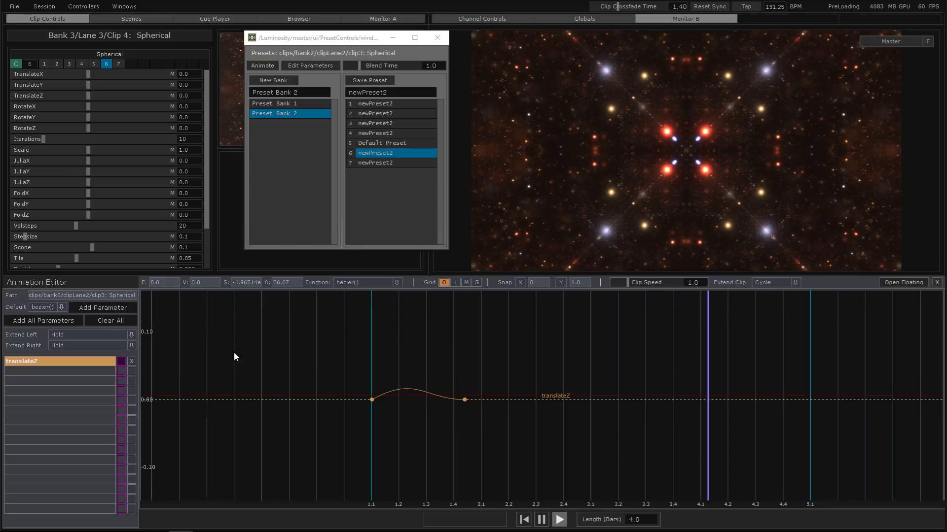
pyautogui.click(99, 373)
pyautogui.click(60, 361)
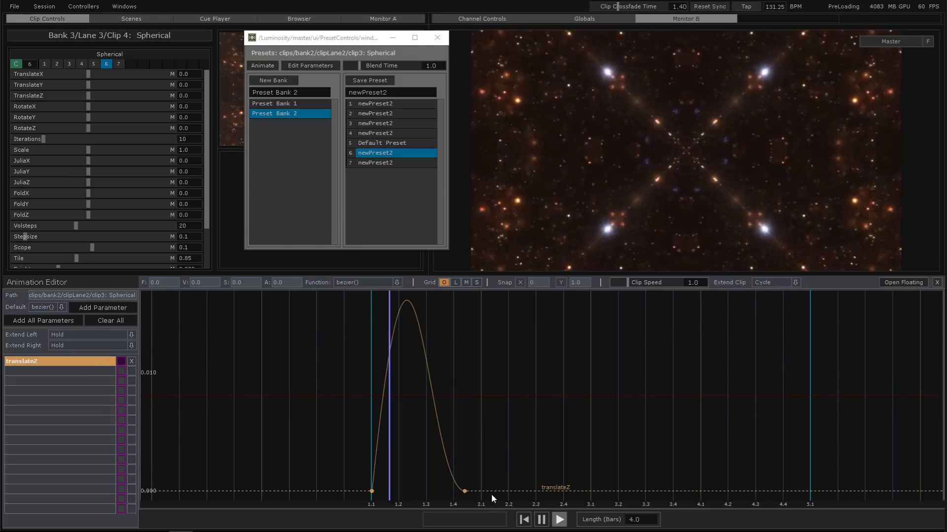
# - Stretch the translateZ curve by moving its last keyframe to about frame 1852, and adjust that keyframe's tangent to point almost straight down
pyautogui.moveTo(465, 490); pyautogui.dragTo(647, 491)
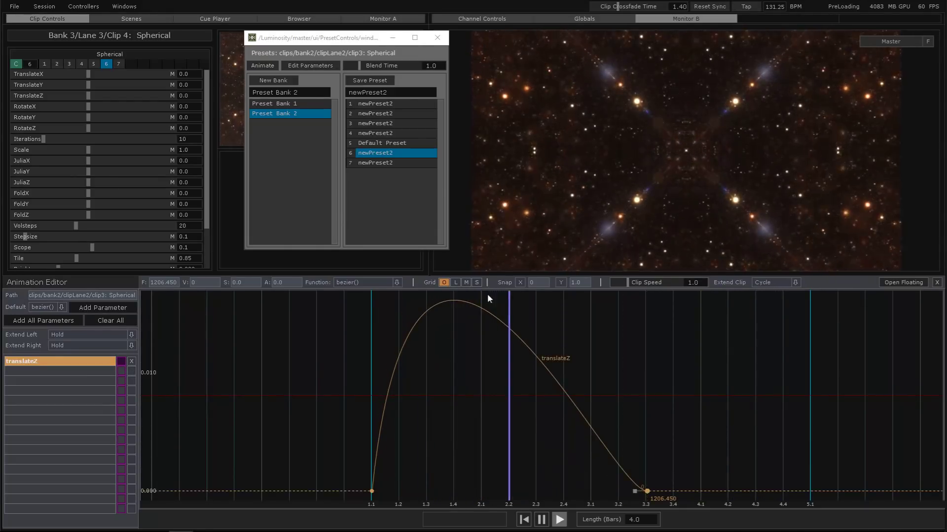
pyautogui.click(442, 303)
pyautogui.moveTo(463, 378); pyautogui.dragTo(432, 404)
pyautogui.moveTo(383, 460); pyautogui.dragTo(415, 444)
pyautogui.moveTo(629, 473); pyautogui.dragTo(763, 476)
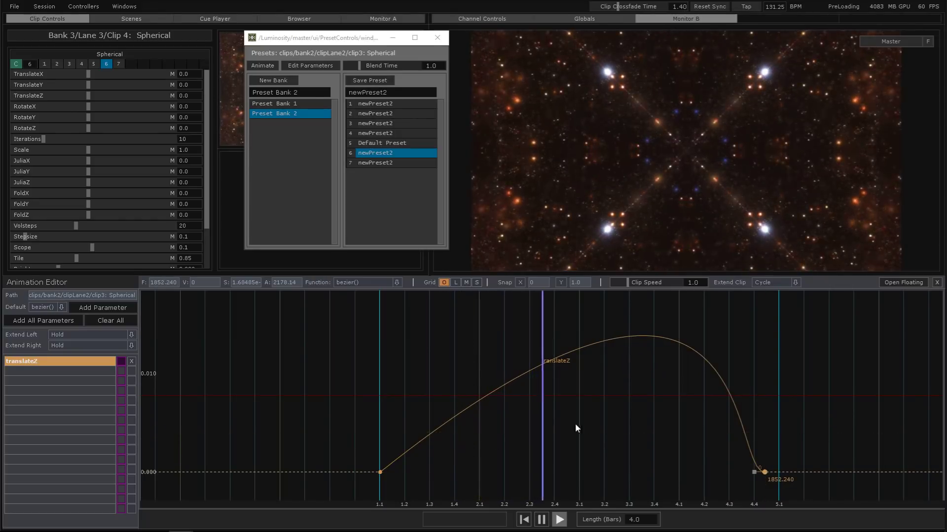
pyautogui.moveTo(753, 473); pyautogui.dragTo(764, 478)
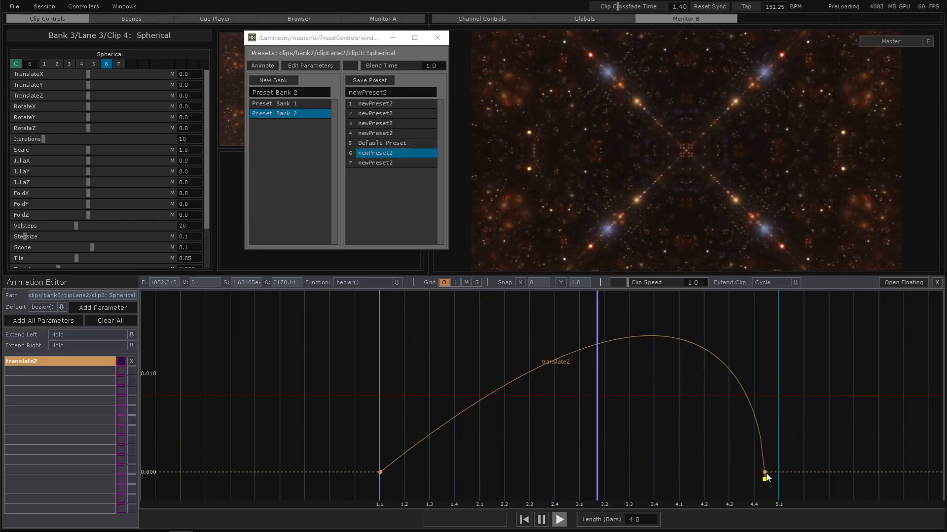
# - Add a translateZ keyframe just before the animation's start, at about frame -6 with a value of about 0.0048
pyautogui.click(378, 473)
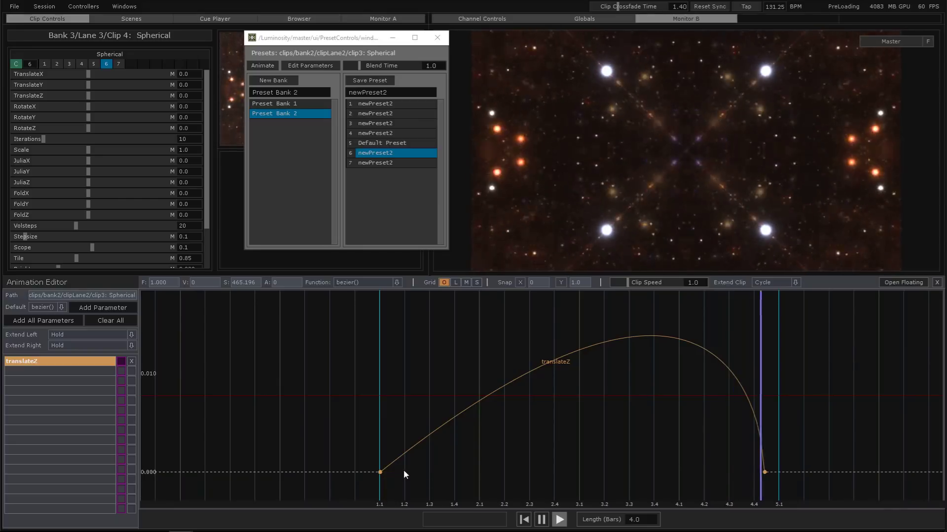
pyautogui.moveTo(382, 473); pyautogui.dragTo(382, 425)
pyautogui.moveTo(380, 471); pyautogui.dragTo(465, 423)
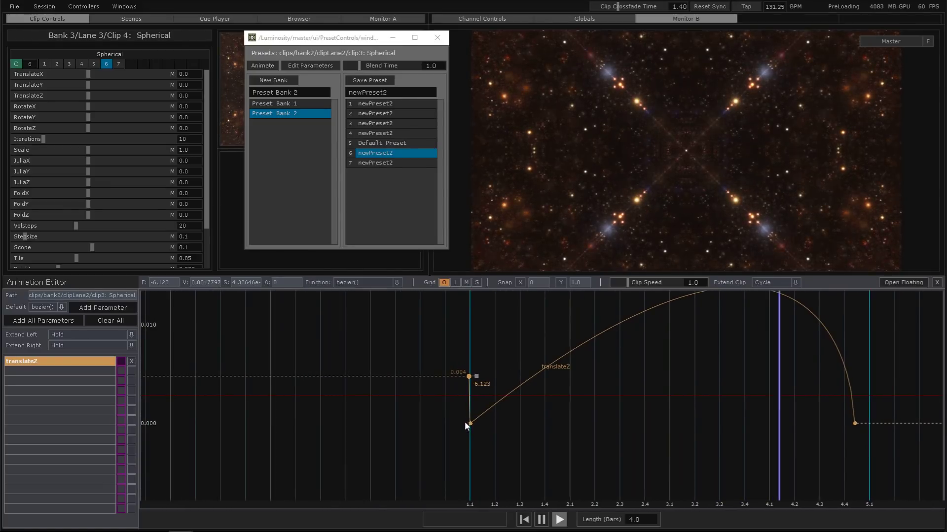
pyautogui.moveTo(469, 378); pyautogui.dragTo(264, 377)
pyautogui.click(101, 365)
pyautogui.click(100, 362)
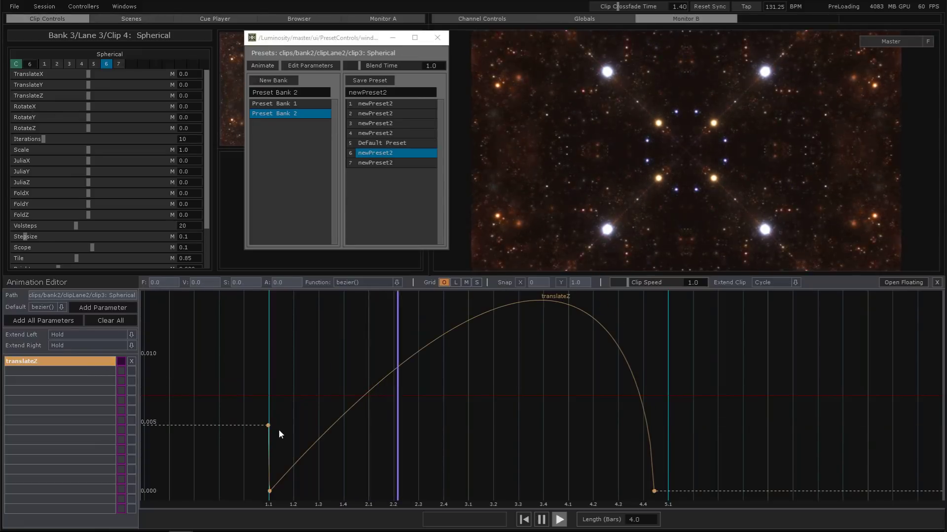
# - Reposition translateZ's first keyframe to about frame 265 at value 0.0048 and its middle keyframe to about frame 1198 at value 0.0076
pyautogui.moveTo(269, 425); pyautogui.dragTo(236, 423)
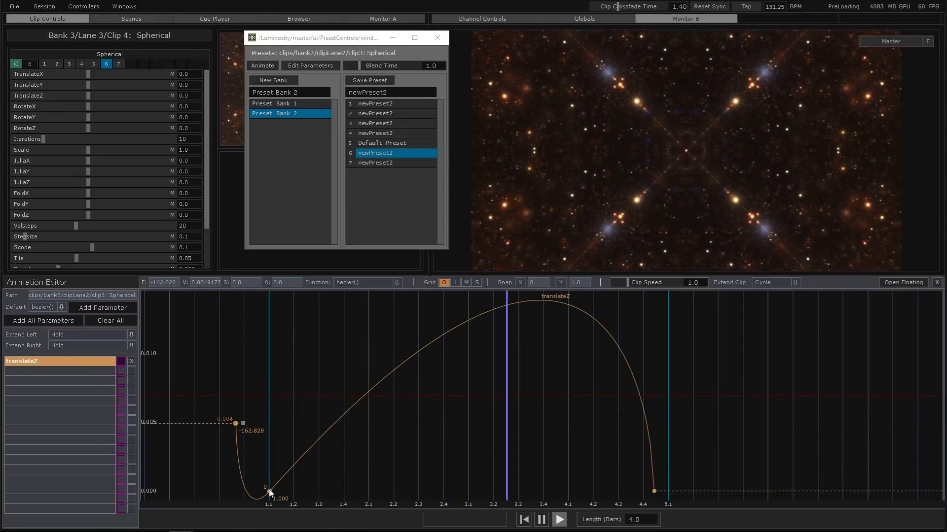
pyautogui.moveTo(271, 492); pyautogui.dragTo(453, 378)
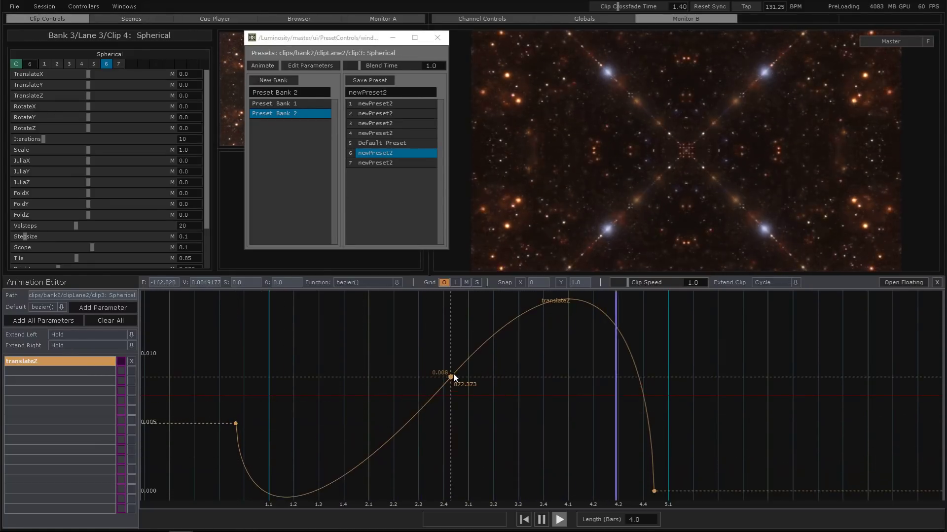
pyautogui.moveTo(483, 344); pyautogui.dragTo(518, 388)
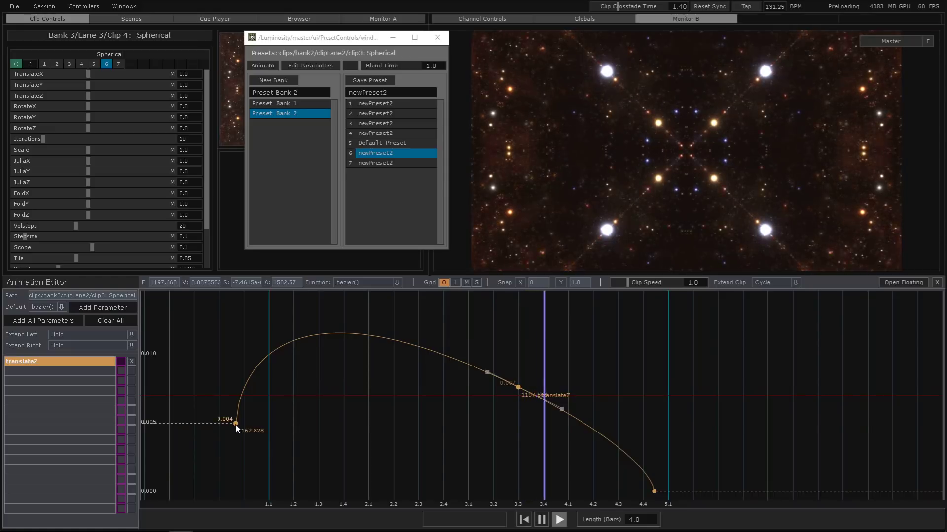
pyautogui.moveTo(236, 425); pyautogui.dragTo(324, 426)
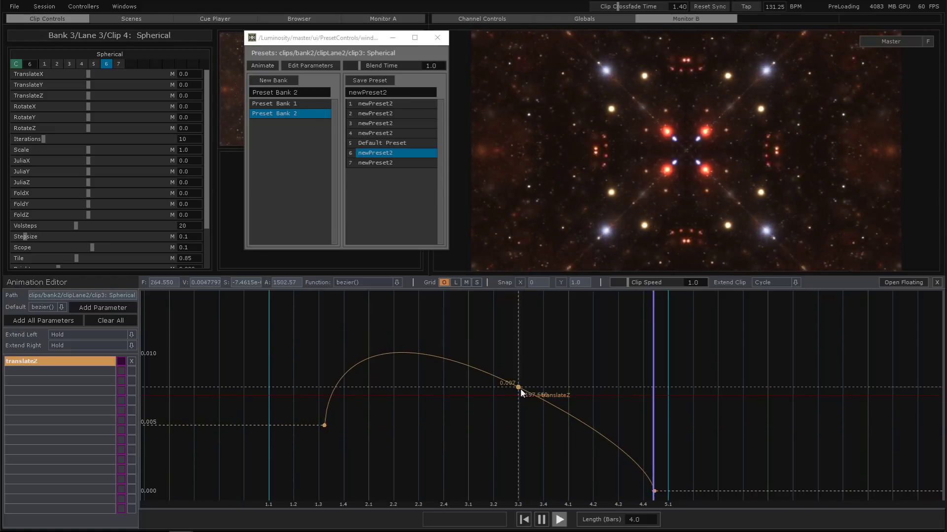
# - Reshape the translateZ curve by moving the first keyframe to 1.1 at about 0.007 and the middle keyframe near 2.1 at about 0.003
pyautogui.moveTo(520, 389); pyautogui.dragTo(545, 390)
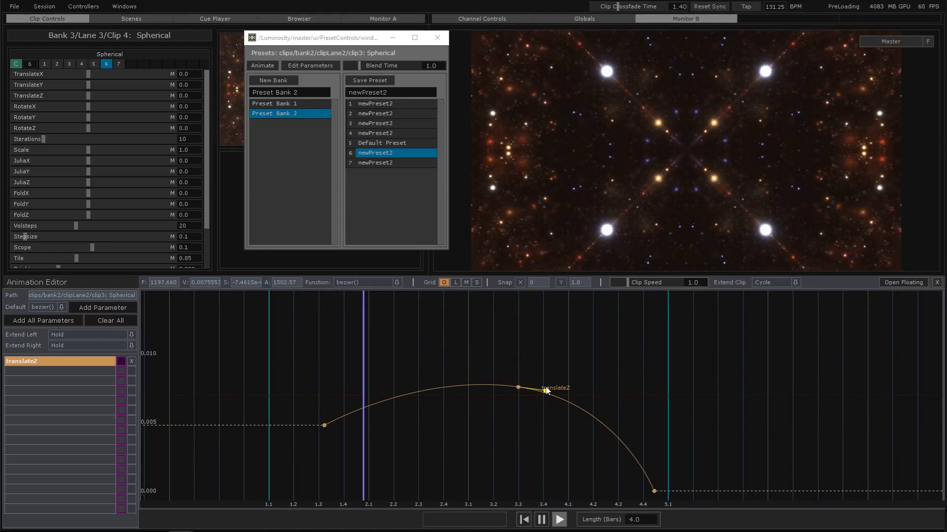
pyautogui.moveTo(324, 425); pyautogui.dragTo(272, 394)
pyautogui.moveTo(518, 388); pyautogui.dragTo(386, 440)
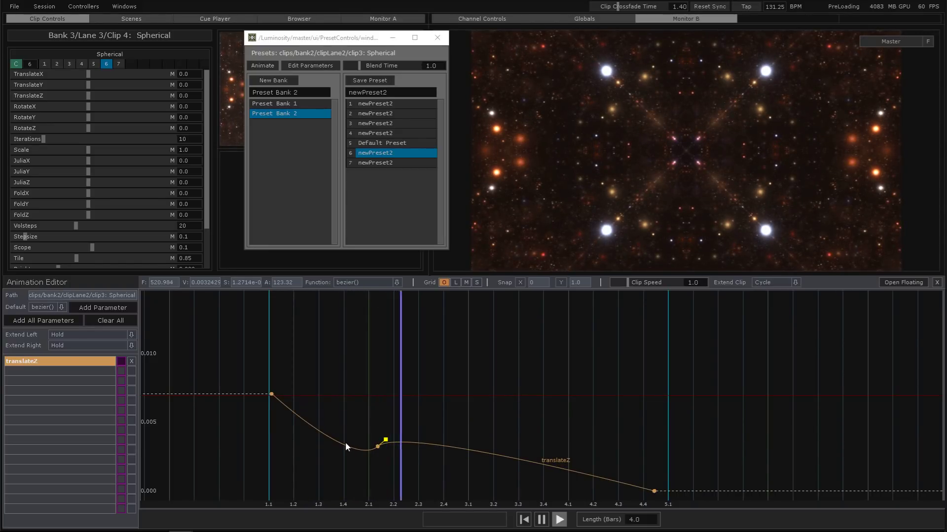
pyautogui.click(378, 447)
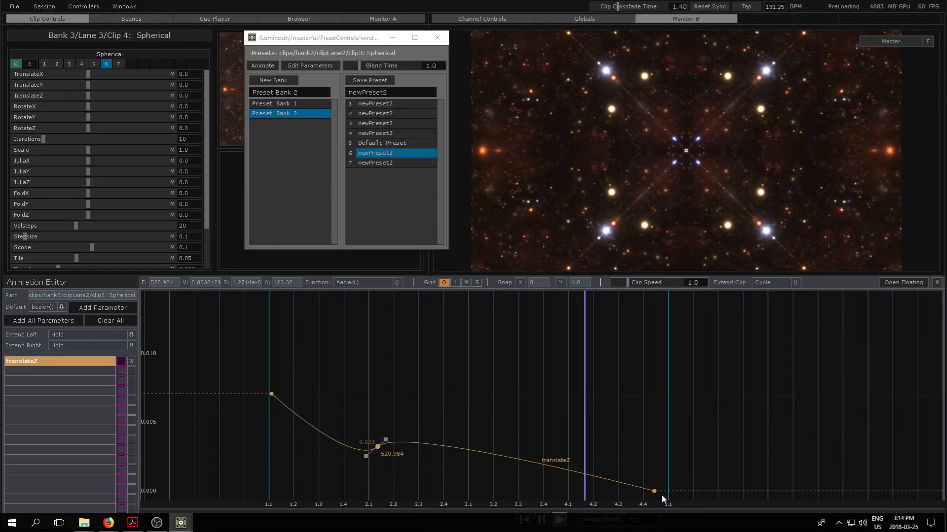
# - Raise the last translateZ keyframe to about 0.004 near 4.3 and move the middle keyframe near 2.4 at about 0.010
pyautogui.moveTo(654, 491); pyautogui.dragTo(624, 436)
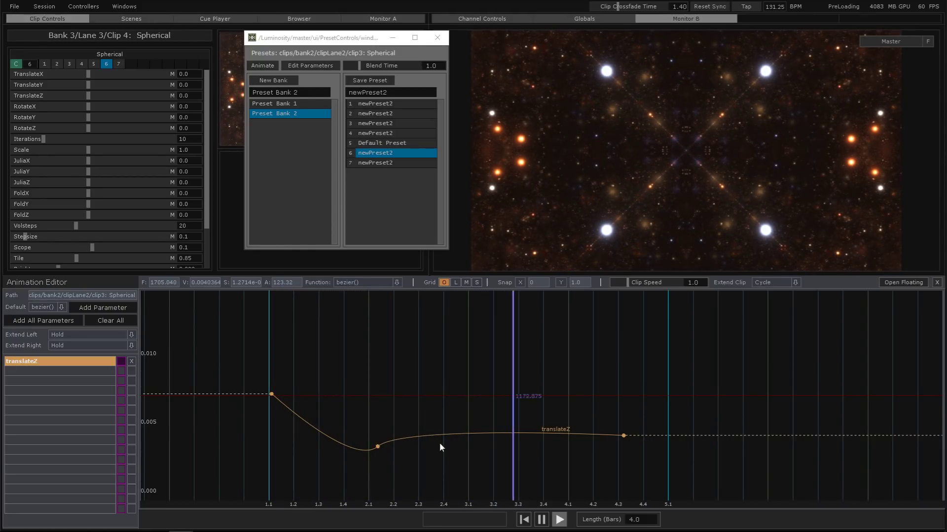
pyautogui.moveTo(378, 447)
pyautogui.moveTo(378, 448); pyautogui.dragTo(459, 350)
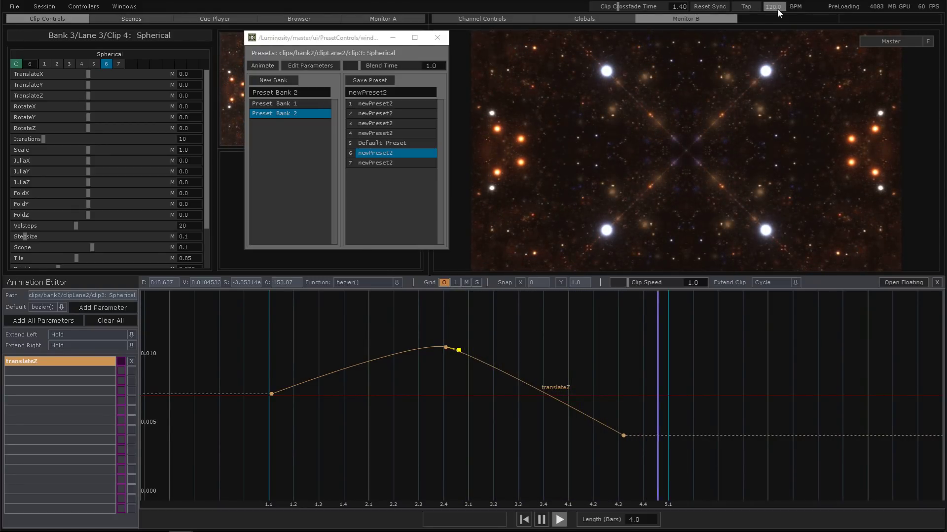
# - Tap in a tempo of about 118 BPM and reset the sync
pyautogui.click(748, 6)
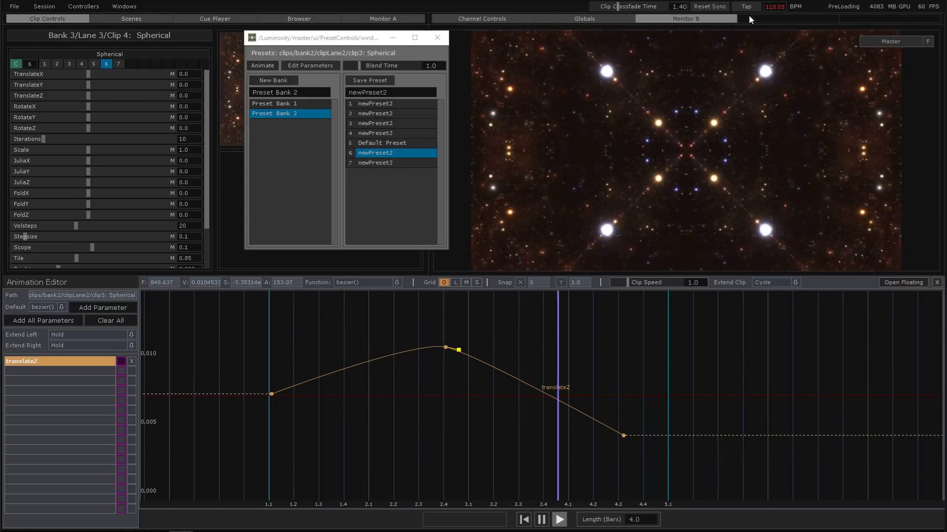
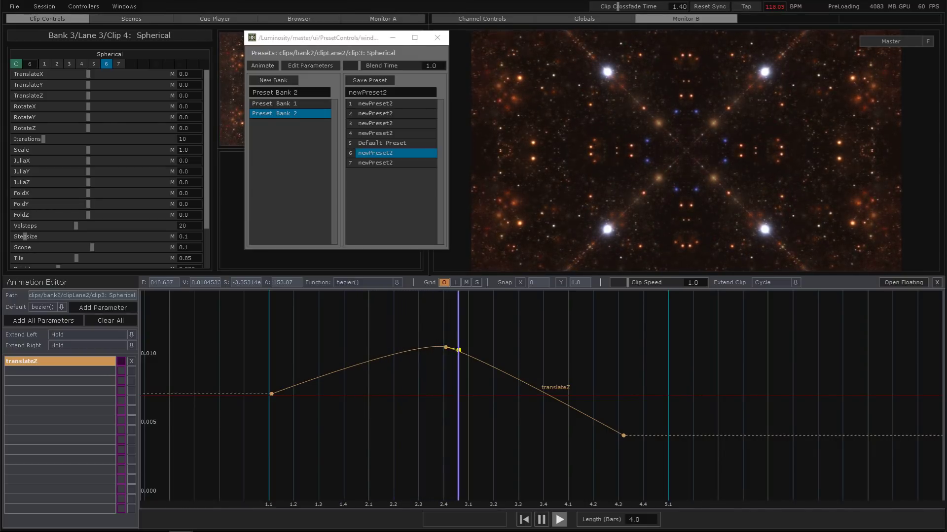
pyautogui.click(702, 10)
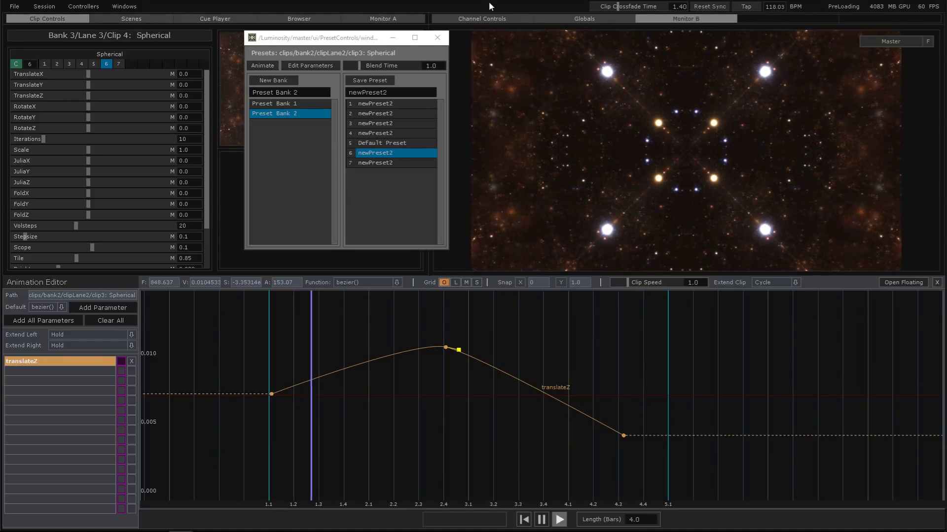
# - Show the channel controls and close the floating presets window
pyautogui.click(586, 19)
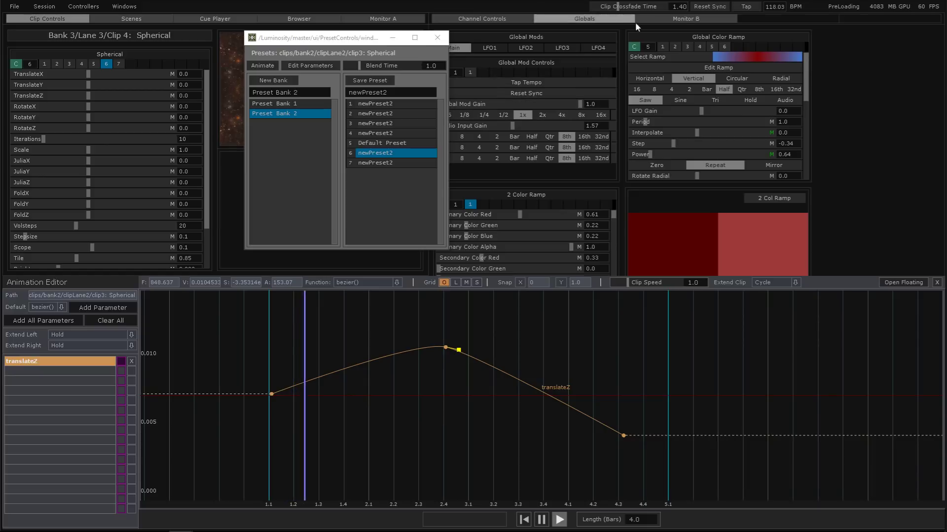
pyautogui.click(504, 21)
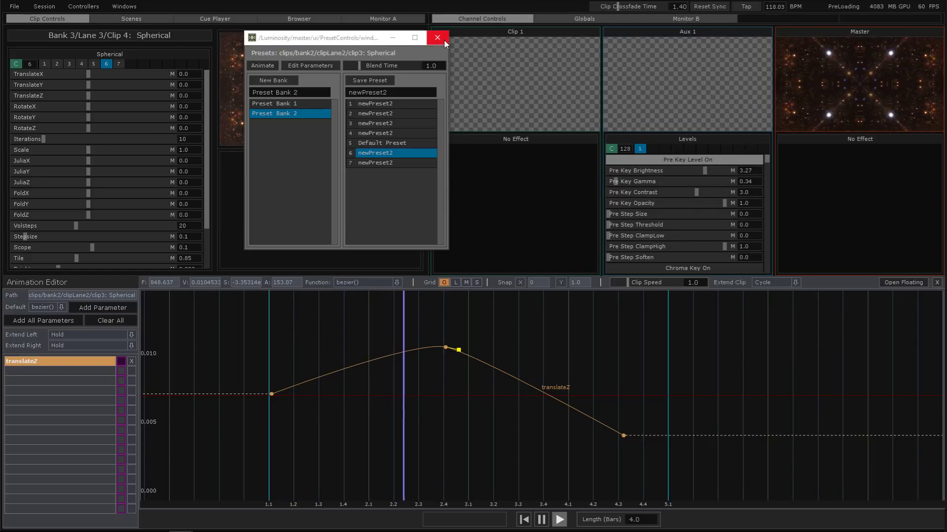
pyautogui.click(441, 38)
# - Move the last translateZ keyframe to 5.1 at about 0.004 and close the Animation Editor
pyautogui.moveTo(622, 435); pyautogui.dragTo(668, 437)
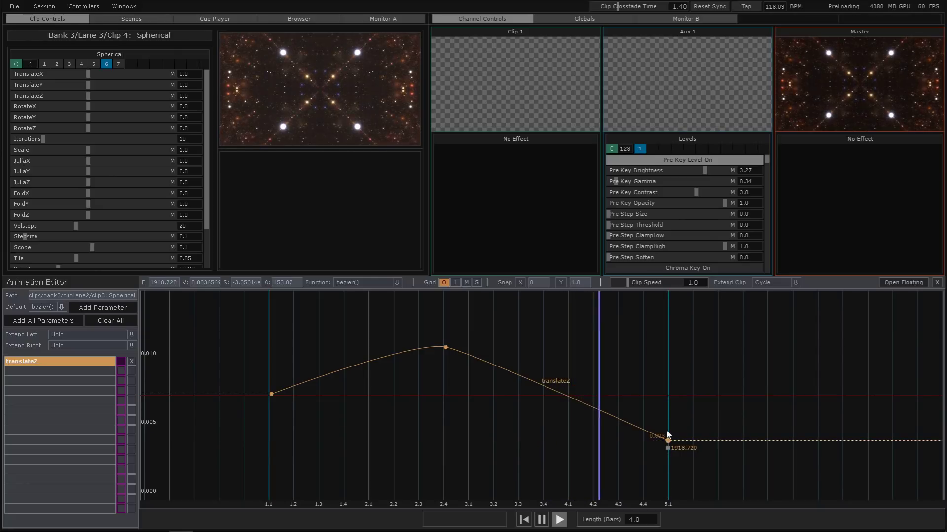
pyautogui.moveTo(449, 349)
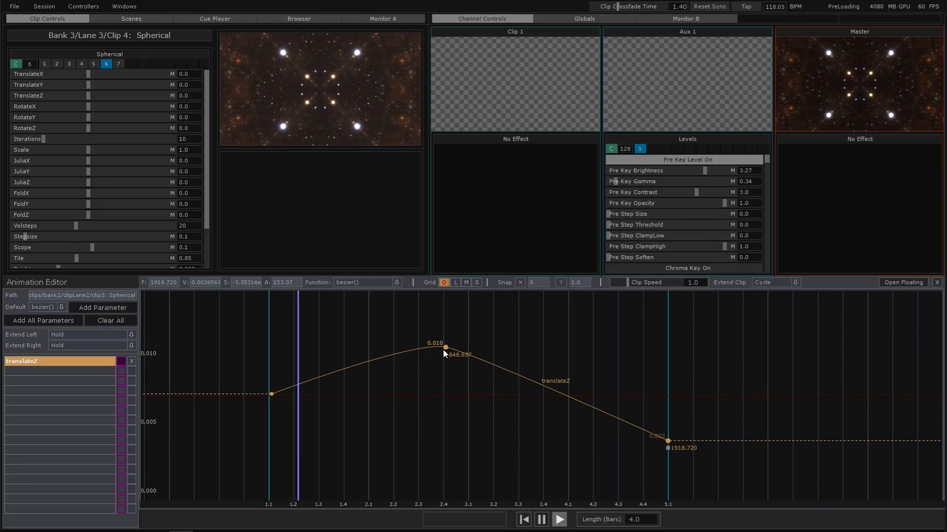
pyautogui.click(447, 348)
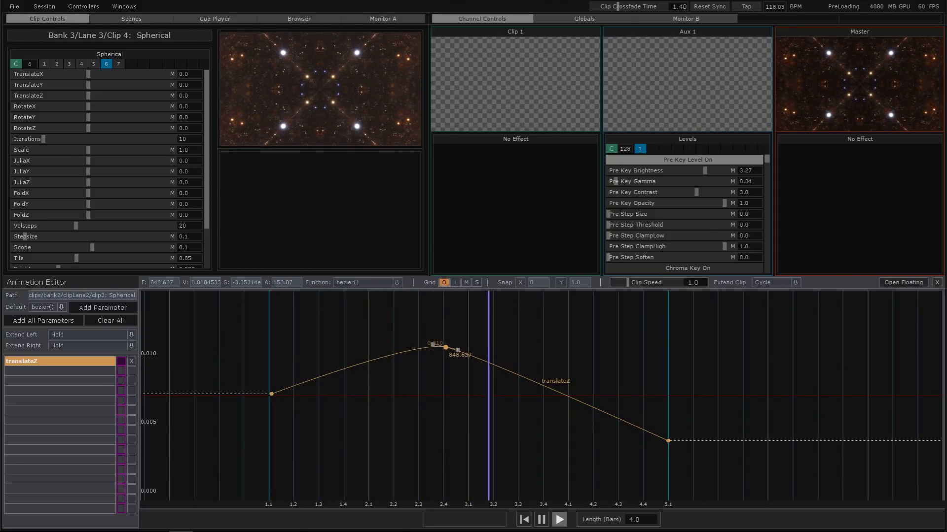
pyautogui.click(936, 283)
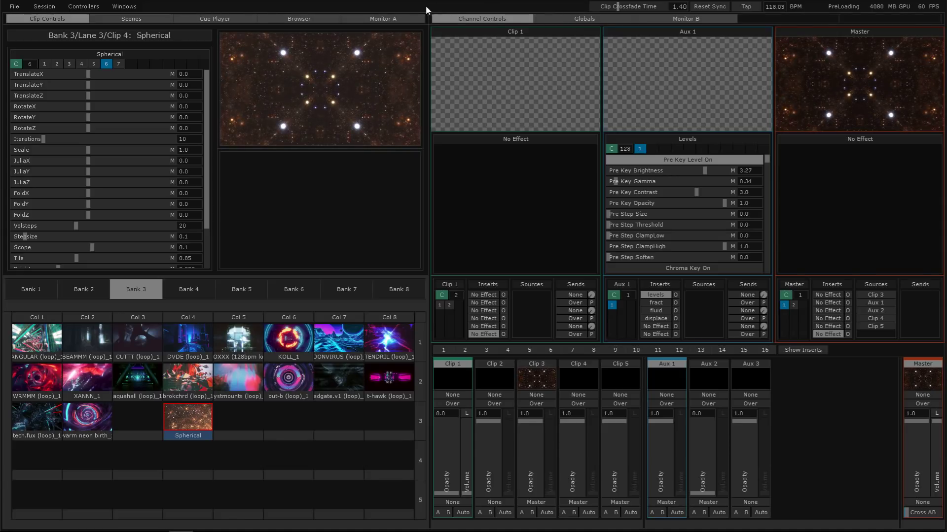
# - Show the global controls and inspect the 2 Color Ramp and Global Mods in floating windows, closing each one
pyautogui.click(559, 18)
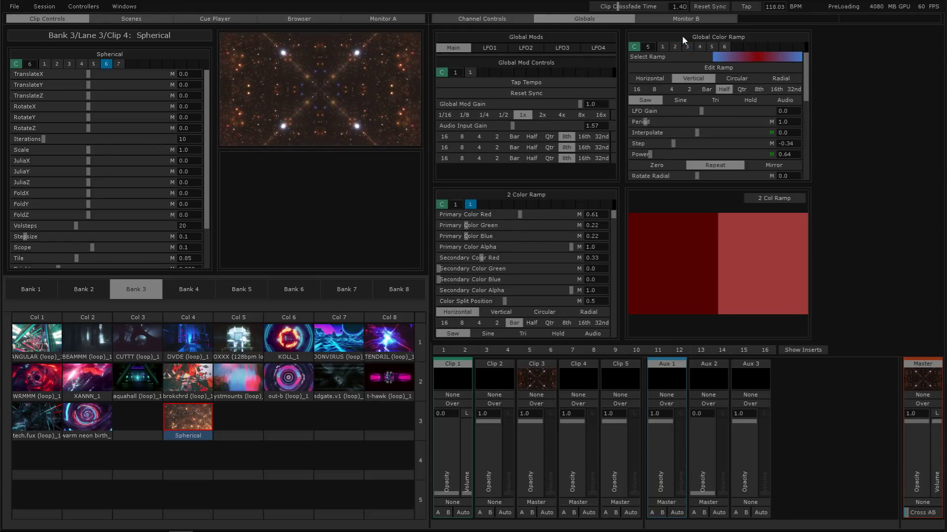
pyautogui.doubleClick(551, 194)
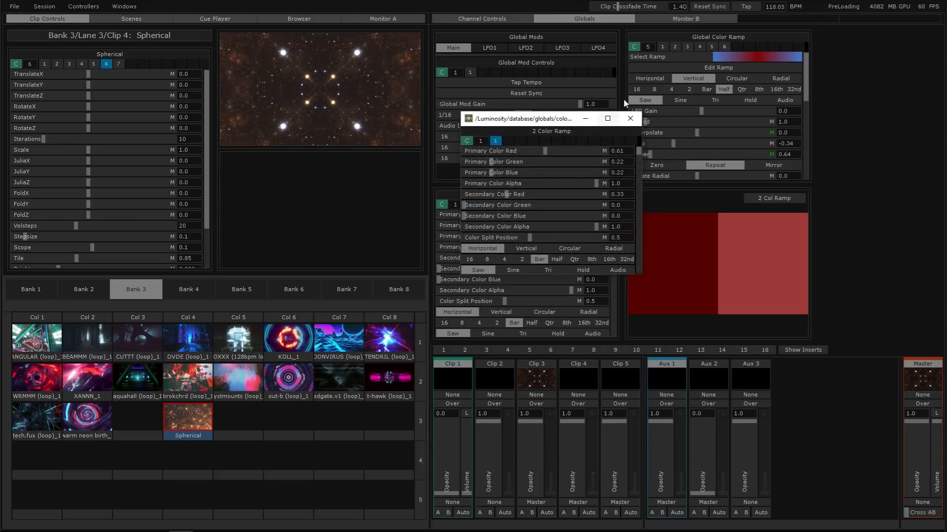
pyautogui.click(637, 120)
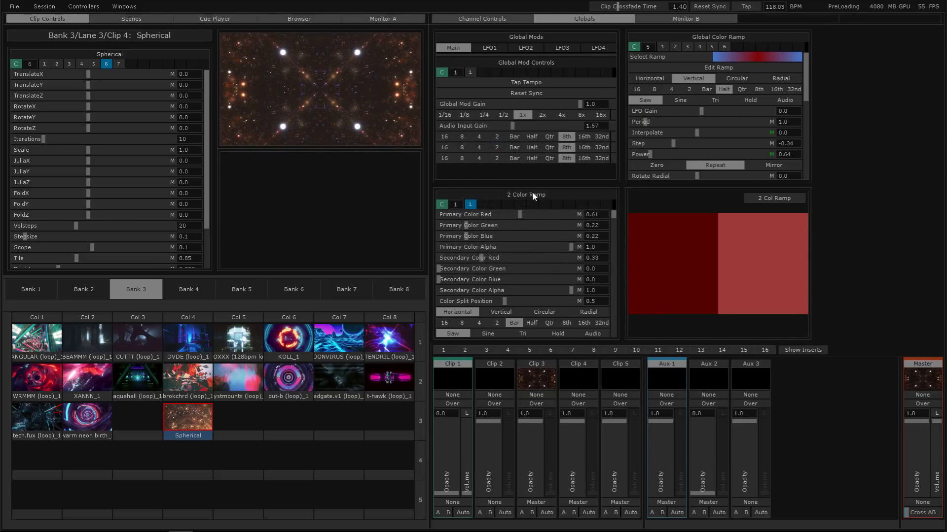
pyautogui.doubleClick(559, 39)
pyautogui.moveTo(552, 7); pyautogui.dragTo(309, 59)
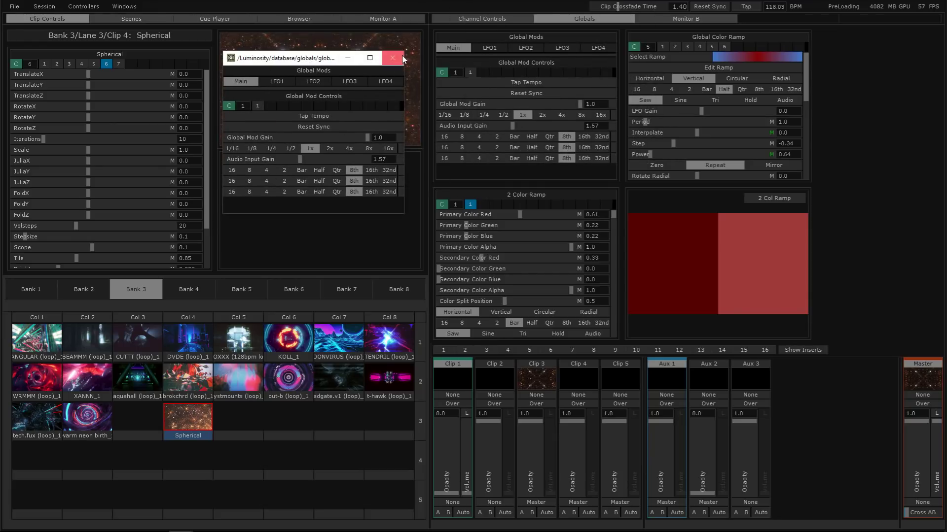
pyautogui.click(393, 59)
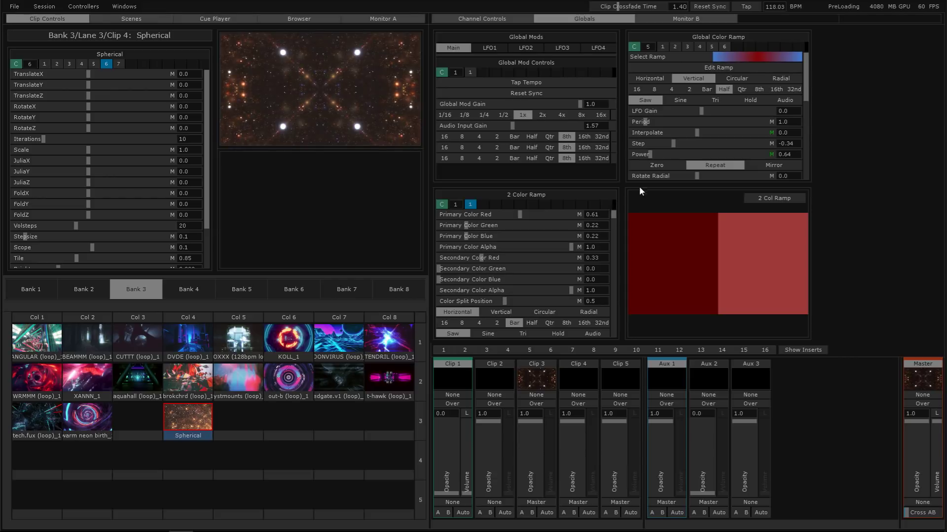
# - Open the editor for the blue-and-red Global Color Ramp, select its red middle stop, and close the editor
pyautogui.click(744, 57)
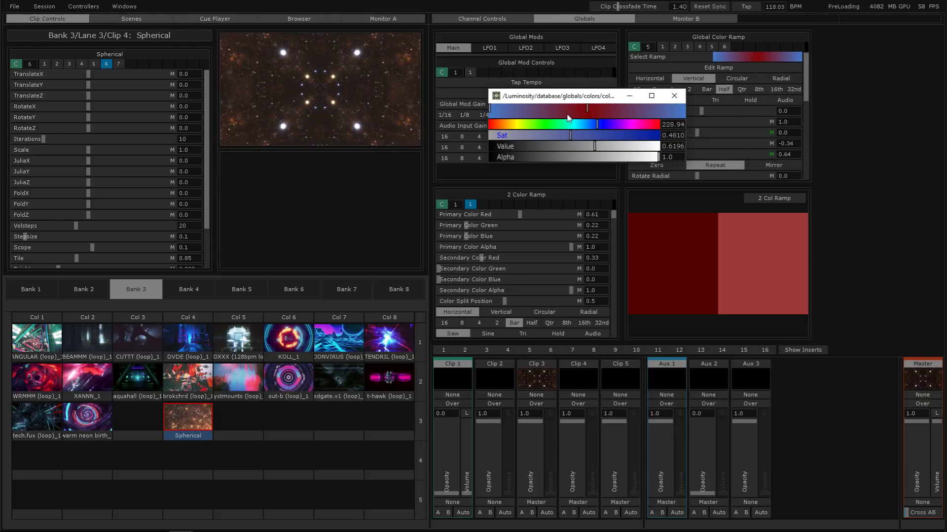
pyautogui.click(576, 108)
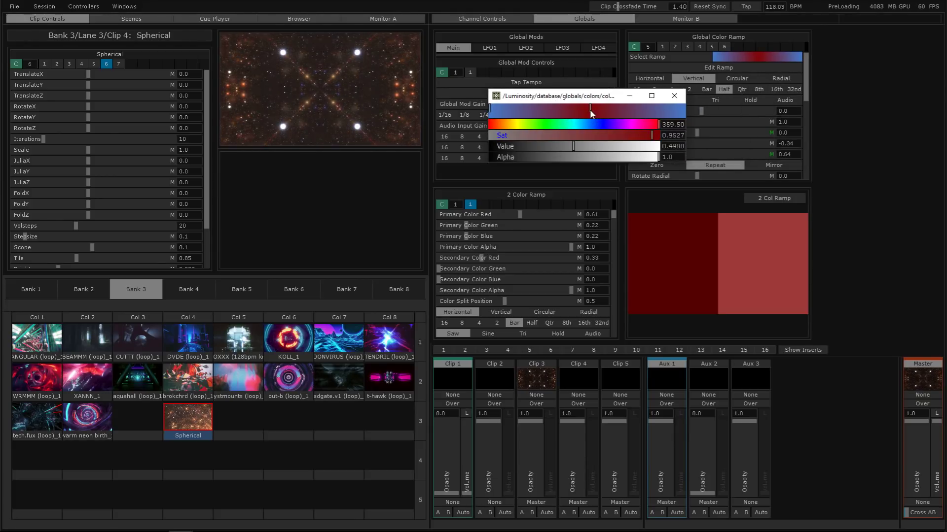
pyautogui.moveTo(586, 101); pyautogui.dragTo(539, 102)
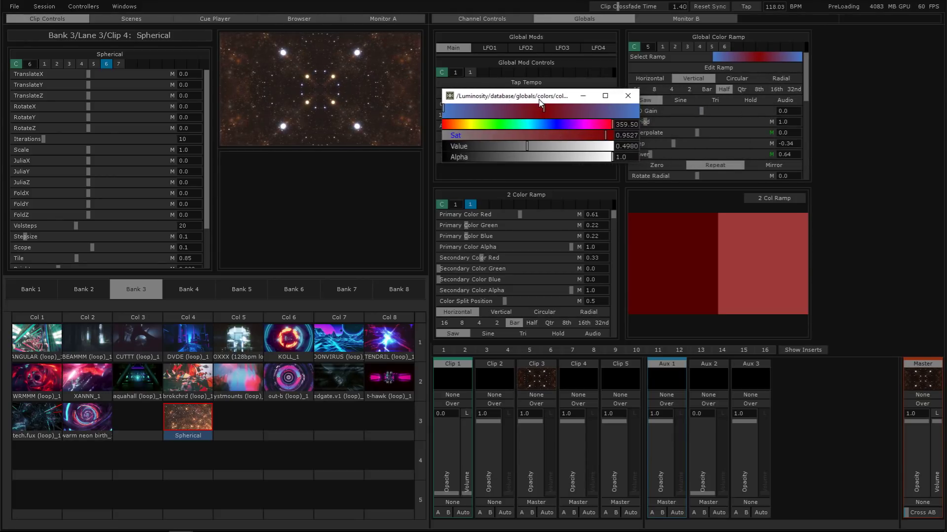
pyautogui.click(675, 46)
pyautogui.click(627, 96)
# - Try the teal-and-yellow ramp for the Global Color Ramp and switch back to the blue-and-red ramp
pyautogui.click(724, 60)
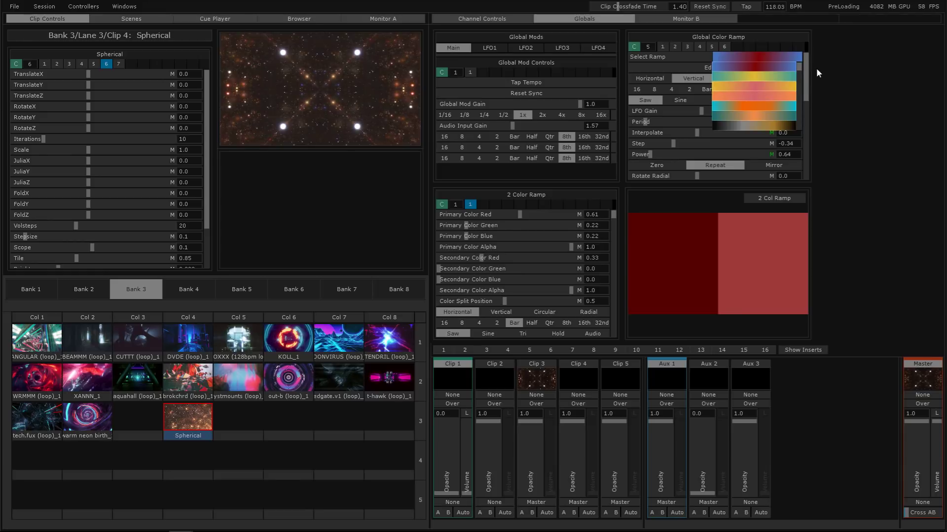
pyautogui.click(779, 79)
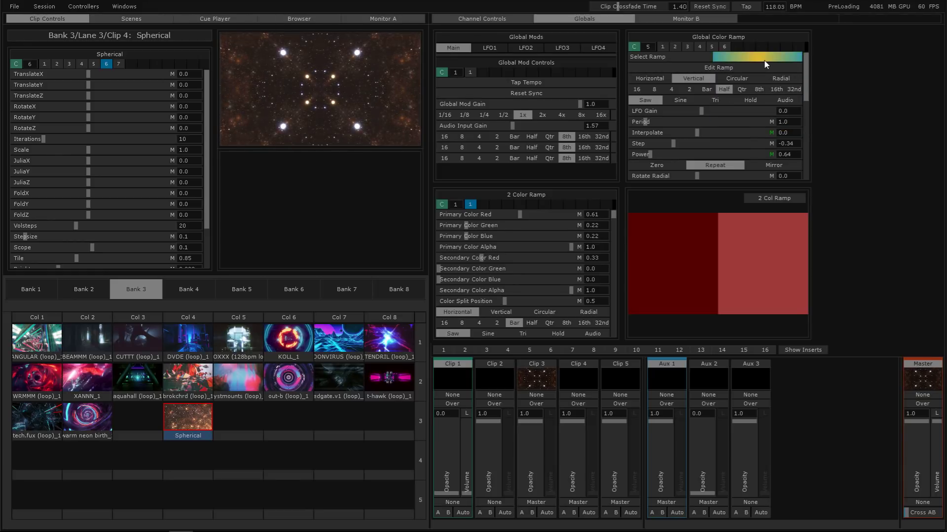
pyautogui.click(762, 58)
pyautogui.click(762, 70)
# - Browse the list of available color ramps and keep the blue-and-red one selected
pyautogui.click(795, 61)
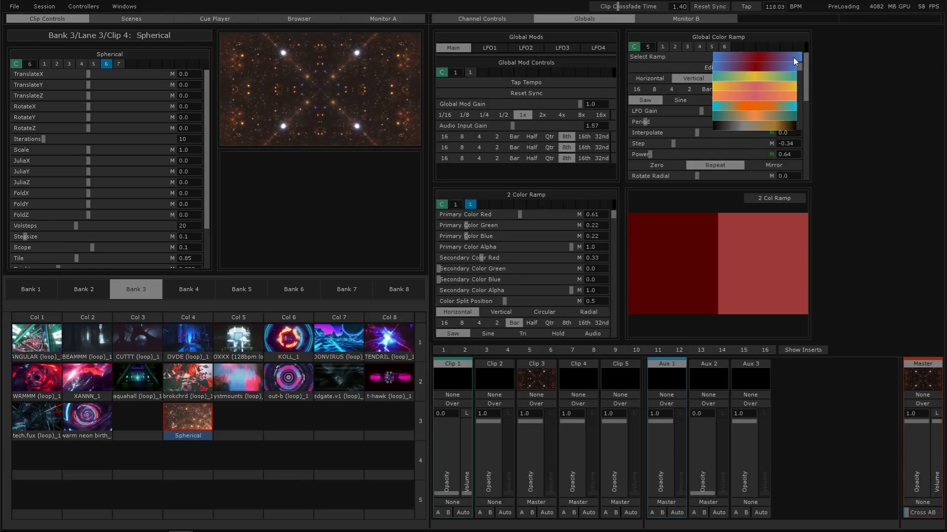
pyautogui.scroll(-3, 801, 84)
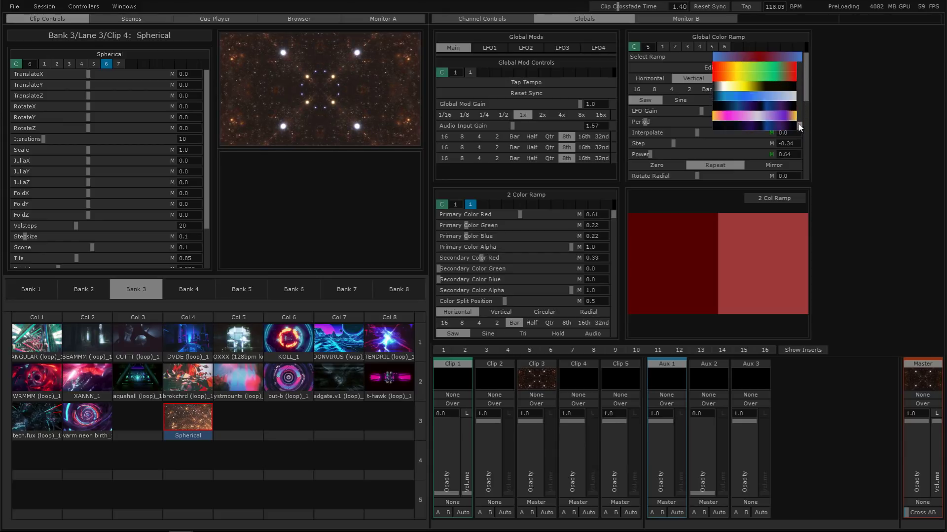
pyautogui.scroll(2, 798, 67)
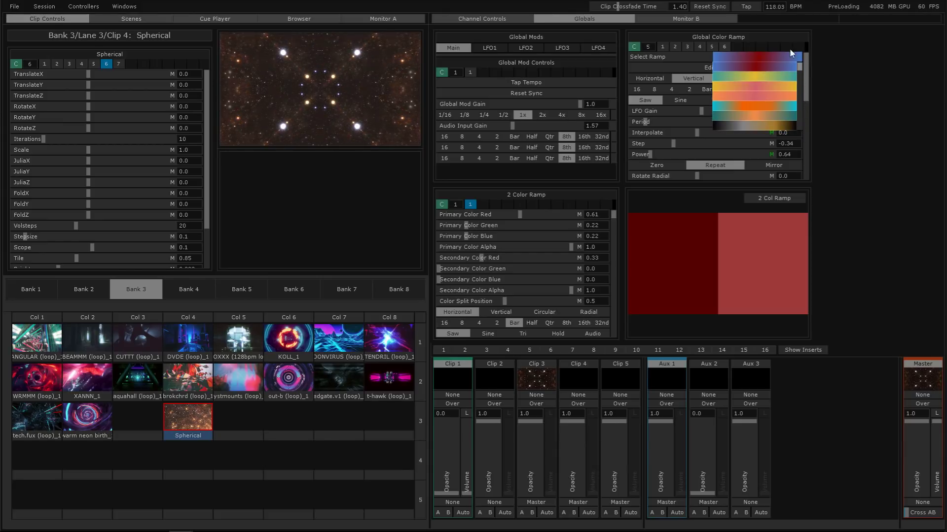
pyautogui.click(768, 69)
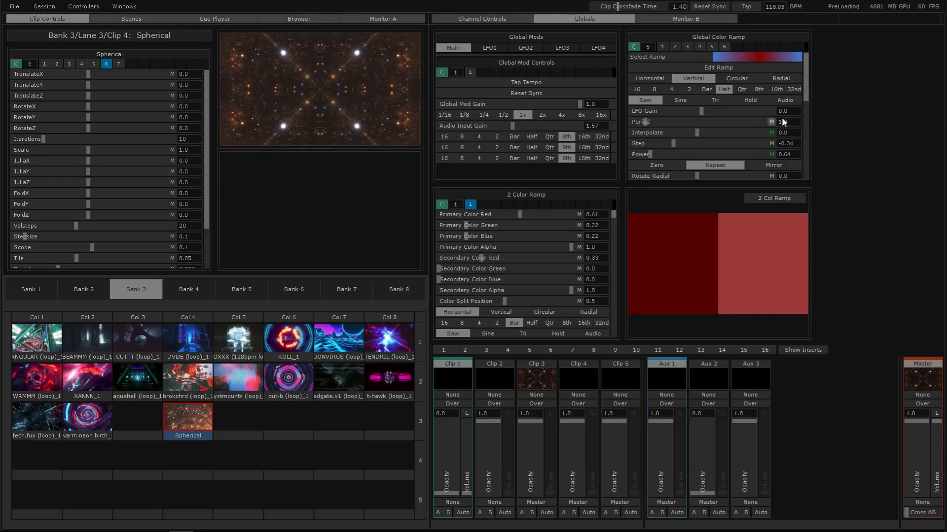
# - Look through the Global Color Ramp options and switch the ramp preview from 2 Col Ramp to Ramp 1
pyautogui.scroll(-3, 809, 84)
pyautogui.scroll(3, 808, 85)
pyautogui.click(656, 79)
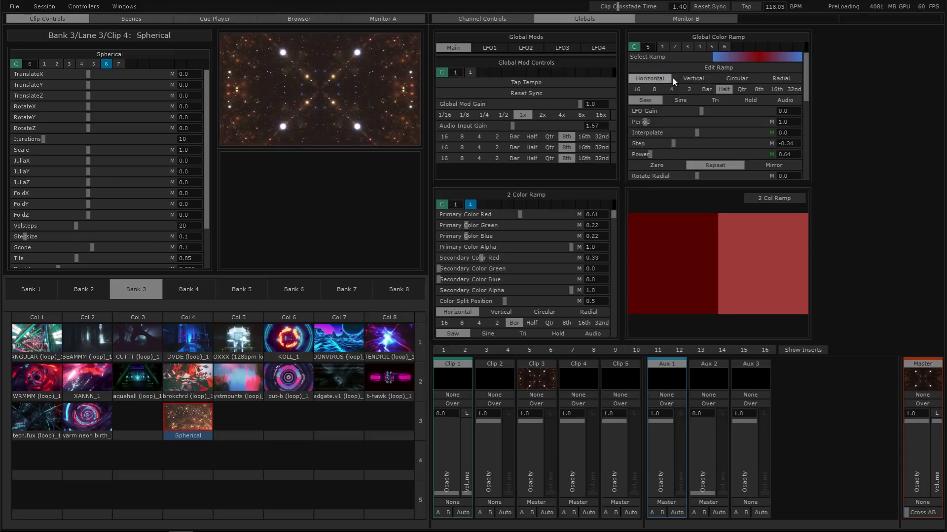
pyautogui.click(768, 200)
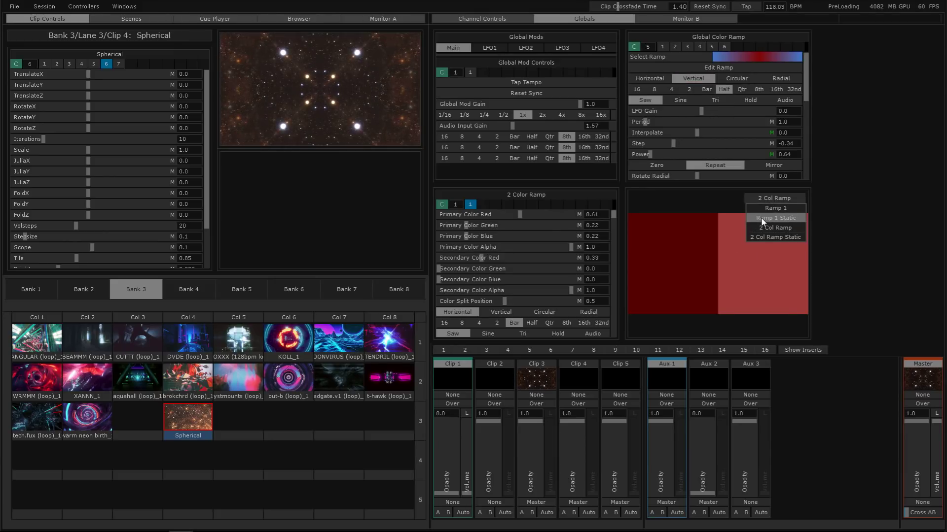
pyautogui.click(768, 209)
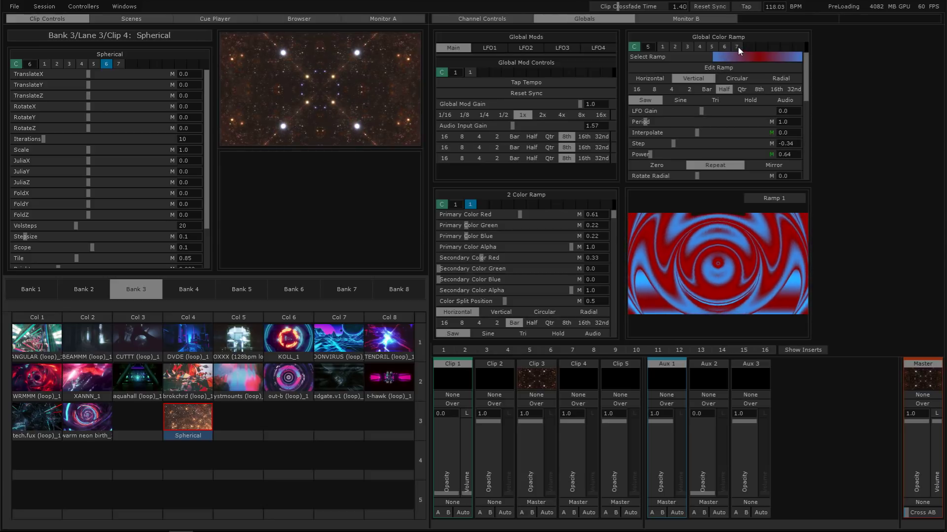
# - Save the current Global Color Ramp settings as preset 7 and load preset 1
pyautogui.click(736, 47)
pyautogui.click(662, 46)
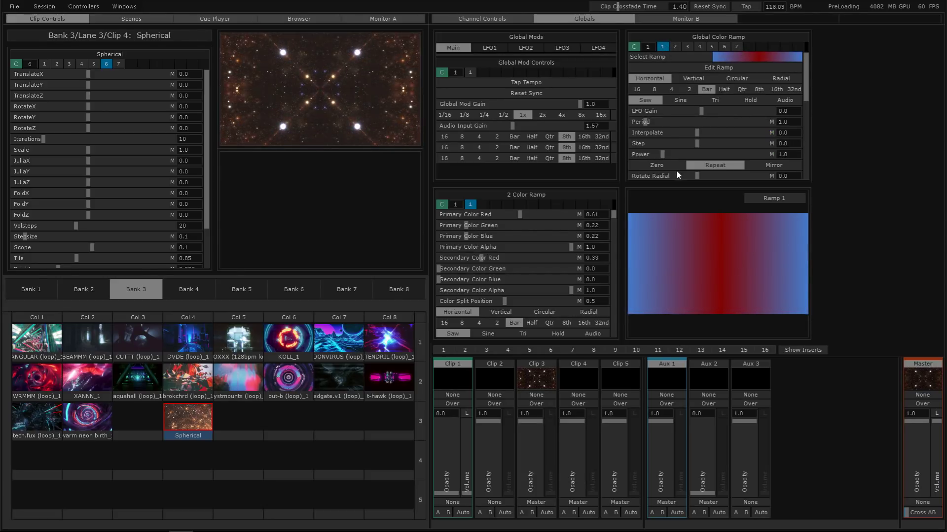
# - Try the Vertical and Radial orientations on the Global Color Ramp and return it to Horizontal
pyautogui.click(693, 79)
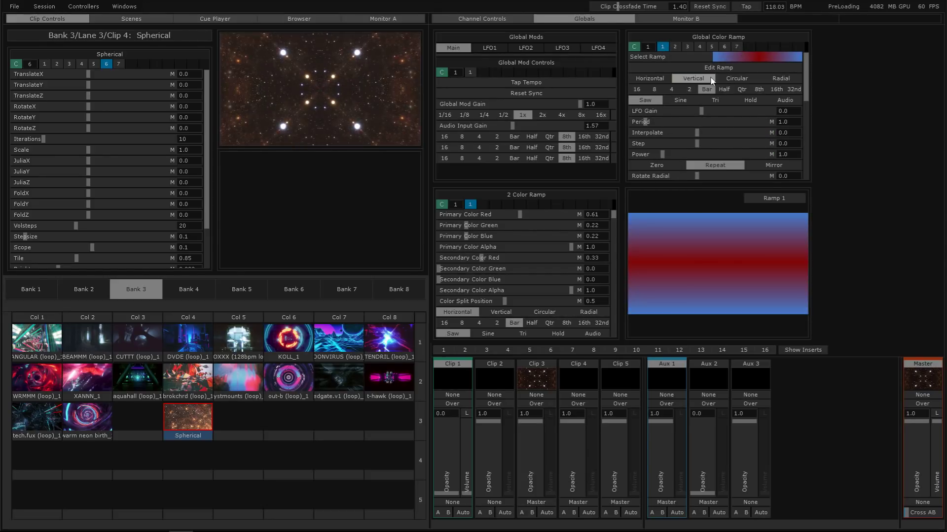
pyautogui.click(788, 79)
pyautogui.click(650, 78)
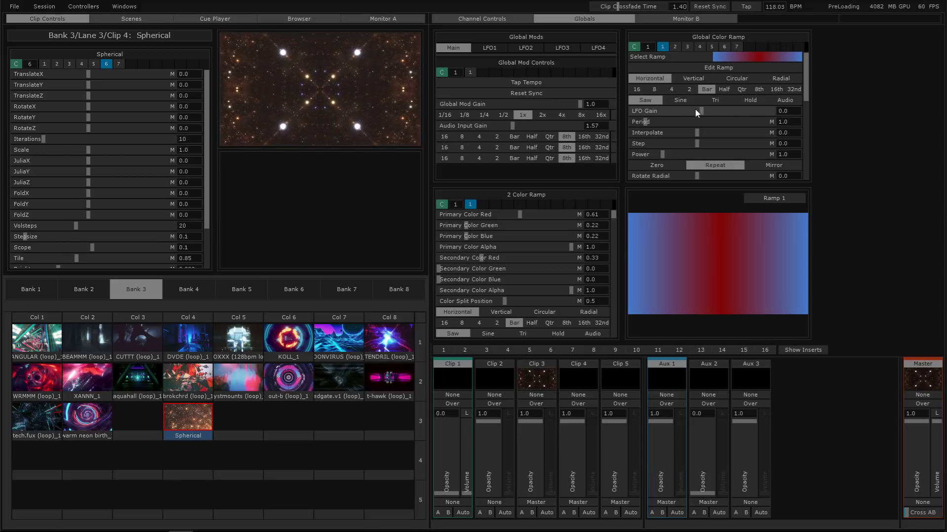
# - Set the Global Color Ramp's LFO Gain to 1
pyautogui.moveTo(700, 111); pyautogui.dragTo(722, 112)
pyautogui.click(785, 112)
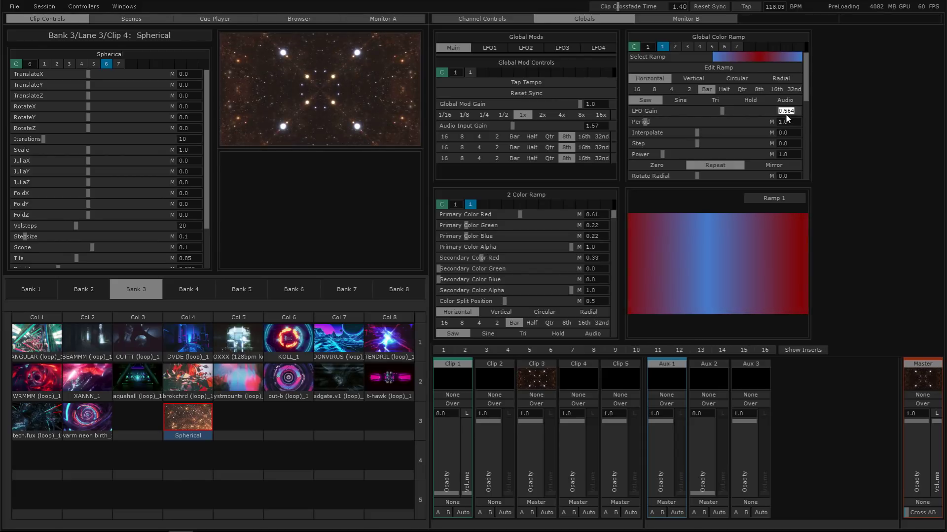
pyautogui.write('1')
pyautogui.press('Return')
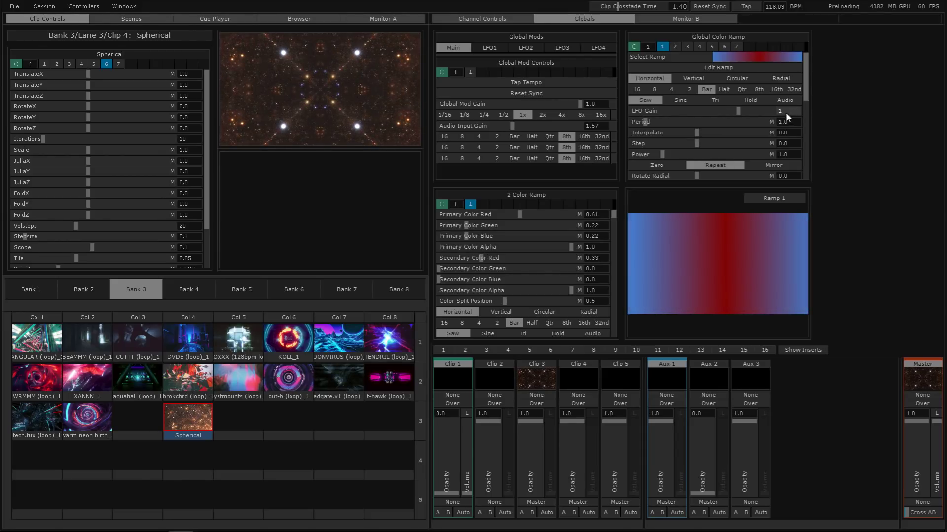
# - Try other LFO waveforms and sync rates on the Global Color Ramp, returning to Saw and Bar
pyautogui.click(711, 101)
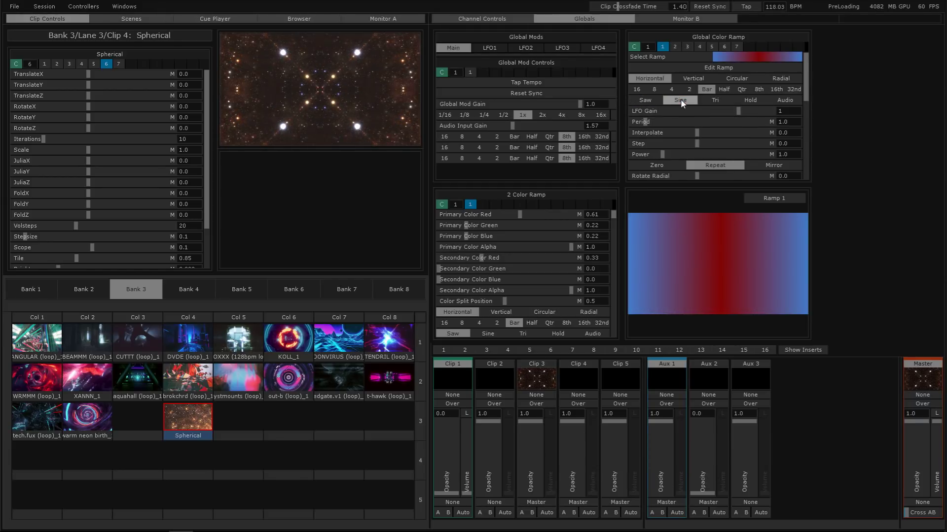
pyautogui.click(645, 100)
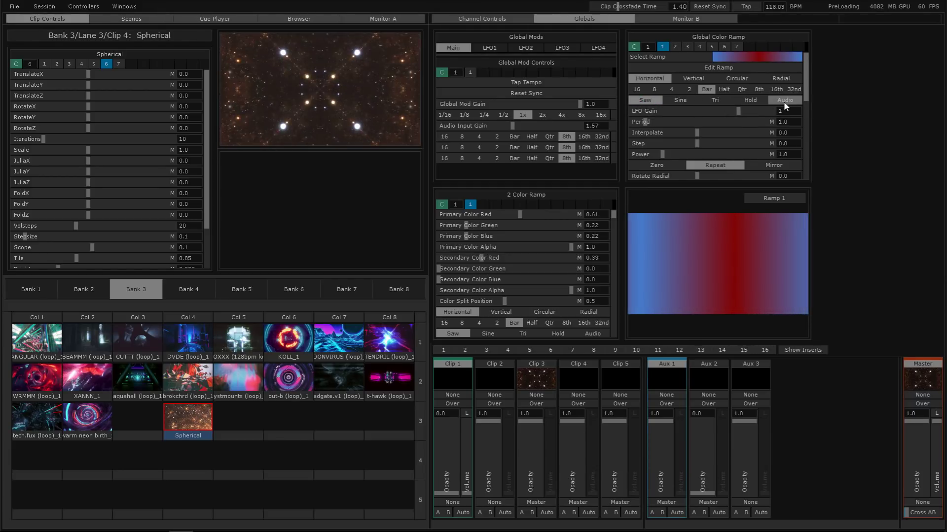
pyautogui.click(669, 89)
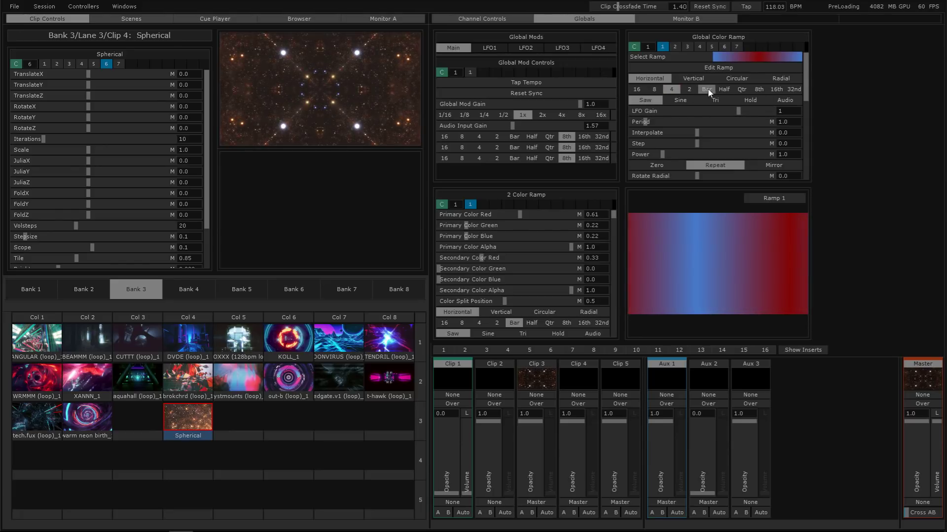
pyautogui.click(775, 90)
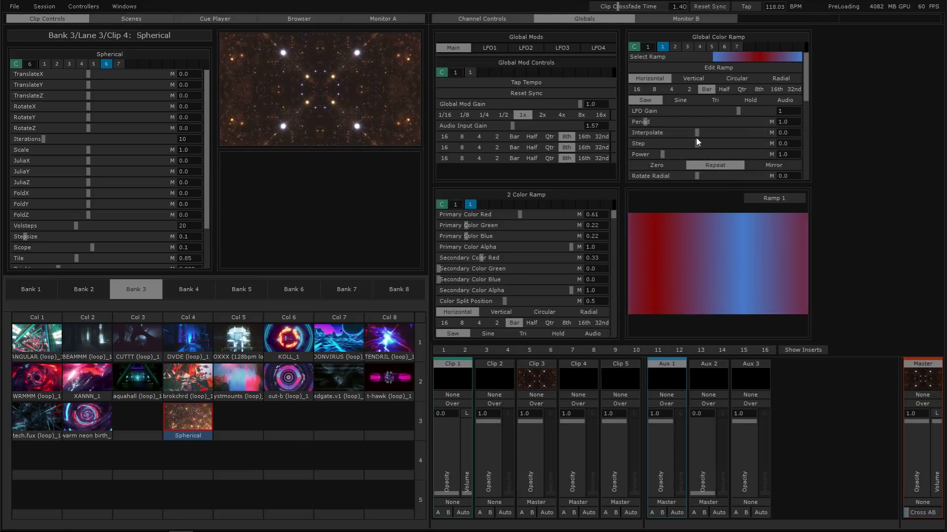
# - Experiment with the Global Color Ramp's Interpolate and Step, then set Step to 0 and Interpolate to 1
pyautogui.moveTo(692, 131); pyautogui.dragTo(774, 151)
pyautogui.moveTo(723, 132)
pyautogui.mouseDown()
pyautogui.moveTo(734, 133)
pyautogui.moveTo(697, 131)
pyautogui.moveTo(710, 142)
pyautogui.moveTo(700, 143)
pyautogui.moveTo(697, 134)
pyautogui.moveTo(715, 135)
pyautogui.mouseUp()
pyautogui.click(761, 143)
pyautogui.click(782, 144)
pyautogui.write('0')
pyautogui.press('Return')
pyautogui.click(783, 134)
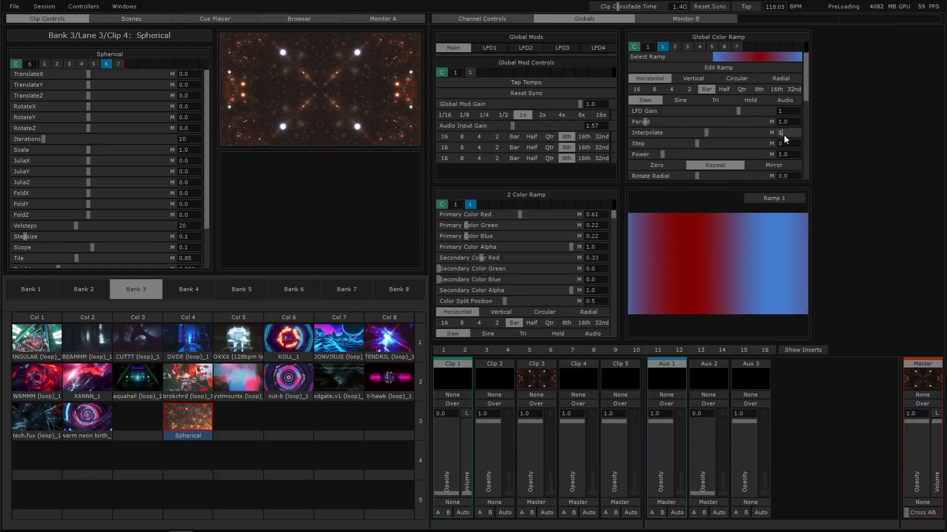
pyautogui.write('1')
pyautogui.press('Return')
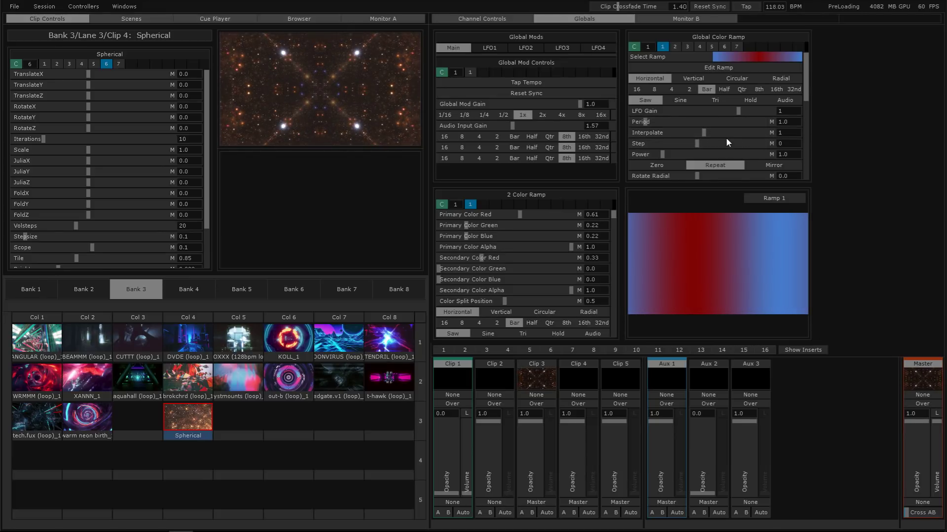
# - Set the Global Color Ramp's Interpolate to -6.214, Step to -0.714 and Power to 1.714, keeping the Repeat mode
pyautogui.moveTo(725, 137); pyautogui.dragTo(687, 154)
pyautogui.moveTo(697, 144); pyautogui.dragTo(654, 135)
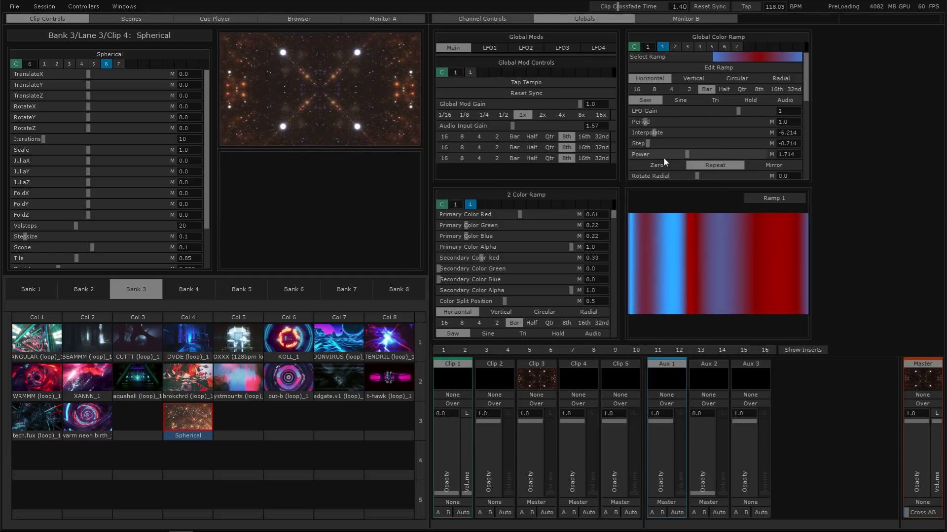
pyautogui.click(703, 166)
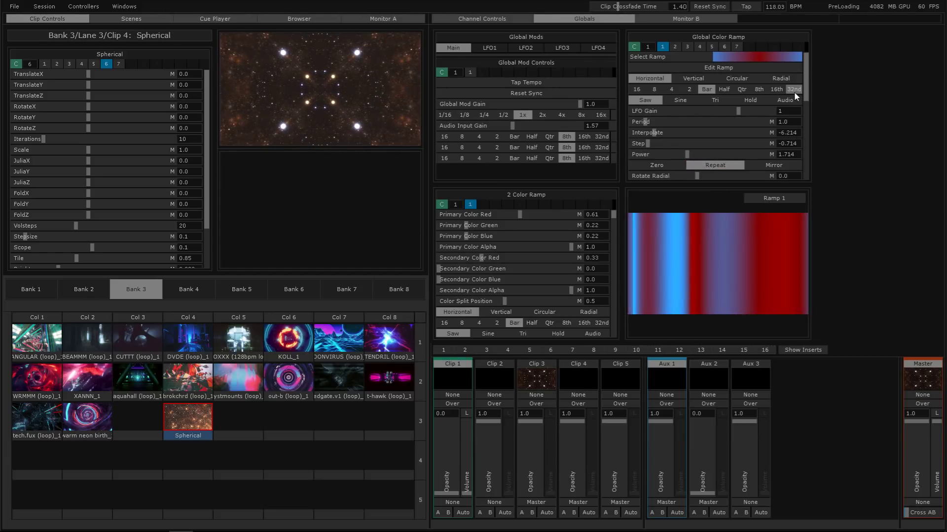
# - Displace the Global Color Ramp with a Circular pattern, Repeat edge mode and a Displace Gain of 0.643
pyautogui.scroll(-1, 803, 93)
pyautogui.scroll(-4, 807, 97)
pyautogui.click(737, 111)
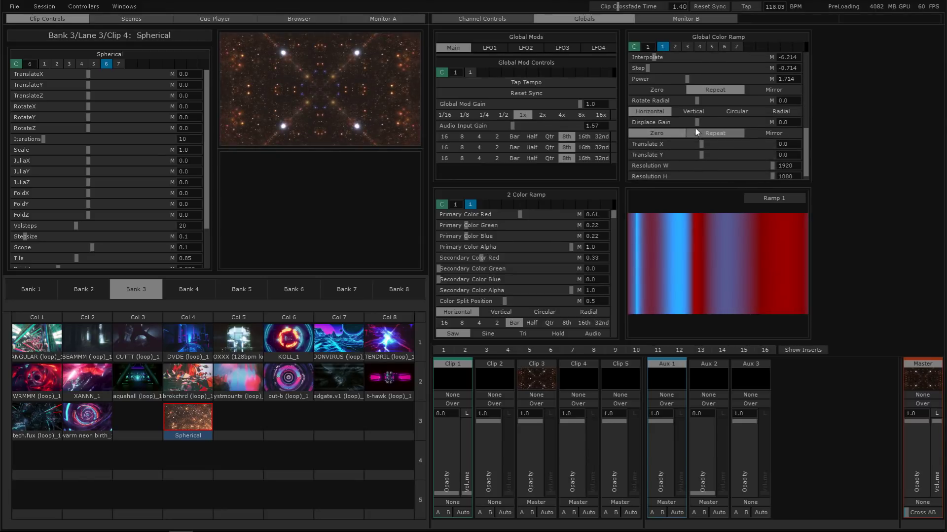
pyautogui.click(714, 133)
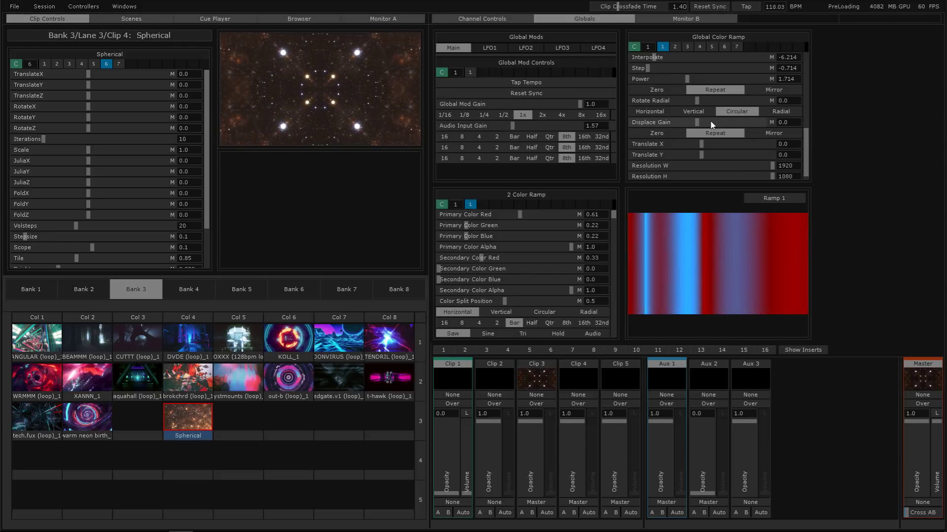
pyautogui.moveTo(717, 123); pyautogui.dragTo(720, 125)
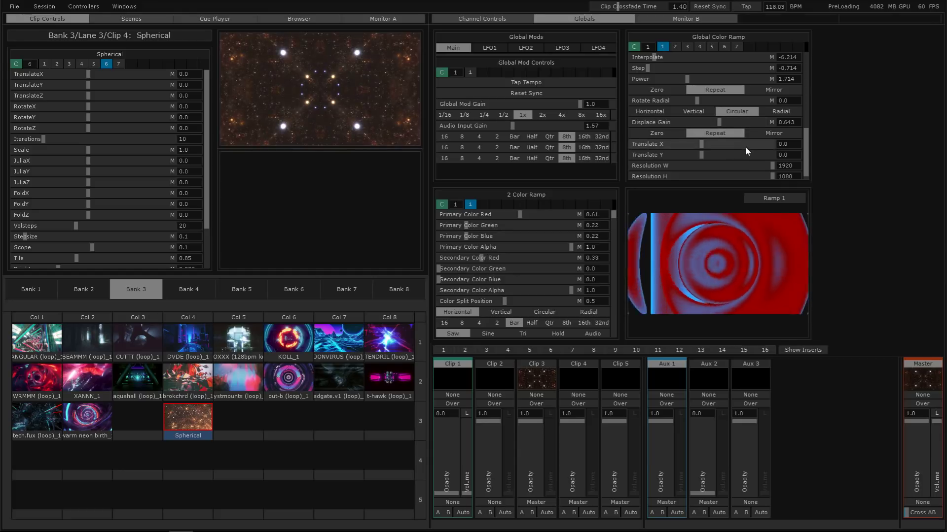
# - Compare the displacement orientations, choose Vertical, and set Translate X to -0.121 and Translate Y to 0.188
pyautogui.click(693, 112)
pyautogui.click(659, 113)
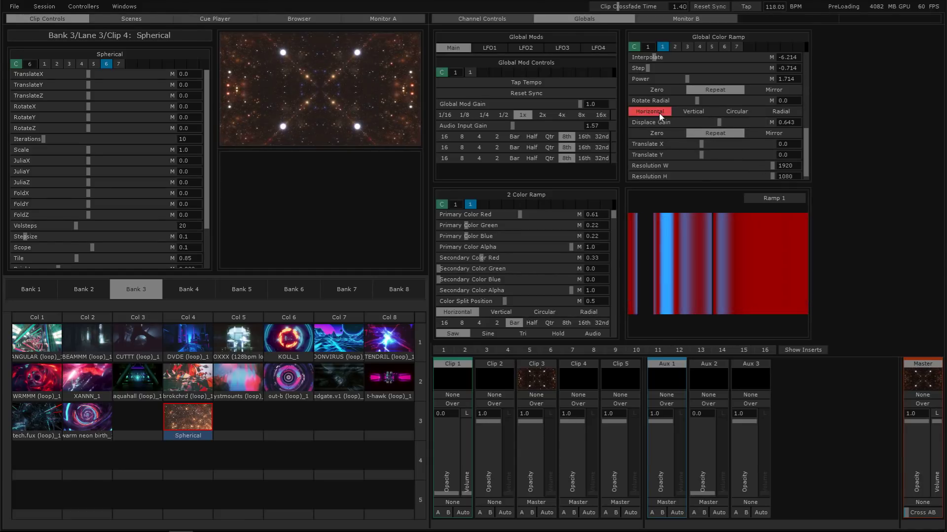
pyautogui.click(747, 113)
pyautogui.click(777, 114)
pyautogui.click(737, 112)
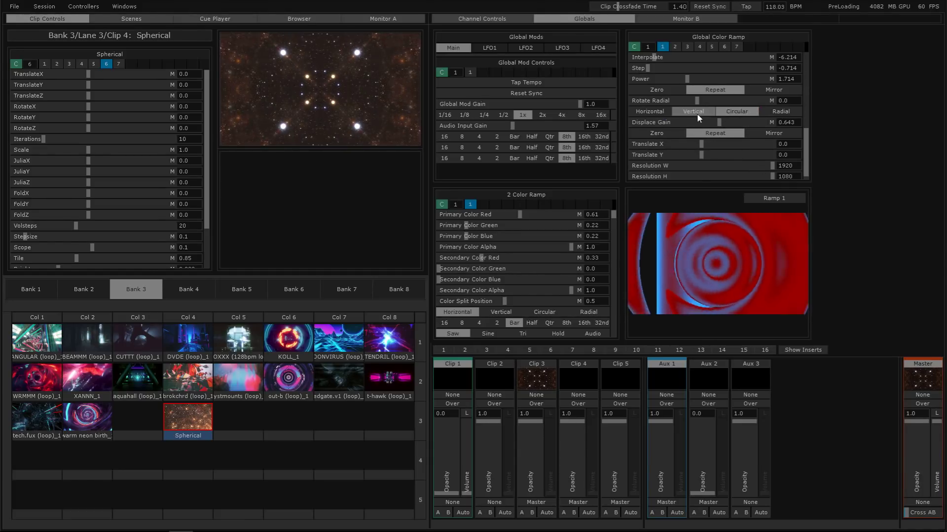
pyautogui.click(696, 113)
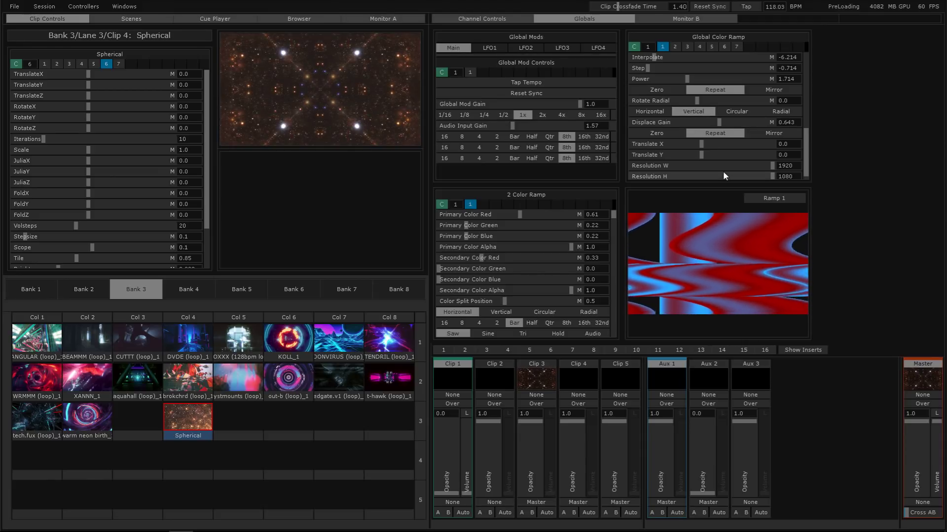
pyautogui.click(715, 155)
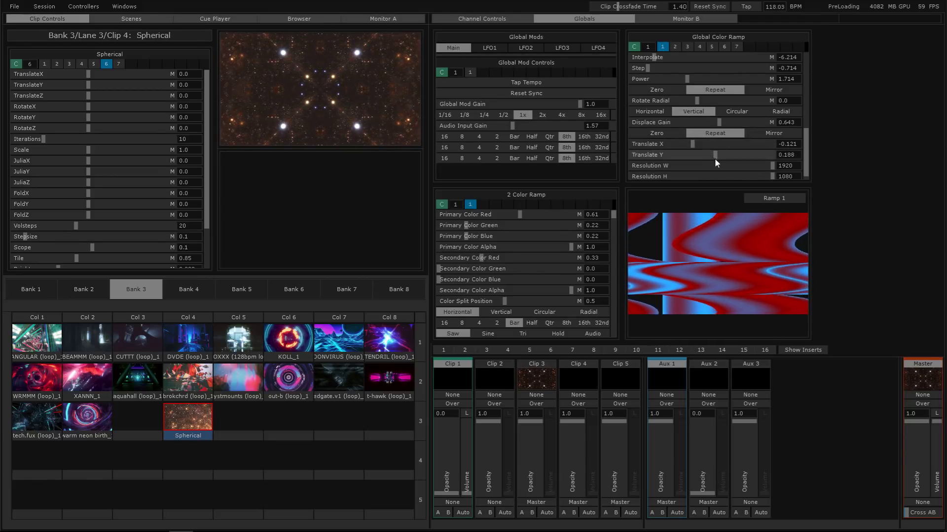
# - Load preset 7 of the Global Color Ramp, comparing it with preset 6
pyautogui.moveTo(805, 150); pyautogui.dragTo(804, 83)
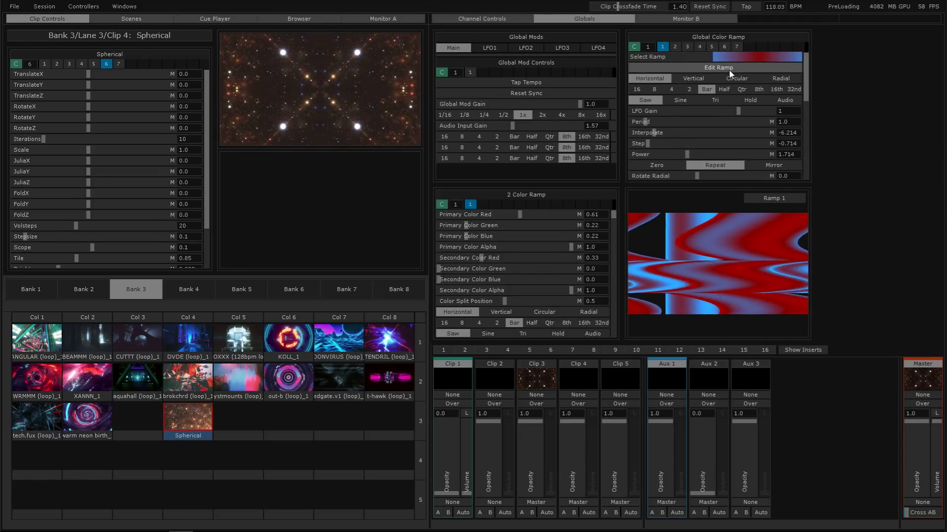
pyautogui.click(737, 46)
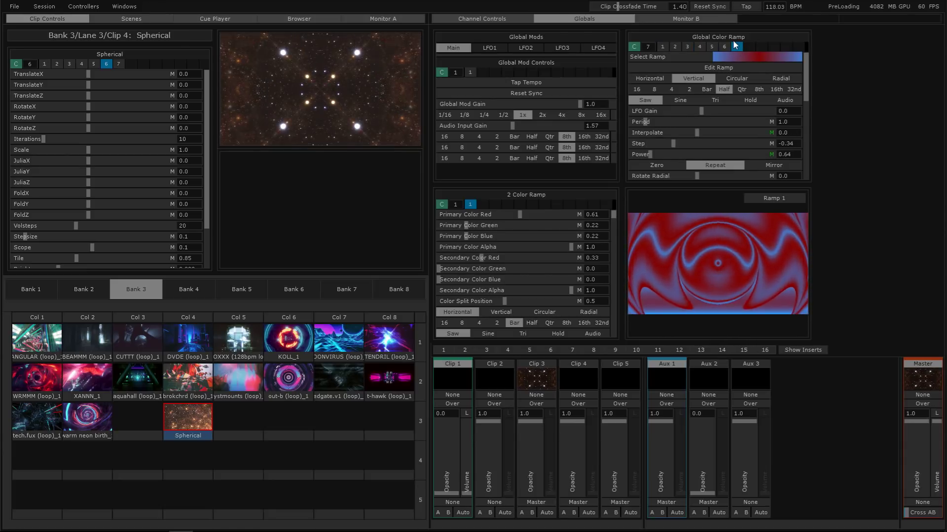
pyautogui.click(724, 46)
pyautogui.click(736, 46)
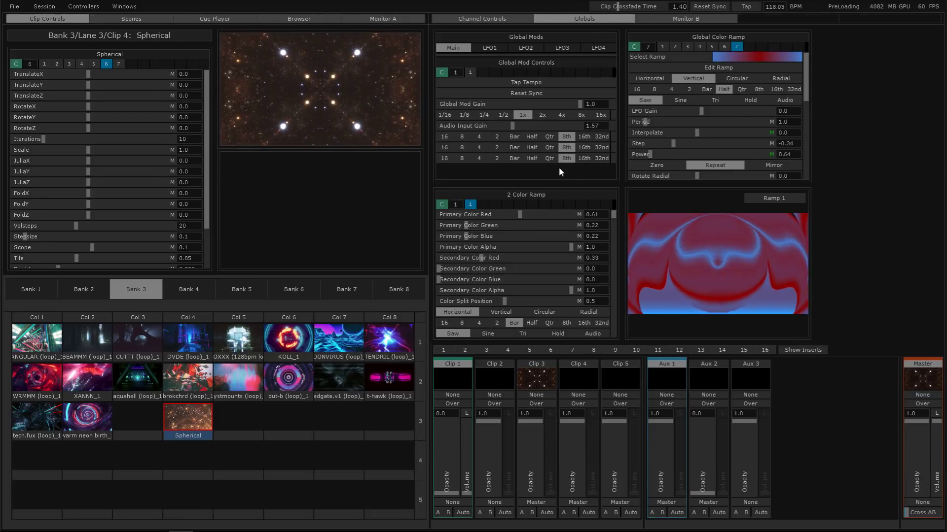
# - Switch the ramp preview from Ramp 1 to 2 Col Ramp
pyautogui.click(772, 198)
pyautogui.click(777, 235)
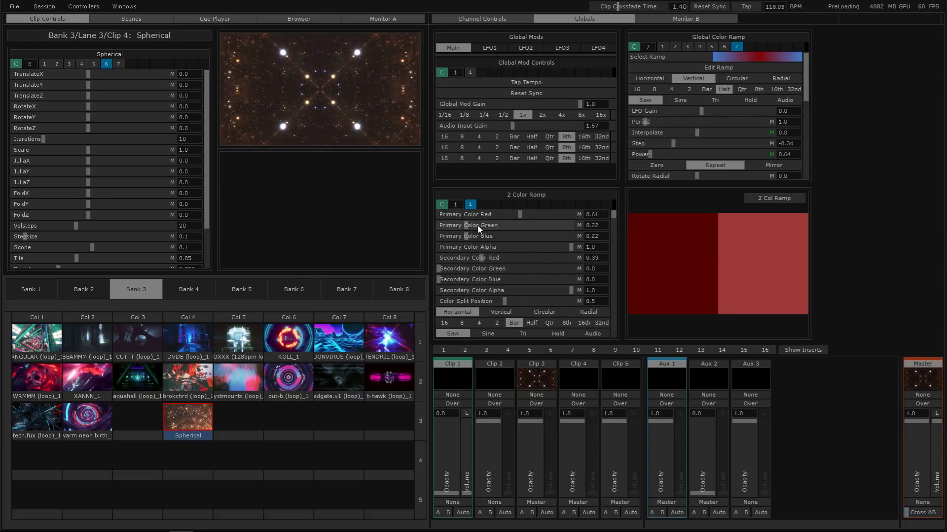
pyautogui.moveTo(478, 229)
pyautogui.mouseDown()
pyautogui.moveTo(538, 229)
pyautogui.moveTo(470, 224)
pyautogui.mouseUp()
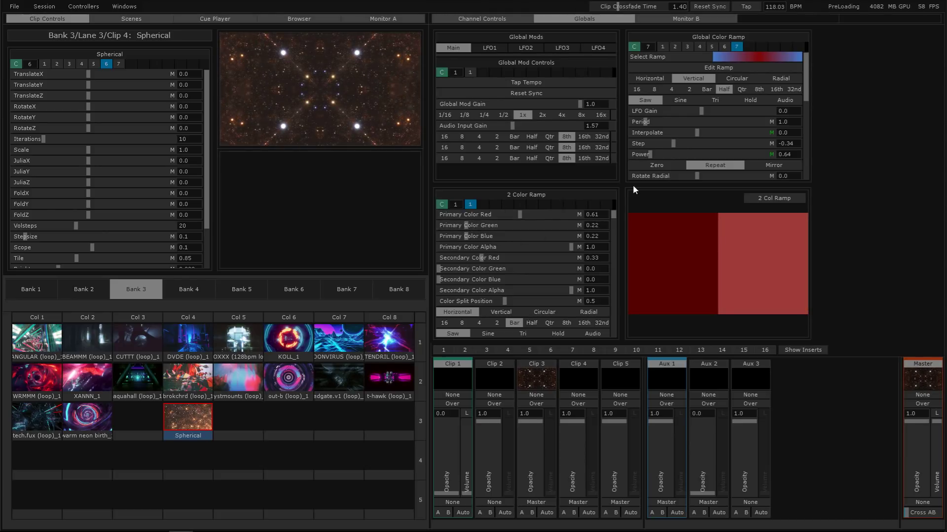
# - View the LFO1 to LFO4 settings in Global Mods and the modulation source options for the Spherical clip's TranslateX
pyautogui.click(481, 48)
pyautogui.click(517, 49)
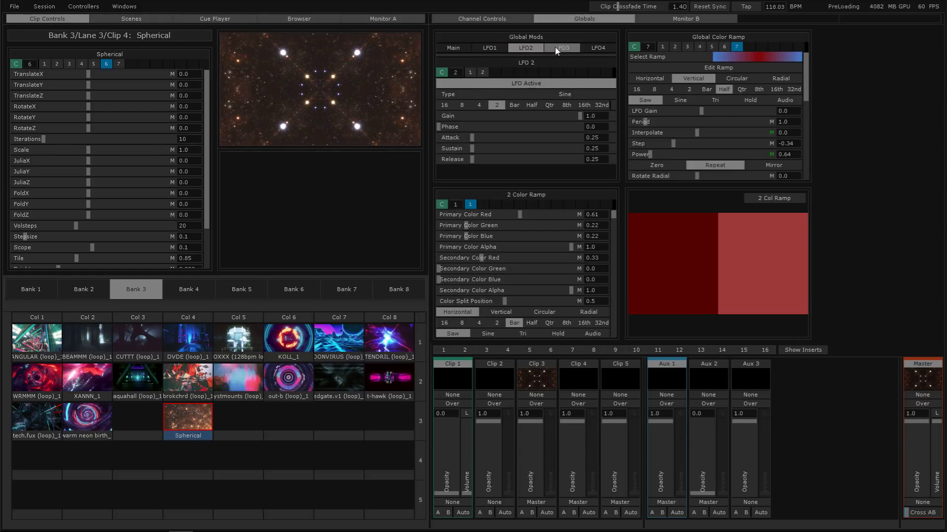
pyautogui.click(562, 48)
pyautogui.click(610, 49)
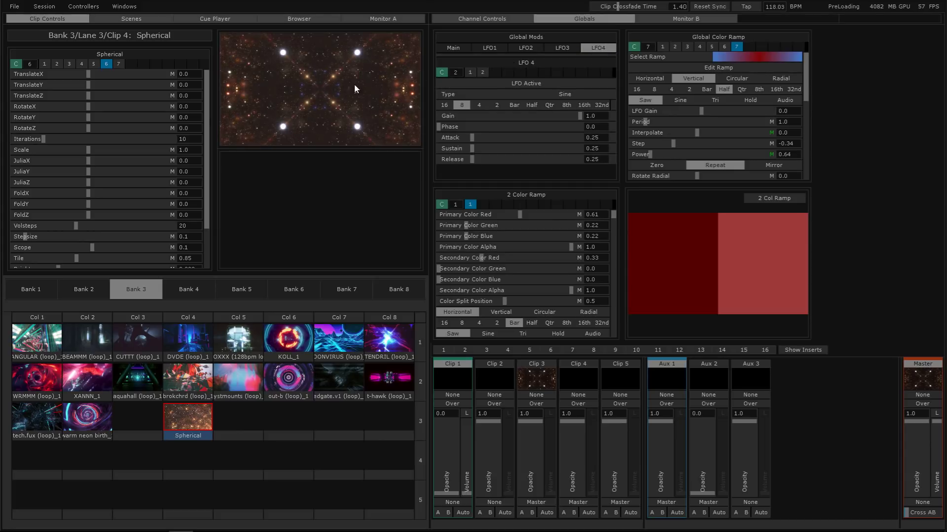
pyautogui.click(171, 74)
pyautogui.click(63, 95)
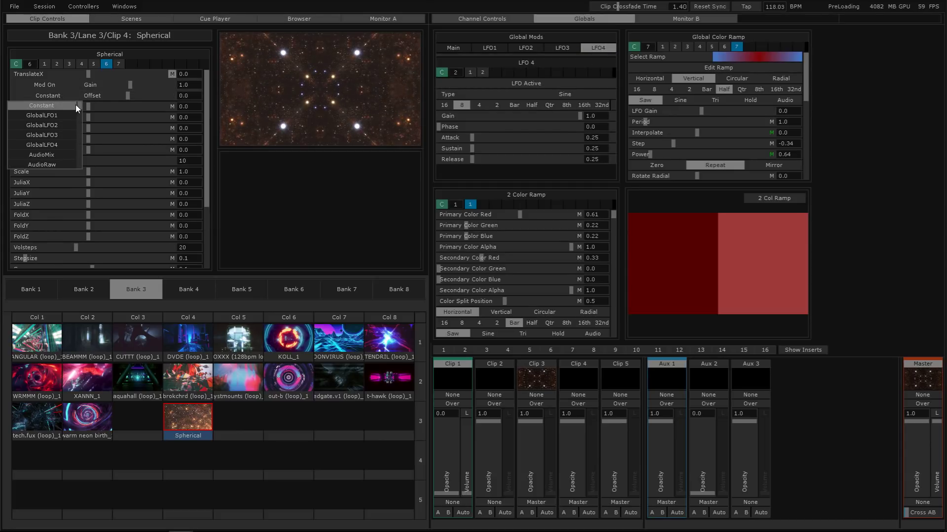
# - Activate LFO 4 and review its available waveform types, keeping Sine
pyautogui.click(528, 88)
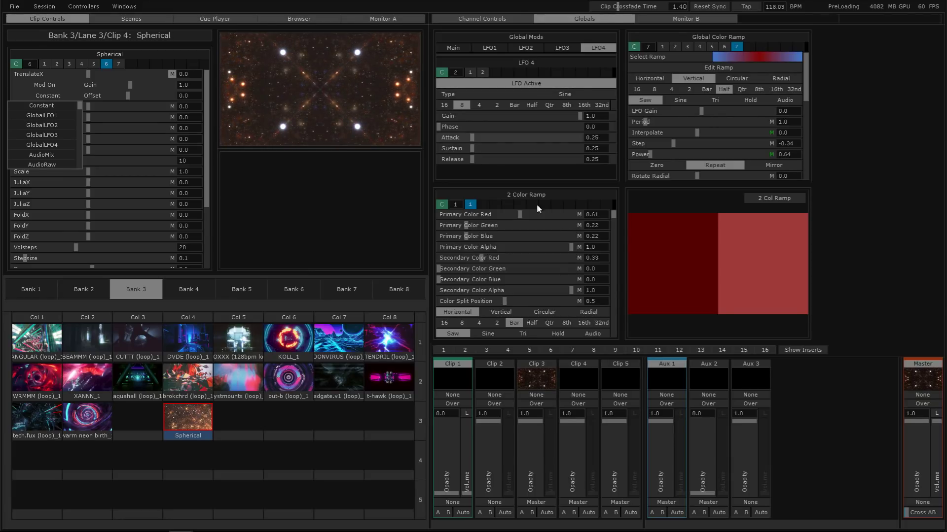
pyautogui.click(568, 93)
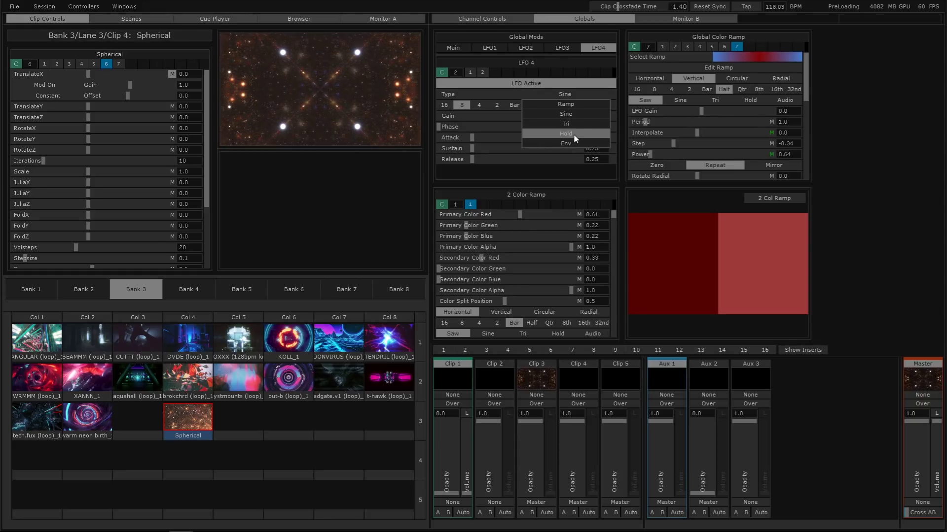
pyautogui.click(572, 91)
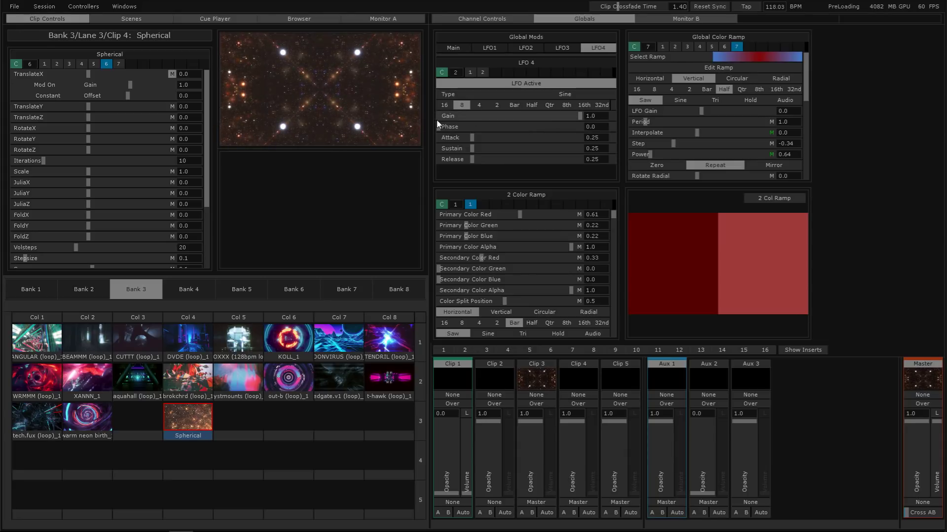
# - Review the settings of LFO3, LFO2 and LFO1 in Global Mods
pyautogui.click(563, 48)
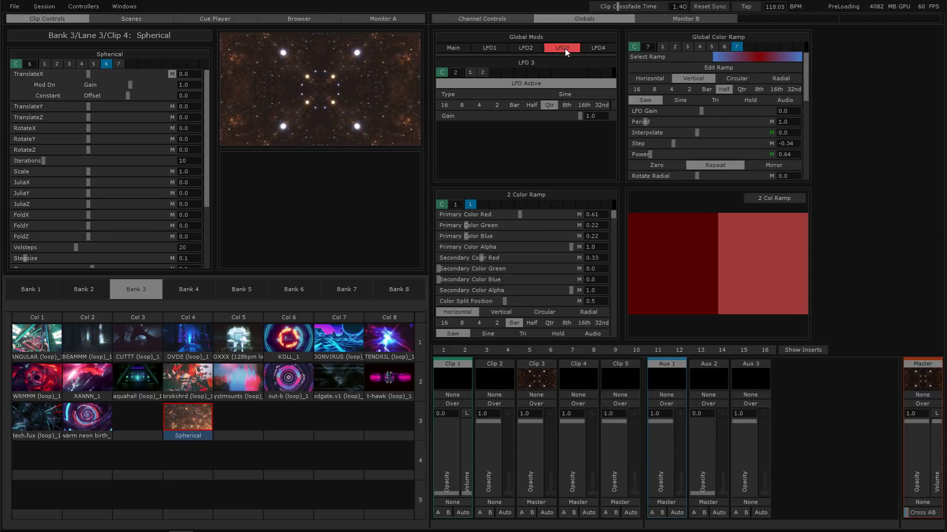
pyautogui.click(526, 47)
pyautogui.click(493, 48)
# - Load preset 1 of the main Global Mod Controls and try adjusting the Global Mod Gain
pyautogui.click(462, 49)
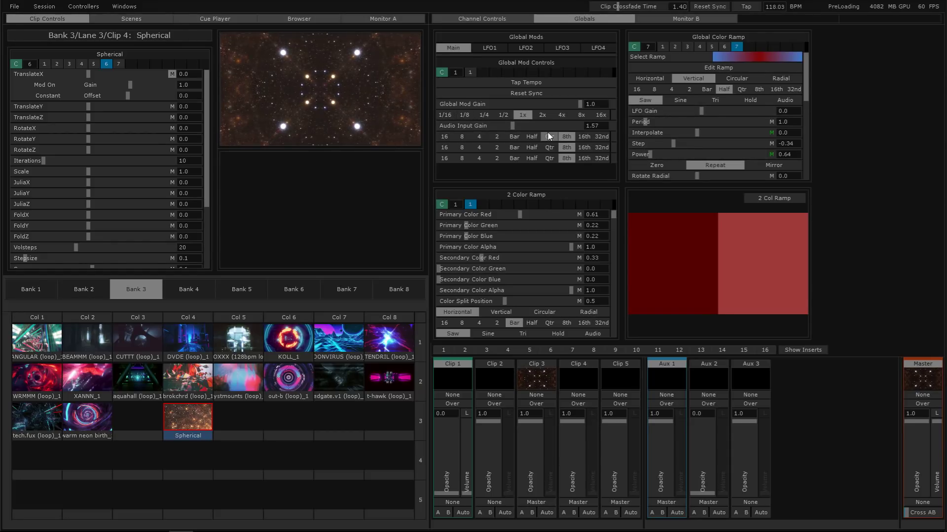
pyautogui.click(470, 73)
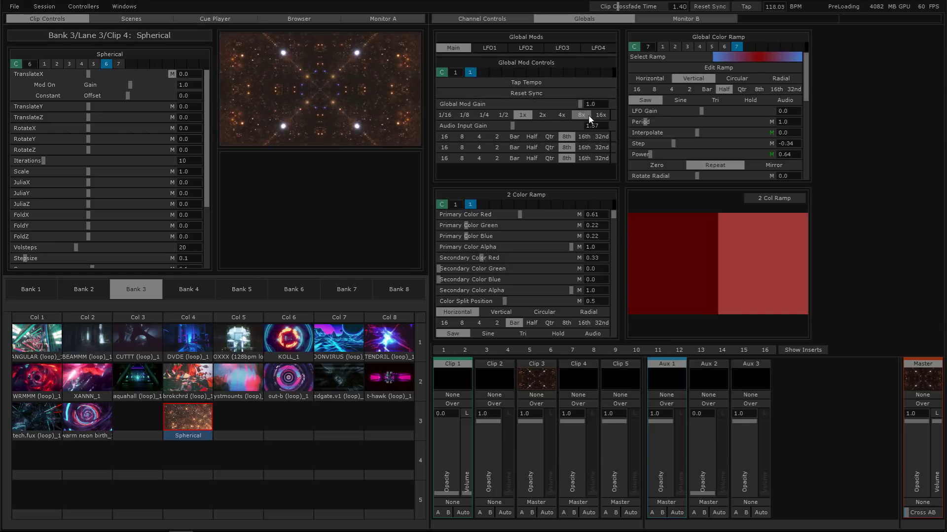
pyautogui.moveTo(580, 104)
pyautogui.mouseDown()
pyautogui.moveTo(424, 103)
pyautogui.moveTo(579, 105)
pyautogui.mouseUp()
# - Check LFO1, LFO2 and LFO3 again and return to the main Global Mod Controls
pyautogui.click(489, 50)
pyautogui.click(538, 49)
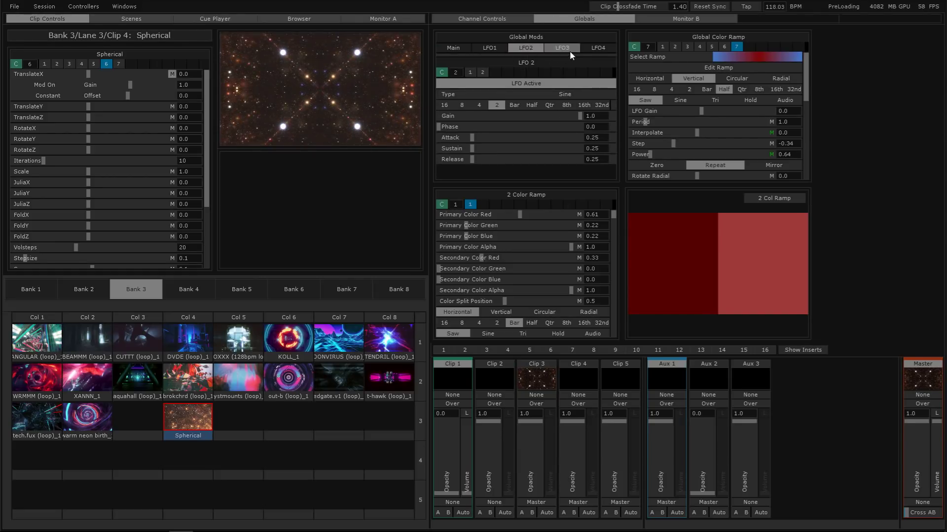
pyautogui.click(570, 52)
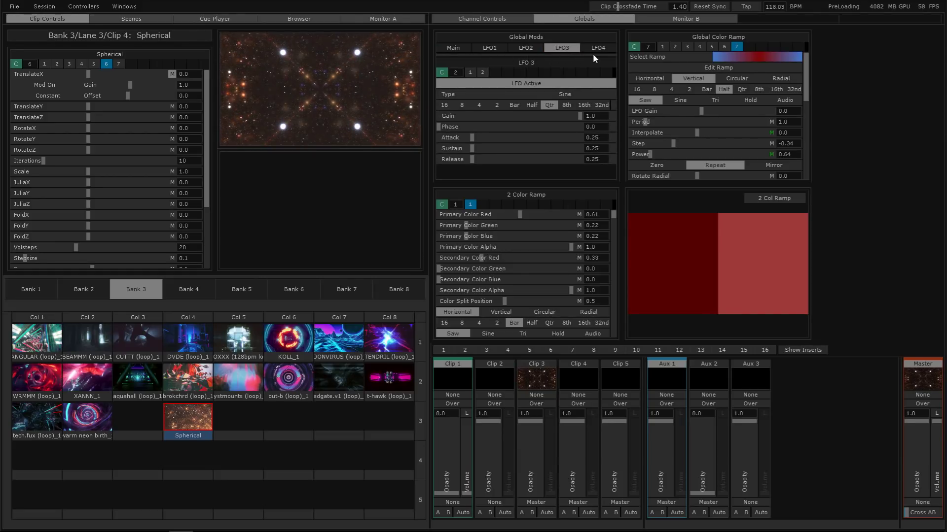
pyautogui.click(452, 49)
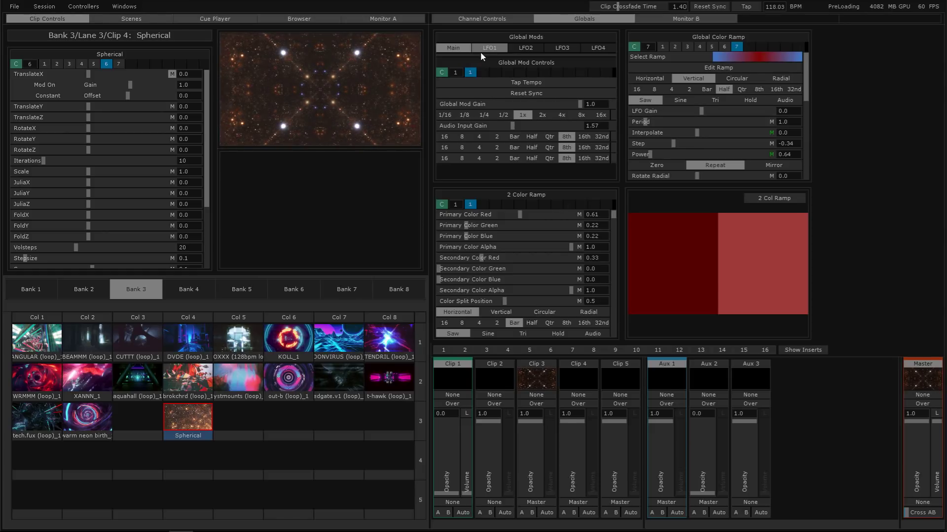
# - Display the Master output in both Monitor B and Monitor A
pyautogui.click(645, 20)
pyautogui.click(394, 19)
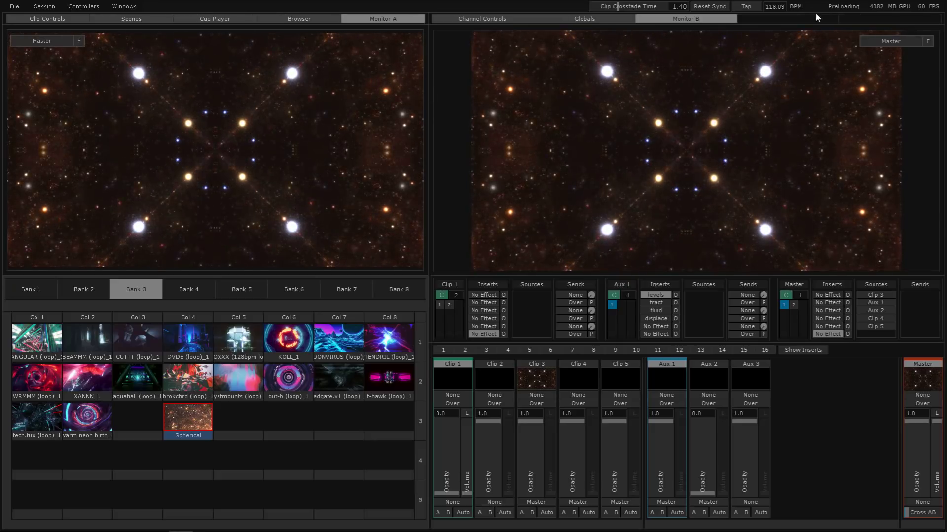
# - Switch the Monitor B source to Render Monitor, followed by Clip 1
pyautogui.click(868, 42)
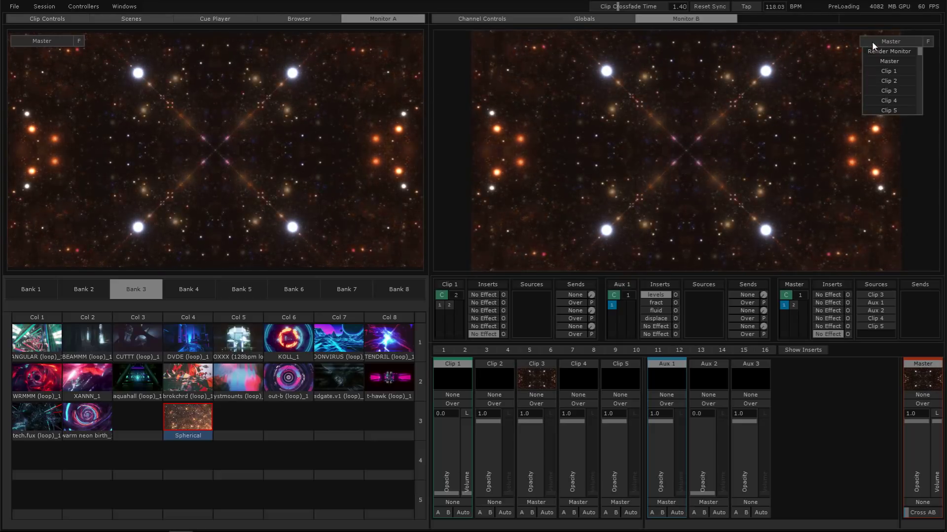
pyautogui.moveTo(918, 54)
pyautogui.mouseDown()
pyautogui.moveTo(915, 120)
pyautogui.moveTo(919, 50)
pyautogui.mouseUp()
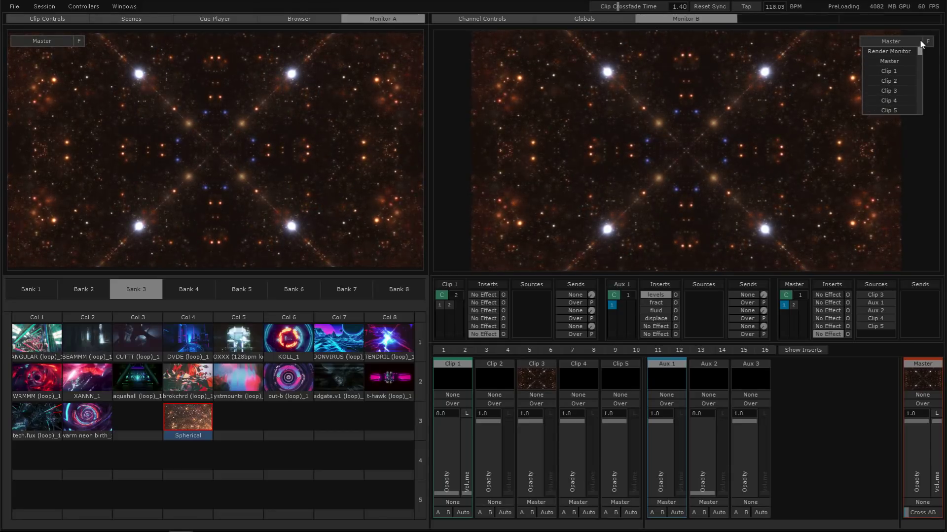
pyautogui.click(900, 52)
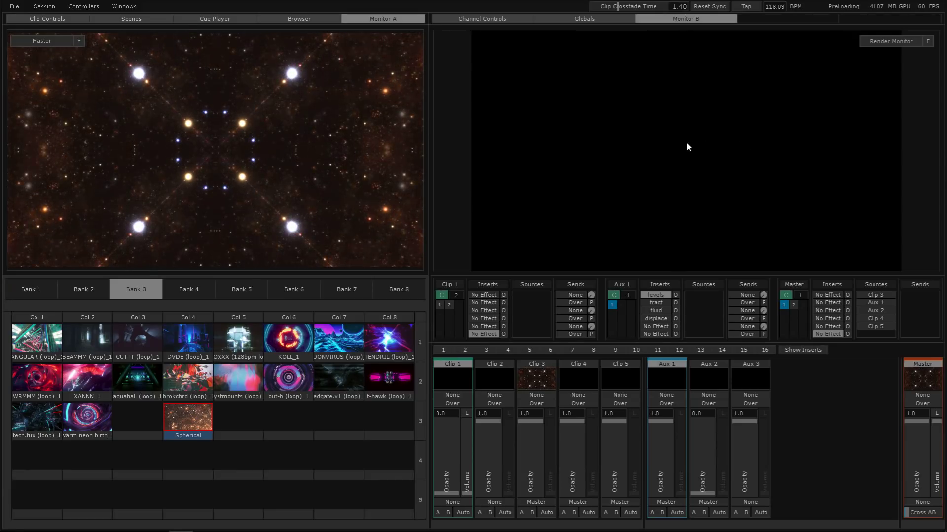
pyautogui.click(890, 43)
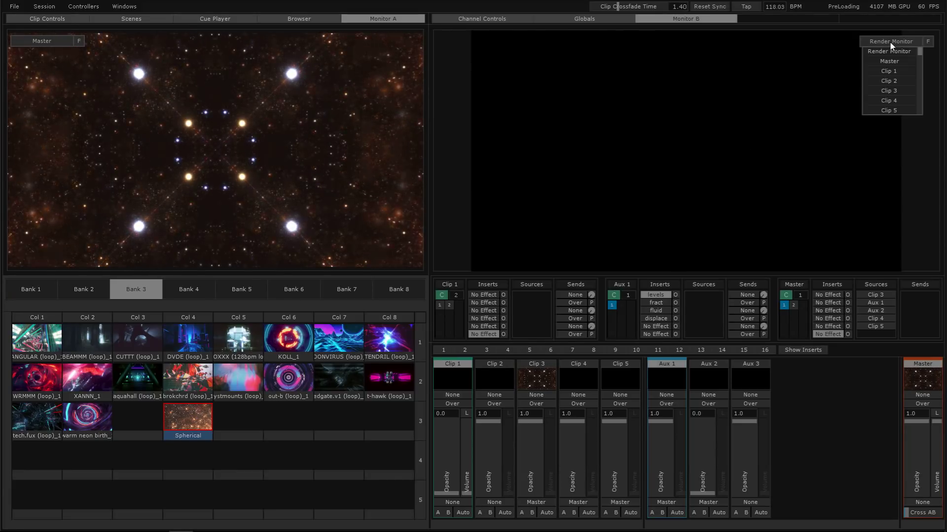
pyautogui.click(896, 70)
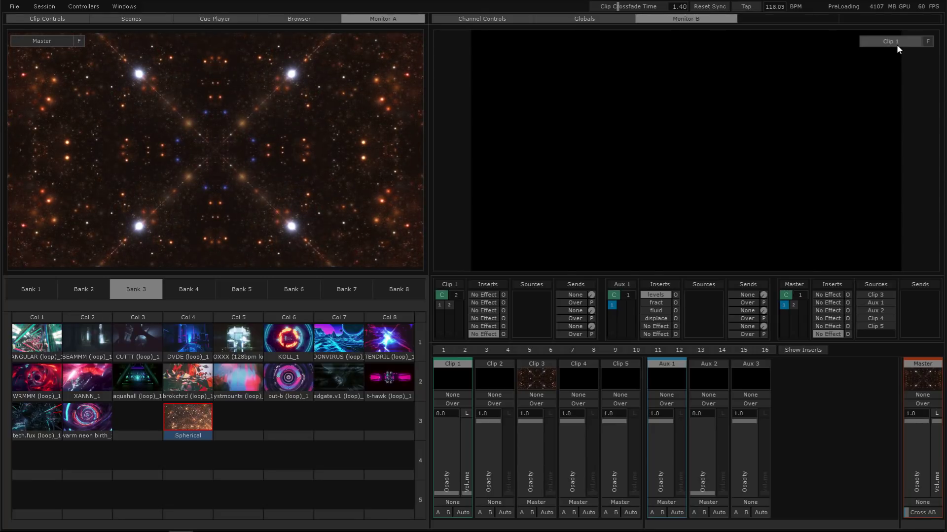
# - View the VideoIn1 feed in Monitor B and return the monitor to Master
pyautogui.click(896, 43)
pyautogui.scroll(-3, 895, 106)
pyautogui.scroll(-1, 895, 99)
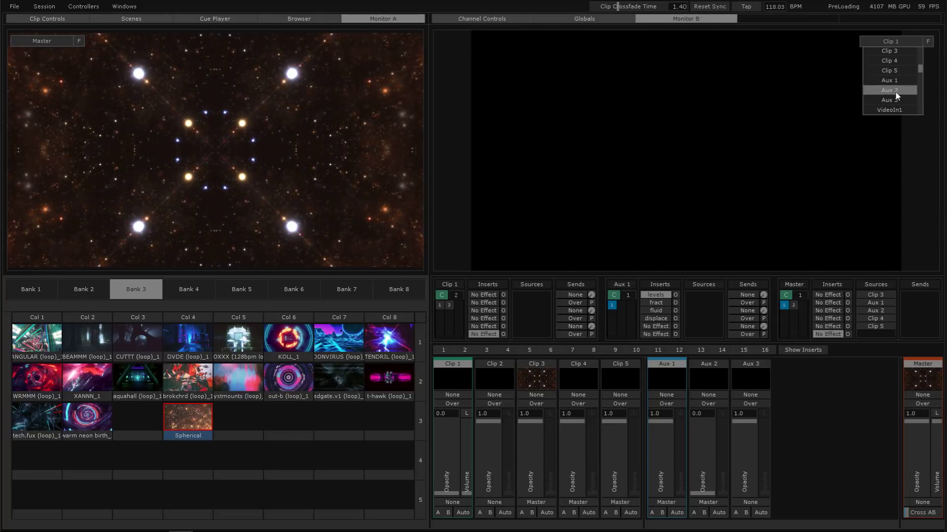
pyautogui.click(891, 110)
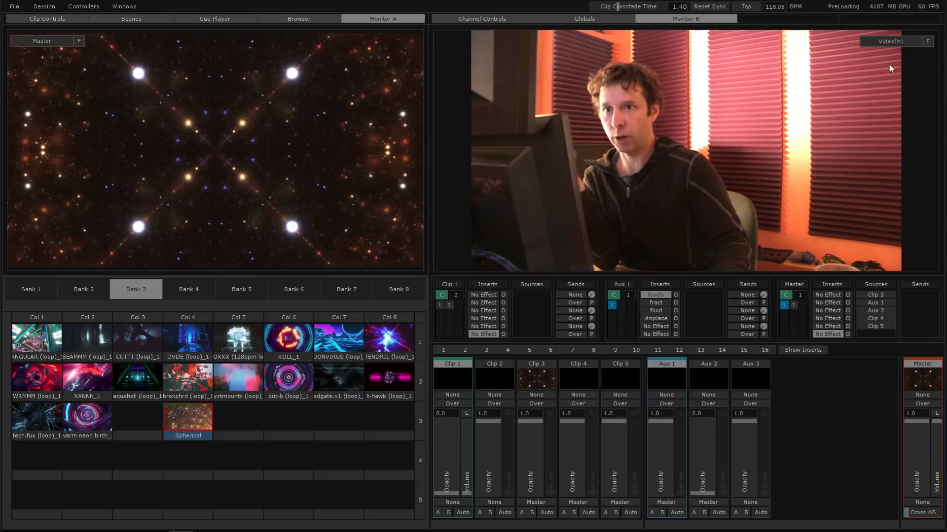
pyautogui.click(886, 39)
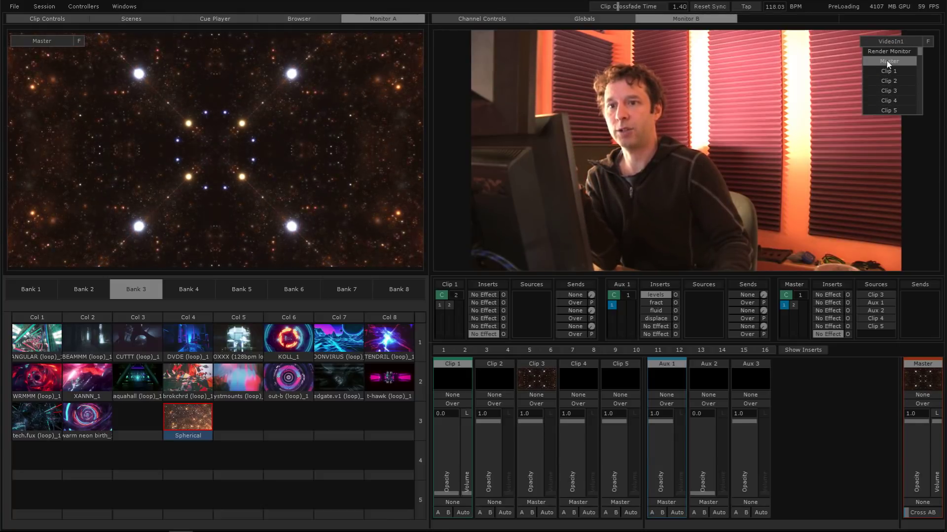
pyautogui.click(888, 62)
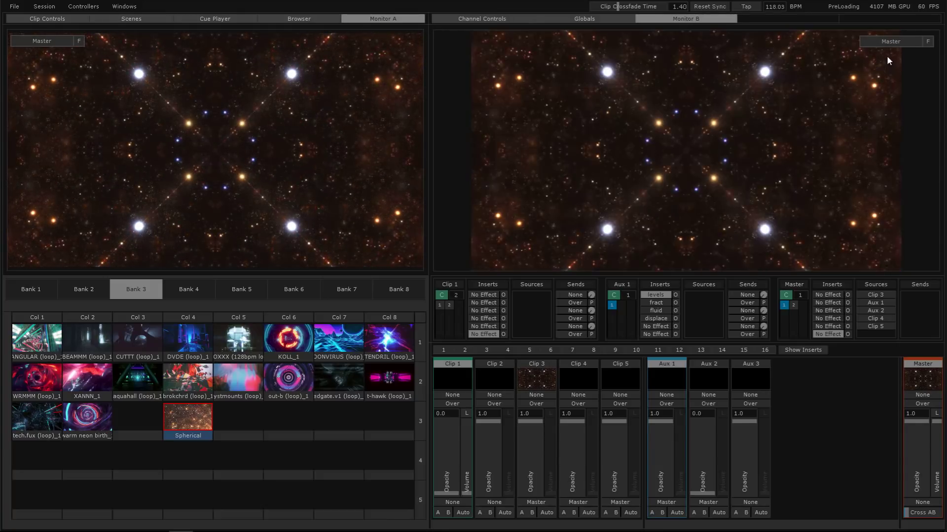
# - Look over the Globals, the effects Browser and the Dynamics scene, and open the Default Scene settings
pyautogui.click(542, 20)
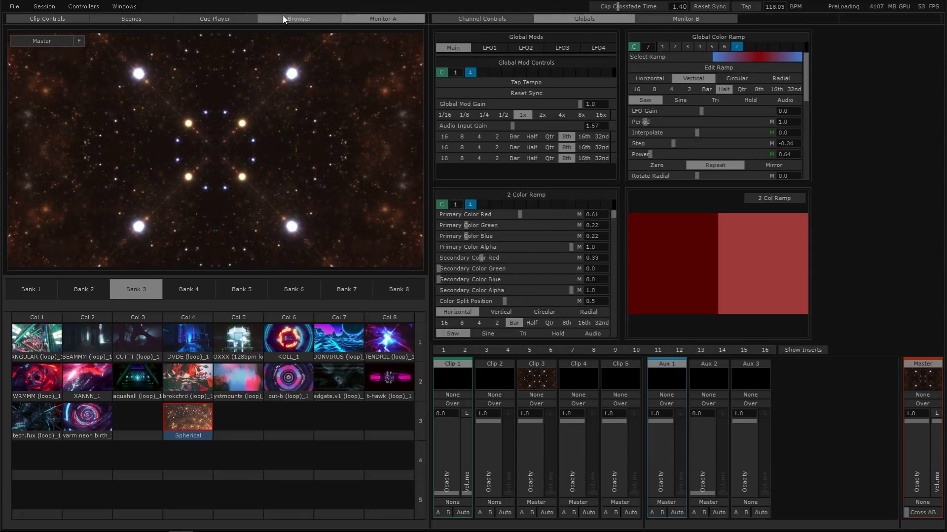
pyautogui.click(284, 19)
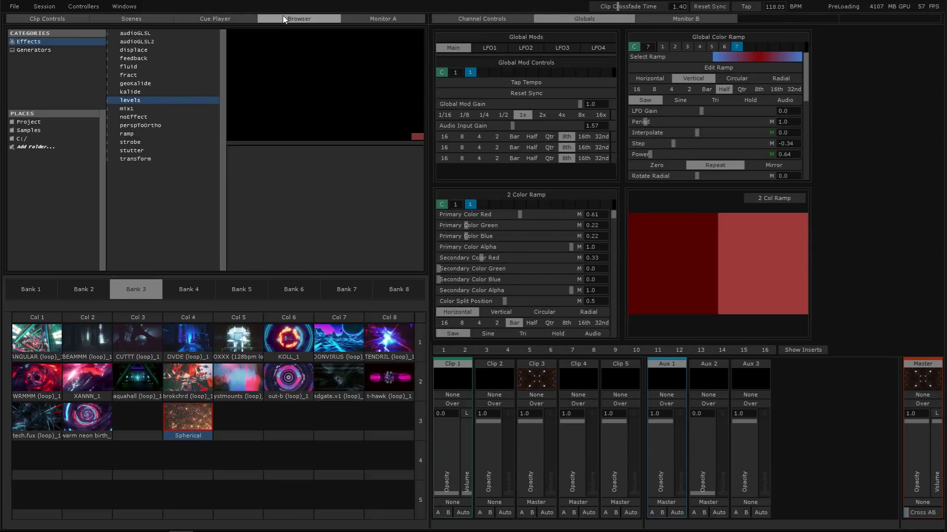
pyautogui.click(152, 18)
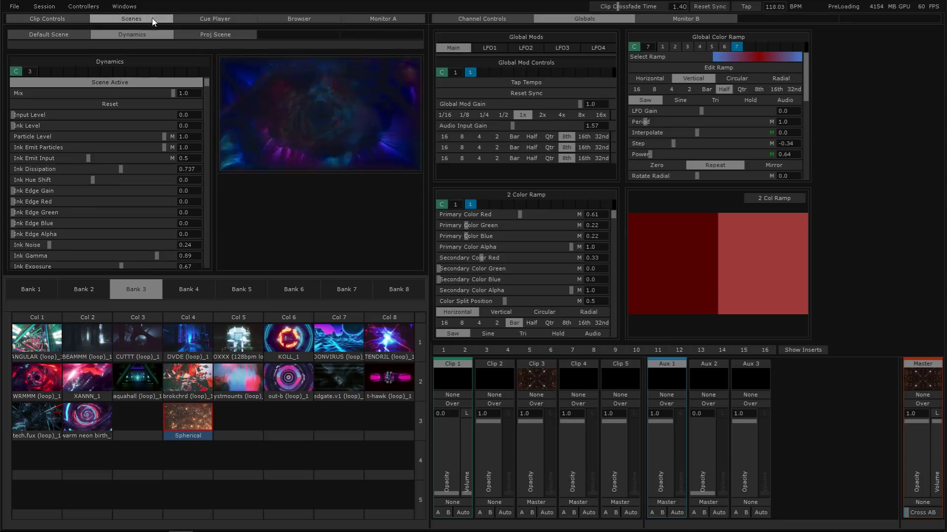
pyautogui.click(84, 32)
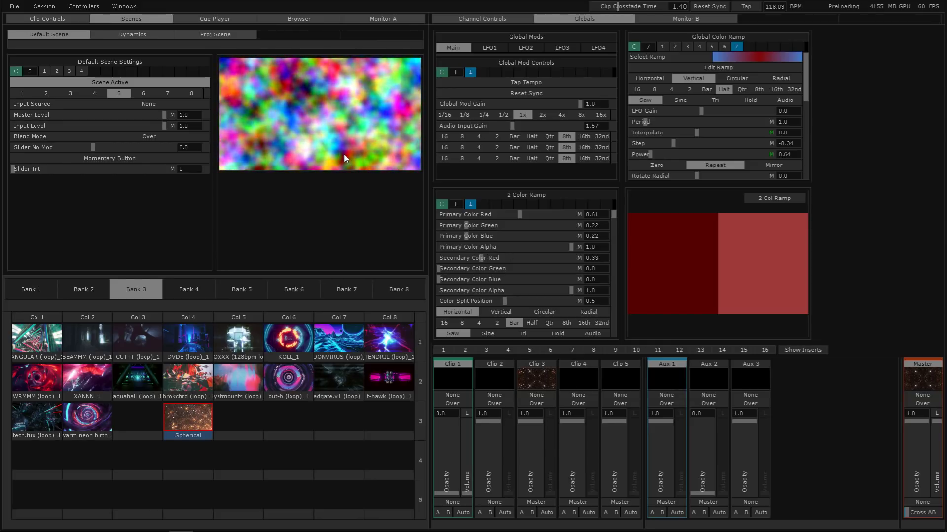
pyautogui.click(661, 403)
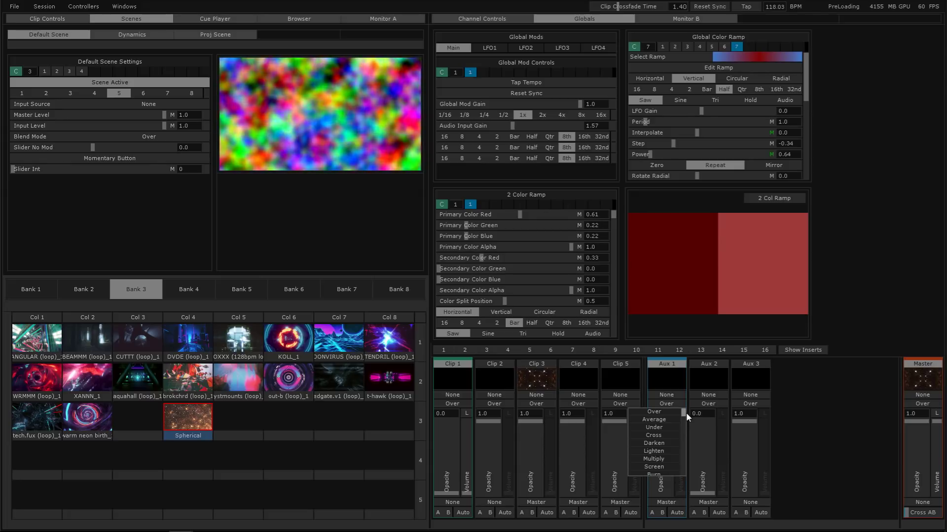
pyautogui.moveTo(685, 412); pyautogui.dragTo(679, 476)
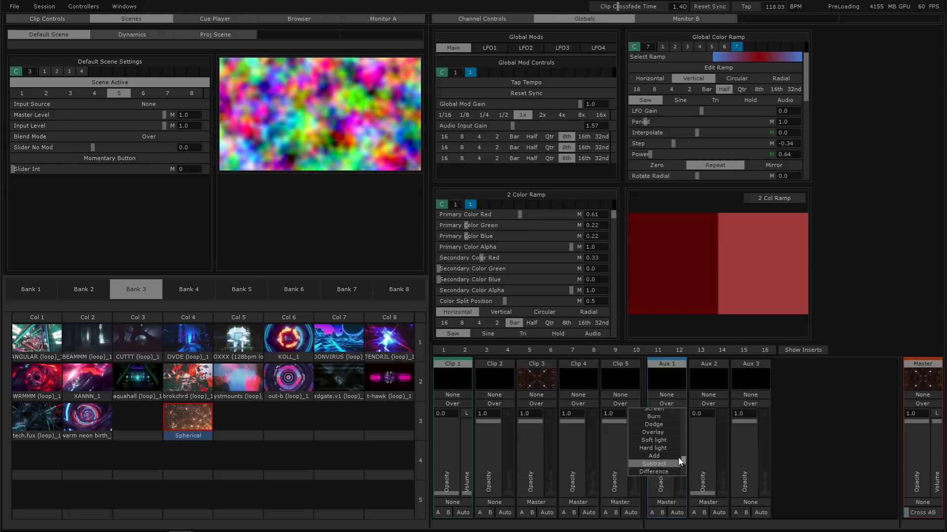
pyautogui.click(677, 400)
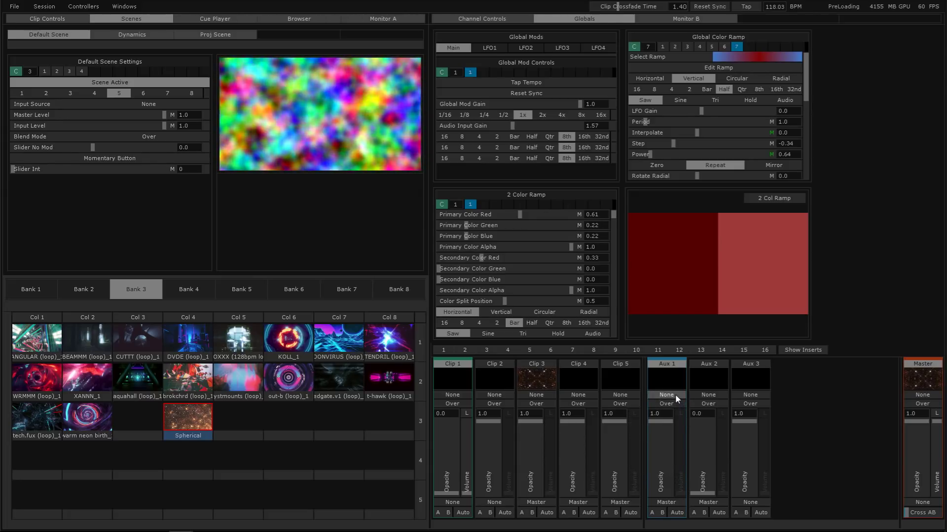
# - Try Proj Scene as the source of the Aux 1 channel, and replace it with Default Scene
pyautogui.click(676, 395)
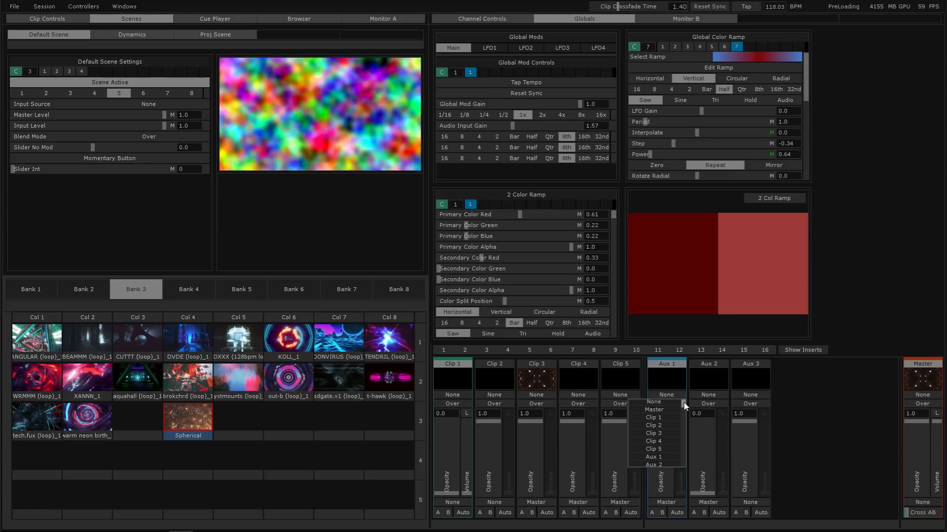
pyautogui.moveTo(684, 405); pyautogui.dragTo(682, 474)
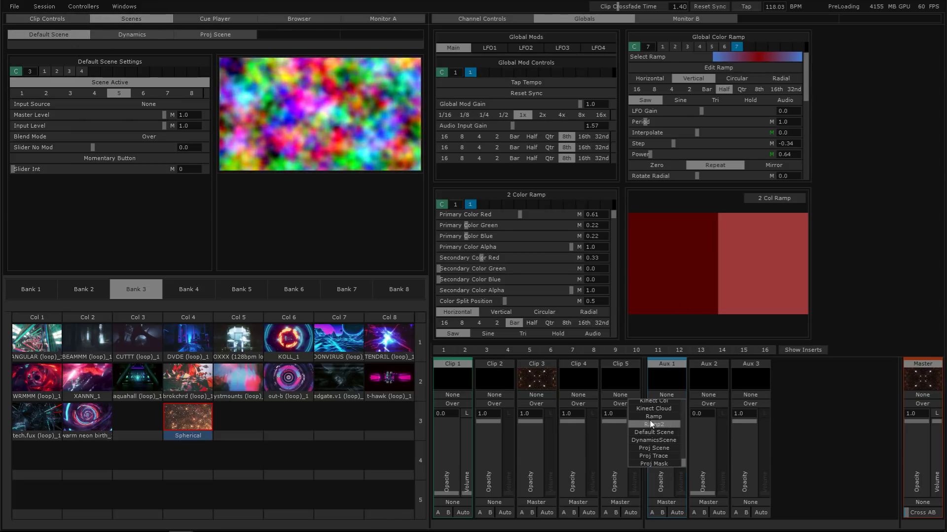
pyautogui.click(653, 449)
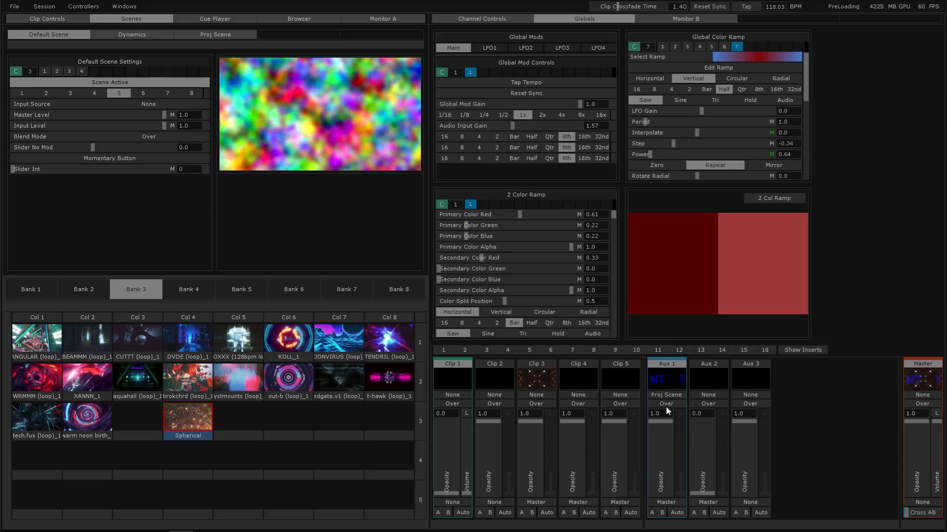
pyautogui.click(656, 432)
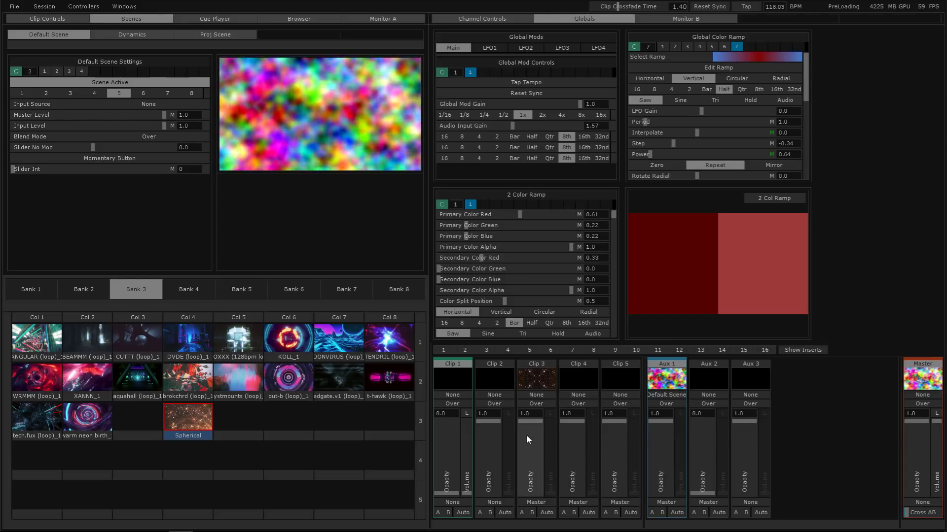
# - Display the Channel Controls, try DynamicsScene as the Aux 1 source and switch it back to Default Scene
pyautogui.click(478, 19)
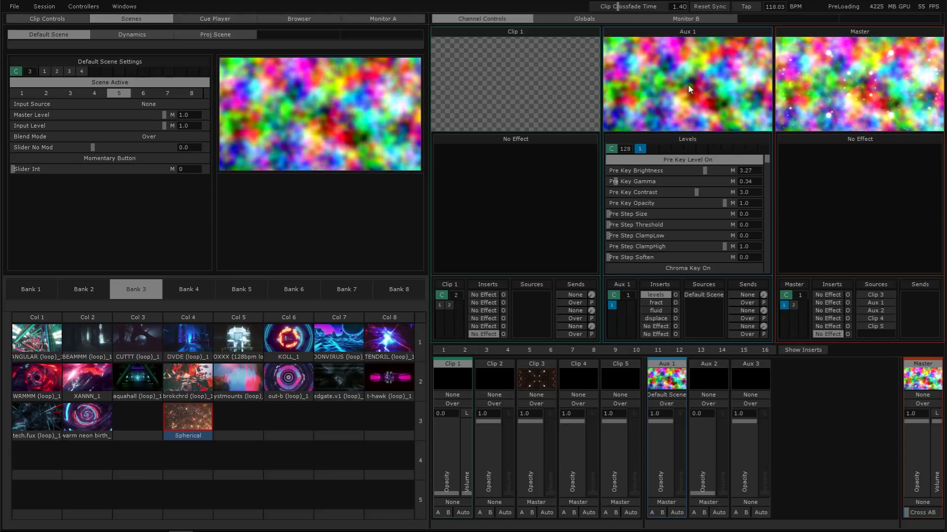
pyautogui.click(668, 395)
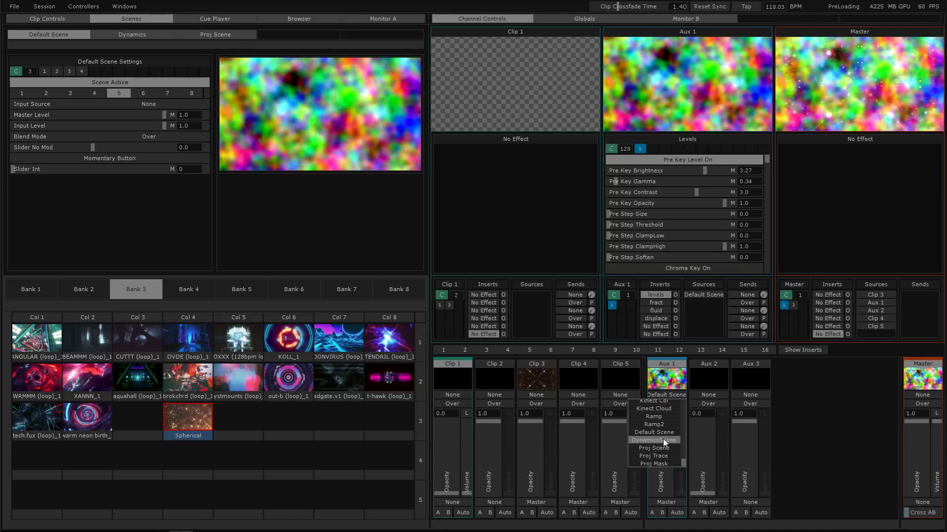
pyautogui.click(663, 439)
pyautogui.click(665, 395)
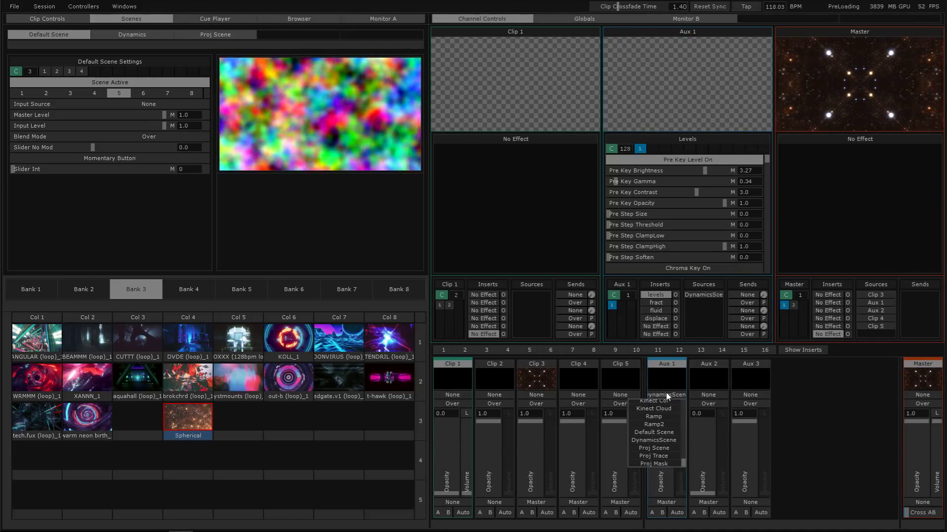
pyautogui.click(661, 432)
# - Show the Master output in Monitor B and lower the Clip 3 opacity to 0.0
pyautogui.click(685, 18)
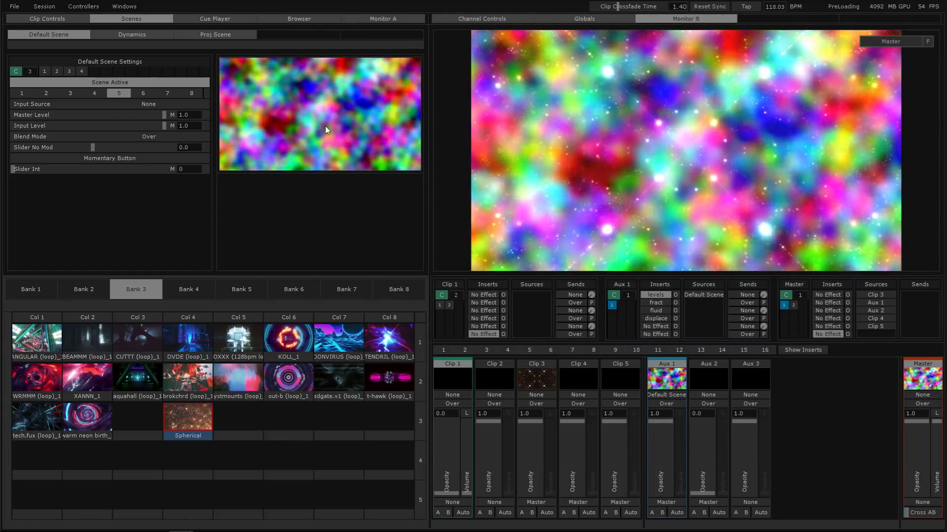
pyautogui.moveTo(530, 421); pyautogui.dragTo(530, 493)
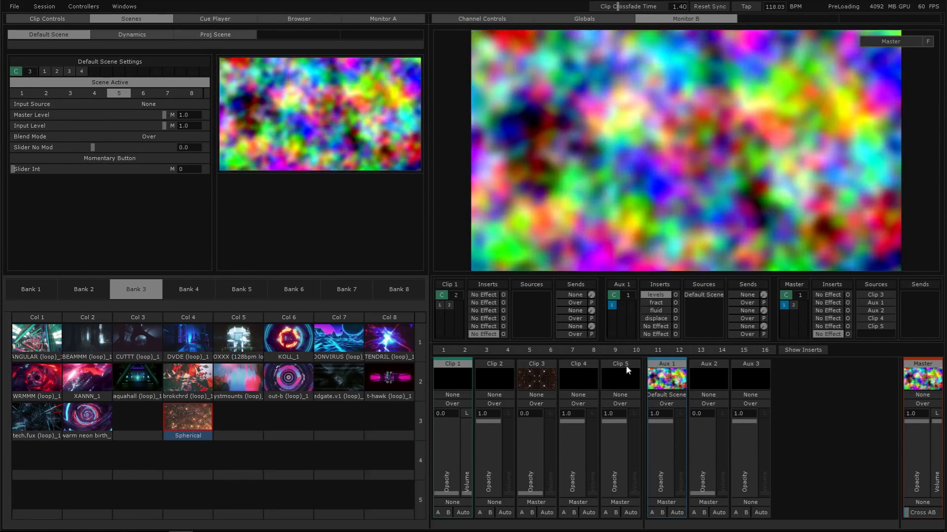
pyautogui.click(672, 396)
pyautogui.click(672, 392)
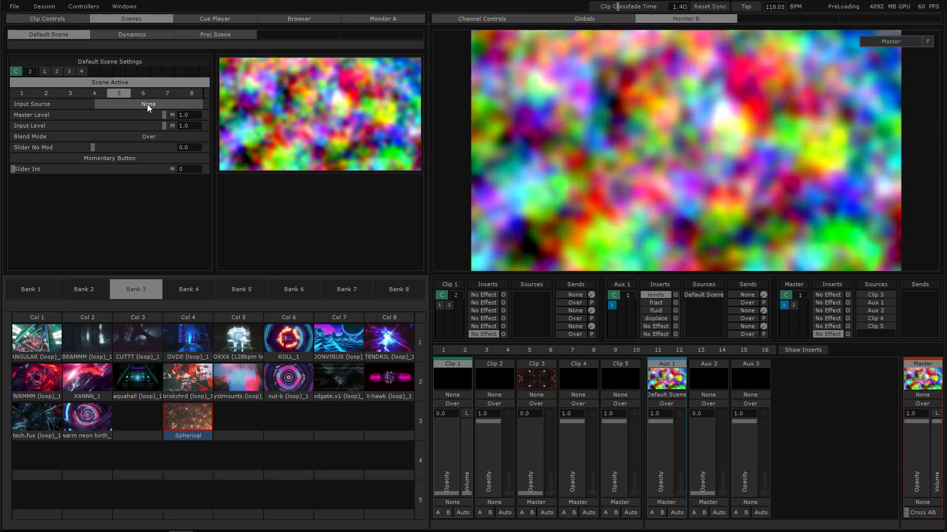
# - Set the Default Scene's input source to VideoIn1 and reduce its Input Level to 0.022
pyautogui.click(147, 104)
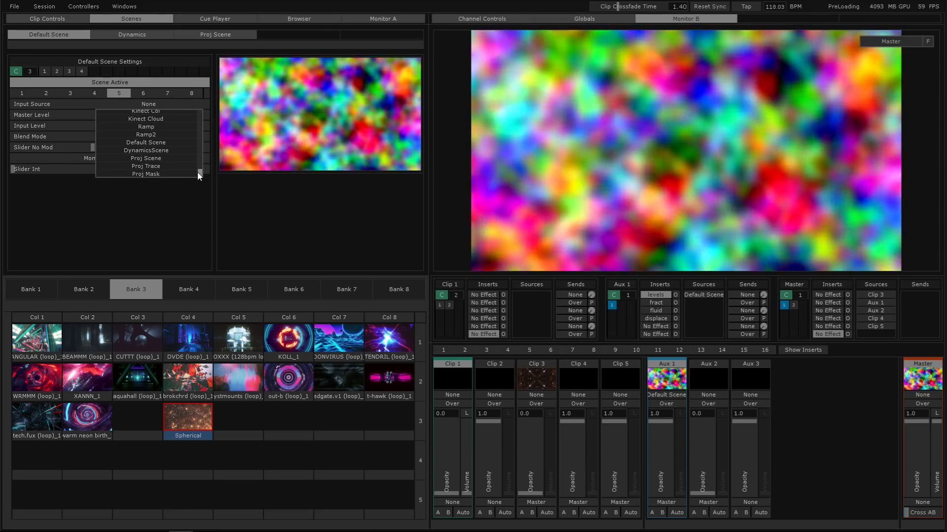
pyautogui.moveTo(200, 171); pyautogui.dragTo(200, 140)
pyautogui.click(158, 148)
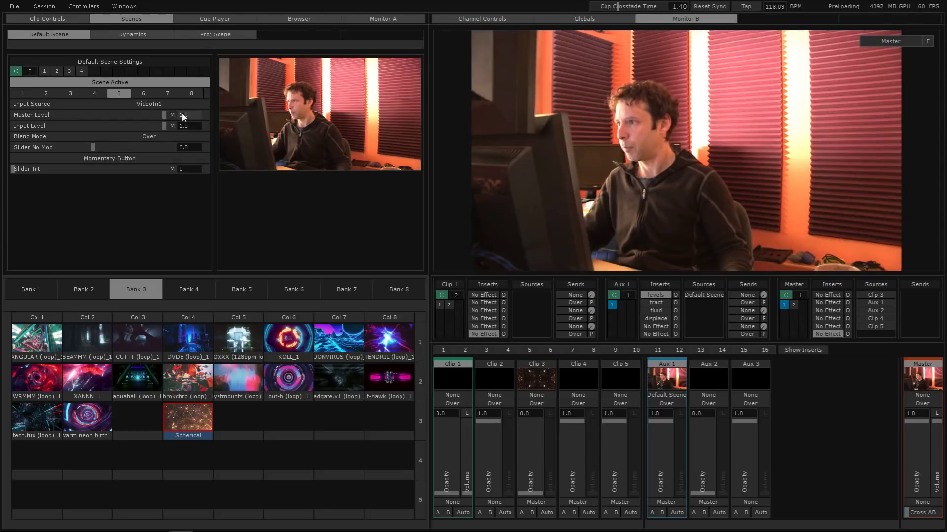
pyautogui.moveTo(80, 124); pyautogui.dragTo(13, 133)
# - Switch the Default Scene to scene 7 and set the Aux 1 source to None
pyautogui.click(99, 92)
pyautogui.click(166, 93)
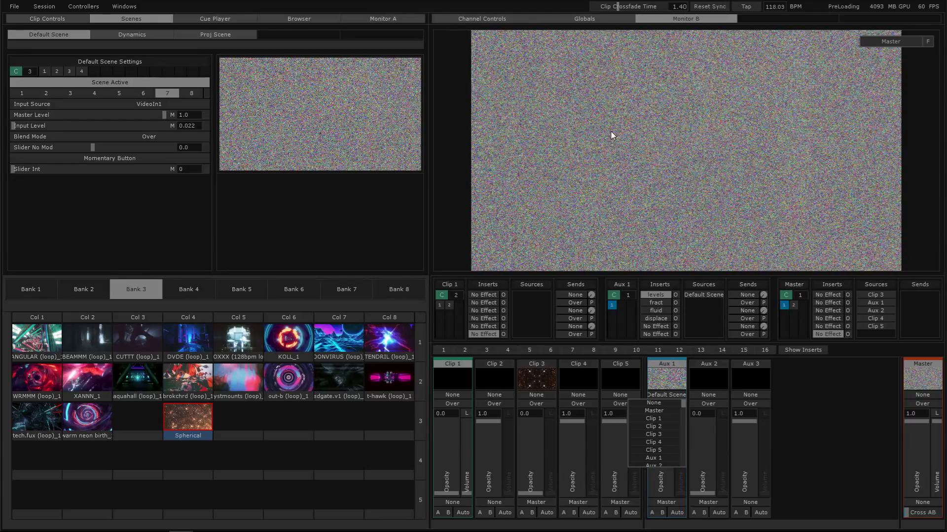
pyautogui.click(660, 403)
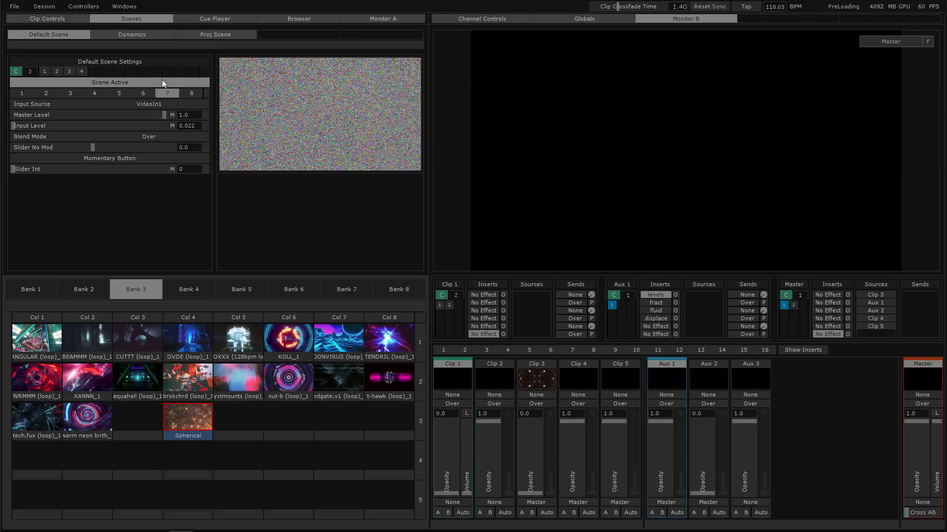
# - Add the sceneClip generator to row 3, column 6 of Bank 3 and trigger it
pyautogui.click(284, 20)
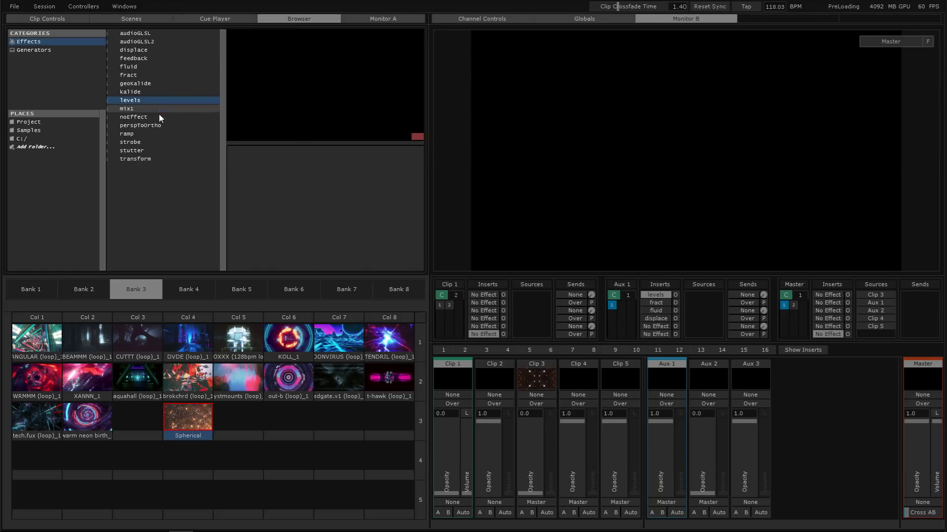
pyautogui.click(37, 50)
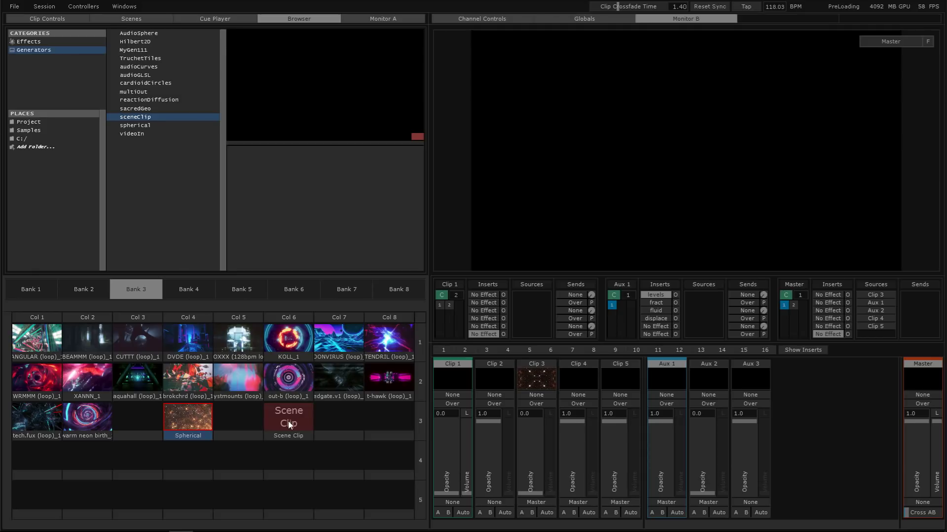
pyautogui.click(123, 18)
# - Set the Scene Clip in row 3, column 6 of Bank 3 to use Proj Scene
pyautogui.click(66, 19)
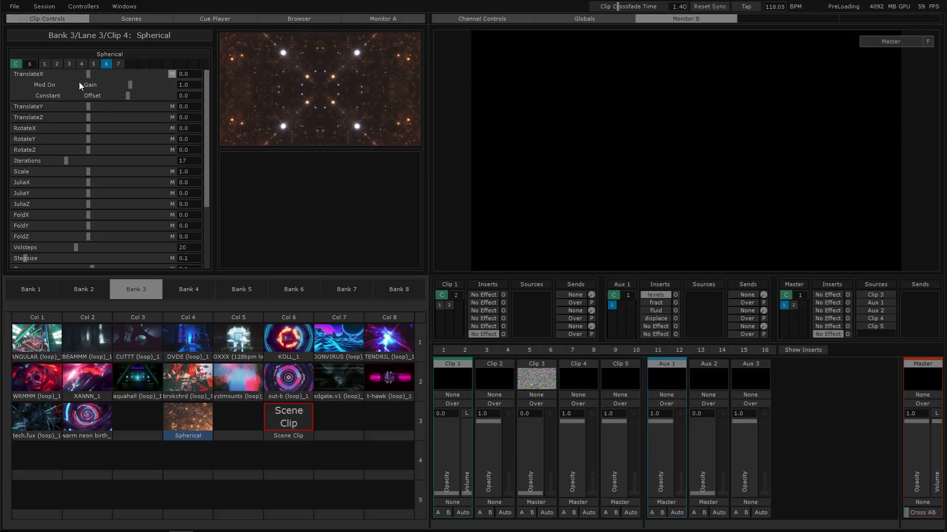
pyautogui.click(278, 437)
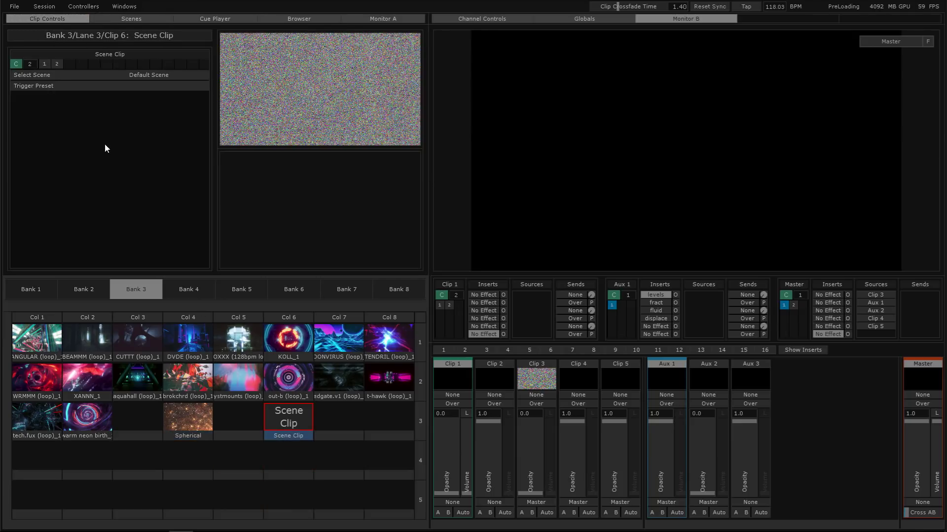
pyautogui.click(150, 76)
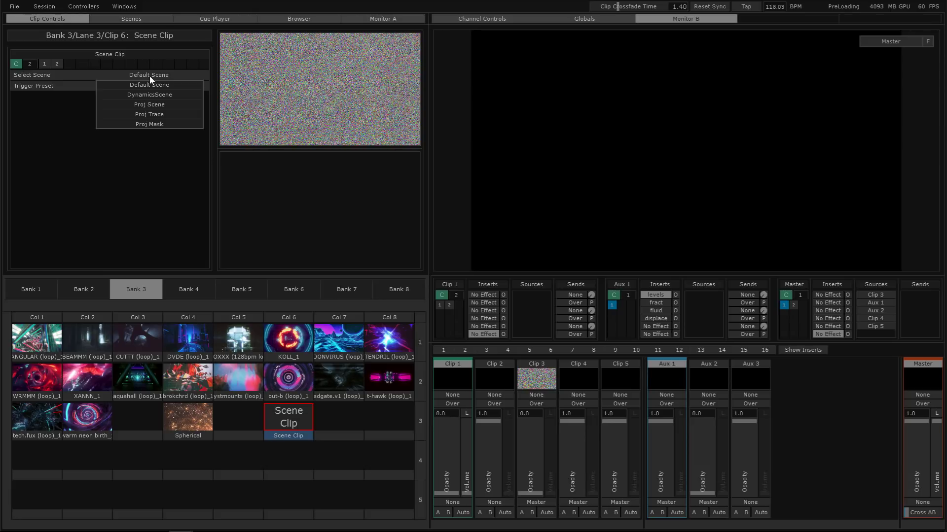
pyautogui.click(153, 107)
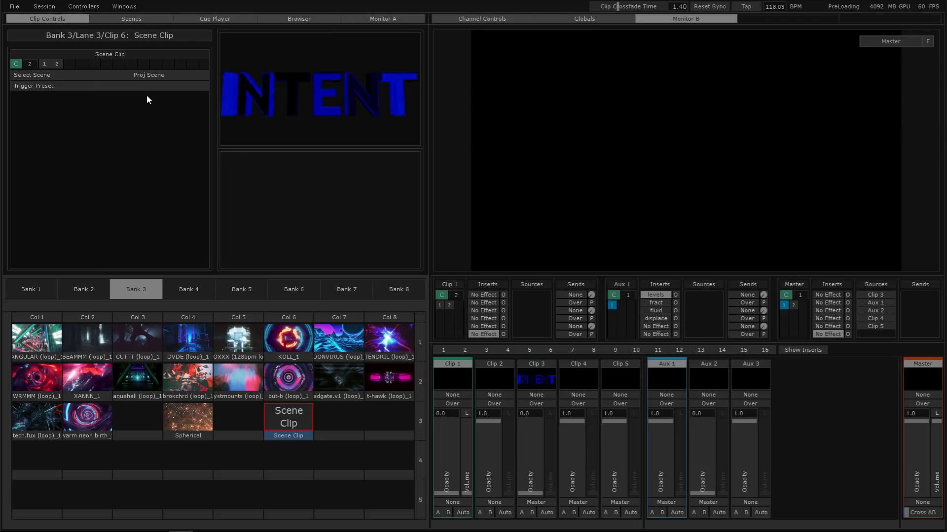
# - Switch the Scene Clip's selected scene to Default Scene and back to Proj Scene
pyautogui.click(163, 75)
pyautogui.click(164, 87)
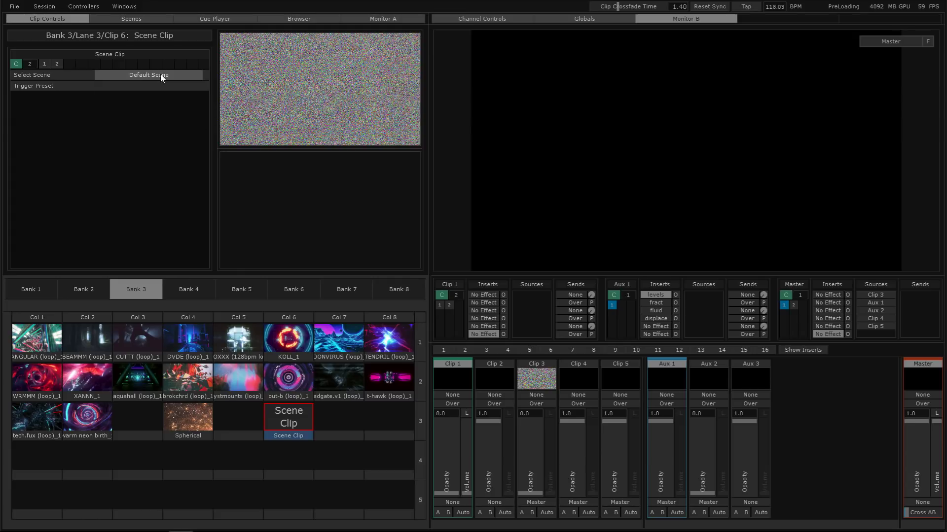
pyautogui.click(161, 74)
pyautogui.click(158, 105)
# - Retrigger the Scene Clip and clear its channel by triggering the empty slot in row 3, column 7
pyautogui.click(334, 422)
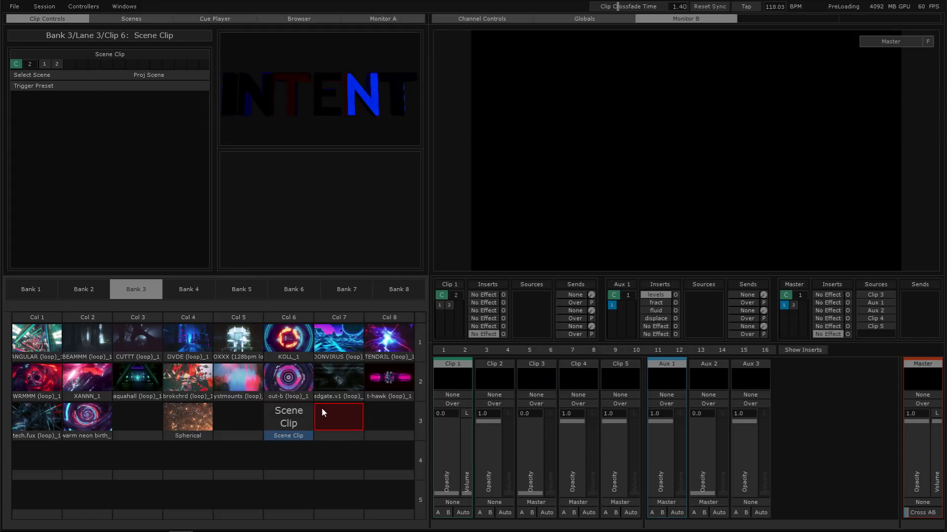
pyautogui.click(306, 411)
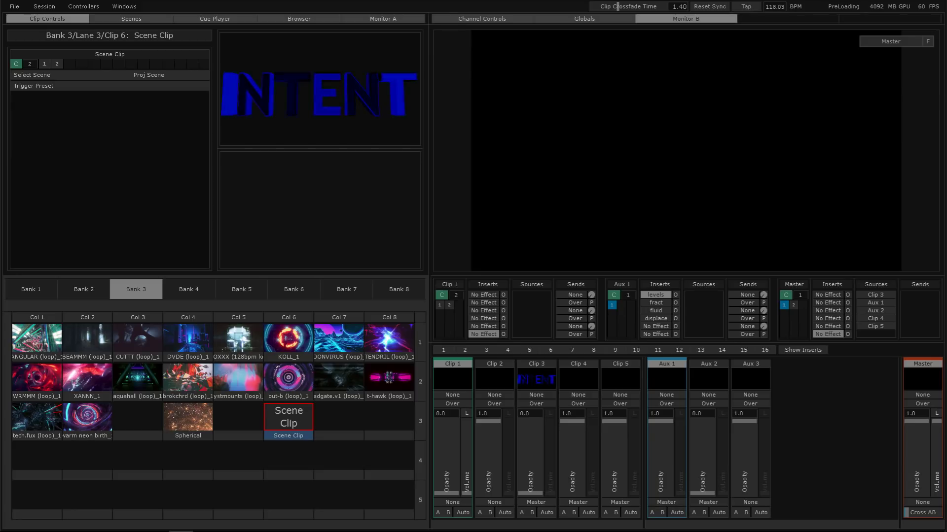
pyautogui.click(212, 19)
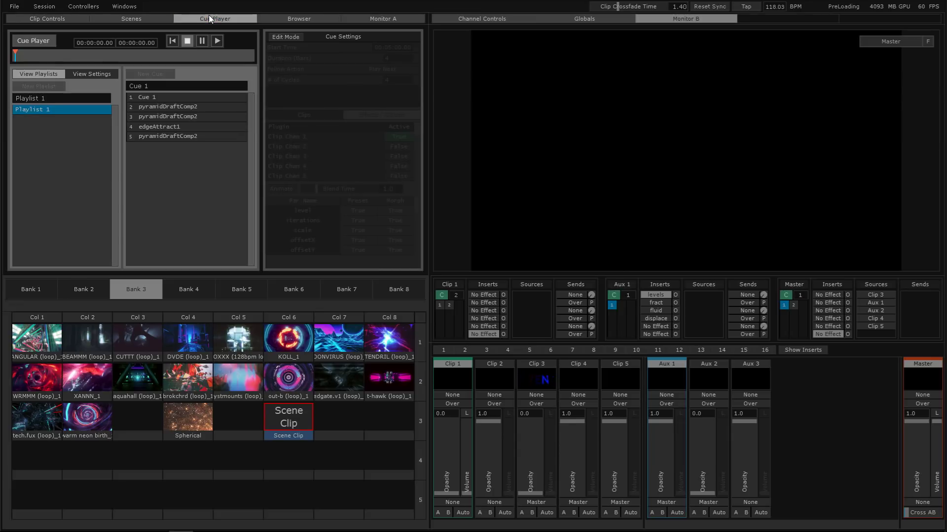
pyautogui.click(72, 18)
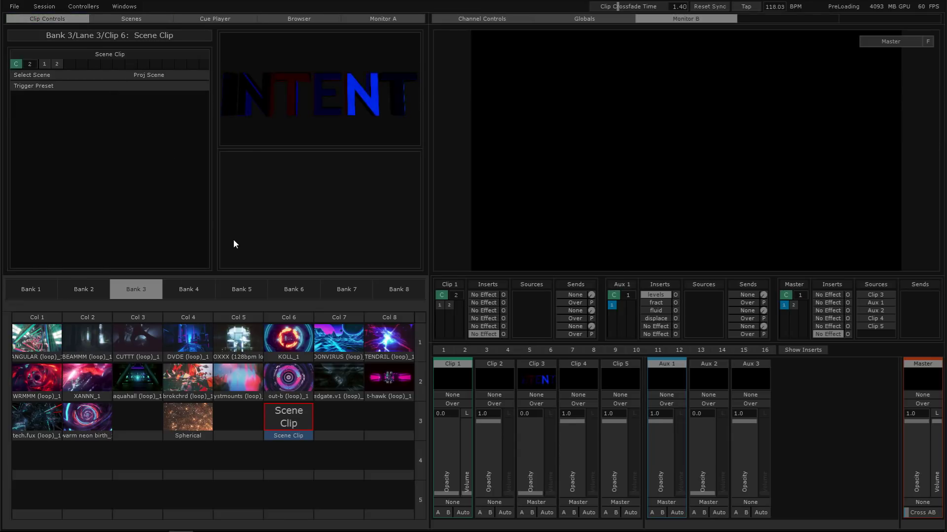
pyautogui.click(253, 417)
pyautogui.click(291, 414)
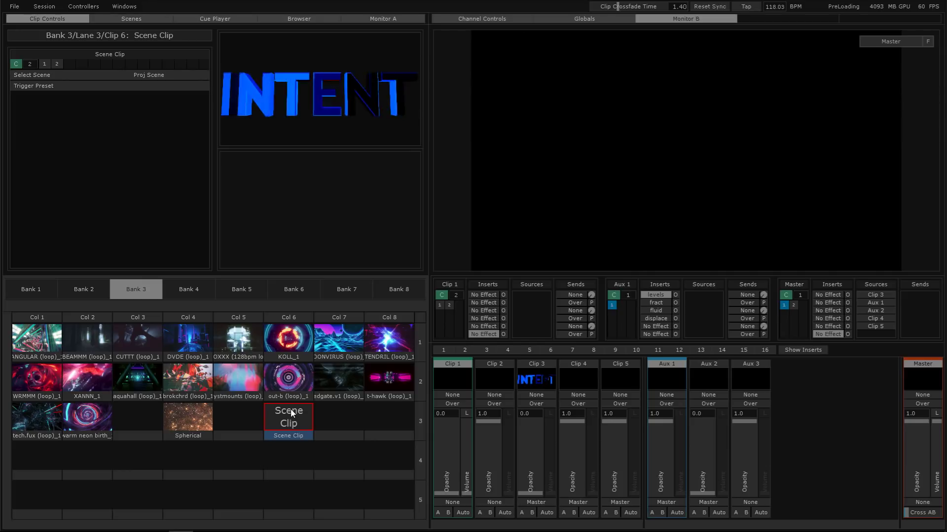
pyautogui.click(329, 414)
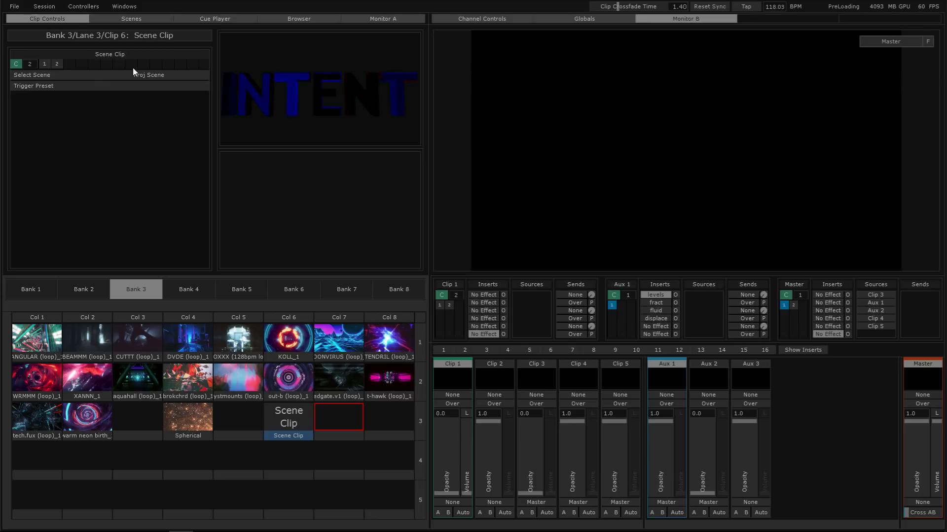
# - Show the Proj Scene controls and recall preset 2 of Proj Surface
pyautogui.click(140, 21)
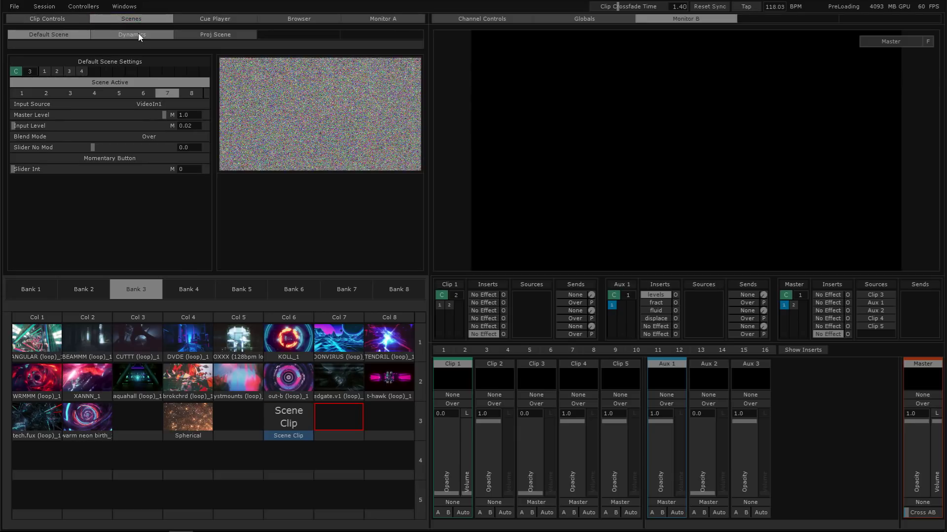
pyautogui.click(138, 34)
pyautogui.click(196, 33)
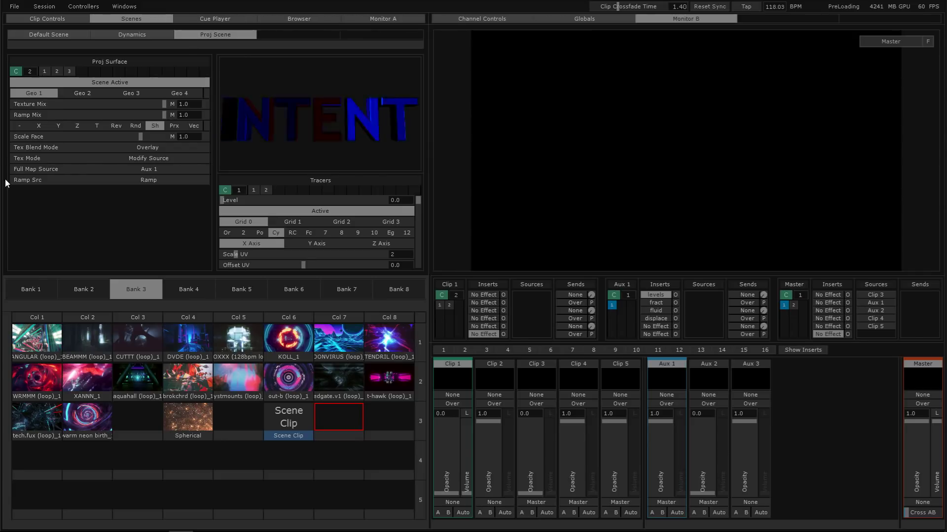
pyautogui.click(56, 71)
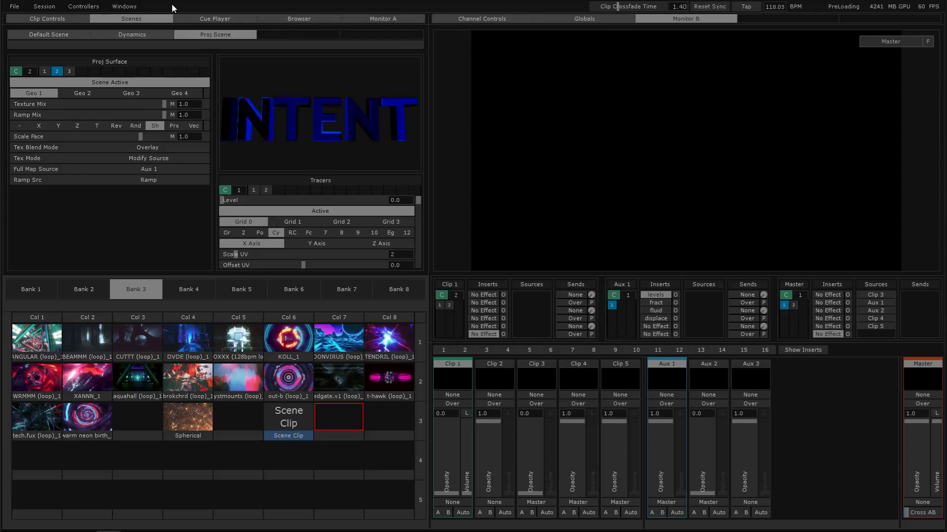
pyautogui.click(136, 6)
pyautogui.click(136, 5)
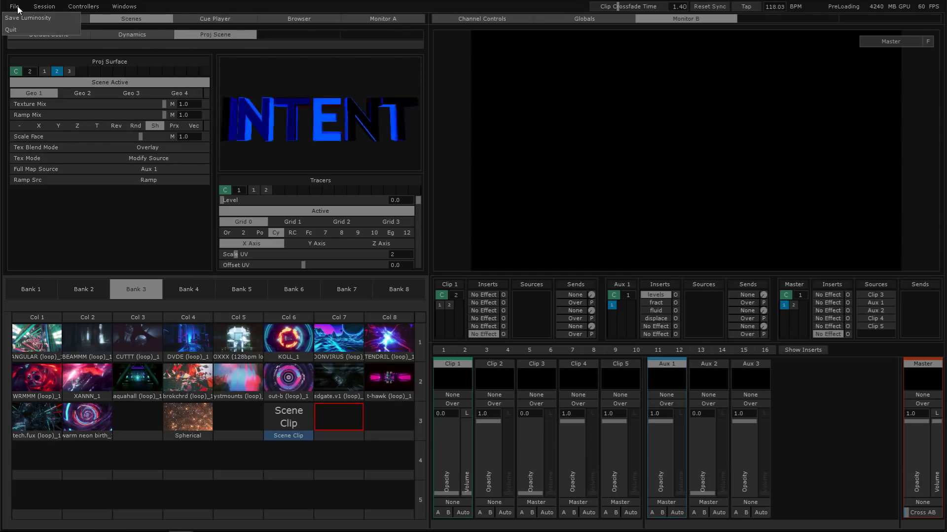
pyautogui.click(122, 6)
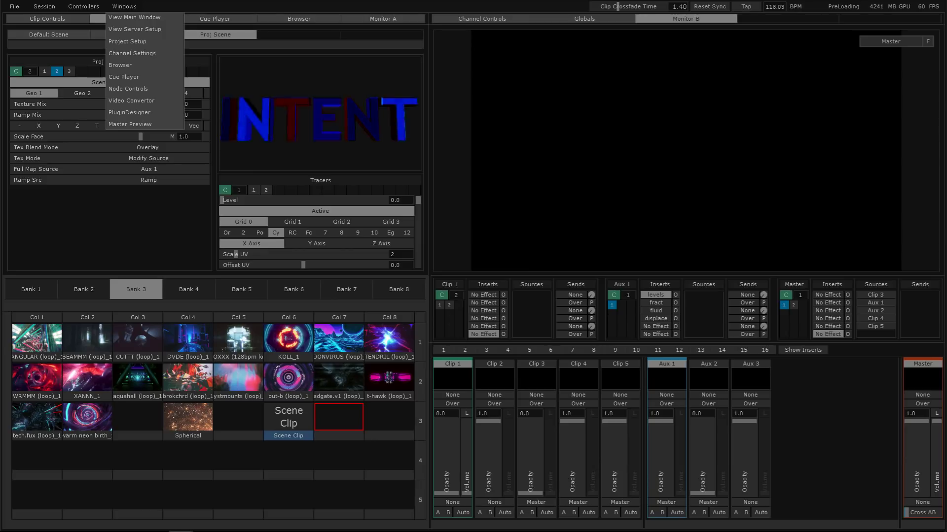
pyautogui.moveTo(36, 7)
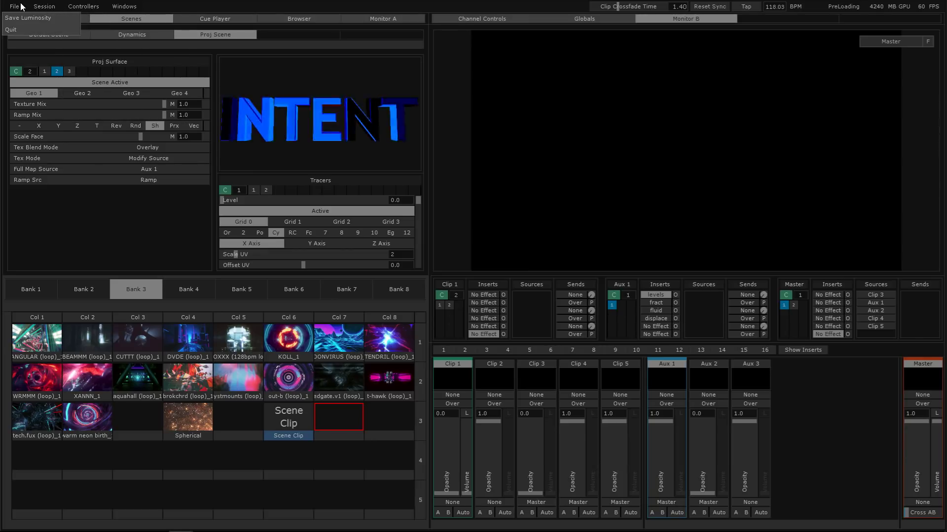
pyautogui.click(43, 8)
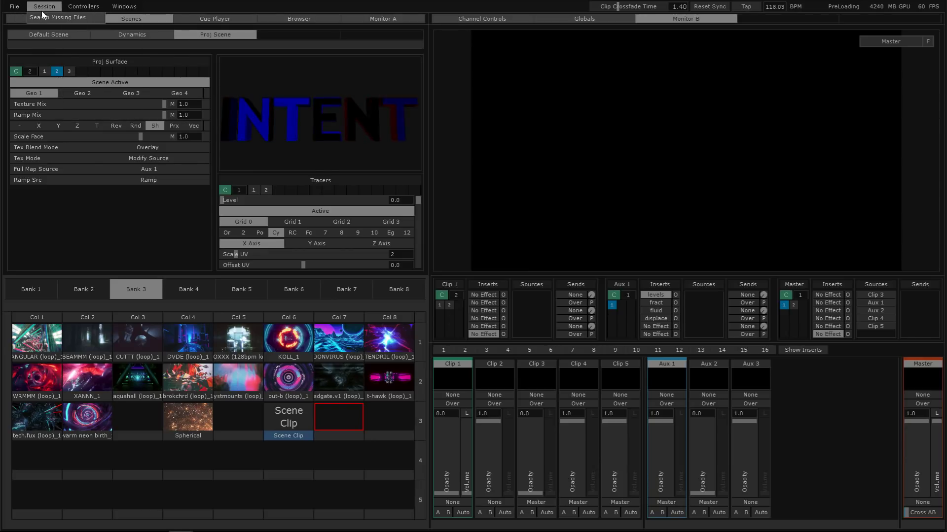
pyautogui.click(121, 11)
pyautogui.click(129, 7)
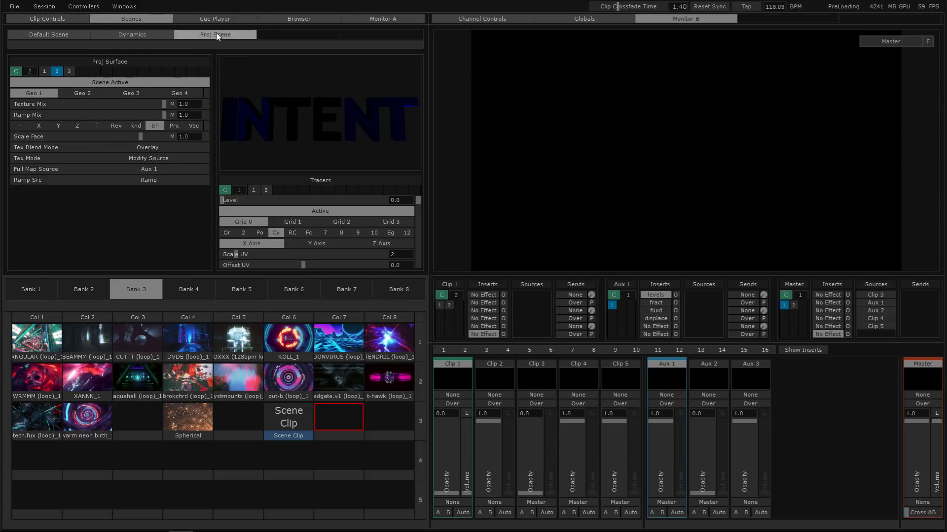
# - Open the Cue Player, enable Edit Mode, and check the player settings before returning to the playlists
pyautogui.click(218, 20)
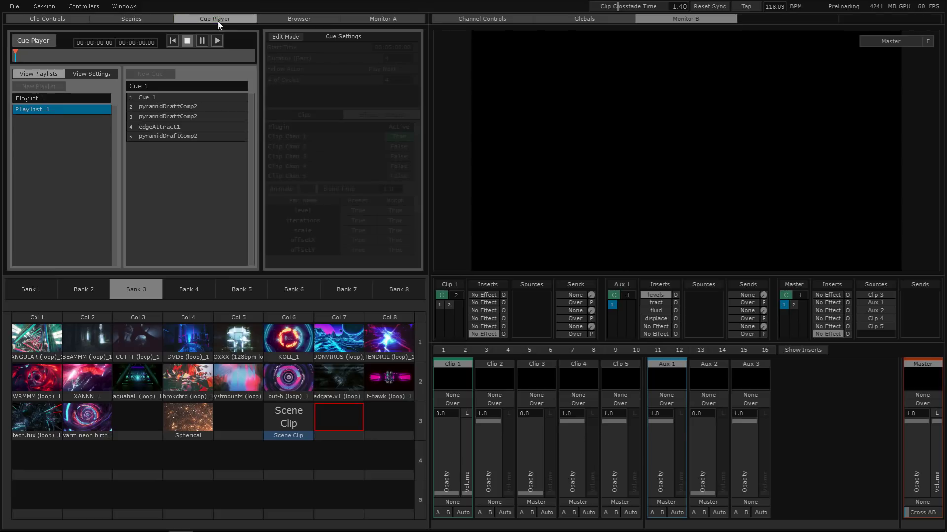
pyautogui.click(286, 39)
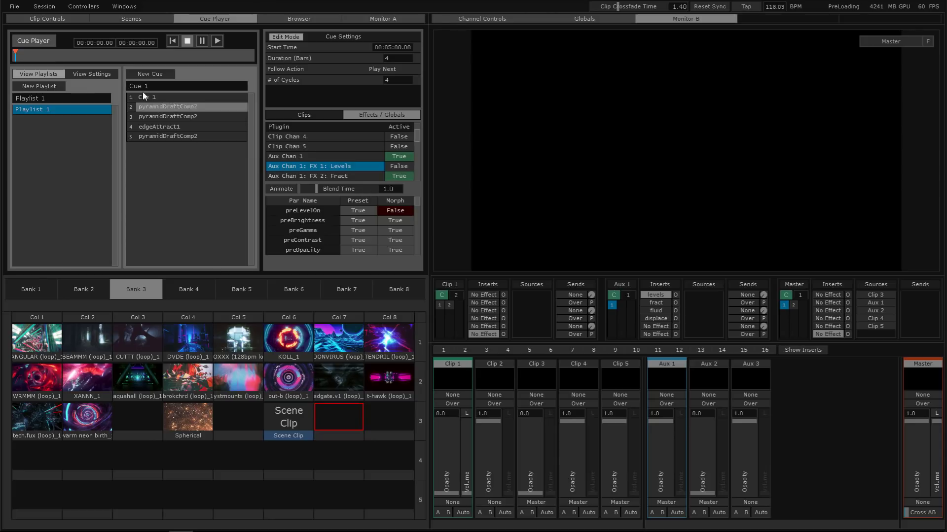
pyautogui.click(106, 74)
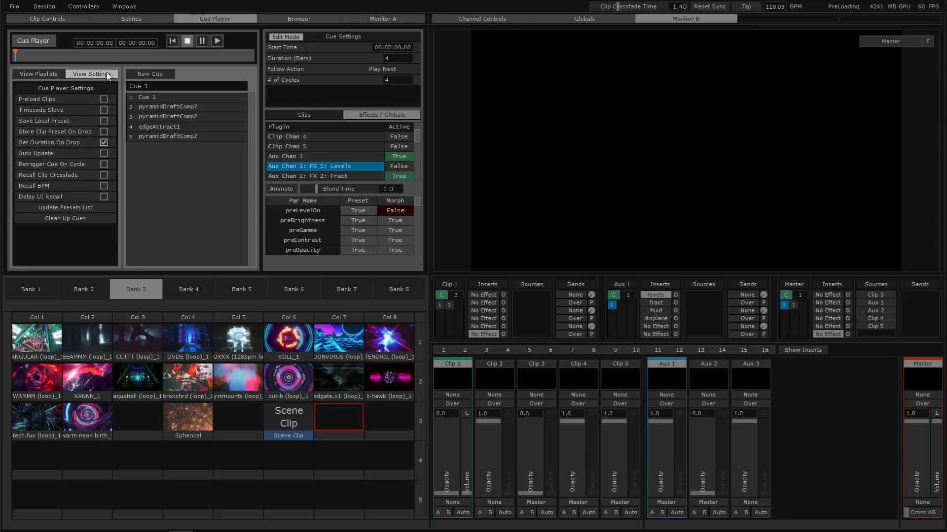
pyautogui.click(52, 73)
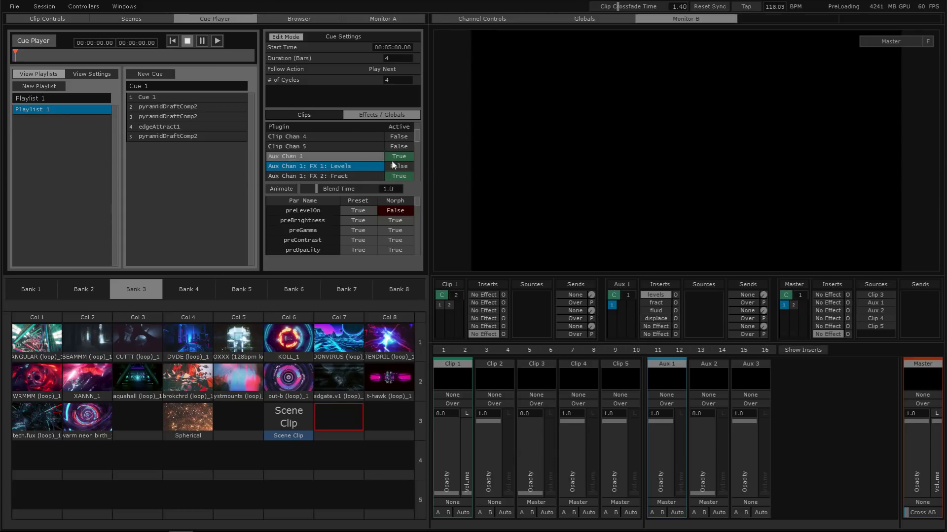
# - Examine the Cue Player's Effects / Globals plugin list, from the clip channels through the aux effects and LFOs to the scene plugins
pyautogui.scroll(3, 418, 140)
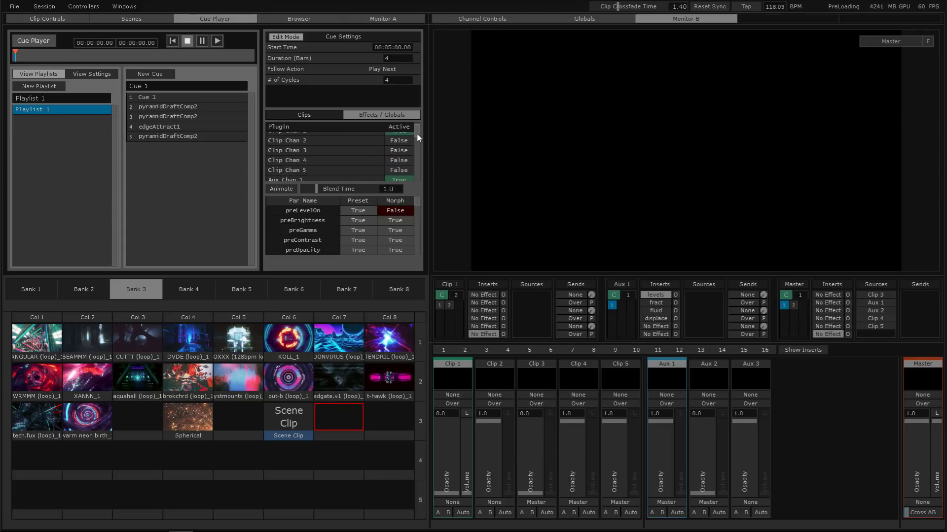
pyautogui.click(118, 6)
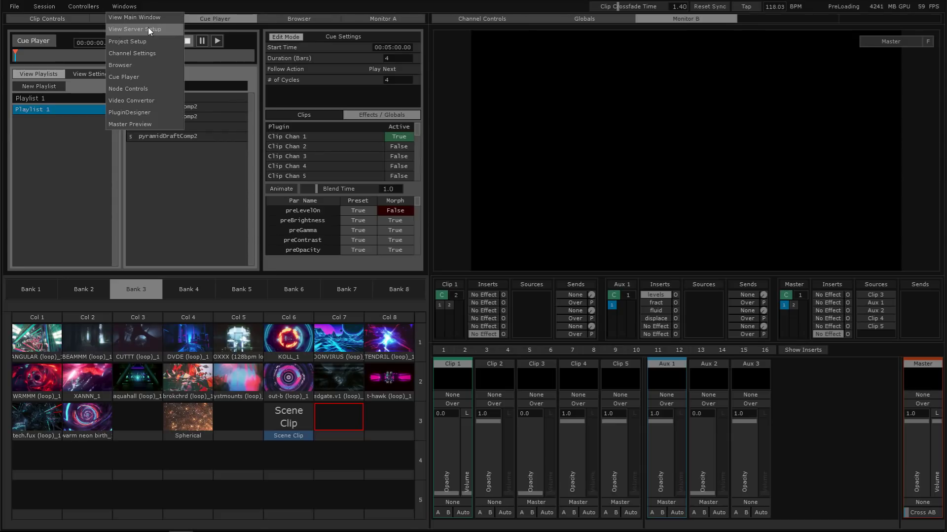
pyautogui.click(123, 6)
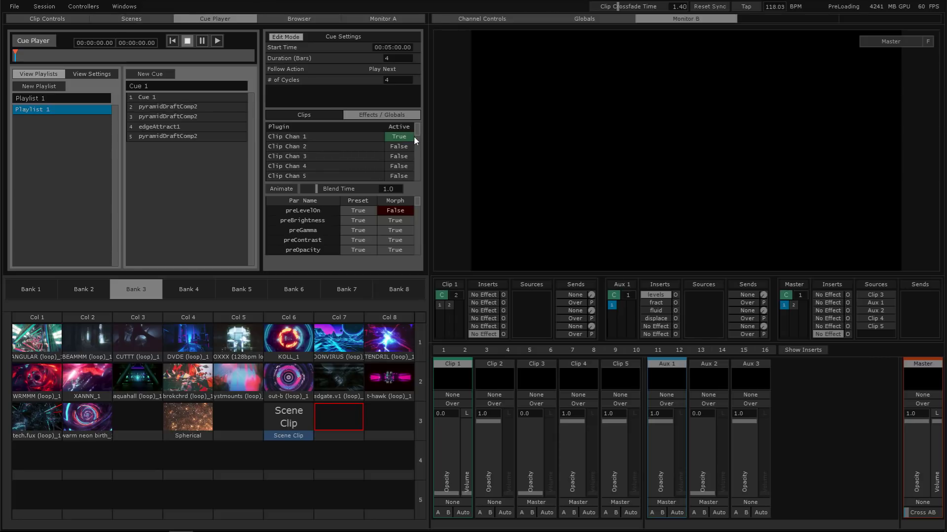
pyautogui.moveTo(419, 129)
pyautogui.mouseDown()
pyautogui.moveTo(418, 147)
pyautogui.moveTo(418, 127)
pyautogui.mouseUp()
pyautogui.moveTo(418, 129)
pyautogui.mouseDown()
pyautogui.moveTo(417, 166)
pyautogui.moveTo(418, 123)
pyautogui.mouseUp()
pyautogui.scroll(-2, 324, 136)
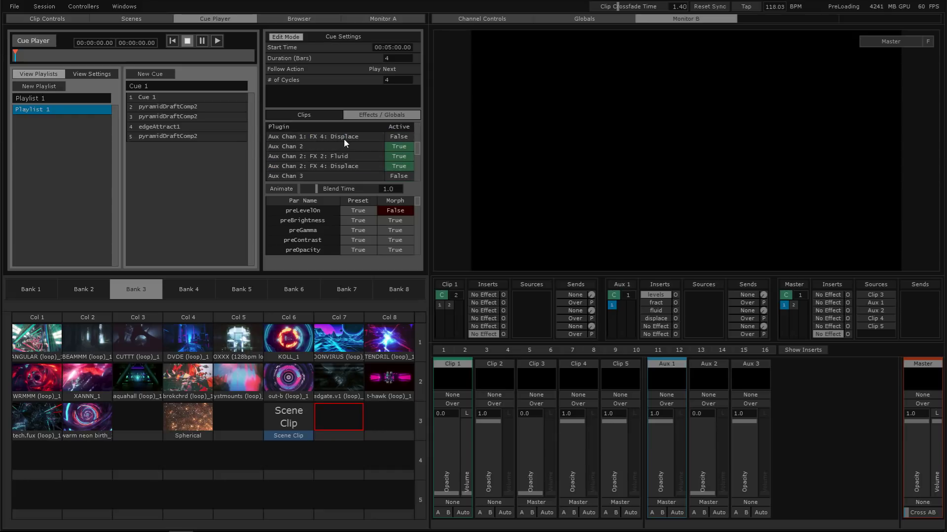
pyautogui.scroll(5, 344, 142)
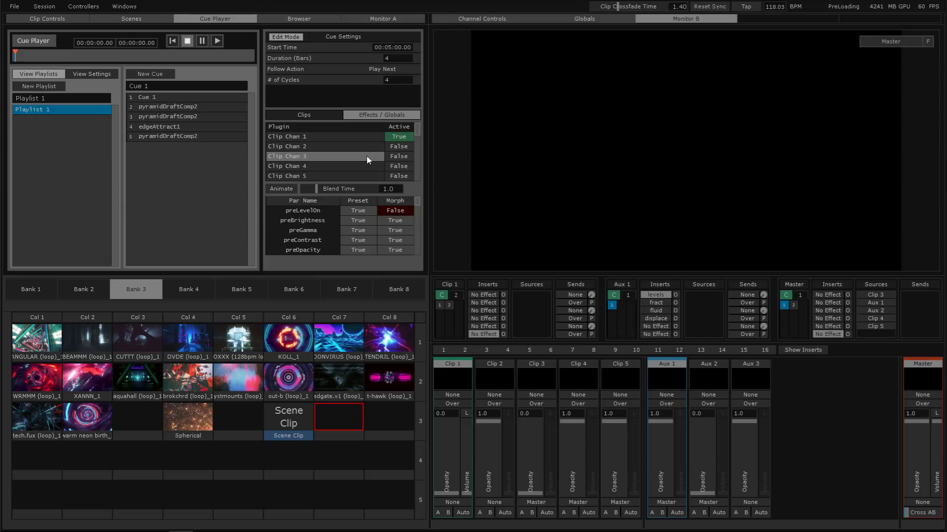
pyautogui.scroll(-1, 362, 153)
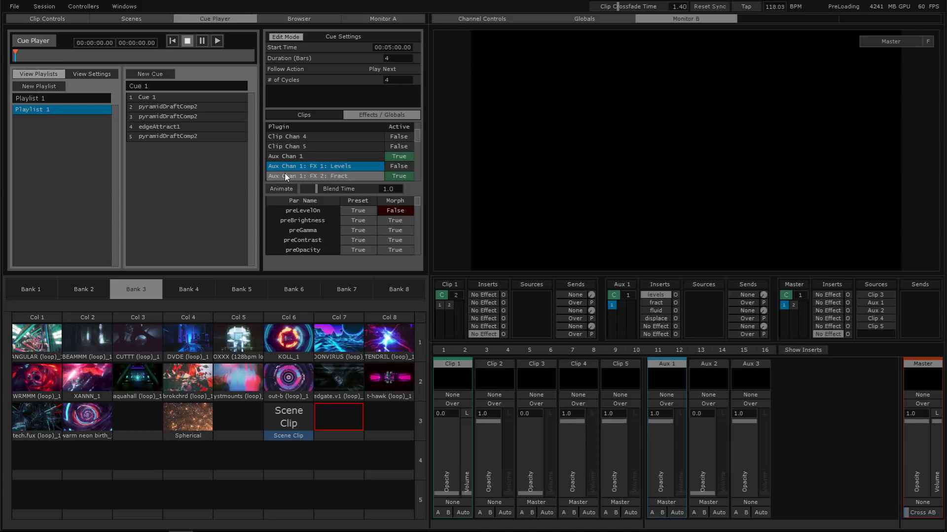
pyautogui.scroll(-1, 285, 173)
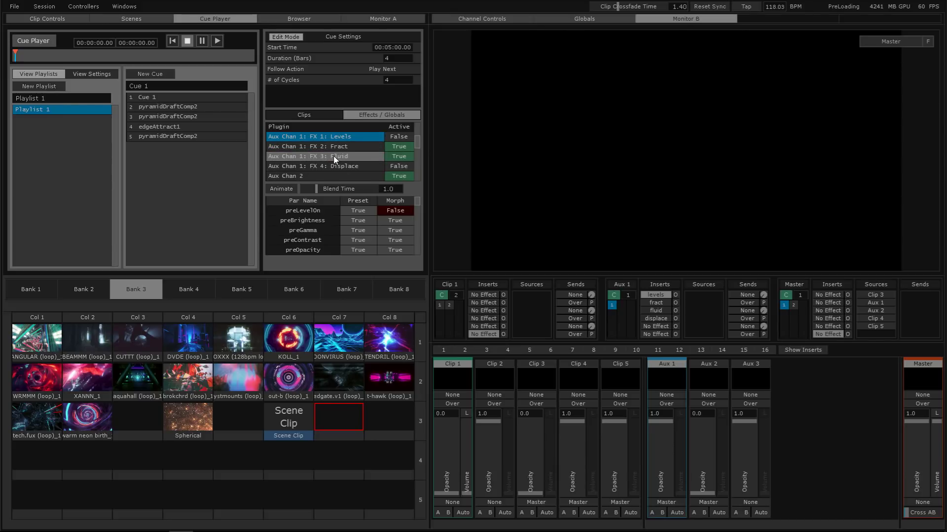
pyautogui.scroll(-1, 333, 156)
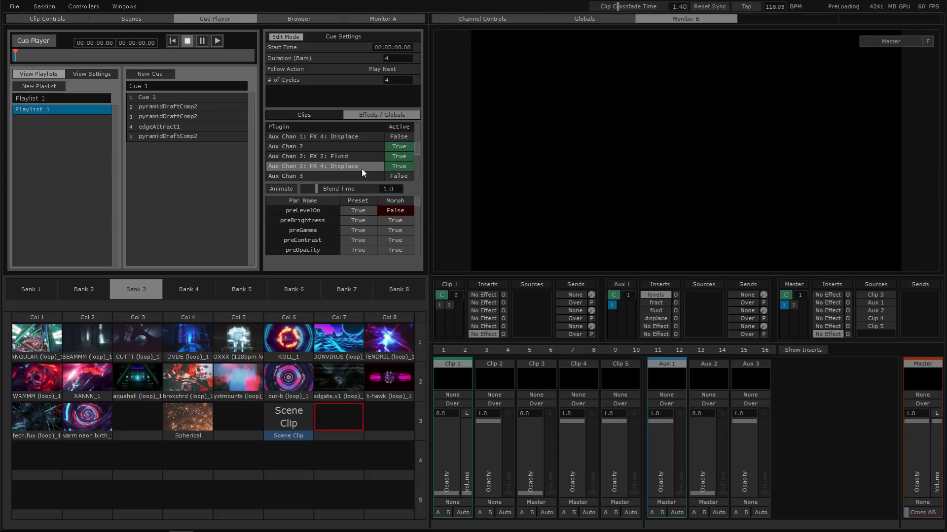
pyautogui.scroll(-1, 344, 162)
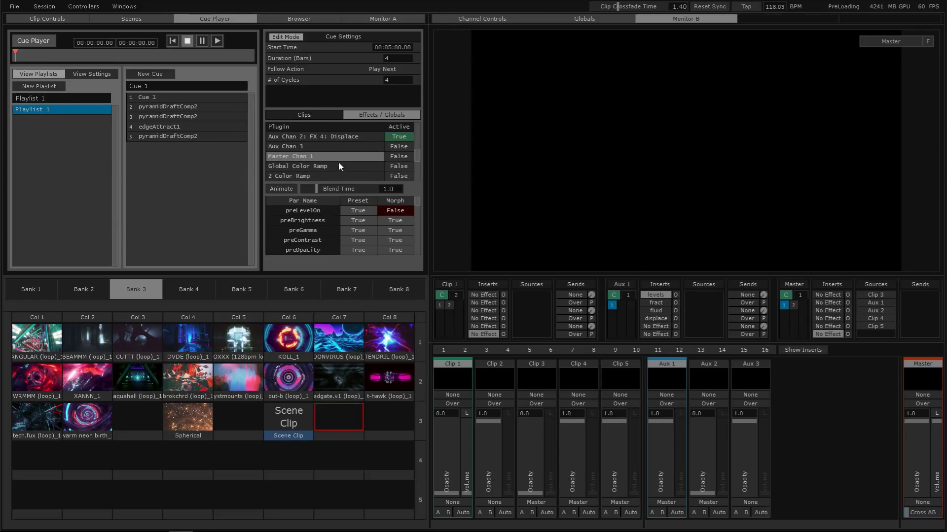
pyautogui.scroll(-1, 340, 157)
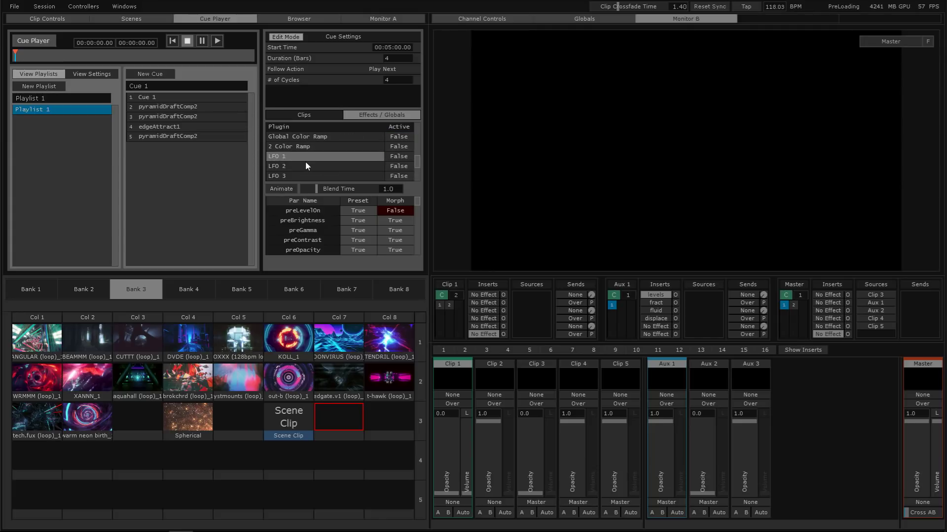
pyautogui.scroll(-1, 306, 161)
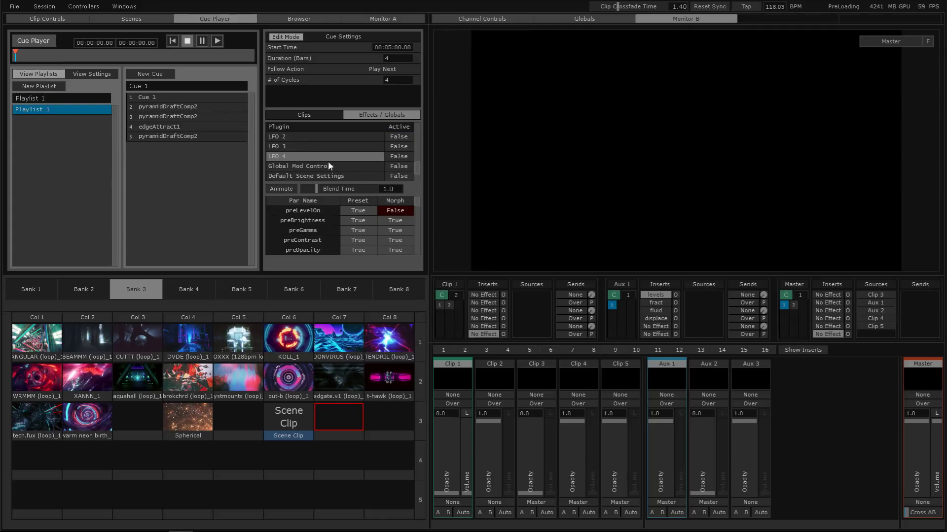
pyautogui.scroll(-1, 336, 161)
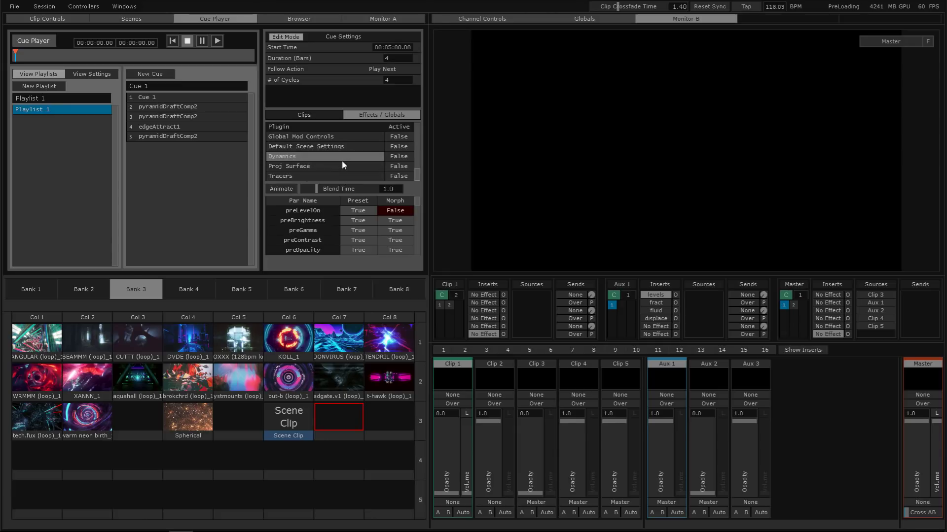
# - Compare the cue's blend time and parameter settings for Clip Chan 2, Clip Chan 1 and Clip Chan 3
pyautogui.scroll(5, 341, 161)
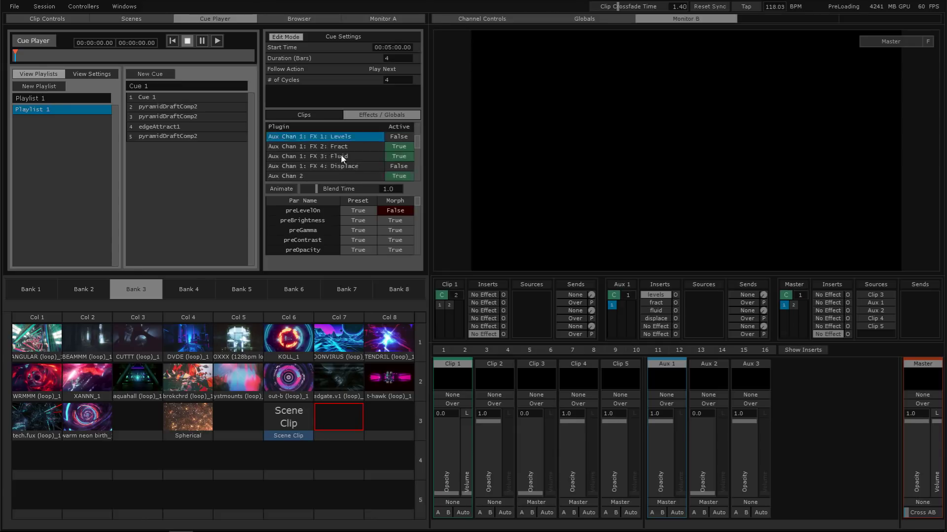
pyautogui.scroll(-5, 341, 154)
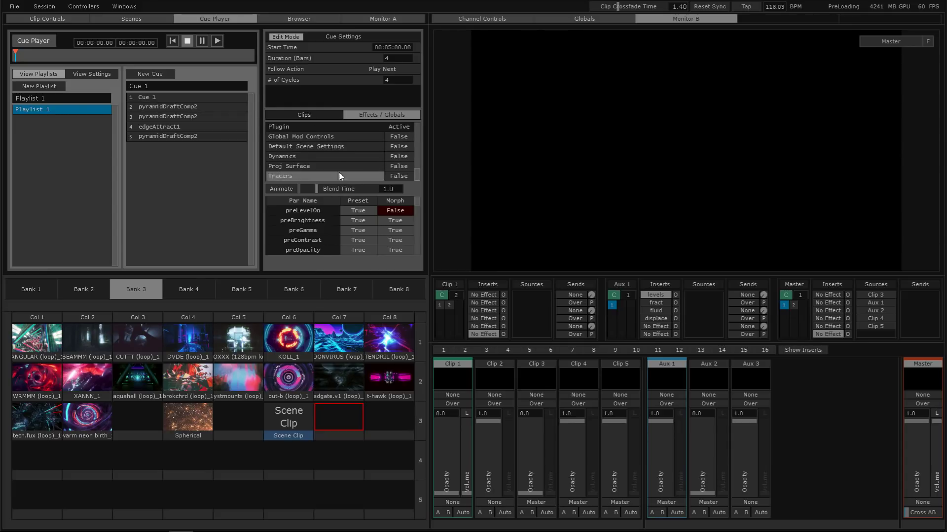
pyautogui.scroll(10, 339, 170)
pyautogui.click(309, 146)
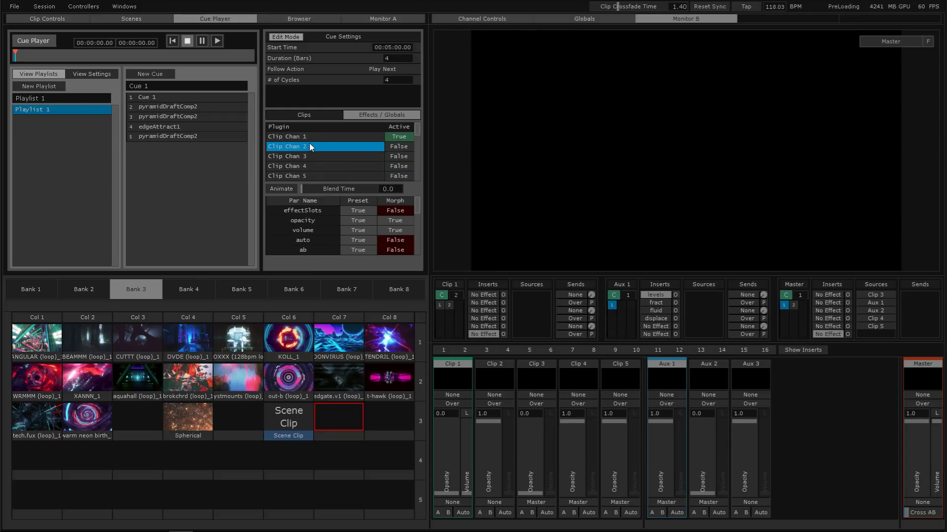
pyautogui.click(309, 136)
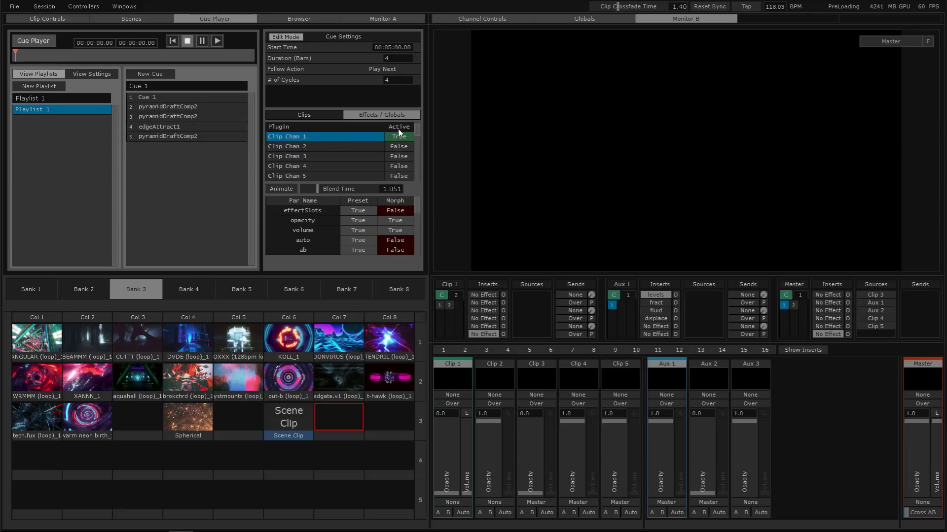
pyautogui.click(329, 147)
pyautogui.click(328, 156)
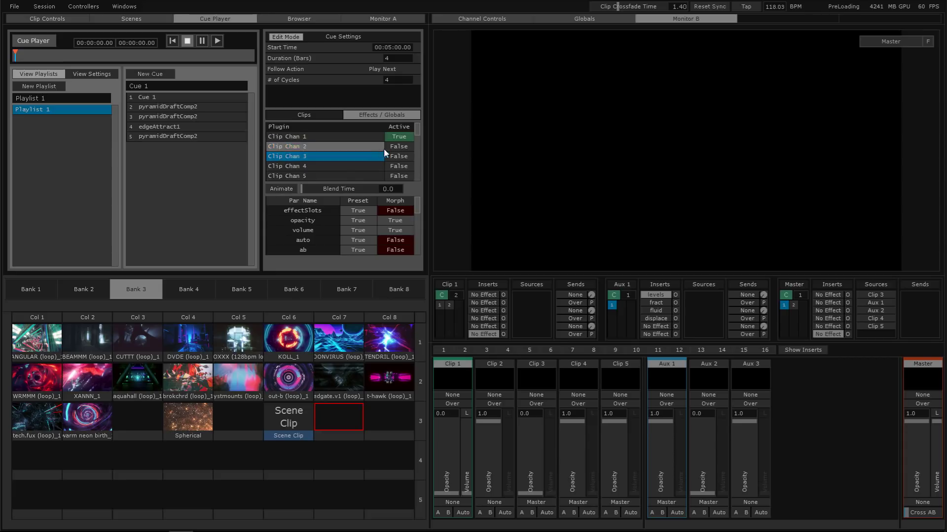
# - Review which clip and aux channel plugins are active, and check the cue's Clips list before returning to Effects / Globals
pyautogui.scroll(-2, 329, 156)
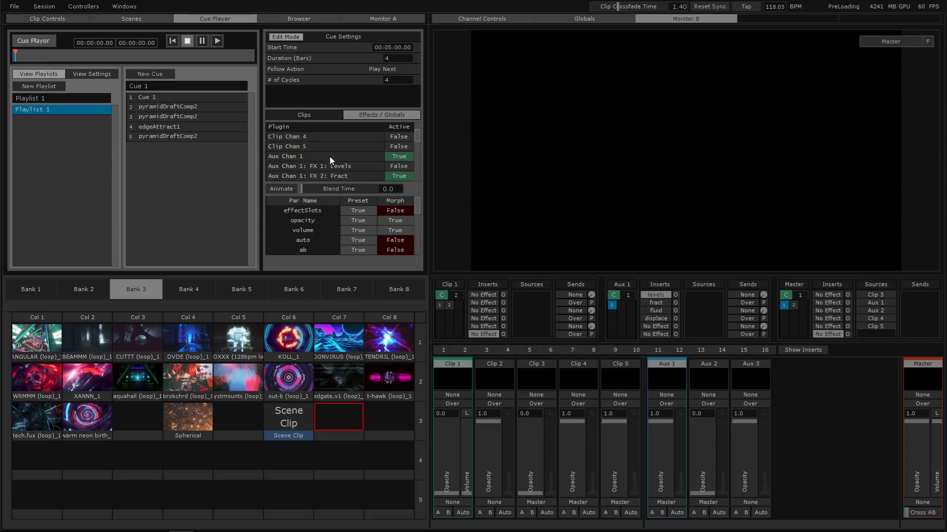
pyautogui.scroll(2, 329, 156)
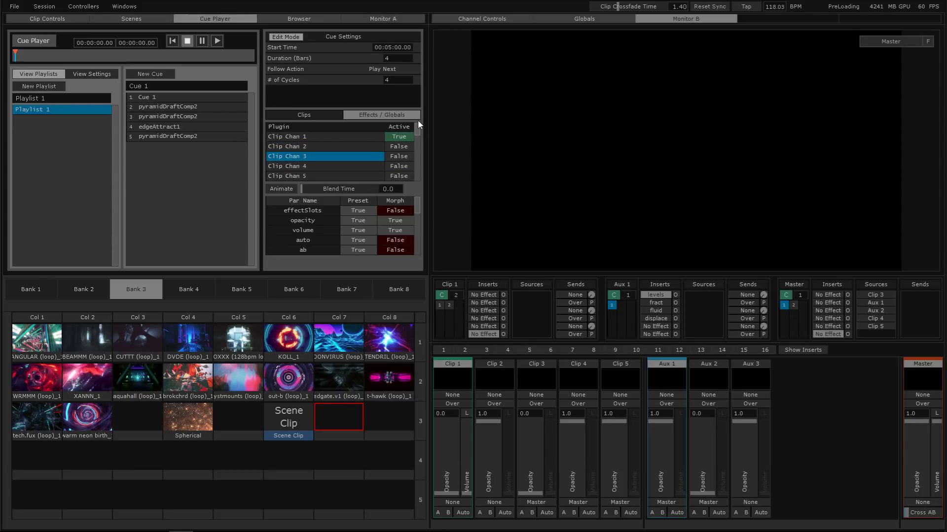
pyautogui.moveTo(418, 120); pyautogui.dragTo(418, 130)
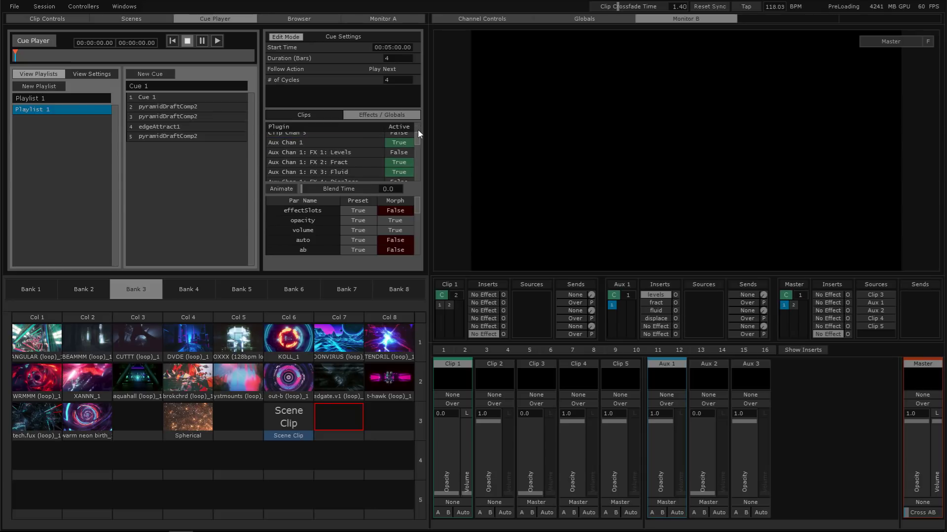
pyautogui.moveTo(418, 130); pyautogui.dragTo(418, 139)
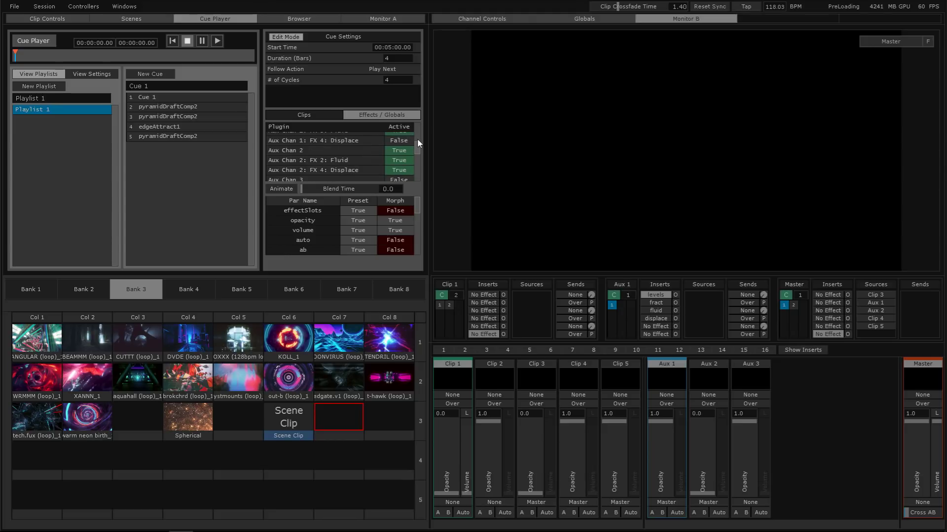
pyautogui.scroll(5, 417, 143)
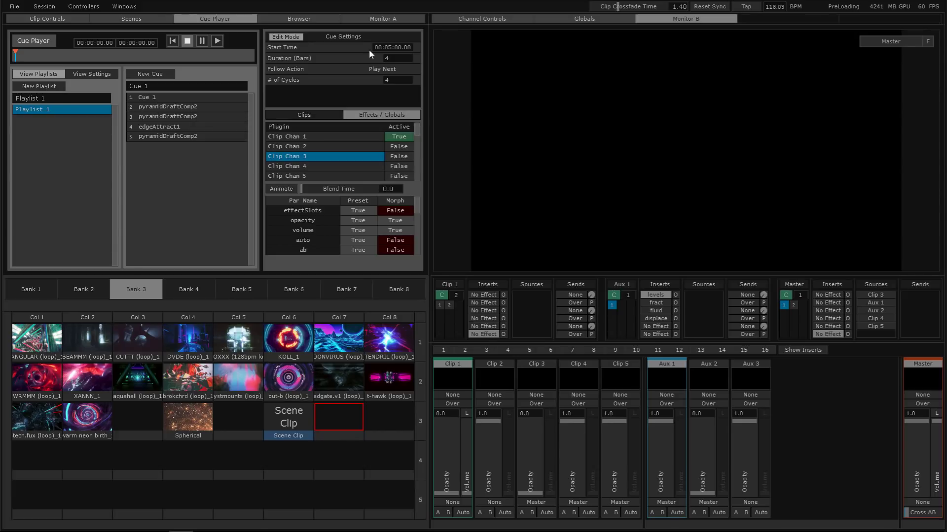
pyautogui.click(331, 116)
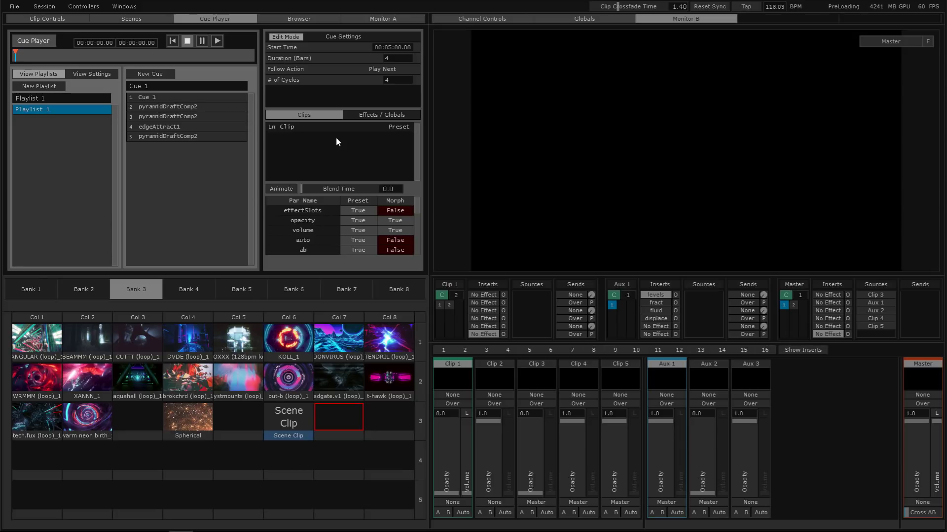
pyautogui.click(370, 115)
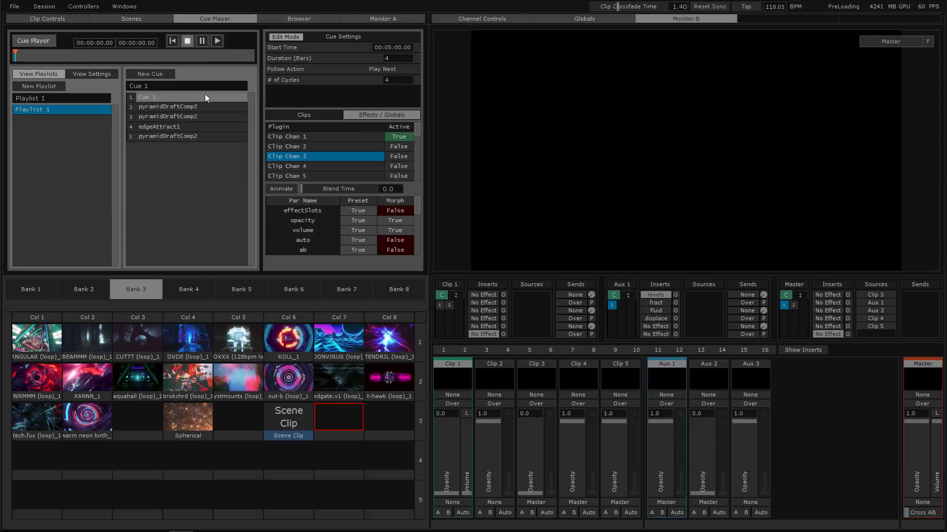
# - Start Cue Player playback, trigger Cue 1 and check the cue's start time and duration
pyautogui.click(220, 40)
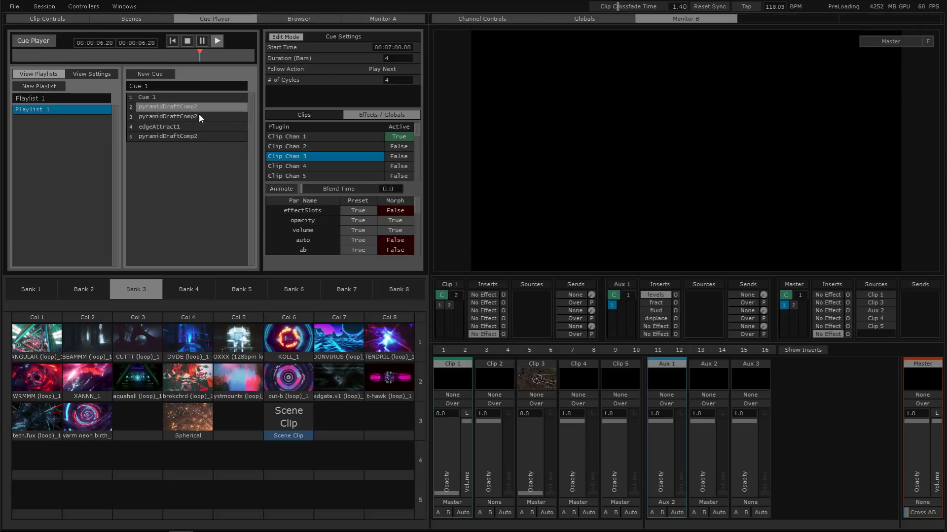
pyautogui.click(176, 102)
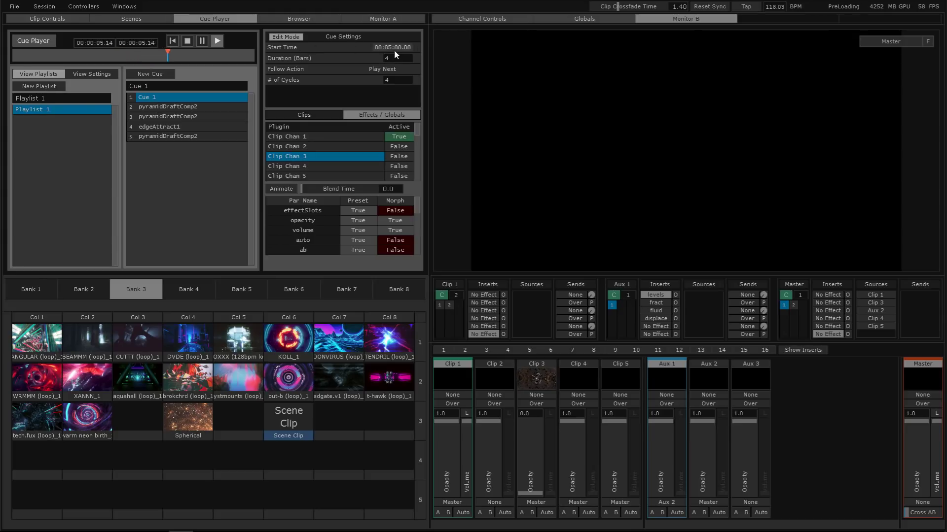
pyautogui.click(377, 49)
pyautogui.moveTo(380, 48); pyautogui.dragTo(422, 58)
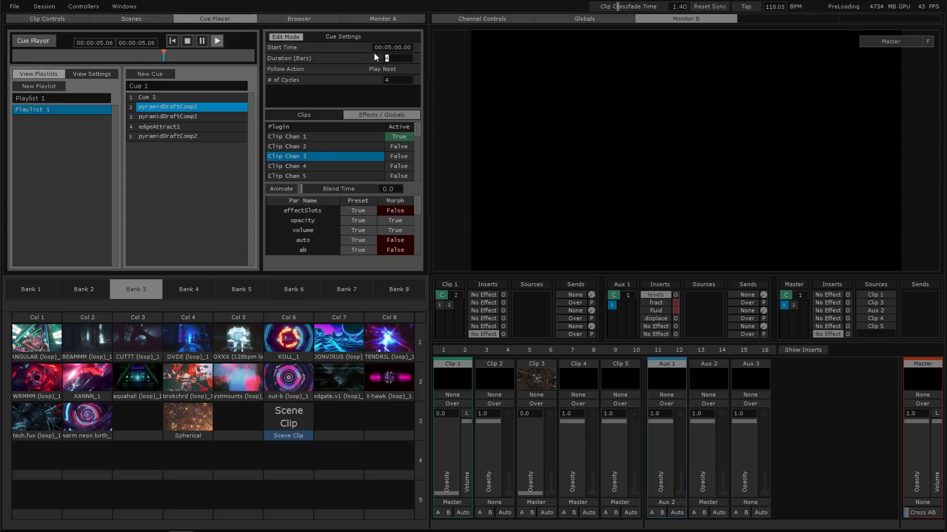
# - Show the Cue Player settings in place of the playlists
pyautogui.click(98, 75)
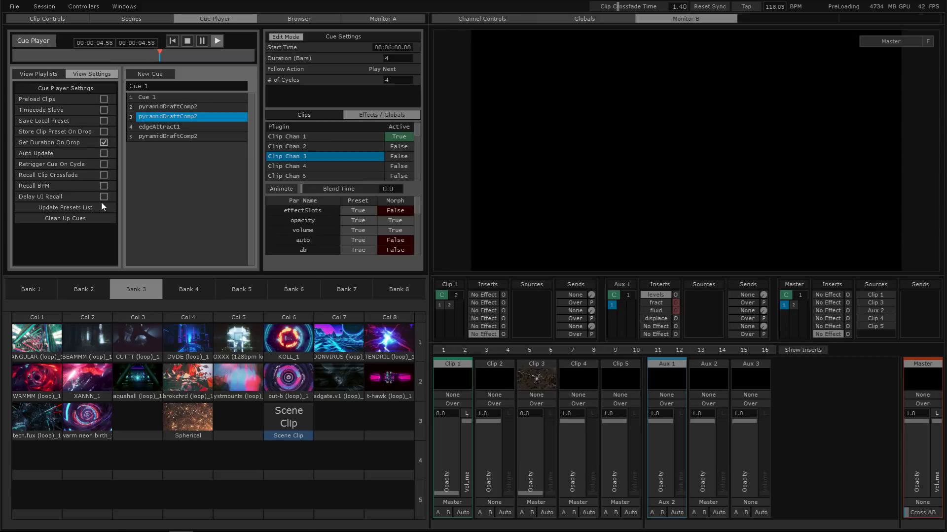
pyautogui.click(45, 75)
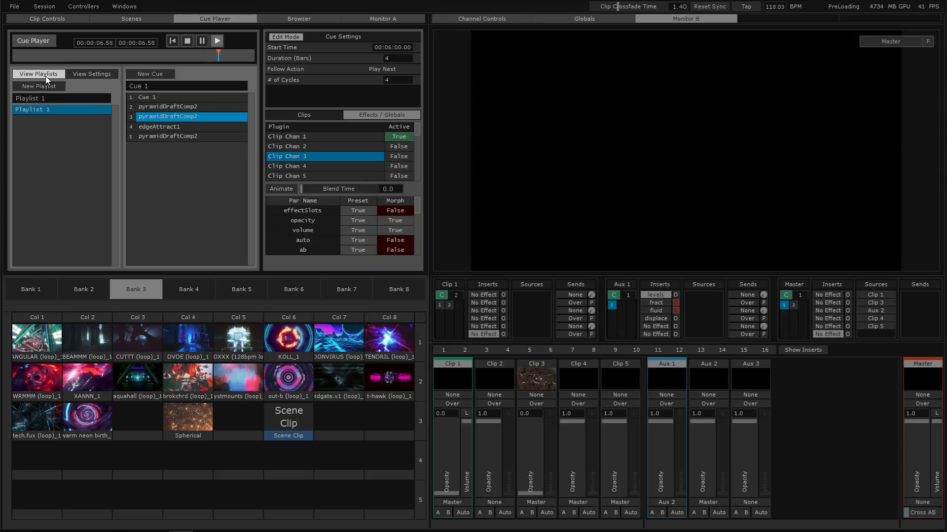
pyautogui.click(74, 74)
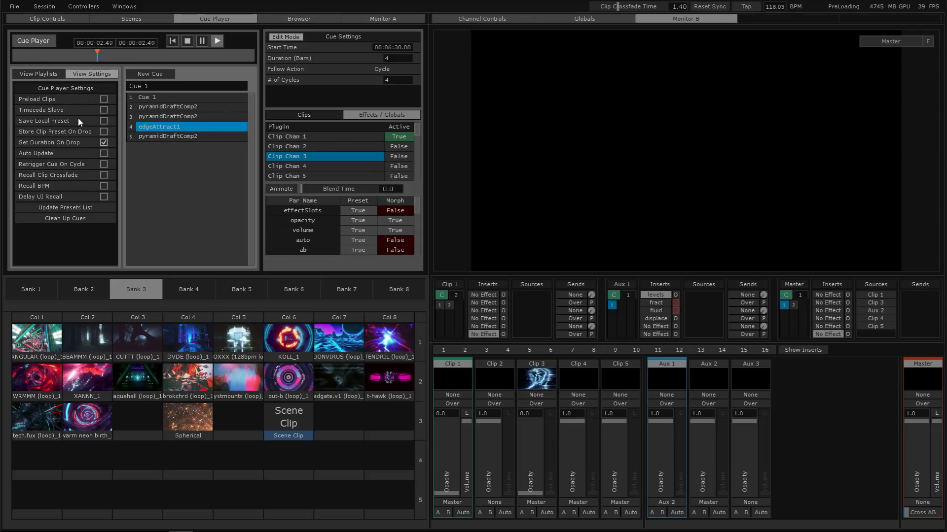
# - Open the Cue Player settings' controls network, turn on Display for the CueMode container and close the network pane
pyautogui.hotkey('ctrl', 'e')
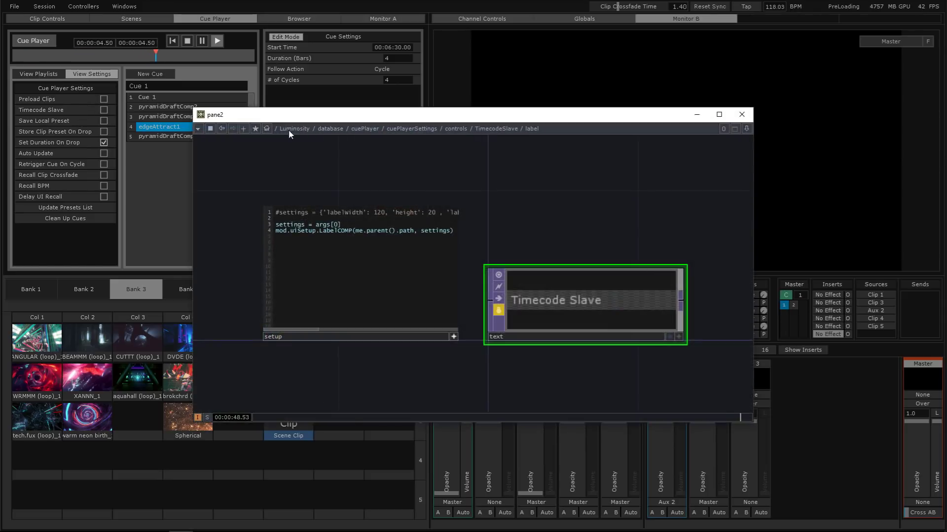
pyautogui.scroll(-5, 375, 158)
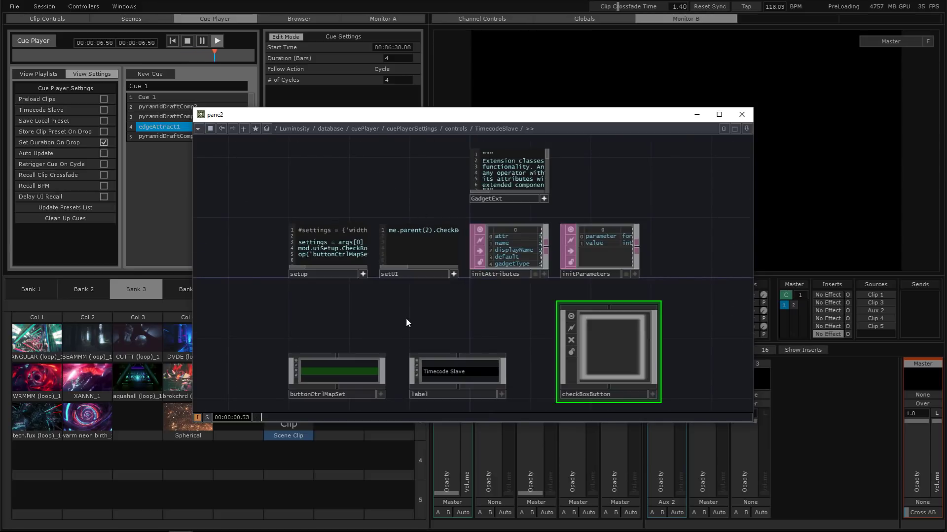
pyautogui.scroll(-5, 406, 318)
pyautogui.scroll(5, 328, 239)
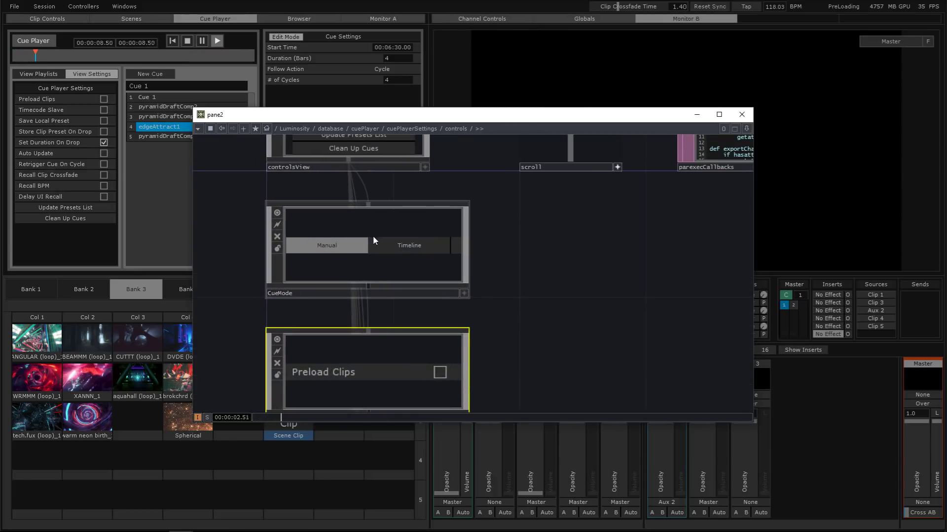
pyautogui.scroll(-2, 374, 235)
pyautogui.click(383, 239)
pyautogui.press('p')
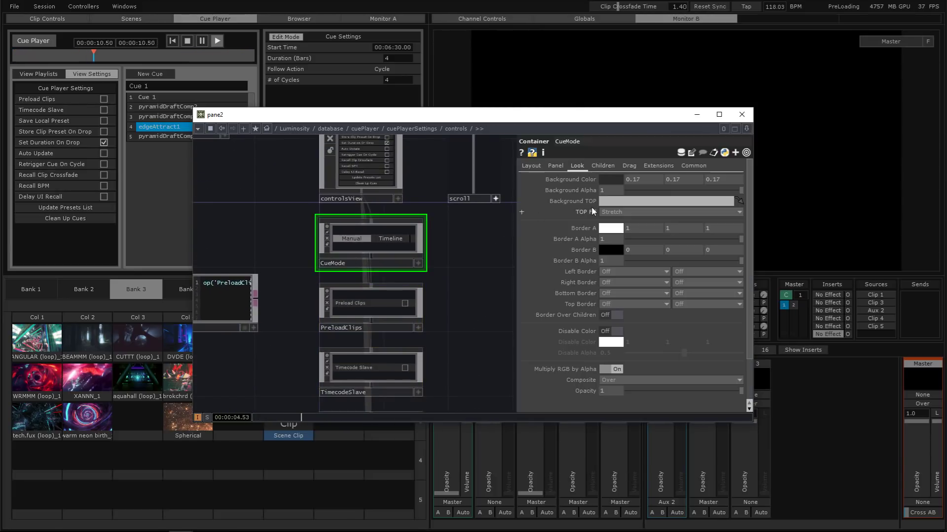
pyautogui.click(556, 167)
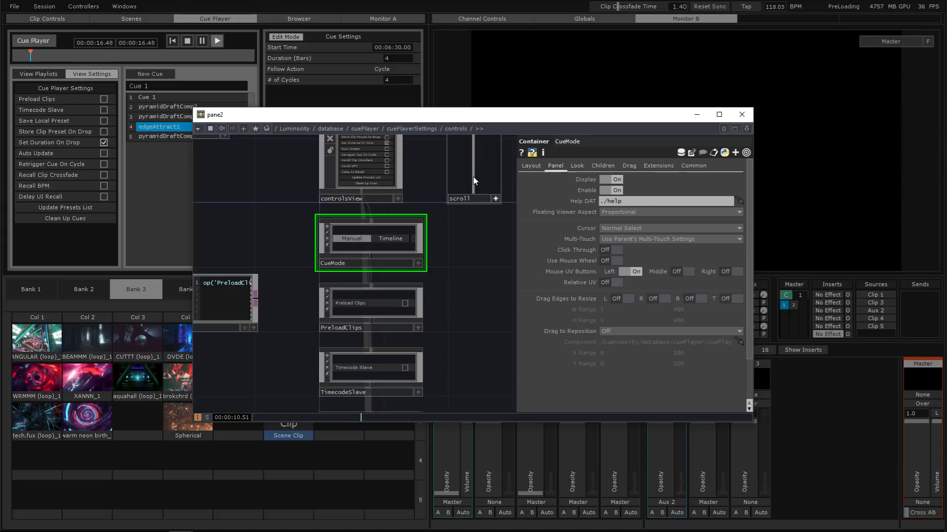
pyautogui.click(741, 114)
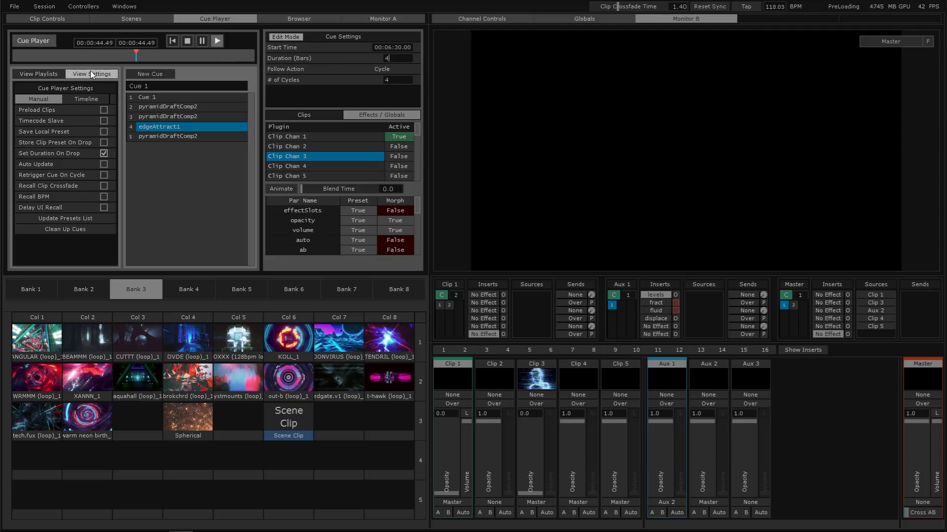
# - Trigger Cue 1 in the cue list and raise Clip 3's opacity to 1.0
pyautogui.click(175, 99)
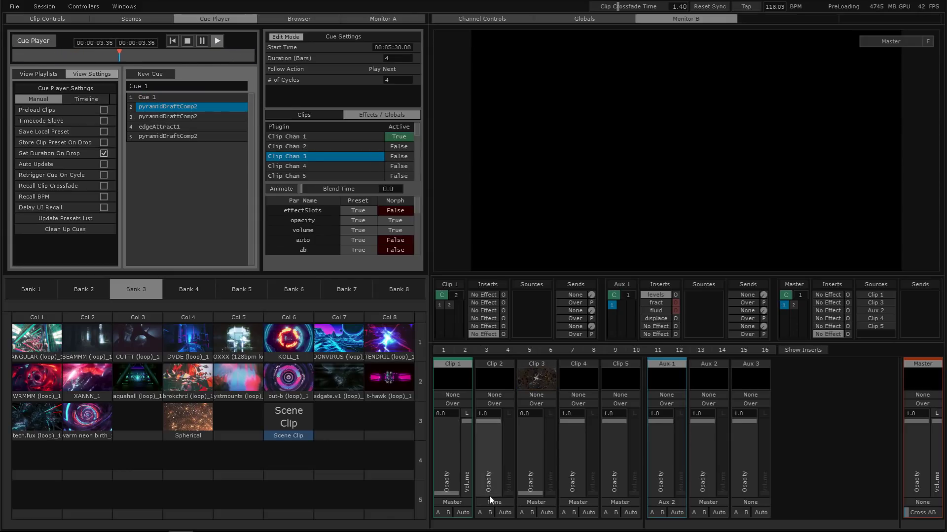
pyautogui.moveTo(525, 491); pyautogui.dragTo(530, 422)
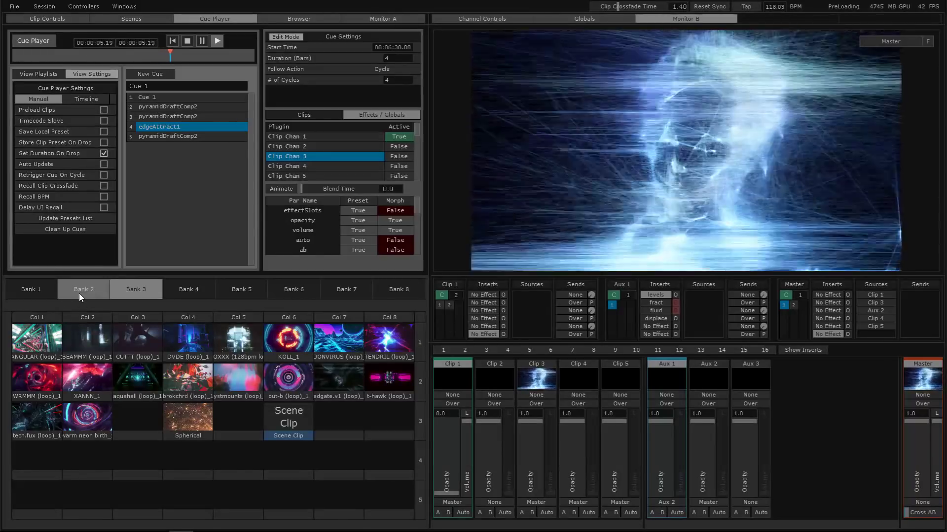
# - Show Bank 1 and clear the playing clip's channel by triggering the empty slot in row 3, column 4
pyautogui.click(80, 295)
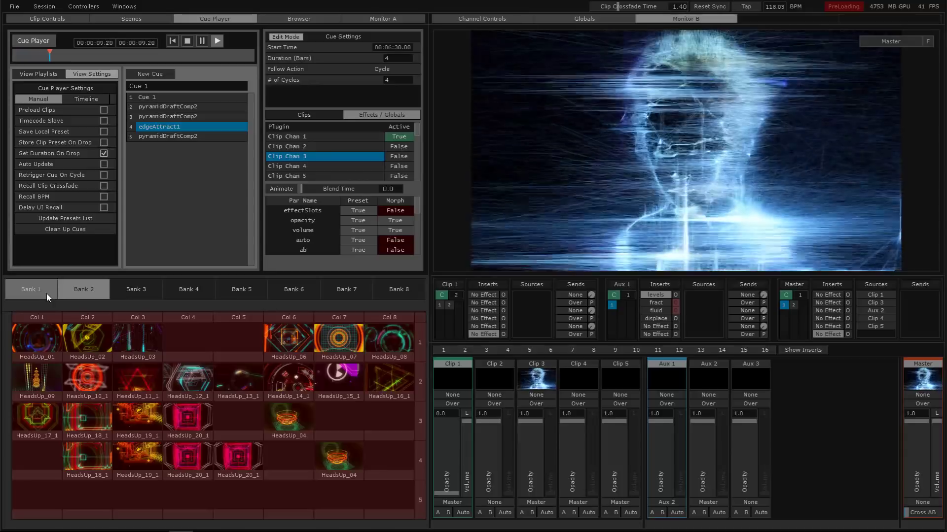
pyautogui.click(46, 287)
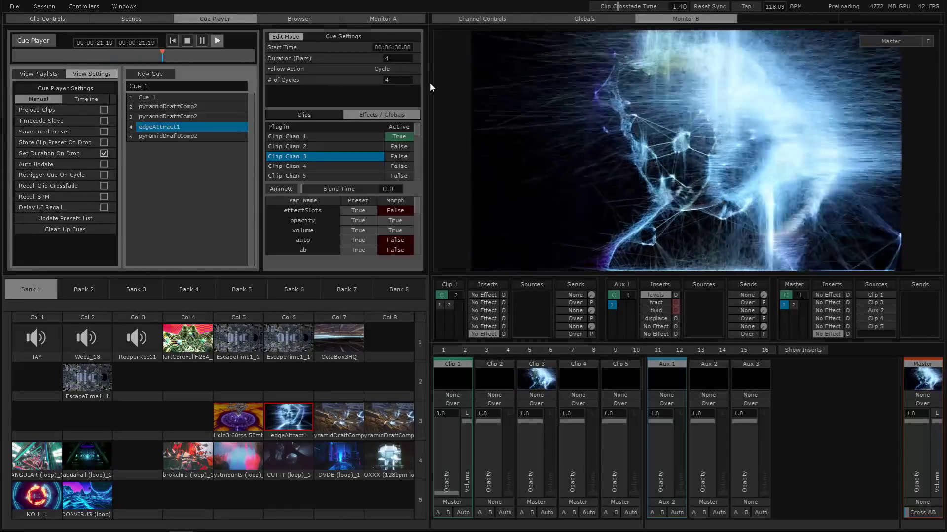
pyautogui.moveTo(388, 47); pyautogui.dragTo(419, 50)
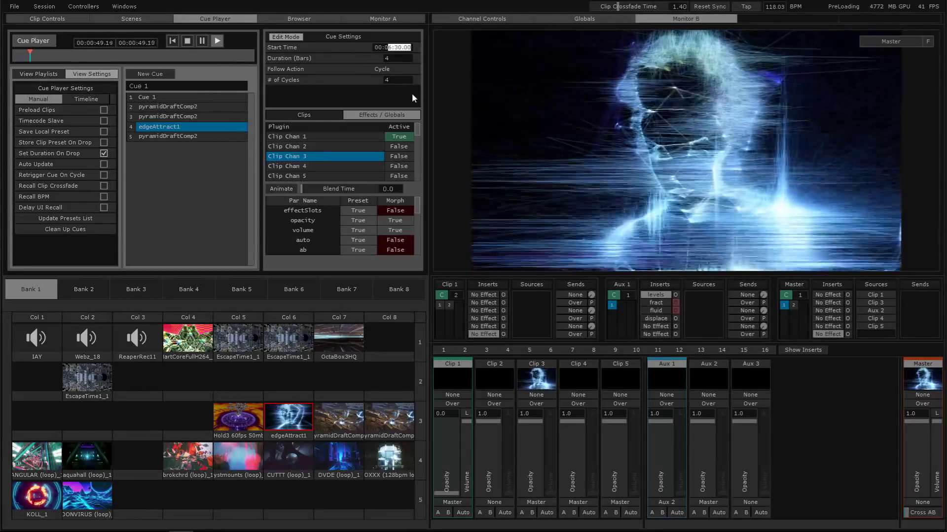
pyautogui.click(392, 79)
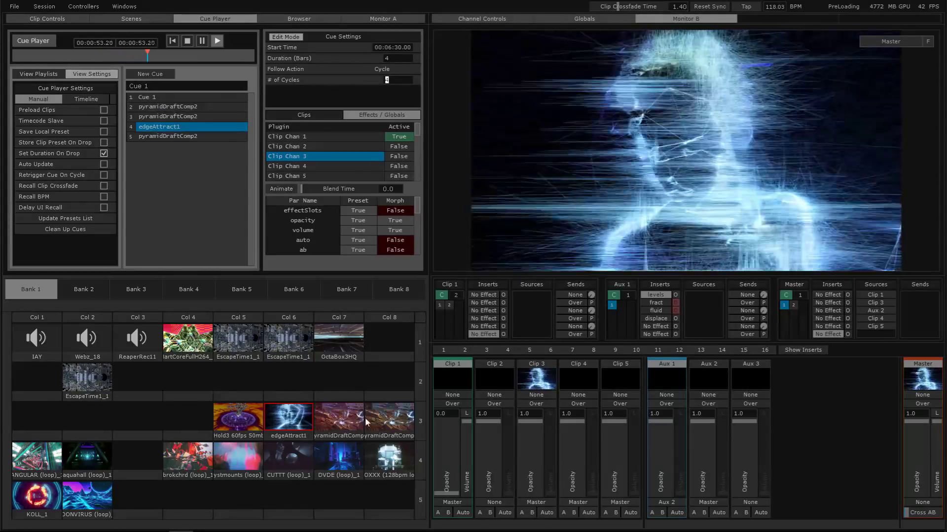
pyautogui.click(174, 404)
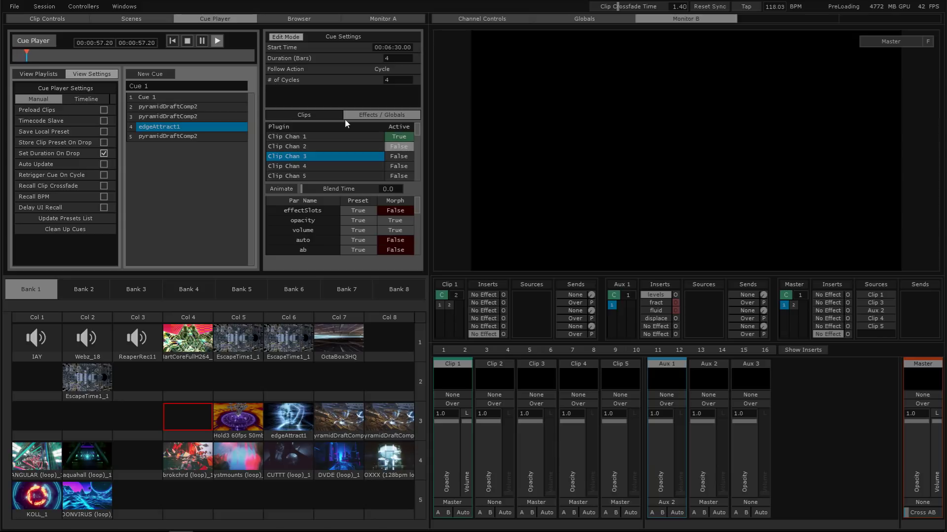
# - Set the new cue name to Cue 13 and add that cue to the cue list
pyautogui.click(167, 84)
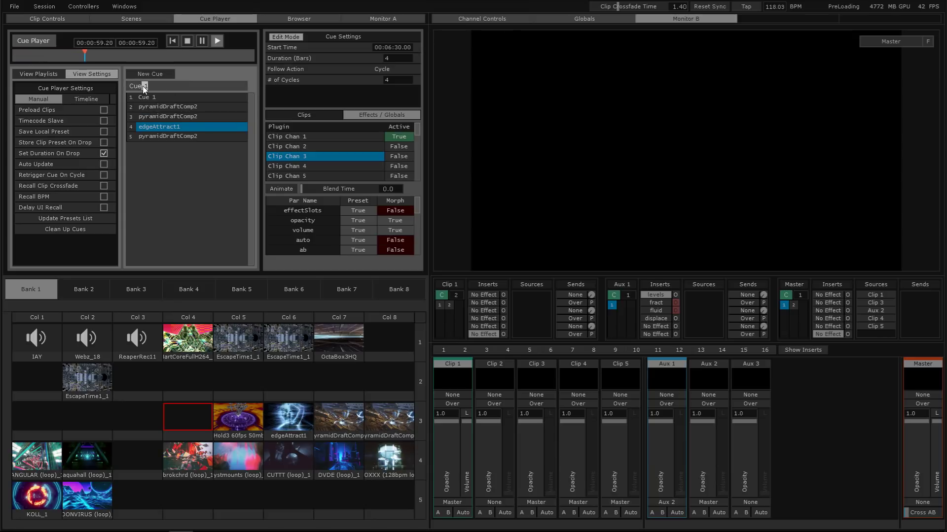
pyautogui.write('3')
pyautogui.doubleClick(146, 85)
pyautogui.click(196, 171)
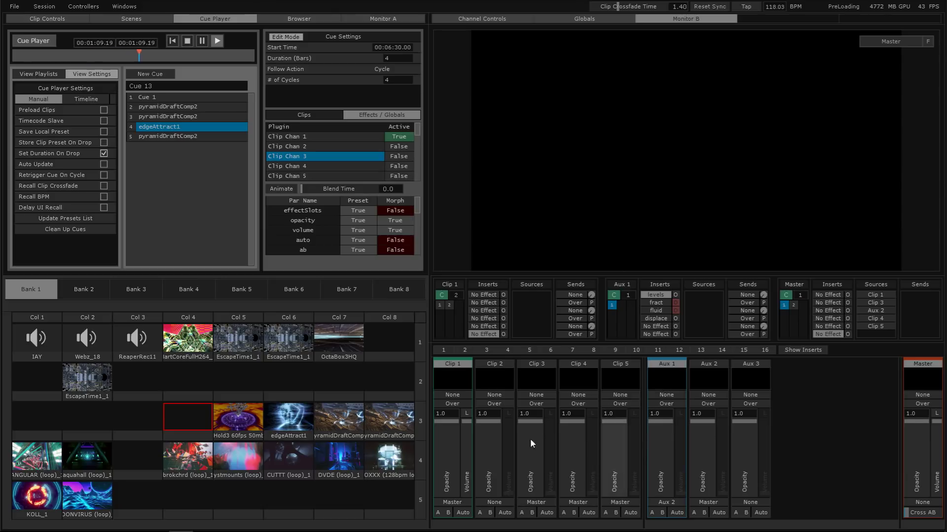
pyautogui.moveTo(447, 493); pyautogui.dragTo(446, 420)
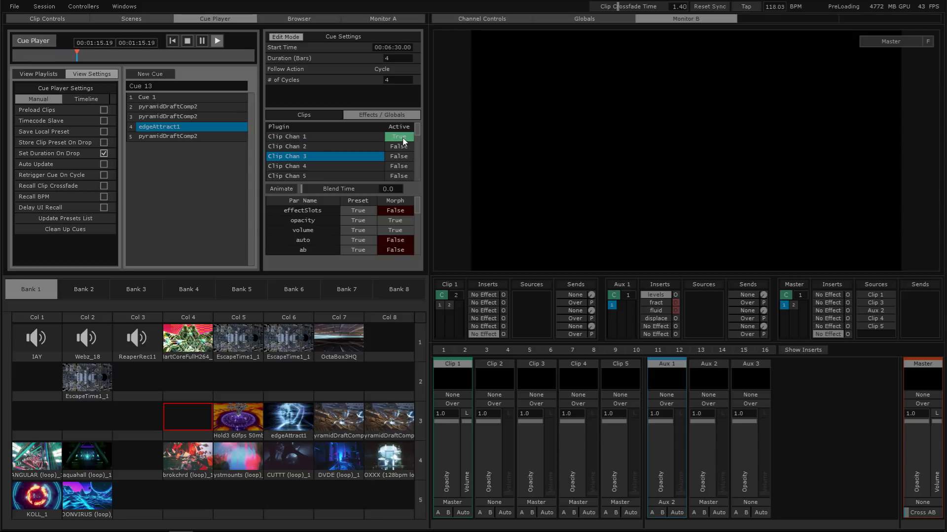
pyautogui.moveTo(420, 130)
pyautogui.mouseDown()
pyautogui.moveTo(418, 158)
pyautogui.moveTo(420, 138)
pyautogui.mouseUp()
pyautogui.moveTo(451, 448); pyautogui.dragTo(260, 150)
pyautogui.click(154, 72)
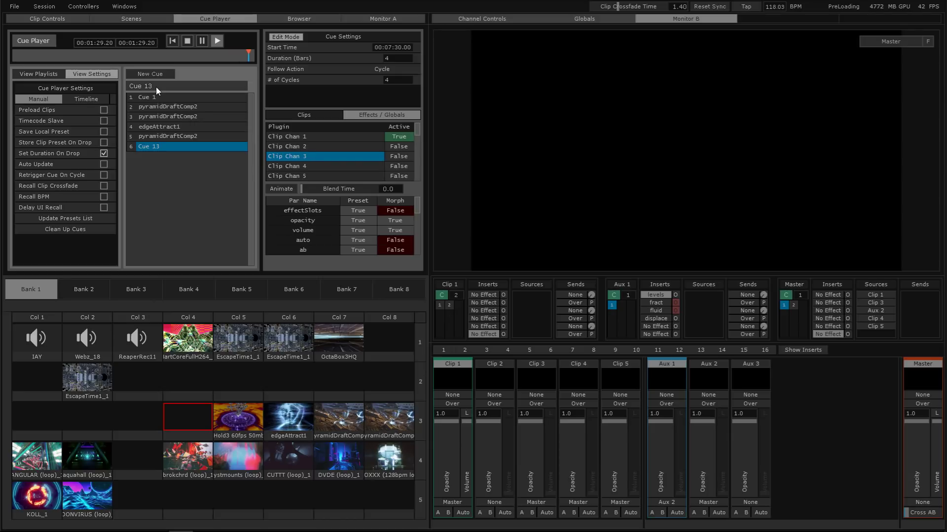
# - Set the new cue name to Cue 14, lower Clip 1's opacity to 0.0, and add the cue to the list
pyautogui.click(156, 86)
pyautogui.press('BackSpace')
pyautogui.write('4')
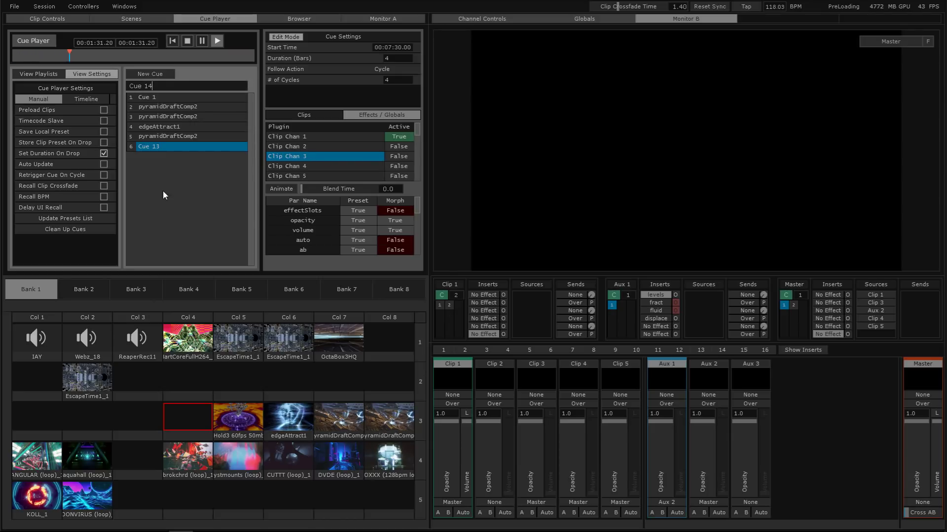
pyautogui.moveTo(442, 428); pyautogui.dragTo(442, 498)
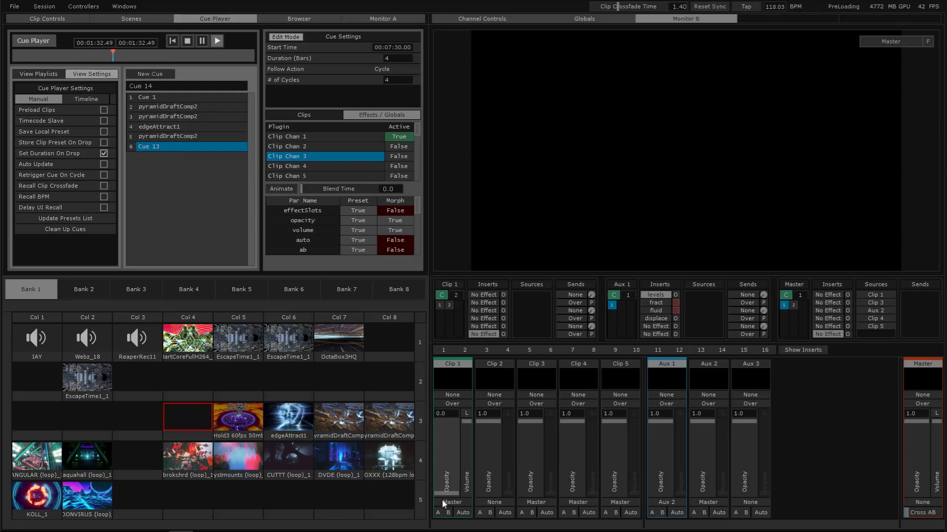
pyautogui.click(172, 74)
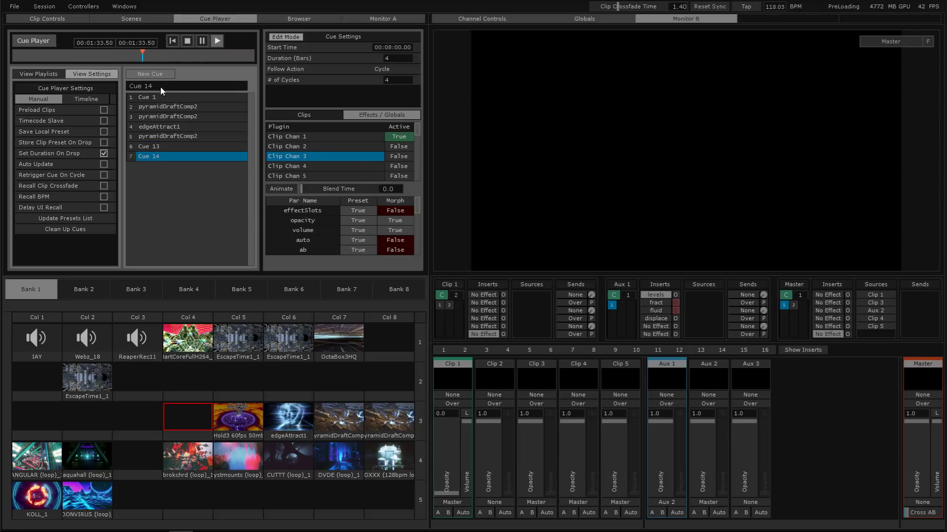
# - Trigger Cue 13 and Cue 14 alternately to compare how they recall Clip 1's opacity
pyautogui.click(162, 156)
pyautogui.click(162, 149)
pyautogui.click(161, 156)
pyautogui.click(161, 147)
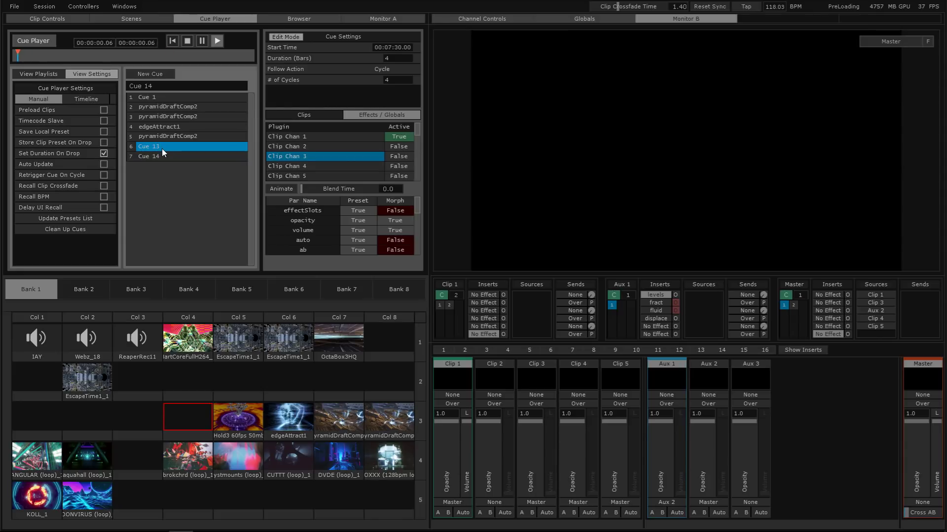
pyautogui.click(161, 156)
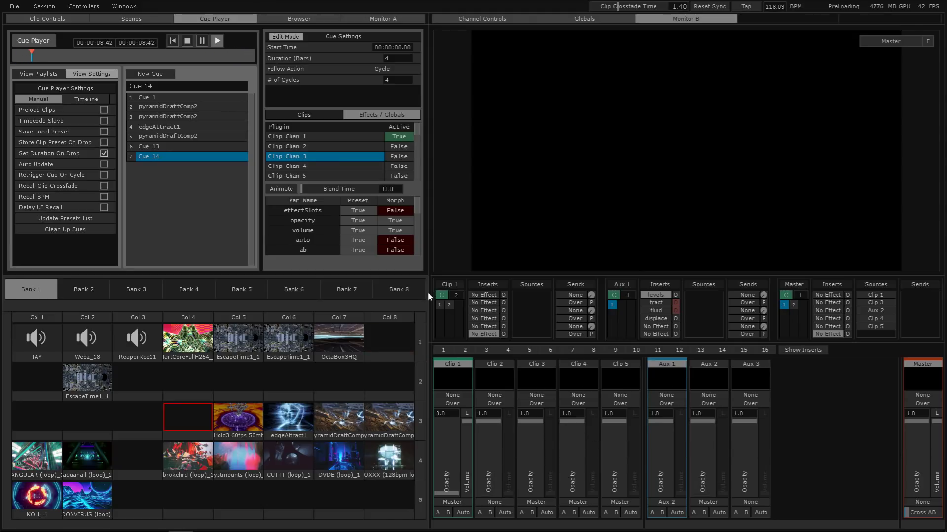
# - Delete Cue 14 and Cue 13 from the cue list
pyautogui.click(133, 156)
pyautogui.click(129, 150)
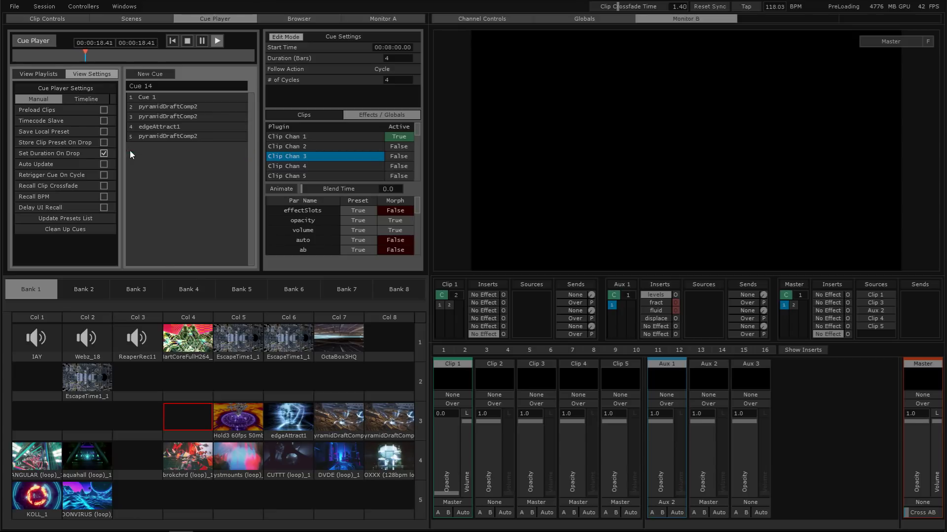
# - Show the cue's clips, create a new Cue 14, add the UpHold3 60fps 50mbps clip to it and trigger it
pyautogui.click(302, 114)
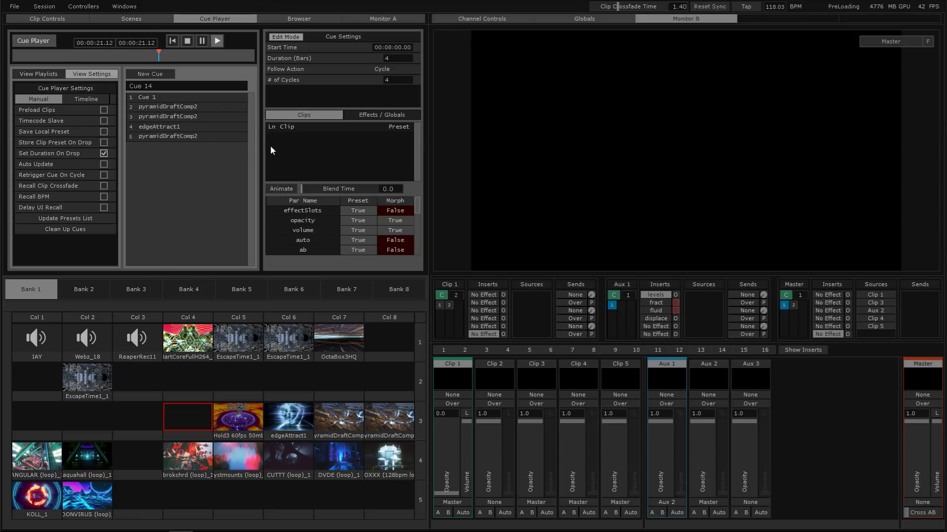
pyautogui.click(161, 75)
pyautogui.moveTo(248, 410); pyautogui.dragTo(289, 143)
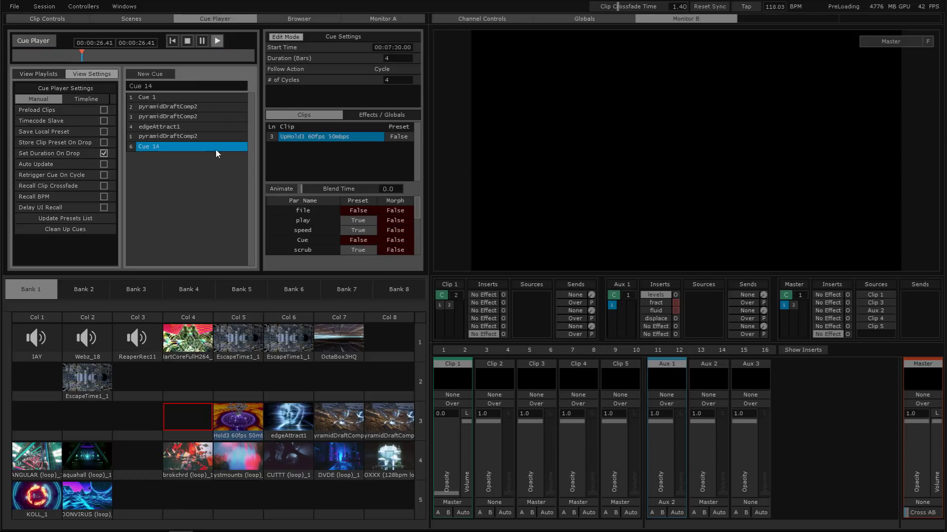
pyautogui.click(179, 147)
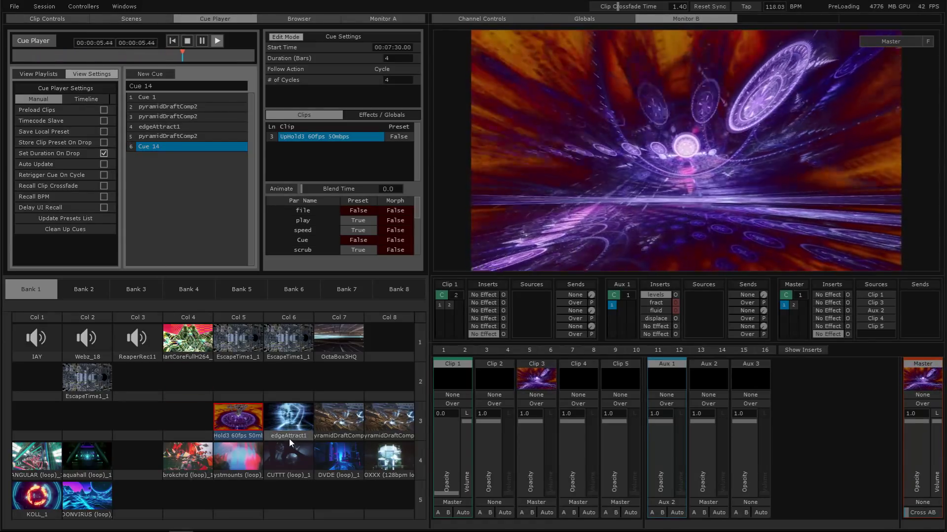
# - Add edgeAttract1 and the two pyramidDraftComp2 clips from row 3 of Bank 1 as new cues after Cue 14
pyautogui.moveTo(291, 437); pyautogui.dragTo(217, 170)
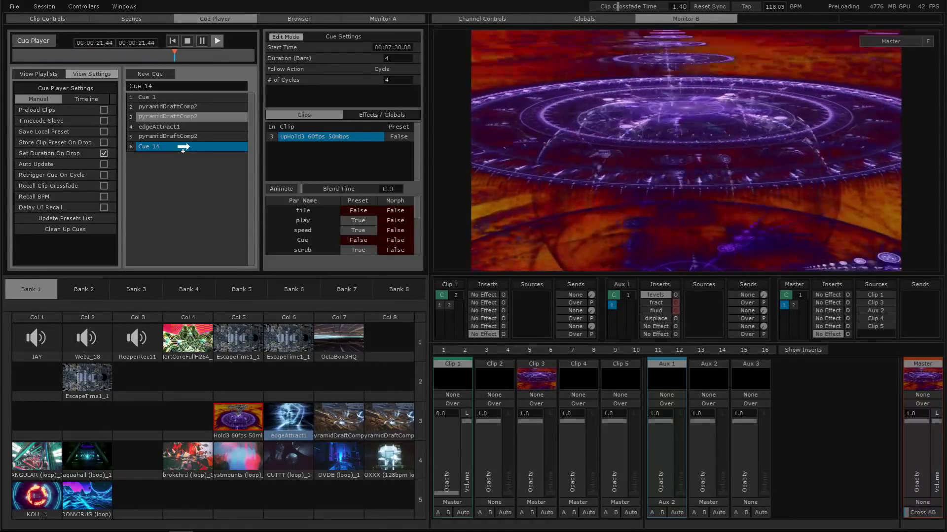
pyautogui.moveTo(184, 147); pyautogui.dragTo(190, 146)
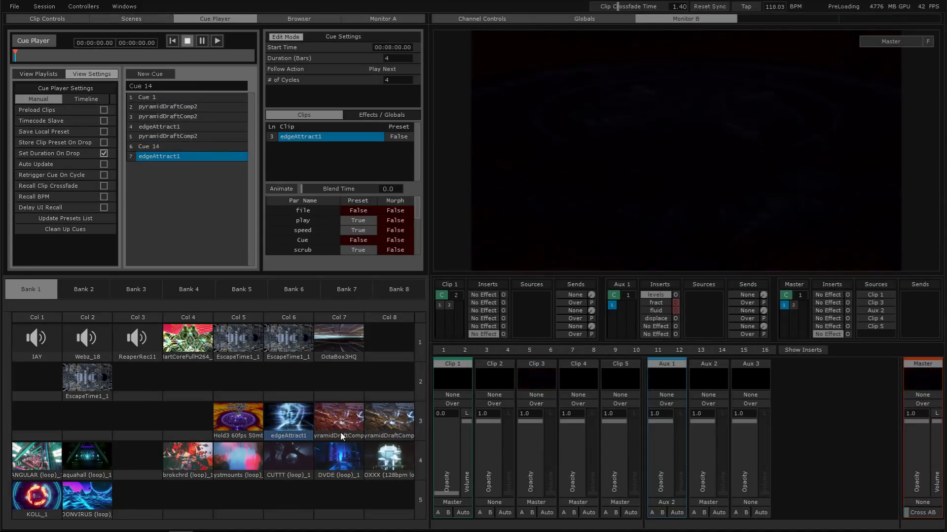
pyautogui.moveTo(341, 436); pyautogui.dragTo(187, 206)
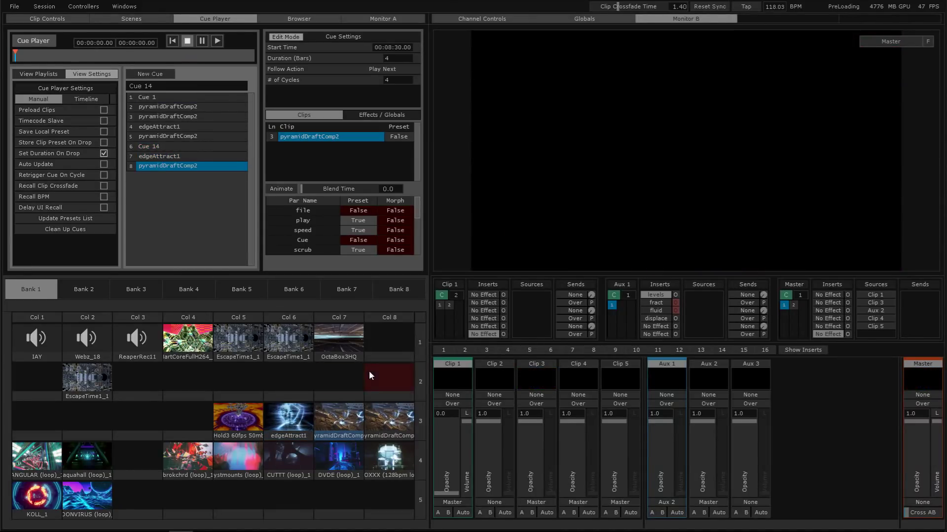
pyautogui.moveTo(388, 420); pyautogui.dragTo(194, 239)
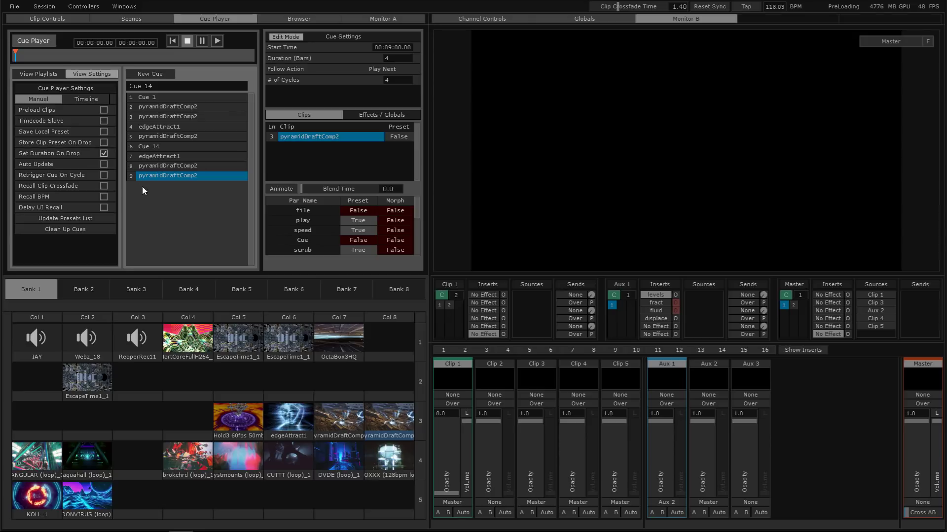
# - Delete the last two pyramidDraftComp2 cues, numbers 8 and 9, from the cue list
pyautogui.click(130, 176)
pyautogui.press('Delete')
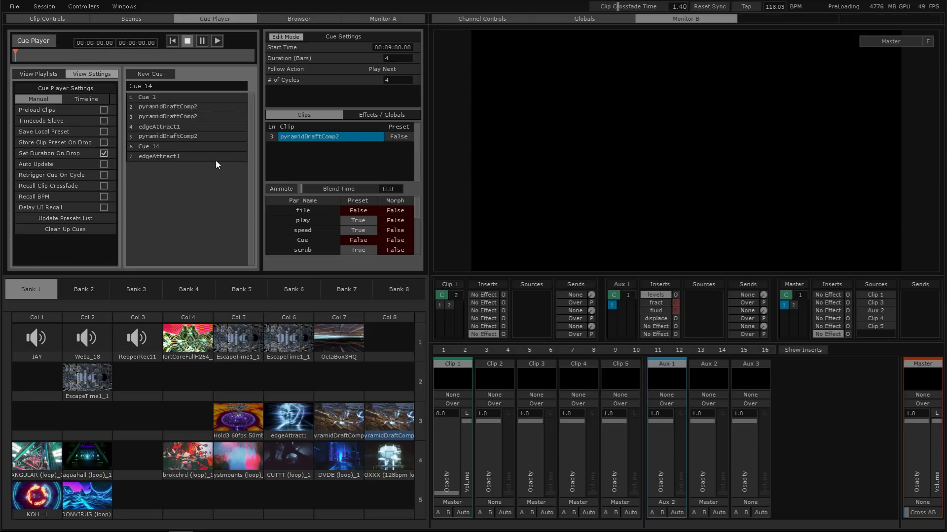
# - Start playback from the pyramidDraftComp2 cue number 5 and trigger Cue 14, edgeAttract1 number 7 and Cue 14 again
pyautogui.click(185, 144)
pyautogui.click(182, 137)
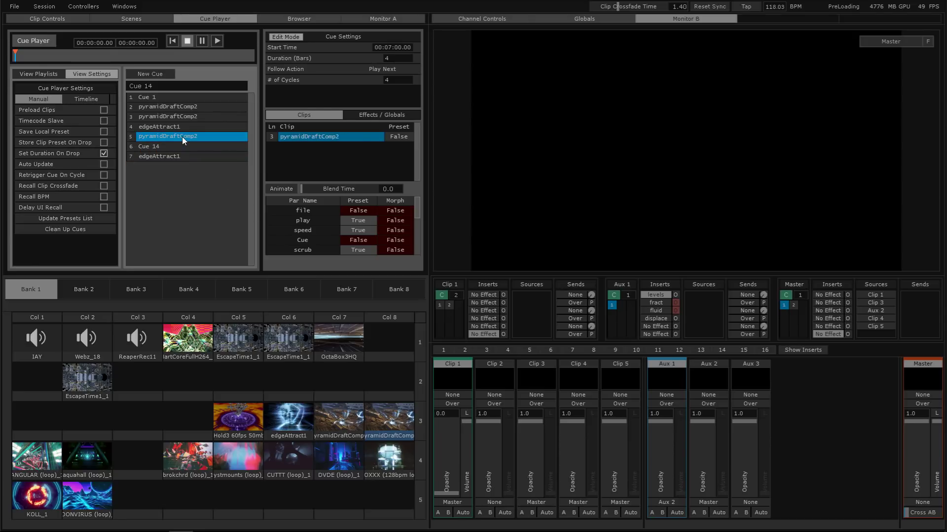
pyautogui.click(217, 42)
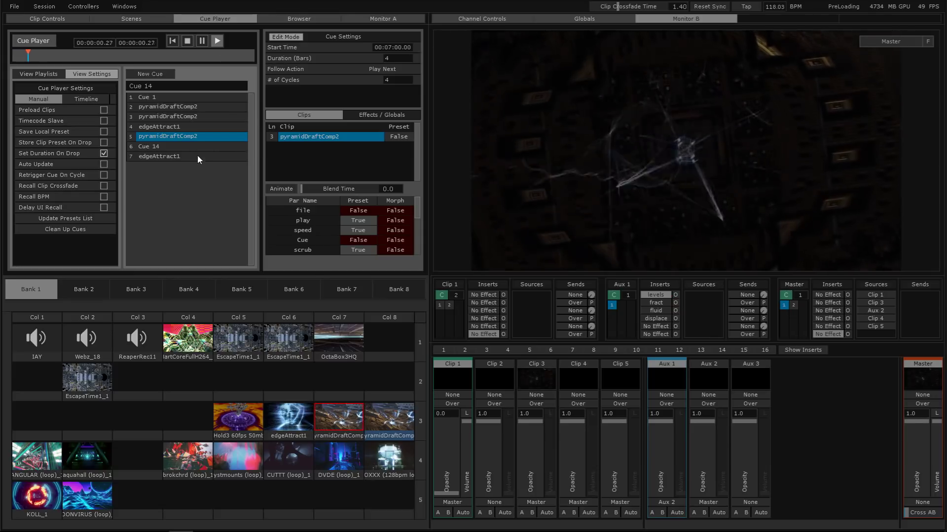
pyautogui.click(188, 146)
pyautogui.click(183, 157)
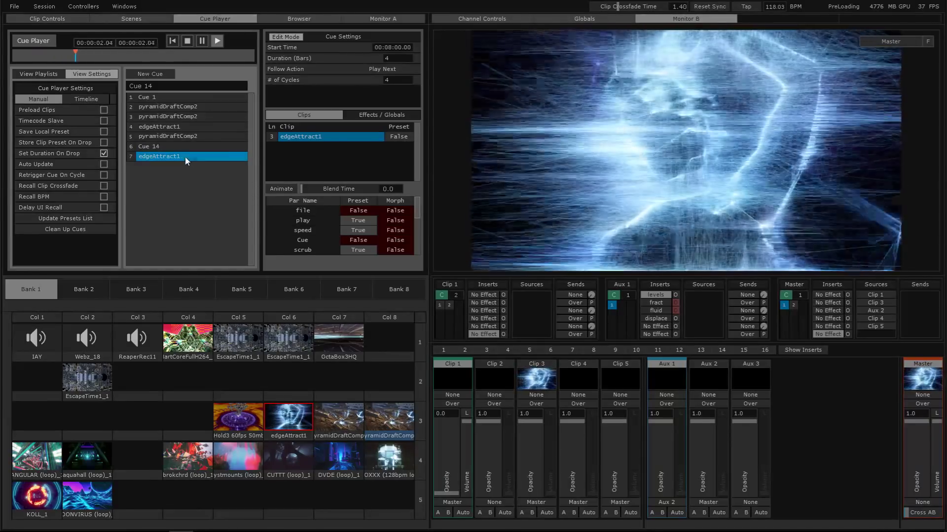
pyautogui.click(179, 146)
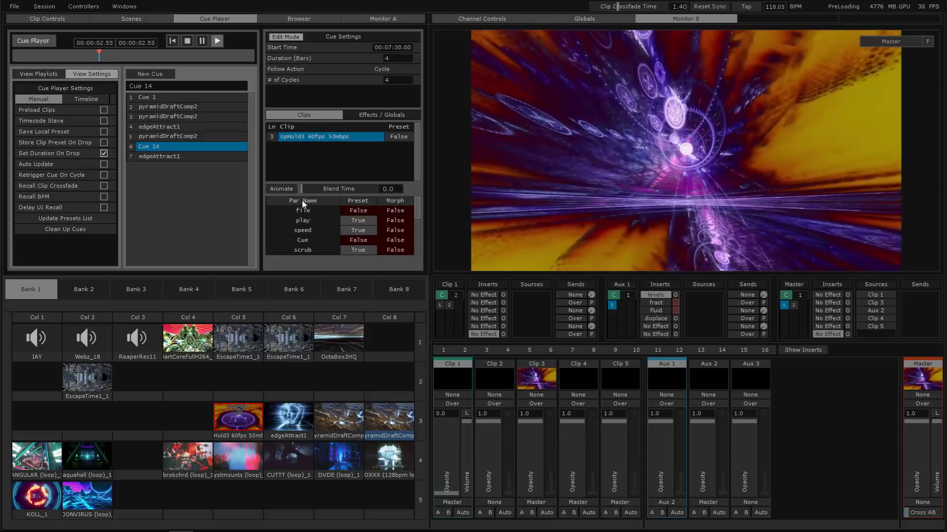
# - Trigger Cue 1 and the pyramidDraftComp2 cues numbered 2 and 3, and select the Aux 2 channel
pyautogui.click(194, 98)
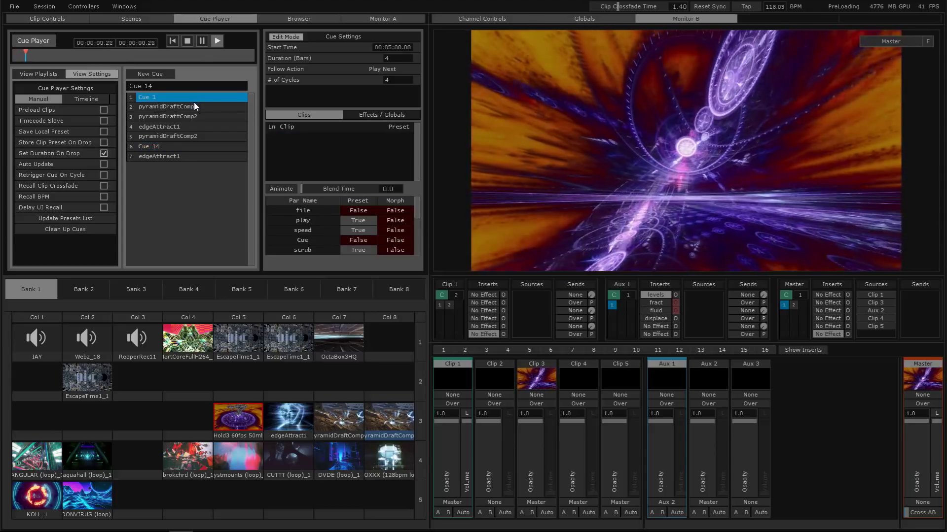
pyautogui.click(194, 107)
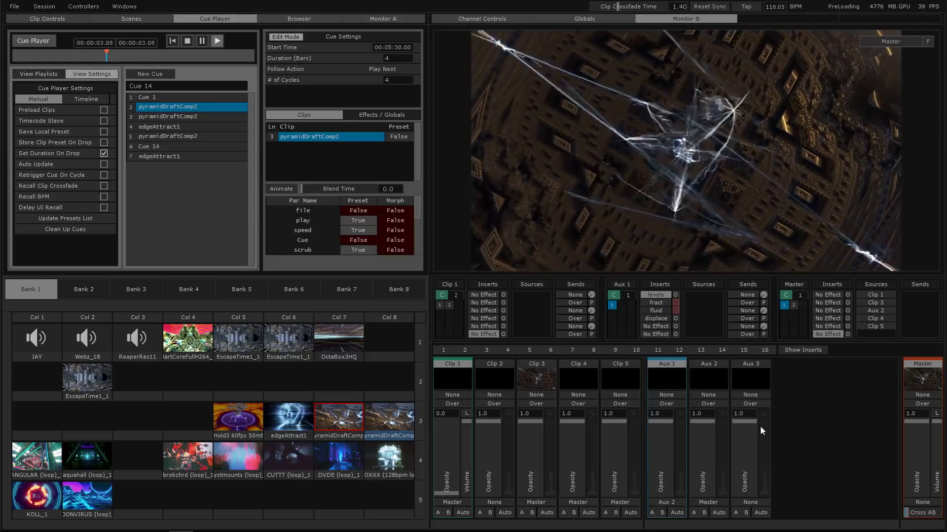
pyautogui.click(698, 378)
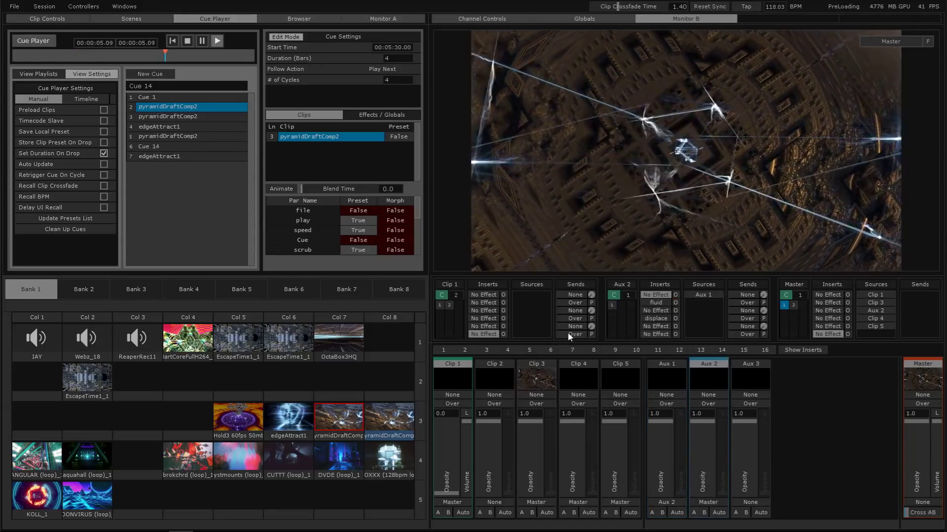
pyautogui.click(193, 122)
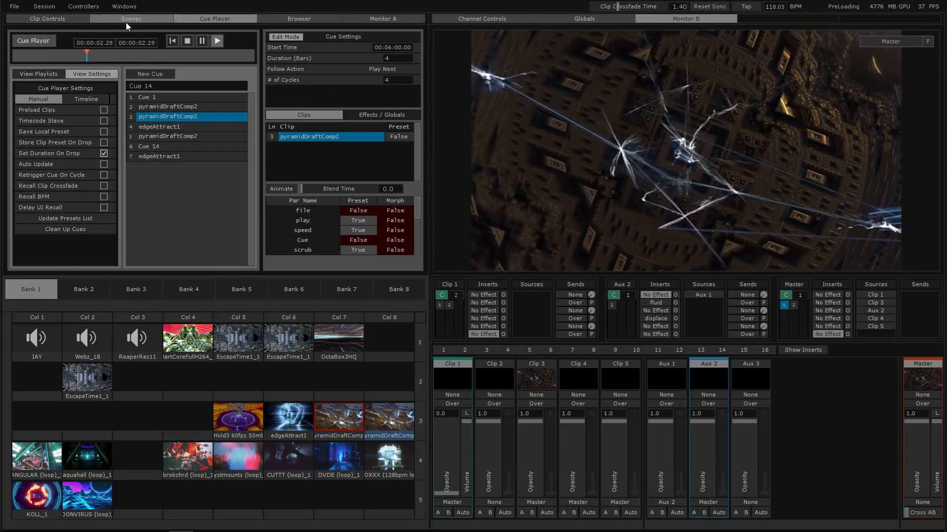
# - View the scenes, return to the Cue Player and trigger Cue 14 and the edgeAttract1 cue number 7
pyautogui.click(127, 20)
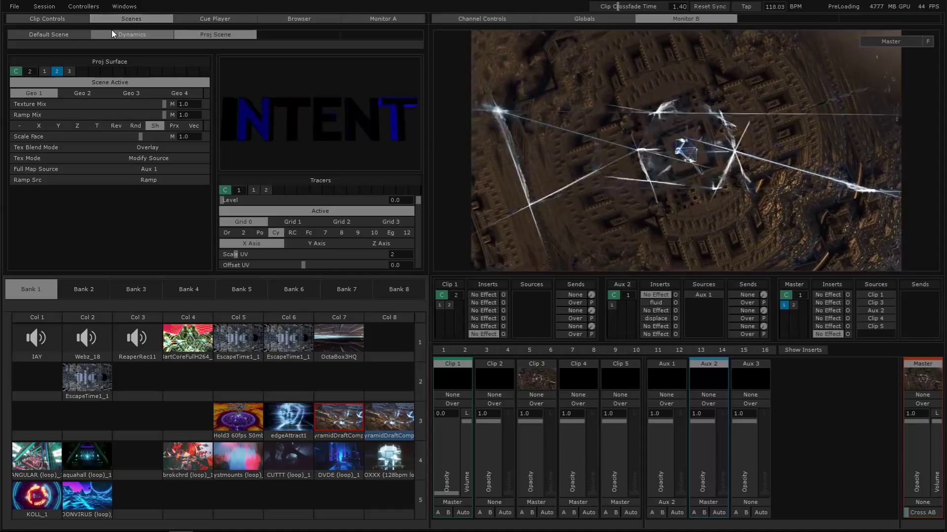
pyautogui.click(216, 19)
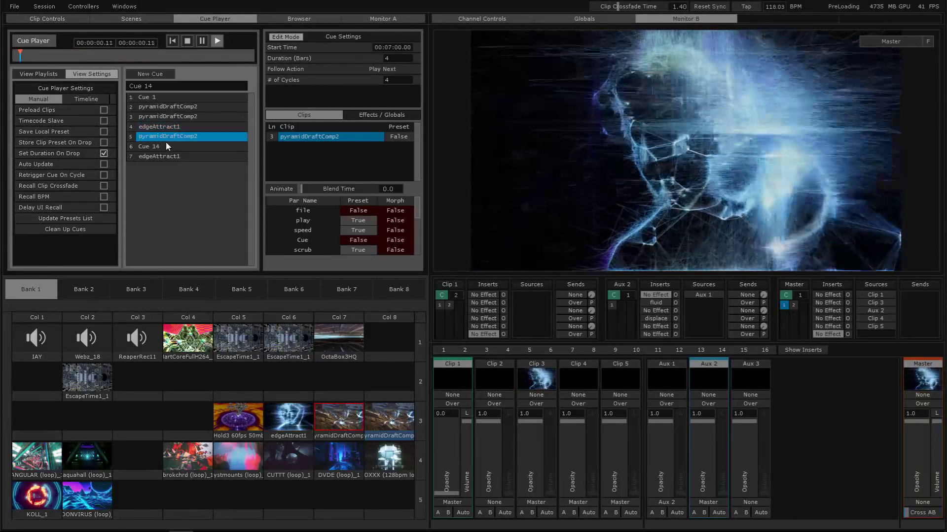
pyautogui.click(165, 146)
pyautogui.click(165, 155)
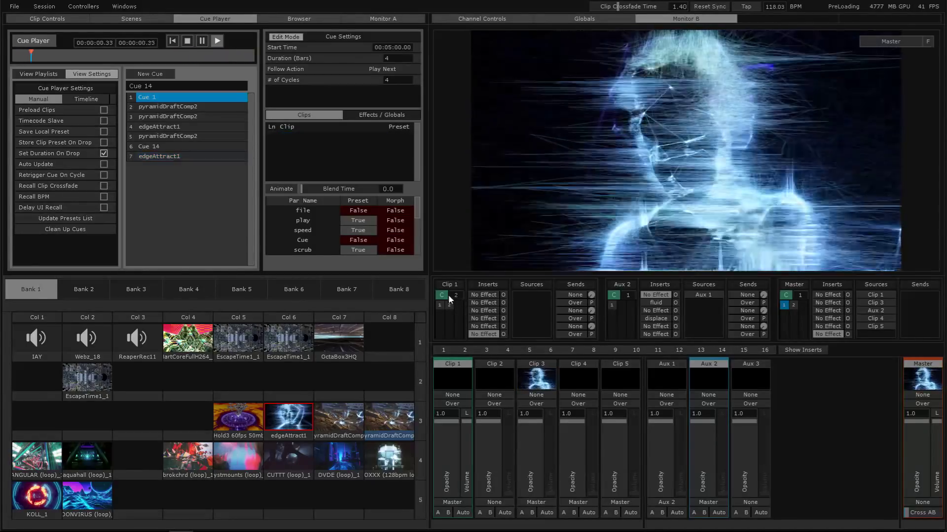
# - Open the presets of the 2 Color Ramp global and its Animation Editor, and list the parameters available to add
pyautogui.click(481, 20)
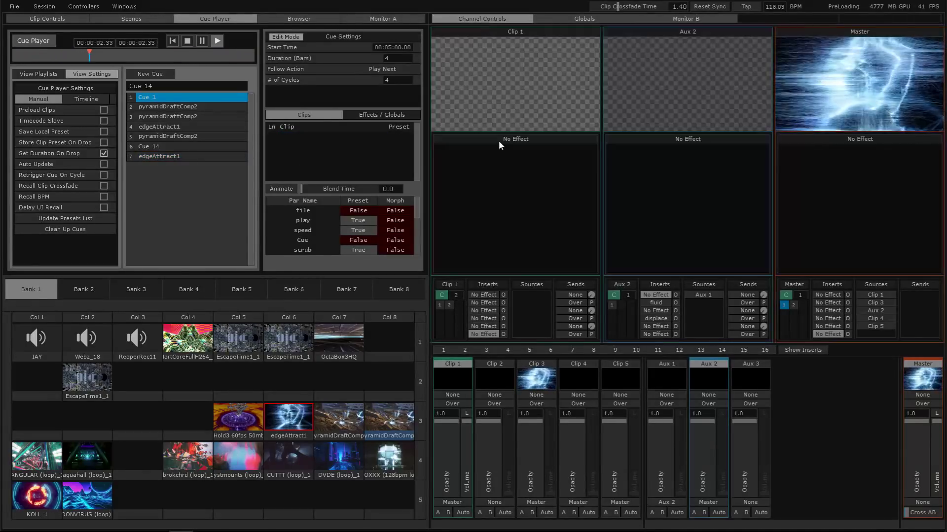
pyautogui.click(553, 18)
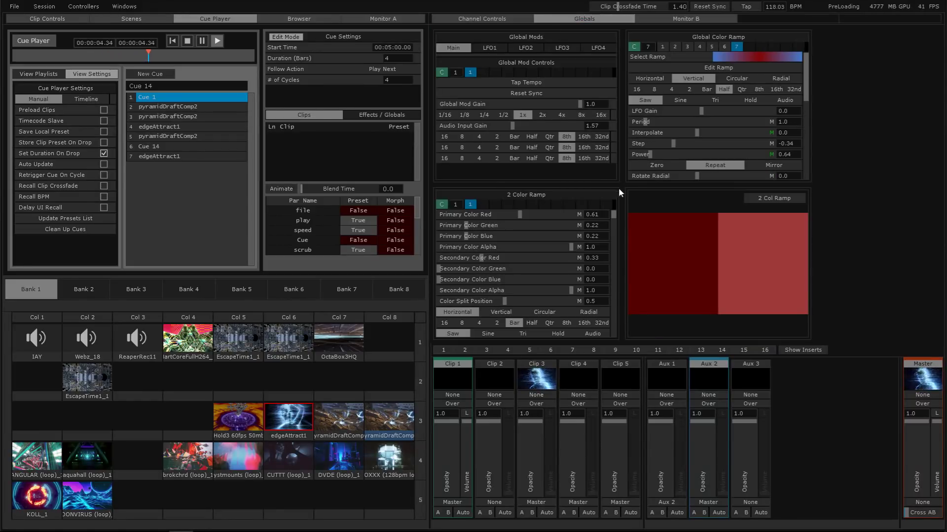
pyautogui.click(441, 205)
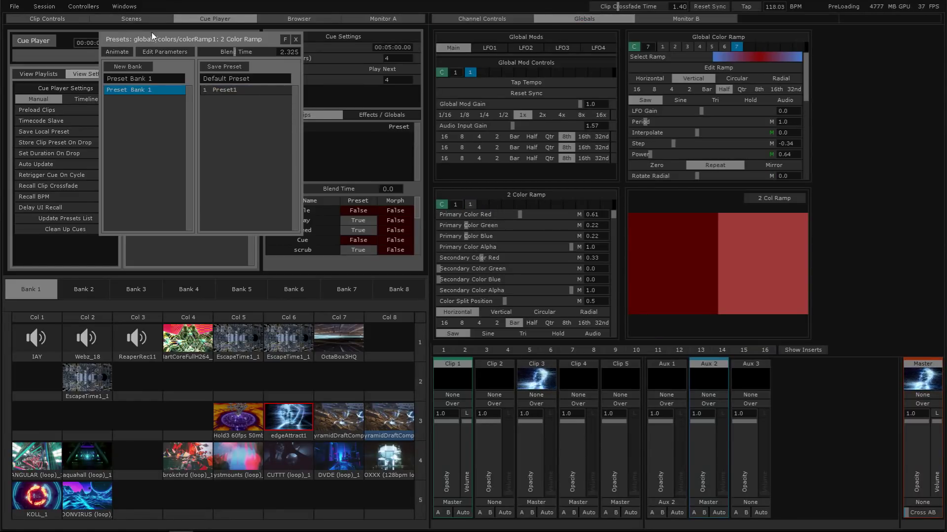
pyautogui.click(124, 50)
pyautogui.moveTo(138, 37); pyautogui.dragTo(398, 181)
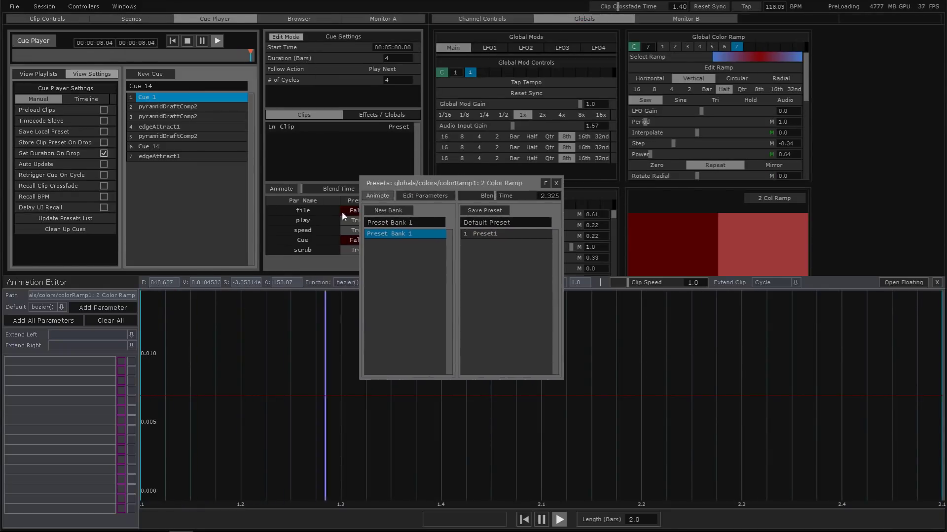
pyautogui.click(103, 308)
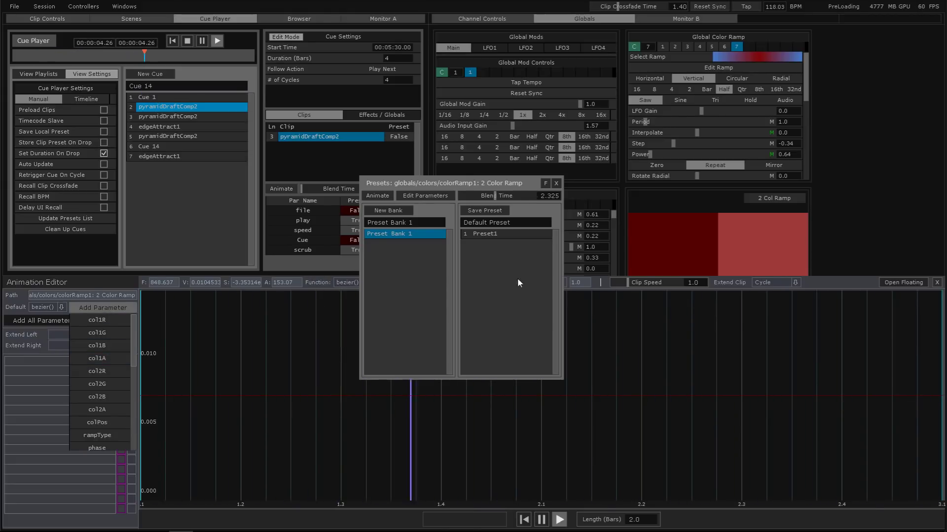
# - Close the 2 Color Ramp presets and the Animation Editor, and show the cue's effects and globals
pyautogui.click(556, 182)
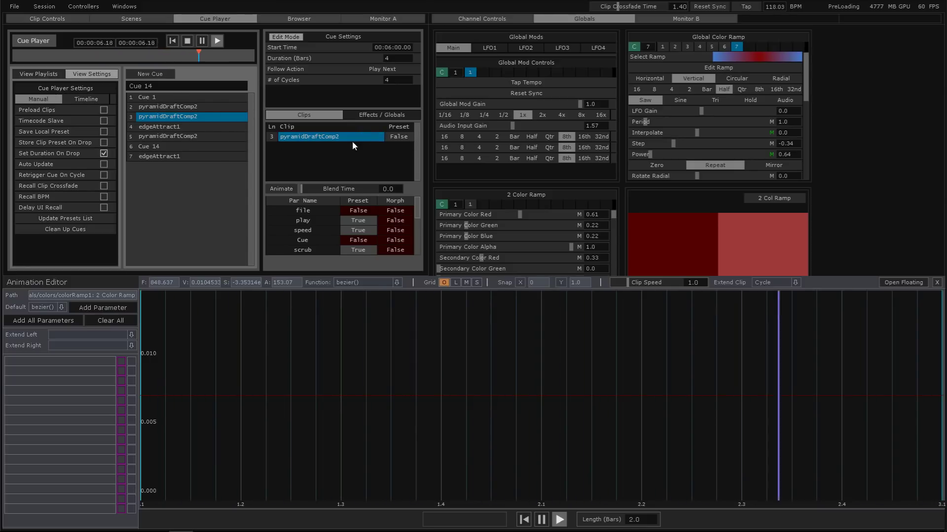
pyautogui.click(384, 115)
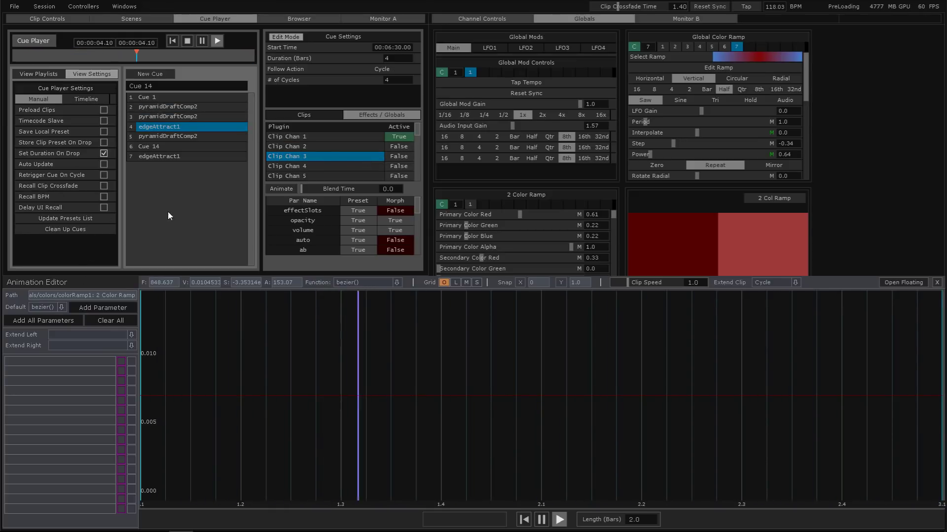
pyautogui.click(936, 282)
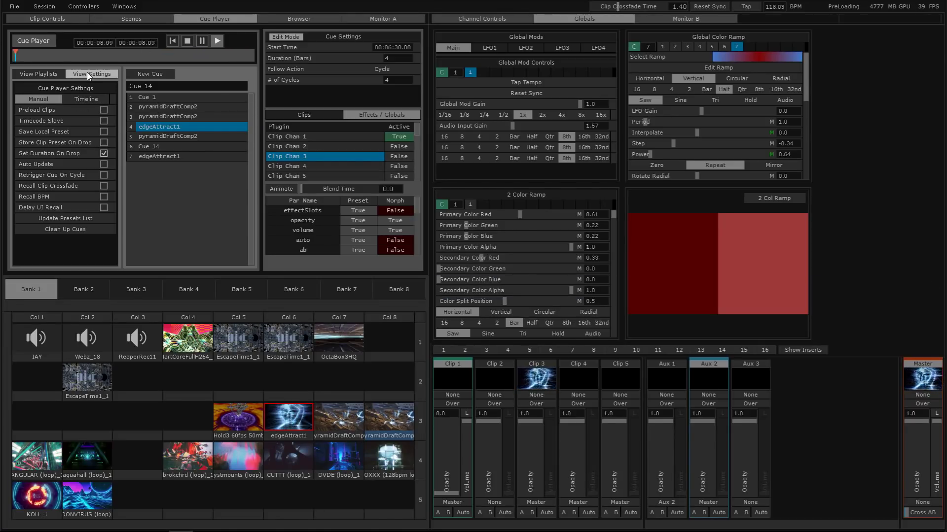
# - Show the playlists and trigger the pyramidDraftComp2 cue number 2
pyautogui.click(47, 73)
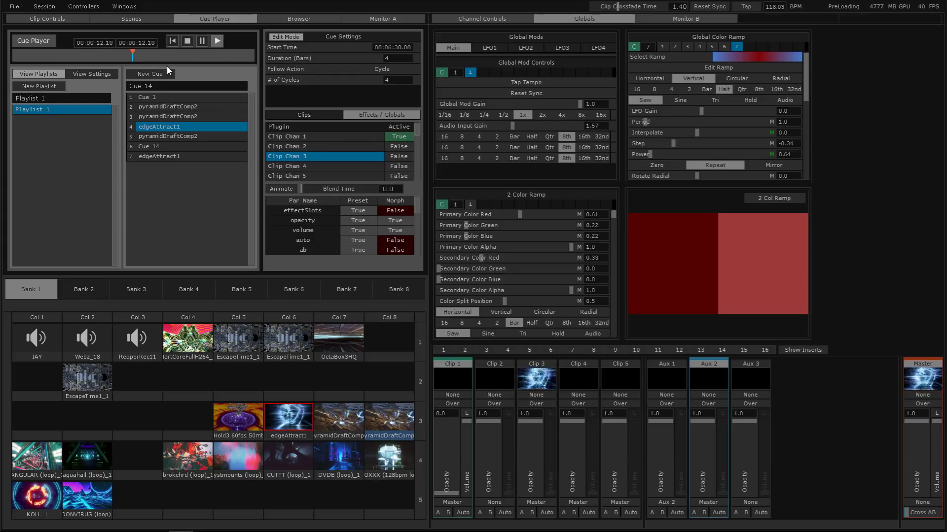
pyautogui.click(191, 106)
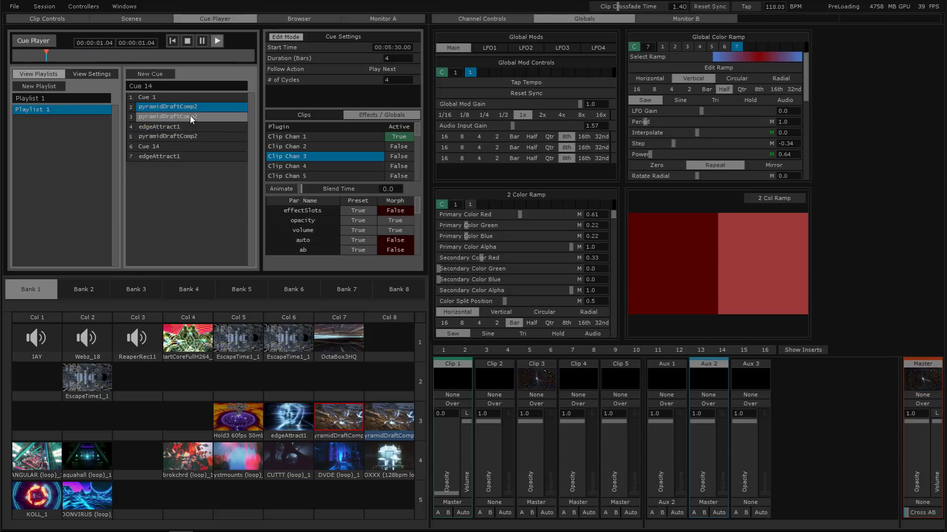
# - Trigger the pyramidDraftComp2 cue number 3 and the edgeAttract1 cue number 7, and stop the Cue Player
pyautogui.click(190, 117)
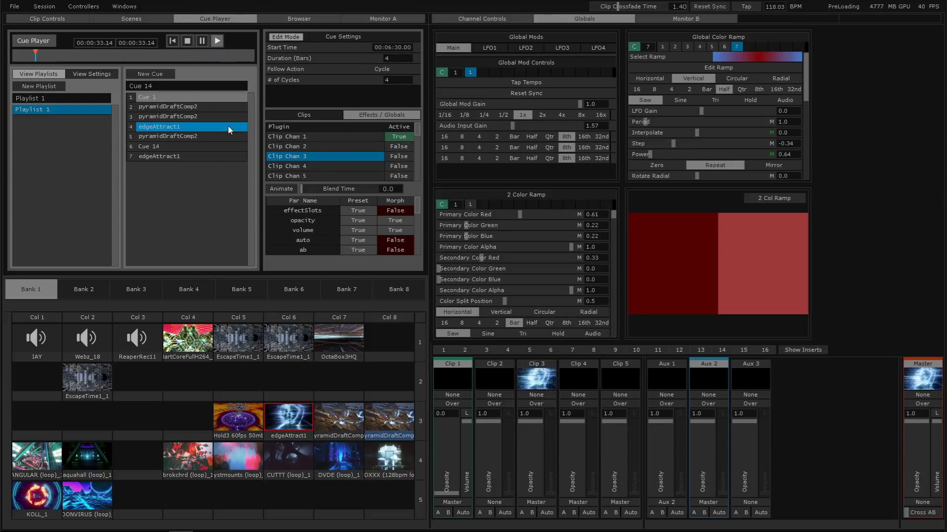
pyautogui.click(213, 158)
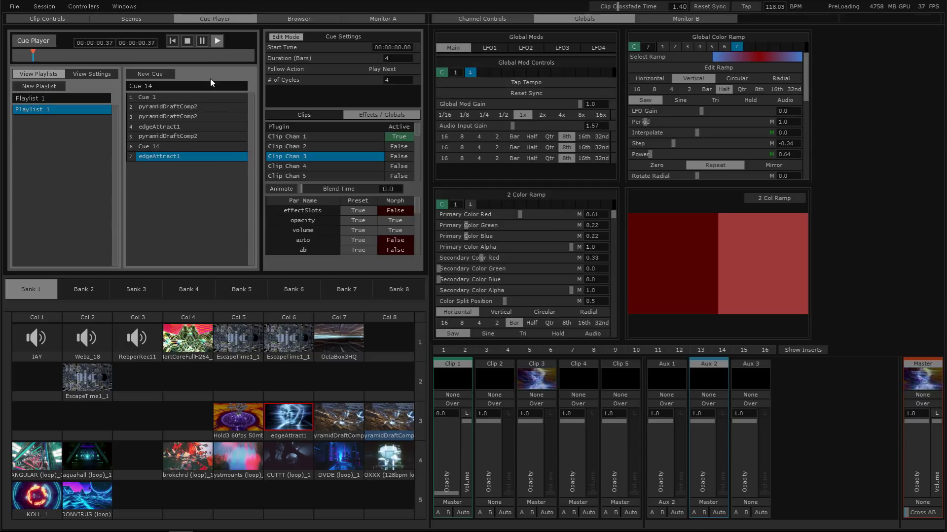
pyautogui.click(184, 42)
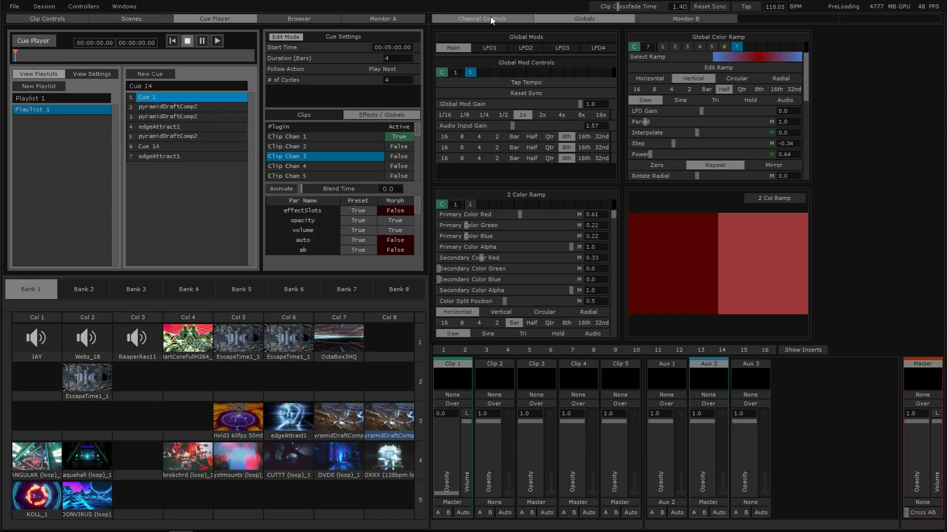
pyautogui.click(132, 9)
pyautogui.click(132, 9)
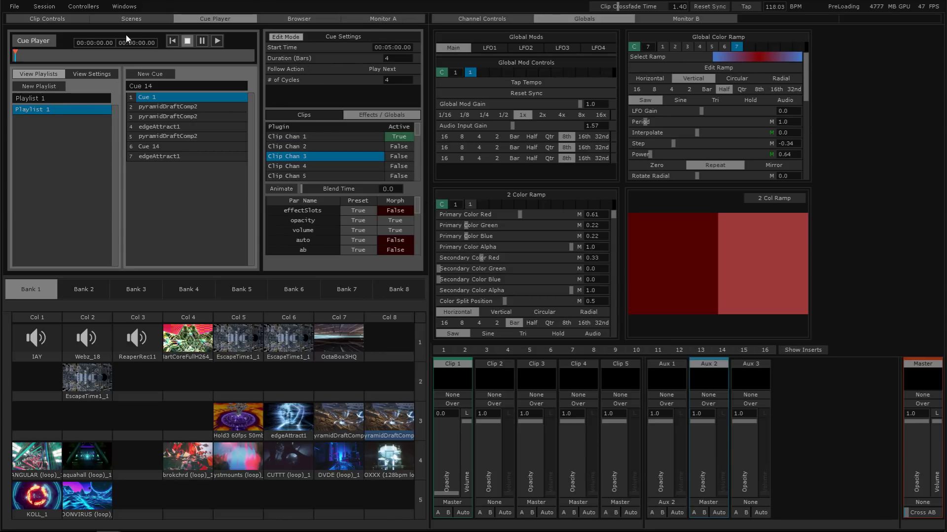
pyautogui.click(134, 6)
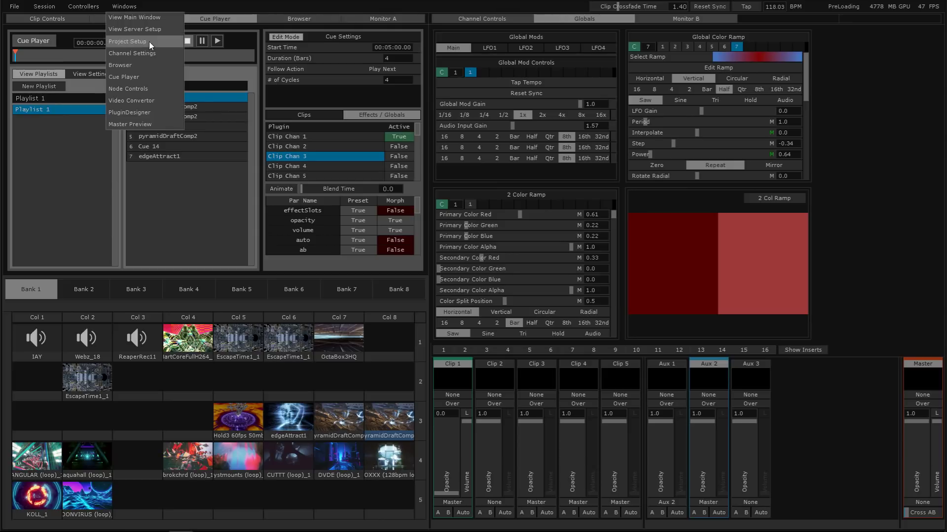
pyautogui.click(134, 8)
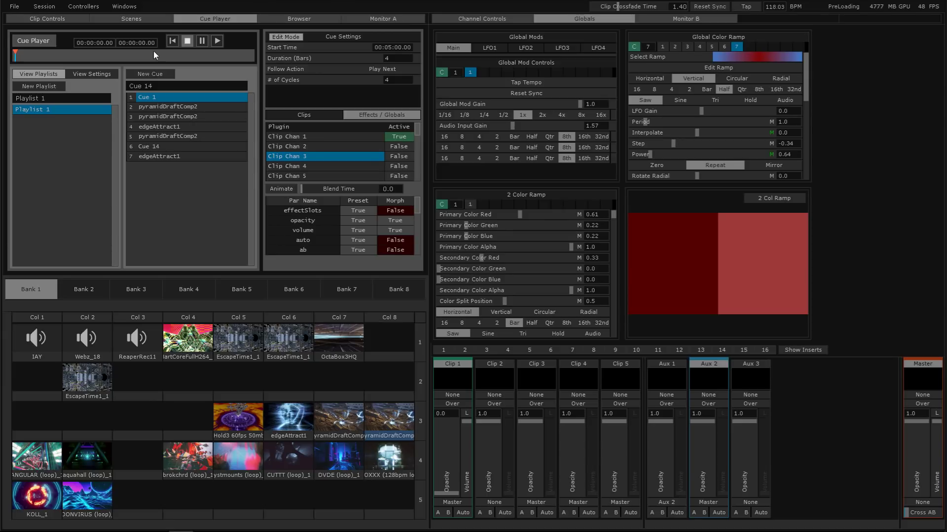
# - View the Browser, the scenes and the controls of the pyramidDraftComp2 clip
pyautogui.click(324, 19)
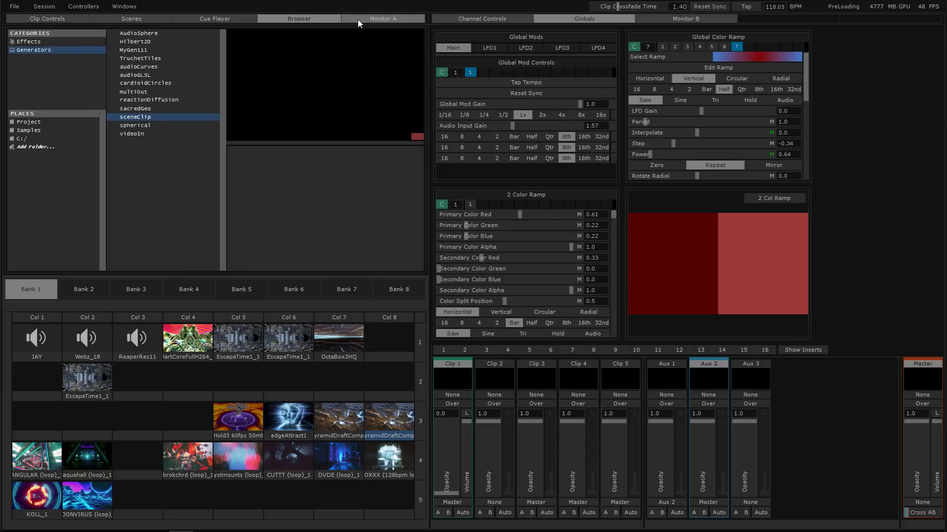
pyautogui.click(168, 20)
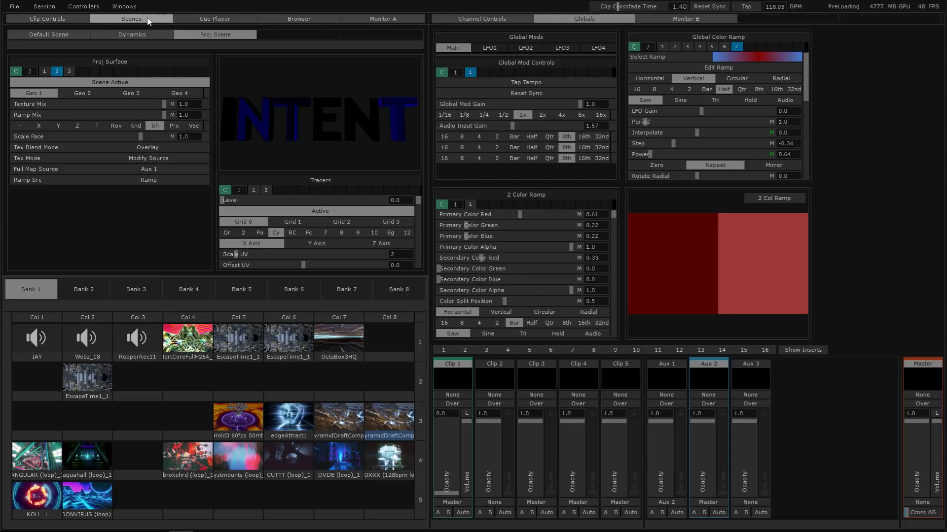
pyautogui.click(70, 17)
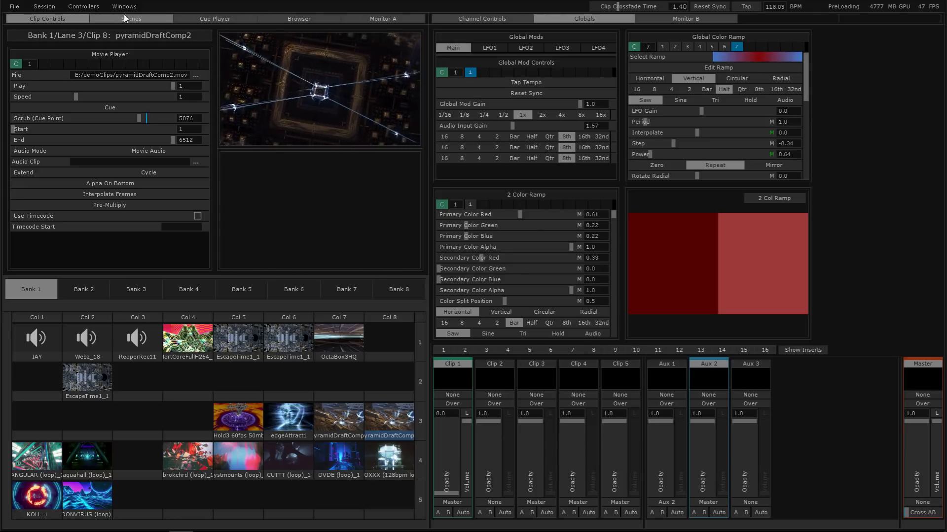
pyautogui.click(46, 7)
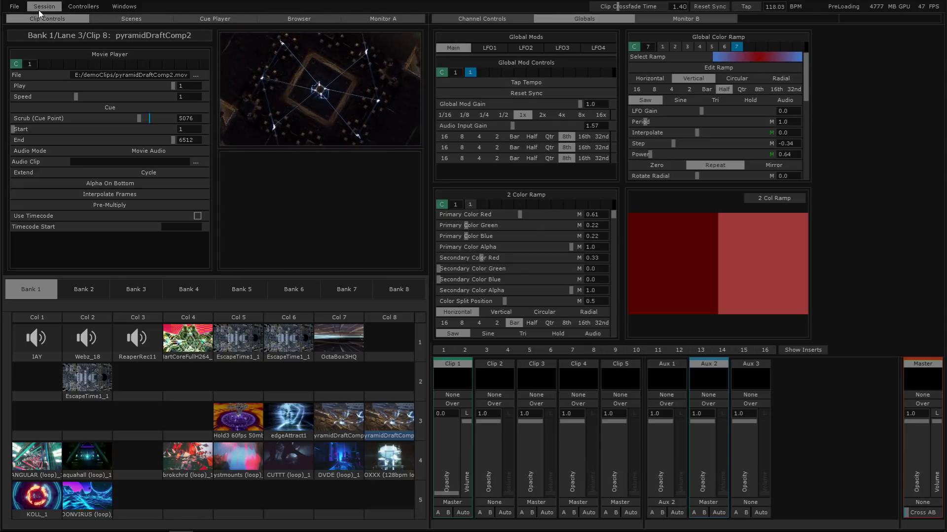
pyautogui.click(120, 7)
pyautogui.click(120, 7)
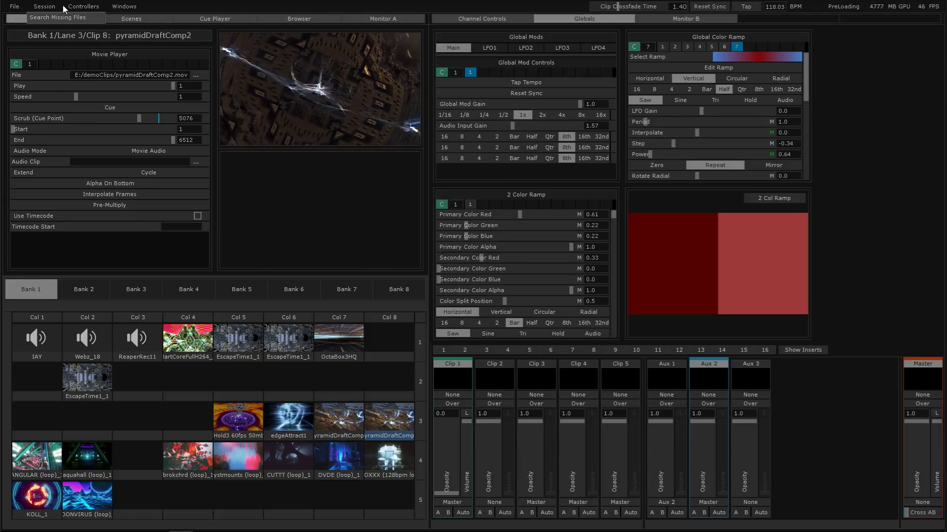
pyautogui.click(101, 6)
pyautogui.click(84, 7)
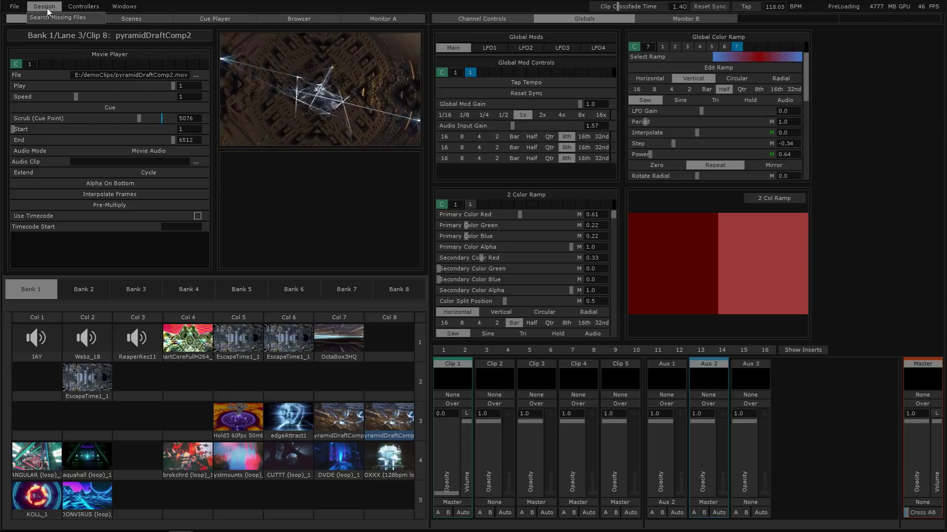
pyautogui.click(17, 7)
pyautogui.click(45, 6)
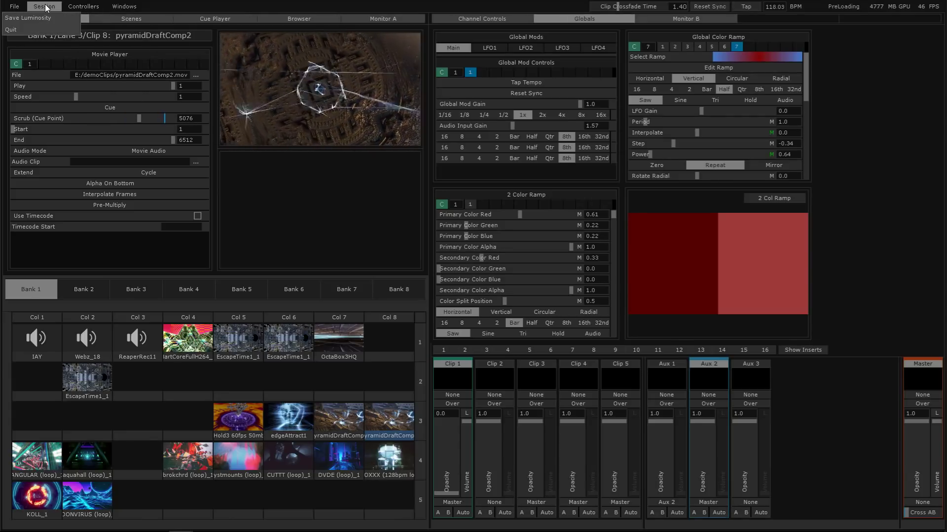
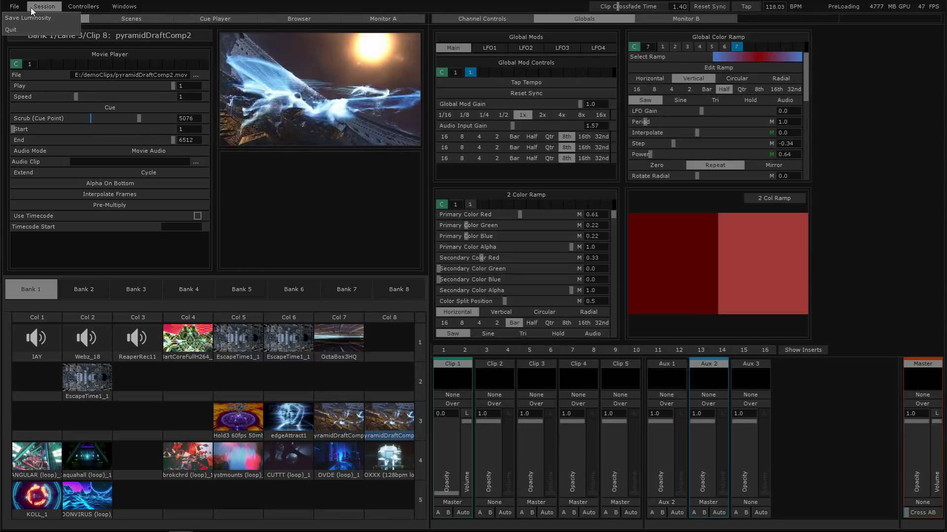
pyautogui.click(14, 7)
# - View the channel settings for resolution and audio in a window moved over the middle of the interface, and close it
pyautogui.click(132, 9)
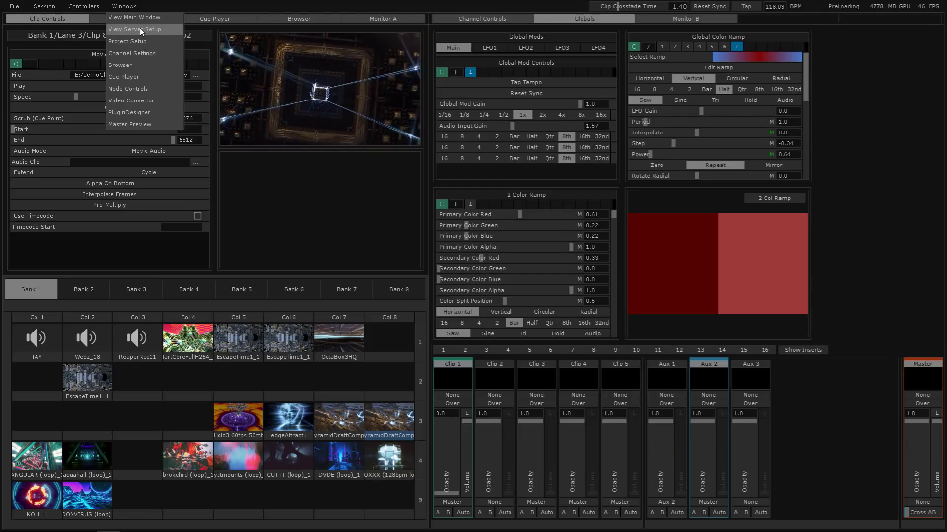
pyautogui.click(148, 52)
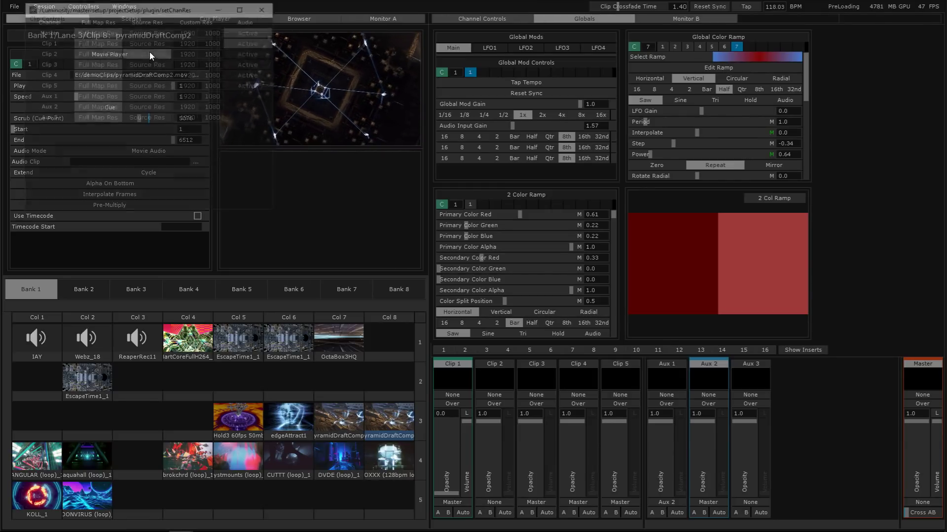
pyautogui.click(266, 12)
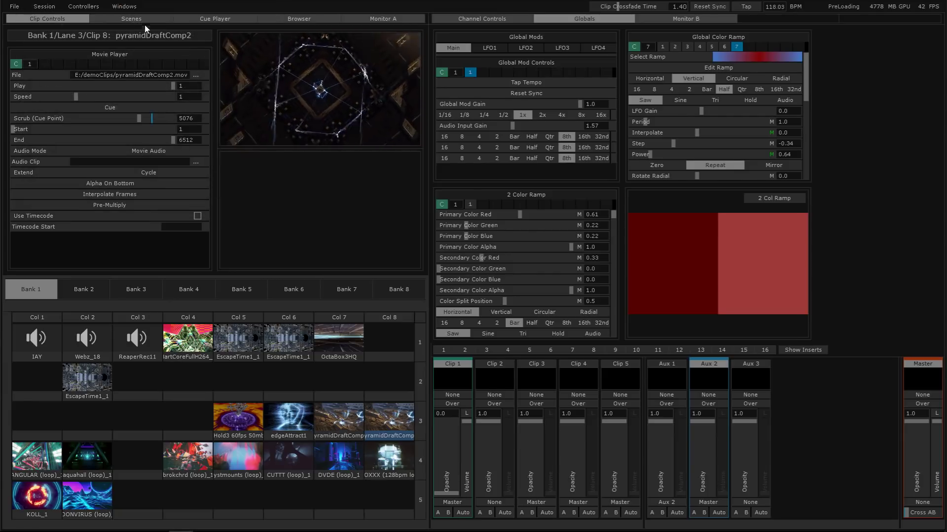
pyautogui.click(132, 8)
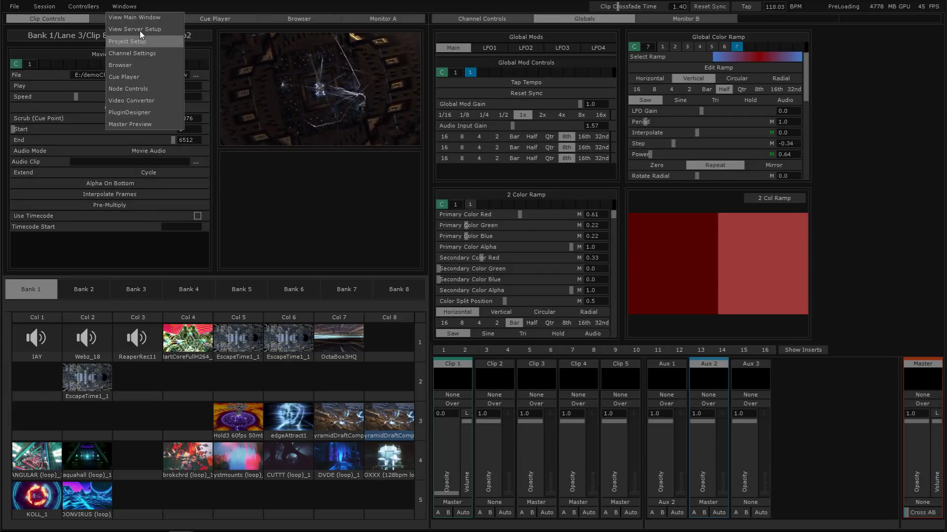
pyautogui.click(139, 54)
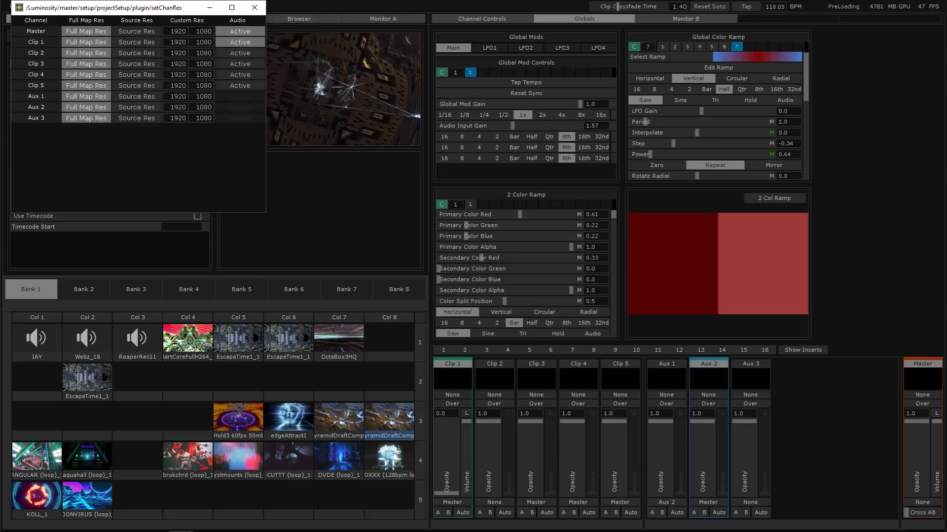
pyautogui.moveTo(139, 16); pyautogui.dragTo(442, 206)
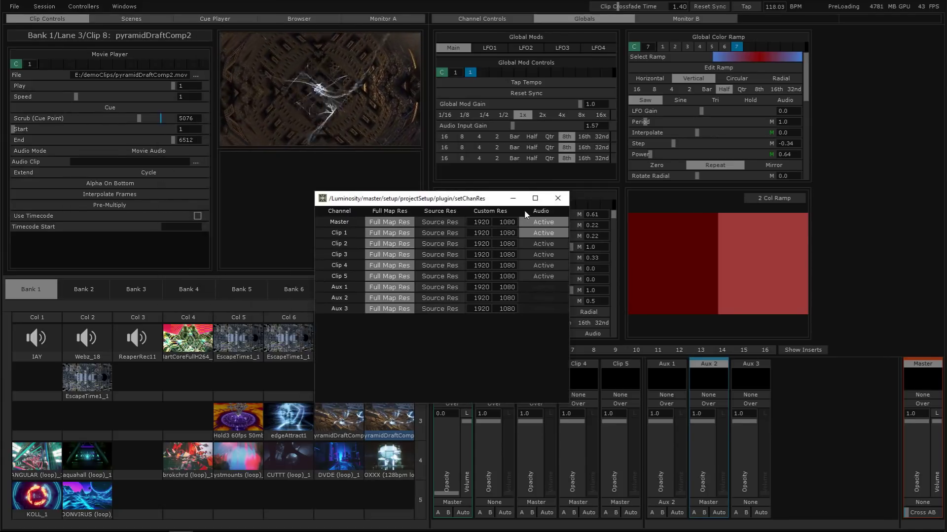
pyautogui.click(557, 199)
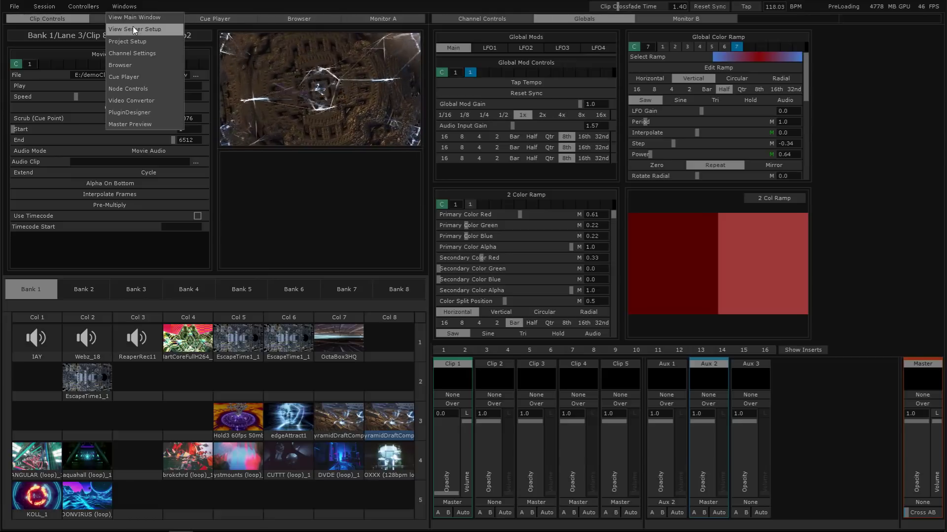
# - Switch to the server setup and open a network editor pane on the devices component of the Luminosity database
pyautogui.click(132, 27)
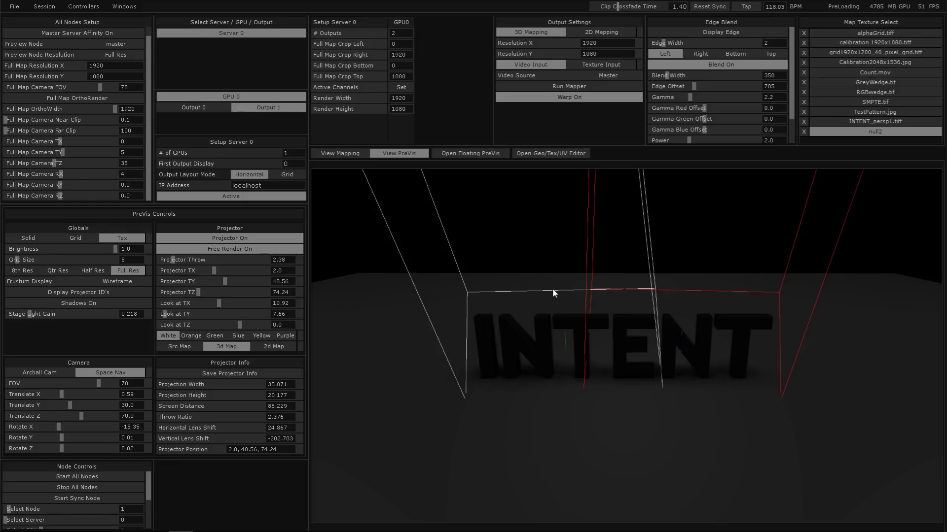
pyautogui.hotkey('ctrl', 'e')
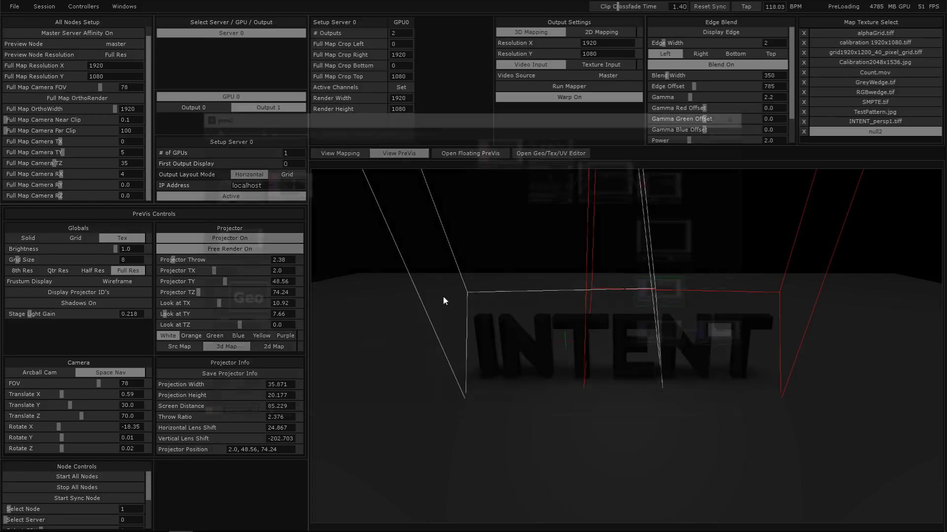
pyautogui.moveTo(359, 137); pyautogui.dragTo(347, 192)
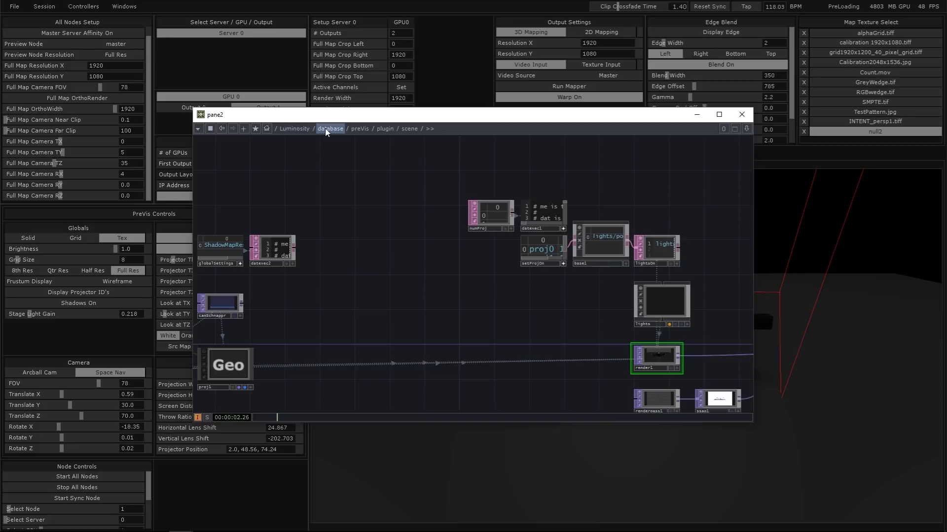
pyautogui.click(294, 129)
pyautogui.moveTo(395, 403); pyautogui.dragTo(386, 428)
pyautogui.press('i')
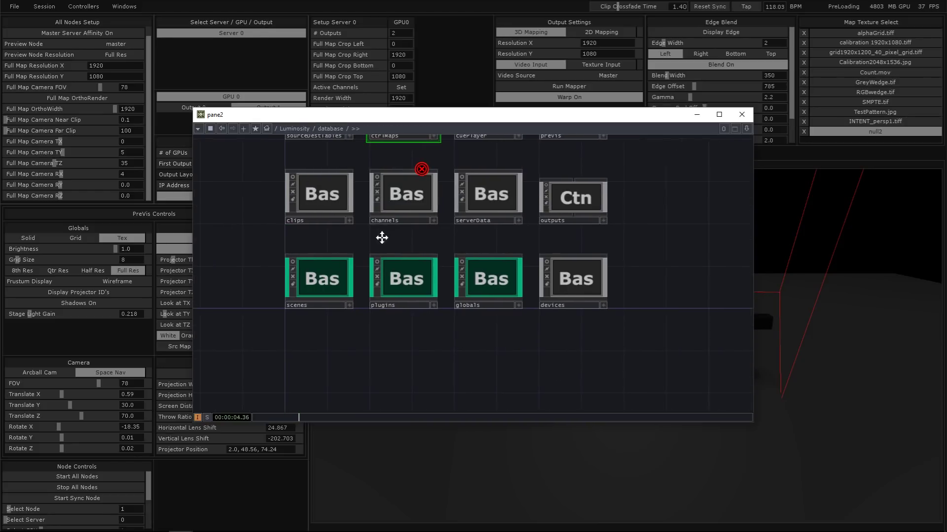
pyautogui.press('i')
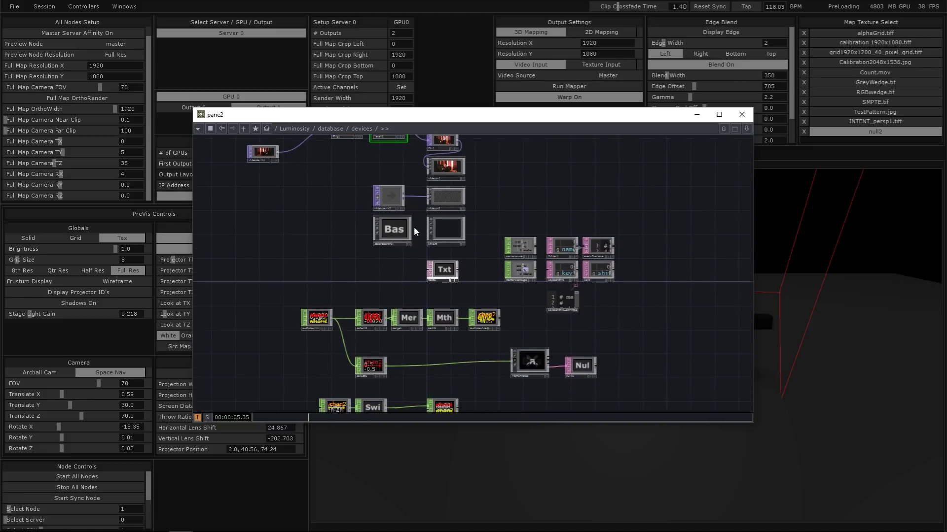
# - Go into the cameraControl component, its plugin and the camControl network
pyautogui.click(403, 228)
pyautogui.press('i')
pyautogui.press('i')
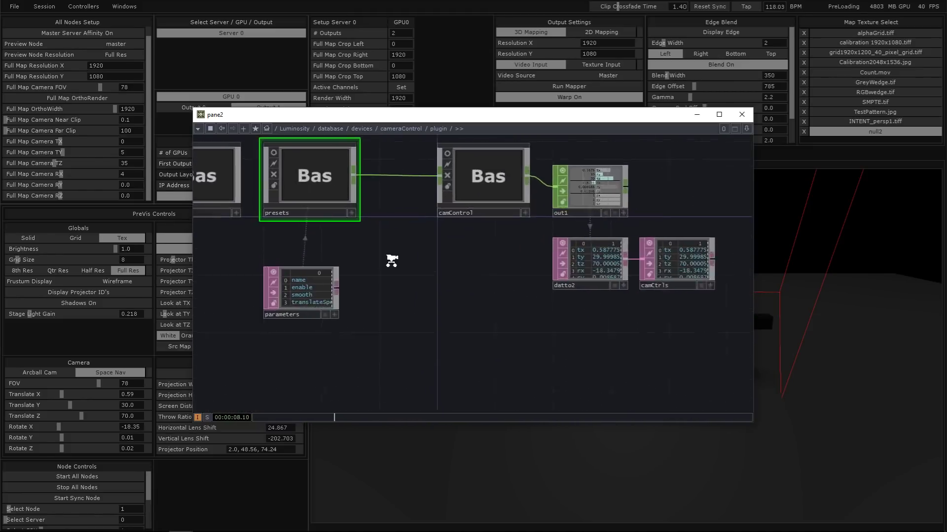
pyautogui.click(319, 257)
pyautogui.scroll(-3, 454, 219)
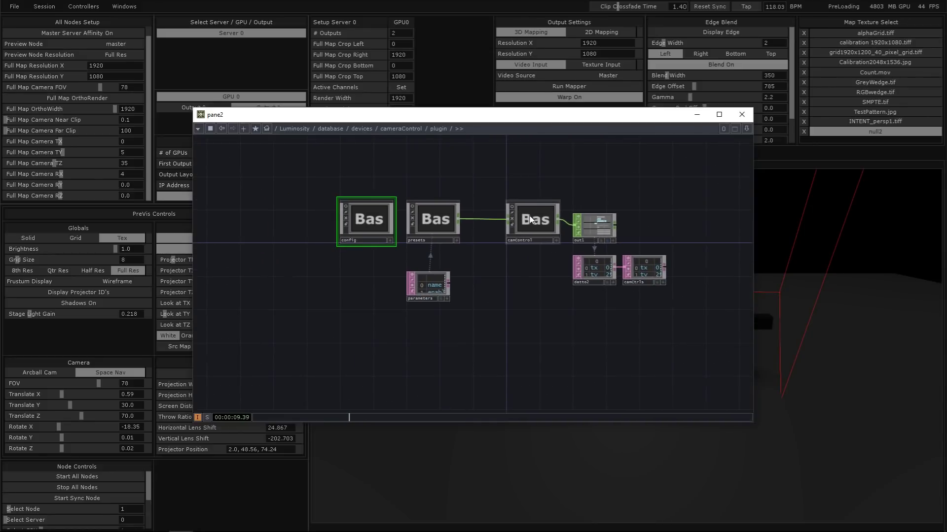
pyautogui.press('i')
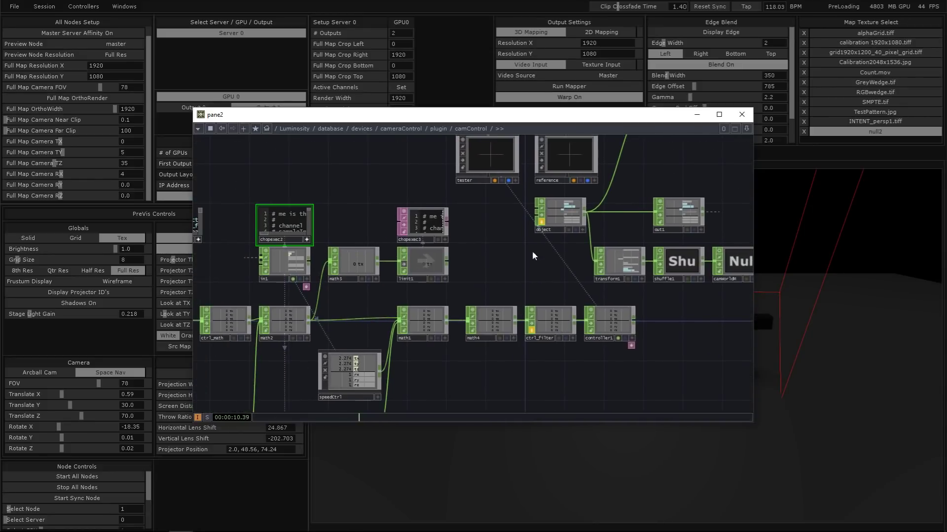
# - Examine the camControl network, including its joystick and keyboard inputs, and close the network editor pane
pyautogui.click(541, 222)
pyautogui.click(287, 159)
pyautogui.press('h')
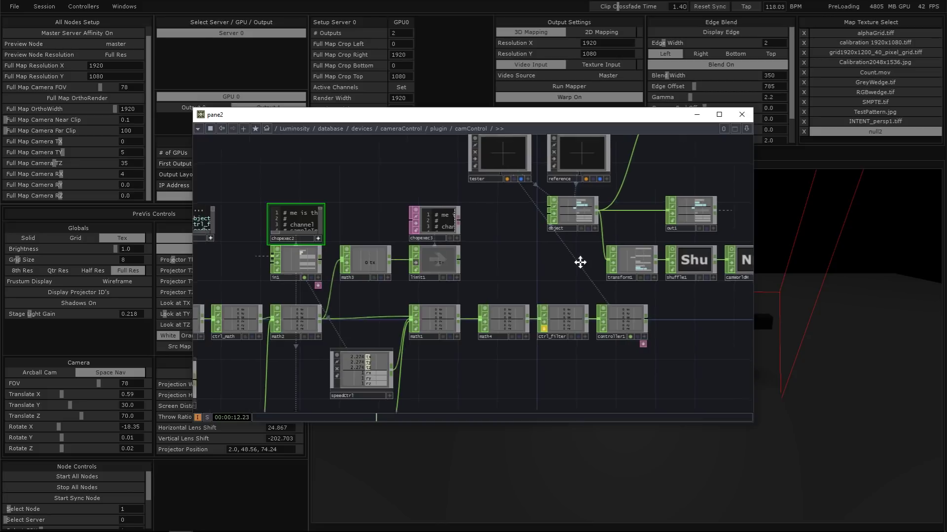
pyautogui.scroll(2, 307, 274)
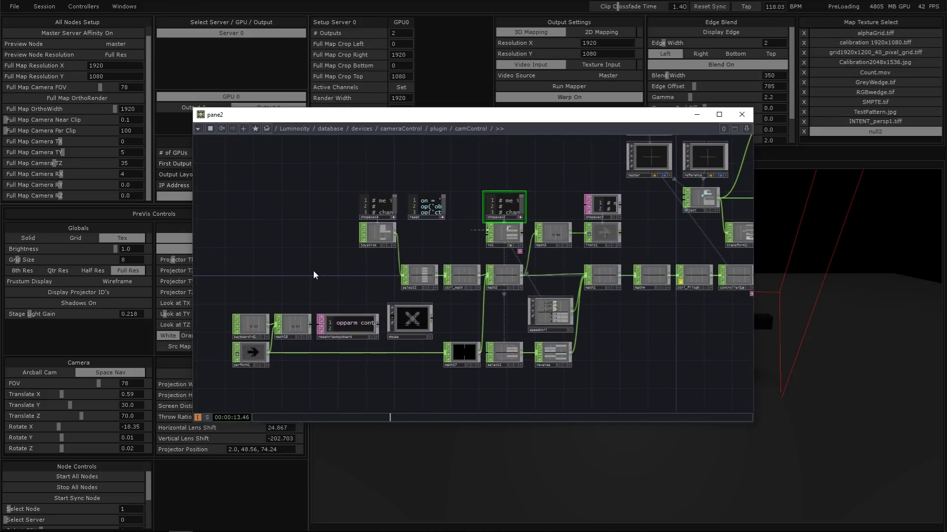
pyautogui.moveTo(300, 268); pyautogui.dragTo(274, 264)
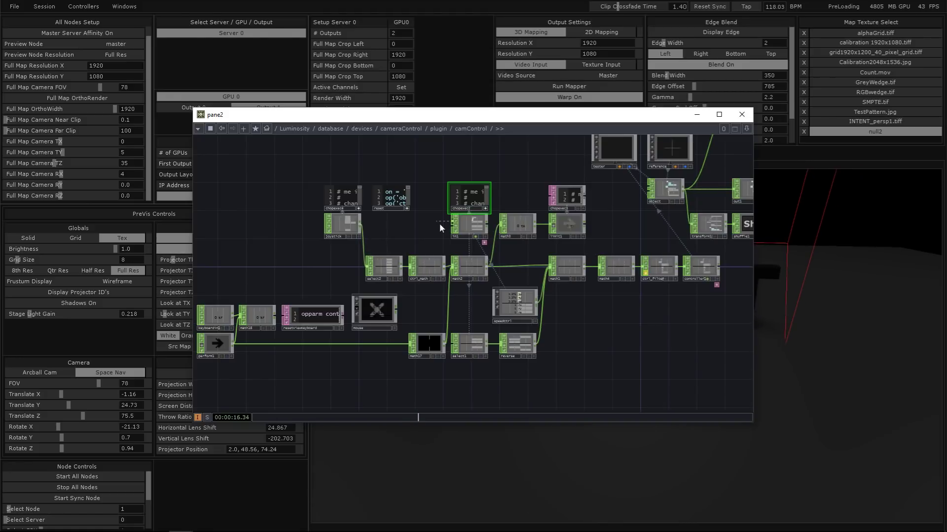
pyautogui.click(741, 114)
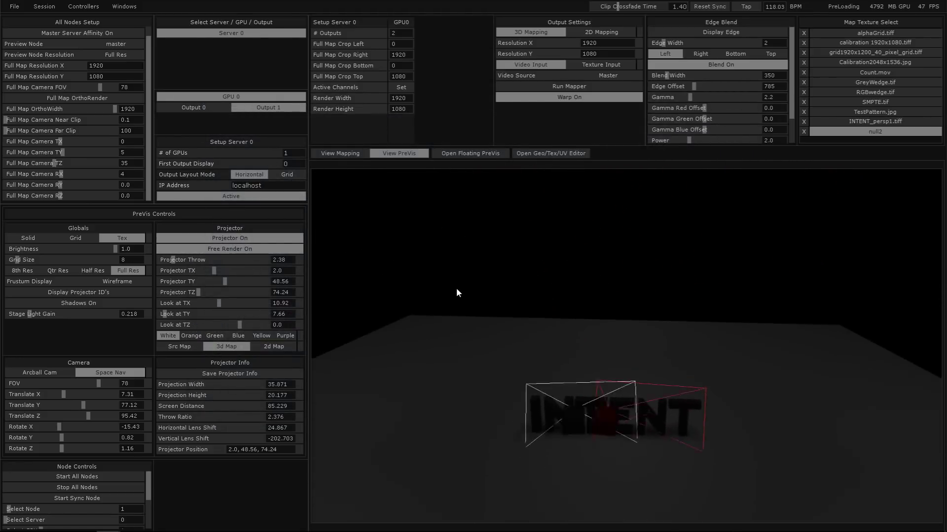
pyautogui.click(124, 6)
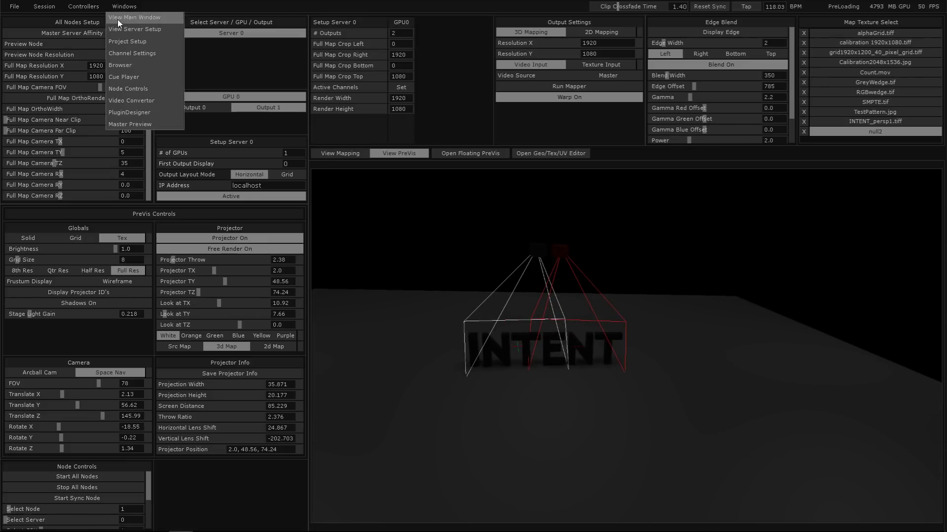
pyautogui.click(124, 7)
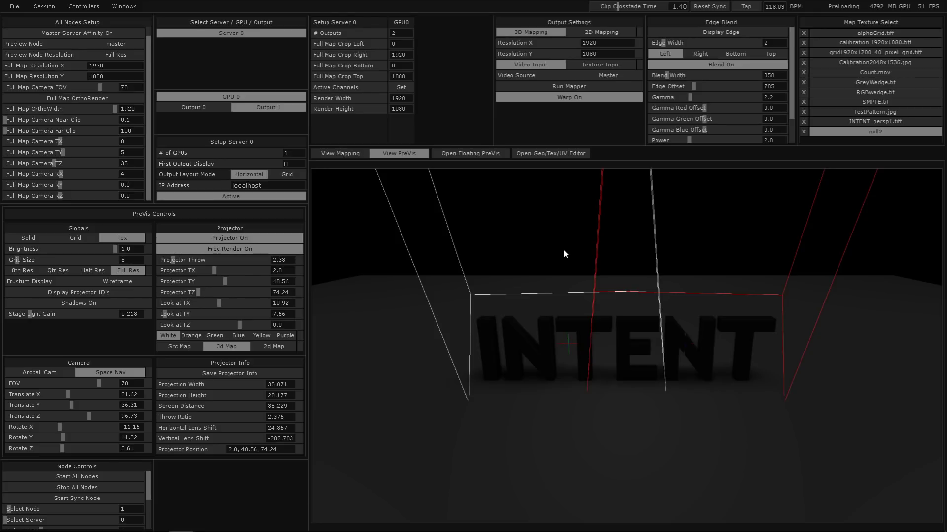
# - Go from the preVis scene network up to the Luminosity root and into the database component
pyautogui.moveTo(507, 291); pyautogui.dragTo(355, 239)
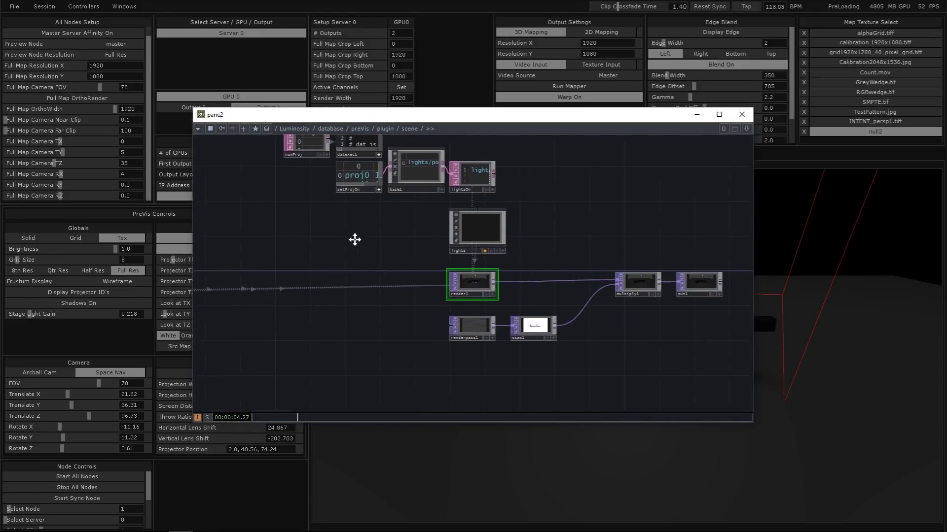
pyautogui.press('u')
pyautogui.press('u')
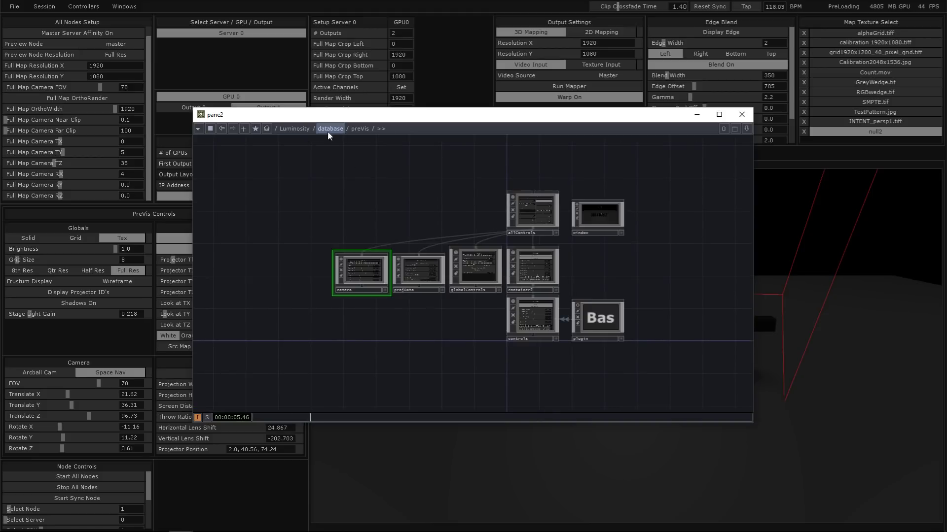
pyautogui.click(329, 128)
pyautogui.press('u')
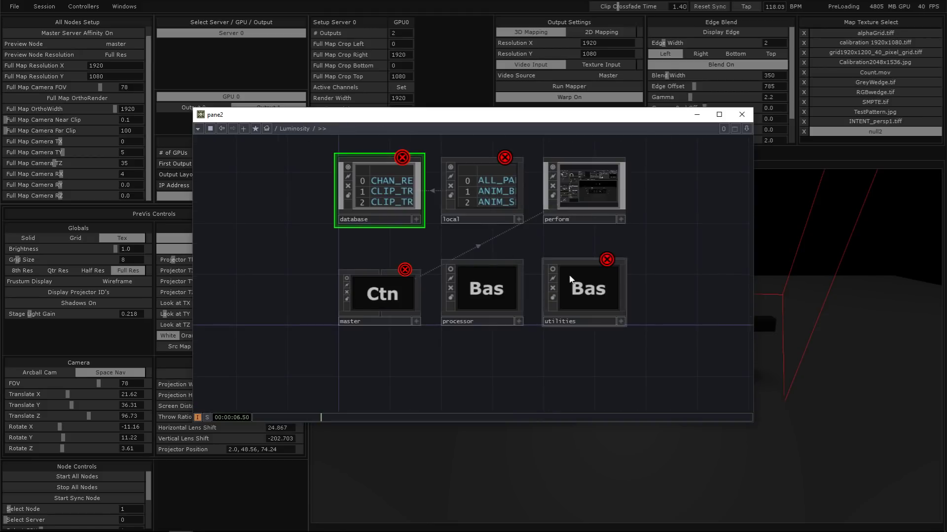
pyautogui.click(596, 288)
pyautogui.click(406, 194)
pyautogui.press('i')
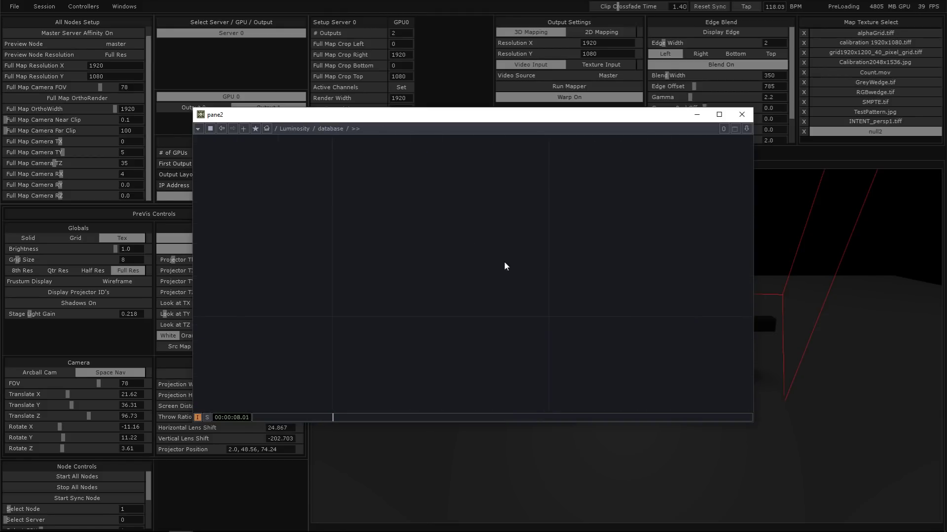
# - Go through the devices and cameraControl components and the plugin into the camControl network
pyautogui.scroll(-8, 490, 345)
pyautogui.click(587, 276)
pyautogui.press('i')
pyautogui.click(574, 298)
pyautogui.press('i')
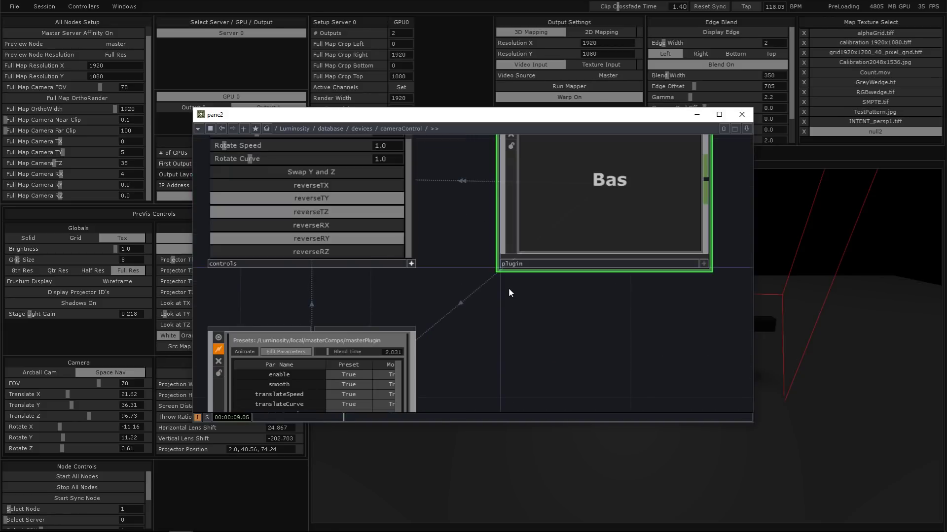
pyautogui.press('i')
pyautogui.press('i')
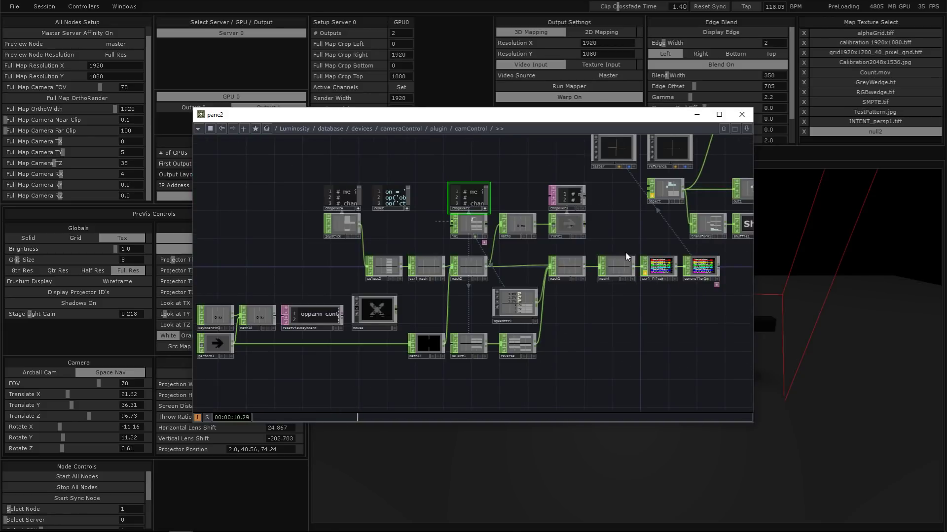
# - Run the reset script in the camControl network, accept unlocking the locked changes, and close the network editor pane
pyautogui.click(390, 193)
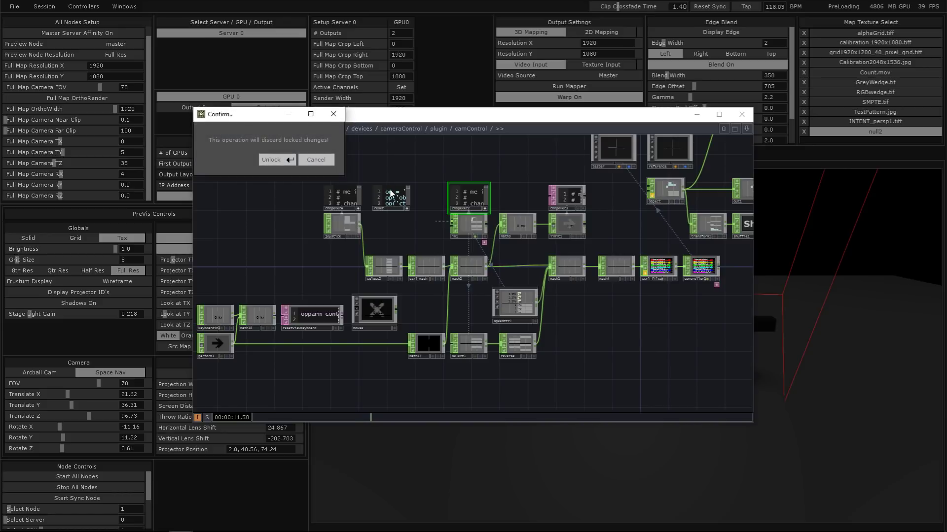
pyautogui.click(272, 159)
pyautogui.moveTo(590, 216); pyautogui.dragTo(500, 230)
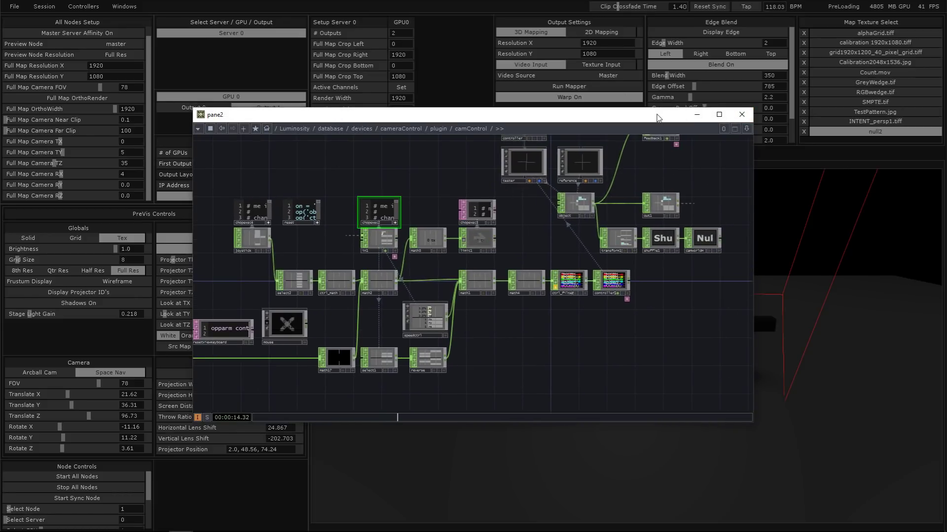
pyautogui.moveTo(656, 117); pyautogui.dragTo(641, 156)
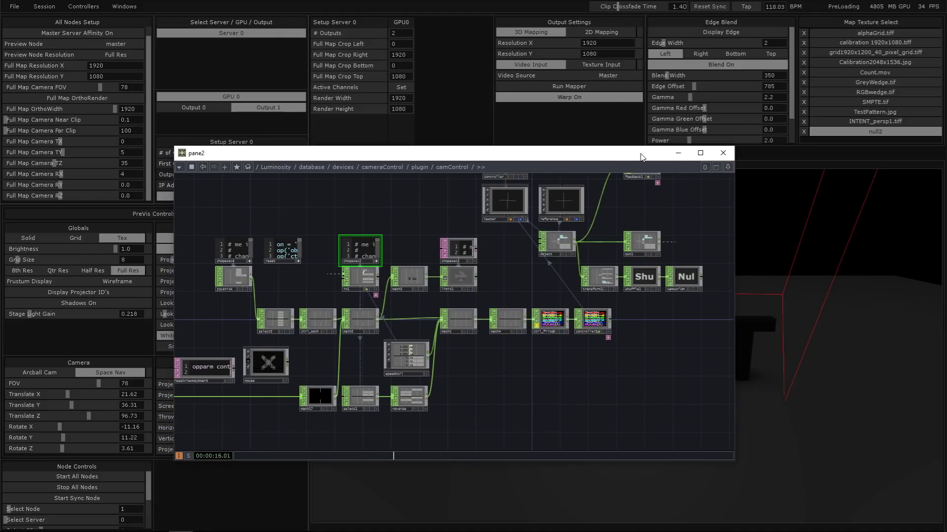
pyautogui.click(723, 153)
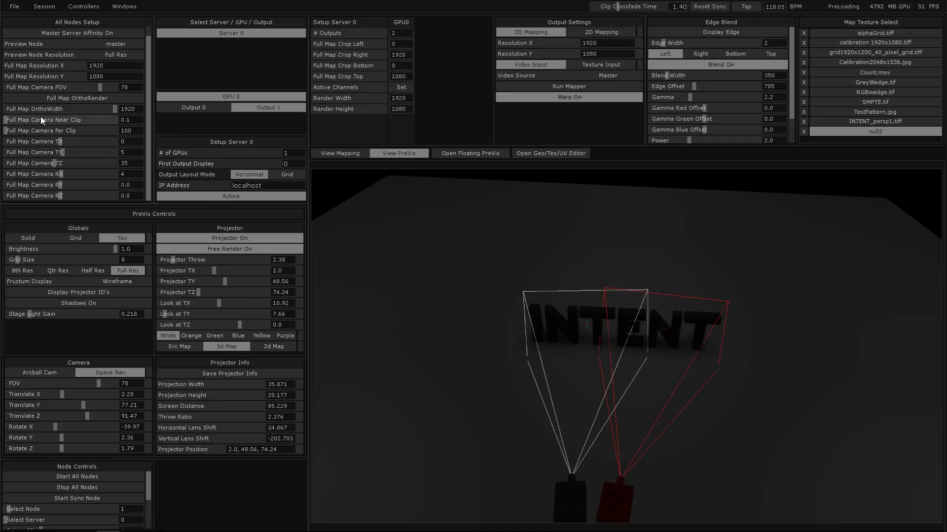
# - Look over the number of servers and the master server affinity in the All Nodes Setup
pyautogui.click(77, 33)
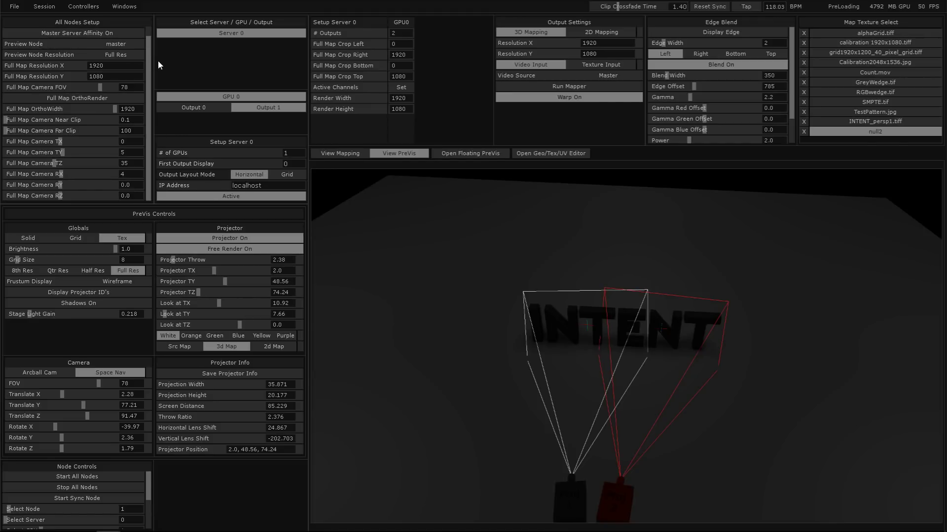
pyautogui.scroll(1, 149, 37)
pyautogui.click(122, 41)
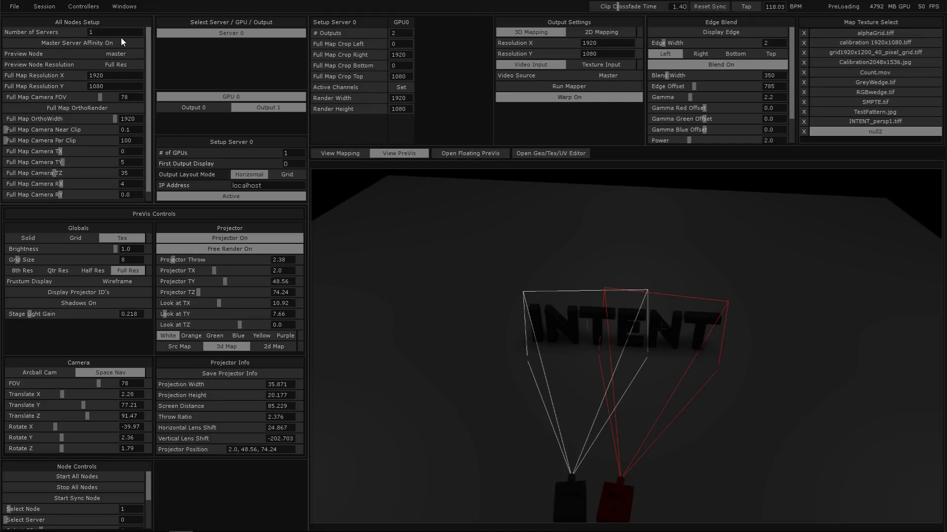
pyautogui.click(120, 32)
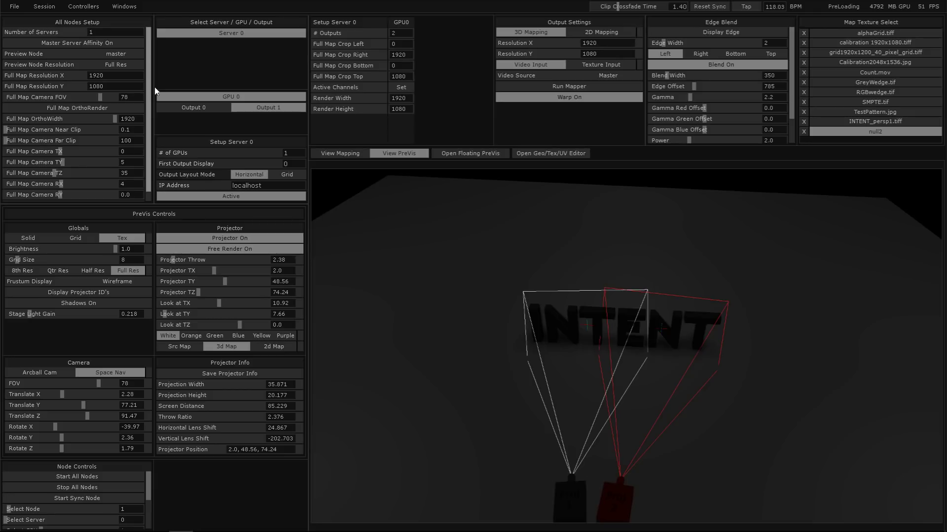
pyautogui.scroll(-1, 151, 108)
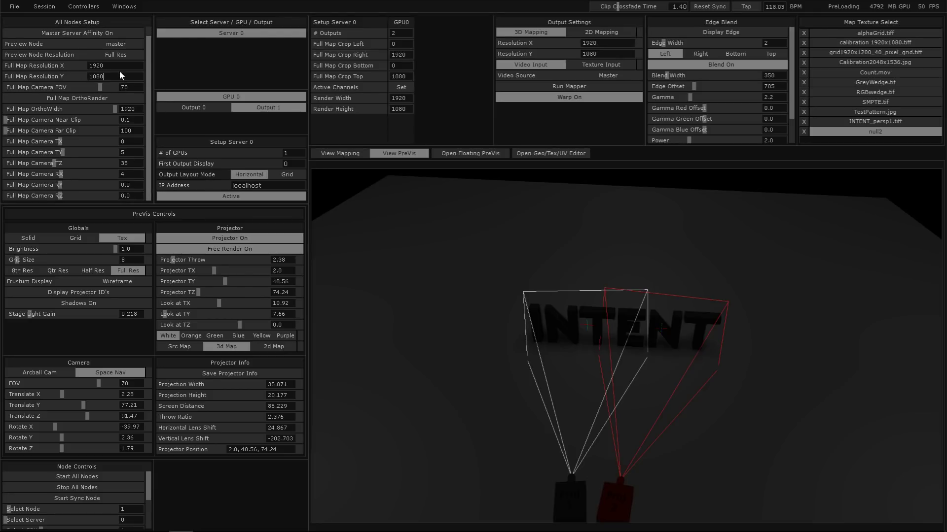
# - Go through the Full Map resolution, OrthoWidth and camera near and far clip settings
pyautogui.click(66, 66)
pyautogui.press('Tab')
pyautogui.press('Tab')
pyautogui.press('Tab')
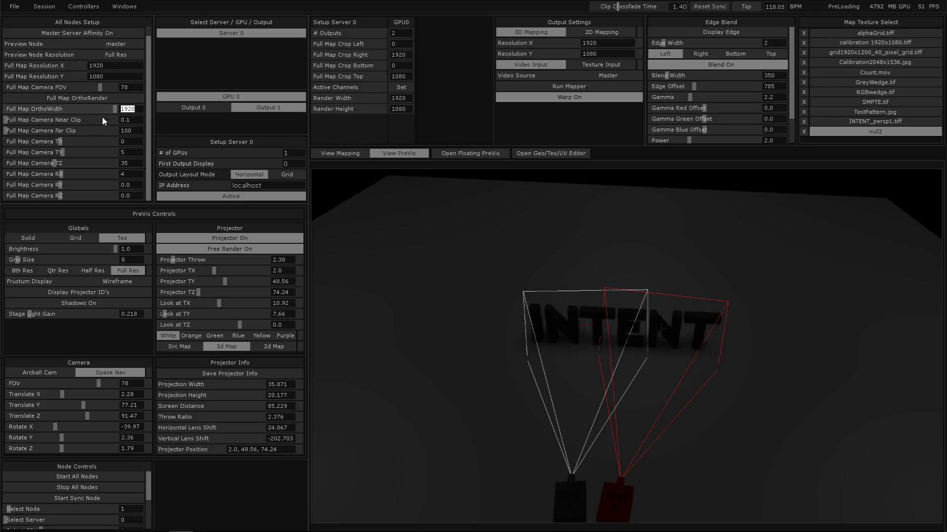
pyautogui.press('Tab')
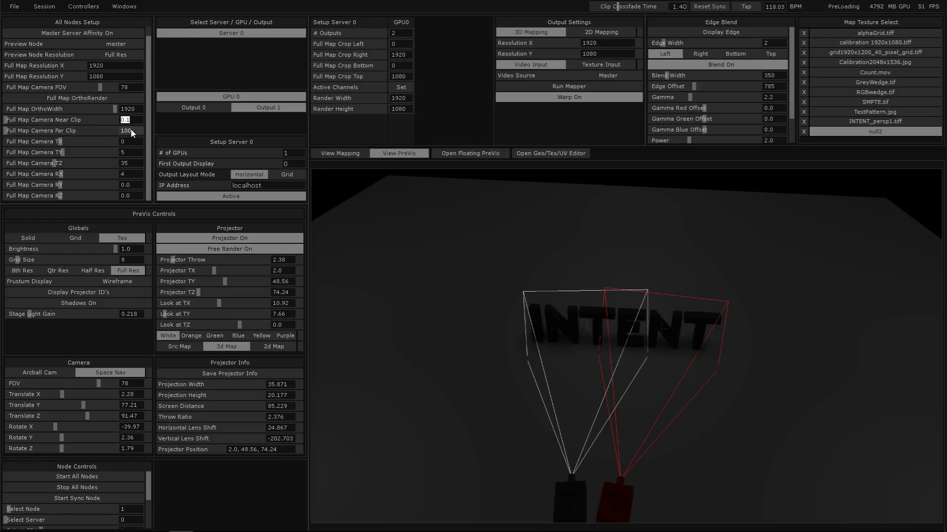
pyautogui.press('Tab')
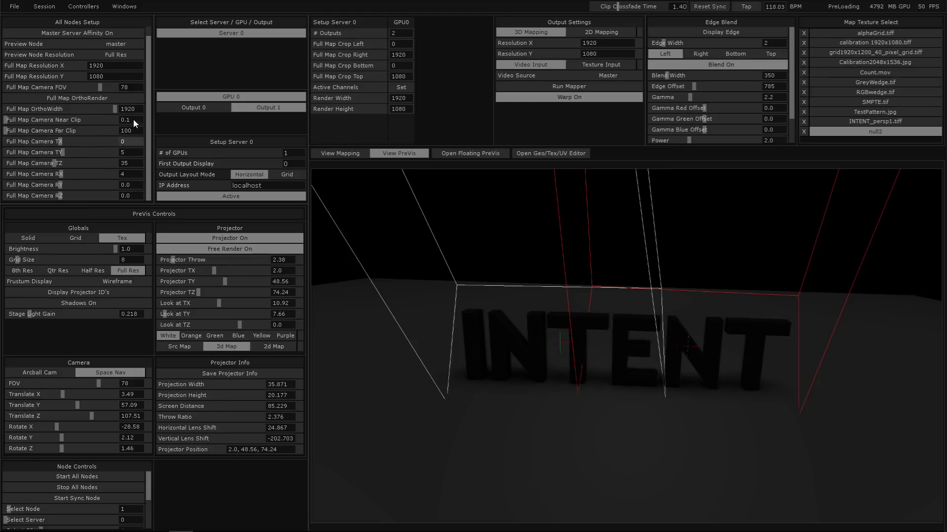
# - Check the Full Map camera's FOV and its TY and TZ position values
pyautogui.click(134, 86)
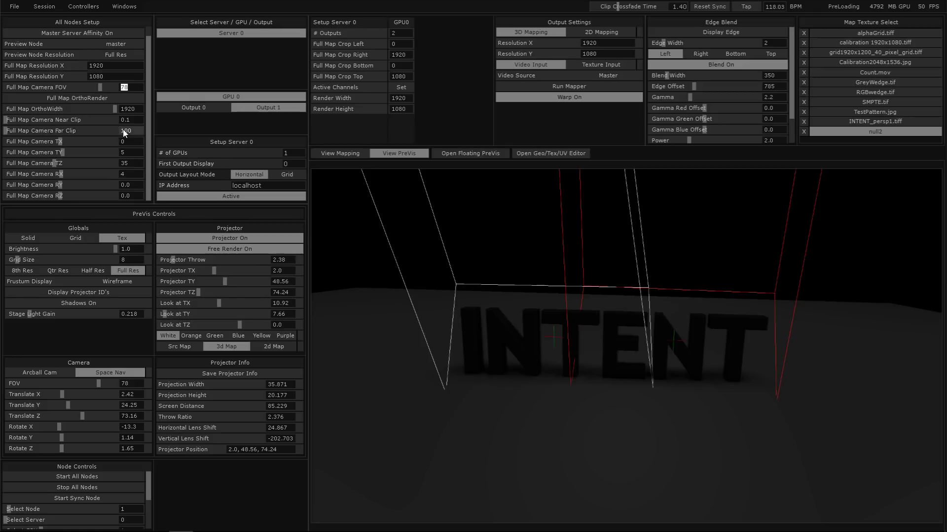
pyautogui.click(135, 89)
pyautogui.doubleClick(136, 89)
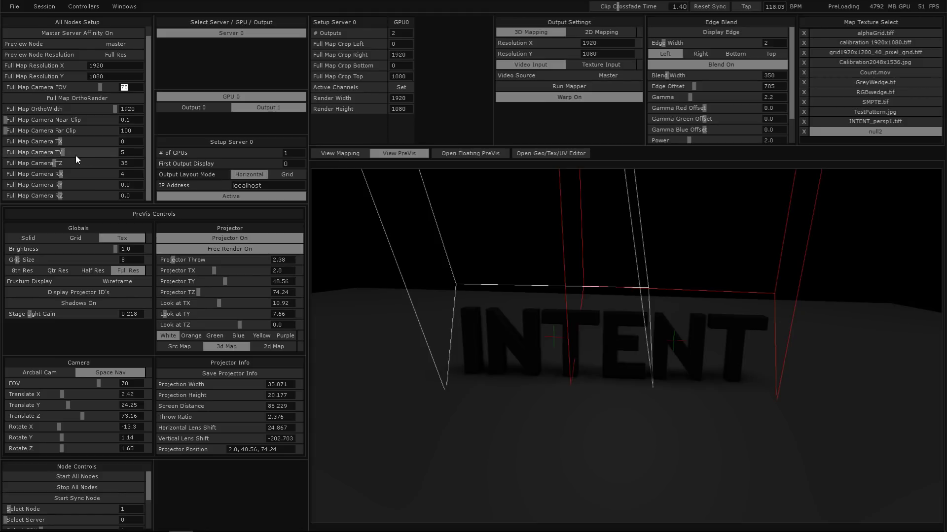
pyautogui.click(136, 154)
pyautogui.doubleClick(136, 154)
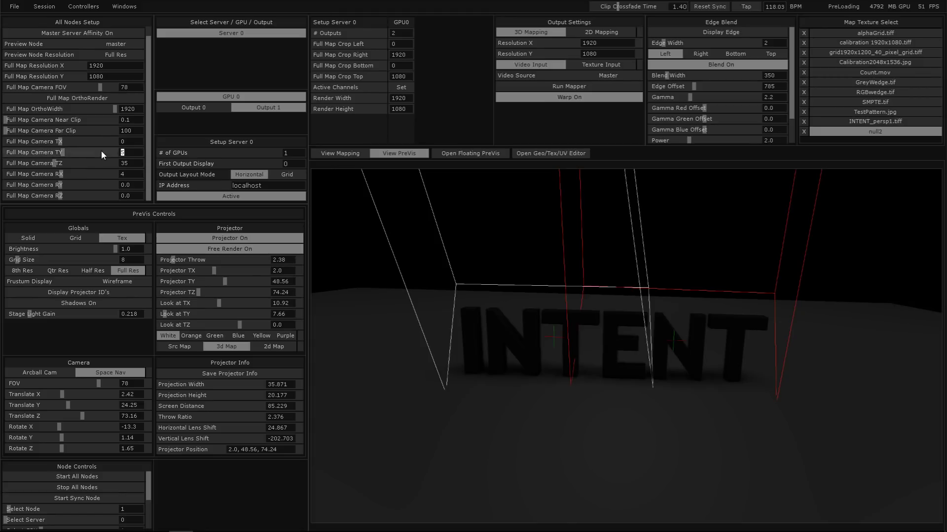
pyautogui.doubleClick(131, 164)
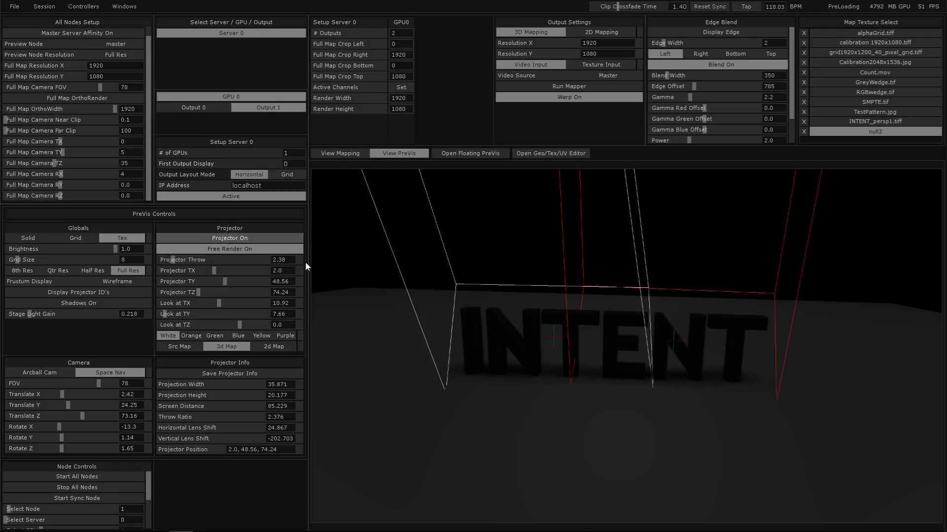
# - Fly the PreVis camera around the INTENT model and its projector frustums to see them from several angles
pyautogui.moveTo(534, 317); pyautogui.dragTo(587, 259)
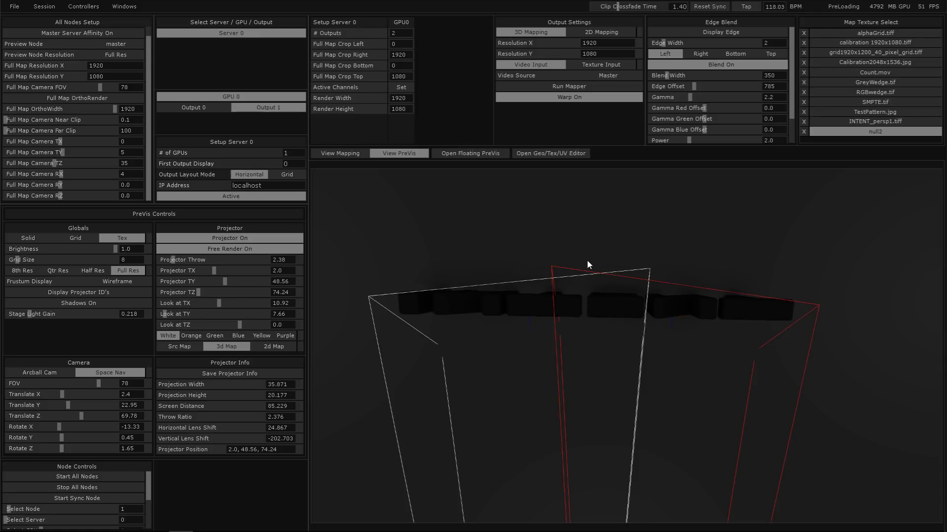
pyautogui.moveTo(596, 276); pyautogui.dragTo(488, 302)
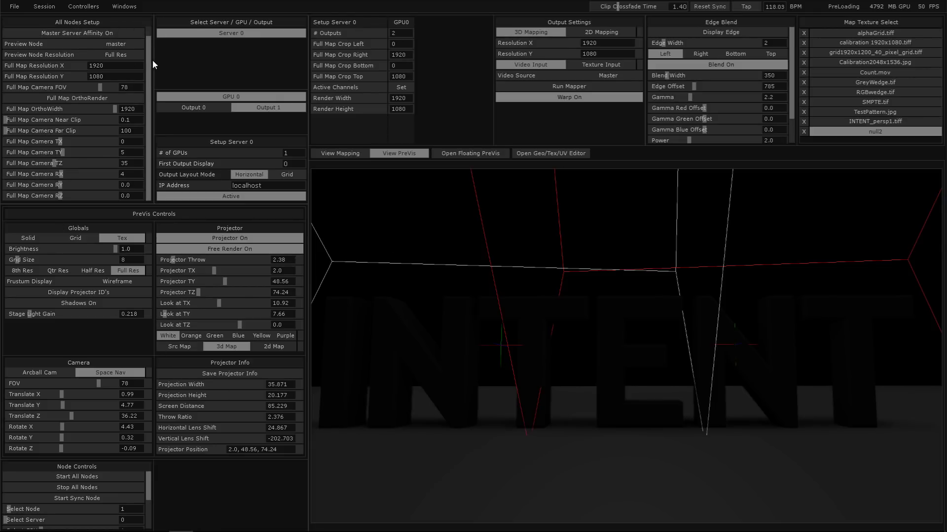
pyautogui.scroll(1, 149, 55)
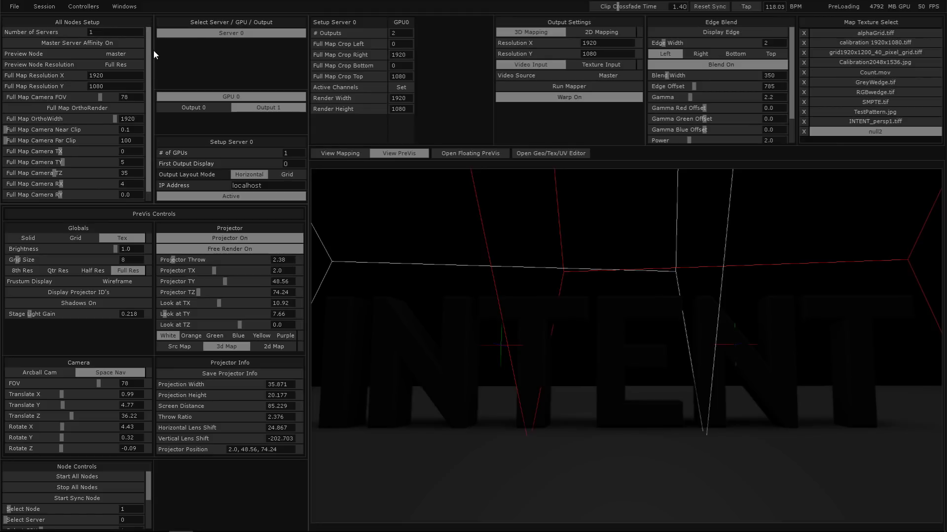
pyautogui.scroll(-1, 148, 56)
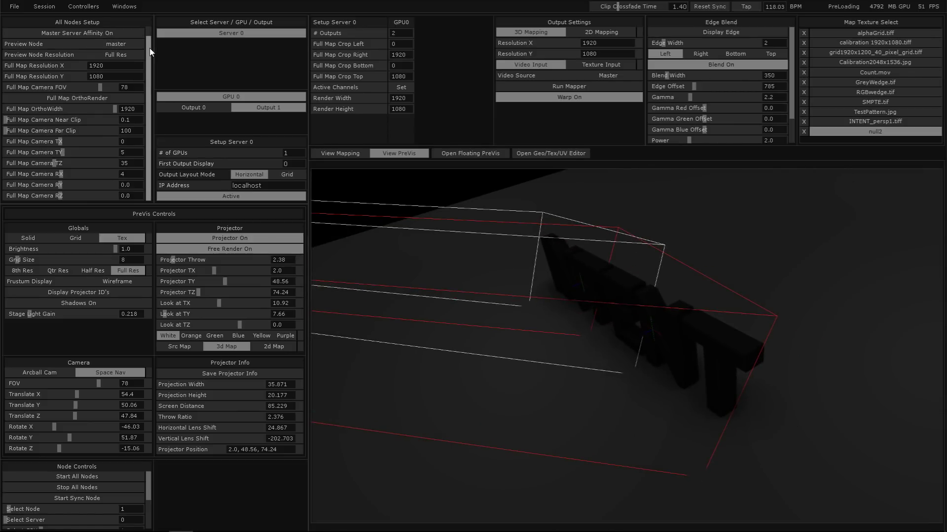
# - Set the number of servers to 4 and look through the setups of Servers 1, 3 and 2
pyautogui.moveTo(150, 48); pyautogui.dragTo(152, 16)
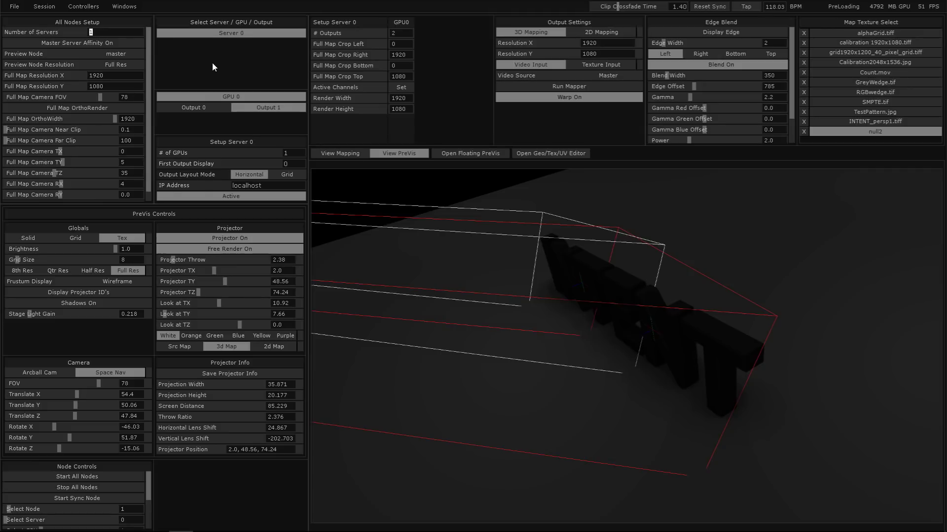
pyautogui.write('4')
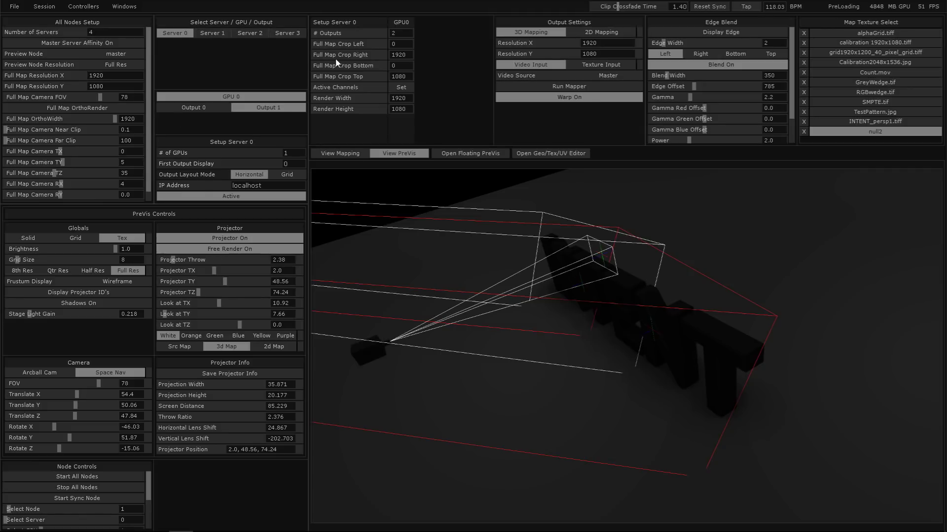
pyautogui.click(212, 32)
pyautogui.click(287, 33)
pyautogui.click(264, 31)
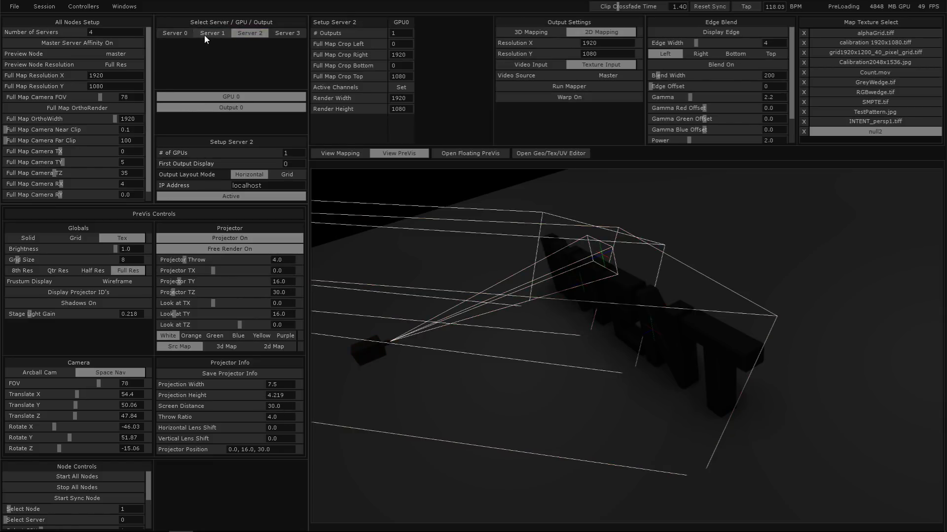
# - Set the number of GPUs on Server 1 to 3
pyautogui.click(204, 34)
pyautogui.write('3')
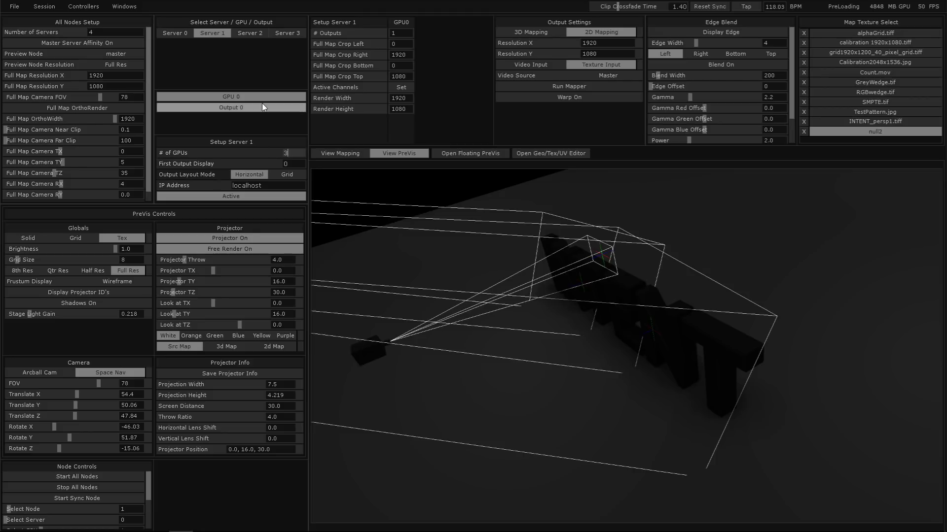
pyautogui.press('Return')
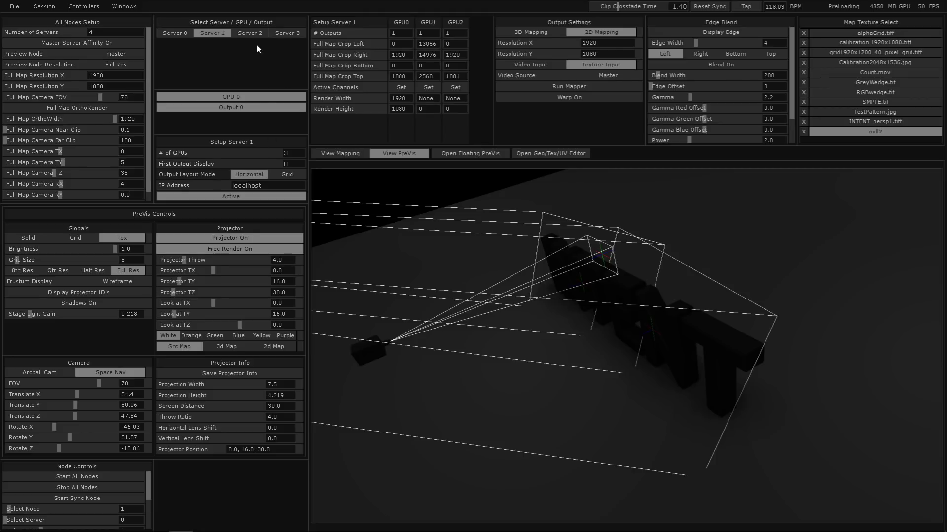
# - Switch between Server 1's GPUs and set the number of outputs to 4 on GPU0 and GPU1
pyautogui.click(232, 96)
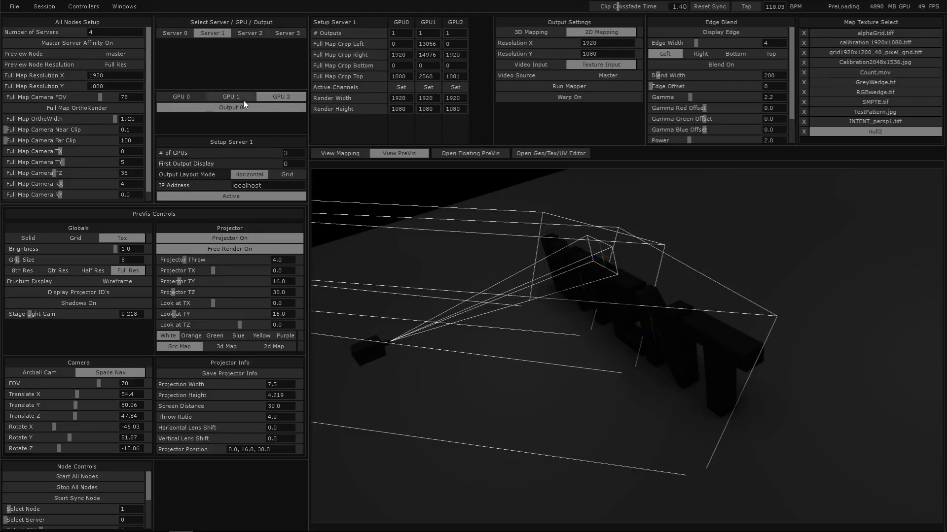
pyautogui.click(185, 97)
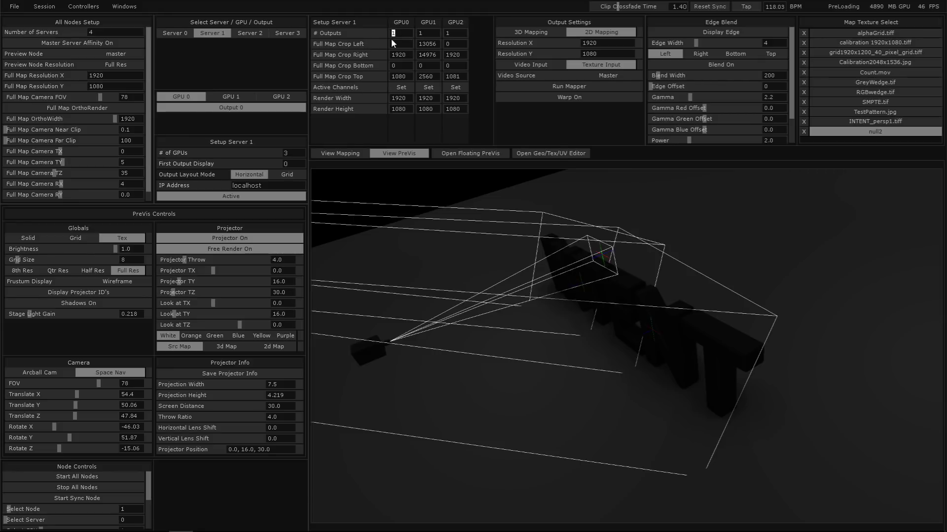
pyautogui.write('4')
pyautogui.press('Tab')
pyautogui.write('4')
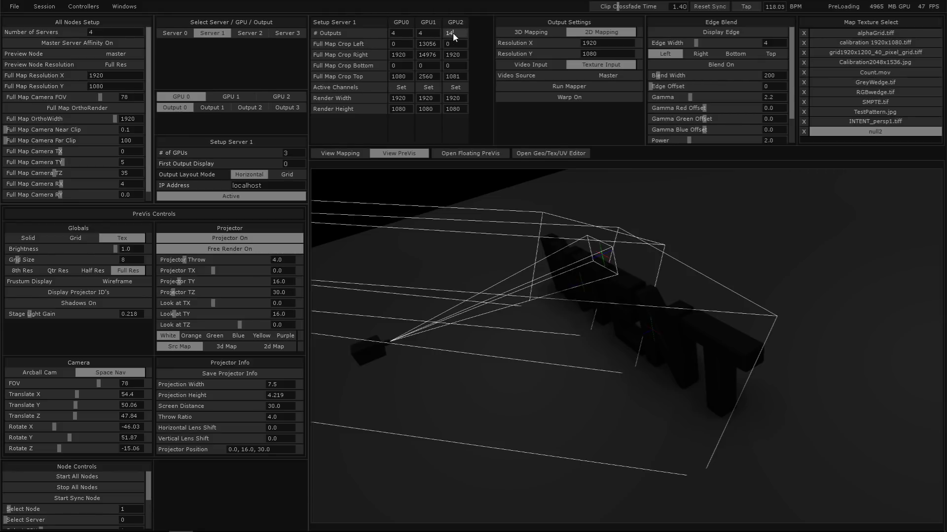
# - Reduce the number of servers to 1
pyautogui.click(427, 34)
pyautogui.click(401, 42)
pyautogui.press('BackSpace')
pyautogui.write('1')
pyautogui.press('Return')
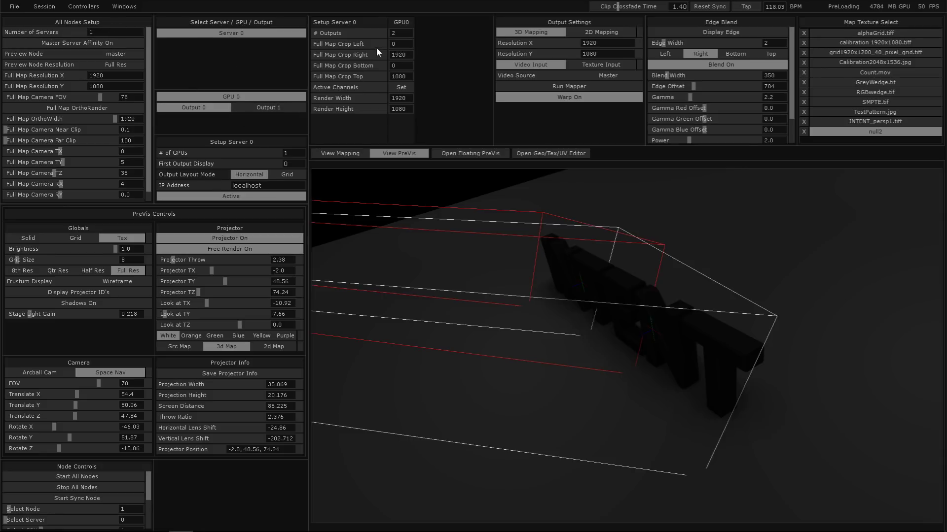
# - Go over Server 0's GPU and output counts, the Full Map resolution and the Full Map Crop Right setting
pyautogui.click(295, 152)
pyautogui.click(365, 35)
pyautogui.click(108, 79)
pyautogui.click(110, 75)
pyautogui.click(399, 57)
pyautogui.press('Return')
# - Try a Full Map Crop Left of 20 on Server 0's GPU0 and return it to 0
pyautogui.click(403, 51)
pyautogui.click(397, 44)
pyautogui.write('20')
pyautogui.press('Return')
pyautogui.click(401, 43)
pyautogui.write('0')
# - Compare the projector and edge blend settings of Output 0 and Output 1 on Server 0, ending on Output 1
pyautogui.click(259, 109)
pyautogui.click(212, 107)
pyautogui.click(252, 108)
pyautogui.click(212, 107)
pyautogui.click(246, 108)
pyautogui.click(214, 109)
pyautogui.click(248, 112)
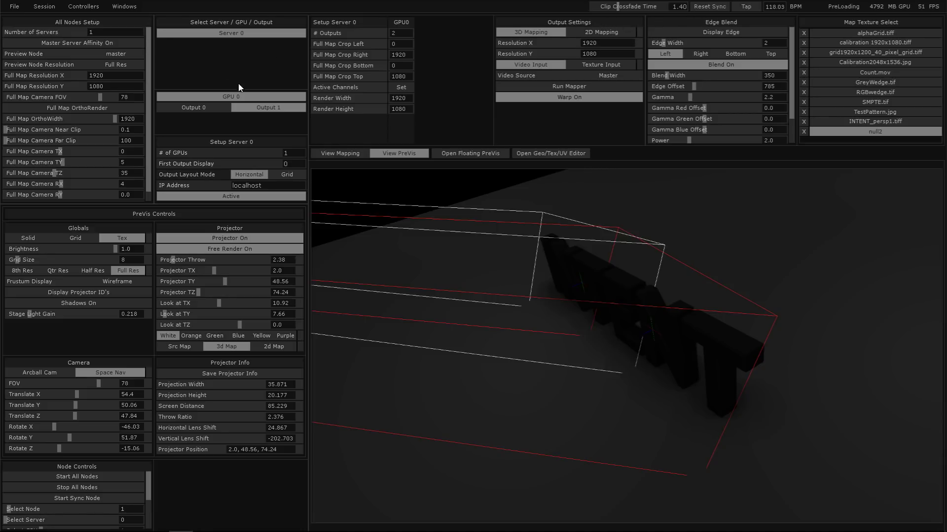
# - Alternate between Output 0 and Output 1 on Server 0's GPU 0 to compare their projector frustums in PreVis
pyautogui.click(227, 104)
pyautogui.click(244, 105)
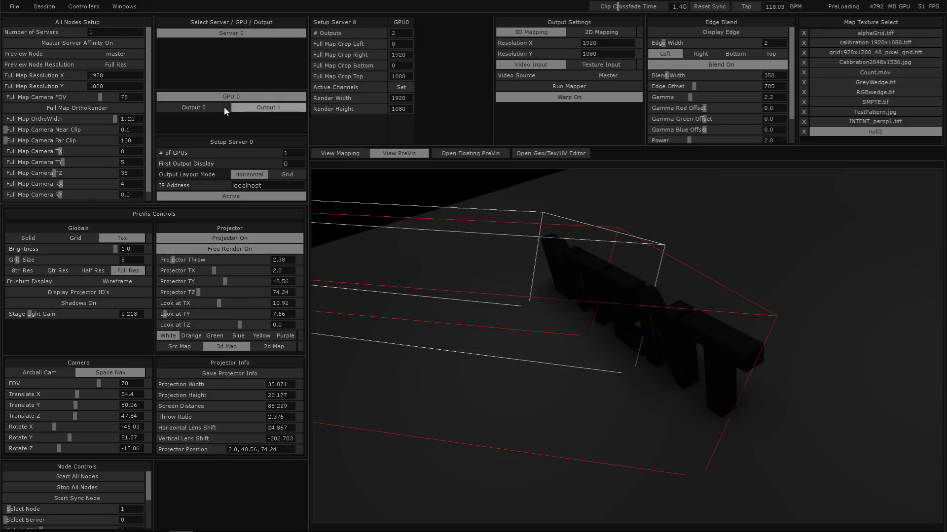
pyautogui.click(223, 107)
pyautogui.click(261, 107)
pyautogui.click(228, 108)
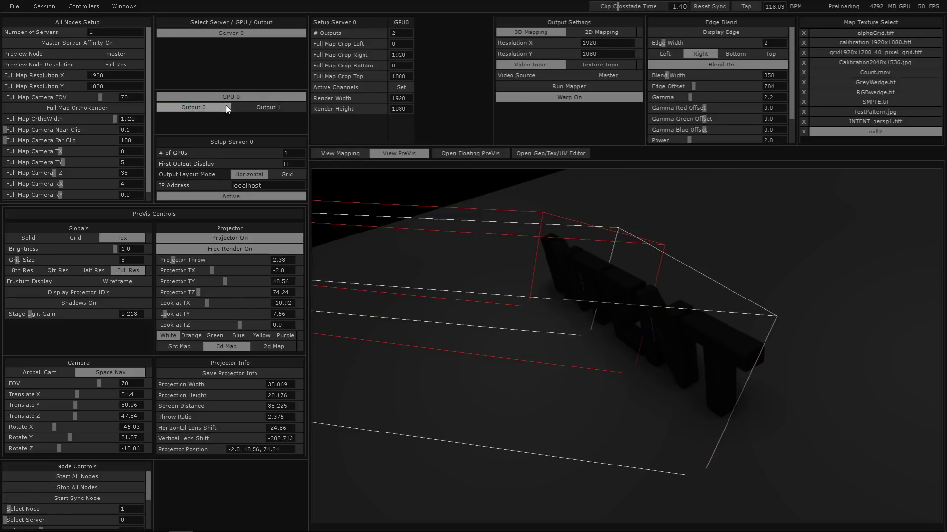
pyautogui.click(245, 109)
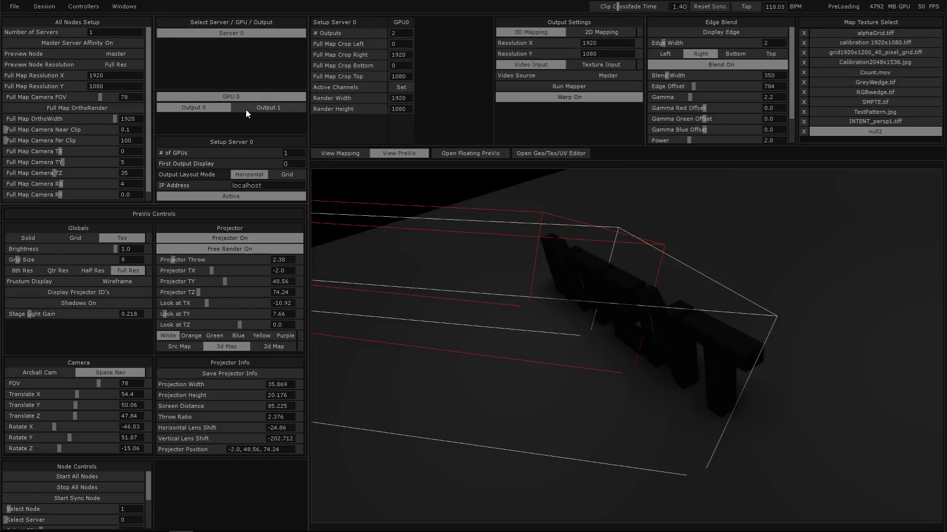
# - Set Output 0 on Server 0 to Texture Input and return to Output 1
pyautogui.click(217, 108)
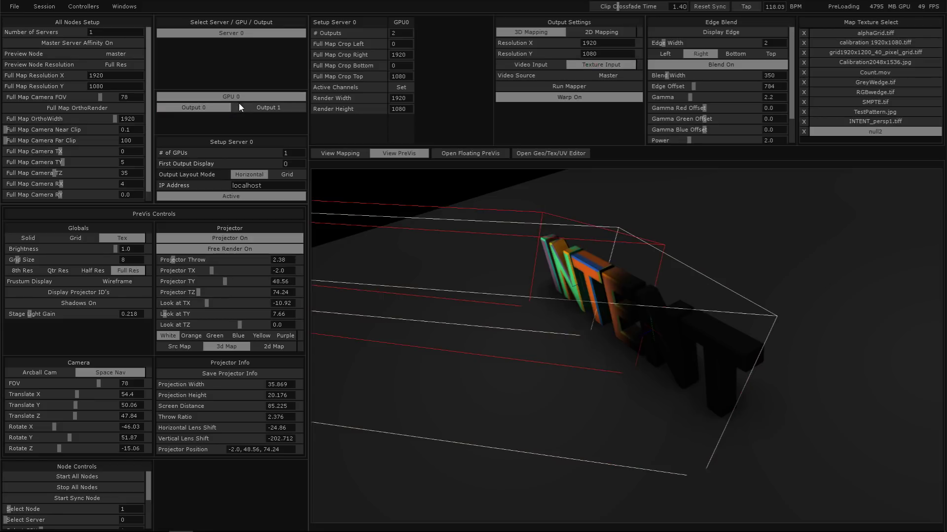
pyautogui.click(238, 105)
pyautogui.click(207, 108)
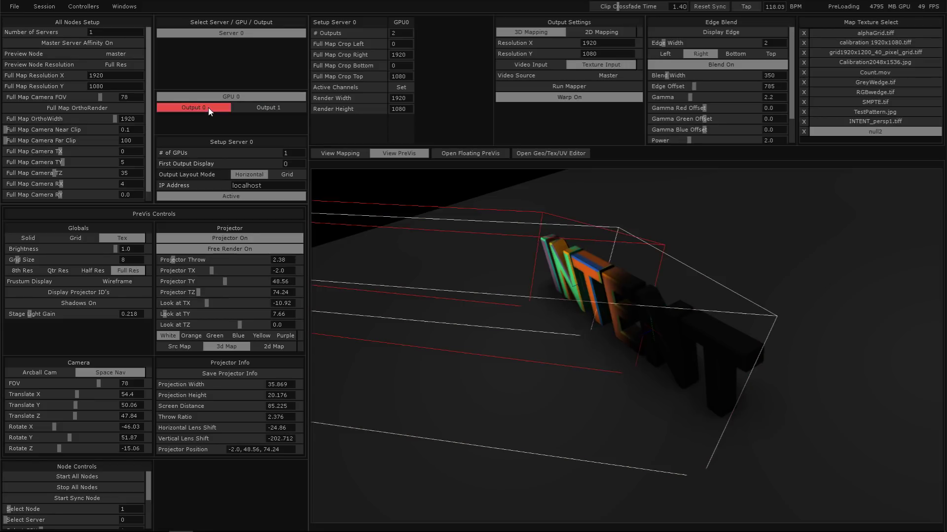
pyautogui.click(242, 109)
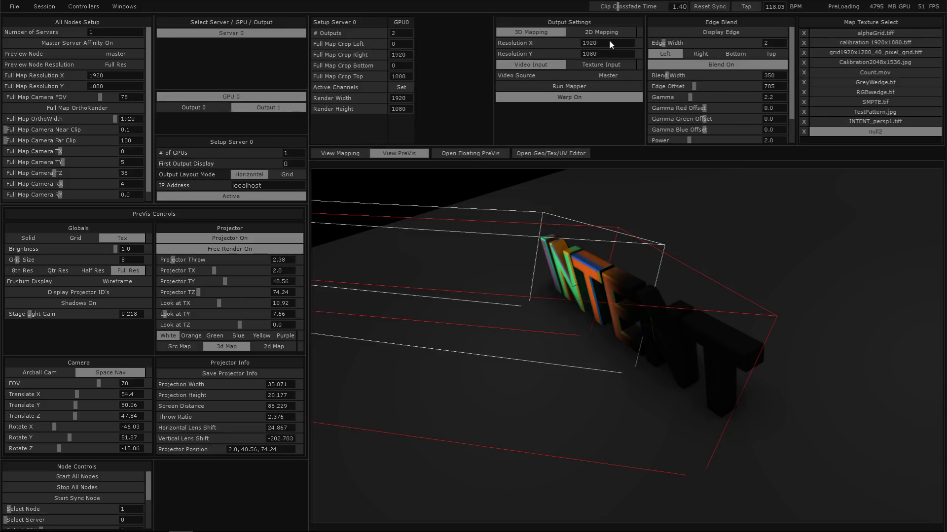
# - Go over Output 1's mapping mode and resolution in relation to the Full Map resolution and the GPU0 crop settings
pyautogui.click(616, 52)
pyautogui.click(205, 108)
pyautogui.click(559, 43)
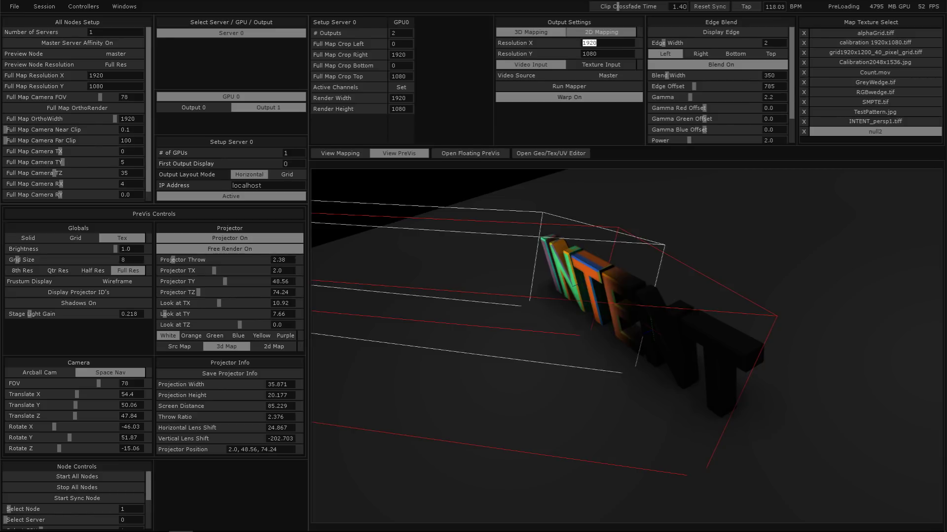
pyautogui.click(594, 54)
pyautogui.click(407, 75)
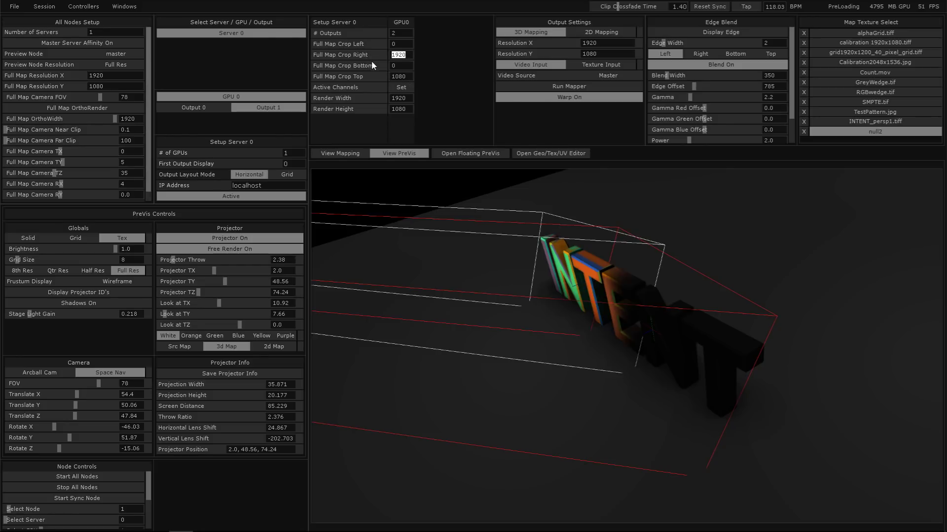
pyautogui.click(94, 75)
pyautogui.click(88, 87)
pyautogui.click(398, 55)
pyautogui.click(585, 44)
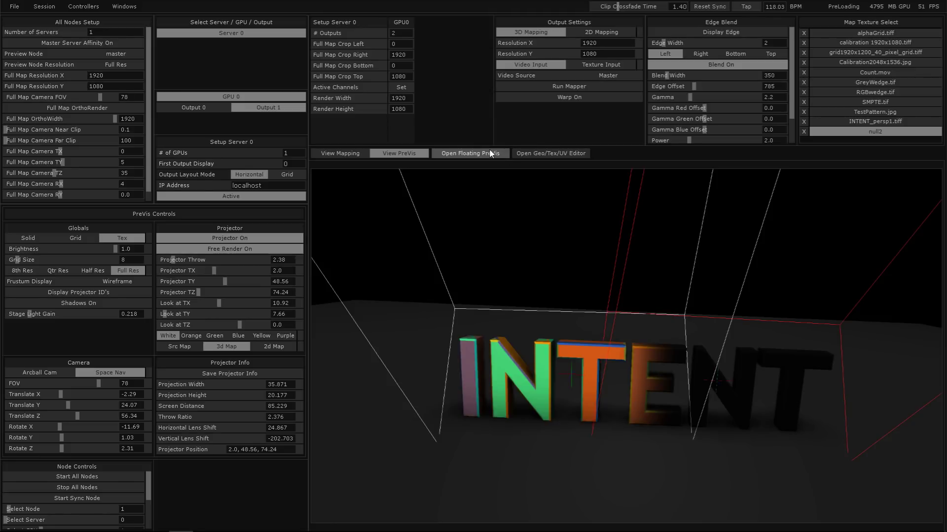
# - Switch Output 1 on Server 0 to Texture Input
pyautogui.click(226, 109)
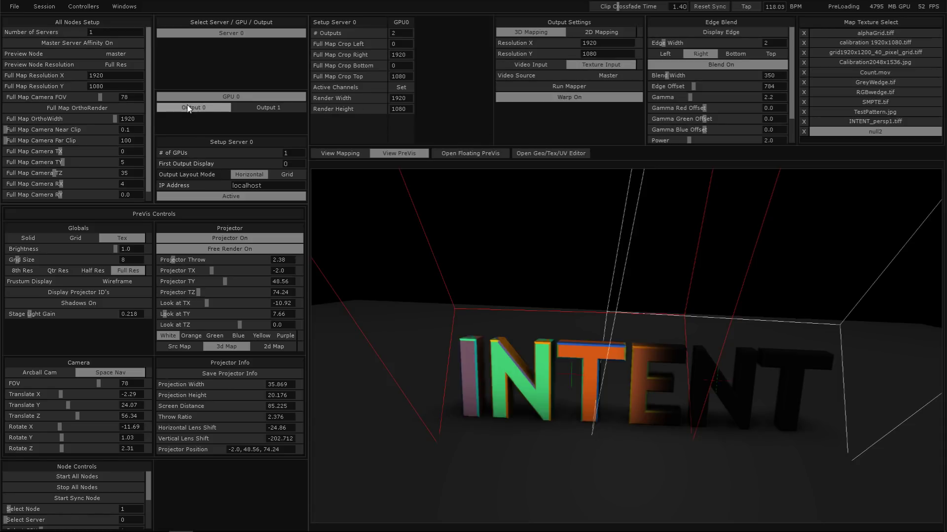
pyautogui.click(233, 107)
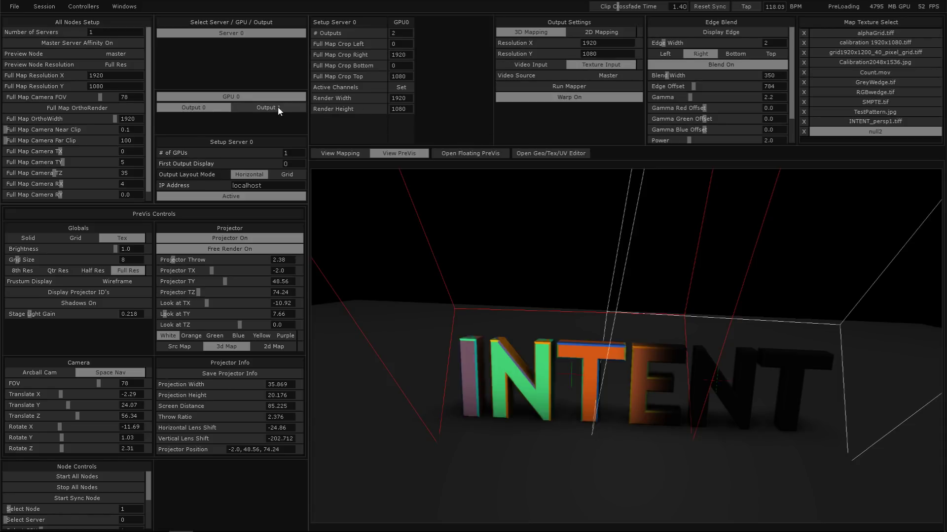
pyautogui.click(607, 69)
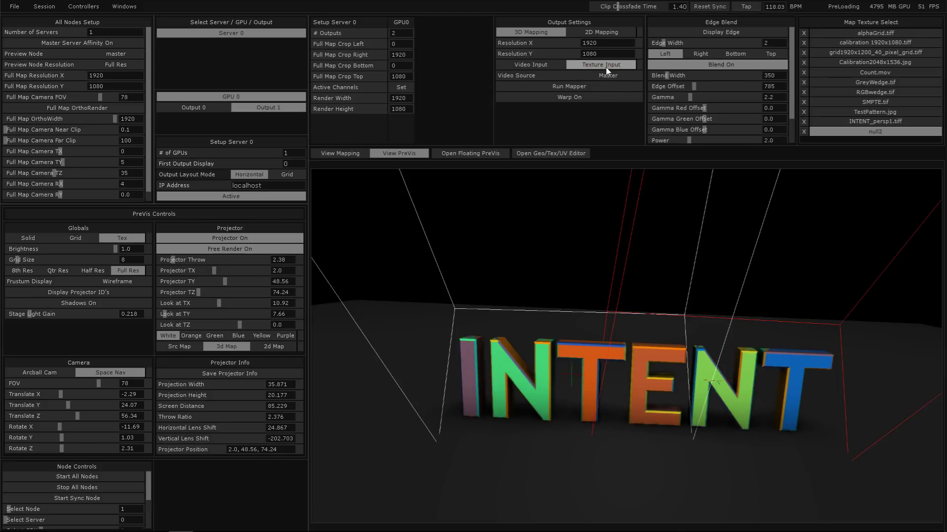
# - Compare the input modes of both outputs and look through Output 1's Video Source choices
pyautogui.click(207, 107)
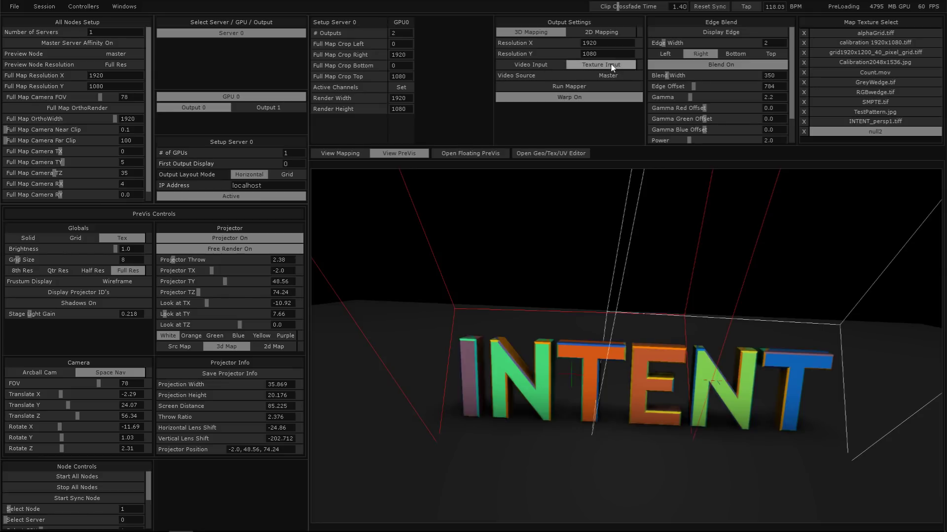
pyautogui.click(248, 109)
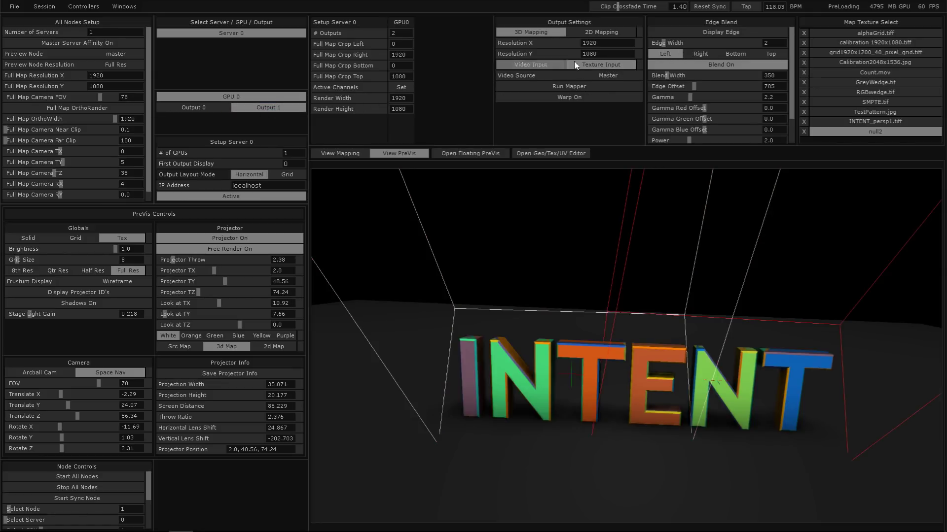
pyautogui.click(608, 75)
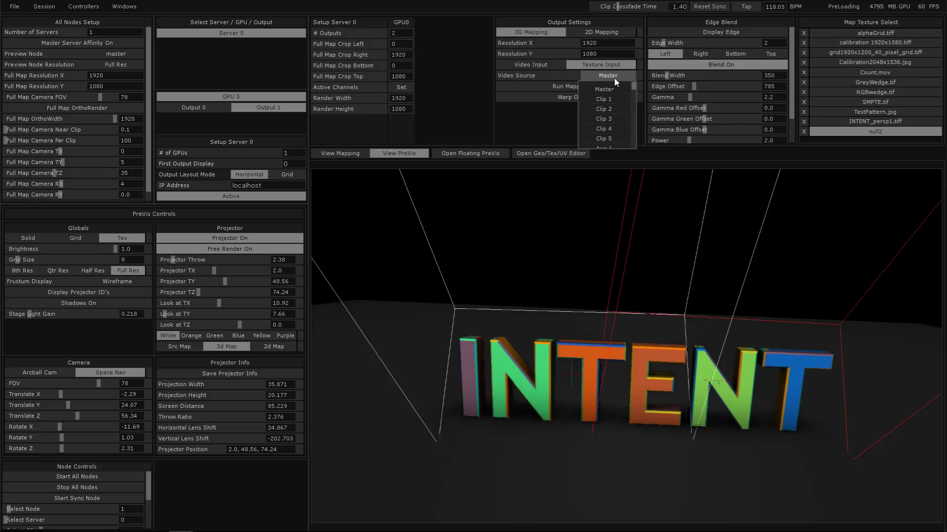
pyautogui.click(614, 78)
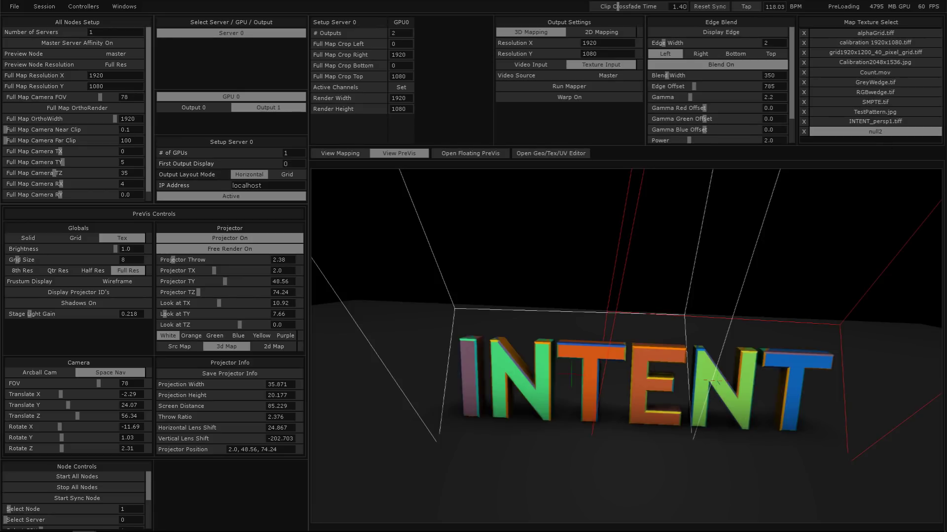
# - Try TheProcession 60 fps 50mbps.mp4 from the demoClips folder as a map texture and remove it from the list
pyautogui.hotkey('alt', 'Tab')
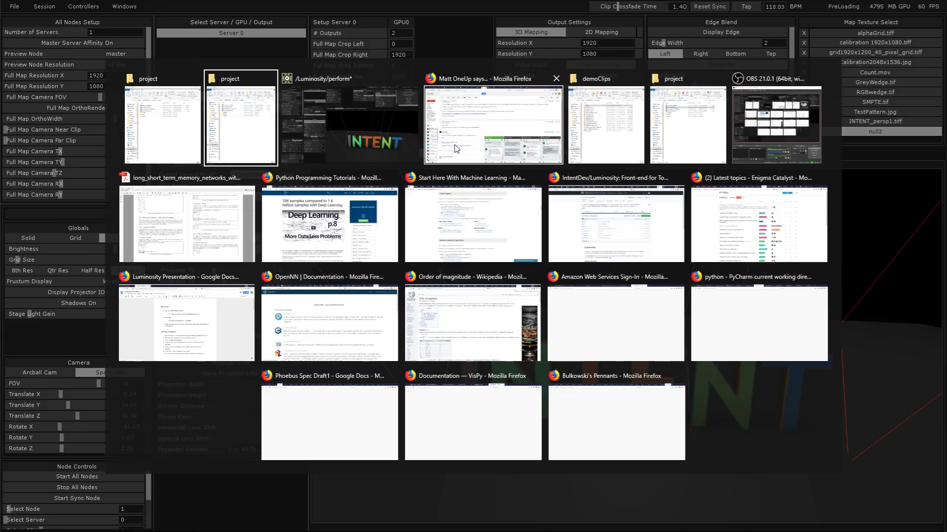
pyautogui.hotkey('alt', 'Tab')
pyautogui.hotkey('alt', 'Tab')
pyautogui.hotkey('alt', 'Tab')
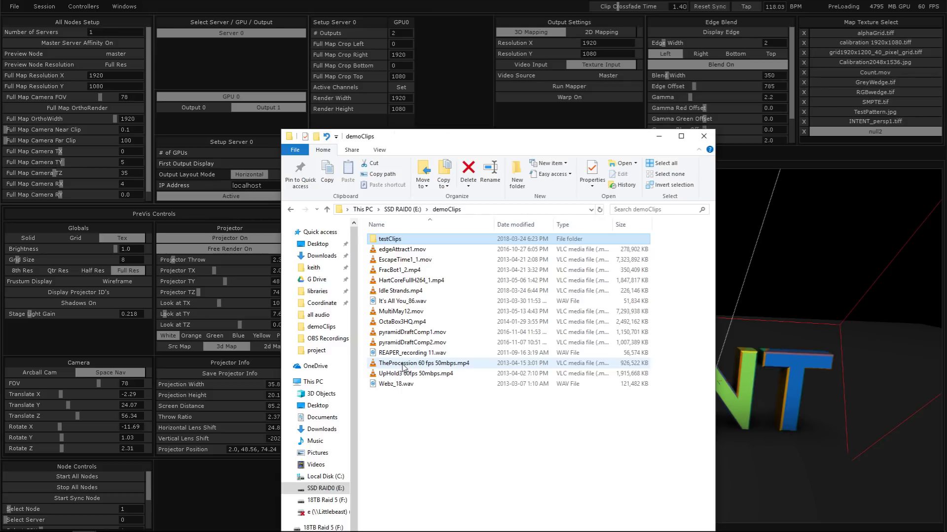
pyautogui.moveTo(402, 368); pyautogui.dragTo(877, 146)
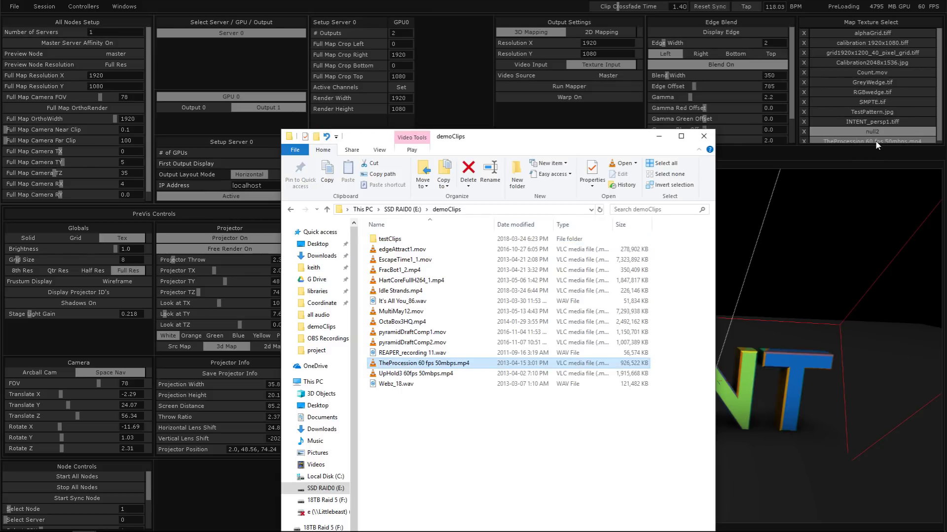
pyautogui.click(875, 142)
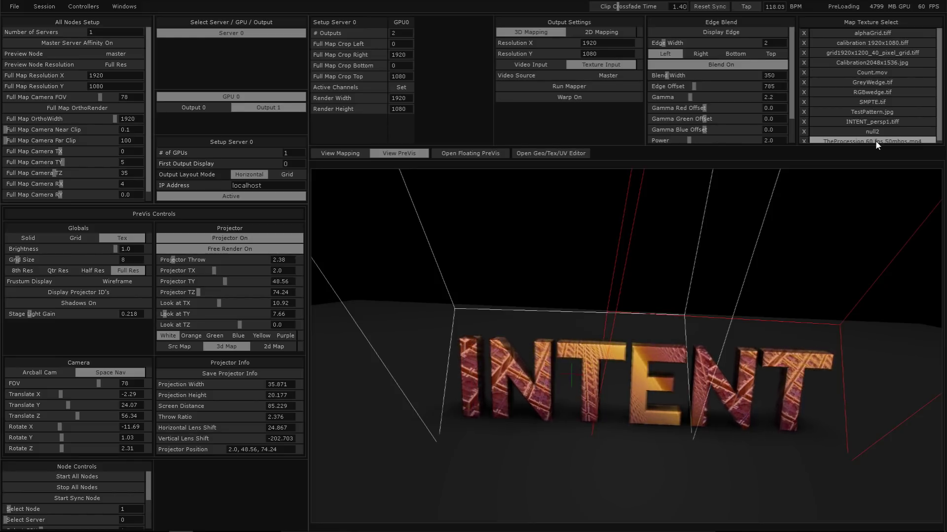
pyautogui.click(803, 142)
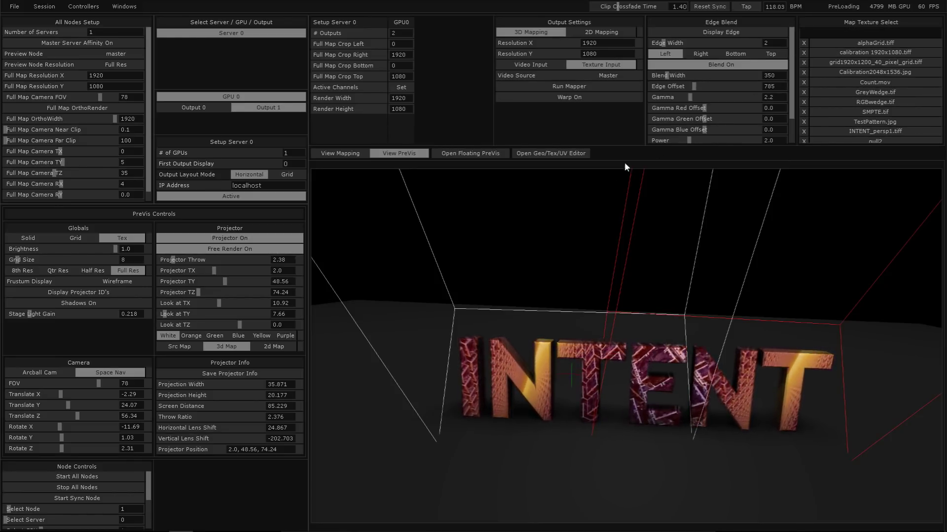
# - Open a floating network pane from the PreVis scene and go up to the preVis plugin network
pyautogui.hotkey('alt', 'e')
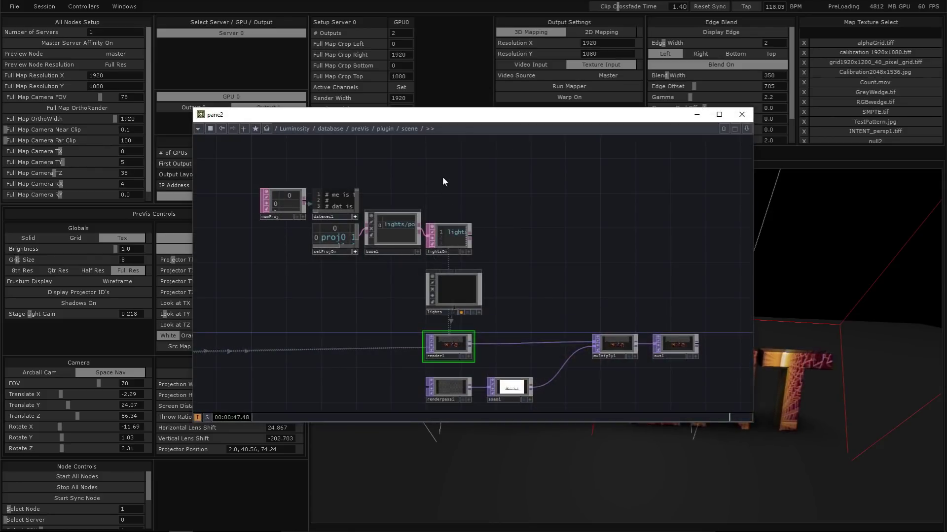
pyautogui.scroll(-3, 523, 312)
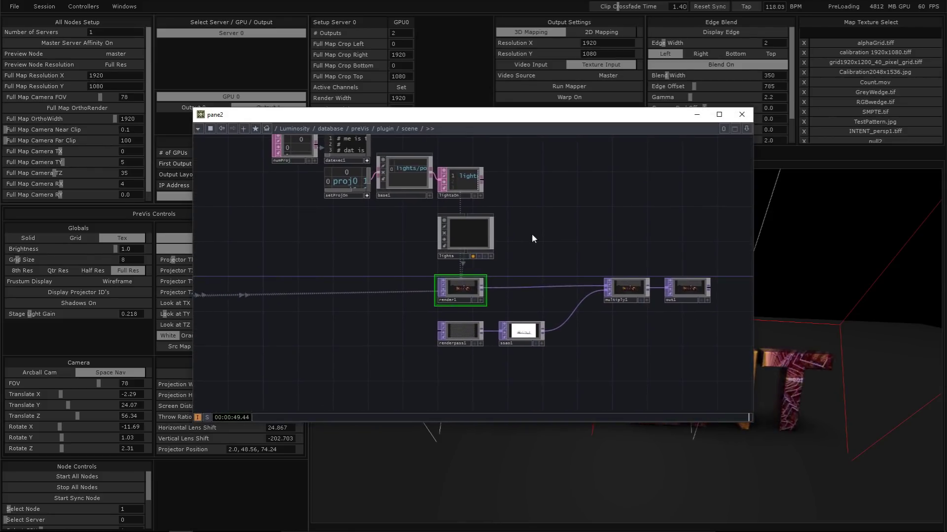
pyautogui.scroll(3, 583, 338)
pyautogui.moveTo(583, 338); pyautogui.dragTo(387, 283)
pyautogui.press('u')
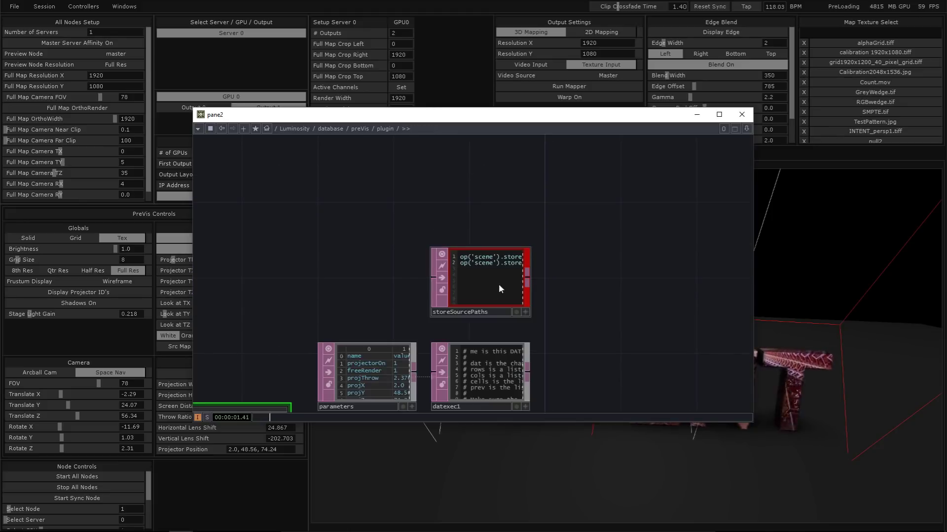
pyautogui.scroll(-3, 498, 289)
pyautogui.press('u')
pyautogui.press('u')
# - Create a Noise TOP in the plugin network and add it to the map textures, keeping the PreVis in view
pyautogui.press('Tab')
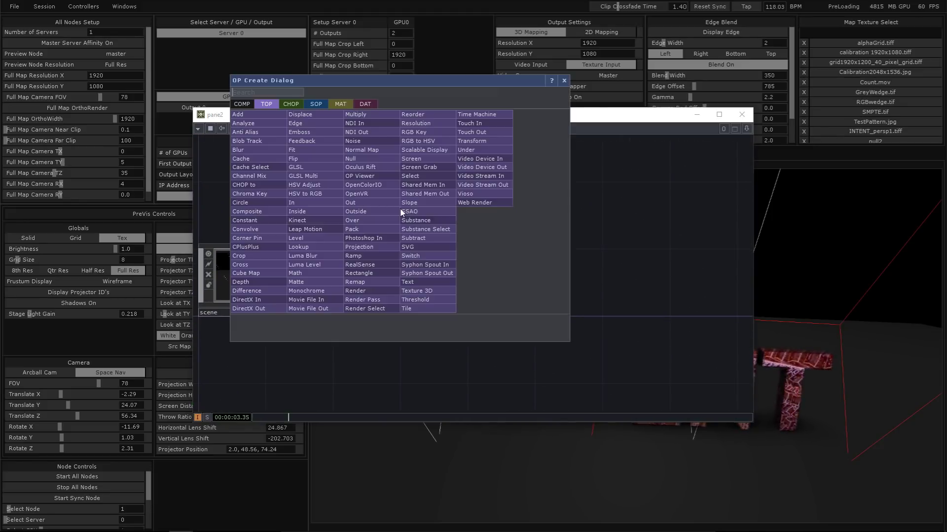
pyautogui.write('no')
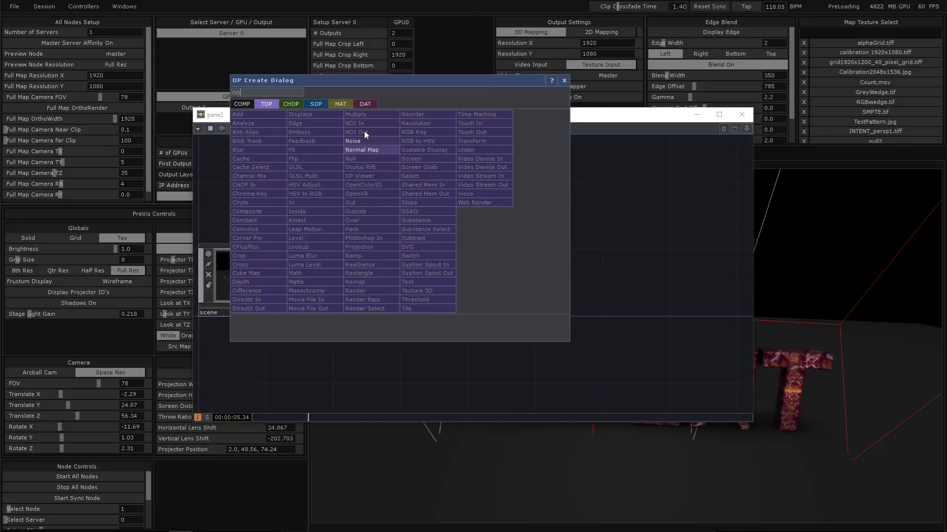
pyautogui.press('Return')
pyautogui.click(491, 272)
pyautogui.moveTo(482, 275); pyautogui.dragTo(861, 137)
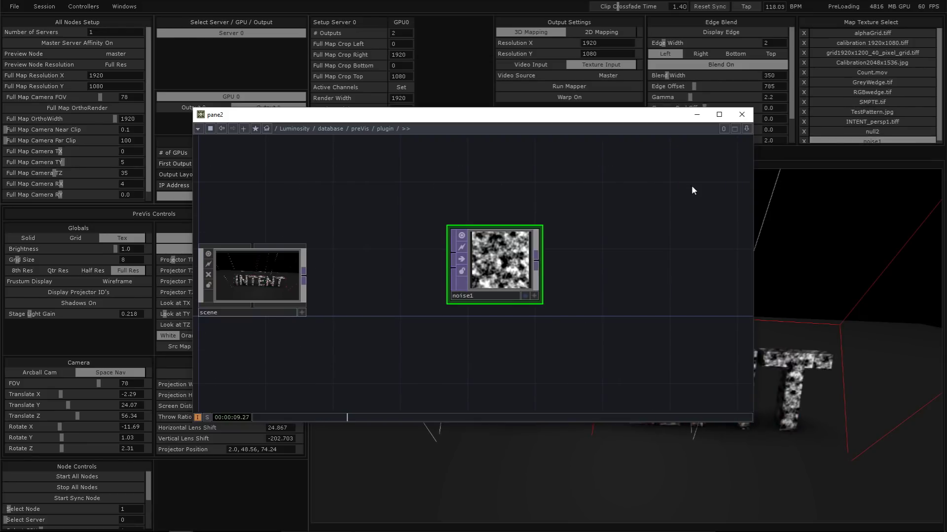
pyautogui.moveTo(572, 115); pyautogui.dragTo(403, 72)
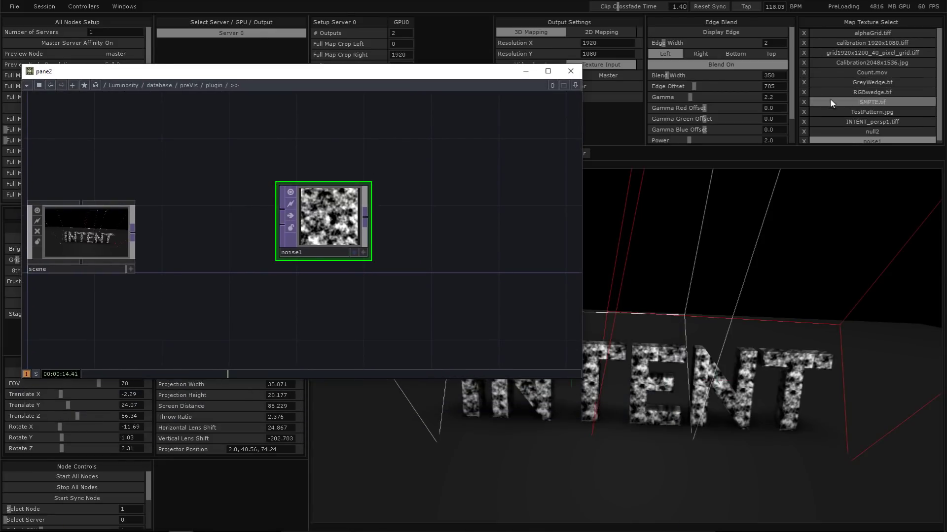
# - Restore null2 as the map texture and delete noise1 from both the texture list and the plugin network
pyautogui.click(821, 140)
pyautogui.click(826, 133)
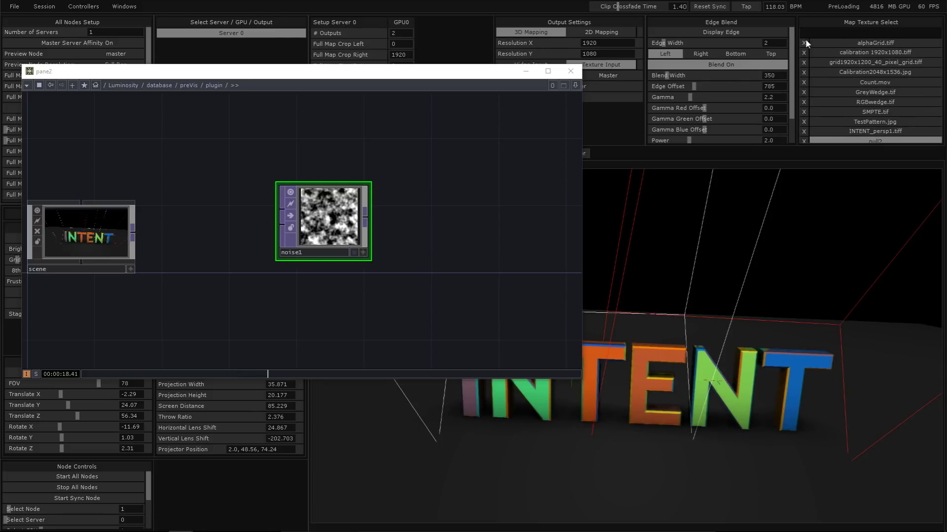
pyautogui.click(310, 223)
pyautogui.press('Delete')
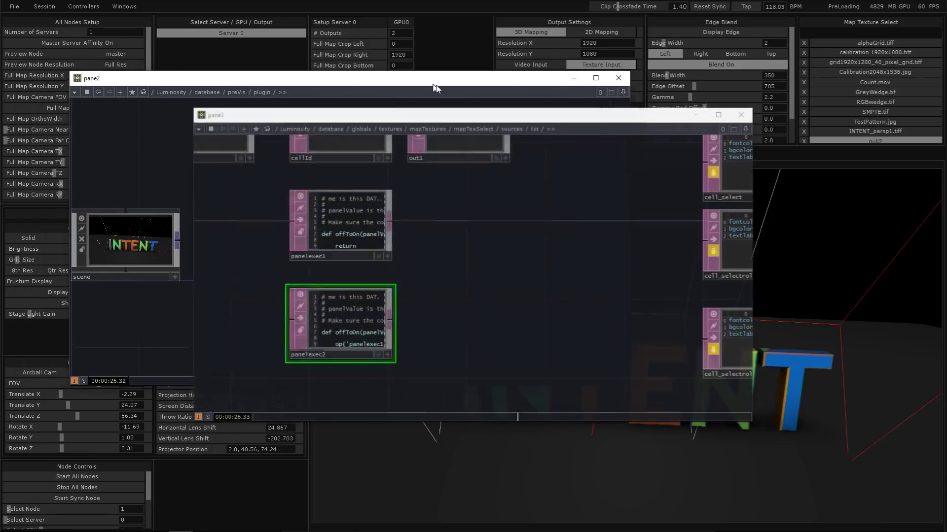
pyautogui.click(626, 78)
# - Realign the map texture list using the scroll component in the mapTexSelect sources network, and close the pane
pyautogui.scroll(-10, 459, 196)
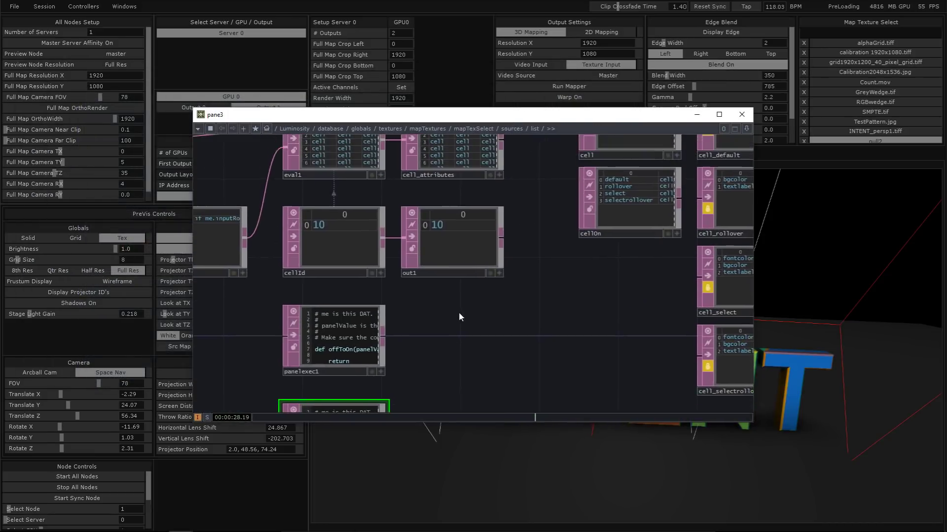
pyautogui.scroll(5, 472, 257)
pyautogui.scroll(8, 414, 222)
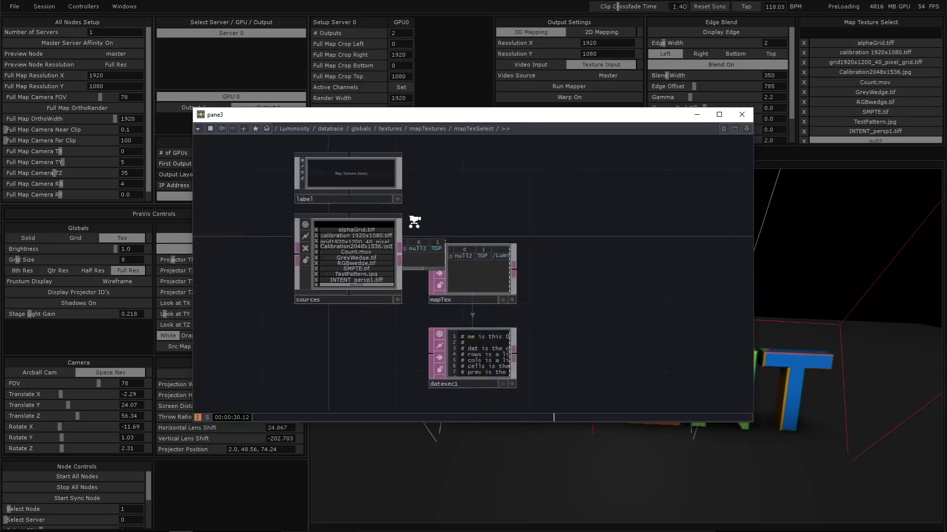
pyautogui.moveTo(471, 286); pyautogui.dragTo(491, 446)
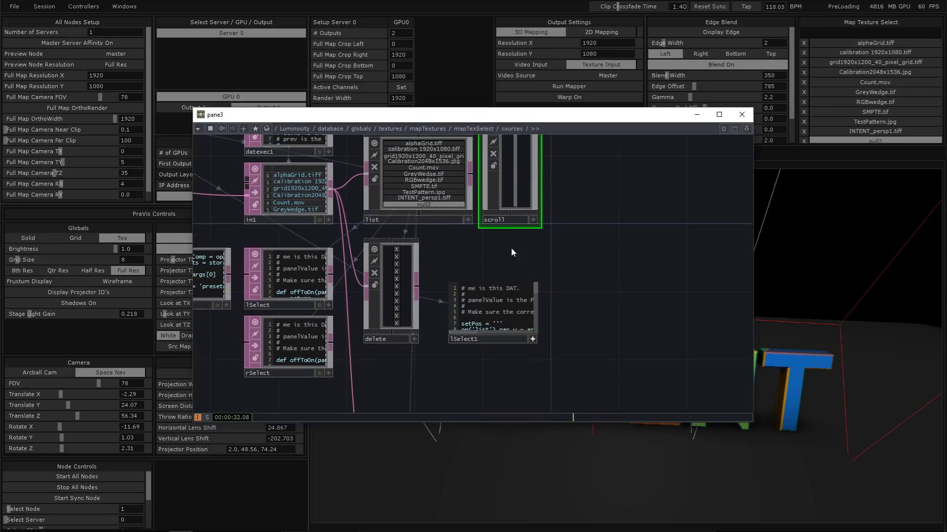
pyautogui.click(533, 220)
pyautogui.scroll(-1, 511, 190)
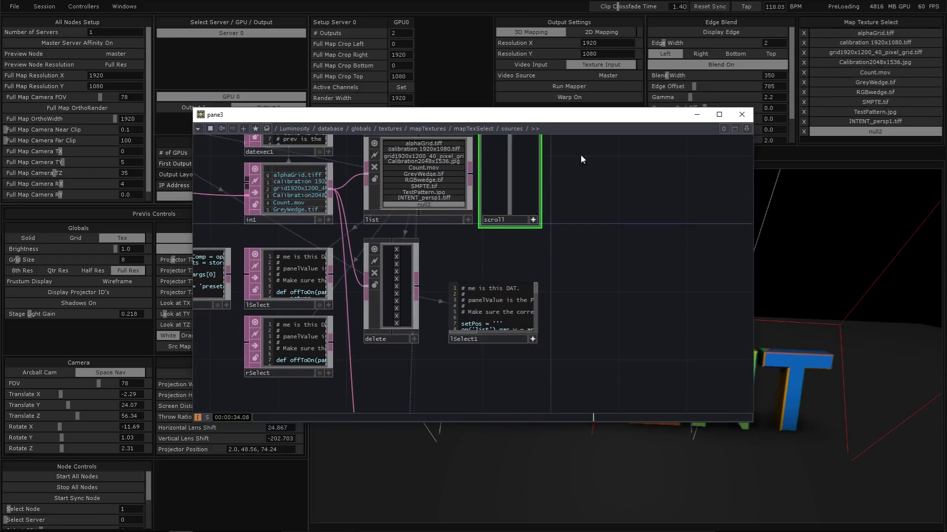
pyautogui.click(752, 119)
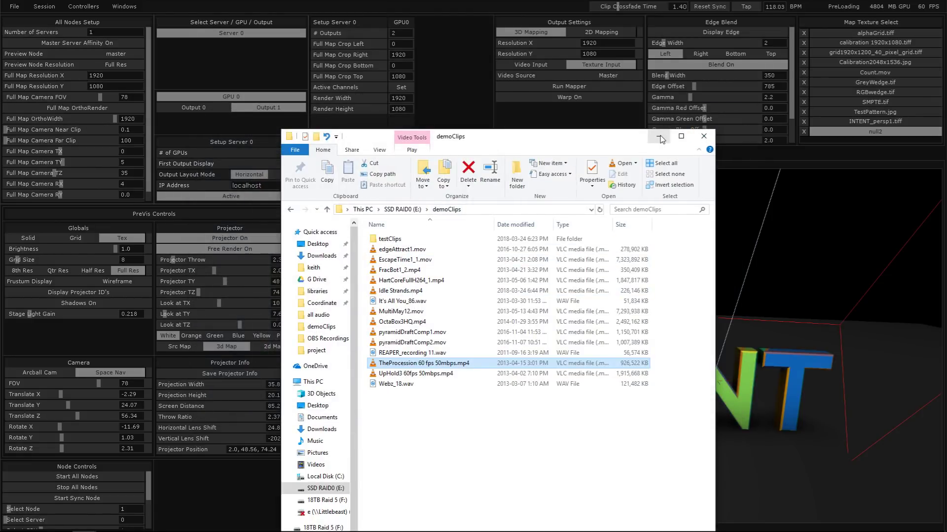
# - Put away the demoClips file window and switch Output 1 and Output 0 of GPU 0 to Video Input
pyautogui.click(710, 138)
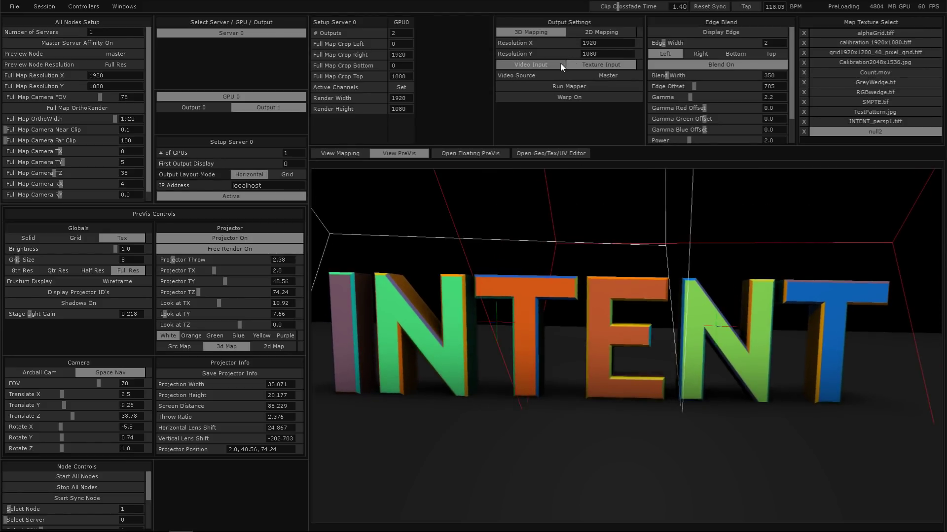
pyautogui.click(219, 108)
pyautogui.click(531, 65)
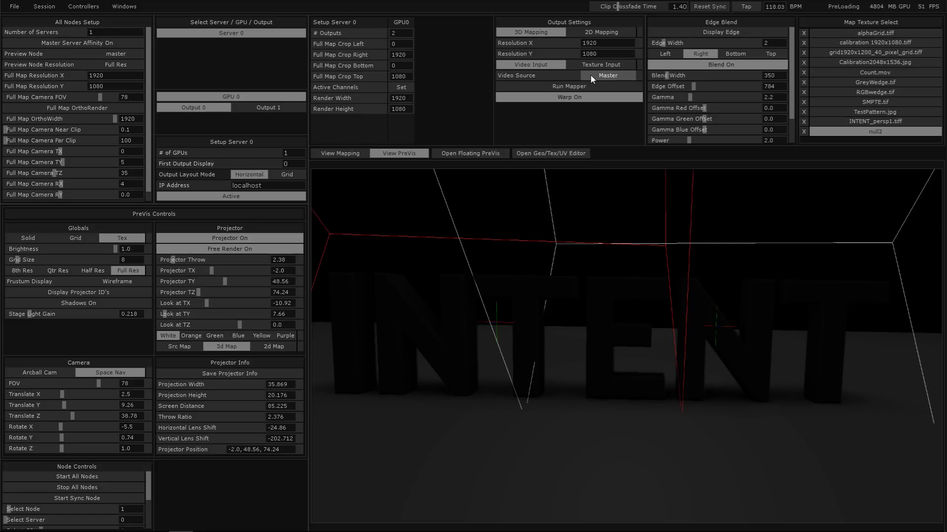
pyautogui.click(202, 109)
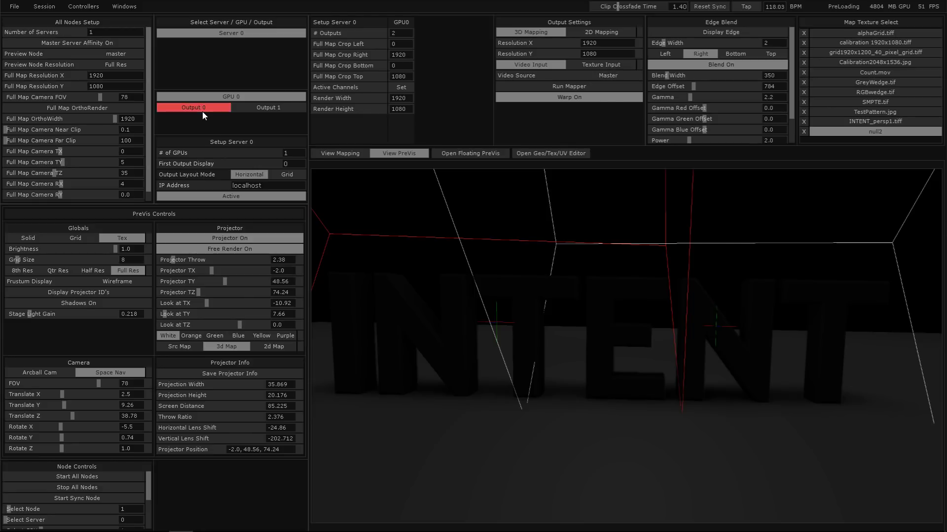
# - Try VideoIn1 as the video source for Output 0 and return the source to Master
pyautogui.click(628, 78)
pyautogui.moveTo(634, 88); pyautogui.dragTo(634, 125)
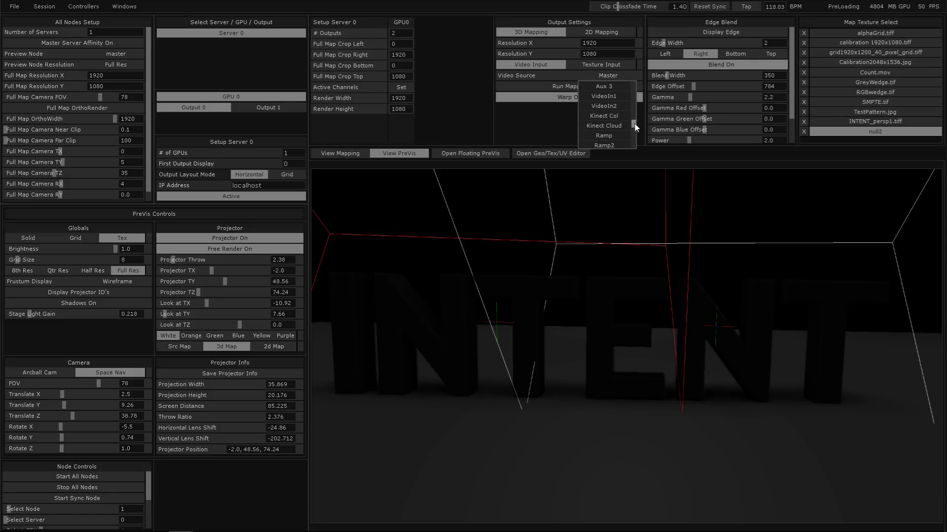
pyautogui.click(621, 108)
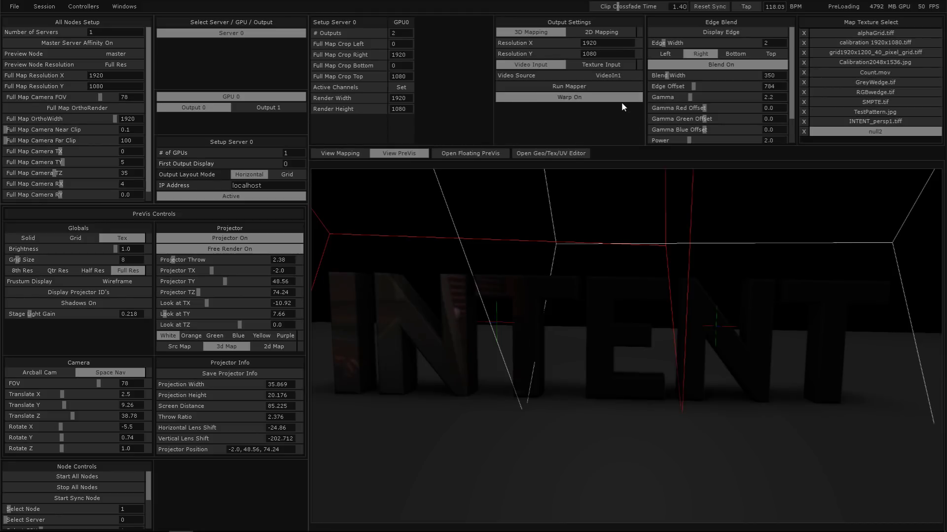
pyautogui.click(622, 76)
pyautogui.moveTo(634, 123); pyautogui.dragTo(637, 81)
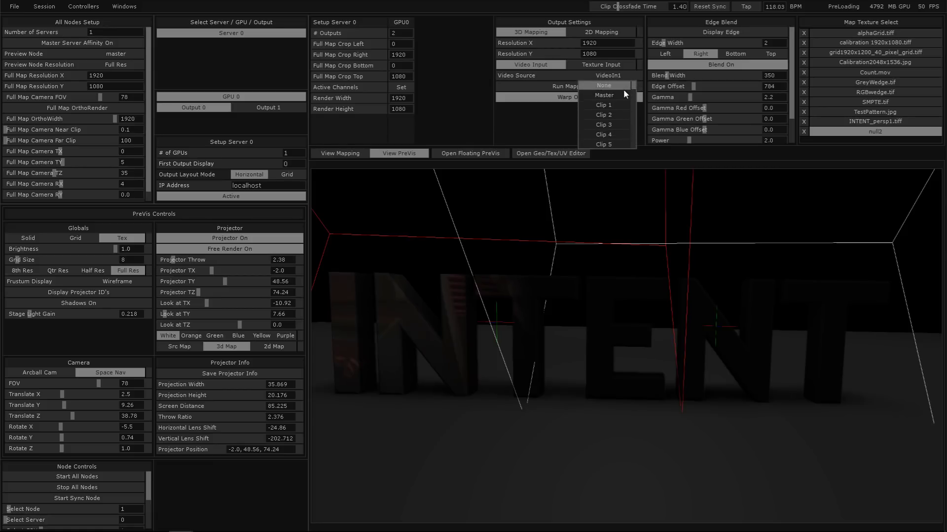
pyautogui.click(622, 91)
pyautogui.click(562, 98)
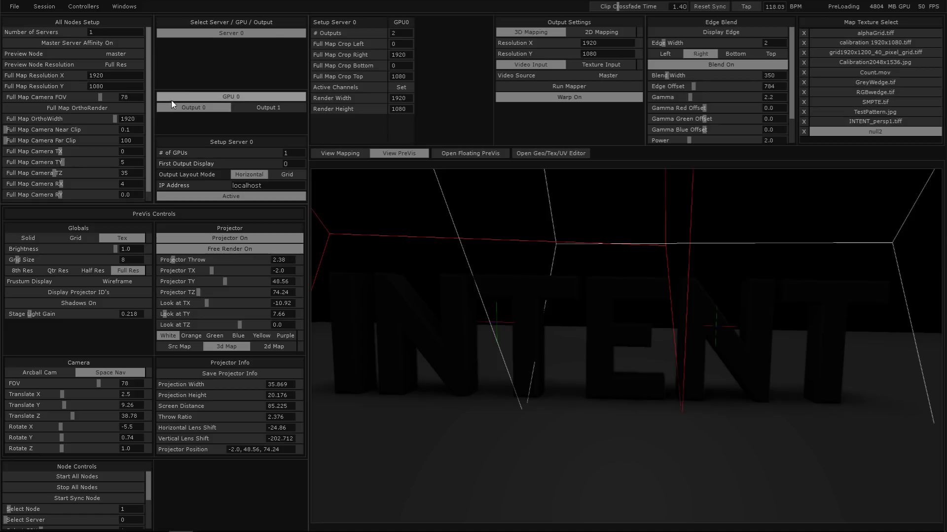
# - Set both Output 0 and Output 1 back to Texture Input, leaving Output 0 selected
pyautogui.click(285, 104)
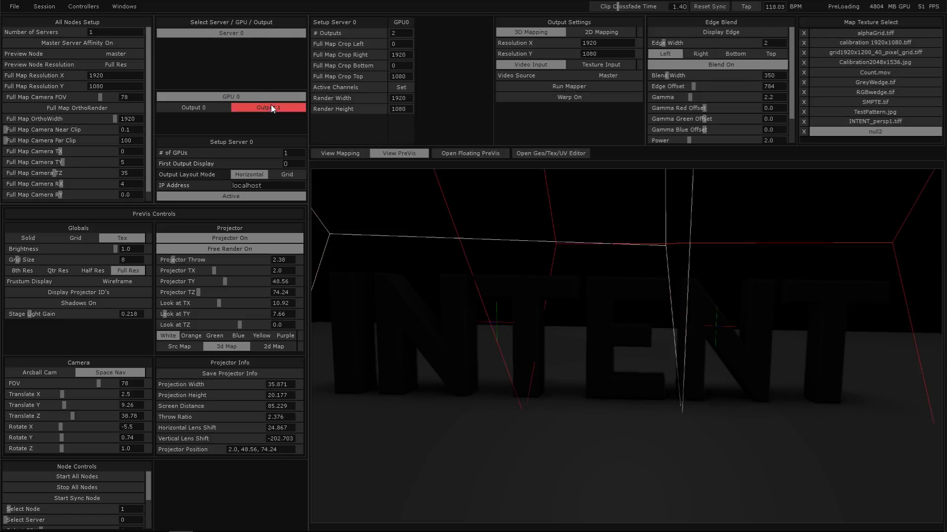
pyautogui.click(218, 111)
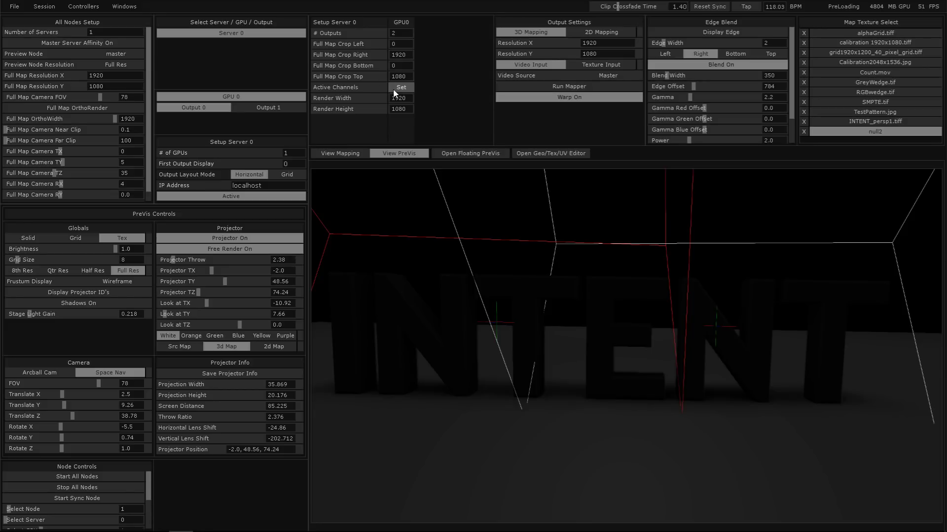
pyautogui.click(605, 65)
pyautogui.click(291, 105)
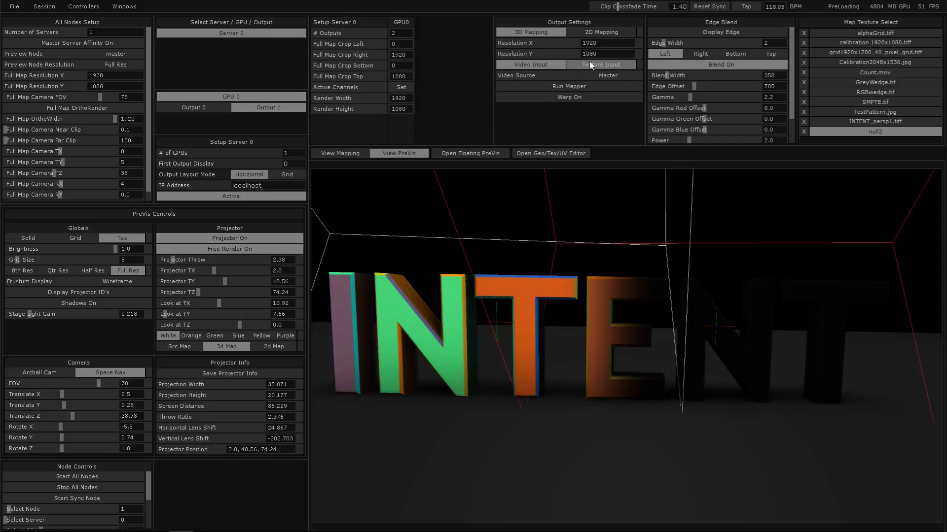
pyautogui.click(212, 108)
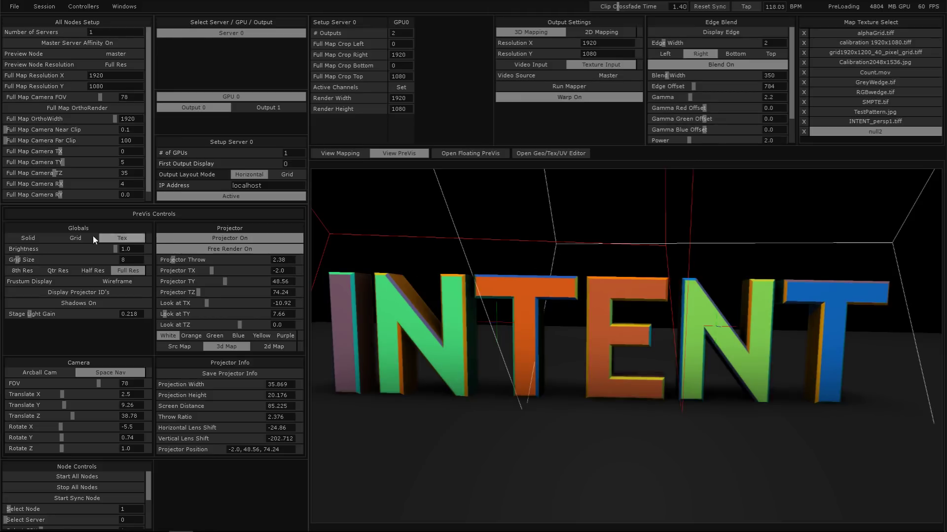
# - Cycle the PreVis global display mode through Solid, Grid and Tex, ending on Solid
pyautogui.click(33, 238)
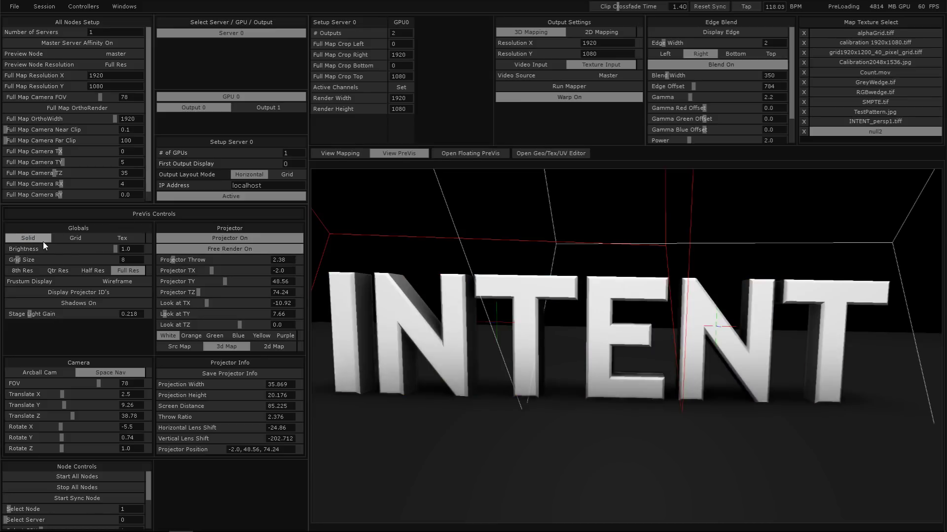
pyautogui.click(82, 241)
pyautogui.click(102, 239)
pyautogui.click(69, 240)
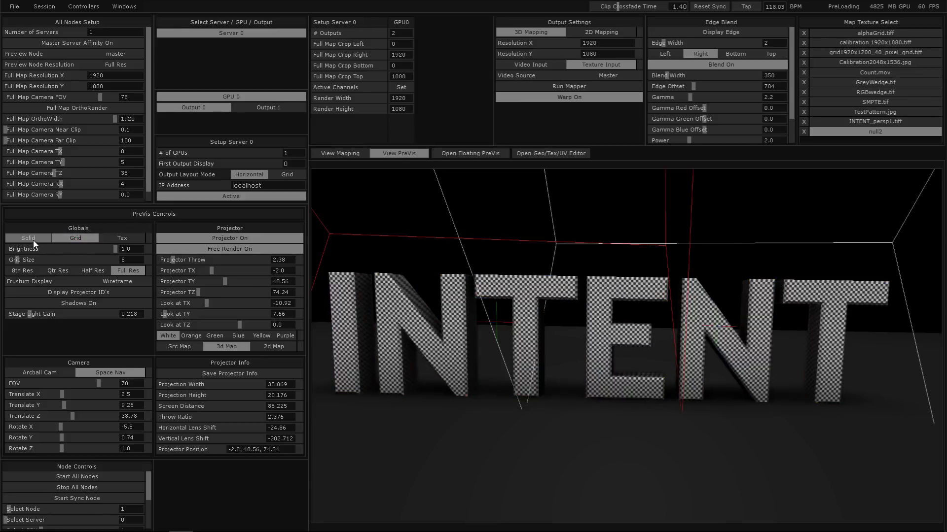
pyautogui.click(33, 241)
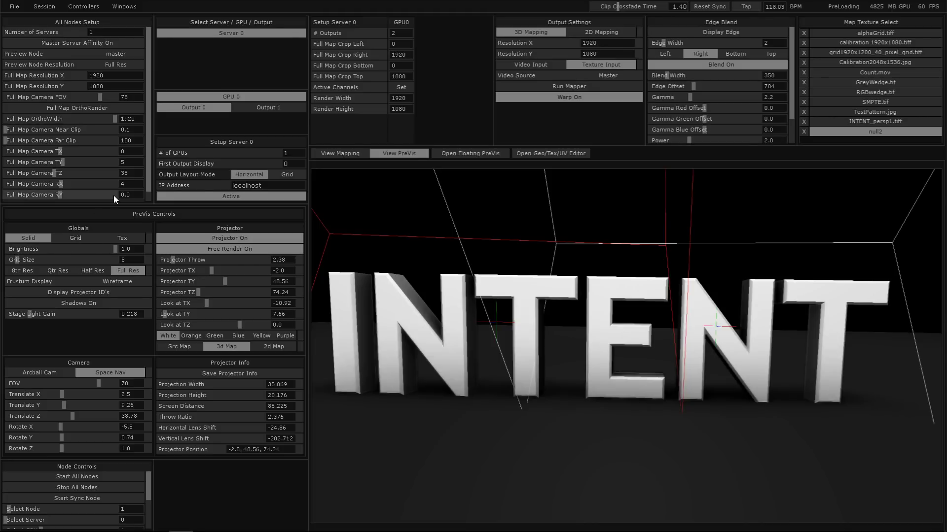
# - Show the PreVis in Grid mode, reduce the Grid Size to 1 and return it to 8
pyautogui.click(90, 241)
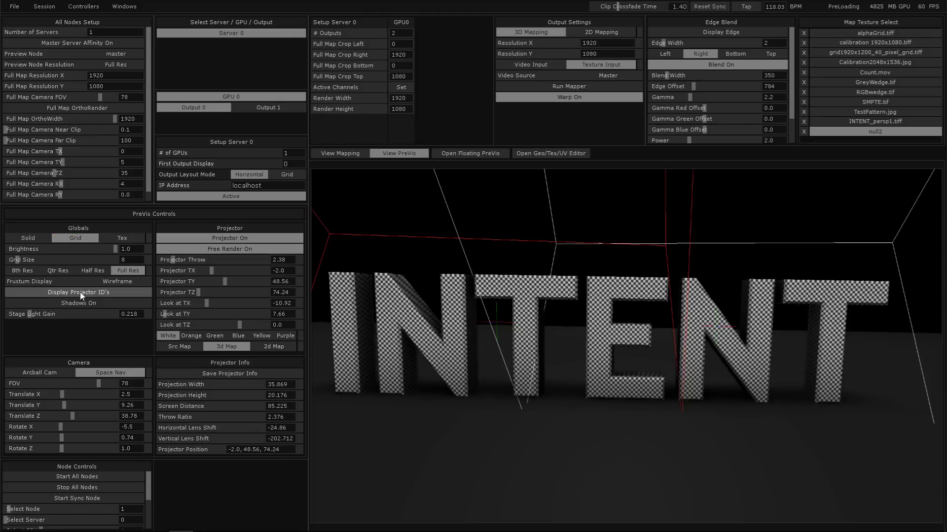
pyautogui.moveTo(24, 260); pyautogui.dragTo(7, 259)
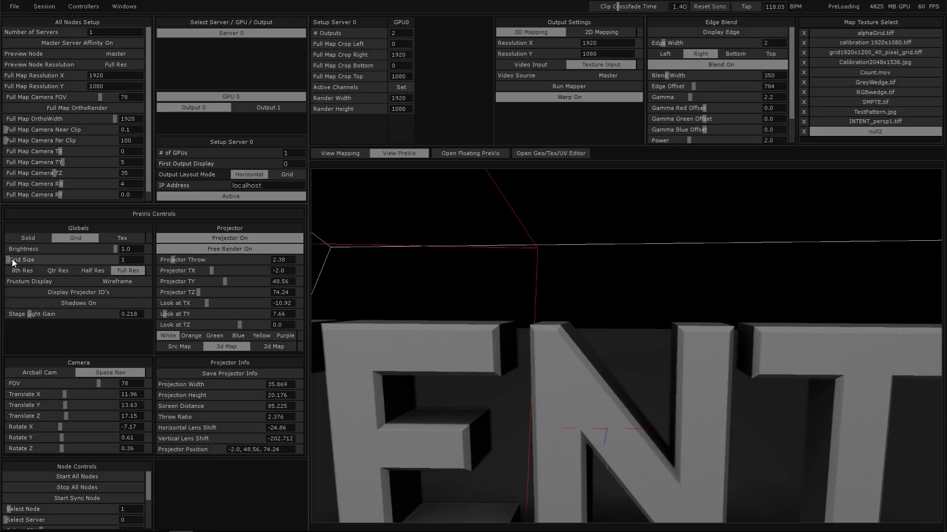
pyautogui.moveTo(13, 262); pyautogui.dragTo(19, 264)
# - Show the PreVis in Solid mode with Output 0's projector coloured orange and Output 1's projector blue
pyautogui.click(21, 238)
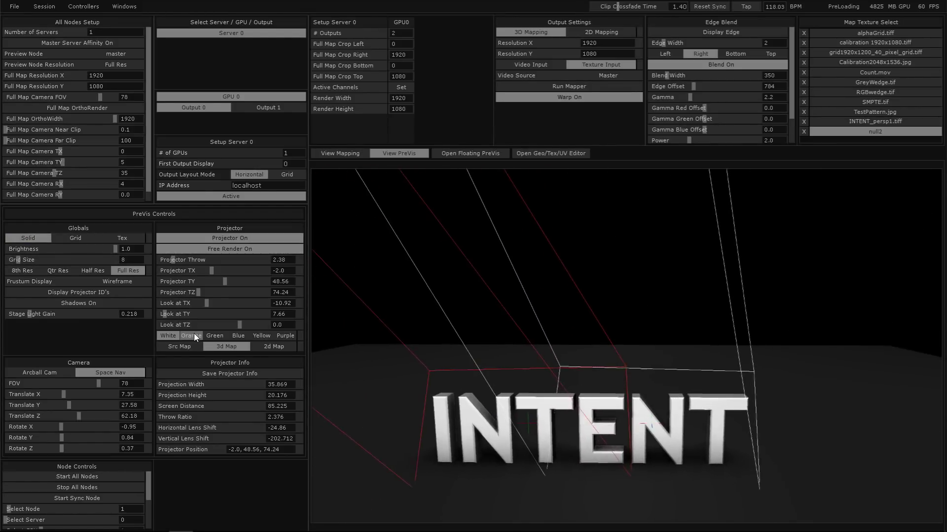
pyautogui.click(193, 334)
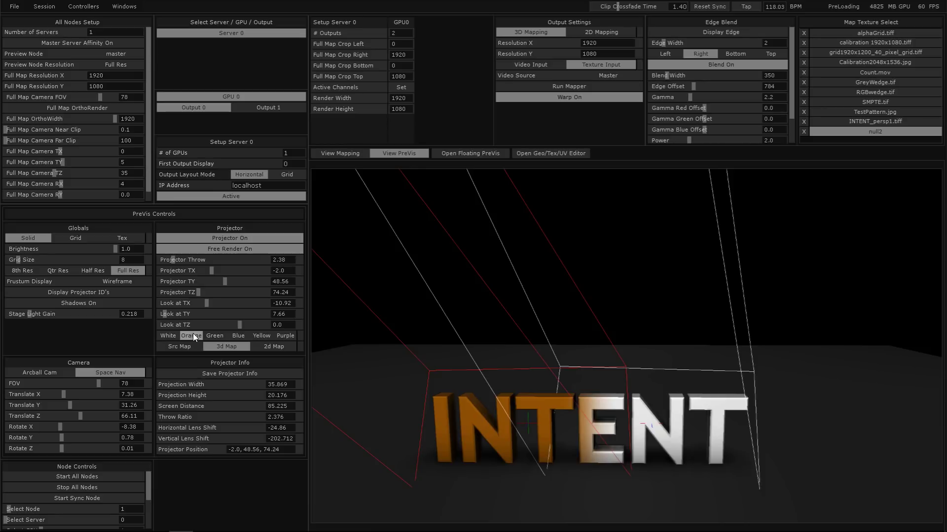
pyautogui.click(242, 107)
pyautogui.click(235, 338)
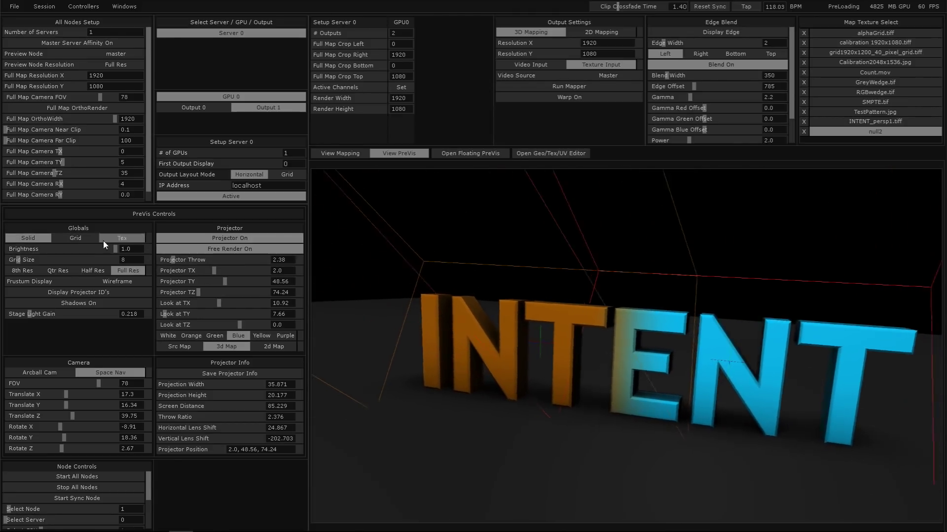
# - Return the PreVis to Tex mode and set the projector colour of both outputs back to white
pyautogui.click(82, 241)
pyautogui.click(120, 240)
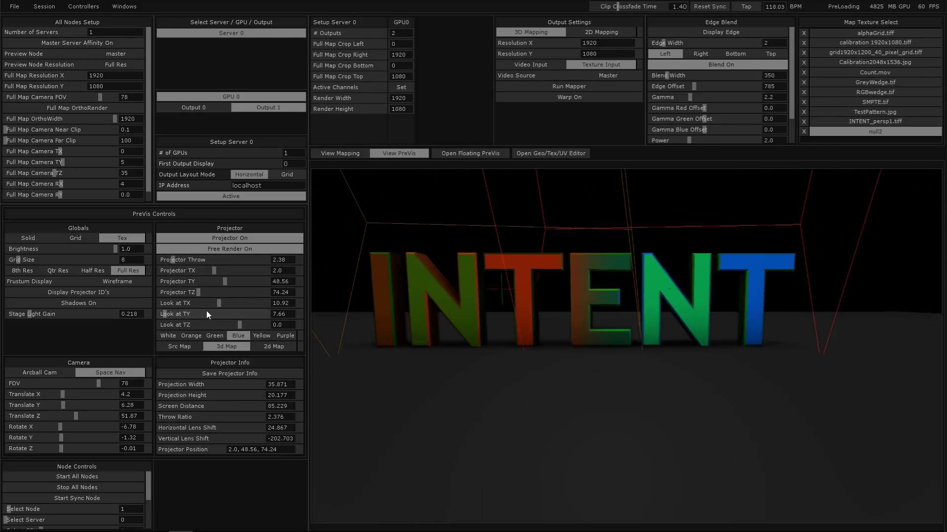
pyautogui.click(203, 344)
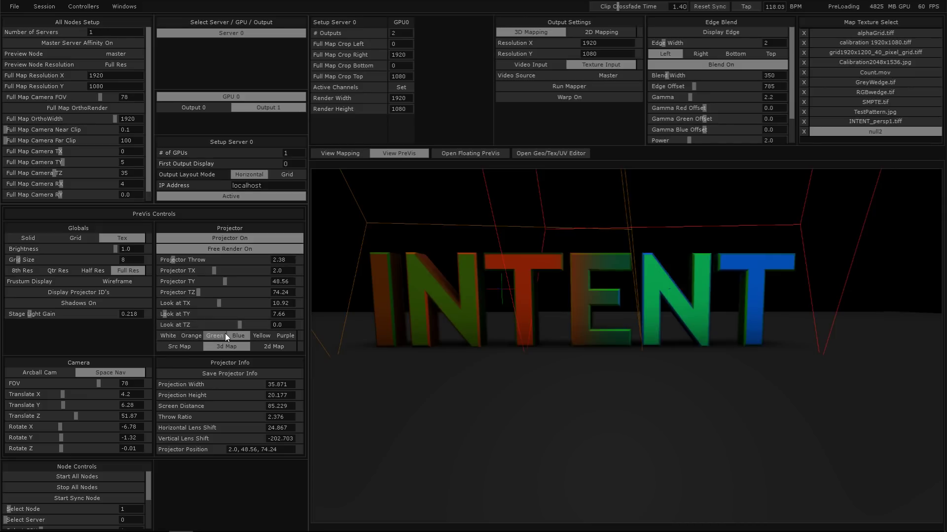
pyautogui.click(214, 335)
pyautogui.click(176, 334)
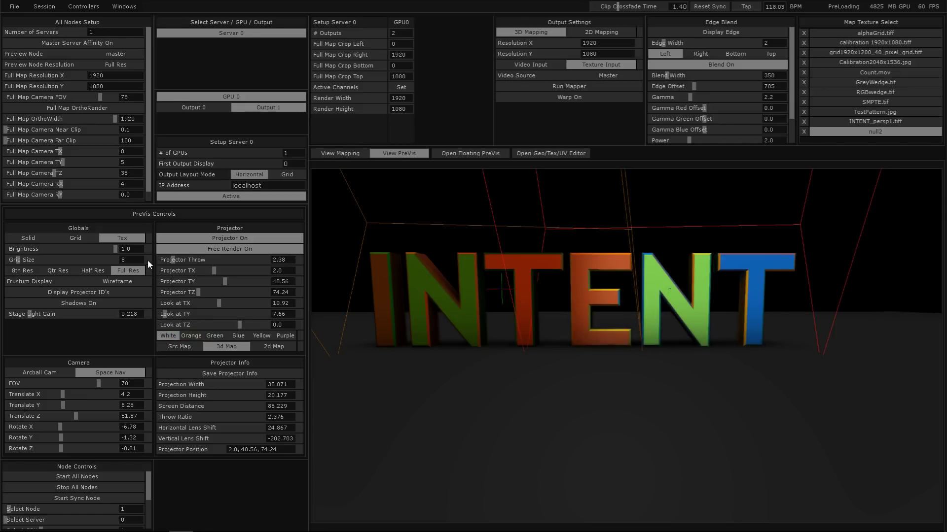
pyautogui.click(225, 108)
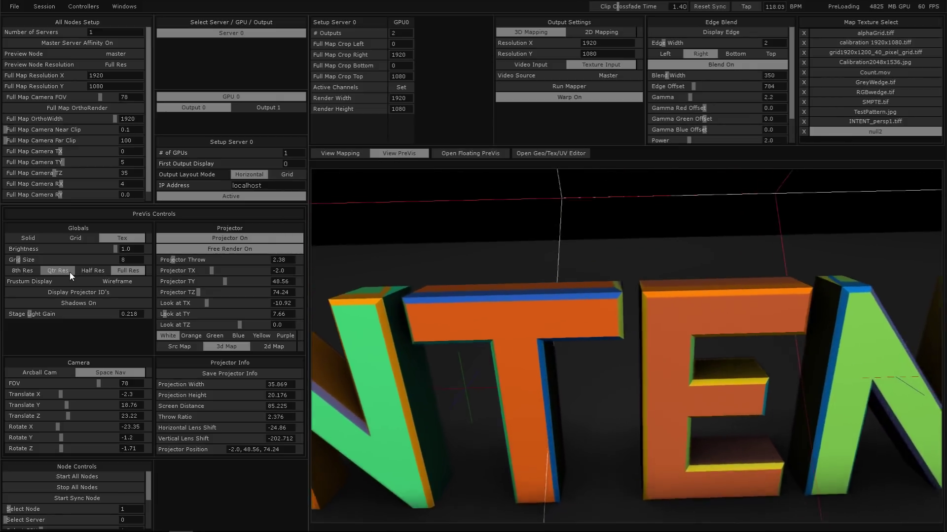
# - Compare the Half Res, Qtr Res and 8th Res PreVis settings on the letters and return to Full Res
pyautogui.click(84, 269)
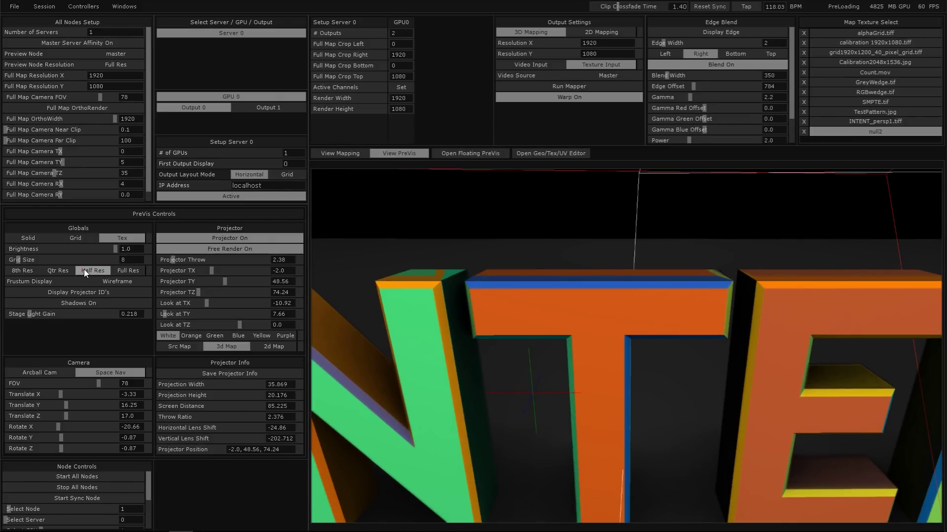
pyautogui.click(65, 269)
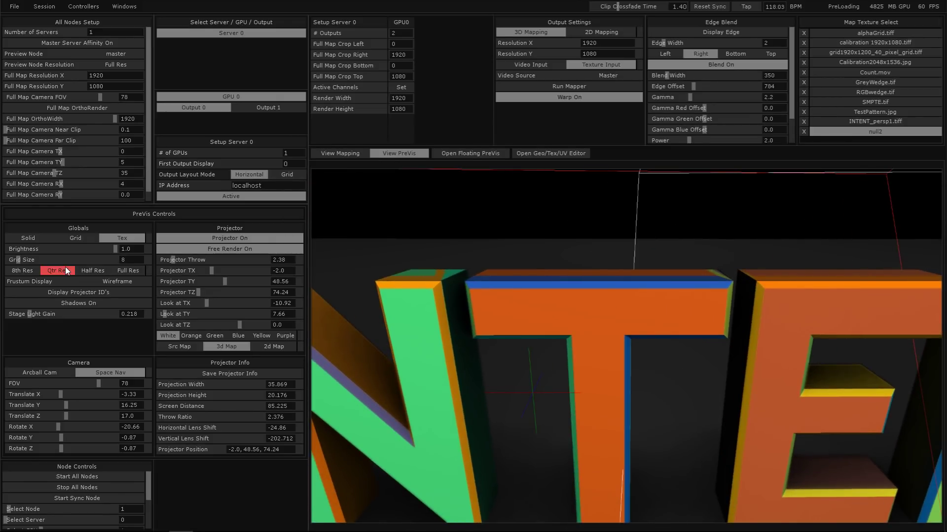
pyautogui.click(25, 266)
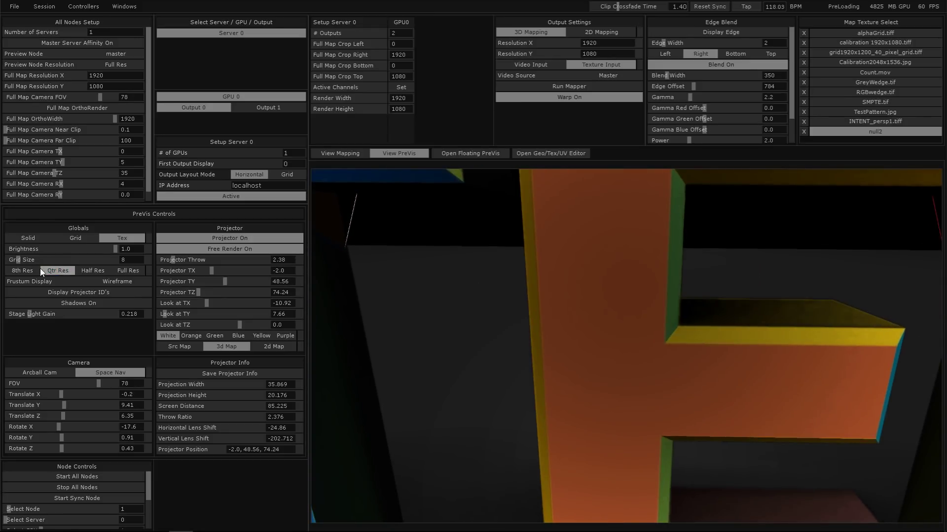
pyautogui.click(93, 269)
pyautogui.click(19, 270)
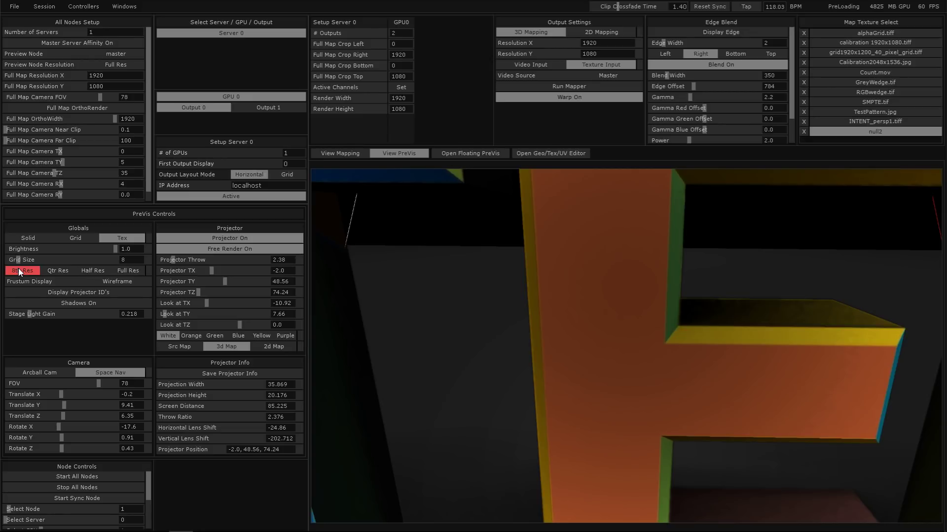
pyautogui.click(108, 271)
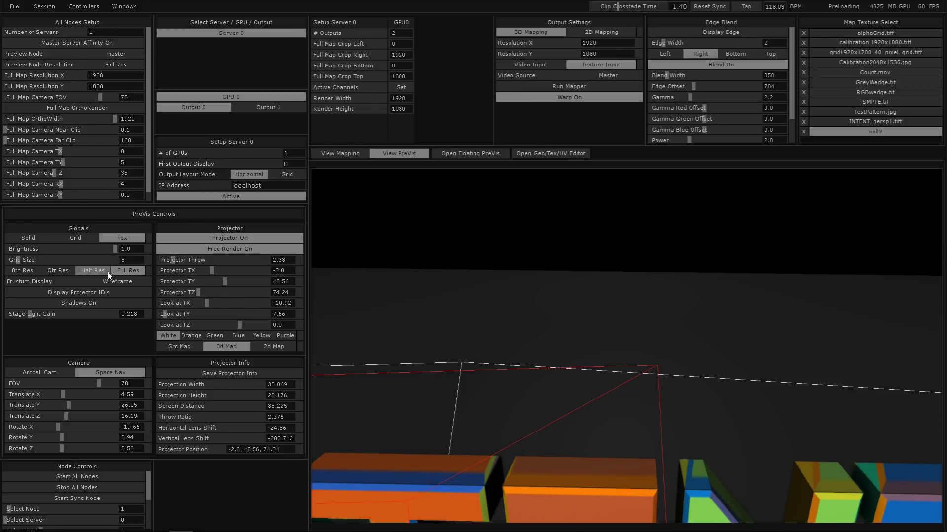
pyautogui.click(124, 271)
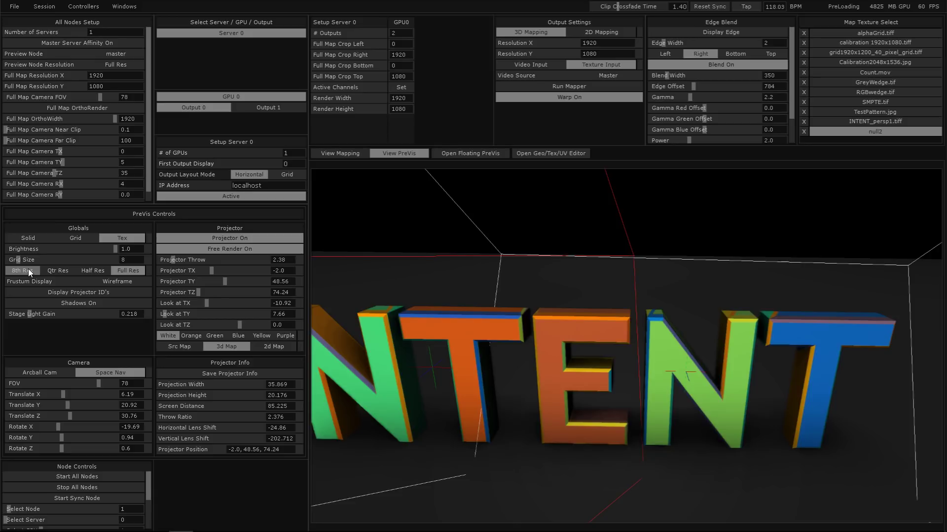
# - Toggle the projector ID display on and off in the PreVis and try the shadows option
pyautogui.click(131, 297)
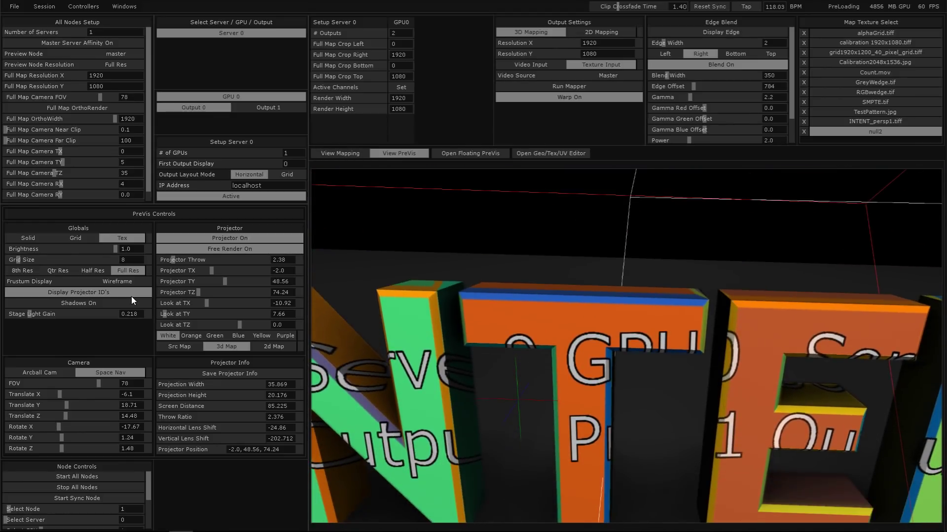
pyautogui.click(131, 297)
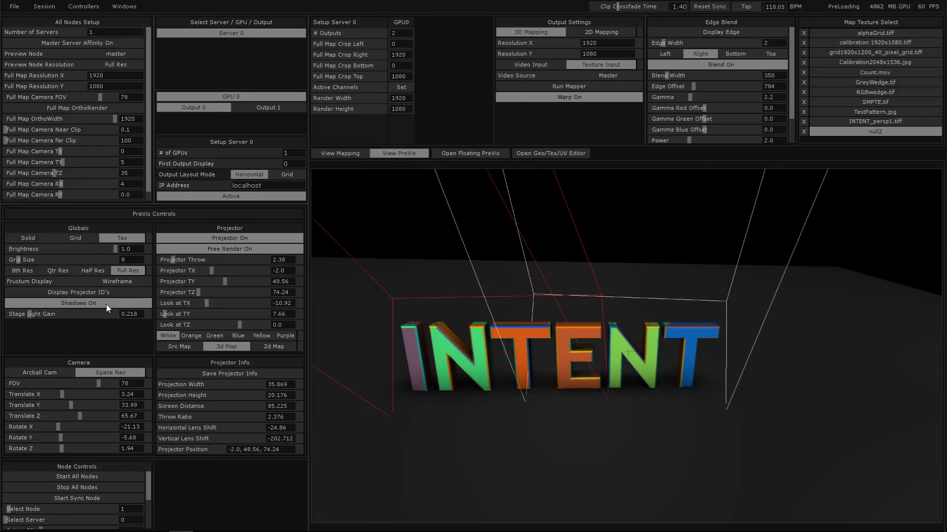
pyautogui.click(105, 304)
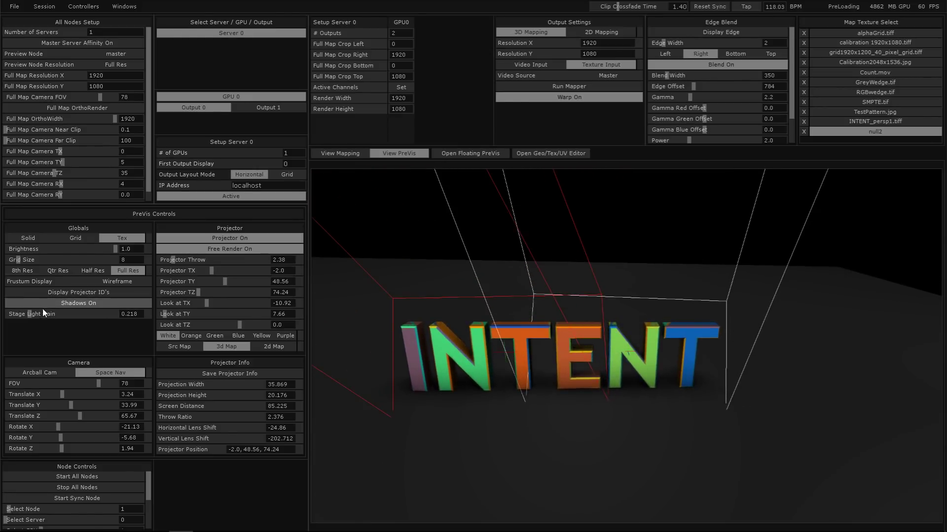
# - Raise the Stage Light Gain to 0.245 and toggle Output 0's projector off and back on
pyautogui.moveTo(26, 312); pyautogui.dragTo(31, 318)
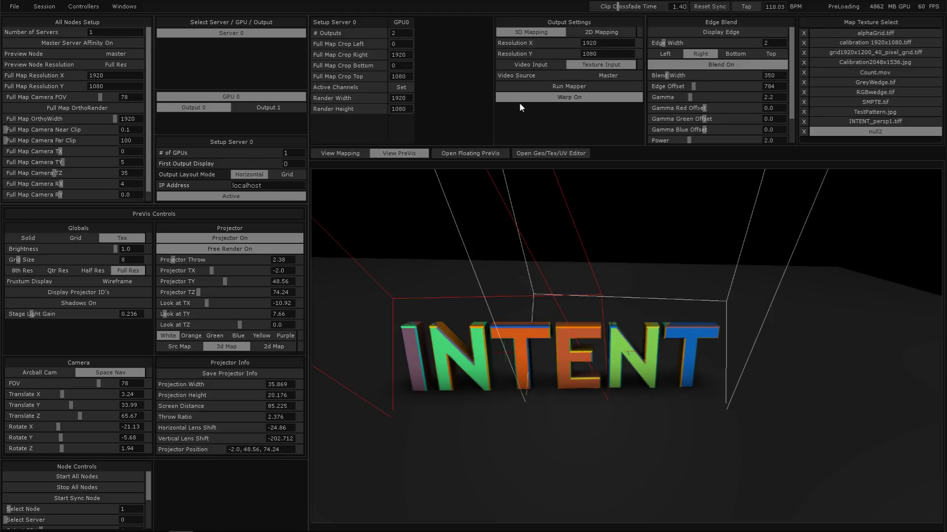
pyautogui.click(232, 238)
pyautogui.moveTo(29, 314)
pyautogui.mouseDown()
pyautogui.moveTo(7, 315)
pyautogui.moveTo(55, 313)
pyautogui.moveTo(7, 315)
pyautogui.moveTo(32, 314)
pyautogui.mouseUp()
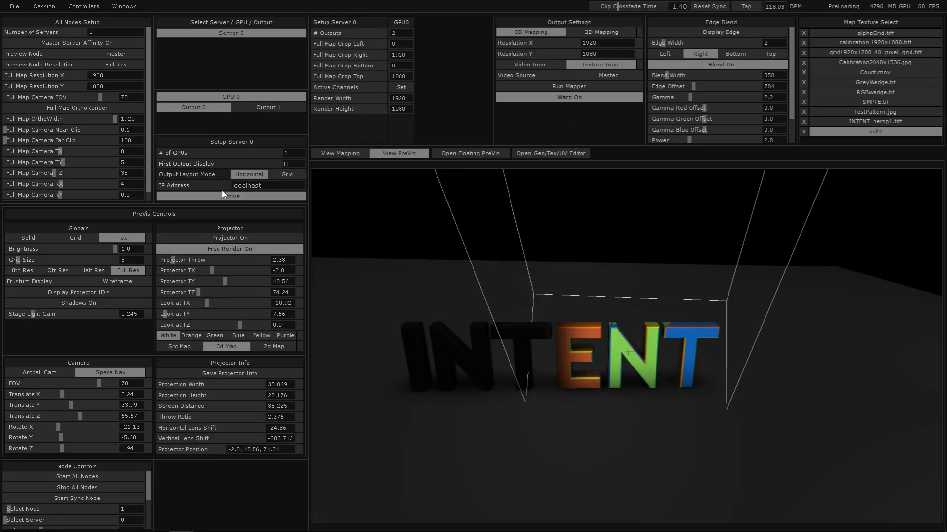
pyautogui.click(220, 235)
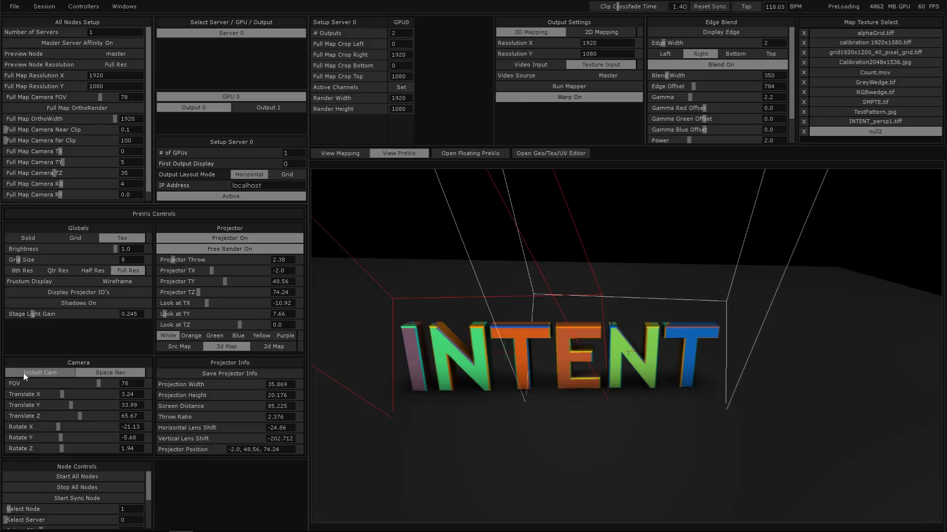
# - Raise the PreVis camera's Translate Y to 36.42 and try Arcball Cam before returning to Space Nav
pyautogui.moveTo(75, 404)
pyautogui.mouseDown()
pyautogui.moveTo(48, 401)
pyautogui.moveTo(77, 407)
pyautogui.mouseUp()
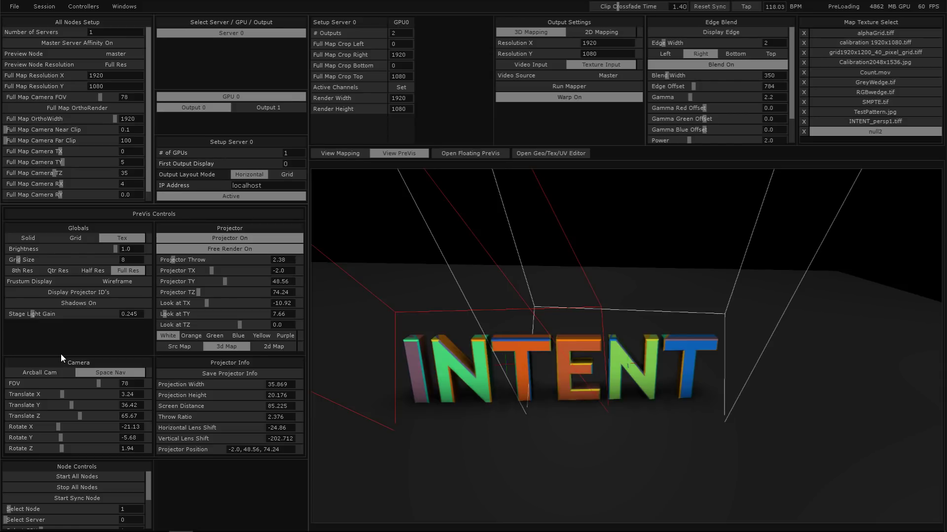
pyautogui.click(61, 372)
pyautogui.click(125, 370)
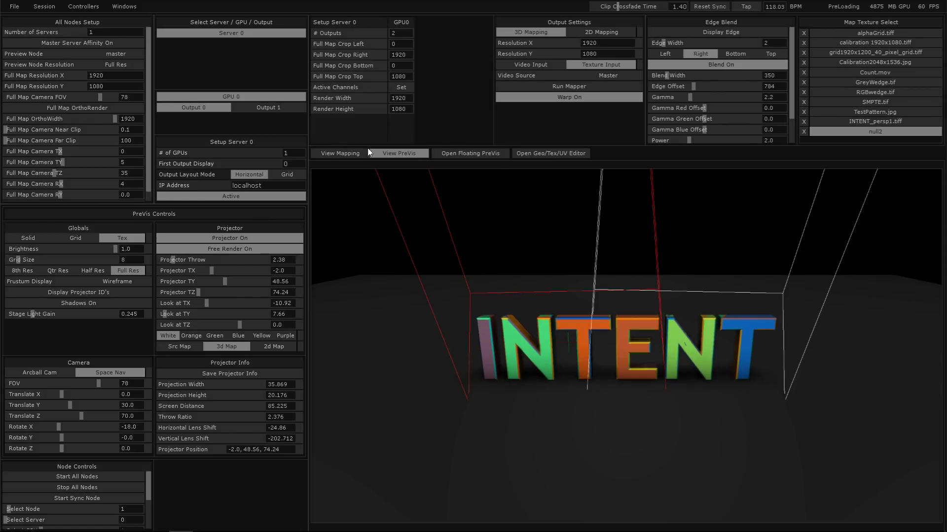
# - Open the floating PreVis window, shrink it to roughly half its size and move it clear of the main viewer
pyautogui.click(464, 155)
pyautogui.moveTo(380, 208); pyautogui.dragTo(774, 96)
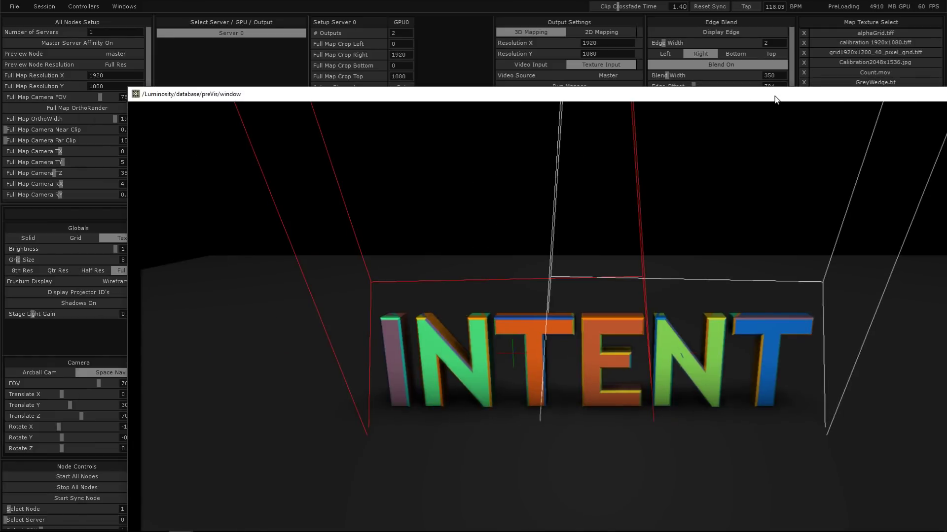
pyautogui.moveTo(129, 87); pyautogui.dragTo(18, 13)
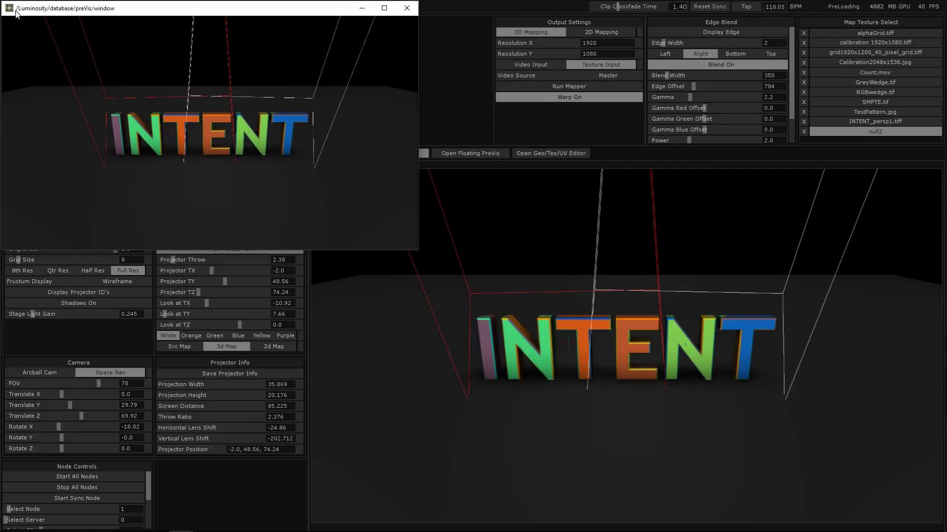
pyautogui.moveTo(293, 12); pyautogui.dragTo(87, 299)
# - Show the mapping view, place a slightly smaller floating PreVis beside it and turn on Run Mapper for Output 0
pyautogui.click(342, 154)
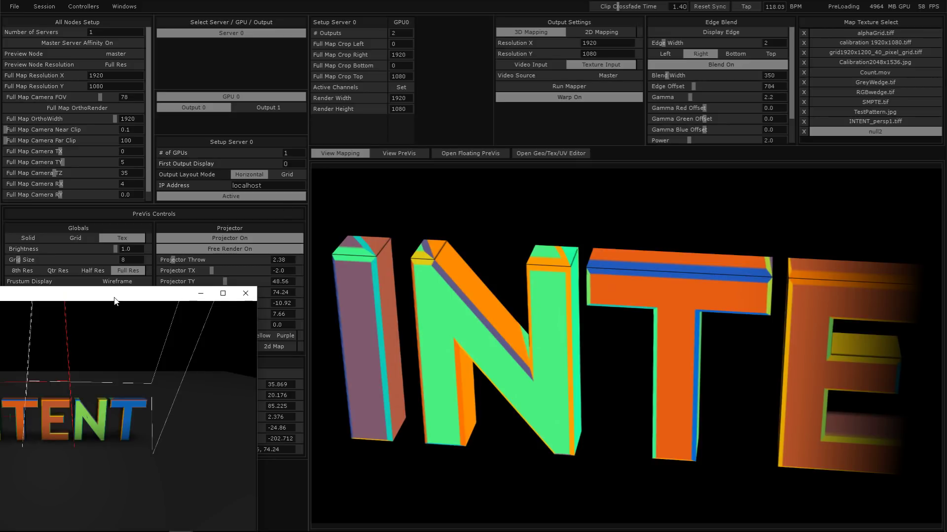
pyautogui.moveTo(128, 294); pyautogui.dragTo(279, 11)
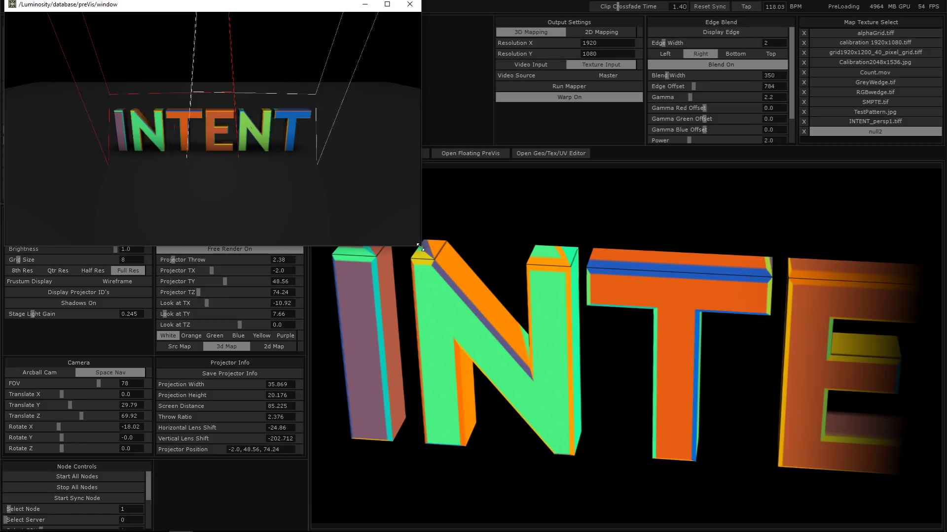
pyautogui.moveTo(421, 245); pyautogui.dragTo(377, 221)
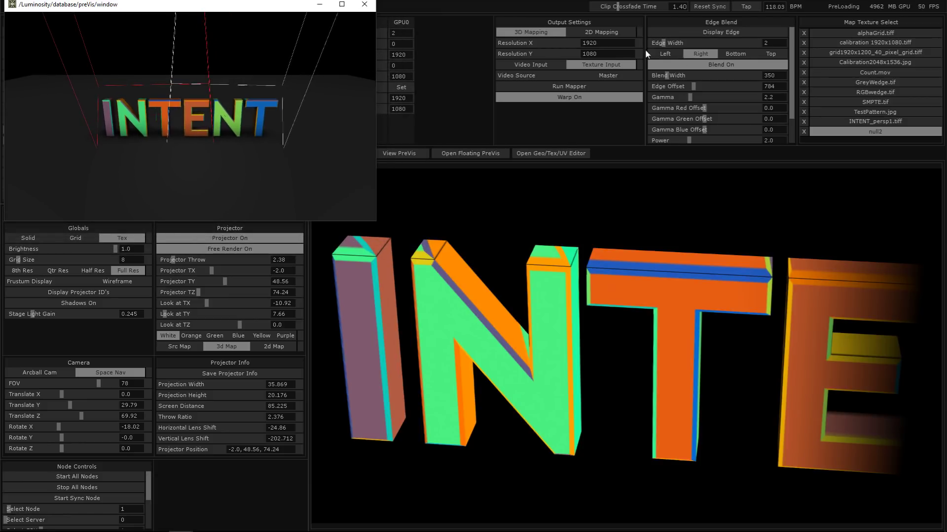
pyautogui.click(609, 90)
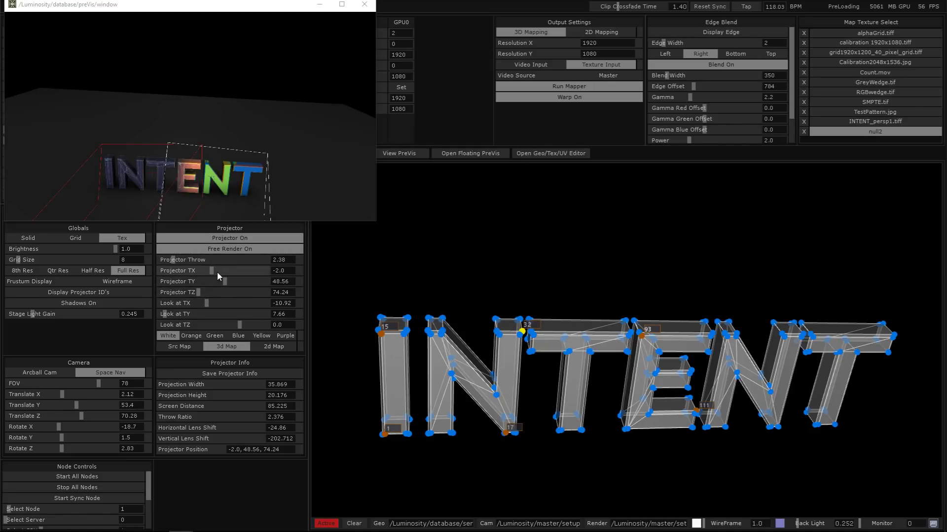
# - Set Output 0's Projector Throw to 2.38 and shift the floating PreVis window slightly
pyautogui.click(290, 259)
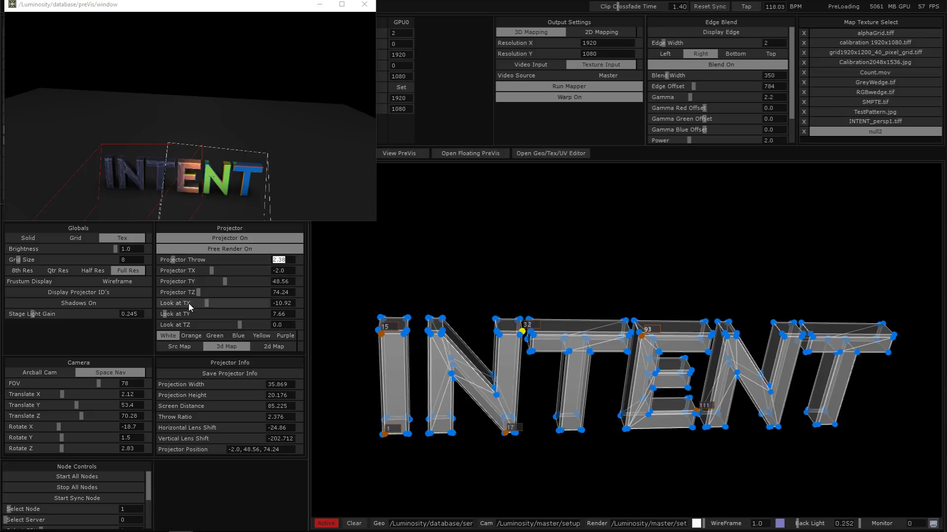
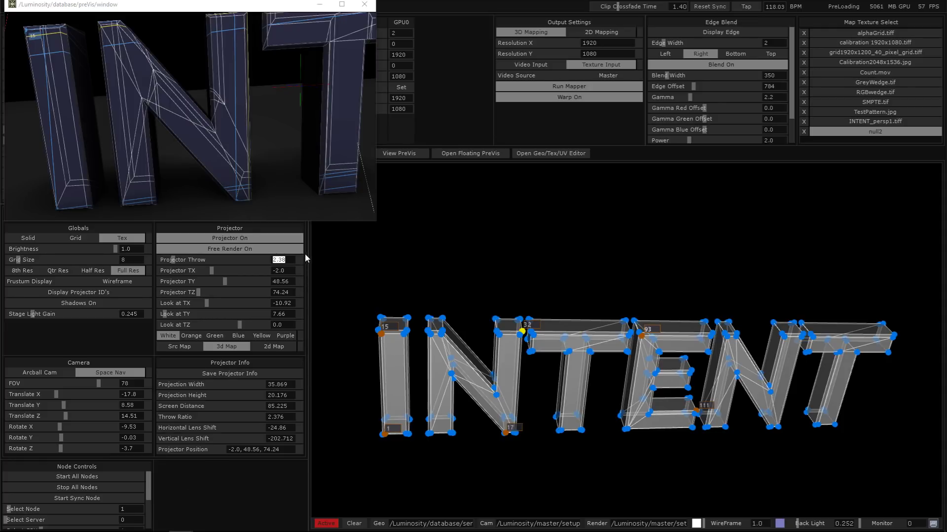
pyautogui.moveTo(266, 4); pyautogui.dragTo(298, 11)
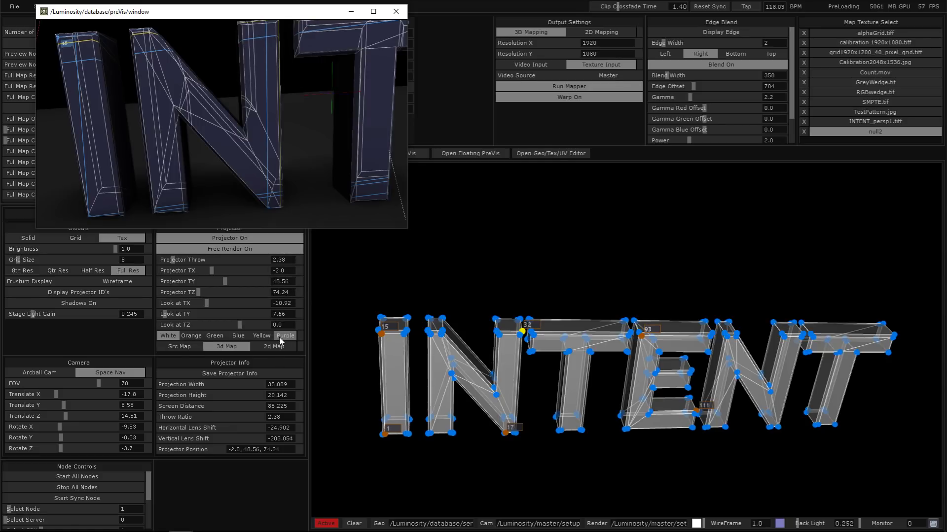
# - Check the horizontal lens shift and projector position, save the projector info and switch to the Luminosity project folder in File Explorer
pyautogui.click(276, 451)
pyautogui.click(282, 428)
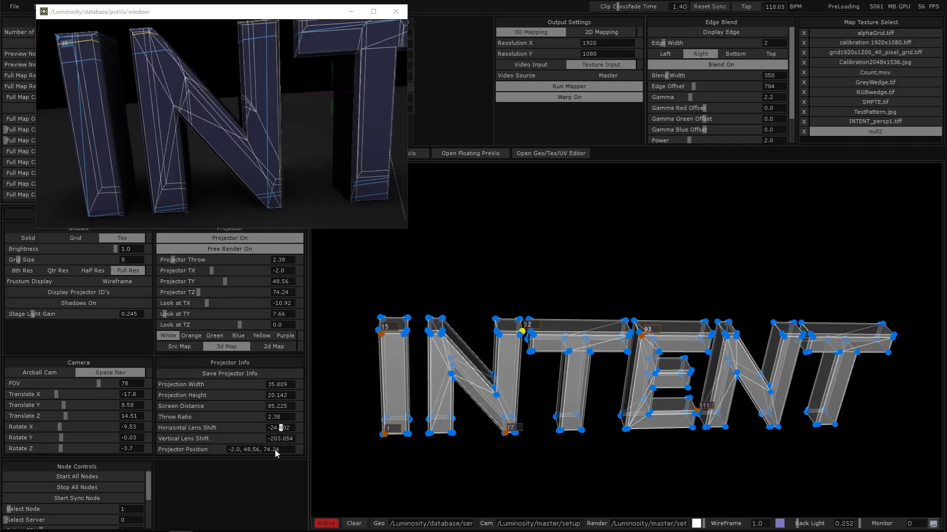
pyautogui.click(213, 374)
pyautogui.hotkey('alt', 'Tab')
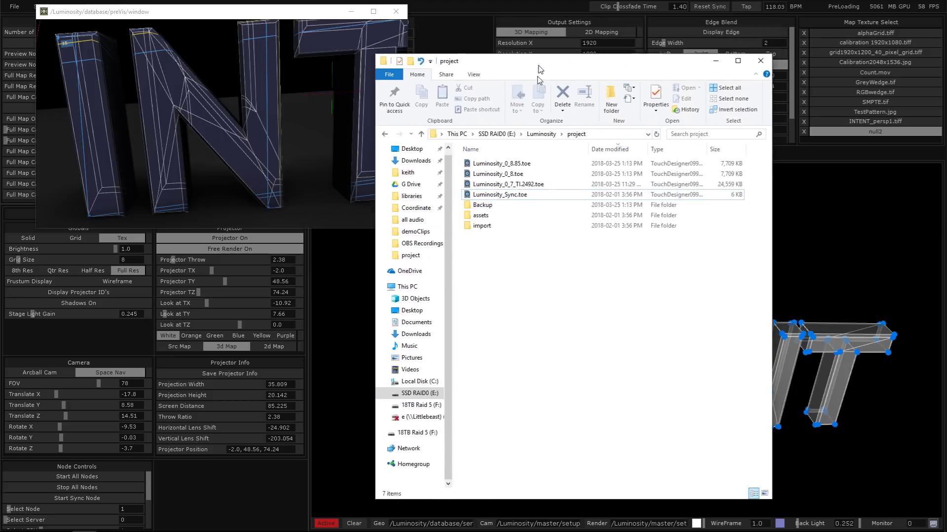
# - Open Projector Info.txt from the Luminosity folder, examine the rows for both projectors, and close the file
pyautogui.click(536, 159)
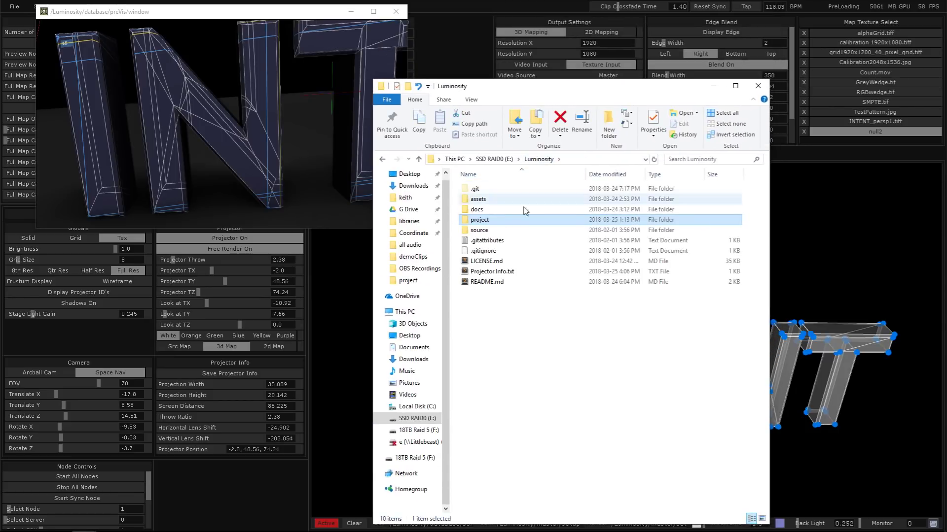
pyautogui.doubleClick(493, 272)
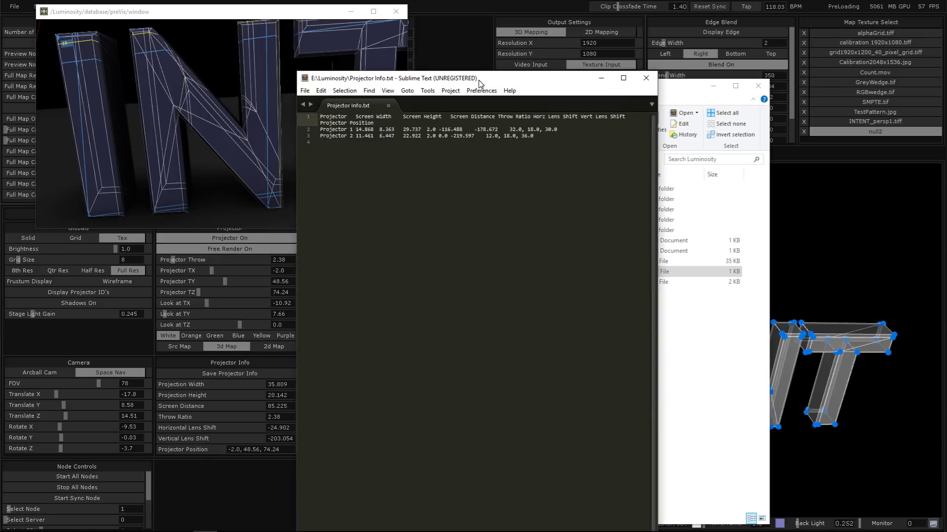
pyautogui.moveTo(595, 94); pyautogui.dragTo(353, 95)
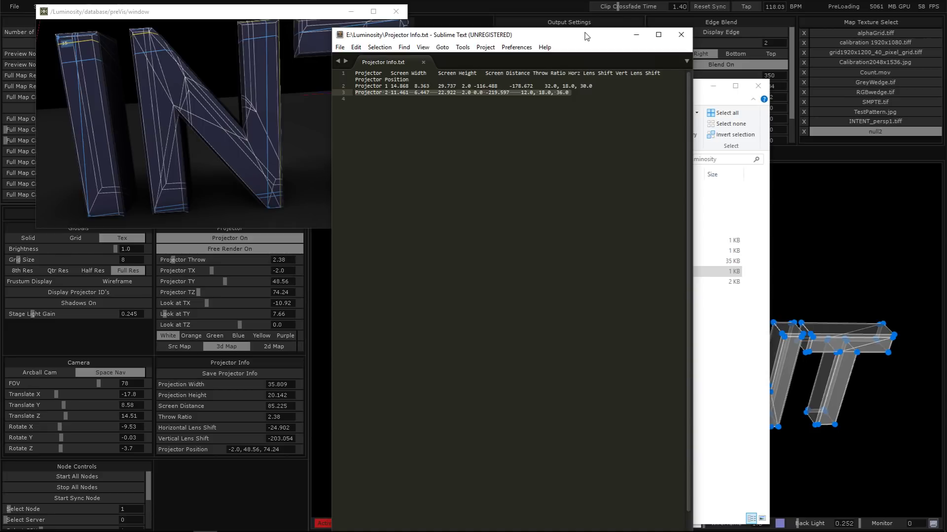
pyautogui.click(388, 93)
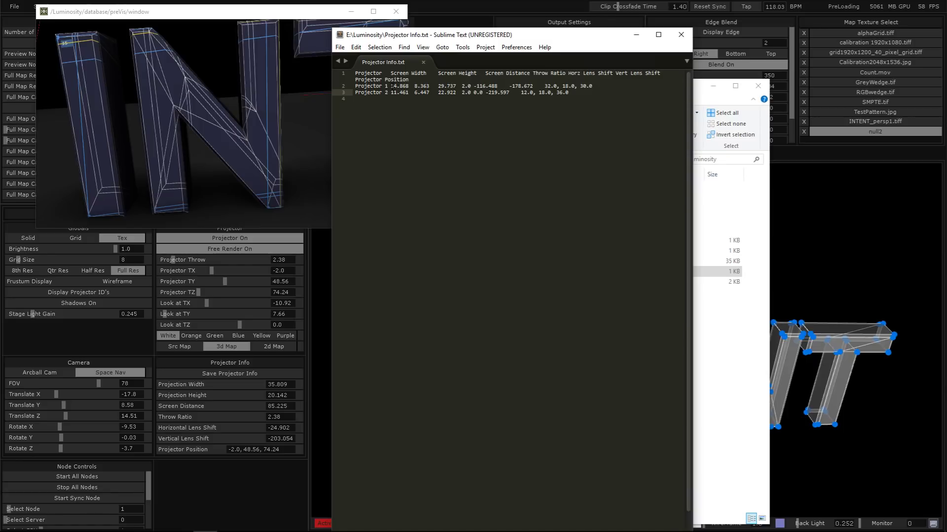
pyautogui.moveTo(501, 102); pyautogui.dragTo(346, 83)
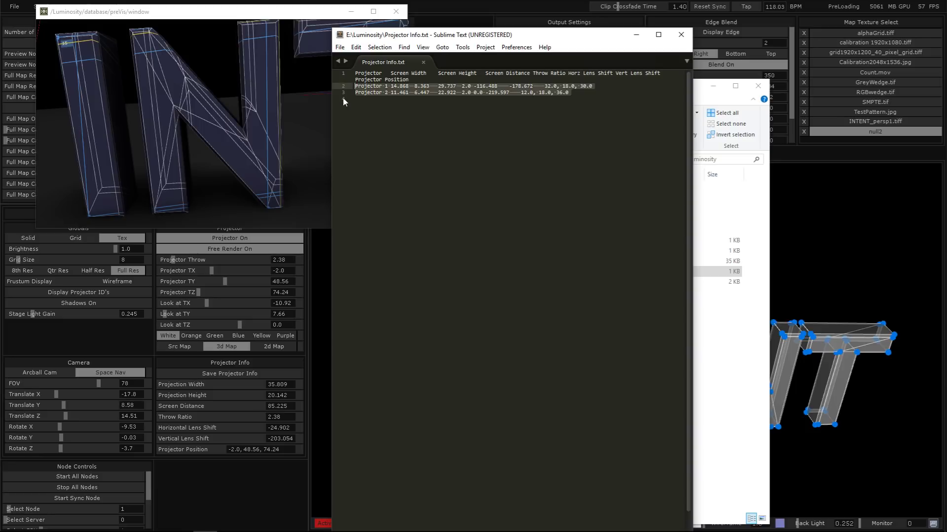
pyautogui.click(681, 34)
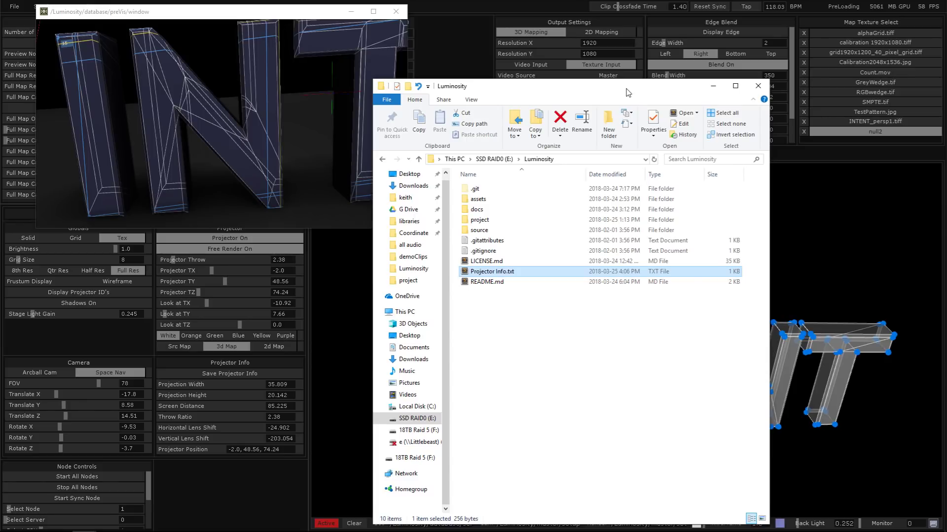
# - Reposition the Luminosity folder window and minimize it to uncover the mapping view
pyautogui.moveTo(627, 90); pyautogui.dragTo(547, 72)
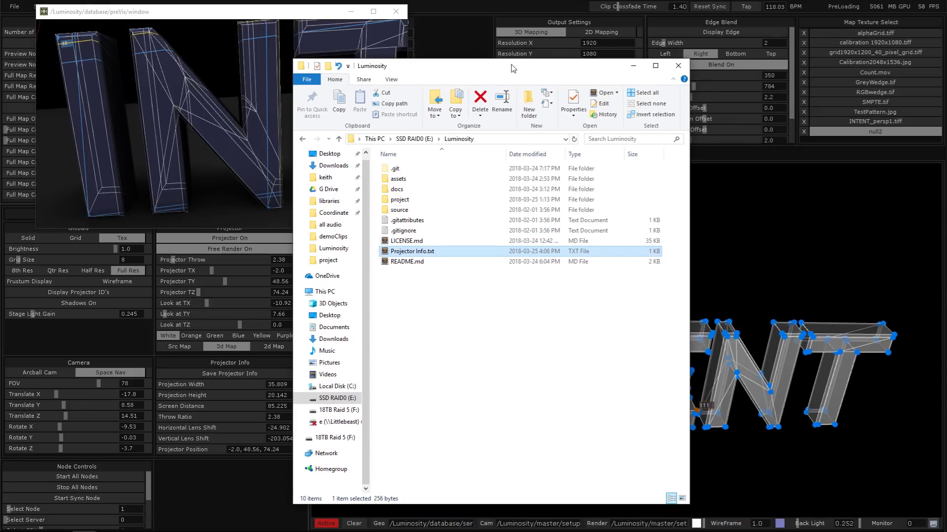
pyautogui.moveTo(455, 59); pyautogui.dragTo(574, 81)
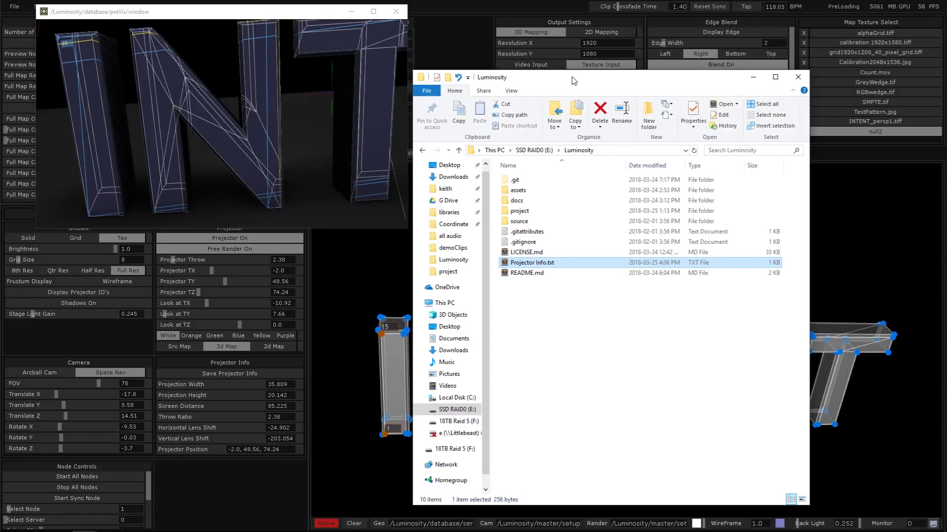
pyautogui.click(751, 84)
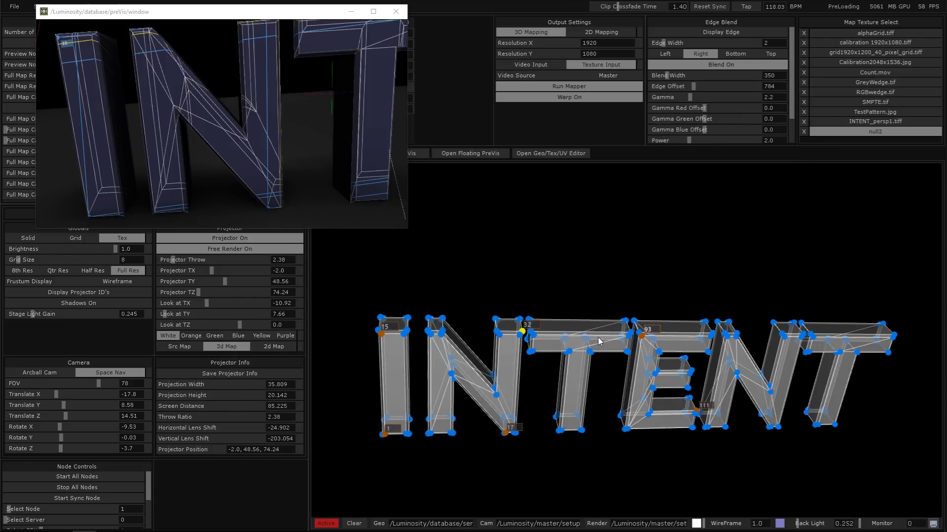
# - Select calibration points 32 and 15 on the Output 0 mapping model and move the floating PreVis window clear of the model
pyautogui.click(521, 331)
pyautogui.click(381, 334)
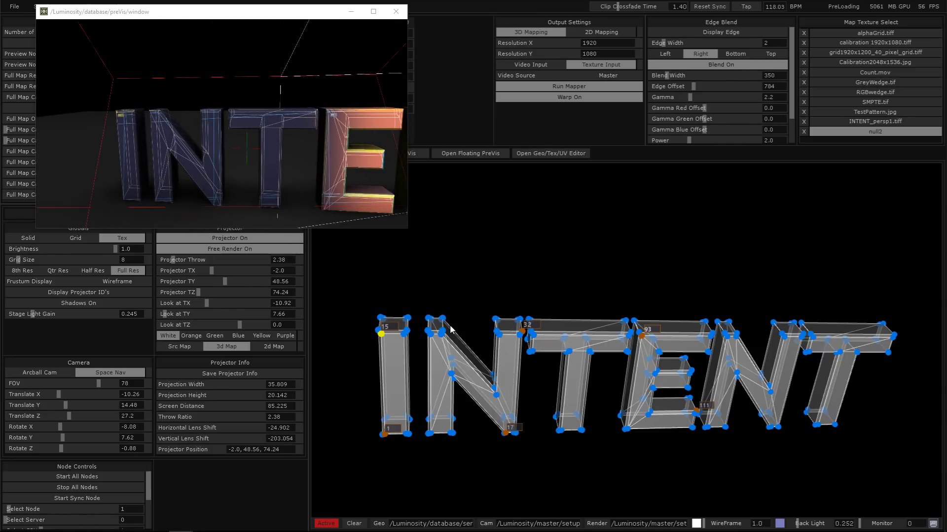
pyautogui.moveTo(296, 17); pyautogui.dragTo(414, 323)
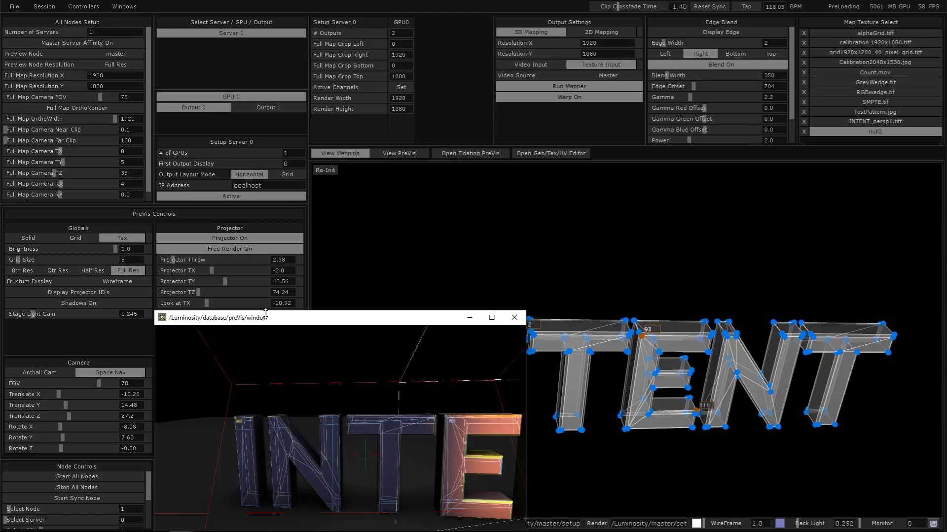
pyautogui.moveTo(265, 323); pyautogui.dragTo(231, 268)
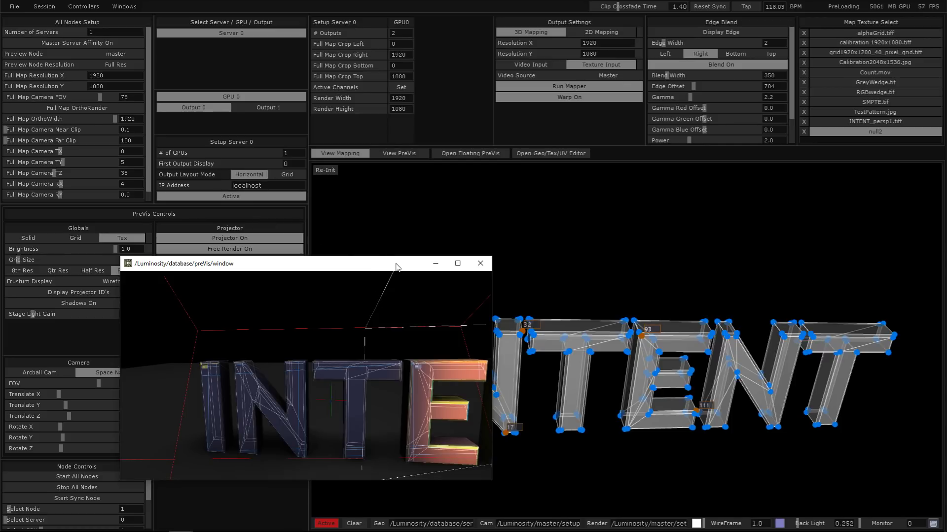
pyautogui.moveTo(352, 269); pyautogui.dragTo(294, 182)
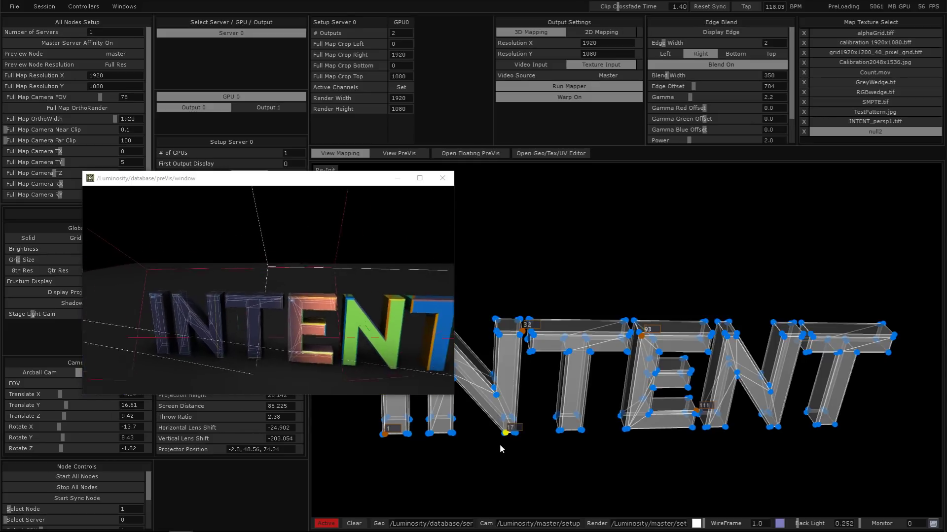
pyautogui.moveTo(353, 183); pyautogui.dragTo(273, 344)
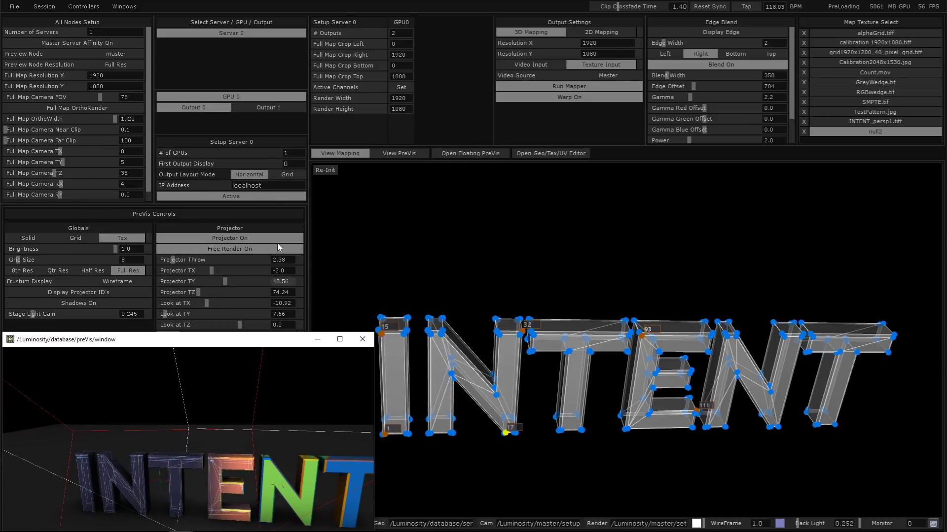
# - Stop the mapper on Output 0 and run the mapper for Output 1
pyautogui.click(566, 89)
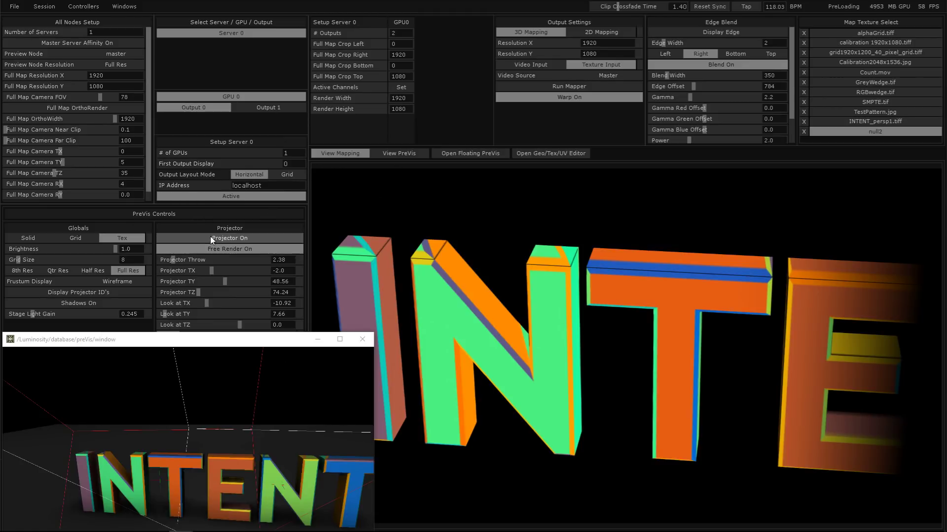
pyautogui.click(250, 108)
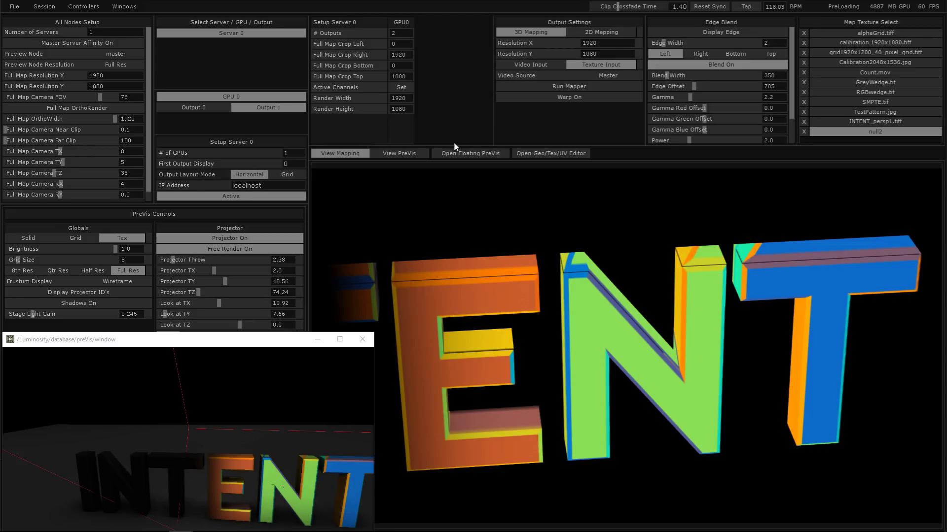
pyautogui.click(558, 86)
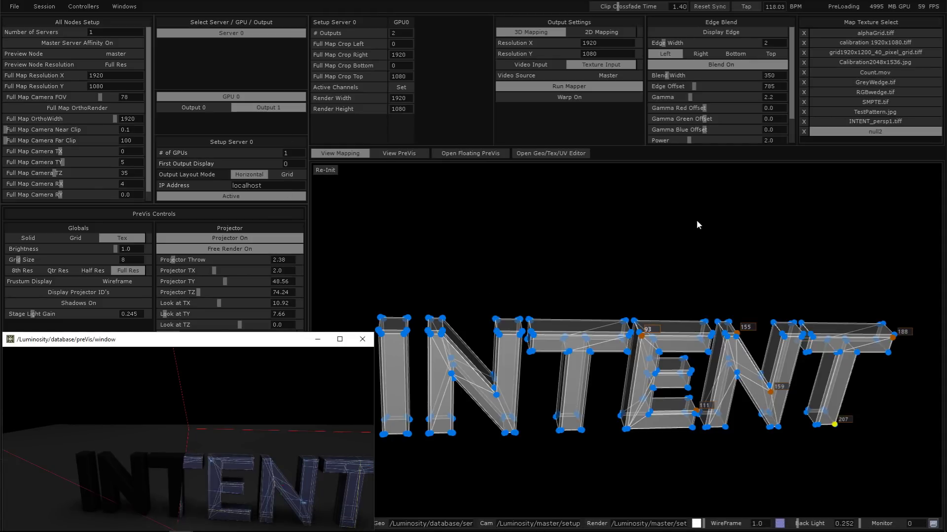
# - Select calibration point 155 on the Output 1 model and inspect it in the relocated floating PreVis window using the Space Nav camera
pyautogui.click(689, 264)
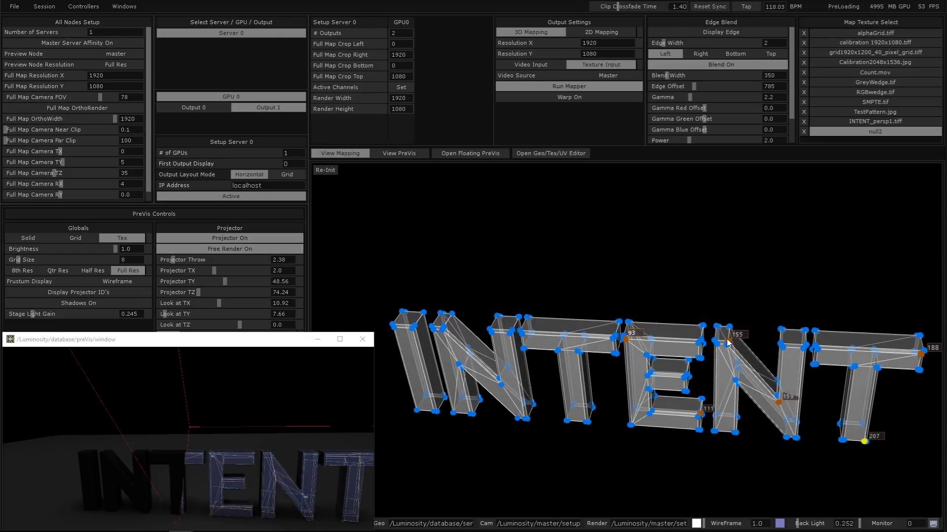
pyautogui.click(729, 341)
pyautogui.moveTo(270, 346); pyautogui.dragTo(306, 107)
pyautogui.click(456, 223)
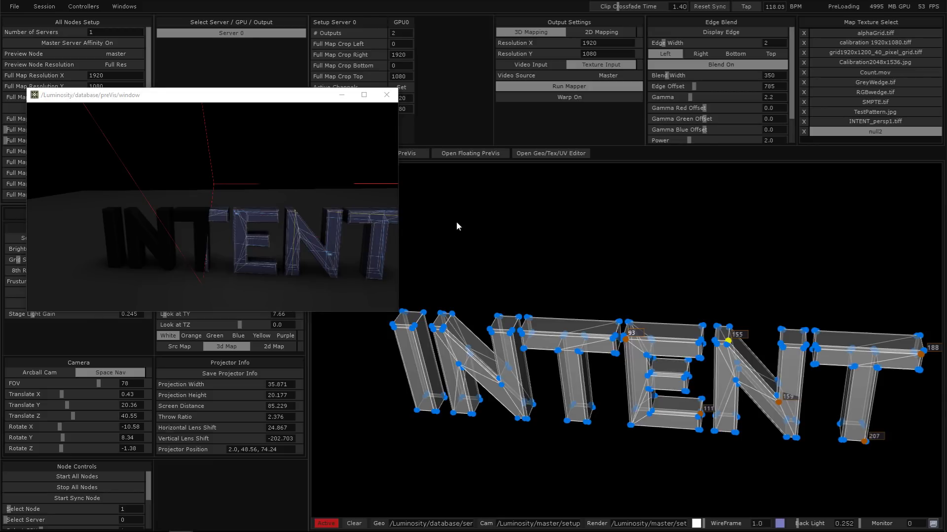
pyautogui.click(58, 372)
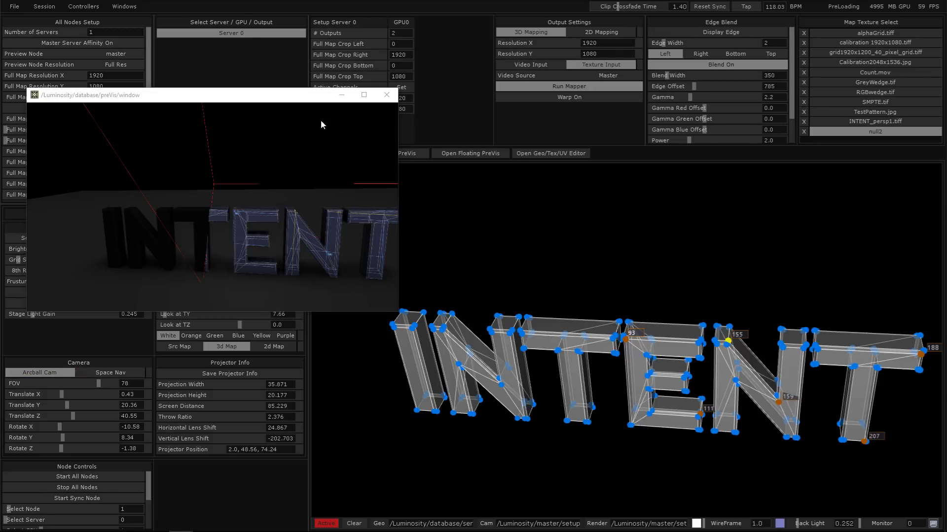
pyautogui.click(134, 373)
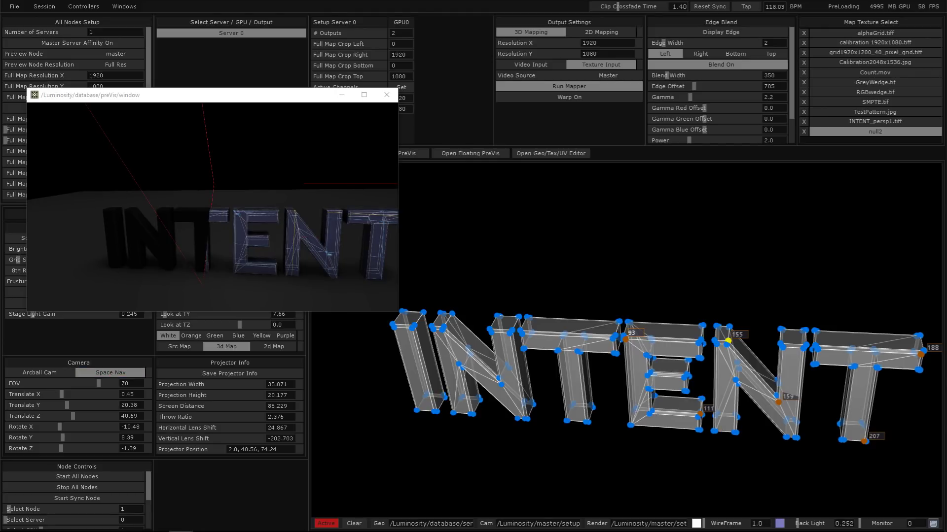
pyautogui.click(304, 183)
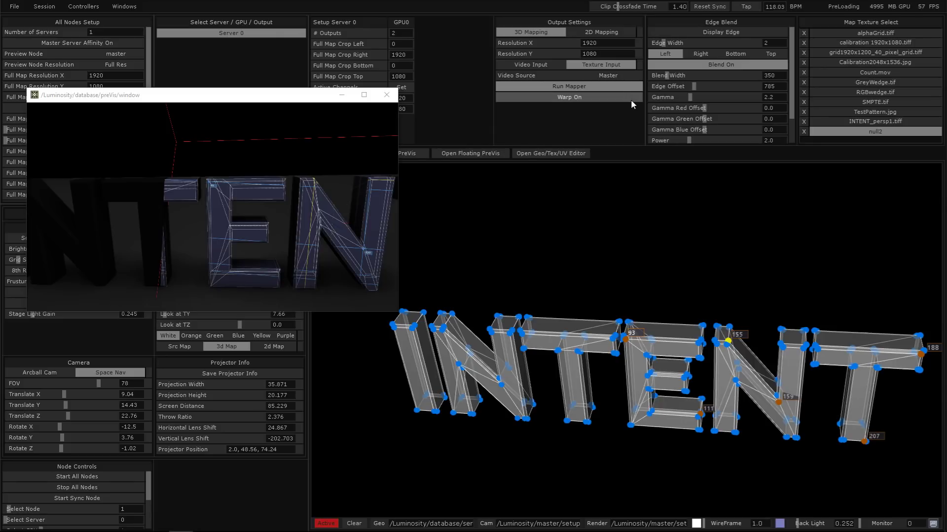
# - Stop the mapper on Output 1 and close the floating PreVis window
pyautogui.click(614, 93)
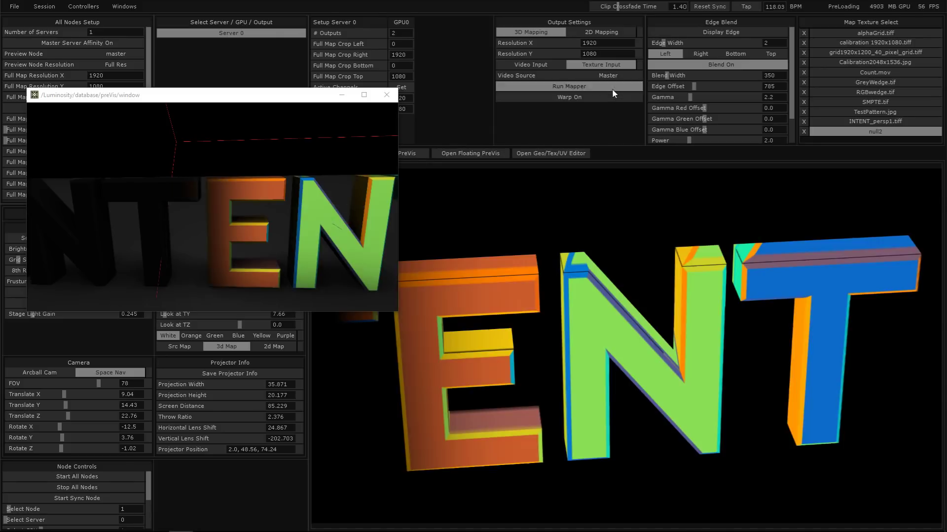
pyautogui.click(386, 95)
# - Turn off edge blending for Output 1 and show the embedded PreVis view
pyautogui.click(717, 66)
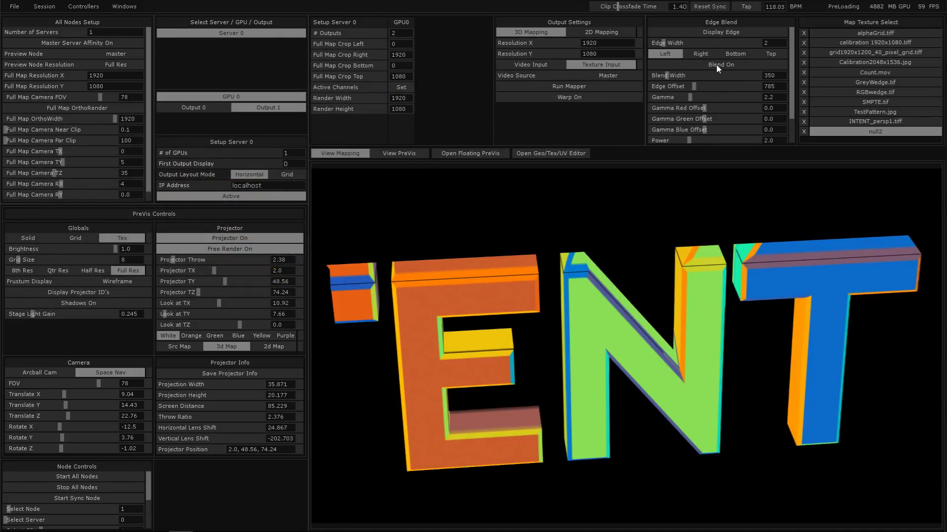
pyautogui.click(387, 155)
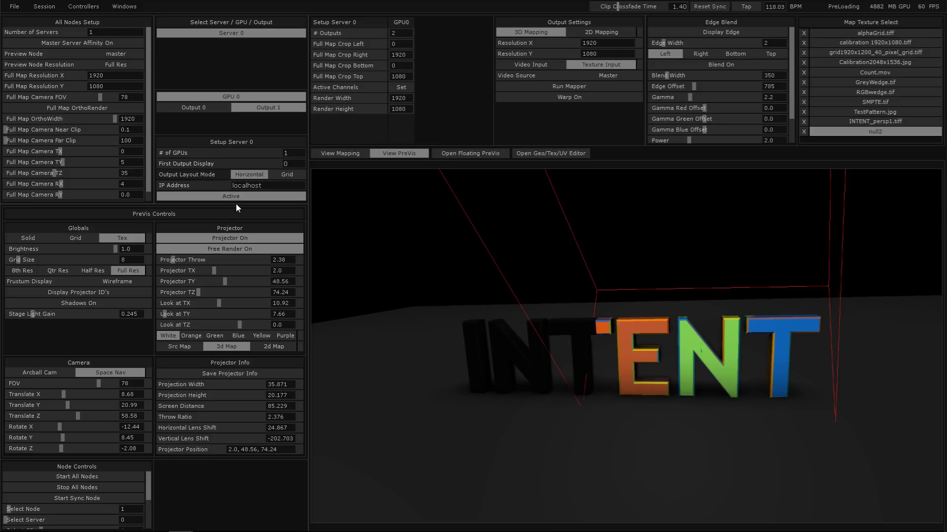
# - Switch off the Output 1 projector in PreVis and switch on the Output 0 projector
pyautogui.click(233, 235)
pyautogui.click(200, 108)
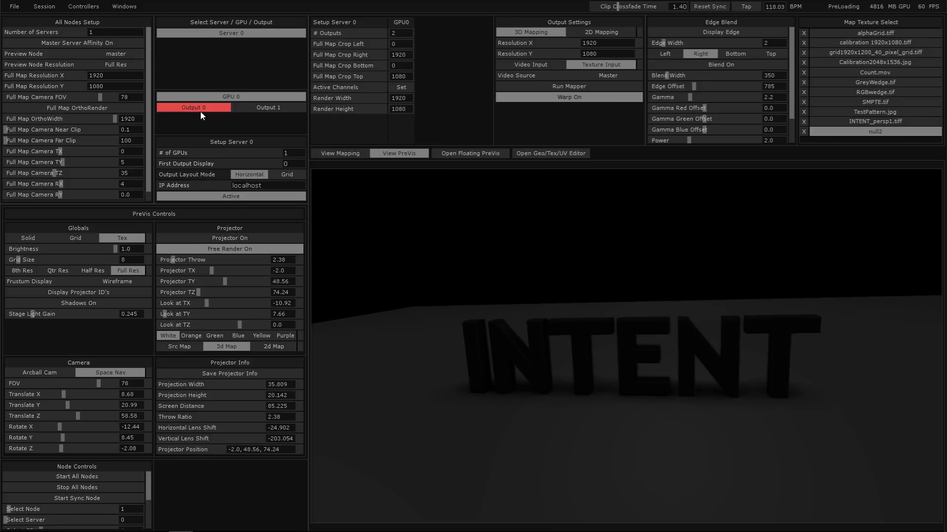
pyautogui.click(243, 238)
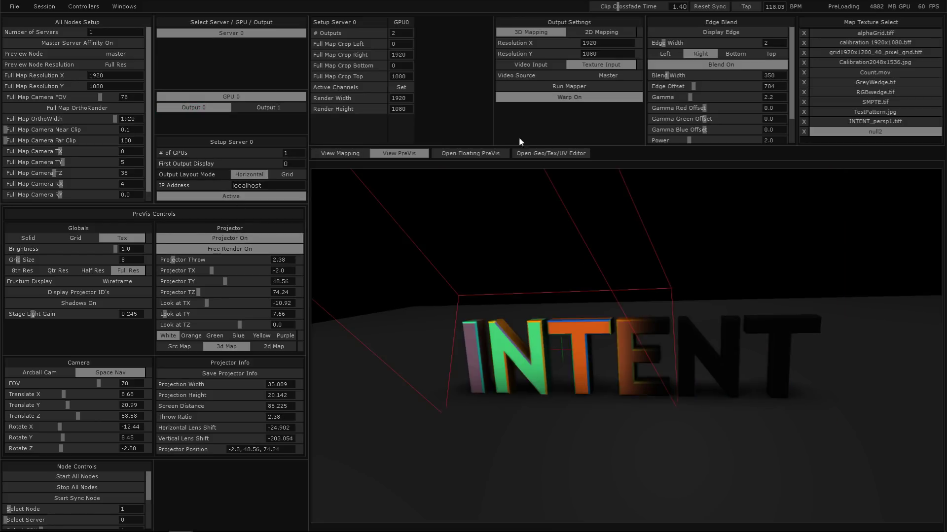
# - Compare the Output 0 projection with edge blending off and on, keeping the blend on the Right edge
pyautogui.click(717, 66)
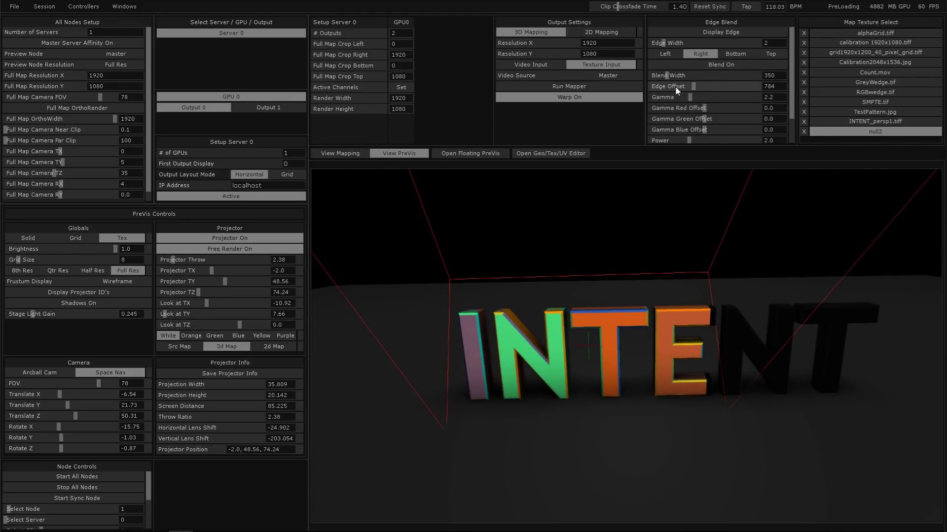
pyautogui.click(662, 61)
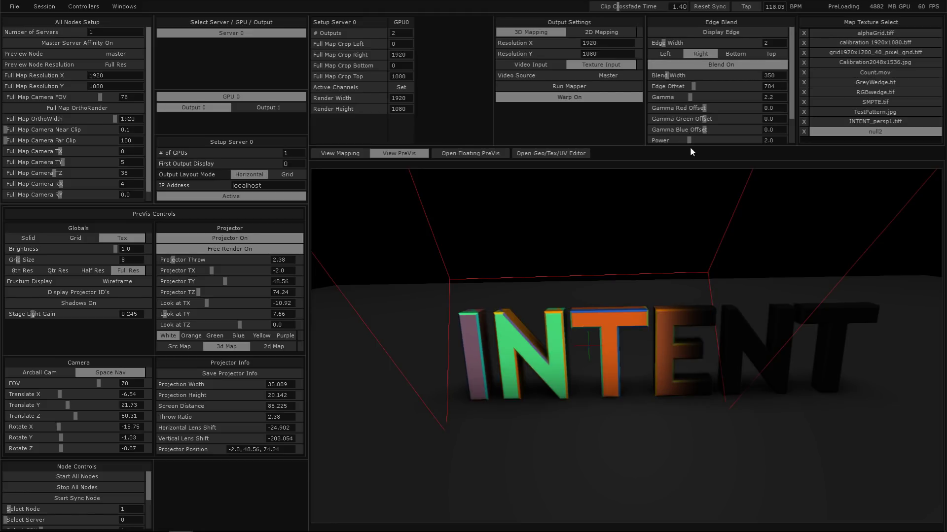
pyautogui.click(693, 55)
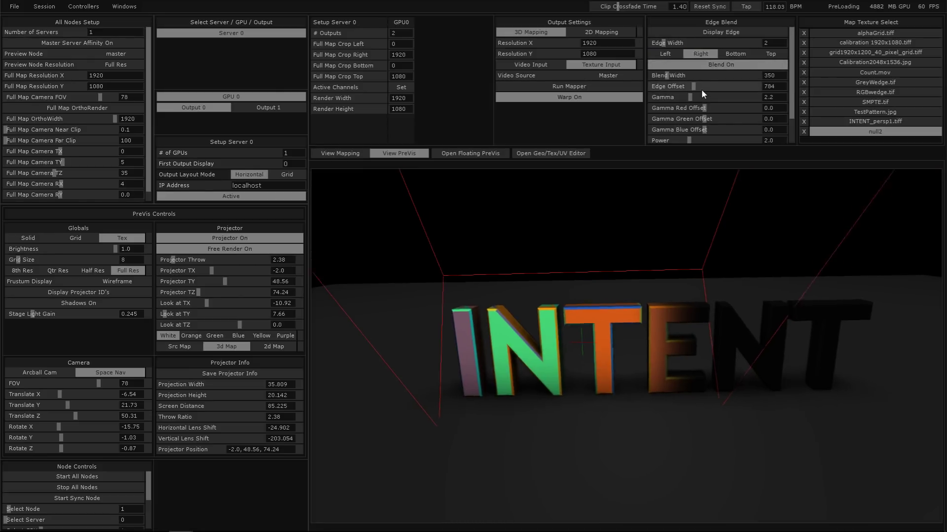
# - Display the blend edge for Output 0, set its Edge Offset to 796, and review the remaining Edge Blend settings
pyautogui.click(695, 29)
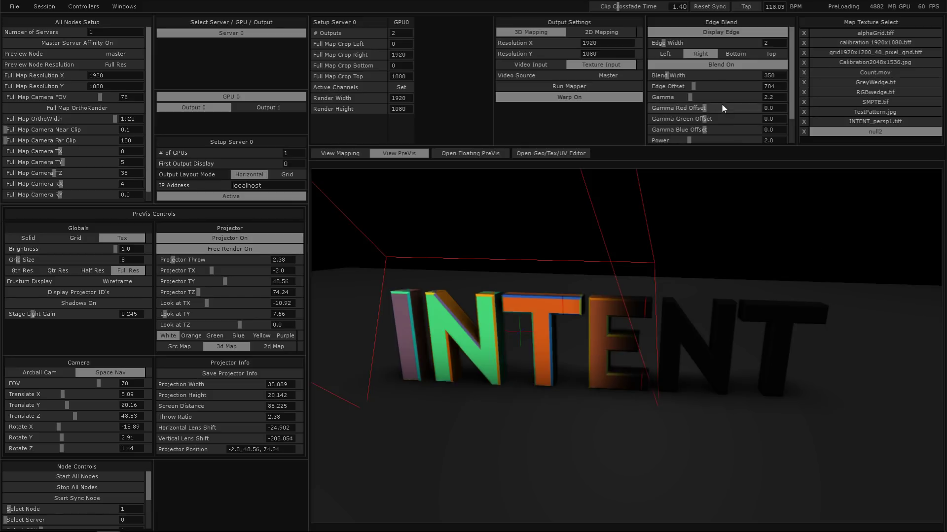
pyautogui.moveTo(693, 87)
pyautogui.mouseDown()
pyautogui.moveTo(732, 89)
pyautogui.moveTo(690, 85)
pyautogui.moveTo(718, 98)
pyautogui.moveTo(675, 88)
pyautogui.moveTo(696, 91)
pyautogui.mouseUp()
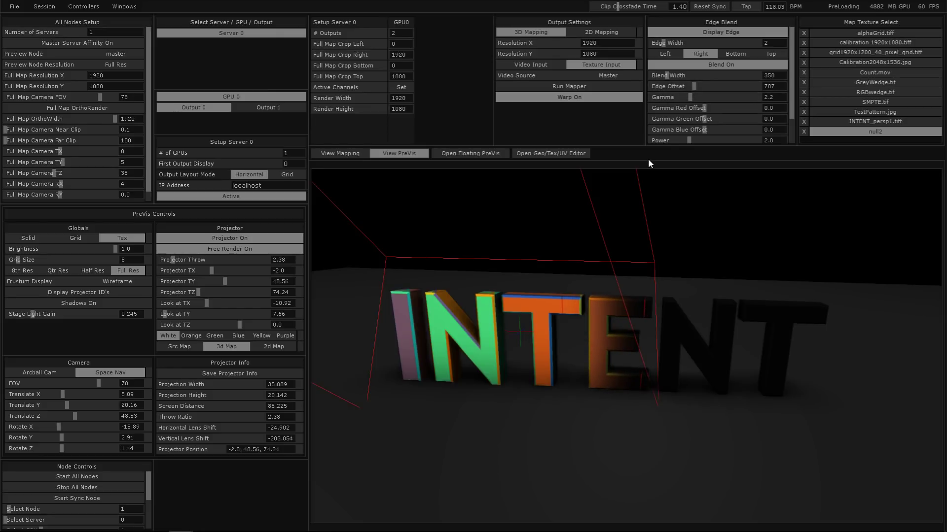
pyautogui.moveTo(683, 85); pyautogui.dragTo(703, 102)
pyautogui.moveTo(696, 91)
pyautogui.mouseDown()
pyautogui.moveTo(709, 90)
pyautogui.moveTo(700, 85)
pyautogui.mouseUp()
pyautogui.scroll(-1, 793, 95)
pyautogui.scroll(-1, 792, 95)
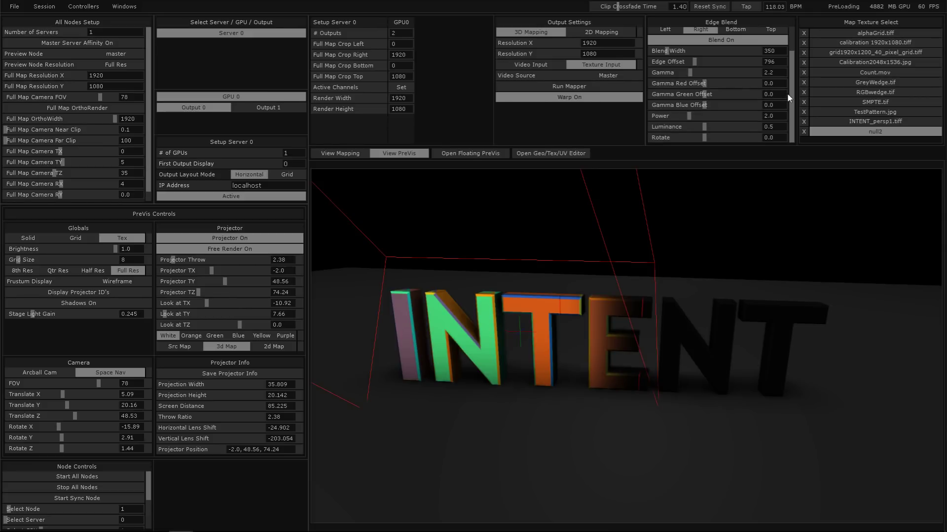
pyautogui.scroll(2, 791, 99)
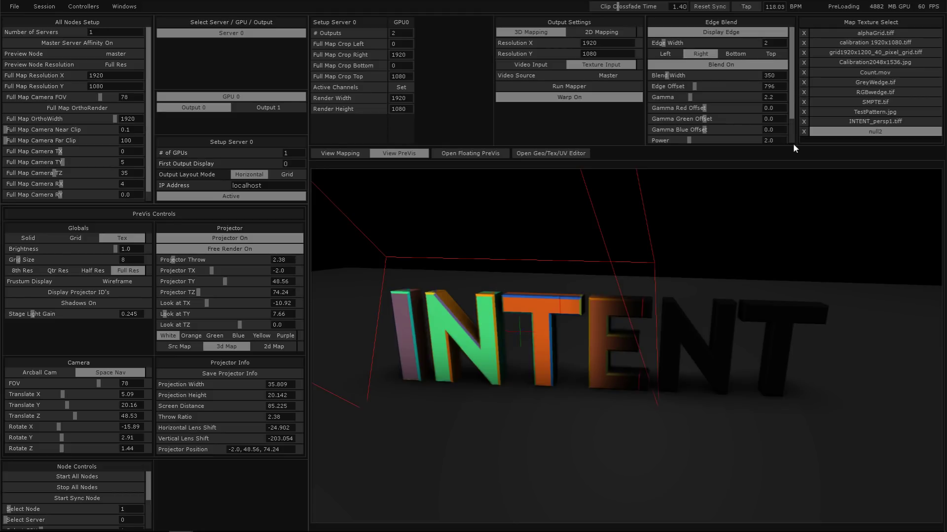
pyautogui.scroll(-2, 791, 138)
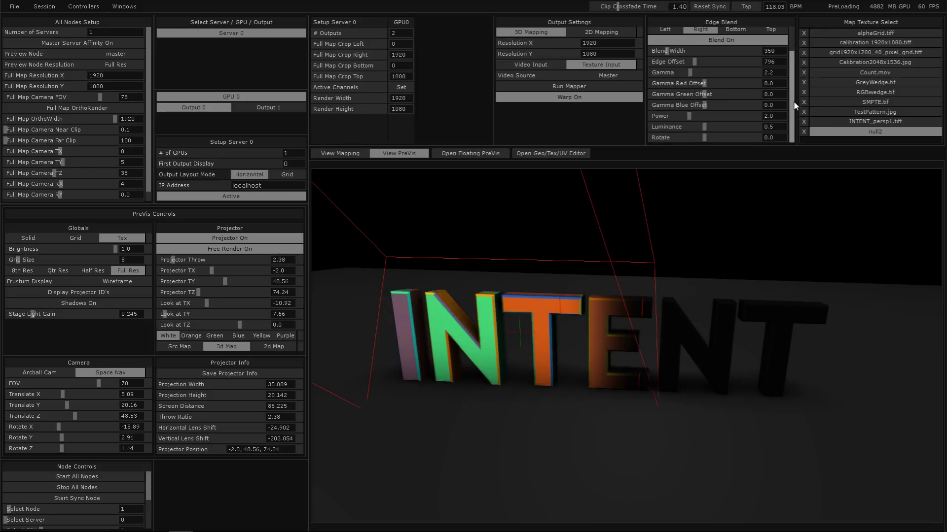
# - Compare the Output 0 projection on the letters with edge blending off and on, leaving the blend and its edge display enabled
pyautogui.scroll(2, 794, 74)
pyautogui.scroll(1, 792, 74)
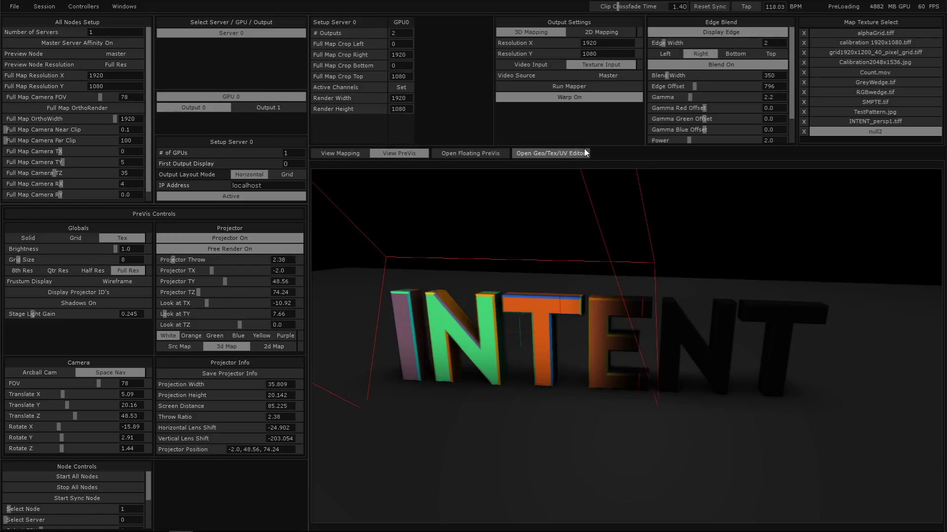
pyautogui.click(699, 64)
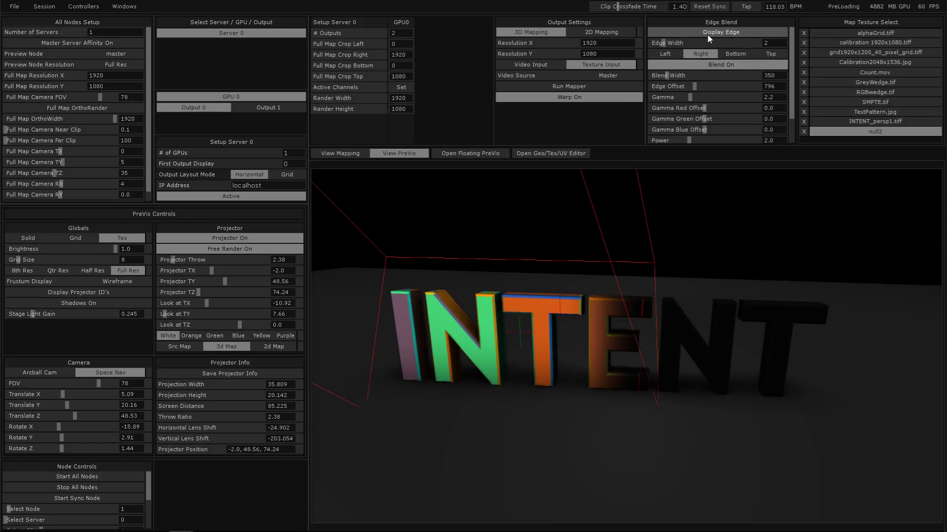
pyautogui.click(705, 64)
pyautogui.click(705, 64)
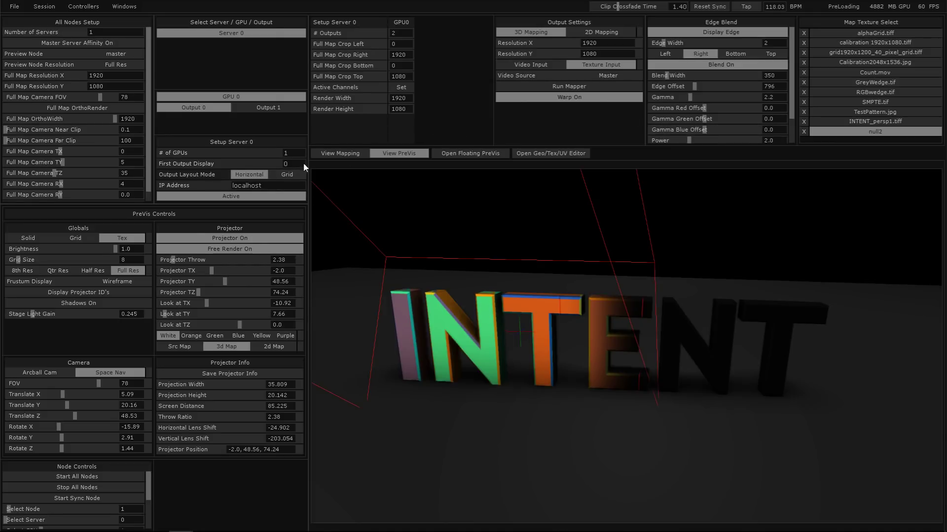
# - Select Output 1, turn on its projector, and enable the edge display and edge blending on its Left edge
pyautogui.click(280, 109)
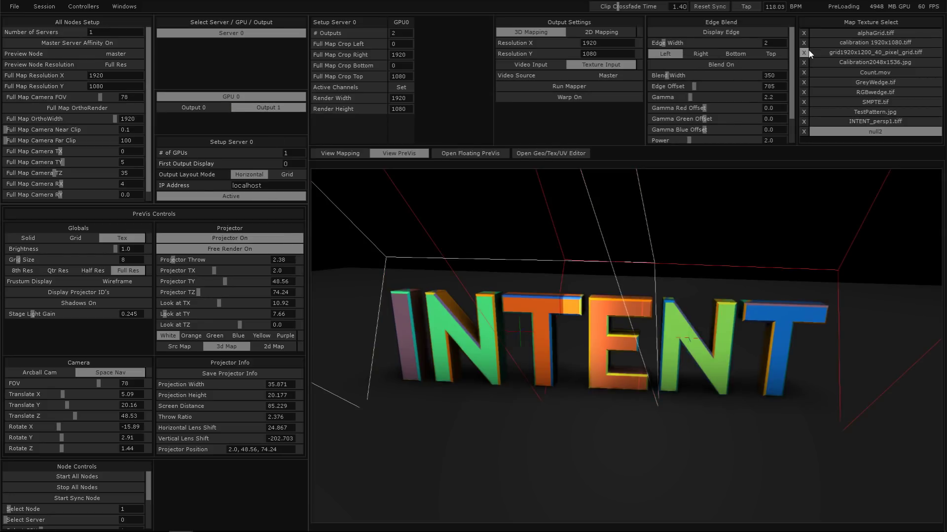
pyautogui.click(724, 65)
pyautogui.click(723, 69)
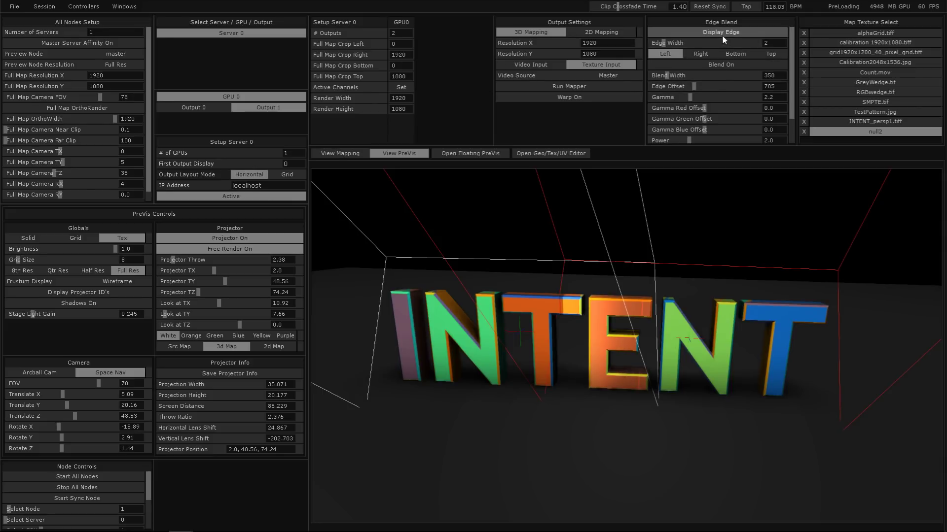
pyautogui.click(720, 65)
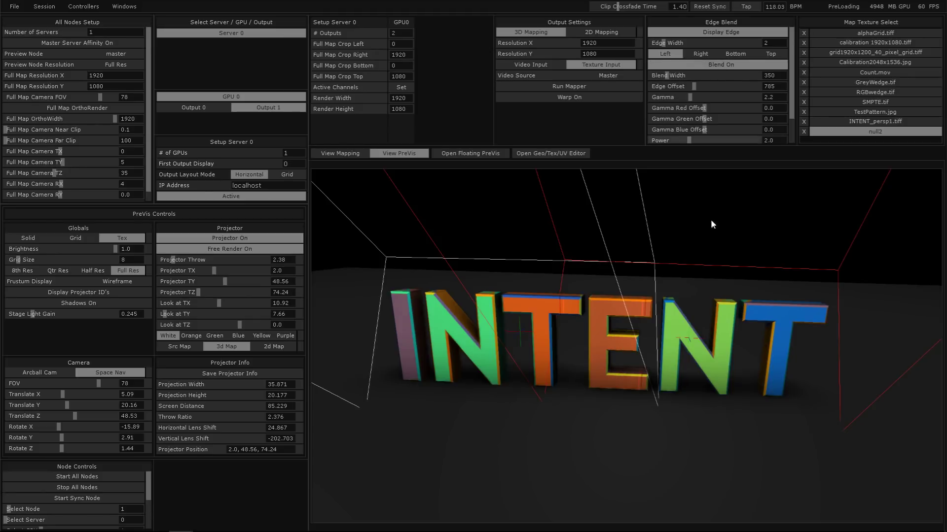
# - Try a wider blend on Output 0, set its Blend Width to 350, and adjust its Edge Offset to 784
pyautogui.scroll(5, 597, 315)
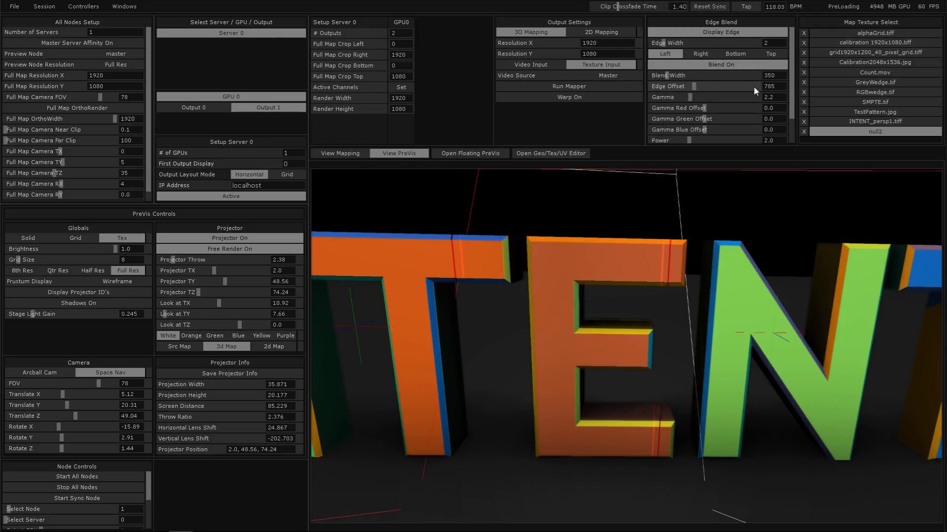
pyautogui.click(194, 107)
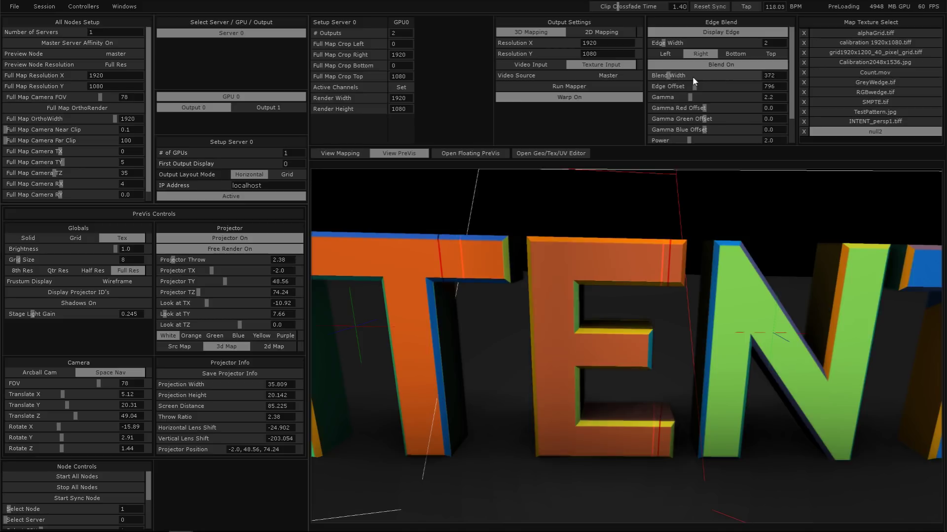
pyautogui.moveTo(692, 76); pyautogui.dragTo(770, 77)
pyautogui.write('350')
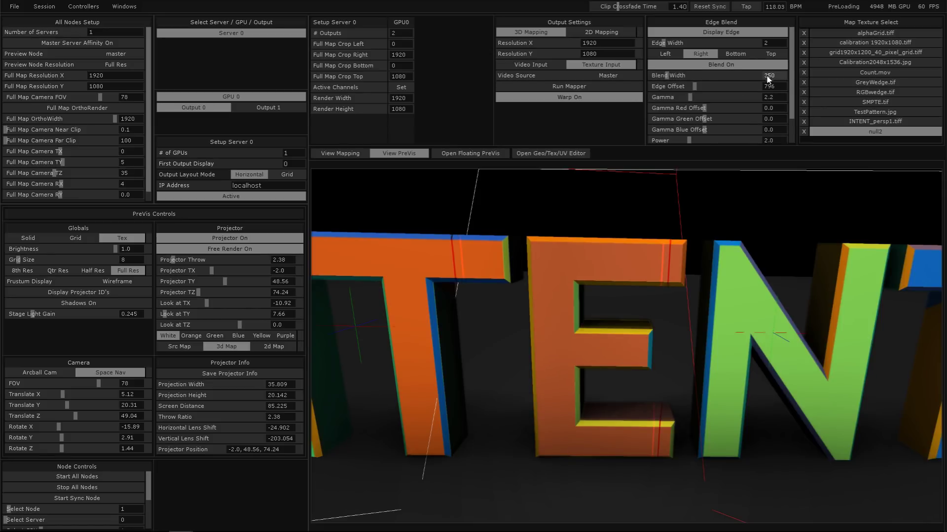
pyautogui.press('Return')
pyautogui.moveTo(683, 87); pyautogui.dragTo(609, 79)
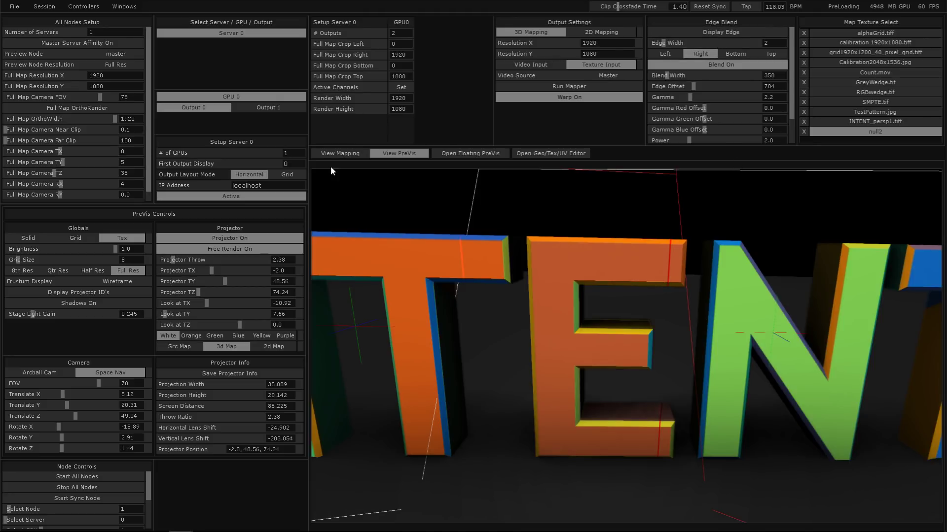
# - Hide the blend edge for Output 1 and return to the main window
pyautogui.click(244, 113)
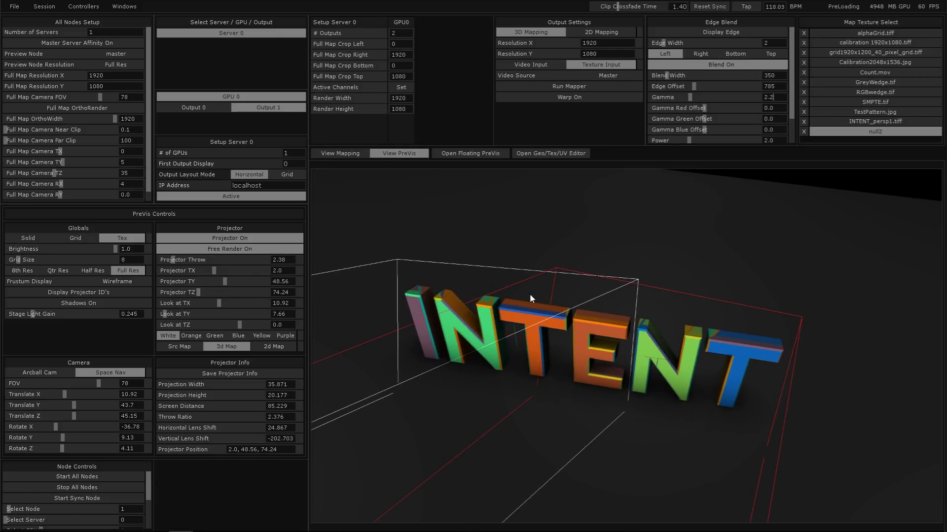
pyautogui.click(132, 9)
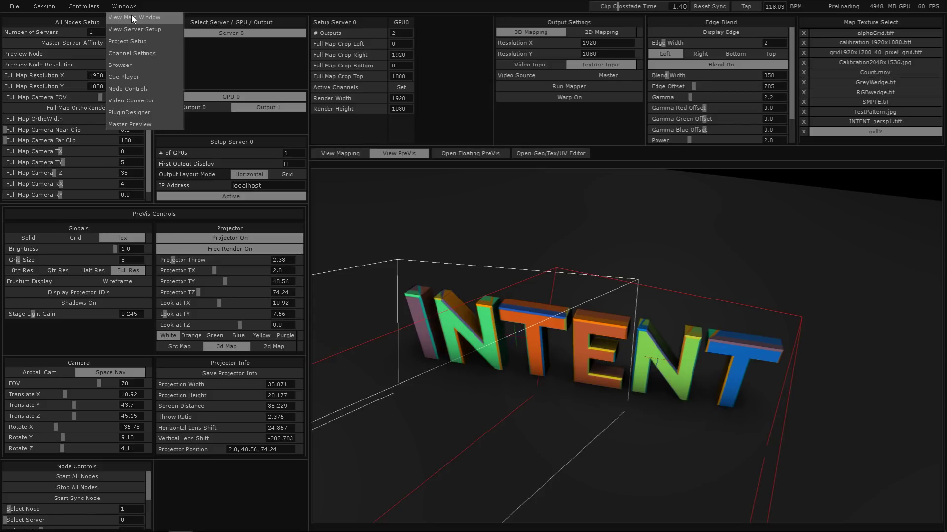
pyautogui.click(132, 18)
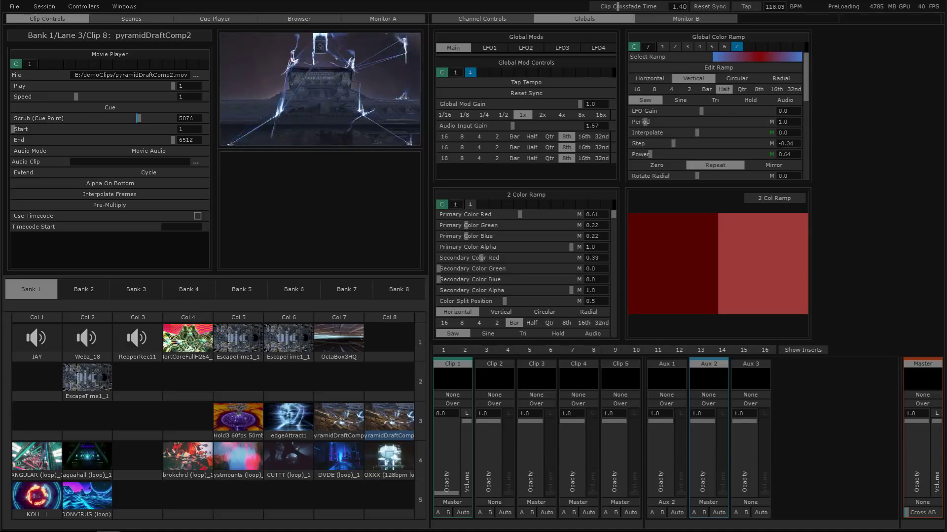
# - Show the channel controls and recall preset 1 on channel Aux 3
pyautogui.press('super')
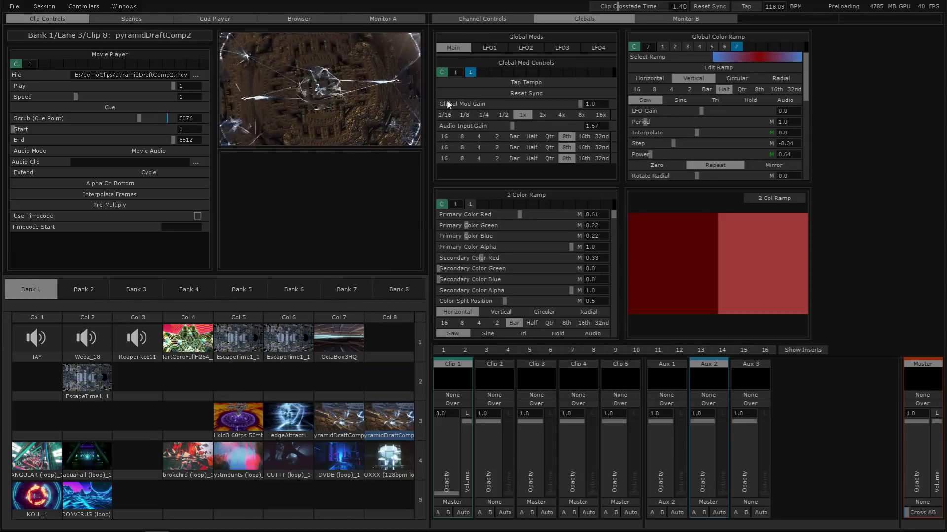
pyautogui.click(482, 19)
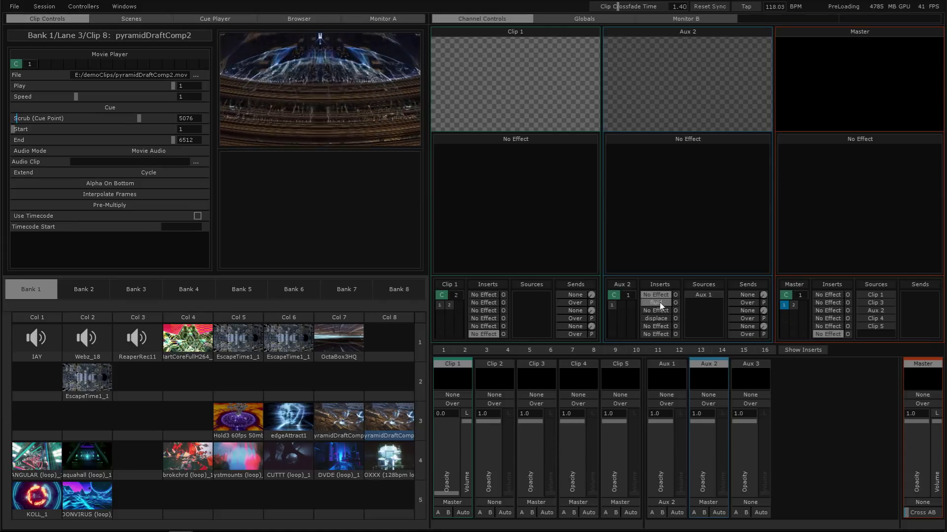
pyautogui.click(741, 371)
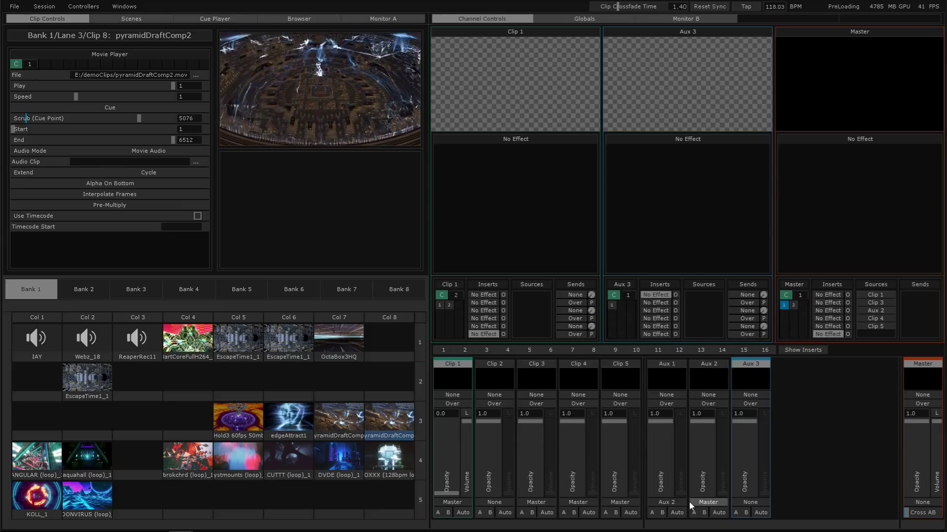
pyautogui.click(611, 305)
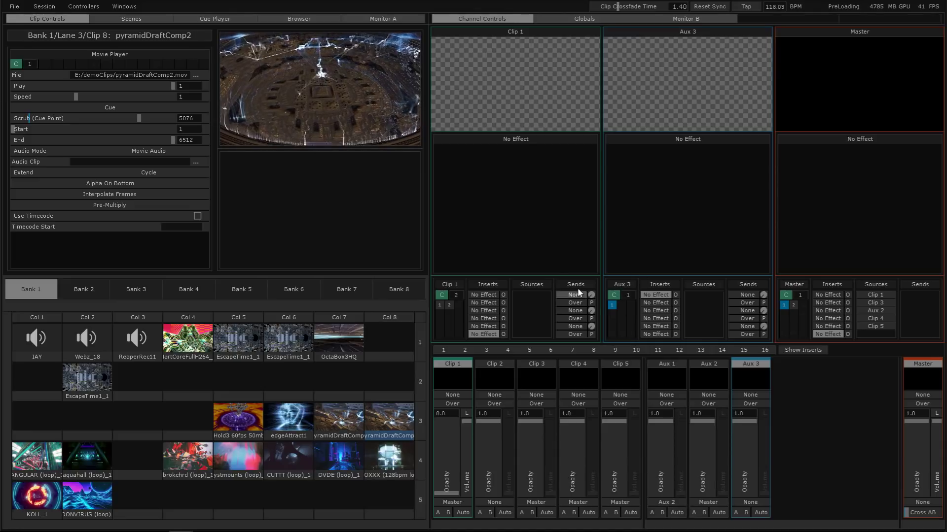
pyautogui.click(130, 7)
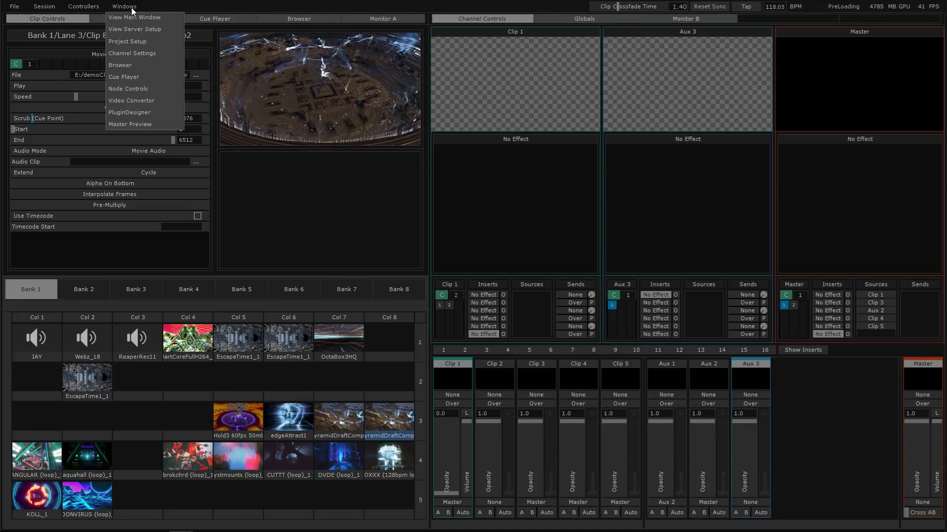
pyautogui.click(131, 7)
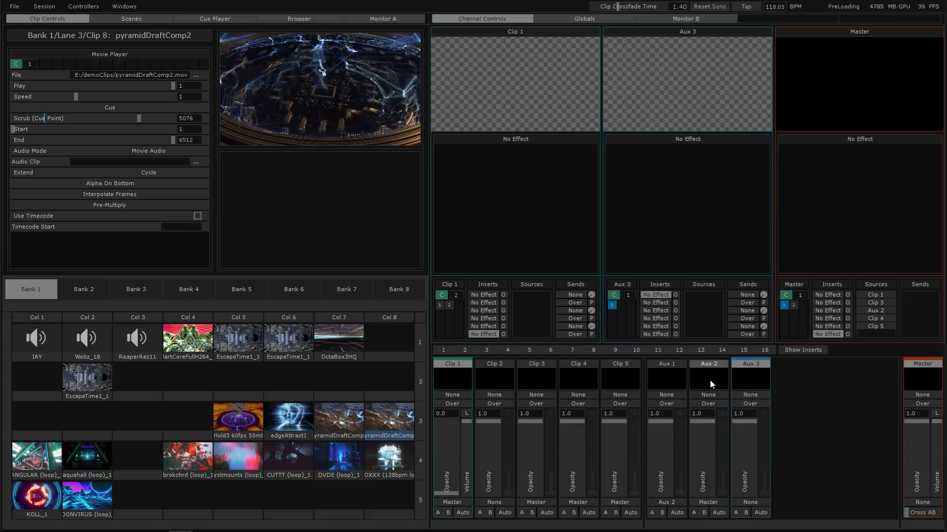
# - Show the fract insert of channel Aux 1 and open the network behind its Rotate slider, closing the extra label pane
pyautogui.click(676, 378)
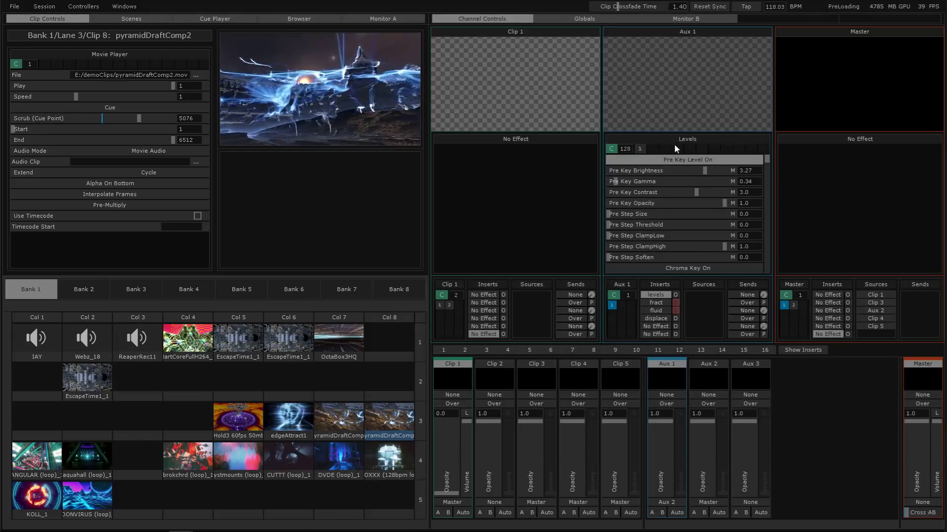
pyautogui.click(665, 300)
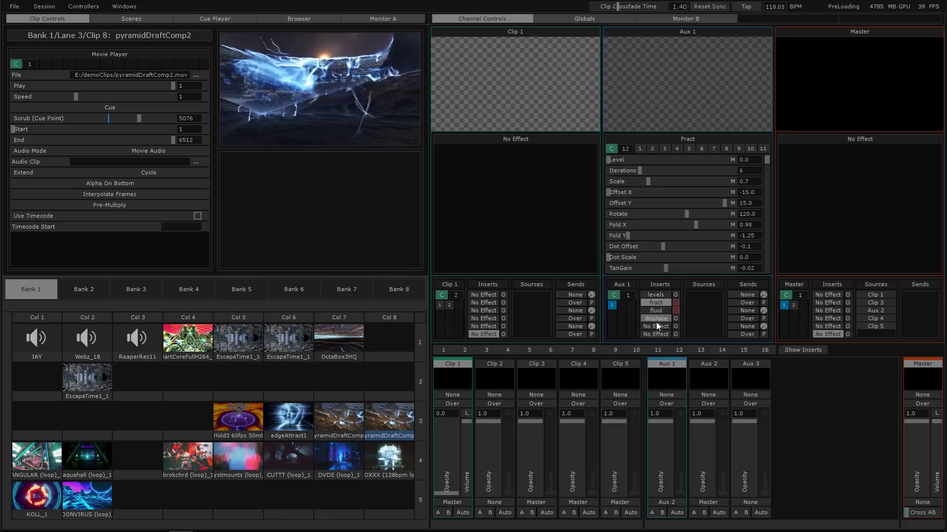
pyautogui.rightClick(667, 217)
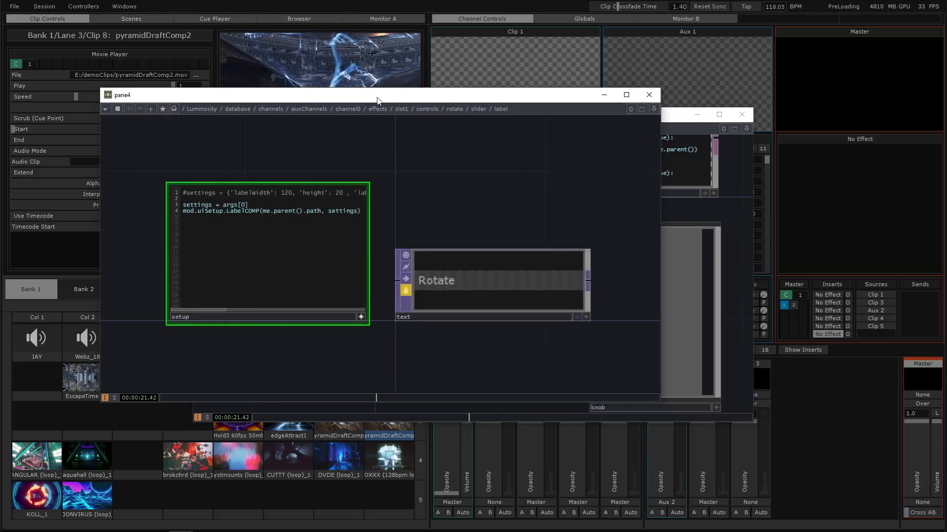
pyautogui.moveTo(377, 100); pyautogui.dragTo(472, 163)
pyautogui.click(743, 156)
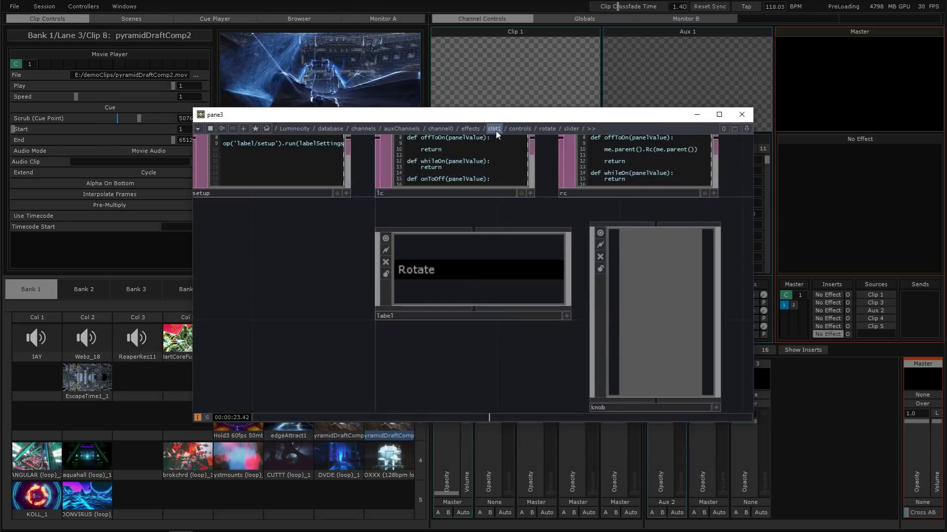
# - Go up to the slot1 network and examine the Fract controls component beside the effect's own controls
pyautogui.moveTo(496, 116); pyautogui.dragTo(429, 95)
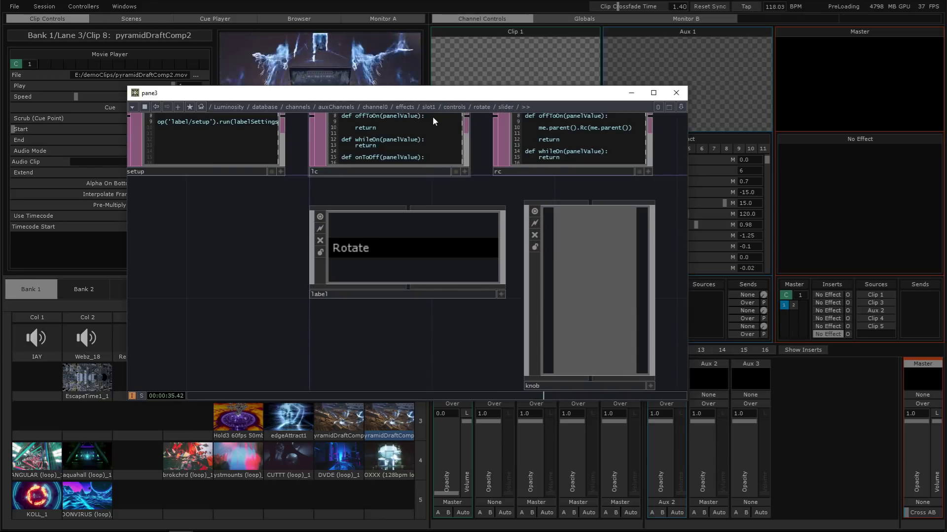
pyautogui.moveTo(467, 99); pyautogui.dragTo(435, 88)
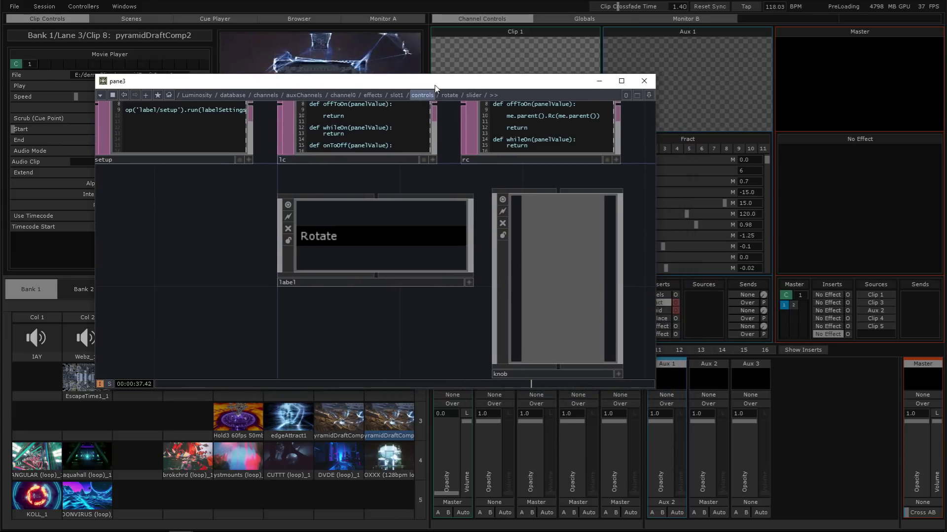
pyautogui.click(396, 96)
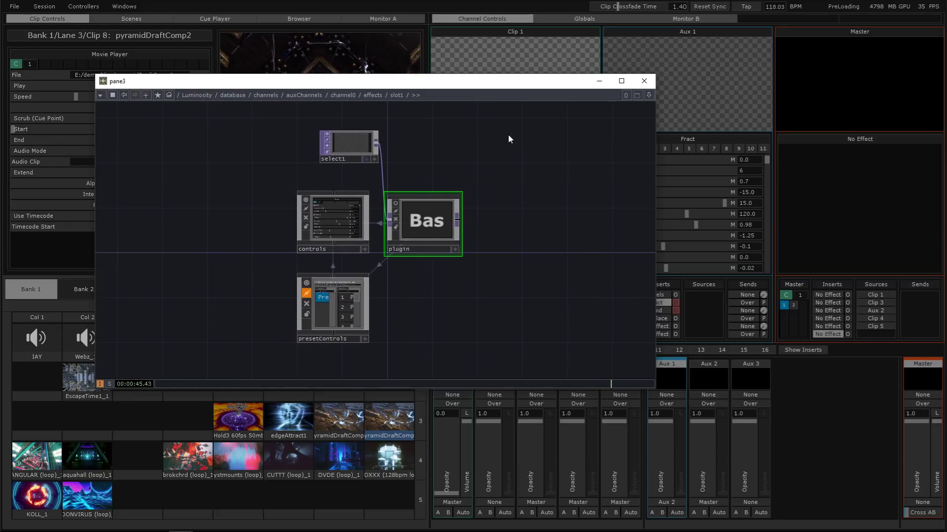
pyautogui.moveTo(459, 85); pyautogui.dragTo(425, 88)
pyautogui.scroll(3, 302, 170)
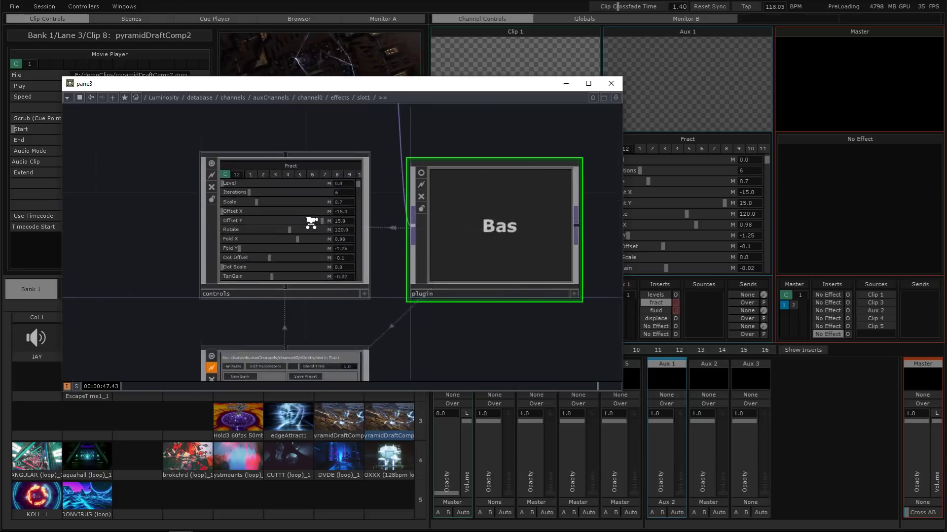
pyautogui.scroll(2, 297, 125)
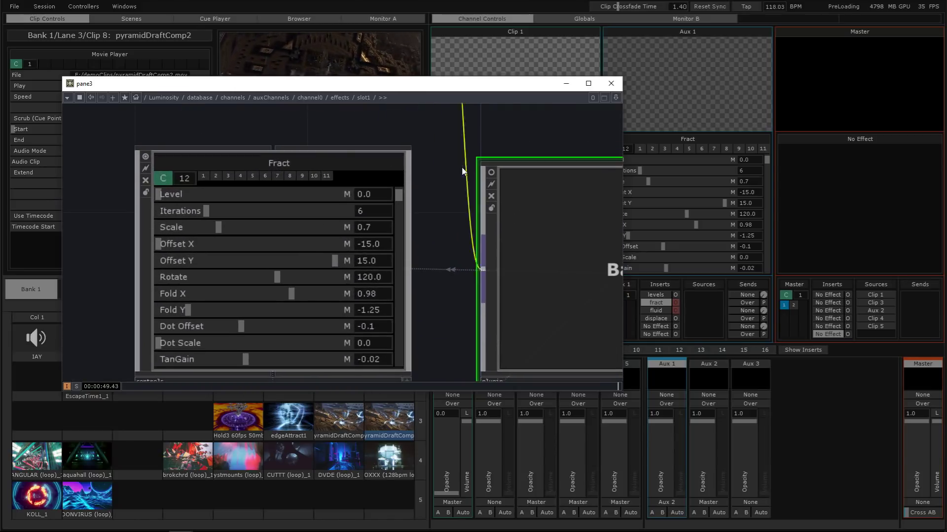
pyautogui.moveTo(421, 176); pyautogui.dragTo(359, 178)
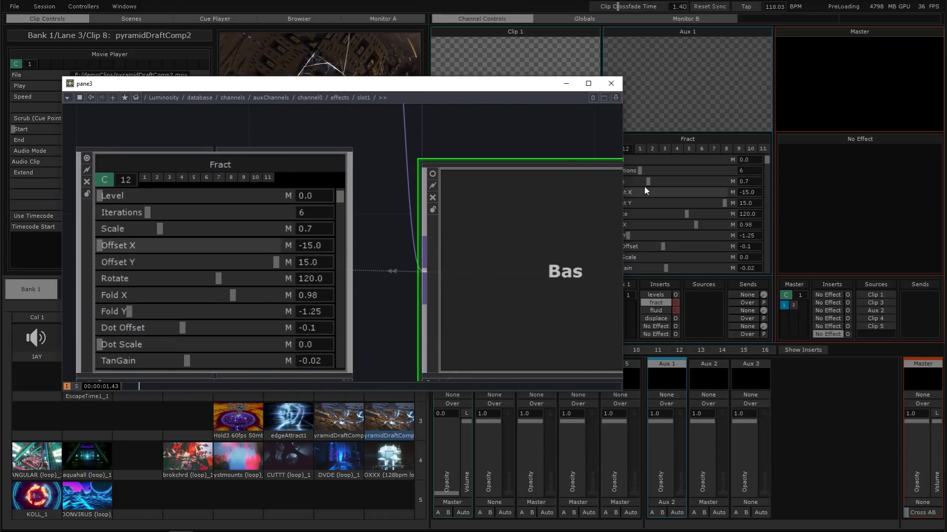
# - Inspect the network inside the plugin component, return to slot1, and frame all of its components
pyautogui.scroll(-5, 330, 197)
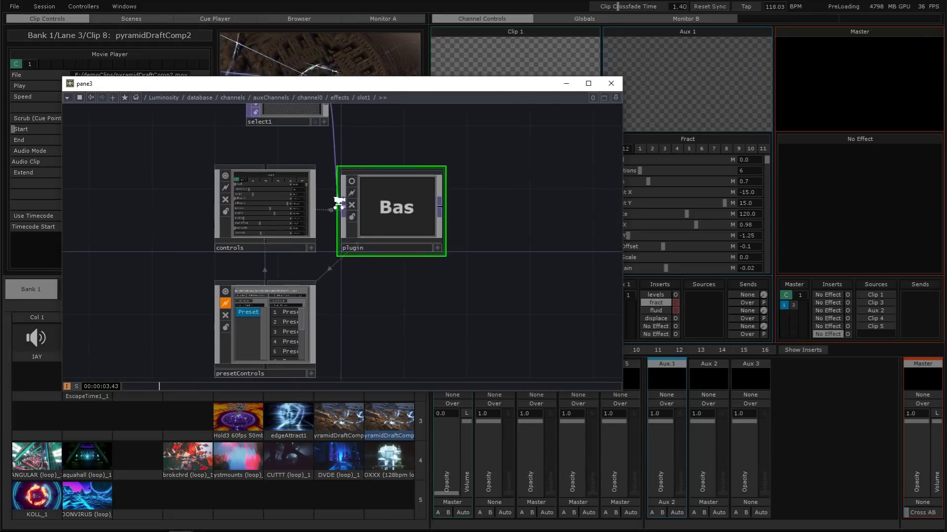
pyautogui.moveTo(367, 272); pyautogui.dragTo(389, 312)
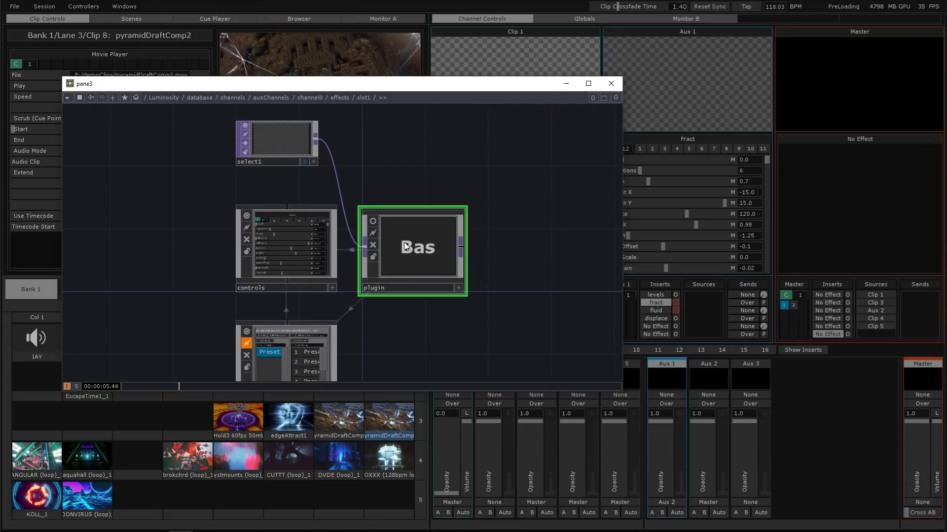
pyautogui.scroll(2, 433, 248)
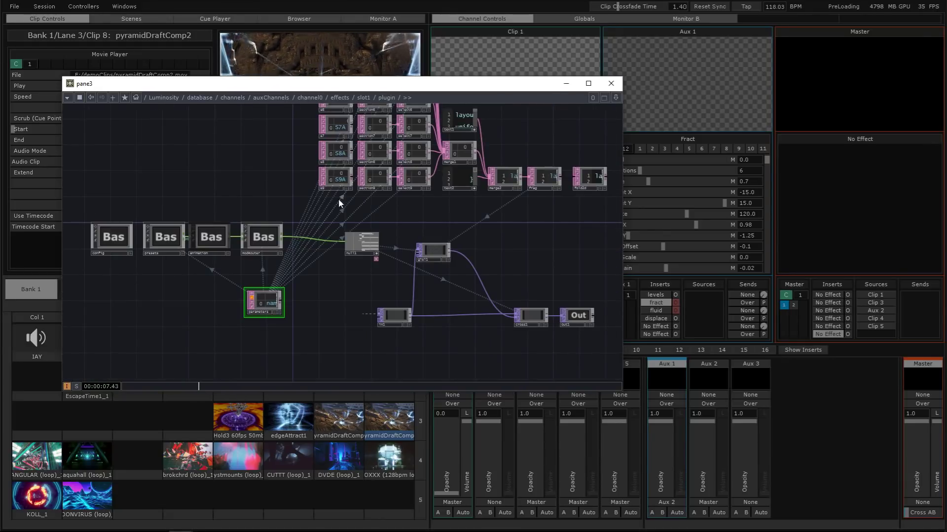
pyautogui.scroll(-2, 266, 179)
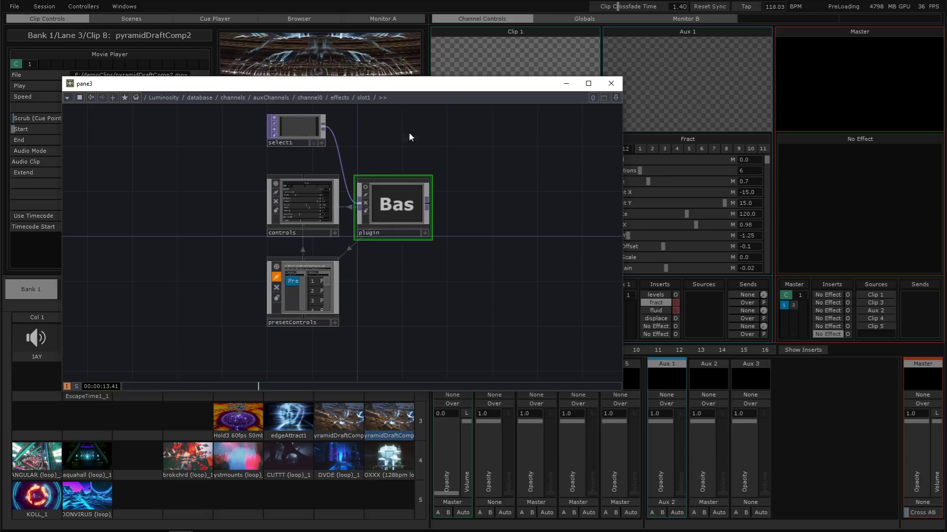
pyautogui.moveTo(385, 87); pyautogui.dragTo(443, 104)
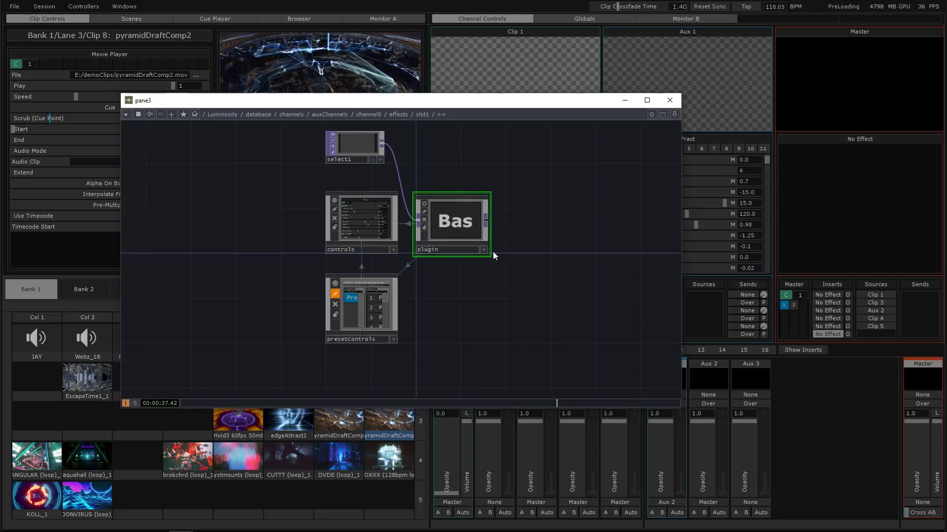
pyautogui.press('h')
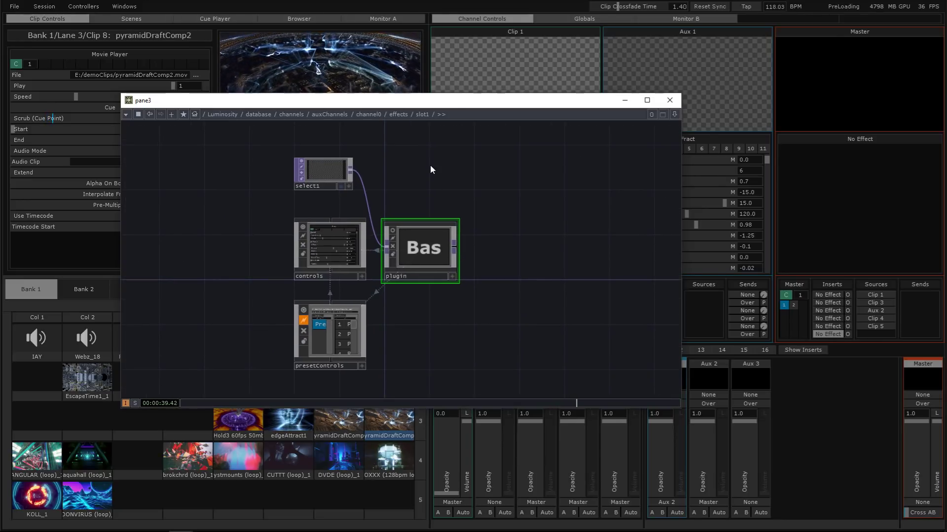
# - Examine the slot1 network beside the Fract controls of Aux 1, and close the network pane
pyautogui.moveTo(504, 104); pyautogui.dragTo(416, 92)
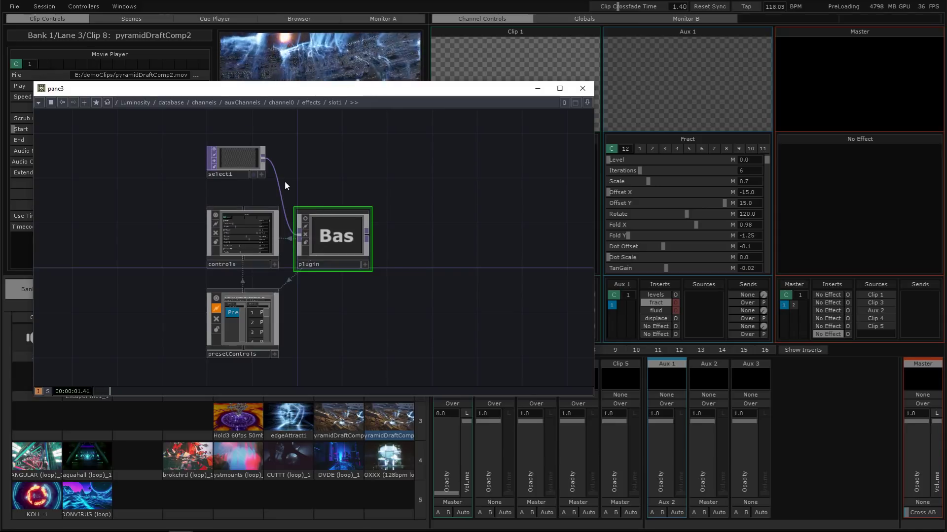
pyautogui.moveTo(323, 186); pyautogui.dragTo(344, 188)
pyautogui.scroll(5, 399, 306)
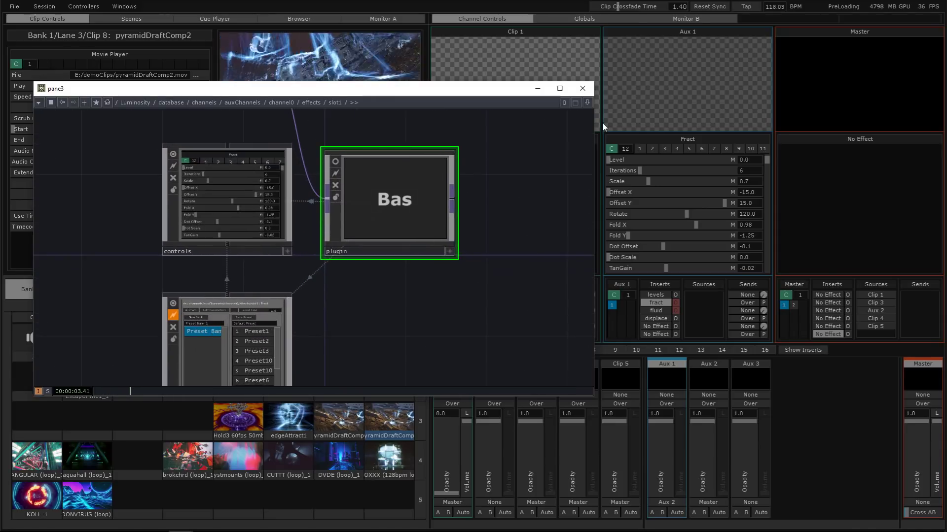
pyautogui.click(582, 89)
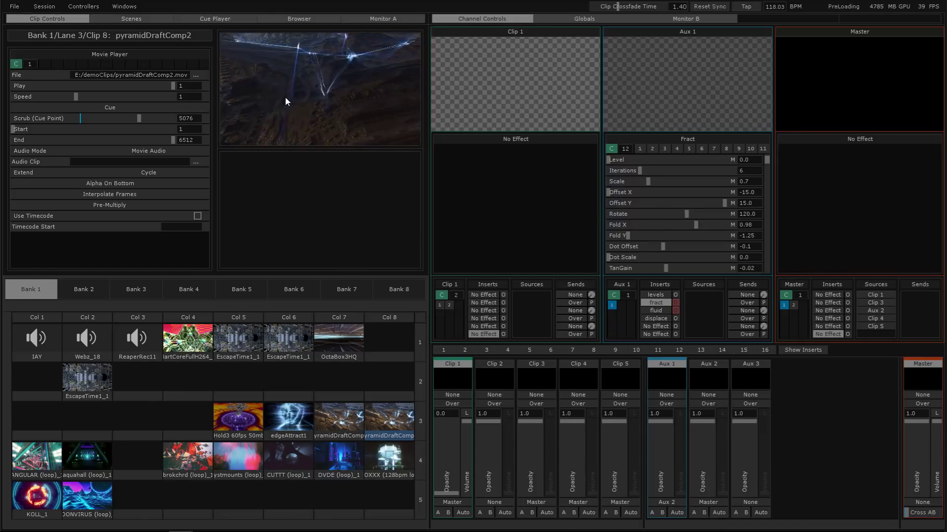
# - Open the network behind the clip preview, look at its component path, and close the pane
pyautogui.hotkey('ctrl', 'p')
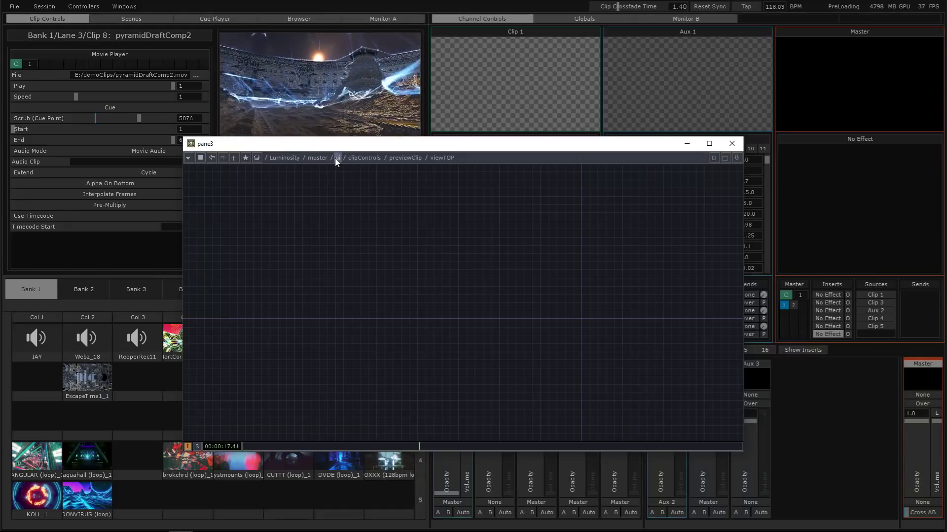
pyautogui.moveTo(316, 143); pyautogui.dragTo(267, 145)
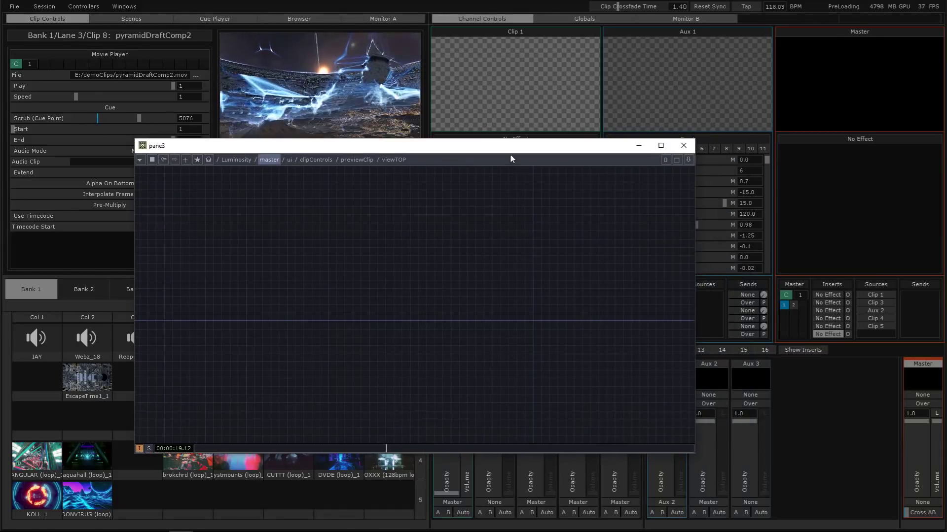
pyautogui.click(684, 145)
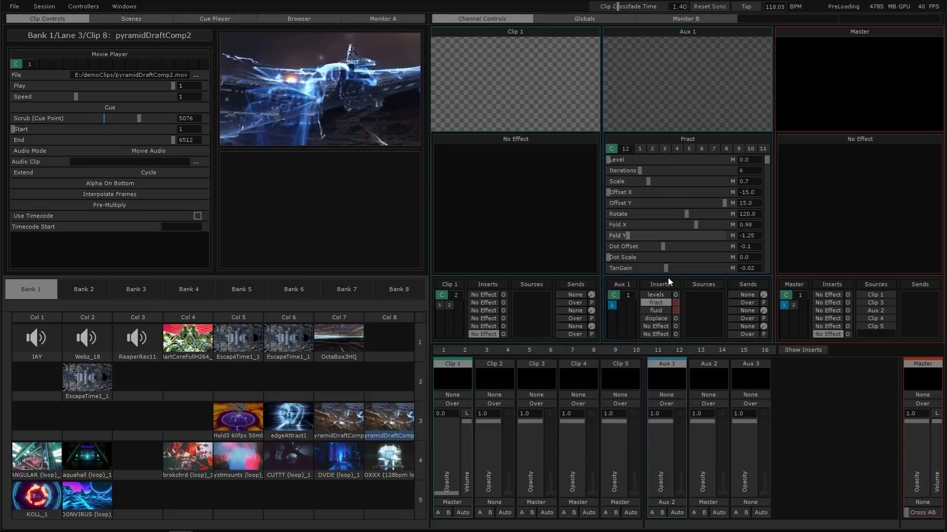
# - Show the displace insert of channel Aux 1, view the Proj Scene settings, and return to the clip controls
pyautogui.click(659, 318)
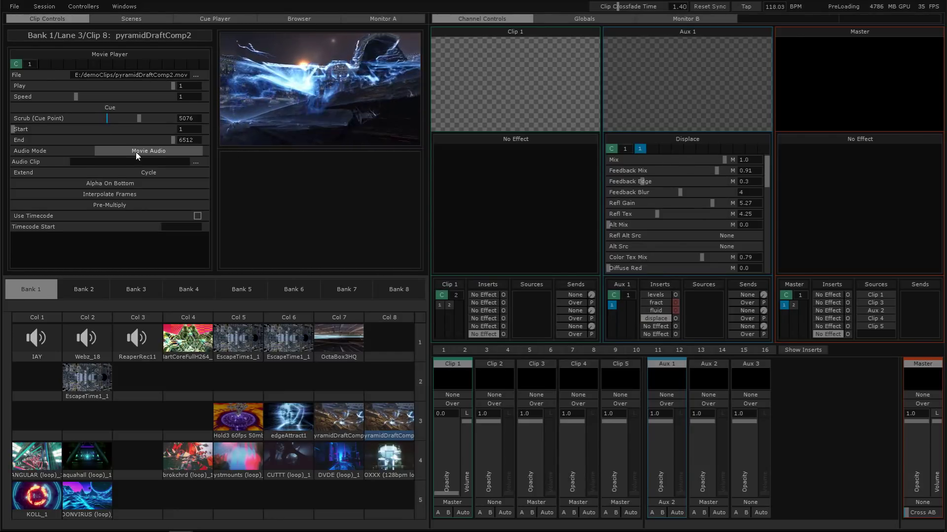
pyautogui.click(115, 19)
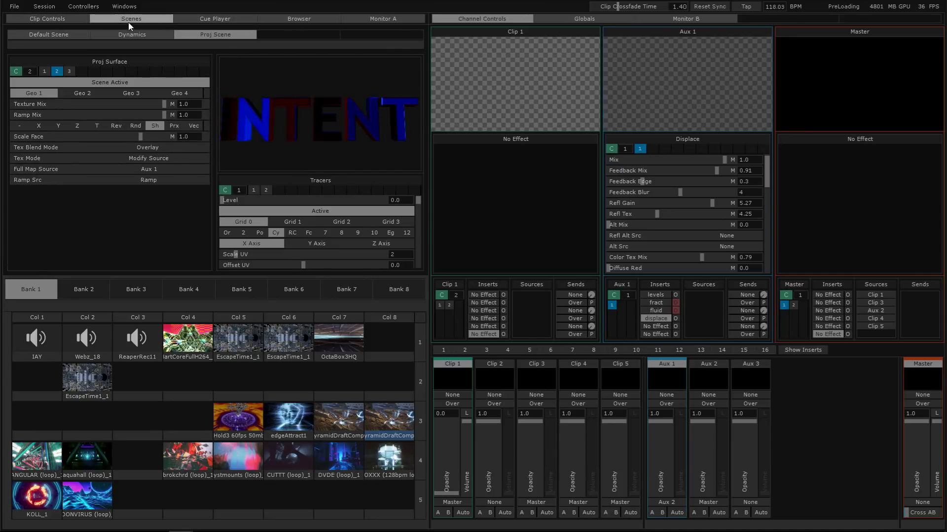
pyautogui.click(72, 21)
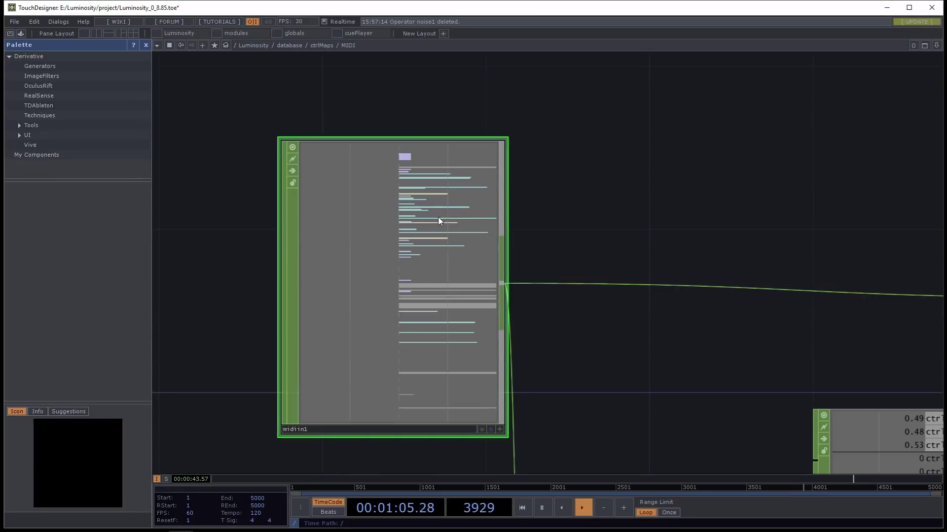
# - Close the Palette, go up from the MIDI network to the project root, and enter the Luminosity component
pyautogui.moveTo(589, 203); pyautogui.dragTo(544, 206)
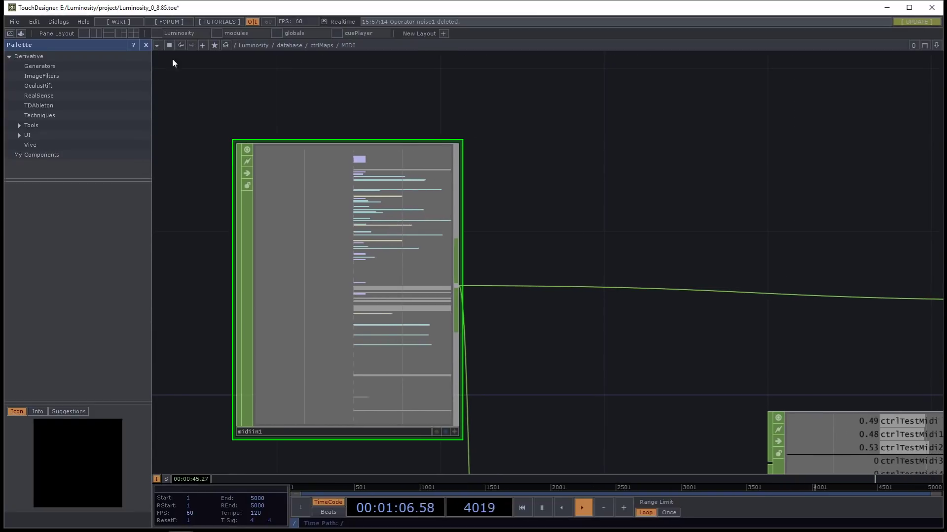
pyautogui.click(147, 44)
pyautogui.press('u')
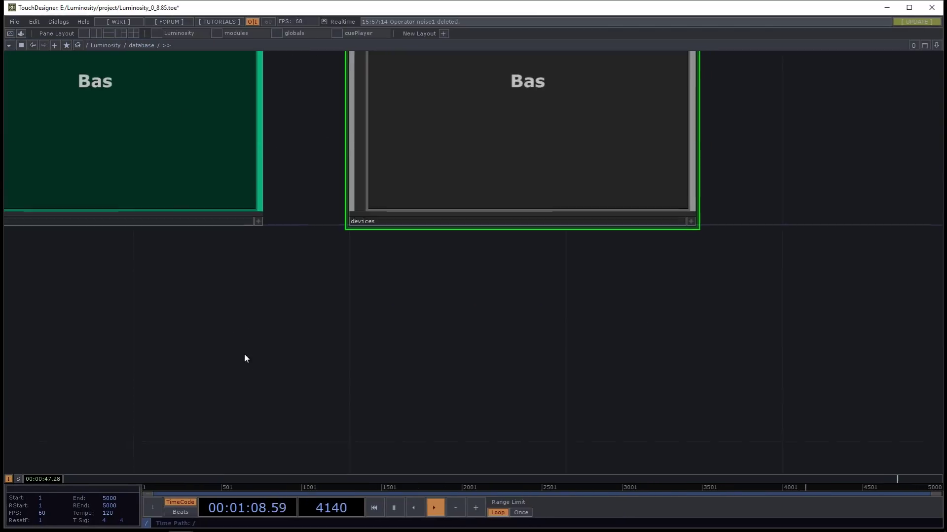
pyautogui.press('u')
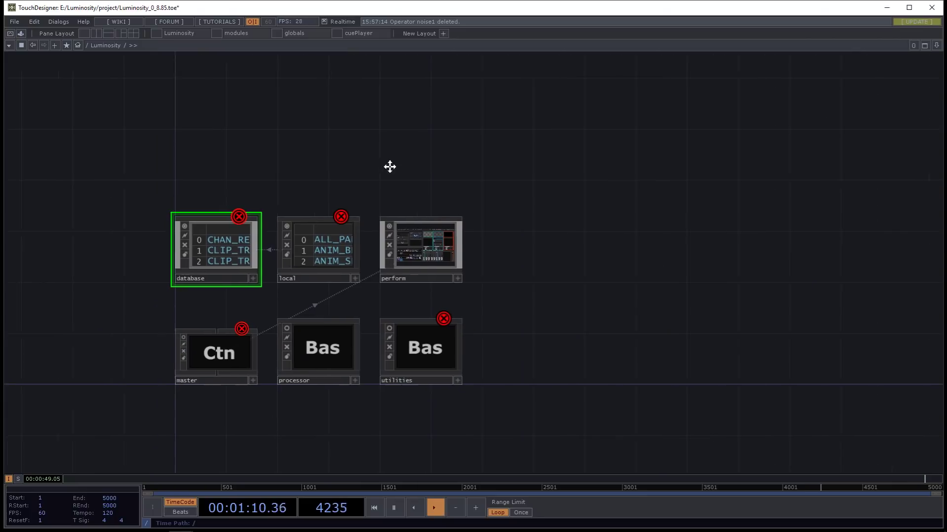
pyautogui.press('u')
pyautogui.rightClick(371, 250)
pyautogui.click(400, 282)
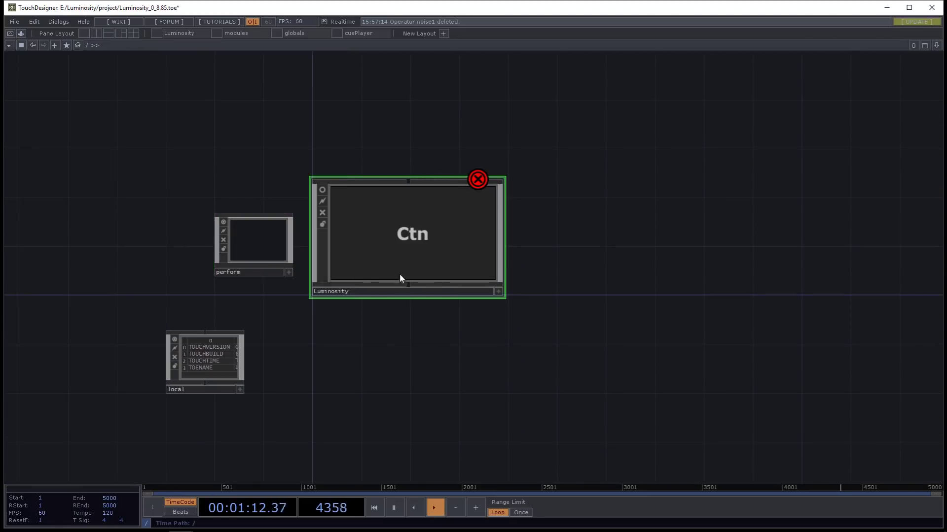
pyautogui.doubleClick(406, 254)
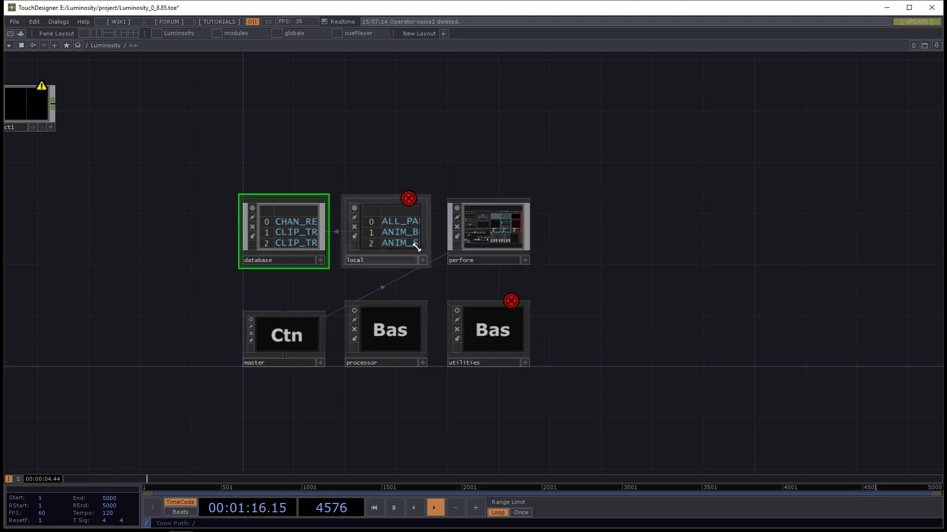
# - Delete the stray select1 operator from the Luminosity network
pyautogui.scroll(-5, 232, 146)
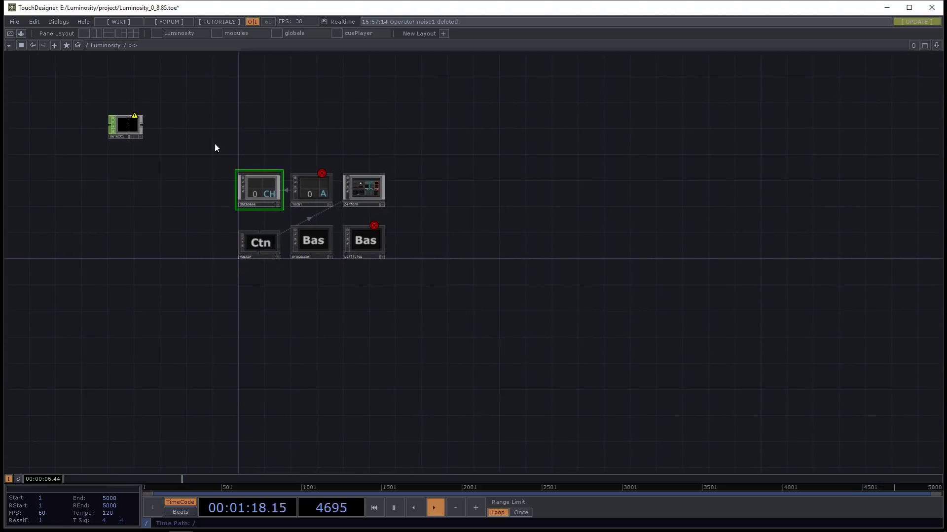
pyautogui.click(129, 128)
pyautogui.press('Delete')
pyautogui.scroll(5, 227, 234)
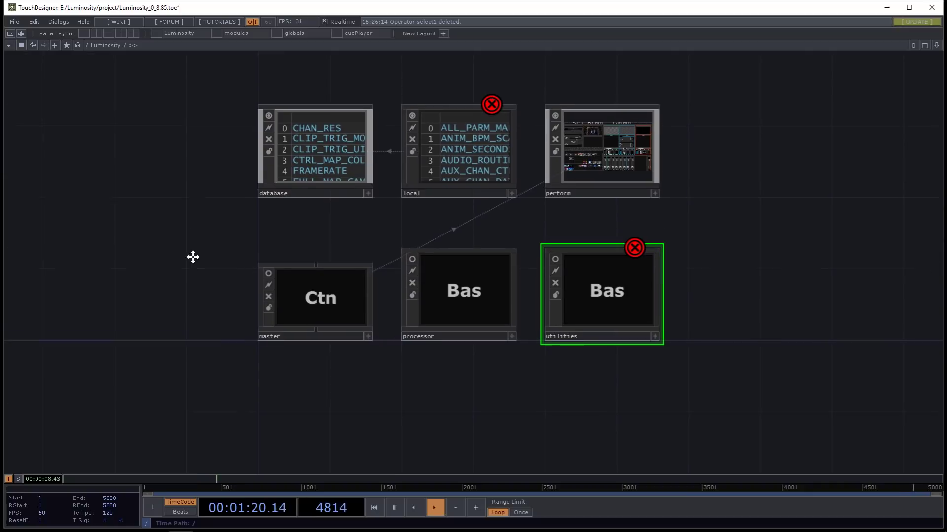
pyautogui.moveTo(225, 266); pyautogui.dragTo(206, 238)
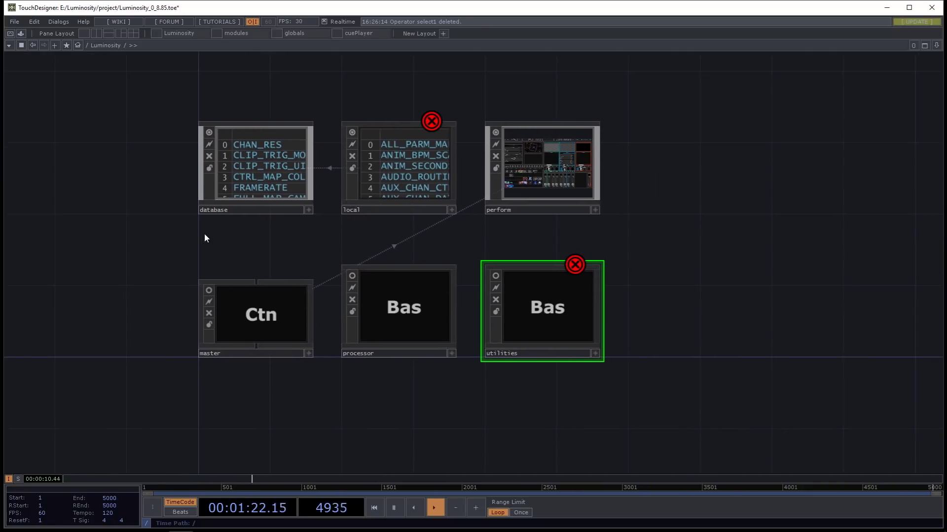
pyautogui.moveTo(140, 115); pyautogui.dragTo(158, 159)
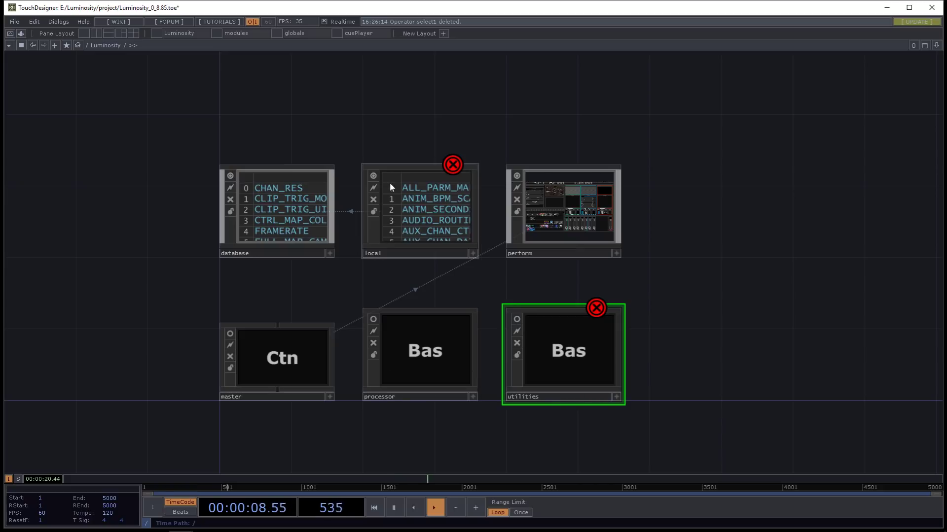
# - Spread out the Luminosity components, with database, local and perform in an upper row and processor and utilities farther from master
pyautogui.click(275, 353)
pyautogui.click(430, 355)
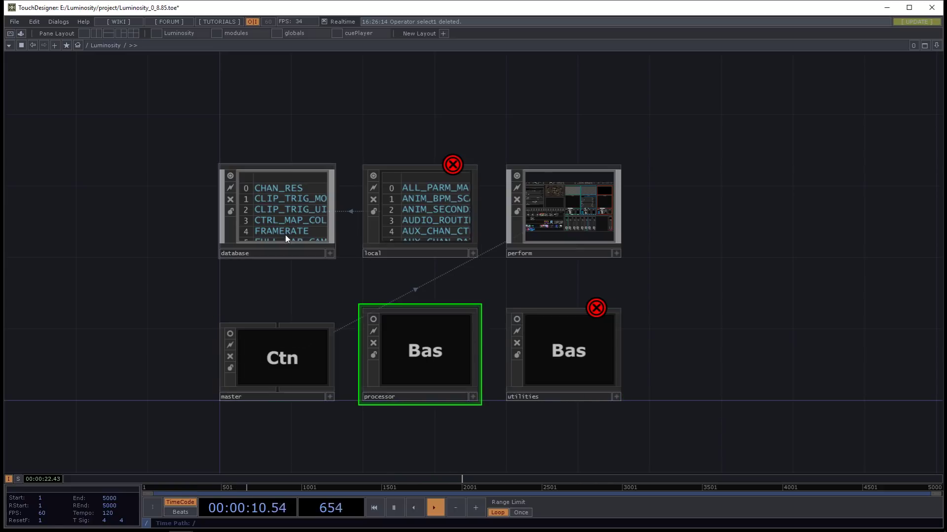
pyautogui.click(285, 239)
pyautogui.moveTo(621, 215); pyautogui.dragTo(693, 162)
pyautogui.moveTo(407, 220); pyautogui.dragTo(479, 166)
pyautogui.moveTo(584, 353); pyautogui.dragTo(675, 353)
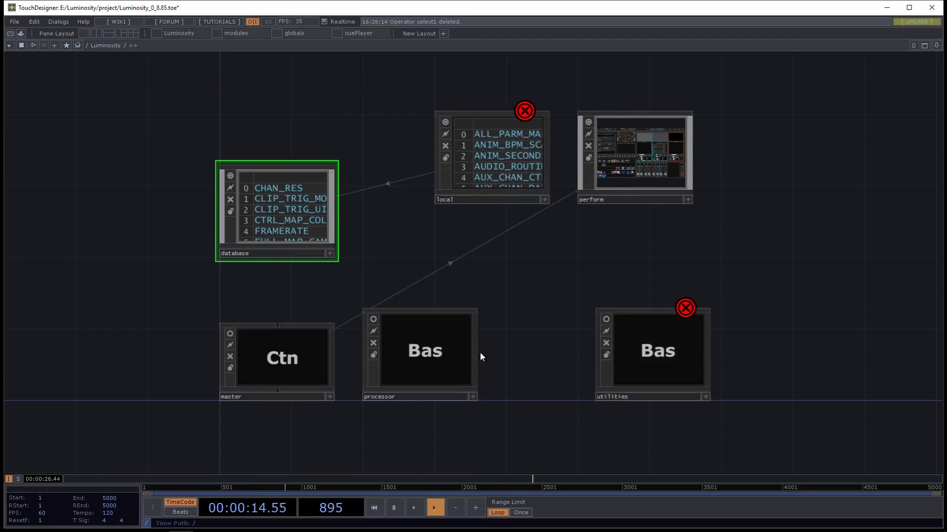
pyautogui.moveTo(480, 352); pyautogui.dragTo(553, 352)
pyautogui.moveTo(306, 226); pyautogui.dragTo(306, 172)
pyautogui.moveTo(389, 223); pyautogui.dragTo(389, 240)
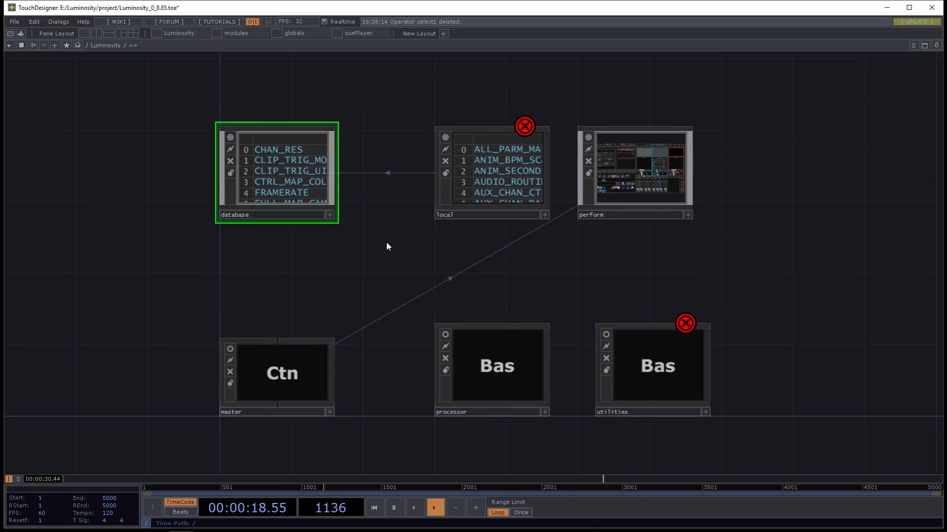
# - Look inside the local component's network and bring up the performance interface
pyautogui.doubleClick(508, 185)
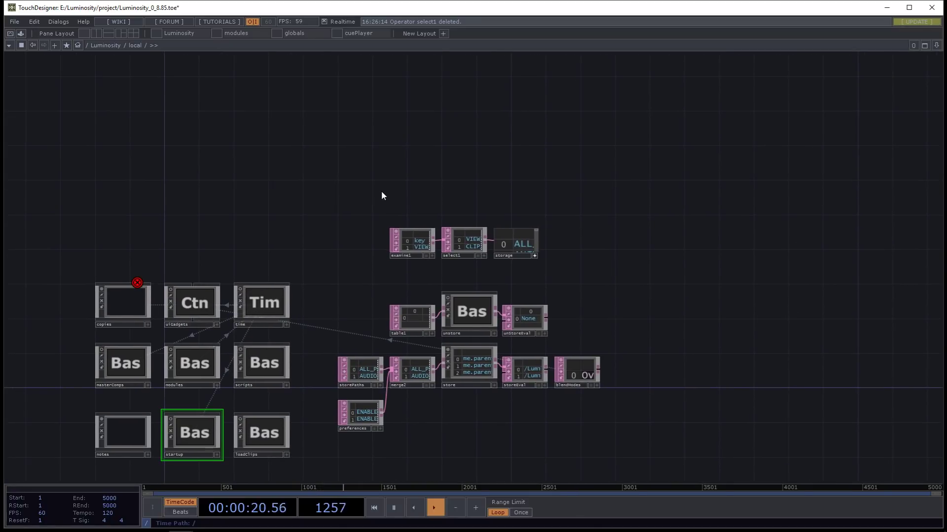
pyautogui.press('i')
pyautogui.click(380, 206)
pyautogui.press('F1')
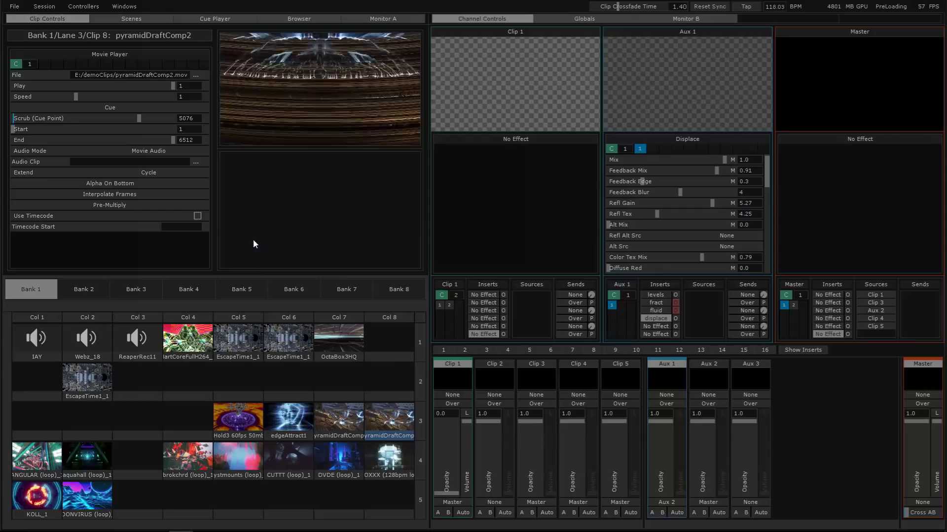
# - Try the context menus of an empty Bank 1 clip slot and a Clip 1 insert slot, and return to the network editor
pyautogui.rightClick(227, 375)
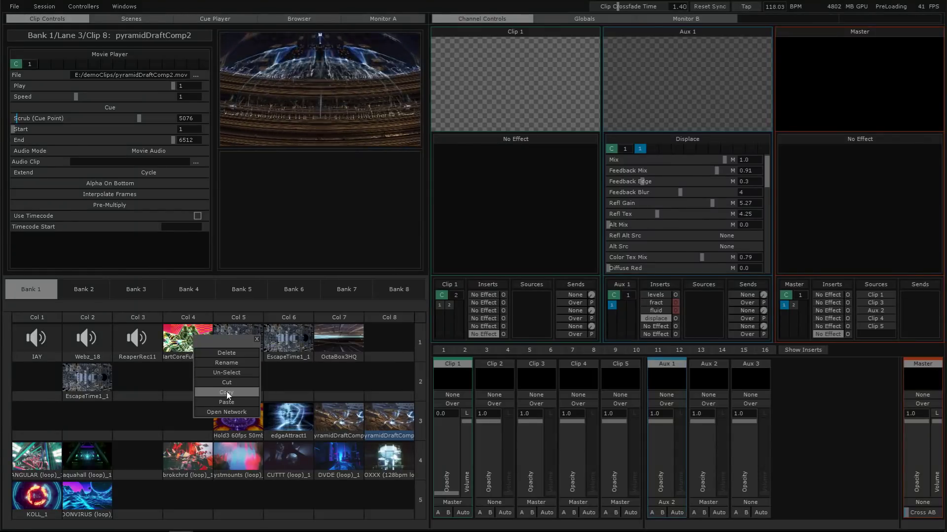
pyautogui.click(226, 391)
pyautogui.rightClick(485, 310)
pyautogui.click(486, 321)
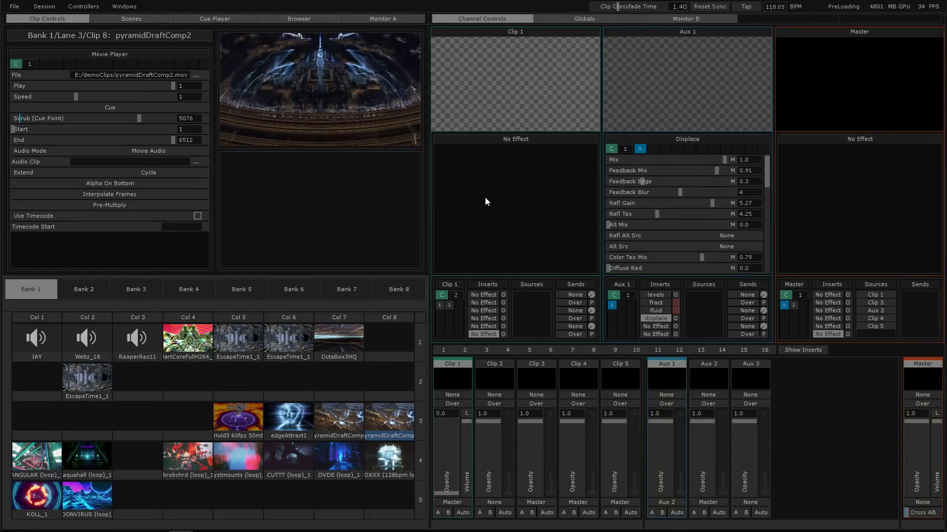
pyautogui.press('Escape')
# - Go up from local to the Luminosity network and select the utilities component
pyautogui.press('u')
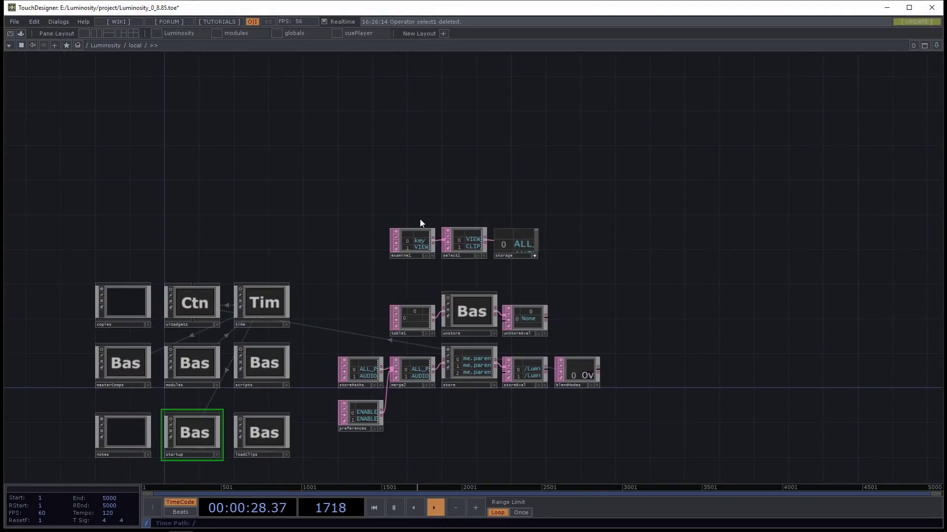
pyautogui.press('u')
pyautogui.click(625, 353)
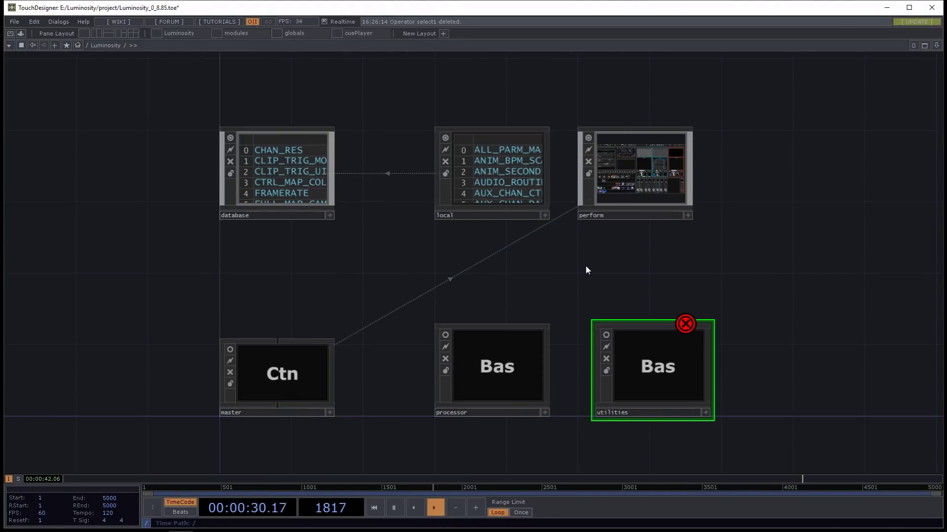
pyautogui.moveTo(585, 265); pyautogui.dragTo(487, 282)
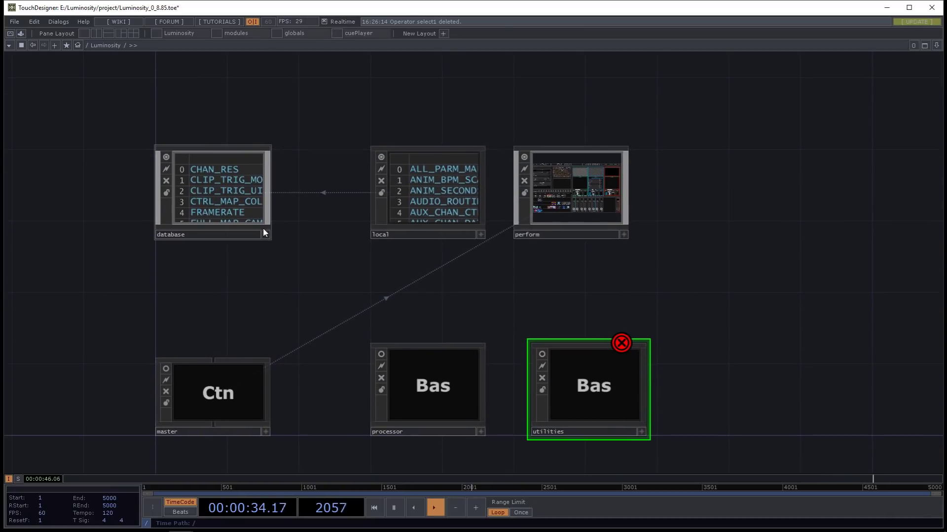
# - Regroup the Luminosity components into two clusters: database and processor near master, and local above perform with utilities beside it
pyautogui.moveTo(210, 203); pyautogui.dragTo(209, 297)
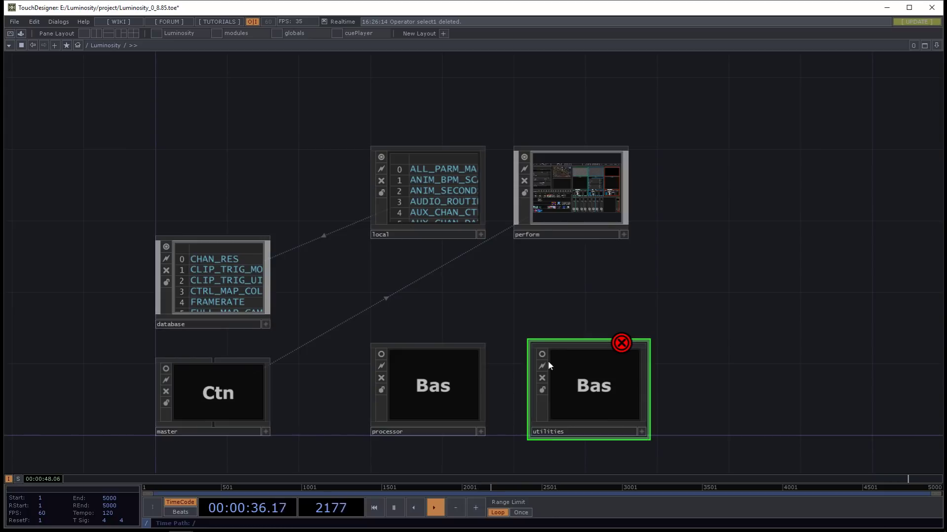
pyautogui.moveTo(429, 385); pyautogui.dragTo(357, 385)
pyautogui.moveTo(572, 197); pyautogui.dragTo(732, 197)
pyautogui.moveTo(585, 359); pyautogui.dragTo(836, 359)
pyautogui.moveTo(732, 192); pyautogui.dragTo(696, 389)
pyautogui.moveTo(454, 135); pyautogui.dragTo(723, 258)
# - Line up master, database and processor in one row level with perform, with database between master and processor
pyautogui.scroll(-3, 547, 218)
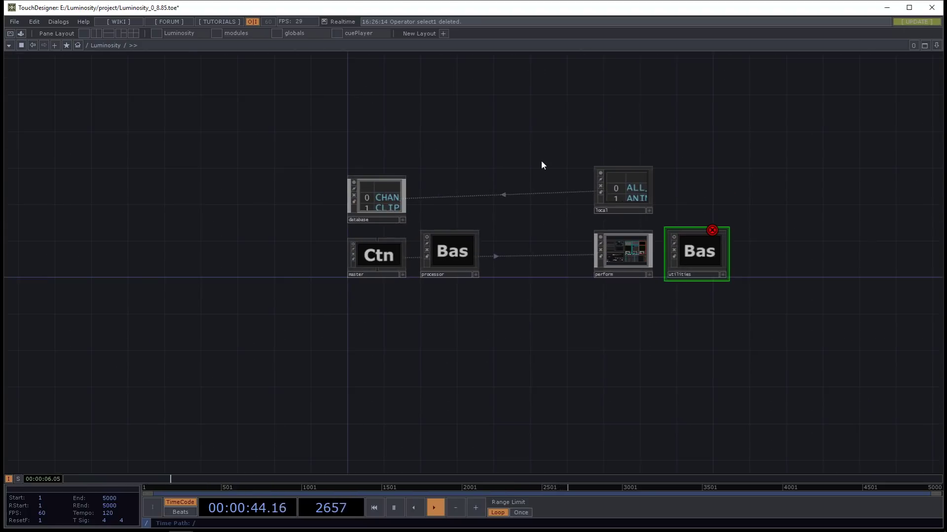
pyautogui.scroll(3, 540, 163)
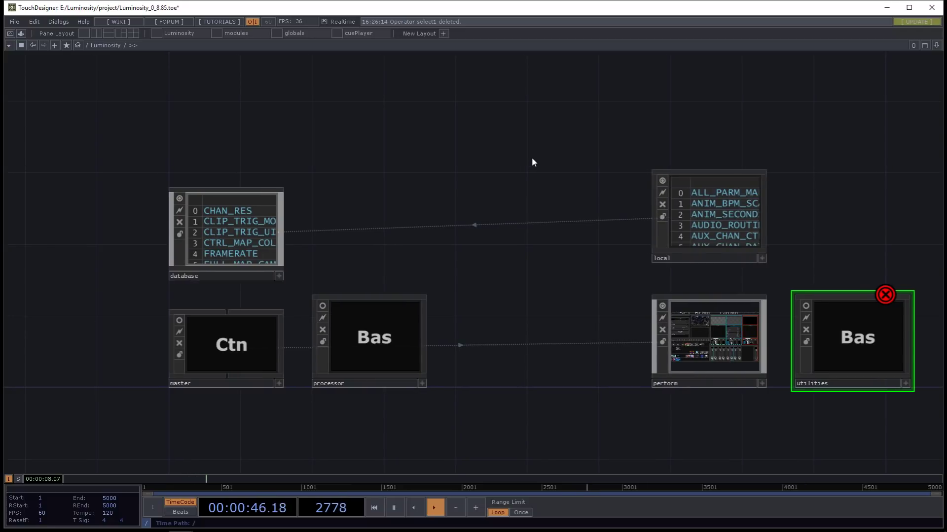
pyautogui.scroll(-1, 530, 168)
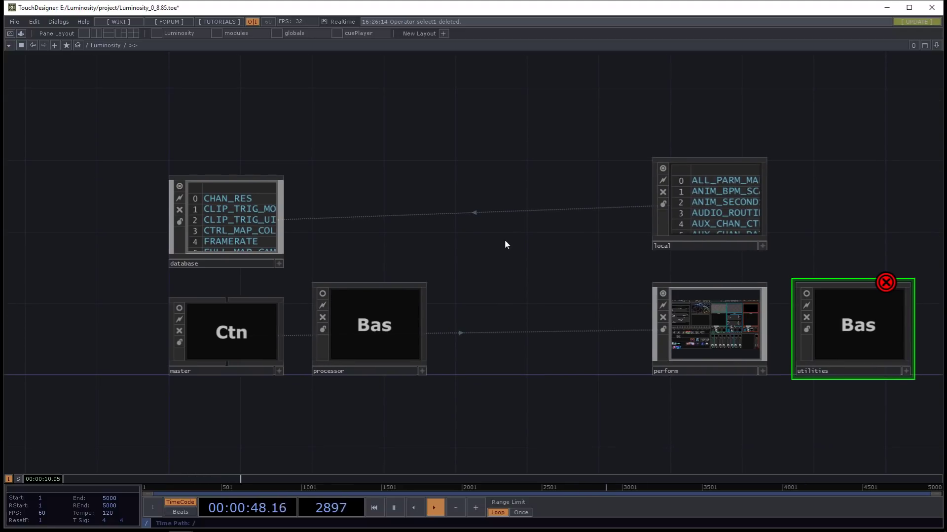
pyautogui.scroll(-1, 211, 385)
pyautogui.click(213, 339)
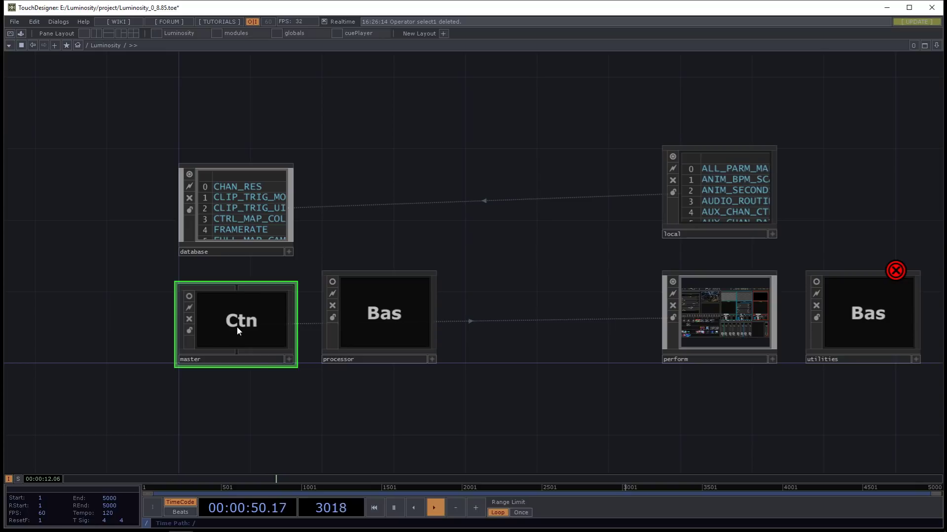
pyautogui.moveTo(236, 326); pyautogui.dragTo(111, 308)
pyautogui.moveTo(359, 323); pyautogui.dragTo(413, 323)
pyautogui.moveTo(252, 198); pyautogui.dragTo(287, 304)
pyautogui.moveTo(333, 232); pyautogui.dragTo(454, 240)
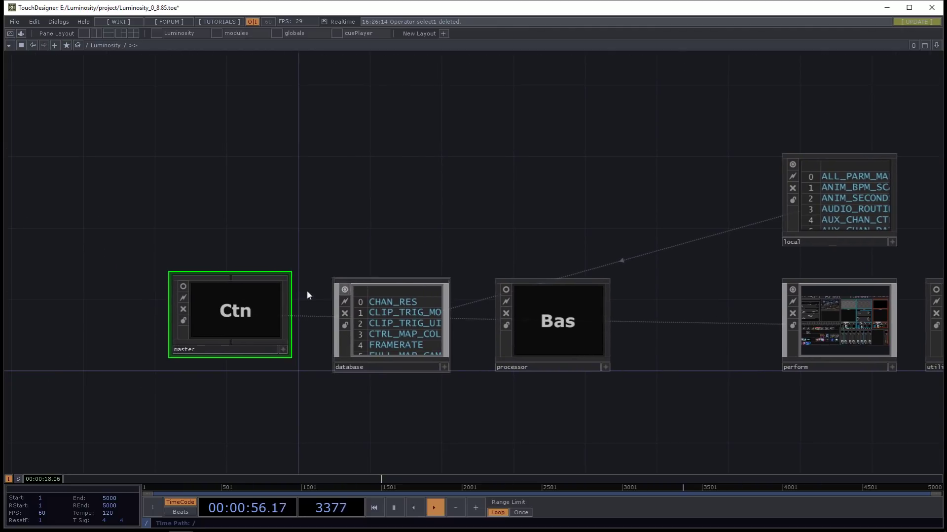
pyautogui.moveTo(252, 300); pyautogui.dragTo(259, 316)
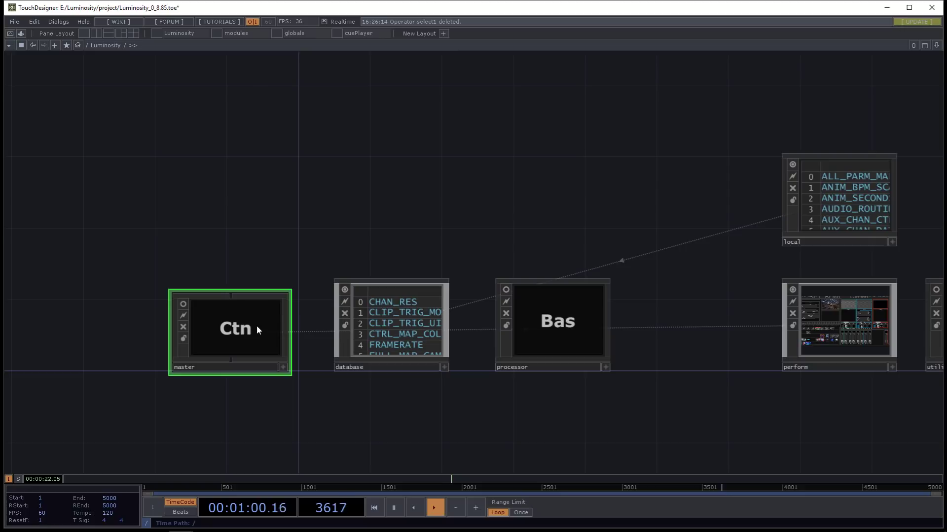
# - Enter the master component from the Luminosity network to reach its ui component
pyautogui.moveTo(250, 247); pyautogui.dragTo(321, 202)
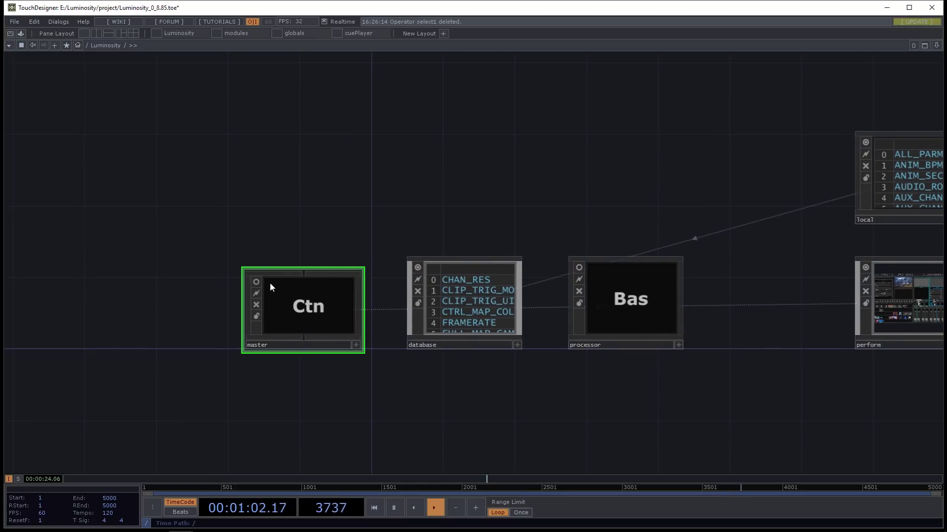
pyautogui.scroll(3, 291, 302)
pyautogui.scroll(5, 294, 241)
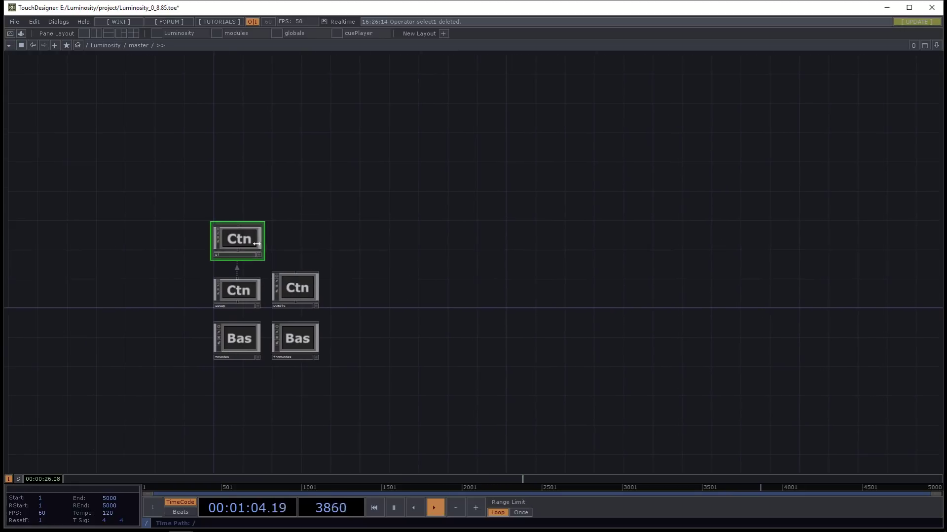
pyautogui.click(176, 203)
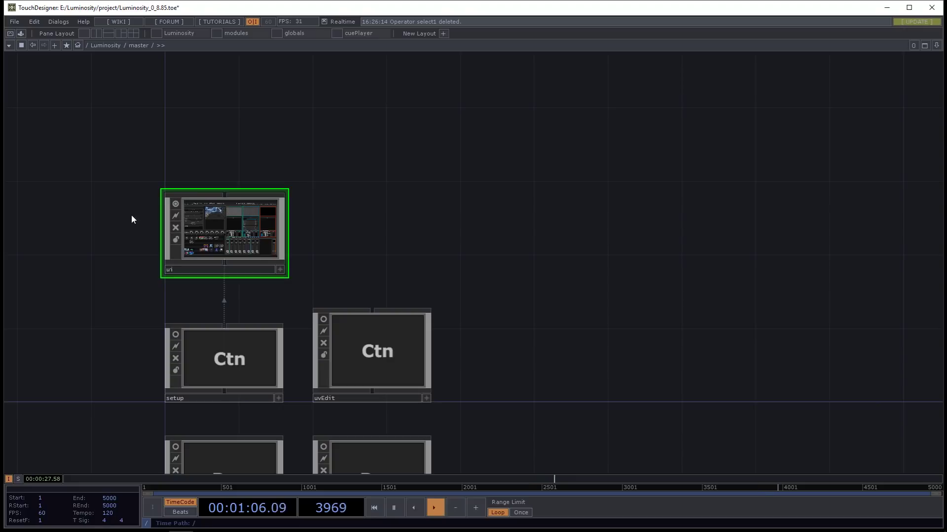
# - Examine the ui component's preview of the full performance interface, from clip banks to channel controls
pyautogui.scroll(3, 131, 214)
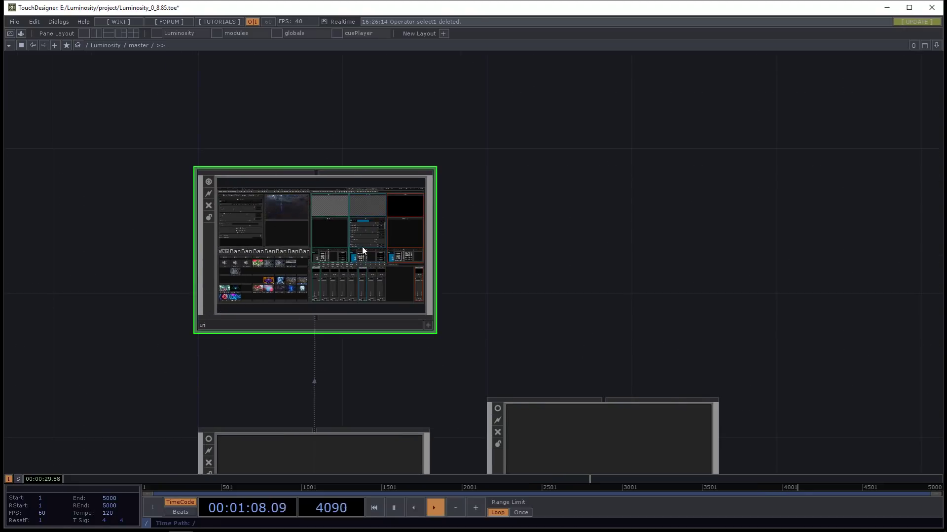
pyautogui.scroll(3, 362, 247)
pyautogui.scroll(1, 362, 246)
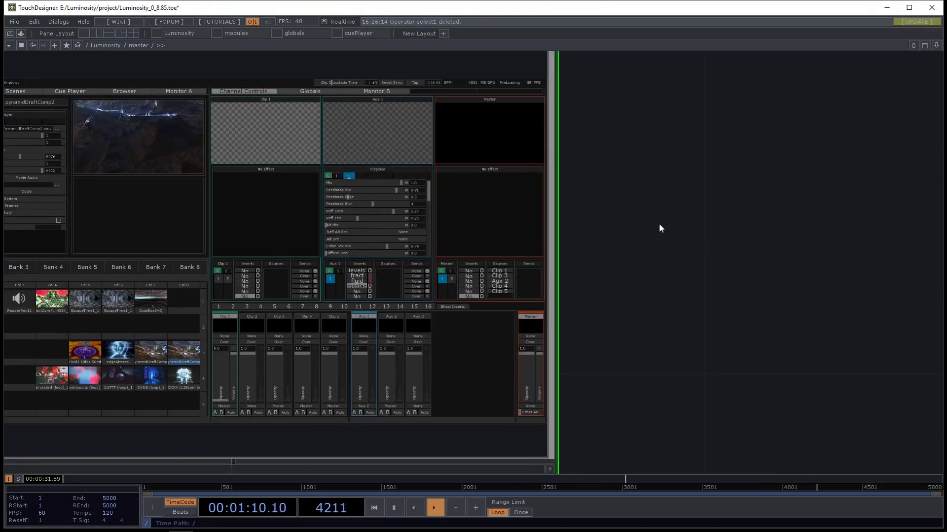
pyautogui.scroll(-3, 659, 223)
pyautogui.scroll(3, 465, 224)
pyautogui.scroll(-3, 353, 220)
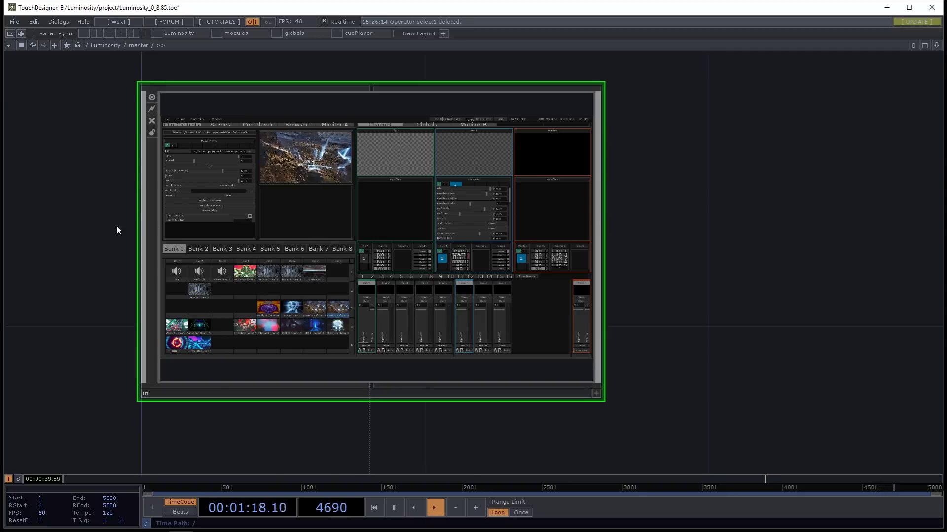
pyautogui.scroll(2, 116, 225)
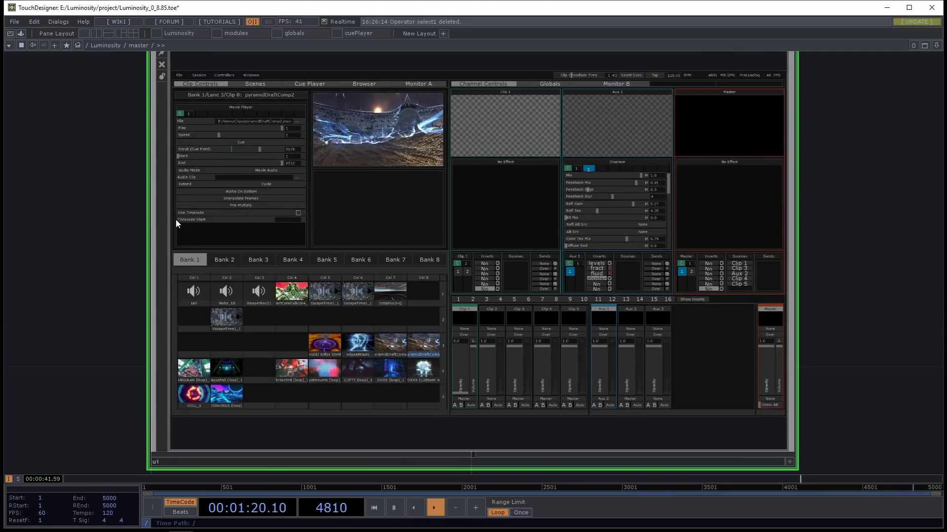
pyautogui.scroll(-2, 176, 218)
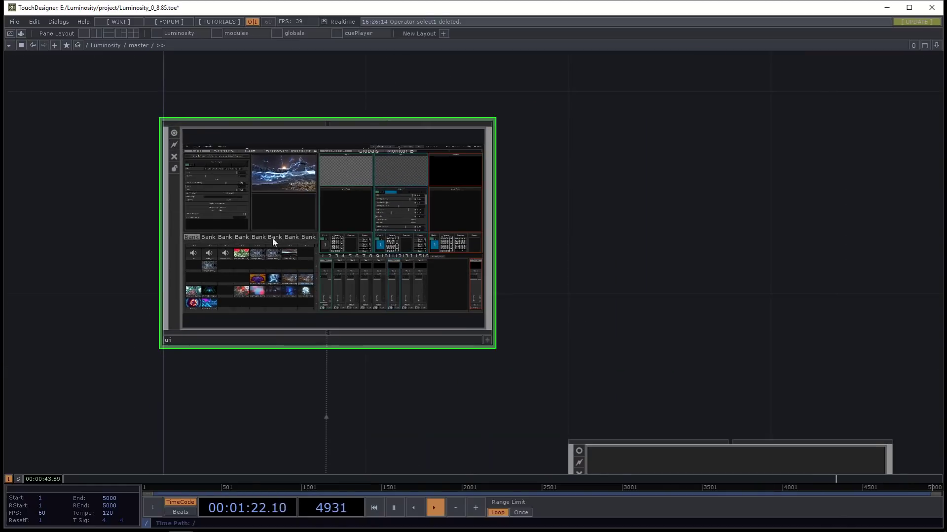
pyautogui.scroll(2, 256, 266)
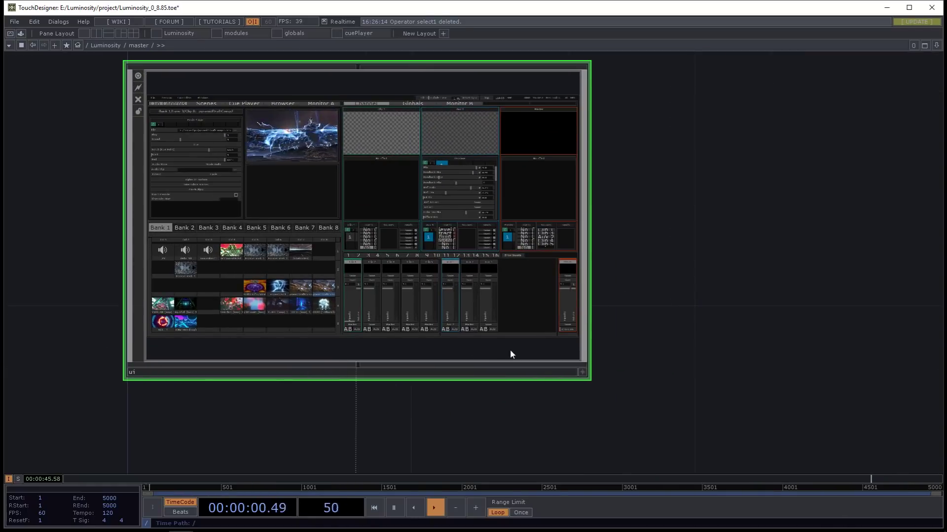
# - Make the ui component's viewer active and deactivate it again
pyautogui.click(586, 372)
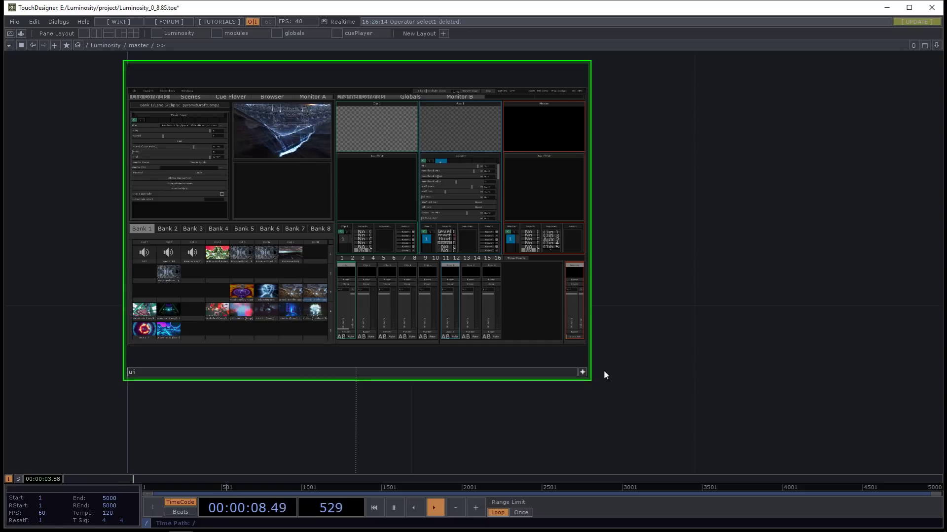
pyautogui.click(585, 375)
pyautogui.scroll(-5, 626, 378)
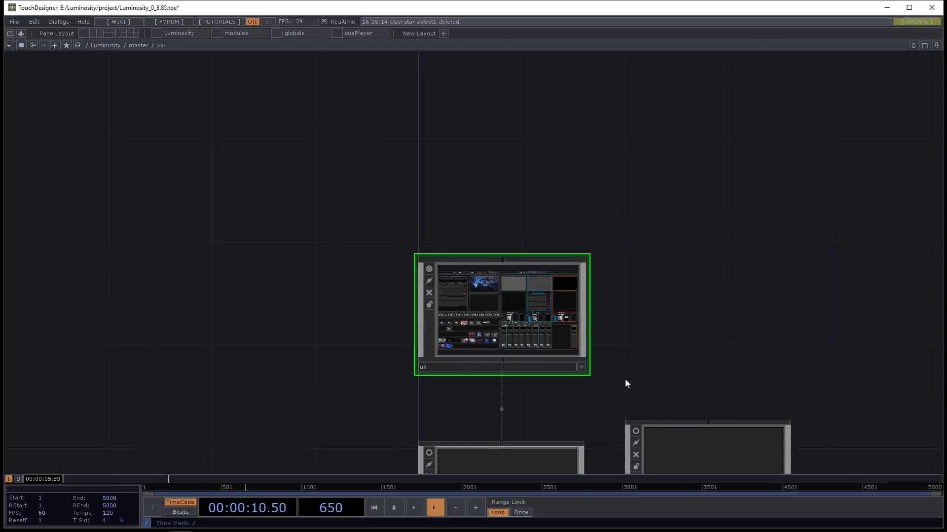
# - Enter the ui component and look over its container hierarchy, from topBar and mainCtrls down to clipLanes and channels
pyautogui.moveTo(582, 253); pyautogui.dragTo(490, 193)
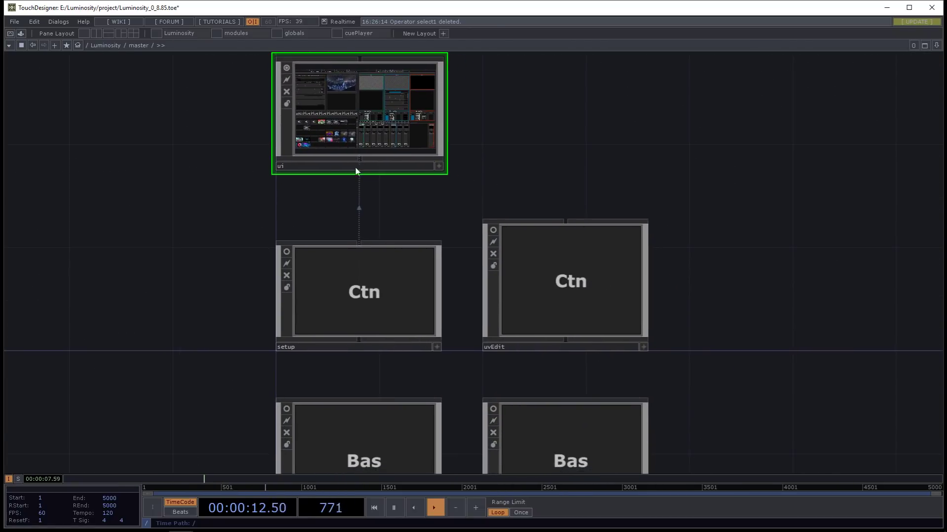
pyautogui.moveTo(196, 201); pyautogui.dragTo(195, 237)
pyautogui.scroll(4, 196, 237)
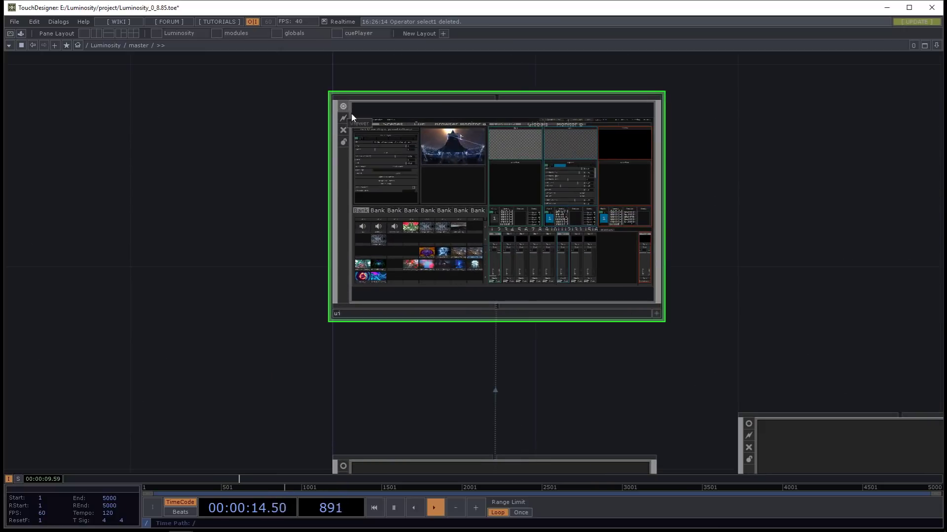
pyautogui.scroll(2, 369, 154)
pyautogui.scroll(-5, 498, 170)
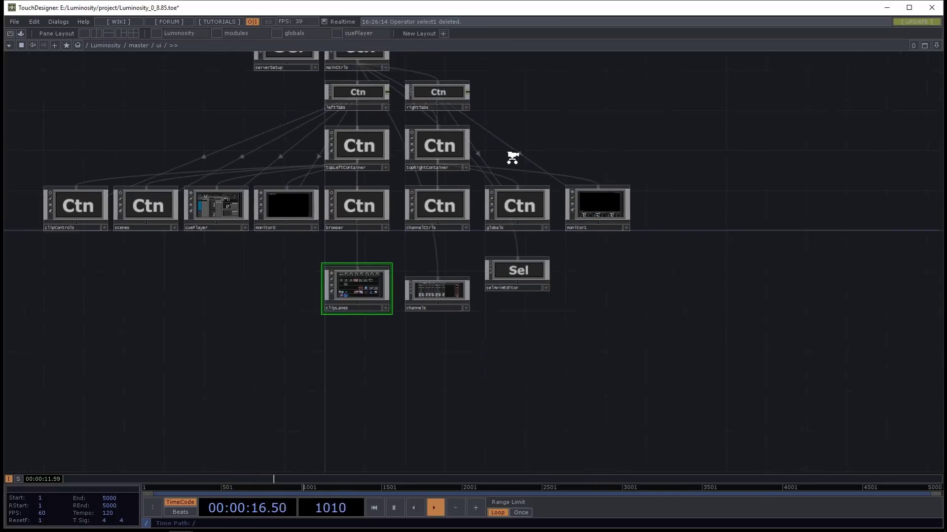
pyautogui.scroll(3, 236, 131)
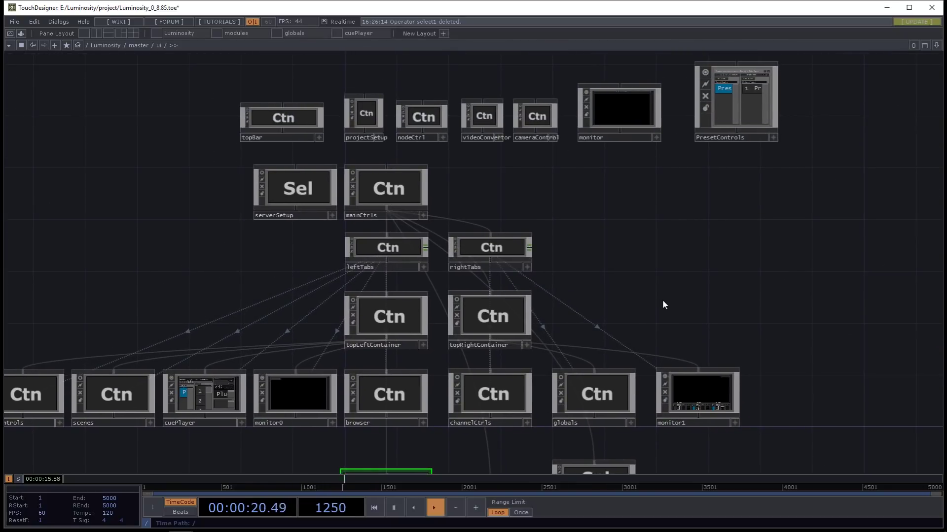
pyautogui.moveTo(662, 301); pyautogui.dragTo(654, 198)
pyautogui.moveTo(685, 358); pyautogui.dragTo(664, 312)
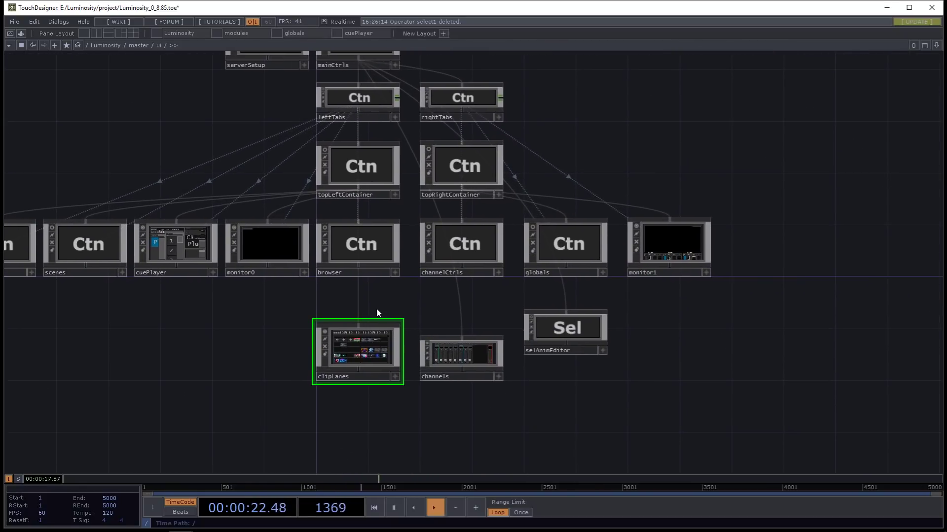
# - Enter clipLanes and examine its network, including the setup scripts, scroll containers and replicated clip lanes
pyautogui.press('i')
pyautogui.scroll(-5, 412, 302)
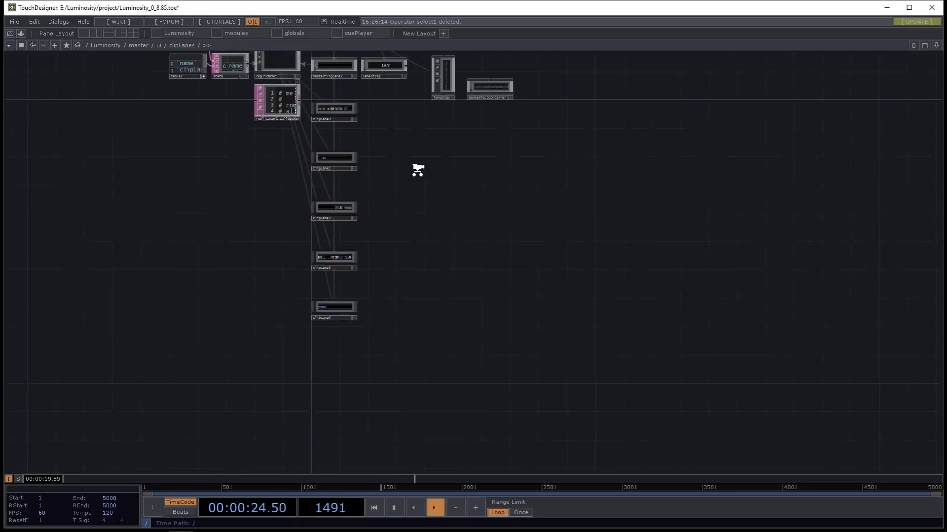
pyautogui.moveTo(416, 169); pyautogui.dragTo(421, 260)
pyautogui.moveTo(416, 163); pyautogui.dragTo(352, 351)
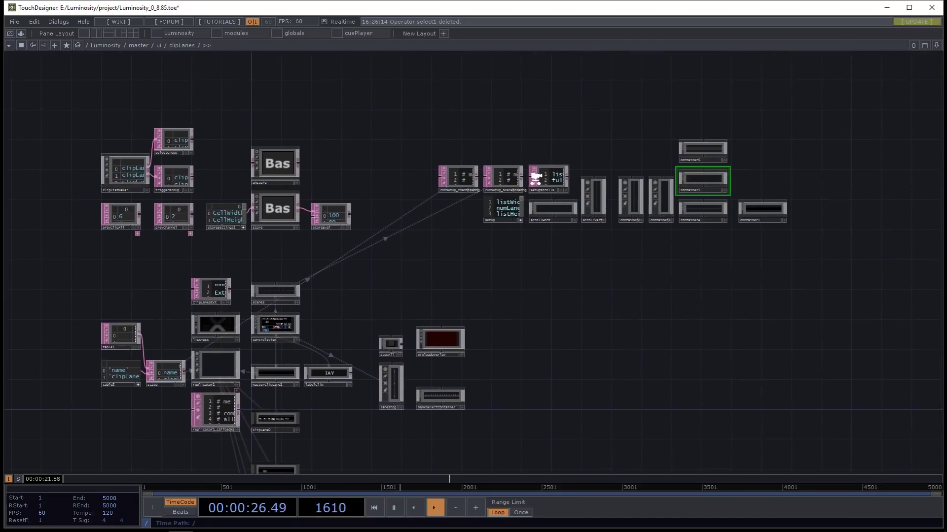
pyautogui.scroll(3, 523, 178)
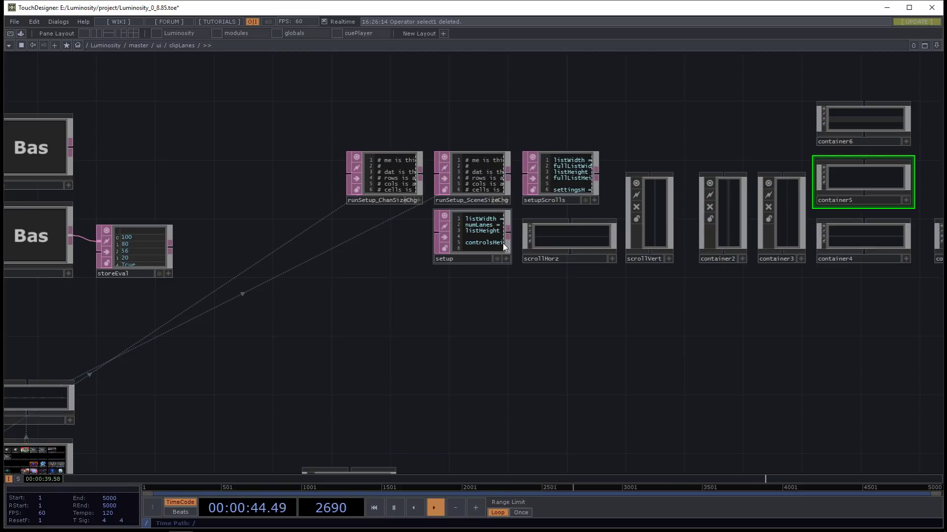
pyautogui.scroll(-5, 509, 322)
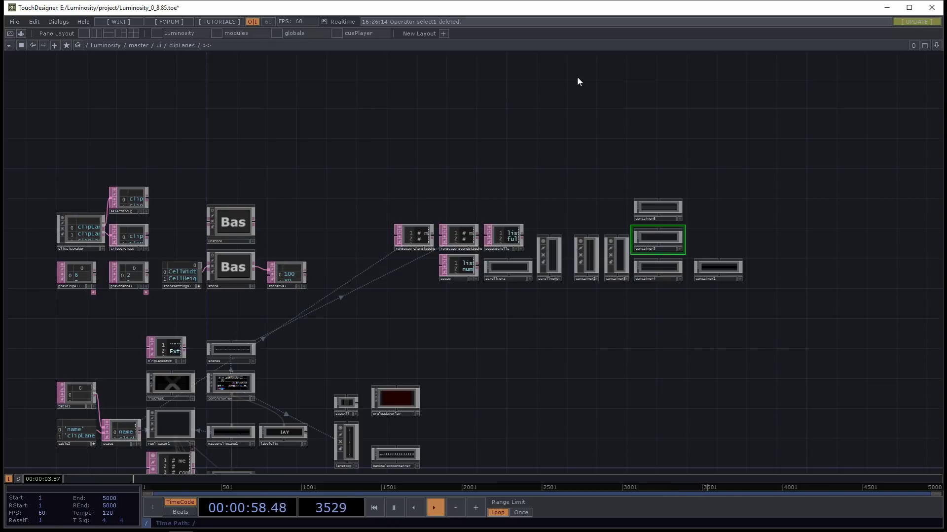
pyautogui.scroll(-5, 577, 76)
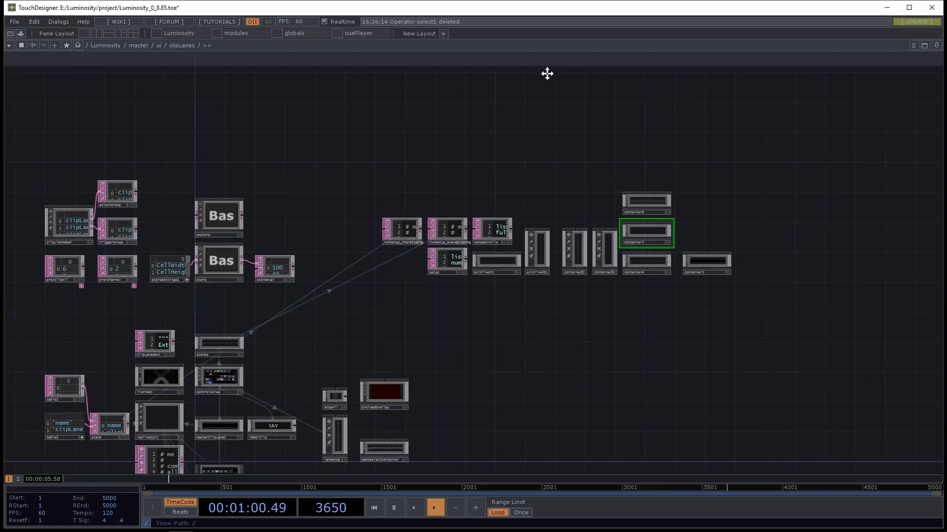
pyautogui.scroll(5, 457, 214)
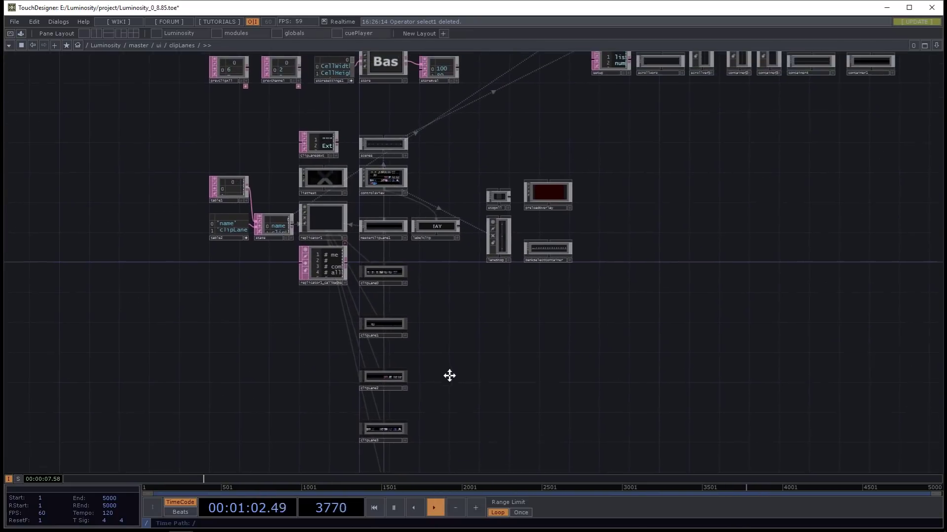
# - Go through clipLane0 into the clip2 network and return up to the ui network
pyautogui.moveTo(441, 244); pyautogui.dragTo(409, 213)
pyautogui.scroll(10, 284, 269)
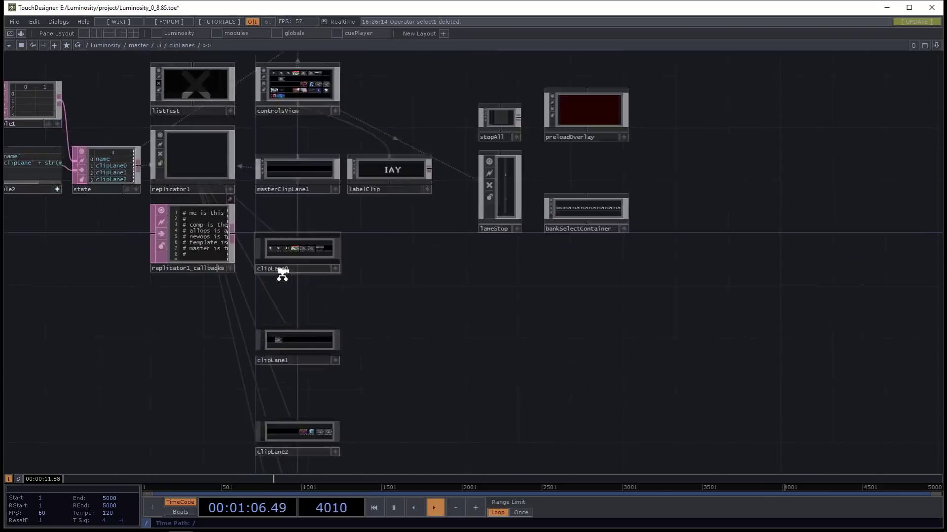
pyautogui.scroll(2, 299, 227)
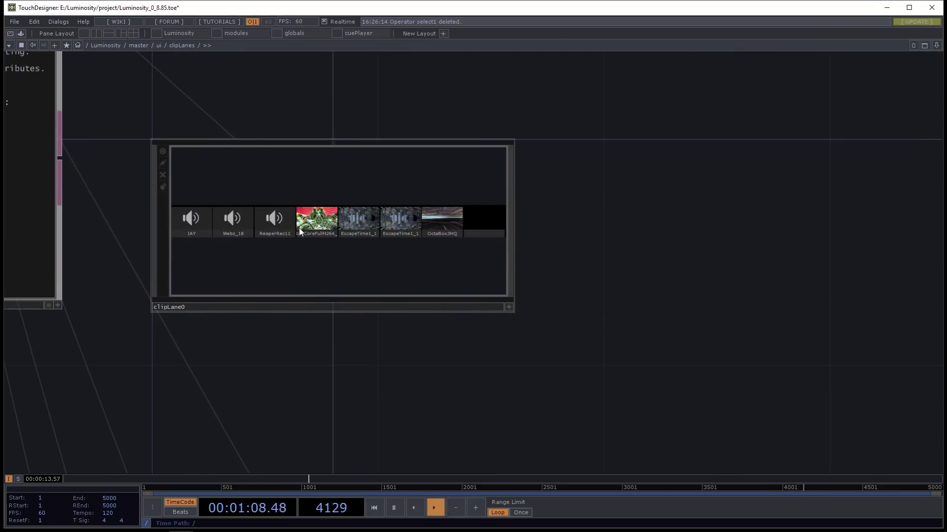
pyautogui.scroll(3, 300, 232)
pyautogui.scroll(5, 410, 320)
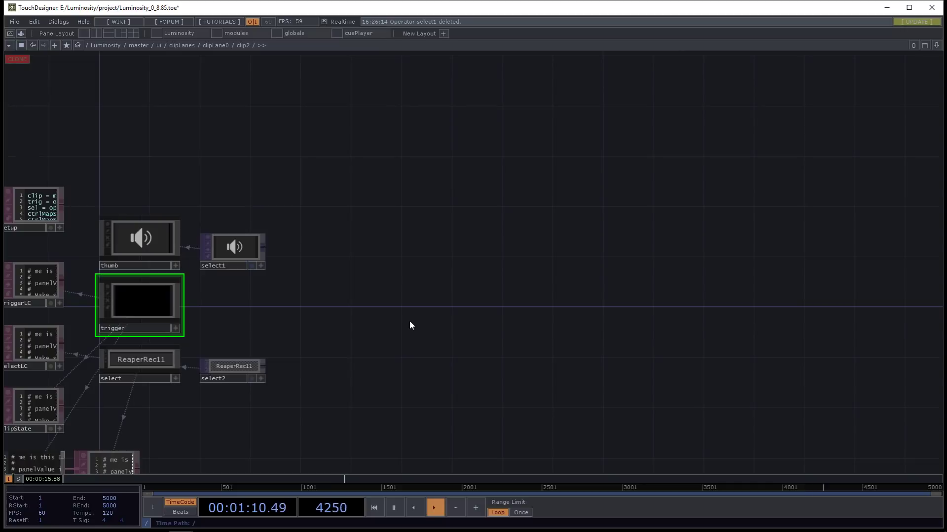
pyautogui.scroll(-6, 409, 321)
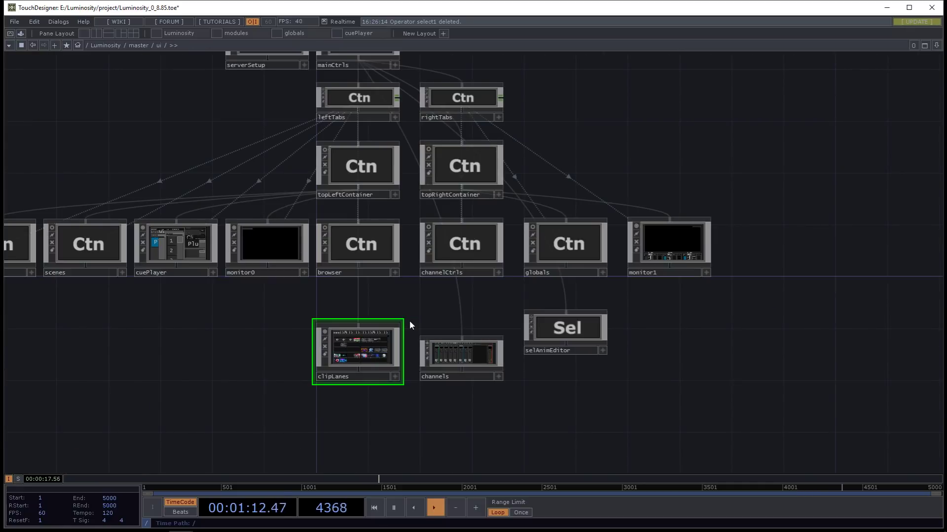
# - Revisit the clipLanes network and, back in ui, examine the clipLanes and channels panel previews
pyautogui.scroll(4, 409, 320)
pyautogui.scroll(-2, 498, 355)
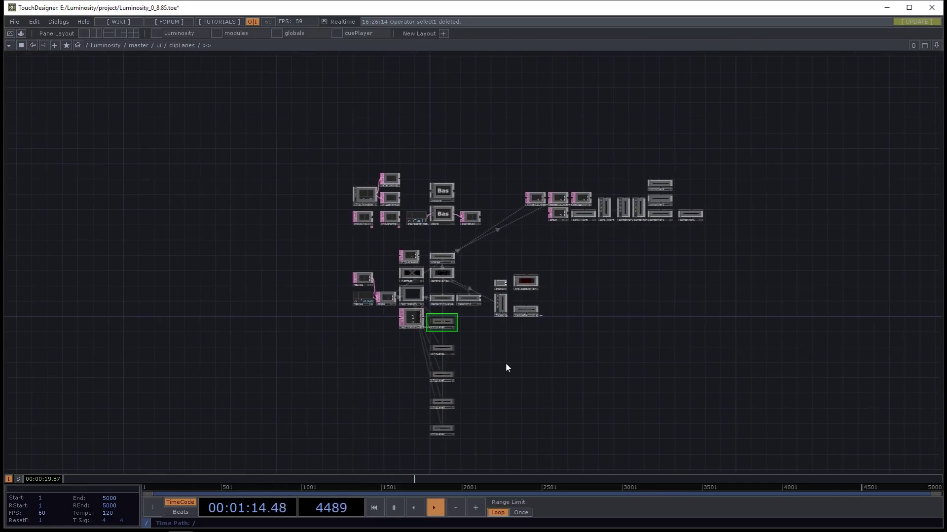
pyautogui.scroll(-2, 498, 357)
pyautogui.scroll(4, 347, 235)
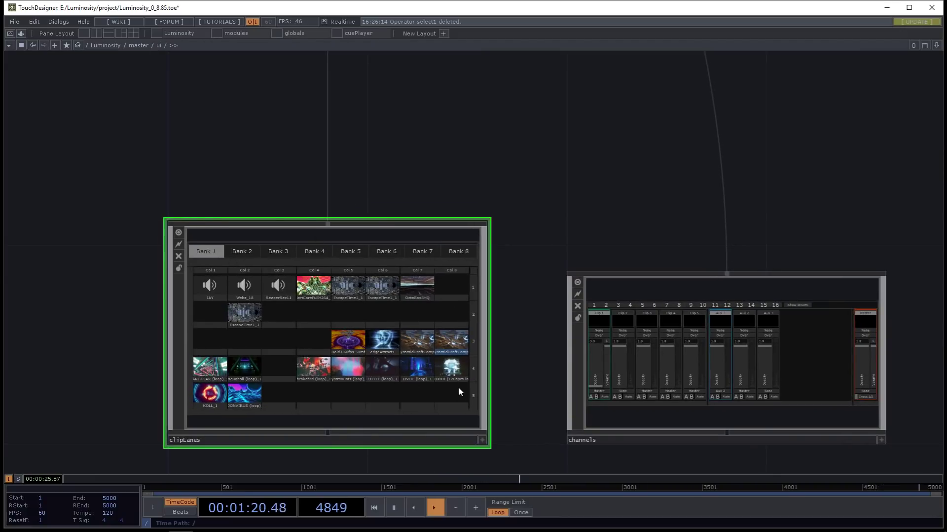
pyautogui.scroll(3, 428, 340)
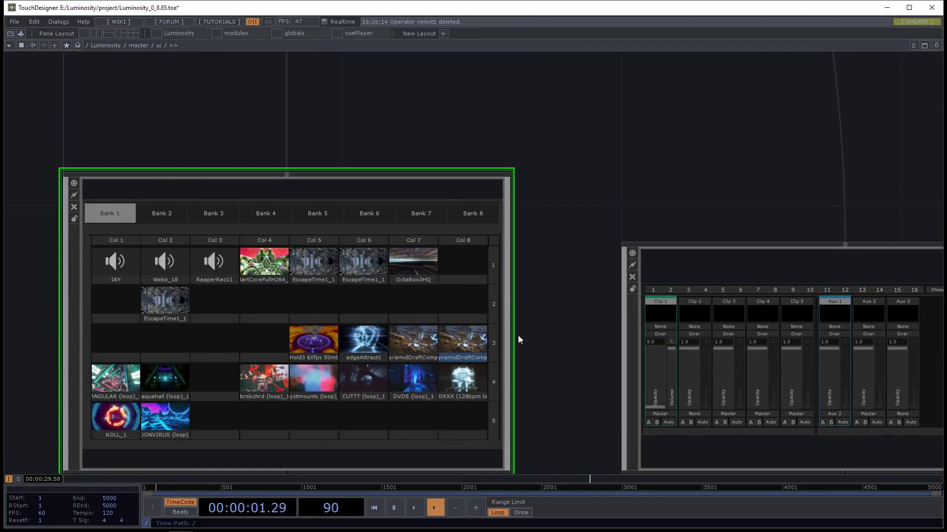
# - Open clipLanes again, look over its store, setup and container operators, and go back up to ui
pyautogui.scroll(-3, 303, 279)
pyautogui.press('i')
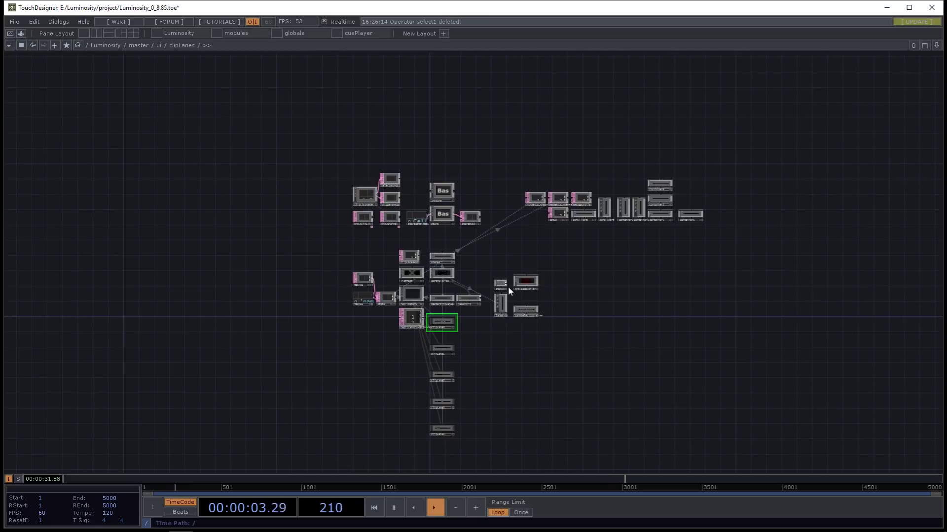
pyautogui.scroll(5, 532, 239)
pyautogui.moveTo(528, 247); pyautogui.dragTo(380, 264)
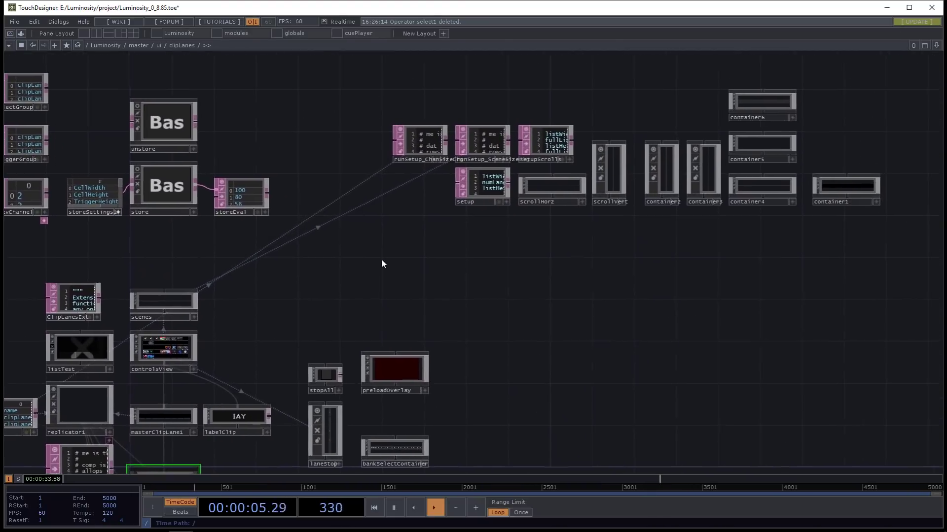
pyautogui.scroll(-3, 382, 264)
pyautogui.press('u')
# - Review the complete ui container hierarchy and go up to the master network
pyautogui.scroll(-4, 517, 199)
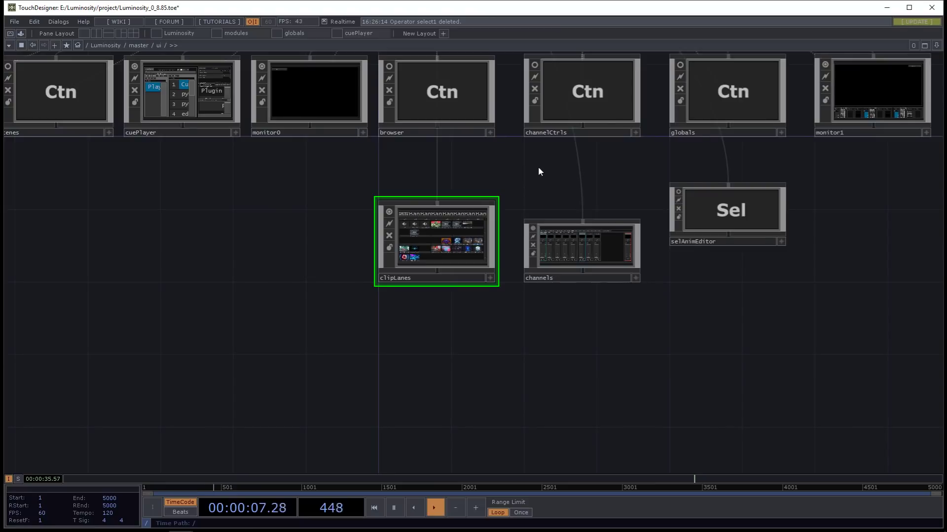
pyautogui.moveTo(539, 171); pyautogui.dragTo(465, 262)
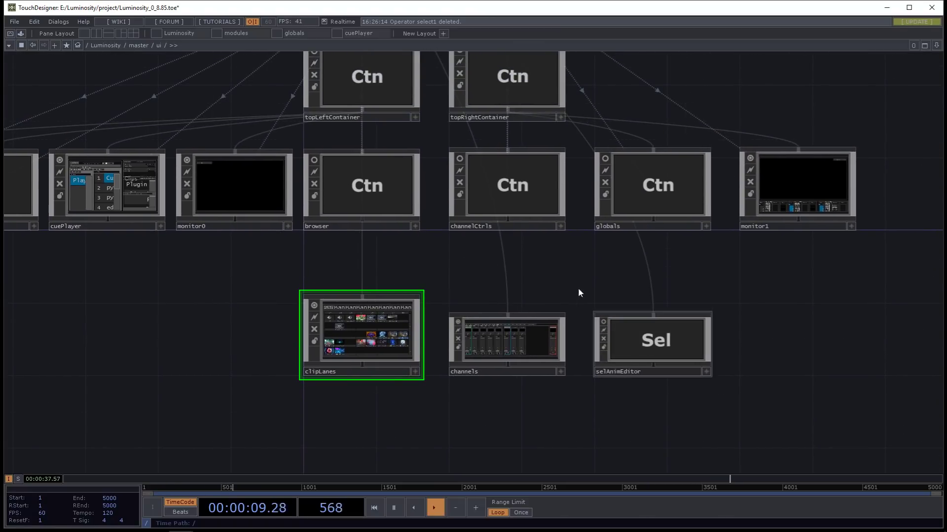
pyautogui.scroll(-4, 578, 293)
pyautogui.moveTo(634, 144); pyautogui.dragTo(625, 197)
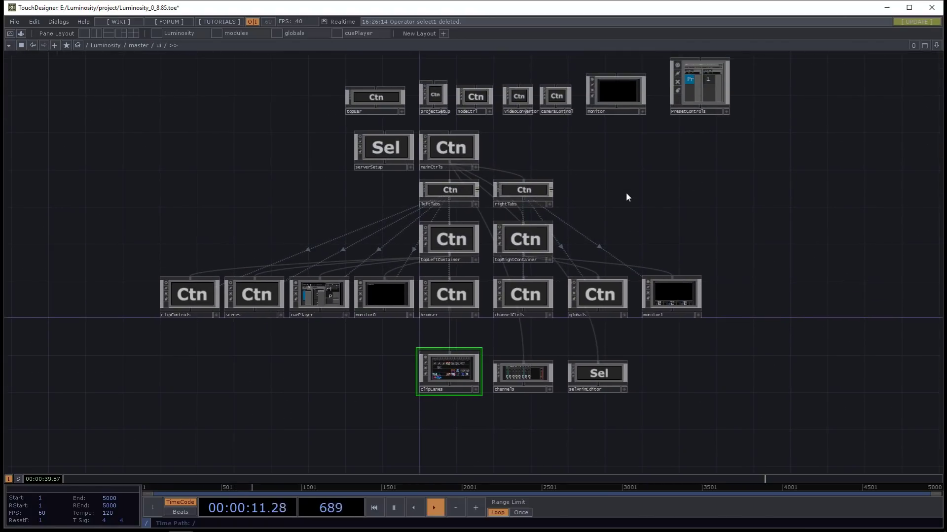
pyautogui.press('u')
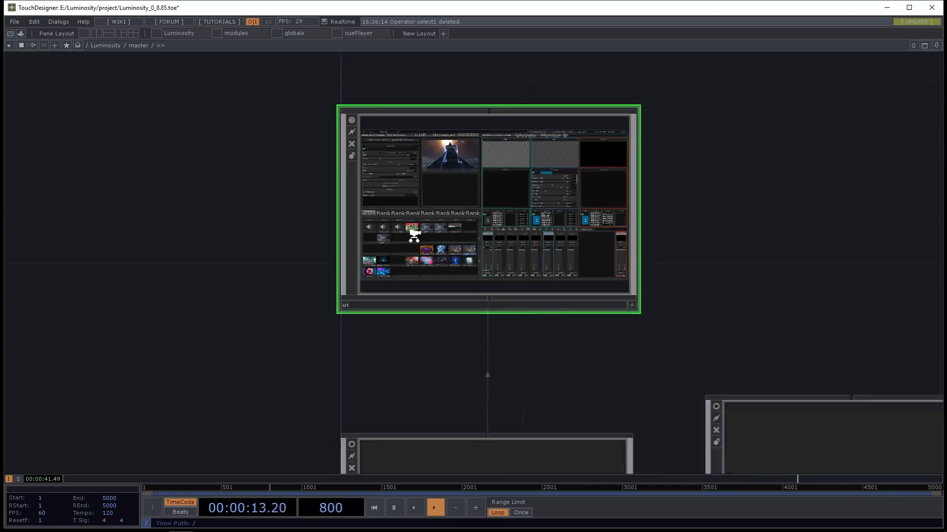
# - Turn on the setup container's viewer in the master network and examine its panel preview
pyautogui.click(449, 309)
pyautogui.scroll(5, 434, 291)
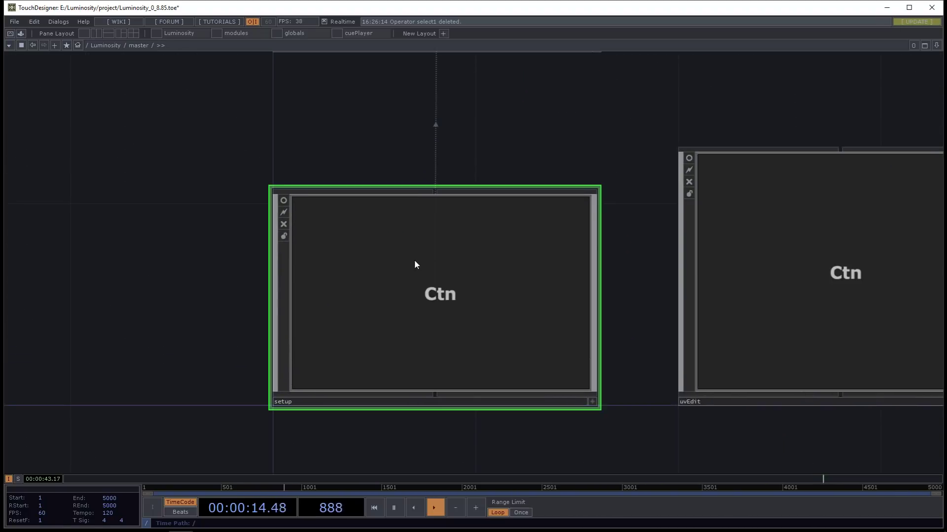
pyautogui.click(287, 200)
pyautogui.scroll(4, 326, 331)
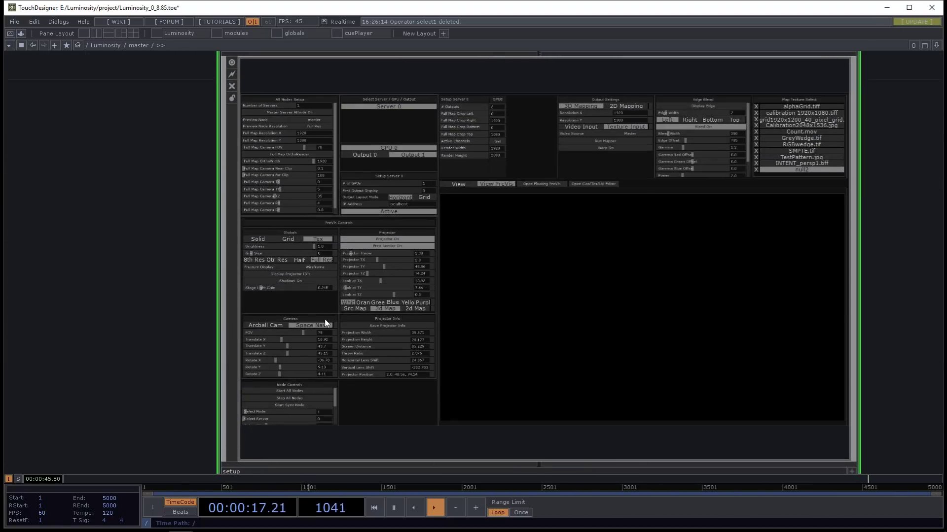
# - Enter the setup network, look over its operators, and return to the master network
pyautogui.scroll(-4, 326, 323)
pyautogui.press('i')
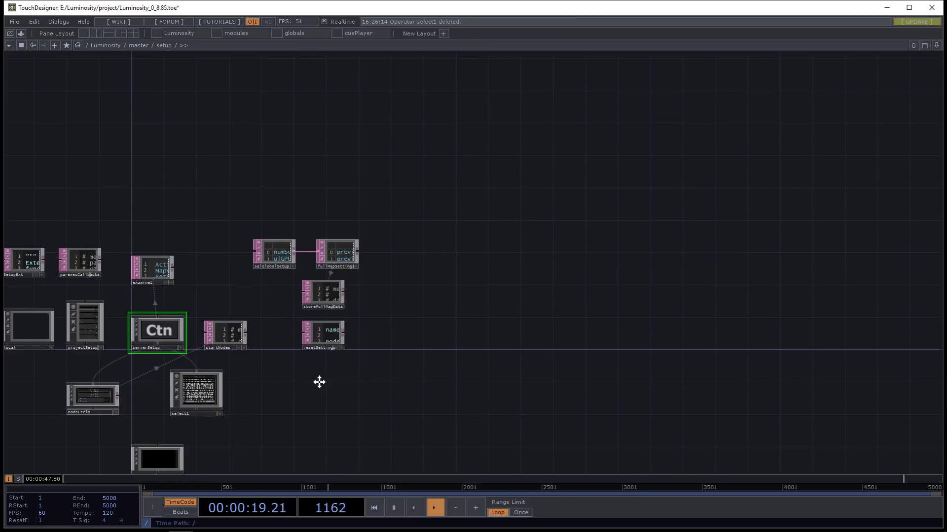
pyautogui.scroll(-5, 441, 300)
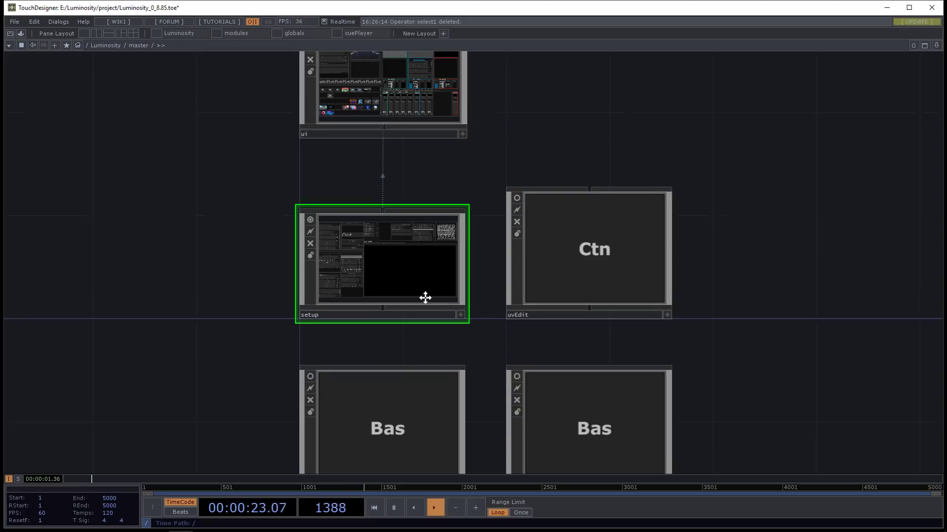
# - Select the uvEdit container and look over it alongside the toNodes and fromNodes components
pyautogui.click(517, 184)
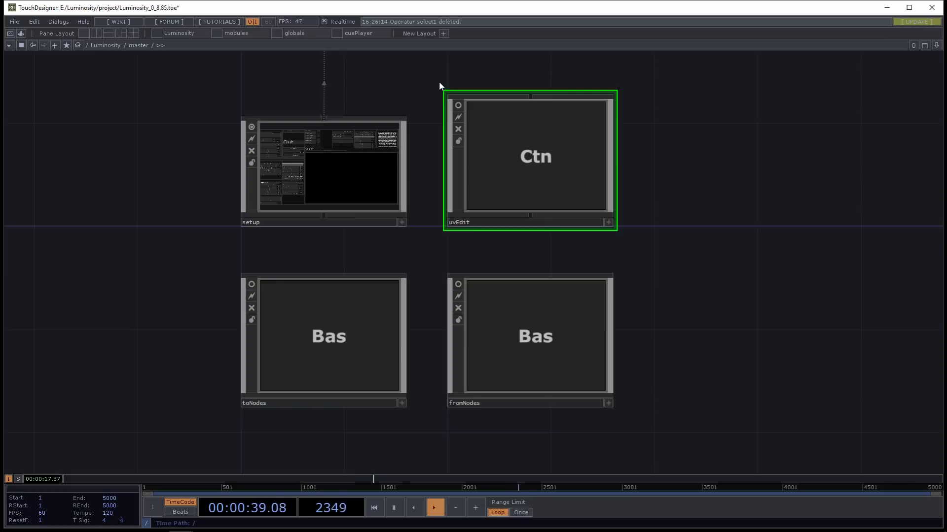
pyautogui.moveTo(428, 238)
pyautogui.mouseDown()
pyautogui.moveTo(416, 306)
pyautogui.moveTo(414, 245)
pyautogui.mouseUp()
pyautogui.scroll(-1, 414, 303)
pyautogui.scroll(1, 414, 245)
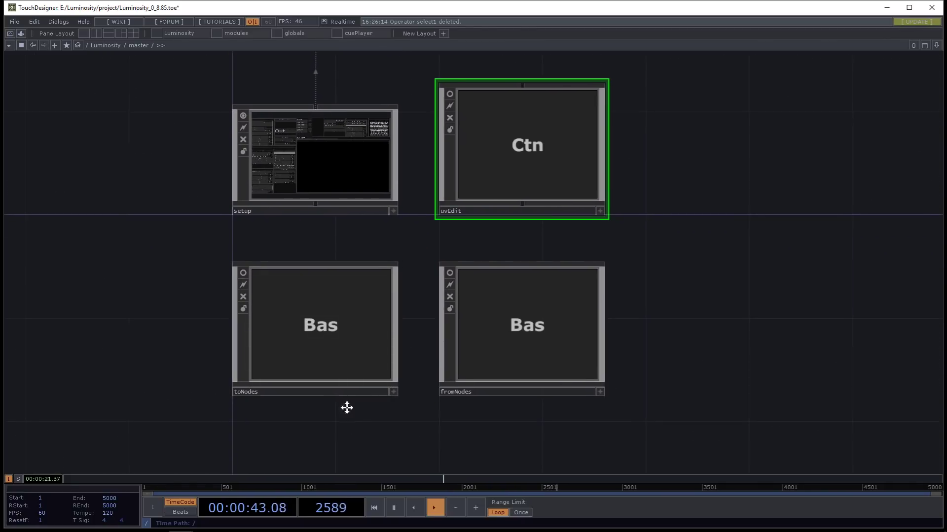
# - Open the toNodes network and look over its base components and the portsAndNames table
pyautogui.moveTo(344, 406); pyautogui.dragTo(352, 286)
pyautogui.click(348, 251)
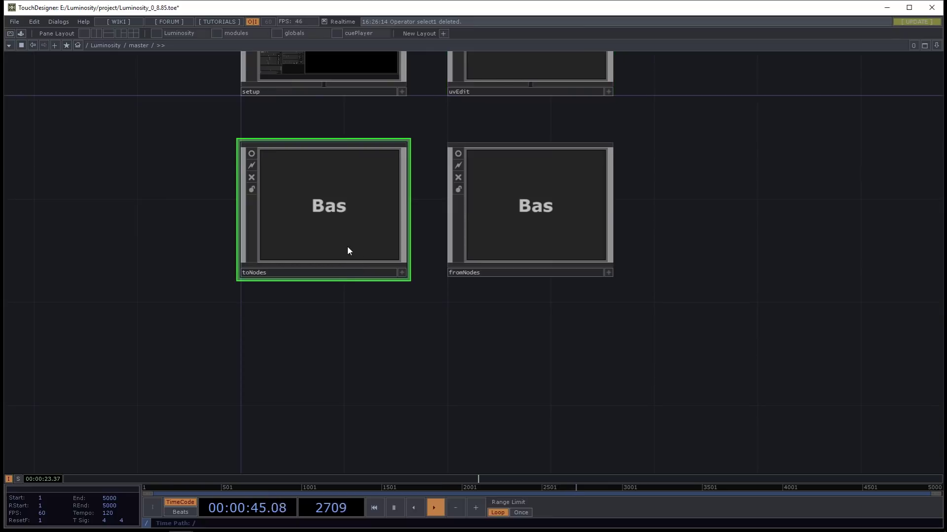
pyautogui.doubleClick(347, 249)
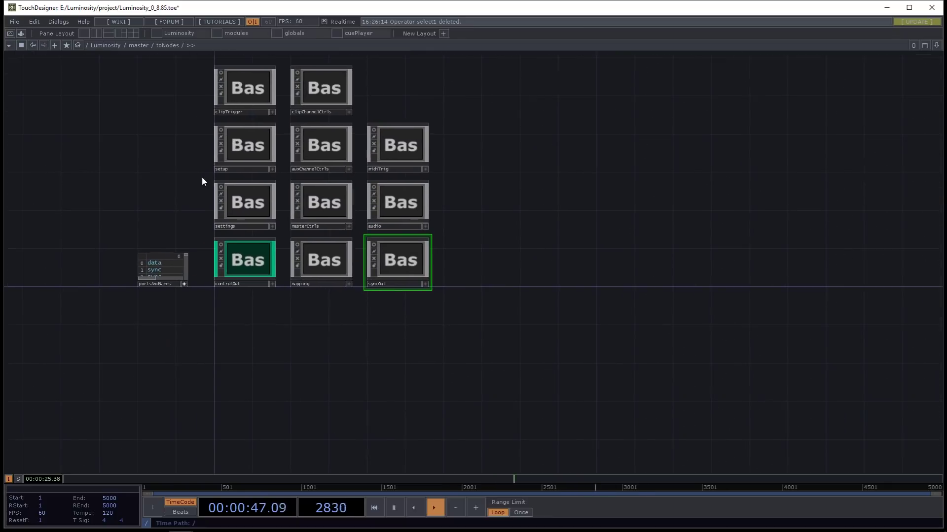
pyautogui.scroll(2, 124, 116)
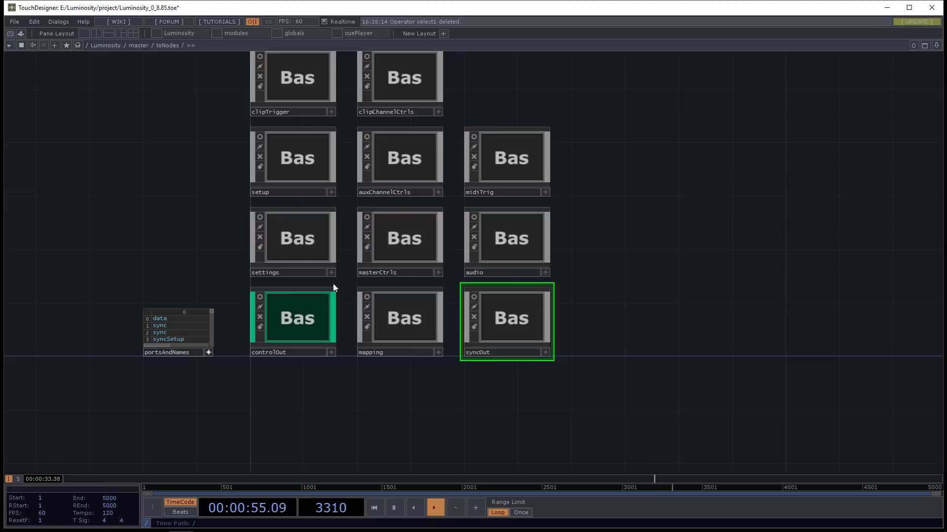
pyautogui.moveTo(196, 242); pyautogui.dragTo(166, 248)
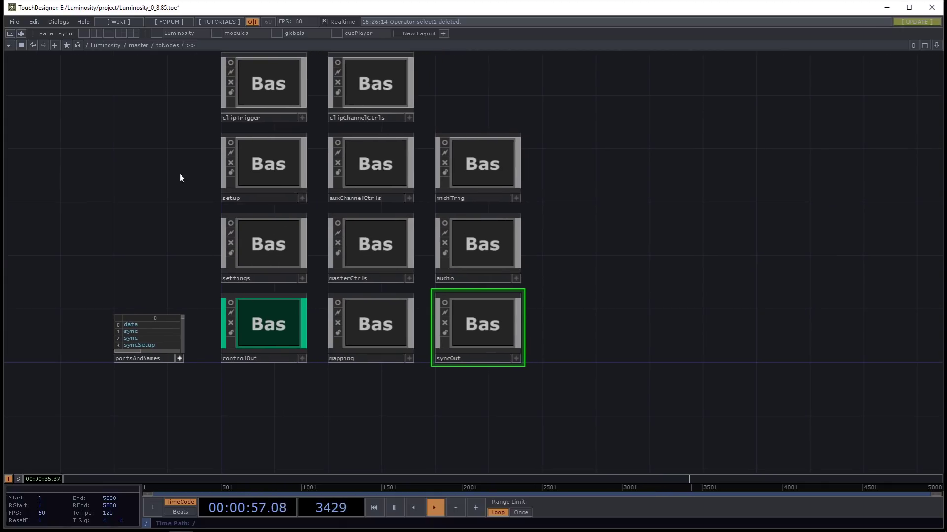
pyautogui.moveTo(179, 173); pyautogui.dragTo(180, 142)
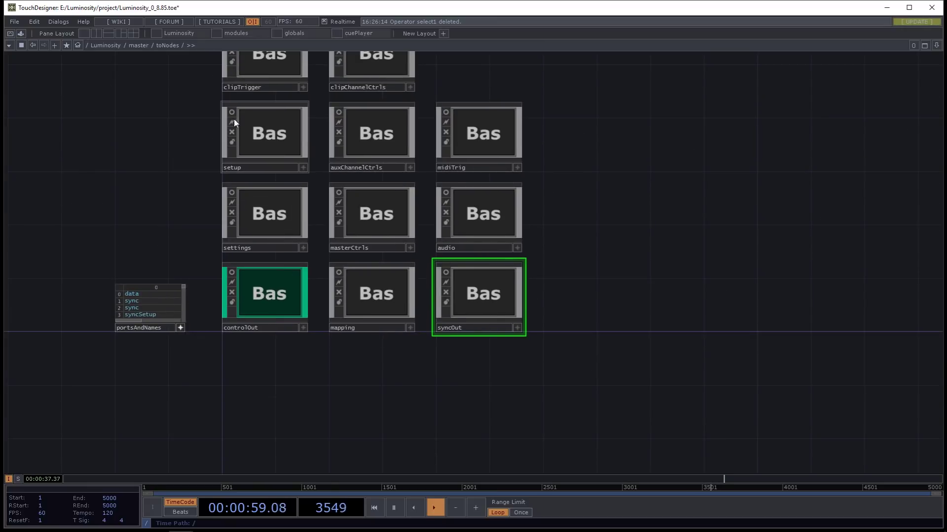
pyautogui.moveTo(204, 165); pyautogui.dragTo(211, 229)
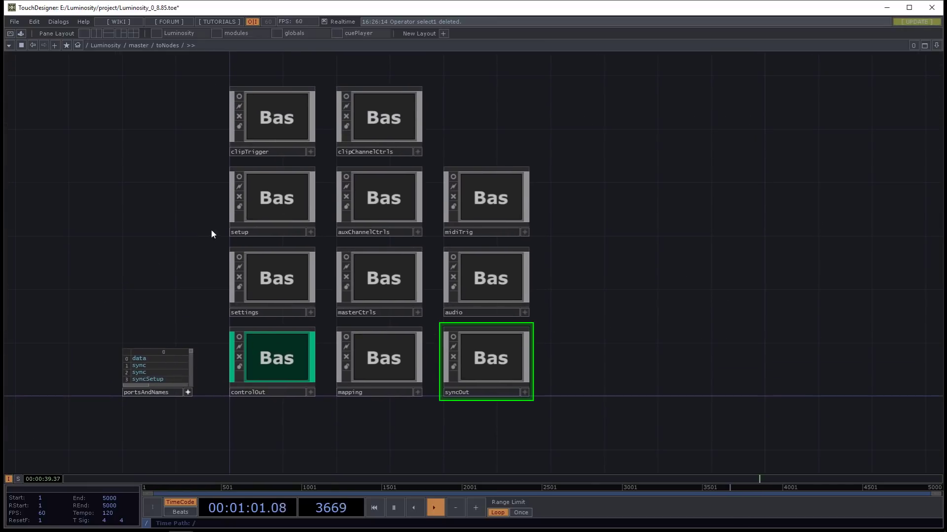
# - Open the controlOut network and inspect the reliableUDT operator's connection parameters
pyautogui.doubleClick(293, 353)
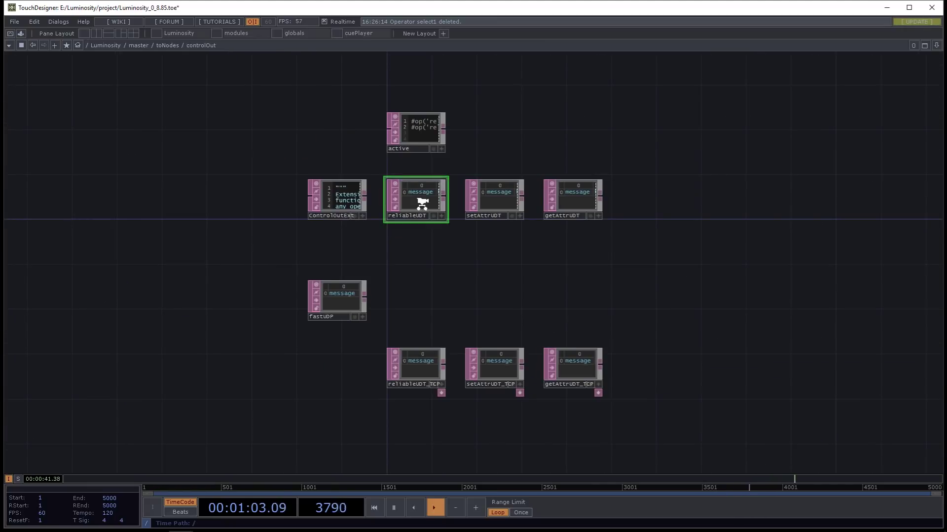
pyautogui.scroll(5, 422, 202)
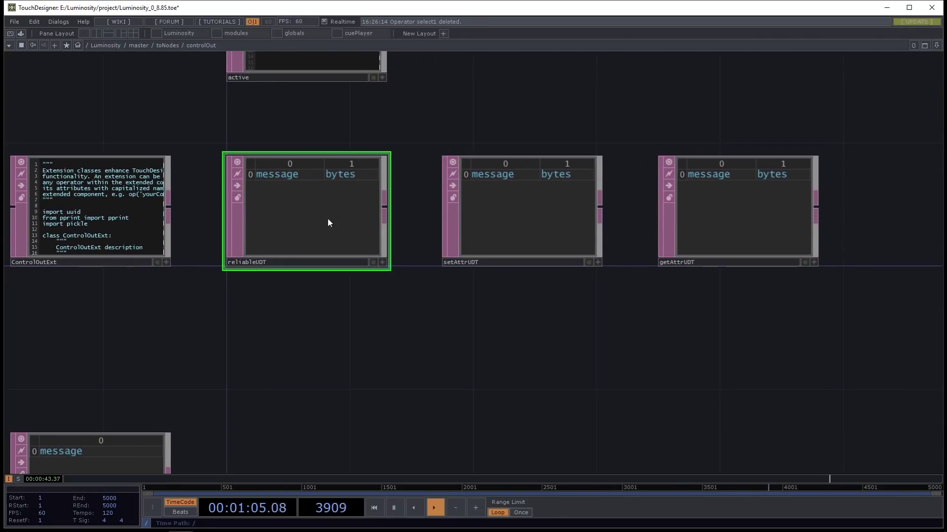
pyautogui.press('p')
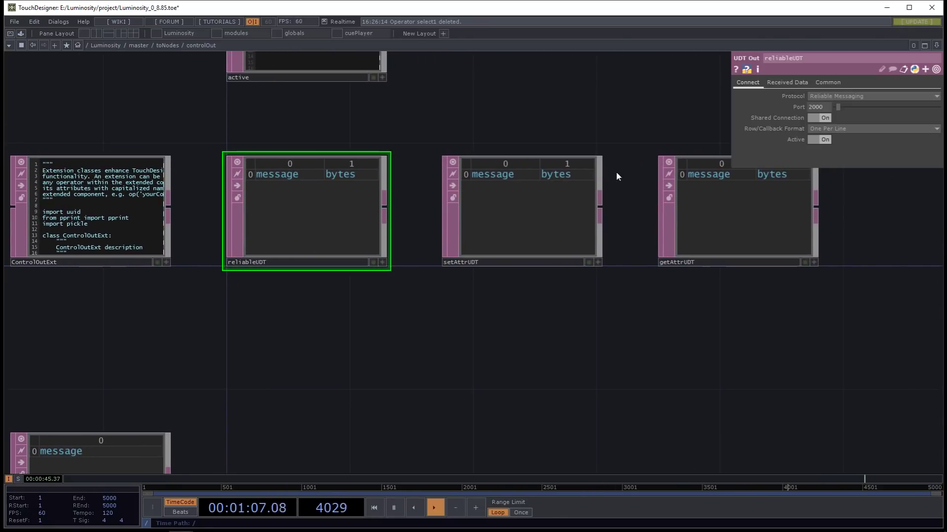
pyautogui.click(515, 207)
pyautogui.scroll(-2, 365, 187)
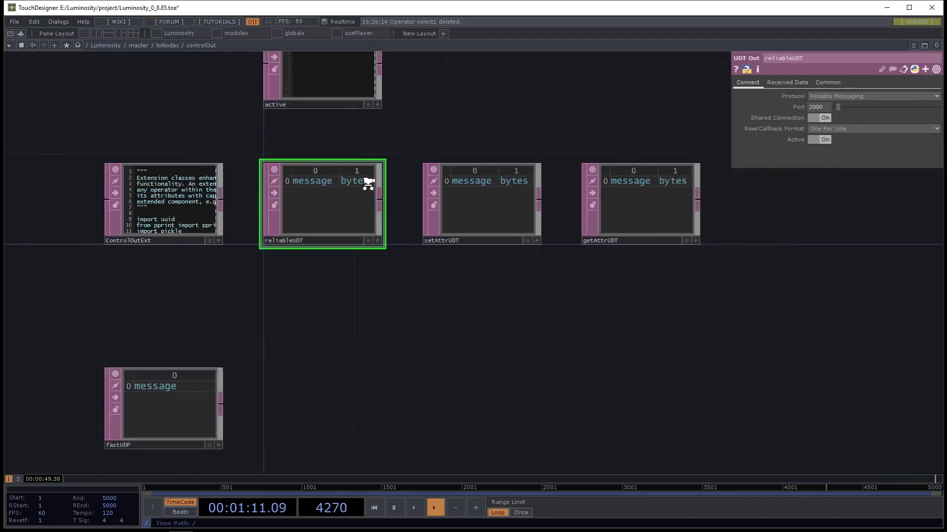
pyautogui.scroll(2, 369, 183)
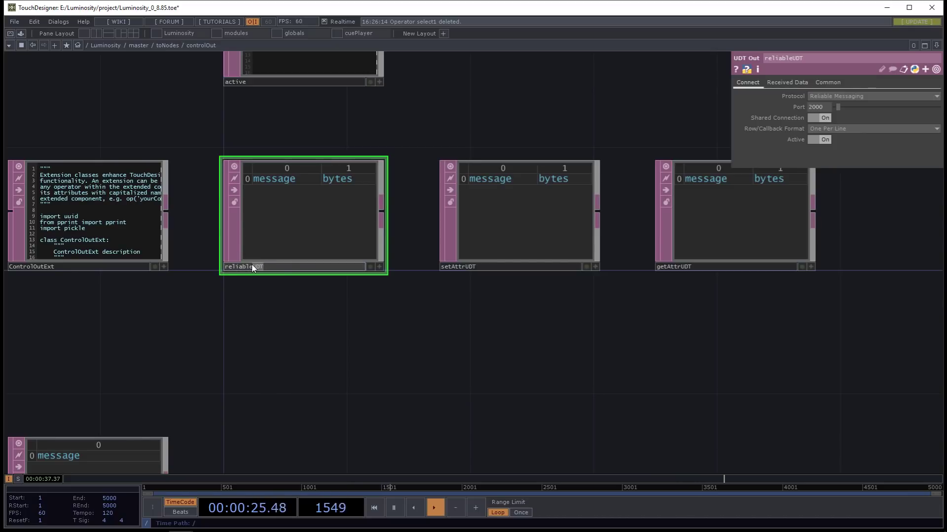
# - Compare the fastUDP, reliableUDT_TCP, setAttrUDT_TCP and getAttrUDT_TCP operators with the UDT row above them
pyautogui.moveTo(246, 321); pyautogui.dragTo(287, 187)
pyautogui.scroll(-2, 243, 304)
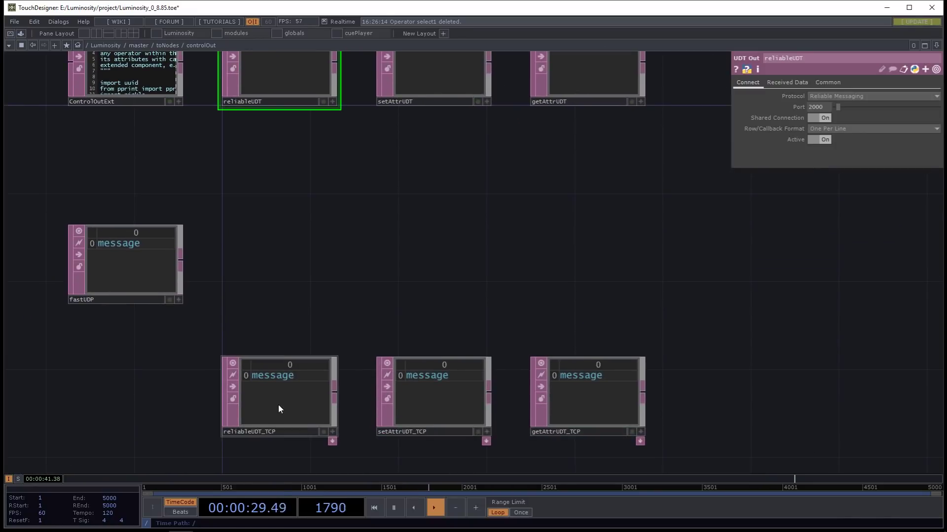
pyautogui.scroll(5, 247, 427)
pyautogui.scroll(-4, 276, 315)
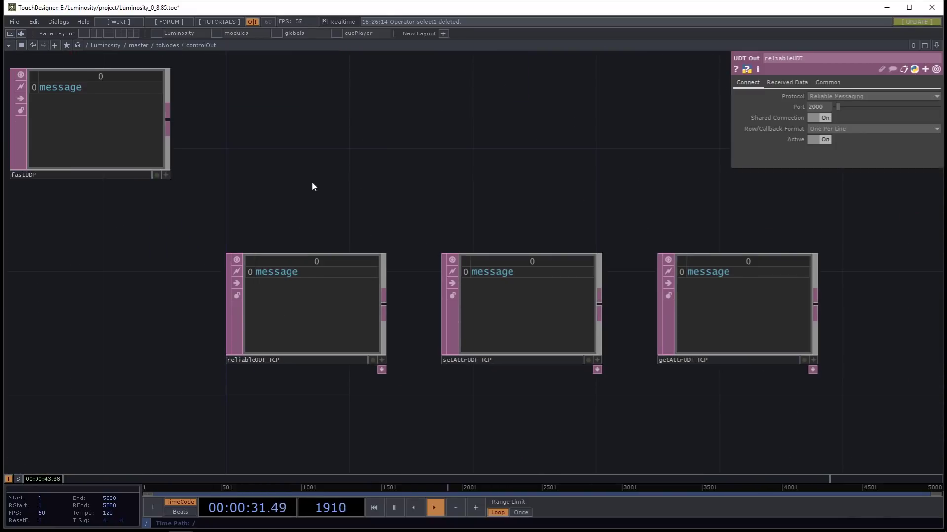
pyautogui.moveTo(312, 182); pyautogui.dragTo(272, 301)
pyautogui.moveTo(113, 55); pyautogui.dragTo(247, 290)
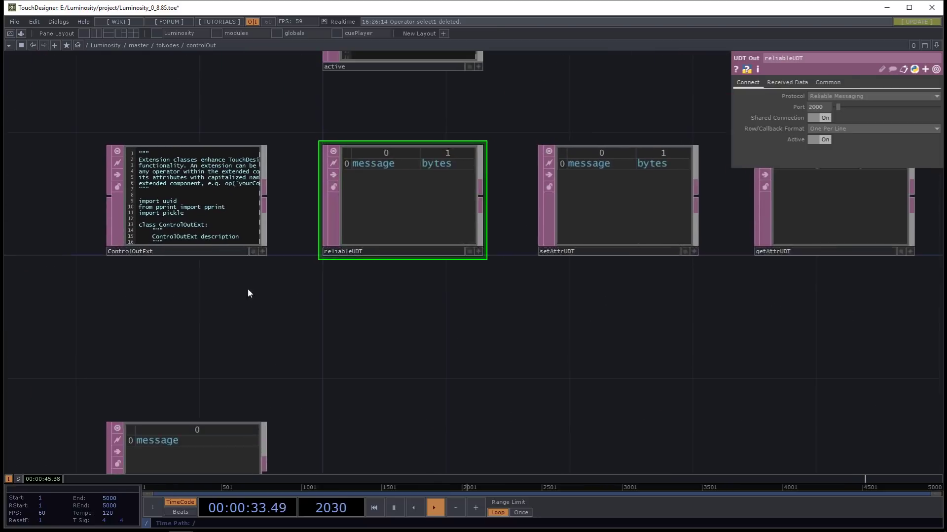
# - Activate the ControlOutExt script for editing and highlight the SendUDT function from its definition through the CMD_START send line
pyautogui.scroll(6, 247, 293)
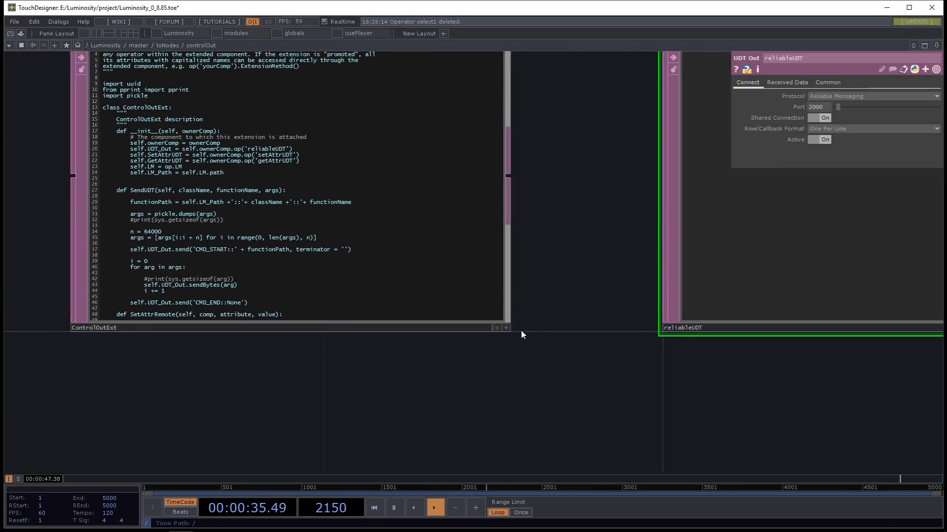
pyautogui.click(505, 329)
pyautogui.moveTo(336, 248); pyautogui.dragTo(82, 188)
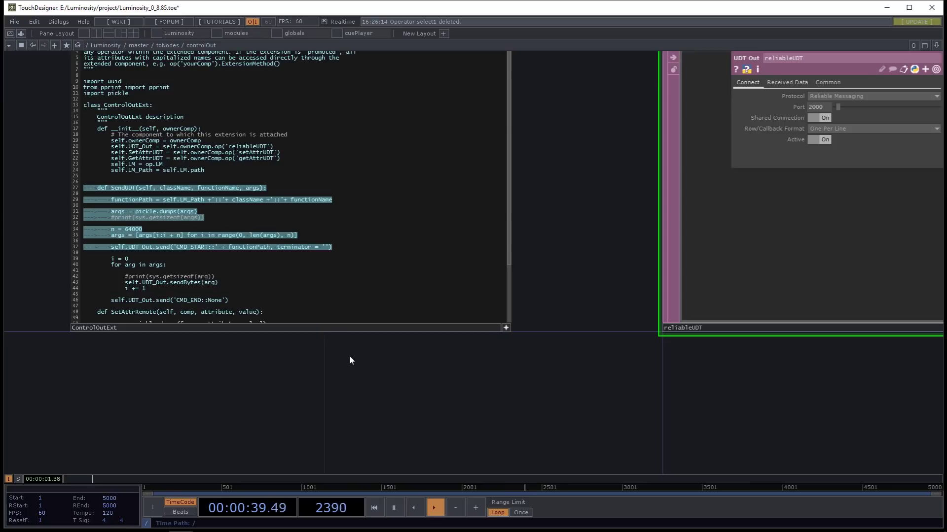
# - Look over the reliableUDT, setAttrUDT, getAttrUDT and active operators around the extension script
pyautogui.moveTo(554, 321); pyautogui.dragTo(273, 330)
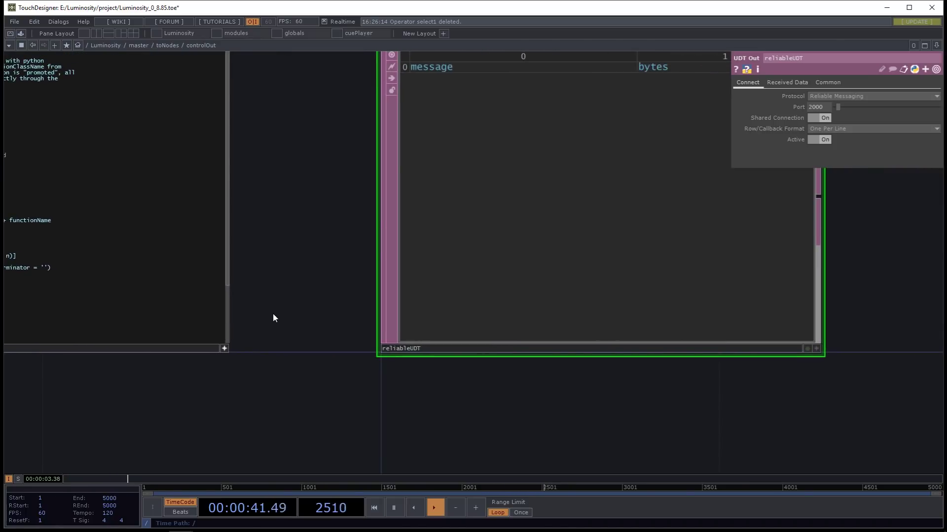
pyautogui.scroll(-5, 271, 316)
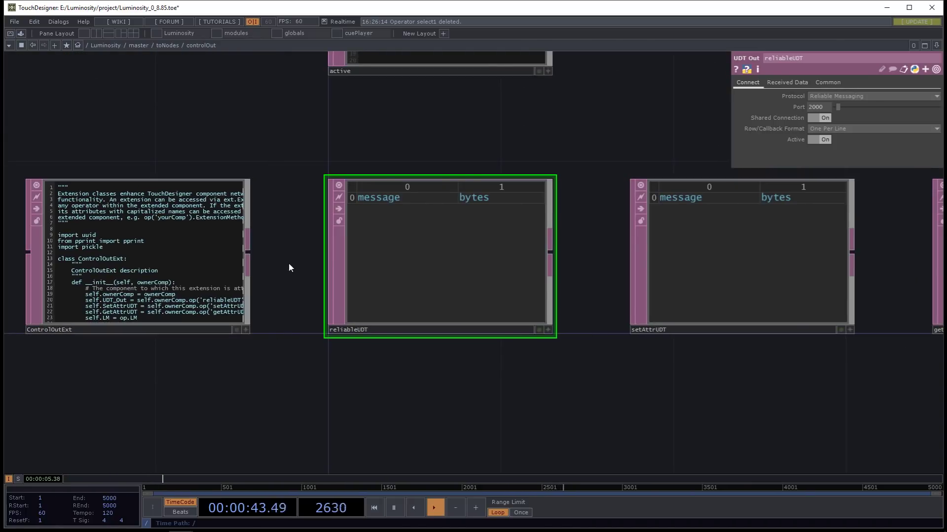
pyautogui.moveTo(288, 259); pyautogui.dragTo(285, 302)
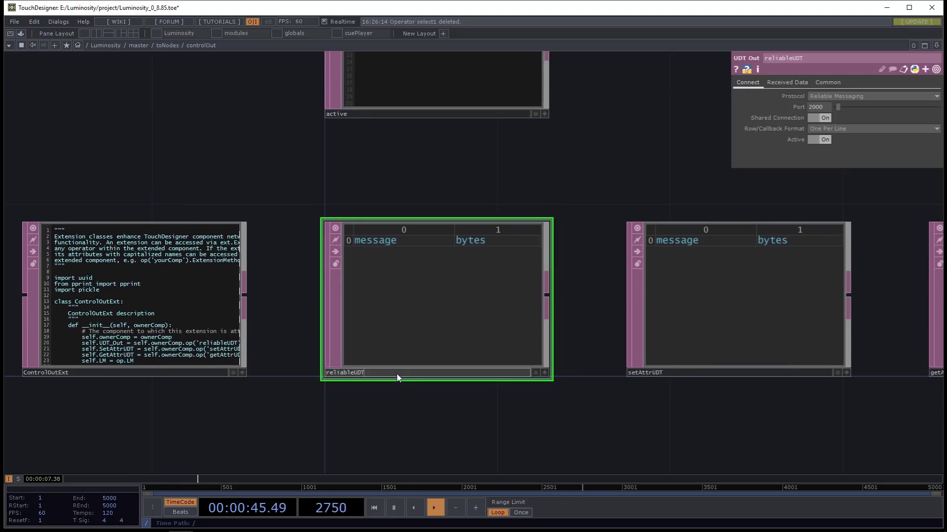
pyautogui.scroll(-4, 401, 188)
pyautogui.moveTo(483, 167); pyautogui.dragTo(459, 177)
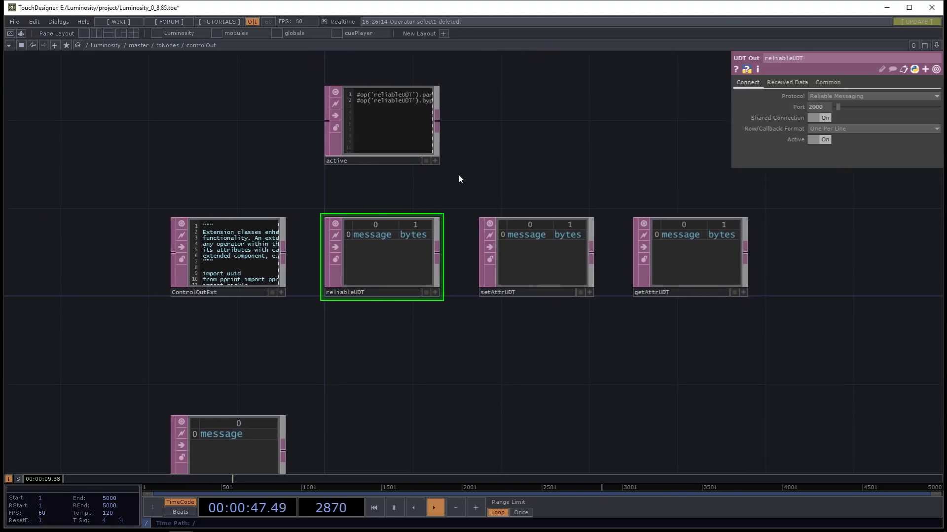
pyautogui.scroll(3, 523, 160)
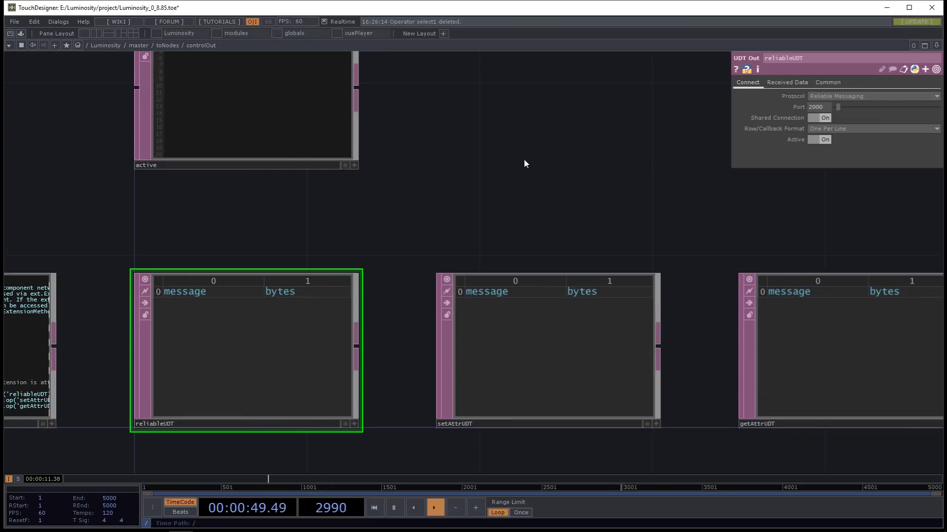
# - Go back up to toNodes and briefly visit the setup, controlOut and settings networks, returning to toNodes
pyautogui.press('u')
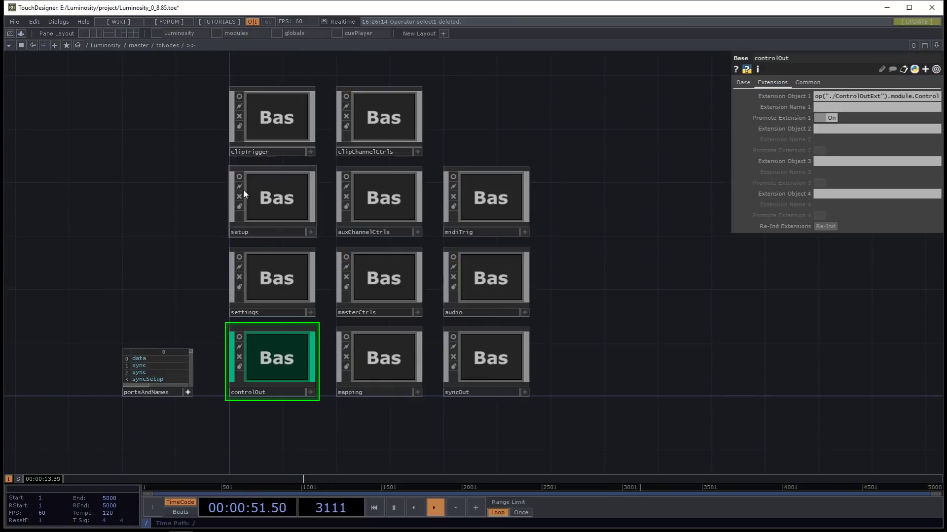
pyautogui.doubleClick(268, 204)
pyautogui.press('u')
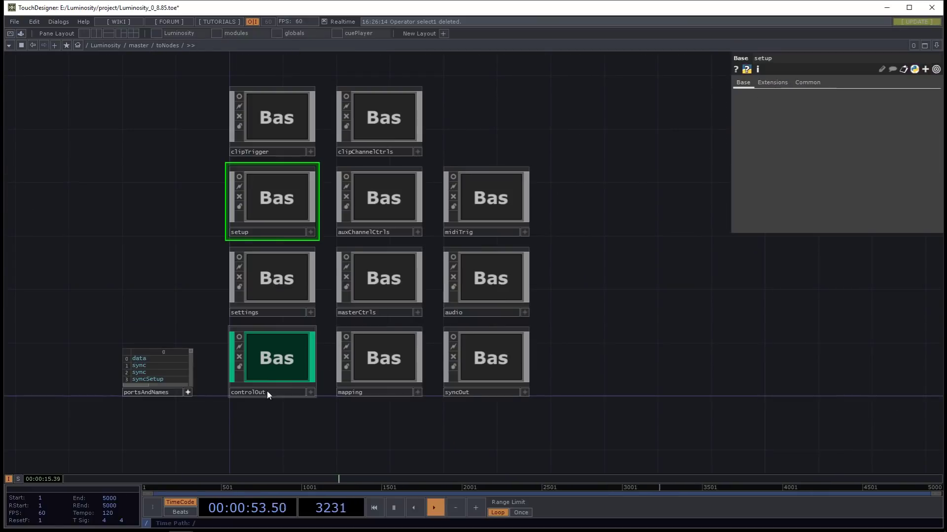
pyautogui.doubleClick(271, 361)
pyautogui.press('u')
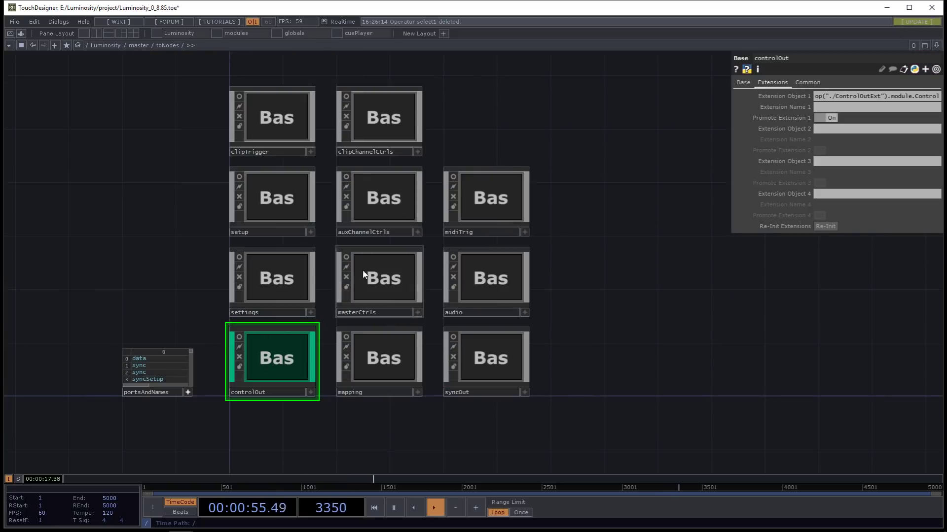
pyautogui.doubleClick(264, 275)
pyautogui.press('u')
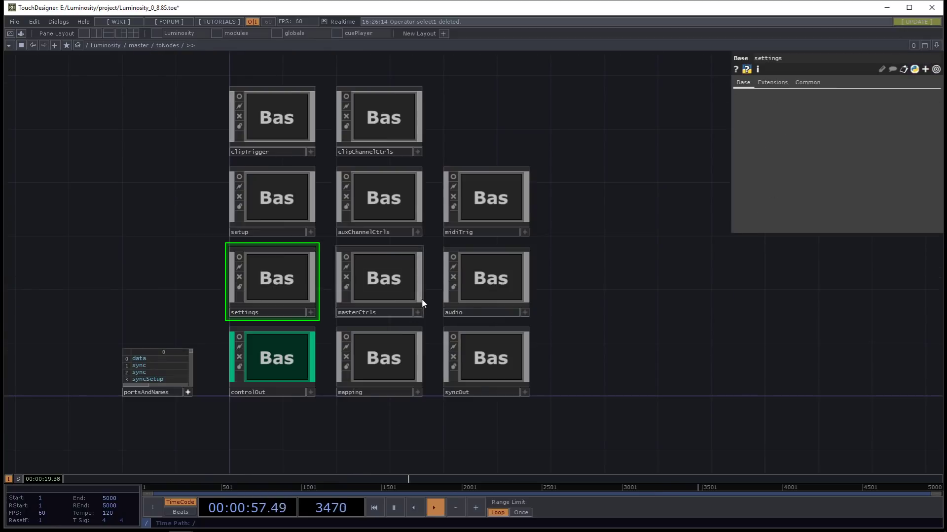
# - Open the toNodes masterCtrls network and examine the chopexec1 script and the sharedmemout and touchOut outputs
pyautogui.doubleClick(395, 283)
pyautogui.scroll(8, 323, 382)
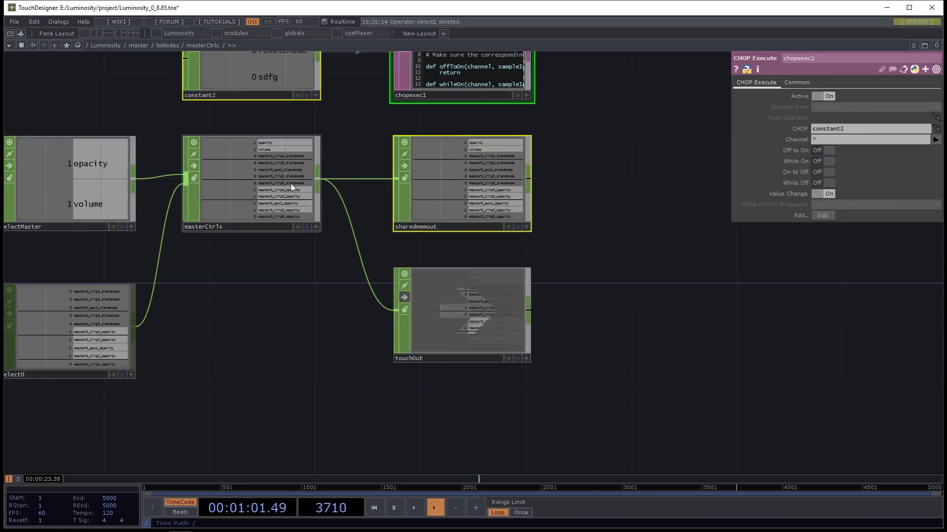
pyautogui.scroll(-4, 327, 322)
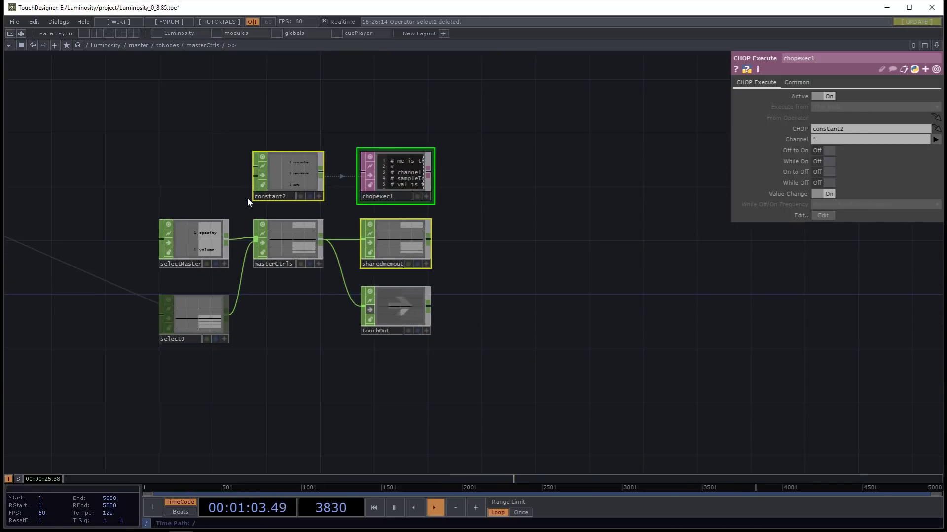
pyautogui.scroll(8, 356, 144)
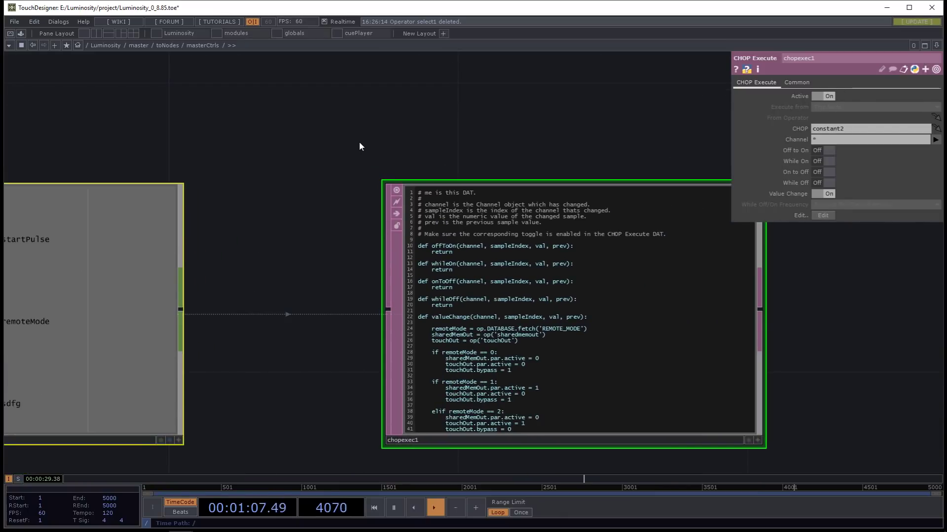
pyautogui.scroll(-5, 359, 141)
pyautogui.scroll(3, 423, 236)
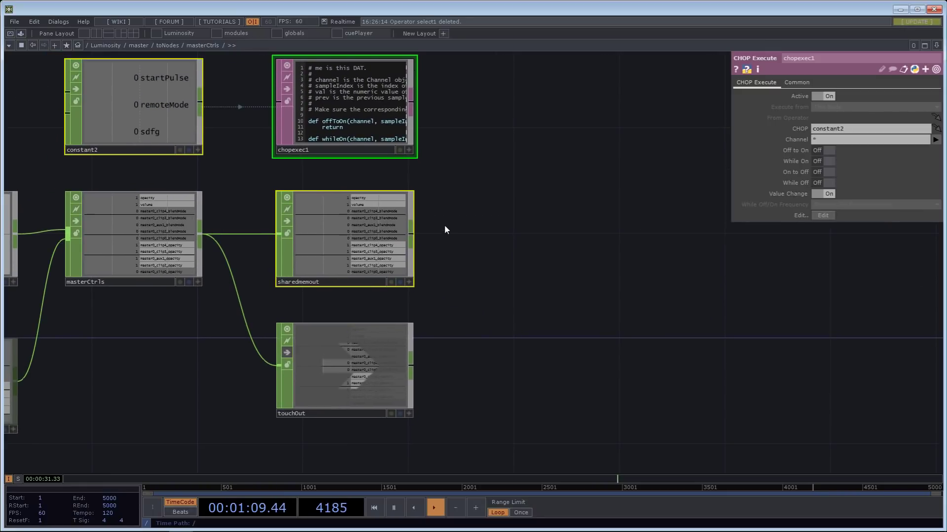
# - Enter perform mode, open the Project Setup window and place it over the channel controls to examine its settings
pyautogui.press('F1')
pyautogui.click(123, 6)
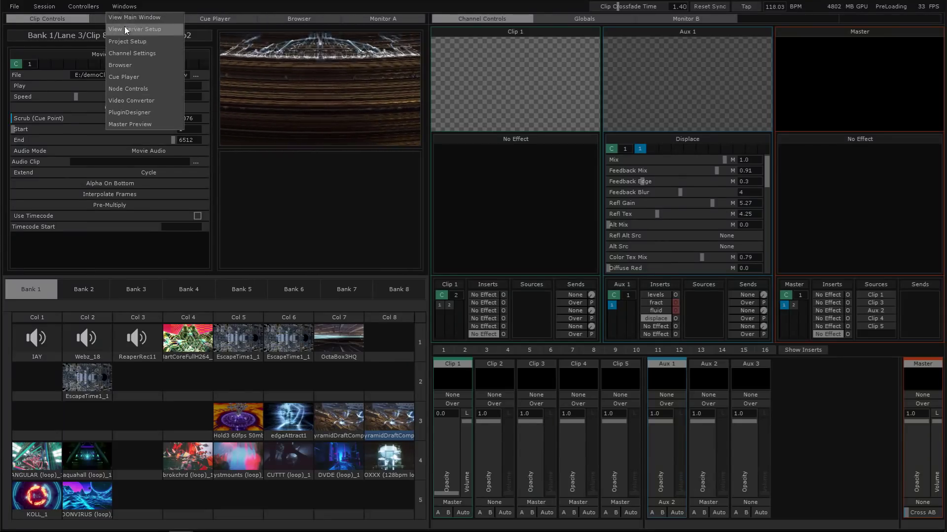
pyautogui.click(138, 42)
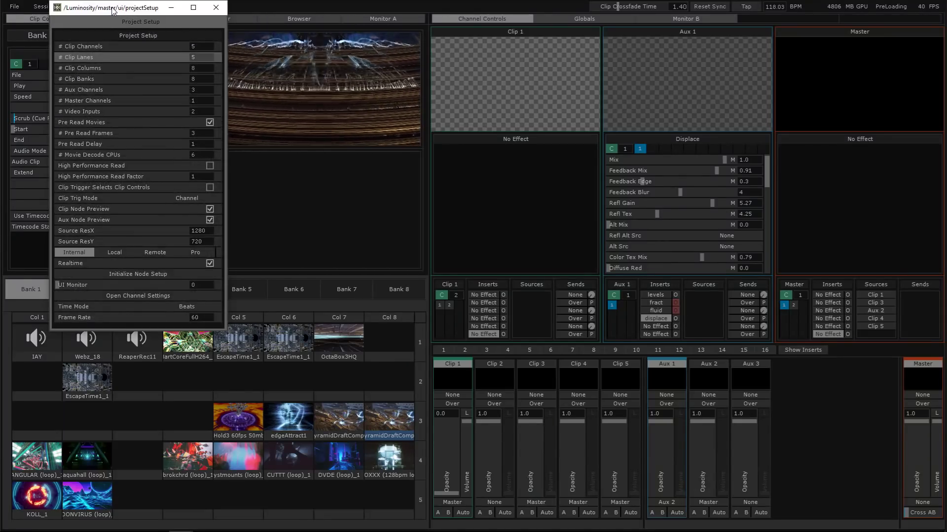
pyautogui.moveTo(185, 33); pyautogui.dragTo(402, 89)
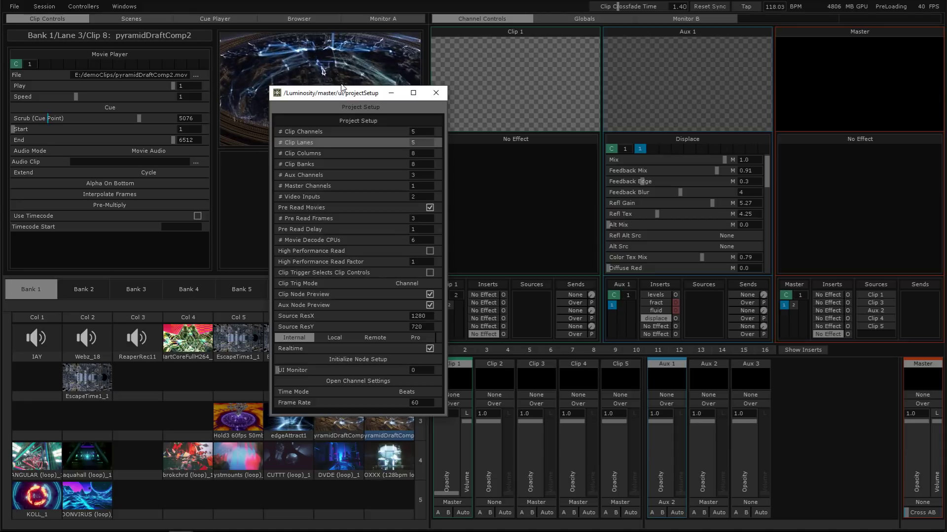
pyautogui.moveTo(336, 96); pyautogui.dragTo(540, 68)
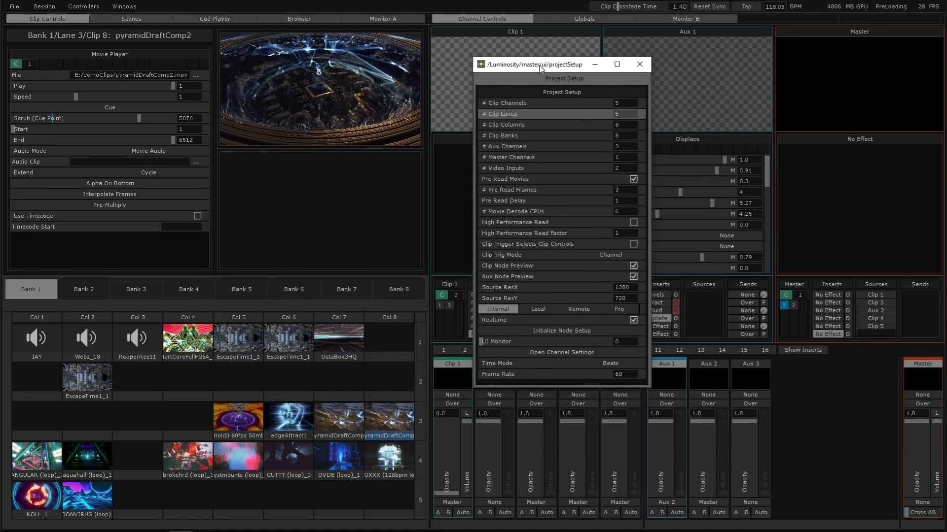
# - Show the server setup view and examine the Preview Node and Preview Node Resolution choices
pyautogui.click(124, 6)
pyautogui.click(125, 18)
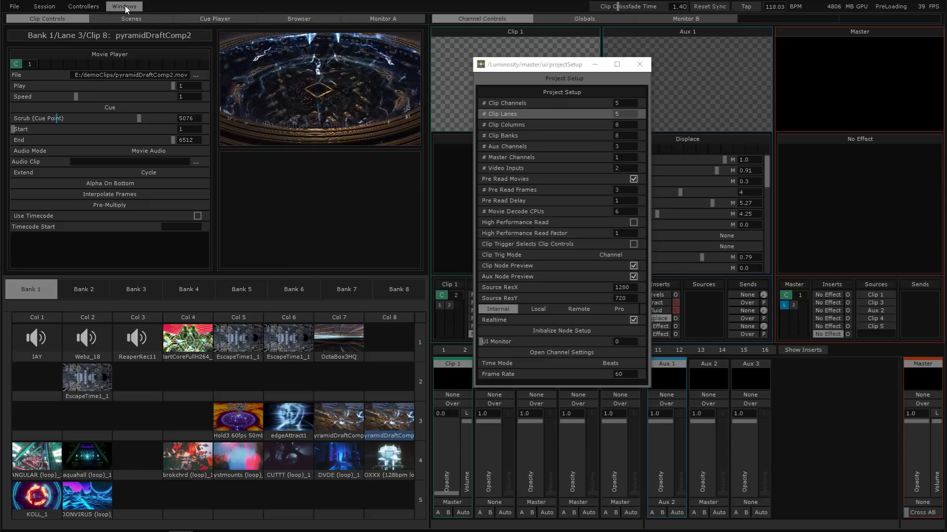
pyautogui.click(125, 5)
pyautogui.click(125, 30)
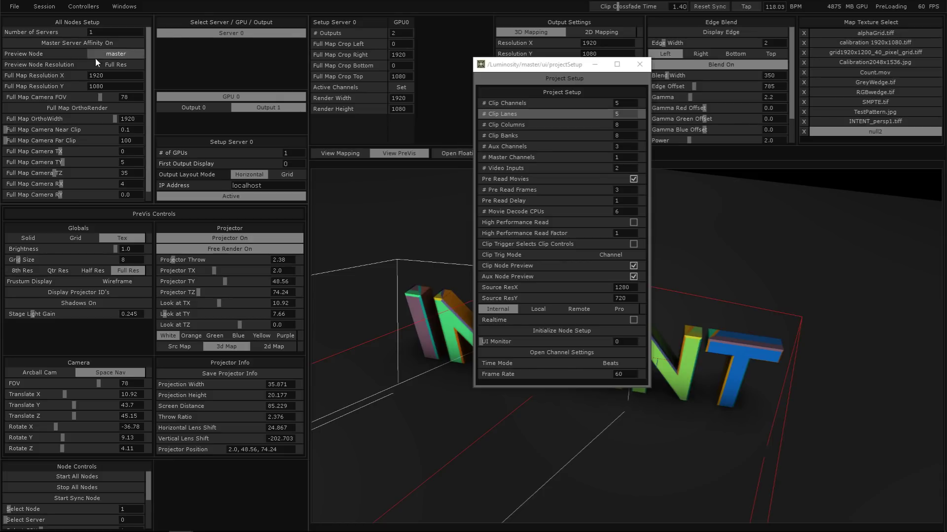
pyautogui.click(111, 54)
pyautogui.click(112, 54)
pyautogui.click(113, 66)
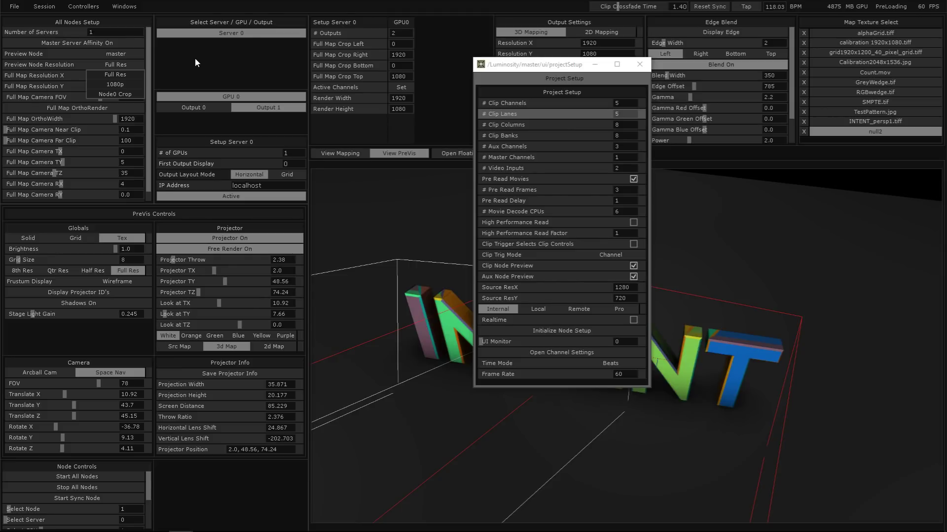
pyautogui.click(127, 64)
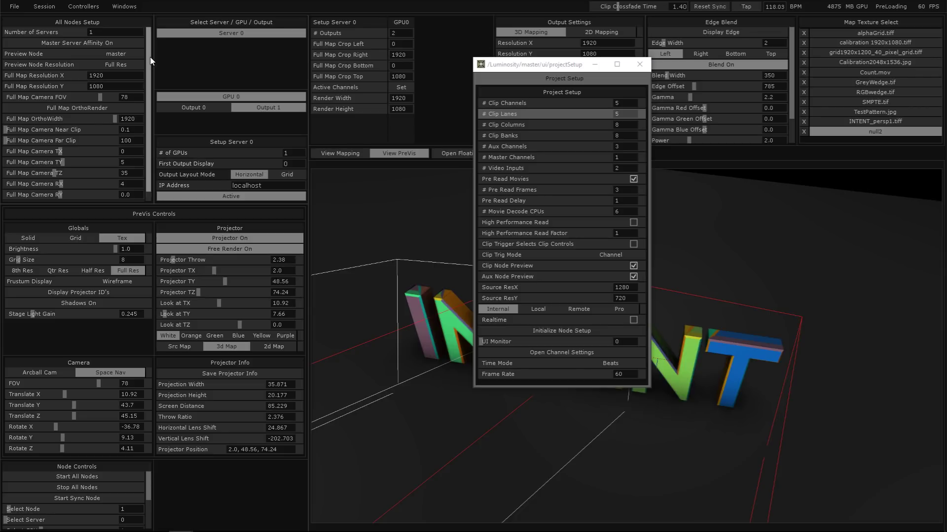
# - Shift the Project Setup window aside, turn Realtime on and activate its Frame Rate field
pyautogui.moveTo(518, 65); pyautogui.dragTo(460, 64)
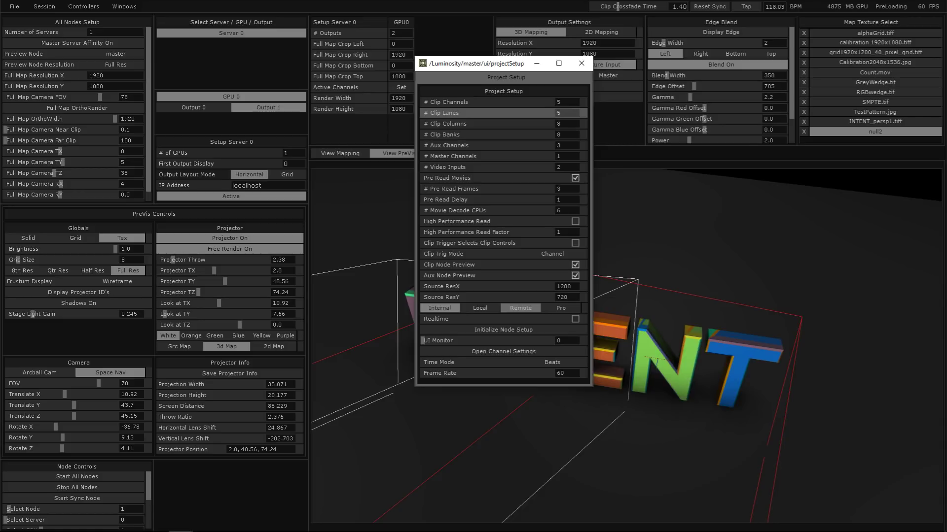
pyautogui.click(575, 319)
pyautogui.click(569, 372)
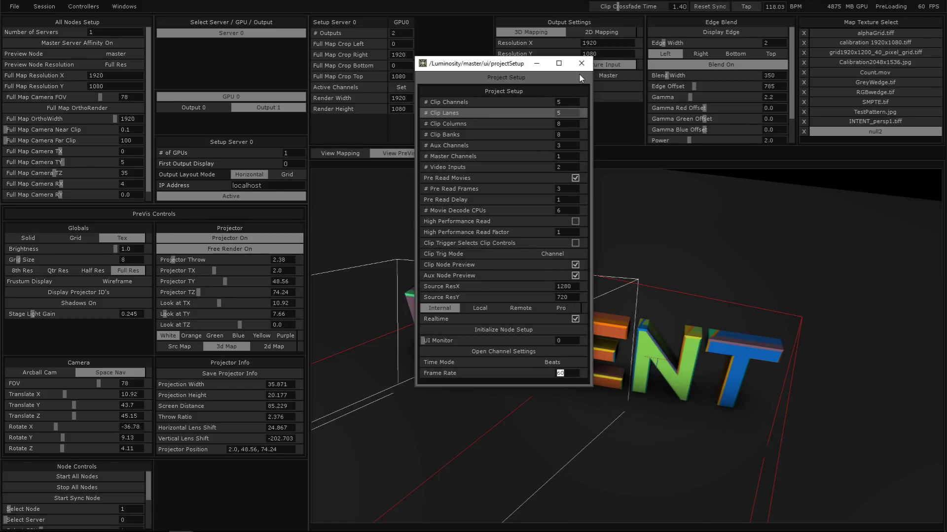
# - Open the channel settings window and place it beside Project Setup to examine each channel's resolution and audio options
pyautogui.click(538, 348)
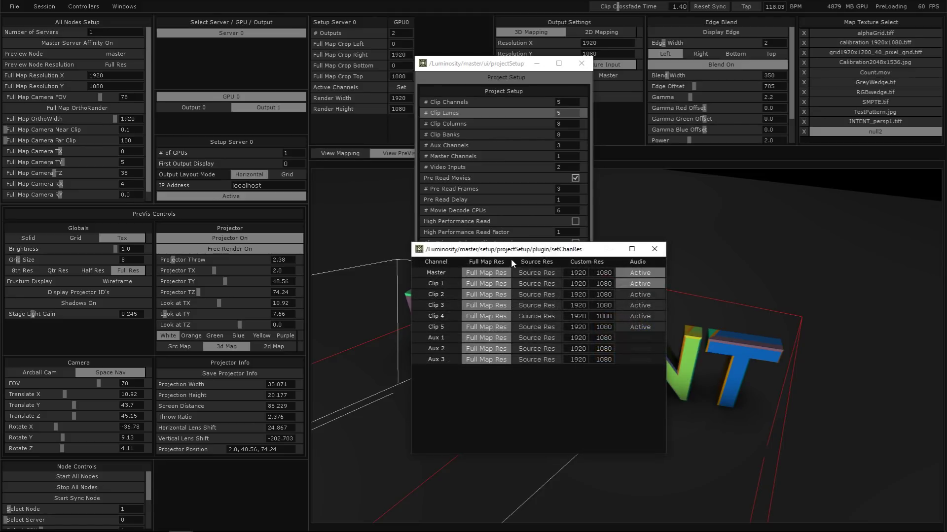
pyautogui.moveTo(510, 256); pyautogui.dragTo(354, 180)
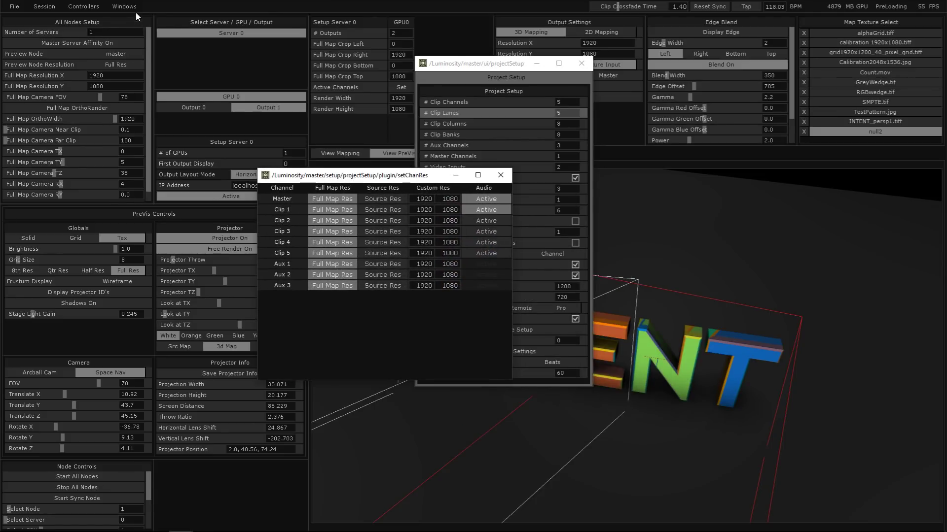
pyautogui.click(134, 9)
pyautogui.click(120, 52)
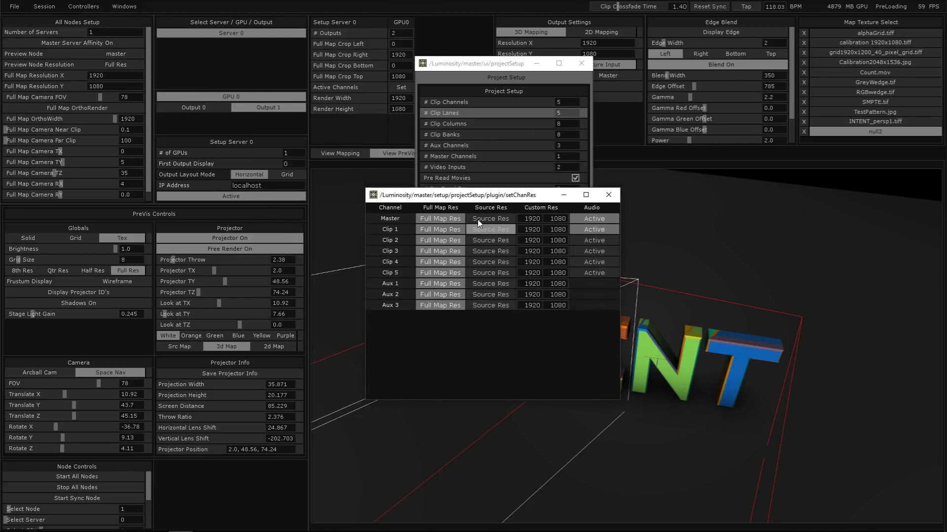
pyautogui.moveTo(465, 197); pyautogui.dragTo(248, 179)
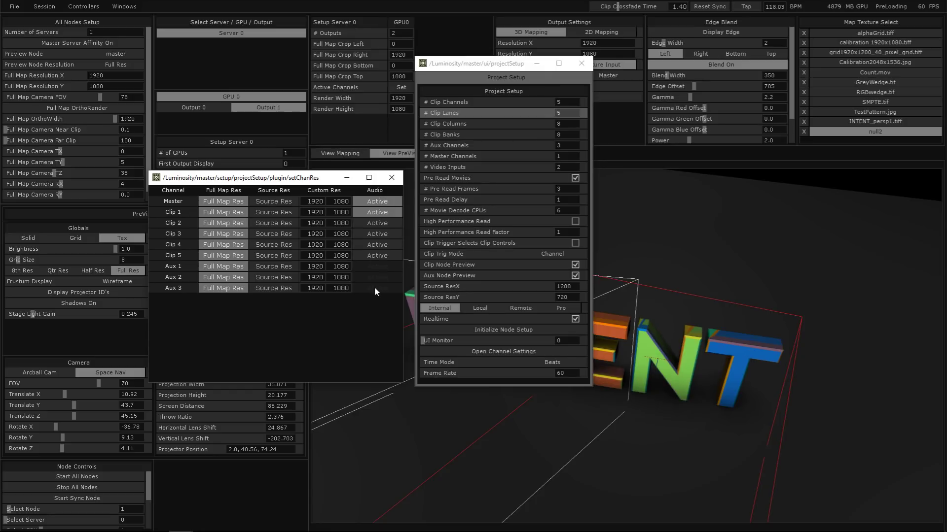
pyautogui.moveTo(242, 180); pyautogui.dragTo(215, 178)
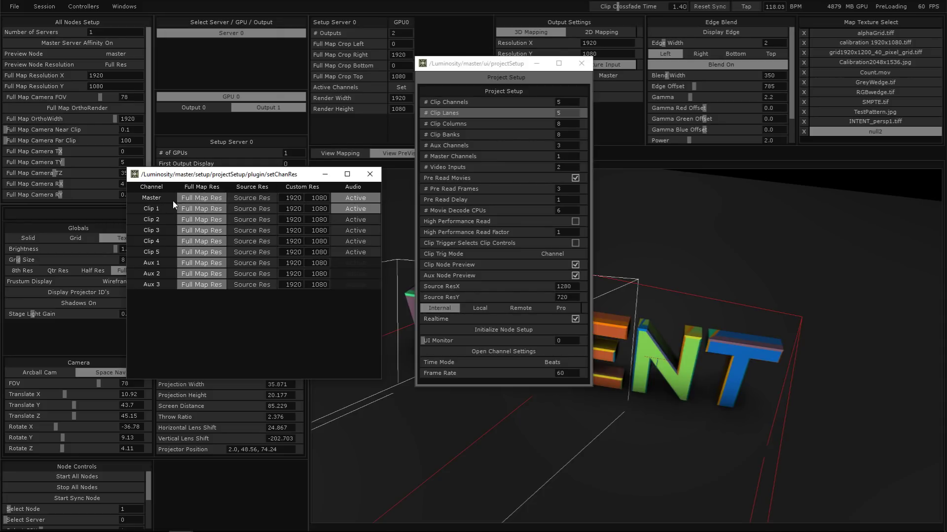
# - Try Source Res on the Master channel, check the Source ResX field, and restore Full Map Res
pyautogui.click(76, 84)
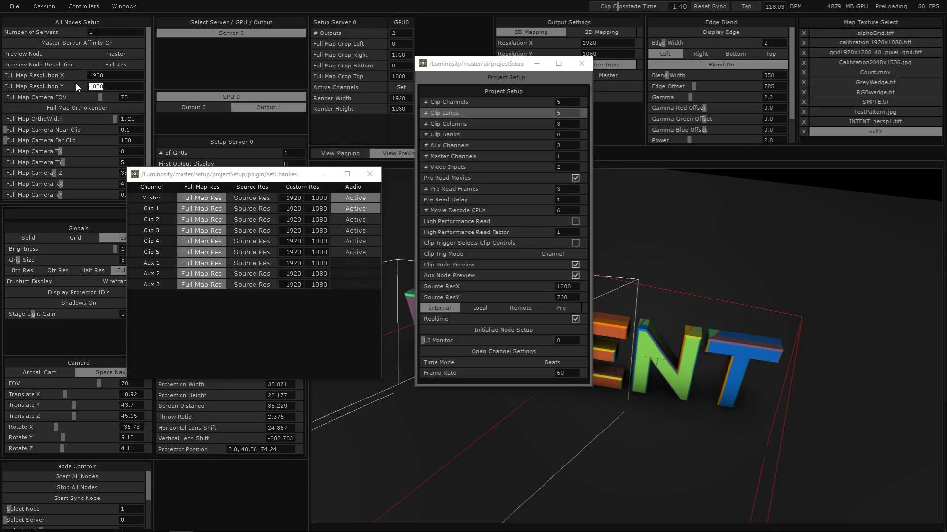
pyautogui.click(252, 201)
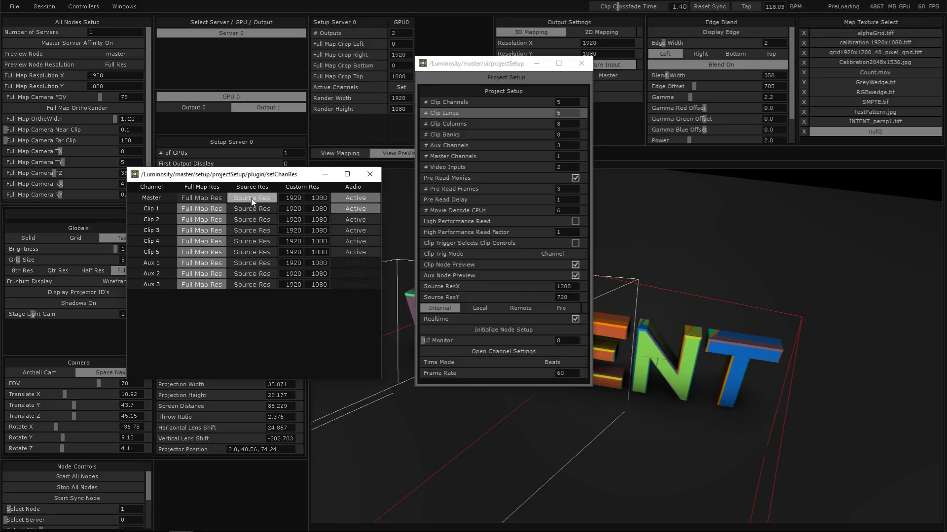
pyautogui.click(572, 286)
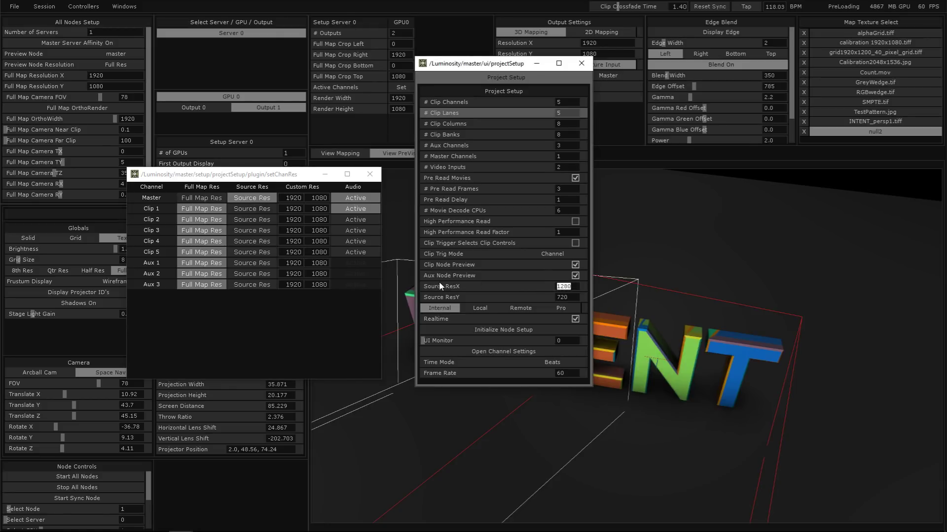
pyautogui.click(254, 200)
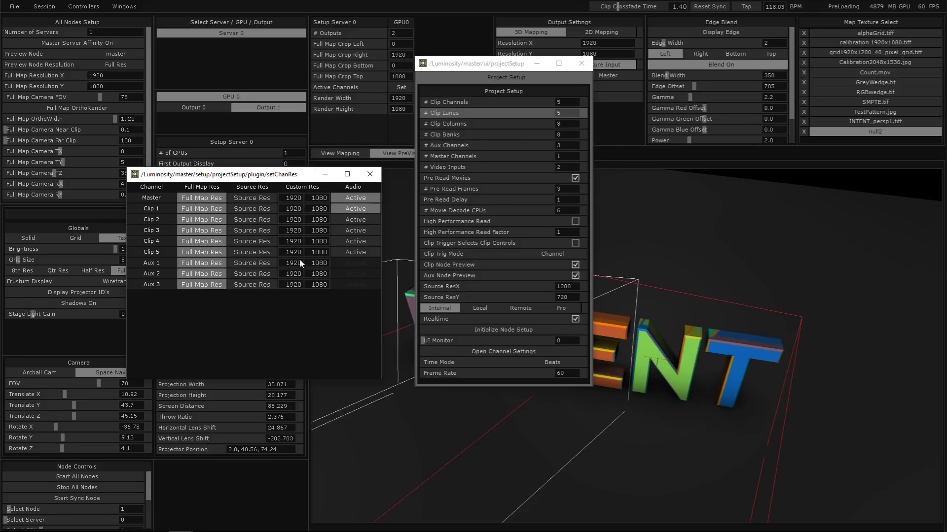
pyautogui.click(341, 206)
# - Return to the main window view, move the channel settings window clear of the clips, and trigger the IAY audio clip
pyautogui.click(132, 5)
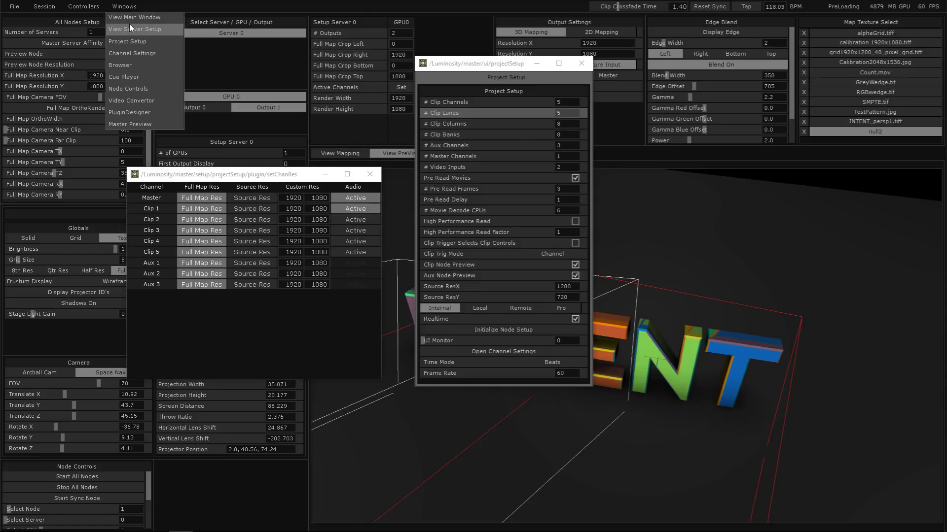
pyautogui.click(130, 17)
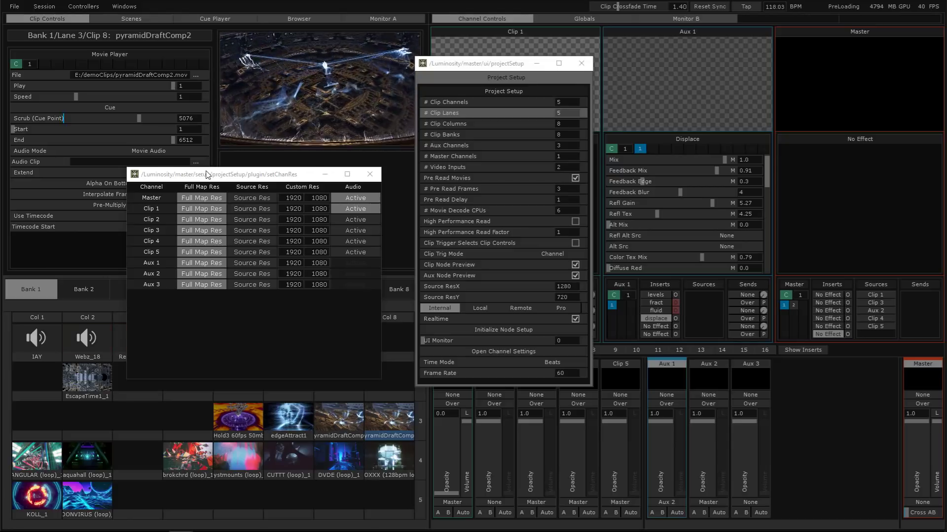
pyautogui.moveTo(222, 174); pyautogui.dragTo(269, 149)
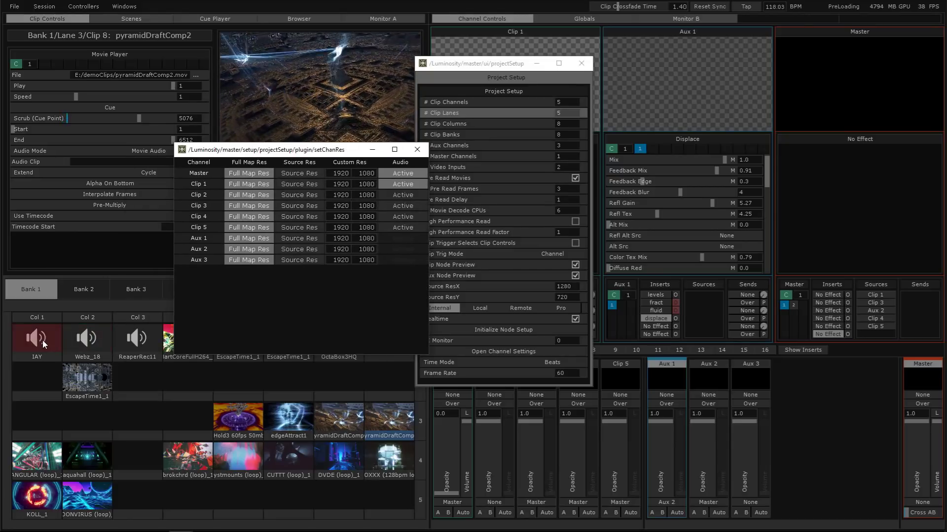
pyautogui.moveTo(301, 150); pyautogui.dragTo(213, 146)
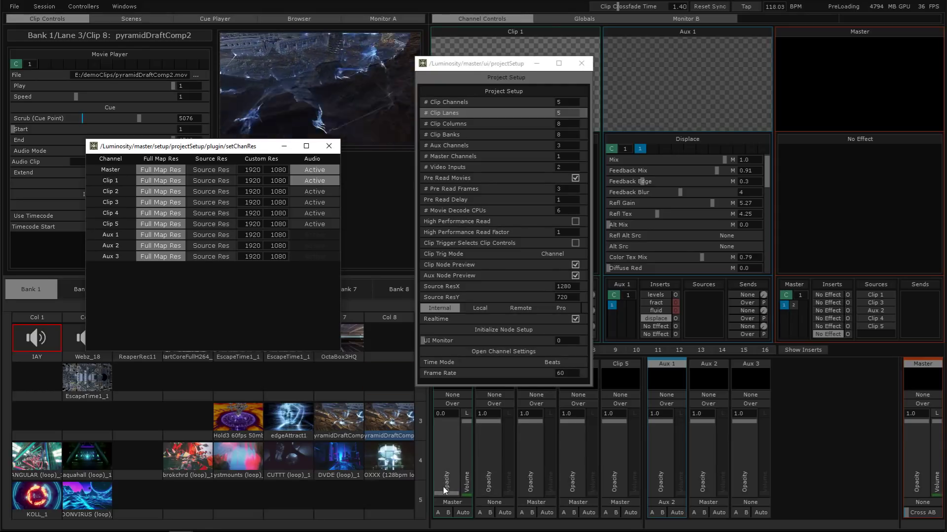
# - Raise the Clip 1 opacity to 1.0 and enable the L option above its volume fader
pyautogui.click(442, 418)
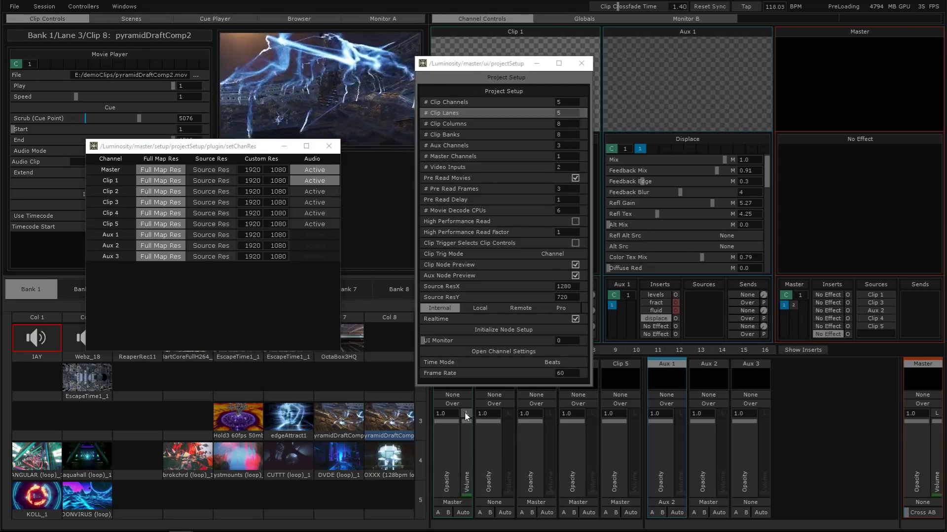
pyautogui.click(465, 412)
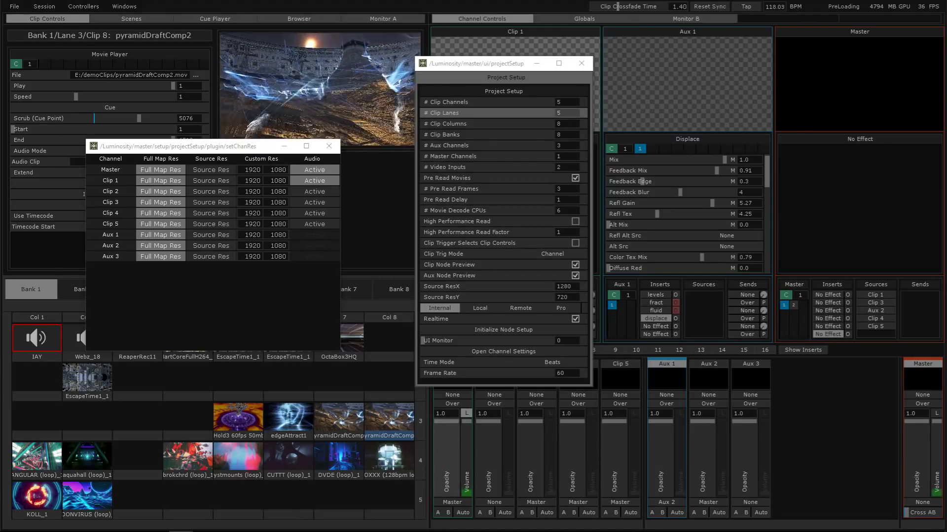
pyautogui.moveTo(449, 422)
pyautogui.mouseDown()
pyautogui.moveTo(443, 499)
pyautogui.moveTo(449, 419)
pyautogui.mouseUp()
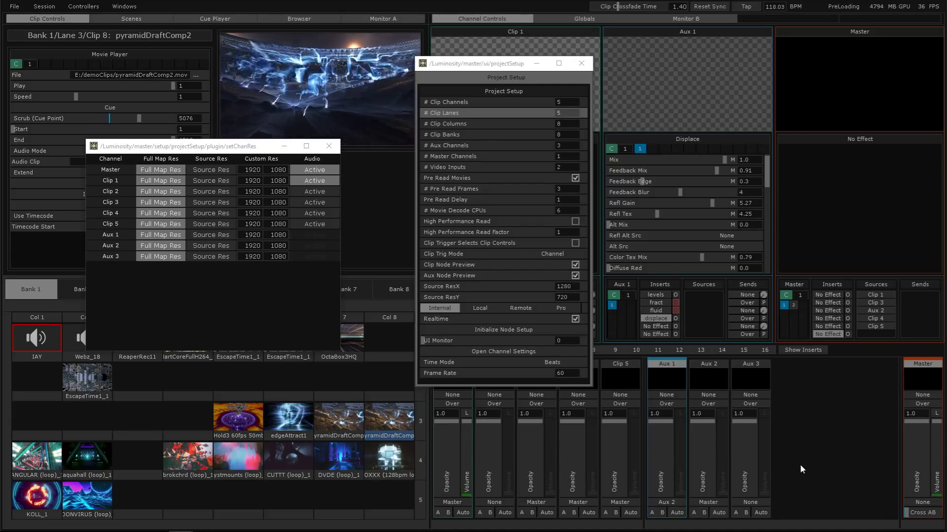
# - Enable the Master channel's L option, lower its fader and bring it back up to 1.0
pyautogui.click(937, 414)
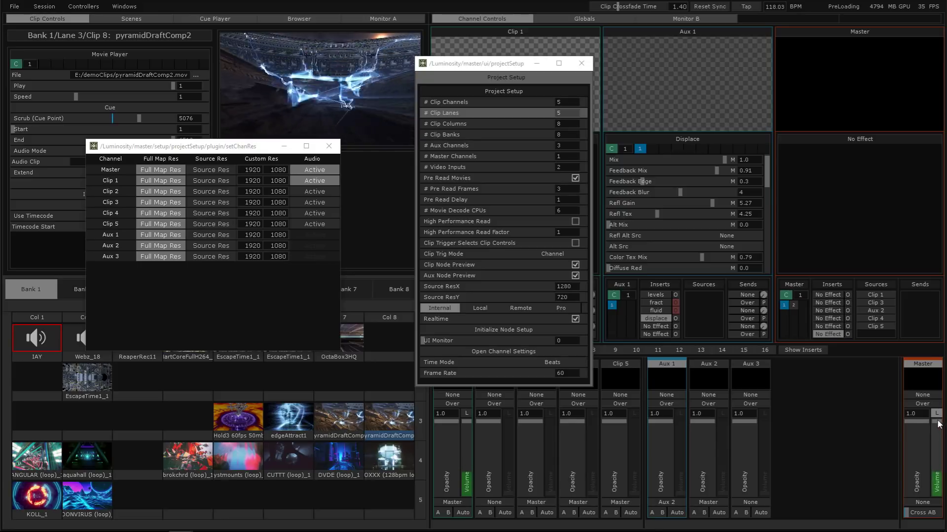
pyautogui.moveTo(918, 426); pyautogui.dragTo(918, 488)
pyautogui.moveTo(922, 449); pyautogui.dragTo(918, 422)
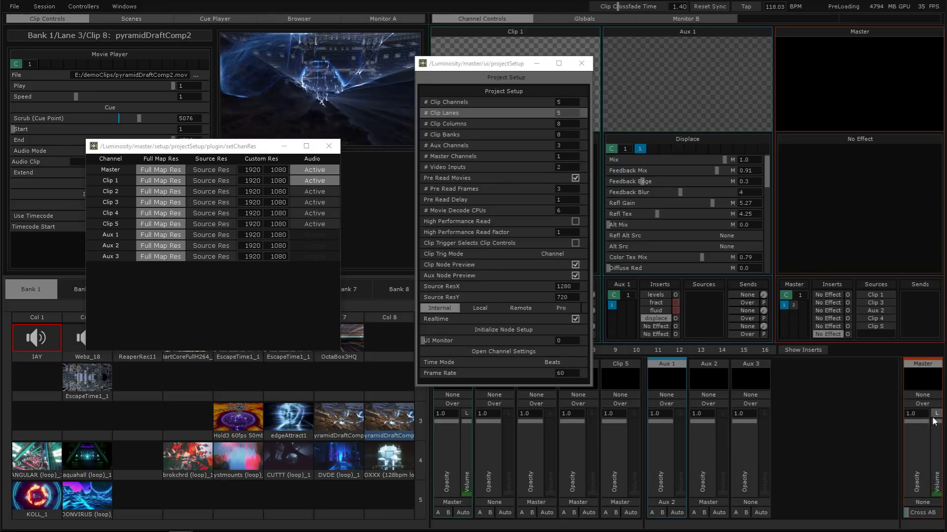
# - Trigger the empty Col 8 clip cell in lane 1 and close the channel settings and Project Setup windows
pyautogui.click(380, 341)
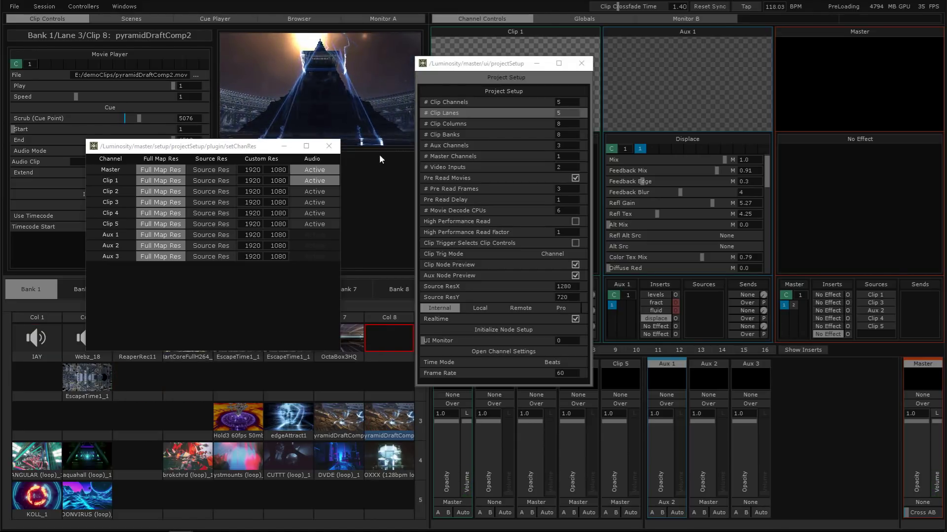
pyautogui.click(329, 146)
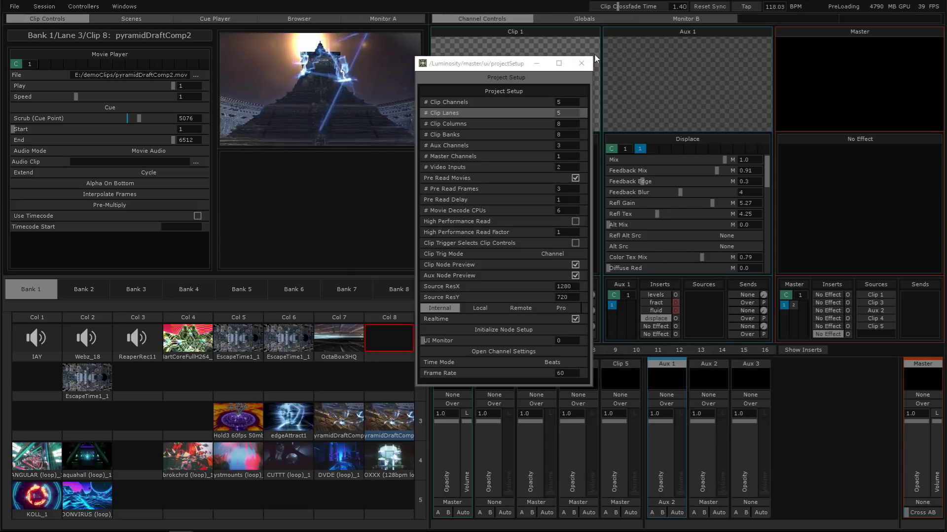
pyautogui.click(581, 63)
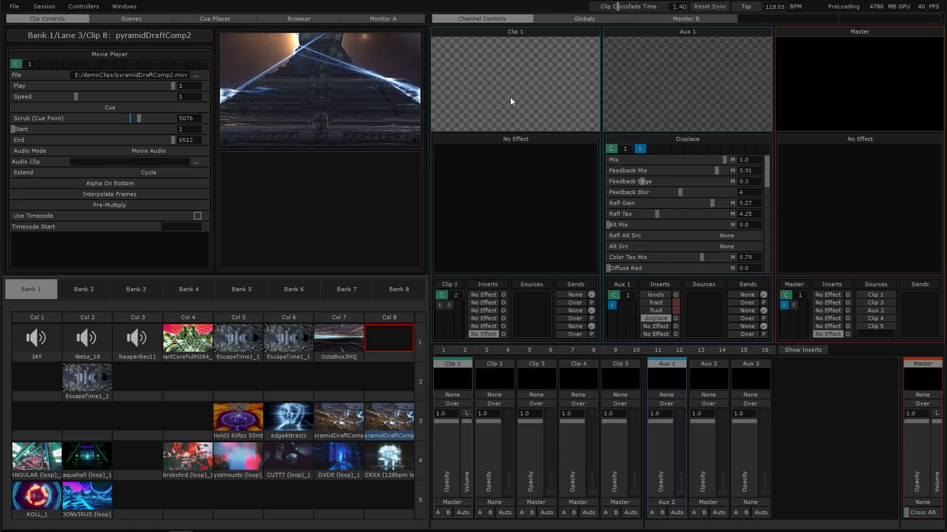
# - Leave perform mode and go up from masterCtrls through toNodes and master to the Luminosity network
pyautogui.press('Escape')
pyautogui.scroll(-6, 475, 186)
pyautogui.press('u')
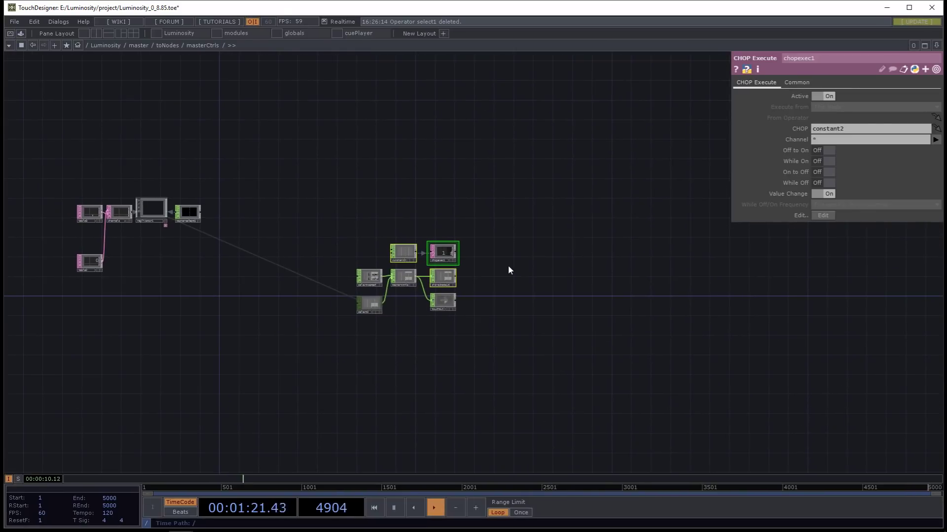
pyautogui.press('u')
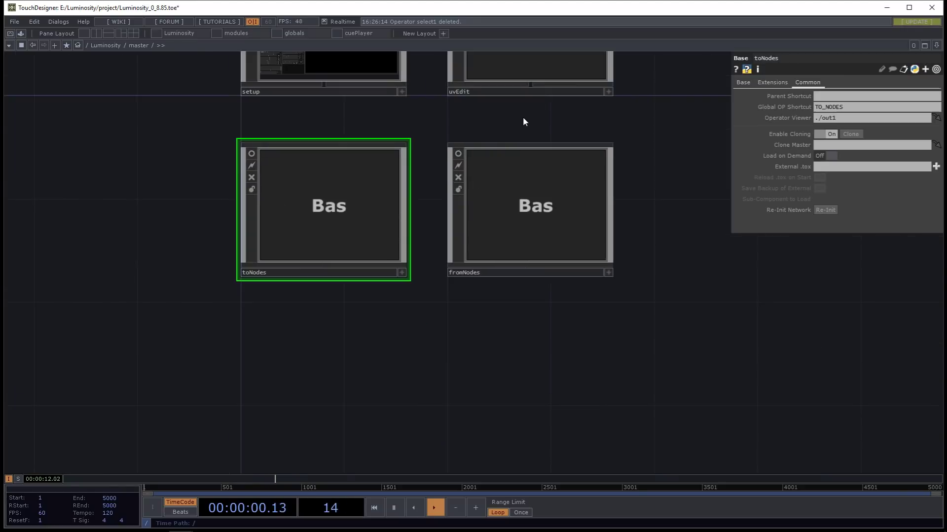
pyautogui.press('u')
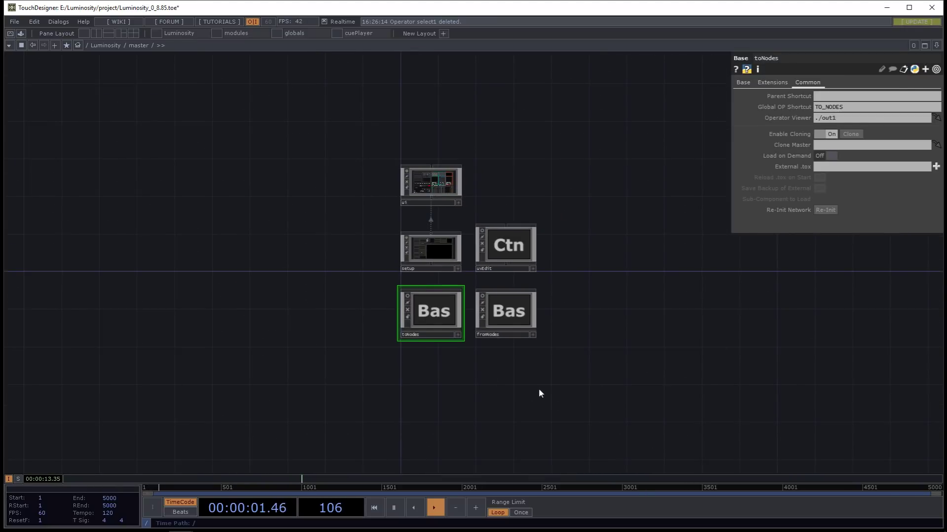
pyautogui.moveTo(546, 178); pyautogui.dragTo(394, 175)
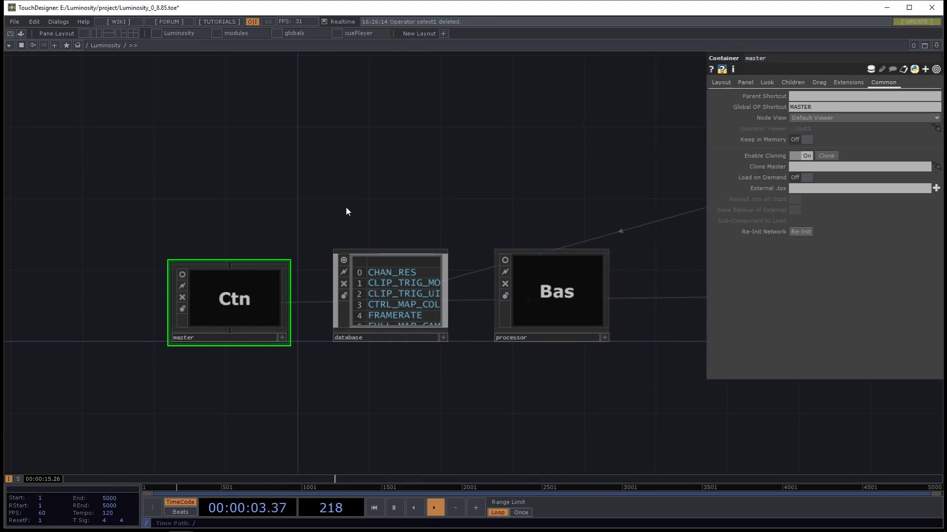
# - Enter the master container and its toNodes network to look over the components that send data to the nodes
pyautogui.press('i')
pyautogui.press('i')
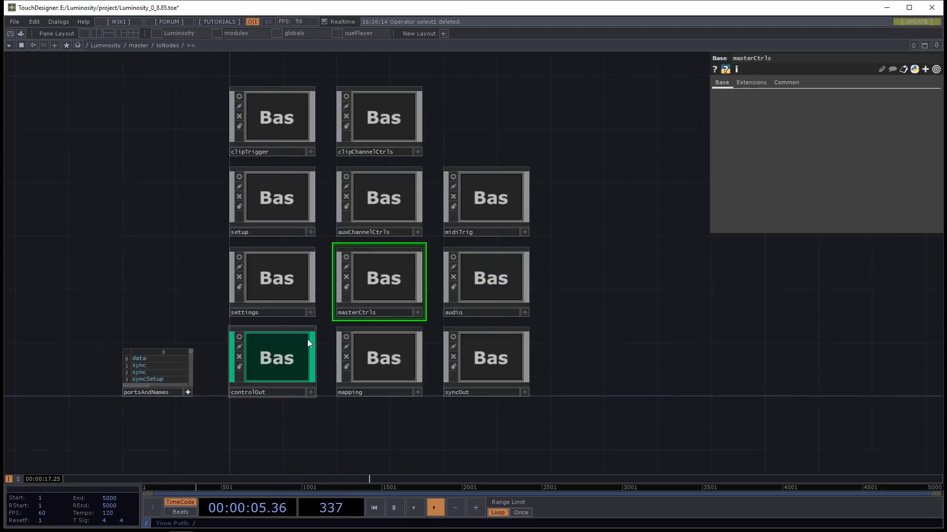
pyautogui.moveTo(168, 197); pyautogui.dragTo(174, 192)
pyautogui.press('u')
pyautogui.press('i')
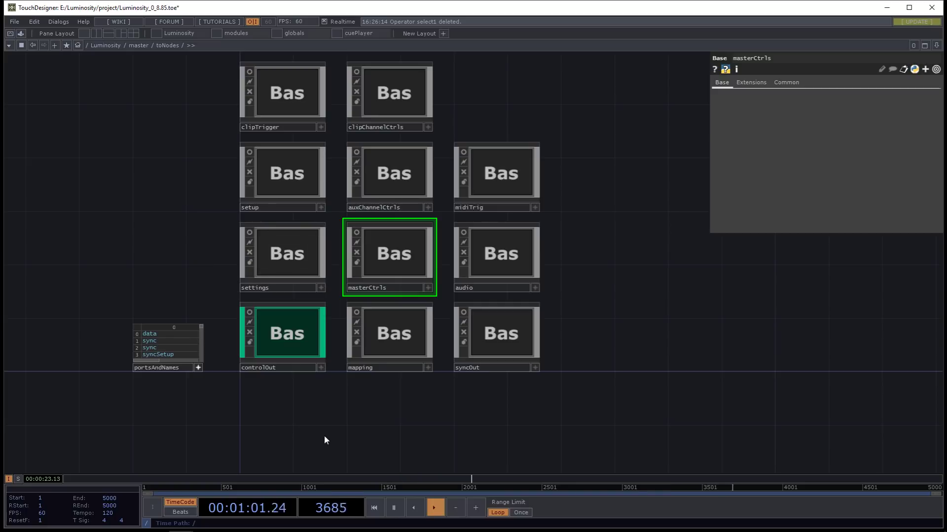
pyautogui.moveTo(374, 404); pyautogui.dragTo(357, 421)
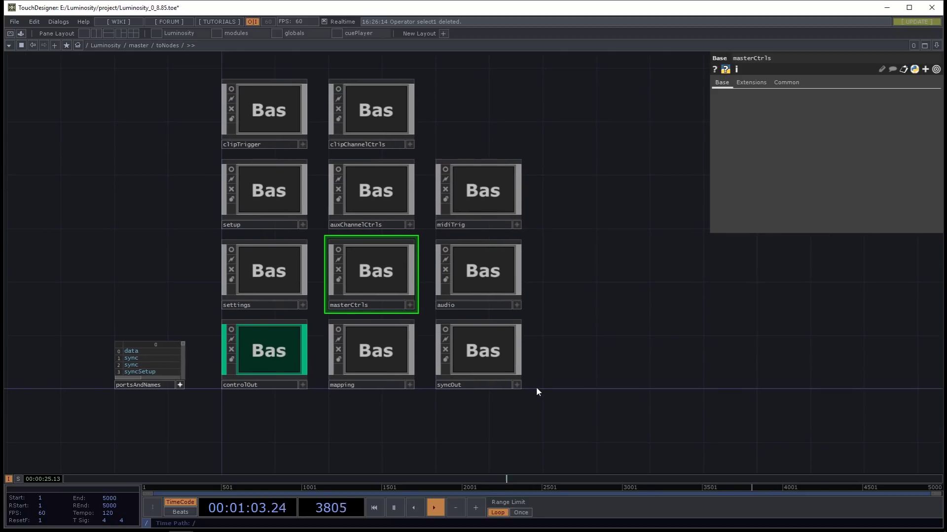
# - Go up from toNodes through master and Luminosity to the root network, and re-enter Luminosity
pyautogui.press('u')
pyautogui.scroll(3, 504, 335)
pyautogui.scroll(1, 504, 353)
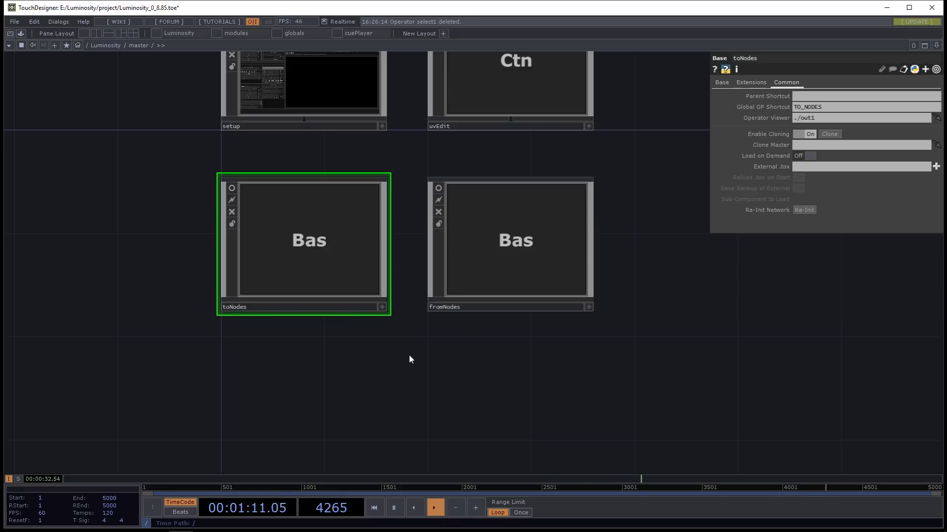
pyautogui.press('u')
pyautogui.press('u')
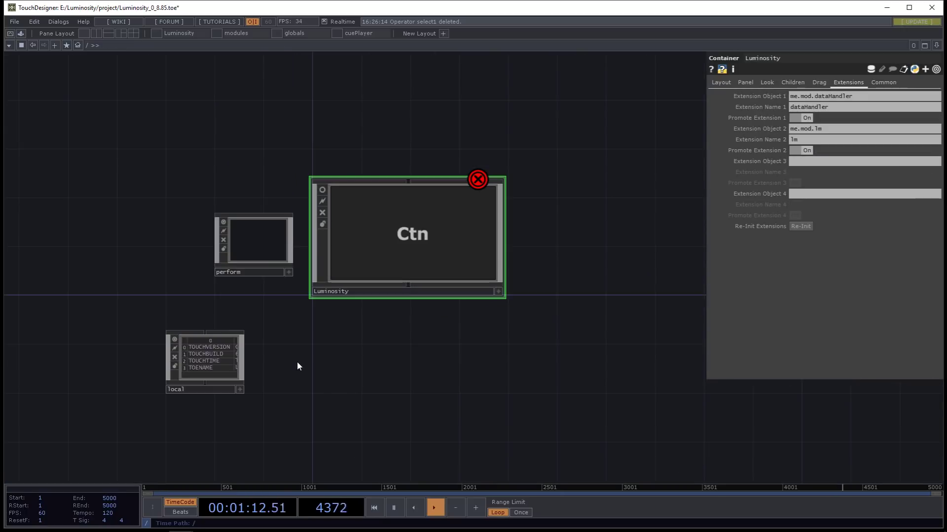
pyautogui.press('i')
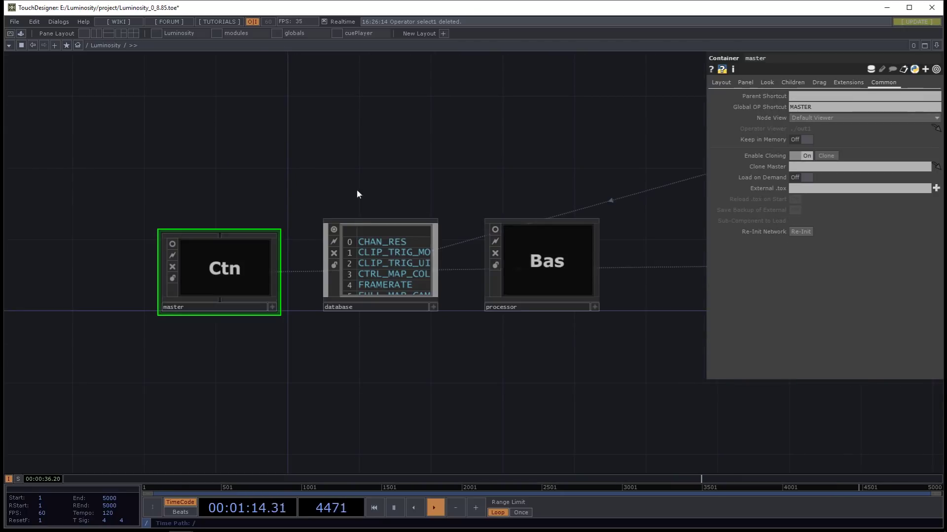
# - Rearrange the Luminosity network with database above master and processor spaced beside master on the lower row
pyautogui.moveTo(358, 194); pyautogui.dragTo(355, 262)
pyautogui.moveTo(365, 316); pyautogui.dragTo(325, 134)
pyautogui.moveTo(258, 330); pyautogui.dragTo(345, 353)
pyautogui.moveTo(499, 351); pyautogui.dragTo(440, 354)
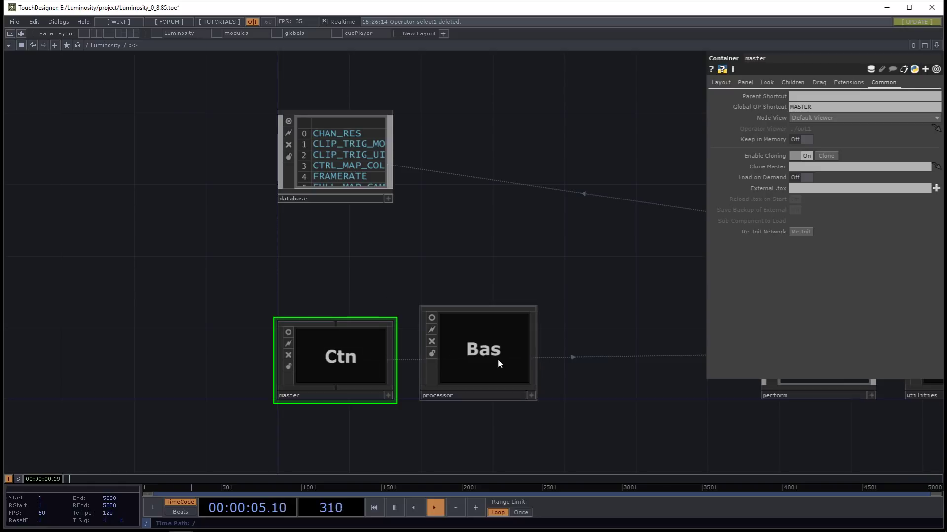
pyautogui.moveTo(498, 363); pyautogui.dragTo(524, 357)
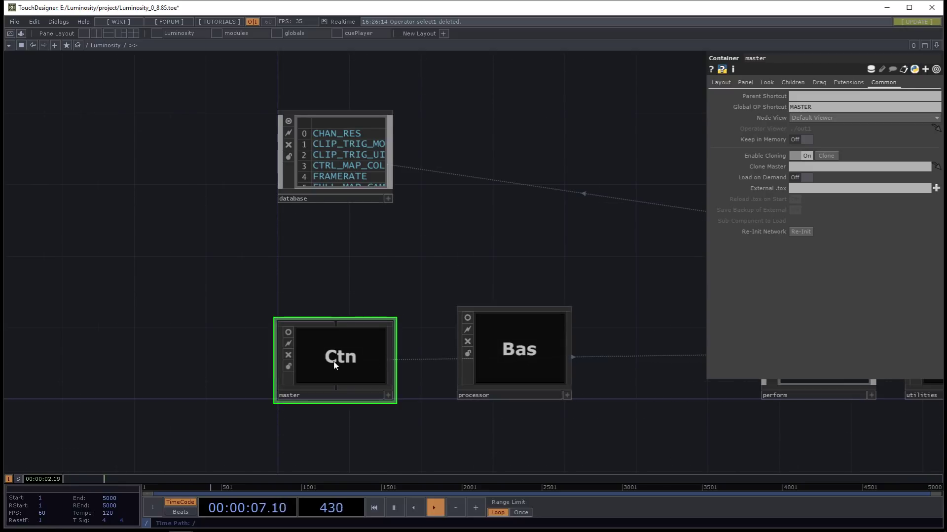
# - Select the processor component and move it farther from master, midway toward perform
pyautogui.moveTo(334, 366); pyautogui.dragTo(341, 322)
pyautogui.moveTo(375, 273); pyautogui.dragTo(369, 175)
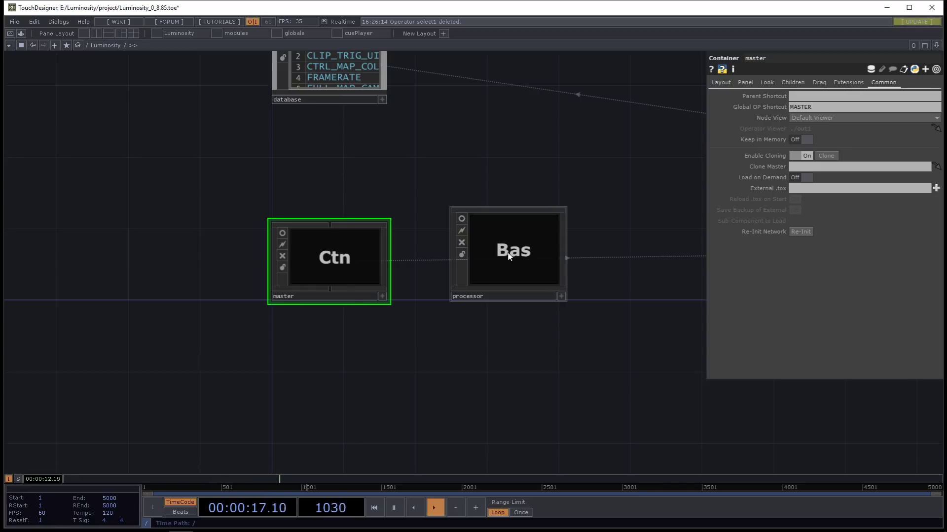
pyautogui.moveTo(508, 266)
pyautogui.mouseDown()
pyautogui.moveTo(503, 235)
pyautogui.moveTo(550, 276)
pyautogui.moveTo(503, 264)
pyautogui.mouseUp()
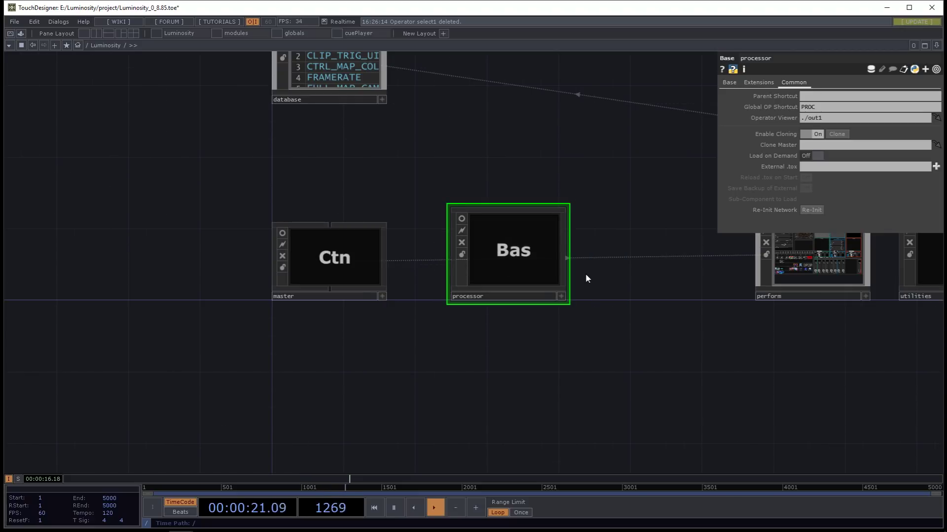
pyautogui.moveTo(395, 210); pyautogui.dragTo(389, 232)
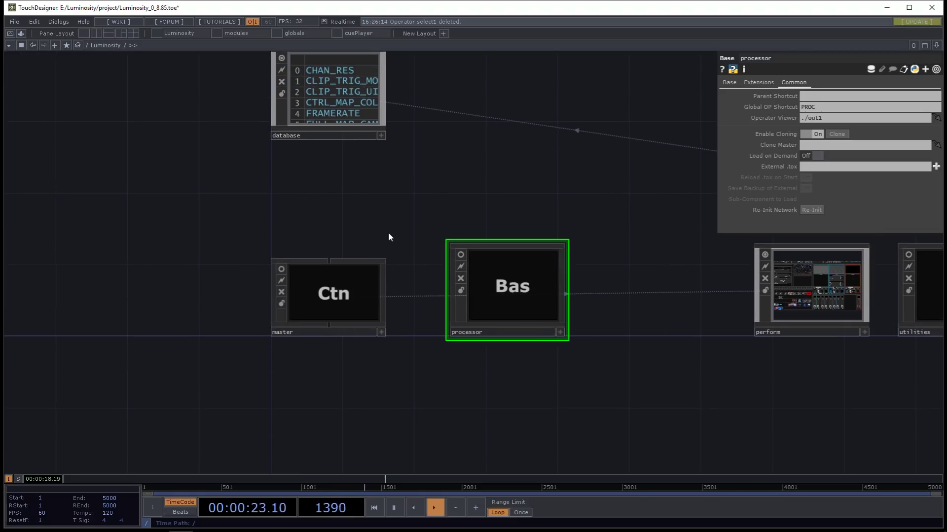
pyautogui.moveTo(357, 291)
pyautogui.mouseDown()
pyautogui.moveTo(321, 275)
pyautogui.moveTo(329, 201)
pyautogui.moveTo(308, 323)
pyautogui.moveTo(325, 321)
pyautogui.moveTo(341, 290)
pyautogui.mouseUp()
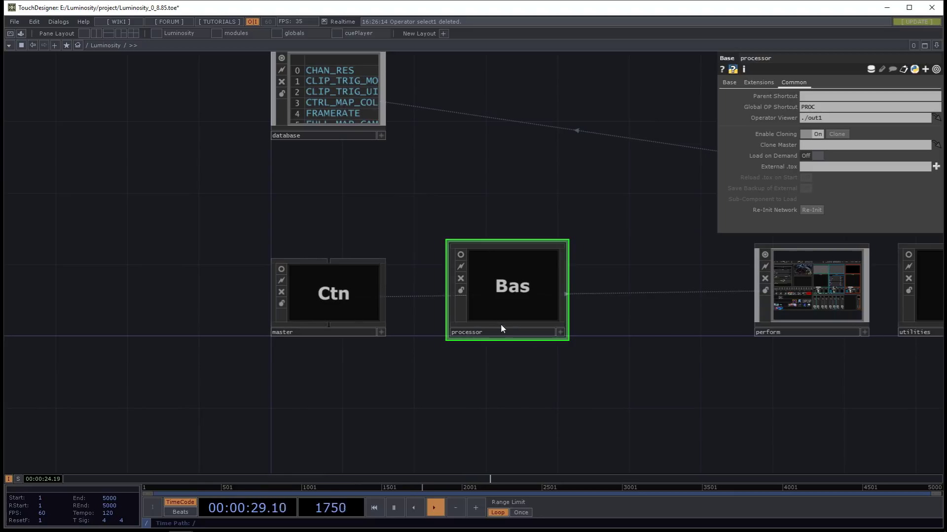
pyautogui.moveTo(507, 283); pyautogui.dragTo(543, 282)
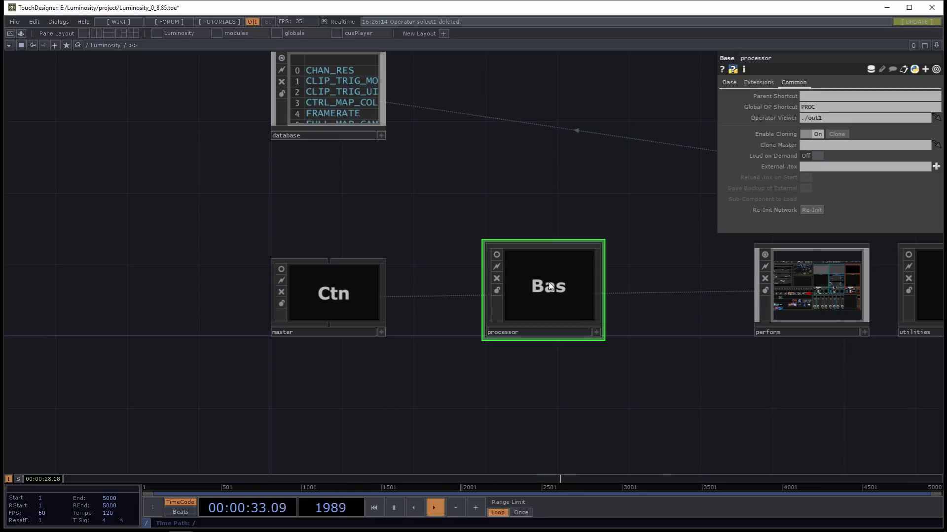
pyautogui.moveTo(495, 180); pyautogui.dragTo(445, 233)
pyautogui.scroll(-5, 395, 232)
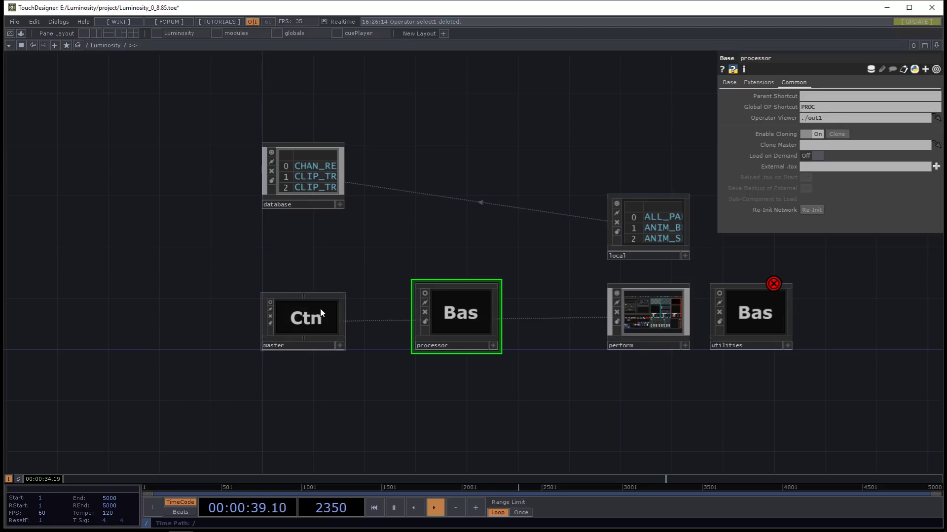
# - Enter the master container and open the fromNodes component inside it
pyautogui.click(319, 340)
pyautogui.press('i')
pyautogui.moveTo(346, 370); pyautogui.dragTo(289, 385)
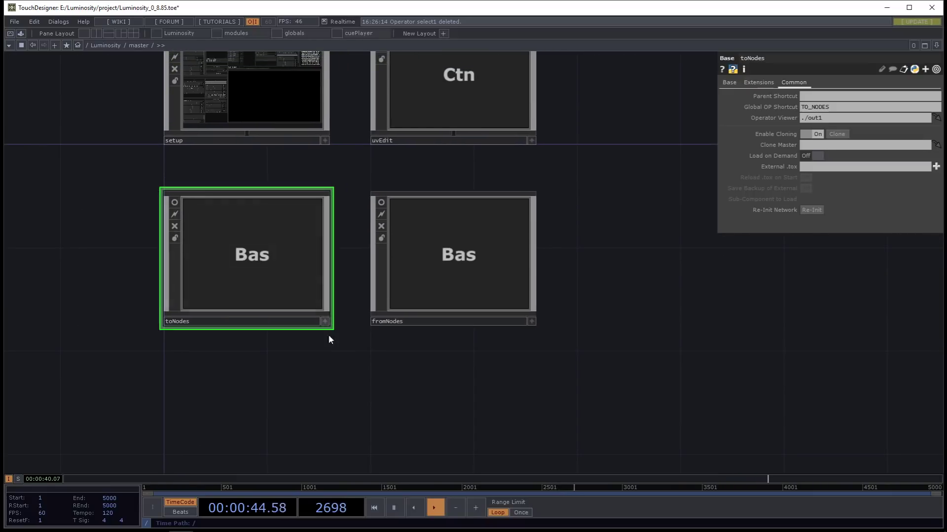
pyautogui.click(393, 279)
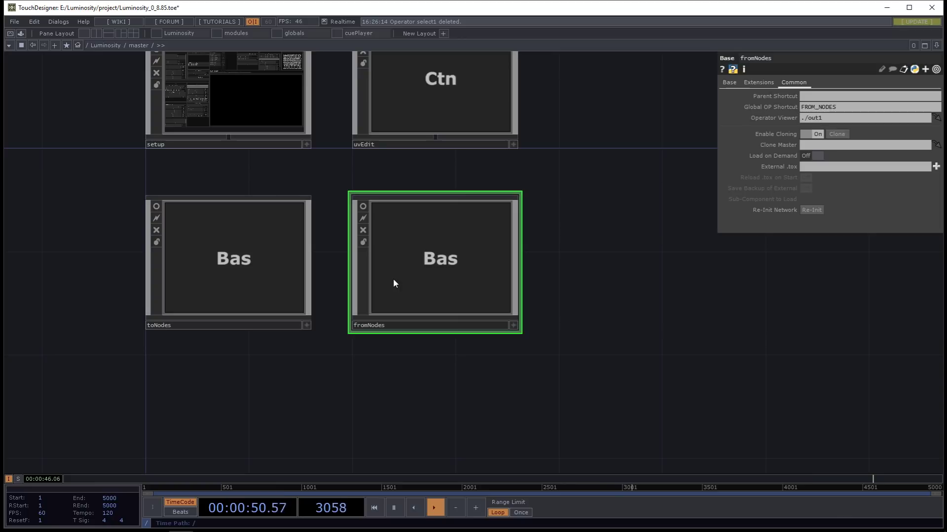
pyautogui.doubleClick(393, 280)
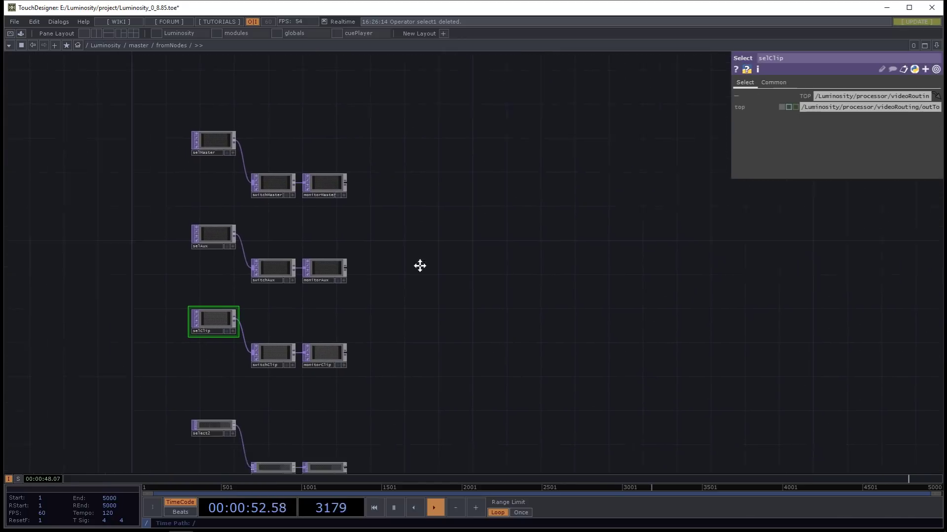
# - Examine the monitor and preview operator chains in fromNodes and the table1, eval1 and datexec2 DATs
pyautogui.moveTo(209, 74); pyautogui.dragTo(326, 466)
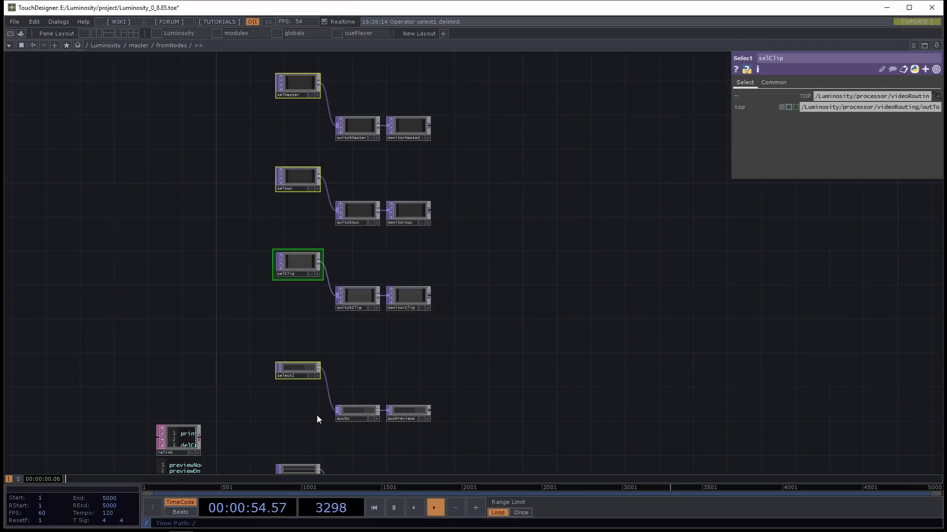
pyautogui.scroll(-10, 500, 365)
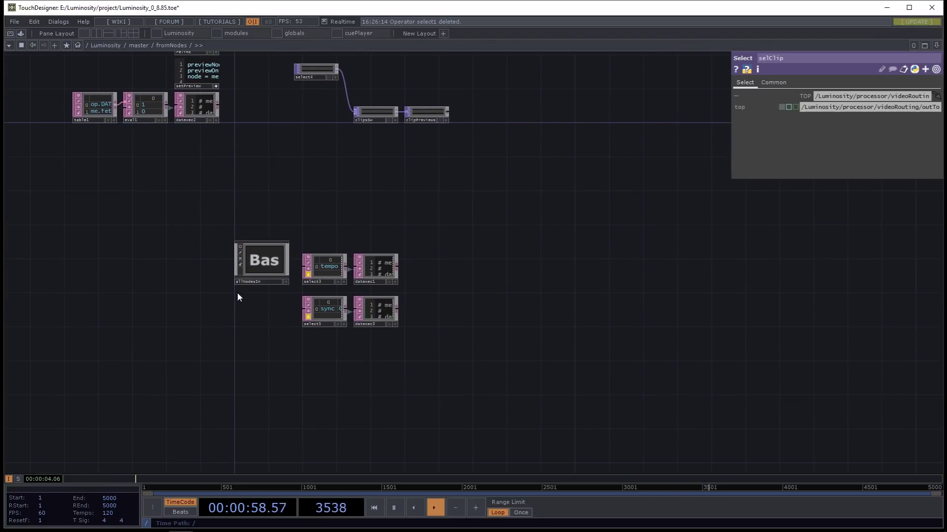
pyautogui.scroll(2, 238, 292)
pyautogui.moveTo(284, 206); pyautogui.dragTo(398, 416)
pyautogui.scroll(2, 231, 229)
pyautogui.scroll(2, 231, 227)
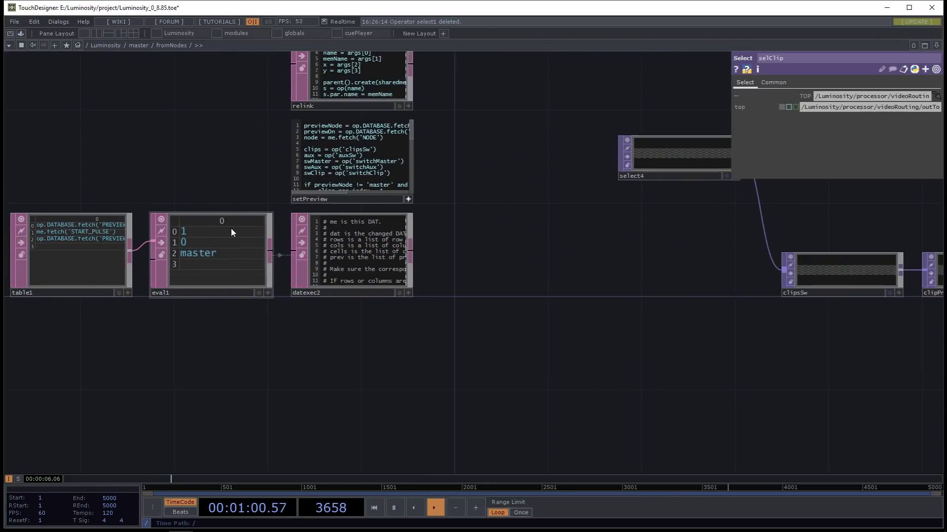
pyautogui.scroll(6, 261, 261)
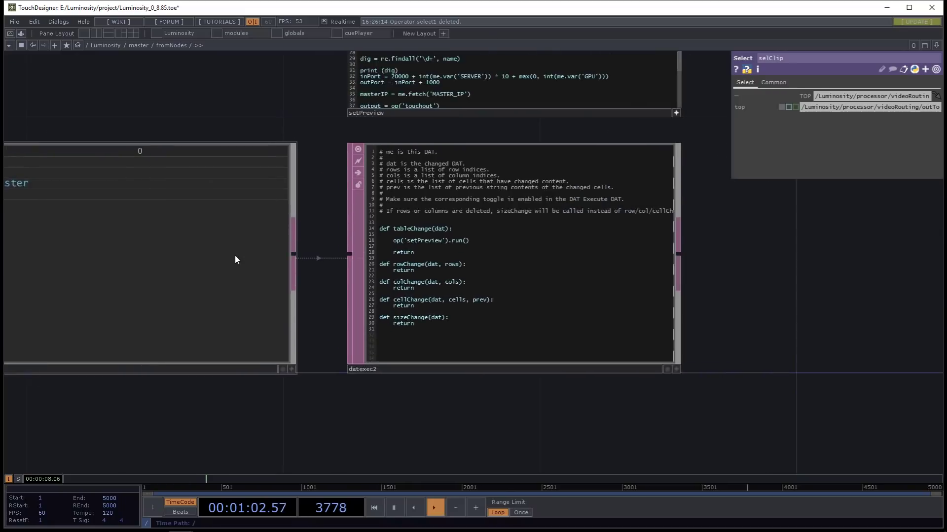
pyautogui.scroll(-10, 222, 221)
pyautogui.scroll(10, 201, 195)
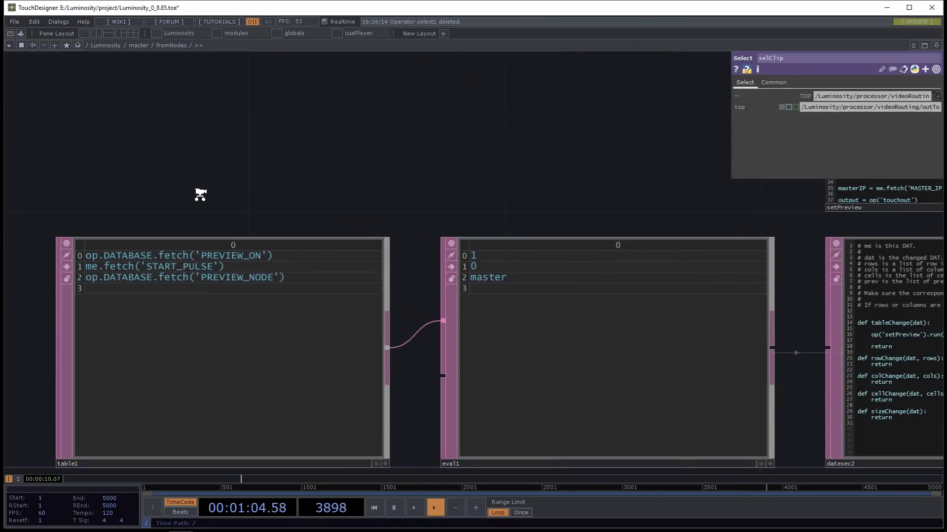
# - Inspect the tempo and sync Select DATs and their execute scripts beside allNodesIn
pyautogui.scroll(-8, 200, 194)
pyautogui.moveTo(440, 260); pyautogui.dragTo(378, 175)
pyautogui.scroll(3, 346, 268)
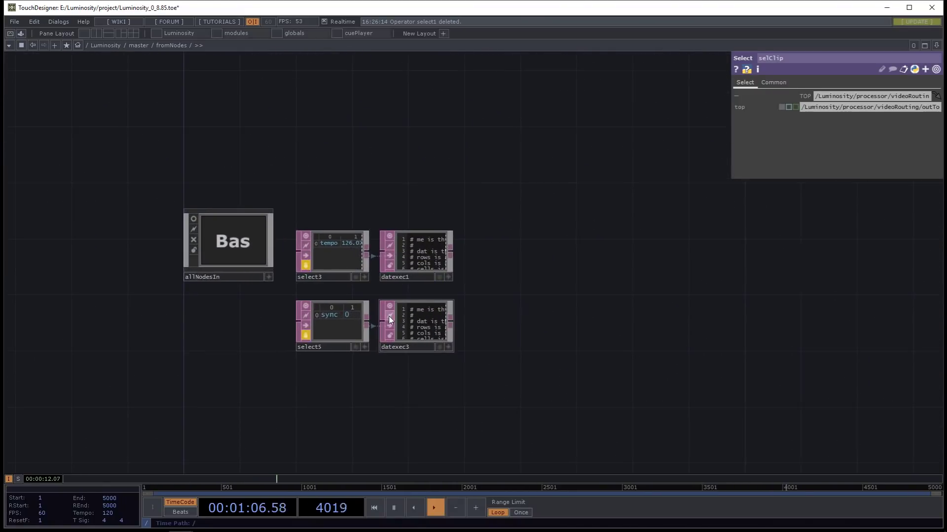
pyautogui.scroll(3, 388, 315)
pyautogui.scroll(-3, 285, 270)
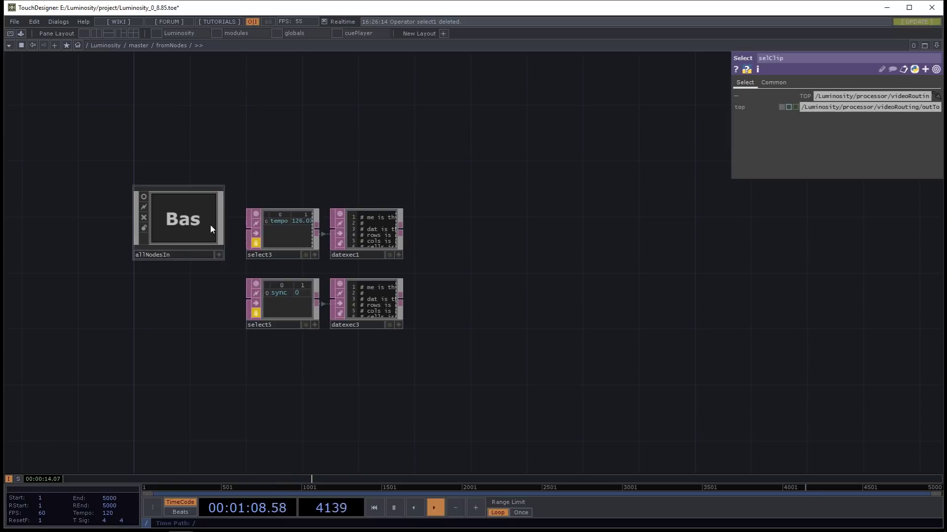
# - Enter the allNodesIn component, select all of its operators and look over the network layout
pyautogui.click(162, 220)
pyautogui.press('i')
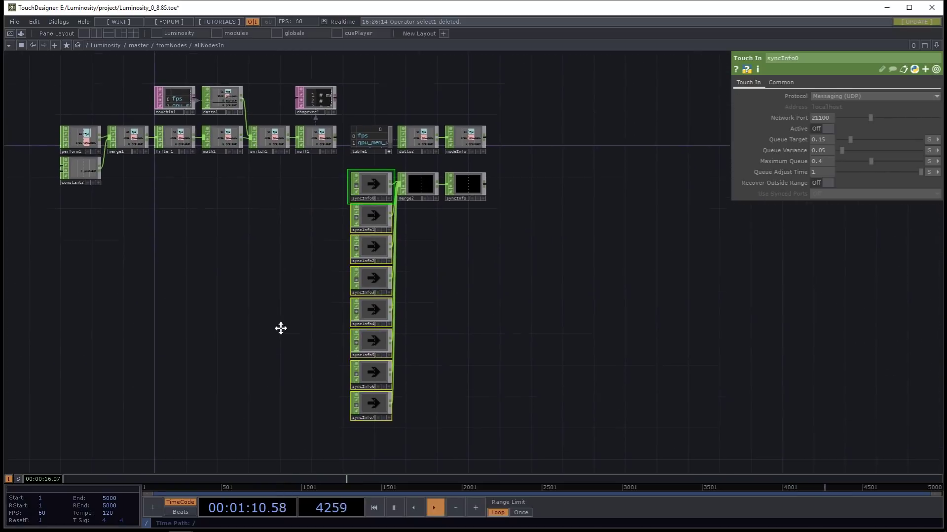
pyautogui.moveTo(65, 154); pyautogui.dragTo(501, 475)
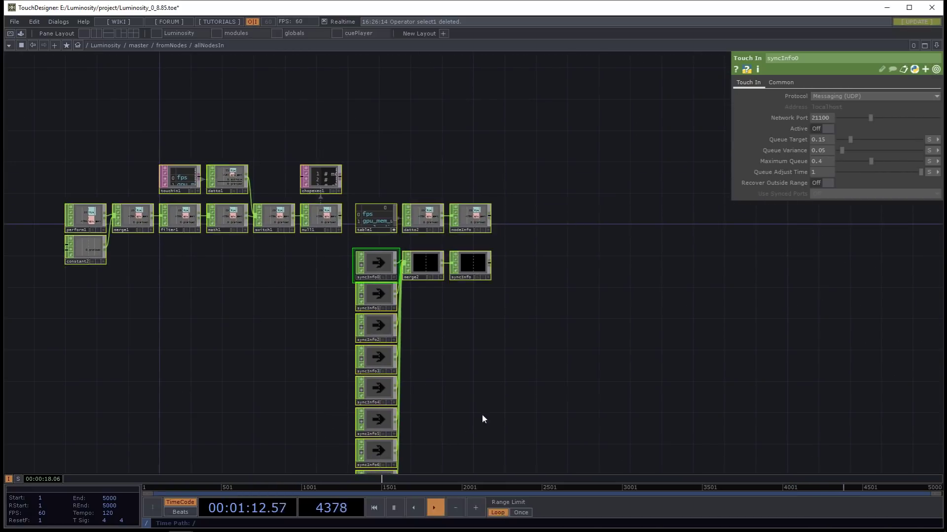
pyautogui.moveTo(484, 416); pyautogui.dragTo(471, 307)
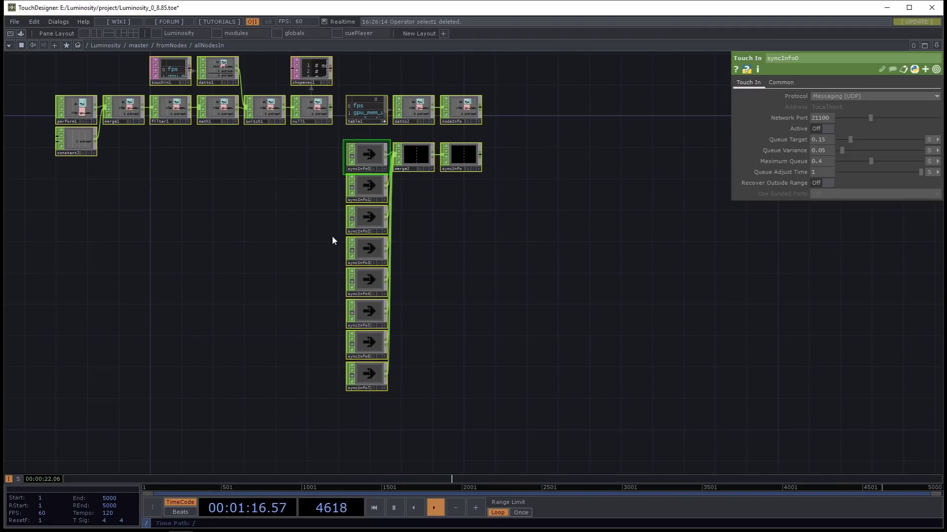
pyautogui.moveTo(296, 233); pyautogui.dragTo(295, 262)
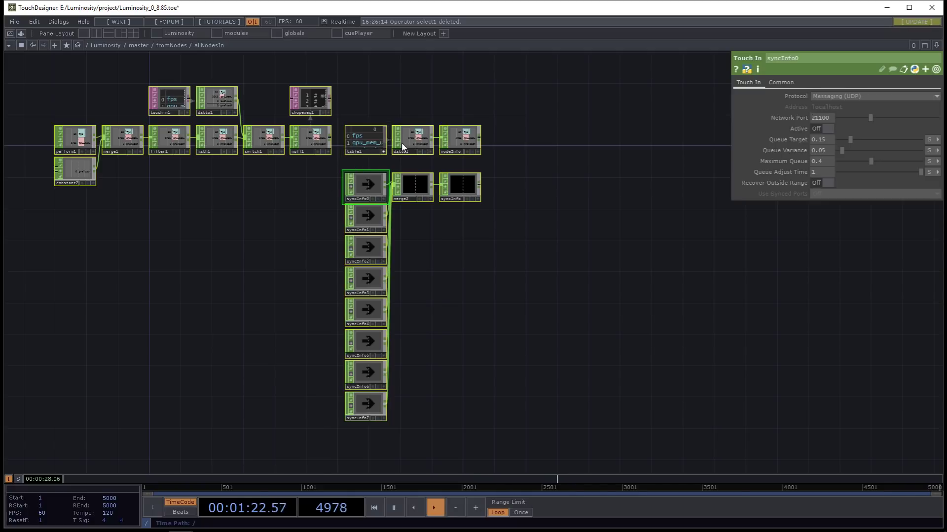
pyautogui.moveTo(297, 239); pyautogui.dragTo(280, 258)
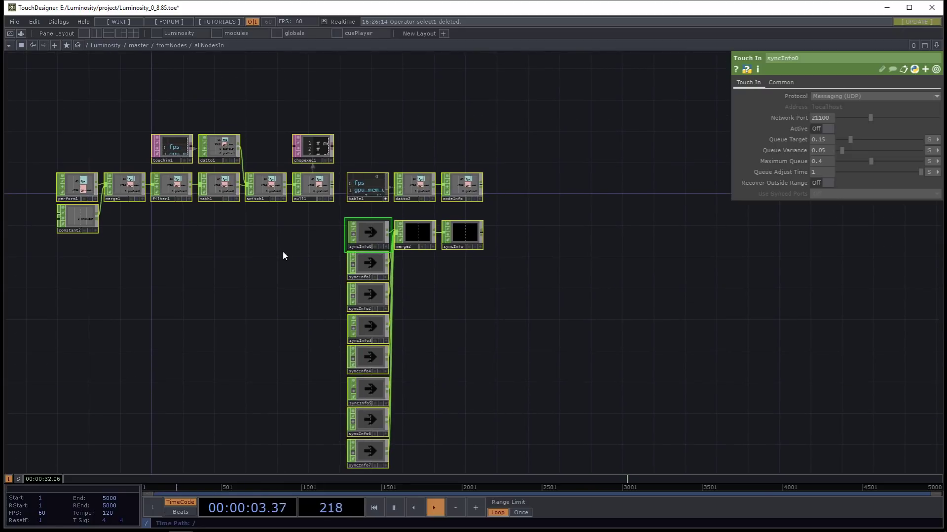
# - Examine allNodesIn's fps and GPU memory data chain, table1 and the syncInfo Touch In operators up close
pyautogui.moveTo(448, 274); pyautogui.dragTo(624, 249)
pyautogui.scroll(3, 426, 199)
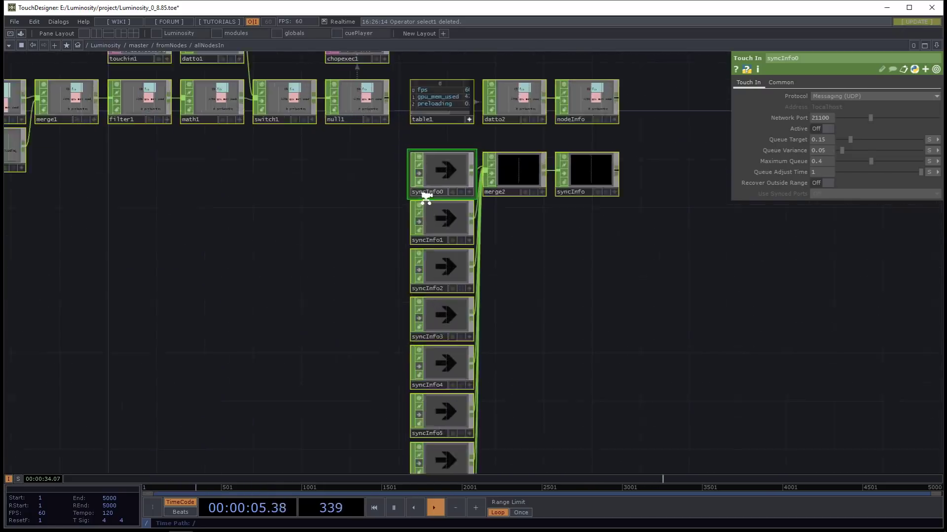
pyautogui.scroll(3, 426, 199)
pyautogui.moveTo(288, 226); pyautogui.dragTo(281, 399)
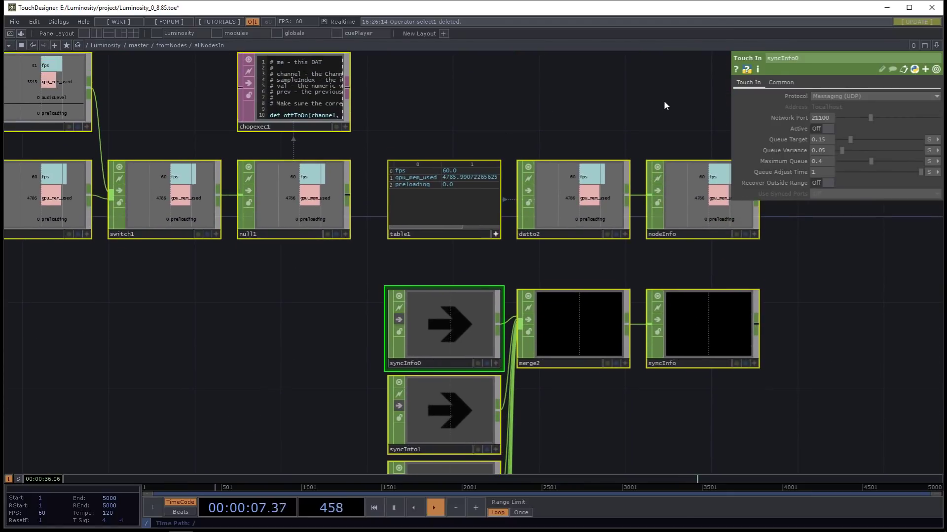
pyautogui.scroll(3, 368, 170)
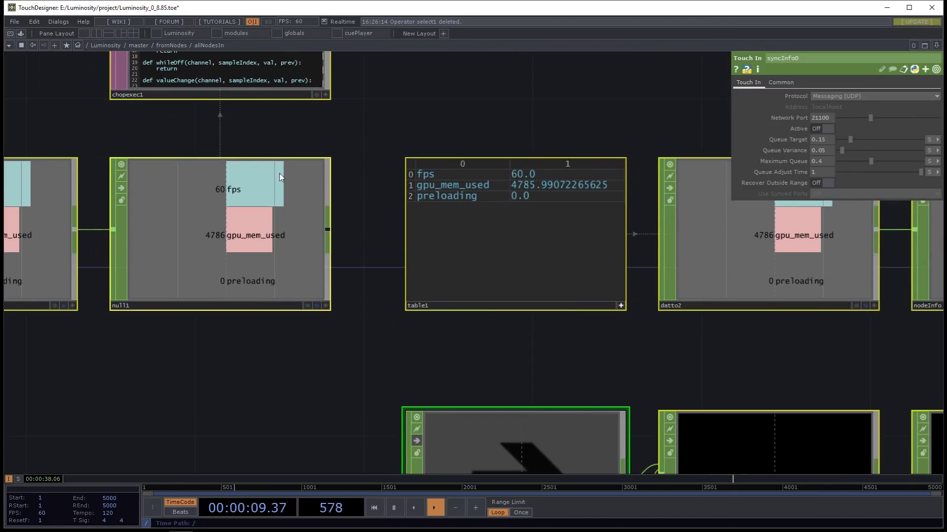
pyautogui.moveTo(405, 141); pyautogui.dragTo(670, 169)
pyautogui.moveTo(241, 156); pyautogui.dragTo(299, 164)
pyautogui.scroll(-3, 299, 169)
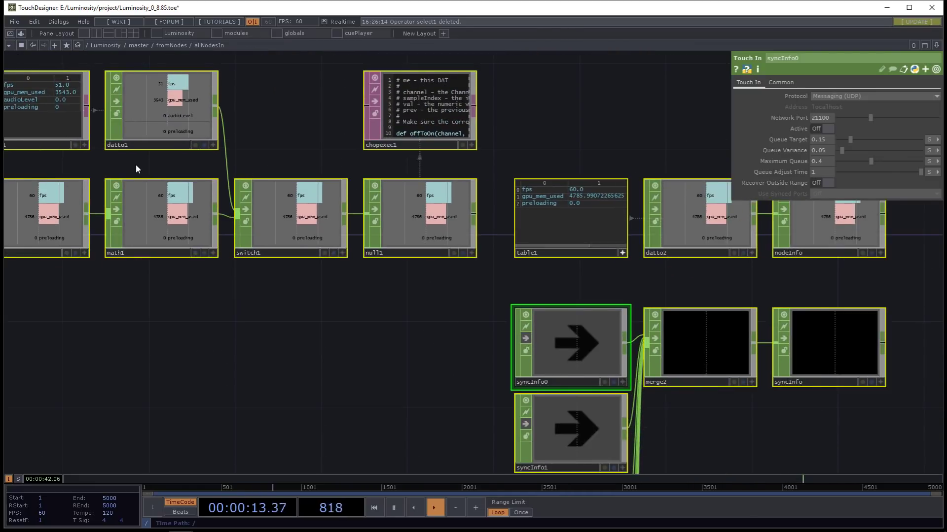
pyautogui.moveTo(136, 164); pyautogui.dragTo(247, 161)
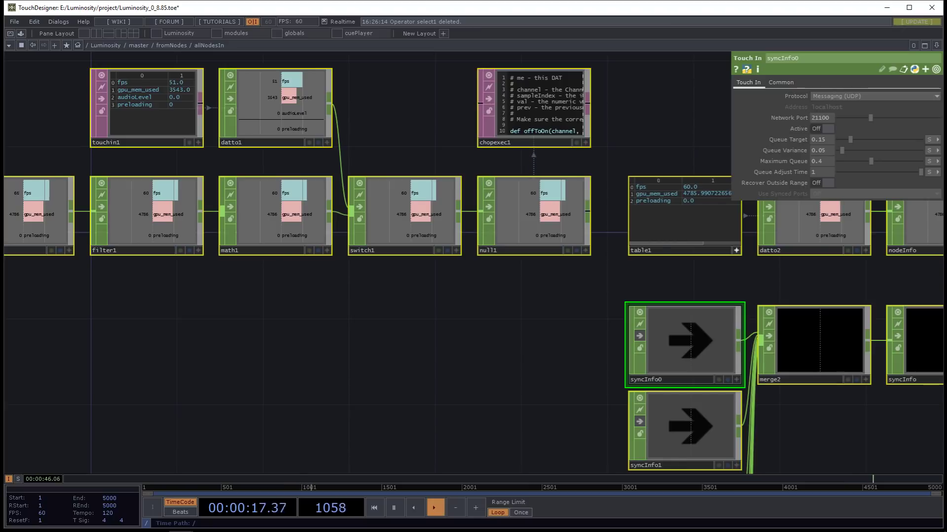
pyautogui.press('u')
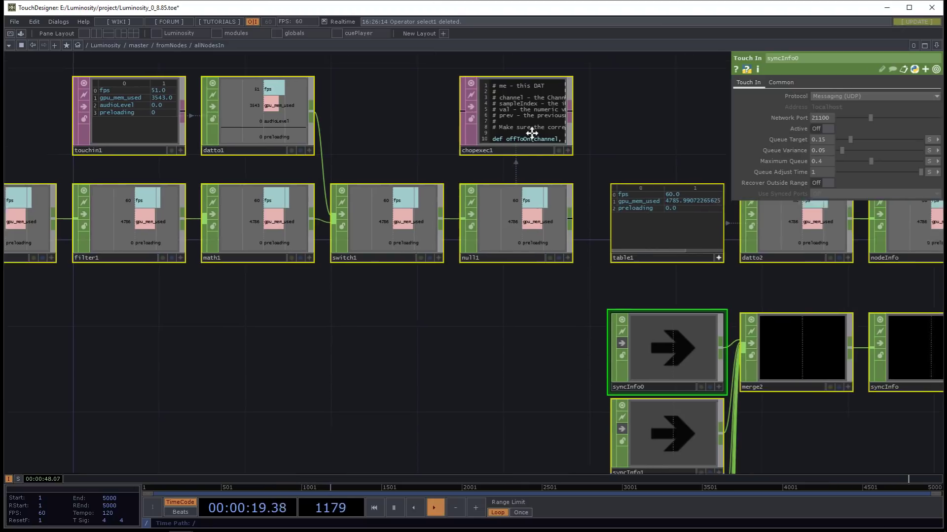
# - Return to the Luminosity root network and line up the local, perform and utilities components in a row beside database
pyautogui.press('u')
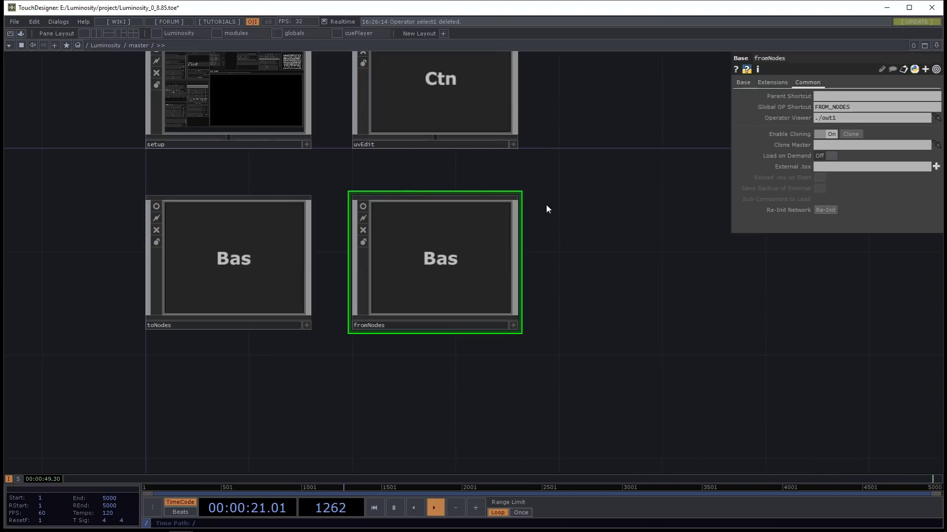
pyautogui.press('u')
pyautogui.moveTo(533, 276); pyautogui.dragTo(387, 257)
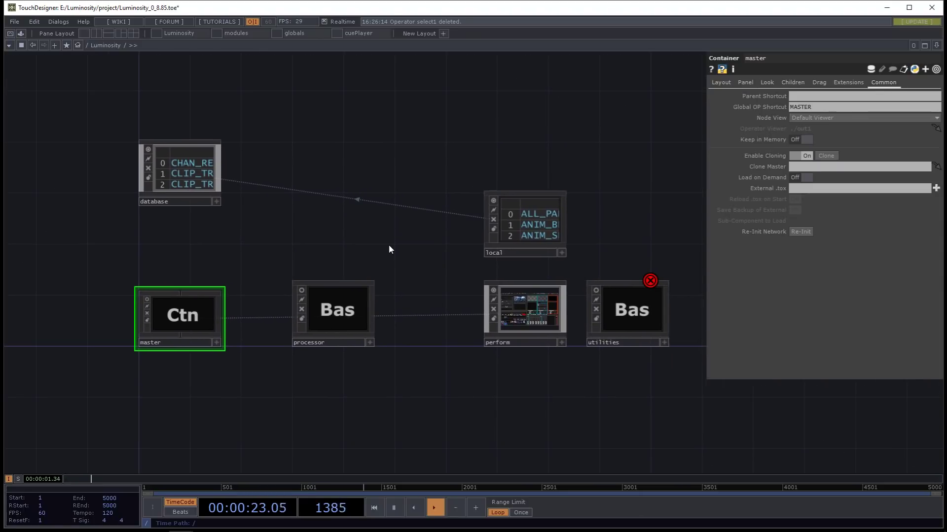
pyautogui.moveTo(513, 224); pyautogui.dragTo(270, 178)
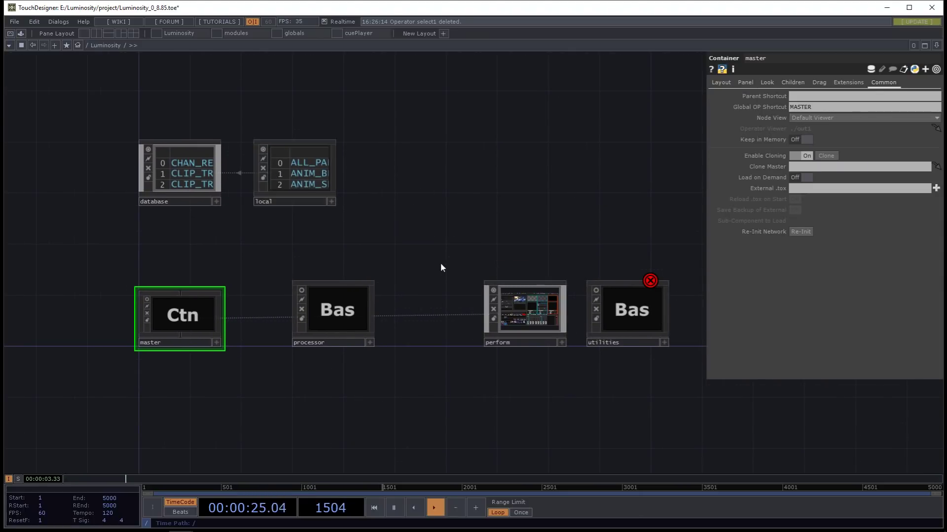
pyautogui.moveTo(533, 321); pyautogui.dragTo(404, 175)
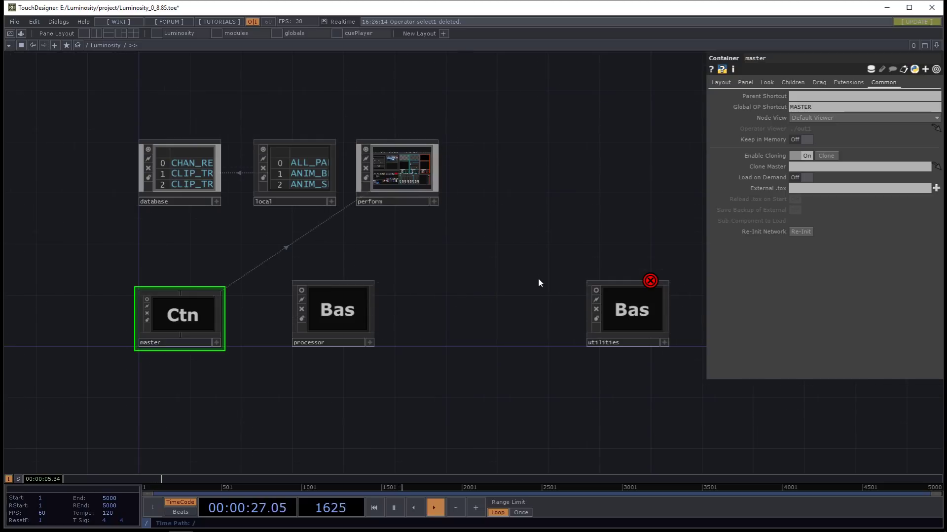
pyautogui.moveTo(602, 280); pyautogui.dragTo(473, 137)
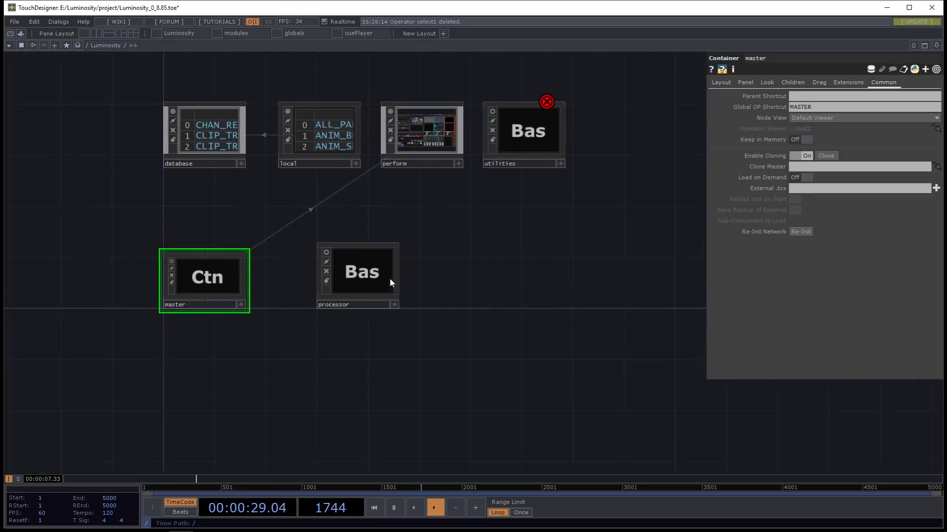
# - Enter the processor component, open its commandProcessor and look over the component grid down to controlIn
pyautogui.doubleClick(364, 265)
pyautogui.moveTo(364, 265); pyautogui.dragTo(623, 155)
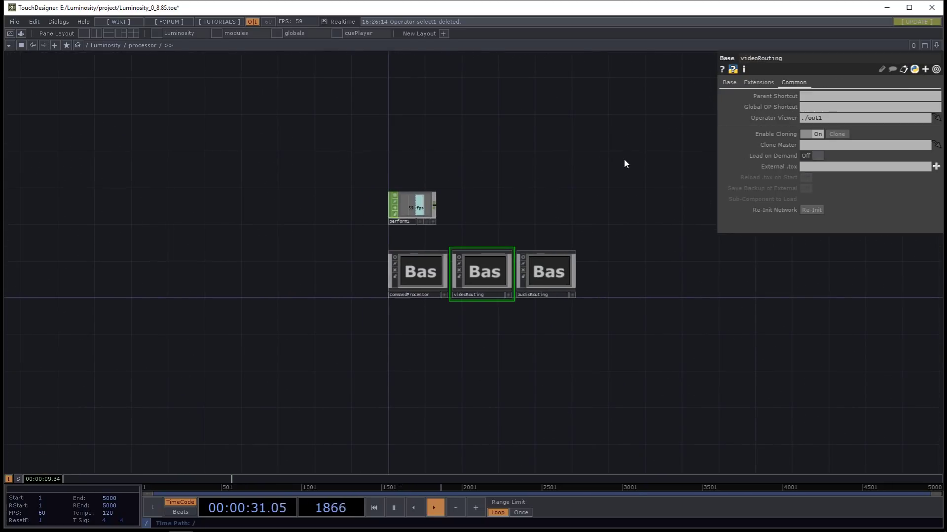
pyautogui.scroll(2, 474, 327)
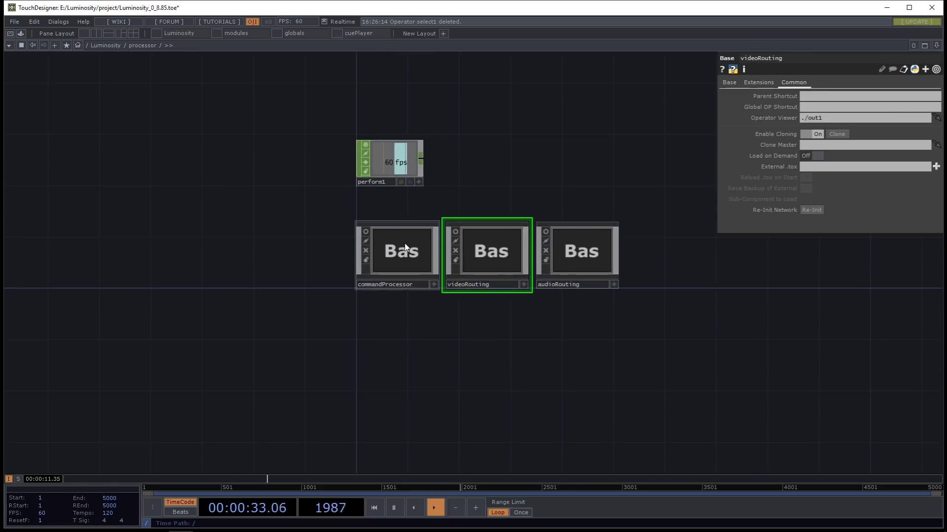
pyautogui.click(406, 246)
pyautogui.doubleClick(404, 246)
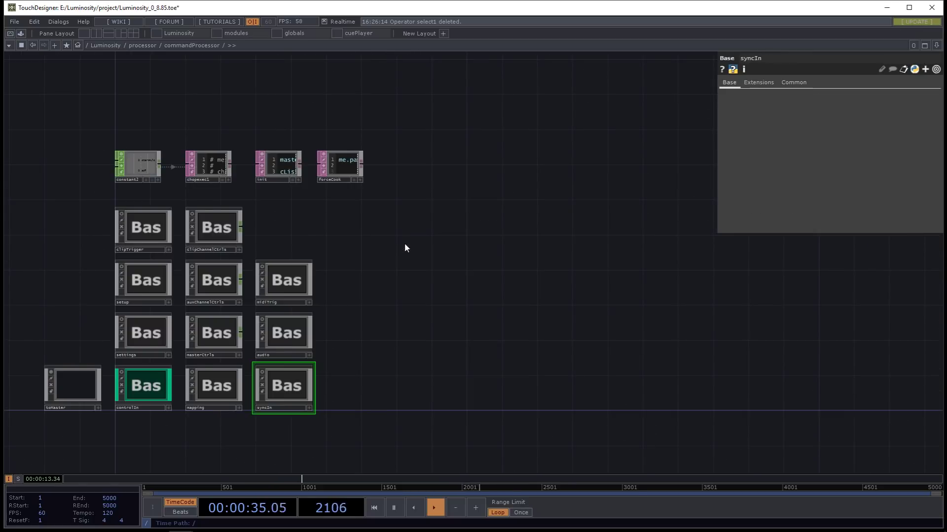
pyautogui.scroll(3, 250, 345)
pyautogui.scroll(2, 216, 383)
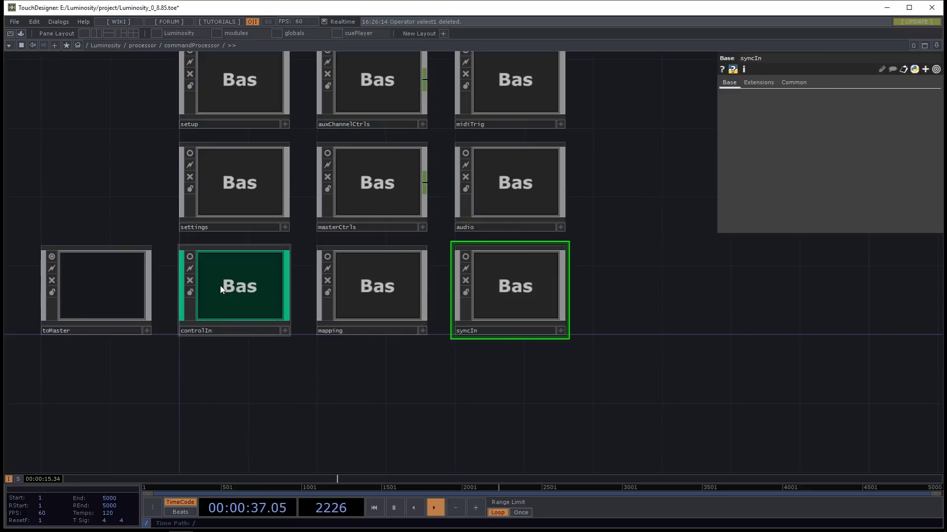
pyautogui.click(221, 290)
# - Revisit toNodes and fromNodes inside master, and return to controlIn inside the processor's commandProcessor to compare both sides
pyautogui.press('u')
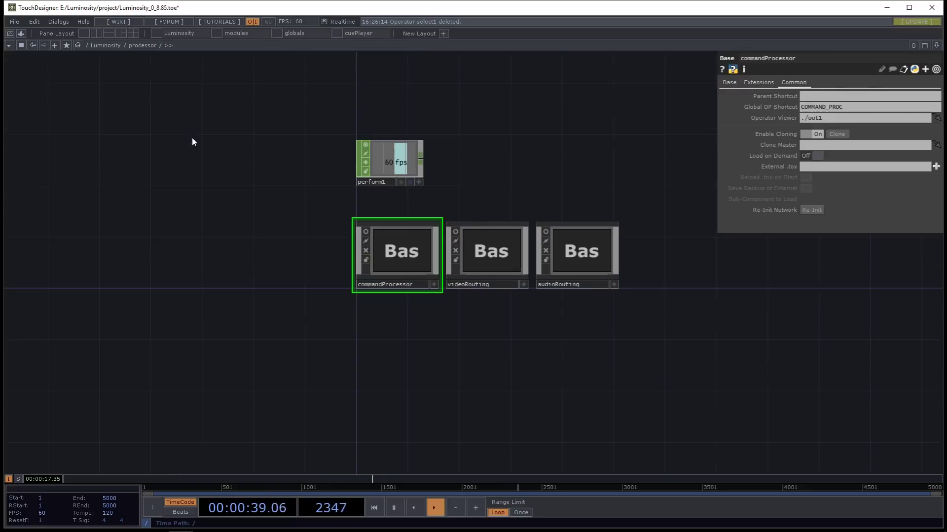
pyautogui.press('u')
pyautogui.click(230, 264)
pyautogui.doubleClick(230, 265)
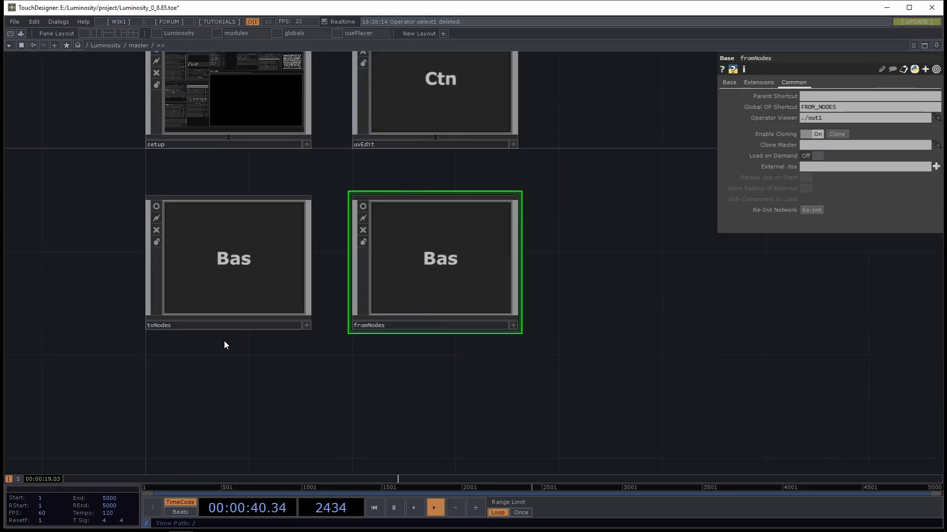
pyautogui.press('u')
pyautogui.doubleClick(359, 262)
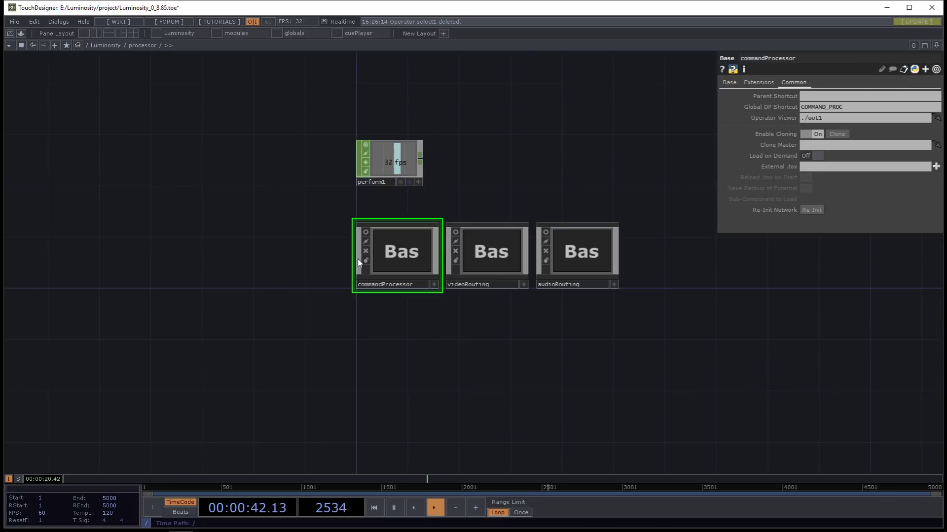
pyautogui.doubleClick(355, 265)
pyautogui.moveTo(151, 381); pyautogui.dragTo(222, 392)
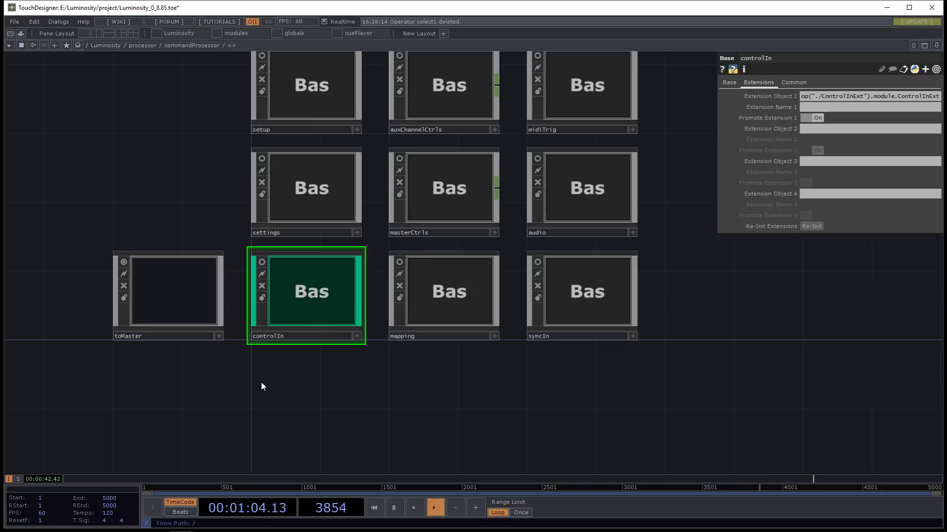
pyautogui.scroll(-3, 363, 338)
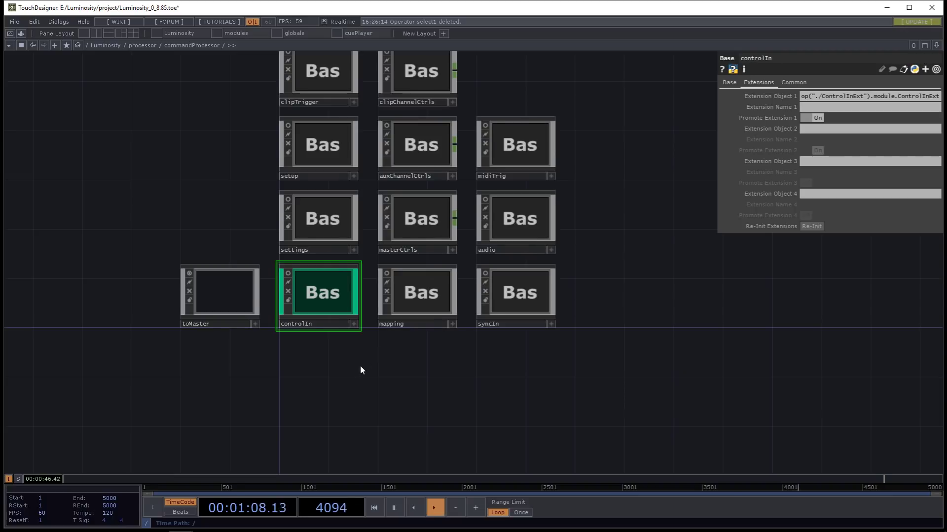
pyautogui.scroll(5, 376, 383)
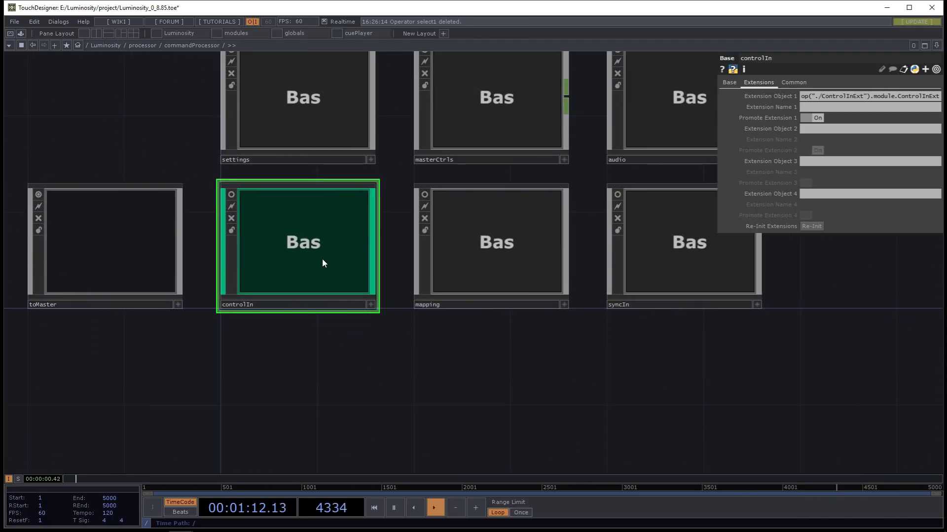
# - Look over the operators inside controlIn and return to the commandProcessor network
pyautogui.press('i')
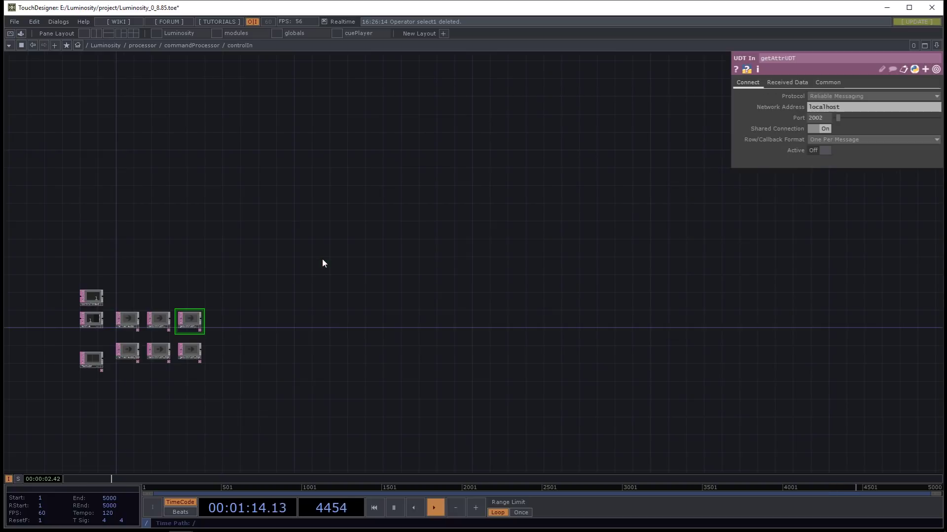
pyautogui.moveTo(324, 345); pyautogui.dragTo(339, 385)
pyautogui.press('u')
pyautogui.moveTo(365, 316); pyautogui.dragTo(358, 329)
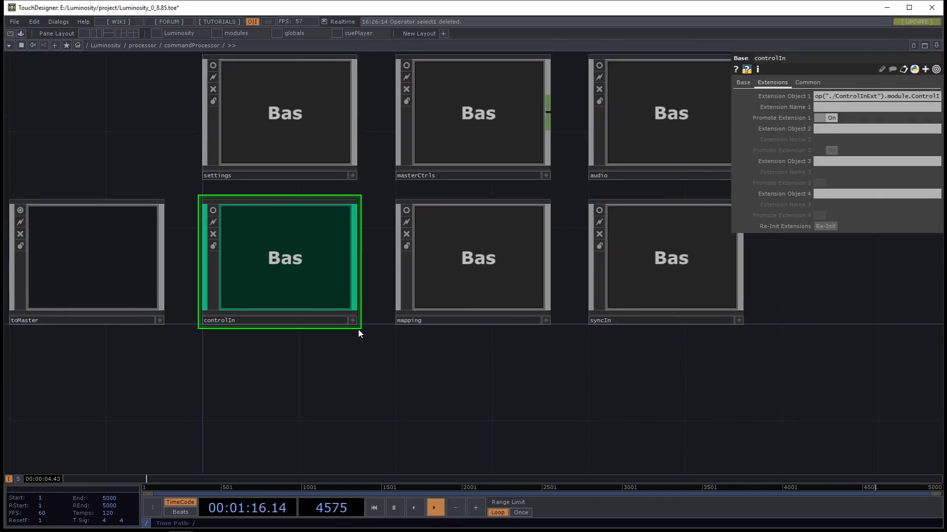
# - Enter masterCtrls, examine how its shared memory, Touch In and select inputs feed switch1, and return to commandProcessor
pyautogui.scroll(-3, 357, 329)
pyautogui.click(418, 212)
pyautogui.press('i')
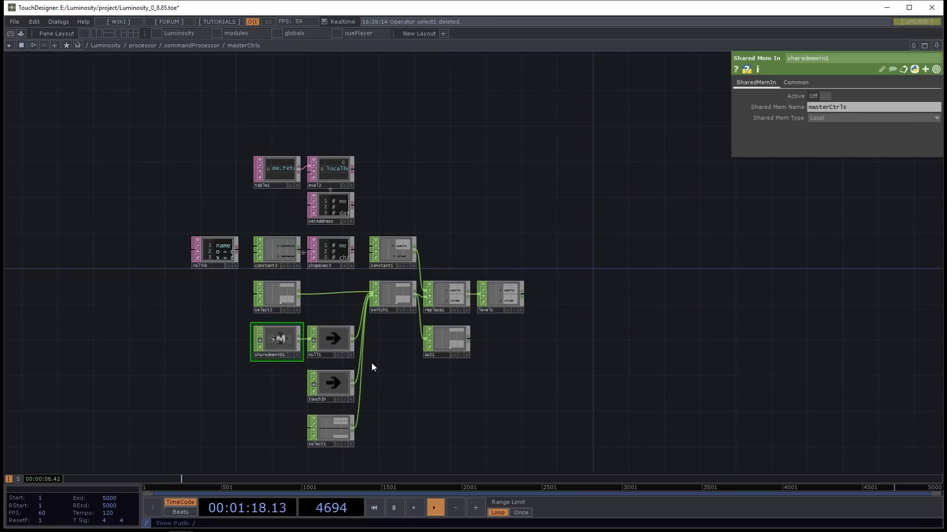
pyautogui.scroll(4, 359, 359)
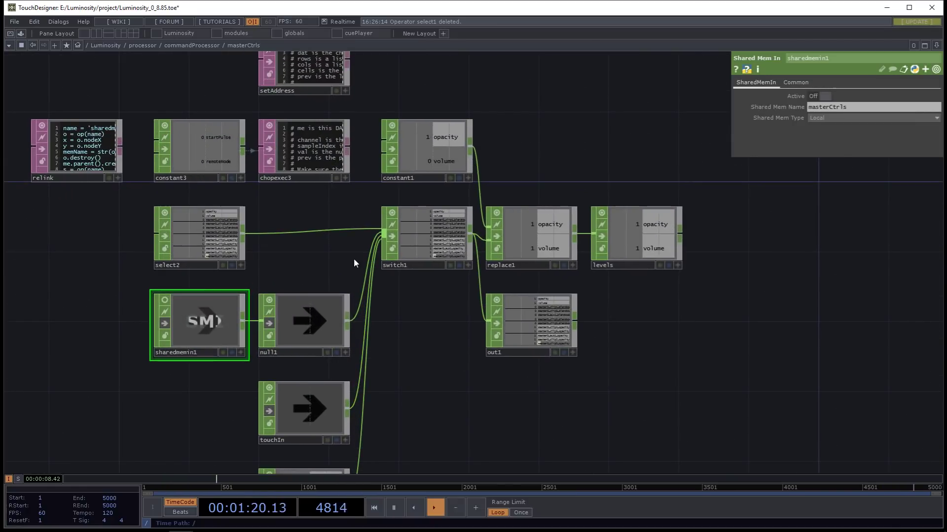
pyautogui.scroll(-2, 295, 364)
pyautogui.press('u')
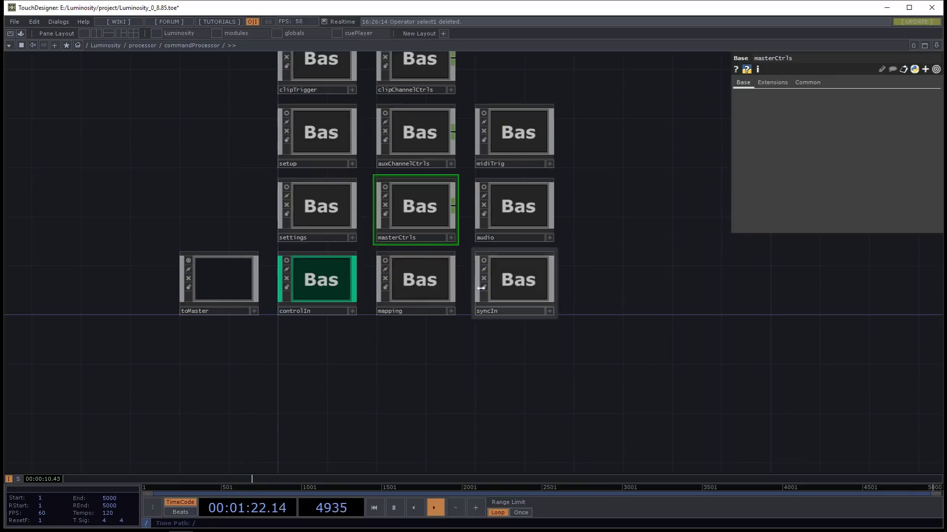
# - Leave commandProcessor and enter videoRouting to view its clipChannels, auxChannels, masterChannels and outToUI components
pyautogui.scroll(-2, 490, 302)
pyautogui.scroll(3, 491, 302)
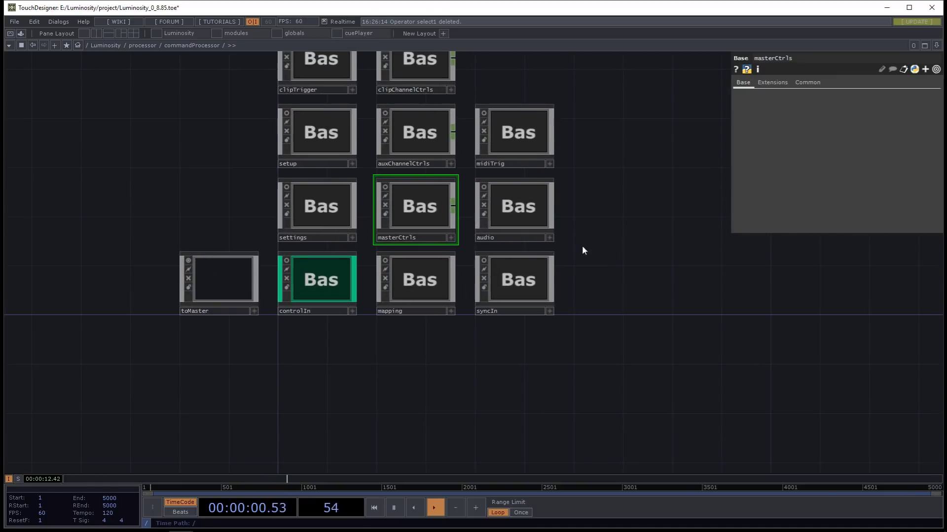
pyautogui.moveTo(582, 249); pyautogui.dragTo(522, 349)
pyautogui.press('u')
pyautogui.moveTo(459, 352); pyautogui.dragTo(382, 377)
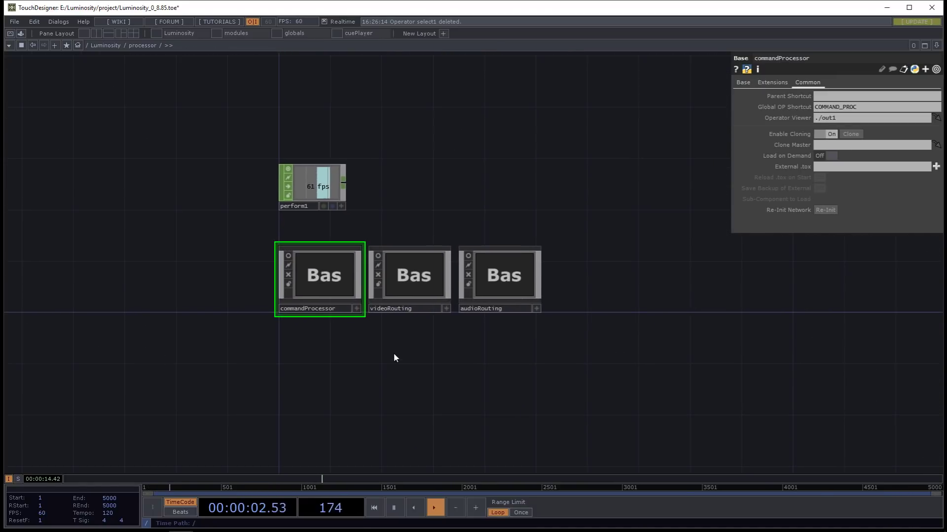
pyautogui.click(413, 271)
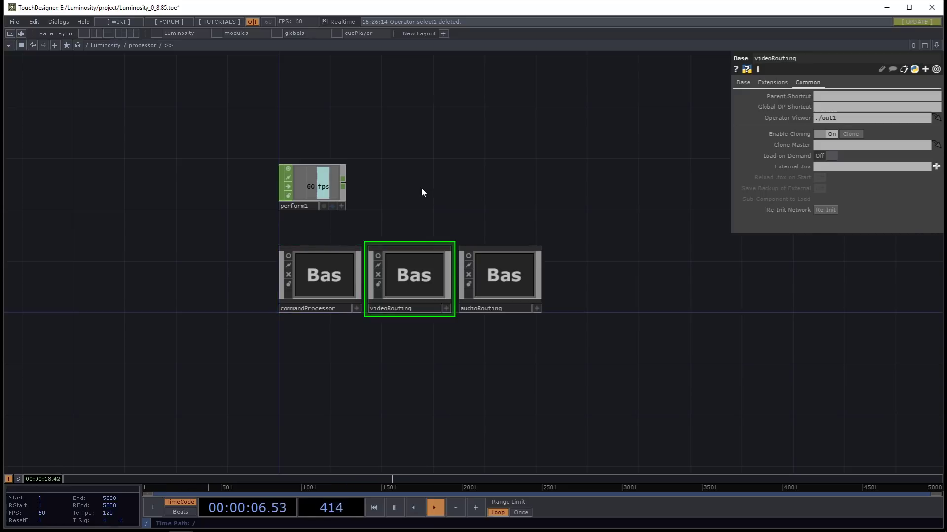
pyautogui.press('i')
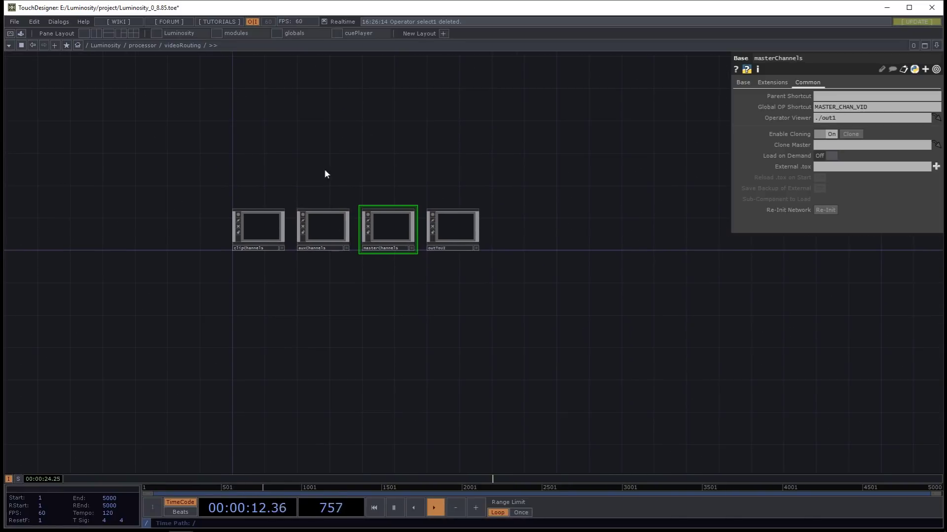
pyautogui.scroll(3, 266, 188)
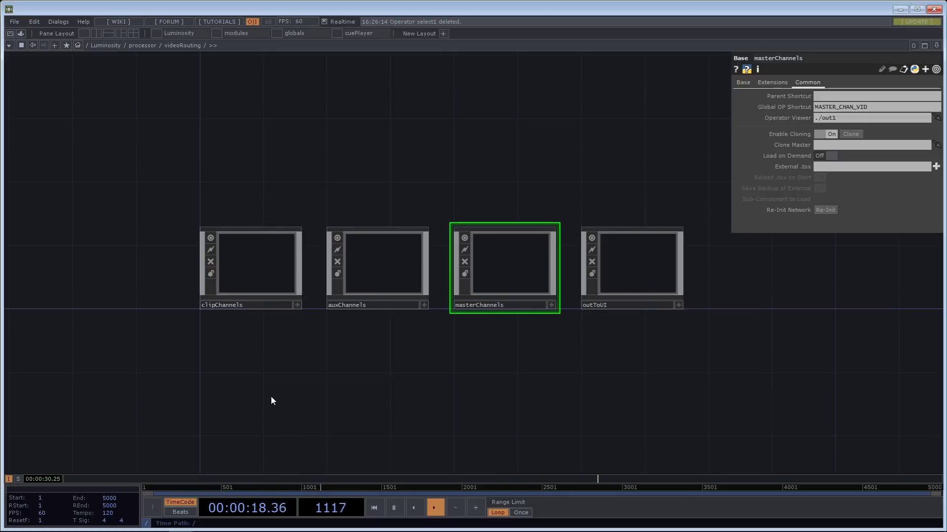
# - In perform mode, raise Clip 1's volume slightly and route its output to Aux 1
pyautogui.press('F1')
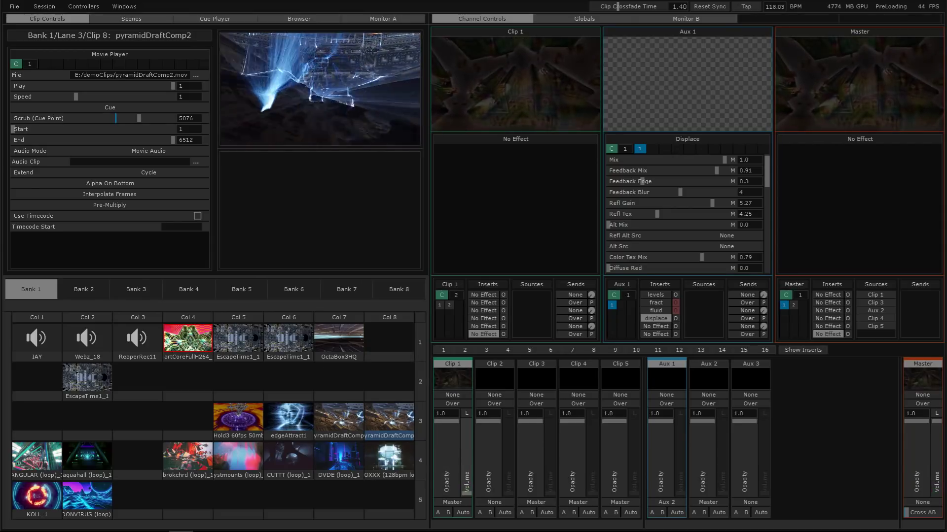
pyautogui.moveTo(466, 496); pyautogui.dragTo(464, 481)
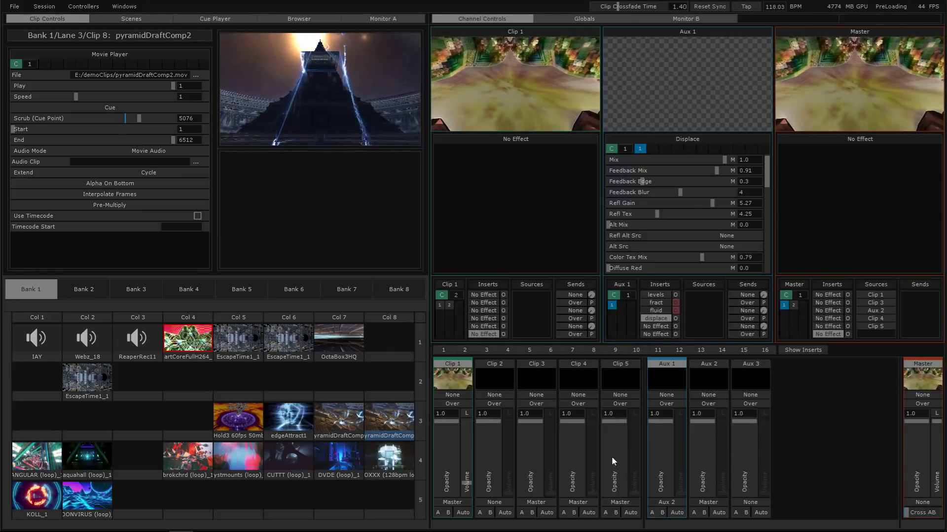
pyautogui.click(452, 503)
pyautogui.click(451, 475)
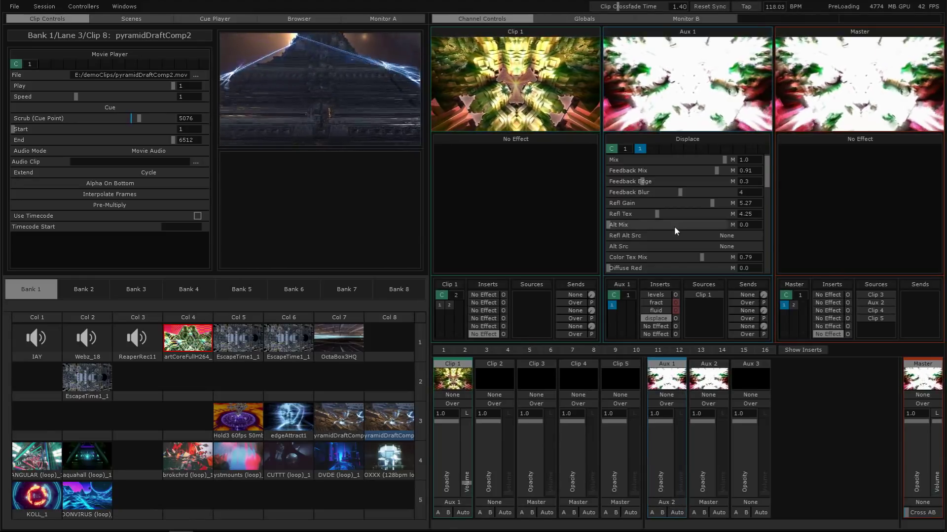
# - Turn off the fract and fluid inserts on Aux 1 and show Aux 2's channel controls
pyautogui.click(675, 302)
pyautogui.click(675, 310)
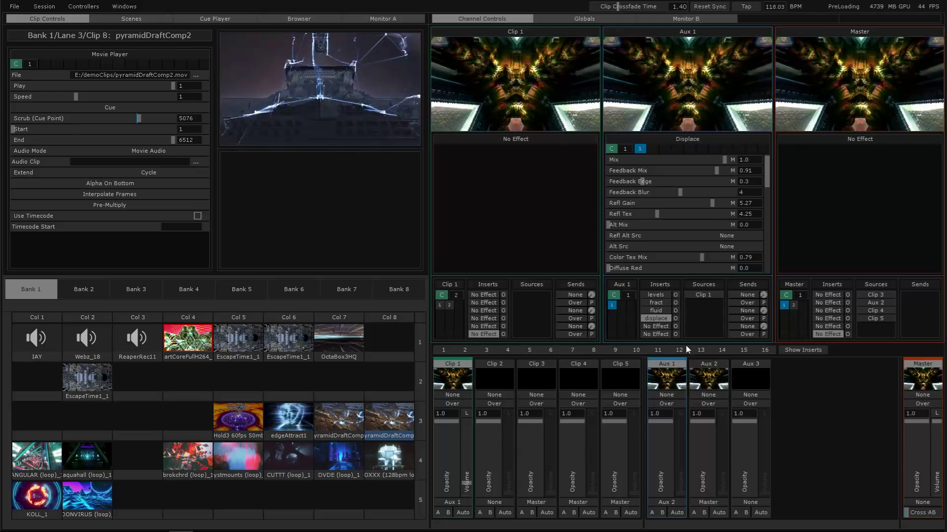
pyautogui.click(708, 364)
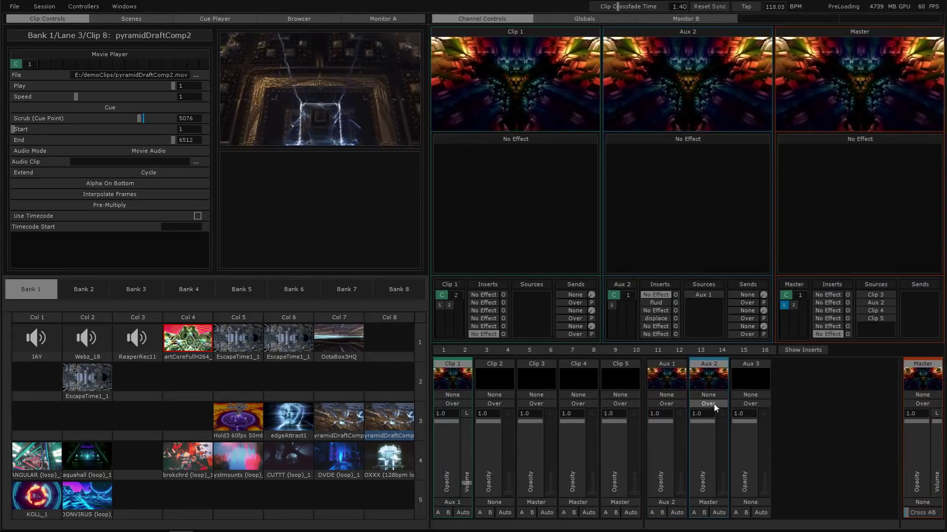
# - Select the Aux 3 channel and set its source to DynamicsScene
pyautogui.click(749, 383)
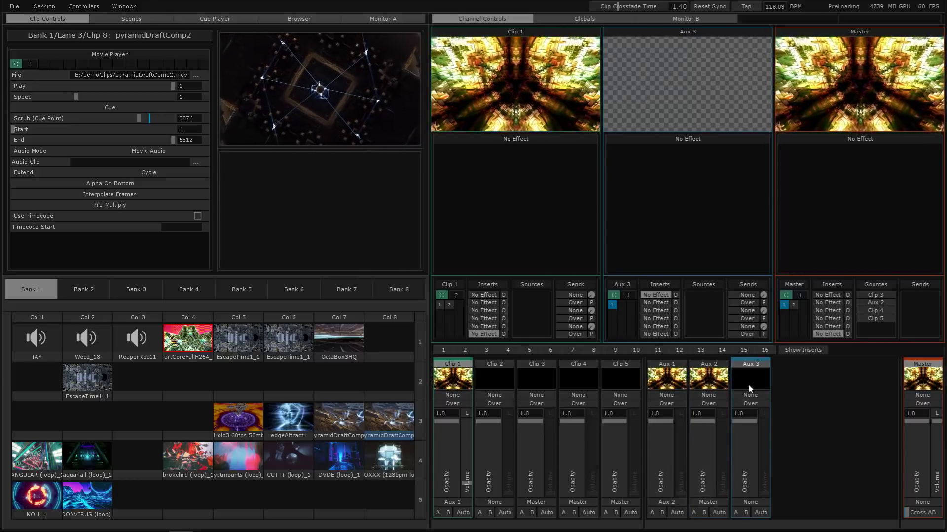
pyautogui.click(750, 402)
pyautogui.scroll(-5, 740, 458)
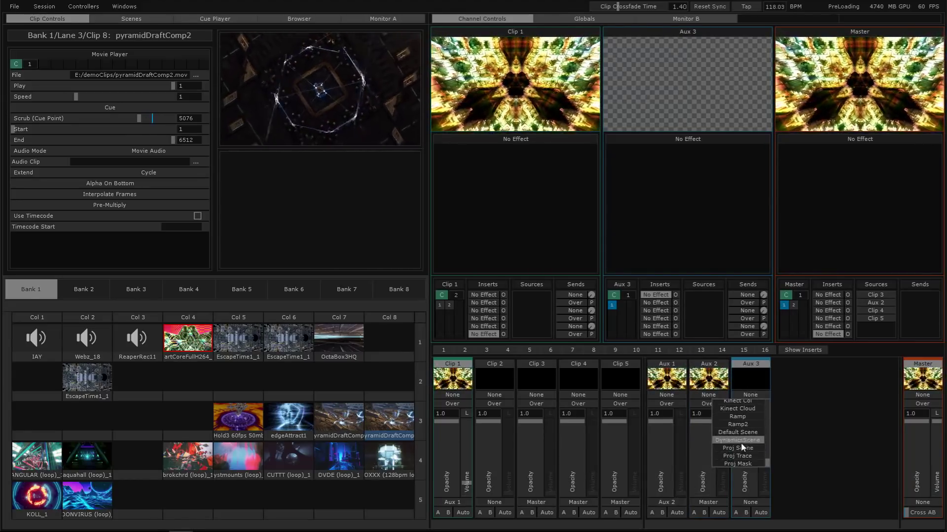
pyautogui.click(743, 440)
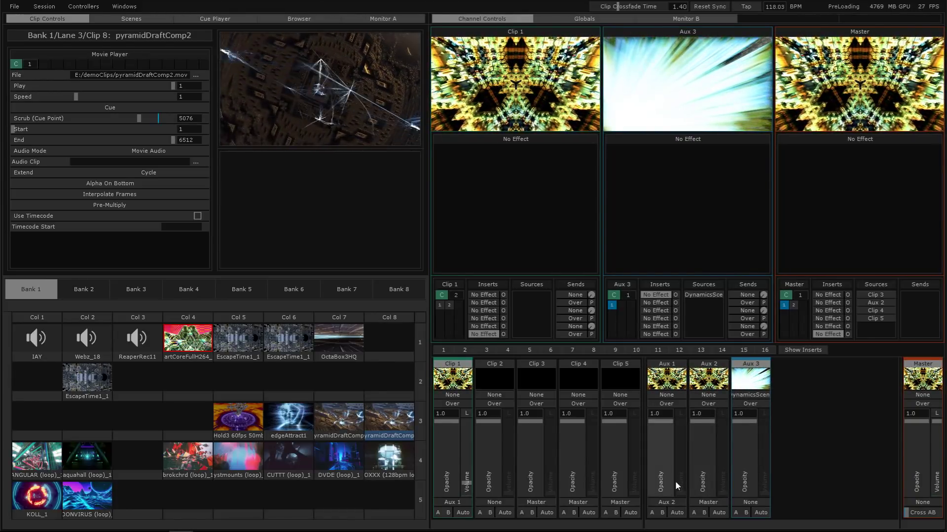
# - Lower the opacity of Aux 1 and Aux 2 to 0.0 and route Aux 3 to Master
pyautogui.moveTo(661, 484); pyautogui.dragTo(658, 504)
pyautogui.click(750, 503)
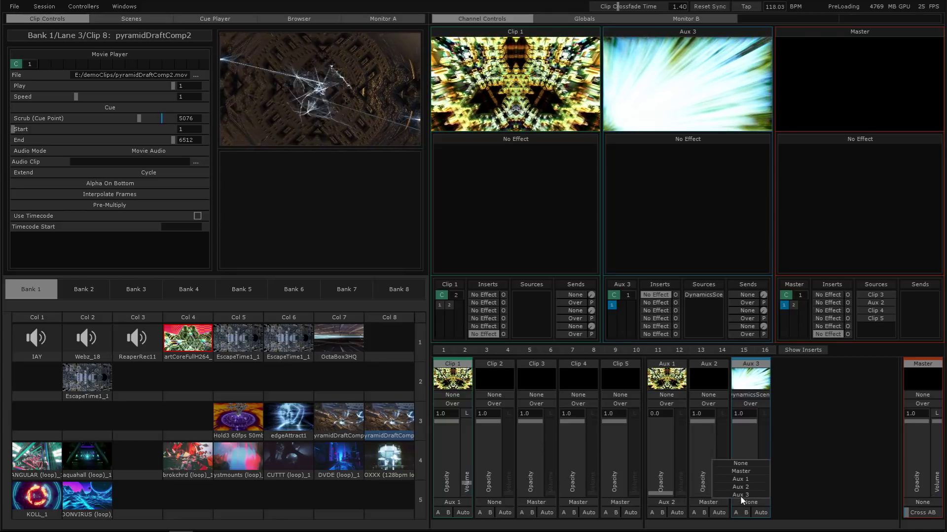
pyautogui.click(734, 473)
pyautogui.moveTo(700, 478); pyautogui.dragTo(698, 503)
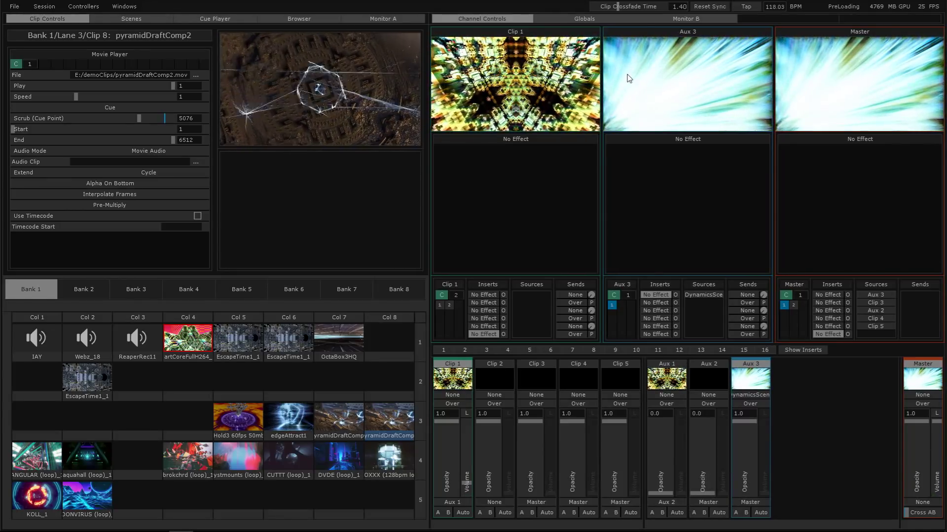
# - Raise Aux 1's opacity to 1.0 and lower Aux 3's opacity to 0.0
pyautogui.click(663, 424)
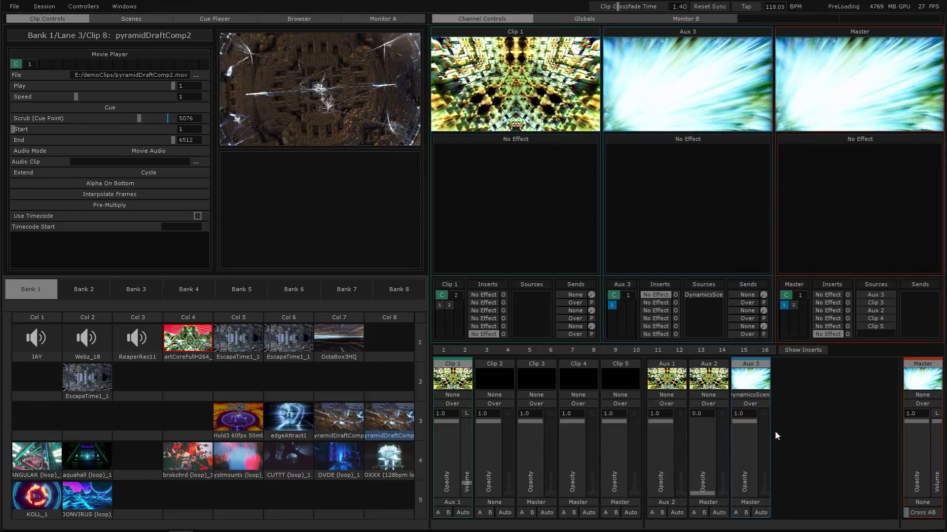
pyautogui.moveTo(745, 421); pyautogui.dragTo(744, 530)
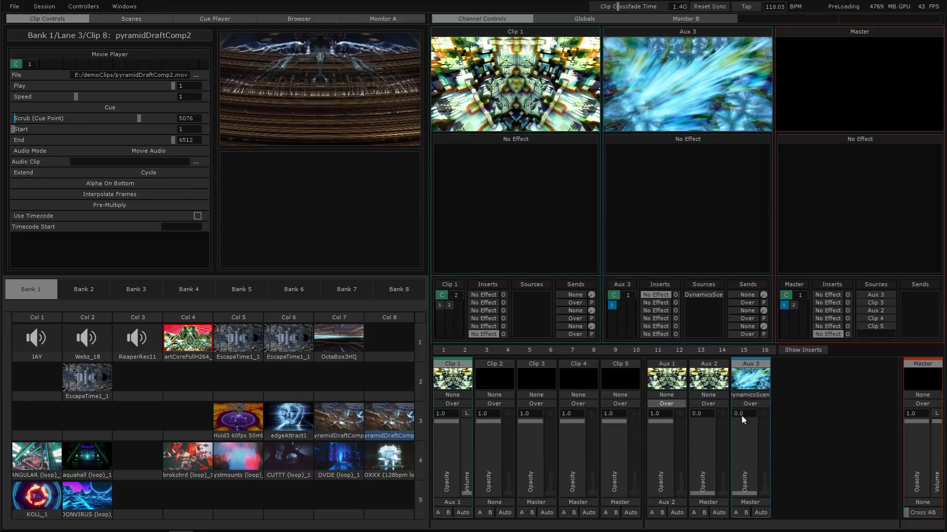
pyautogui.press('Escape')
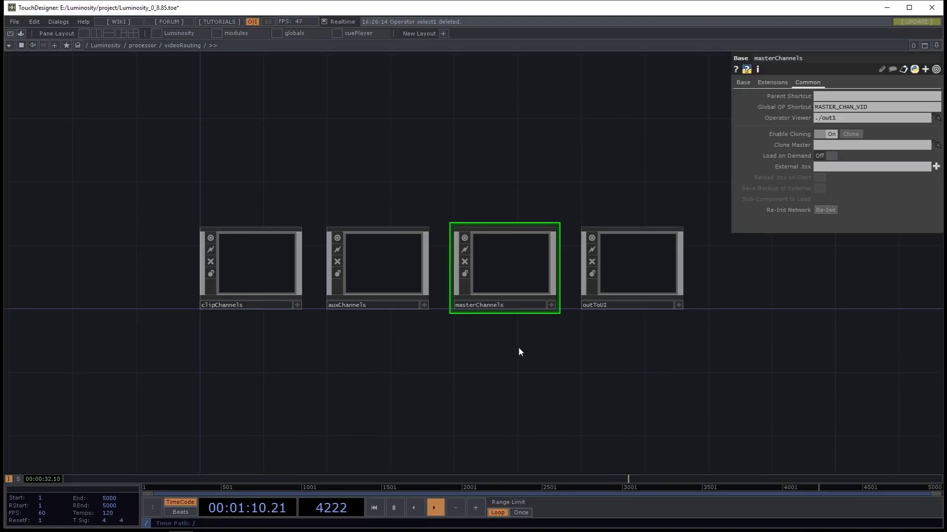
pyautogui.press('F1')
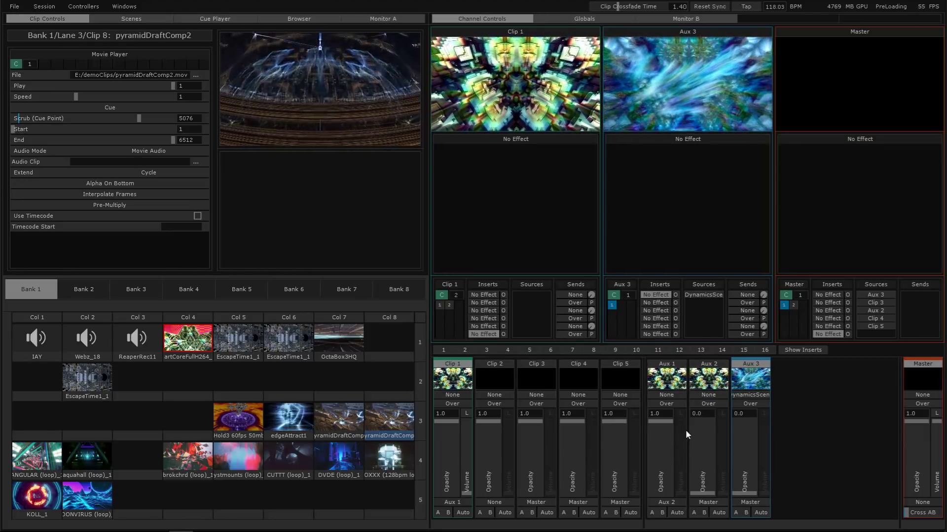
# - Open the Clip 4 opacity slider's network in a floating pane and navigate to the master/ui/channels network
pyautogui.keyDown('alt'); pyautogui.rightClick(580, 437); pyautogui.keyUp('alt')
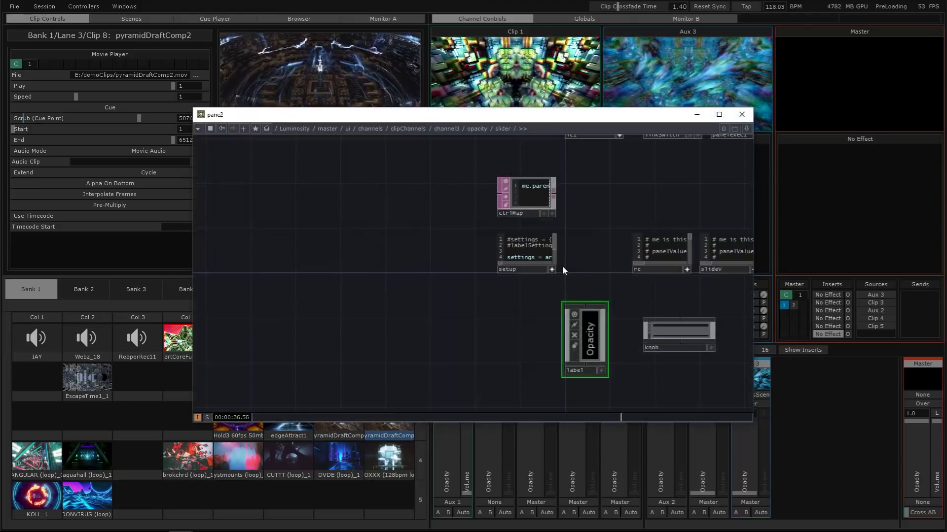
pyautogui.click(347, 130)
pyautogui.scroll(5, 586, 306)
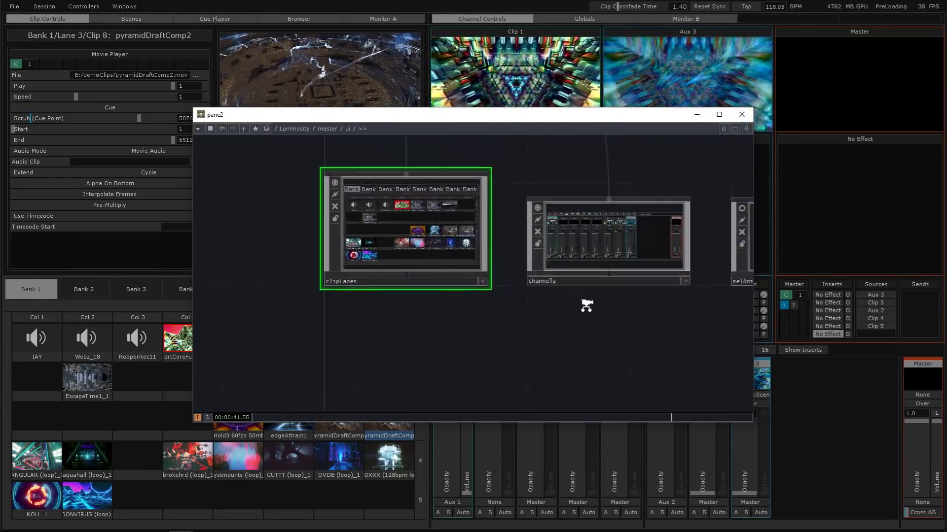
pyautogui.scroll(3, 586, 305)
pyautogui.click(531, 221)
pyautogui.press('i')
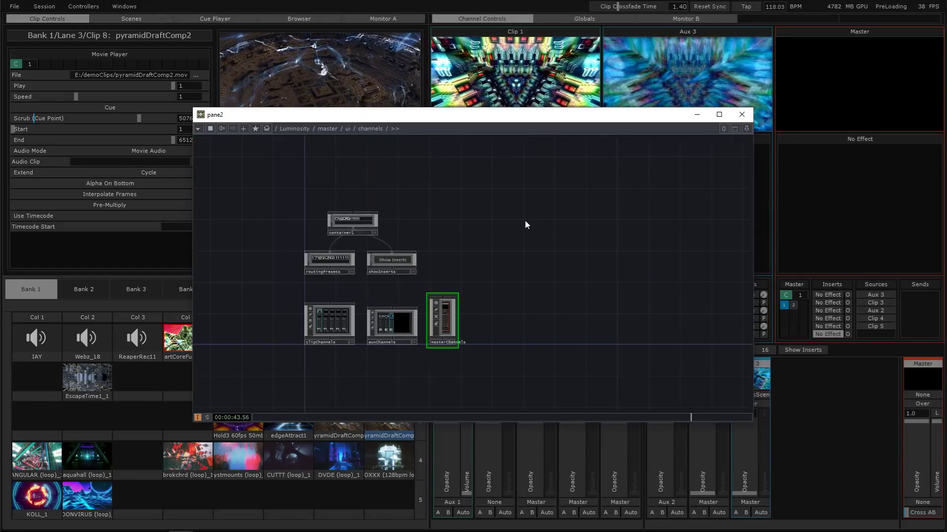
# - Examine the clipChannels, auxChannels and masterChannels UI components in the channels network
pyautogui.scroll(4, 503, 281)
pyautogui.click(309, 292)
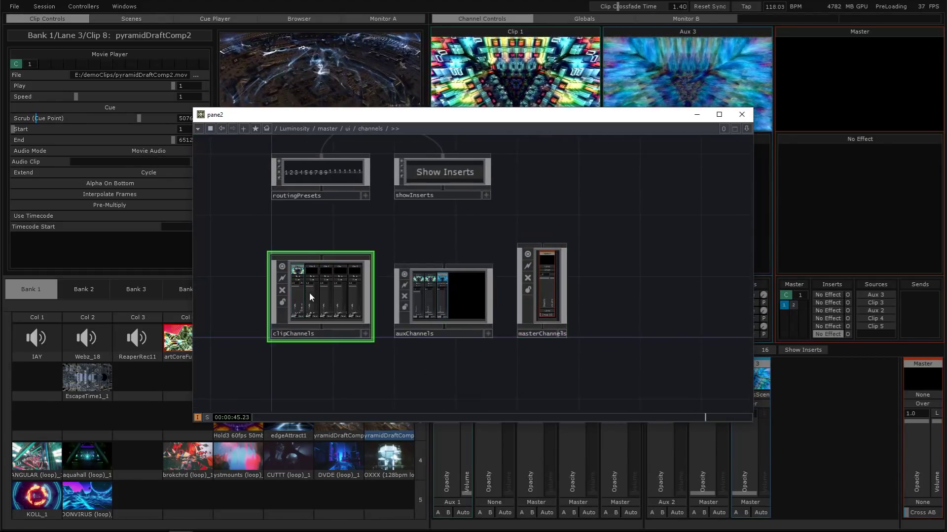
pyautogui.click(478, 289)
pyautogui.click(542, 286)
pyautogui.scroll(-2, 430, 246)
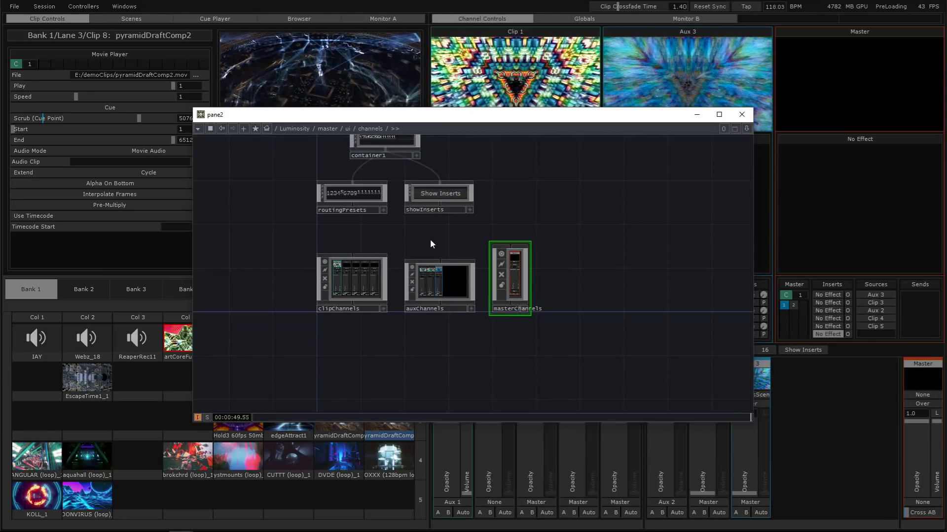
pyautogui.scroll(3, 422, 355)
pyautogui.scroll(1, 369, 276)
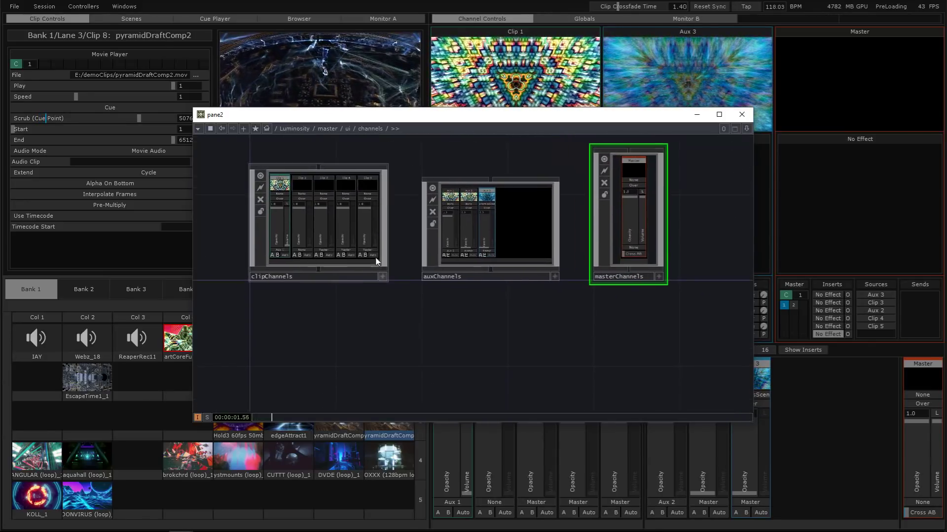
# - Enter the clipChannels UI component and examine its replicator and the channel0 to channel4 components
pyautogui.click(360, 236)
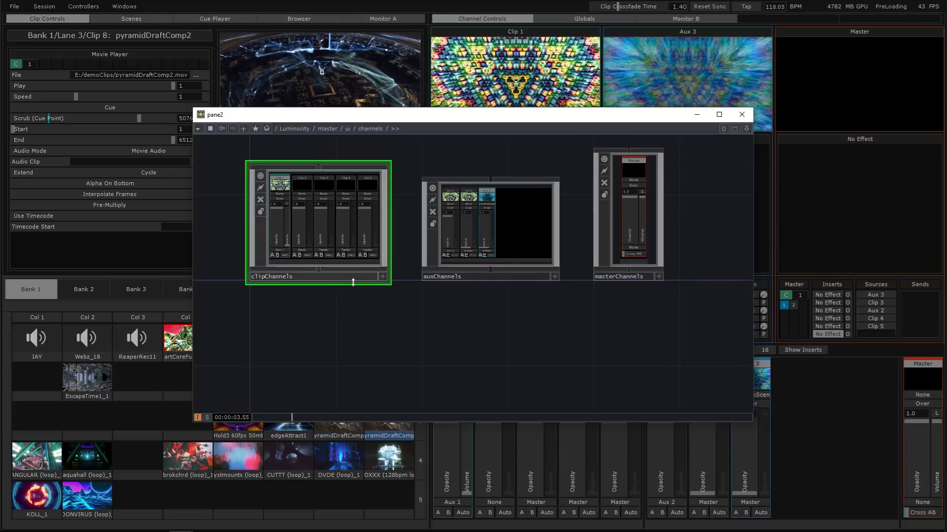
pyautogui.moveTo(357, 326); pyautogui.dragTo(381, 386)
pyautogui.scroll(3, 379, 287)
pyautogui.scroll(-3, 379, 287)
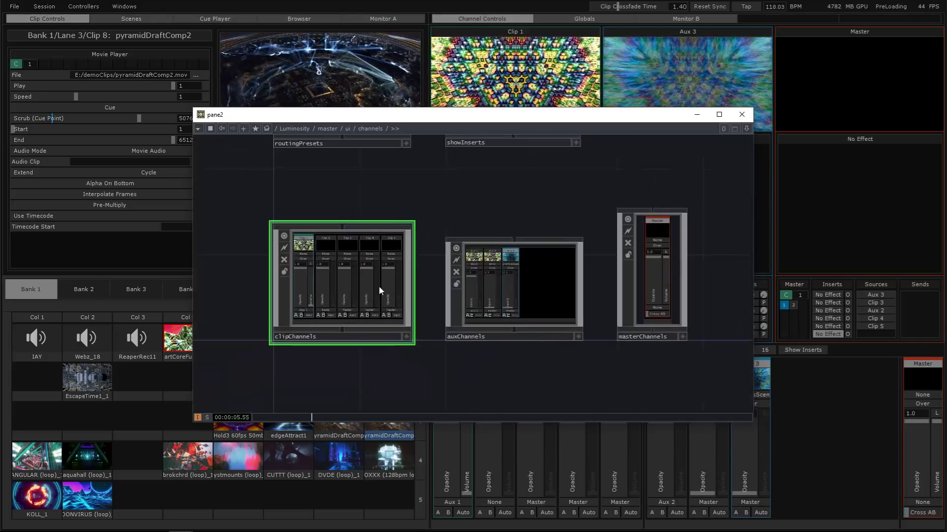
pyautogui.press('i')
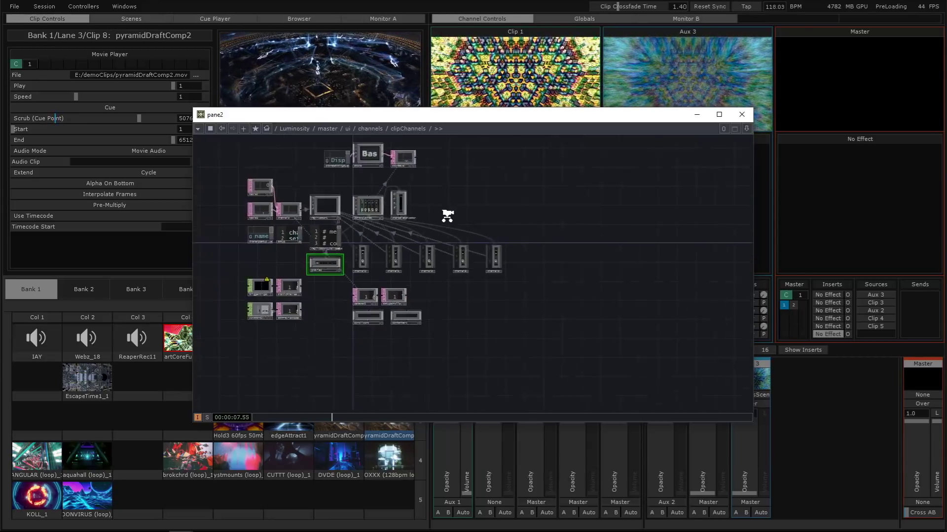
pyautogui.scroll(5, 447, 215)
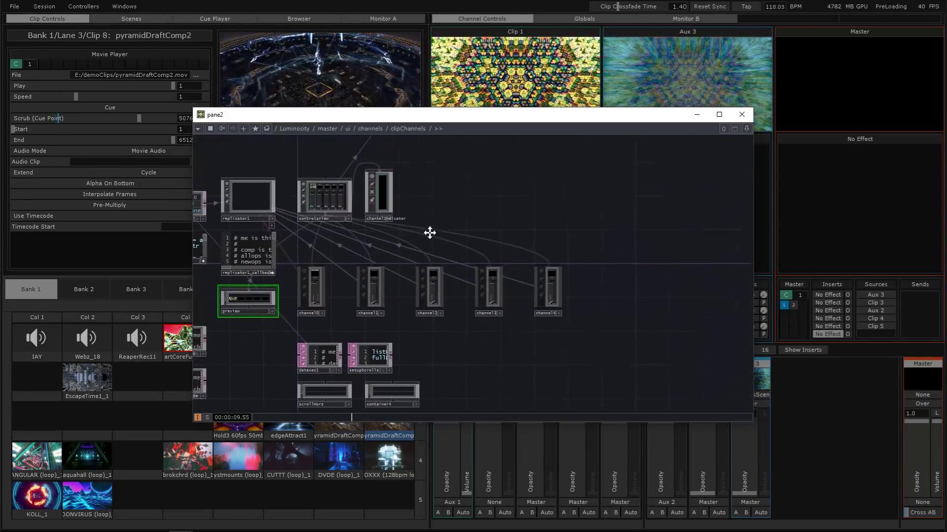
pyautogui.moveTo(430, 233); pyautogui.dragTo(404, 264)
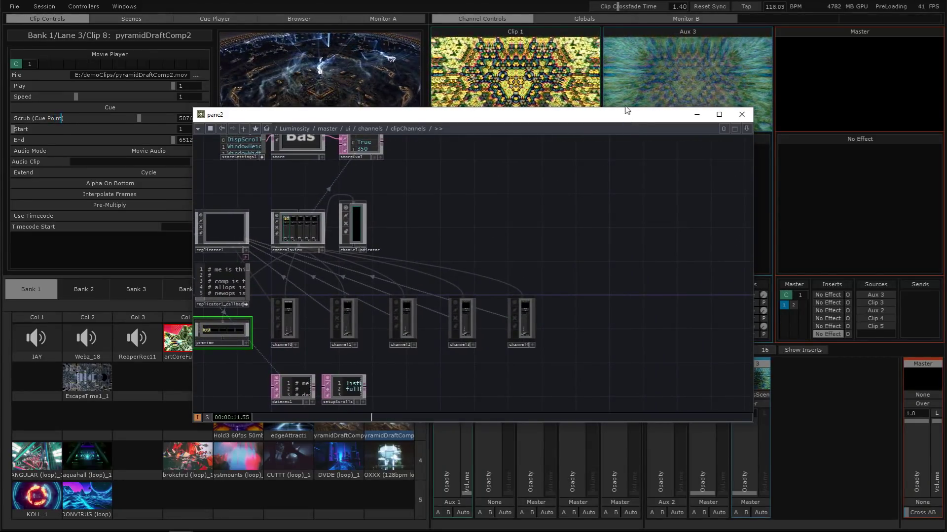
# - Close the floating pane, leave perform mode and enter the clipChannels component of processor/videoRouting
pyautogui.click(746, 116)
pyautogui.press('Escape')
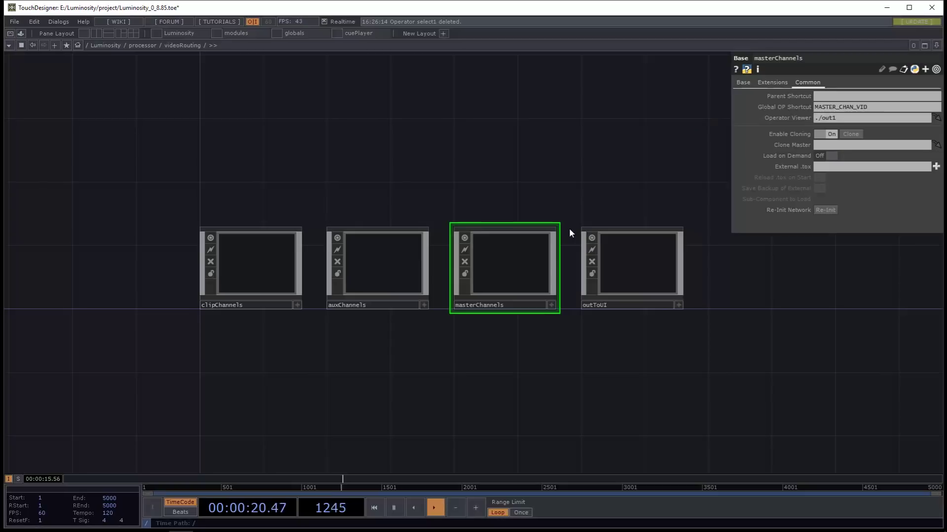
pyautogui.scroll(4, 424, 306)
pyautogui.scroll(-2, 462, 389)
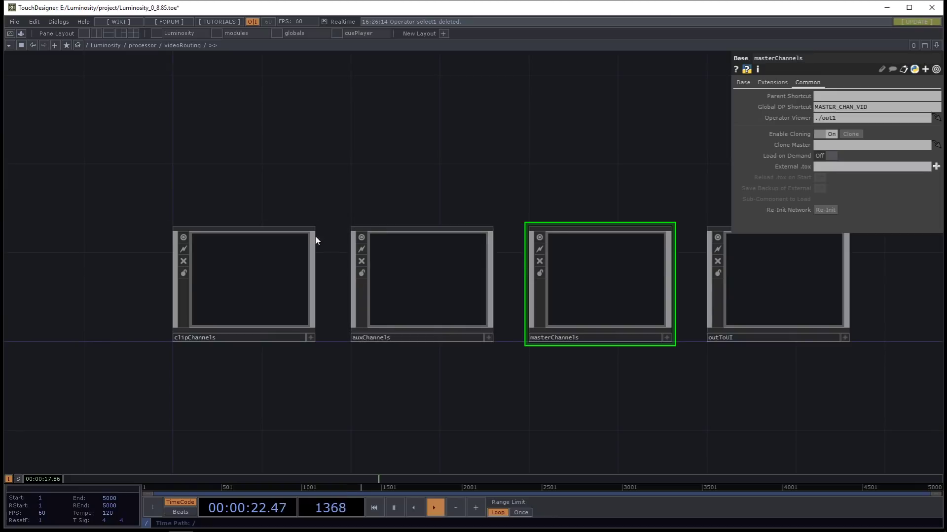
pyautogui.click(255, 287)
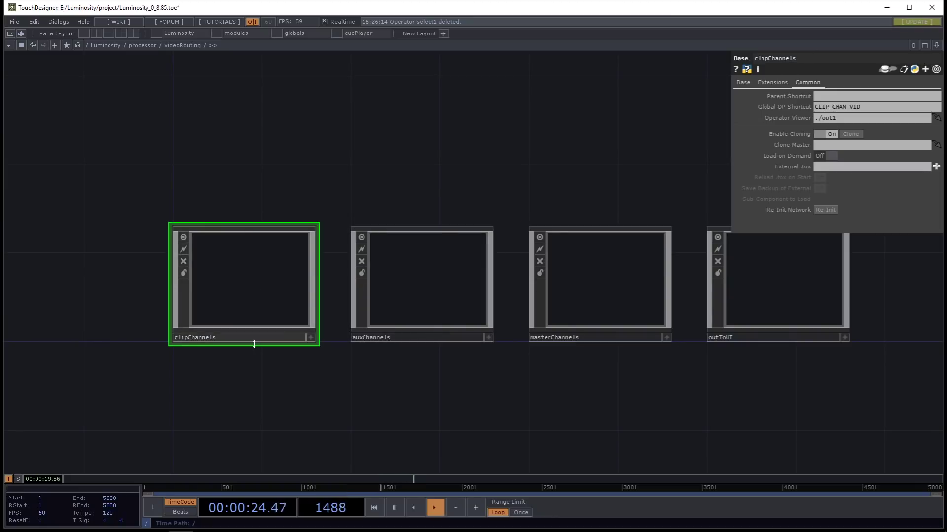
pyautogui.press('i')
pyautogui.scroll(2, 367, 298)
pyautogui.scroll(-3, 367, 298)
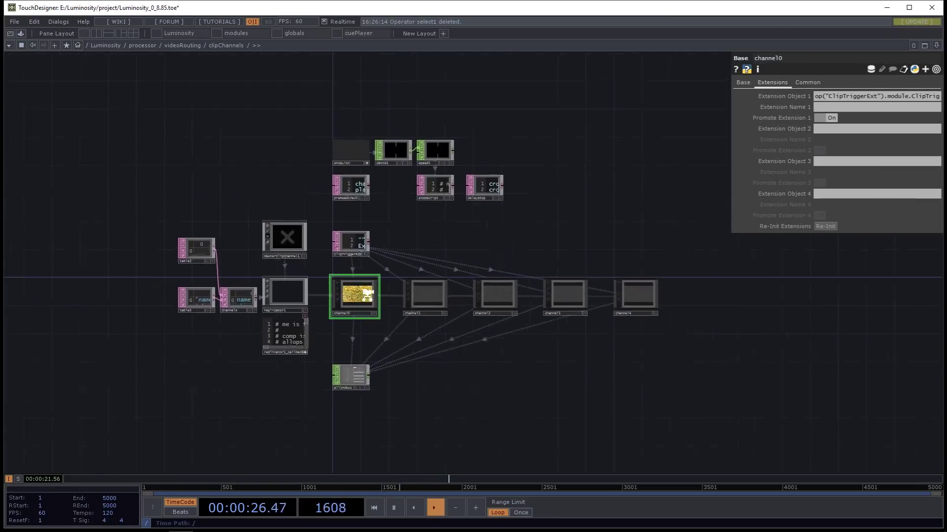
# - Examine the row of replicated channel0 to channel4 components, then enter channel0 to show its select0 operator
pyautogui.scroll(3, 368, 298)
pyautogui.moveTo(564, 404); pyautogui.dragTo(482, 377)
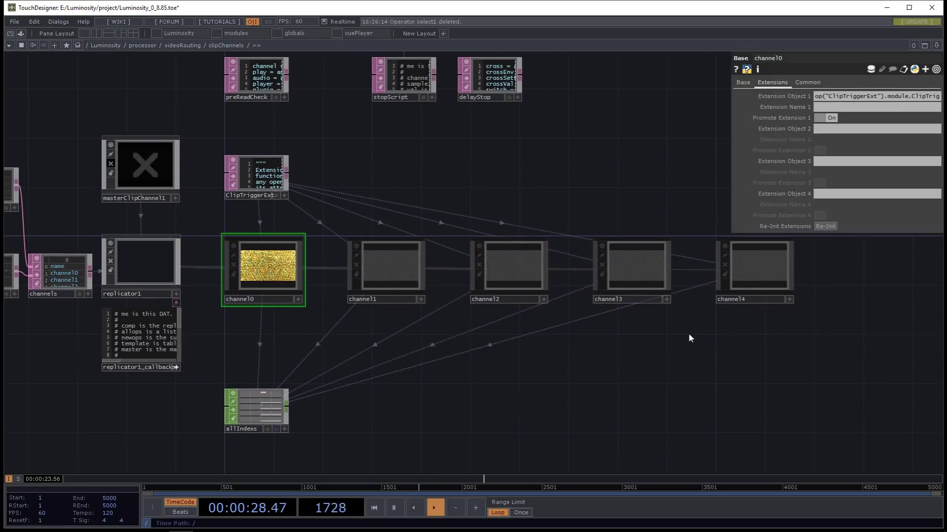
pyautogui.moveTo(750, 374); pyautogui.dragTo(267, 259)
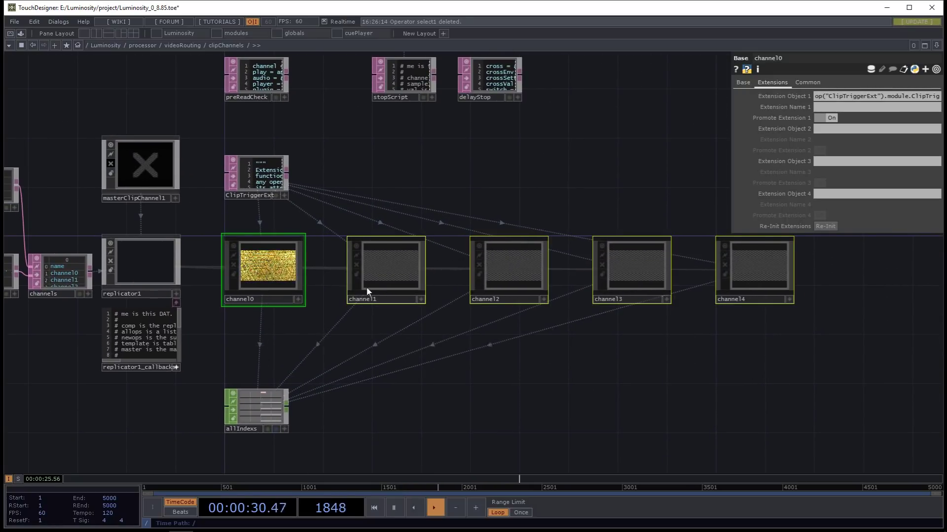
pyautogui.scroll(5, 287, 263)
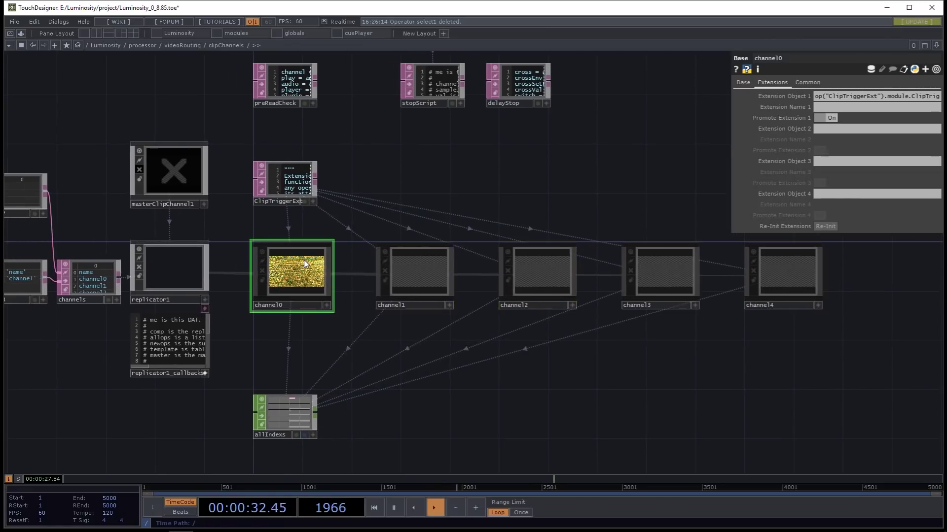
pyautogui.scroll(-3, 325, 285)
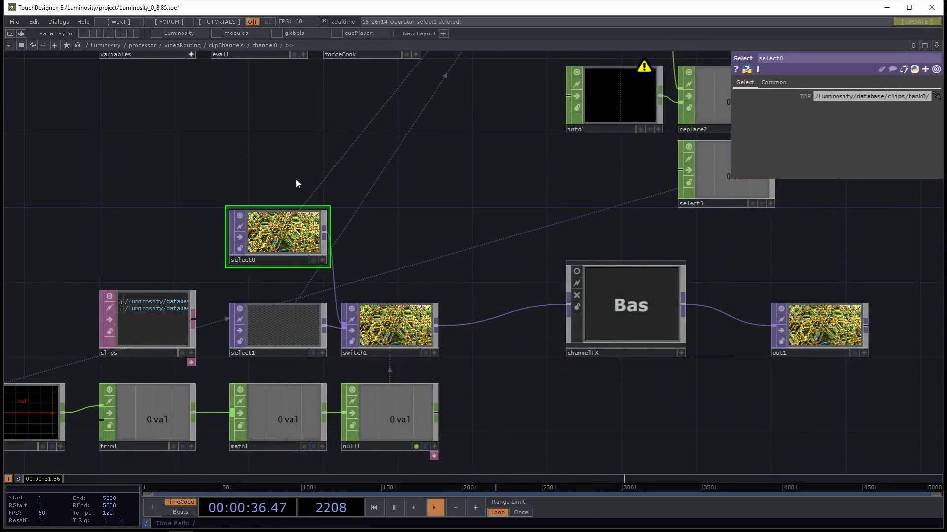
# - Compare the clip playing in perform mode with channel0's select0 operator, then go back up to the clipChannels network
pyautogui.press('F1')
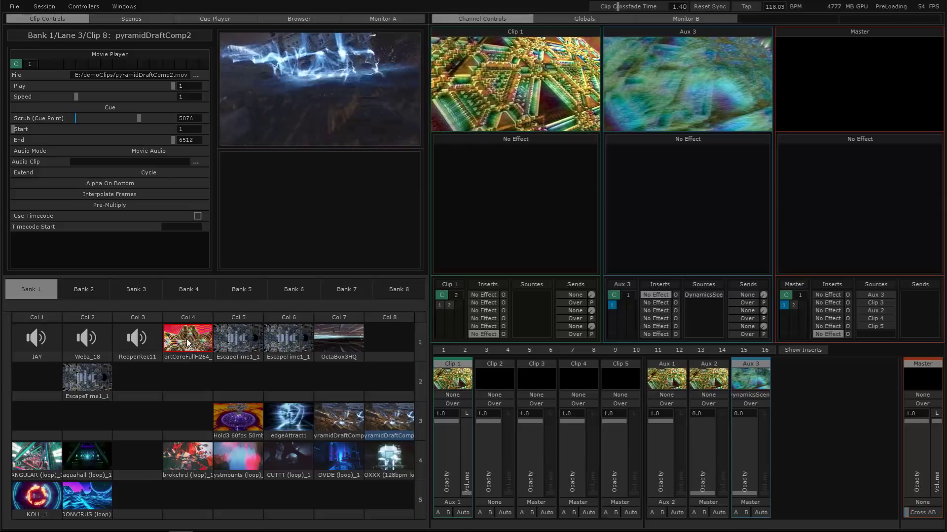
pyautogui.press('Escape')
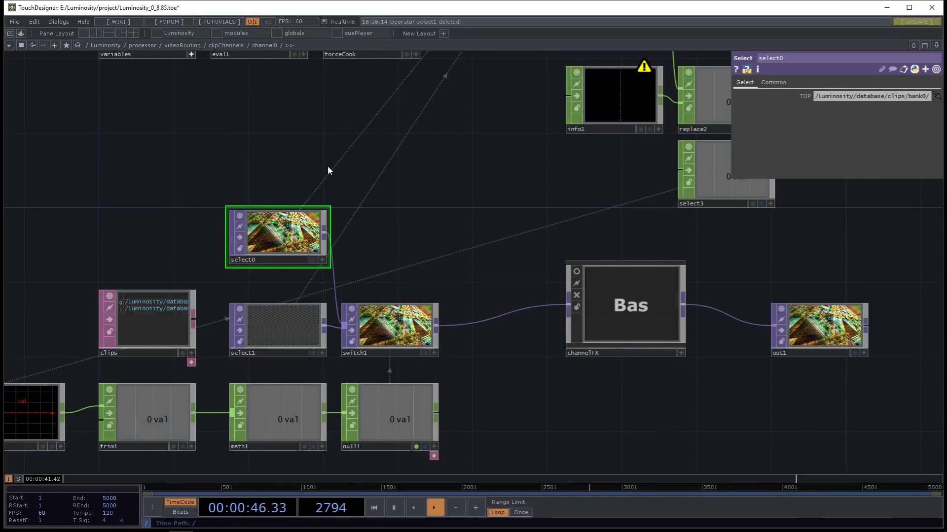
pyautogui.press('F1')
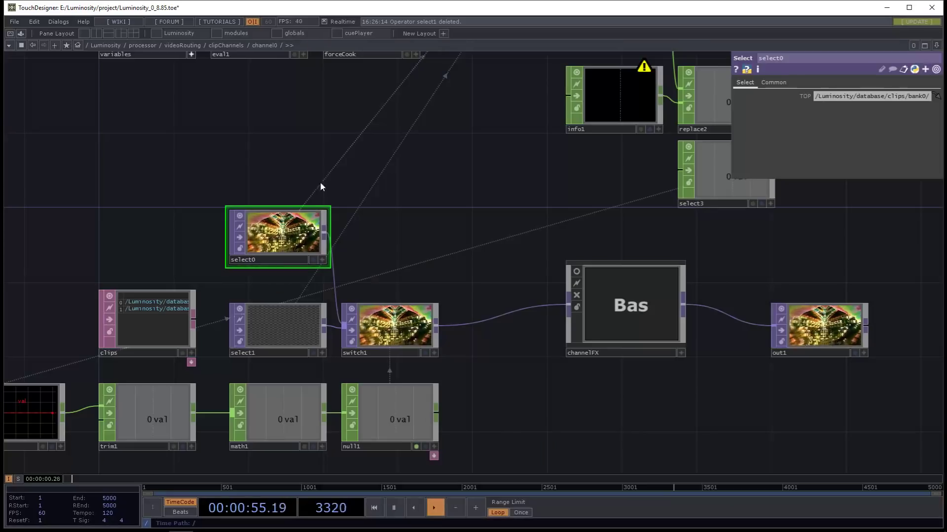
pyautogui.scroll(-4, 371, 160)
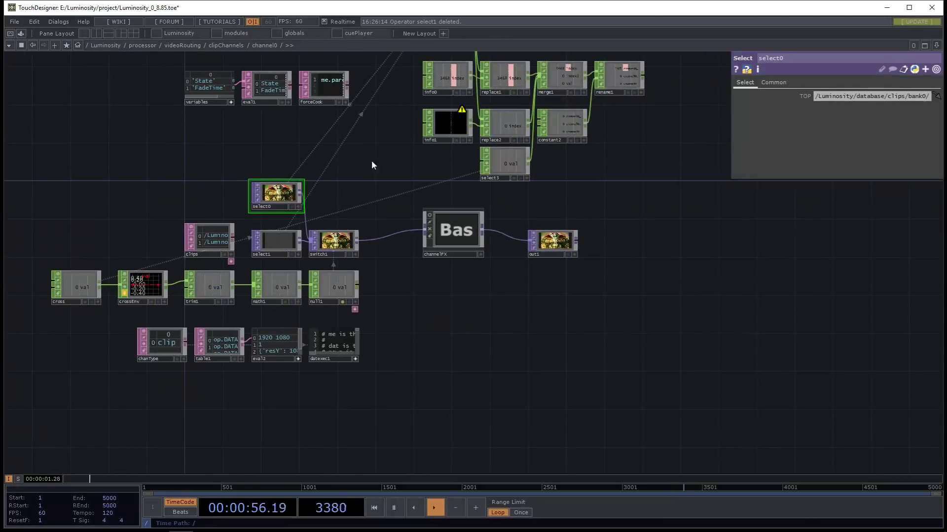
pyautogui.scroll(-2, 374, 185)
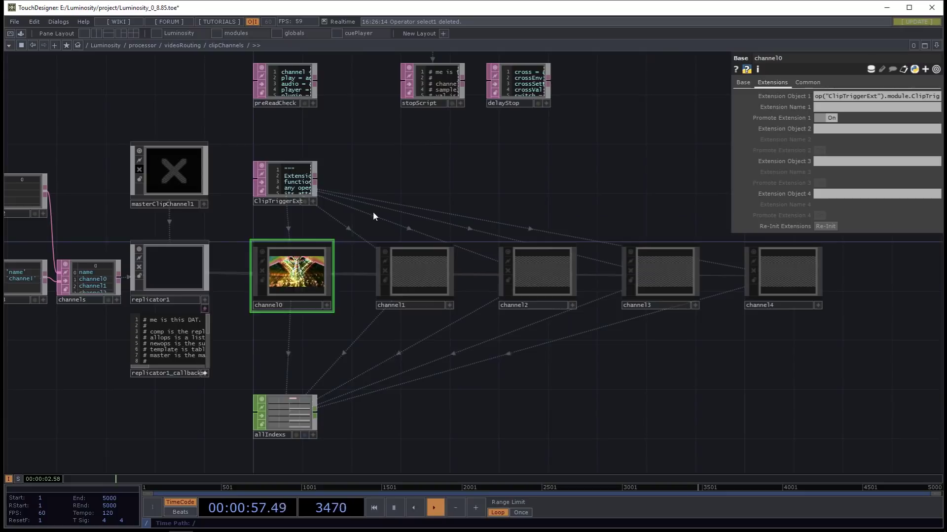
# - Examine the channel0 component and re-enter its network to view the select, switch and channelFX chain
pyautogui.middleClick(312, 268)
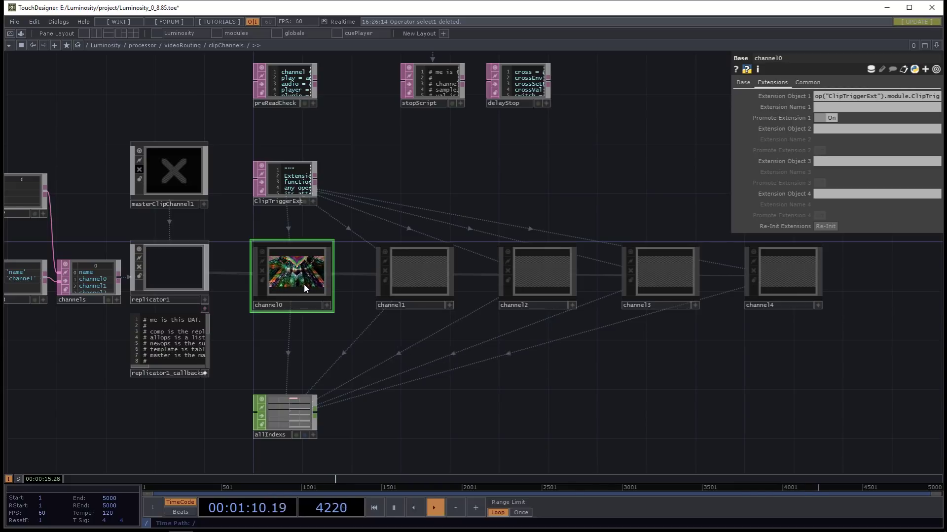
pyautogui.scroll(3, 297, 294)
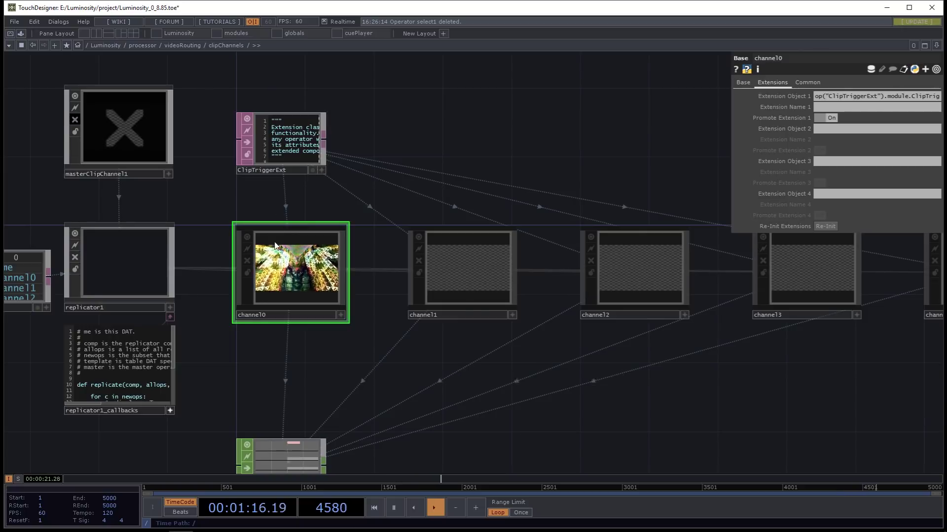
pyautogui.scroll(3, 294, 278)
pyautogui.moveTo(289, 199); pyautogui.dragTo(201, 239)
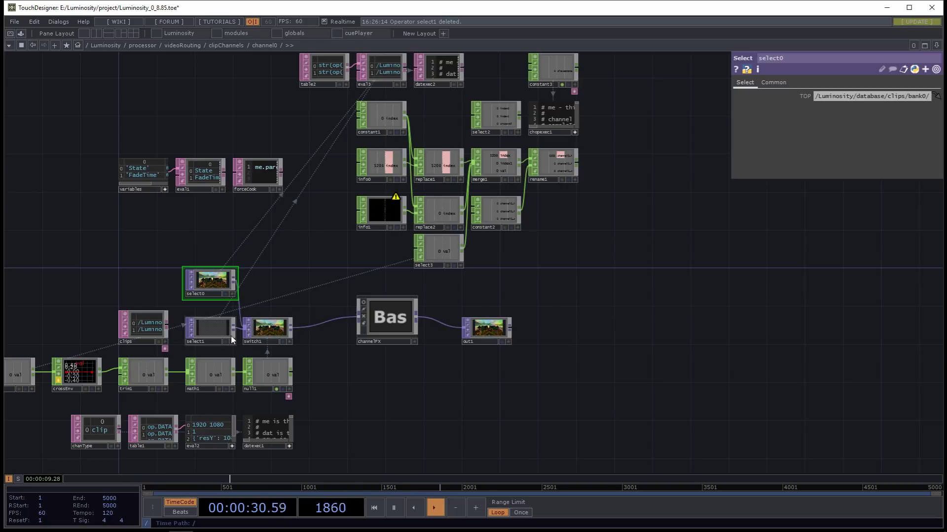
# - Show switch1's parameters, then select the info, replace, merge and rename operator group to examine how the clip index is gathered
pyautogui.click(278, 331)
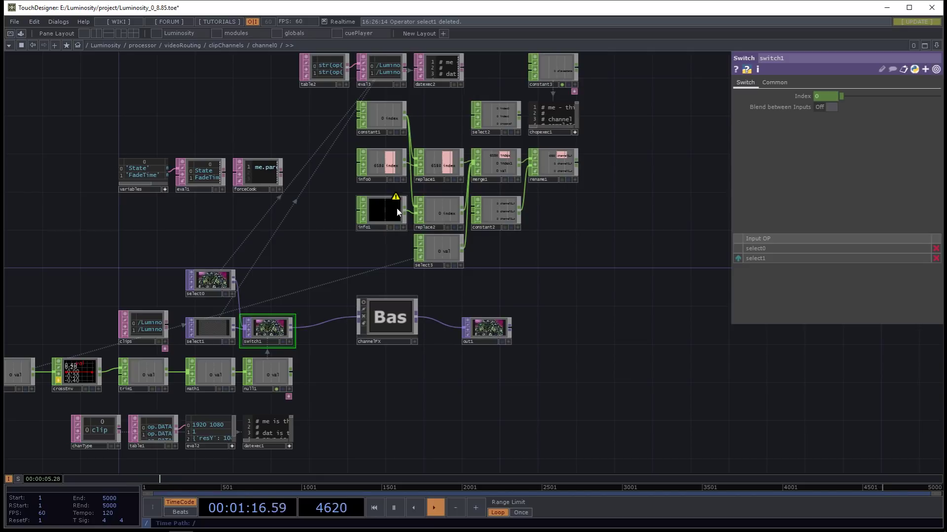
pyautogui.scroll(3, 472, 248)
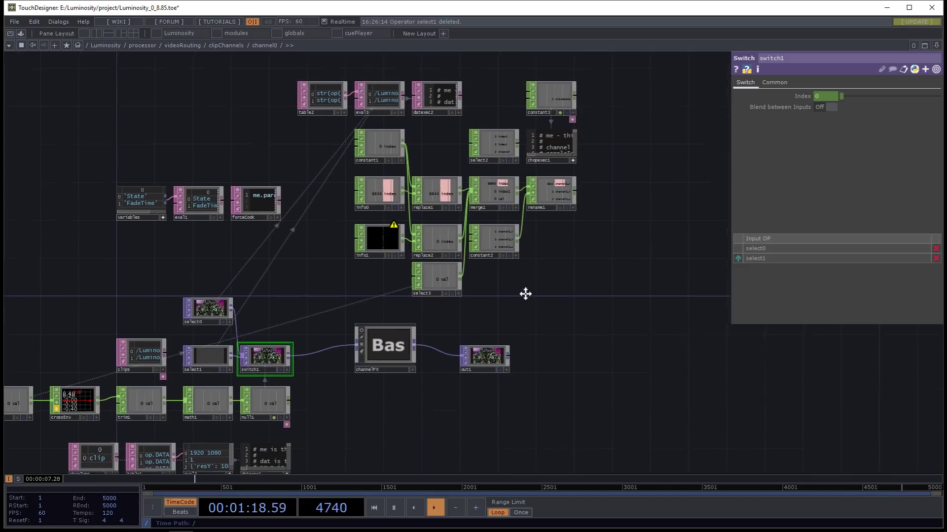
pyautogui.moveTo(668, 316); pyautogui.dragTo(359, 170)
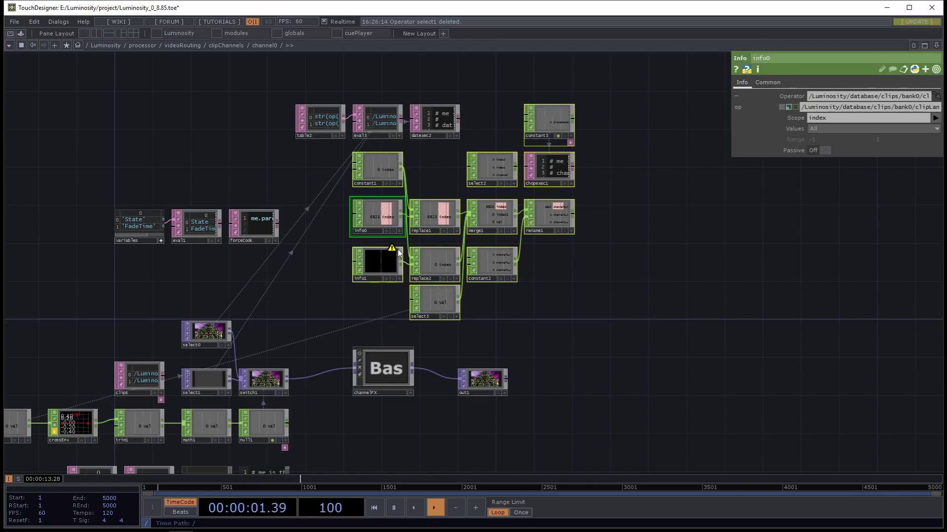
pyautogui.scroll(2, 354, 269)
pyautogui.scroll(1, 355, 267)
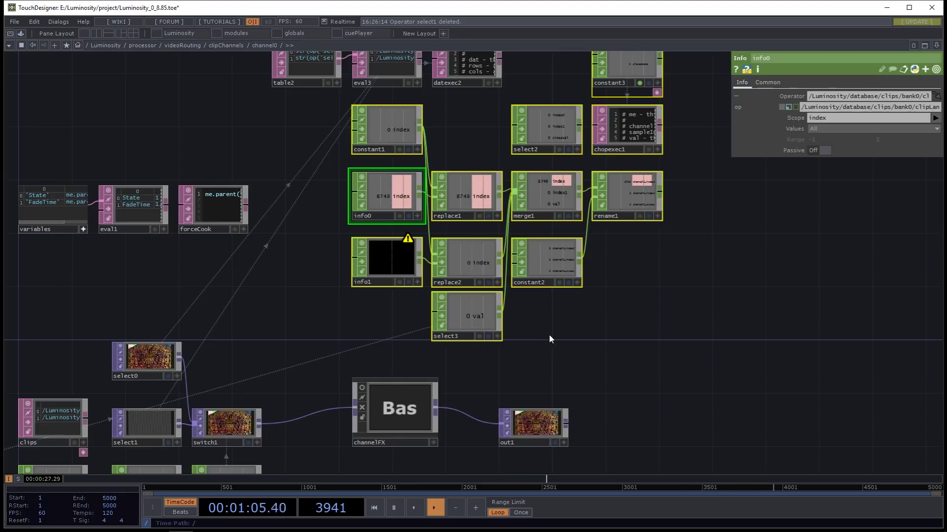
# - Examine channel0's remaining variable, switch, crossfade and channel type operators, then select channelFX to view its extension parameters
pyautogui.scroll(-1, 548, 334)
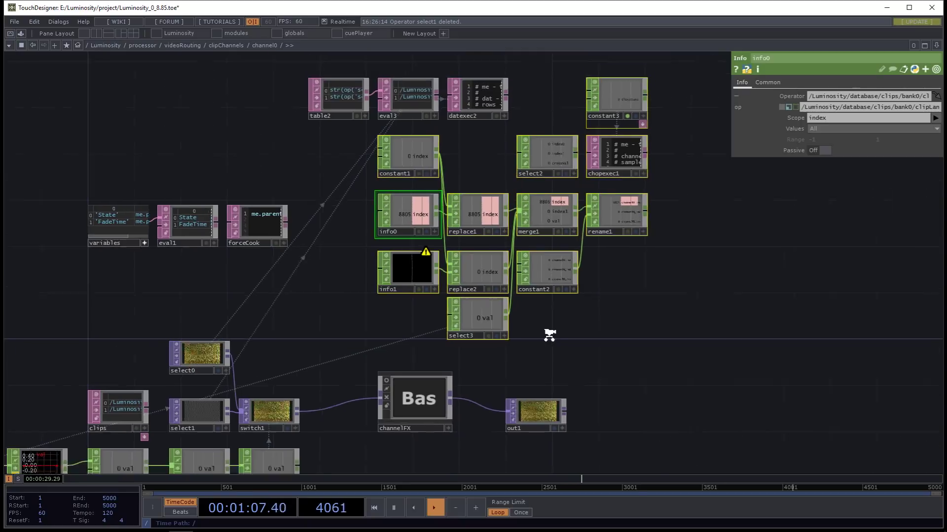
pyautogui.scroll(-2, 549, 335)
pyautogui.moveTo(549, 334); pyautogui.dragTo(531, 298)
pyautogui.moveTo(400, 429); pyautogui.dragTo(514, 323)
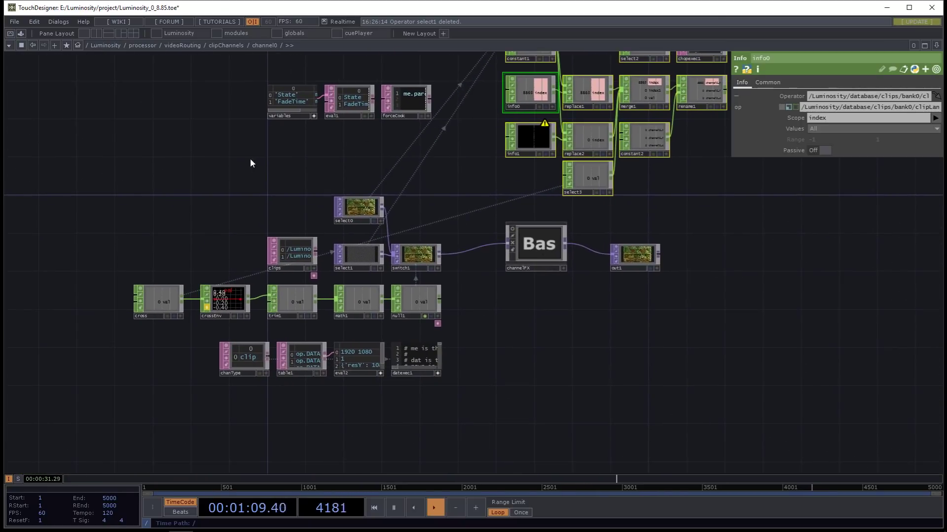
pyautogui.moveTo(248, 167); pyautogui.dragTo(449, 393)
pyautogui.moveTo(523, 258); pyautogui.dragTo(439, 260)
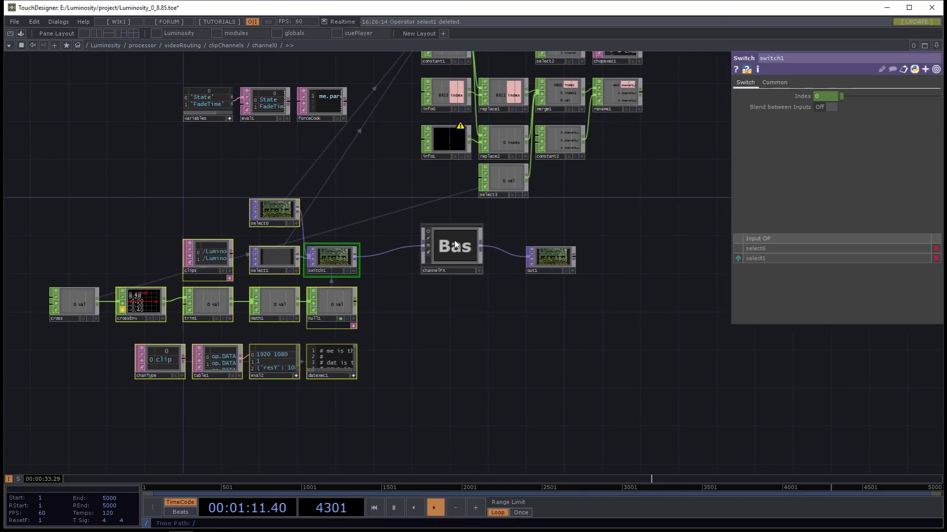
pyautogui.click(455, 245)
pyautogui.moveTo(393, 206); pyautogui.dragTo(381, 218)
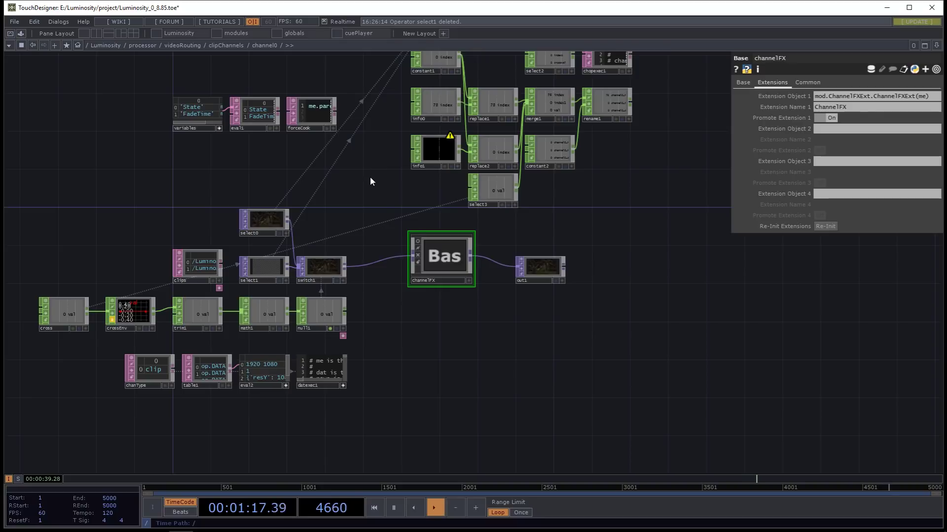
# - View channel0 among the replicated clip channels, revisit its select0 operator, then go back up to the videoRouting network
pyautogui.scroll(-6, 365, 208)
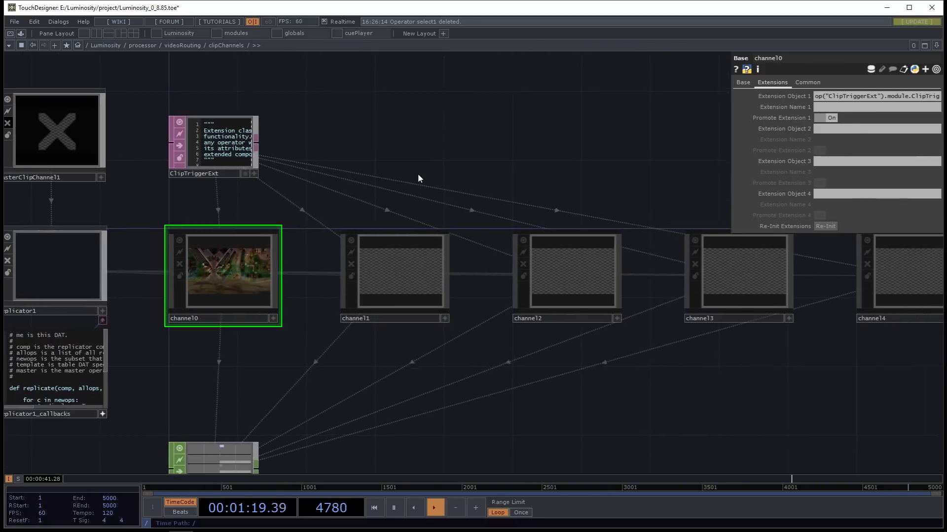
pyautogui.scroll(-6, 418, 172)
pyautogui.scroll(2, 261, 253)
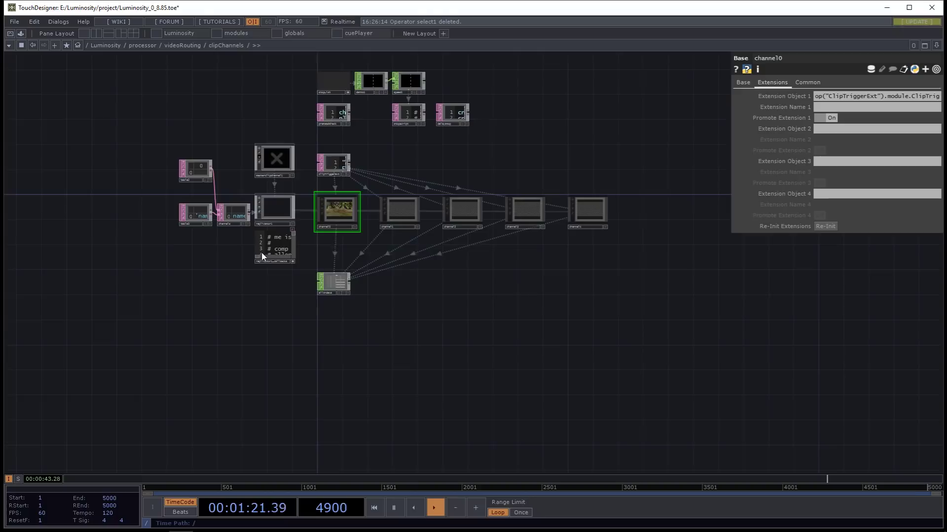
pyautogui.scroll(3, 300, 214)
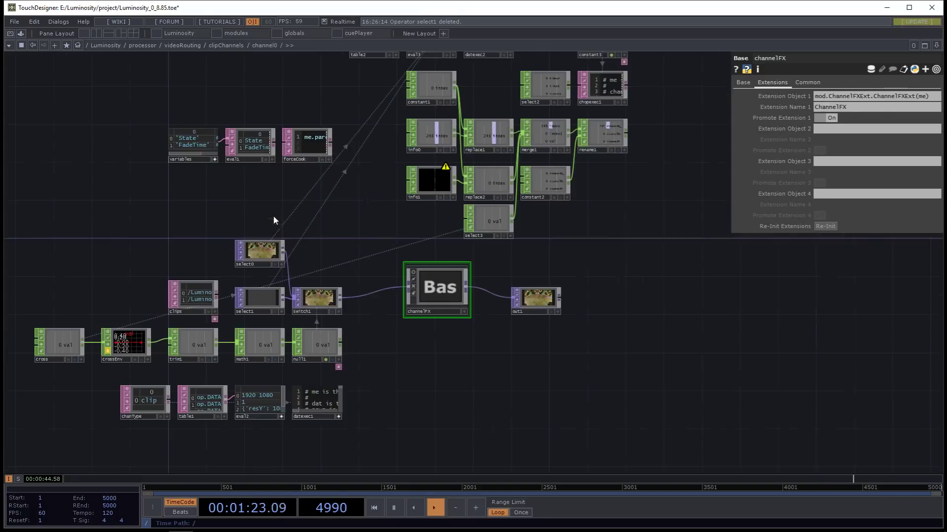
pyautogui.click(266, 246)
pyautogui.press('u')
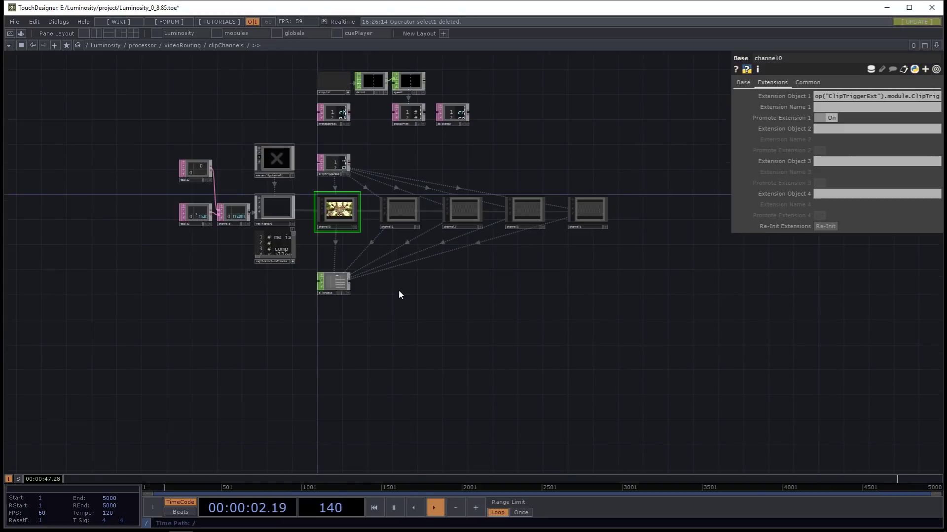
pyautogui.press('u')
# - Enter auxChannels, its channel0 and the mix component, then examine the replicator1, select0 and mix operators
pyautogui.click(429, 267)
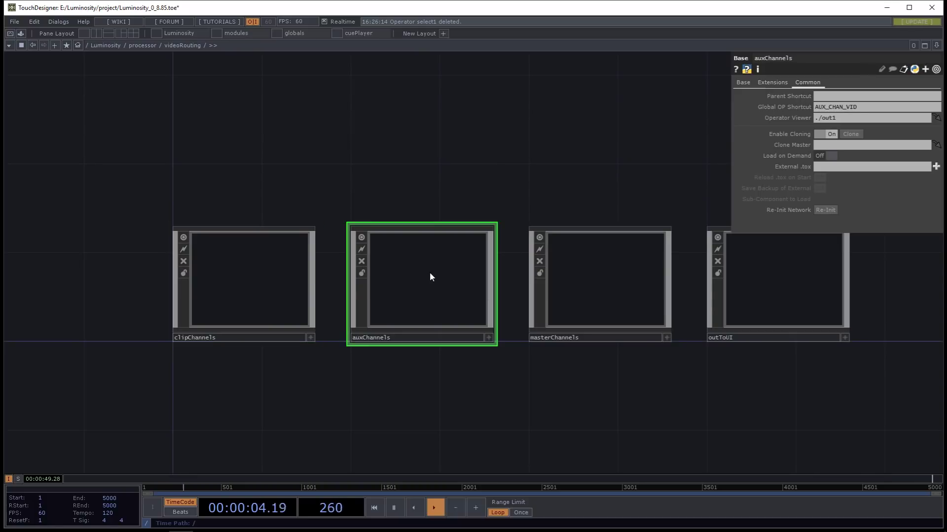
pyautogui.press('i')
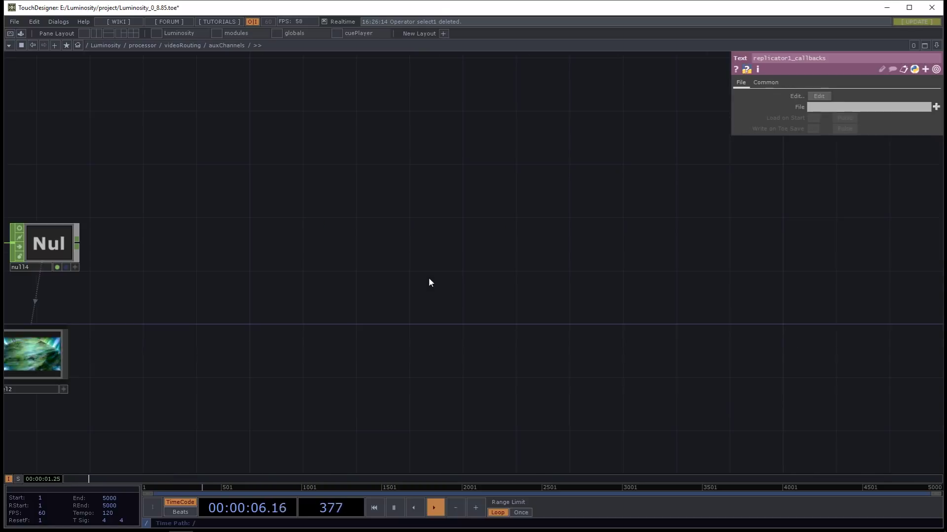
pyautogui.press('h')
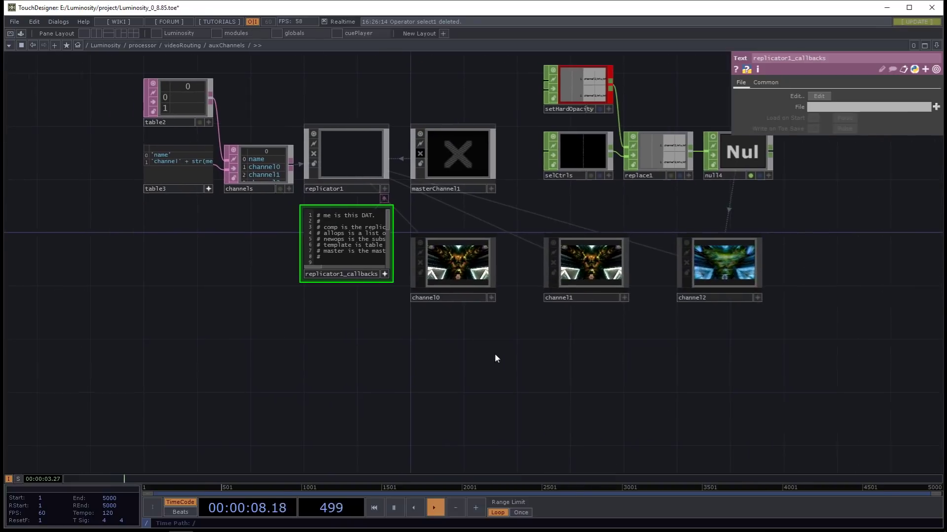
pyautogui.click(490, 246)
pyautogui.press('i')
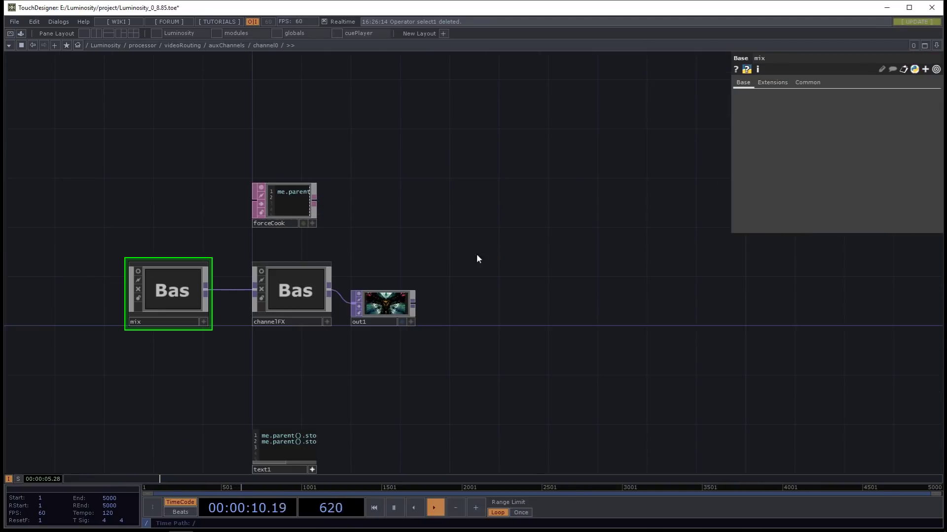
pyautogui.press('i')
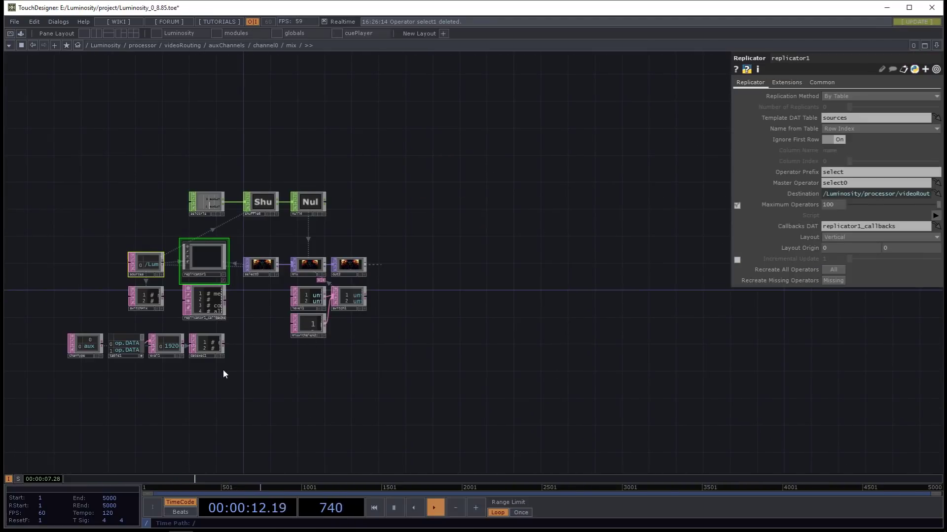
pyautogui.moveTo(223, 369); pyautogui.dragTo(338, 318)
pyautogui.moveTo(392, 267); pyautogui.dragTo(443, 177)
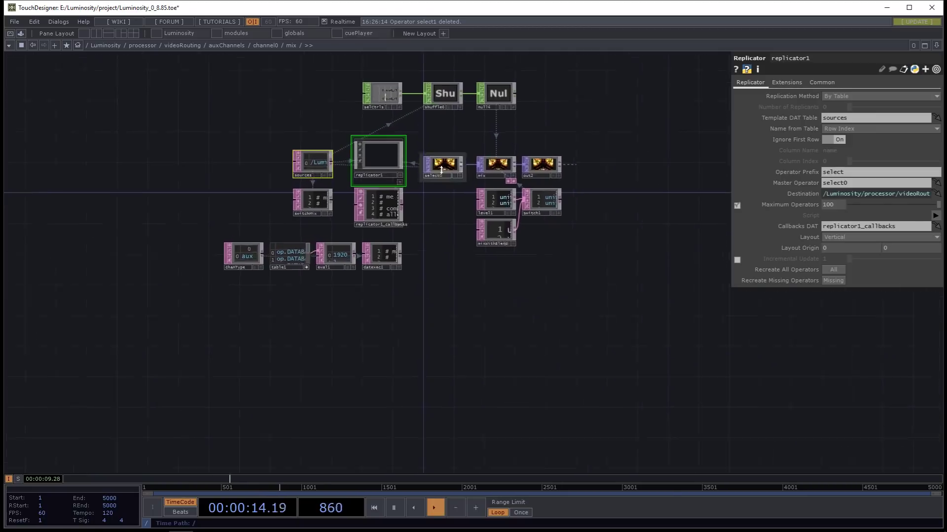
pyautogui.scroll(5, 443, 176)
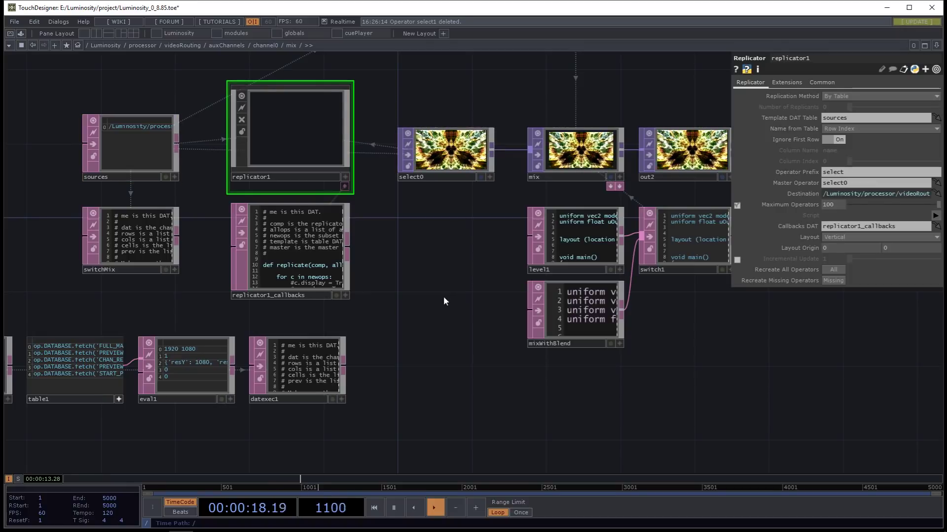
pyautogui.press('F1')
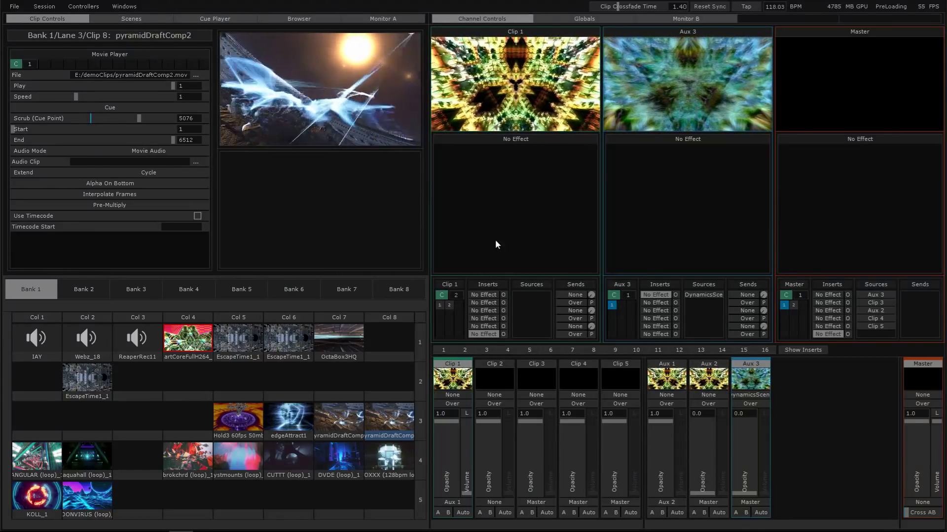
pyautogui.click(124, 7)
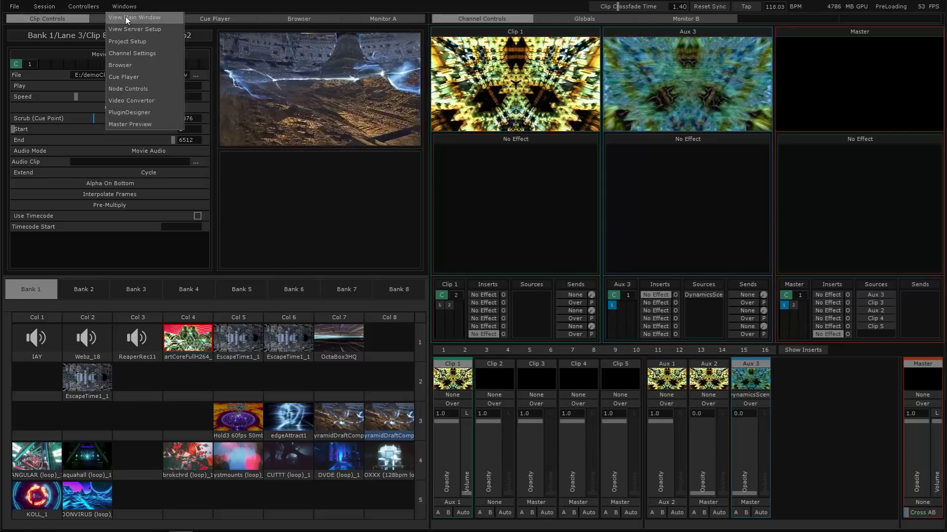
pyautogui.click(125, 41)
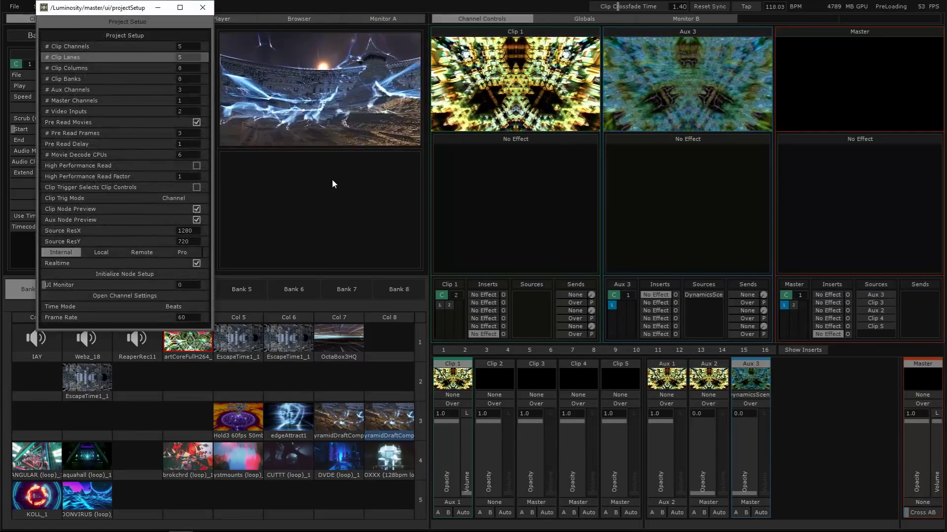
pyautogui.press('Escape')
pyautogui.scroll(-5, 428, 307)
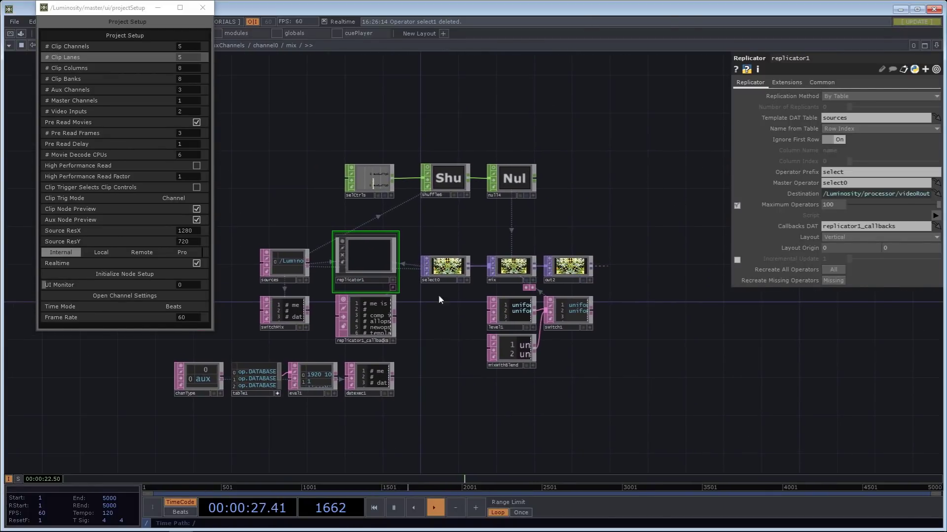
# - Return to perform mode, close the Project Setup window and keep a single floating network pane open over the interface
pyautogui.press('F1')
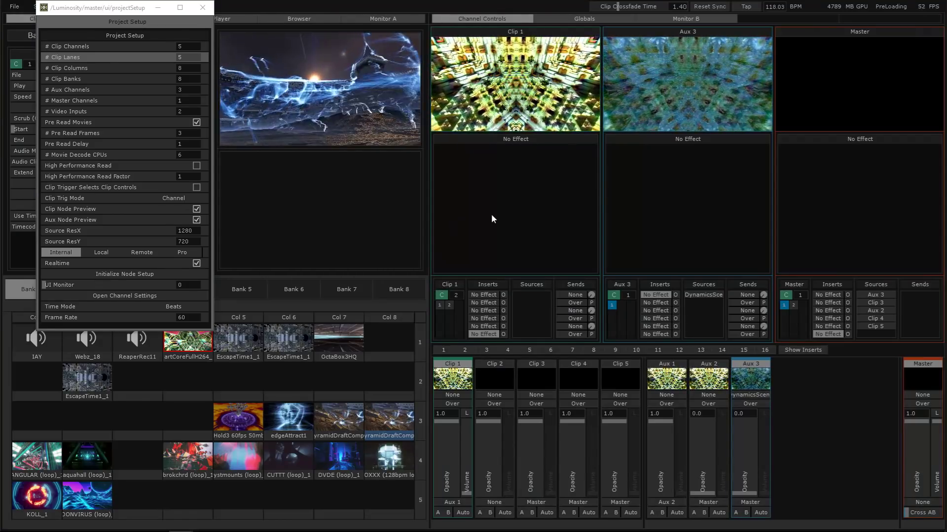
pyautogui.hotkey('ctrl', 'p')
pyautogui.click(203, 8)
pyautogui.moveTo(343, 118); pyautogui.dragTo(336, 148)
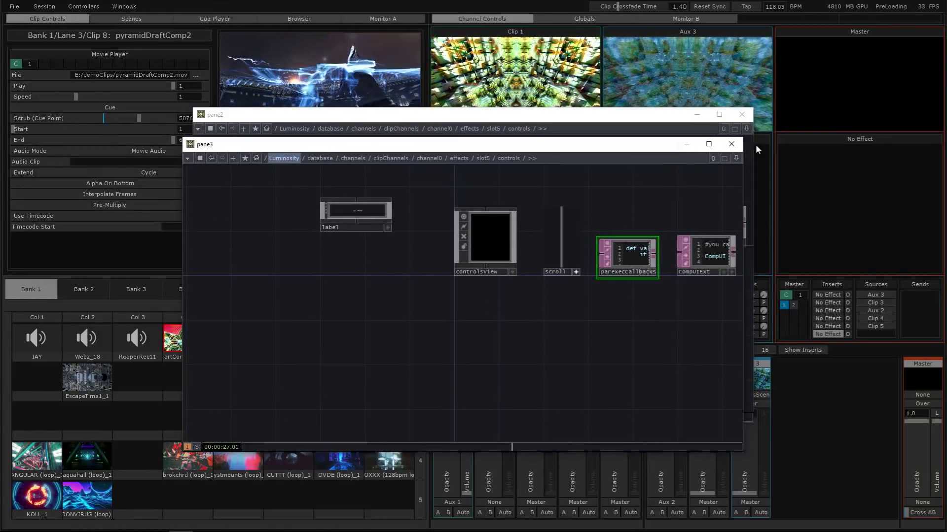
pyautogui.click(732, 144)
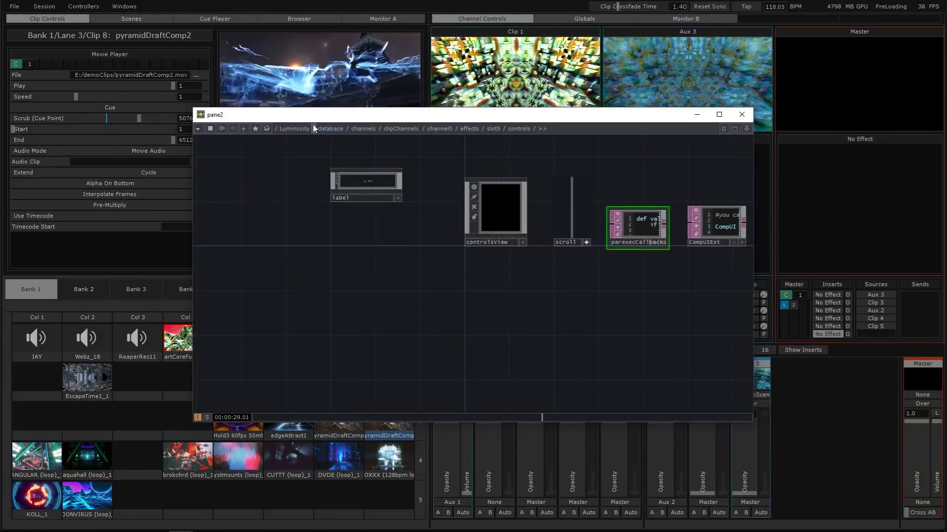
# - In the floating pane, navigate from Luminosity through processor, videoRouting, auxChannels and channel0 into the mix network
pyautogui.click(295, 128)
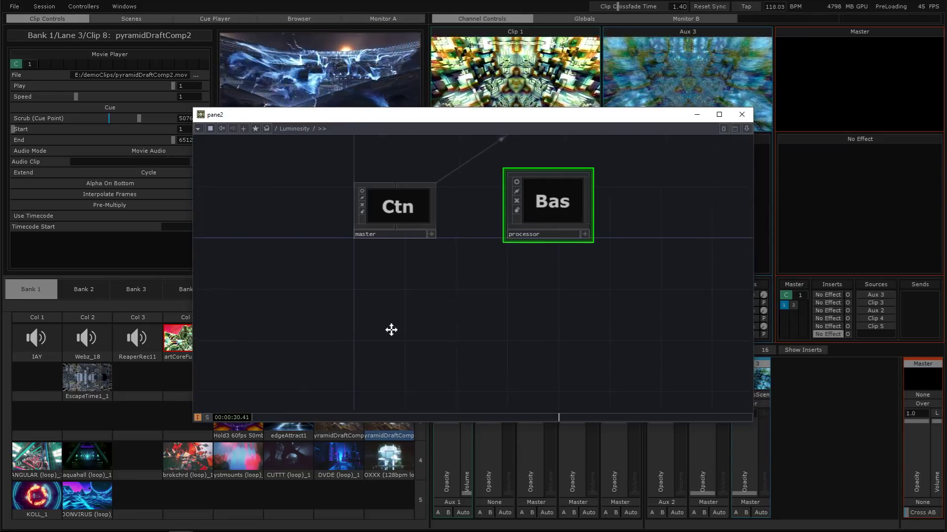
pyautogui.press('i')
pyautogui.press('i')
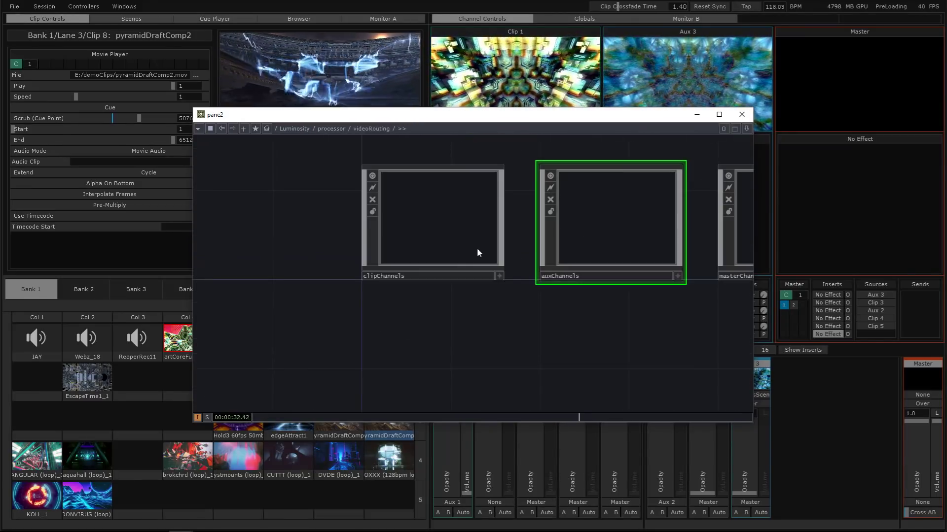
pyautogui.press('i')
pyautogui.press('i')
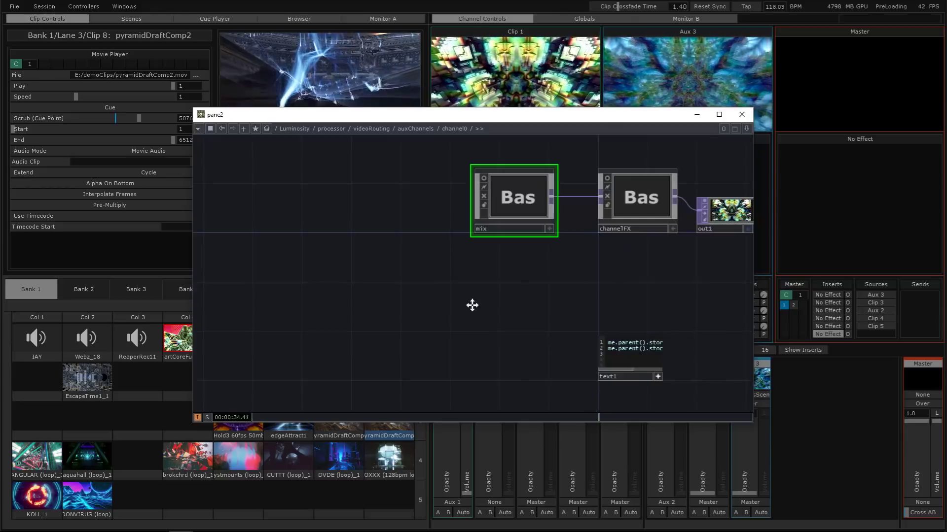
pyautogui.press('i')
# - Reposition the floating pane around the perform interface to compare the aux channel's mix network with the channel controls and mixer strips
pyautogui.moveTo(571, 112); pyautogui.dragTo(712, 111)
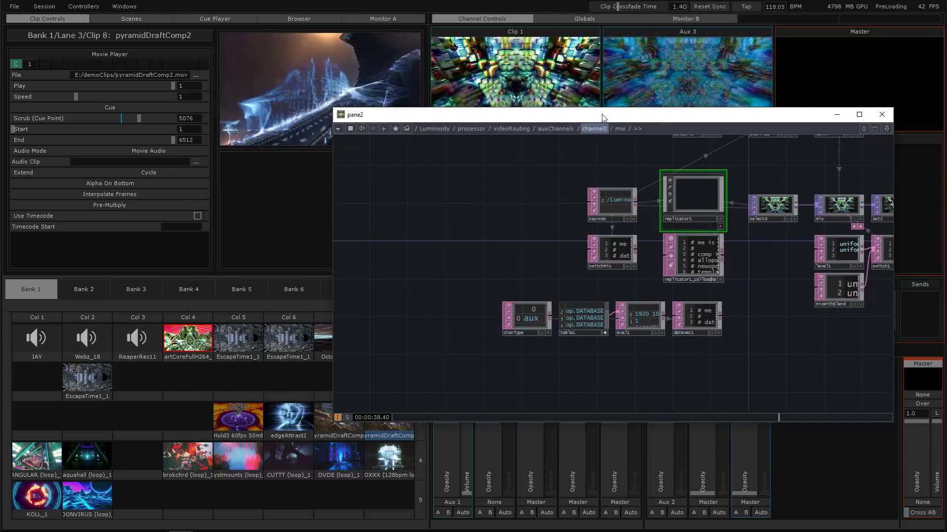
pyautogui.moveTo(594, 114); pyautogui.dragTo(574, 414)
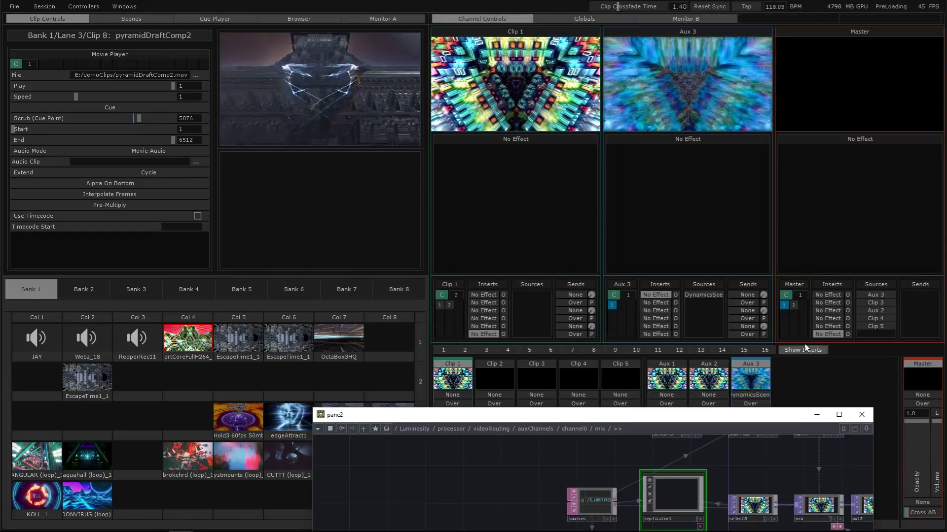
pyautogui.moveTo(597, 416); pyautogui.dragTo(636, 255)
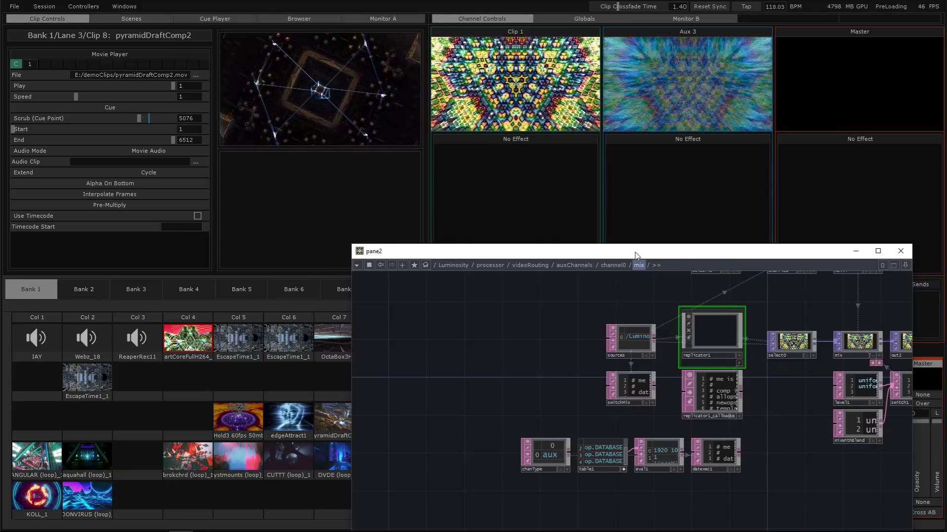
pyautogui.scroll(-3, 534, 311)
pyautogui.moveTo(548, 406); pyautogui.dragTo(502, 428)
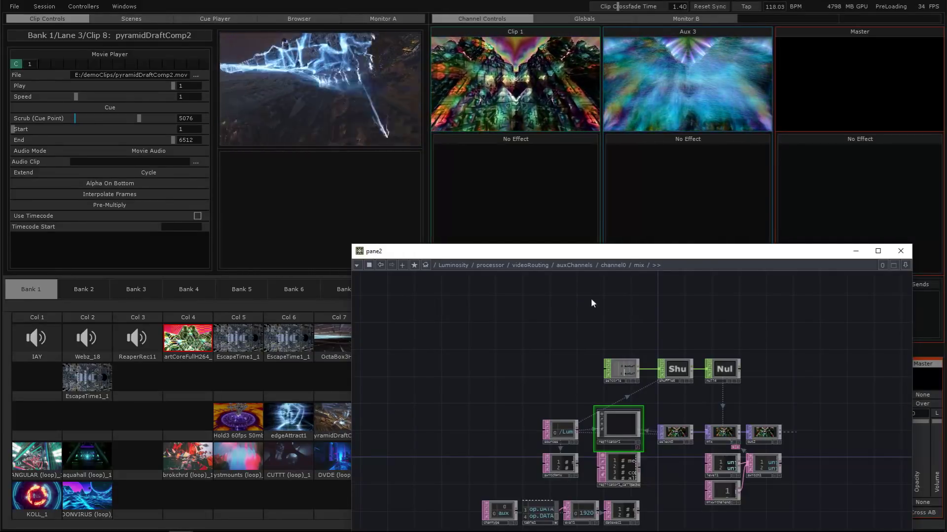
pyautogui.moveTo(621, 254); pyautogui.dragTo(538, 239)
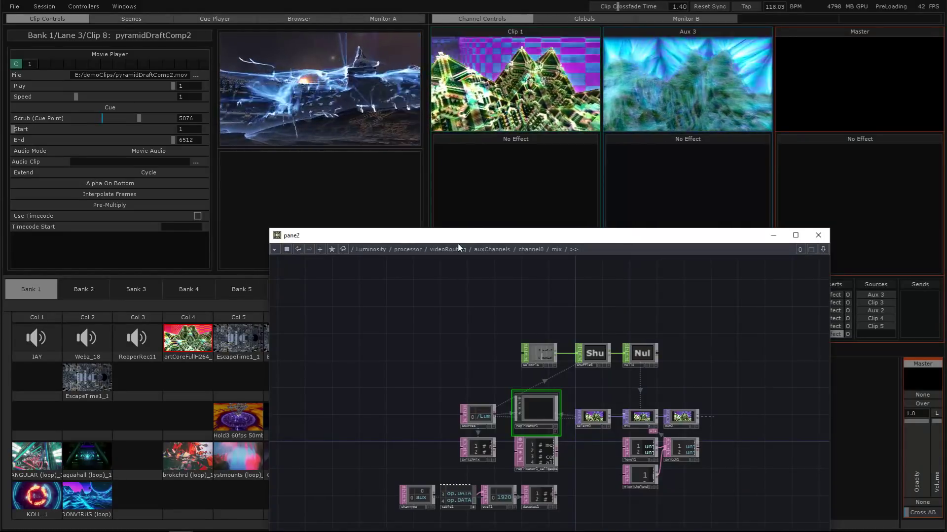
pyautogui.moveTo(532, 289); pyautogui.dragTo(427, 46)
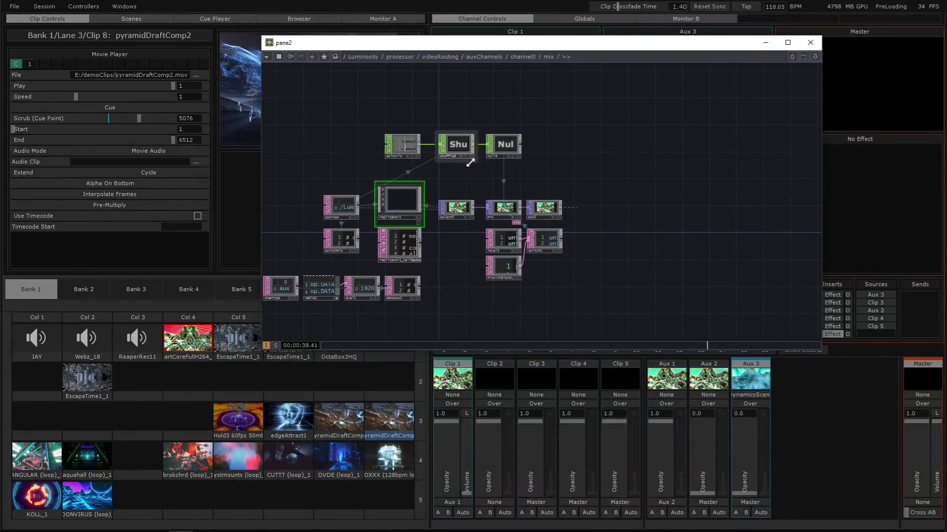
# - Select the select0 operator in the mix network and examine how it feeds the mix operator
pyautogui.scroll(5, 436, 126)
pyautogui.moveTo(427, 292); pyautogui.dragTo(429, 354)
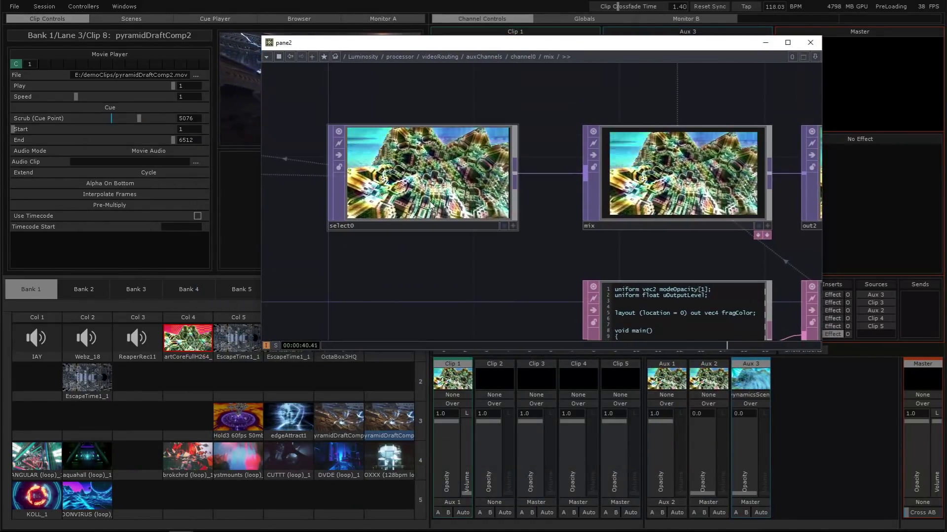
pyautogui.click(431, 205)
pyautogui.scroll(-6, 430, 205)
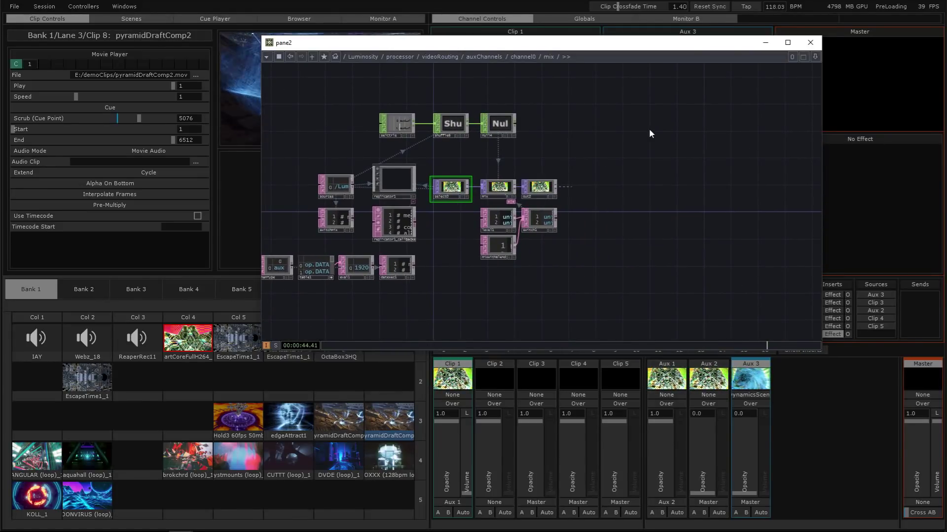
# - Shift the floating network pane clear of the mixer strips and route the Clip 2 channel to Aux 1
pyautogui.moveTo(628, 47); pyautogui.dragTo(586, 23)
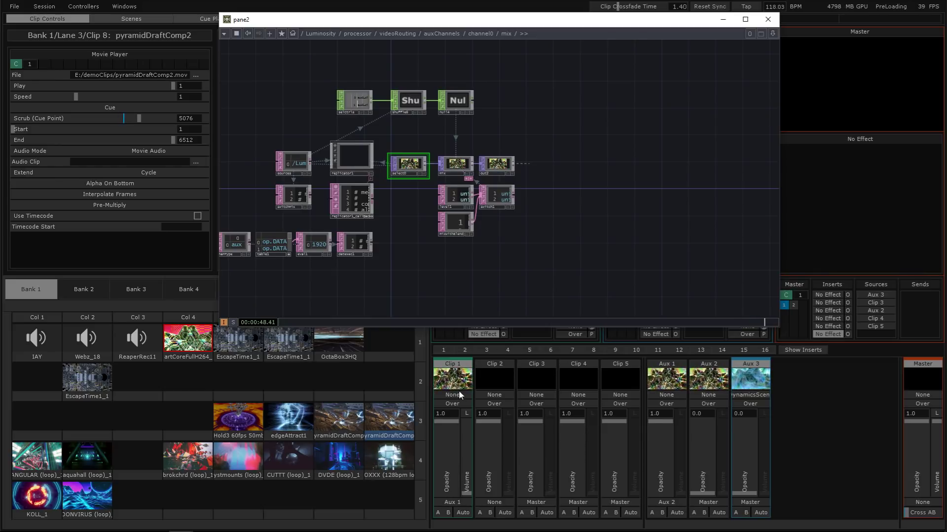
pyautogui.click(499, 503)
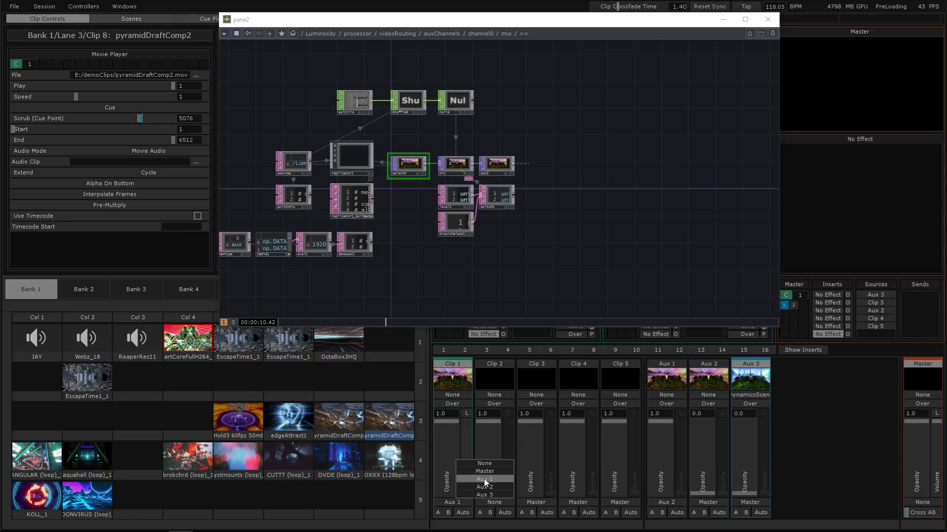
pyautogui.click(485, 480)
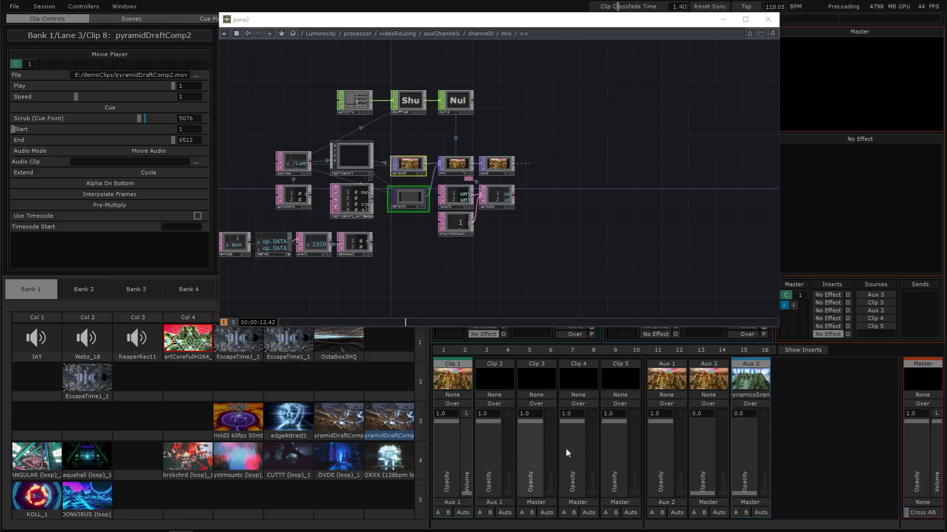
# - Show the parameters of the select1 operator in the mix network and examine its TOP path and source expression
pyautogui.scroll(5, 389, 218)
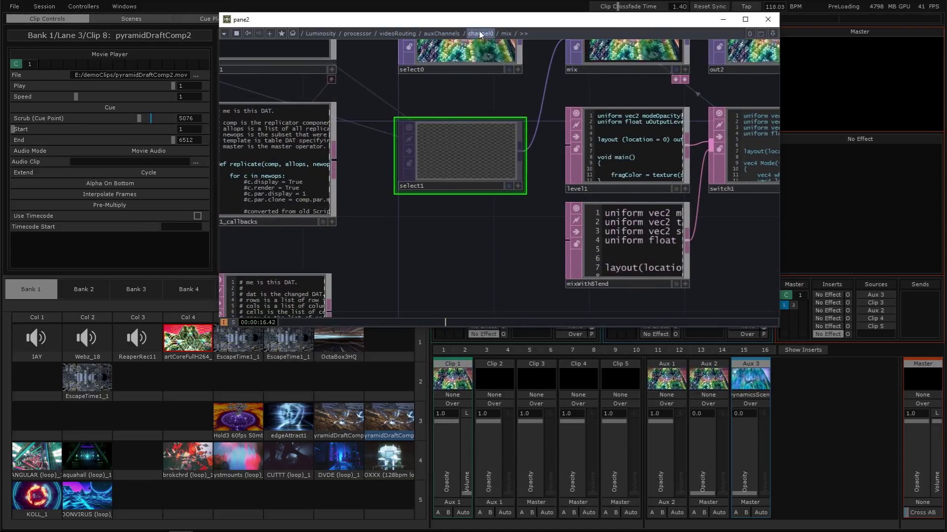
pyautogui.press('p')
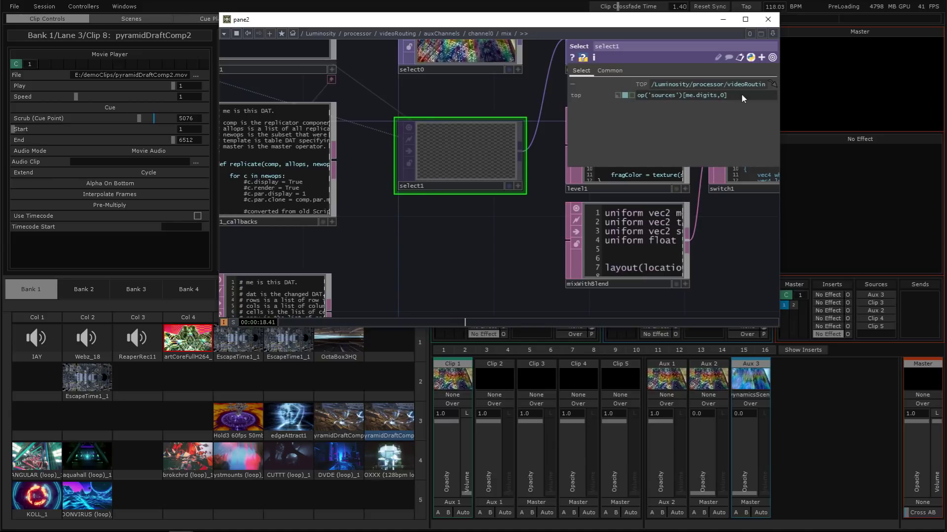
pyautogui.moveTo(568, 83); pyautogui.dragTo(419, 83)
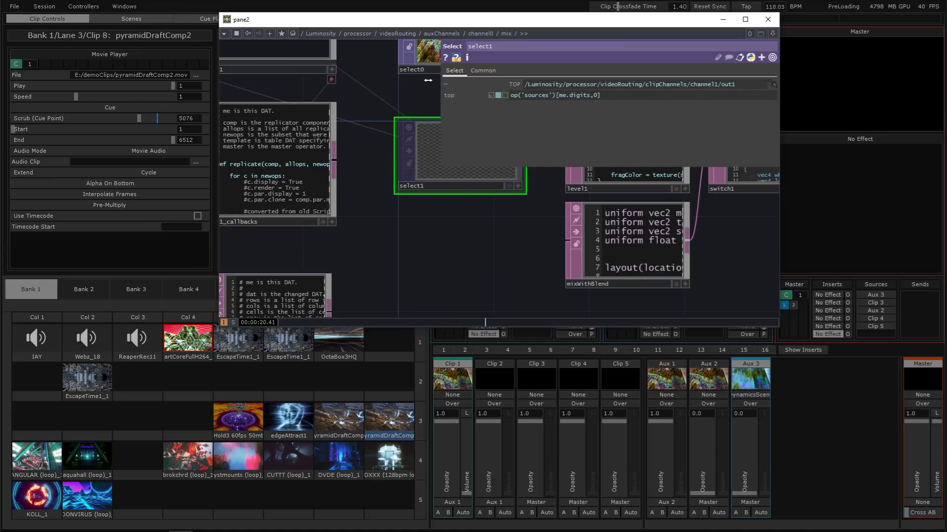
pyautogui.moveTo(510, 98); pyautogui.dragTo(484, 99)
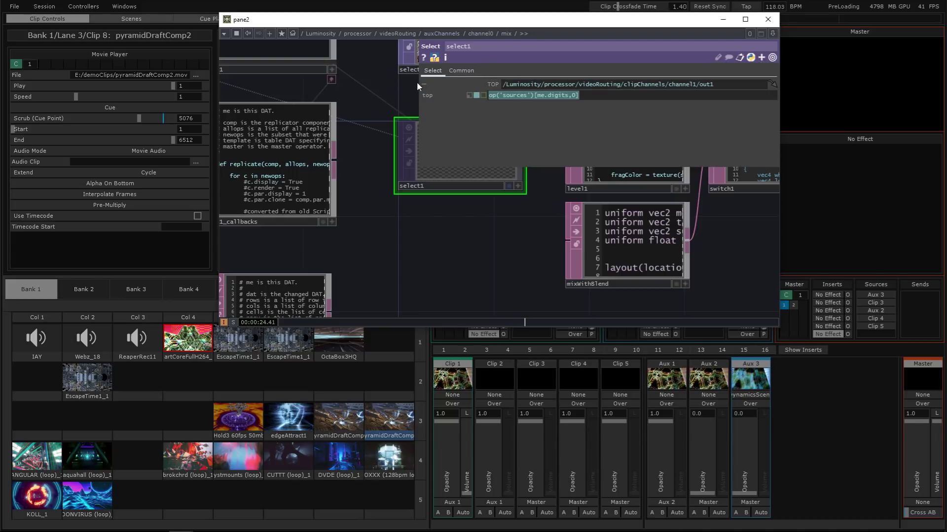
pyautogui.moveTo(420, 83); pyautogui.dragTo(566, 83)
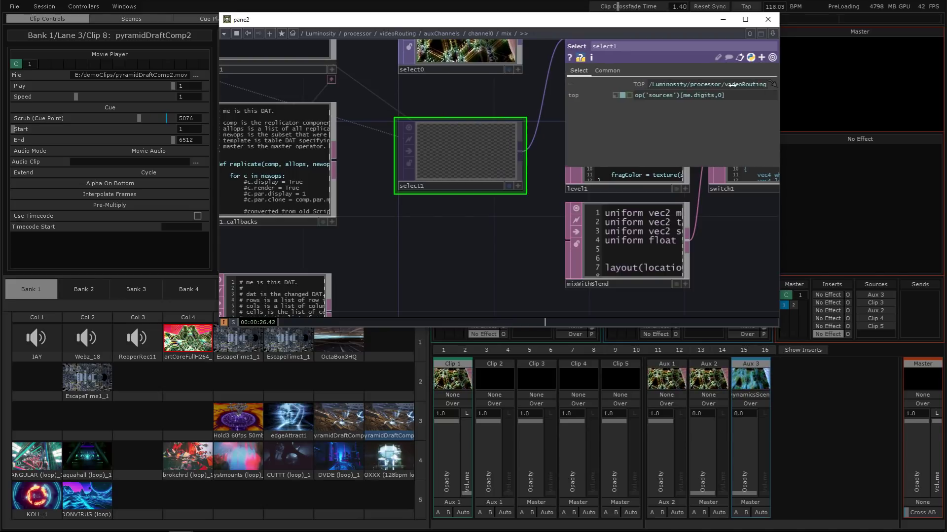
# - Launch the EscapeTime1_1 clip from lane 2 of Bank 1 with the aux channel's mix network in view
pyautogui.scroll(-5, 478, 161)
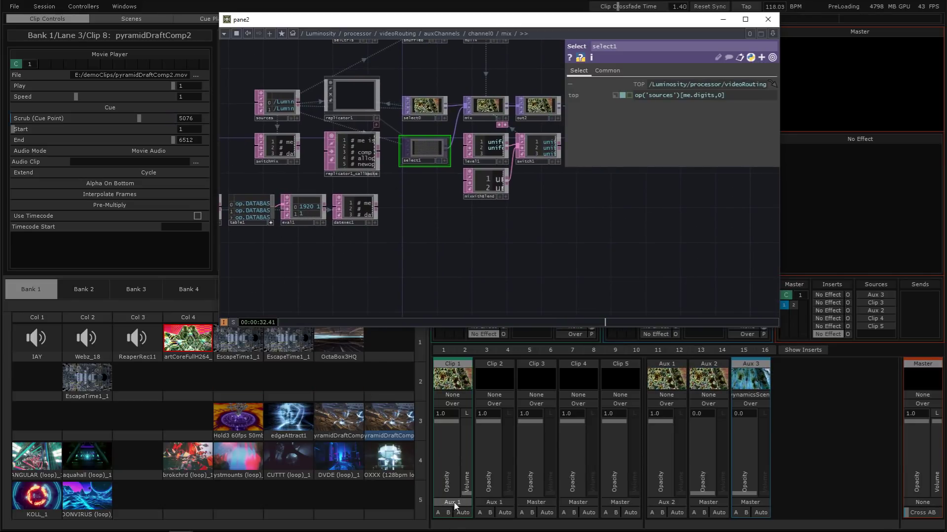
pyautogui.click(87, 377)
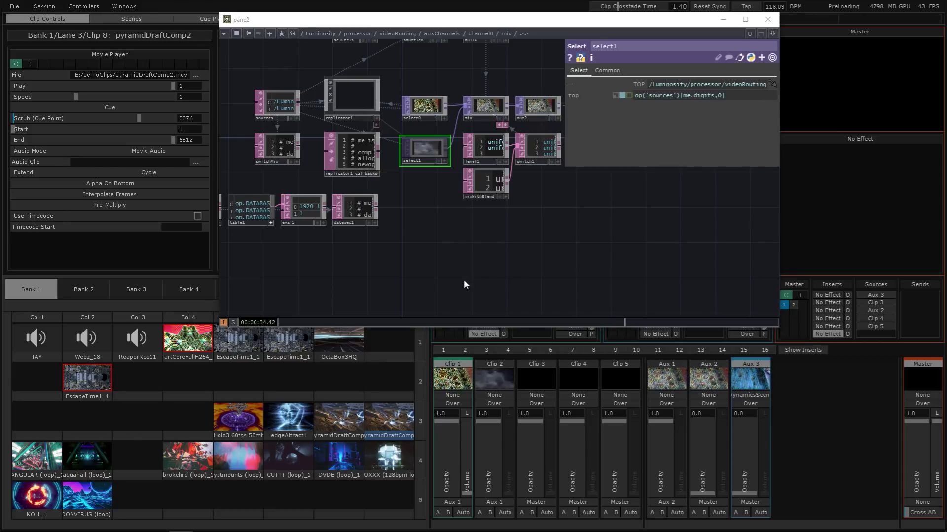
# - Examine the select1 operator and how it feeds mix and out2 in the channel0 mix network
pyautogui.scroll(4, 416, 167)
pyautogui.scroll(5, 417, 168)
pyautogui.scroll(-3, 416, 167)
pyautogui.moveTo(416, 167); pyautogui.dragTo(405, 334)
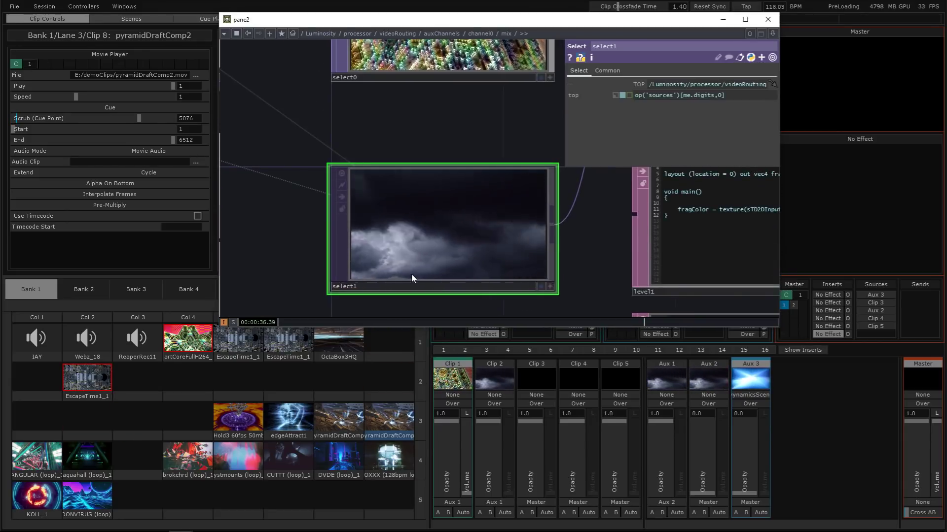
pyautogui.scroll(-4, 444, 180)
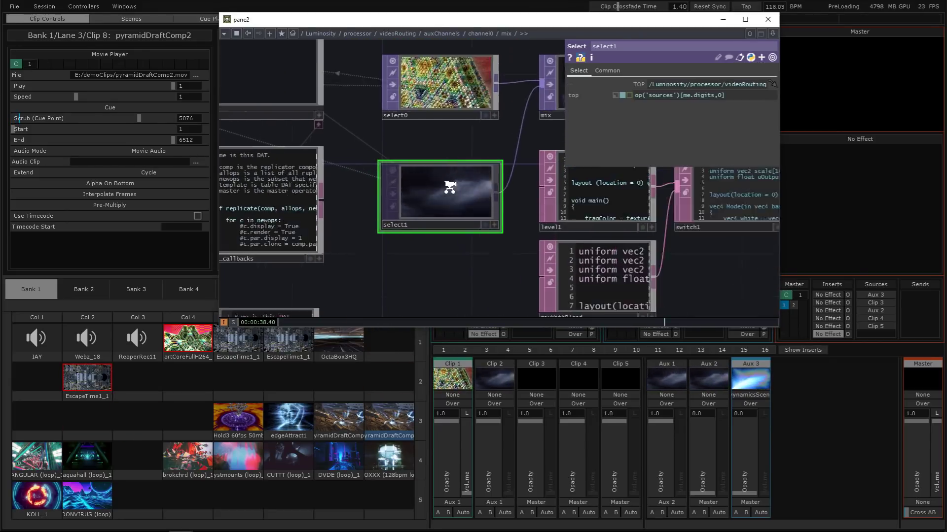
pyautogui.scroll(-1, 463, 146)
pyautogui.moveTo(463, 146); pyautogui.dragTo(351, 150)
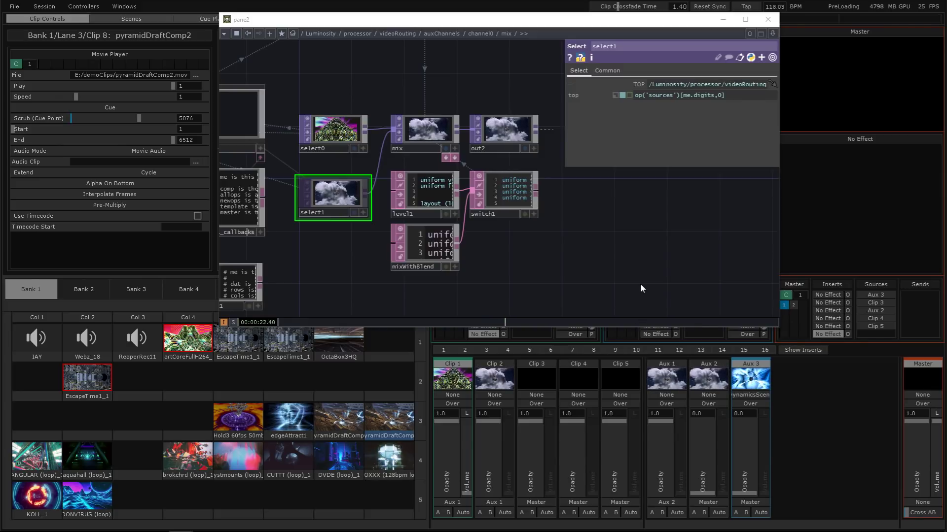
pyautogui.moveTo(490, 81); pyautogui.dragTo(500, 153)
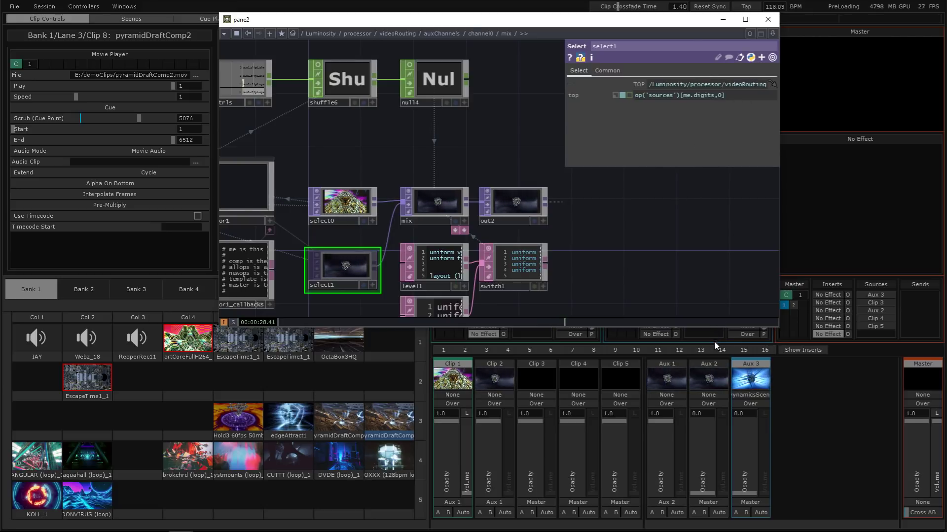
# - Move the network window aside and inspect the aux0 clip blend mode and opacity channels in selCtrls
pyautogui.moveTo(661, 26); pyautogui.dragTo(709, 85)
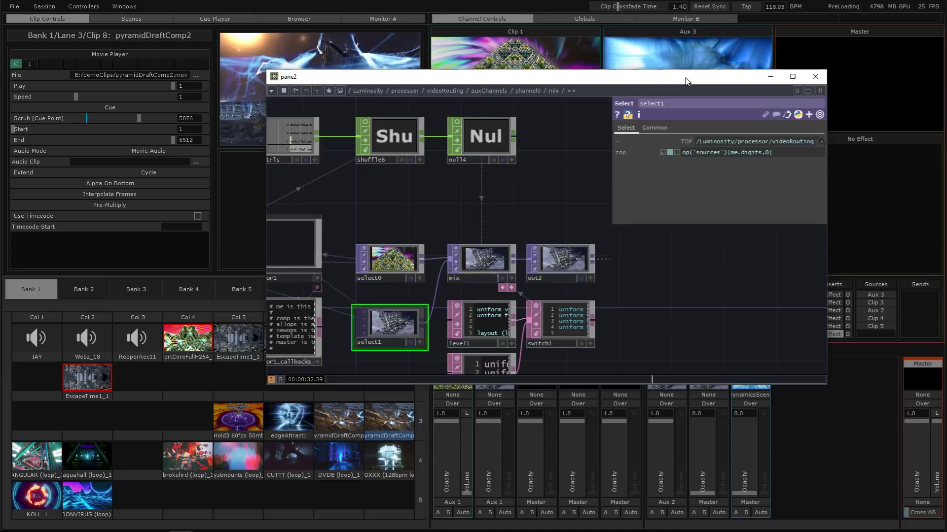
pyautogui.moveTo(567, 73); pyautogui.dragTo(639, 43)
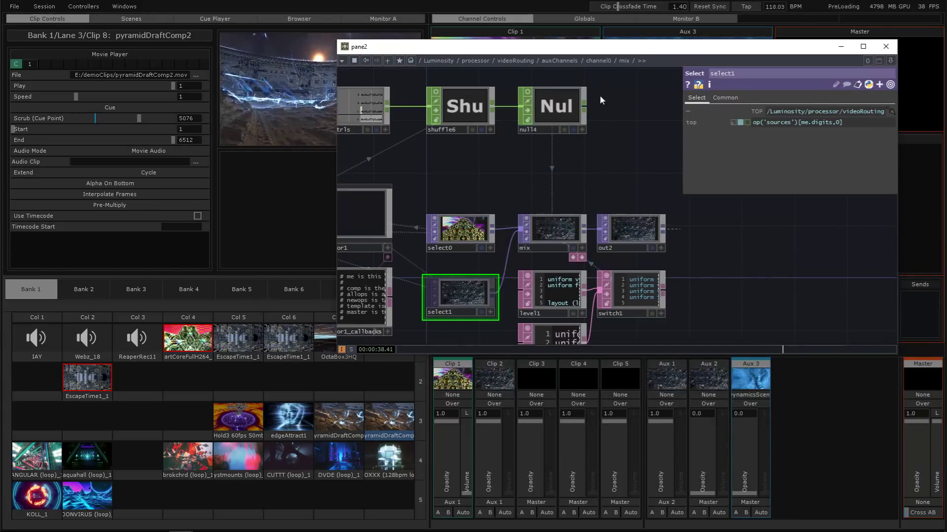
pyautogui.moveTo(629, 188); pyautogui.dragTo(539, 191)
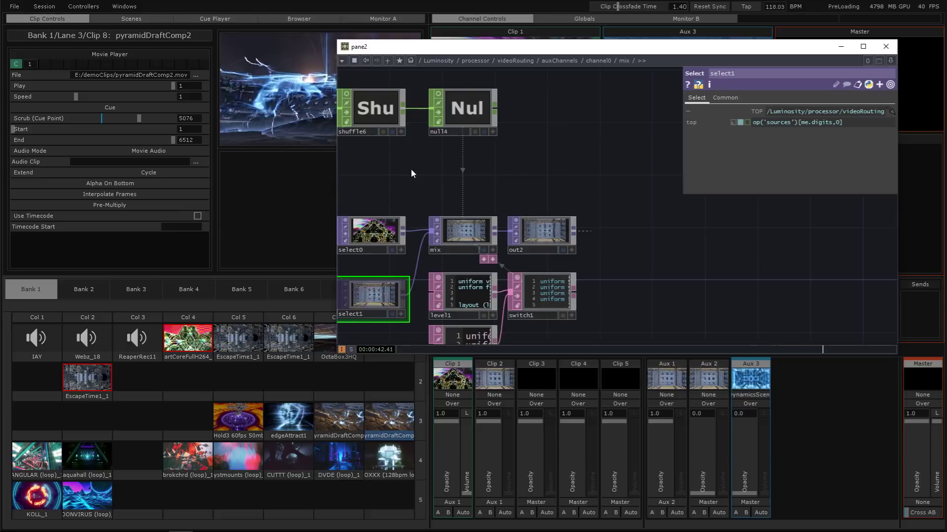
pyautogui.moveTo(412, 170); pyautogui.dragTo(467, 163)
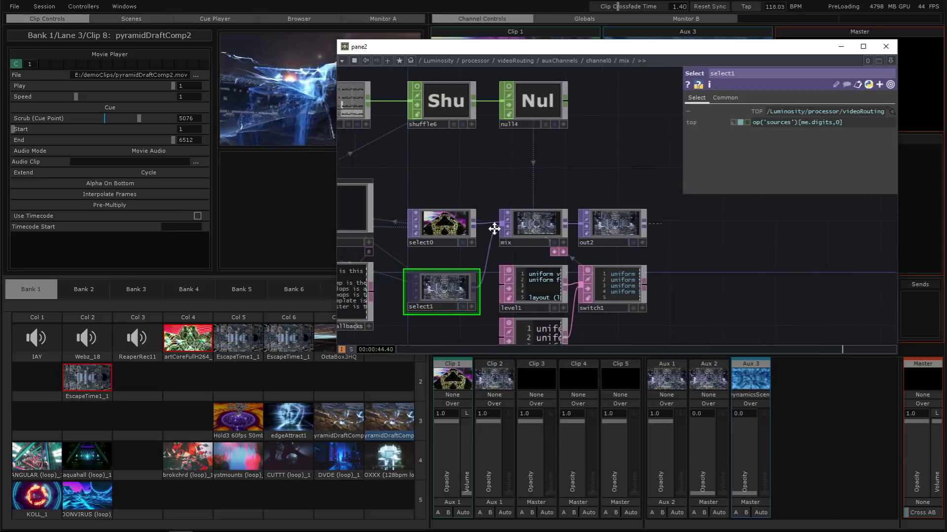
pyautogui.scroll(-2, 613, 259)
pyautogui.scroll(8, 460, 155)
pyautogui.scroll(-2, 460, 155)
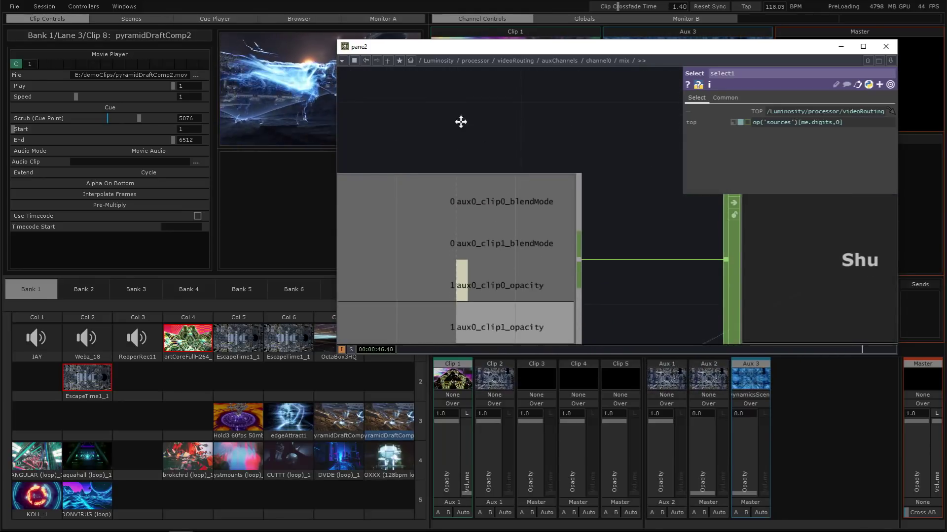
pyautogui.moveTo(460, 120); pyautogui.dragTo(423, 62)
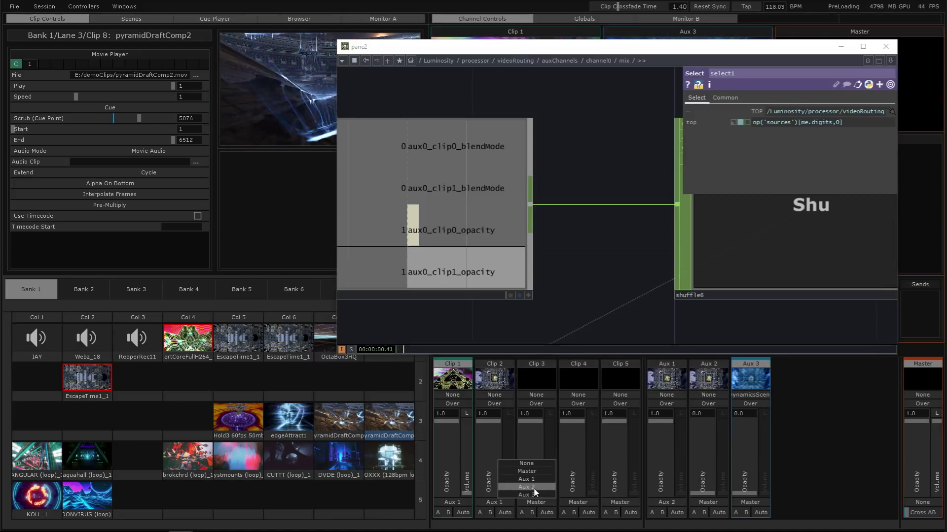
# - Route Clip 3 to Aux 2 and Clip 4 to Aux 3 in the mixer
pyautogui.click(534, 487)
pyautogui.click(572, 501)
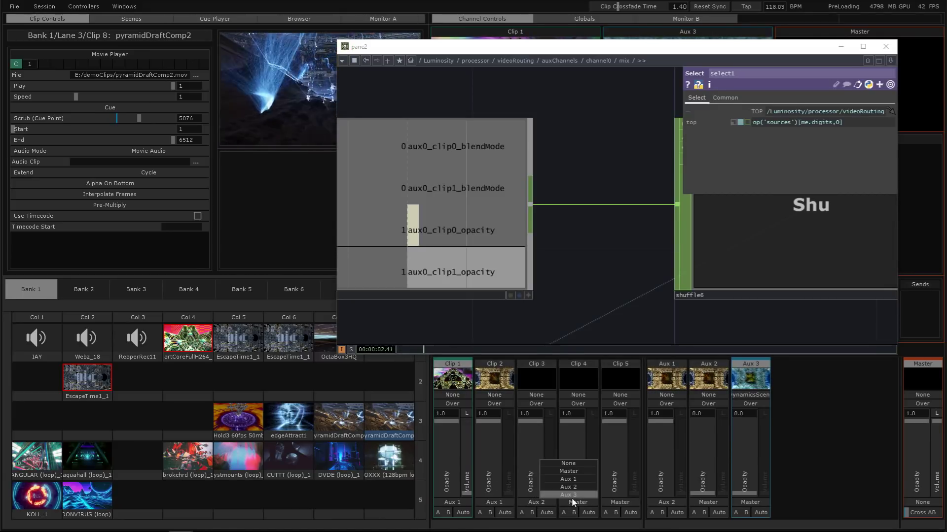
pyautogui.click(572, 497)
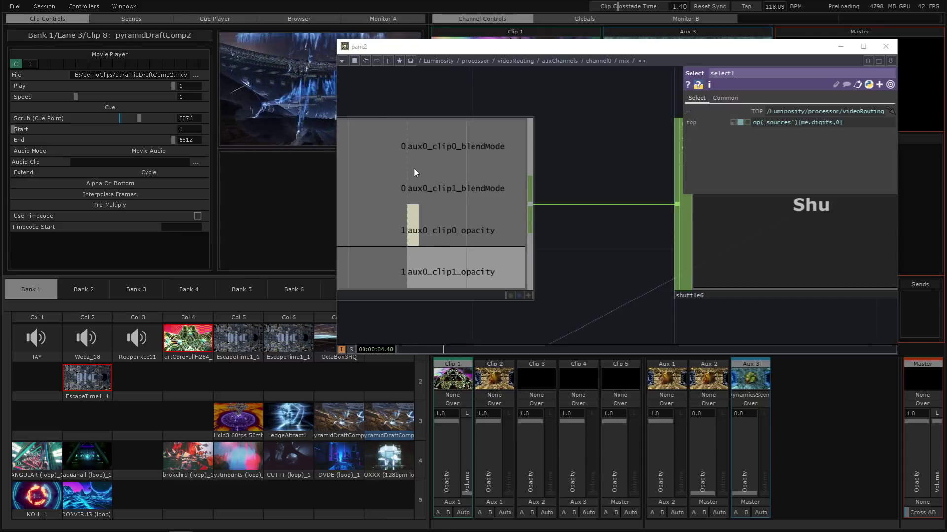
# - Route both Clip 3 and Clip 4 to Aux 1 in the mixer
pyautogui.click(546, 502)
pyautogui.click(541, 482)
pyautogui.click(576, 498)
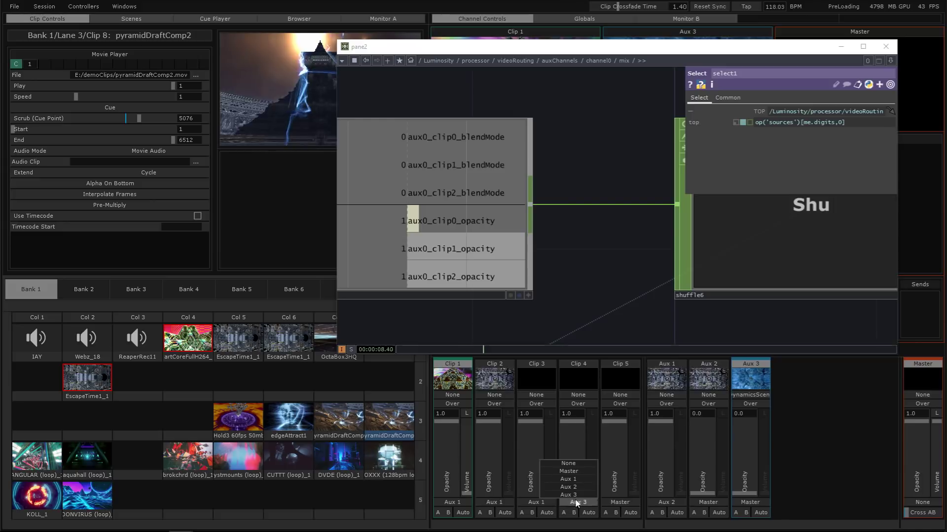
pyautogui.click(575, 479)
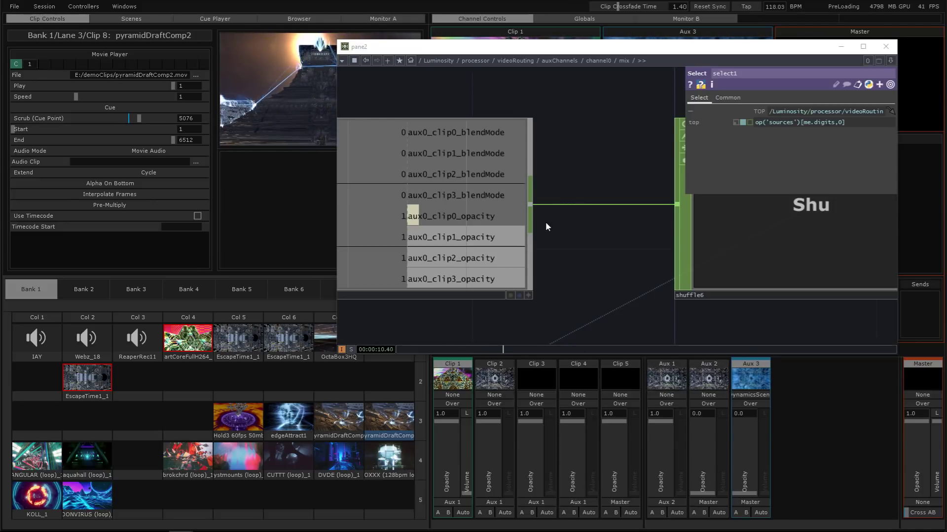
# - Check the blend mode and opacity channels for the four Aux 1 clips in selCtrls and their path through shuffle6
pyautogui.scroll(-2, 531, 190)
pyautogui.scroll(-2, 531, 190)
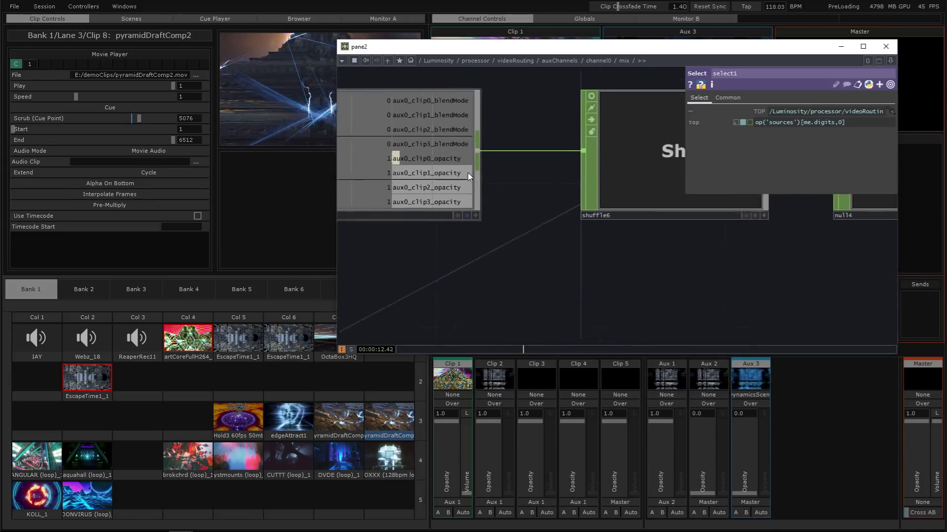
pyautogui.scroll(5, 535, 281)
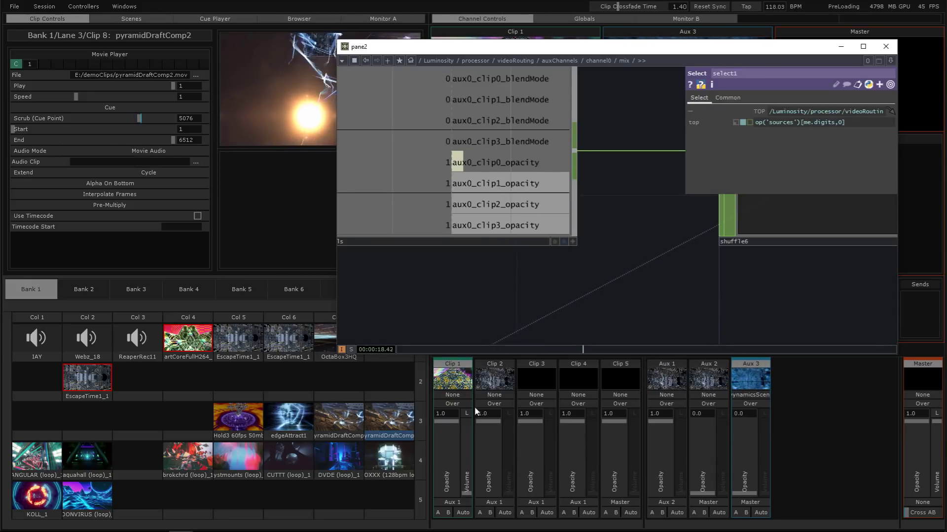
pyautogui.moveTo(571, 219); pyautogui.dragTo(453, 260)
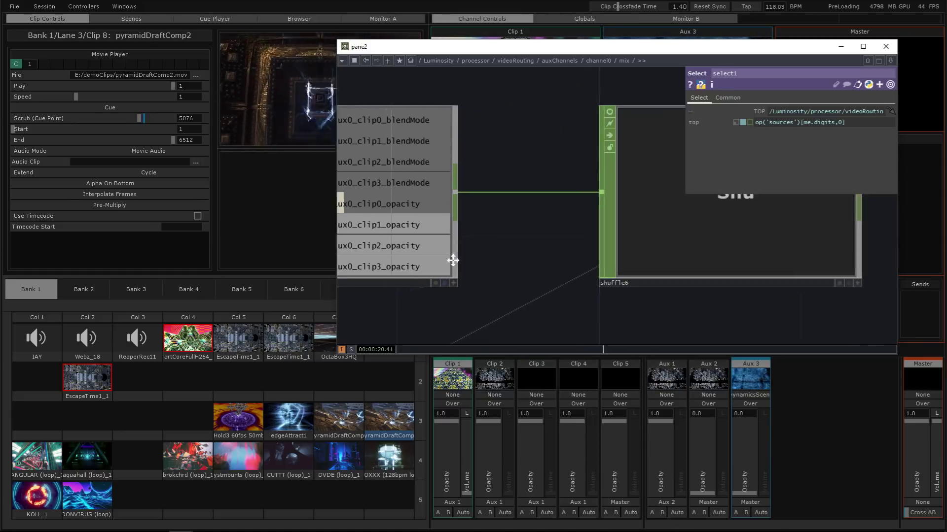
pyautogui.scroll(-5, 452, 260)
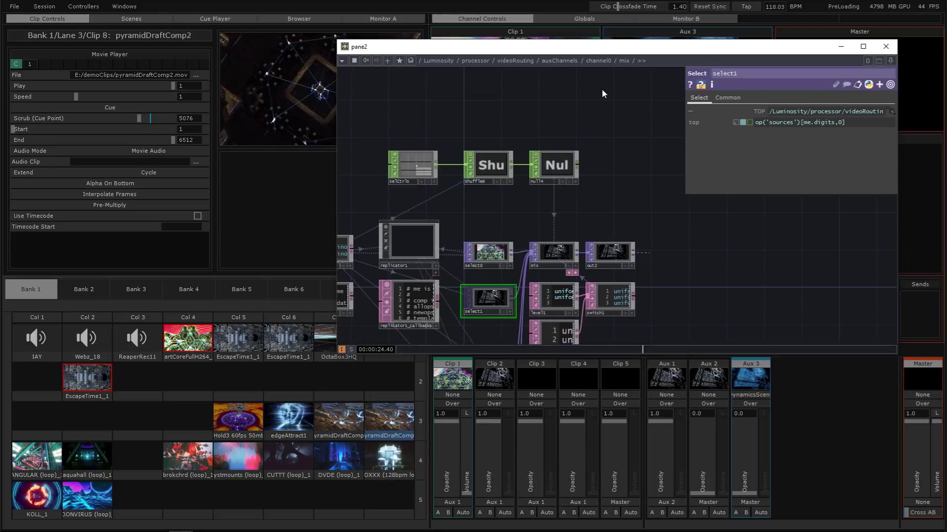
# - Examine the replicated select operators, including select2 and select3, and their connections into the mix operator
pyautogui.moveTo(598, 47); pyautogui.dragTo(581, 43)
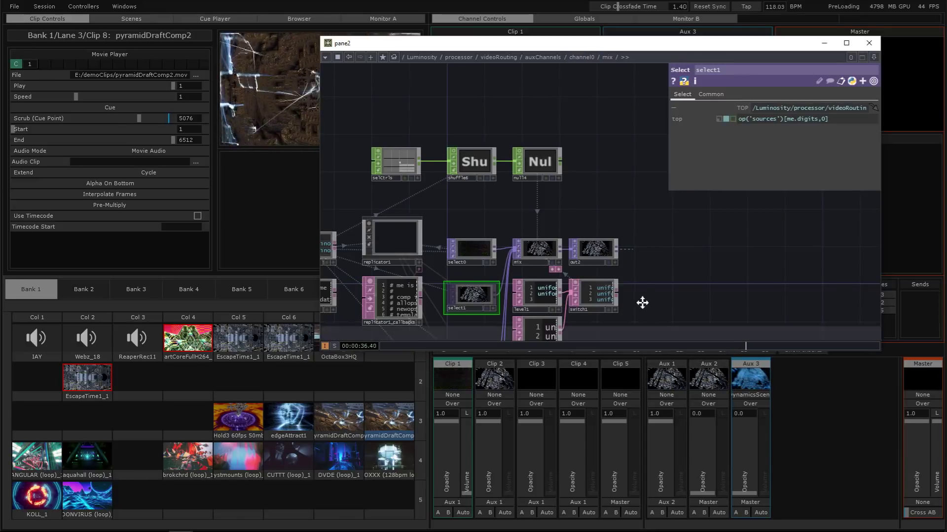
pyautogui.moveTo(640, 308); pyautogui.dragTo(631, 252)
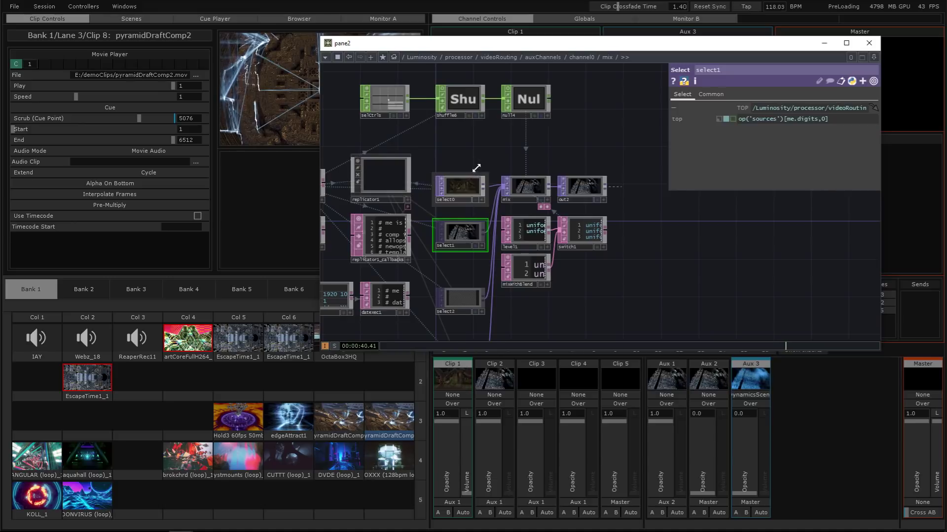
pyautogui.moveTo(472, 173); pyautogui.dragTo(489, 183)
pyautogui.scroll(3, 487, 181)
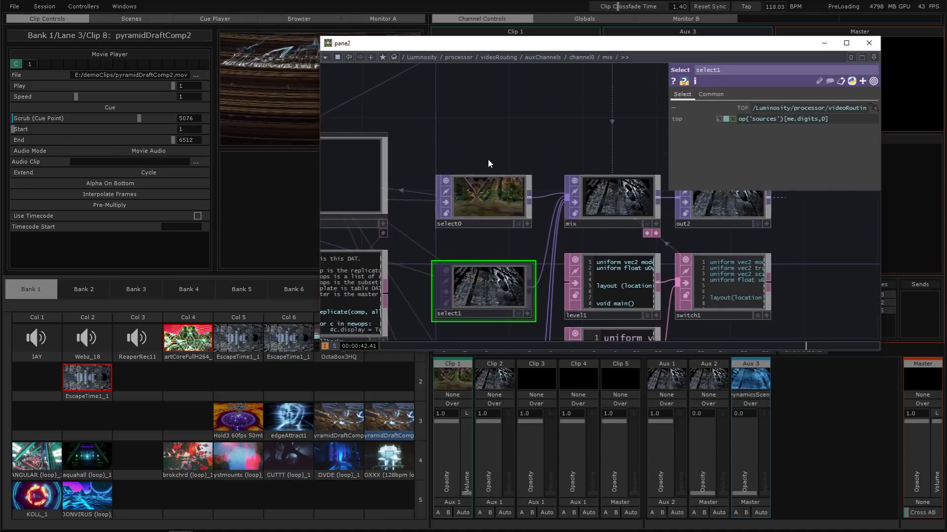
pyautogui.scroll(-5, 487, 159)
pyautogui.scroll(2, 493, 206)
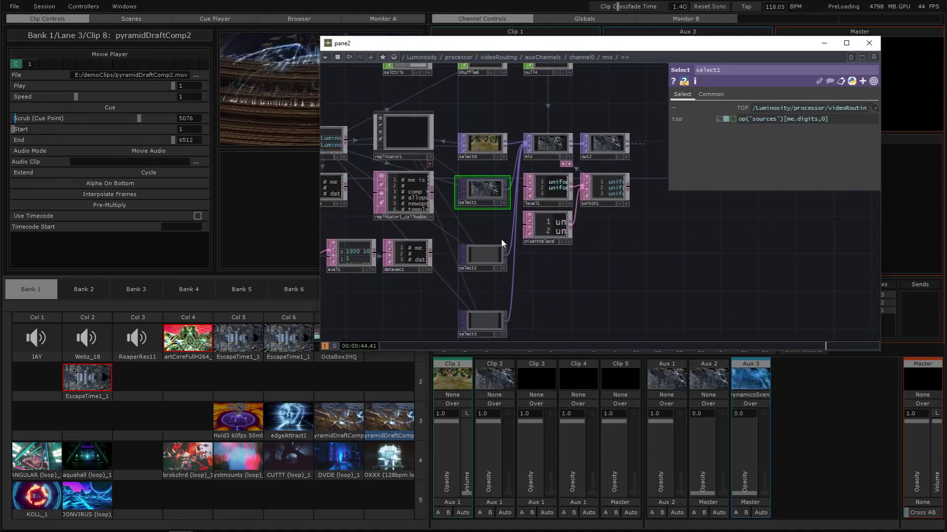
pyautogui.scroll(3, 501, 239)
pyautogui.scroll(-3, 501, 237)
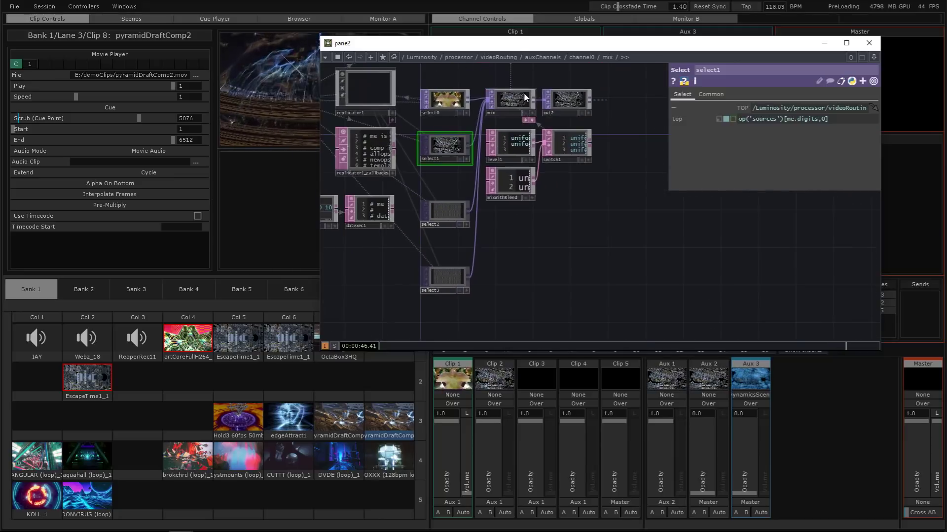
pyautogui.scroll(3, 522, 95)
pyautogui.scroll(-3, 520, 91)
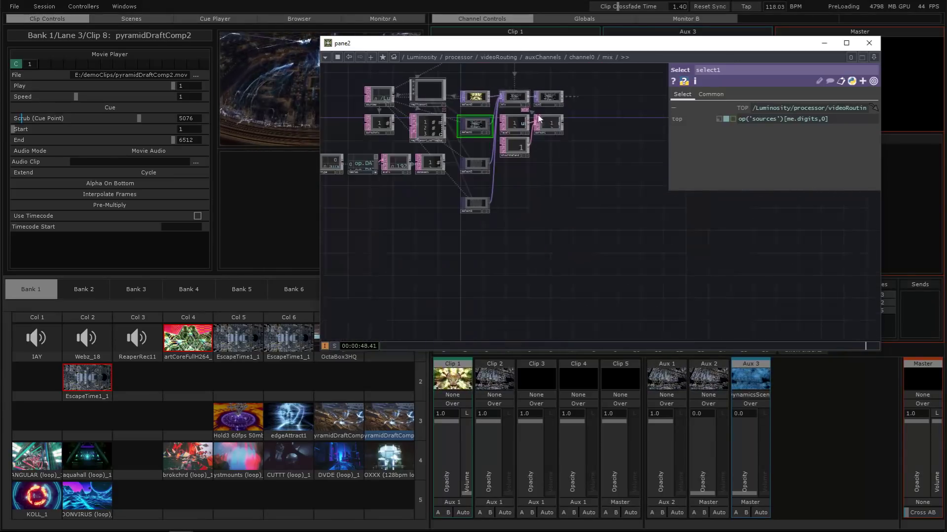
# - Examine the blend shader code in switch1 and review the surrounding mix network layout
pyautogui.scroll(5, 448, 192)
pyautogui.scroll(2, 448, 191)
pyautogui.scroll(-3, 501, 92)
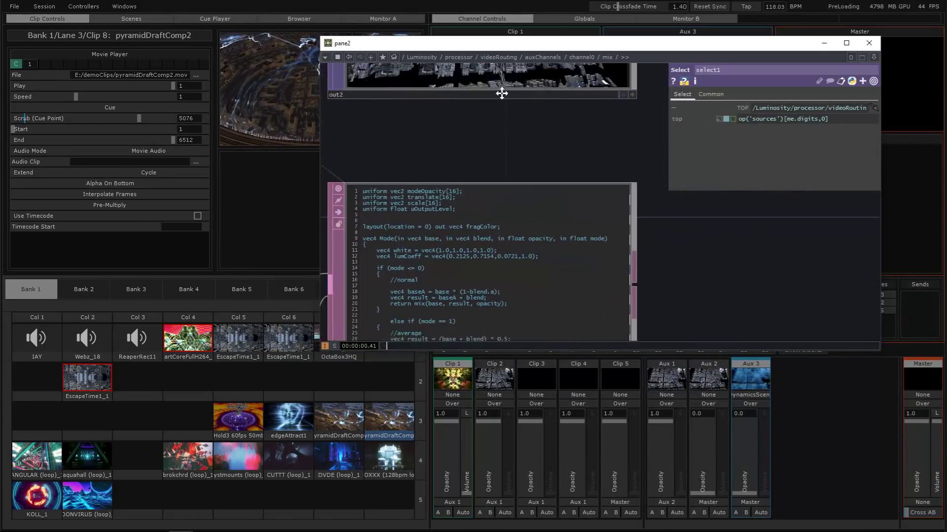
pyautogui.scroll(4, 396, 256)
pyautogui.scroll(-3, 397, 257)
pyautogui.scroll(-5, 397, 257)
pyautogui.scroll(2, 498, 250)
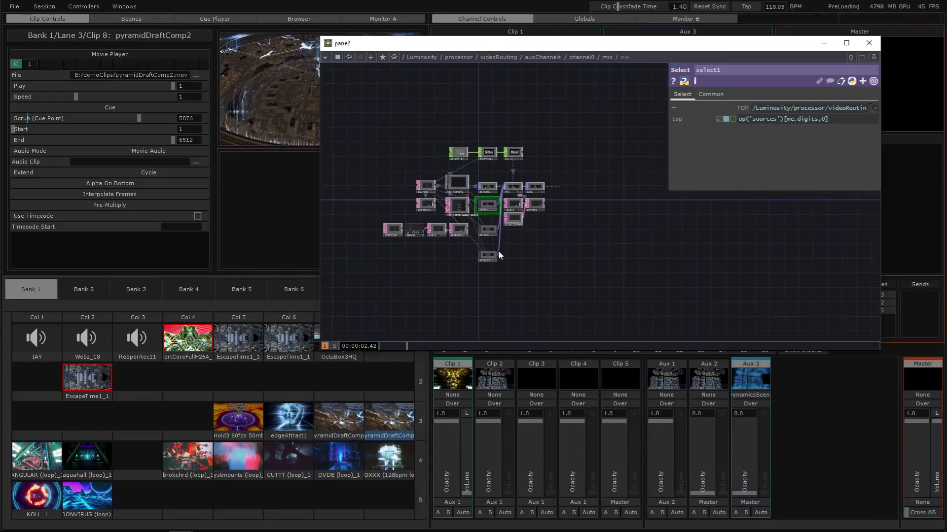
pyautogui.scroll(2, 500, 152)
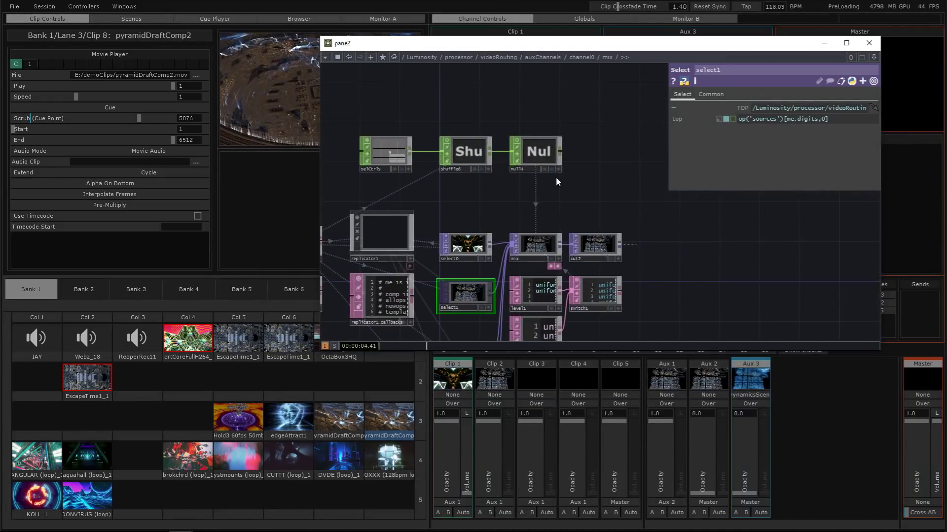
# - Follow the mix operator's output to out2, and return to the parent channel0 network
pyautogui.scroll(-3, 553, 217)
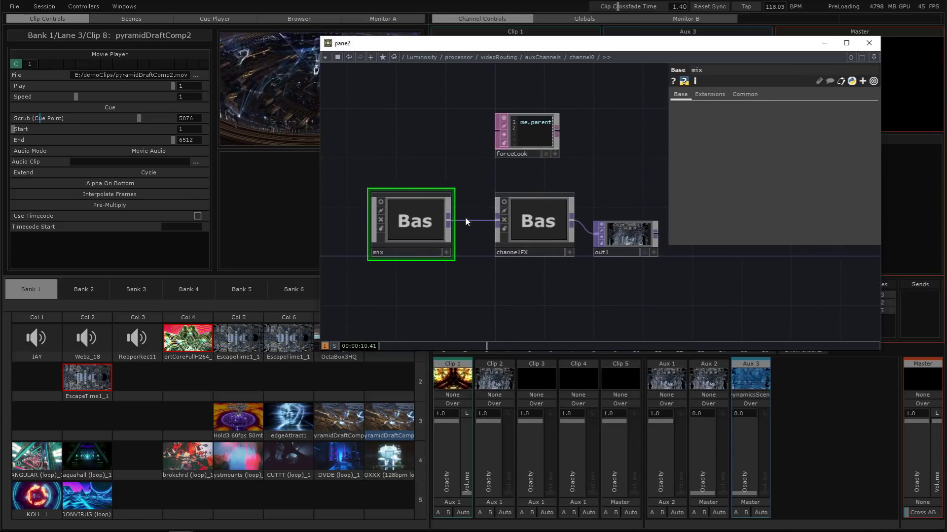
pyautogui.scroll(3, 410, 223)
pyautogui.scroll(5, 478, 240)
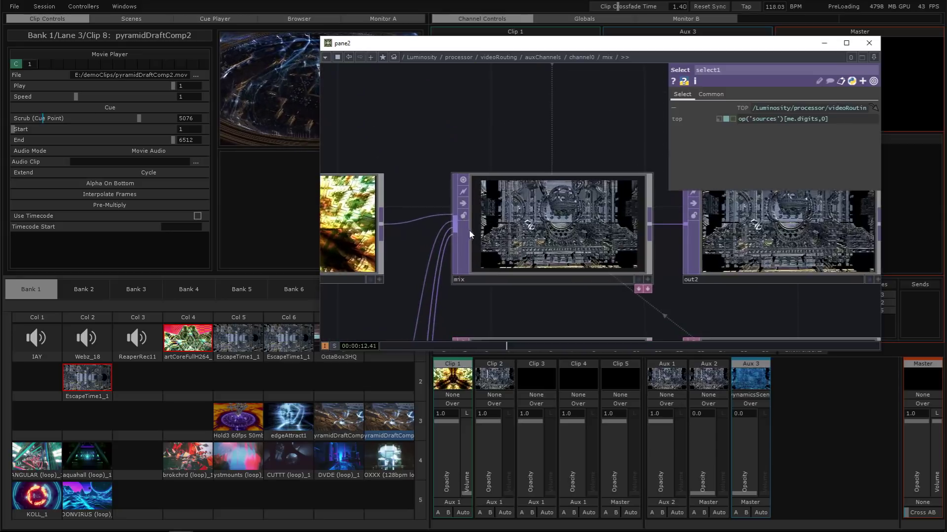
pyautogui.click(602, 232)
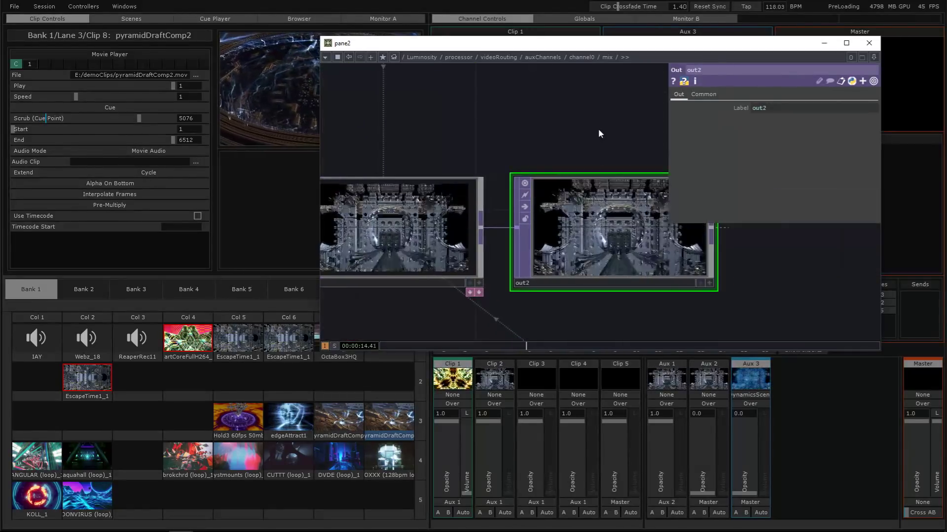
pyautogui.moveTo(598, 128); pyautogui.dragTo(507, 141)
pyautogui.scroll(1, 508, 141)
pyautogui.press('u')
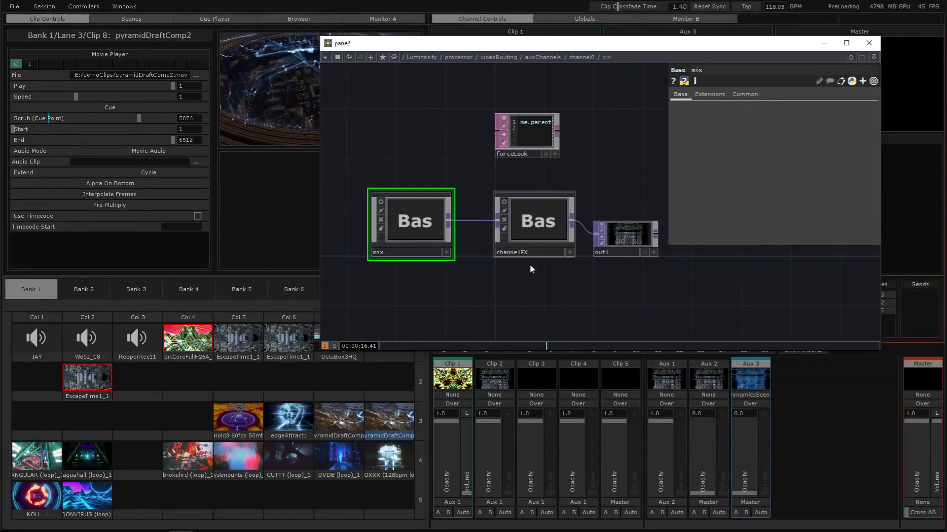
# - Enter the channelFX component and look over the operators in its network
pyautogui.click(525, 217)
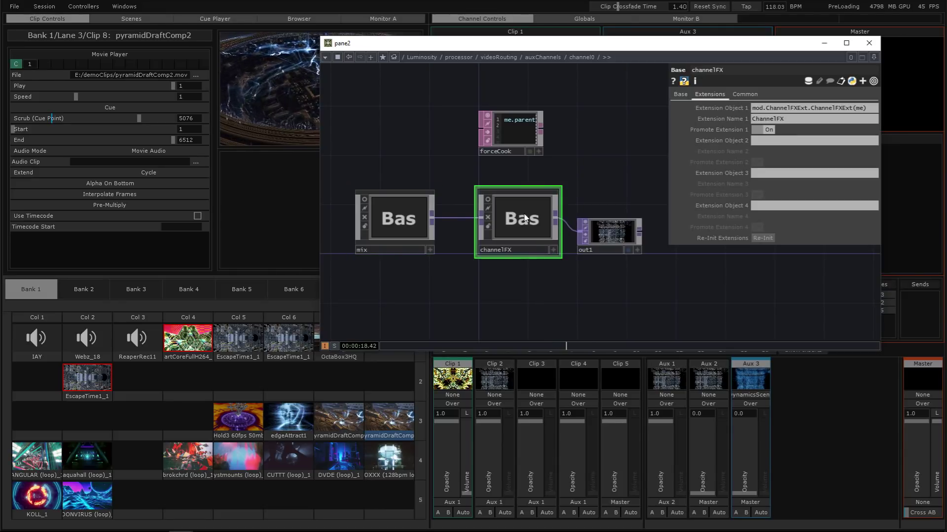
pyautogui.press('i')
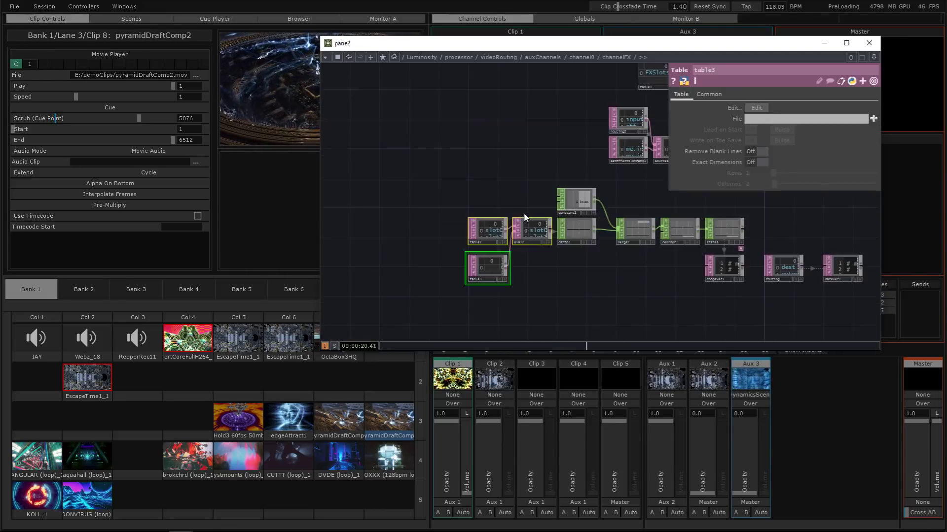
pyautogui.scroll(-2, 504, 106)
pyautogui.moveTo(504, 109); pyautogui.dragTo(457, 143)
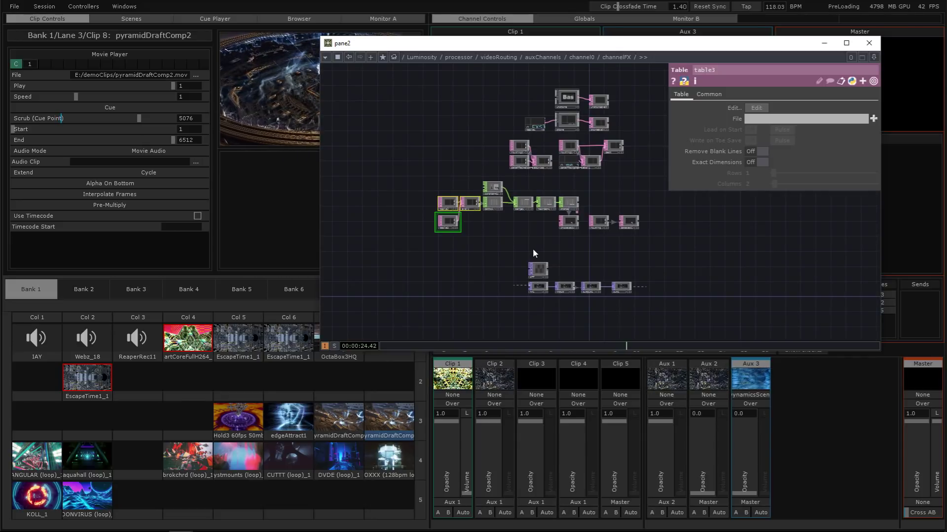
pyautogui.scroll(2, 649, 216)
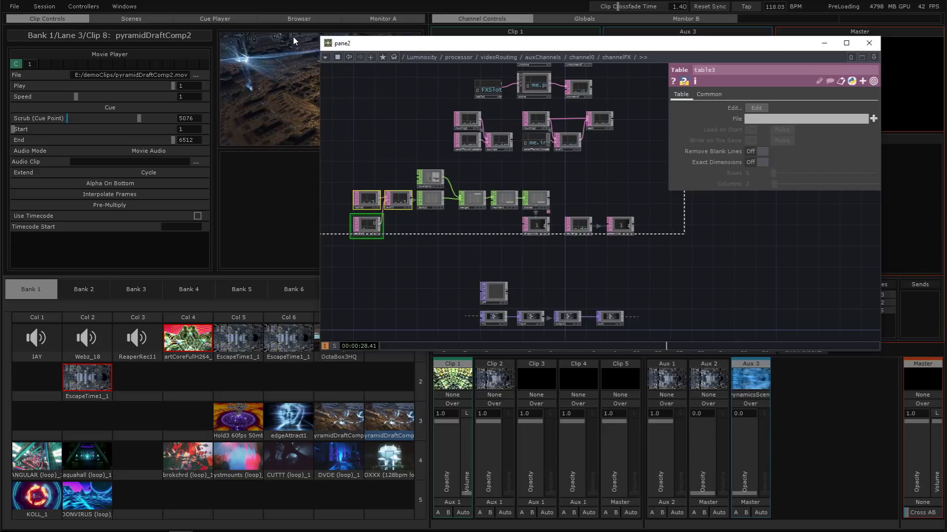
# - Examine the channelFX network's table and routing operators, and the chain from input through output1 to out1
pyautogui.rightClick(351, 44)
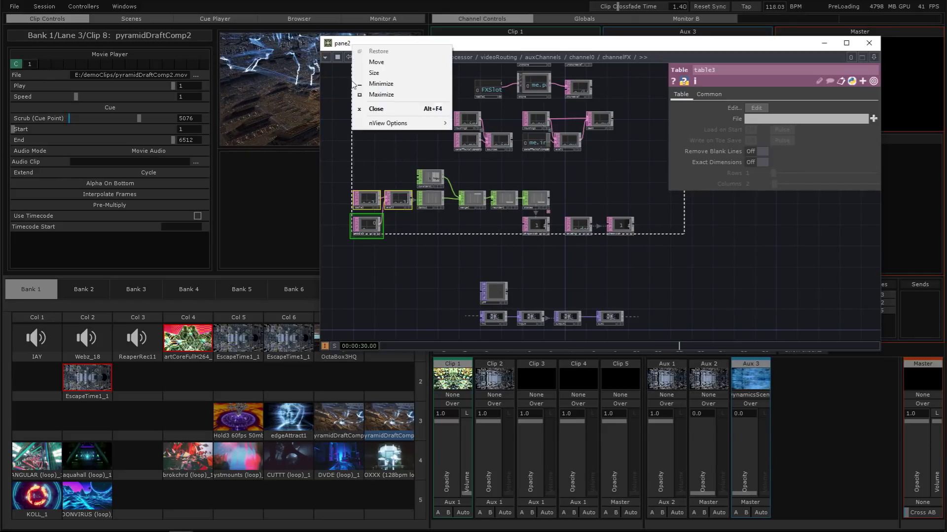
pyautogui.click(405, 164)
pyautogui.moveTo(670, 243); pyautogui.dragTo(358, 55)
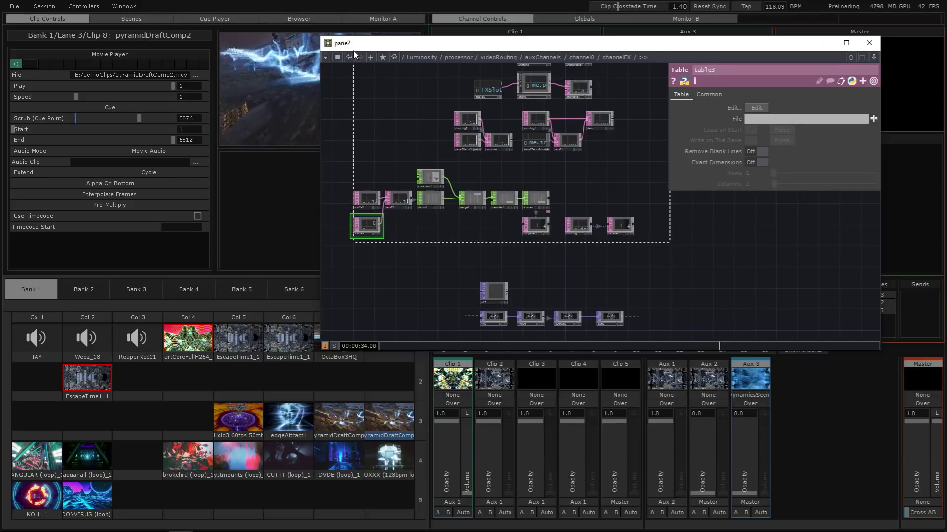
pyautogui.rightClick(354, 51)
pyautogui.click(427, 248)
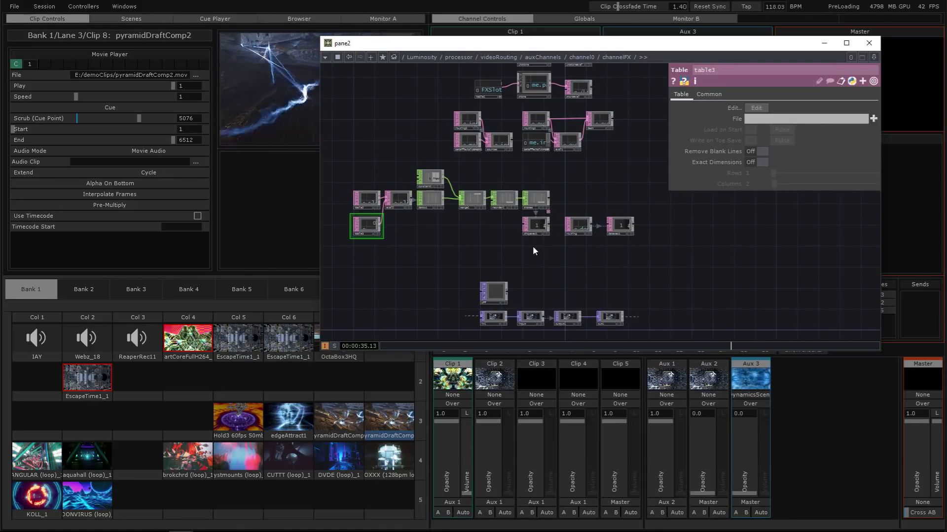
pyautogui.scroll(5, 532, 261)
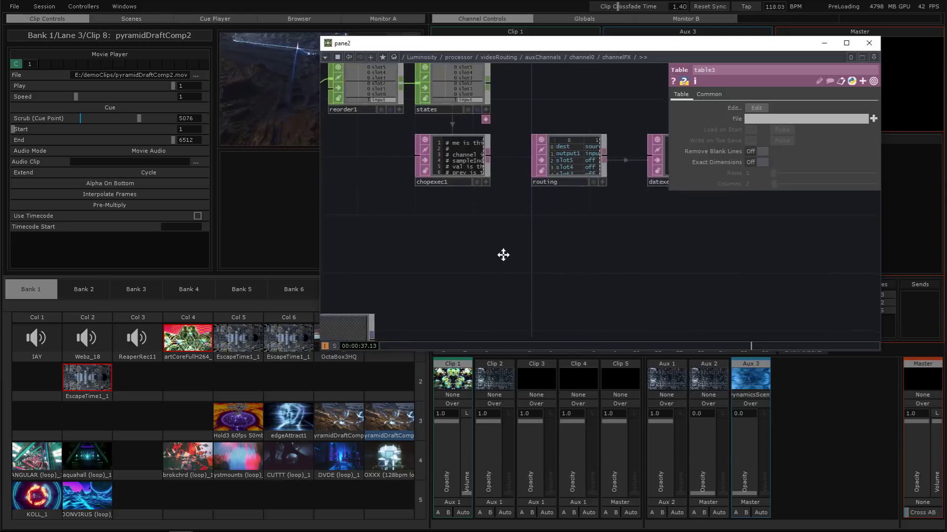
pyautogui.moveTo(503, 254); pyautogui.dragTo(514, 75)
pyautogui.scroll(3, 487, 271)
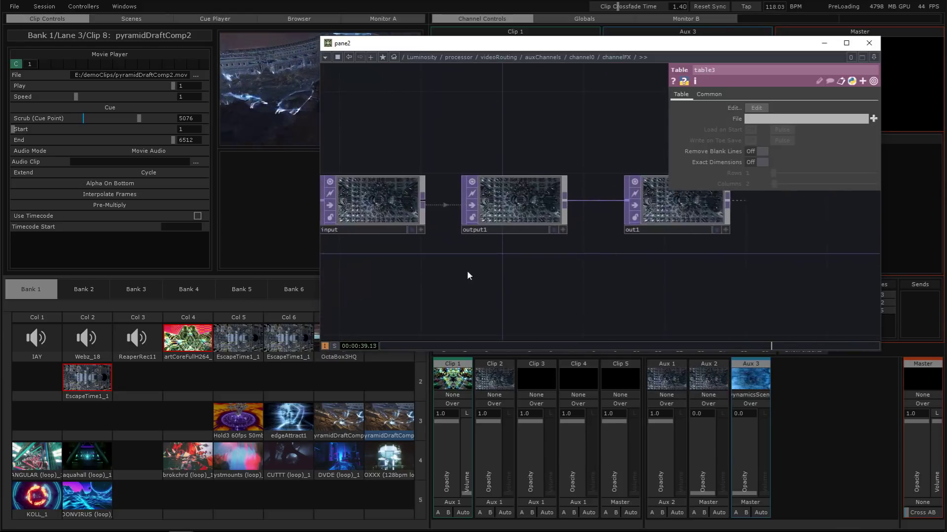
pyautogui.moveTo(466, 270); pyautogui.dragTo(492, 262)
# - Move and narrow the pane2 window to uncover the channel controls, hide the operator parameters, and select the Aux 1 channel
pyautogui.moveTo(475, 43); pyautogui.dragTo(216, 31)
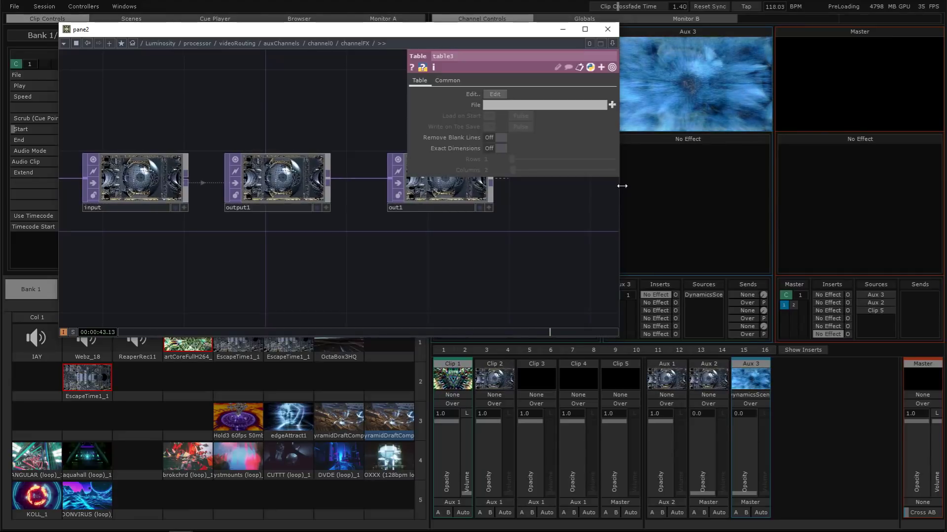
pyautogui.moveTo(612, 185); pyautogui.dragTo(569, 186)
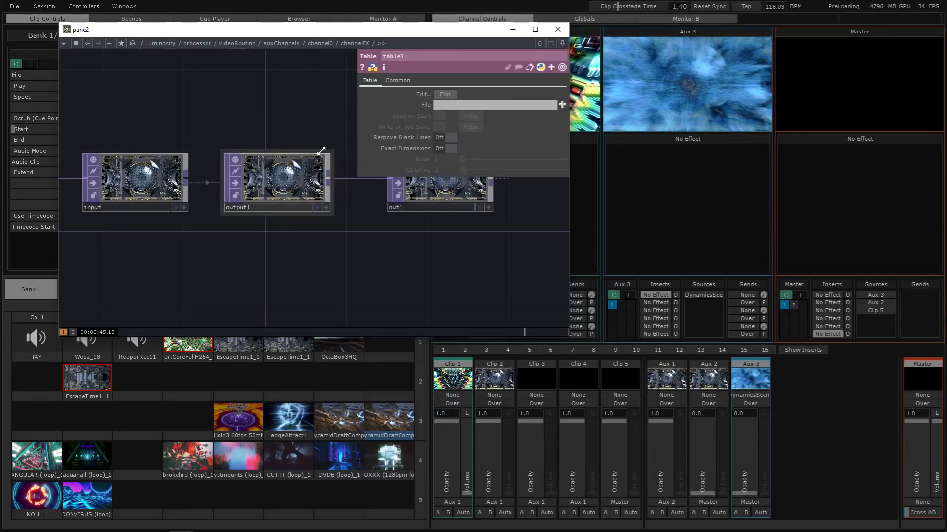
pyautogui.press('p')
pyautogui.moveTo(336, 115); pyautogui.dragTo(370, 141)
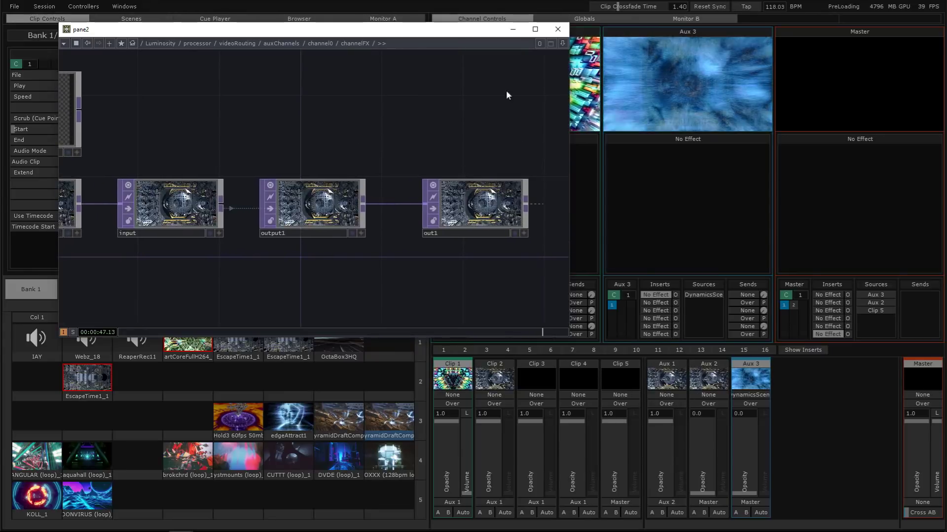
pyautogui.click(665, 365)
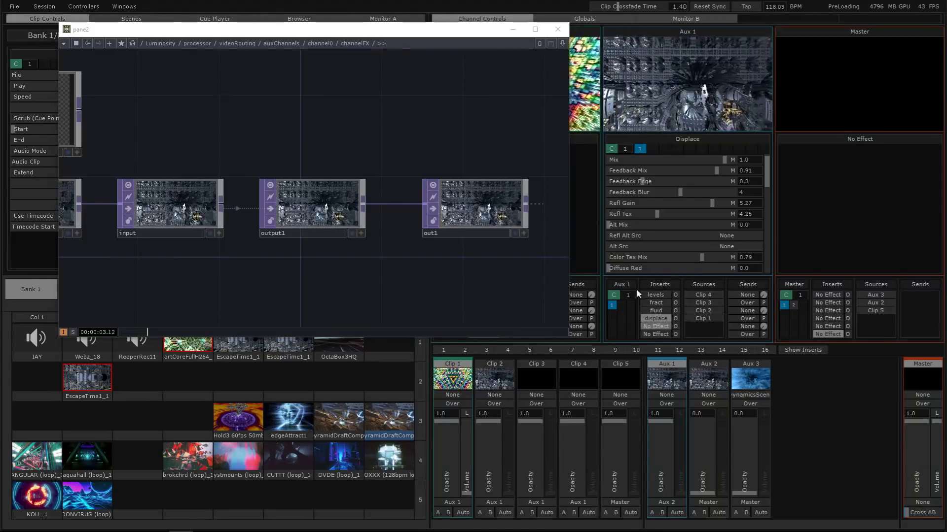
# - Show the parameters of the output1 select operator and widen them to read its full TOP path
pyautogui.moveTo(378, 140); pyautogui.dragTo(407, 146)
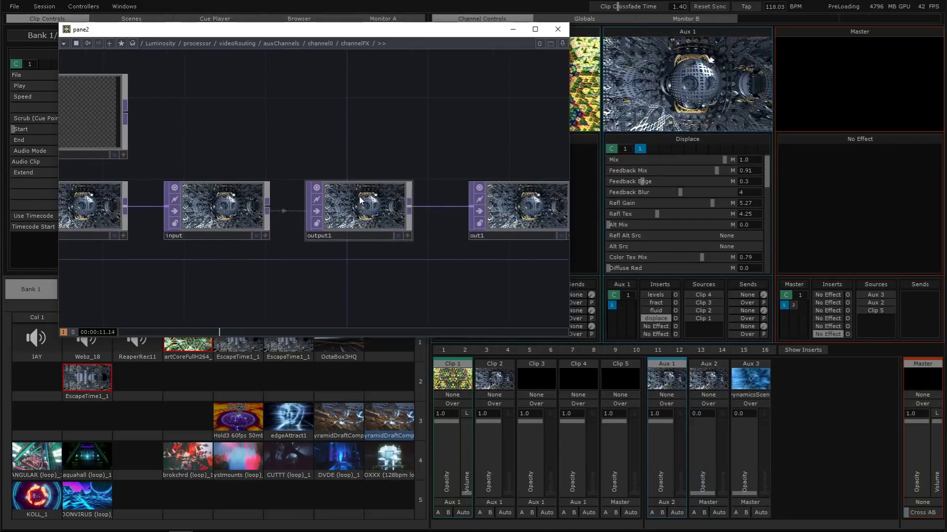
pyautogui.press('p')
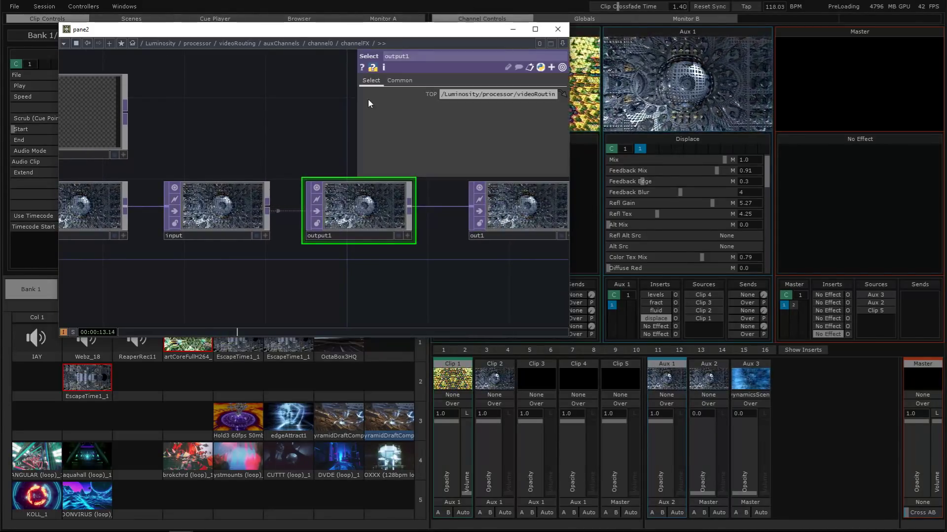
pyautogui.press('h')
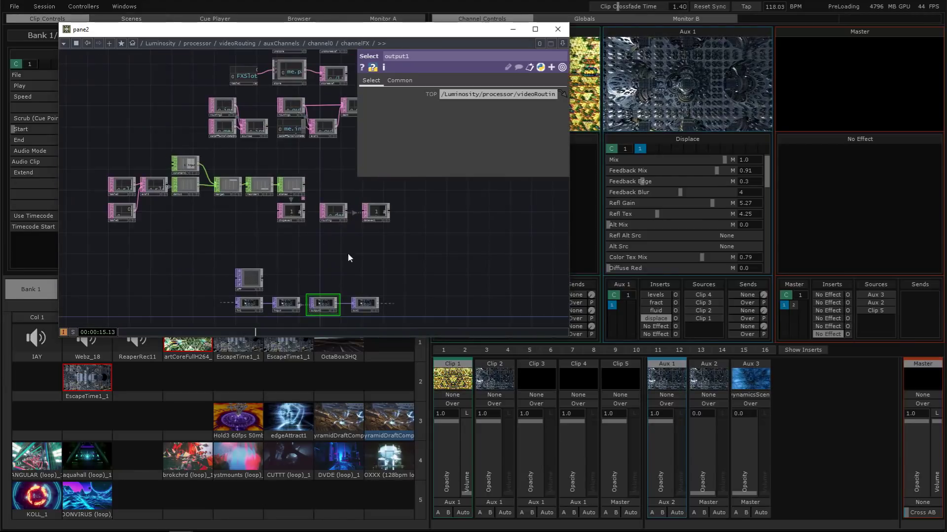
pyautogui.moveTo(348, 256); pyautogui.dragTo(165, 146)
pyautogui.scroll(5, 290, 182)
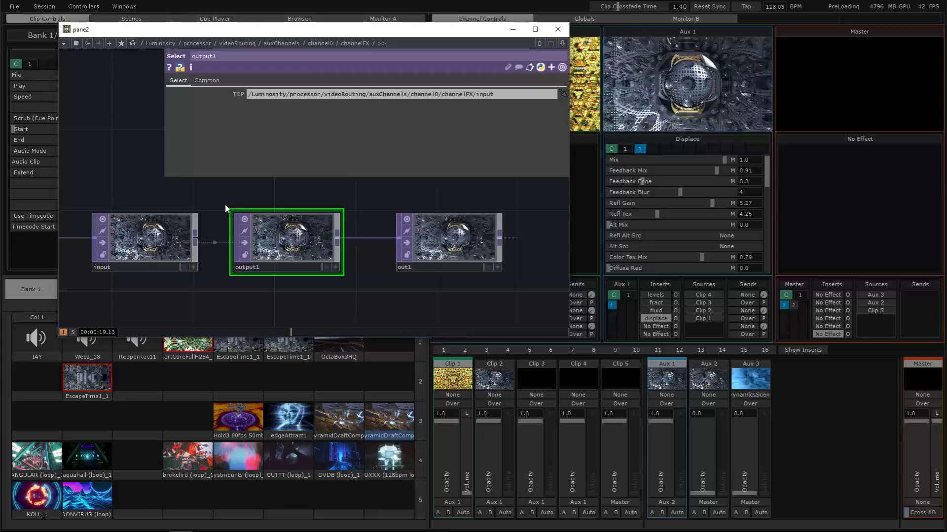
pyautogui.scroll(2, 226, 206)
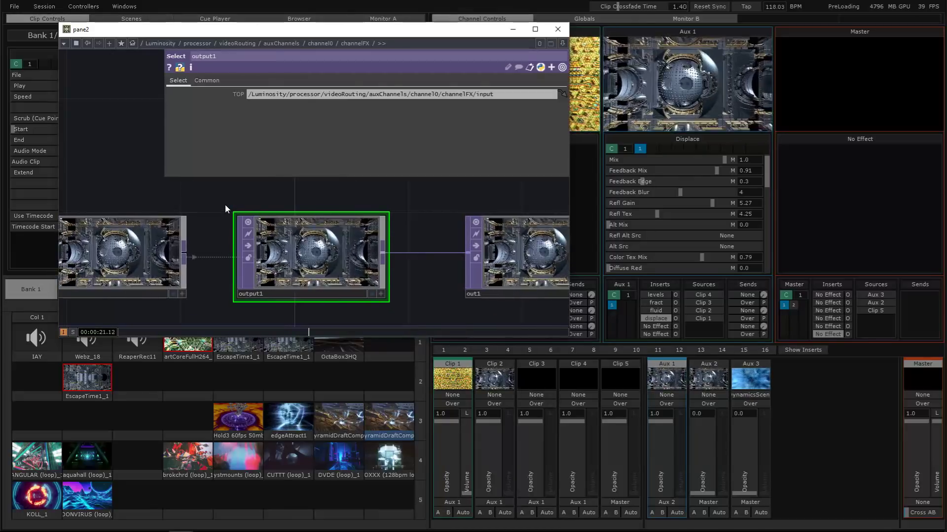
pyautogui.moveTo(225, 204); pyautogui.dragTo(274, 199)
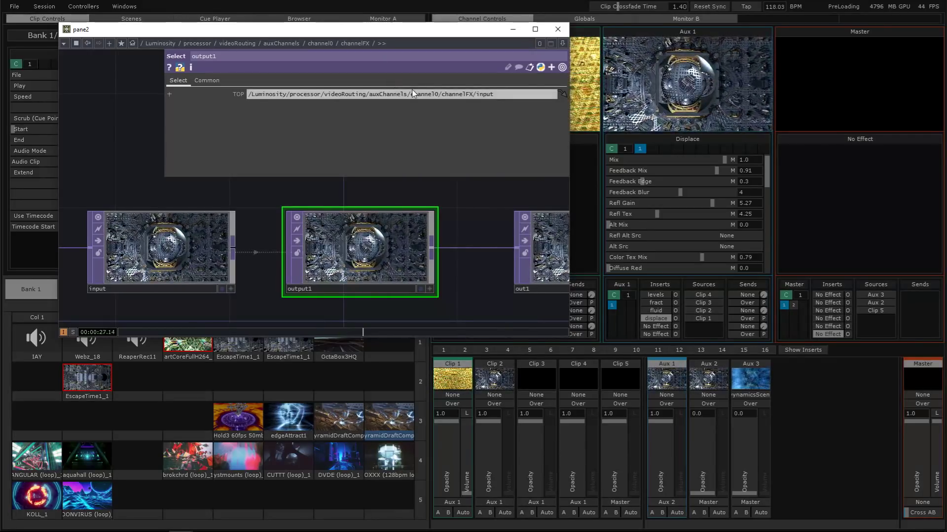
# - Open the Displace effect's Refl Tex control network in a new pane, and go up to its slot3 component
pyautogui.keyDown('ctrl'); pyautogui.click(658, 211); pyautogui.keyUp('ctrl')
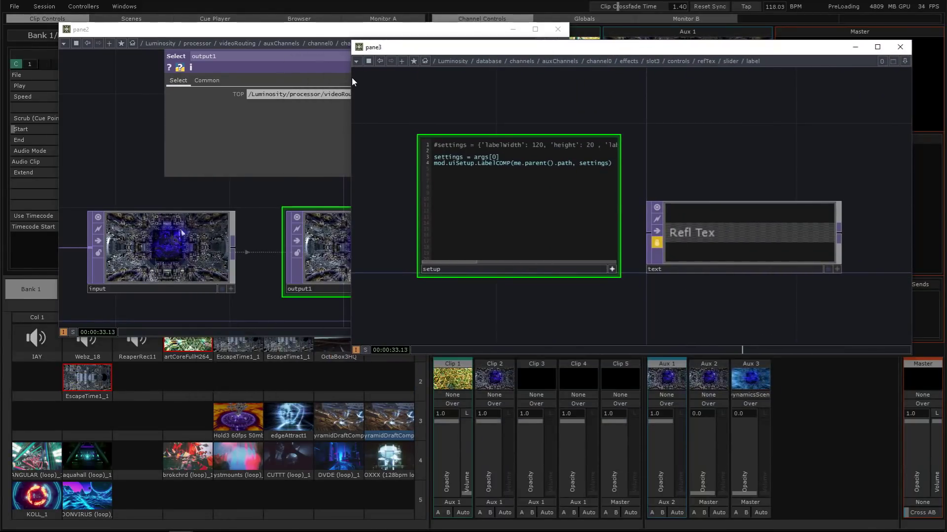
pyautogui.moveTo(351, 78); pyautogui.dragTo(575, 79)
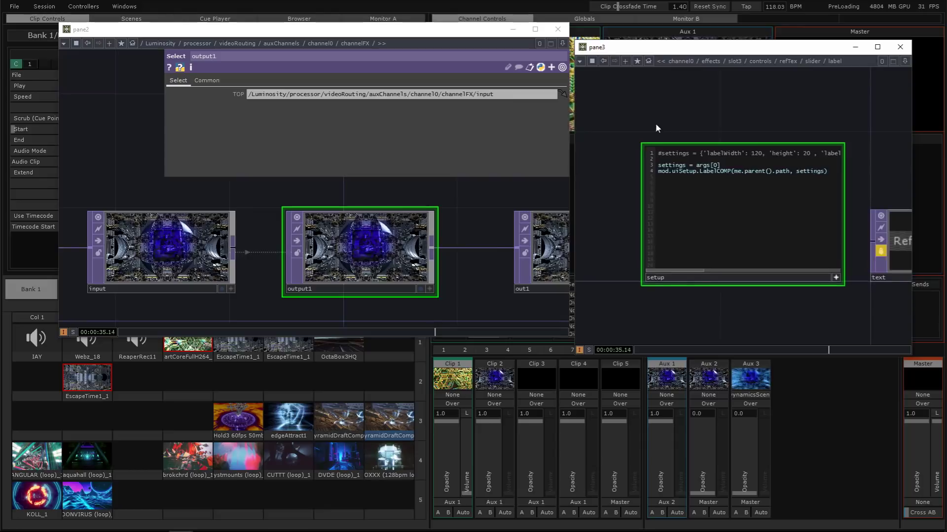
pyautogui.press('u')
pyautogui.press('u')
pyautogui.press('u')
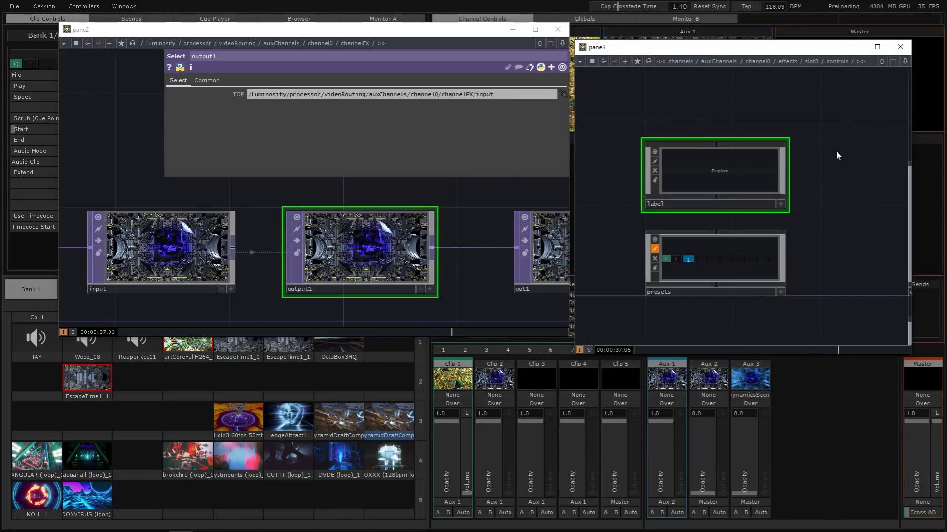
pyautogui.press('u')
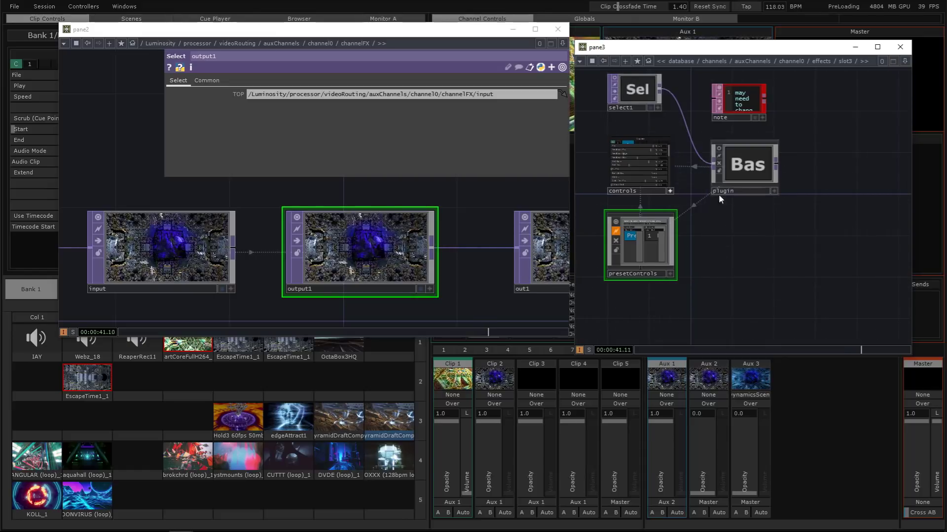
pyautogui.moveTo(718, 194); pyautogui.dragTo(735, 275)
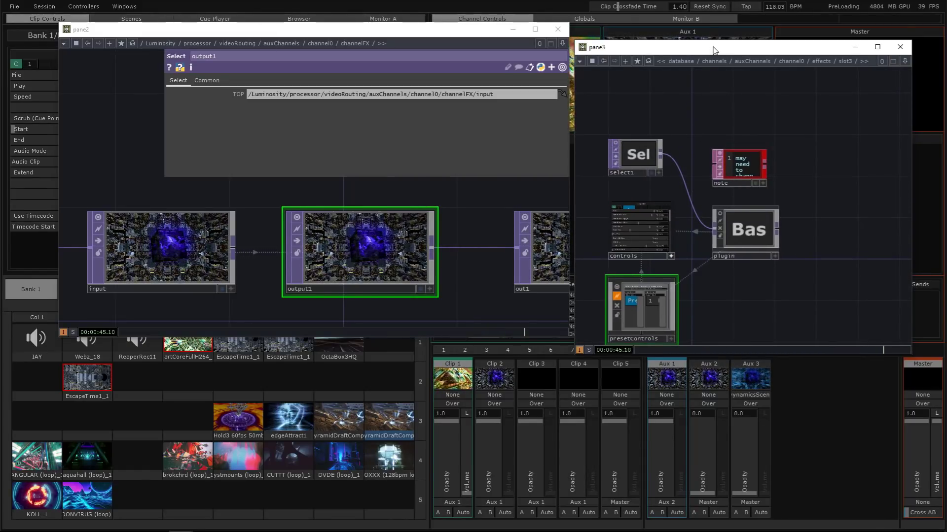
pyautogui.moveTo(714, 50); pyautogui.dragTo(711, 47)
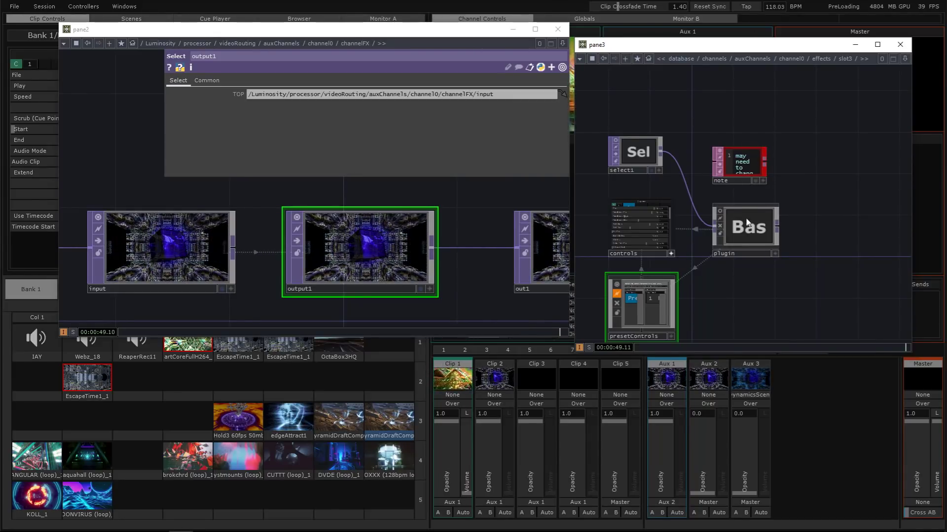
pyautogui.moveTo(741, 285); pyautogui.dragTo(755, 249)
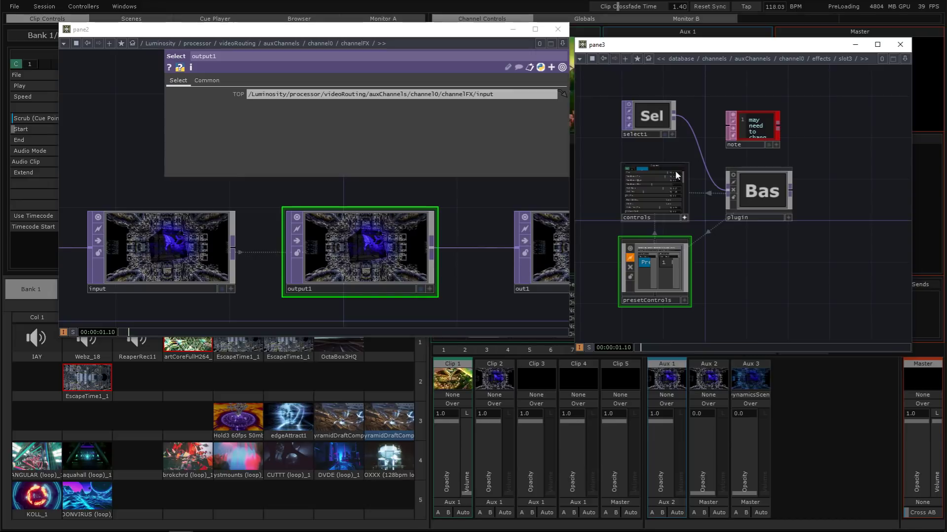
# - Show the parameters of select1 in the slot3 network and widen them to read its full TOP path
pyautogui.press('p')
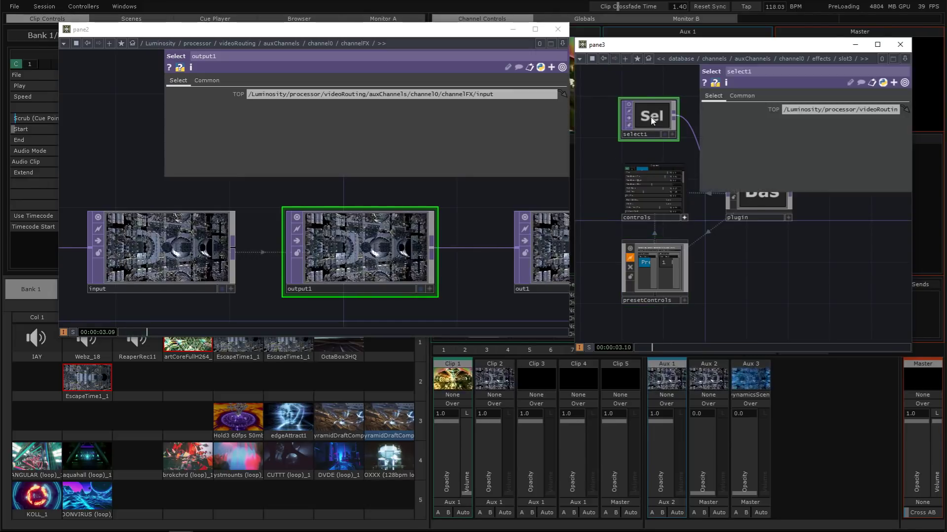
pyautogui.moveTo(750, 266); pyautogui.dragTo(673, 255)
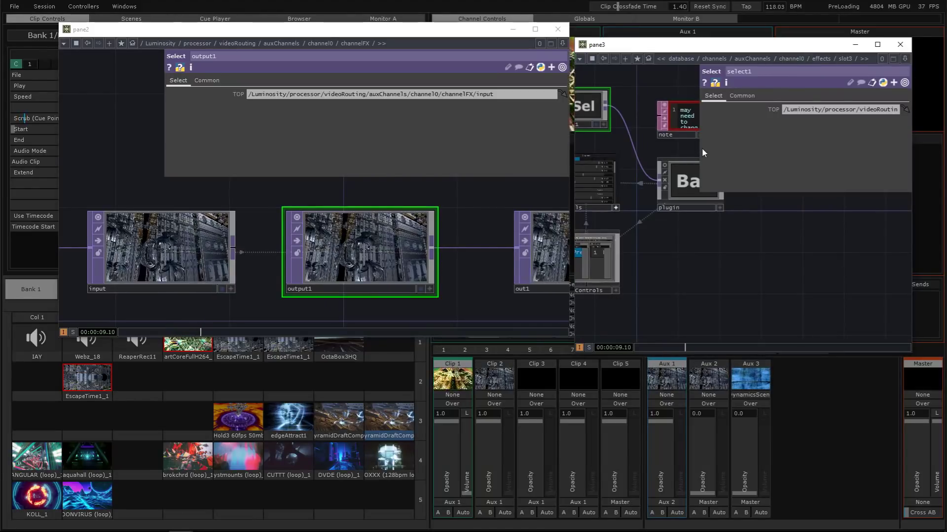
pyautogui.moveTo(701, 147); pyautogui.dragTo(656, 146)
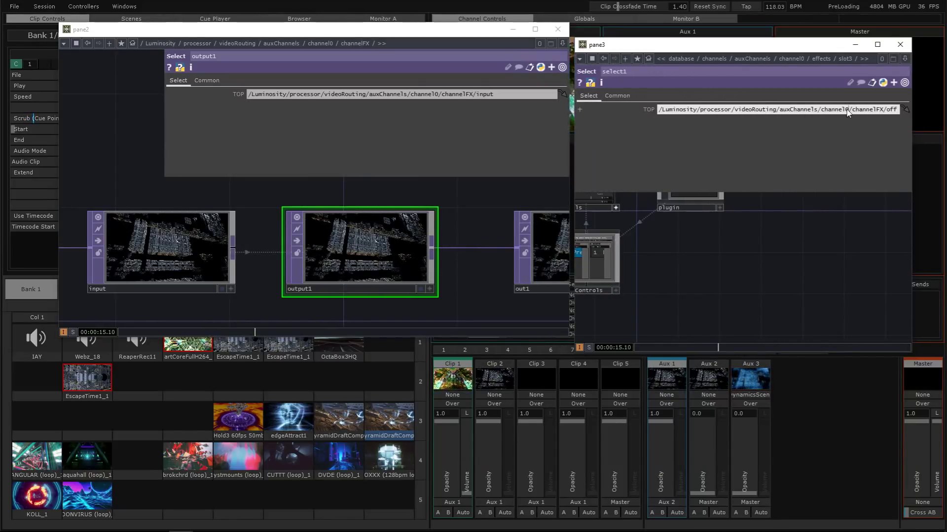
# - Move pane3 aside, return to the channelFX network, and compare output1's TOP path with the input null operator
pyautogui.moveTo(612, 53); pyautogui.dragTo(180, 243)
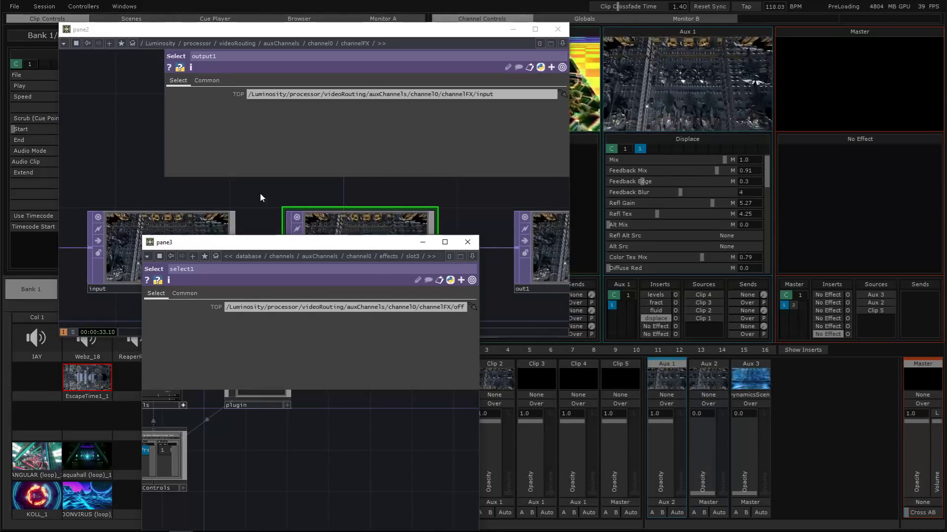
pyautogui.click(351, 220)
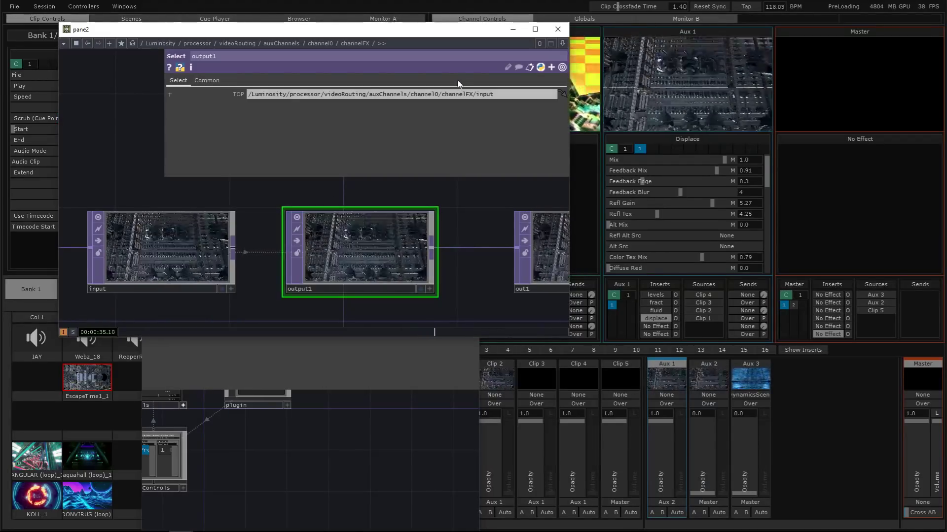
pyautogui.moveTo(496, 95); pyautogui.dragTo(462, 94)
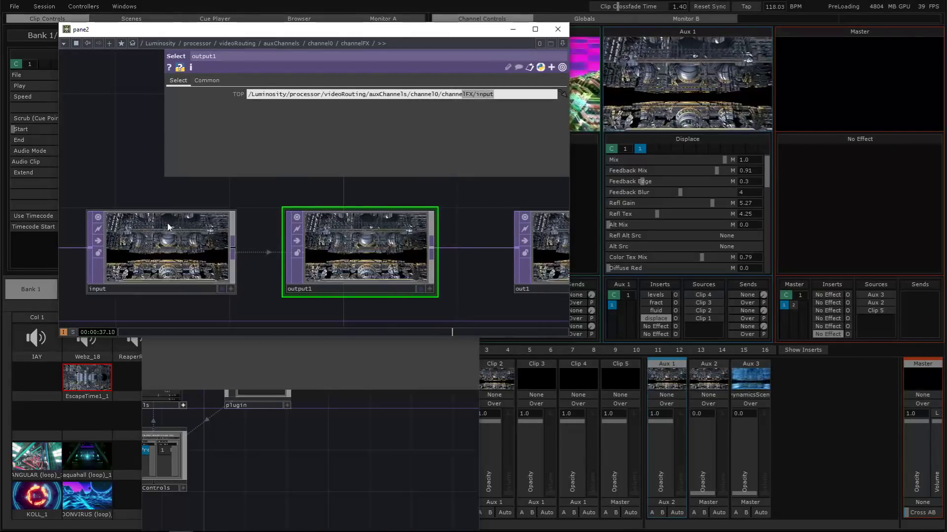
pyautogui.click(168, 227)
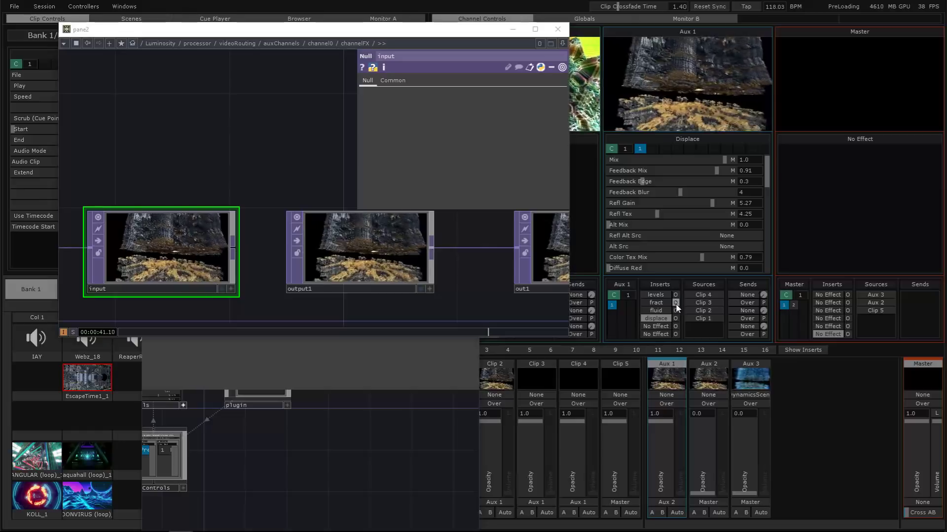
# - Enable the fract insert on Aux 1 and raise its Level to 1.0
pyautogui.click(662, 303)
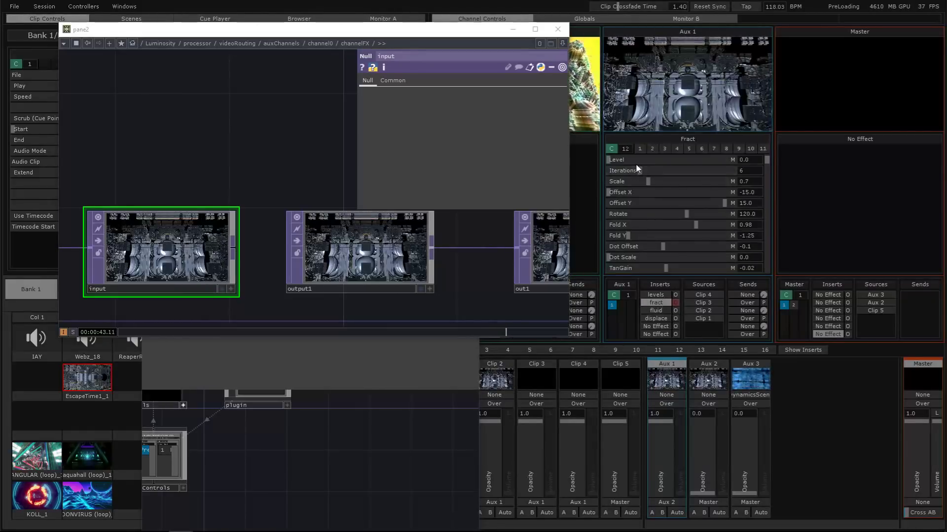
pyautogui.moveTo(632, 160); pyautogui.dragTo(784, 162)
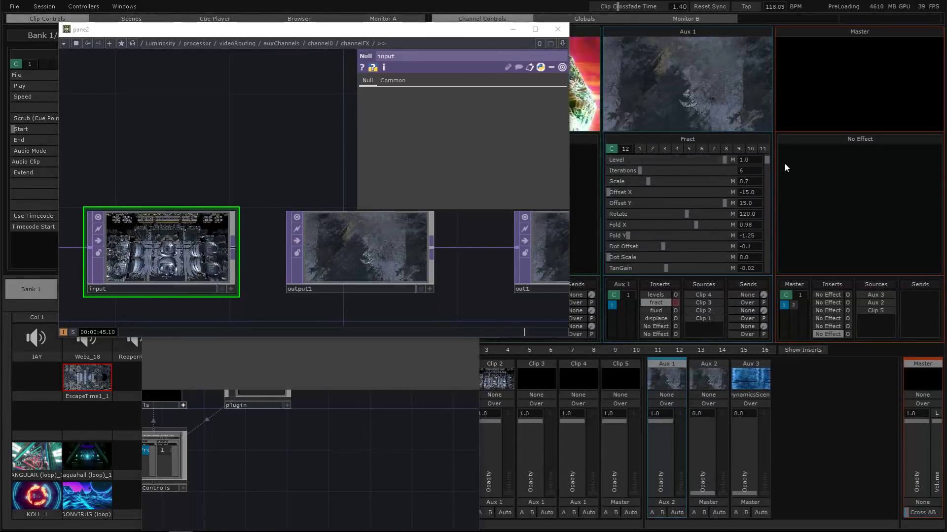
# - Examine the effects slot portion of output1's TOP path with the fract insert on
pyautogui.click(375, 264)
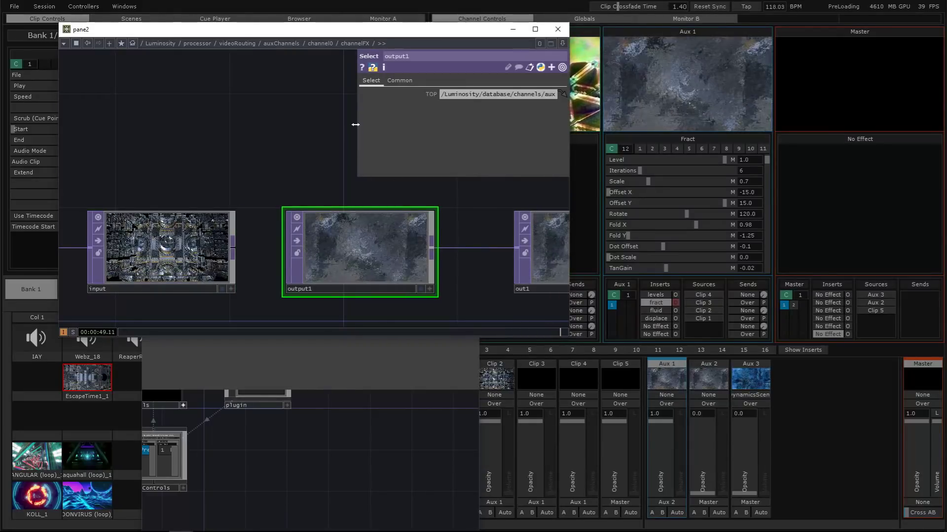
pyautogui.moveTo(355, 125); pyautogui.dragTo(200, 124)
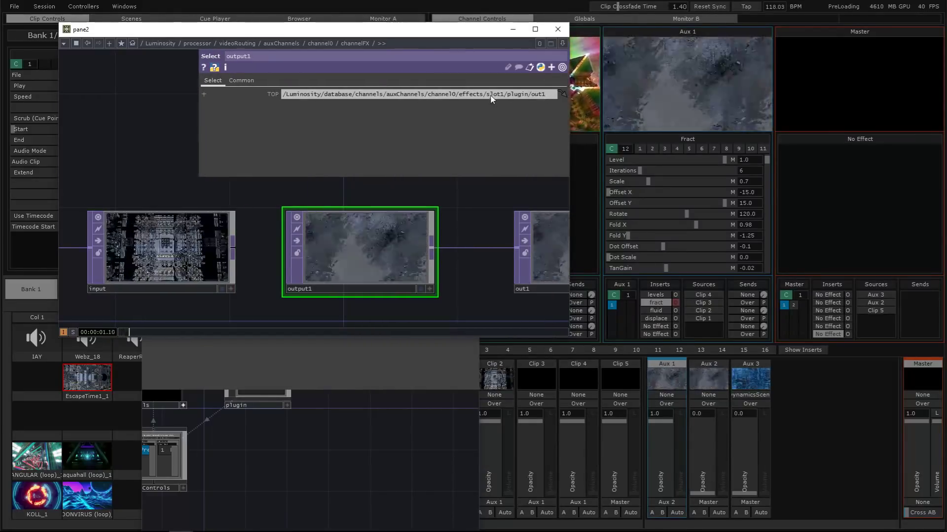
pyautogui.moveTo(491, 95); pyautogui.dragTo(458, 97)
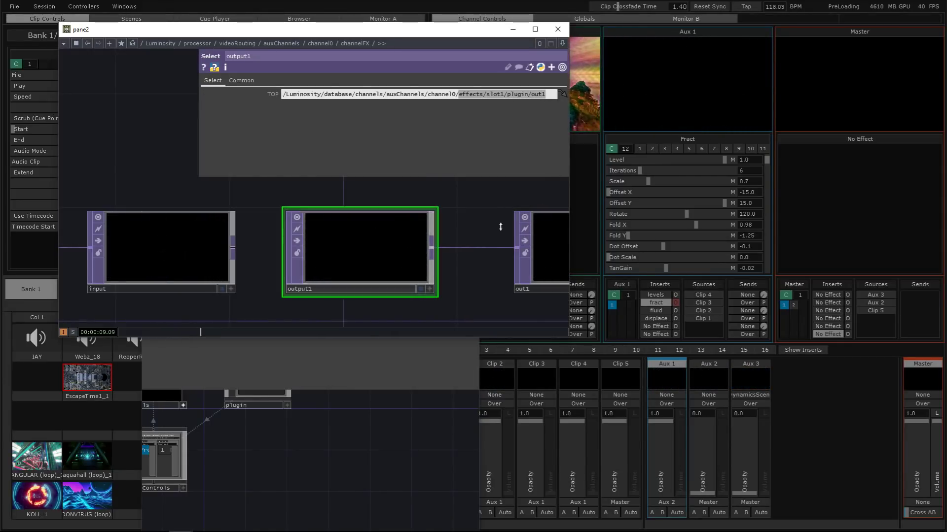
pyautogui.click(675, 302)
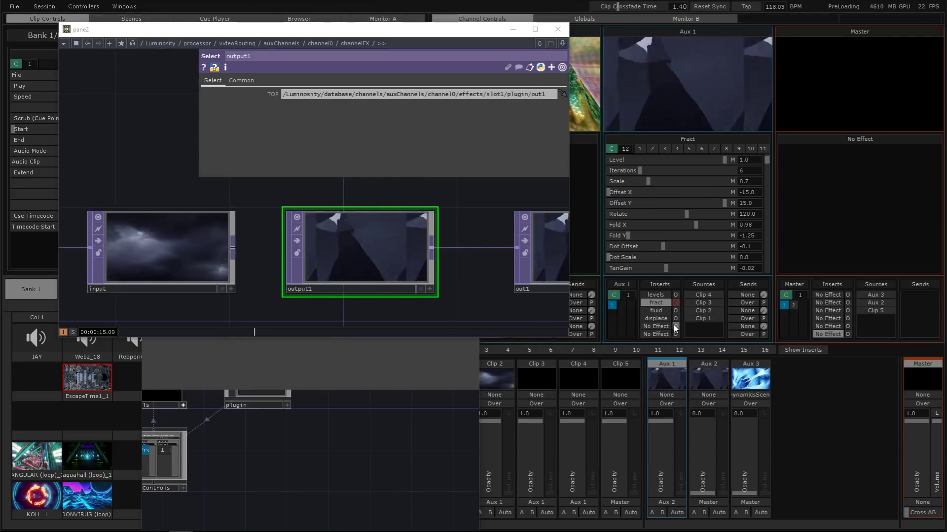
# - Enable the displace insert on Aux 1 and examine the slot number in output1's TOP path
pyautogui.click(675, 318)
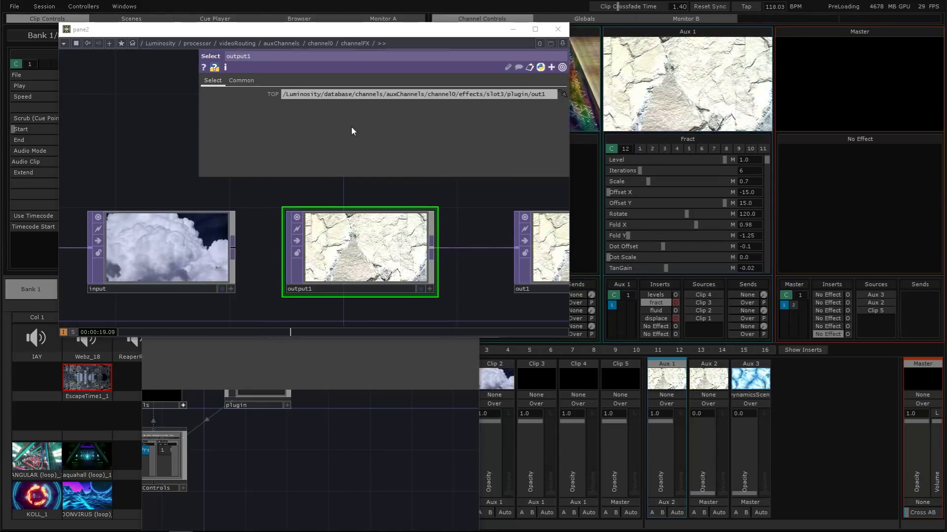
pyautogui.click(502, 93)
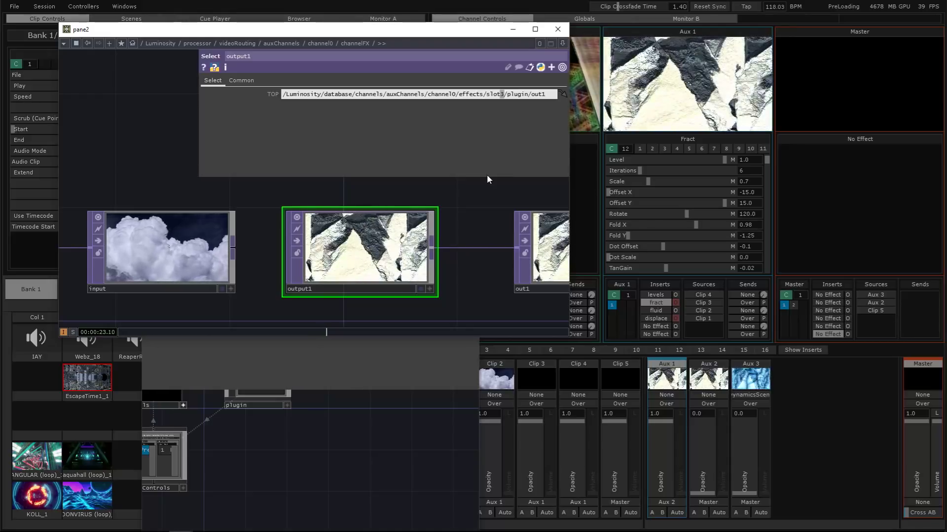
# - Go up to the effects network in pane3, enter slot3, and widen select1's parameters to read its TOP path
pyautogui.click(362, 440)
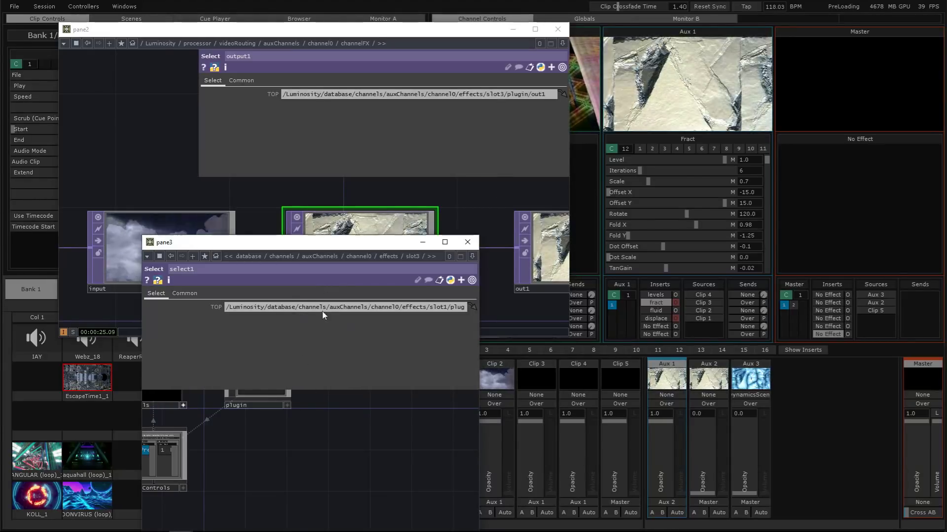
pyautogui.press('u')
pyautogui.click(347, 462)
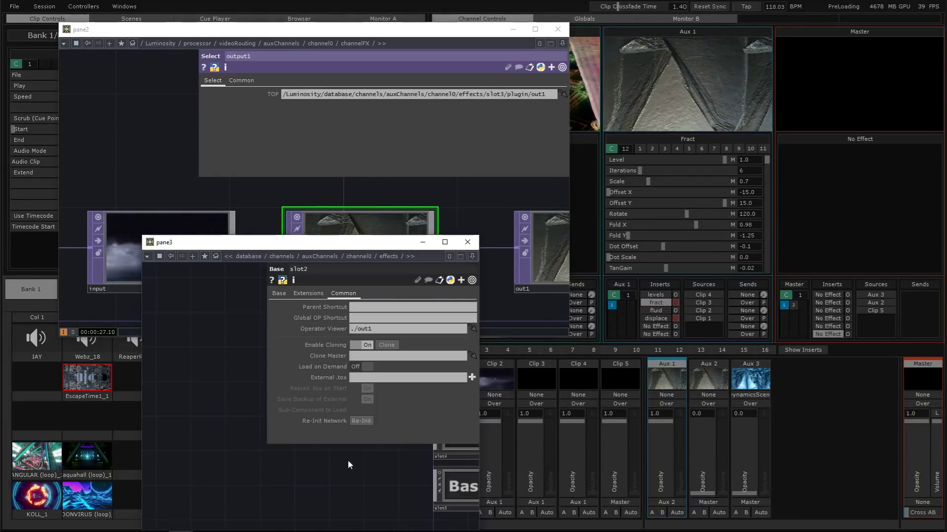
pyautogui.click(226, 422)
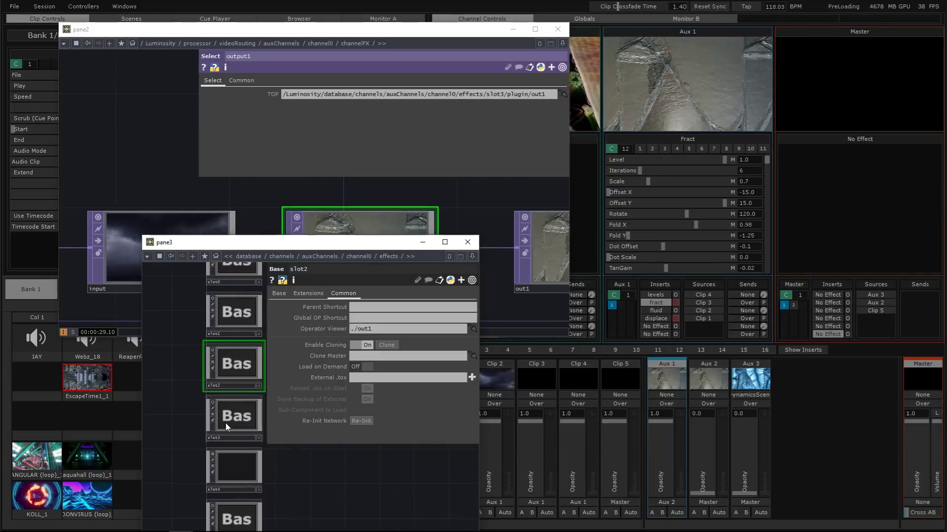
pyautogui.press('i')
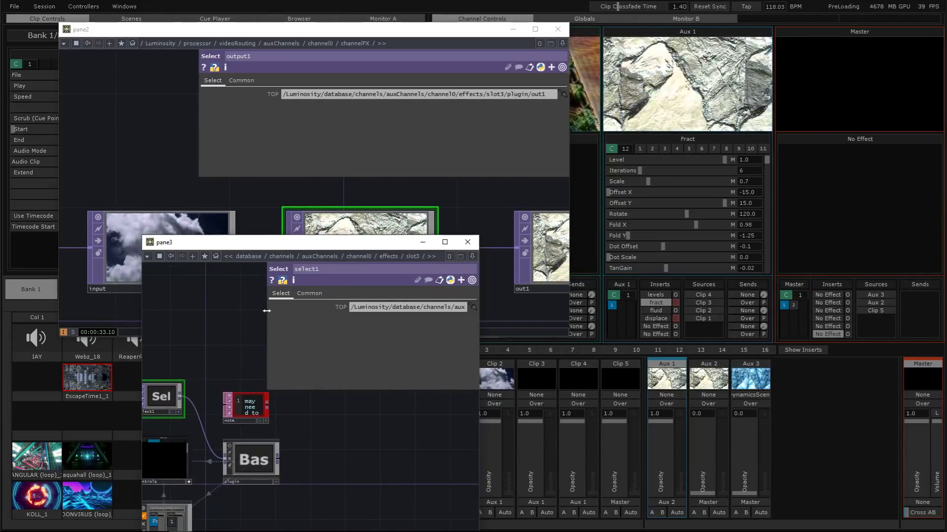
pyautogui.moveTo(266, 309); pyautogui.dragTo(136, 324)
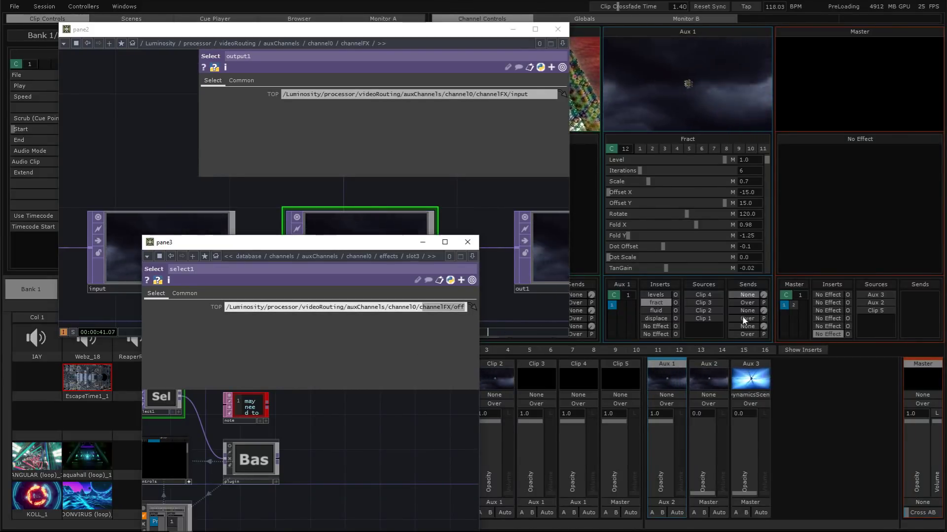
# - Set the Fract effect's Level on Aux 1 to 0.0
pyautogui.click(475, 242)
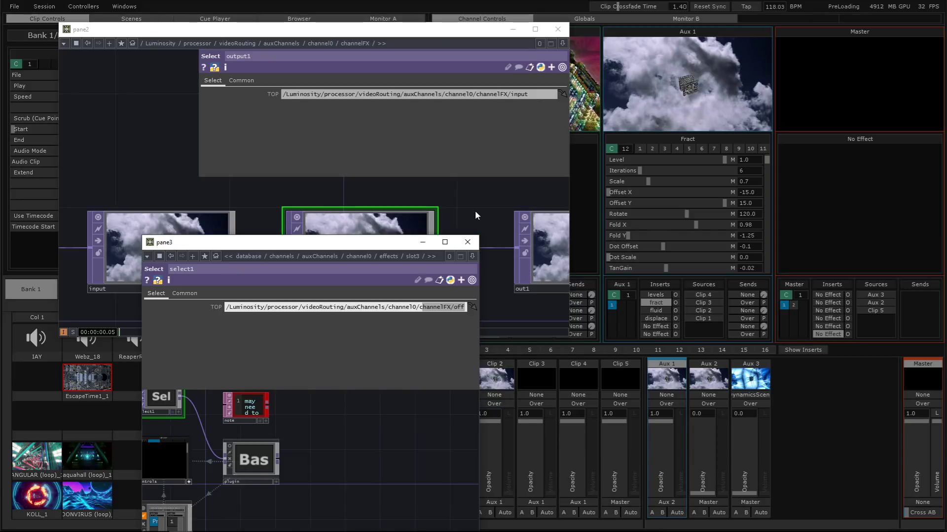
pyautogui.click(653, 148)
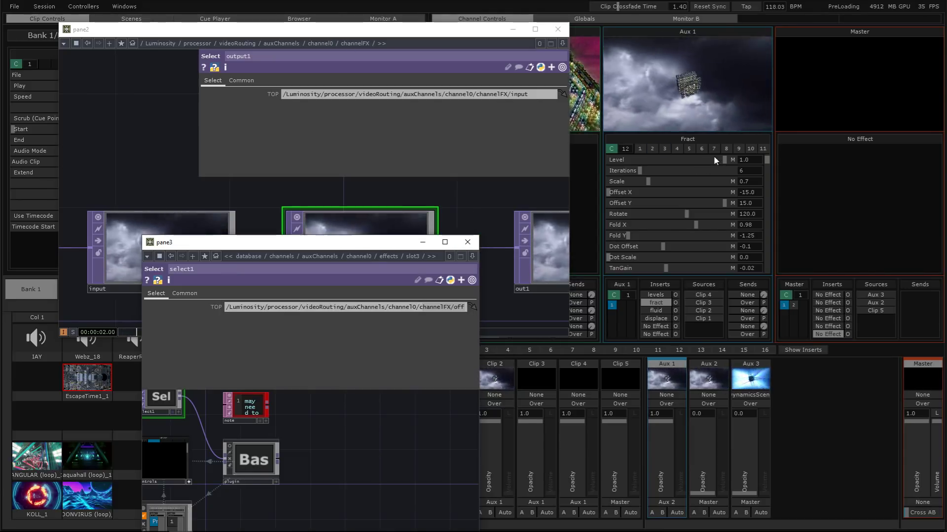
pyautogui.moveTo(716, 159); pyautogui.dragTo(557, 162)
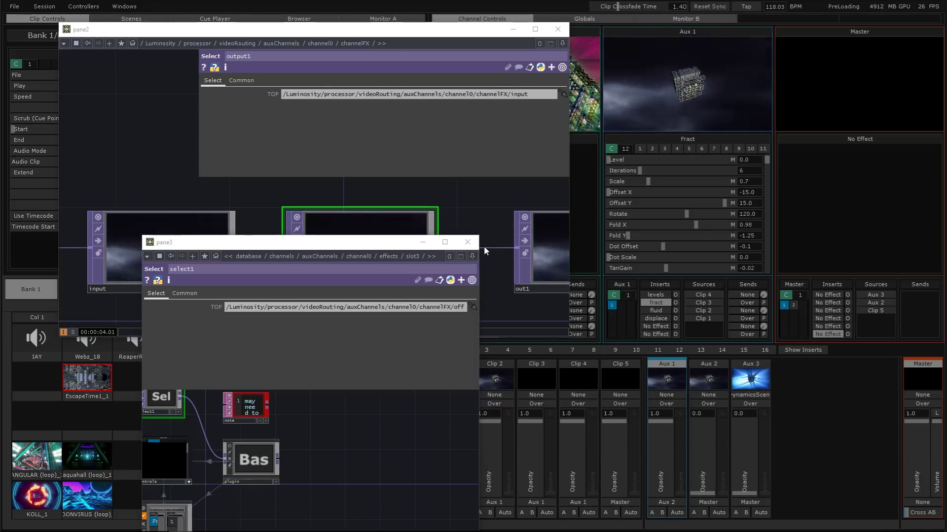
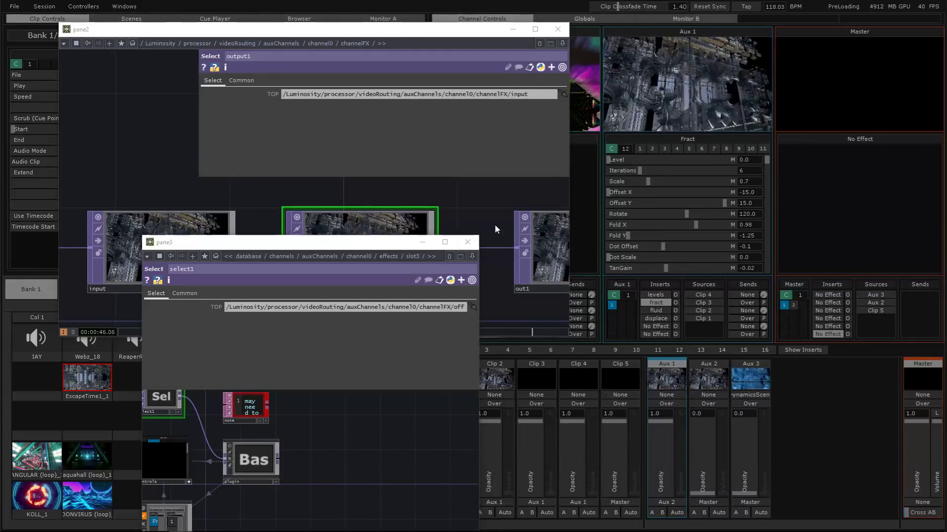
# - Close pane3 and go up from channelFX to the videoRouting network in pane2
pyautogui.click(468, 244)
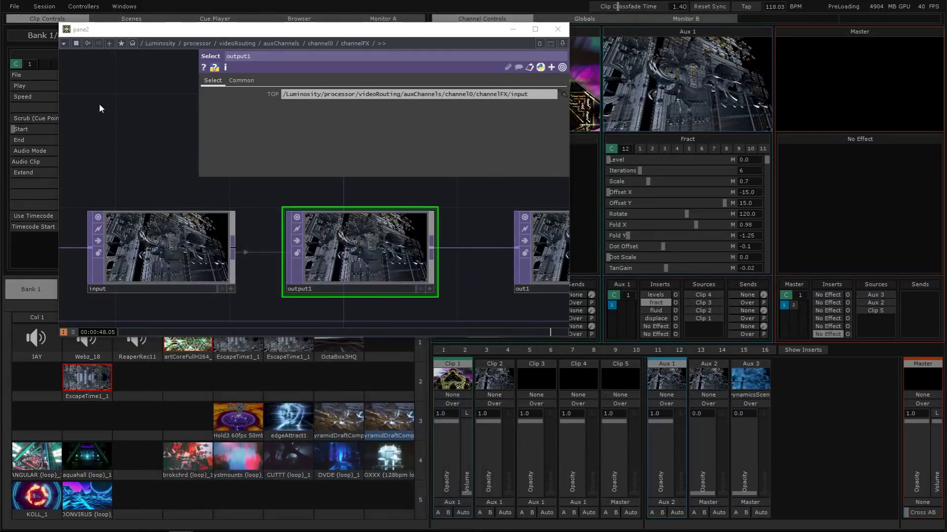
pyautogui.moveTo(200, 132); pyautogui.dragTo(356, 128)
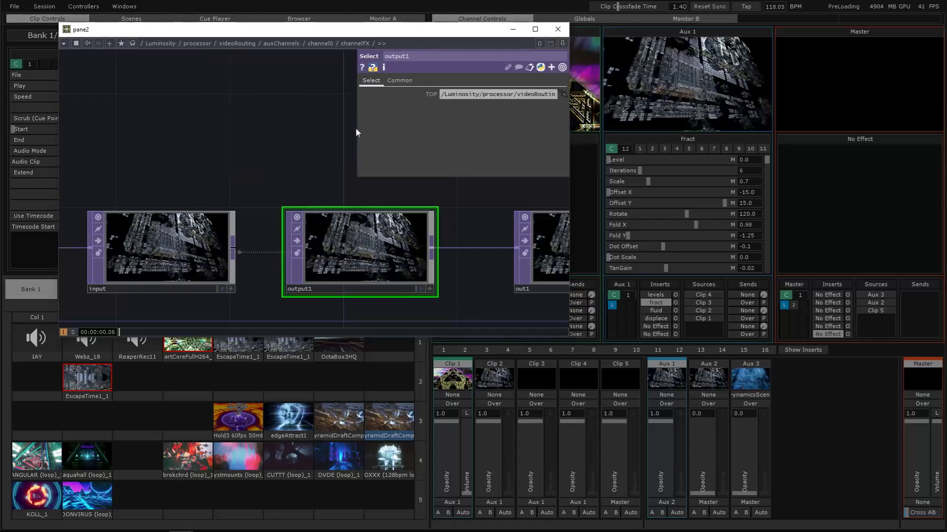
pyautogui.scroll(-5, 245, 125)
pyautogui.scroll(-5, 244, 125)
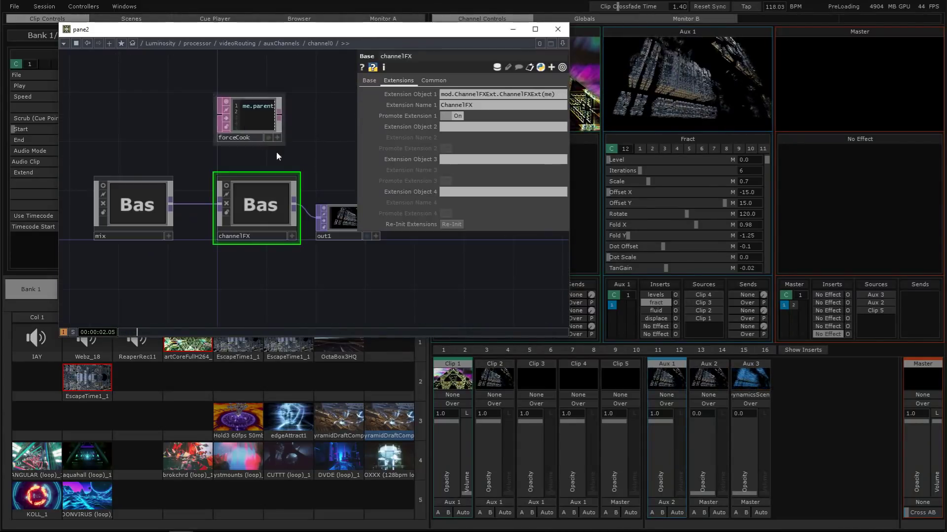
pyautogui.scroll(-3, 288, 169)
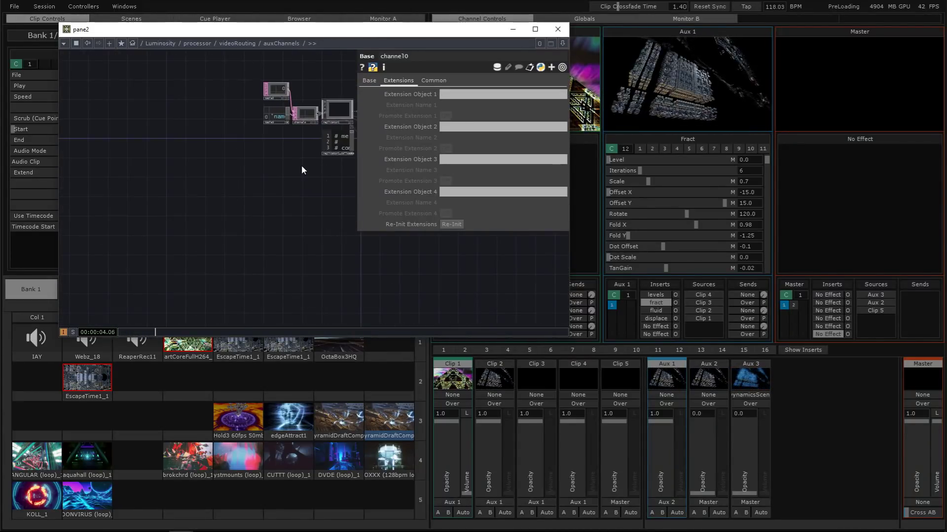
pyautogui.press('p')
pyautogui.scroll(-5, 308, 167)
pyautogui.scroll(-3, 342, 191)
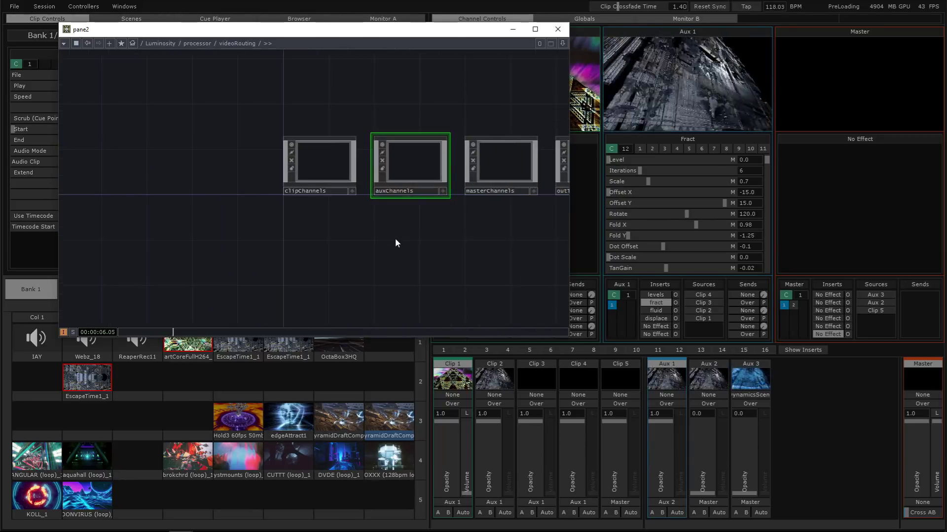
# - Open the masterChannels network to examine its channel setup against the Master strip, and close pane2
pyautogui.moveTo(457, 216); pyautogui.dragTo(335, 216)
pyautogui.scroll(4, 369, 178)
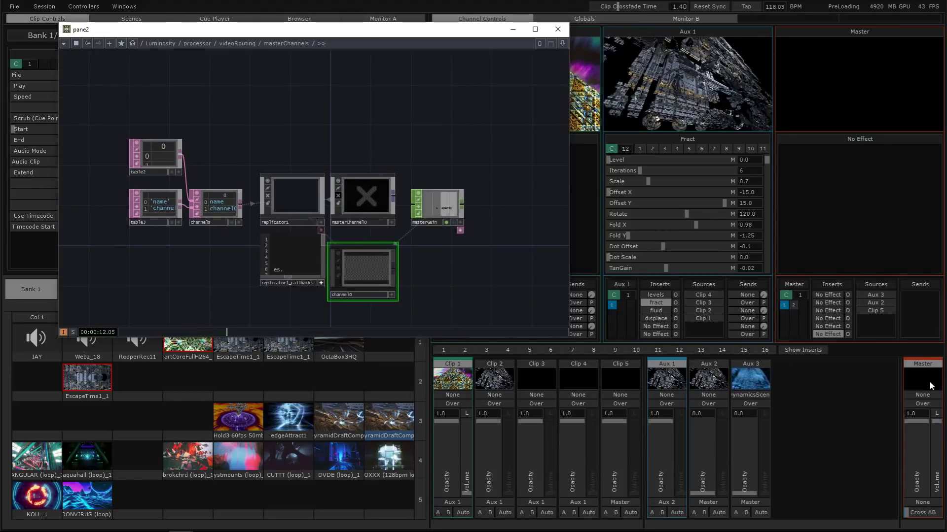
pyautogui.moveTo(478, 280); pyautogui.dragTo(483, 227)
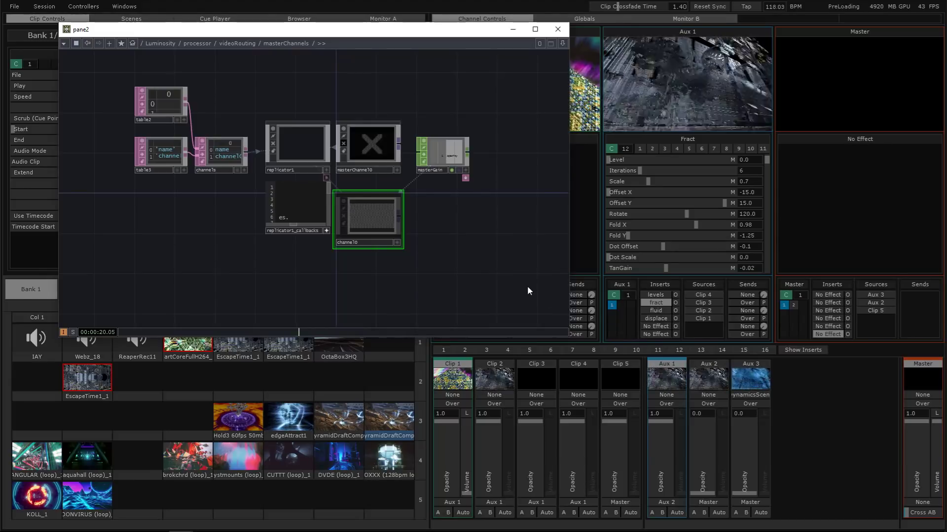
pyautogui.click(913, 428)
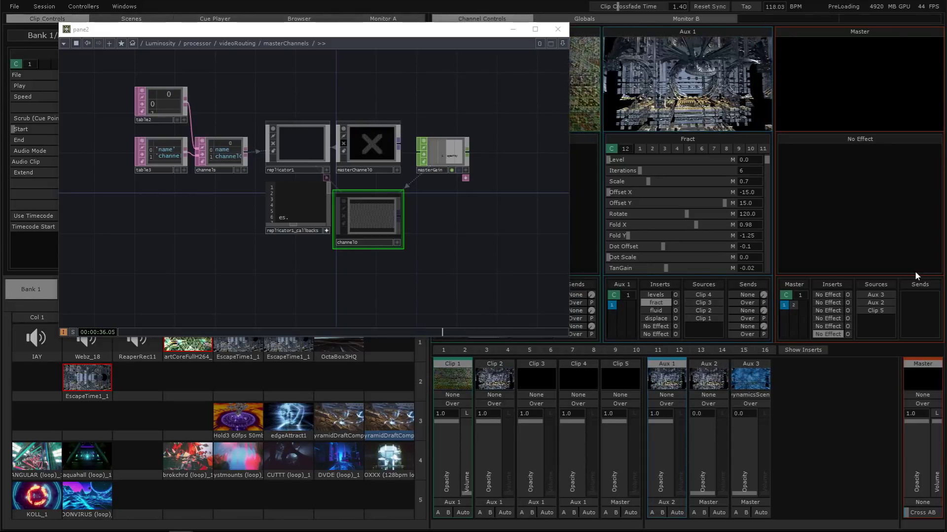
pyautogui.click(557, 29)
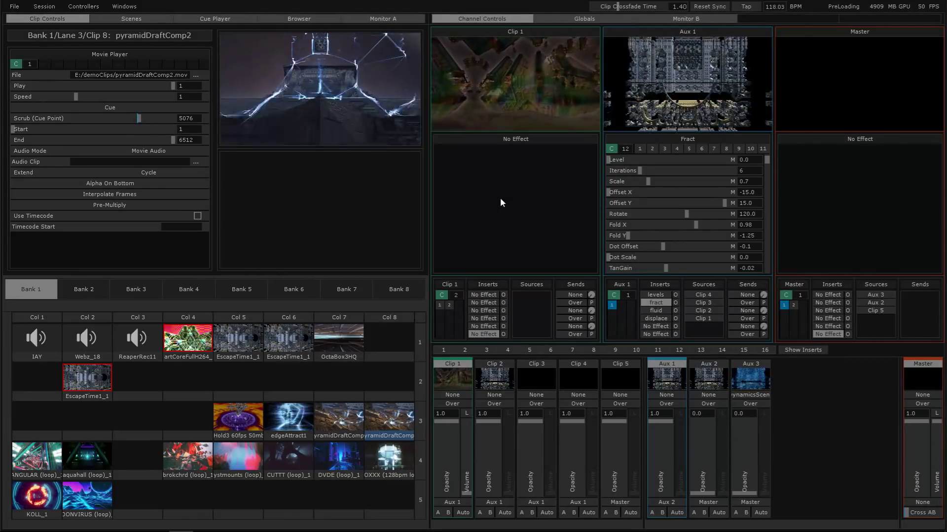
# - Leave perform mode, move the main network editor up to the Luminosity level, and return to perform mode
pyautogui.press('Escape')
pyautogui.scroll(-15, 333, 145)
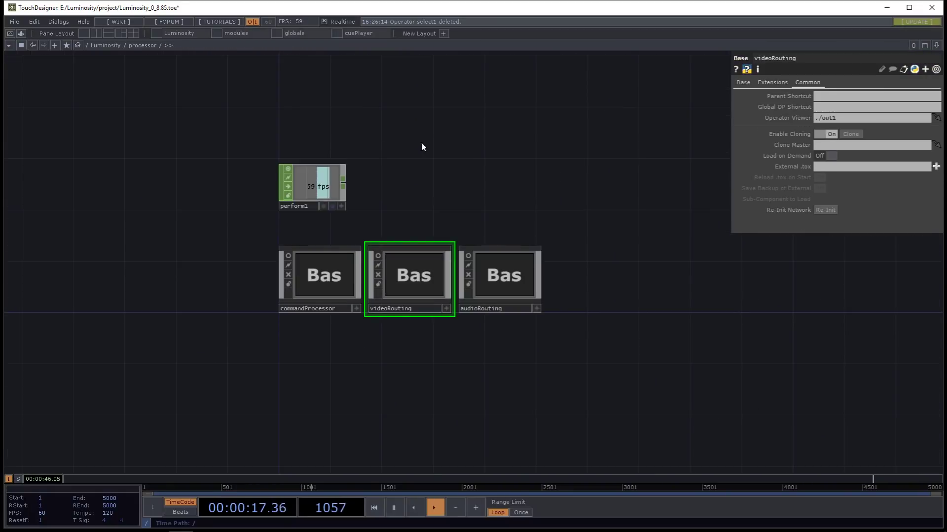
pyautogui.press('F1')
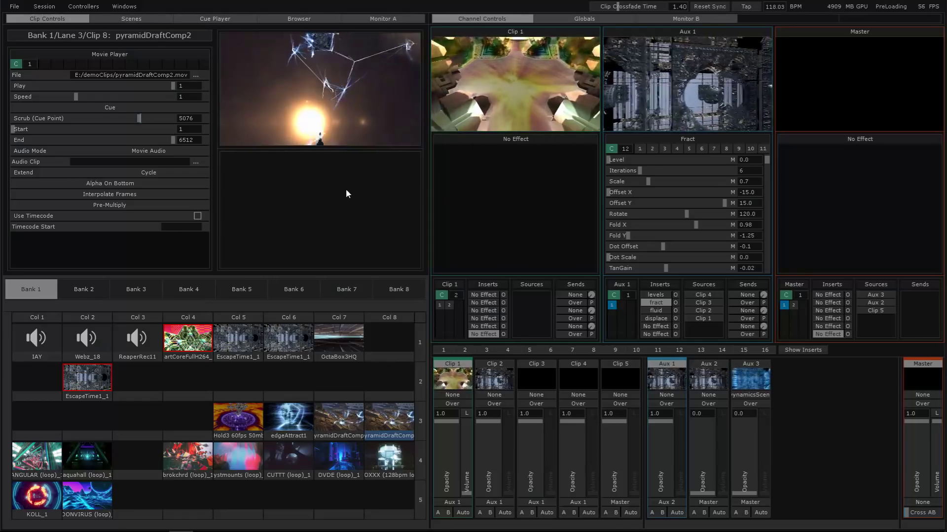
# - Open a floating network pane on the Luminosity network and enter the processor component
pyautogui.hotkey('alt', 'w')
pyautogui.click(295, 129)
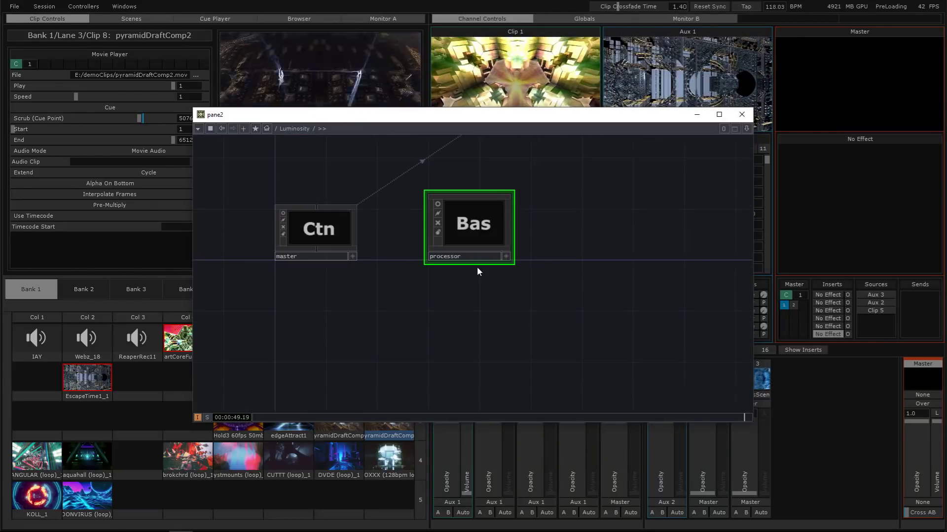
pyautogui.scroll(-4, 478, 302)
pyautogui.scroll(3, 479, 297)
pyautogui.moveTo(488, 324); pyautogui.dragTo(486, 386)
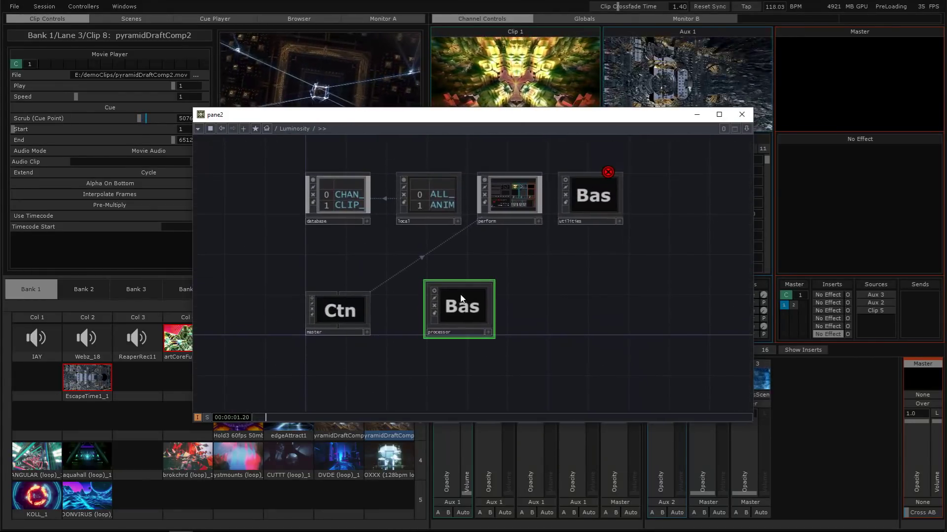
pyautogui.moveTo(459, 304); pyautogui.dragTo(426, 304)
pyautogui.press('i')
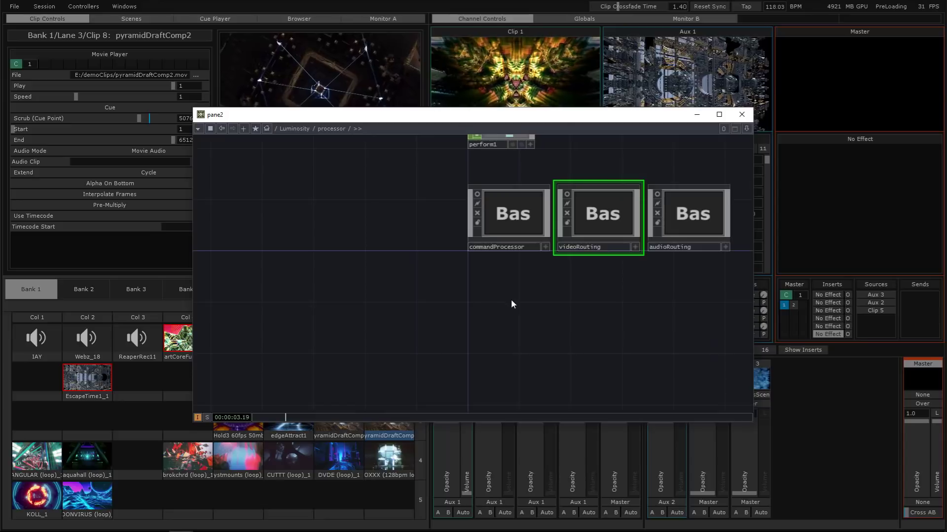
# - Move the floating pane clear of the Aux 1 controls and enter the clipChannels network inside audioRouting
pyautogui.click(531, 259)
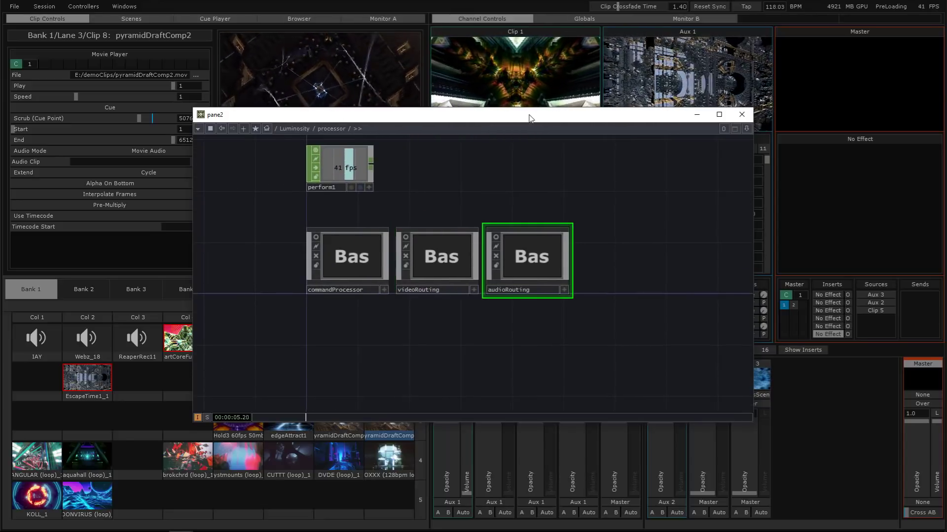
pyautogui.moveTo(531, 114); pyautogui.dragTo(359, 45)
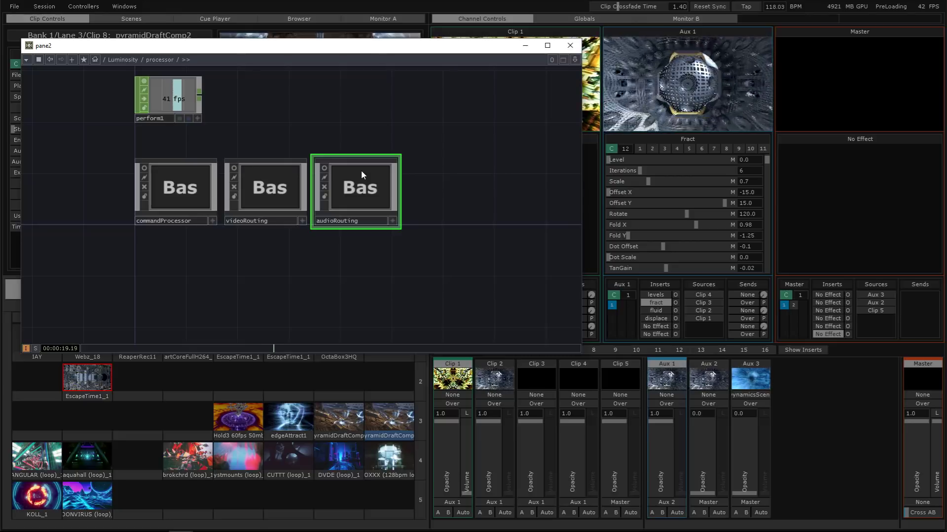
pyautogui.press('i')
pyautogui.press('i')
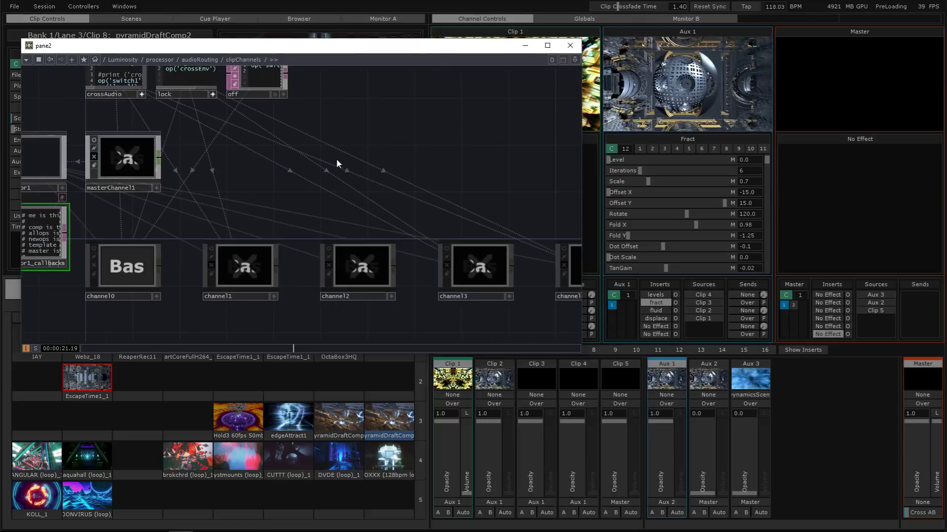
# - Enter channel0 in the audio clipChannels network and show its whole operator chain
pyautogui.scroll(-3, 336, 164)
pyautogui.scroll(5, 262, 207)
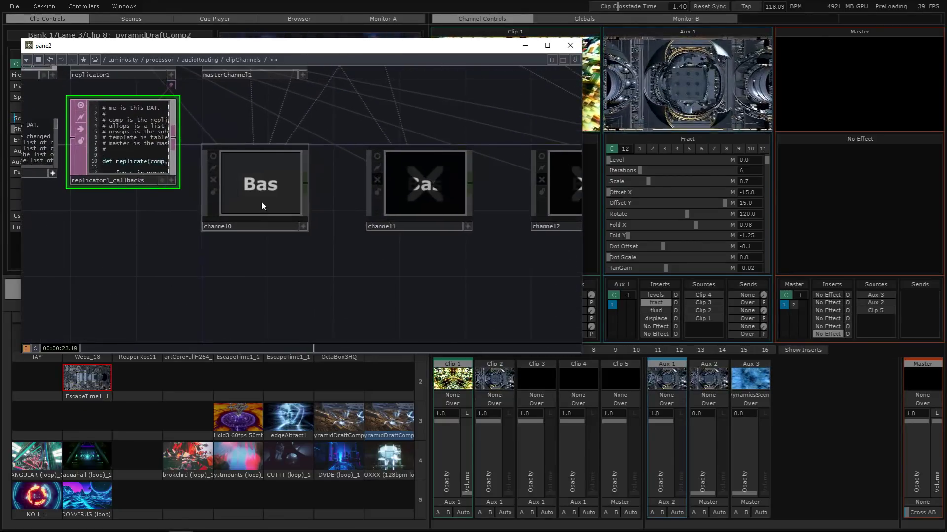
pyautogui.click(261, 201)
pyautogui.press('i')
pyautogui.scroll(5, 318, 258)
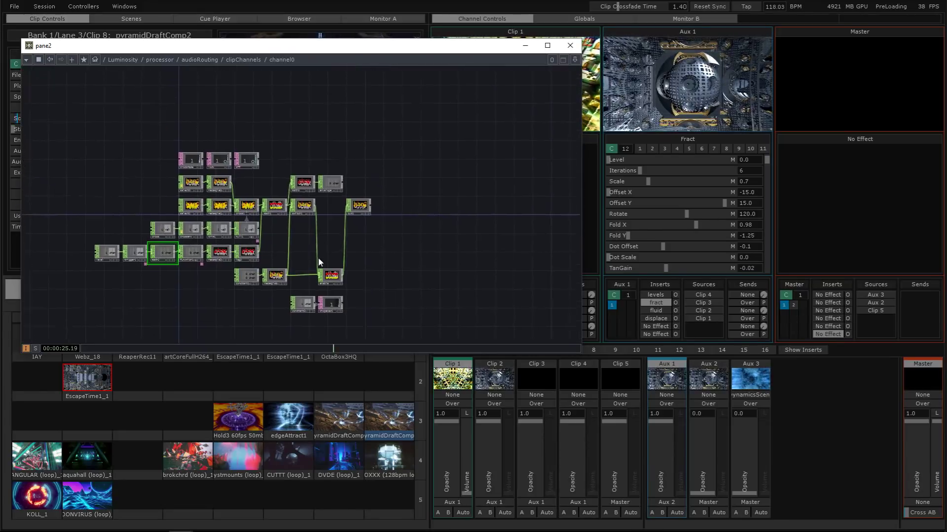
# - Raise Clip 1's volume slightly and examine the audio signal through channel0's operators
pyautogui.scroll(-4, 253, 230)
pyautogui.scroll(-4, 253, 231)
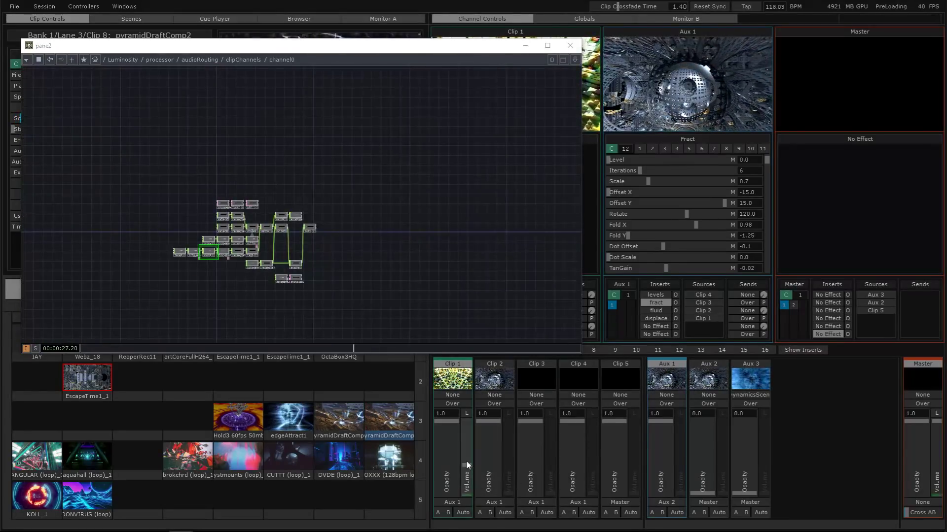
pyautogui.moveTo(465, 465); pyautogui.dragTo(469, 430)
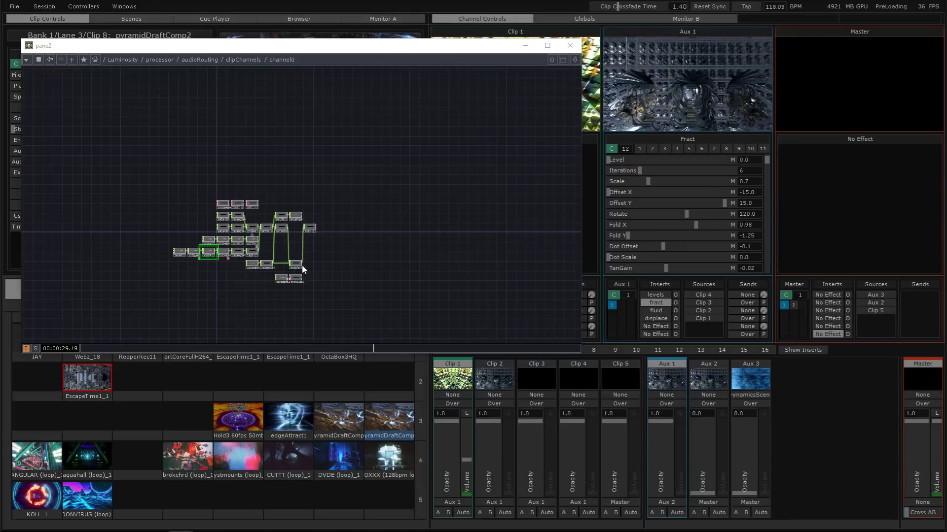
pyautogui.scroll(5, 249, 240)
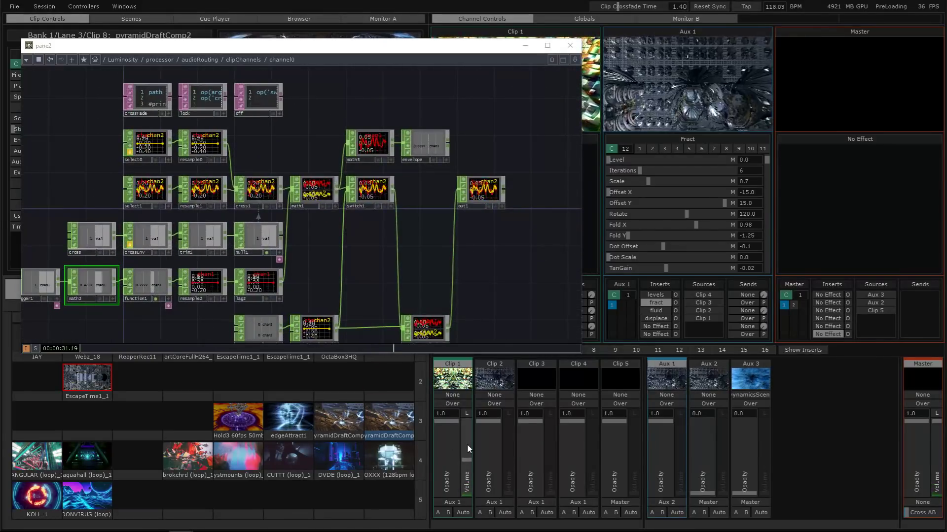
# - Go back up to audioRouting and open the mixer network to examine its audio mix operators
pyautogui.scroll(-6, 434, 273)
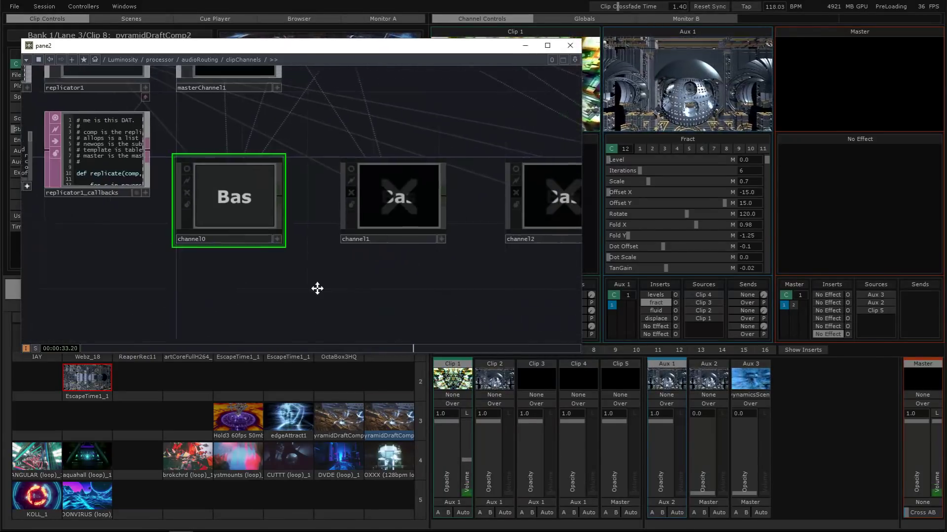
pyautogui.scroll(-6, 317, 288)
pyautogui.click(328, 272)
pyautogui.scroll(5, 316, 284)
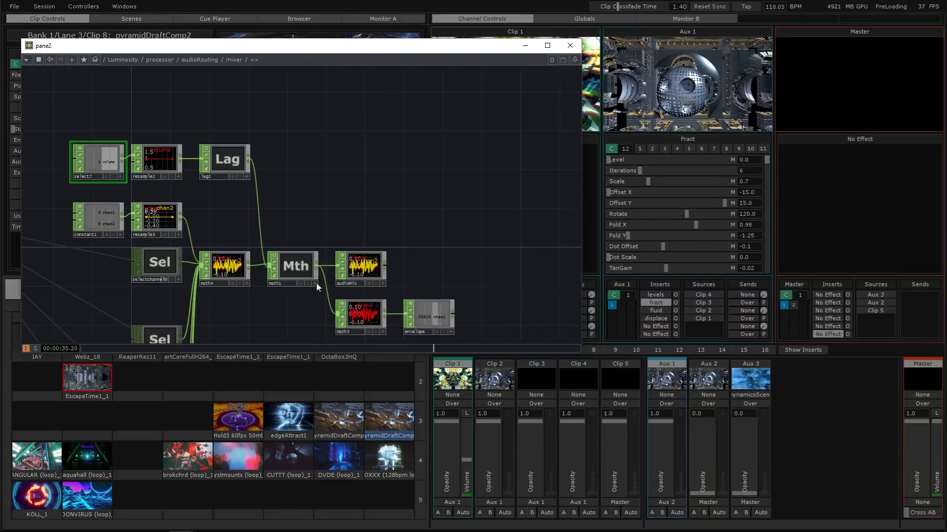
# - Examine the audioMix operator at the end of the mixer network's audio chain and lower Clip 1's volume slightly
pyautogui.scroll(2, 308, 262)
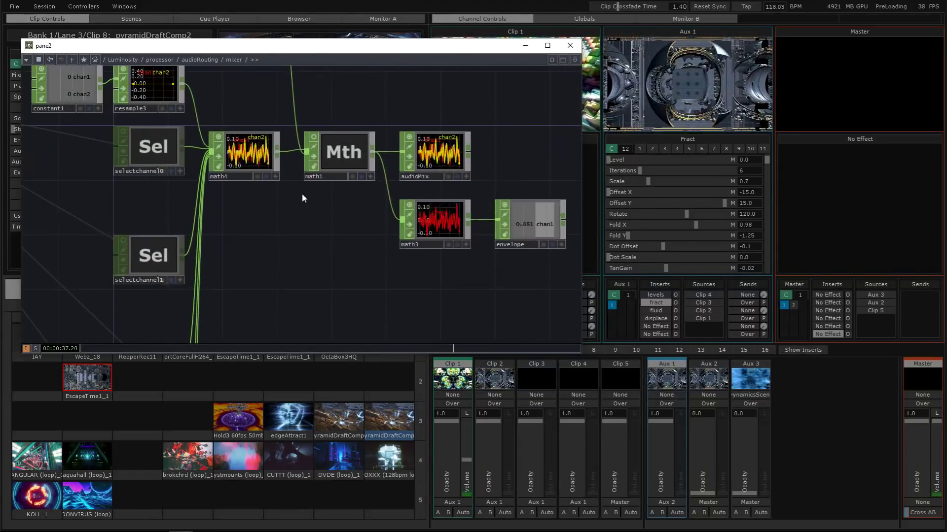
pyautogui.moveTo(510, 153); pyautogui.dragTo(470, 161)
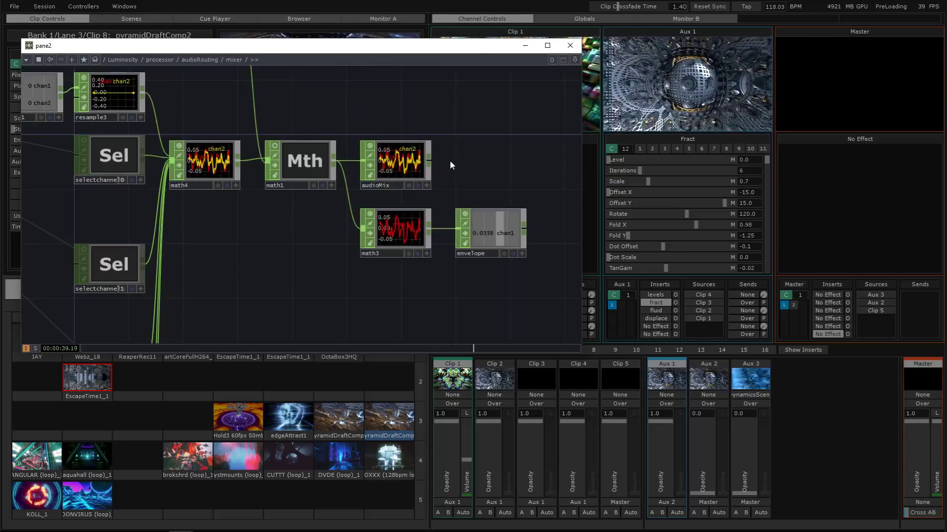
pyautogui.click(425, 156)
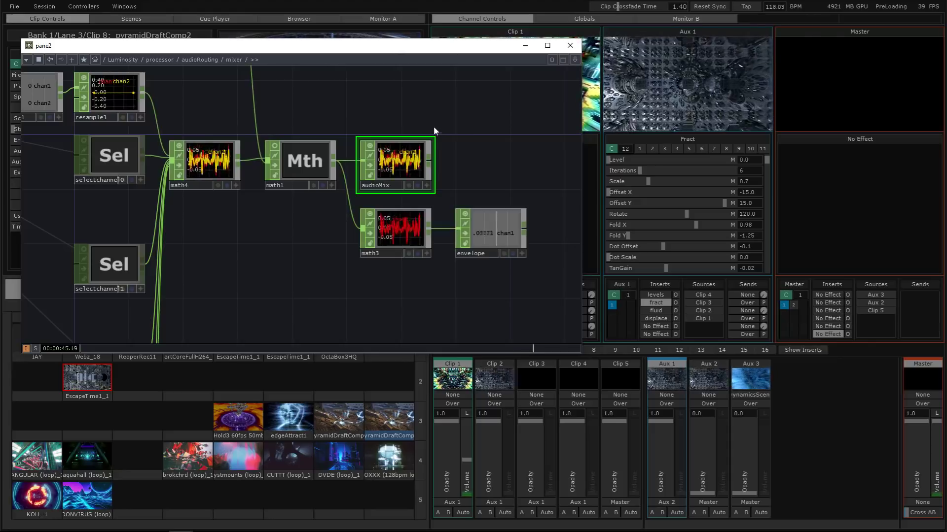
pyautogui.moveTo(433, 126); pyautogui.dragTo(380, 197)
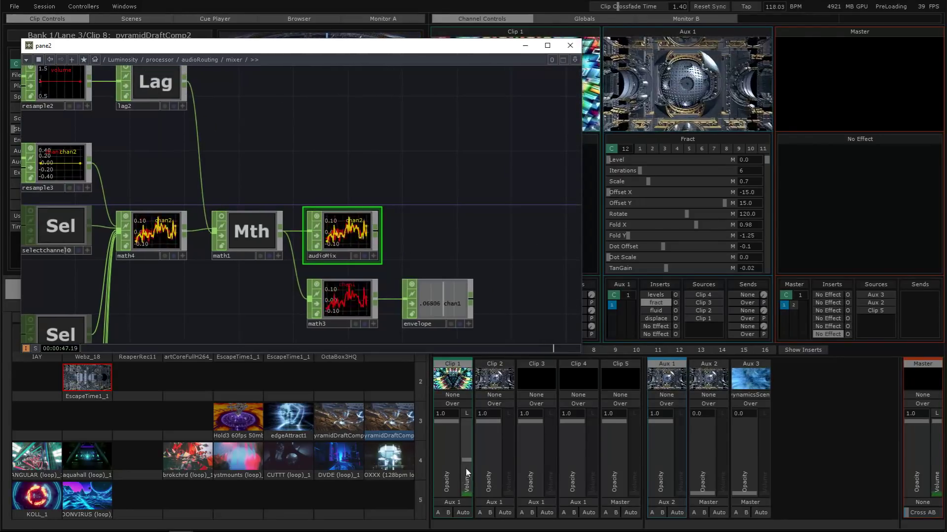
pyautogui.moveTo(466, 469); pyautogui.dragTo(466, 483)
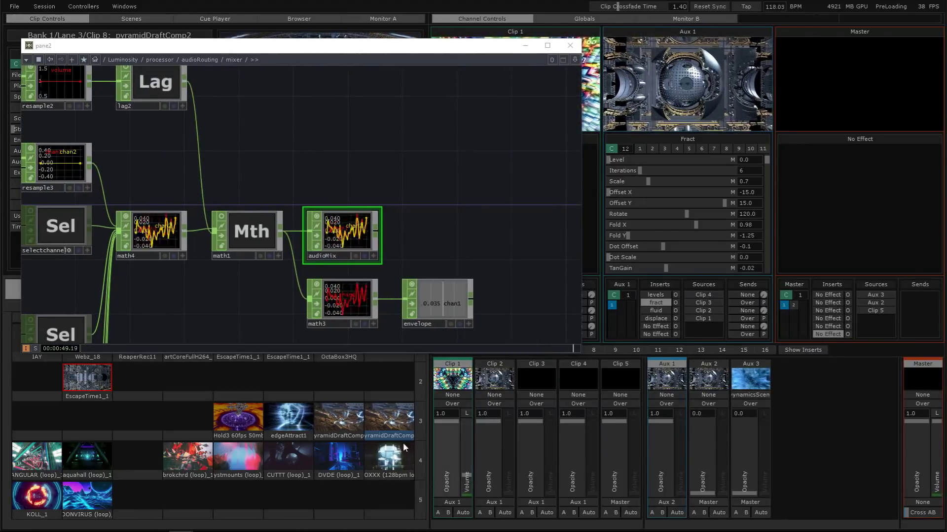
pyautogui.press('super')
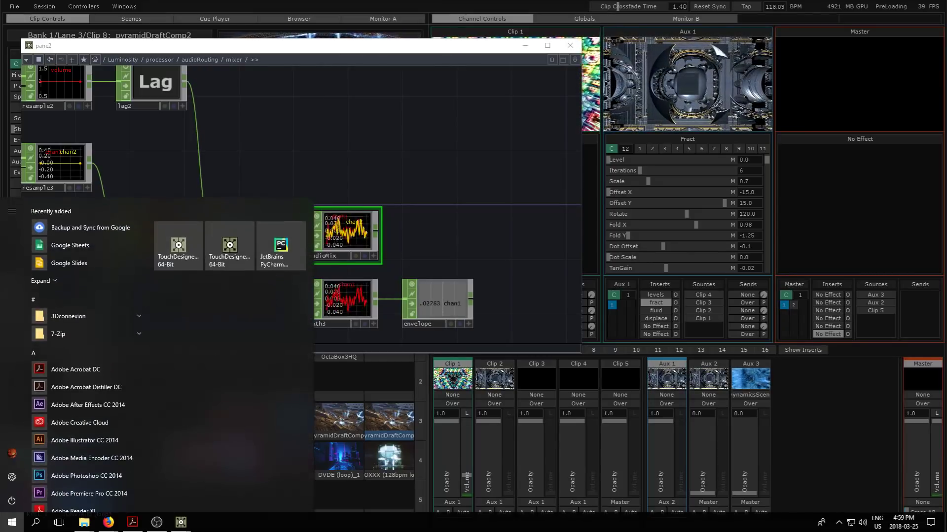
pyautogui.hotkey('alt', 'Tab')
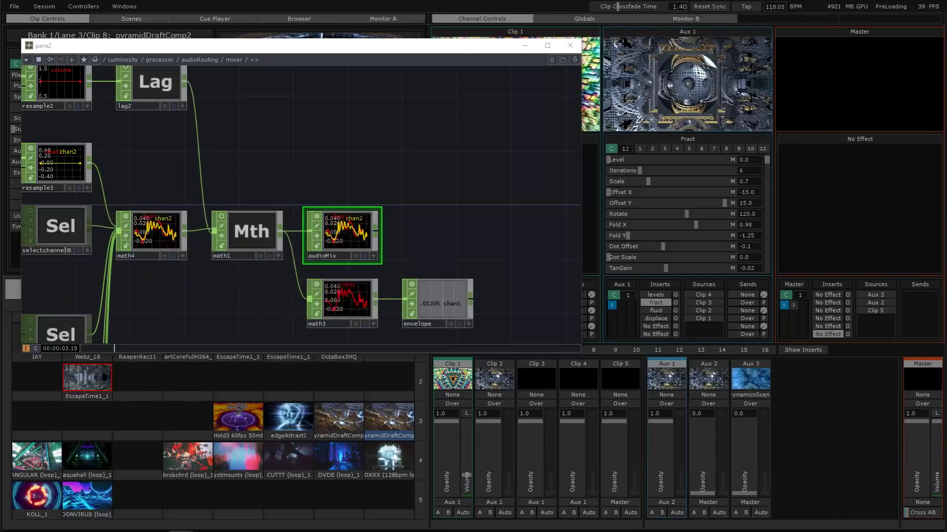
pyautogui.press('super+Tab')
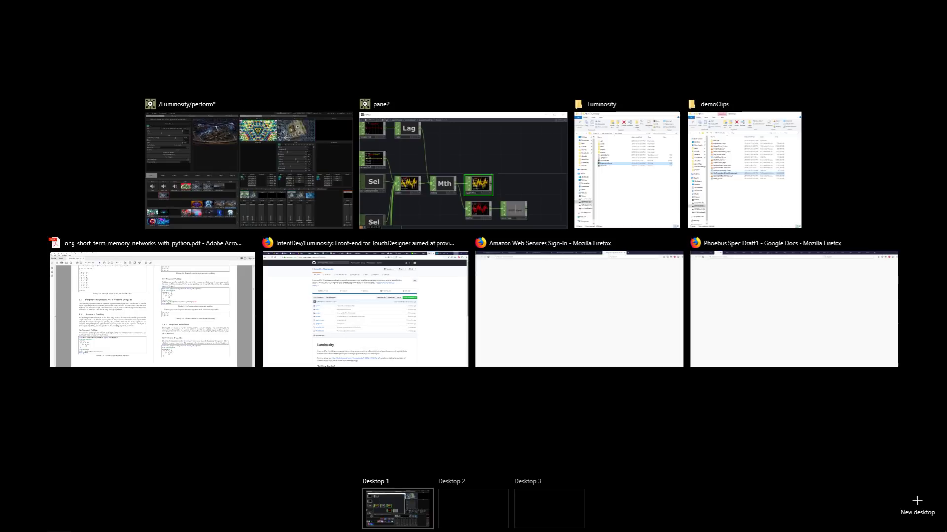
pyautogui.press('Escape')
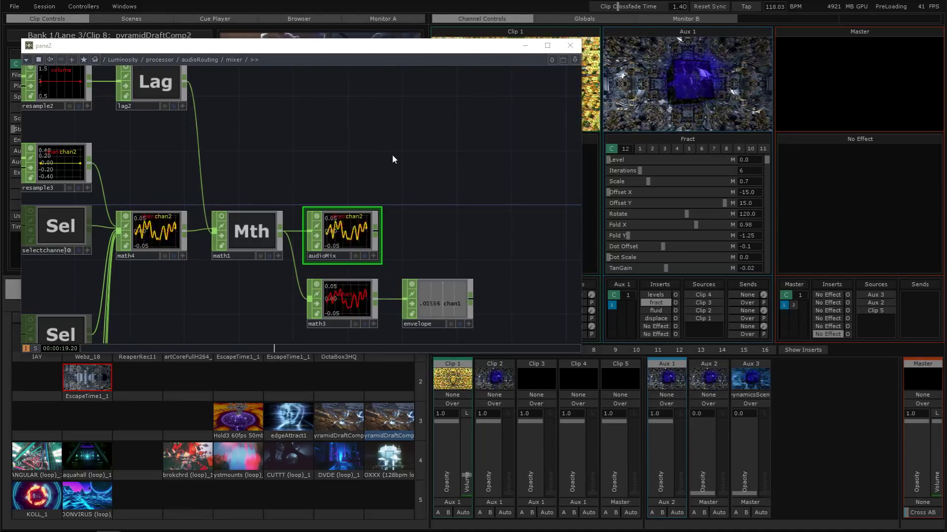
# - Close the floating pane, leave the performance view and go up from the processor network to the Luminosity network
pyautogui.press('Escape')
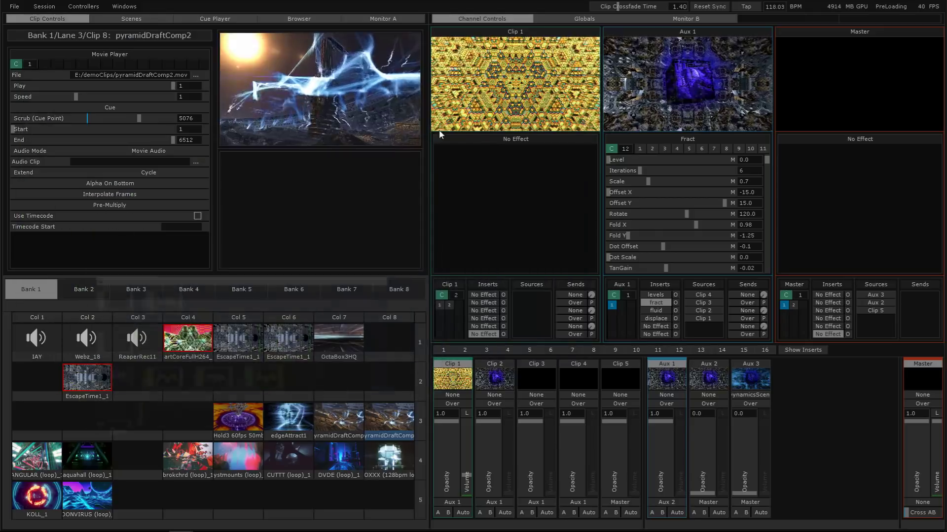
pyautogui.press('Escape')
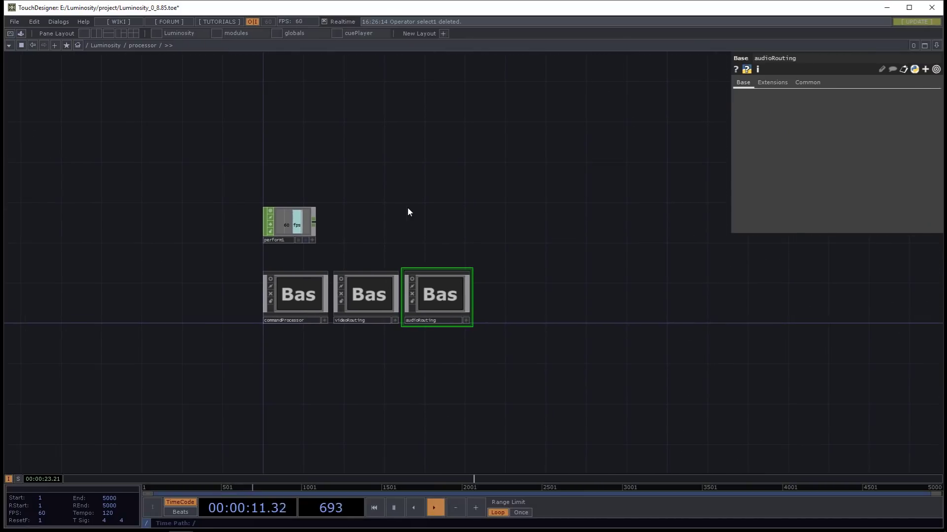
pyautogui.press('u')
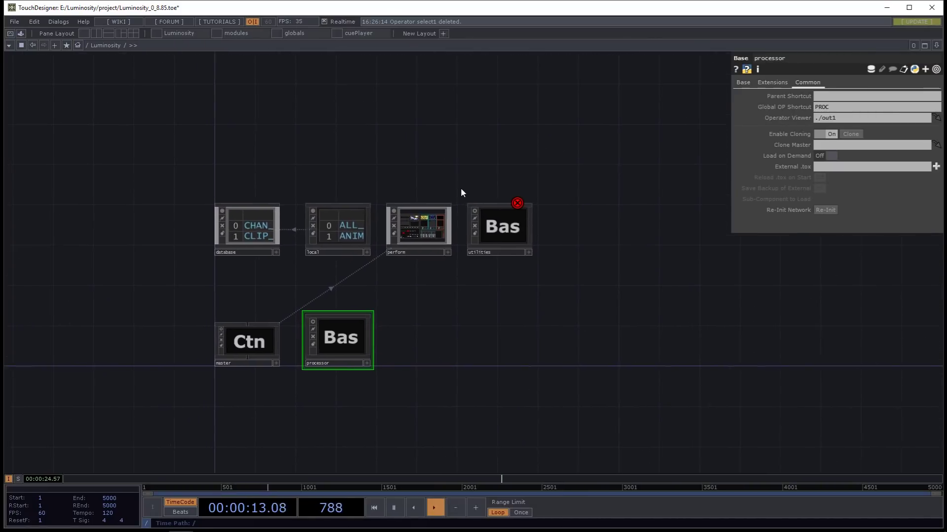
pyautogui.press('u')
# - Place the utilities component beside processor and line up perform, local and database in a row just above
pyautogui.moveTo(498, 227); pyautogui.dragTo(417, 338)
pyautogui.moveTo(359, 334); pyautogui.dragTo(349, 335)
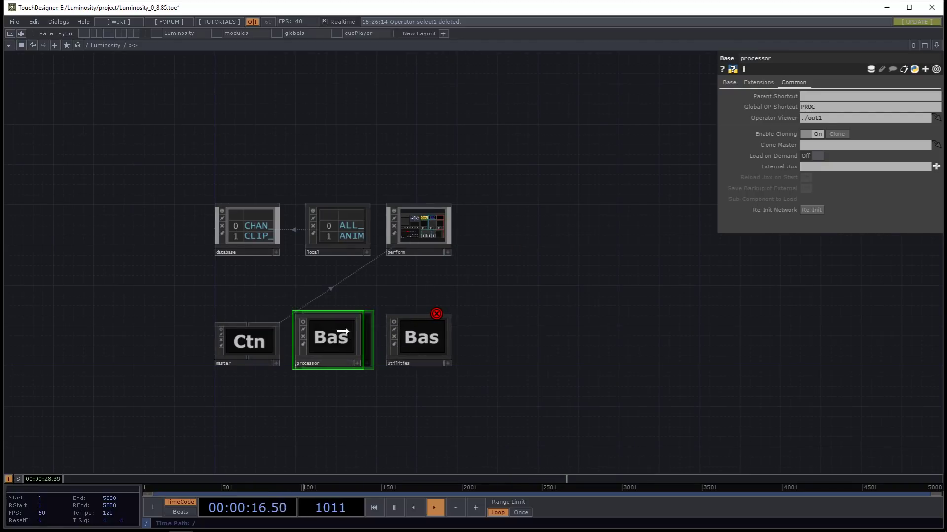
pyautogui.moveTo(421, 335); pyautogui.dragTo(411, 331)
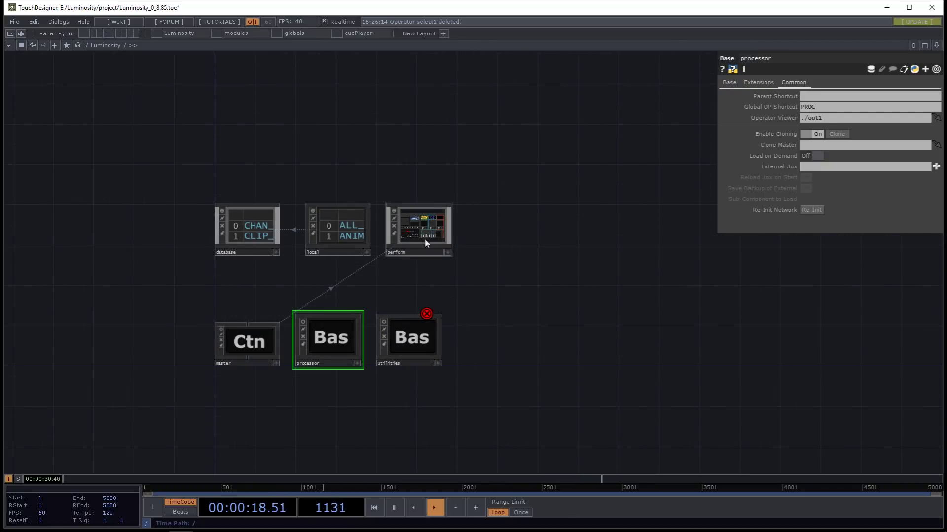
pyautogui.moveTo(425, 239); pyautogui.dragTo(415, 280)
pyautogui.moveTo(330, 218); pyautogui.dragTo(321, 259)
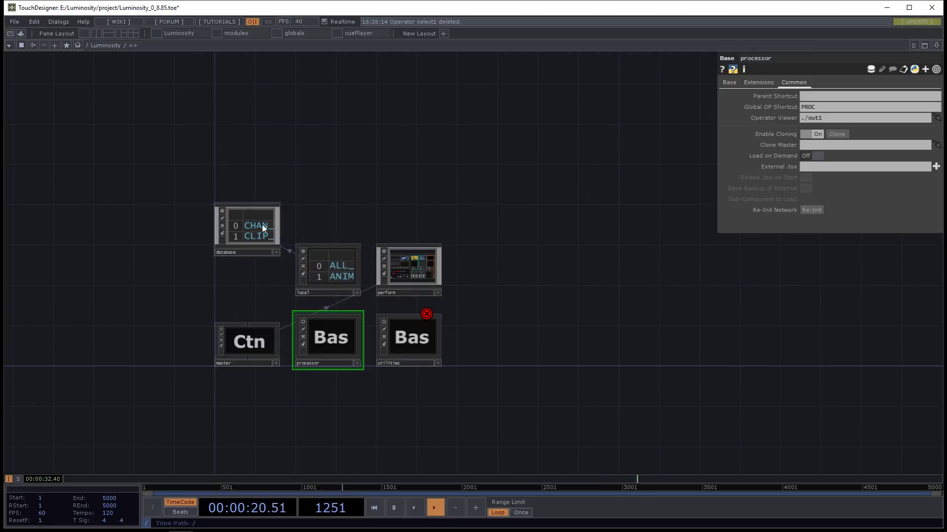
pyautogui.moveTo(262, 224); pyautogui.dragTo(261, 264)
# - Turn on Master Perform for the perform window component and inspect its combined interface and output preview up close
pyautogui.scroll(3, 261, 276)
pyautogui.scroll(2, 264, 279)
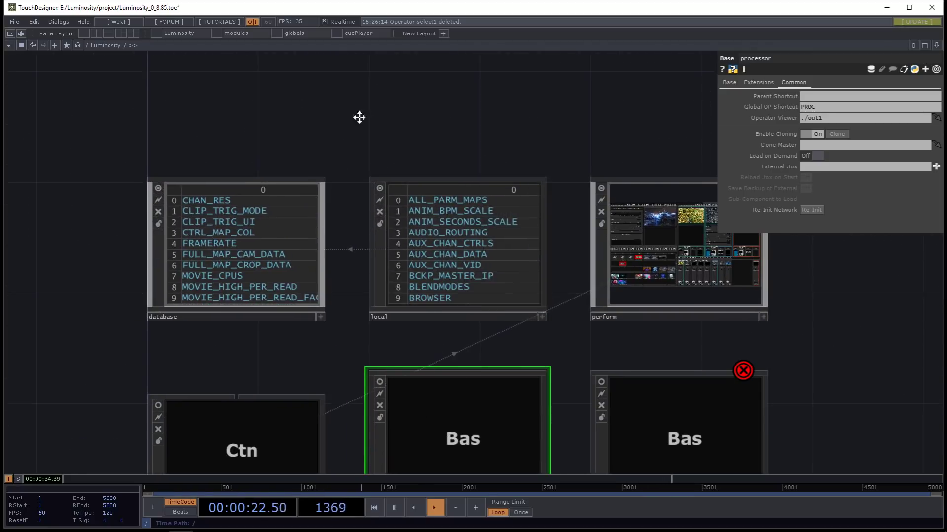
pyautogui.moveTo(360, 116); pyautogui.dragTo(221, 97)
pyautogui.click(566, 240)
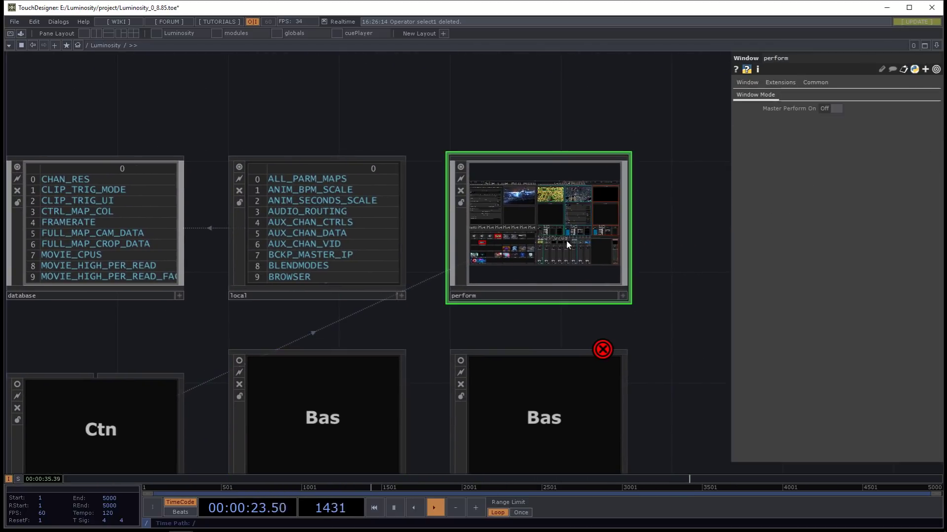
pyautogui.click(826, 107)
pyautogui.scroll(1, 642, 291)
pyautogui.scroll(3, 643, 290)
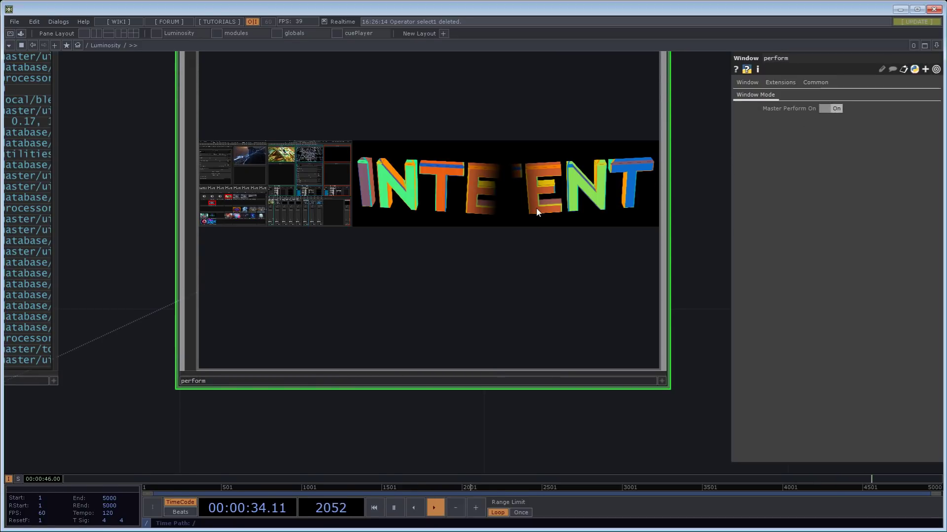
# - Briefly enter and leave the performance view, and turn Master Perform off on the perform window component
pyautogui.press('F1')
pyautogui.press('Escape')
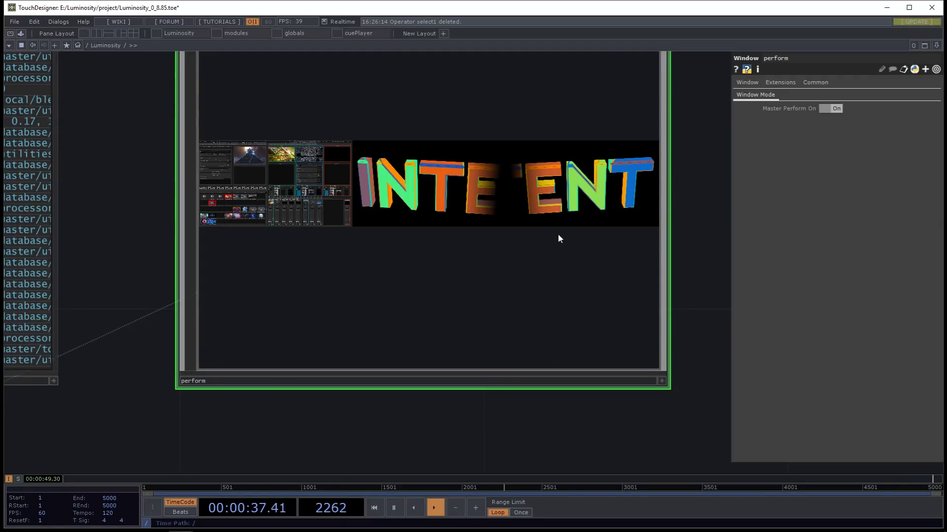
pyautogui.click(830, 108)
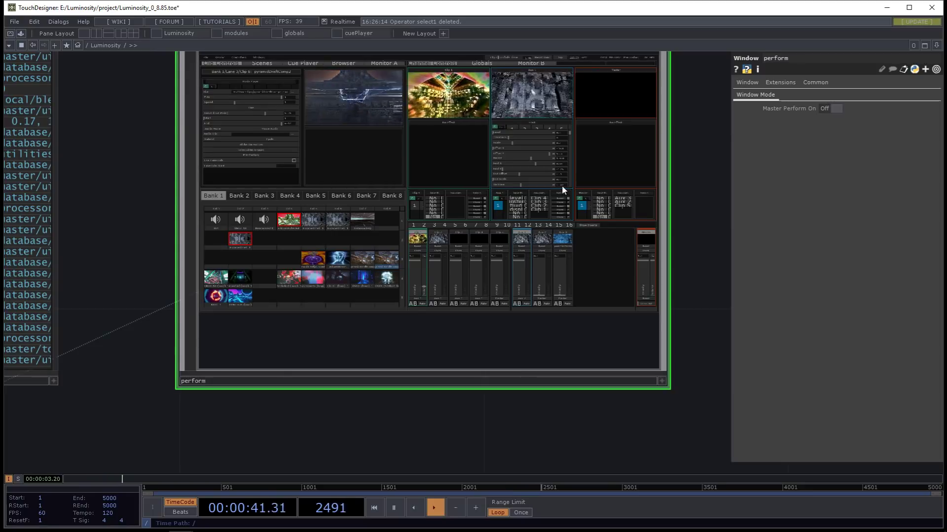
# - Move the master and processor components further down, away from the row holding database, local and perform
pyautogui.scroll(-6, 561, 186)
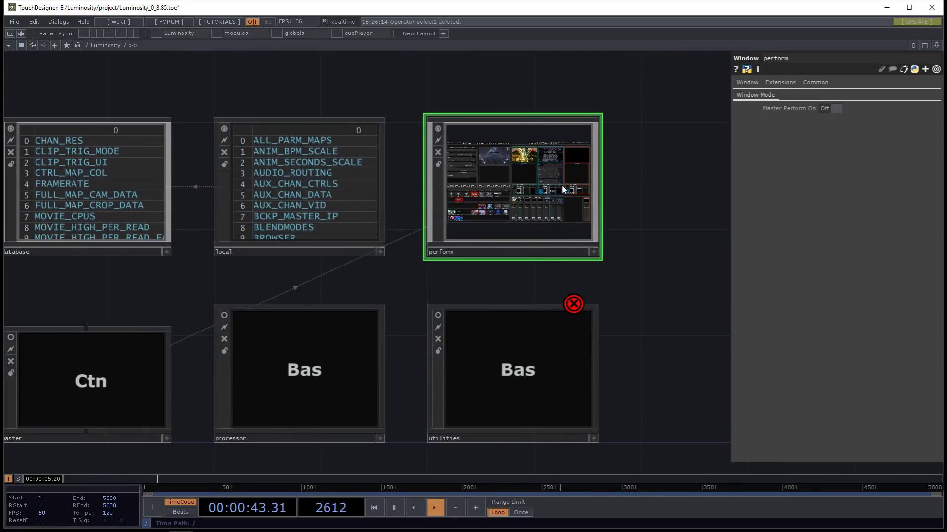
pyautogui.scroll(-3, 565, 191)
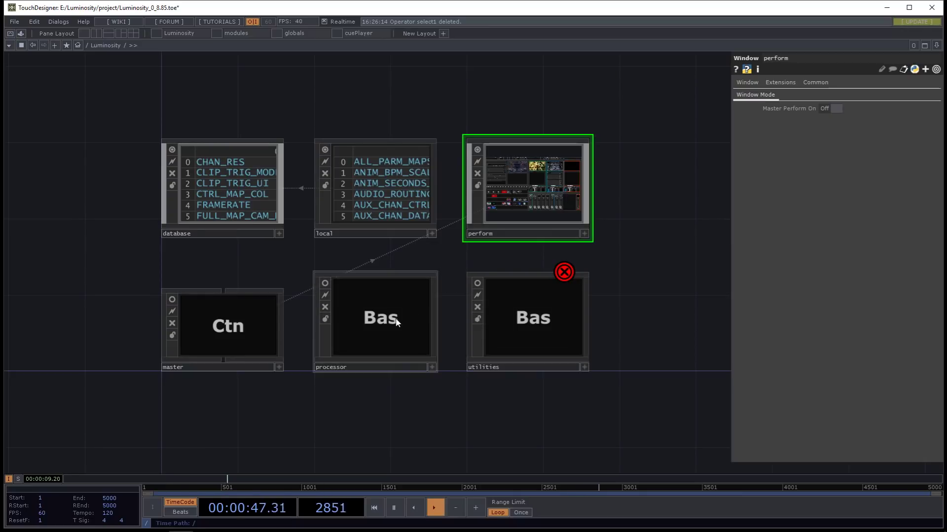
pyautogui.moveTo(378, 410); pyautogui.dragTo(377, 332)
pyautogui.moveTo(213, 245); pyautogui.dragTo(214, 321)
pyautogui.moveTo(371, 291); pyautogui.dragTo(370, 367)
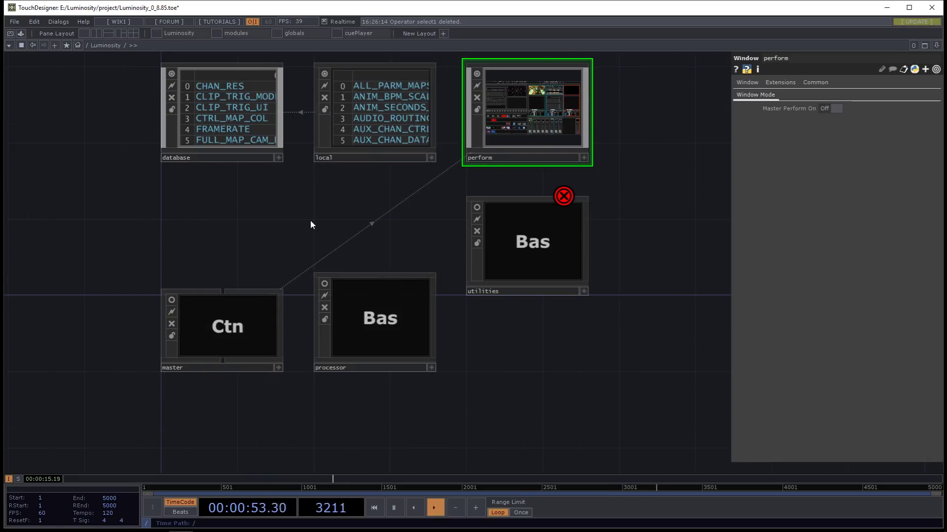
# - Bring Clip 1's volume all the way down in the performance view and return to the network editor
pyautogui.press('F1')
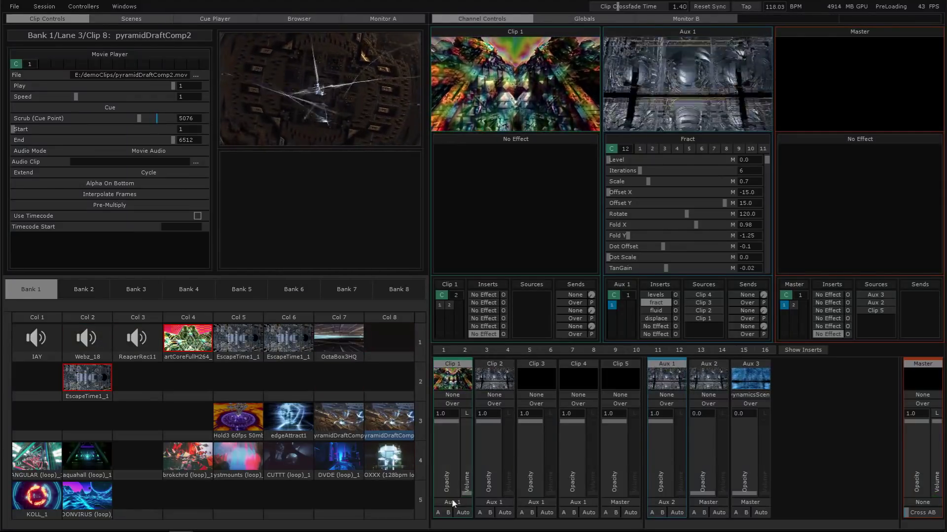
pyautogui.press('Escape')
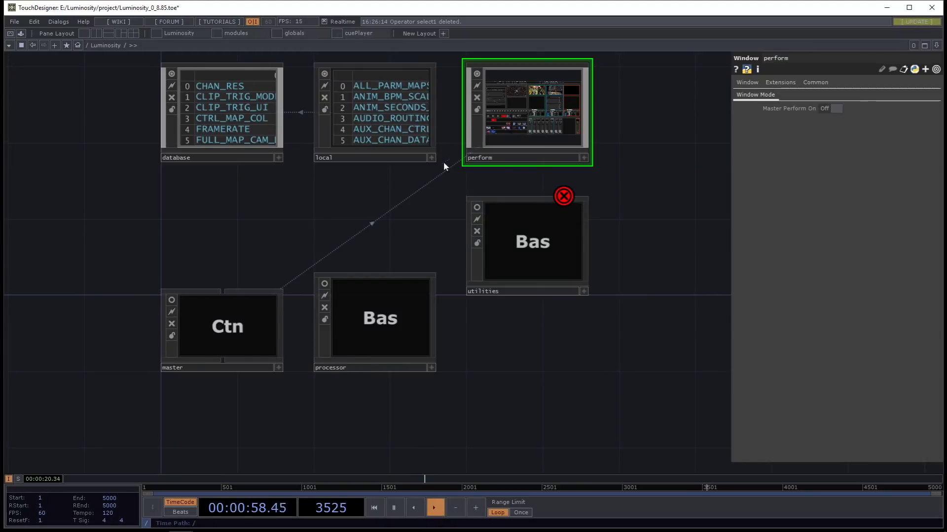
# - Move the utilities component down into the processor's row and align the perform component above it
pyautogui.scroll(3, 430, 252)
pyautogui.scroll(-2, 426, 227)
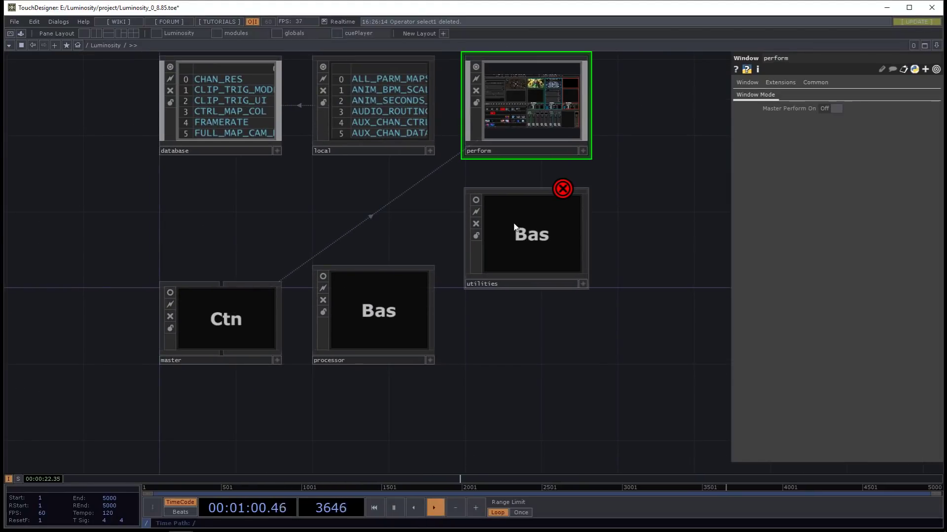
pyautogui.moveTo(513, 228); pyautogui.dragTo(538, 308)
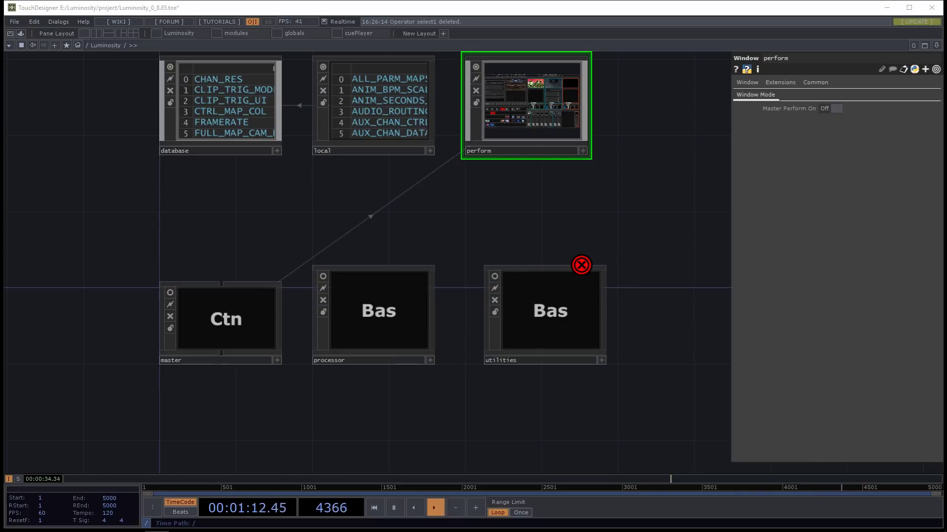
pyautogui.moveTo(274, 212); pyautogui.dragTo(305, 247)
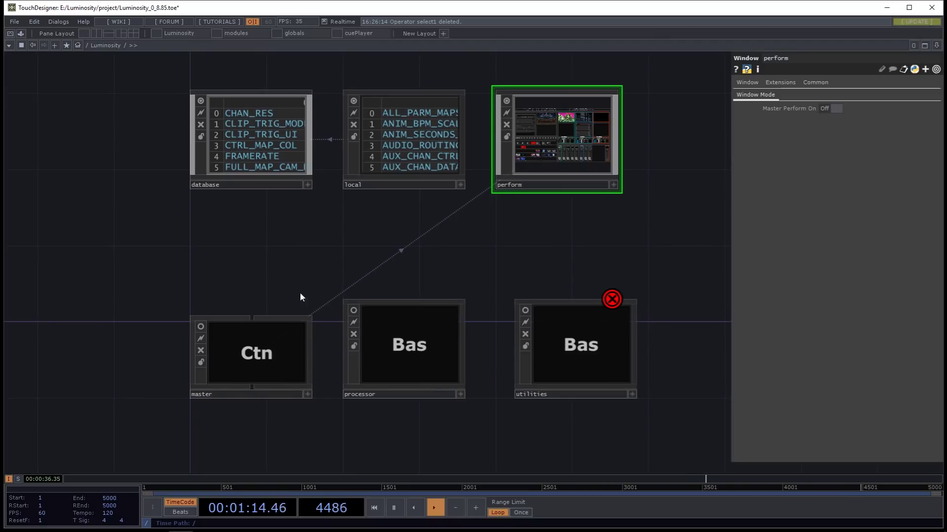
pyautogui.moveTo(313, 297); pyautogui.dragTo(252, 253)
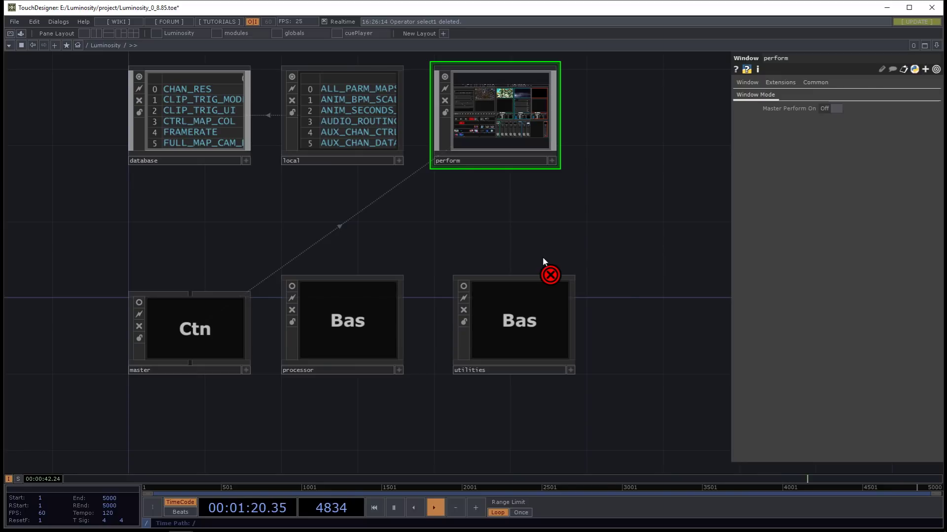
pyautogui.moveTo(493, 167); pyautogui.dragTo(518, 132)
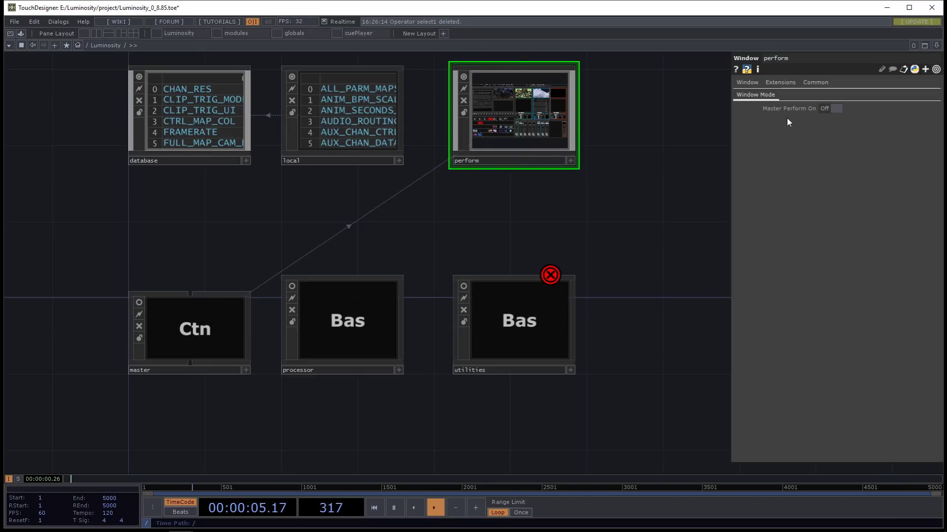
# - Toggle Master Perform on for the perform window component to show its output layout, and switch it back off
pyautogui.click(830, 109)
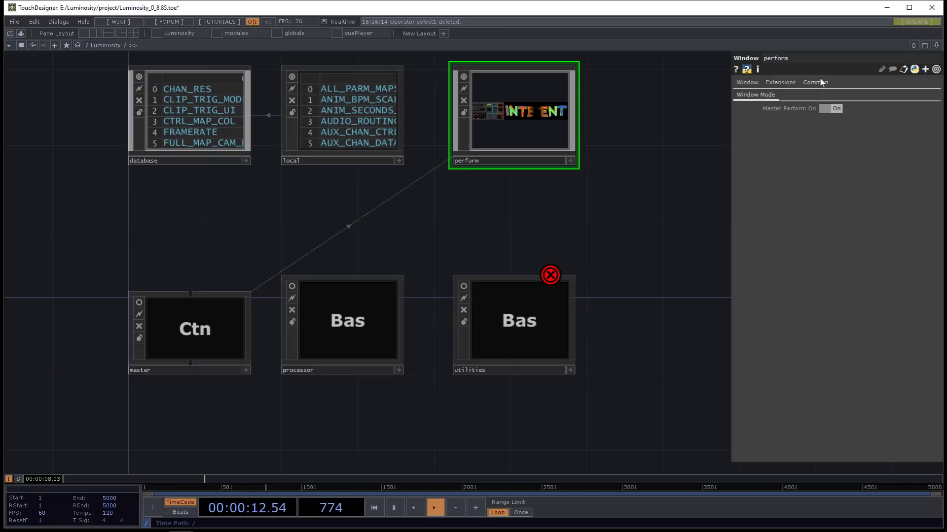
pyautogui.click(827, 111)
# - Enter the utilities network and inspect the camSchnappr and animationEditor components
pyautogui.click(472, 349)
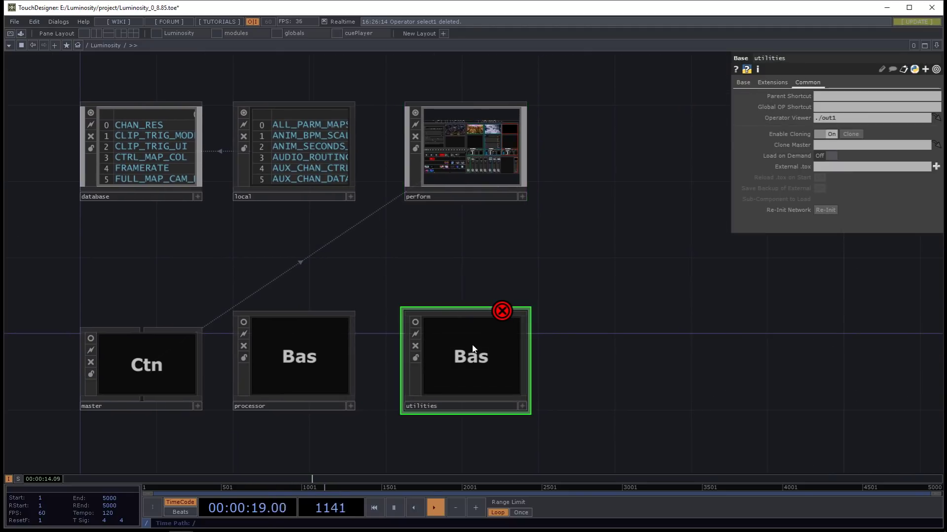
pyautogui.press('i')
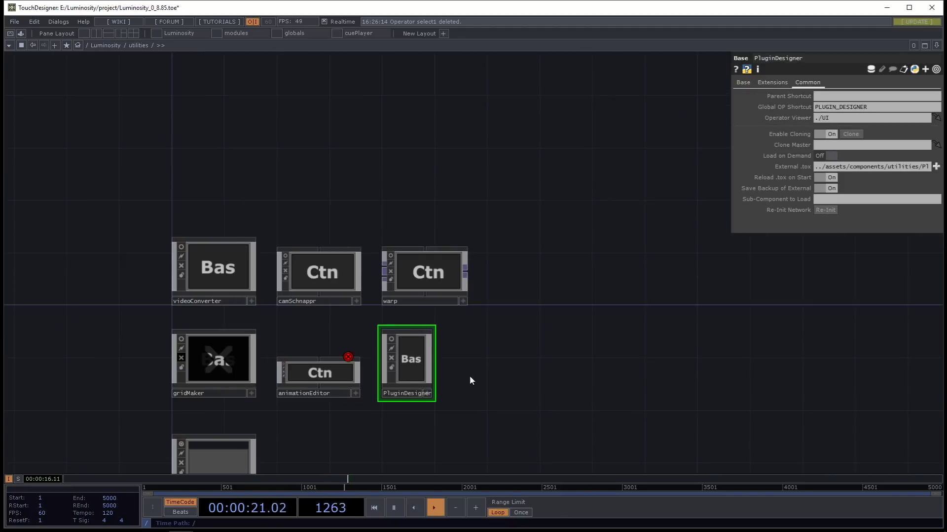
pyautogui.click(357, 191)
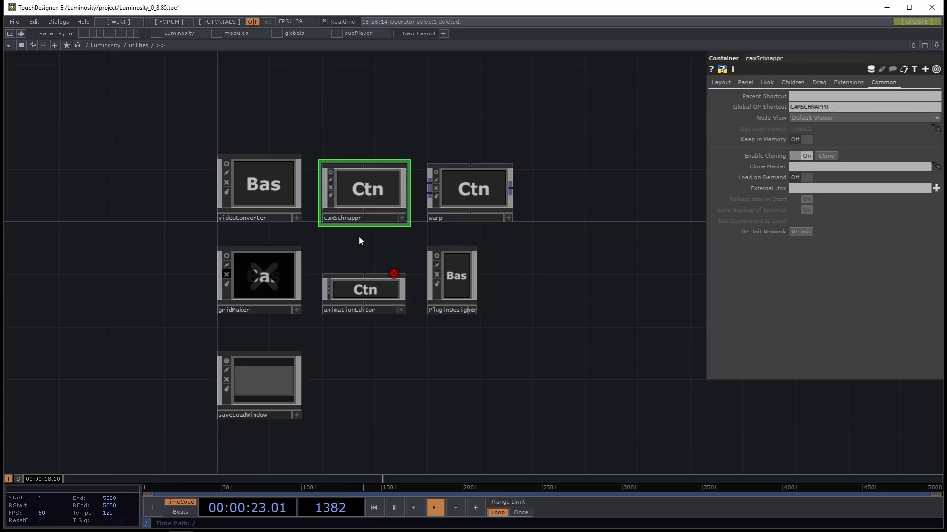
pyautogui.click(383, 289)
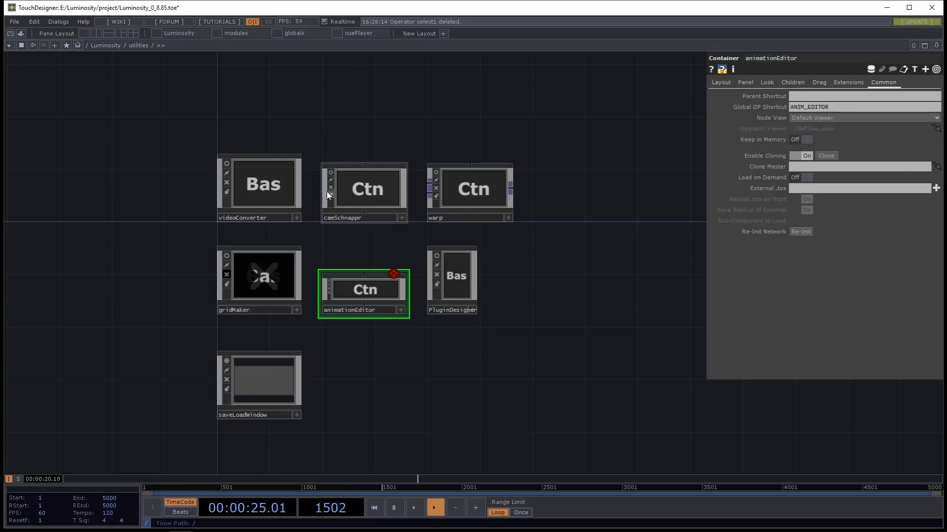
# - Inspect the videoConverter and PluginDesigner components, switching PluginDesigner's node viewer on and back off
pyautogui.click(296, 194)
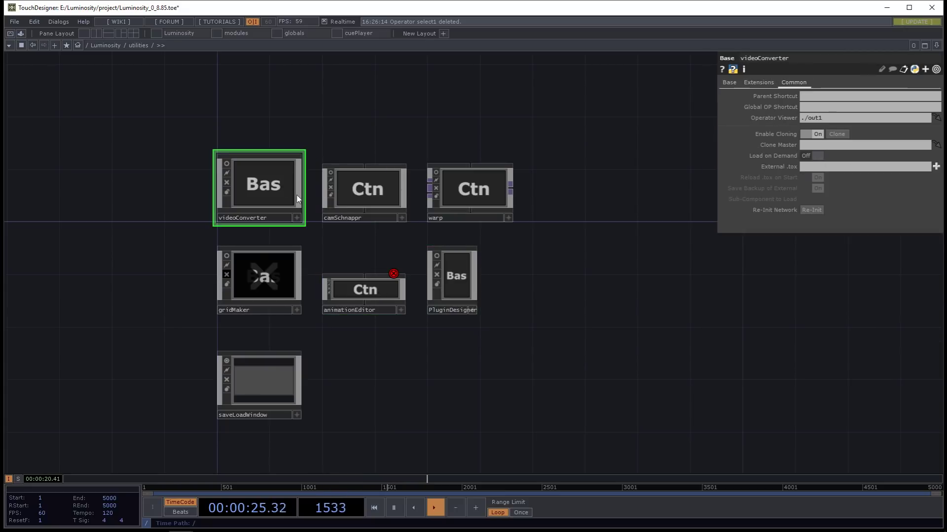
pyautogui.click(456, 269)
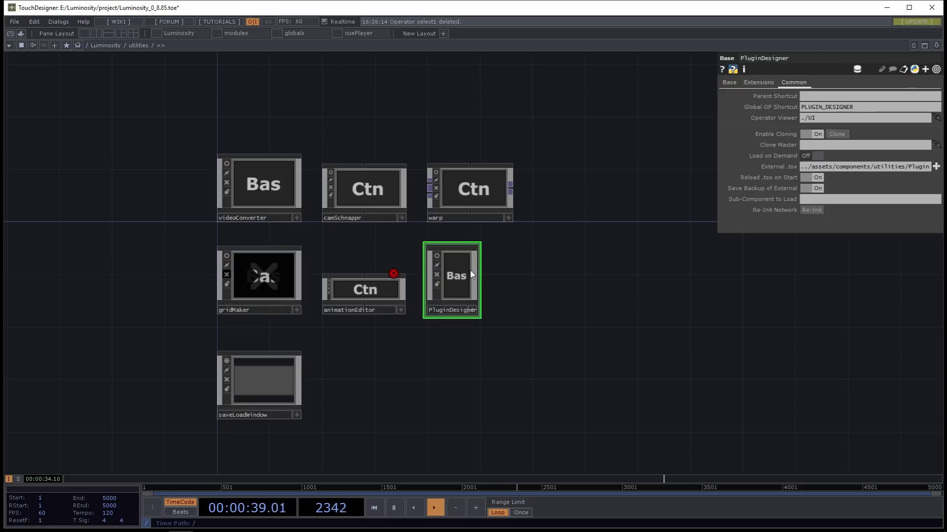
pyautogui.scroll(3, 434, 253)
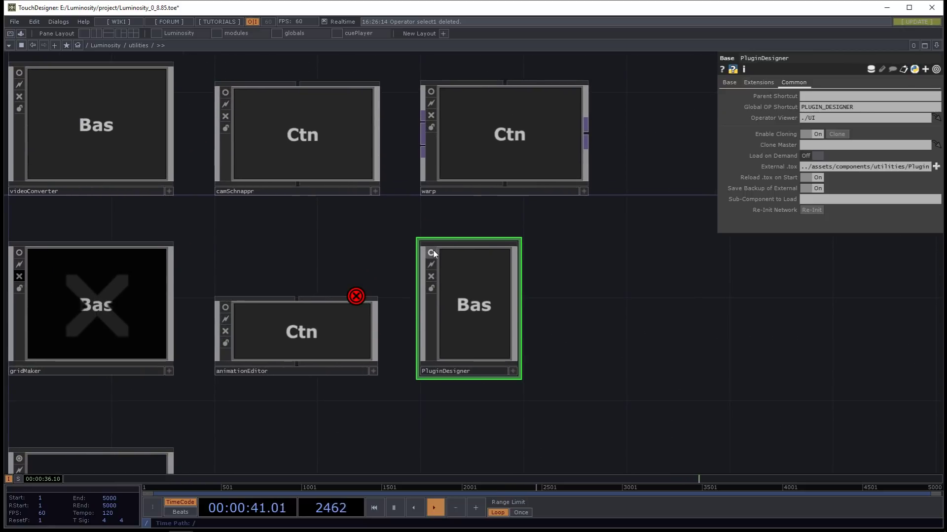
pyautogui.click(430, 253)
pyautogui.scroll(3, 431, 252)
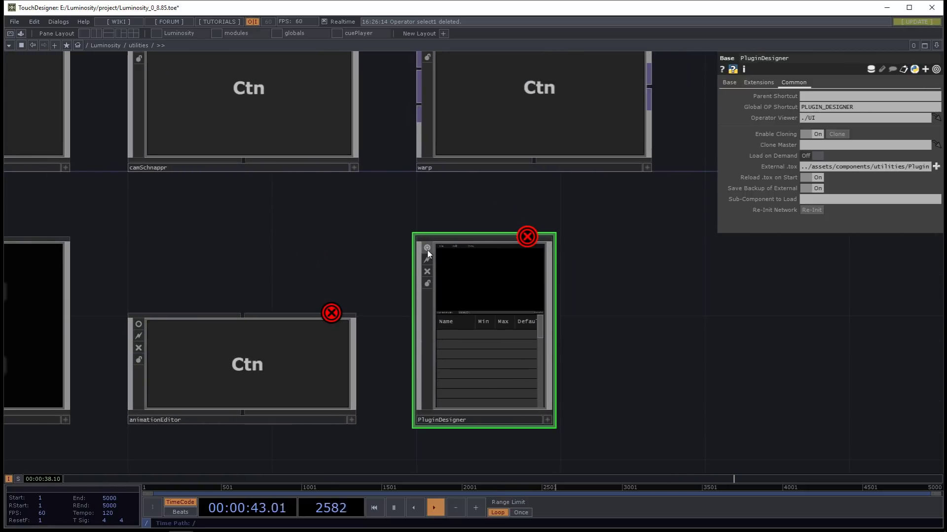
pyautogui.click(428, 254)
# - Clear the children script errors of the PluginDesigner component
pyautogui.scroll(-5, 365, 251)
pyautogui.scroll(5, 393, 269)
pyautogui.rightClick(384, 268)
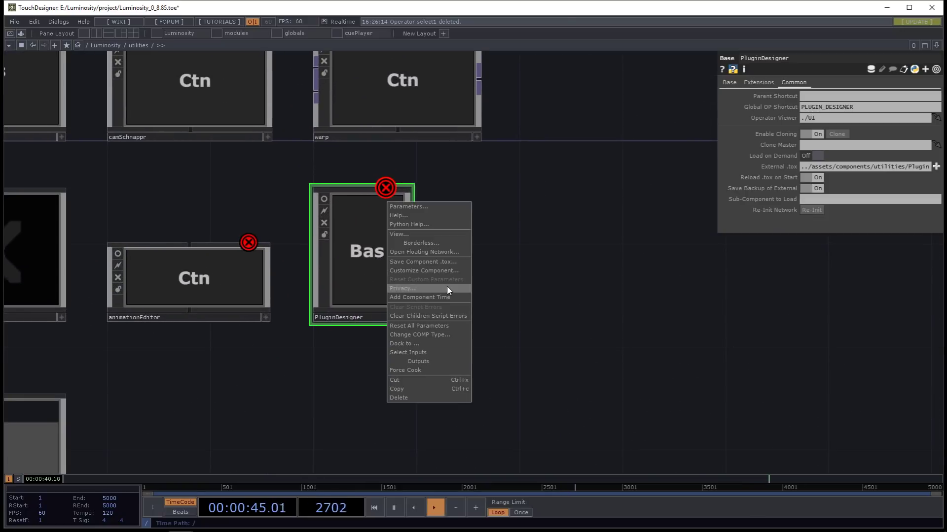
pyautogui.click(446, 316)
pyautogui.scroll(-5, 488, 295)
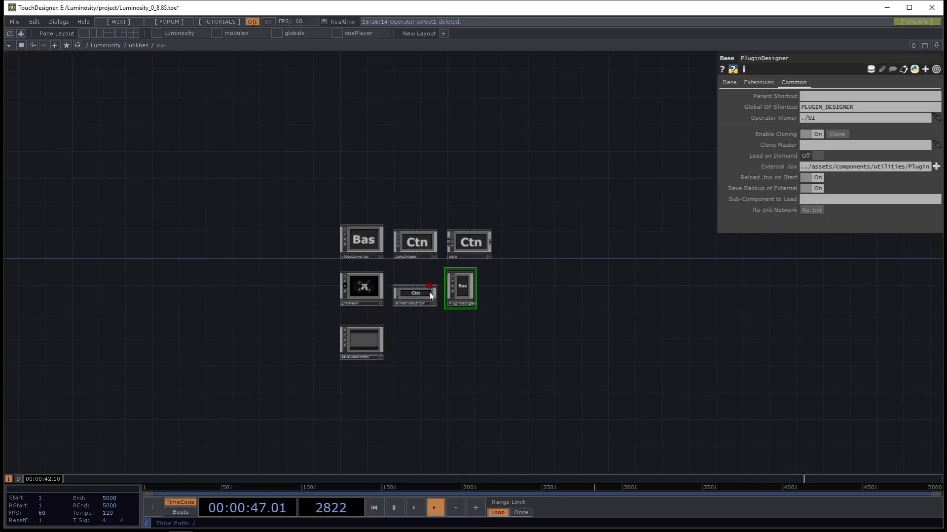
pyautogui.rightClick(430, 295)
pyautogui.scroll(3, 441, 306)
# - Return to the Luminosity level and enter the perform window component to view its masterPerform and outputs operators
pyautogui.press('u')
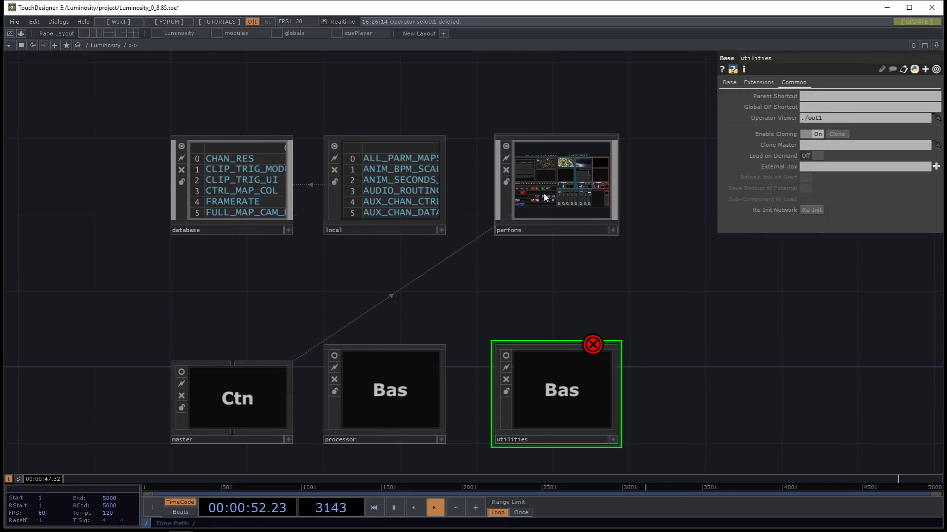
pyautogui.click(543, 193)
pyautogui.press('i')
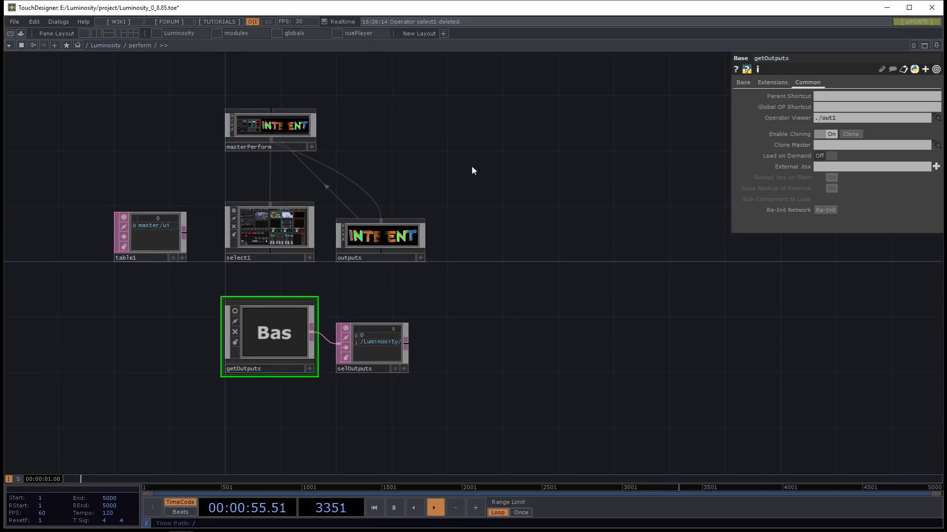
# - Leave the perform network and switch the window's Master Perform option on and back off to compare its layouts
pyautogui.press('u')
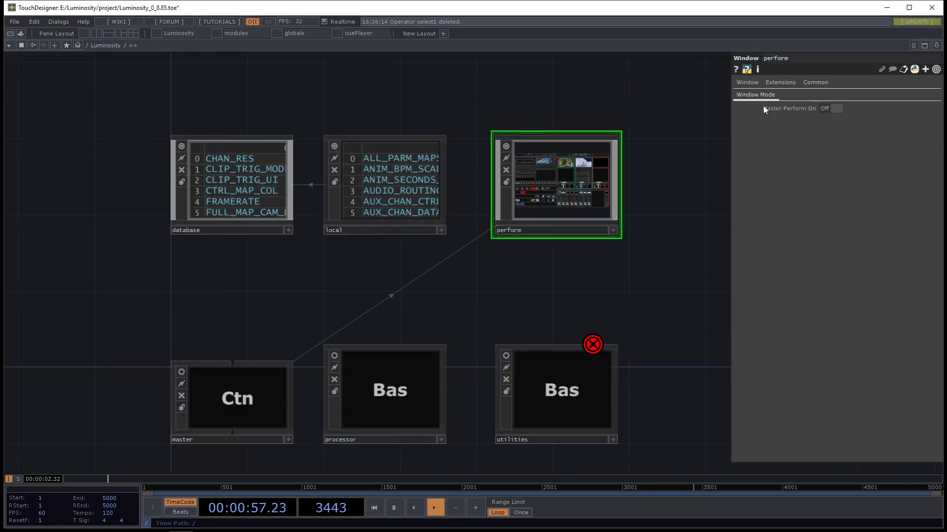
pyautogui.click(828, 109)
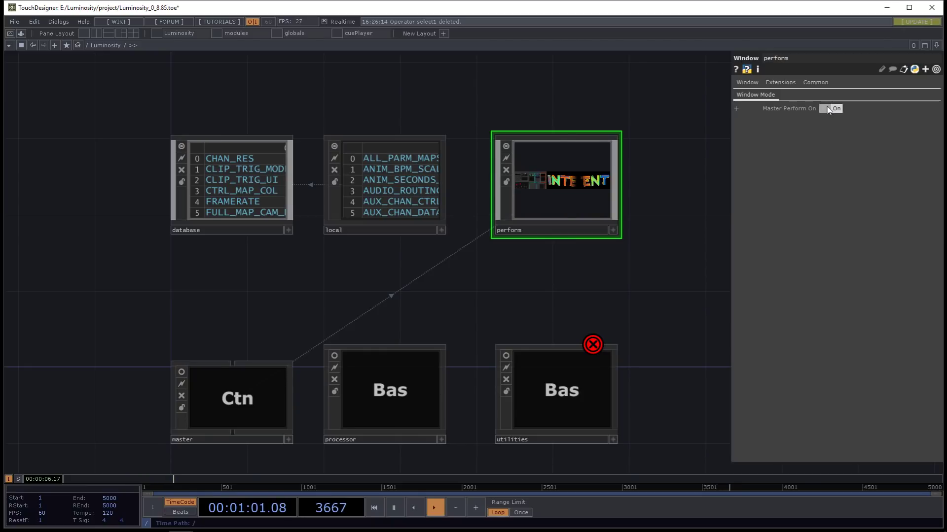
pyautogui.moveTo(423, 112); pyautogui.dragTo(356, 123)
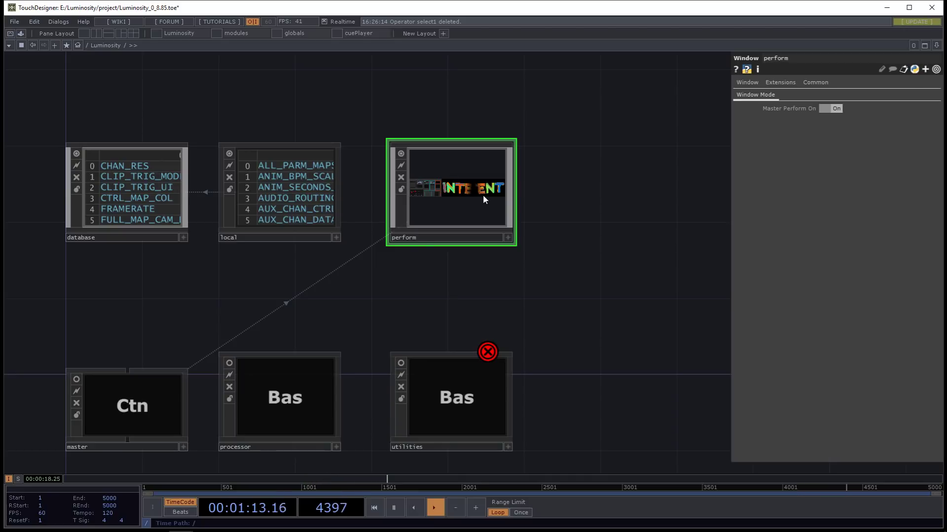
pyautogui.moveTo(537, 298); pyautogui.dragTo(612, 308)
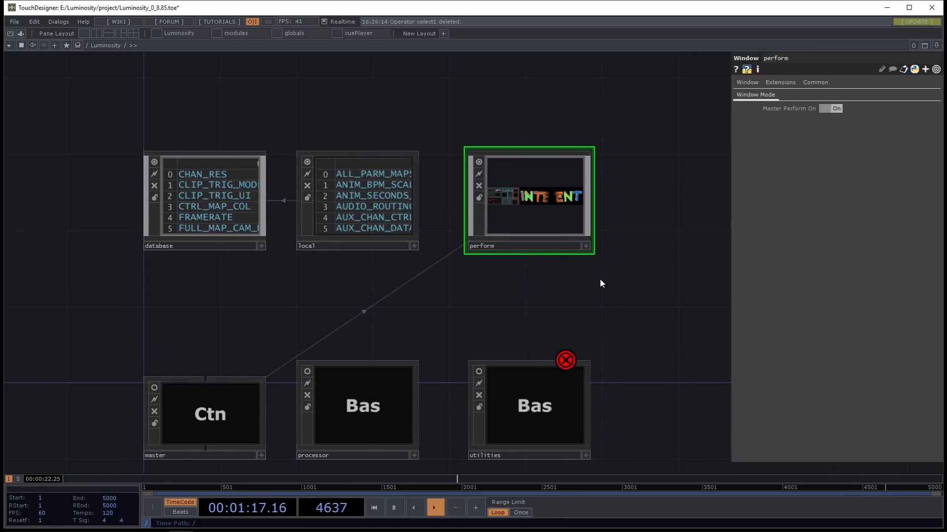
pyautogui.click(833, 108)
# - Enter the local network and select the group of operators around store, including storePaths and preferences
pyautogui.click(384, 212)
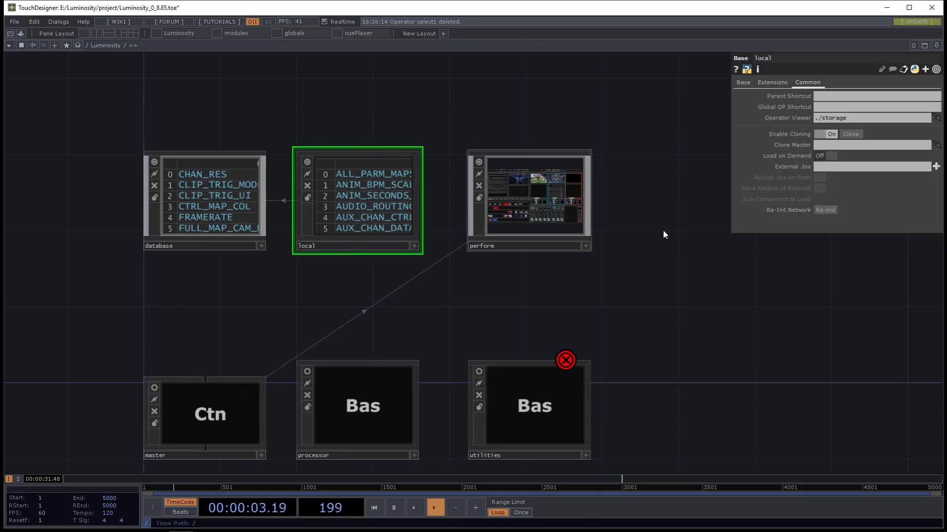
pyautogui.press('i')
pyautogui.moveTo(319, 214); pyautogui.dragTo(353, 117)
pyautogui.moveTo(638, 339); pyautogui.dragTo(365, 116)
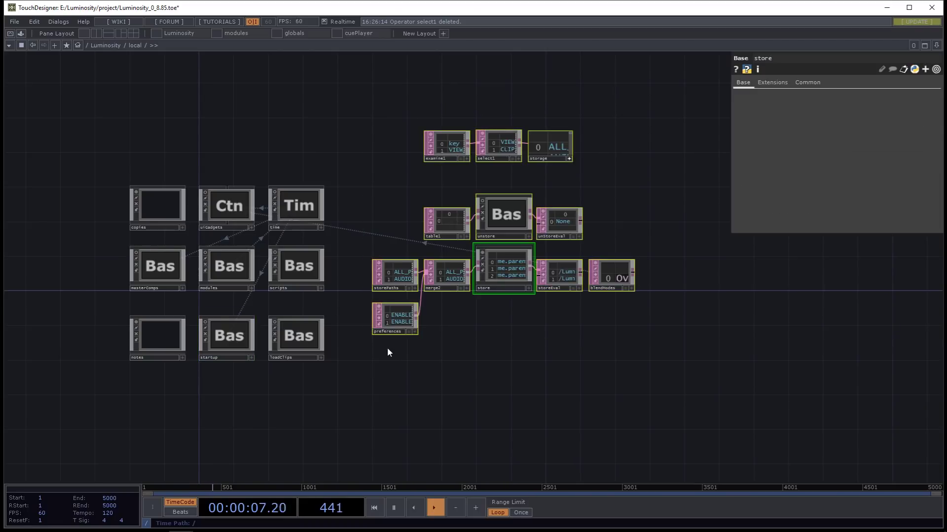
# - Examine the preferences and storePaths tables and follow their entries into merge2 and store
pyautogui.scroll(5, 385, 326)
pyautogui.scroll(3, 385, 326)
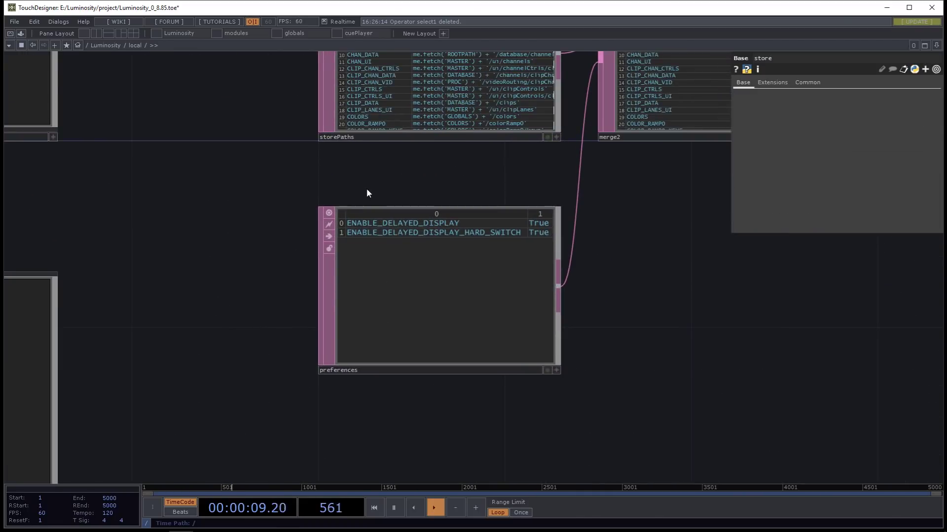
pyautogui.moveTo(280, 231); pyautogui.dragTo(251, 319)
pyautogui.scroll(4, 346, 140)
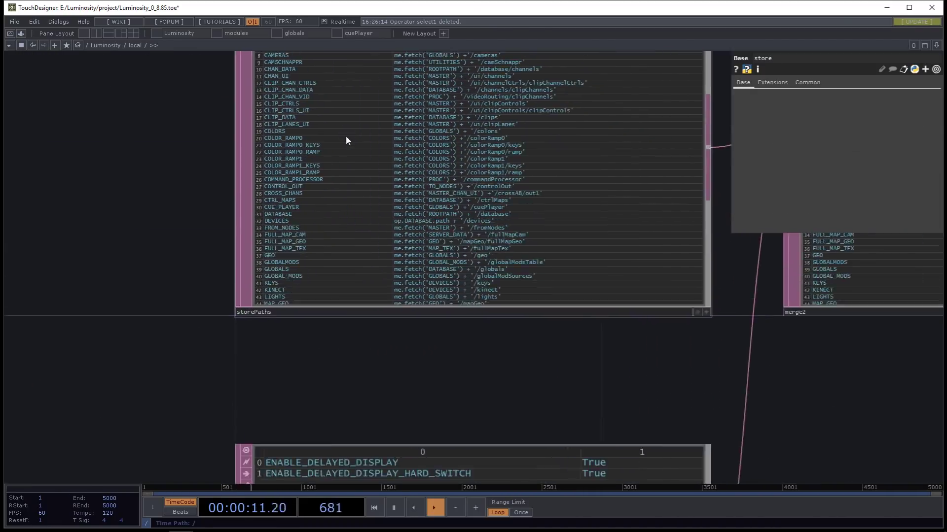
pyautogui.scroll(2, 224, 193)
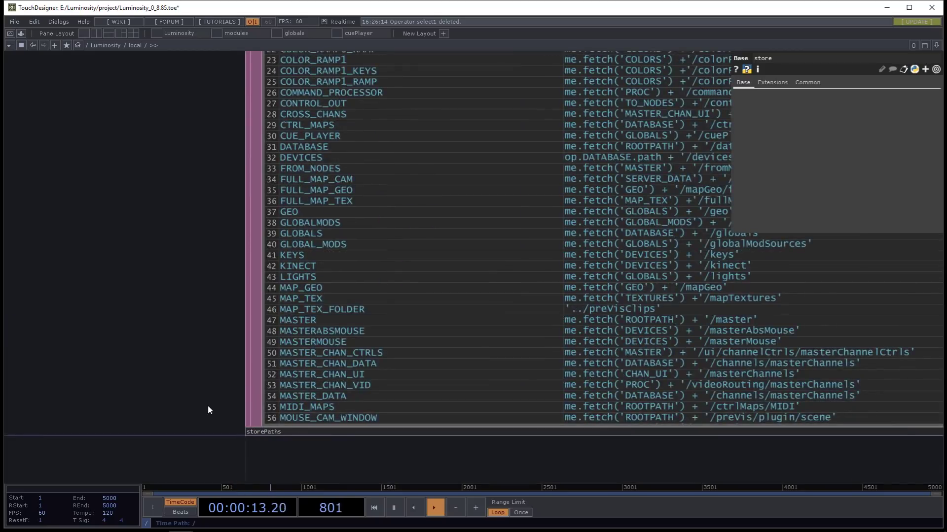
pyautogui.scroll(2, 207, 408)
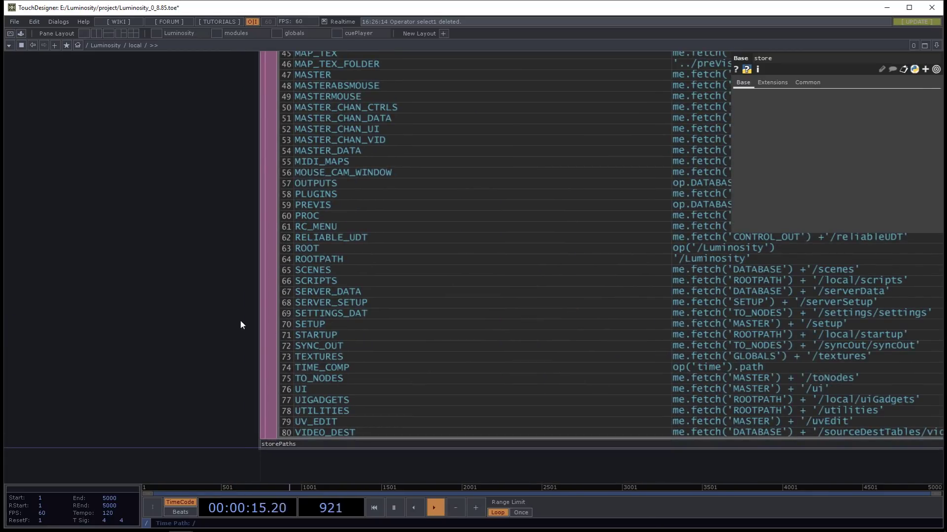
pyautogui.scroll(-4, 220, 315)
pyautogui.scroll(4, 245, 276)
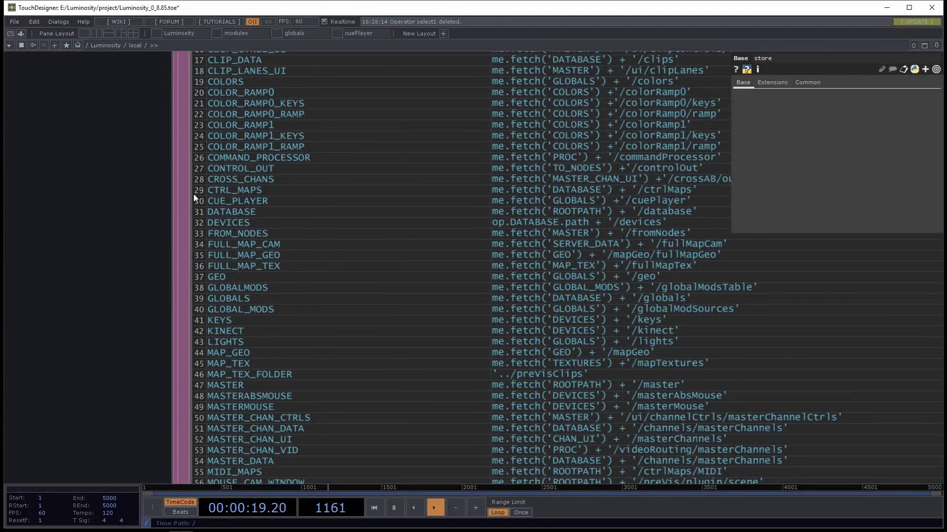
pyautogui.scroll(2, 193, 194)
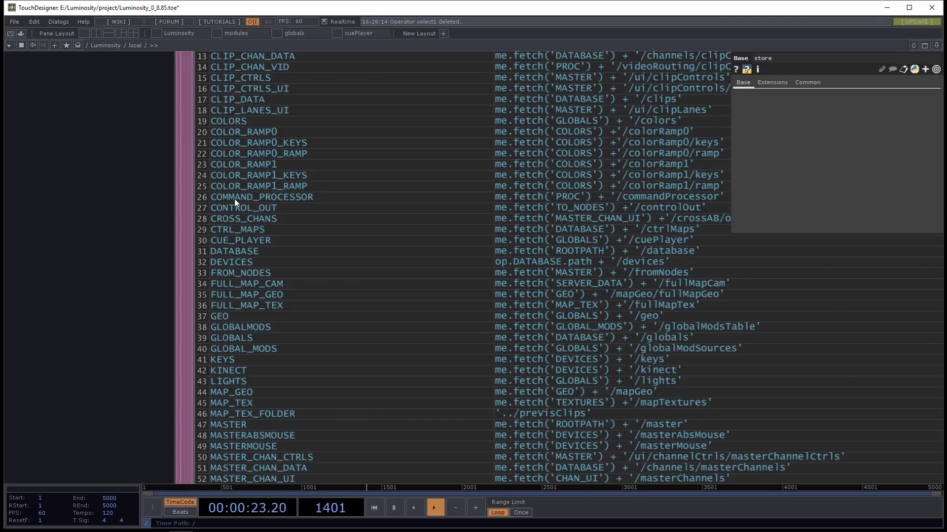
pyautogui.scroll(-4, 256, 197)
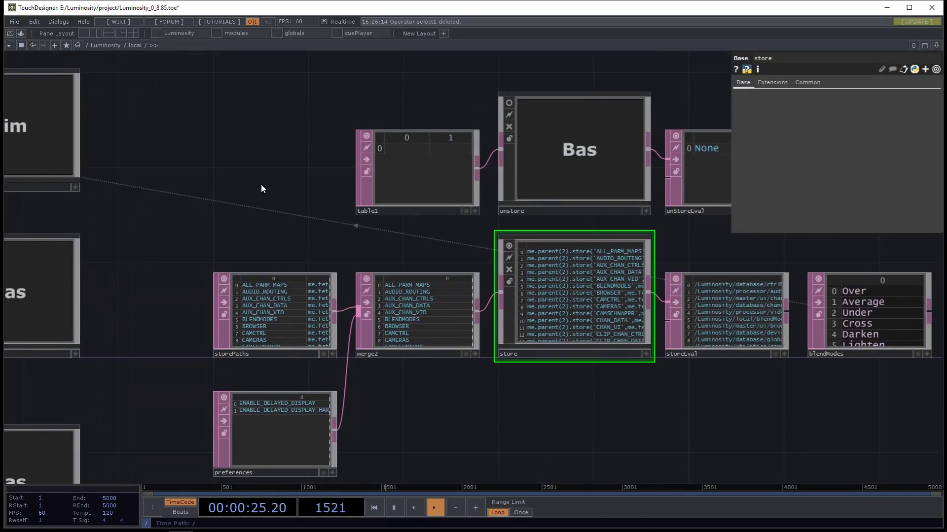
pyautogui.scroll(1, 408, 308)
pyautogui.scroll(2, 408, 309)
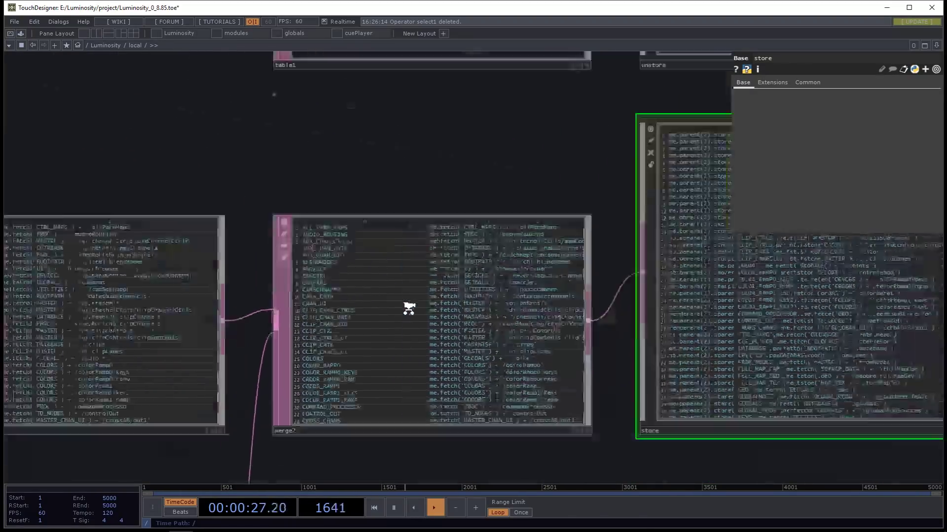
# - Look over the local network's base components, from notes to loadClips, and enter the startup component
pyautogui.scroll(-5, 406, 306)
pyautogui.moveTo(410, 167); pyautogui.dragTo(465, 156)
pyautogui.scroll(-3, 457, 195)
pyautogui.moveTo(481, 408); pyautogui.dragTo(687, 429)
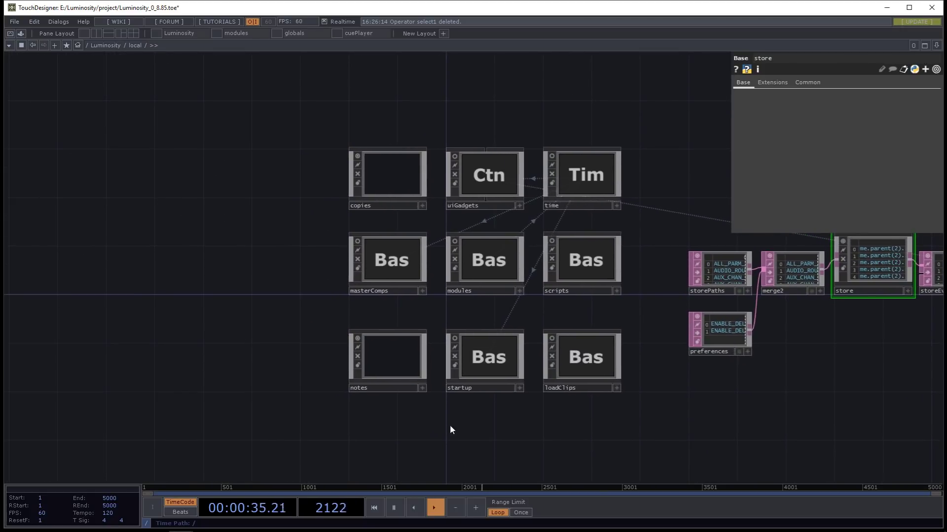
pyautogui.moveTo(450, 424); pyautogui.dragTo(411, 358)
pyautogui.click(361, 295)
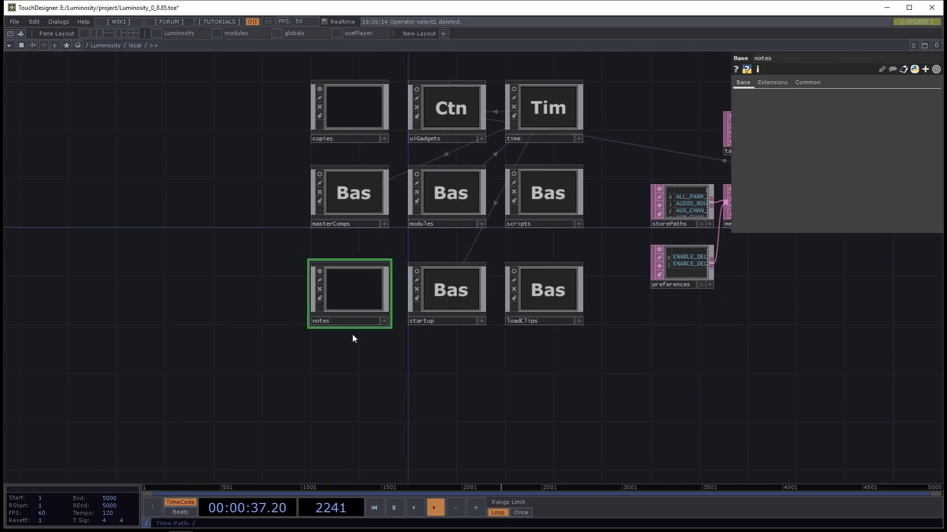
pyautogui.click(448, 299)
pyautogui.press('i')
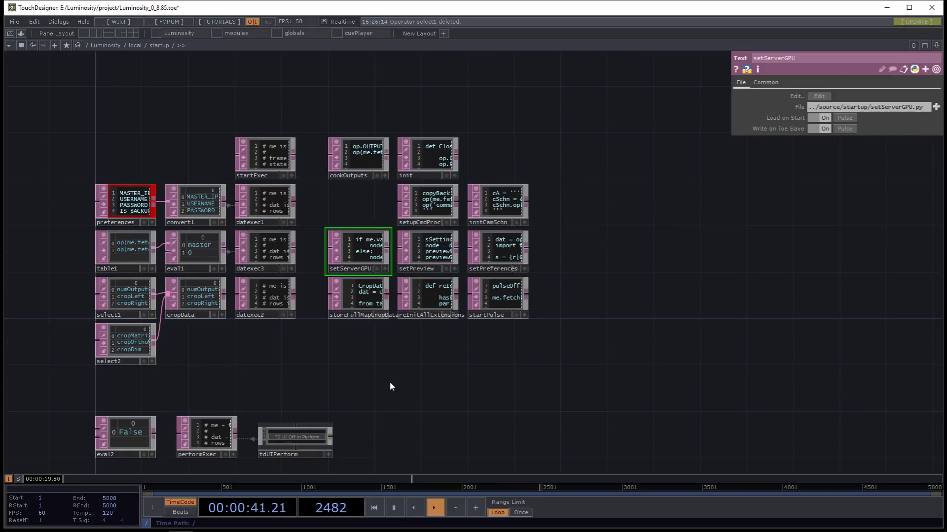
# - Survey the startup network, marking out its script operators and the preference and crop data operators that feed them
pyautogui.moveTo(394, 360); pyautogui.dragTo(426, 358)
pyautogui.moveTo(574, 298); pyautogui.dragTo(574, 299)
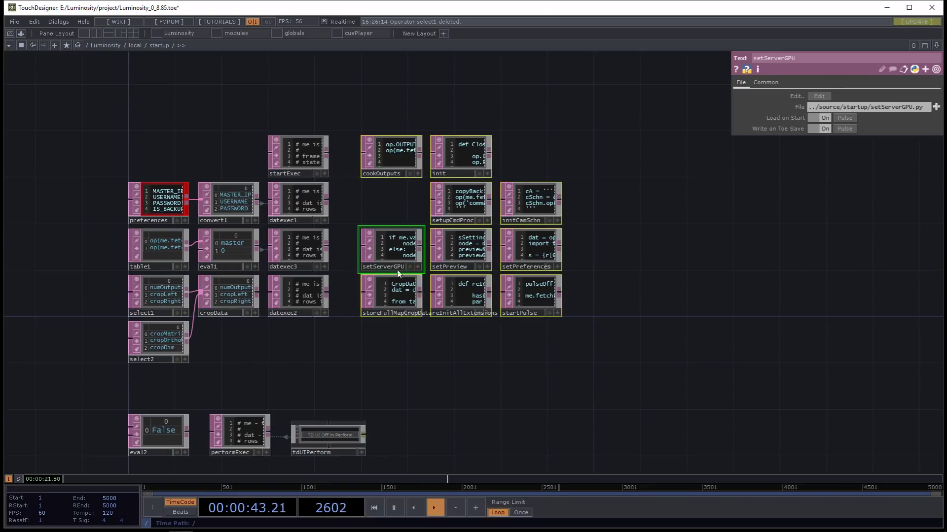
pyautogui.moveTo(344, 333); pyautogui.dragTo(375, 311)
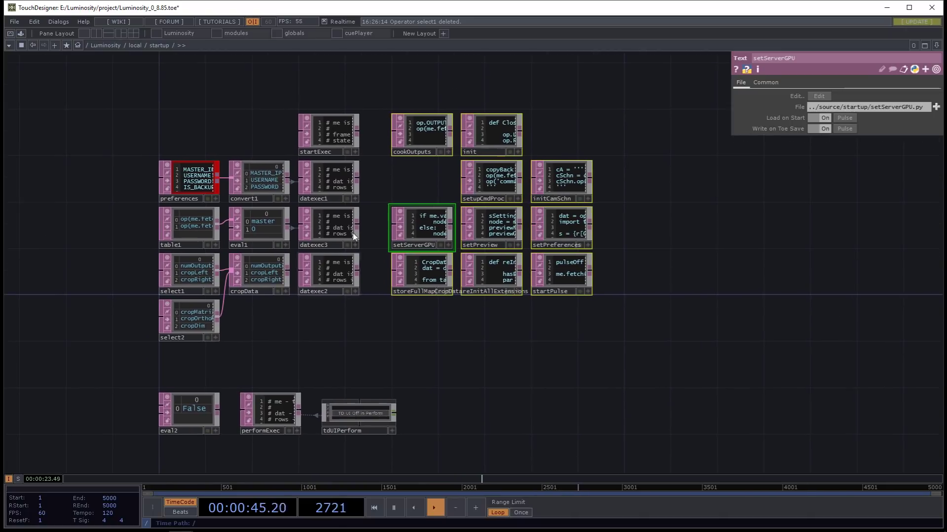
pyautogui.click(394, 168)
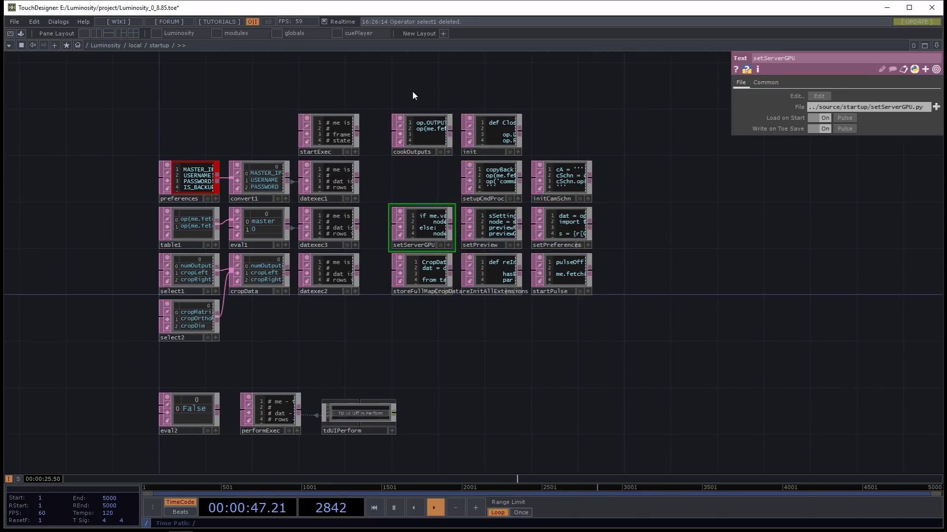
pyautogui.moveTo(639, 290); pyautogui.dragTo(207, 181)
pyautogui.moveTo(377, 341); pyautogui.dragTo(376, 389)
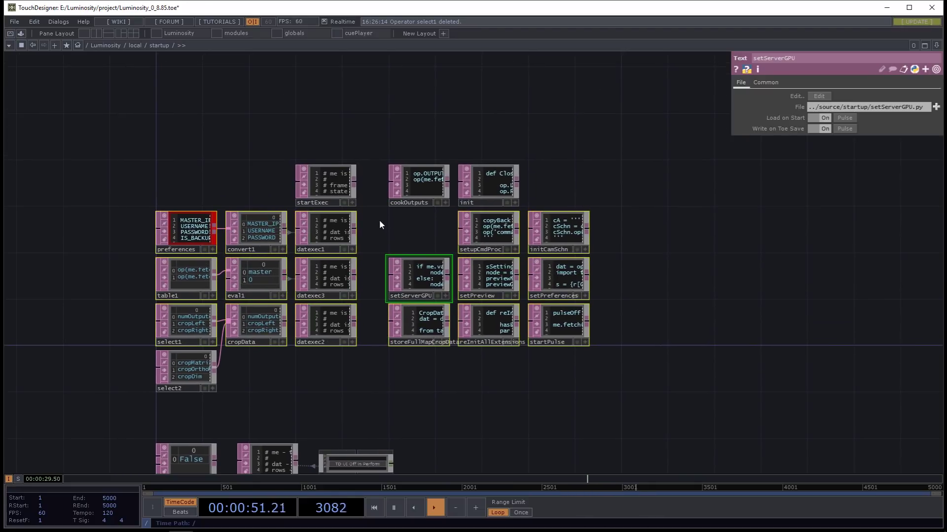
# - Read the start function in the startExec script and make the init script's viewer active
pyautogui.scroll(5, 380, 223)
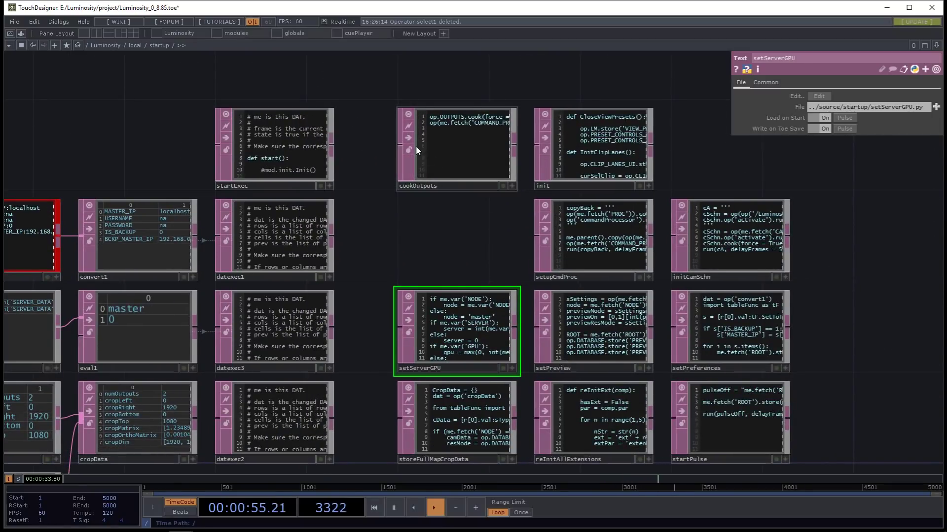
pyautogui.scroll(-4, 416, 146)
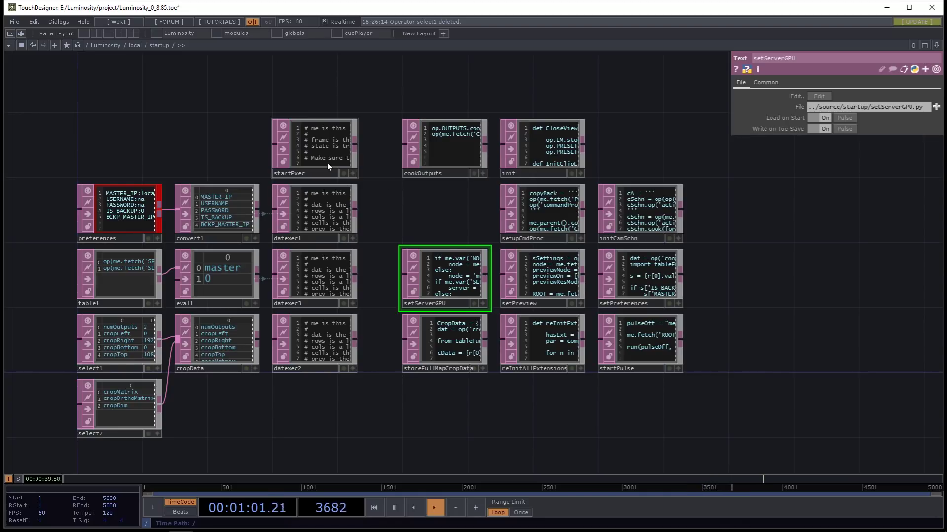
pyautogui.scroll(5, 306, 76)
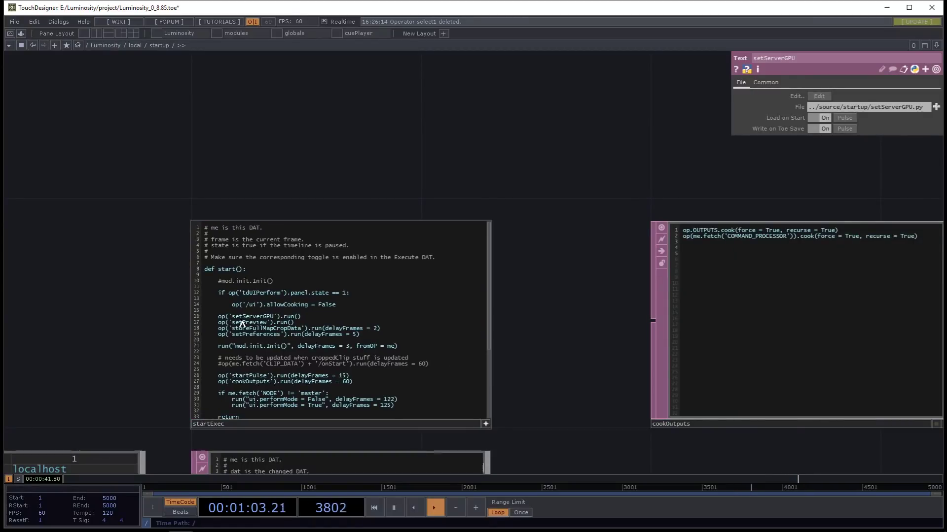
pyautogui.scroll(3, 177, 338)
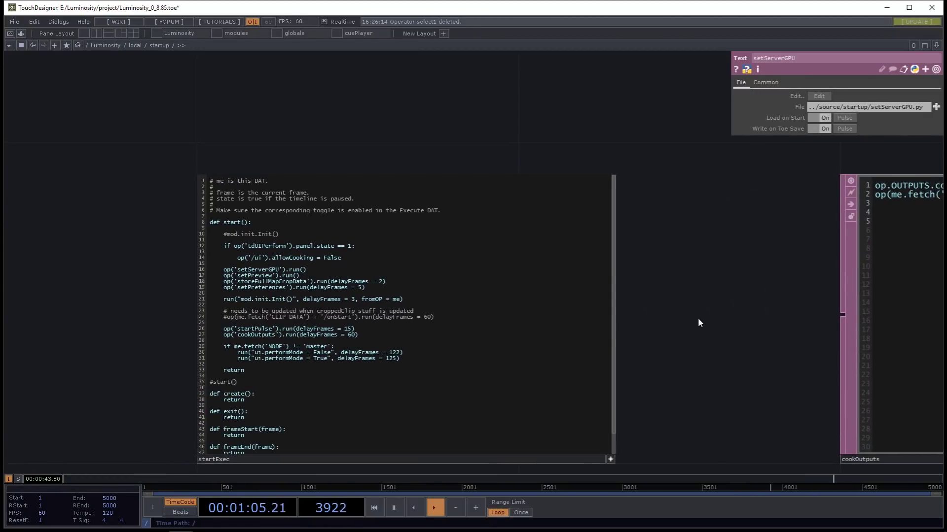
pyautogui.scroll(-5, 353, 294)
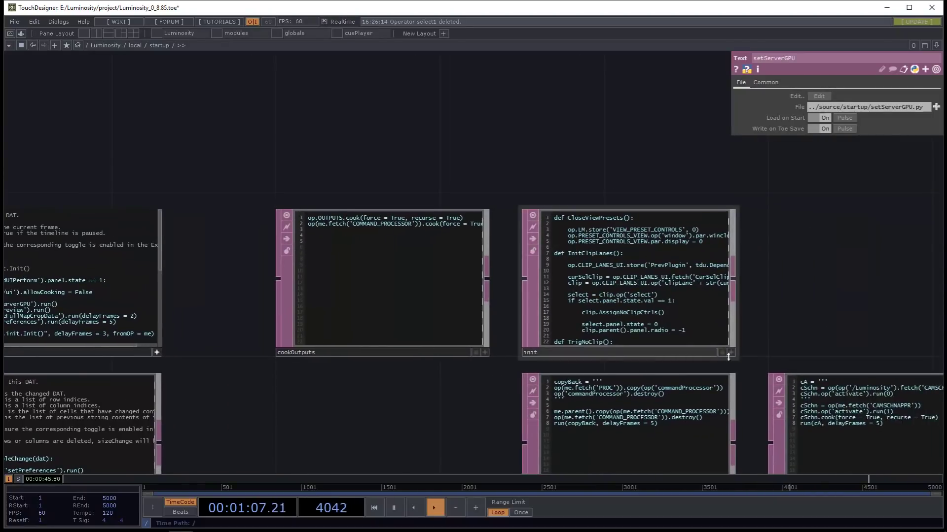
pyautogui.click(731, 352)
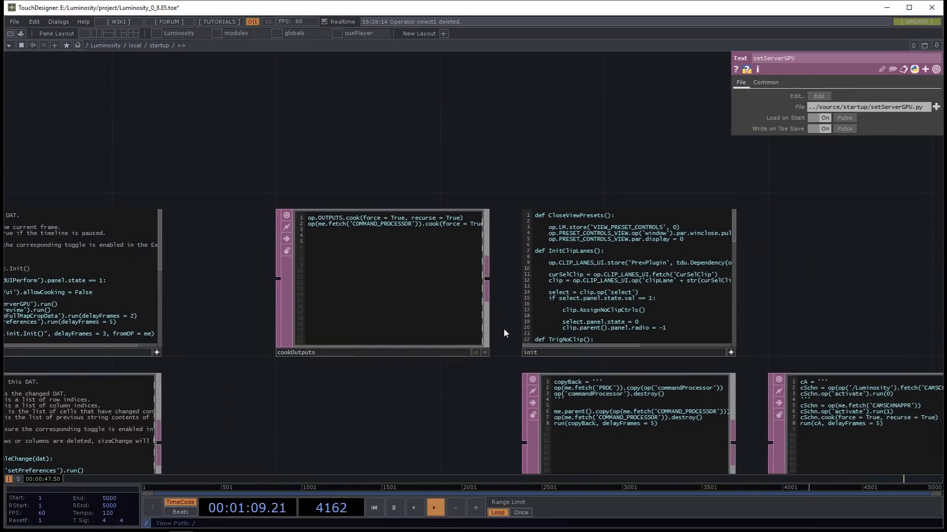
# - Examine the Init() function in the init script, marking its definition line
pyautogui.scroll(5, 504, 328)
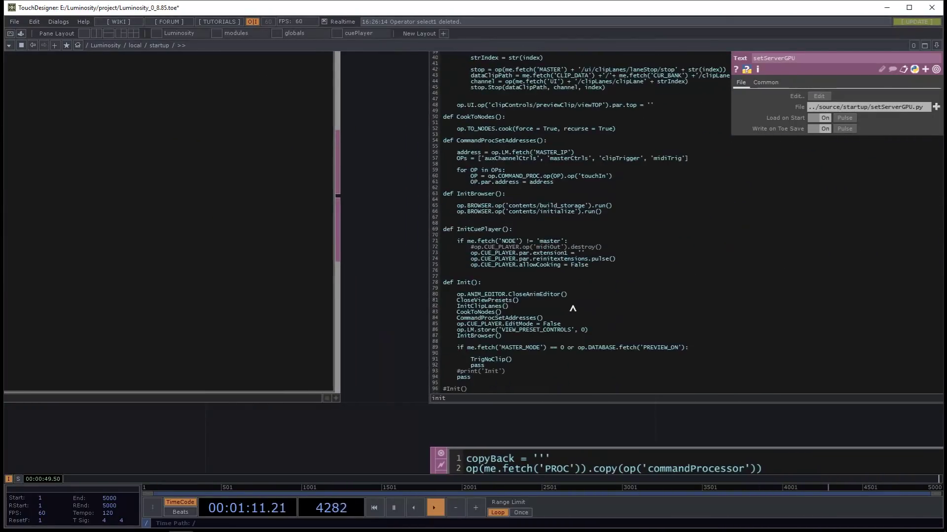
pyautogui.moveTo(442, 283); pyautogui.dragTo(487, 284)
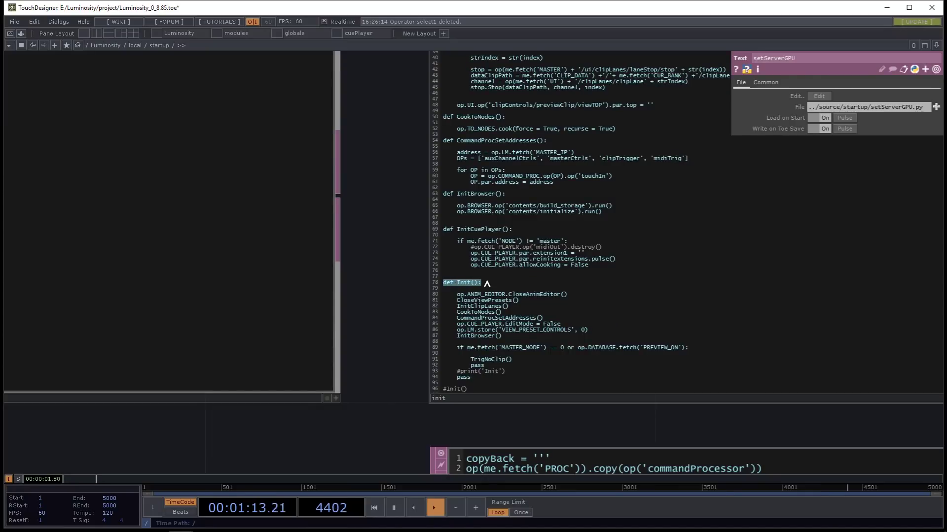
pyautogui.click(456, 397)
# - Define a MyStartFunc() function above Init() in the init script, with dsfadsfa as placeholder text in its body
pyautogui.click(443, 285)
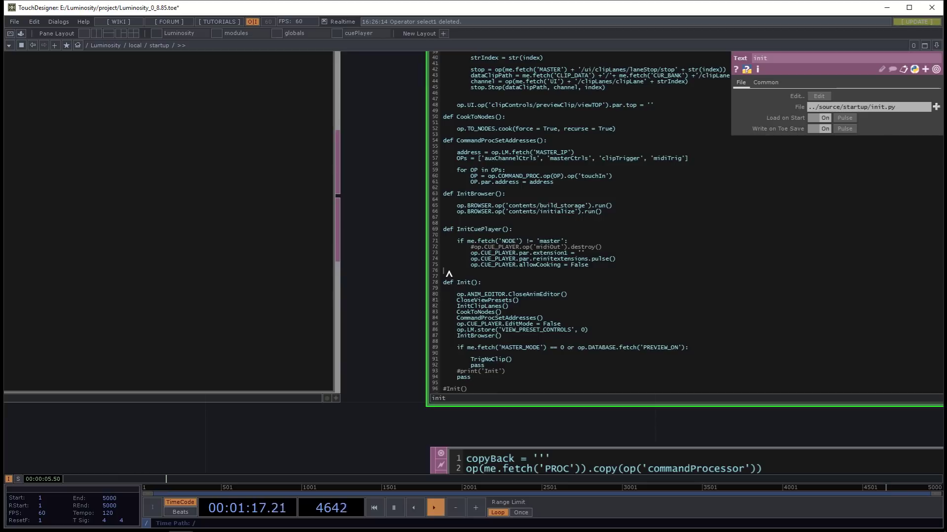
pyautogui.press('Return')
pyautogui.press('Return')
pyautogui.press('Return')
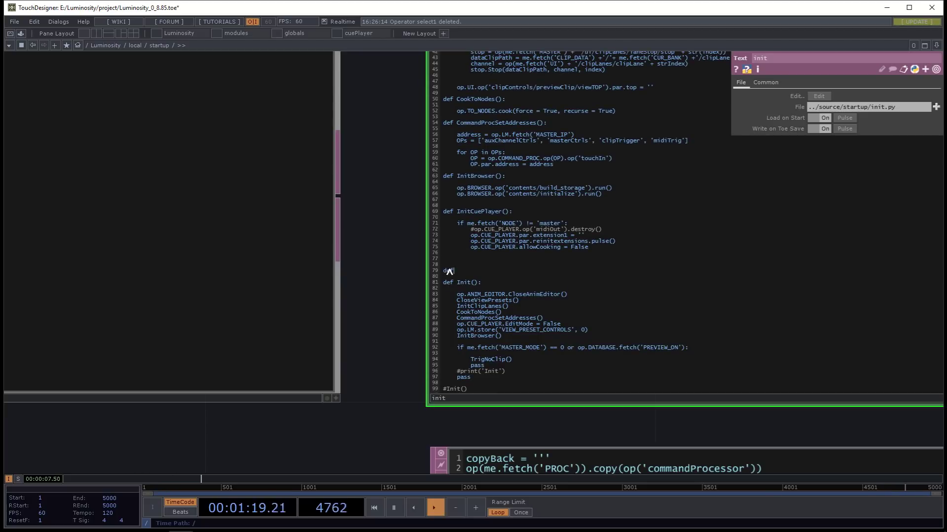
pyautogui.write('def My StartFunc()')
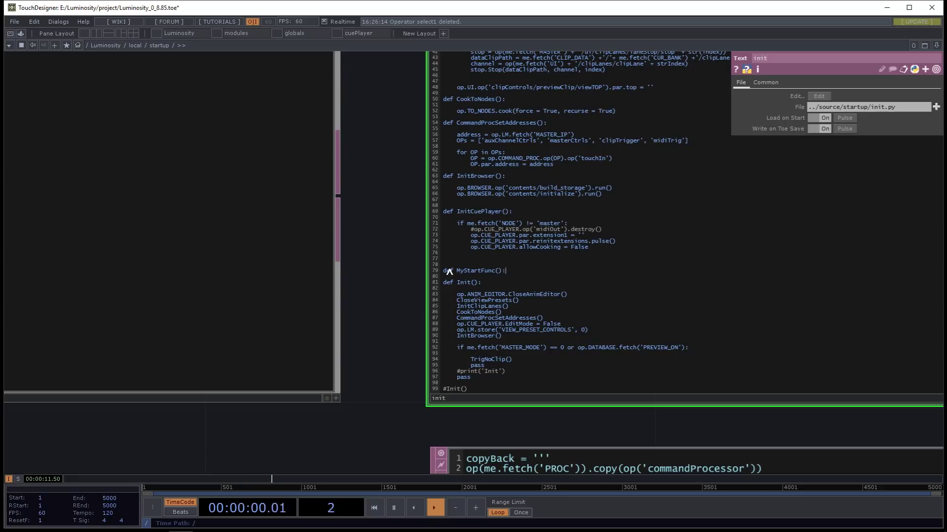
pyautogui.write(':')
pyautogui.press('Return')
pyautogui.press('Return')
pyautogui.write('"dsfadsfa')
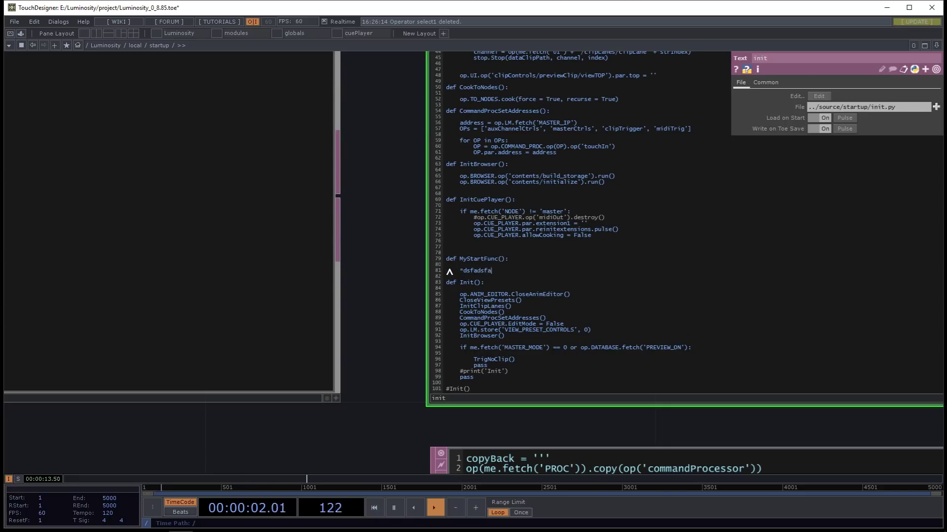
# - Replace the placeholder text in the body of MyStartFunc() with a pass statement
pyautogui.press('Return')
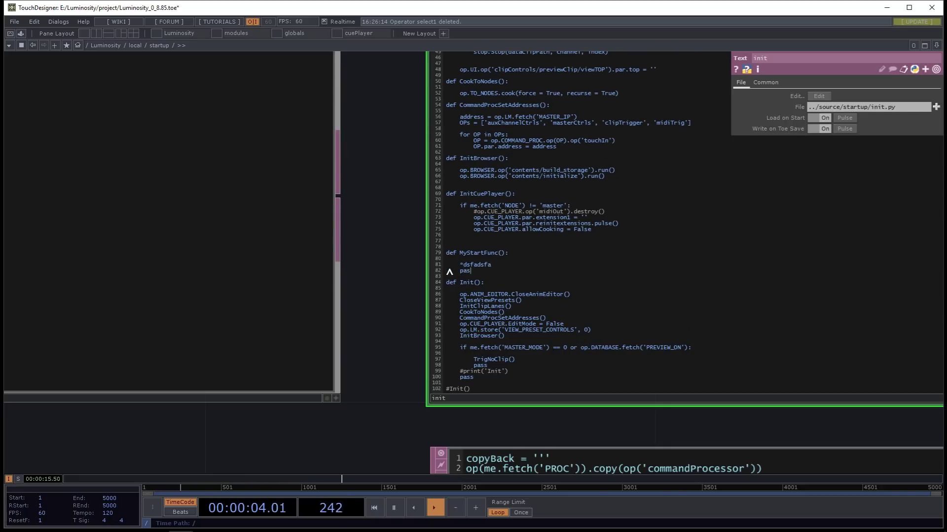
pyautogui.moveTo(463, 266); pyautogui.dragTo(495, 266)
pyautogui.press('BackSpace')
pyautogui.press('BackSpace')
pyautogui.press('BackSpace')
pyautogui.press('BackSpace')
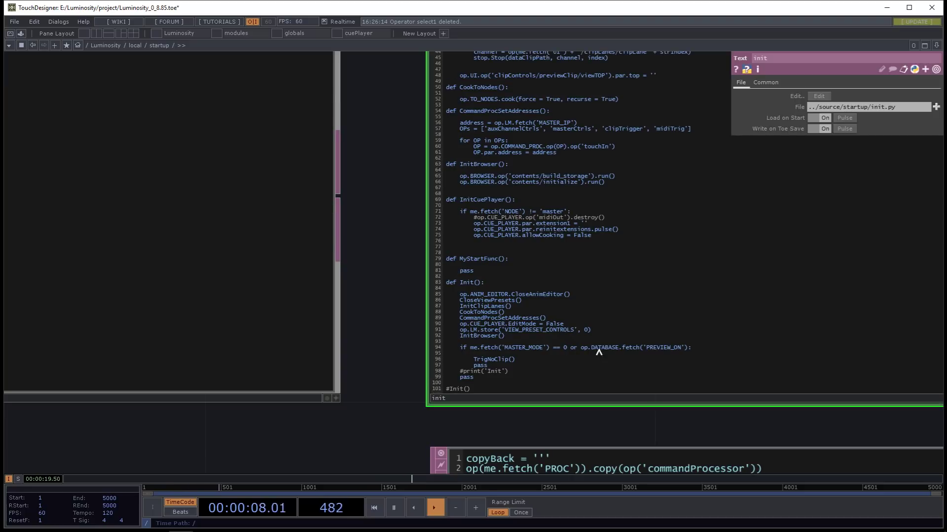
# - Add an empty line below the InitBrowser() call in Init() and delete the MyStartFunc() function
pyautogui.press('Return')
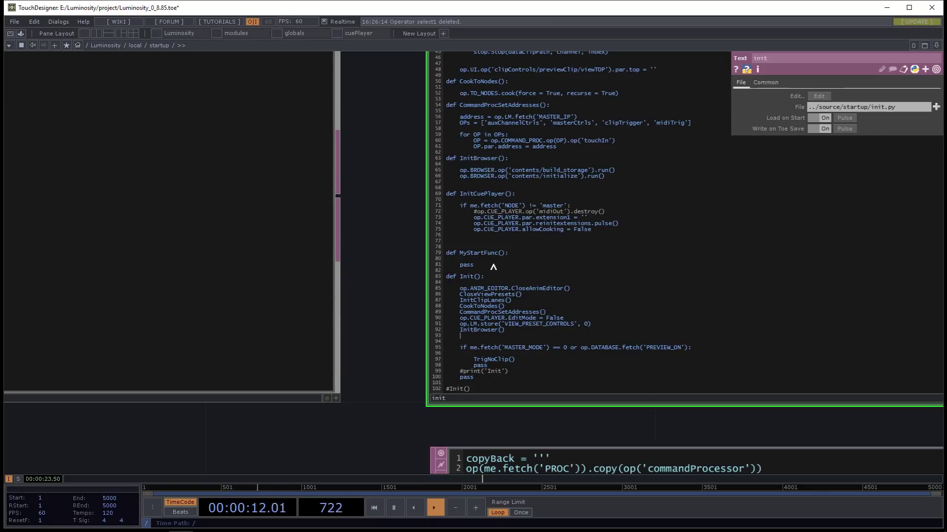
pyautogui.moveTo(488, 266); pyautogui.dragTo(443, 253)
pyautogui.press('BackSpace')
# - Move the op('setPreferences').run(delayFrames = 5) line below the mod.init.Init() run call in startExec's start function
pyautogui.scroll(-5, 392, 266)
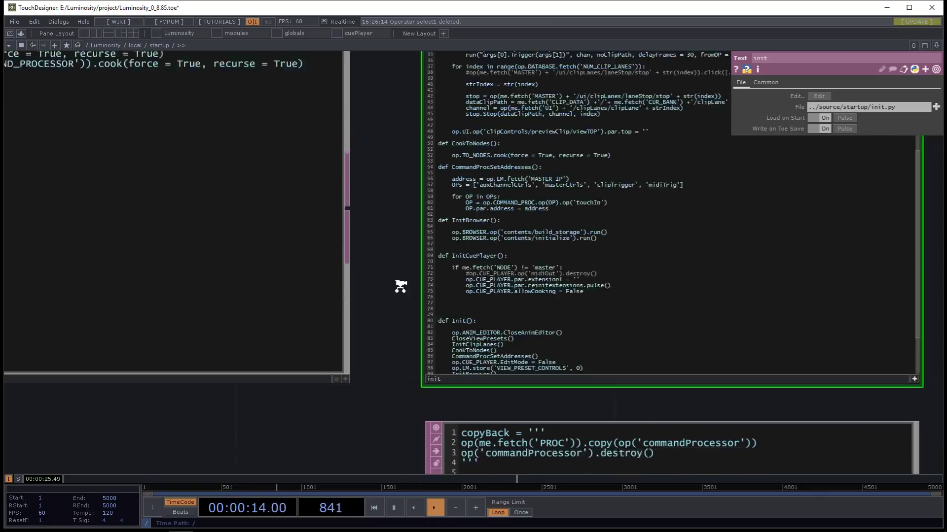
pyautogui.scroll(2, 277, 363)
pyautogui.scroll(4, 108, 232)
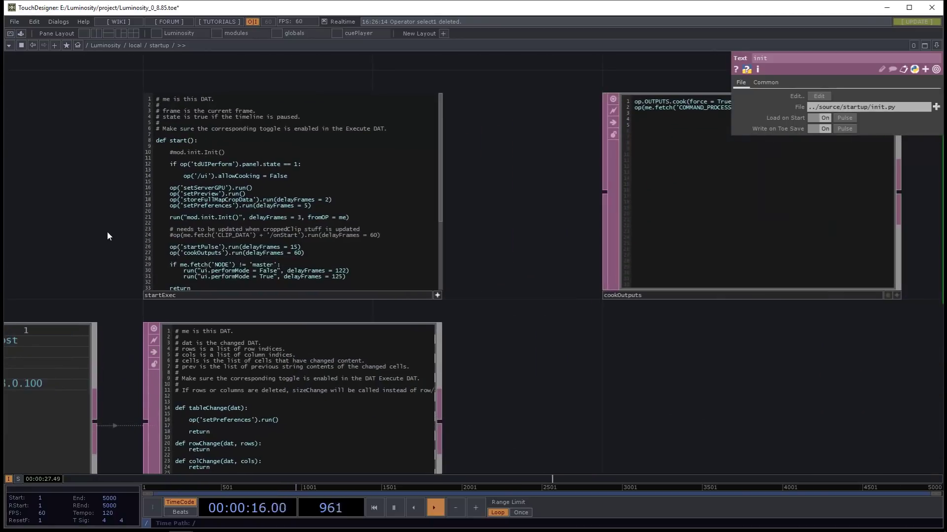
pyautogui.moveTo(148, 205); pyautogui.dragTo(308, 157)
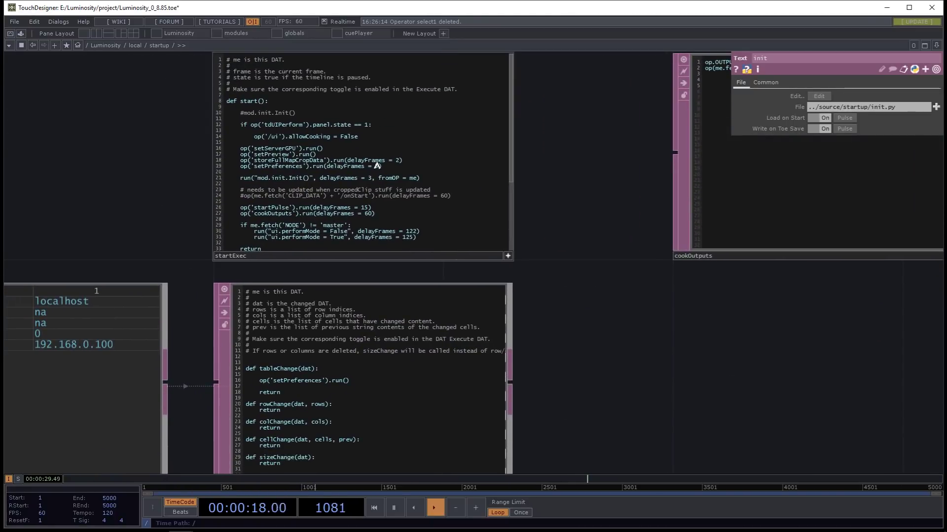
pyautogui.moveTo(382, 166); pyautogui.dragTo(239, 171)
pyautogui.hotkey('ctrl', 'c')
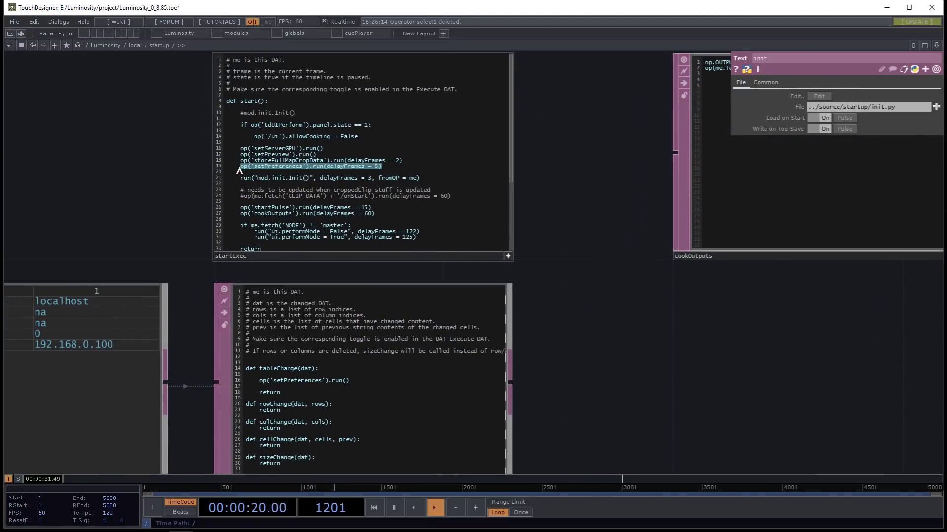
pyautogui.press('Delete')
pyautogui.press('Return')
pyautogui.press('Return')
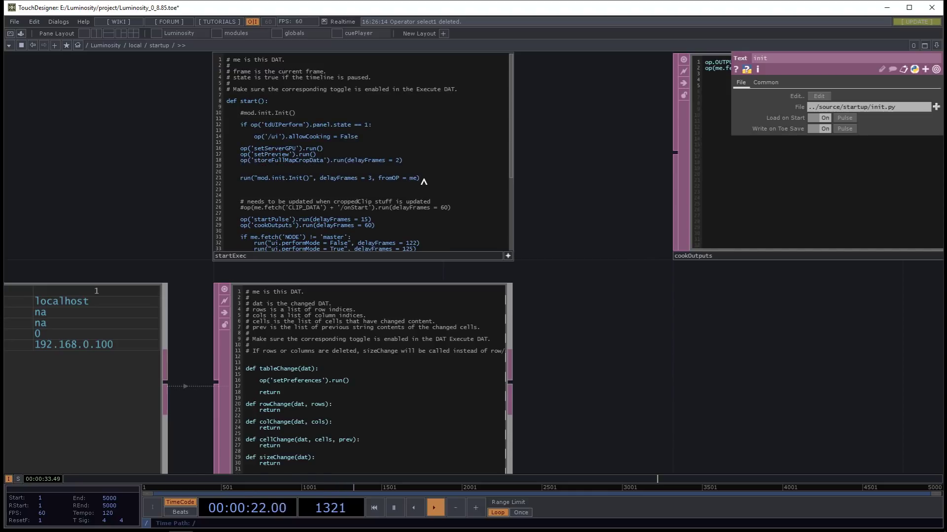
pyautogui.hotkey('ctrl', 'v')
# - Review the delayed run calls in startExec's start function, from storeFullMapCropData through mod.init.Init() to startPulse
pyautogui.scroll(3, 194, 185)
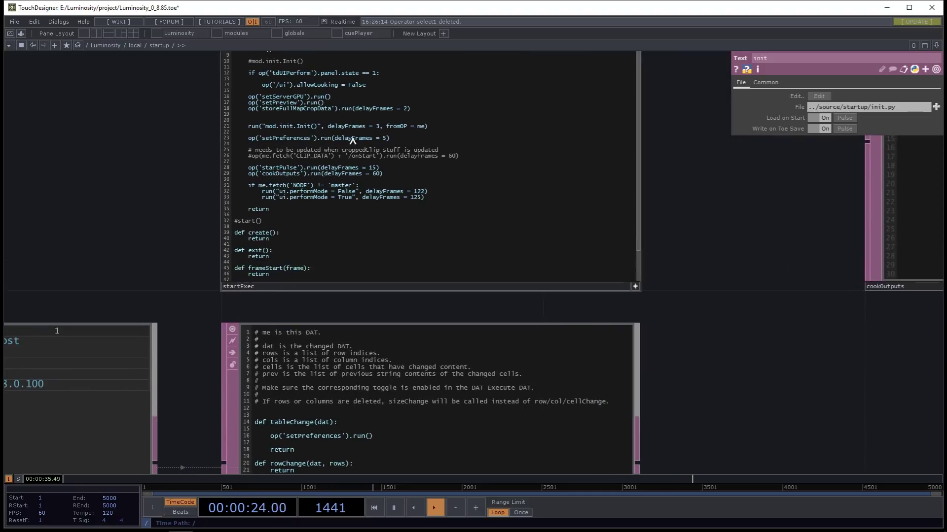
pyautogui.moveTo(434, 126); pyautogui.dragTo(269, 133)
pyautogui.click(250, 126)
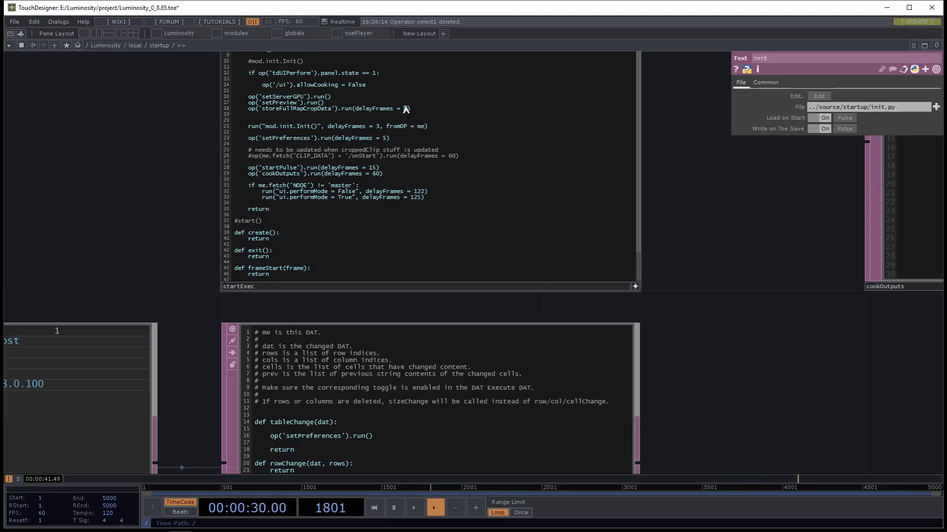
pyautogui.moveTo(250, 116); pyautogui.dragTo(215, 109)
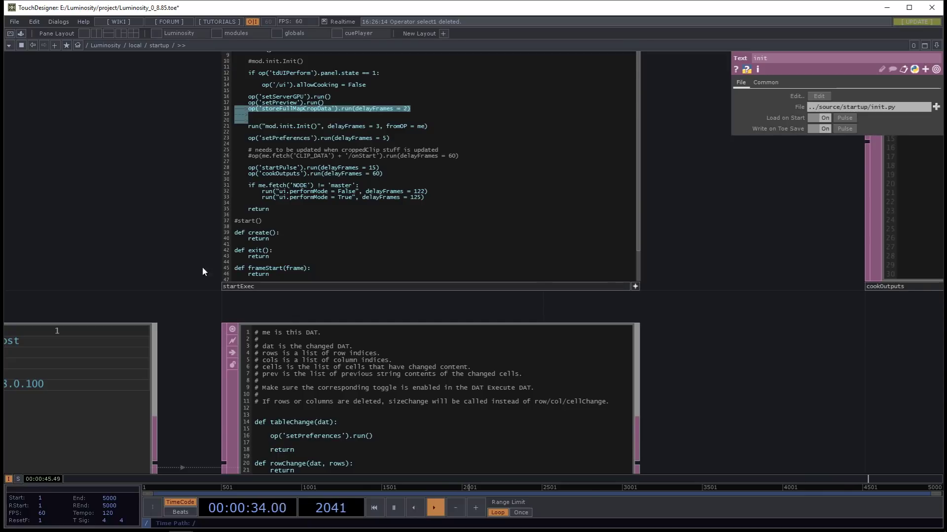
pyautogui.moveTo(449, 168); pyautogui.dragTo(260, 119)
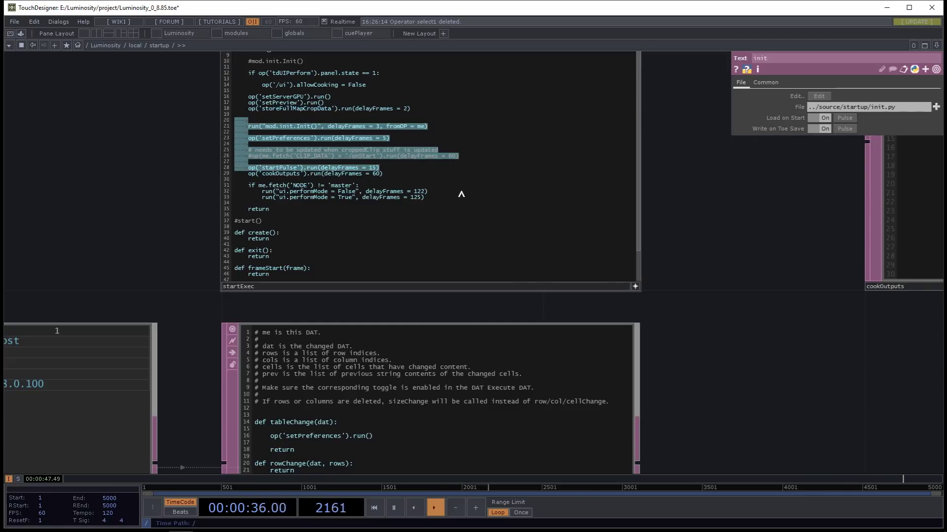
# - Examine the block in startExec that switches ui.performMode off and on for nodes other than master
pyautogui.moveTo(461, 194); pyautogui.dragTo(225, 192)
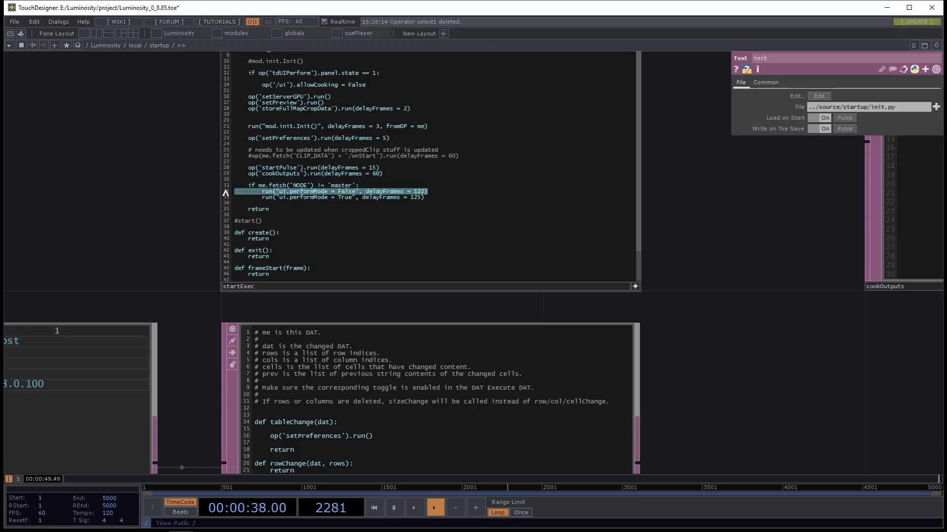
pyautogui.moveTo(288, 203); pyautogui.dragTo(226, 187)
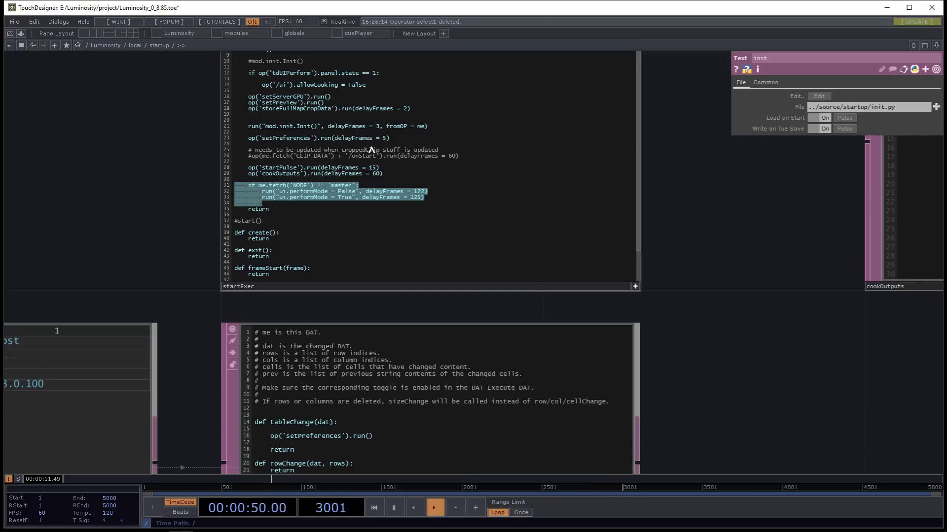
pyautogui.click(322, 219)
pyautogui.moveTo(427, 193); pyautogui.dragTo(192, 179)
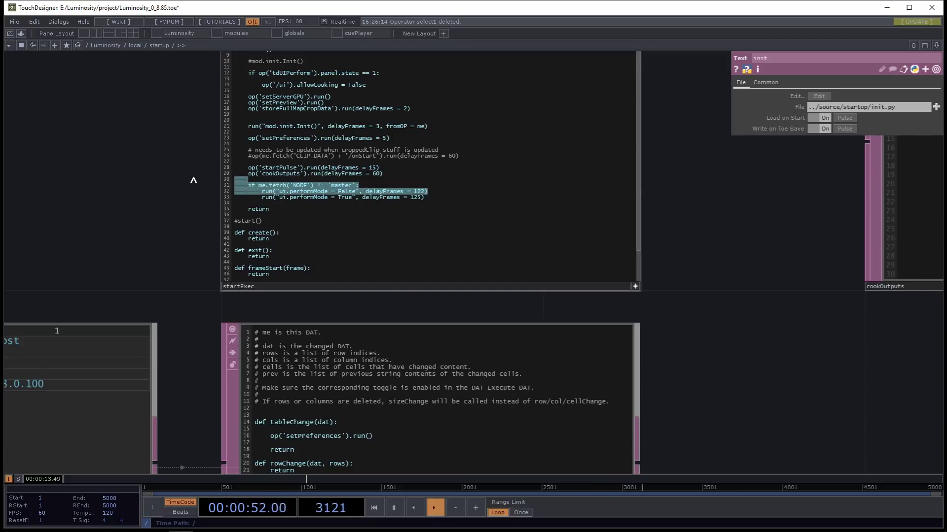
pyautogui.moveTo(279, 201); pyautogui.dragTo(238, 191)
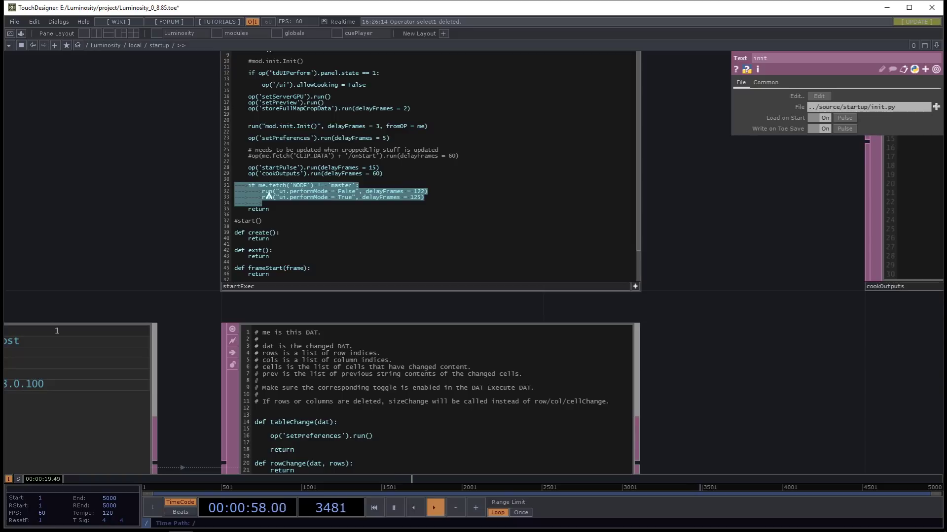
pyautogui.click(267, 211)
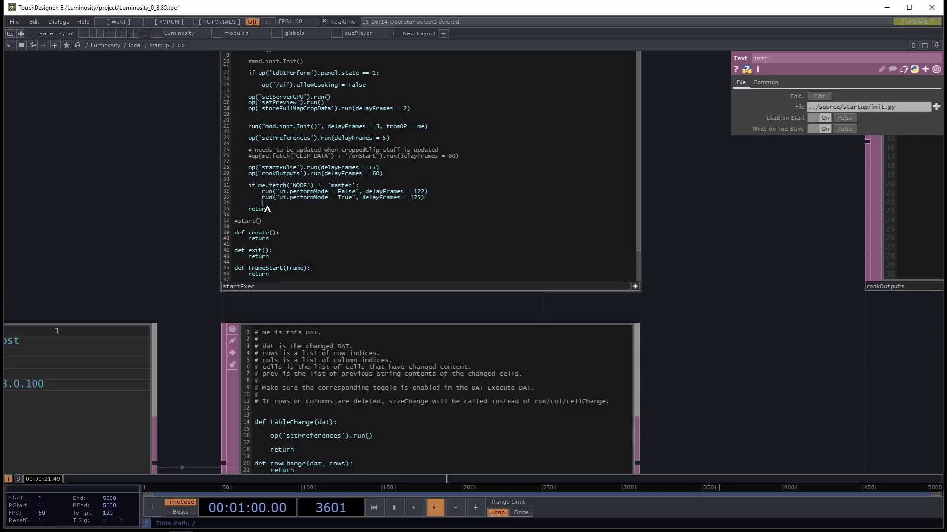
pyautogui.moveTo(248, 206); pyautogui.dragTo(230, 187)
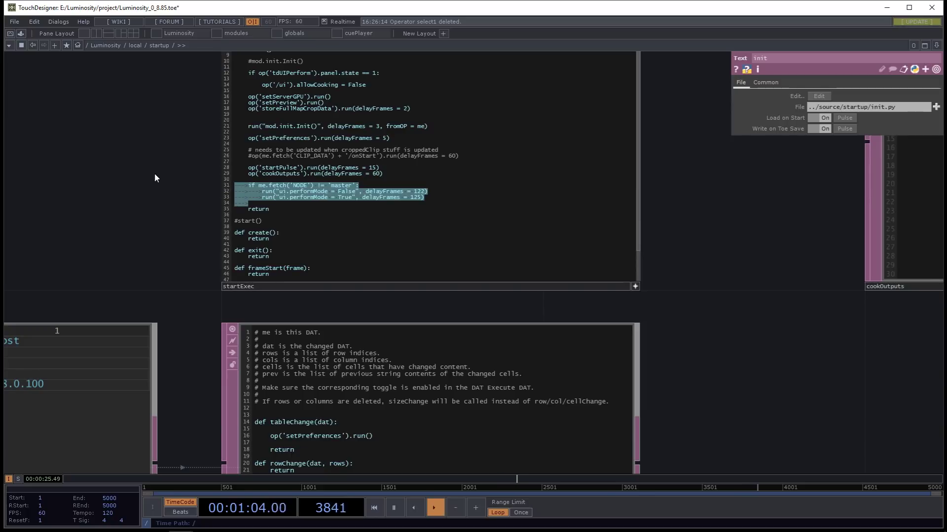
# - Mark out the script operators in the startup network and select the preferences operator to read its contents
pyautogui.scroll(-5, 491, 244)
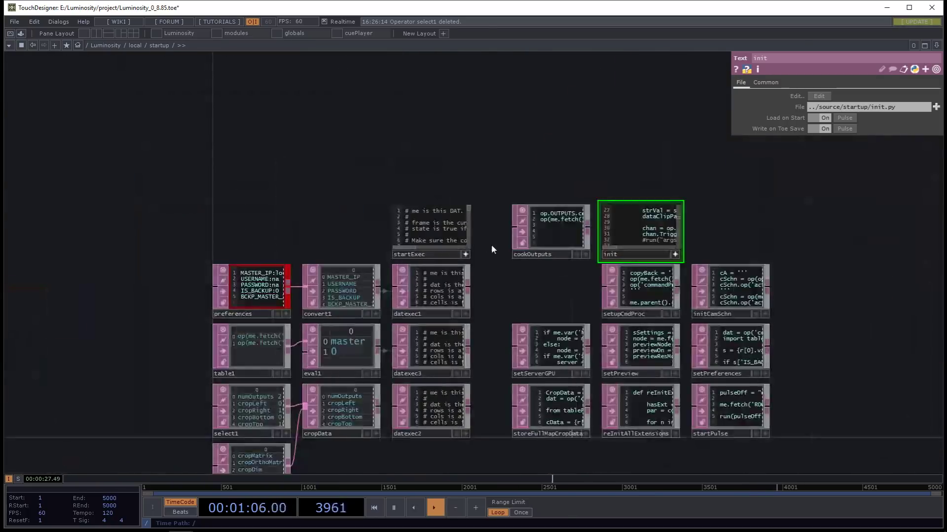
pyautogui.moveTo(491, 245); pyautogui.dragTo(452, 187)
pyautogui.moveTo(902, 386); pyautogui.dragTo(485, 247)
pyautogui.click(226, 234)
pyautogui.scroll(4, 228, 229)
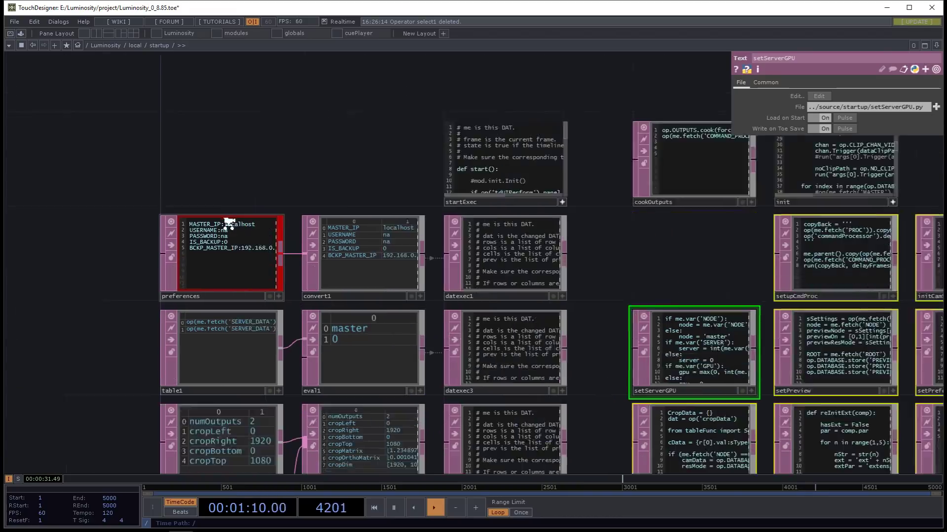
pyautogui.scroll(3, 158, 228)
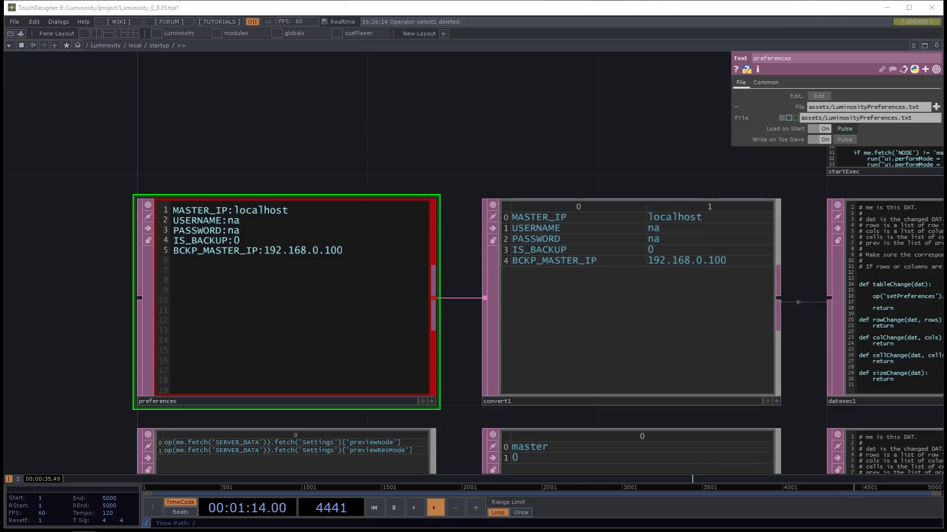
# - Switch to File Explorer and locate LuminosityPreferences.txt in the project's assets folder, keeping the preferences operator in view
pyautogui.moveTo(685, 0); pyautogui.dragTo(685, 99)
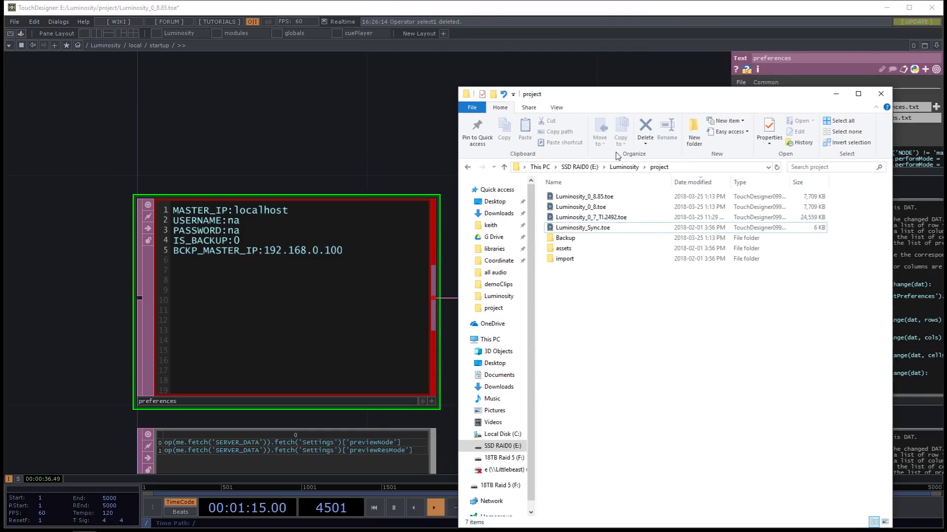
pyautogui.click(566, 248)
pyautogui.doubleClick(566, 248)
pyautogui.click(572, 208)
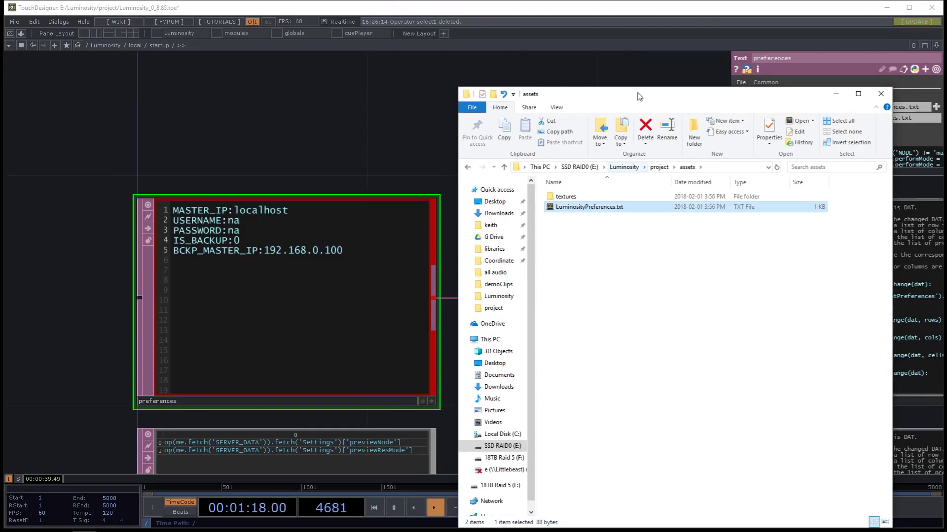
pyautogui.moveTo(640, 100); pyautogui.dragTo(627, 85)
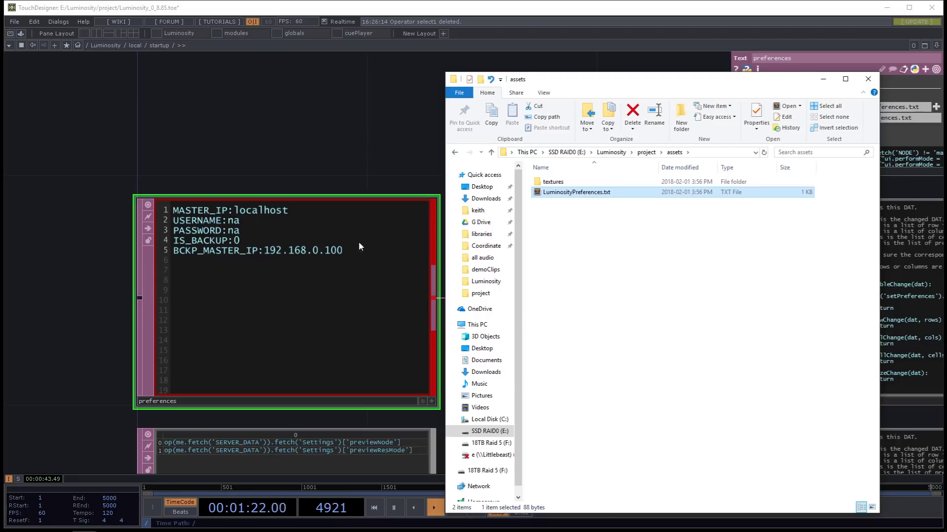
pyautogui.moveTo(602, 80); pyautogui.dragTo(586, 40)
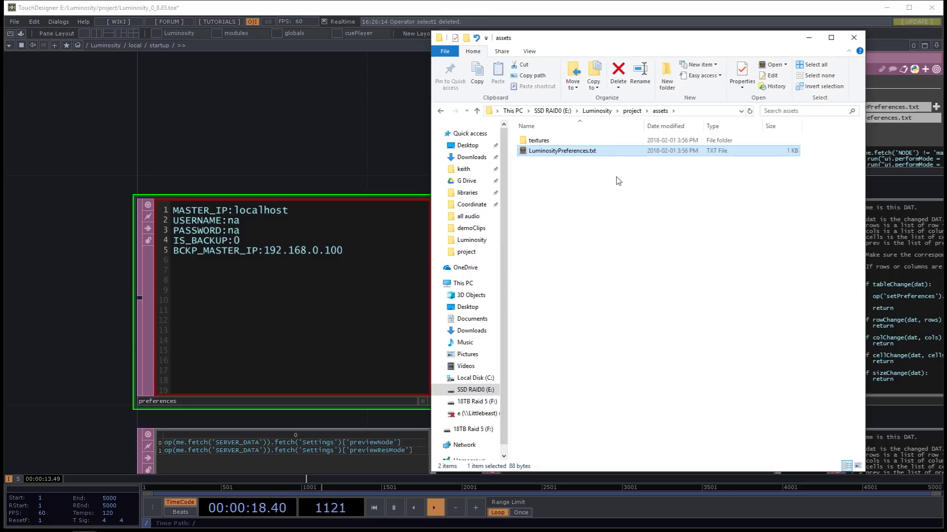
# - Point out the textures folder and LuminosityPreferences.txt in the assets folder, and return to the startup network in TouchDesigner
pyautogui.click(561, 180)
pyautogui.click(549, 140)
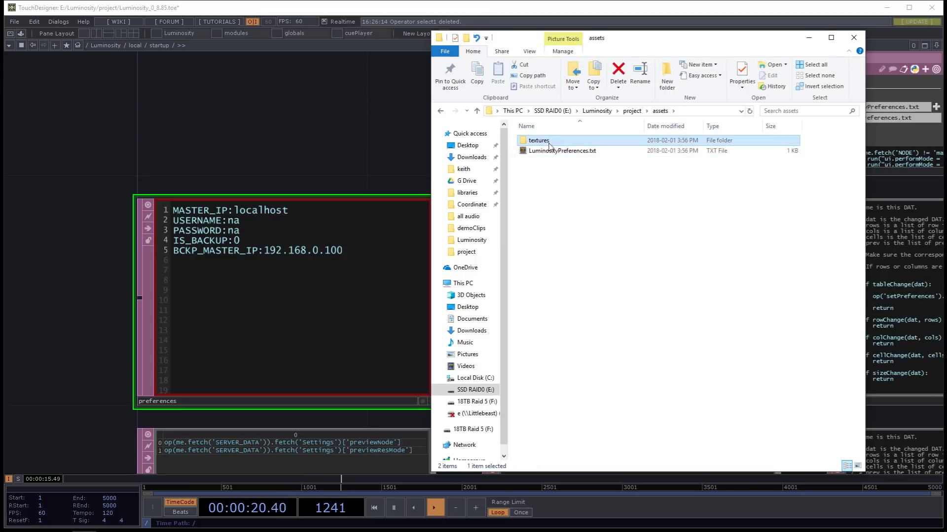
pyautogui.click(550, 152)
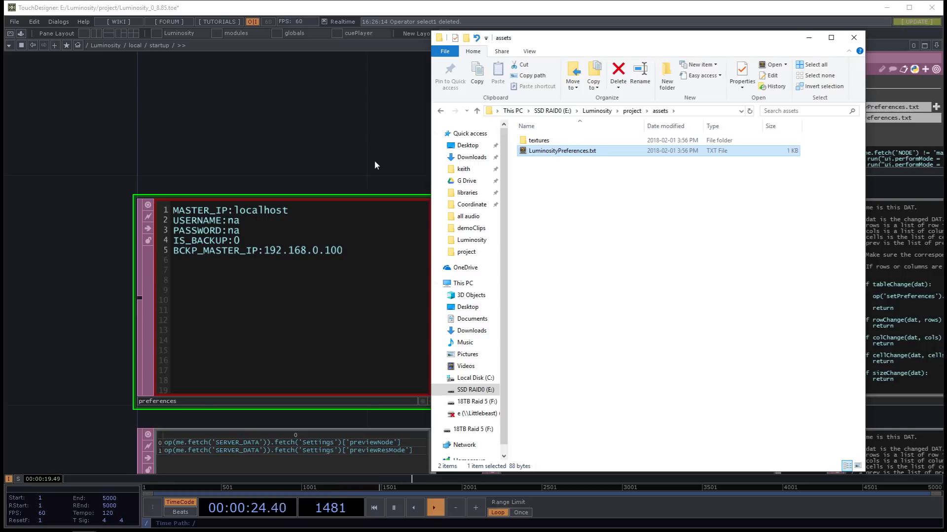
pyautogui.moveTo(676, 38); pyautogui.dragTo(635, 49)
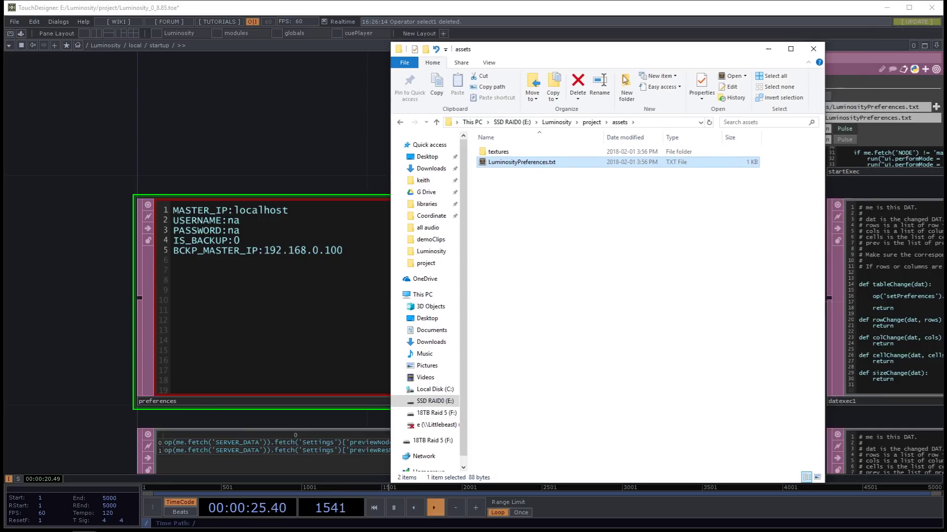
pyautogui.click(591, 122)
pyautogui.click(330, 87)
pyautogui.scroll(-4, 307, 128)
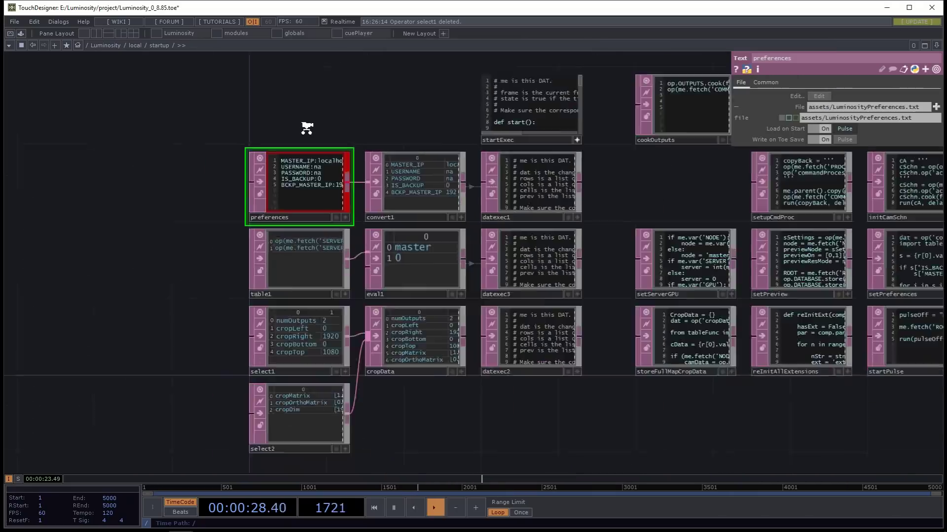
# - Read the values in the preferences operator of the startup network and its file parameters, and return to the local network
pyautogui.scroll(-2, 306, 128)
pyautogui.scroll(2, 335, 131)
pyautogui.scroll(4, 235, 105)
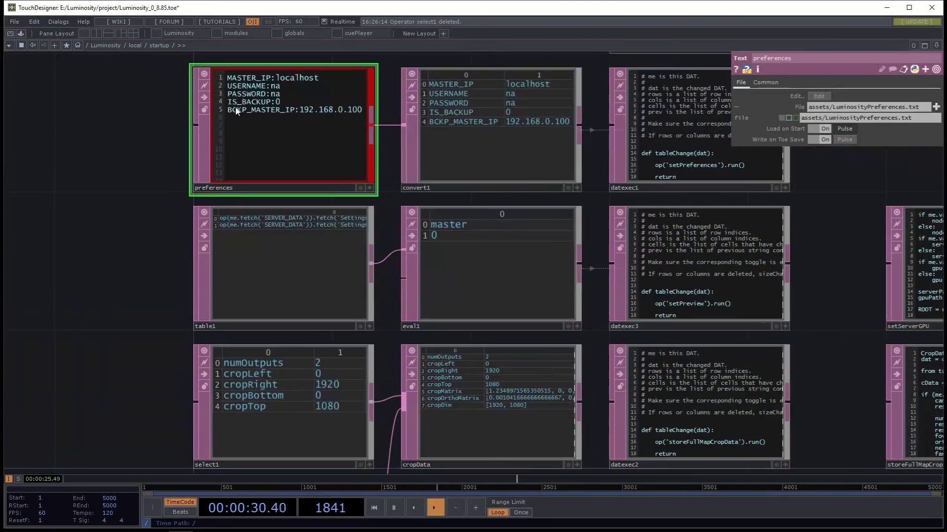
pyautogui.moveTo(135, 126); pyautogui.dragTo(145, 163)
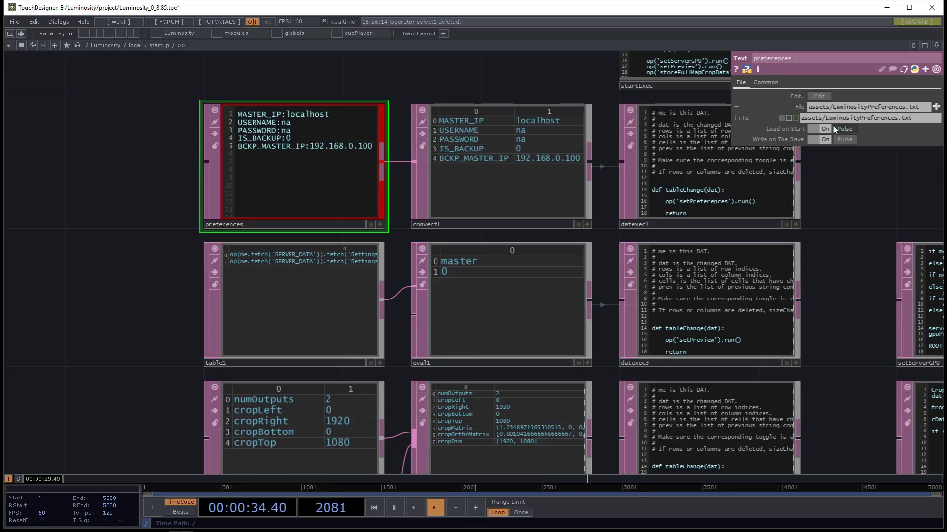
pyautogui.scroll(-4, 359, 139)
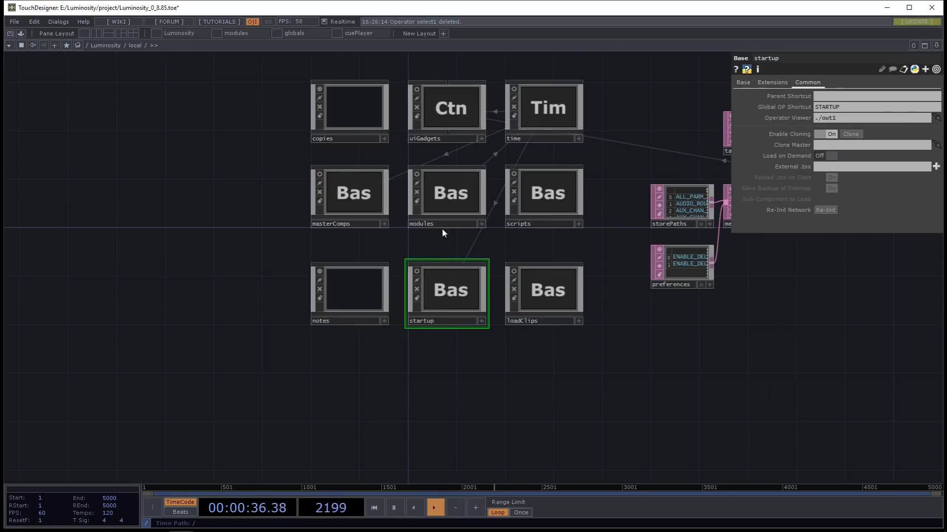
pyautogui.press('i')
pyautogui.press('u')
# - Open the loadClips component, look through its loadMovie network, and return to the local network
pyautogui.click(496, 303)
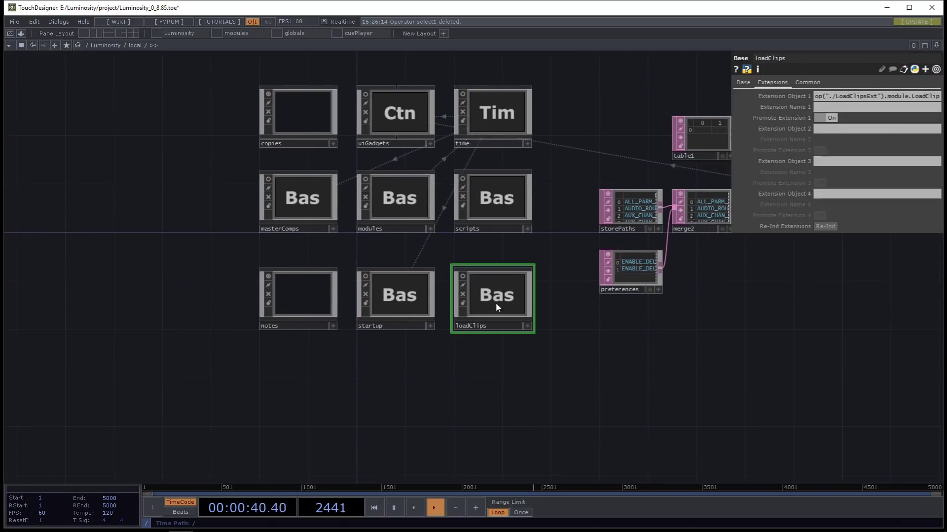
pyautogui.press('i')
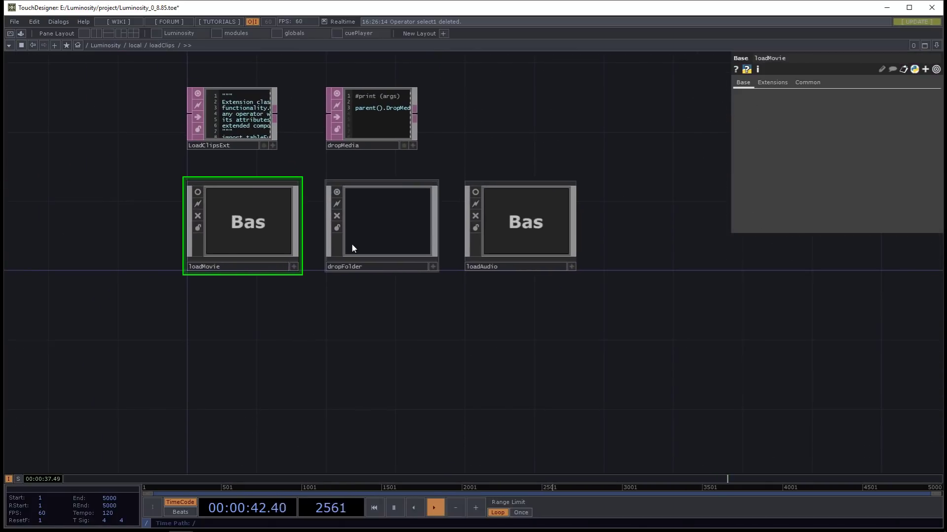
pyautogui.press('i')
pyautogui.press('h')
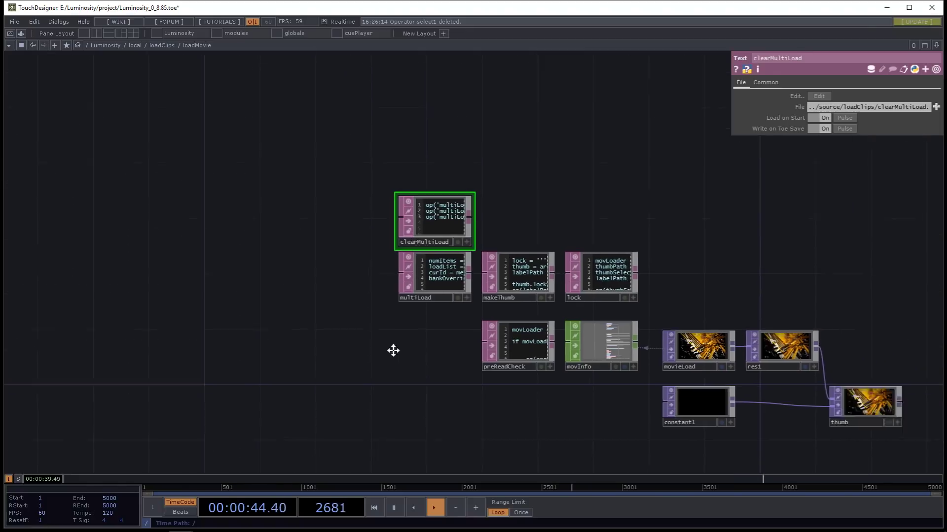
pyautogui.scroll(3, 474, 209)
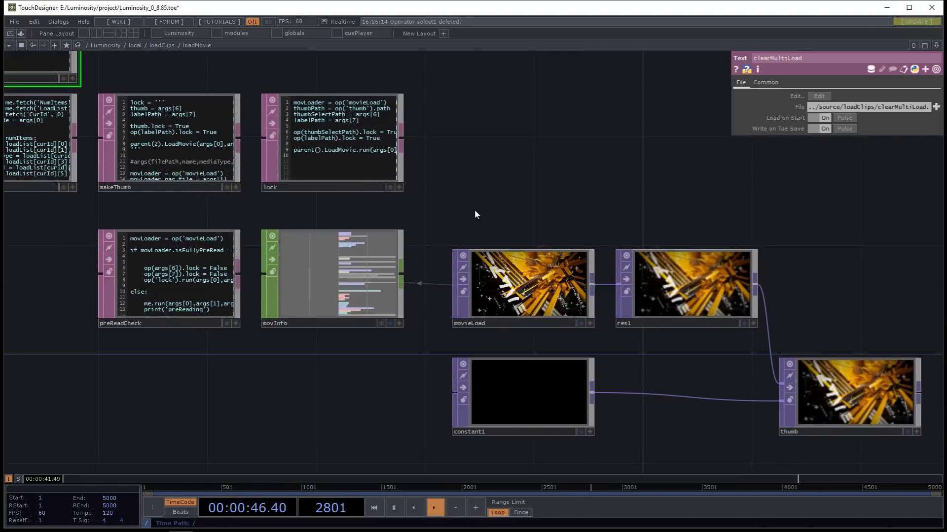
pyautogui.press('u')
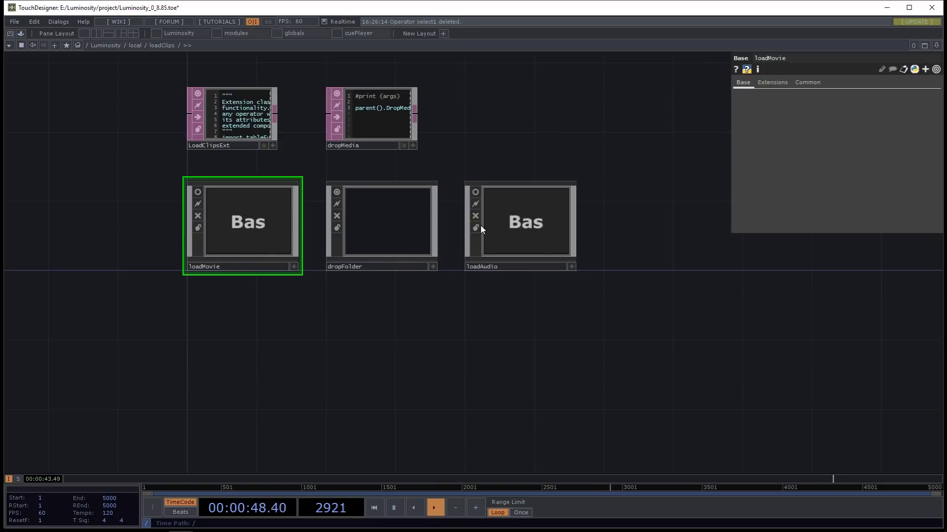
pyautogui.press('u')
# - Open the scripts network, examine the InitAllExtensions code and the neighbouring script operators, and return to the local network
pyautogui.moveTo(463, 241); pyautogui.dragTo(458, 274)
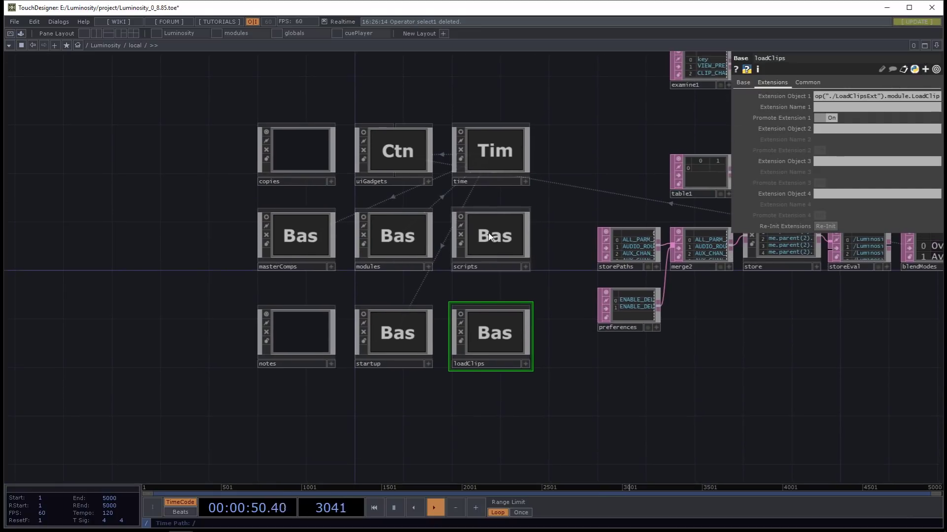
pyautogui.doubleClick(488, 233)
pyautogui.scroll(6, 434, 298)
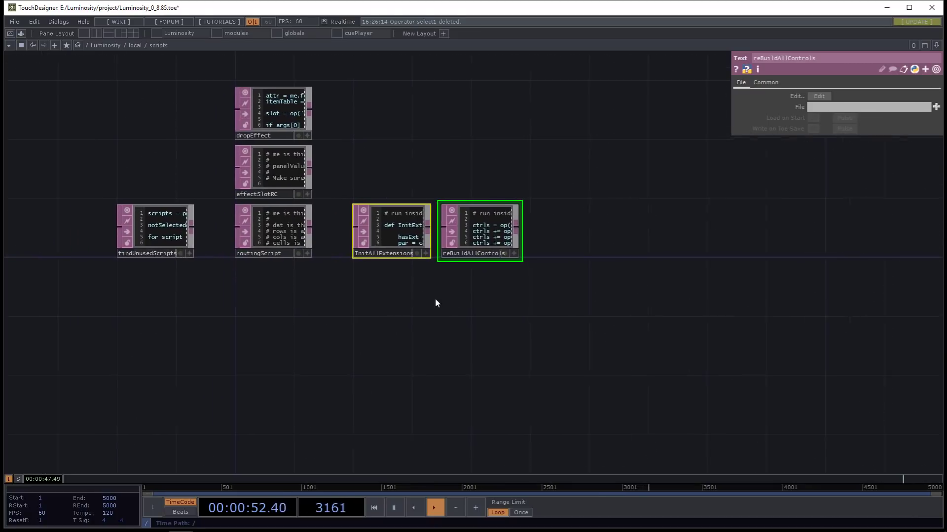
pyautogui.scroll(5, 403, 348)
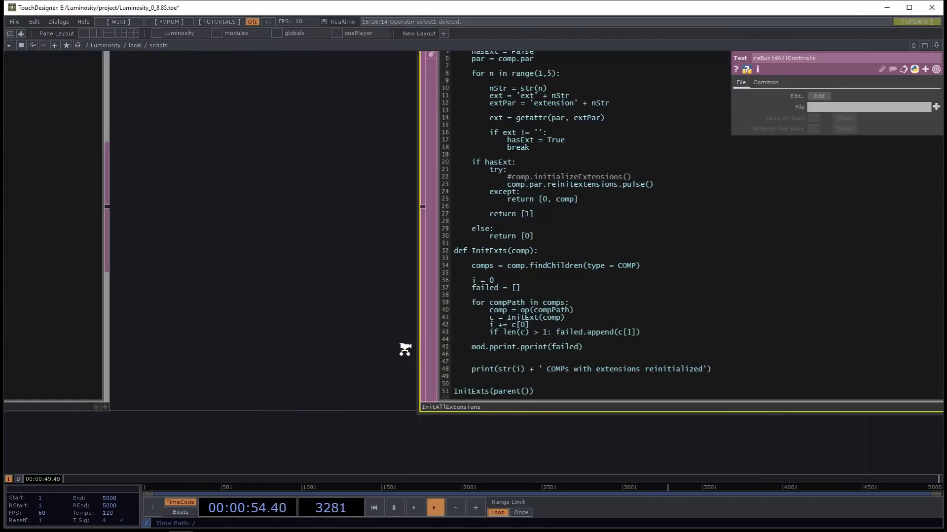
pyautogui.scroll(-5, 395, 258)
pyautogui.scroll(-5, 371, 203)
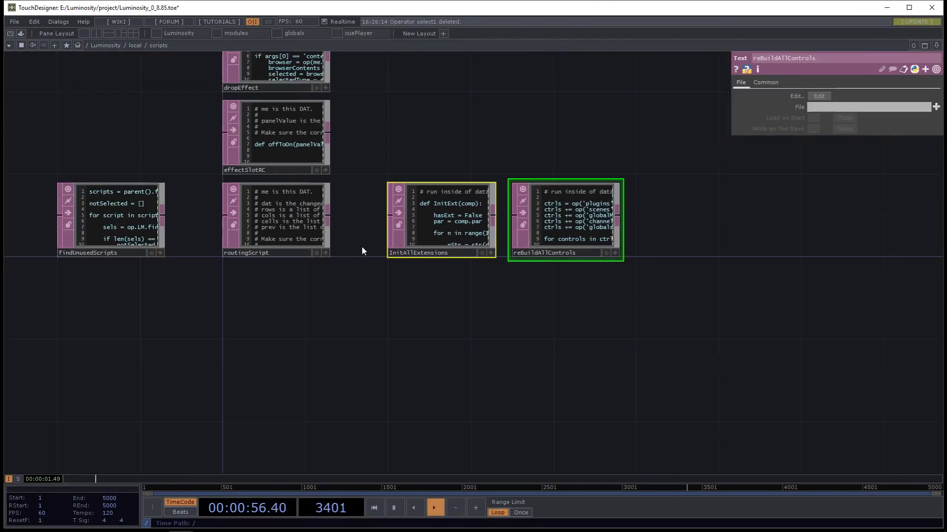
pyautogui.moveTo(628, 368); pyautogui.dragTo(268, 117)
pyautogui.press('u')
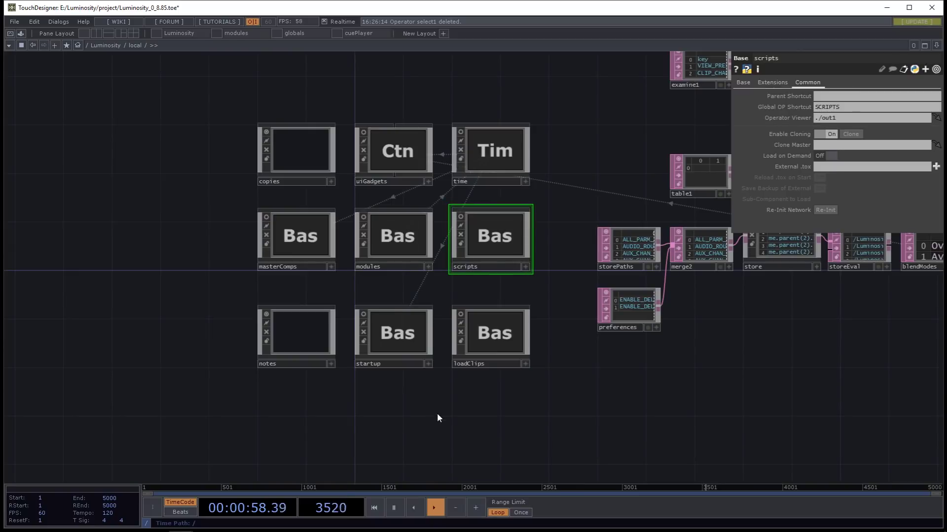
# - Open the modules network and deactivate the viewer of the parexec1 operator
pyautogui.click(389, 241)
pyautogui.press('i')
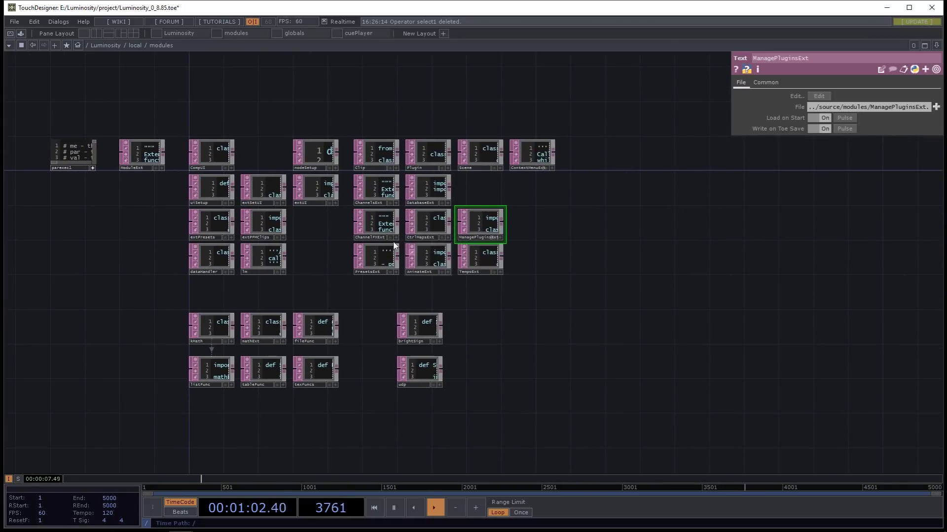
pyautogui.click(92, 169)
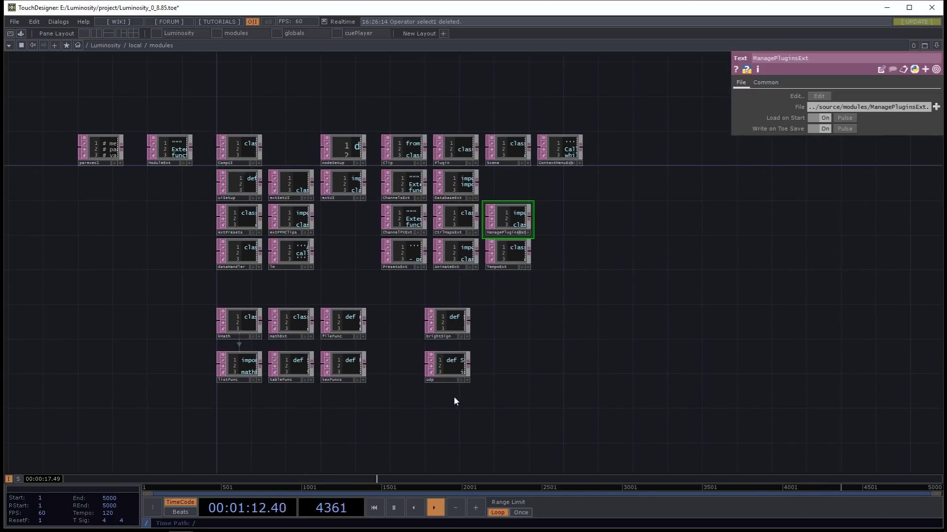
# - Inspect the brightSign and udp modules in the modules network and delete both of them
pyautogui.moveTo(455, 397); pyautogui.dragTo(428, 331)
pyautogui.scroll(3, 419, 328)
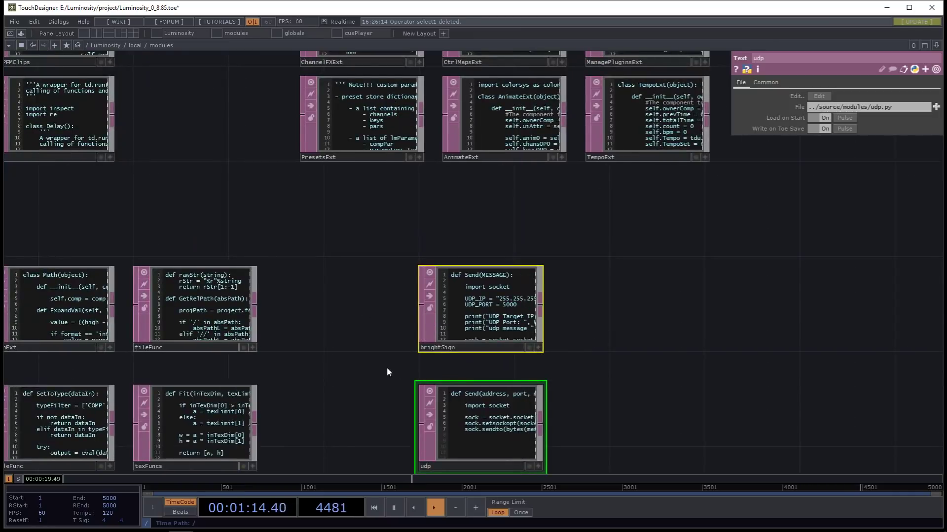
pyautogui.scroll(2, 403, 344)
pyautogui.scroll(-2, 375, 350)
pyautogui.moveTo(438, 312); pyautogui.dragTo(611, 284)
pyautogui.moveTo(756, 402); pyautogui.dragTo(640, 352)
pyautogui.press('Delete')
# - Mark out the six math and function modules from kMath to texFuncs and look over the kMath and listFunc code
pyautogui.moveTo(698, 347); pyautogui.dragTo(291, 228)
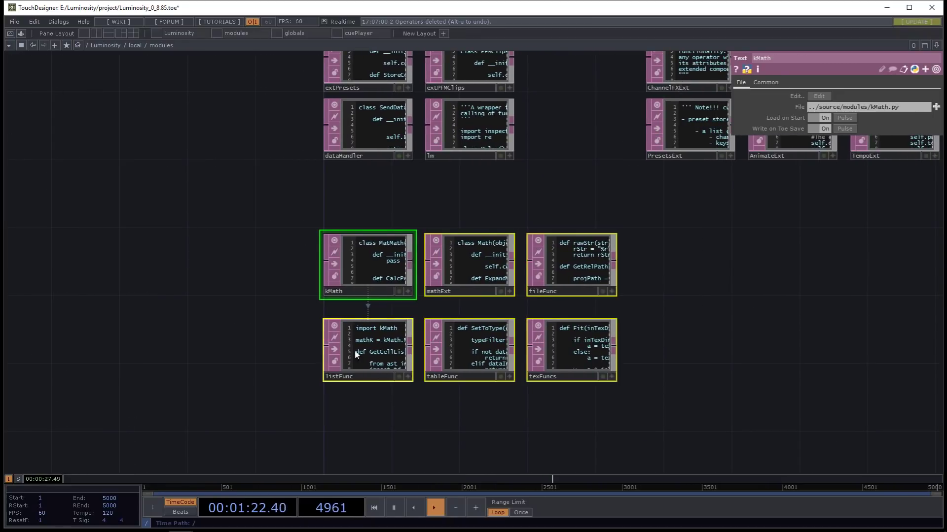
pyautogui.scroll(5, 354, 339)
pyautogui.scroll(-5, 375, 215)
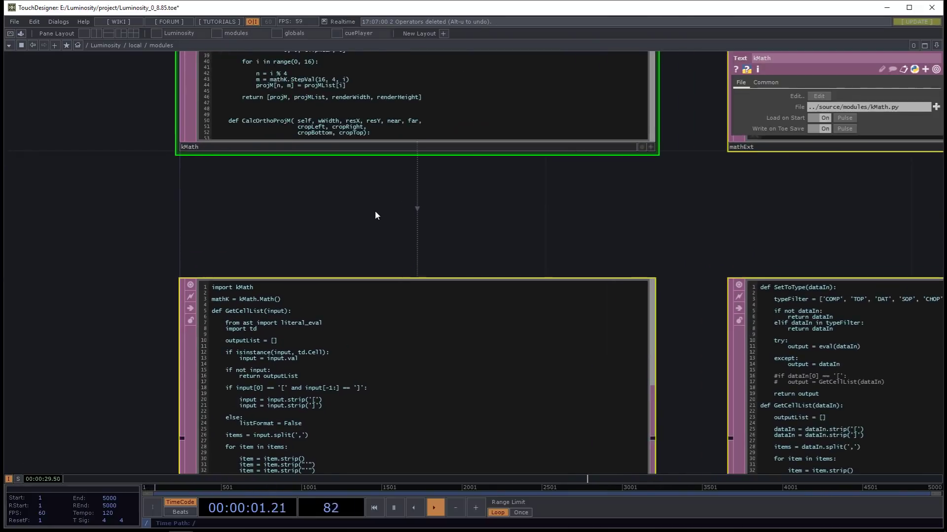
pyautogui.moveTo(427, 199); pyautogui.dragTo(224, 287)
pyautogui.scroll(-1, 250, 211)
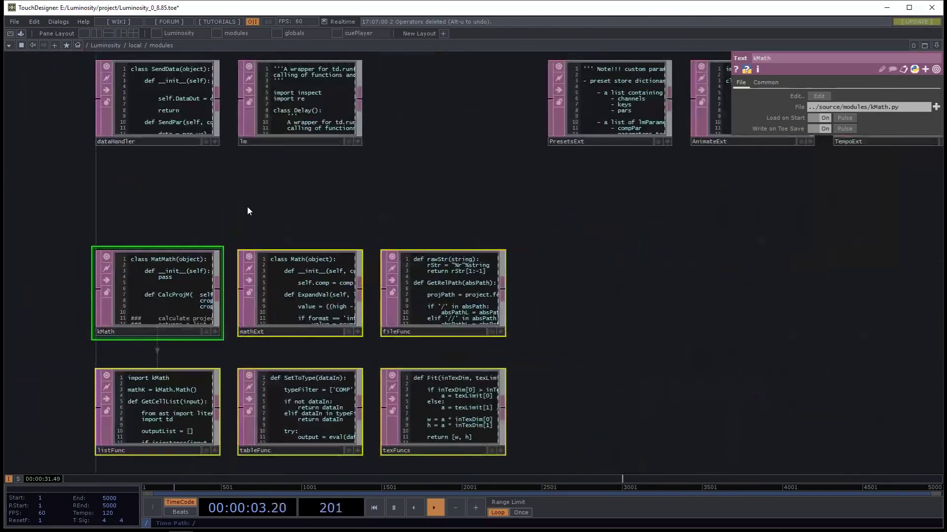
pyautogui.moveTo(250, 211); pyautogui.dragTo(261, 338)
pyautogui.moveTo(380, 349); pyautogui.dragTo(367, 400)
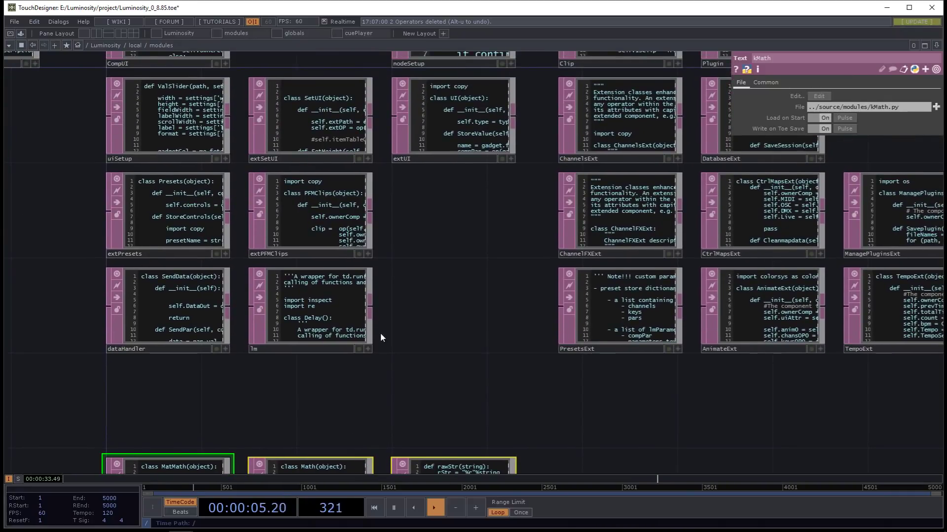
# - Mark out the CompUI, uiSetup, extSetUI, extPresets and extPFMClips modules, and select extSetUI alone
pyautogui.scroll(-2, 383, 322)
pyautogui.moveTo(178, 74); pyautogui.dragTo(290, 230)
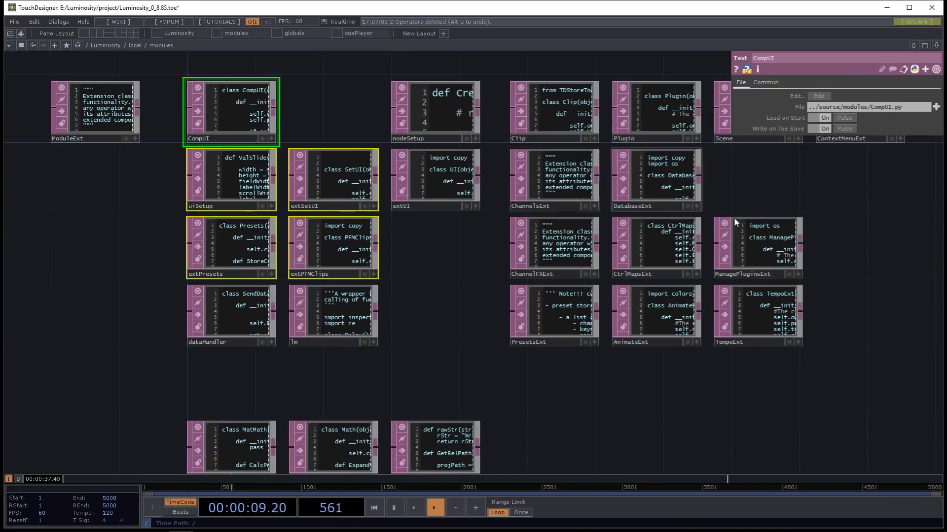
pyautogui.moveTo(859, 259); pyautogui.dragTo(737, 272)
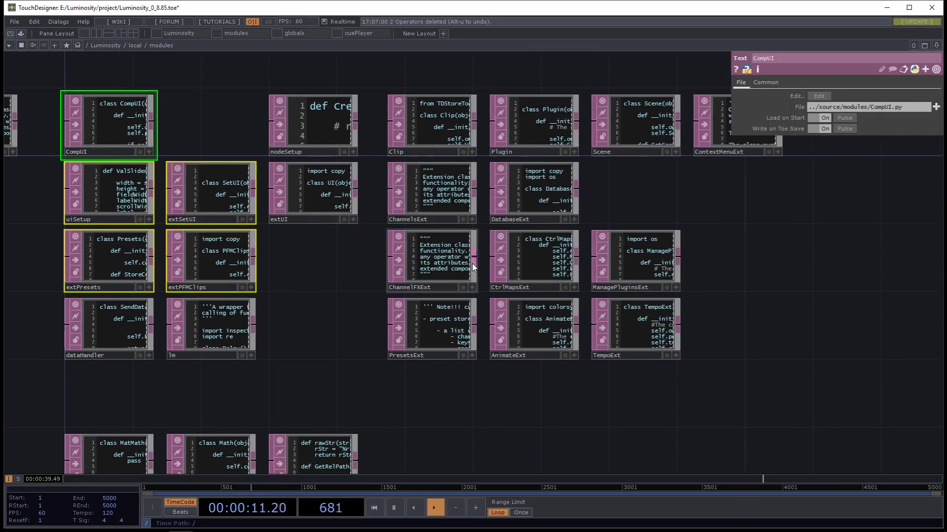
pyautogui.click(318, 318)
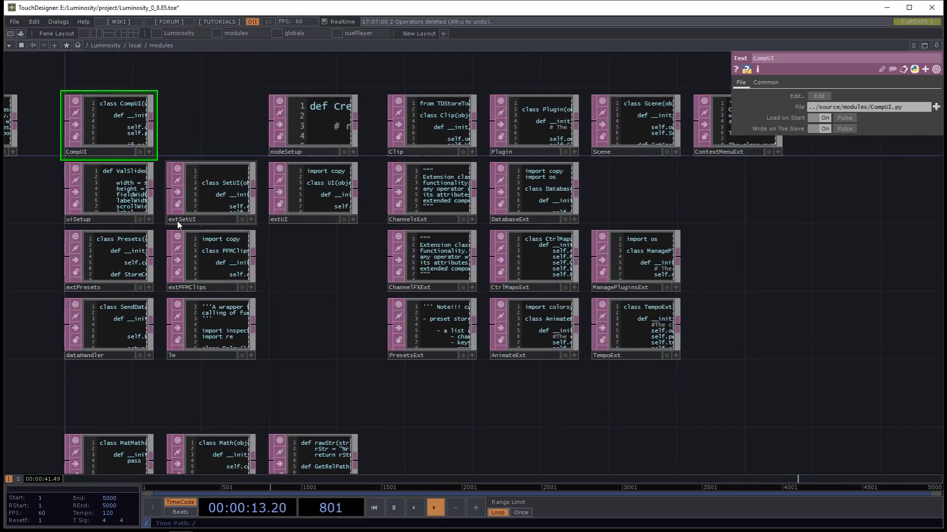
pyautogui.click(178, 223)
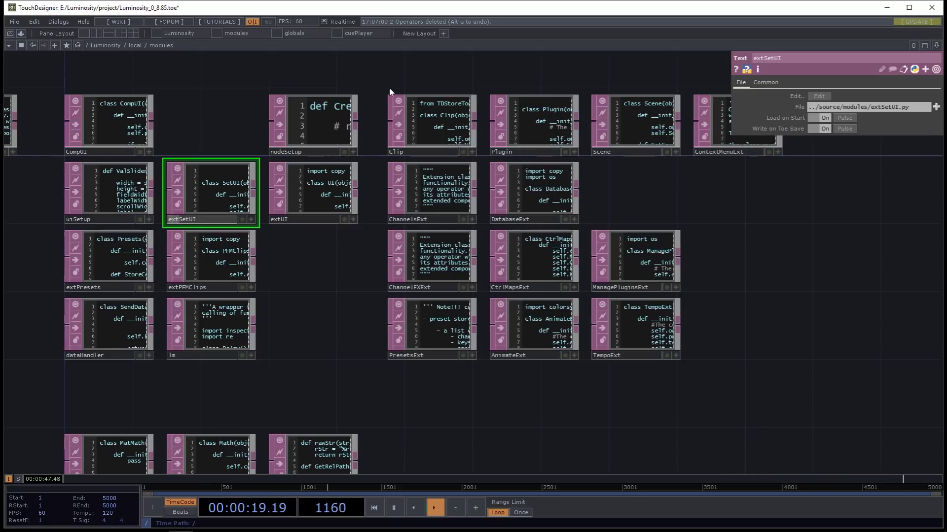
# - Move the Clip, Plugin and Scene modules up above the other modules and point out each one
pyautogui.moveTo(387, 87); pyautogui.dragTo(635, 123)
pyautogui.click(428, 104)
pyautogui.click(554, 120)
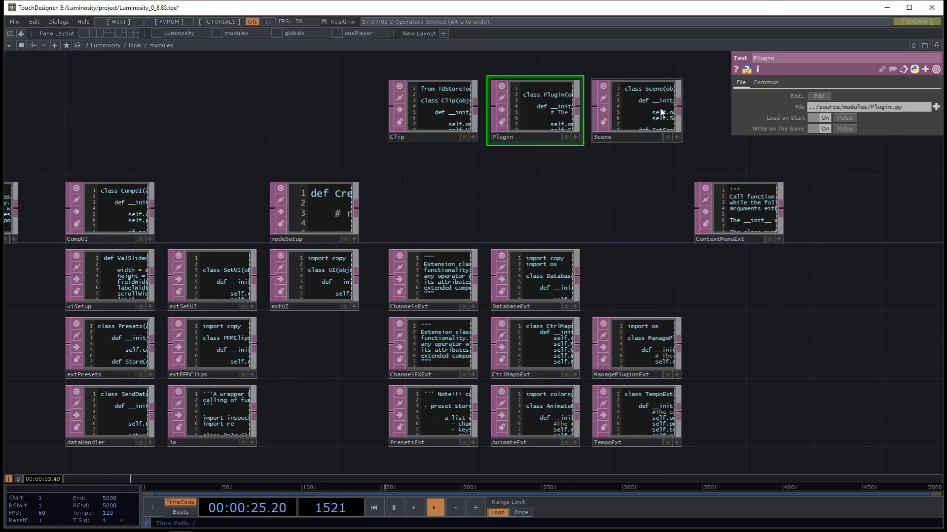
pyautogui.click(641, 106)
# - Mark out the ChannelsExt and DatabaseExt modules and examine the class code in the Clip module
pyautogui.moveTo(422, 199); pyautogui.dragTo(611, 294)
pyautogui.moveTo(527, 292)
pyautogui.mouseDown()
pyautogui.moveTo(527, 275)
pyautogui.moveTo(527, 292)
pyautogui.mouseUp()
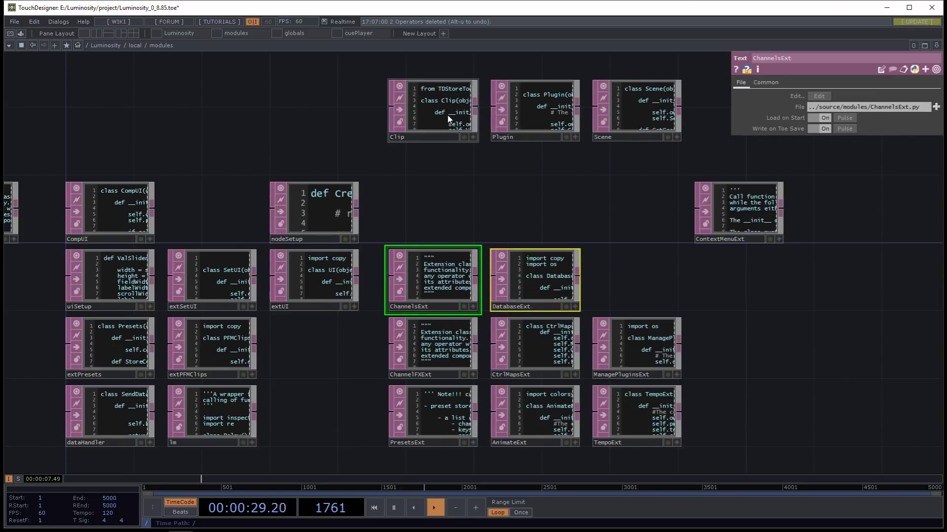
pyautogui.click(433, 96)
pyautogui.scroll(5, 430, 96)
pyautogui.scroll(-4, 431, 96)
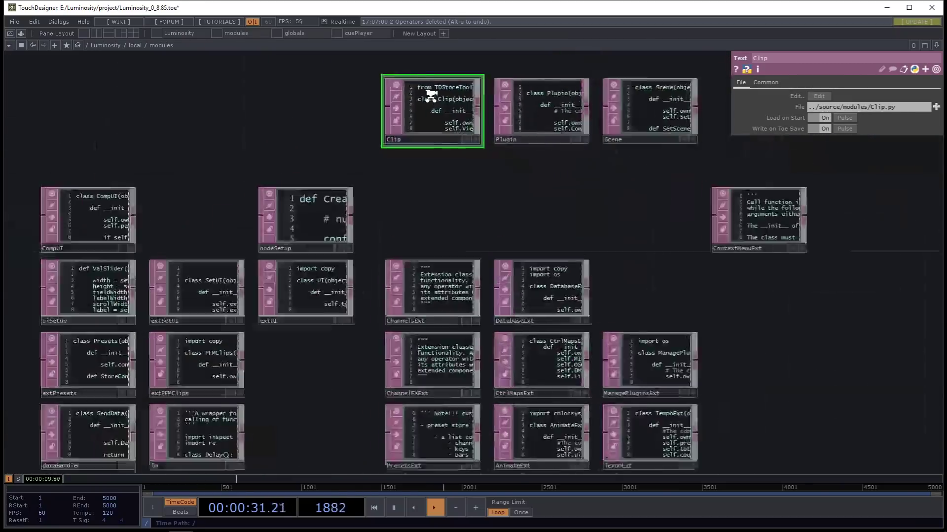
pyautogui.scroll(5, 430, 95)
pyautogui.scroll(-4, 430, 95)
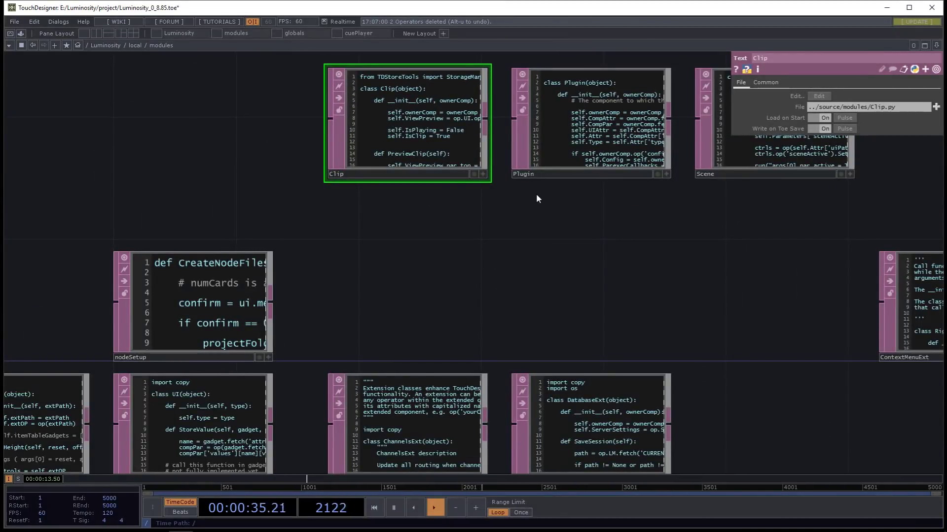
# - Space ContextMenuExt further from the other modules and move Clip, Plugin and Scene back down into the upper module row
pyautogui.scroll(-4, 548, 216)
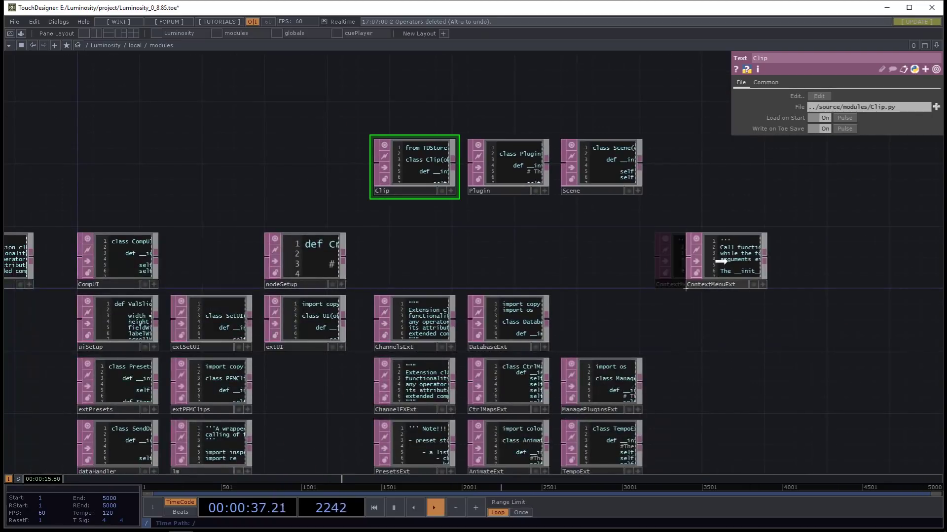
pyautogui.moveTo(628, 230); pyautogui.dragTo(420, 164)
pyautogui.moveTo(418, 170); pyautogui.dragTo(415, 251)
pyautogui.moveTo(498, 148)
pyautogui.mouseDown()
pyautogui.moveTo(549, 127)
pyautogui.moveTo(567, 144)
pyautogui.mouseUp()
# - Mark out the group of modules from parexec1 and ModuleExt through extUI and lm, and look over their code
pyautogui.scroll(-5, 567, 145)
pyautogui.moveTo(480, 309)
pyautogui.mouseDown()
pyautogui.moveTo(402, 259)
pyautogui.moveTo(271, 200)
pyautogui.mouseUp()
pyautogui.moveTo(465, 231); pyautogui.dragTo(409, 238)
pyautogui.scroll(5, 414, 260)
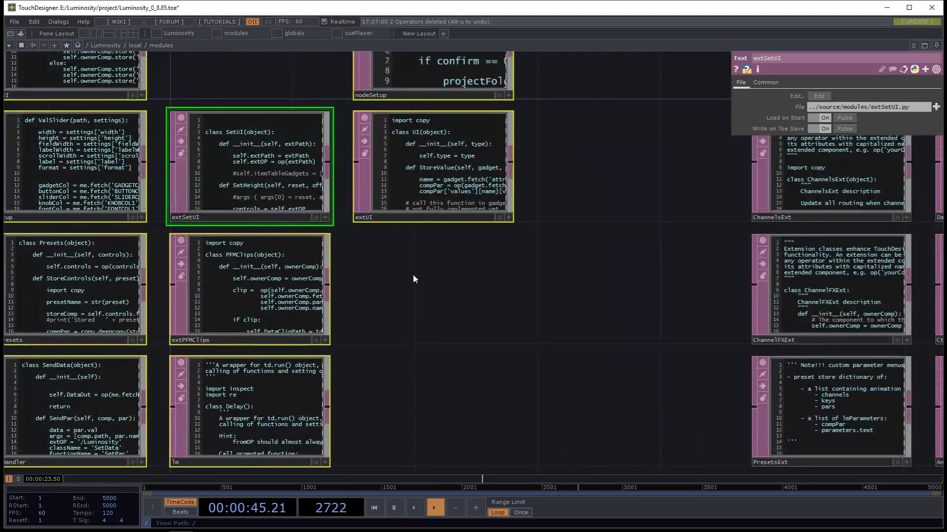
pyautogui.scroll(-6, 413, 276)
pyautogui.moveTo(321, 212); pyautogui.dragTo(381, 219)
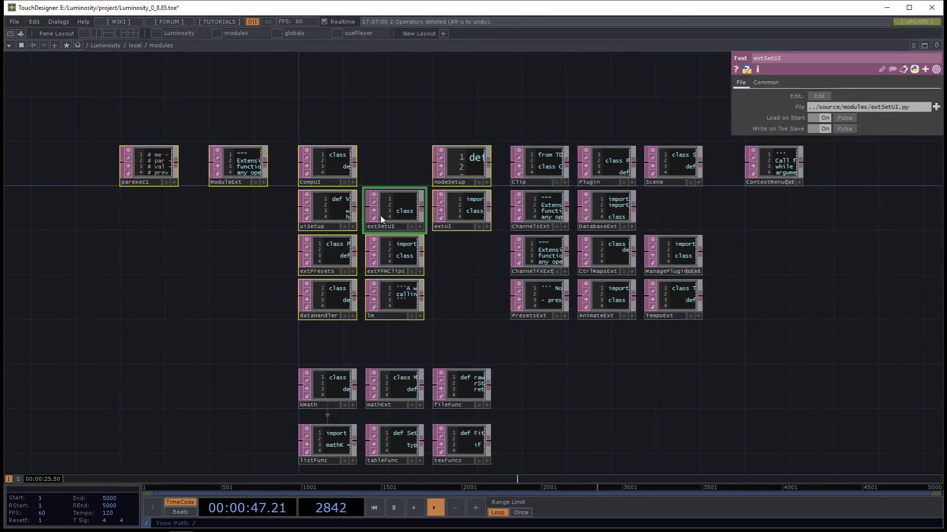
# - Return to the local network and run Edit Modules on the modules component to open all module scripts in Sublime Text
pyautogui.scroll(2, 381, 219)
pyautogui.moveTo(500, 281); pyautogui.dragTo(325, 275)
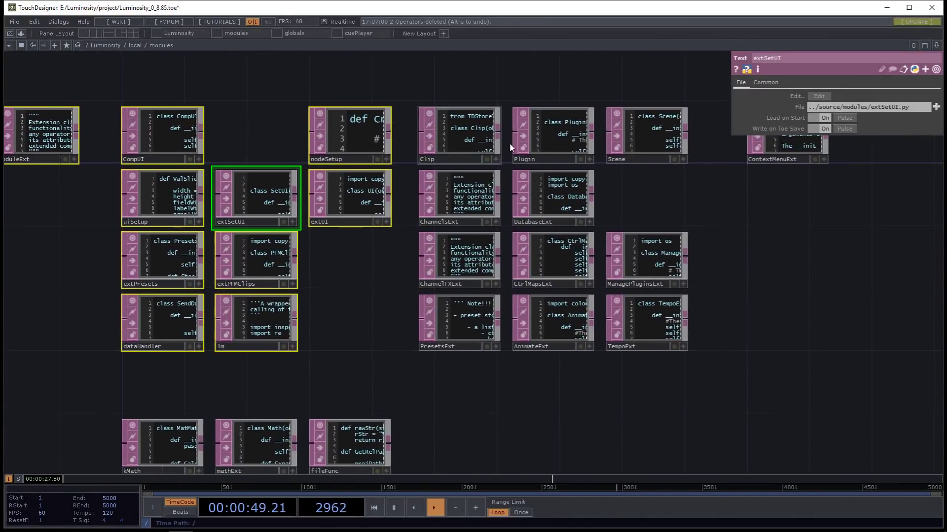
pyautogui.scroll(-4, 720, 261)
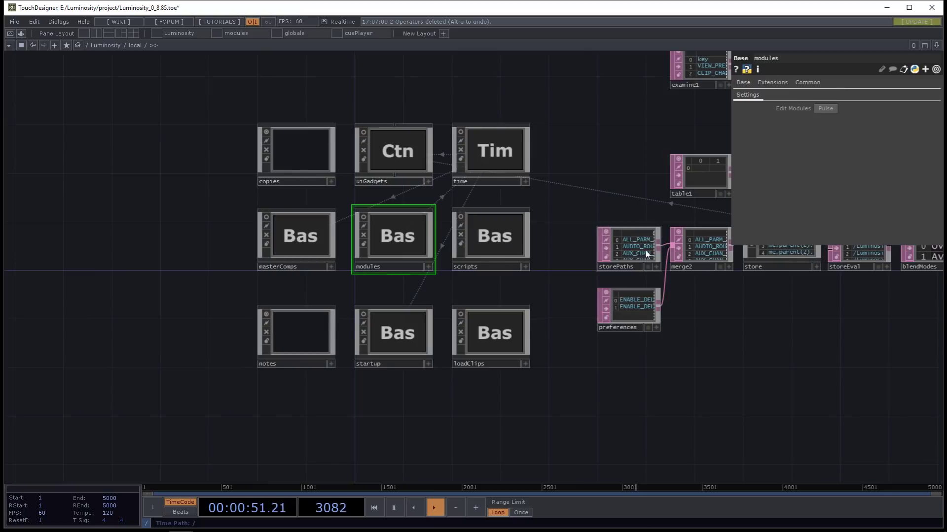
pyautogui.click(824, 109)
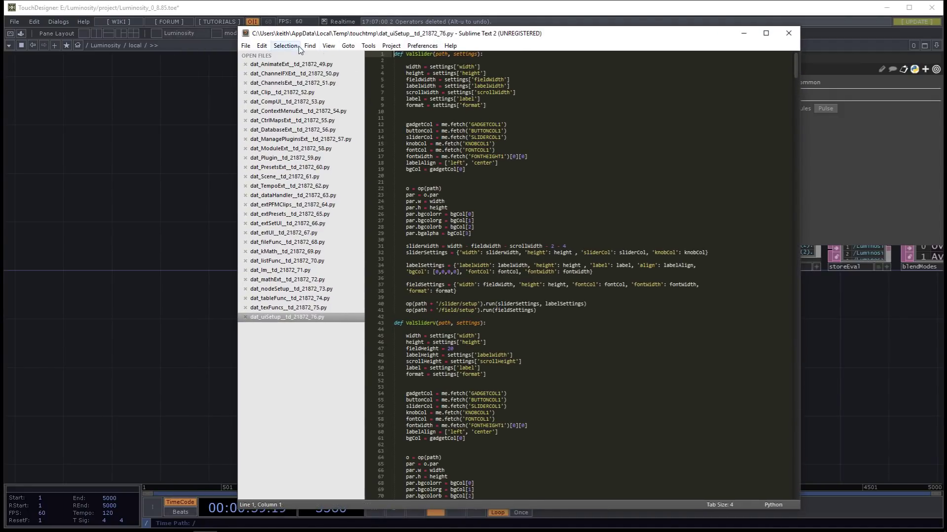
pyautogui.click(327, 47)
pyautogui.moveTo(285, 46)
pyautogui.moveTo(328, 45)
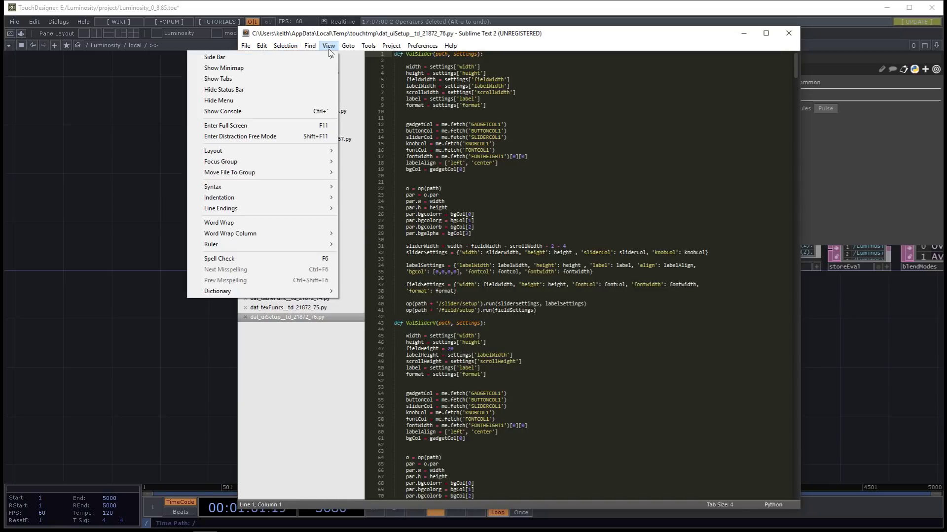
pyautogui.click(325, 377)
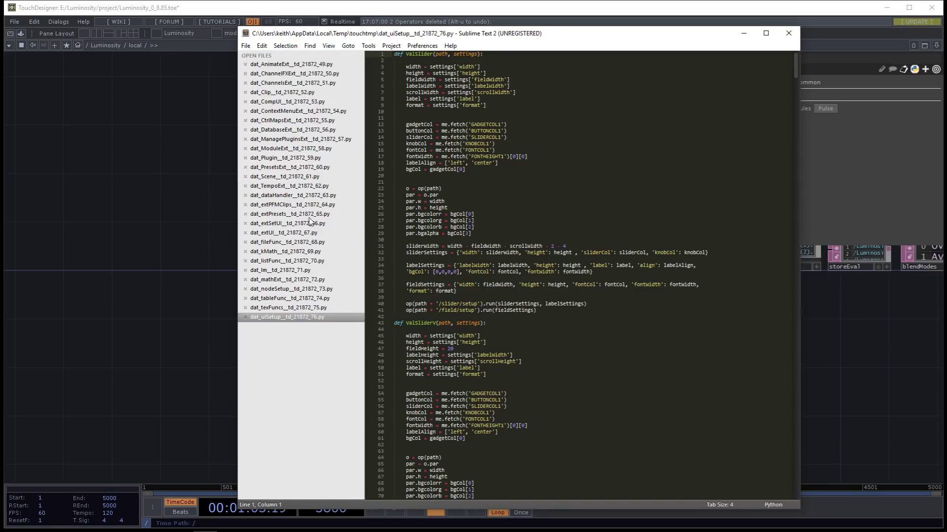
# - Look through several of the open module scripts, including kMath, ending on the DatabaseExt script
pyautogui.click(298, 148)
pyautogui.click(276, 260)
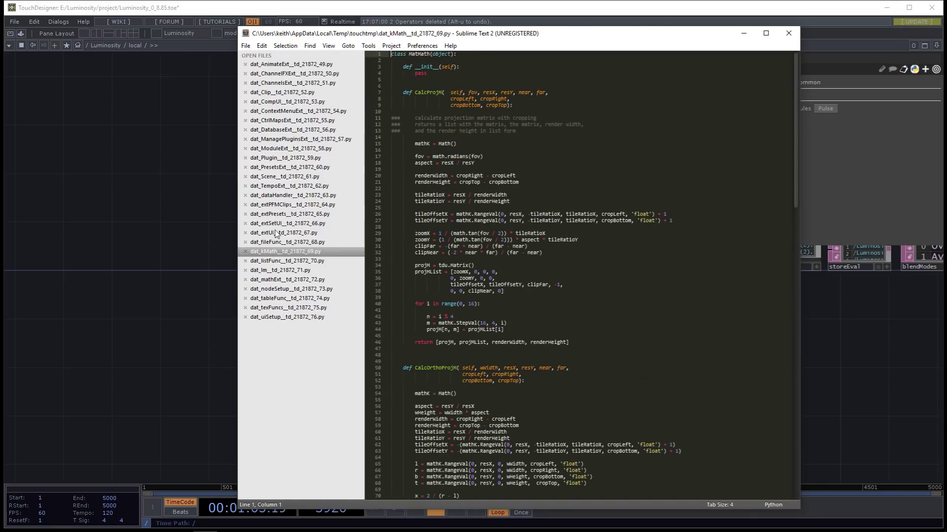
pyautogui.click(279, 289)
pyautogui.click(293, 178)
pyautogui.click(290, 142)
pyautogui.click(291, 131)
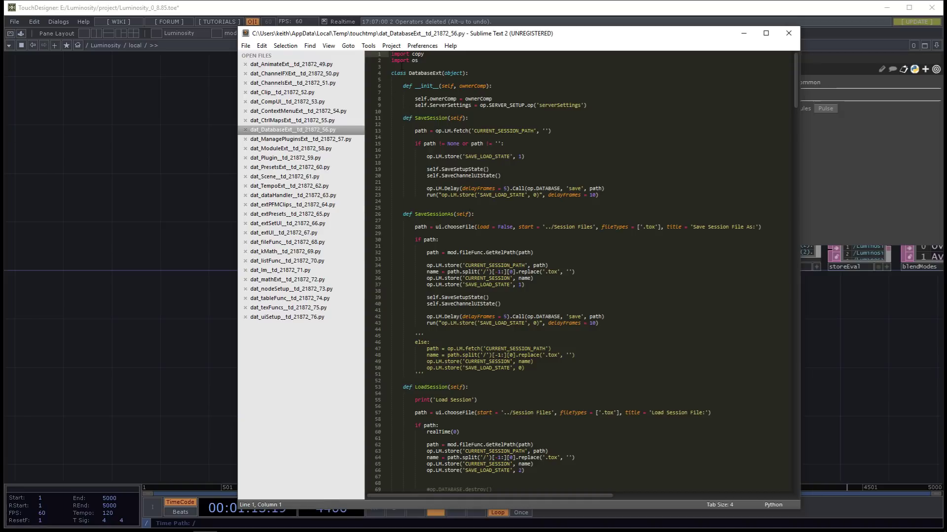
# - Examine the DatabaseExt class code from SaveSession through the load-session and SetControls functions, highlighting its opening lines
pyautogui.moveTo(575, 212); pyautogui.dragTo(328, 60)
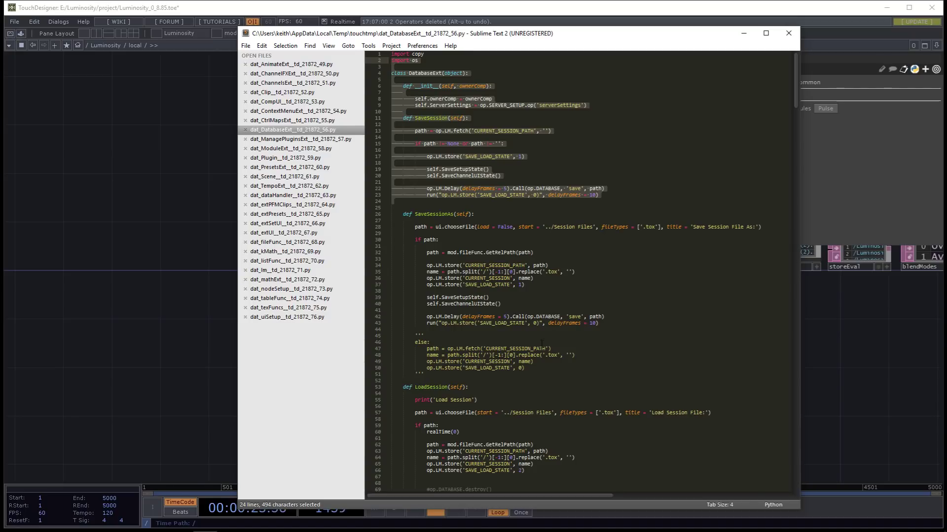
pyautogui.scroll(-15, 586, 291)
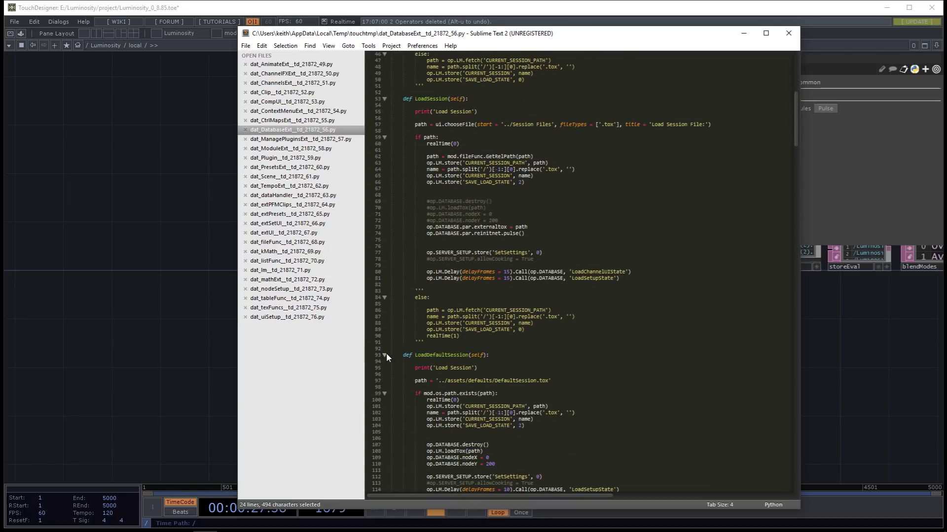
pyautogui.scroll(-6, 489, 324)
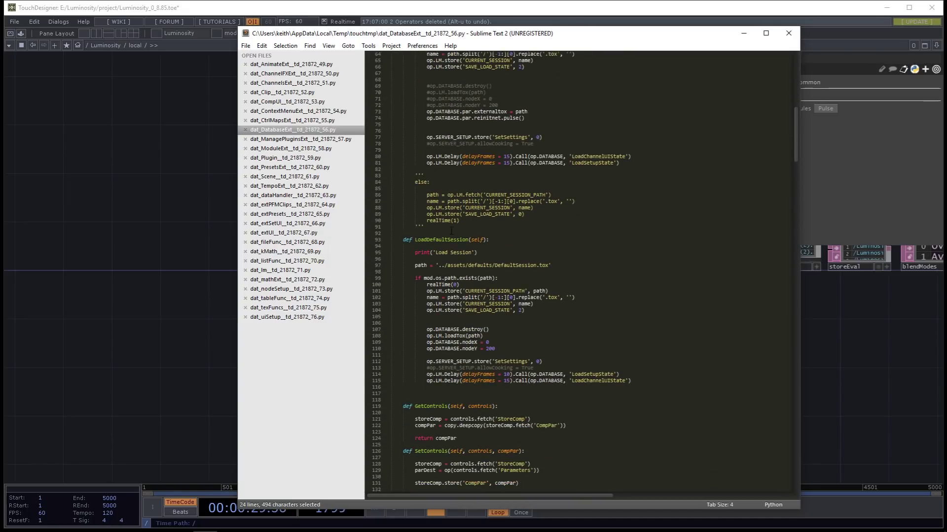
pyautogui.scroll(-5, 451, 231)
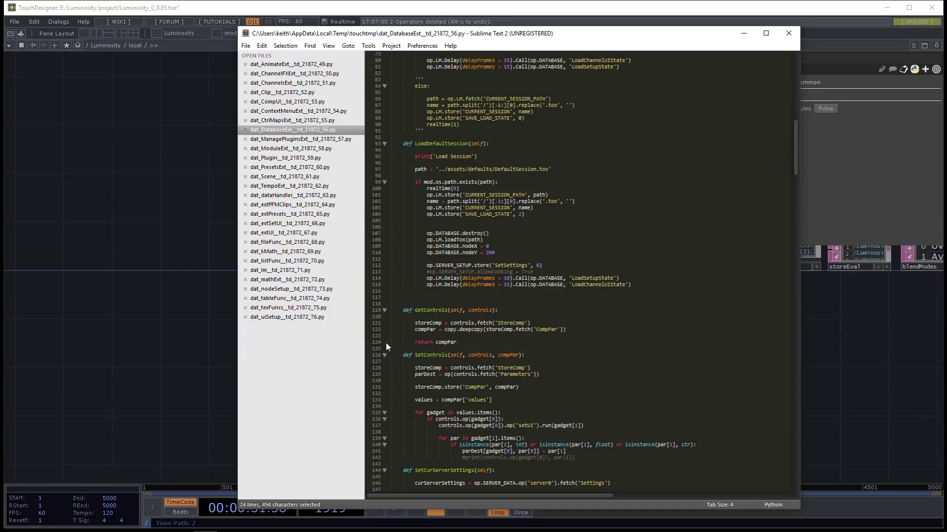
pyautogui.scroll(2, 574, 416)
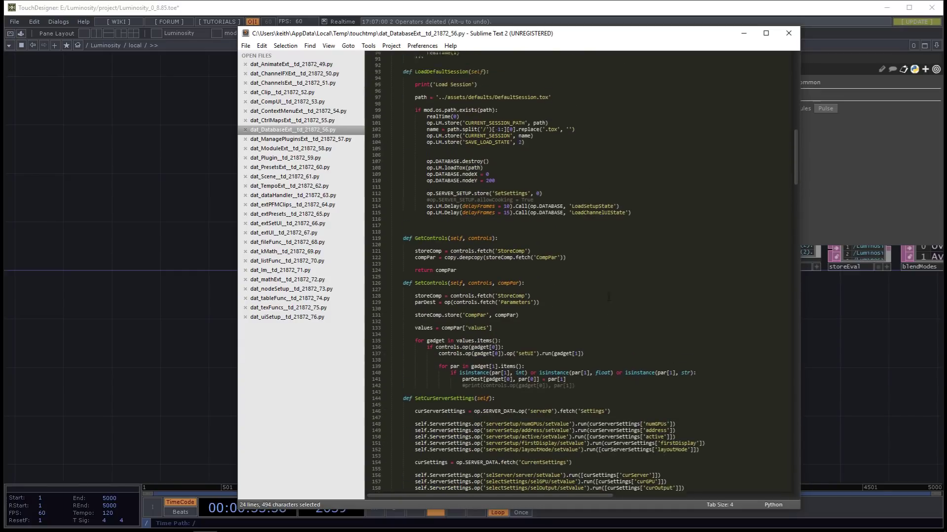
pyautogui.moveTo(795, 133); pyautogui.dragTo(795, 83)
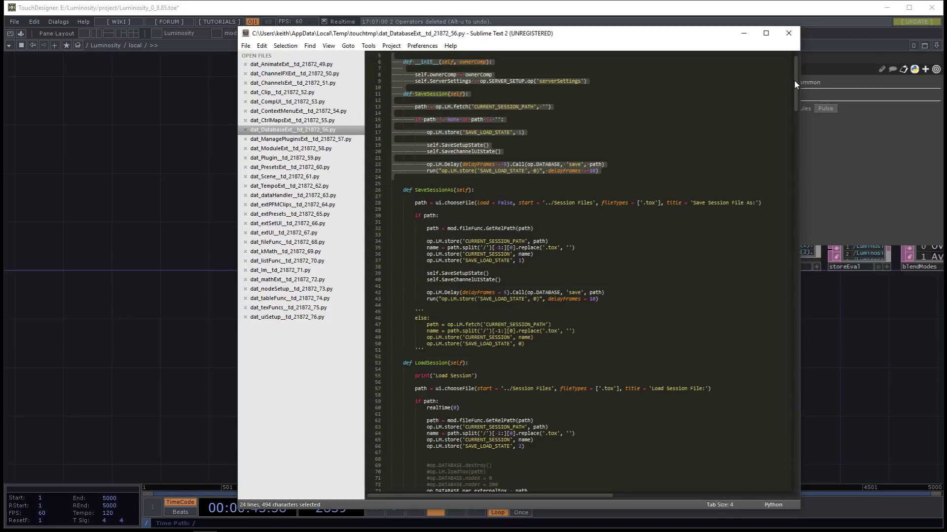
# - Close Sublime Text and enter the masterComps component in TouchDesigner's local network, framing its contents
pyautogui.click(788, 31)
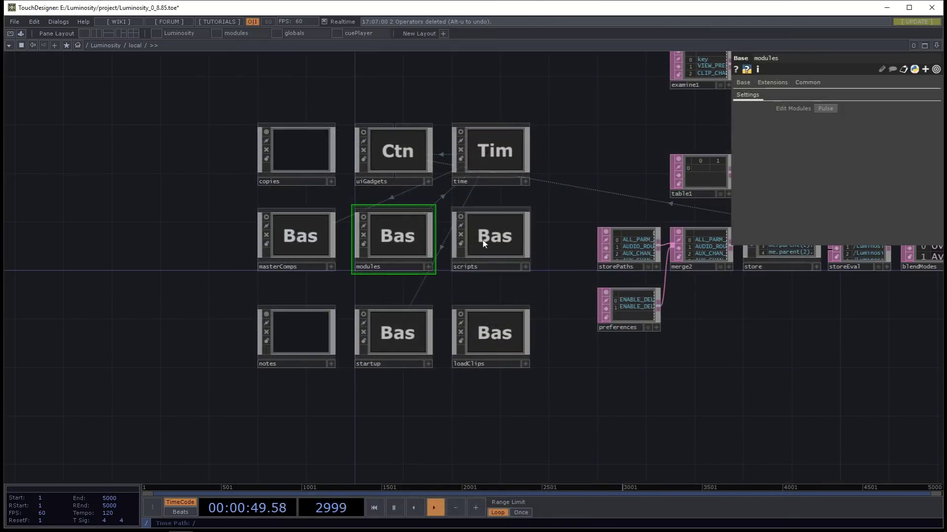
pyautogui.click(483, 243)
pyautogui.click(283, 238)
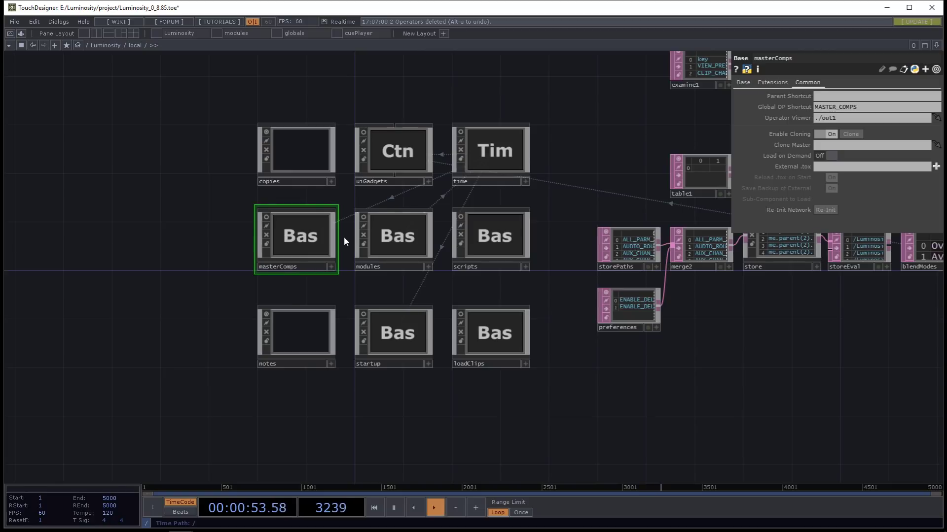
pyautogui.press('i')
pyautogui.press('h')
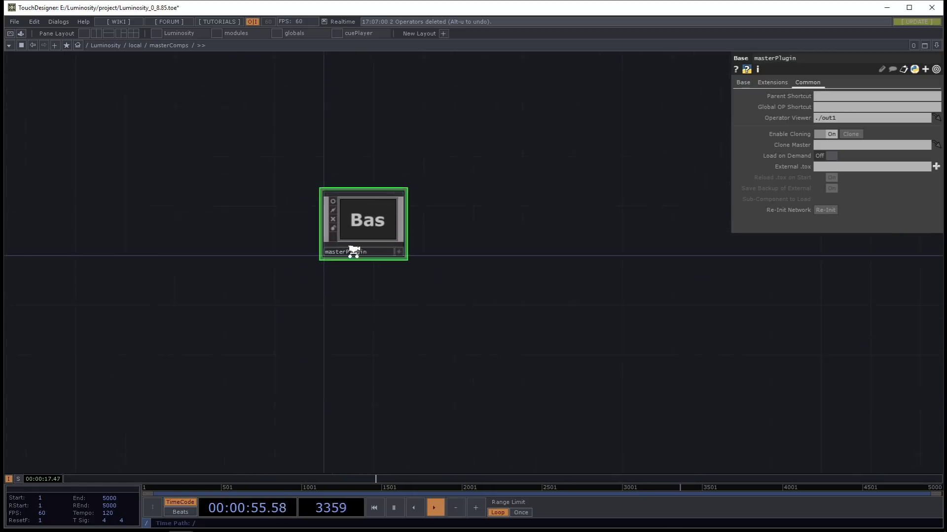
# - Enter the masterPlugin component and inspect its controls and presetControls containers
pyautogui.scroll(2, 353, 251)
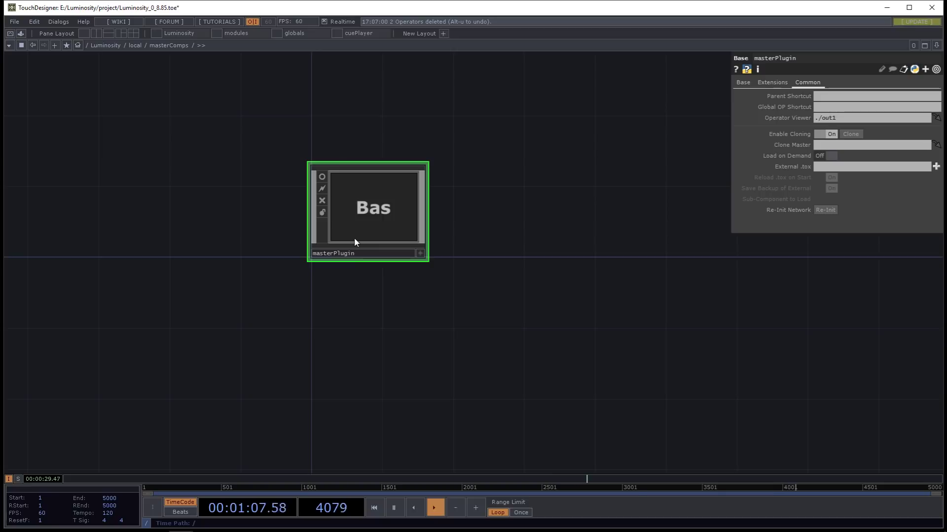
pyautogui.moveTo(432, 330); pyautogui.dragTo(429, 405)
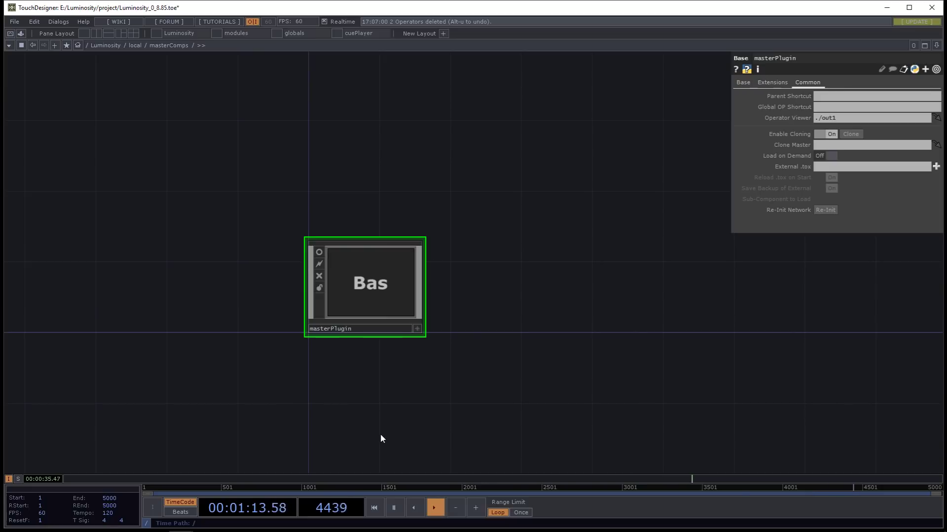
pyautogui.scroll(3, 397, 319)
pyautogui.scroll(-2, 397, 319)
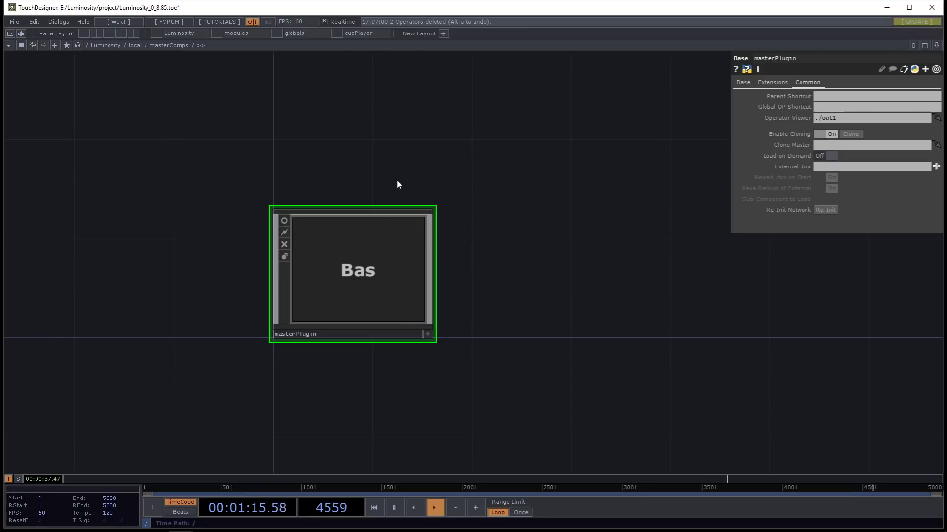
pyautogui.press('i')
pyautogui.press('h')
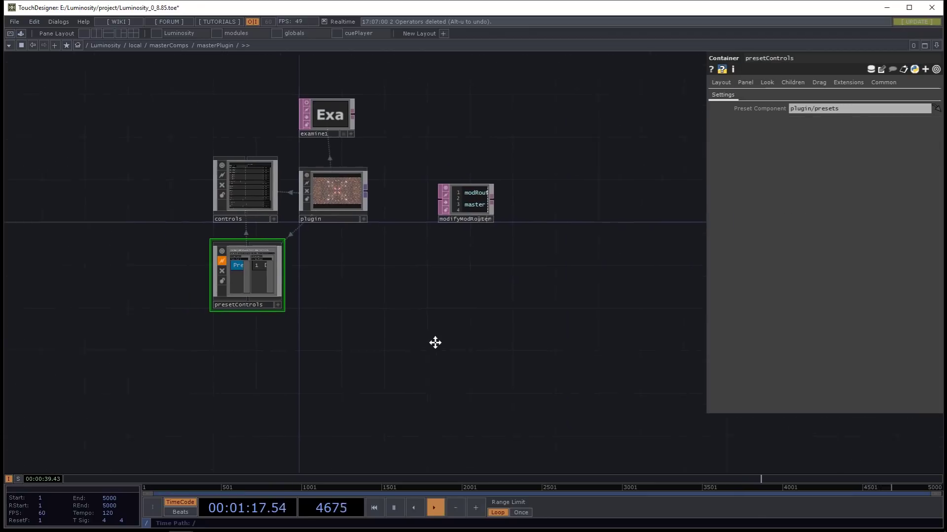
pyautogui.scroll(3, 315, 180)
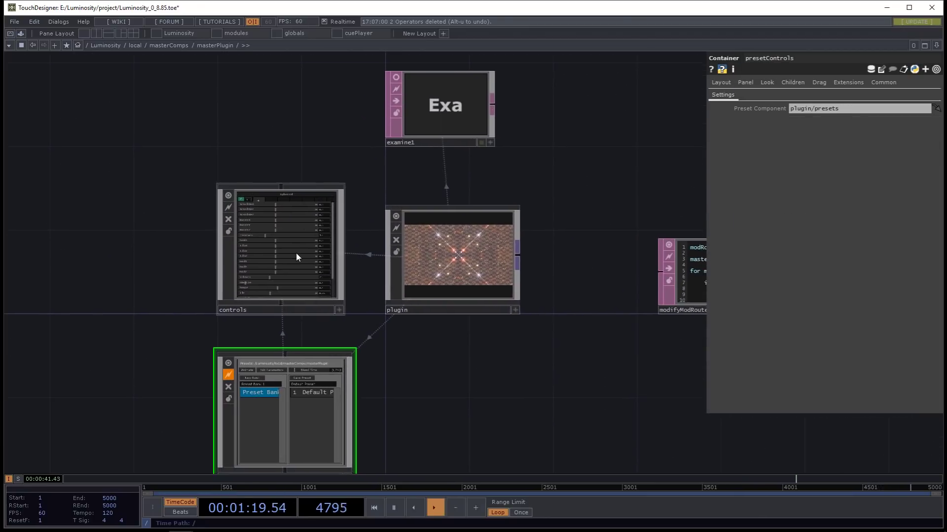
pyautogui.click(296, 252)
pyautogui.scroll(-3, 168, 251)
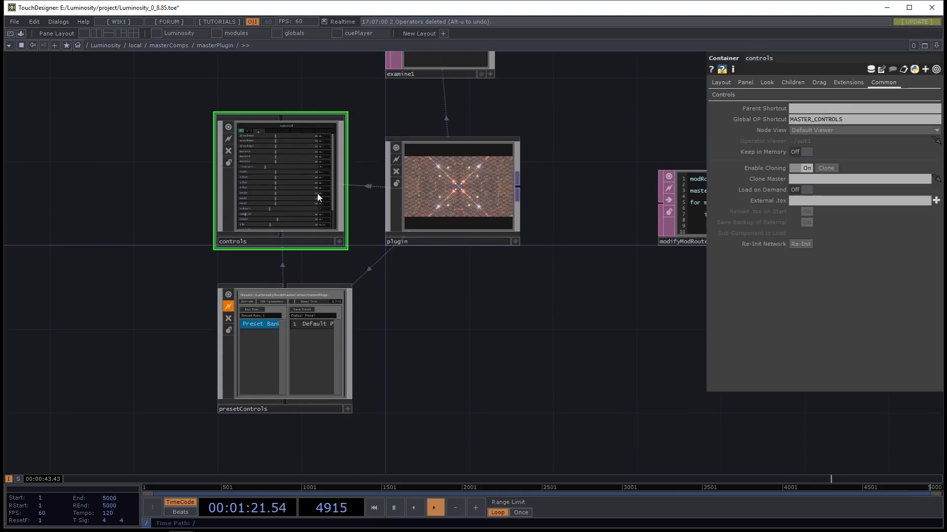
pyautogui.click(309, 342)
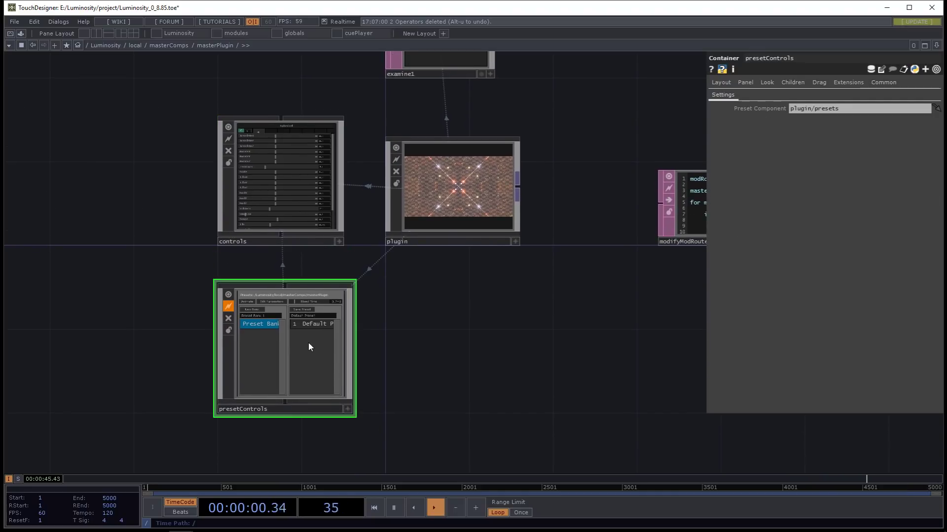
# - Look inside the controls container at its label, presets, controlsView and parameter sliders, and return to masterPlugin
pyautogui.click(298, 214)
pyautogui.press('i')
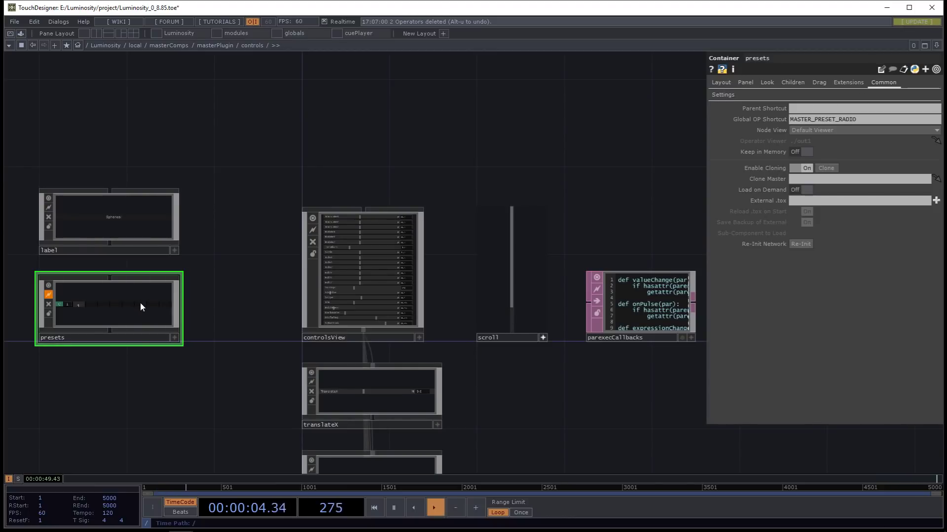
pyautogui.moveTo(162, 391); pyautogui.dragTo(176, 380)
pyautogui.press('u')
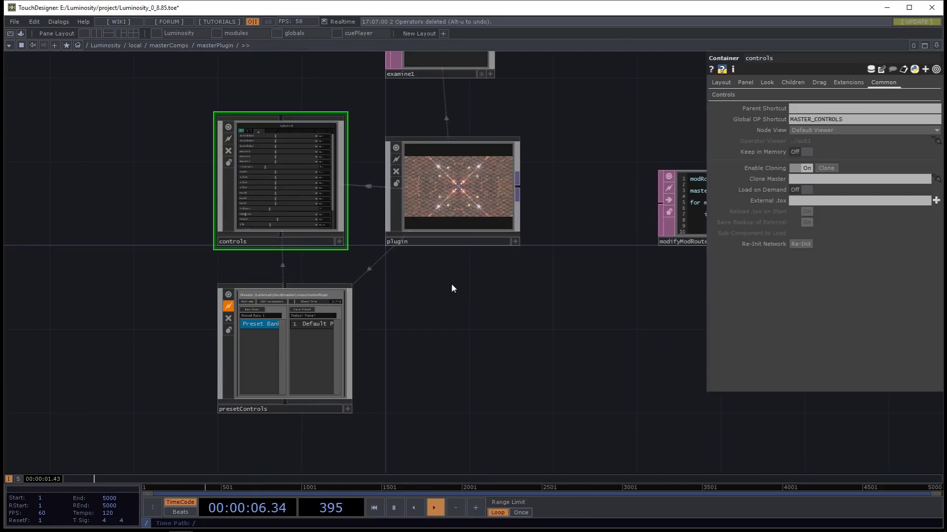
pyautogui.press('i')
pyautogui.moveTo(307, 409); pyautogui.dragTo(330, 268)
pyautogui.moveTo(291, 380); pyautogui.dragTo(259, 256)
pyautogui.scroll(1, 276, 111)
pyautogui.press('u')
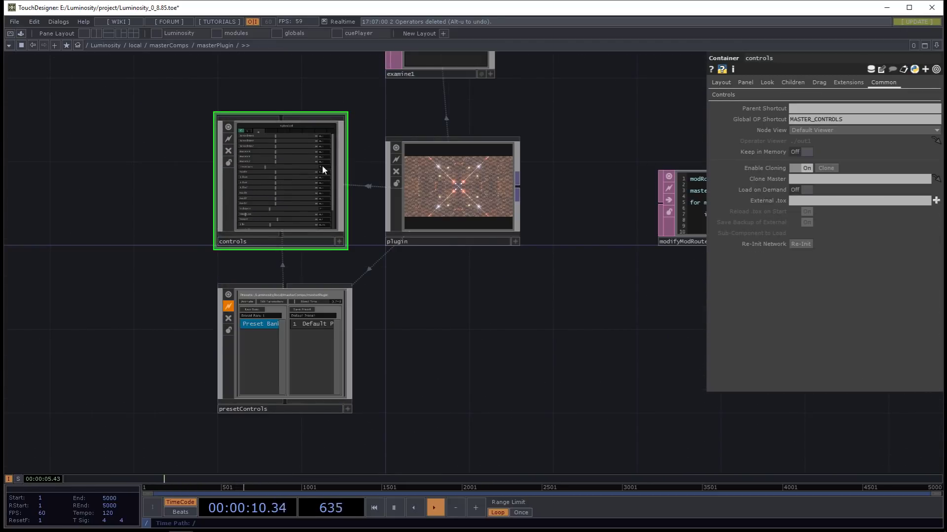
# - Enter the plugin component and mark out its presets, animation and modRouter components
pyautogui.scroll(2, 454, 242)
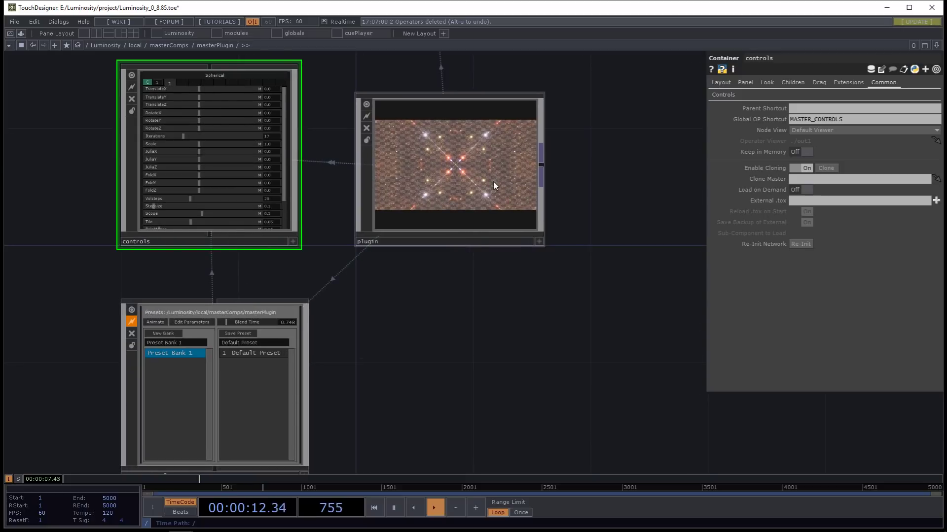
pyautogui.click(495, 186)
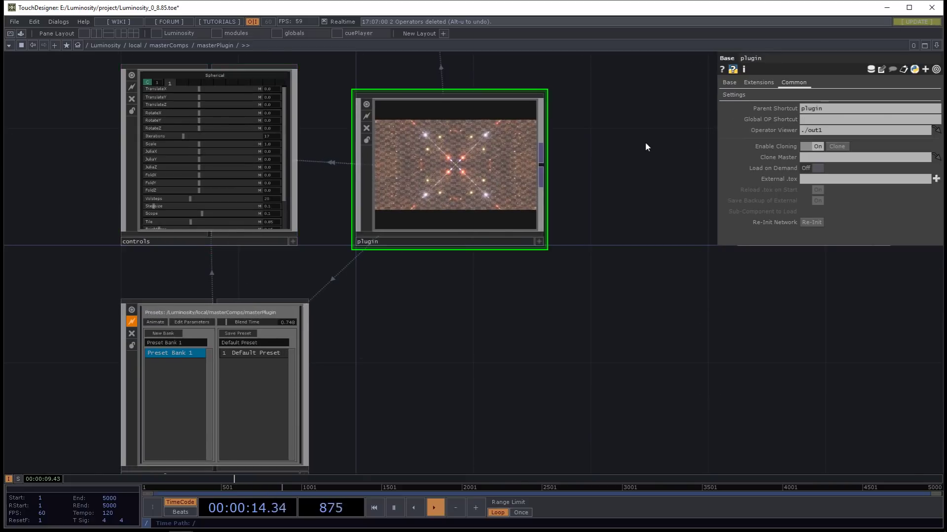
pyautogui.press('i')
pyautogui.moveTo(309, 190); pyautogui.dragTo(513, 271)
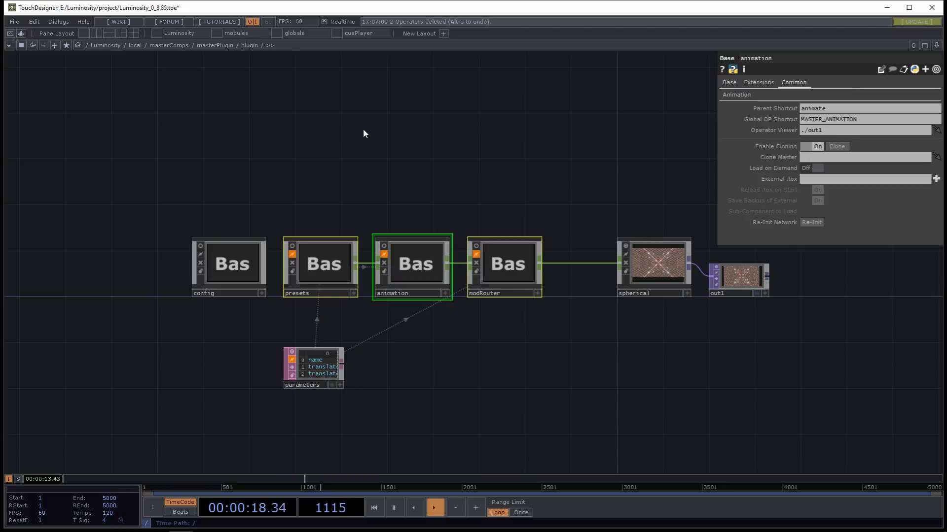
pyautogui.moveTo(302, 184); pyautogui.dragTo(582, 286)
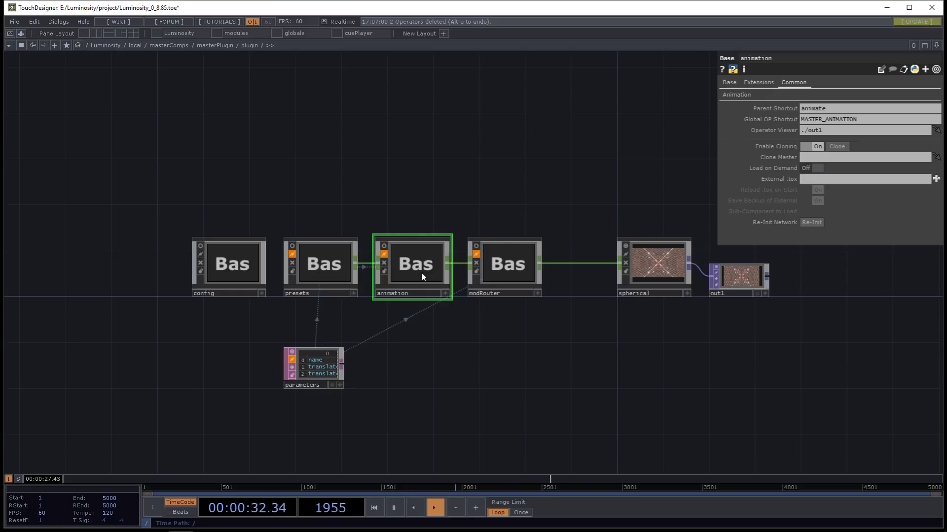
# - Look inside the animation and modRouter components and return to the plugin network
pyautogui.moveTo(437, 206); pyautogui.dragTo(427, 214)
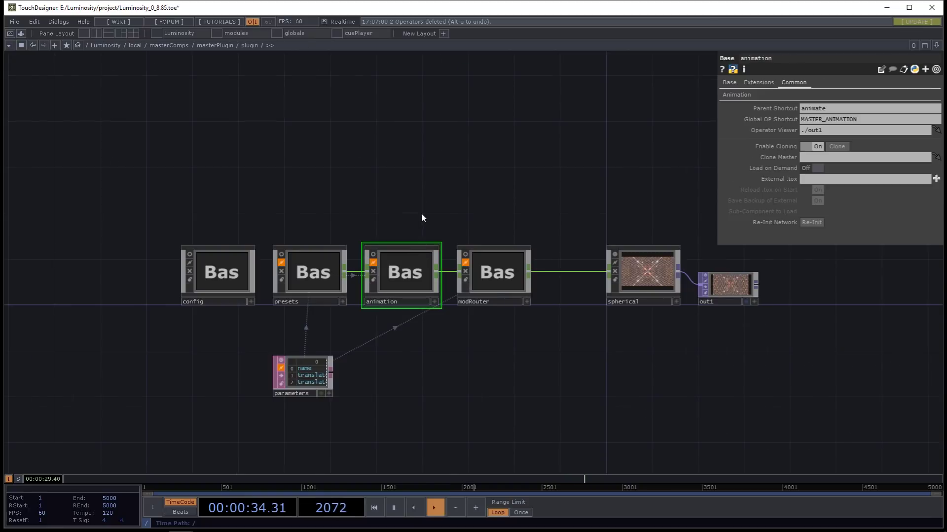
pyautogui.press('i')
pyautogui.press('u')
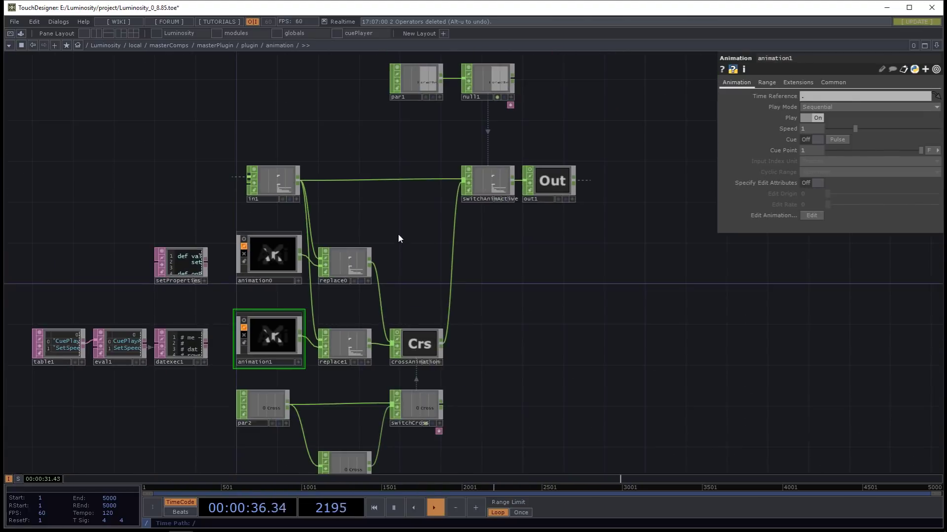
pyautogui.press('i')
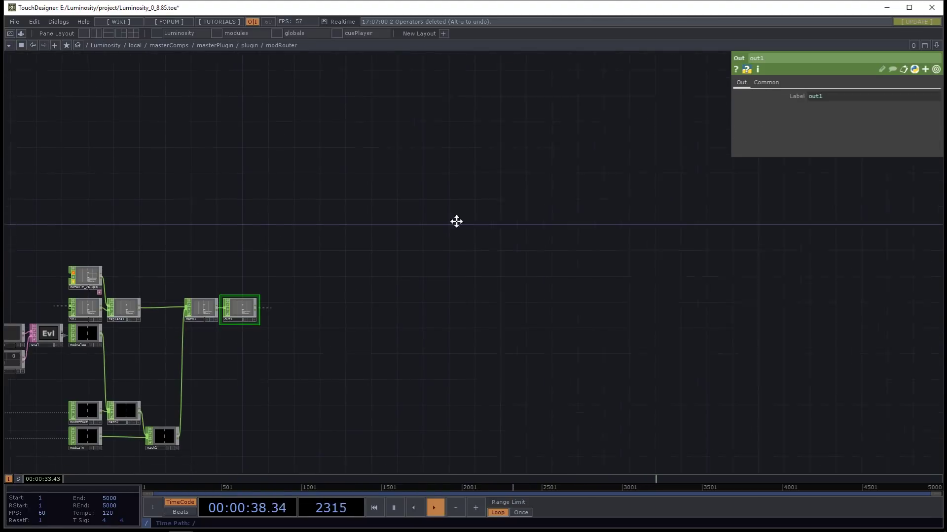
pyautogui.press('u')
# - Inspect the animation component's common parameters and the presets component's extension settings and internal network
pyautogui.click(422, 277)
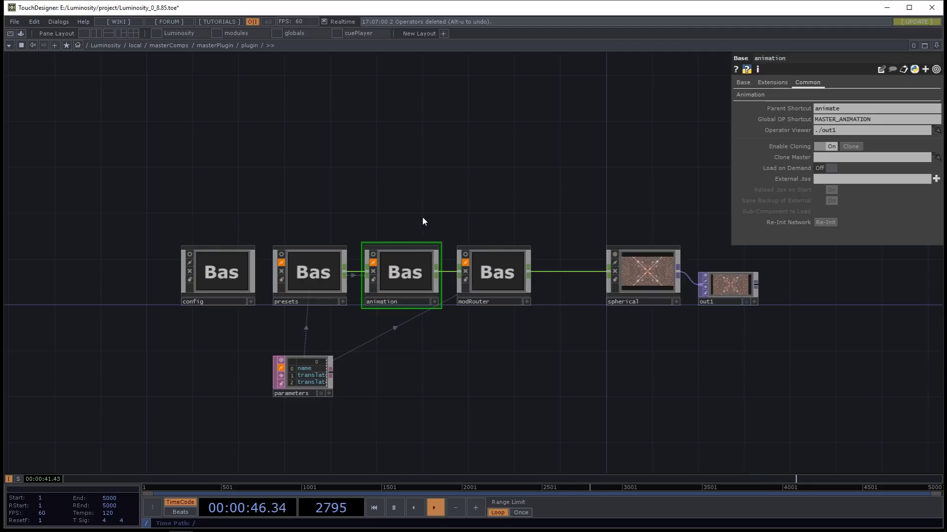
pyautogui.click(328, 263)
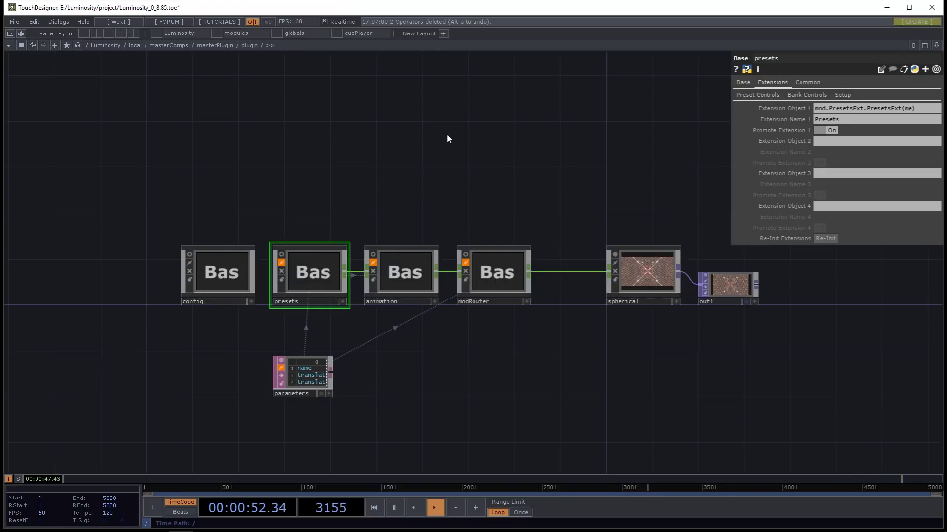
pyautogui.moveTo(483, 178); pyautogui.dragTo(432, 168)
pyautogui.press('i')
pyautogui.press('u')
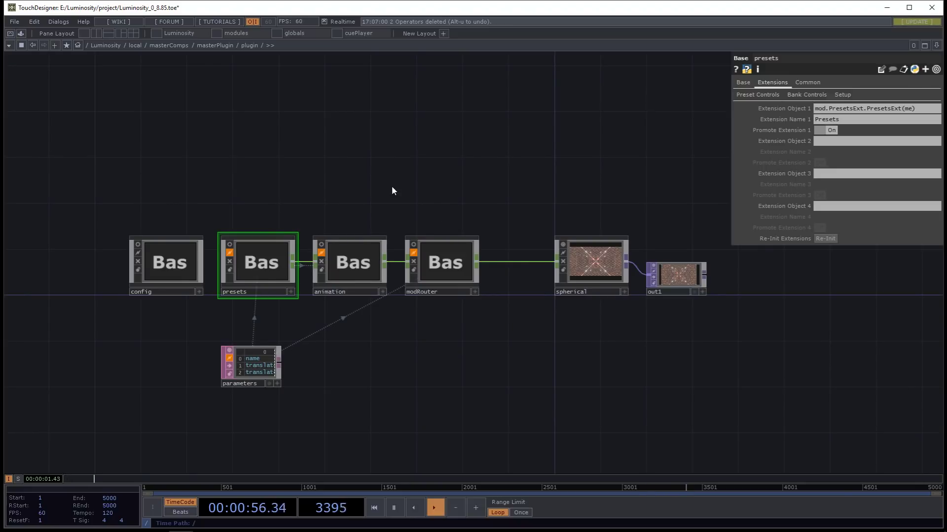
# - Switch Luminosity to perform mode and open the preset controls window for the Fract effect on Aux 1
pyautogui.moveTo(393, 191); pyautogui.dragTo(431, 204)
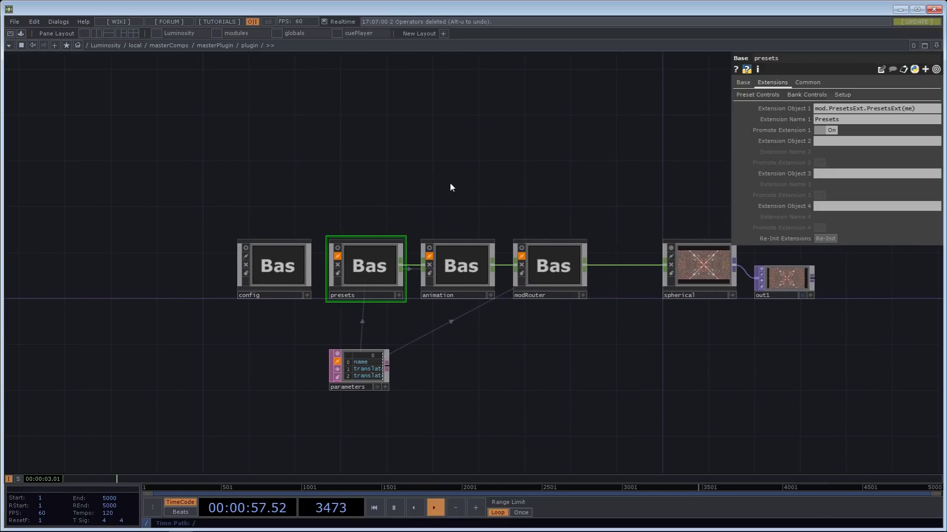
pyautogui.press('F1')
pyautogui.click(610, 149)
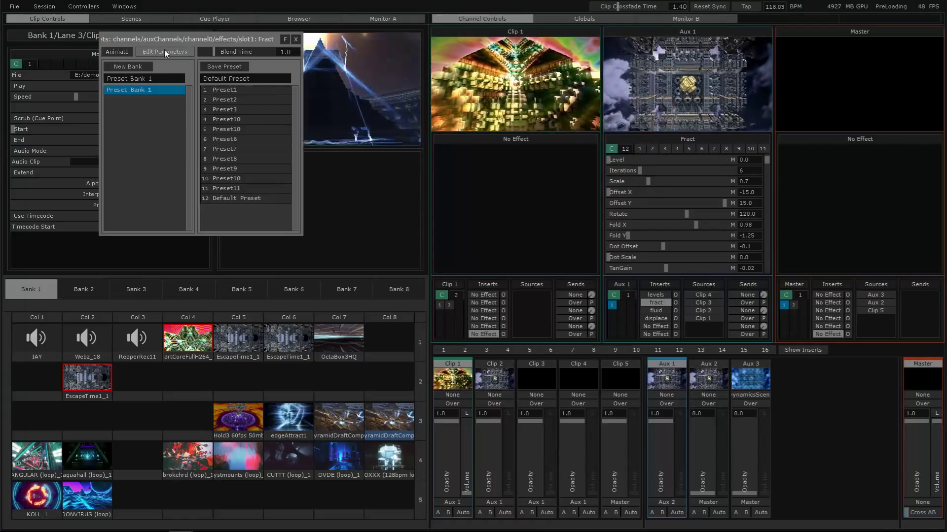
# - Show the Fract effect's editable preset parameters and look through their Preset and Morph settings
pyautogui.moveTo(153, 47); pyautogui.dragTo(454, 198)
pyautogui.click(453, 200)
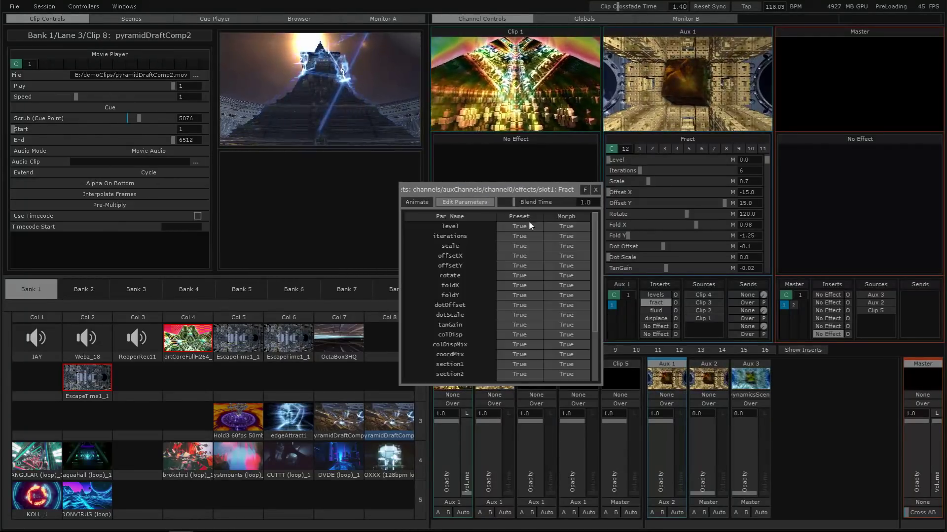
pyautogui.scroll(-3, 528, 220)
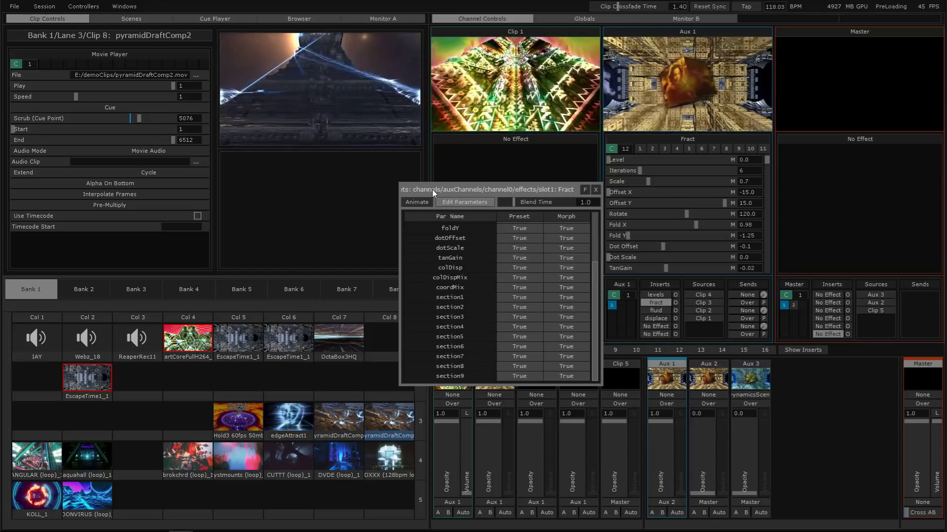
# - Float the preset controls as a separate window, leave perform mode and place the window beside the plugin network
pyautogui.click(585, 190)
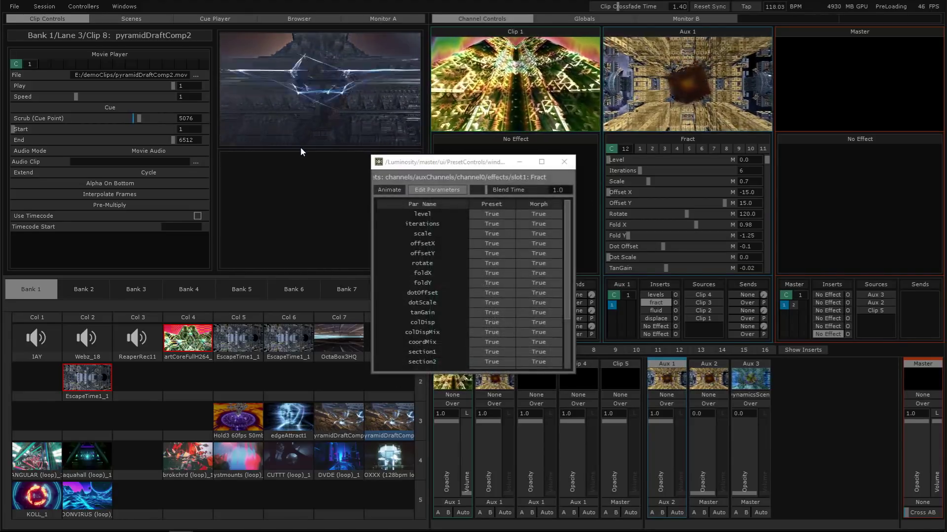
pyautogui.press('Escape')
pyautogui.moveTo(463, 164); pyautogui.dragTo(208, 105)
pyautogui.moveTo(377, 179); pyautogui.dragTo(518, 186)
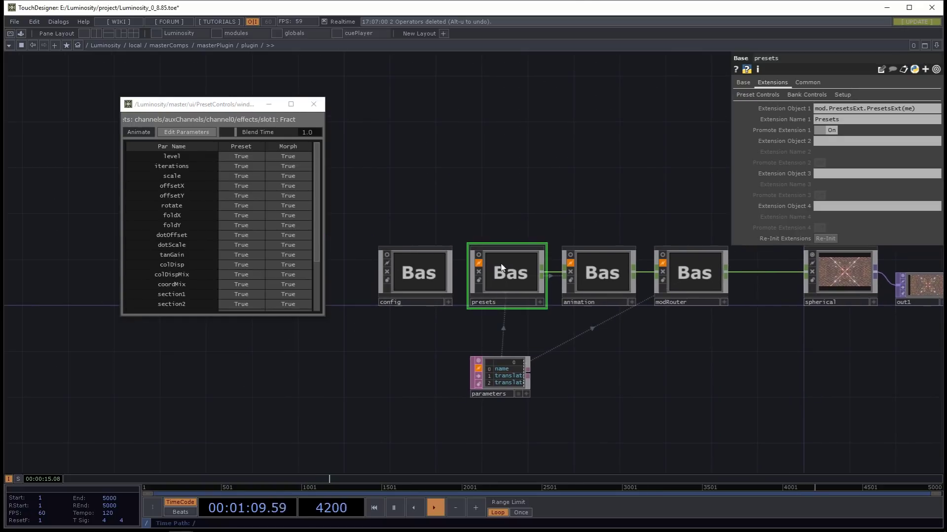
# - Look inside the presets component, return to the plugin network and examine the parameters table up close
pyautogui.doubleClick(501, 267)
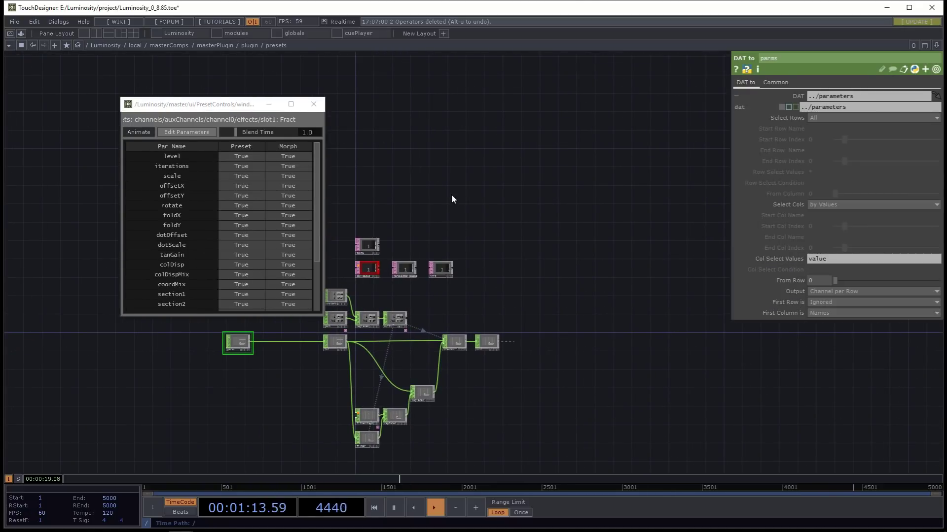
pyautogui.moveTo(463, 193); pyautogui.dragTo(494, 215)
pyautogui.press('u')
pyautogui.scroll(8, 495, 380)
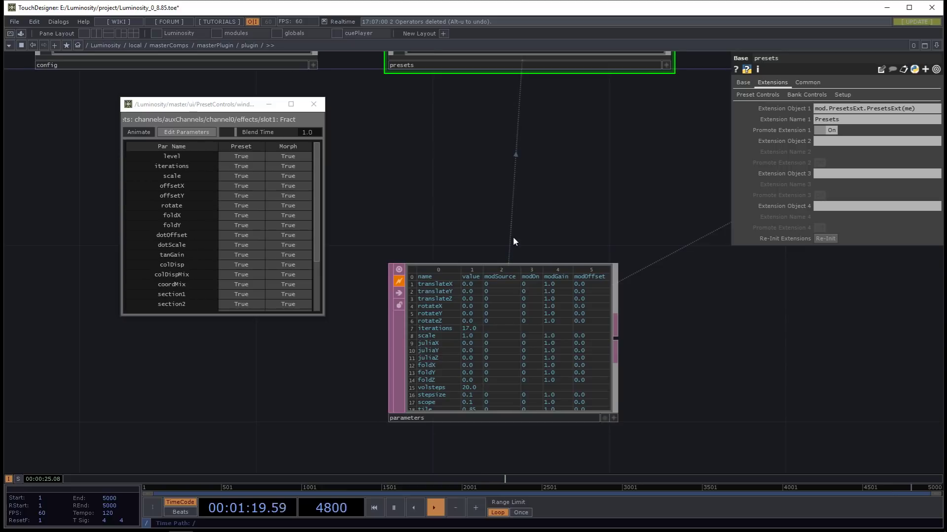
pyautogui.moveTo(510, 300); pyautogui.dragTo(516, 286)
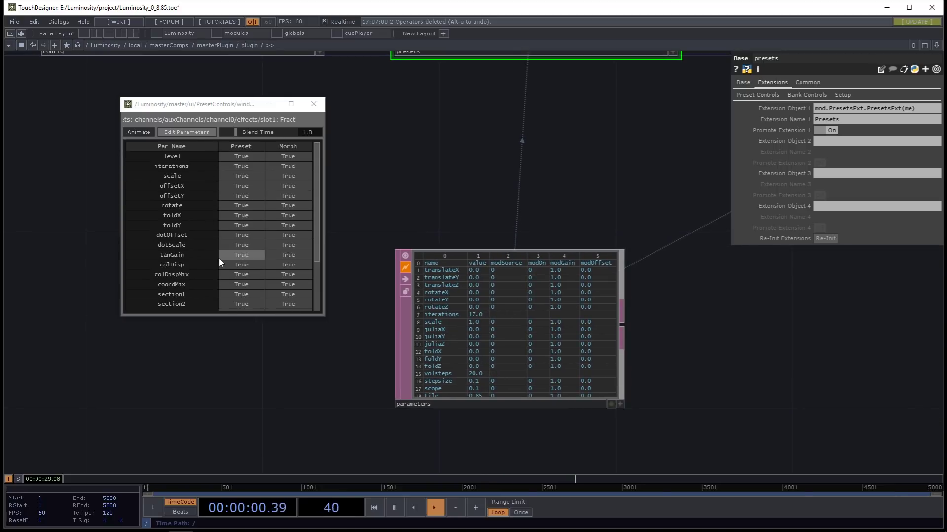
# - Review how the parameters table feeds presets and modRouter, and read its modulation columns
pyautogui.moveTo(191, 113); pyautogui.dragTo(171, 124)
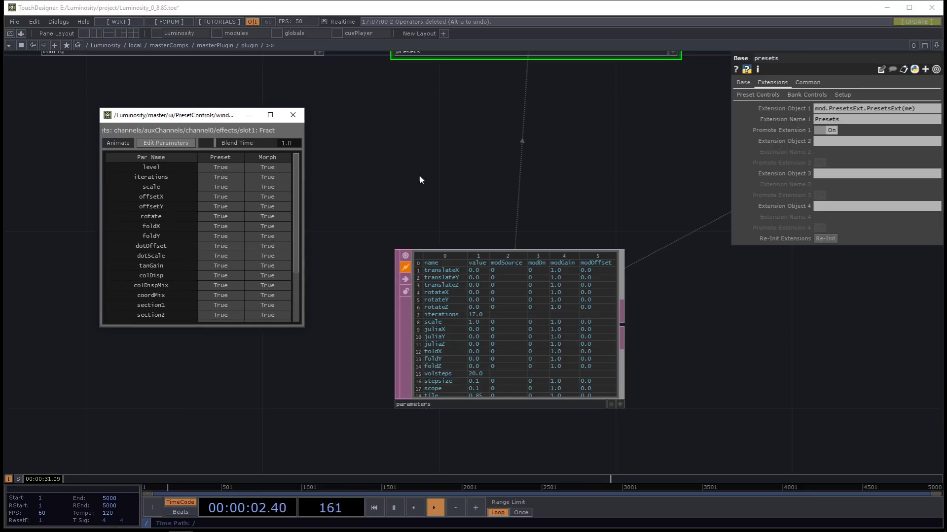
pyautogui.moveTo(419, 175); pyautogui.dragTo(373, 207)
pyautogui.scroll(-3, 372, 207)
pyautogui.scroll(-3, 549, 258)
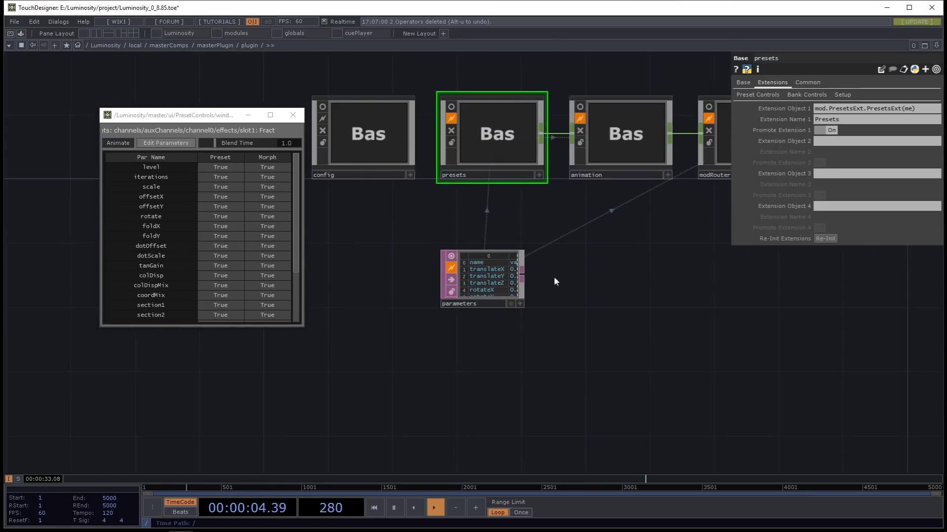
pyautogui.moveTo(668, 286); pyautogui.dragTo(557, 369)
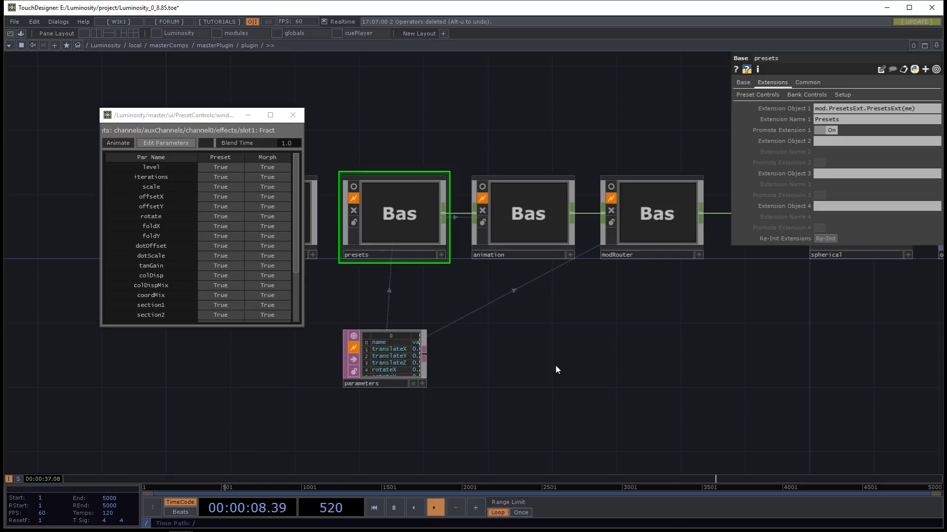
pyautogui.scroll(5, 391, 397)
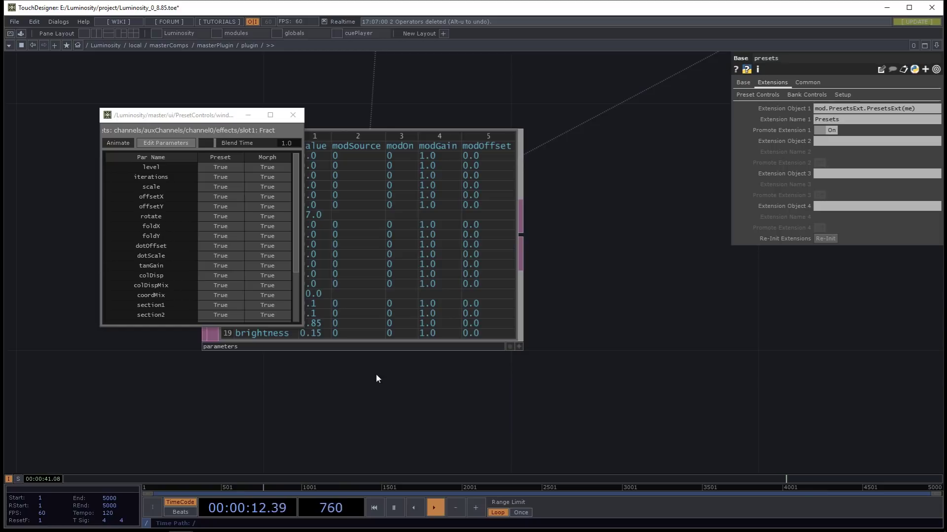
pyautogui.scroll(-5, 432, 406)
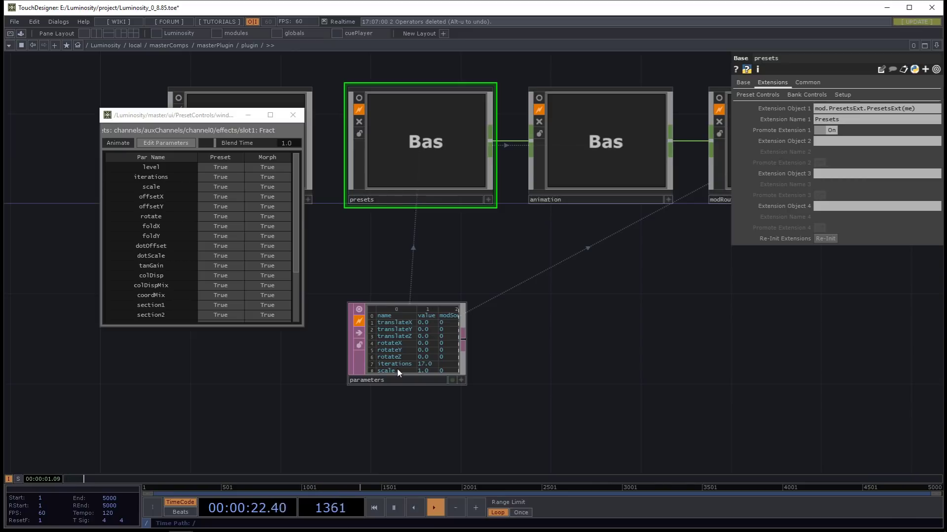
# - Select the parameters table and compare its rows and columns with the Preset and Morph list in the preset controls
pyautogui.click(398, 345)
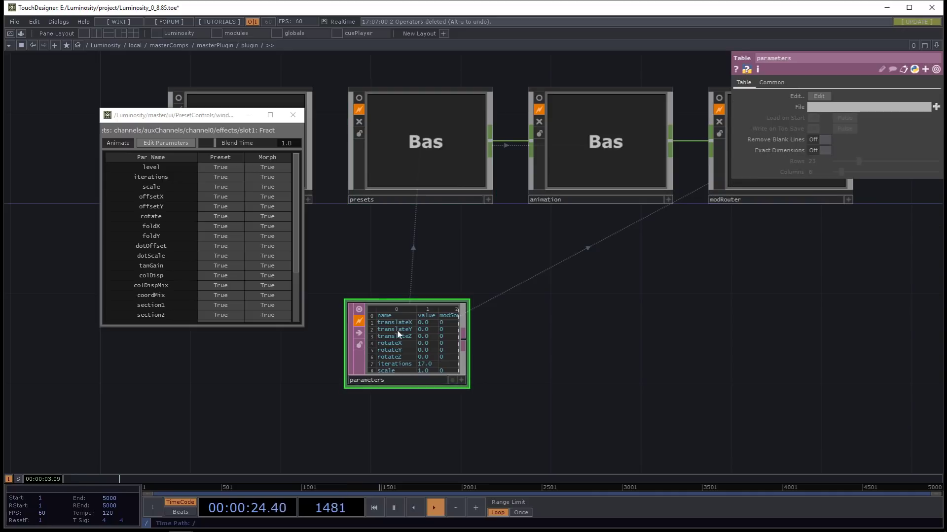
pyautogui.moveTo(669, 265); pyautogui.dragTo(574, 269)
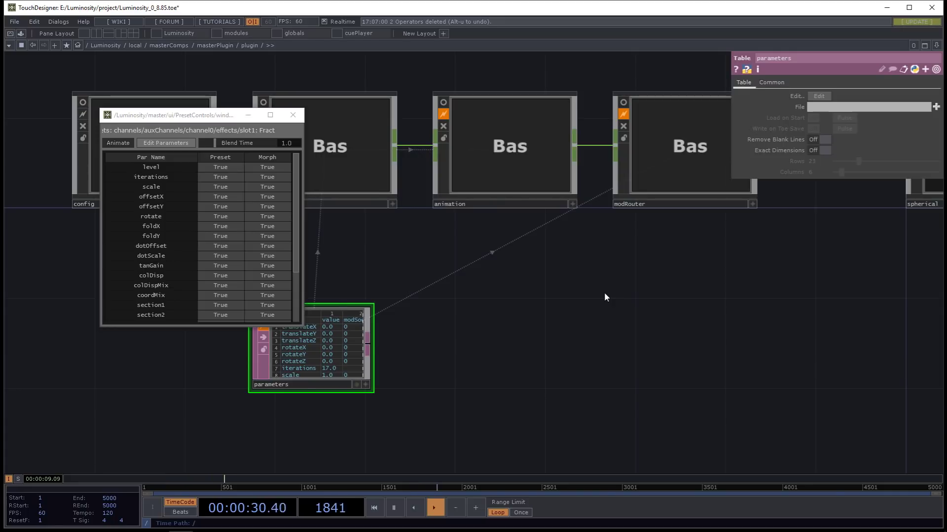
pyautogui.scroll(6, 556, 367)
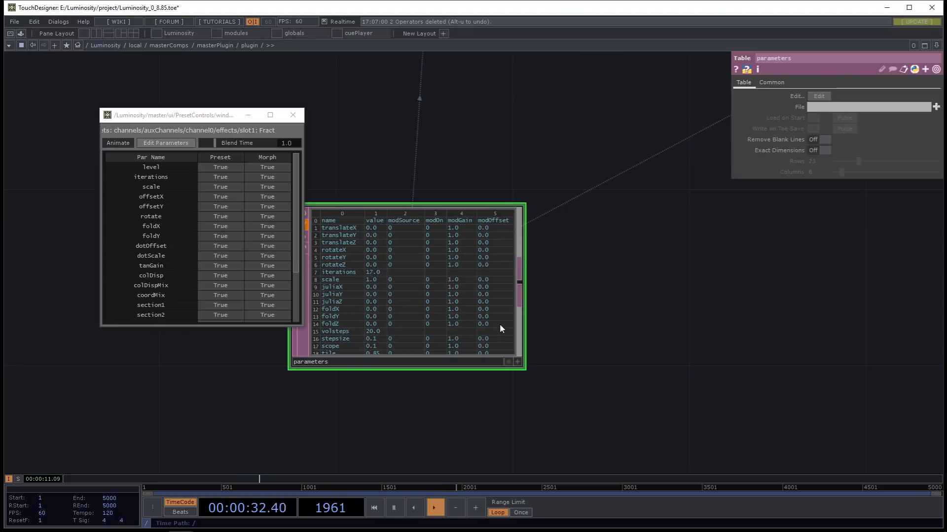
pyautogui.moveTo(395, 171); pyautogui.dragTo(437, 150)
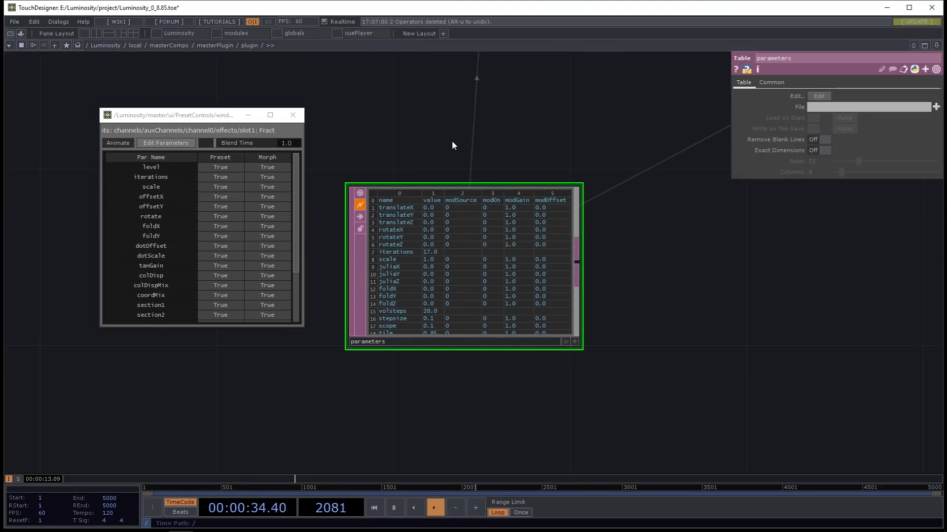
pyautogui.moveTo(183, 117); pyautogui.dragTo(173, 134)
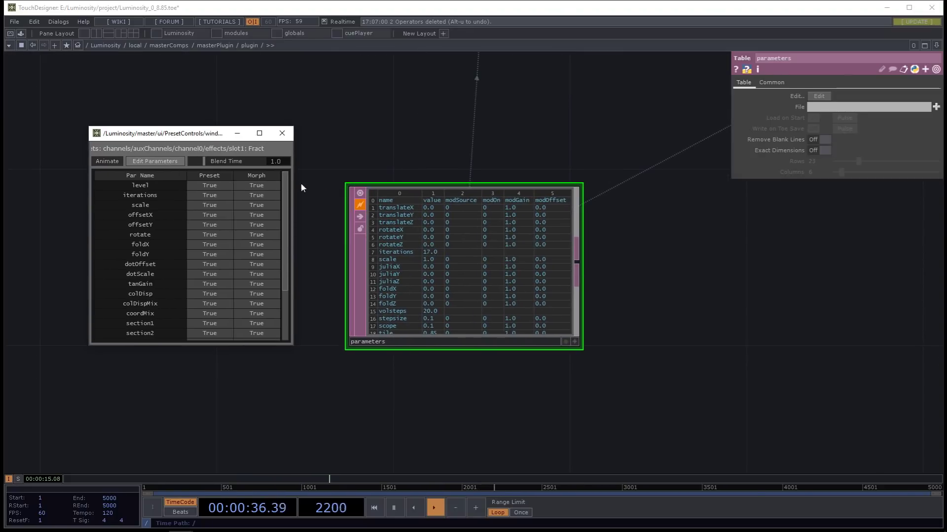
pyautogui.scroll(3, 333, 220)
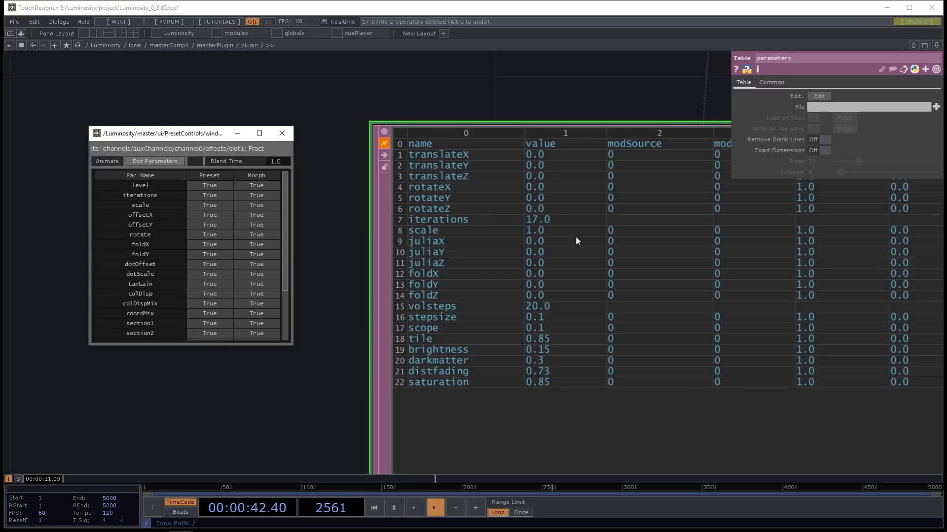
pyautogui.scroll(-2, 515, 222)
pyautogui.scroll(3, 514, 222)
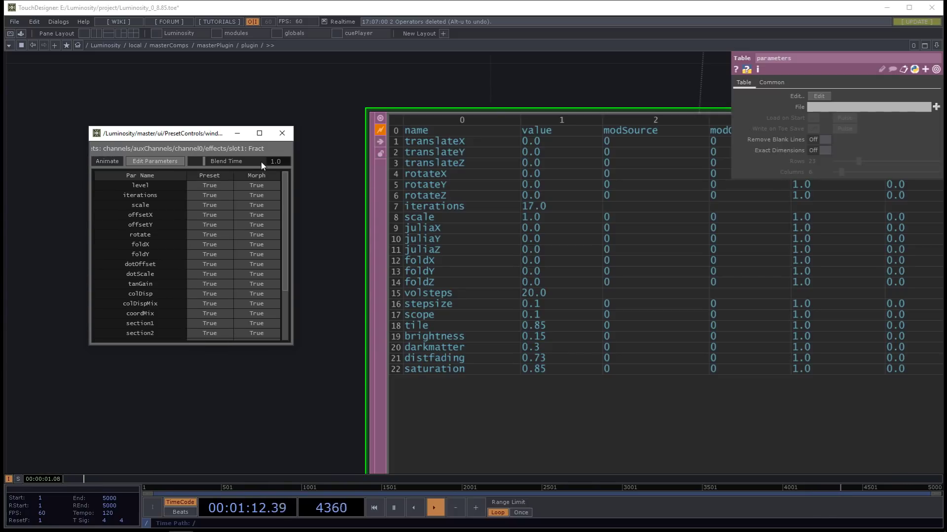
pyautogui.moveTo(287, 179)
pyautogui.mouseDown()
pyautogui.moveTo(285, 234)
pyautogui.moveTo(288, 173)
pyautogui.mouseUp()
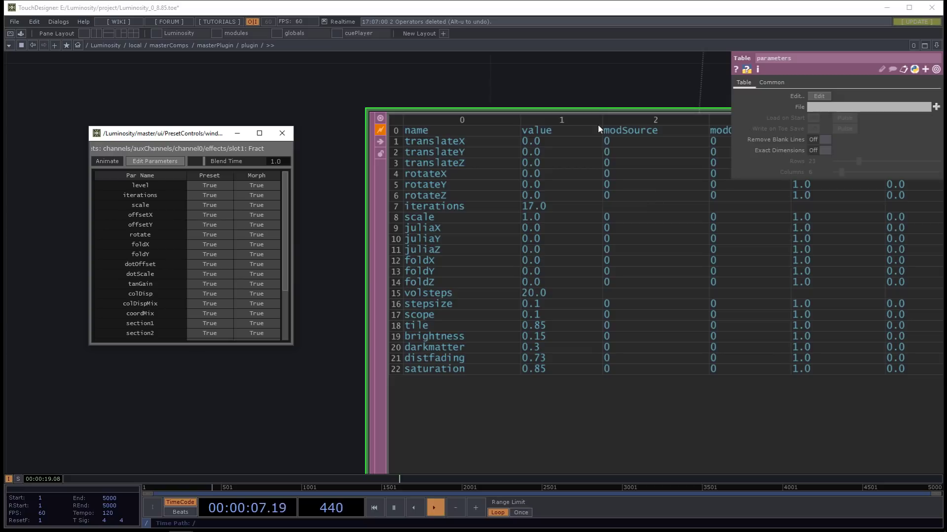
pyautogui.moveTo(599, 83); pyautogui.dragTo(487, 89)
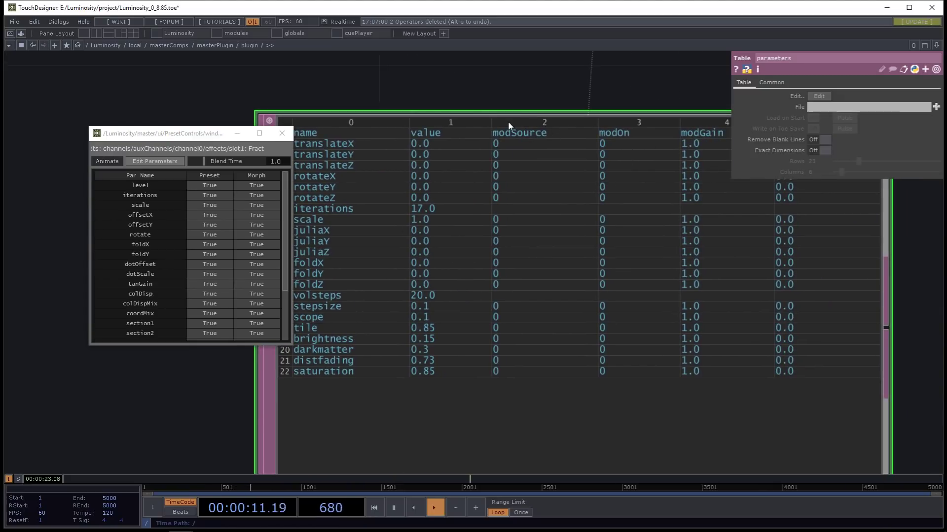
# - Look through the remaining Fract preset parameters, leave parameter editing and close the preset controls window
pyautogui.click(139, 163)
pyautogui.click(171, 163)
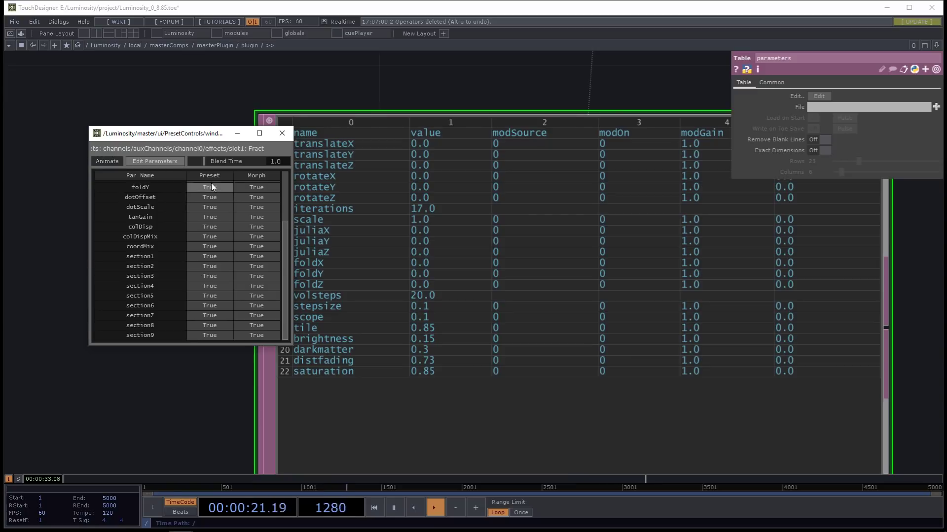
pyautogui.click(162, 159)
pyautogui.click(278, 136)
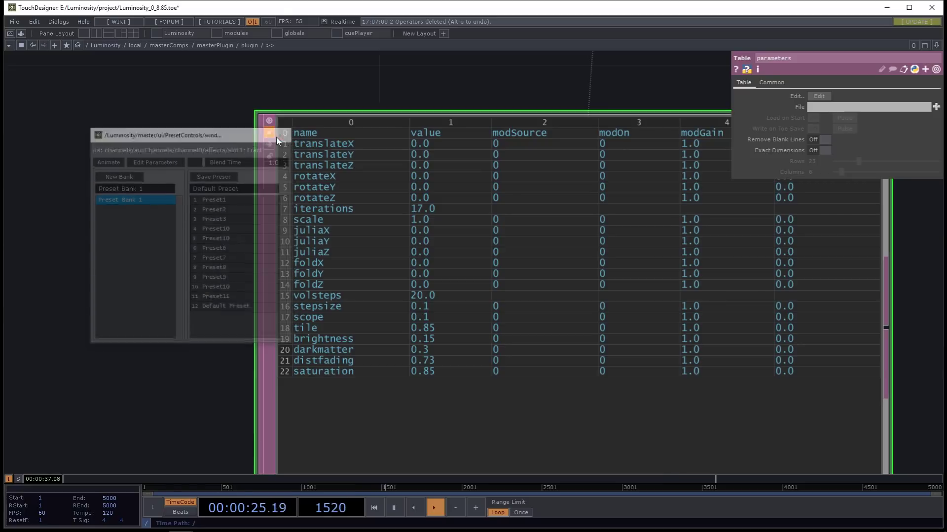
# - Go back up from the plugin network to Luminosity's local network
pyautogui.scroll(-9, 170, 161)
pyautogui.moveTo(351, 251); pyautogui.dragTo(422, 363)
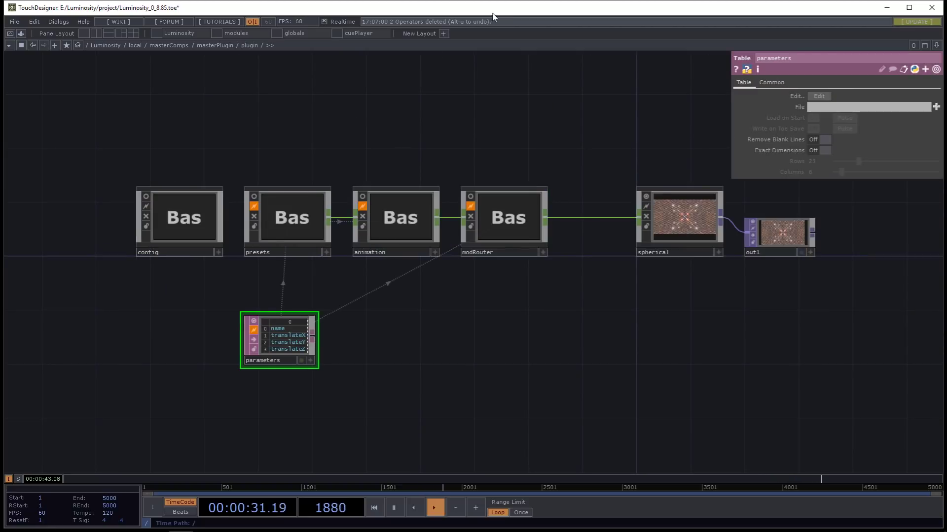
pyautogui.scroll(-10, 458, 136)
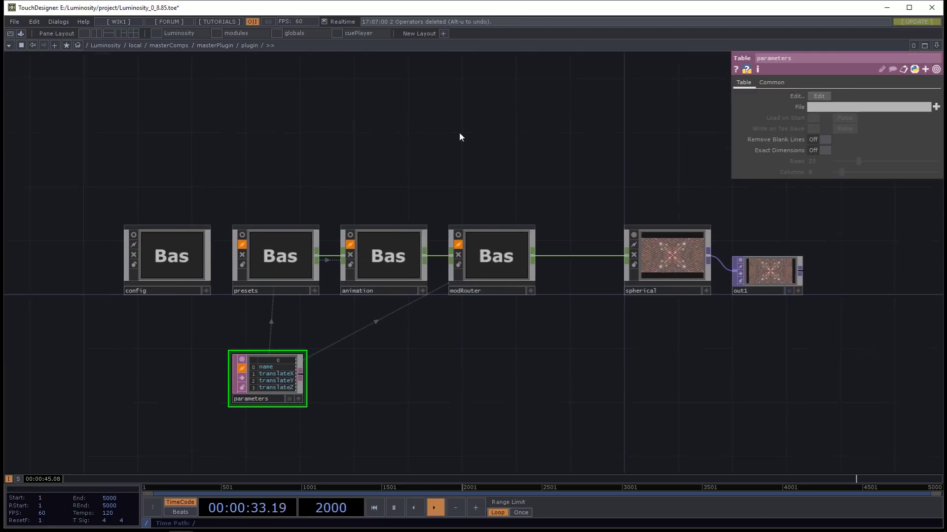
pyautogui.scroll(-3, 465, 214)
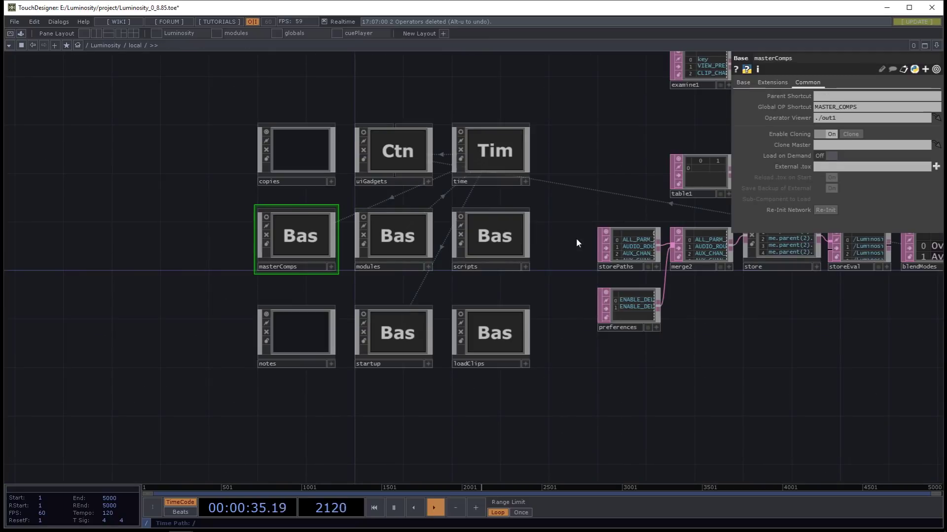
# - Look inside the time component, return to the local network and check the component's info
pyautogui.click(501, 201)
pyautogui.scroll(3, 501, 201)
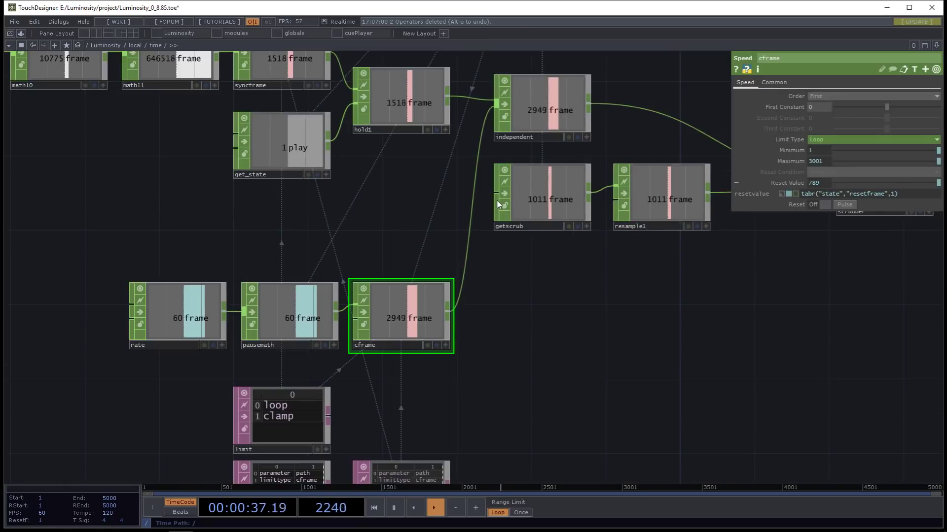
pyautogui.scroll(-5, 492, 253)
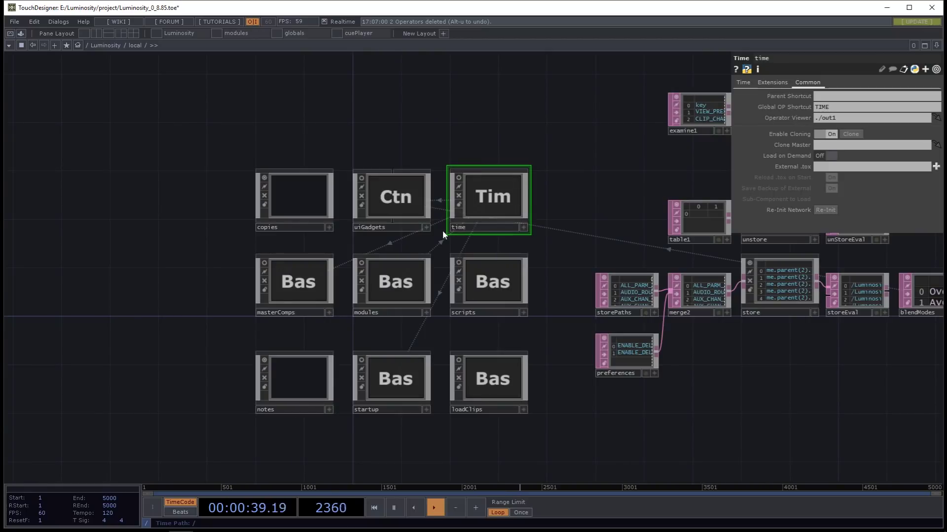
pyautogui.middleClick(493, 195)
pyautogui.moveTo(413, 124); pyautogui.dragTo(357, 122)
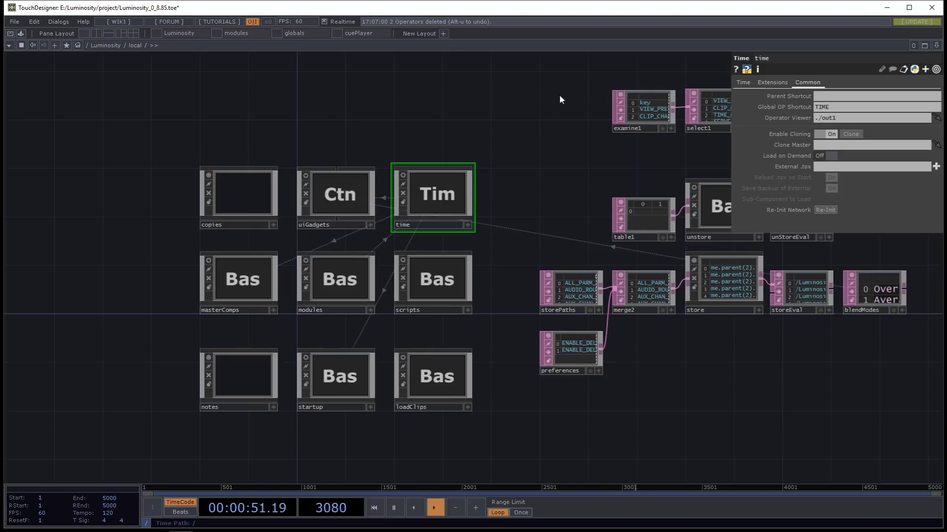
# - Enter the uiGadgets component and select the two main columns of gadget components, from valSlider down to checkBox
pyautogui.click(344, 201)
pyautogui.doubleClick(343, 197)
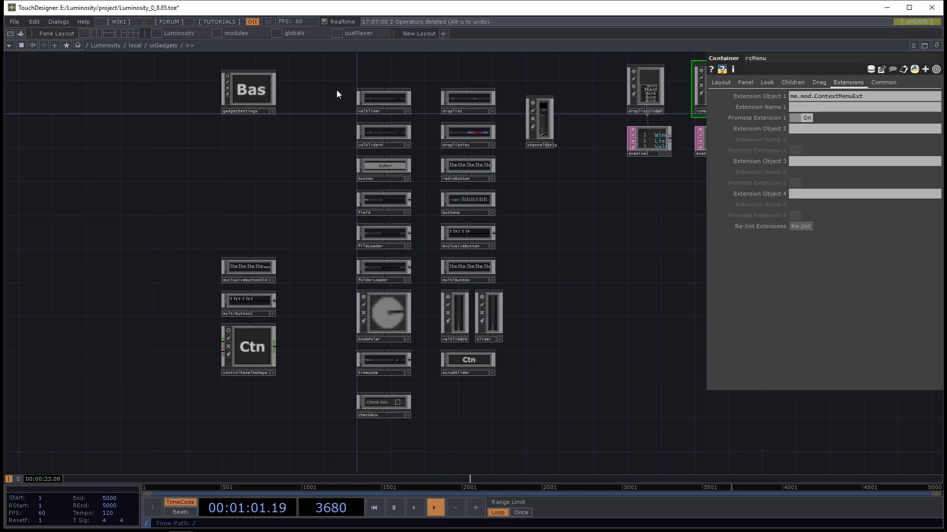
pyautogui.moveTo(336, 76); pyautogui.dragTo(495, 431)
# - Examine the selected interface gadgets, including the buttons, fields, file loaders and sliders
pyautogui.scroll(6, 388, 185)
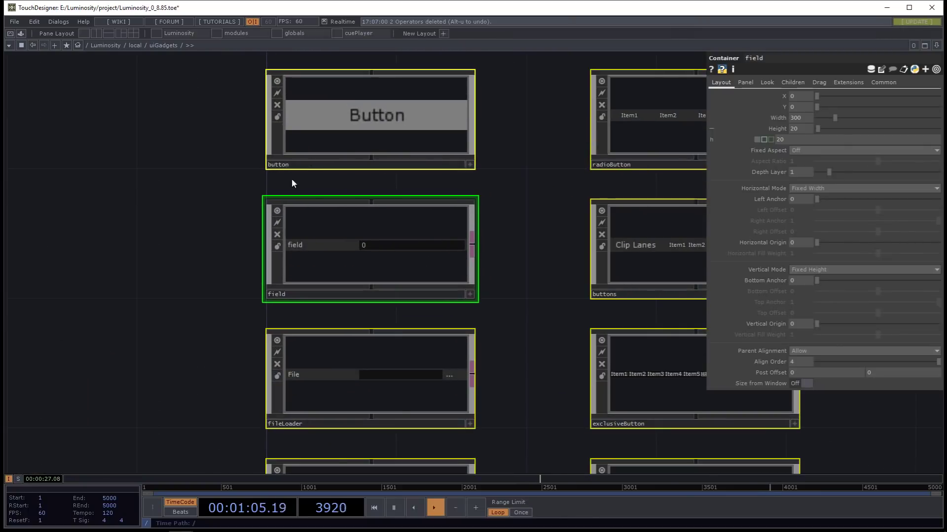
pyautogui.scroll(-5, 275, 299)
pyautogui.hscroll(2, 418, 242)
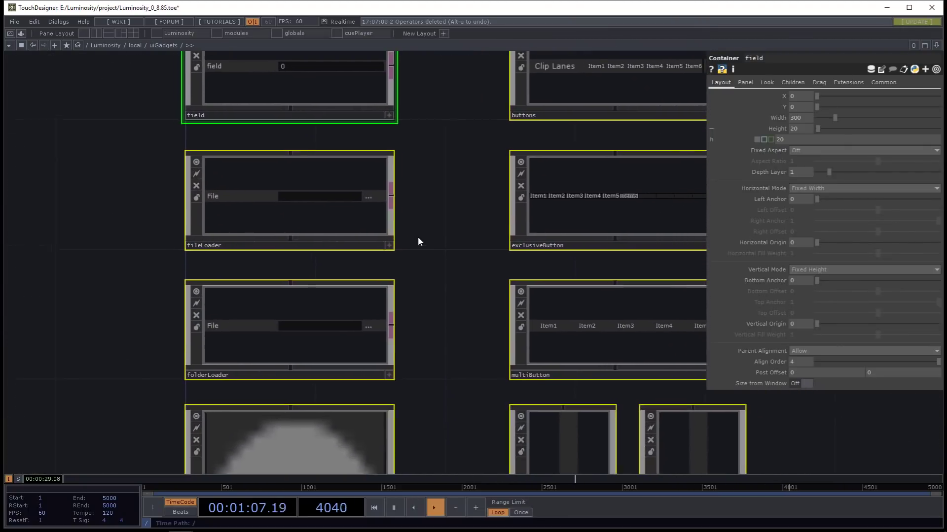
pyautogui.scroll(-5, 418, 241)
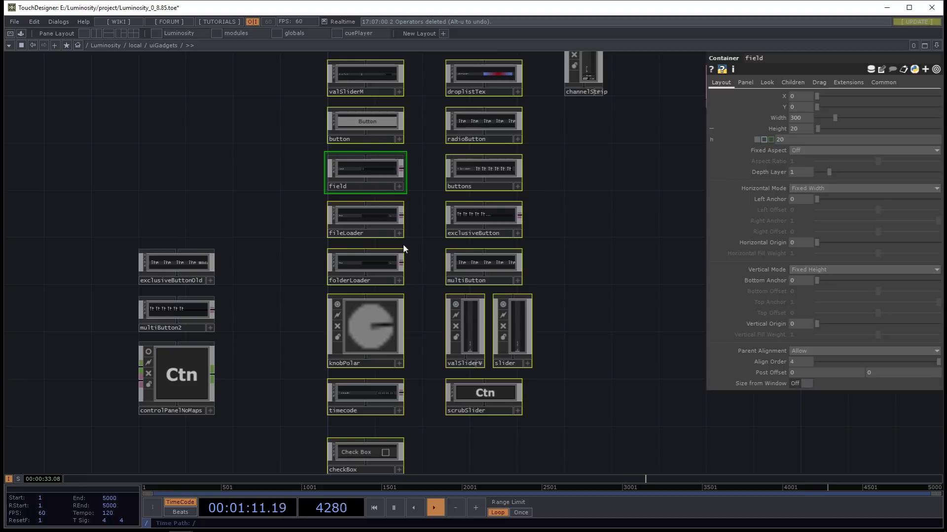
pyautogui.scroll(-5, 291, 235)
pyautogui.scroll(3, 527, 321)
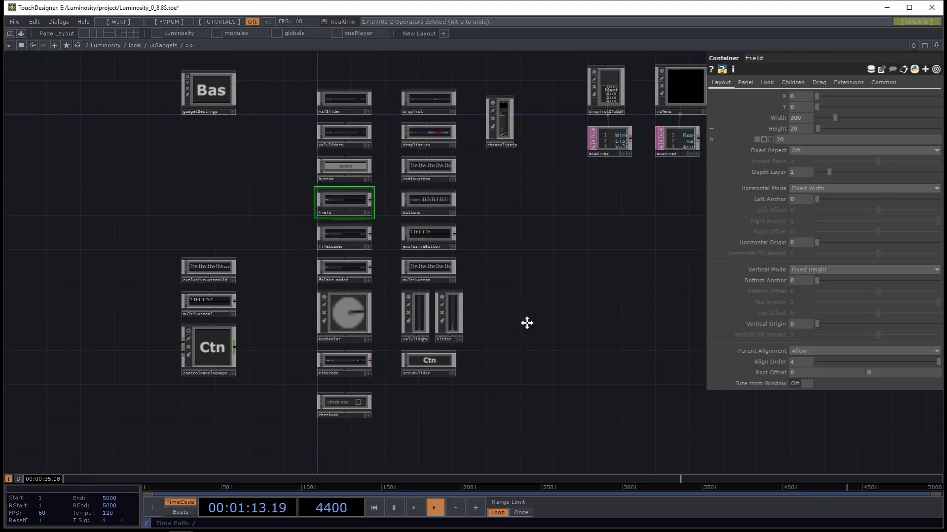
pyautogui.moveTo(445, 450); pyautogui.dragTo(342, 143)
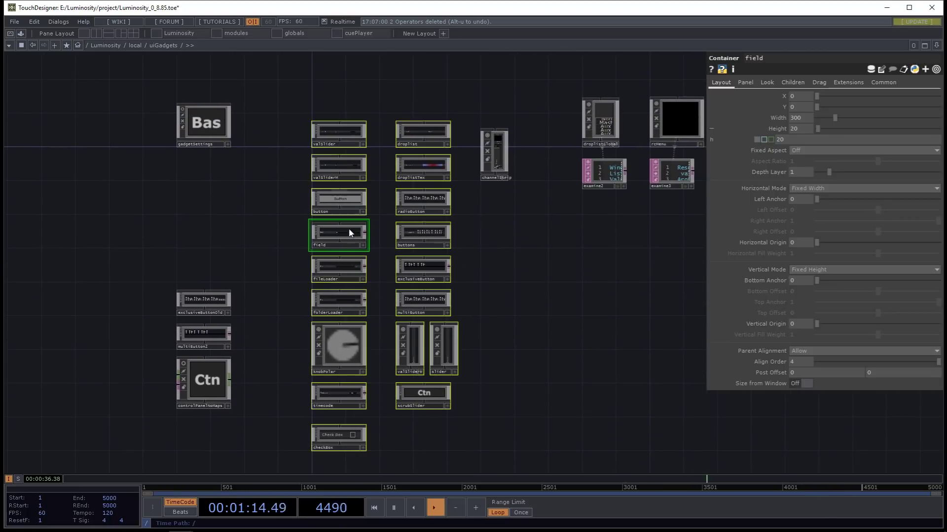
# - Select the knobPolar, valSliderV and slider gadgets as one group, and the remaining gadgets of both columns as another
pyautogui.rightClick(504, 354)
pyautogui.click(485, 353)
pyautogui.moveTo(485, 353); pyautogui.dragTo(327, 338)
pyautogui.moveTo(488, 151)
pyautogui.mouseDown()
pyautogui.moveTo(486, 298)
pyautogui.moveTo(501, 329)
pyautogui.moveTo(512, 143)
pyautogui.moveTo(490, 155)
pyautogui.mouseUp()
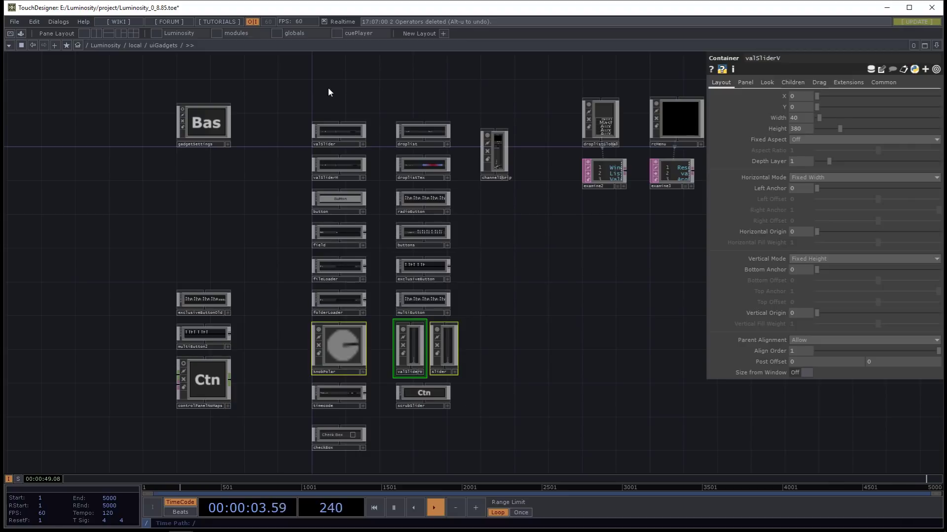
pyautogui.moveTo(327, 87); pyautogui.dragTo(421, 303)
pyautogui.moveTo(439, 448); pyautogui.dragTo(338, 391)
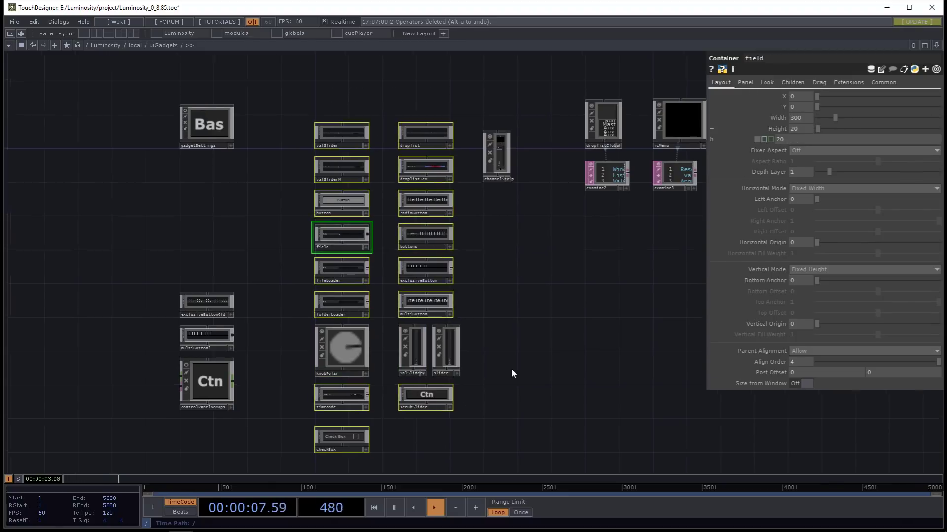
# - Examine the channelStrip, droplistGlobal and rcMenu components and return to the local network
pyautogui.moveTo(522, 312); pyautogui.dragTo(457, 344)
pyautogui.scroll(-2, 457, 344)
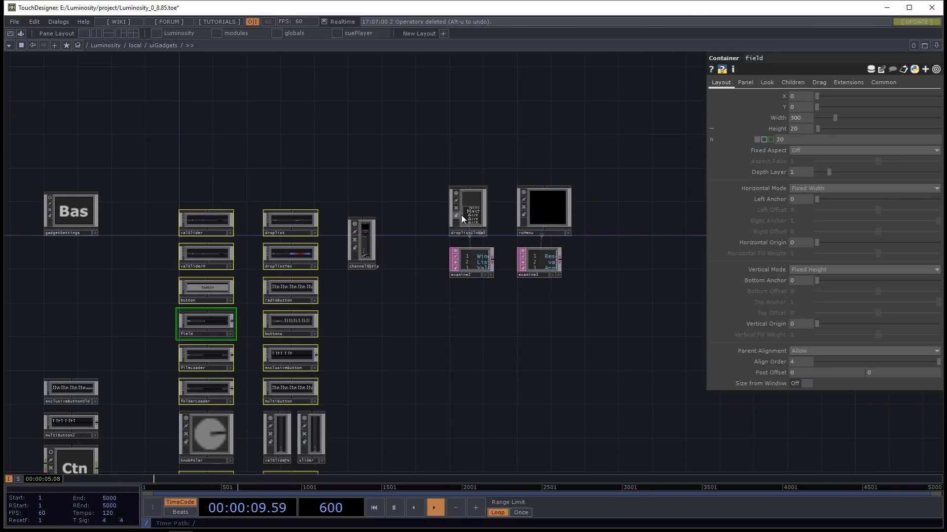
pyautogui.scroll(6, 460, 214)
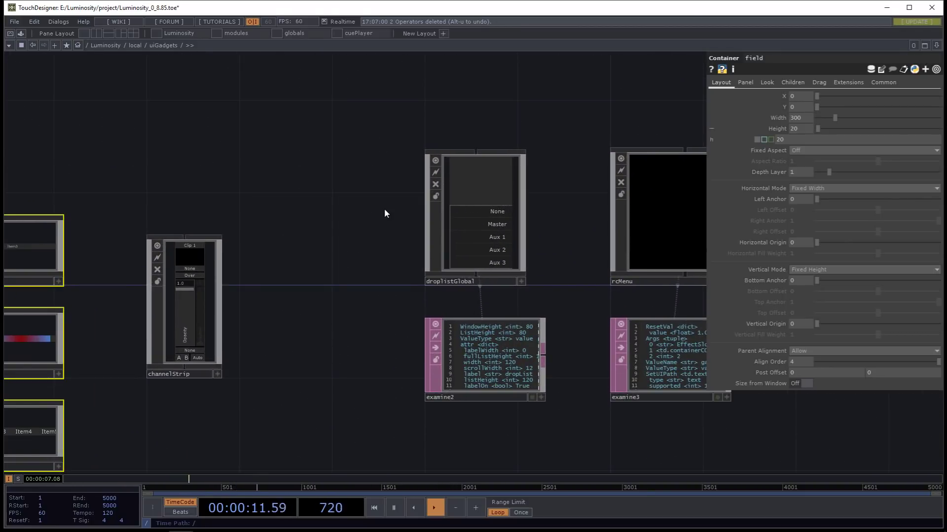
pyautogui.scroll(-5, 377, 218)
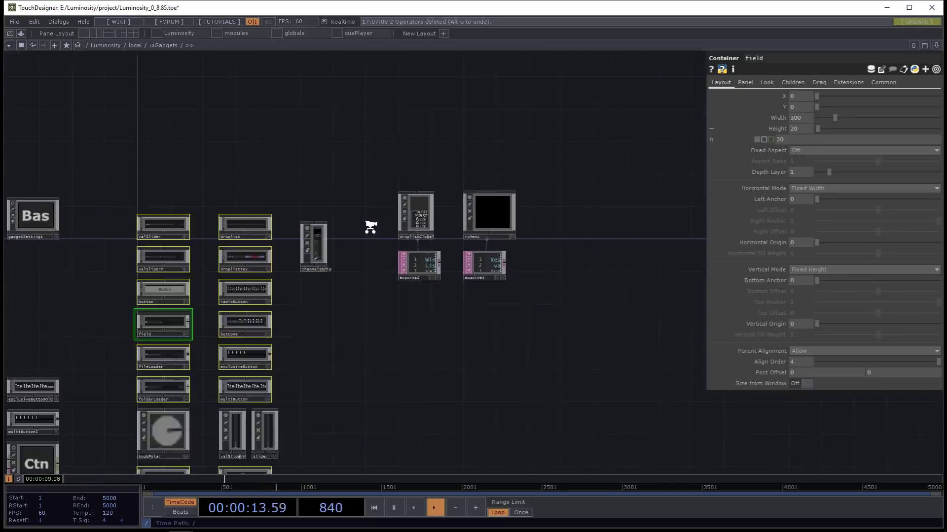
pyautogui.scroll(4, 370, 227)
pyautogui.press('u')
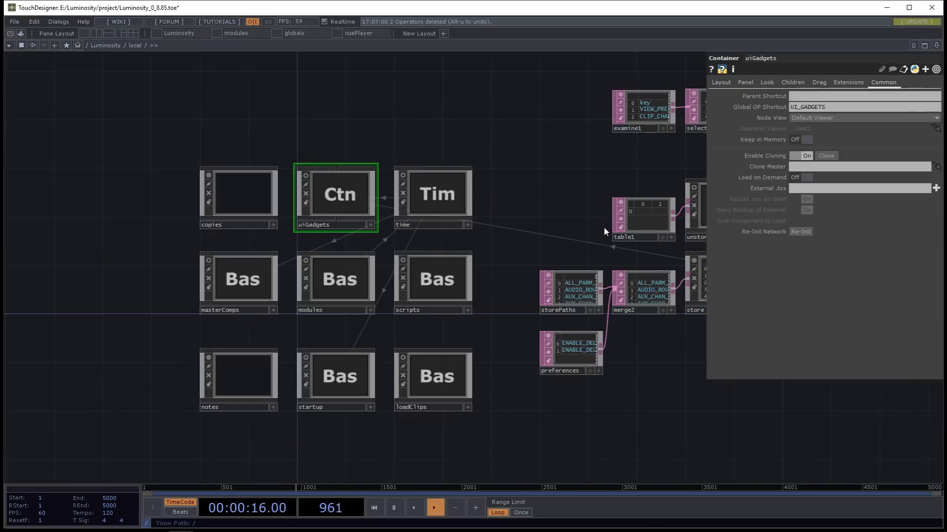
# - Enter the copies component, look inside copiedEffect and return to the copies network
pyautogui.click(281, 197)
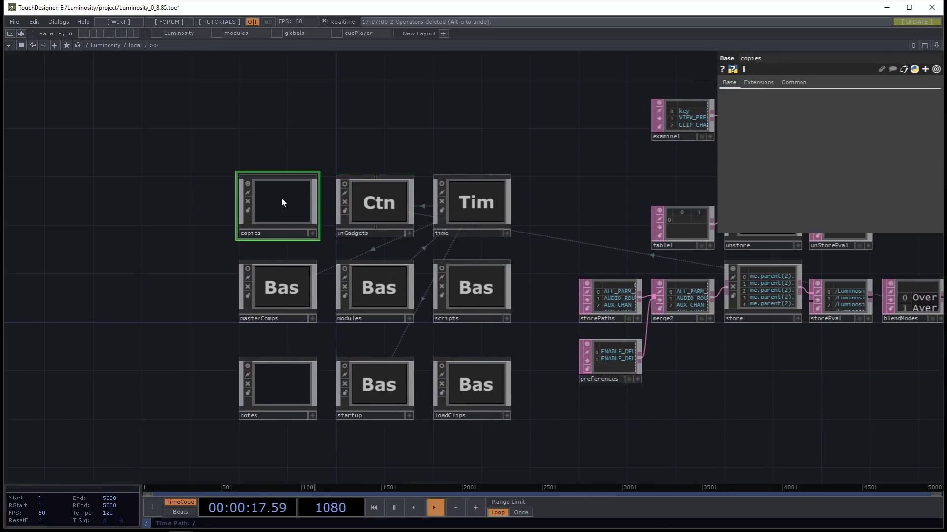
pyautogui.press('i')
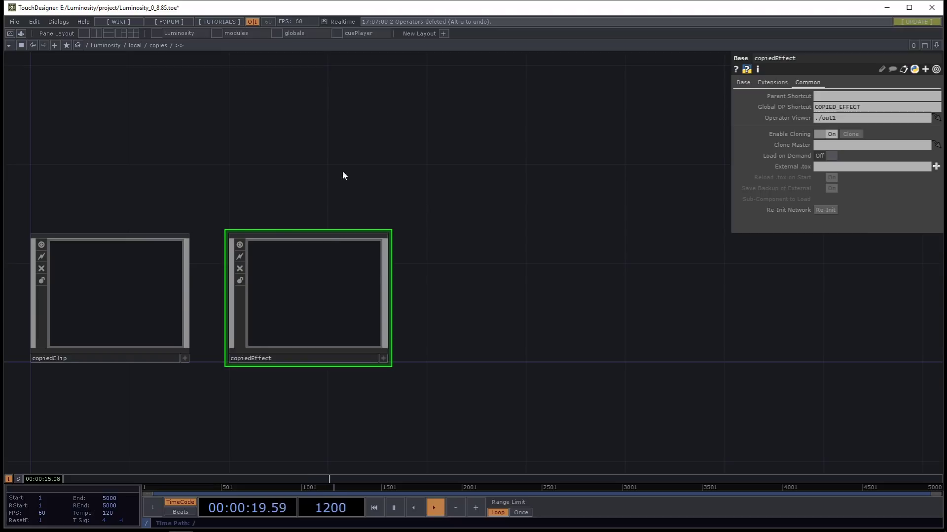
pyautogui.moveTo(343, 173); pyautogui.dragTo(467, 183)
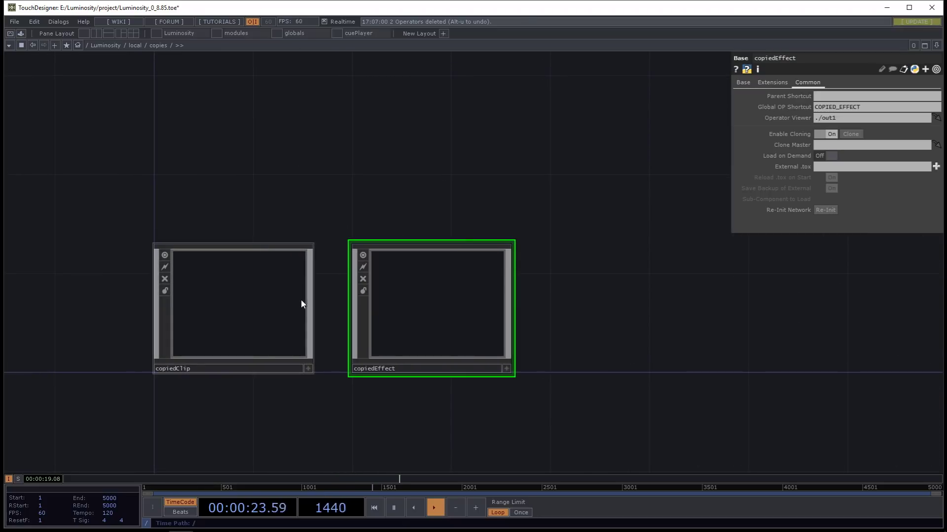
pyautogui.press('i')
pyautogui.press('u')
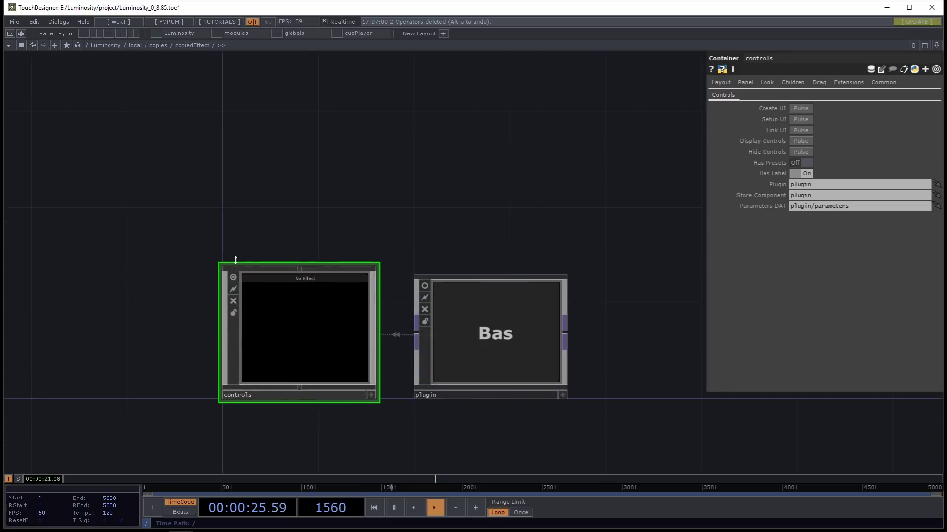
# - Show the clip grid and the copy option of Clip 1's Insert 2 in the performance interface, and return to the network editor
pyautogui.press('F1')
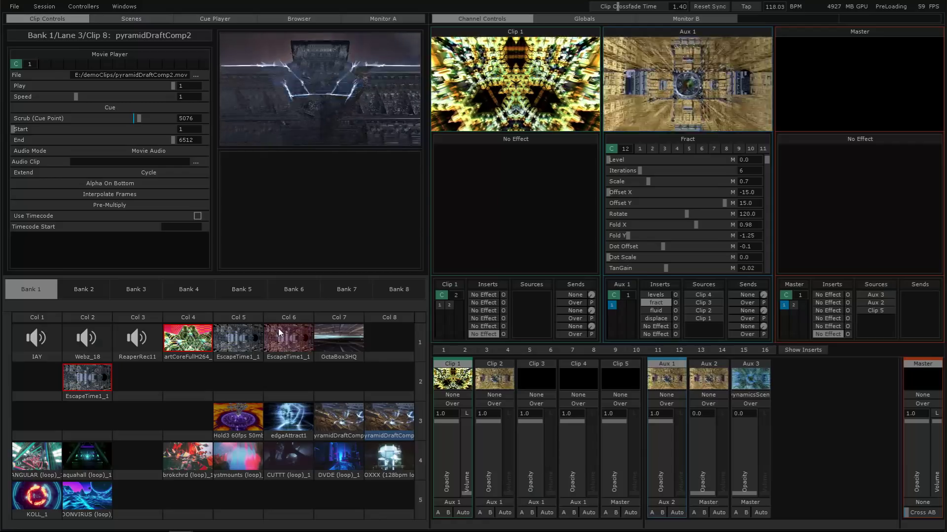
pyautogui.rightClick(223, 375)
pyautogui.click(223, 390)
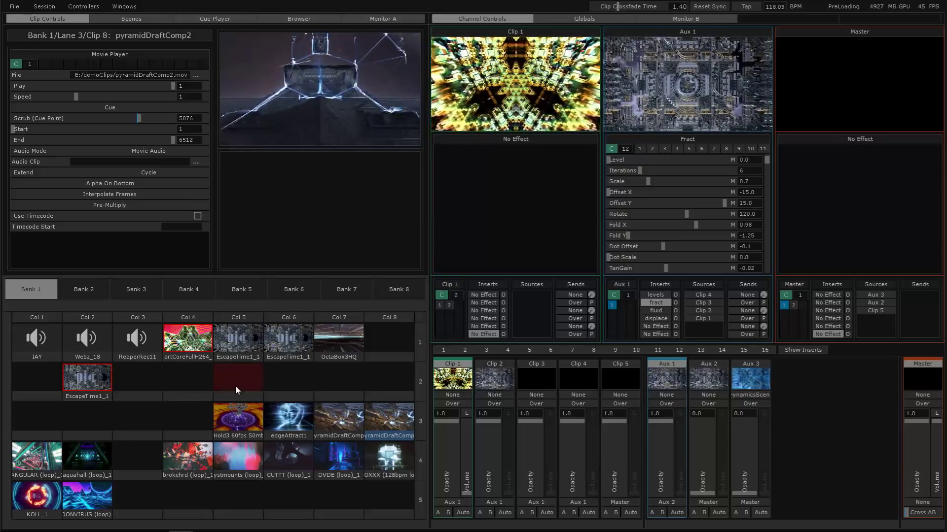
pyautogui.rightClick(490, 303)
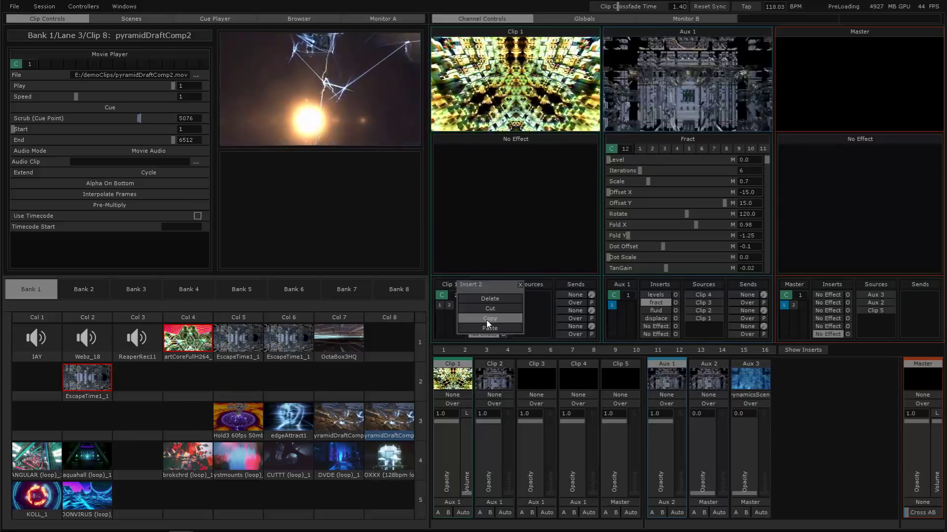
pyautogui.click(490, 319)
pyautogui.press('Escape')
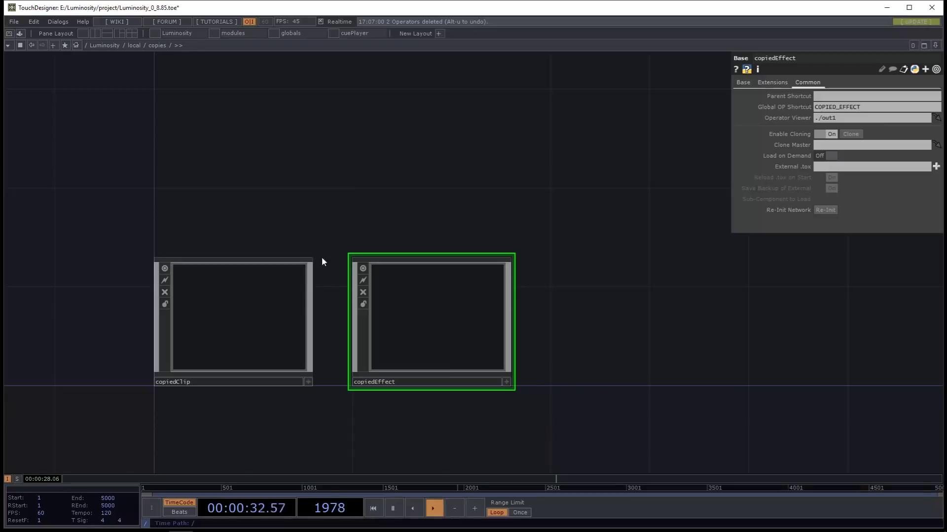
# - Look inside the copiedClip component and its plugin, and go back up to the local network
pyautogui.doubleClick(283, 294)
pyautogui.press('i')
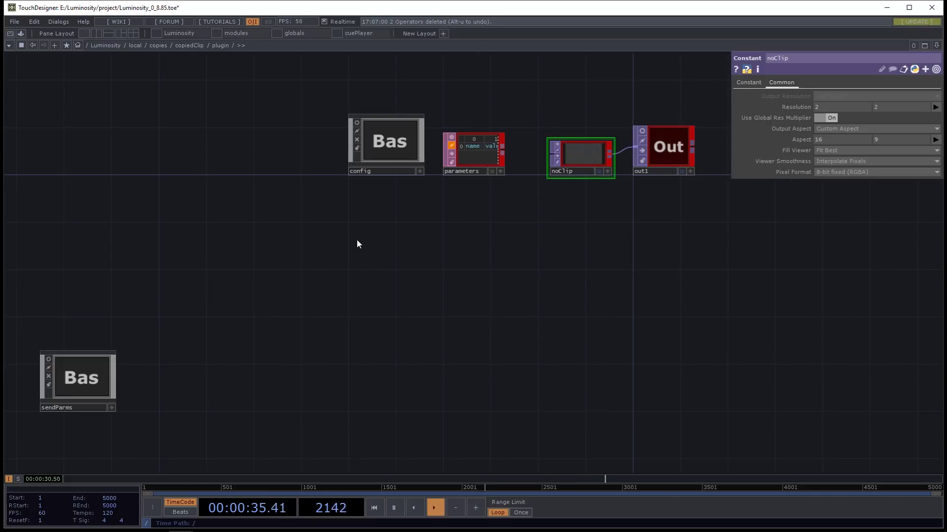
pyautogui.press('u')
pyautogui.press('u')
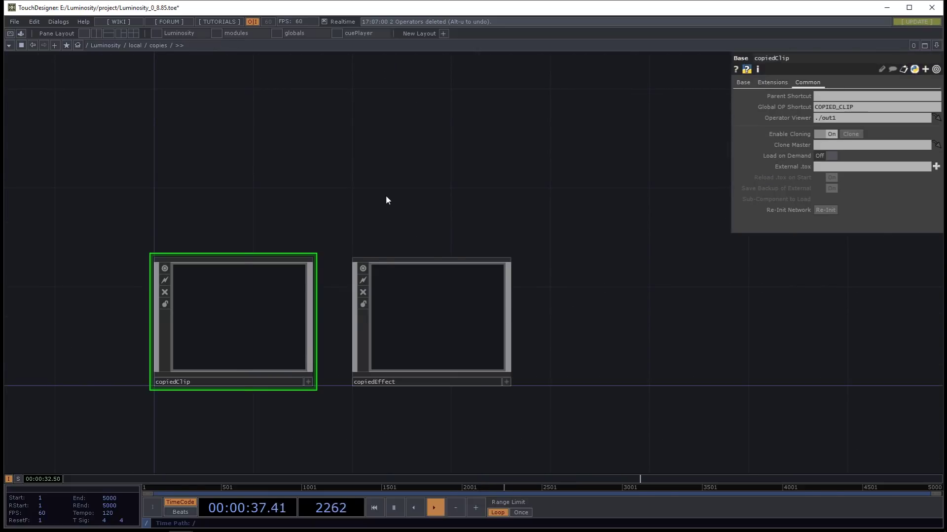
pyautogui.press('u')
pyautogui.moveTo(419, 152); pyautogui.dragTo(390, 184)
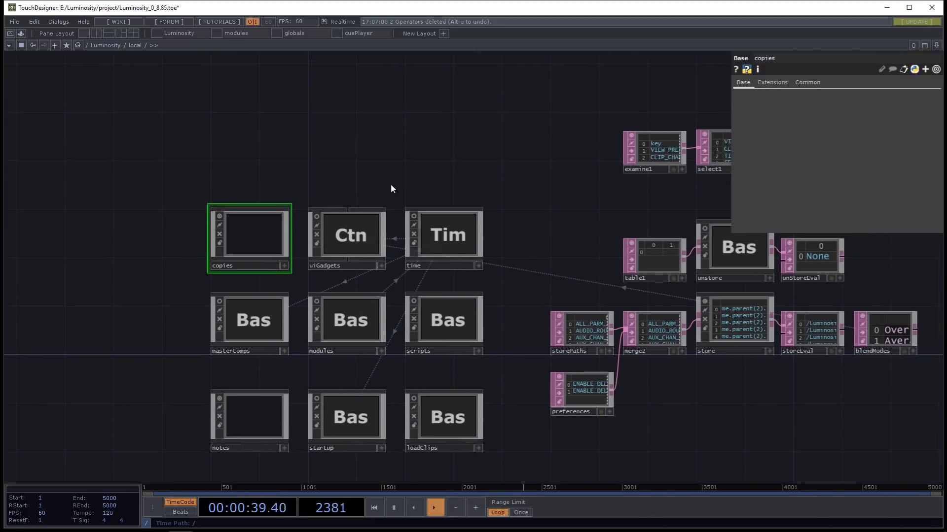
# - Go up to the Luminosity network, enter the database component and examine its sub-components
pyautogui.press('u')
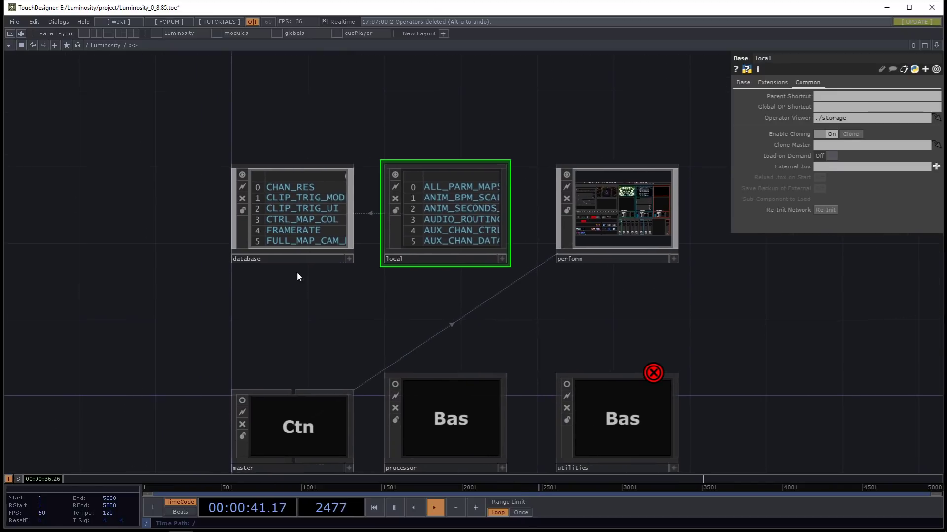
pyautogui.click(320, 206)
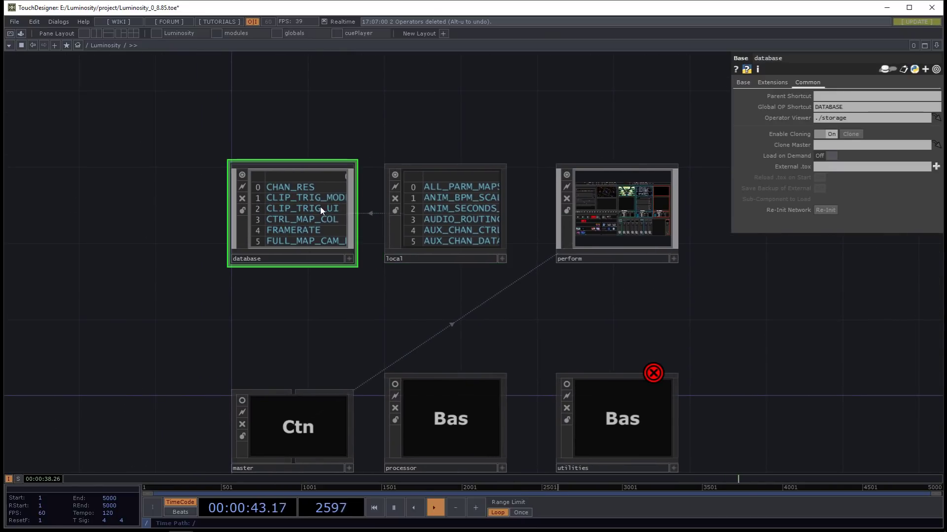
pyautogui.press('i')
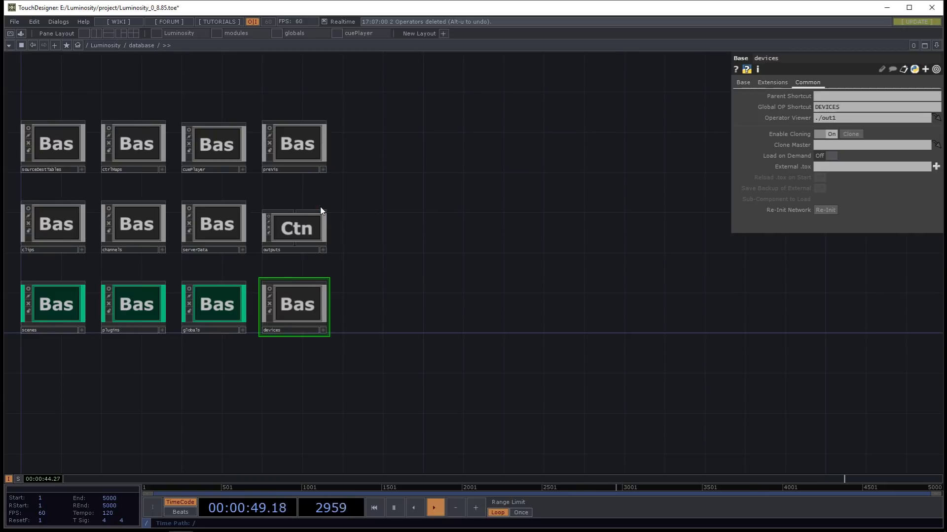
pyautogui.moveTo(385, 384); pyautogui.dragTo(655, 409)
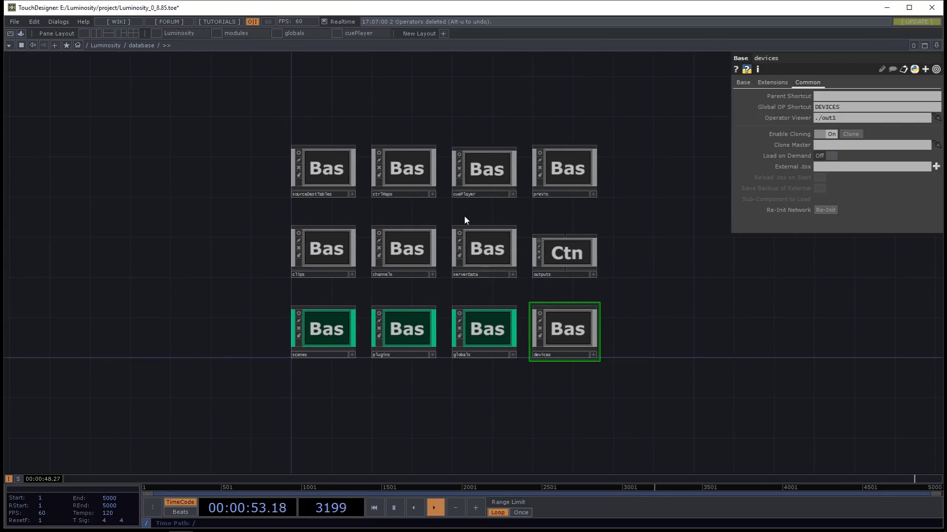
pyautogui.moveTo(541, 244); pyautogui.dragTo(582, 250)
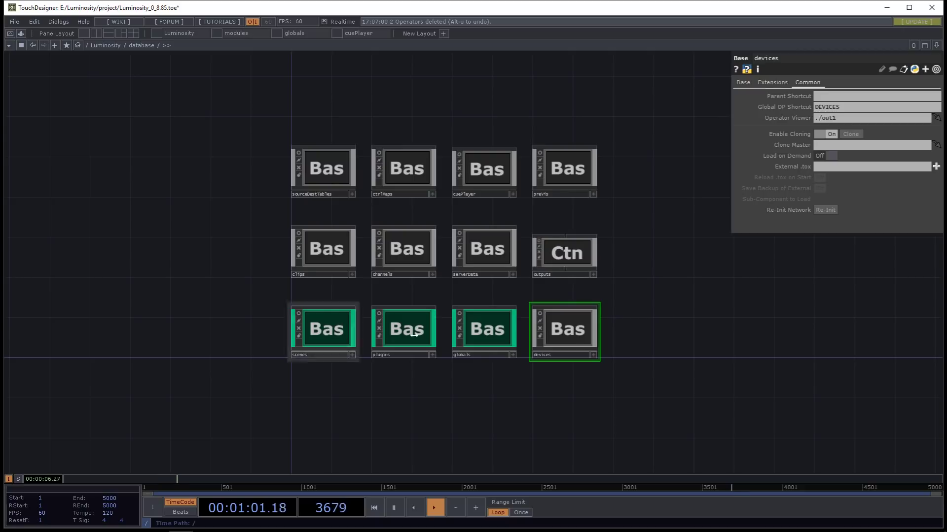
# - Enter the devices component and examine the video inputs, including videodevin1, level1, videoIn1 and videoIn2
pyautogui.doubleClick(570, 331)
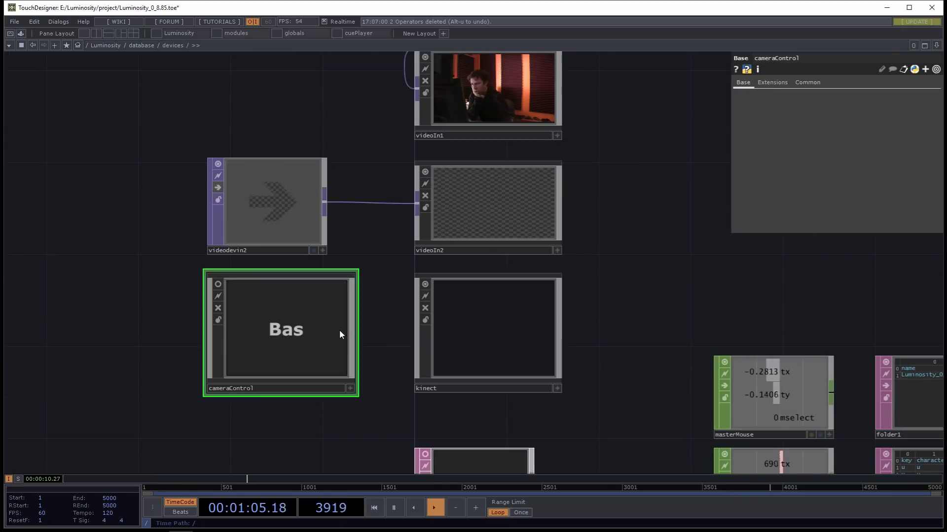
pyautogui.scroll(5, 328, 171)
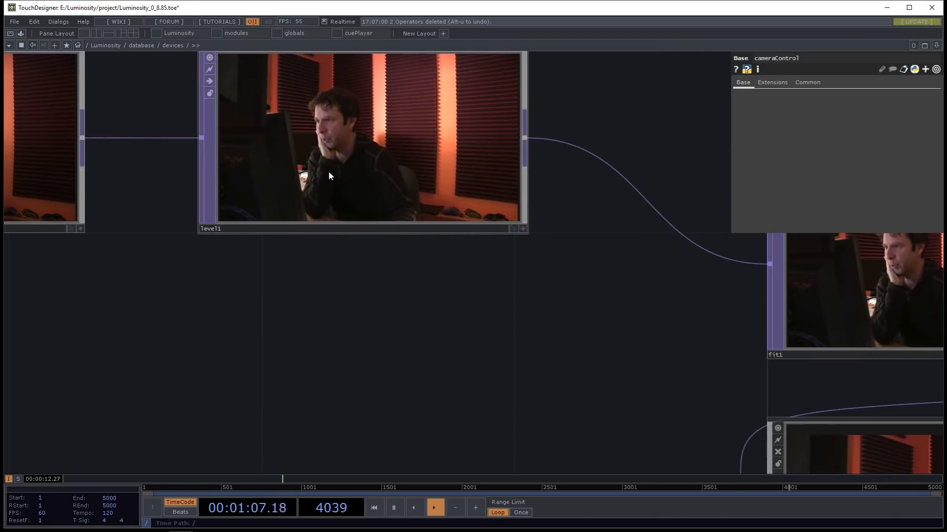
pyautogui.scroll(-10, 328, 170)
pyautogui.scroll(8, 339, 246)
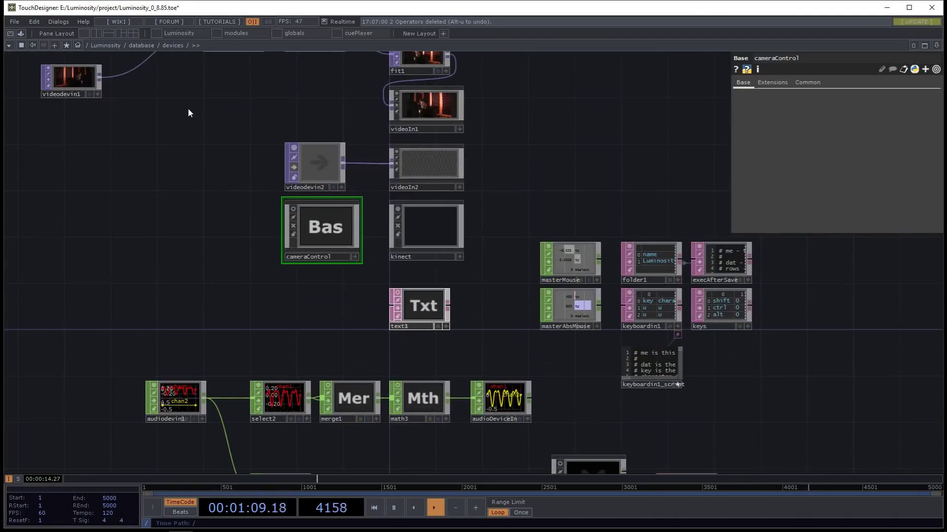
pyautogui.scroll(6, 186, 150)
pyautogui.scroll(-8, 186, 150)
pyautogui.scroll(6, 251, 232)
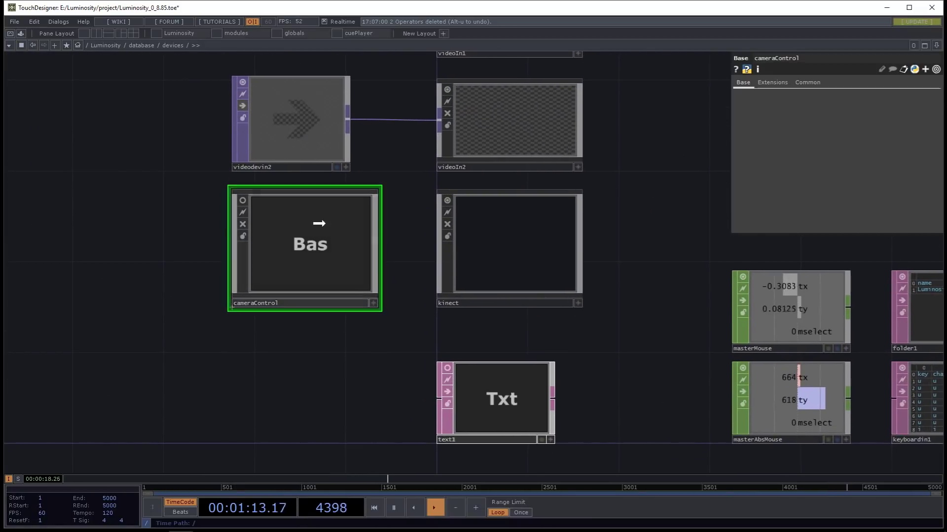
# - Select the kinect component and the text1 DAT in the devices network to inspect them
pyautogui.click(503, 268)
pyautogui.moveTo(505, 287); pyautogui.dragTo(440, 262)
pyautogui.scroll(-3, 440, 262)
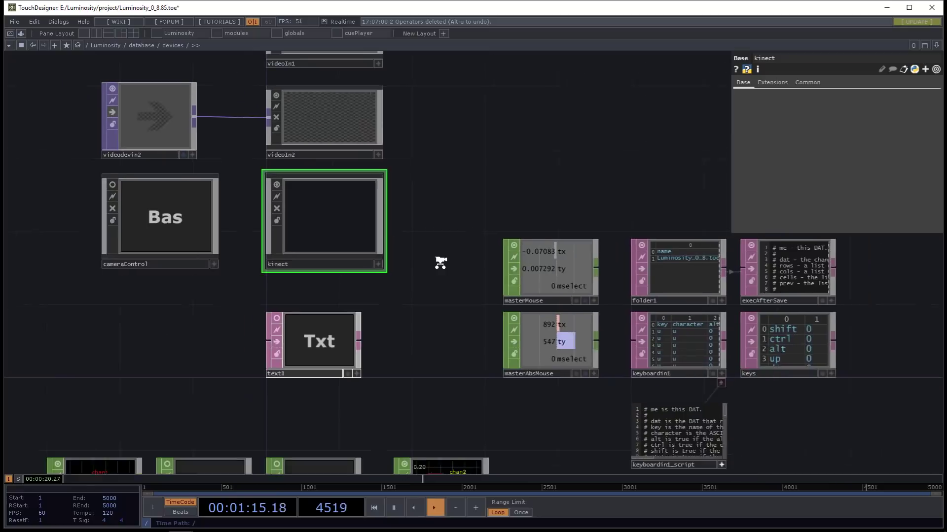
pyautogui.moveTo(439, 305); pyautogui.dragTo(505, 253)
pyautogui.moveTo(477, 283); pyautogui.dragTo(380, 210)
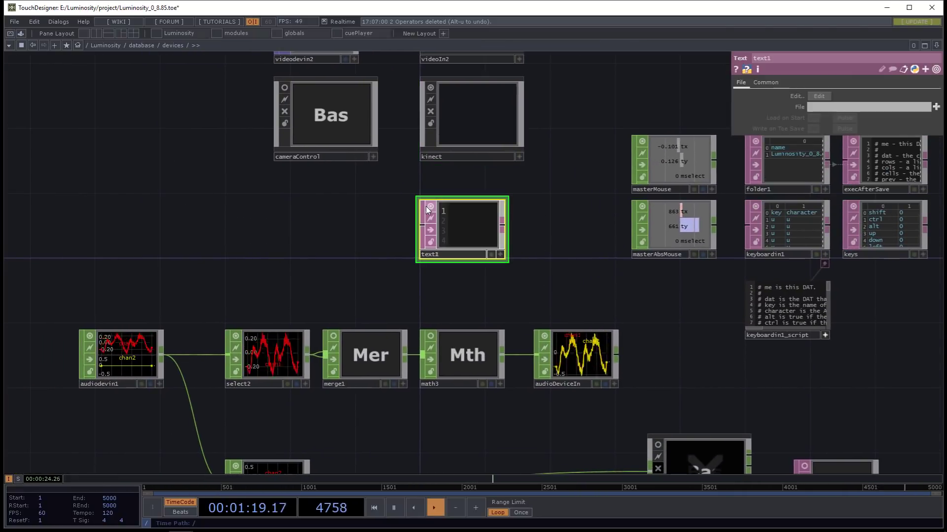
# - Examine the audio input chain running from audiodevin1 through the select2 and select5 branches
pyautogui.moveTo(329, 262); pyautogui.dragTo(338, 197)
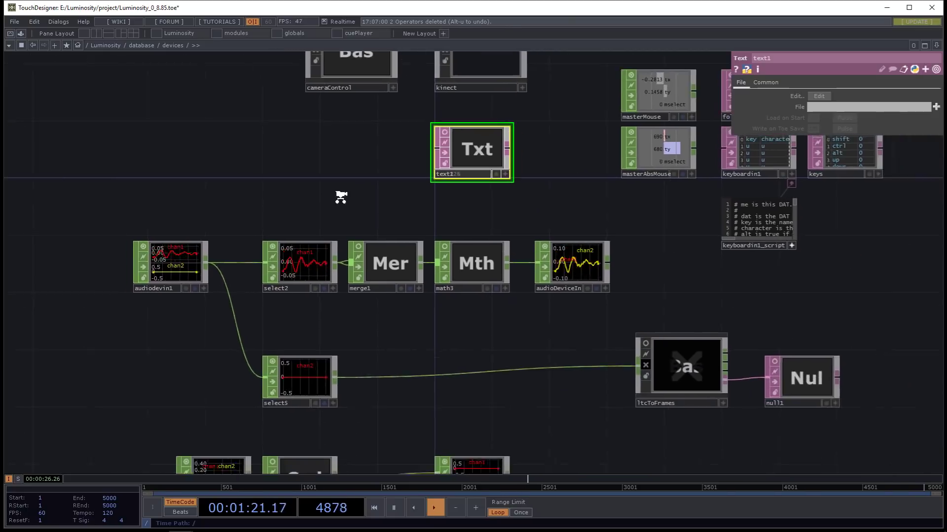
pyautogui.scroll(-2, 338, 196)
pyautogui.scroll(5, 209, 310)
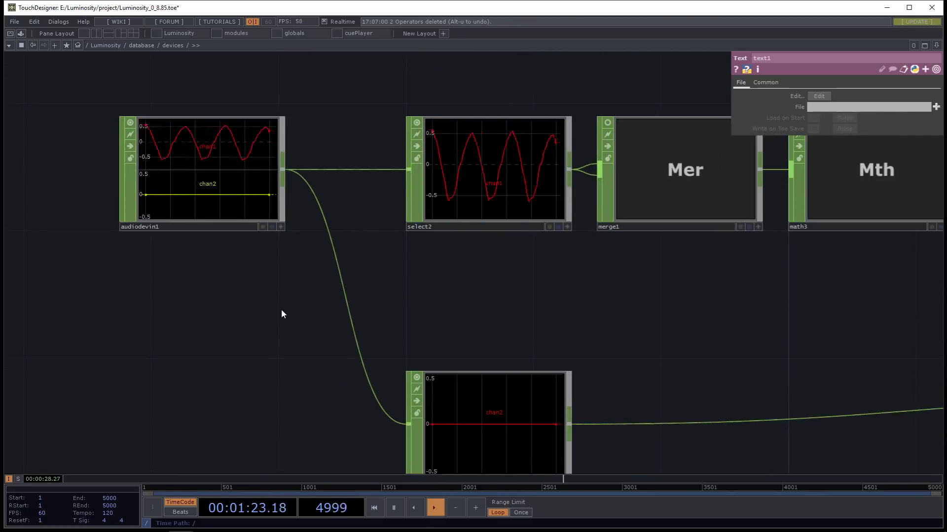
pyautogui.scroll(-4, 281, 312)
pyautogui.moveTo(268, 331); pyautogui.dragTo(237, 279)
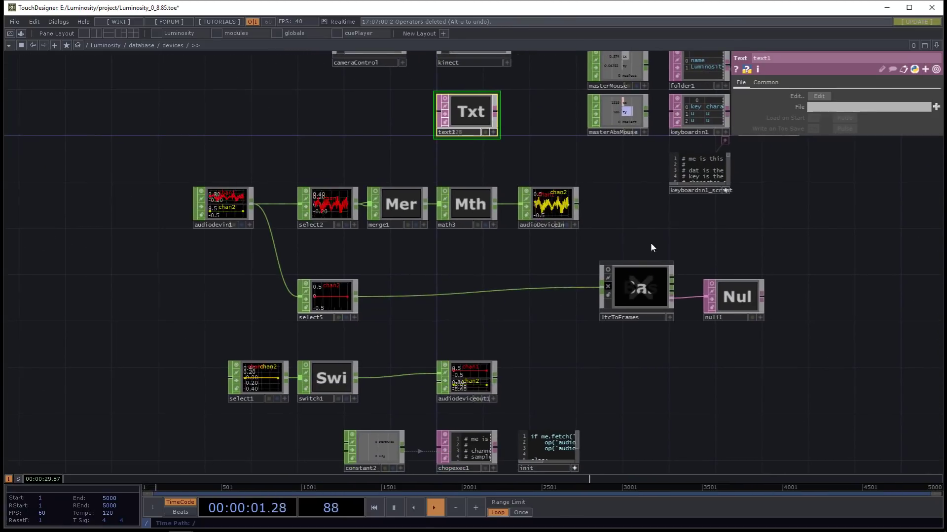
# - Select the audioDeviceIn null at the end of the audio input chain and move it slightly farther from math3
pyautogui.scroll(3, 546, 205)
pyautogui.click(544, 207)
pyautogui.scroll(-2, 485, 264)
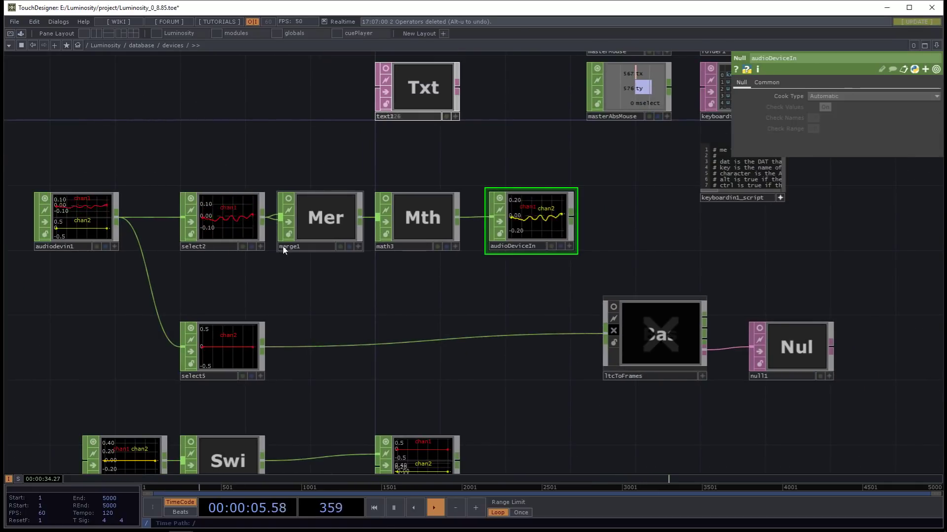
pyautogui.moveTo(547, 232)
pyautogui.mouseDown()
pyautogui.moveTo(531, 185)
pyautogui.moveTo(546, 198)
pyautogui.moveTo(545, 233)
pyautogui.mouseUp()
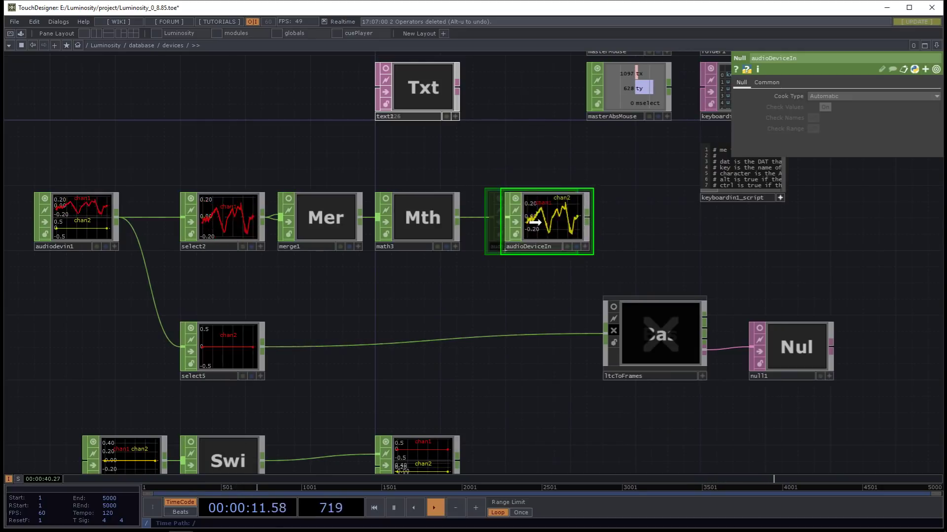
# - Examine the audiodeviceout1 output chain and the ltcToFrames component fed by select5
pyautogui.scroll(-5, 524, 239)
pyautogui.scroll(5, 499, 332)
pyautogui.moveTo(472, 373); pyautogui.dragTo(436, 391)
pyautogui.scroll(-4, 488, 329)
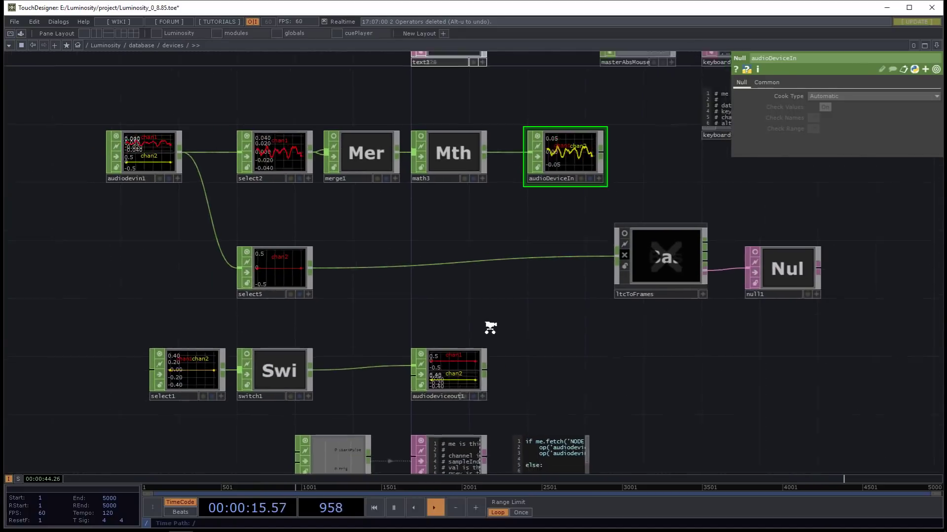
pyautogui.scroll(6, 549, 338)
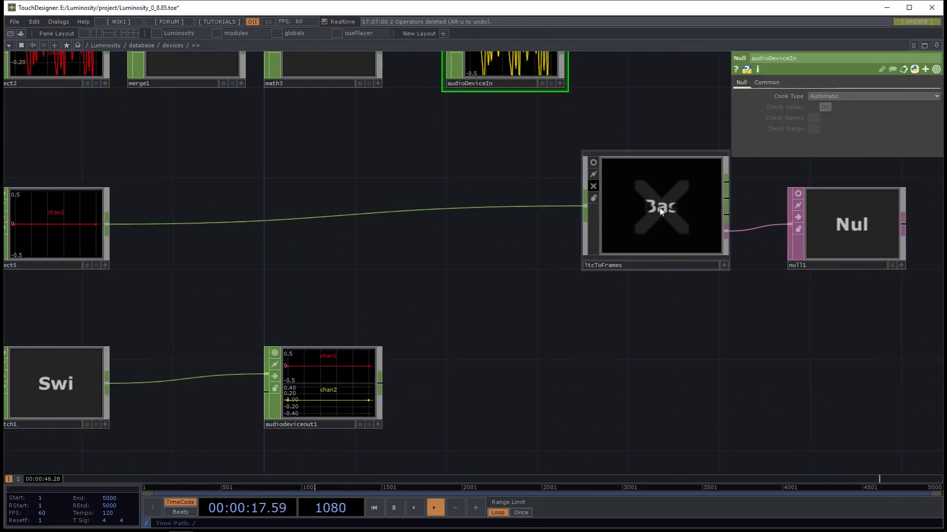
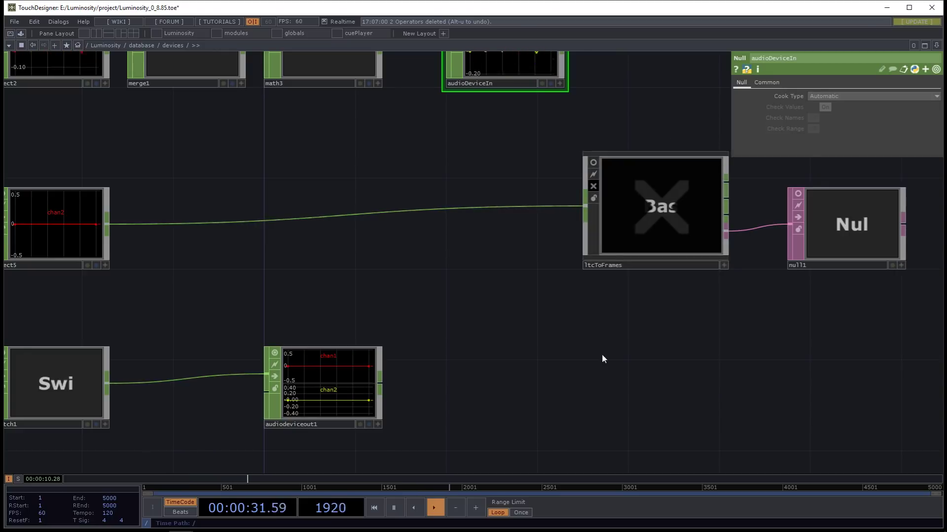
# - Leave the devices network and open the globals component in the database to view all its components
pyautogui.press('u')
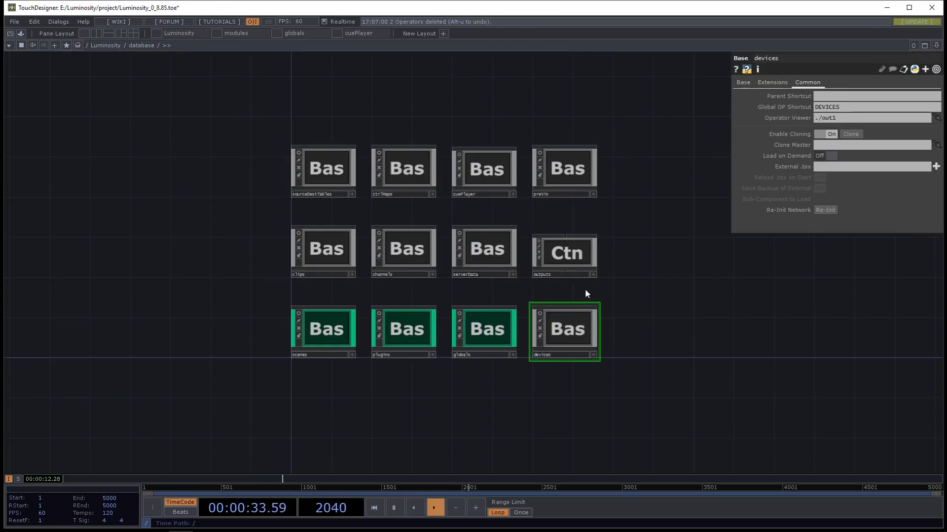
pyautogui.doubleClick(498, 321)
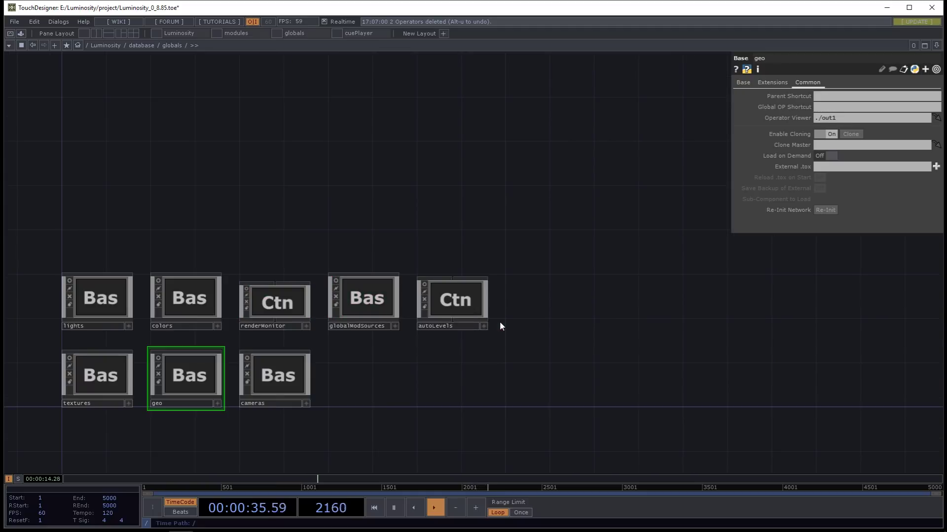
pyautogui.press('h')
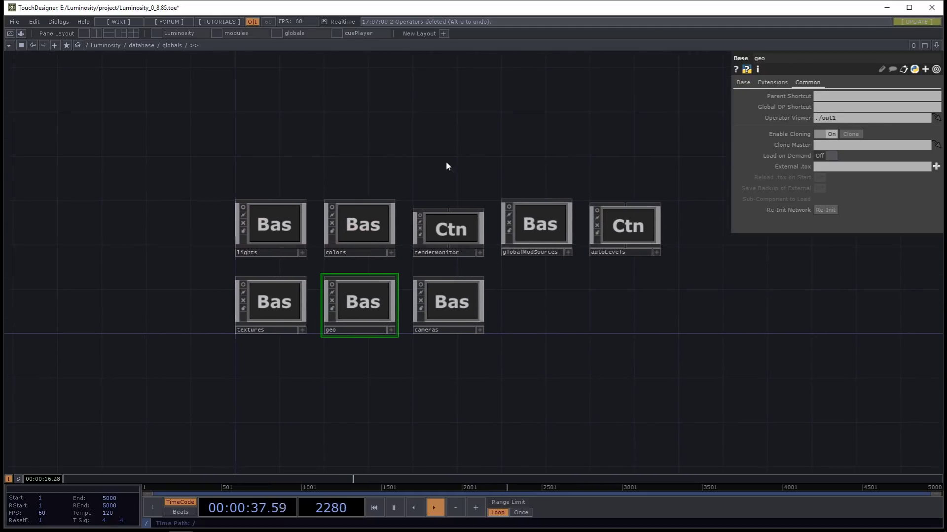
# - Examine the LFO and audio modulation sources inside globalModSources and return to the globals network
pyautogui.doubleClick(530, 230)
pyautogui.scroll(4, 486, 179)
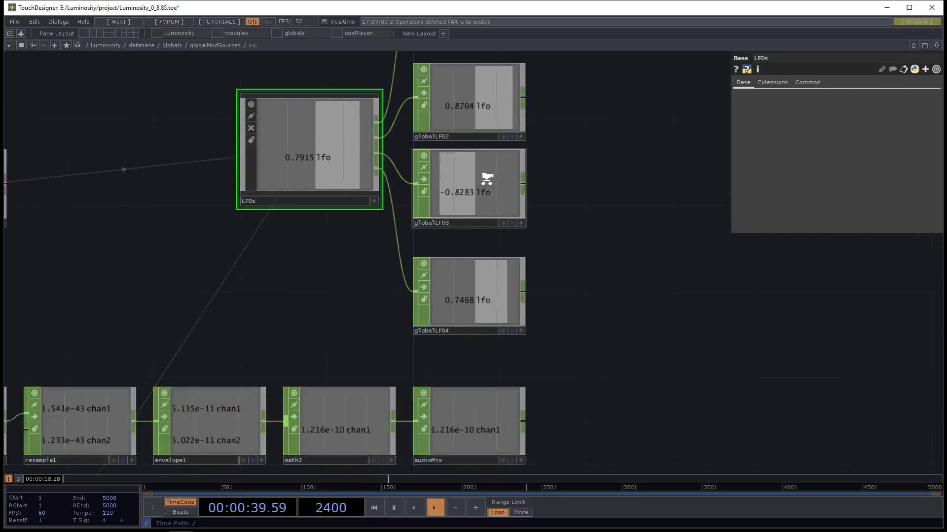
pyautogui.scroll(-3, 487, 179)
pyautogui.press('u')
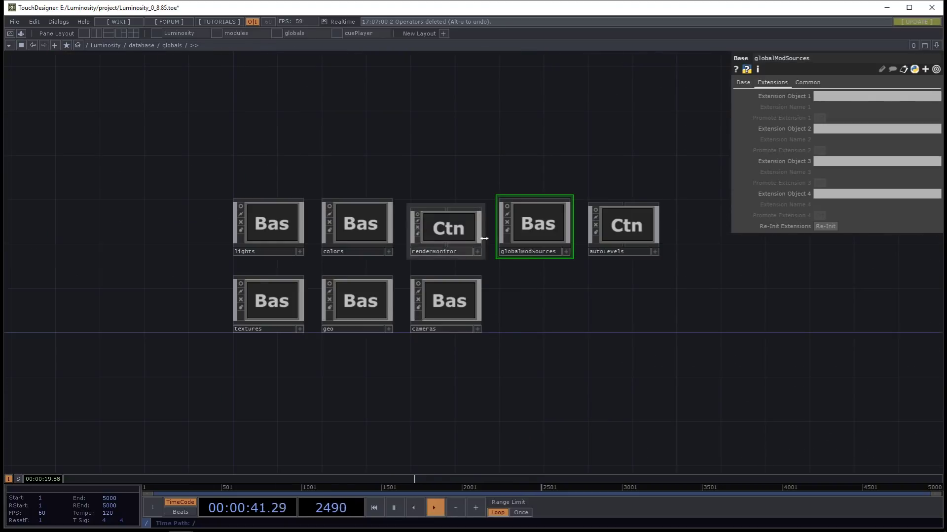
# - Open the colors component, inspect the network inside colorRamp1, and return to the colors level
pyautogui.click(366, 224)
pyautogui.press('i')
pyautogui.scroll(4, 220, 306)
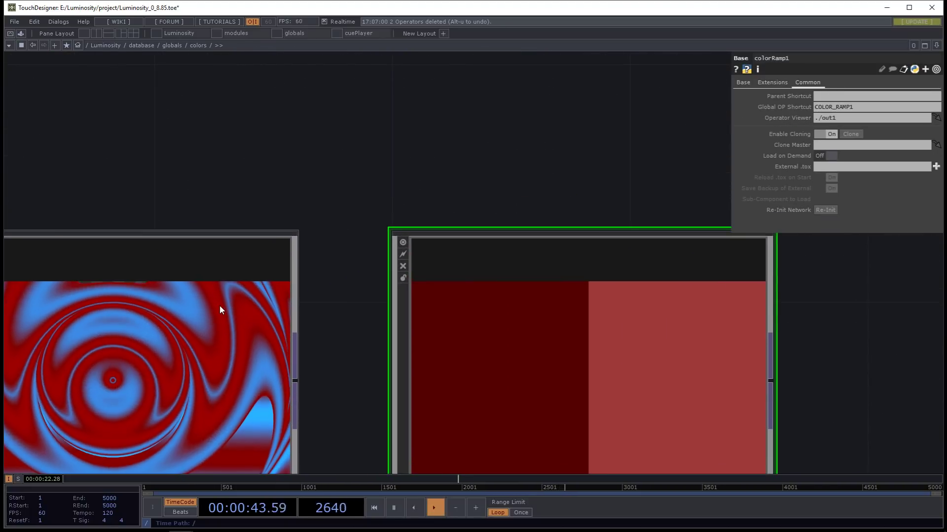
pyautogui.scroll(-4, 220, 306)
pyautogui.press('i')
pyautogui.scroll(4, 266, 306)
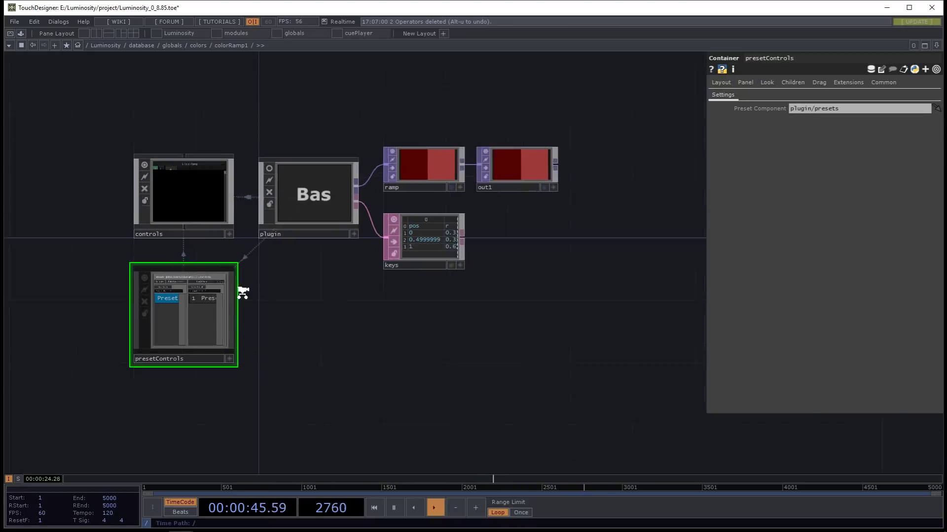
pyautogui.press('u')
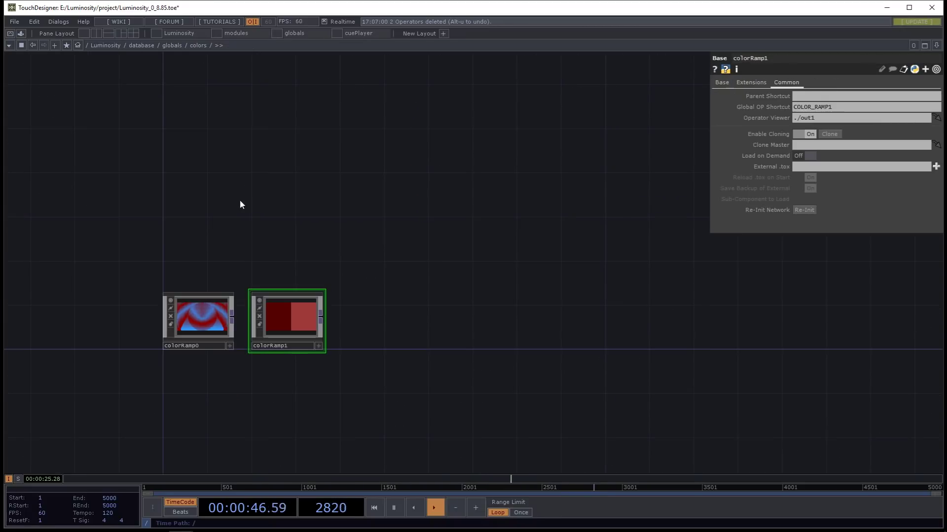
# - Open the colorRamp0 component's network and select its controls container to inspect its interface
pyautogui.click(192, 317)
pyautogui.press('i')
pyautogui.scroll(-3, 368, 355)
pyautogui.click(238, 267)
pyautogui.scroll(2, 197, 205)
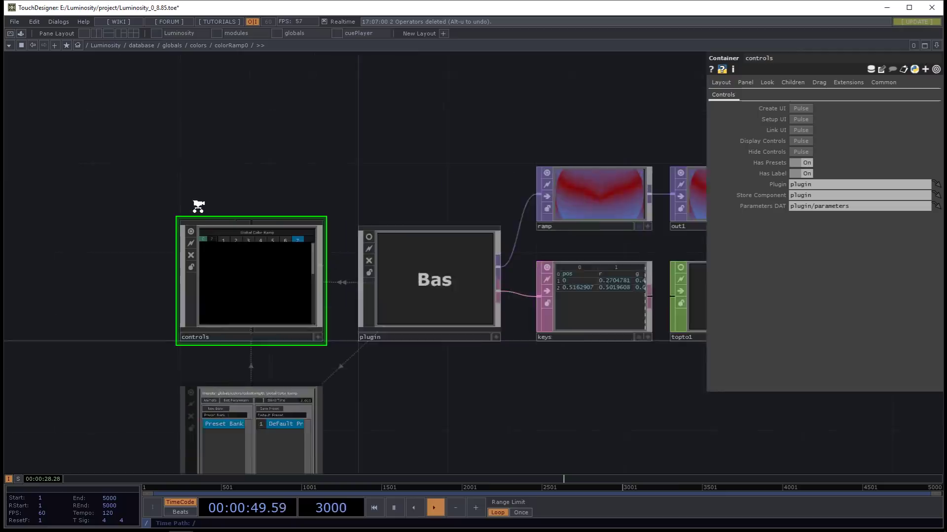
pyautogui.scroll(5, 252, 177)
# - Enter perform mode, view the Globals page with the global color ramp, and return to Channel Controls
pyautogui.press('F1')
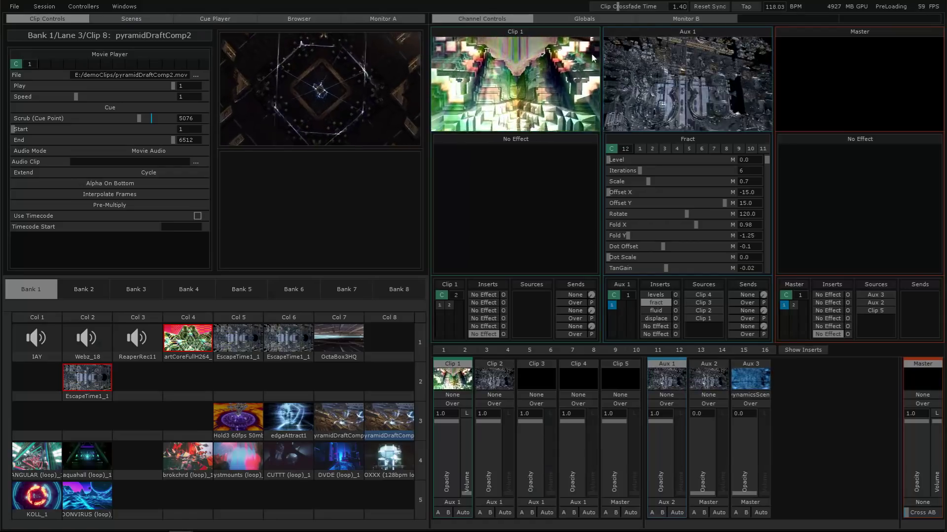
pyautogui.click(578, 19)
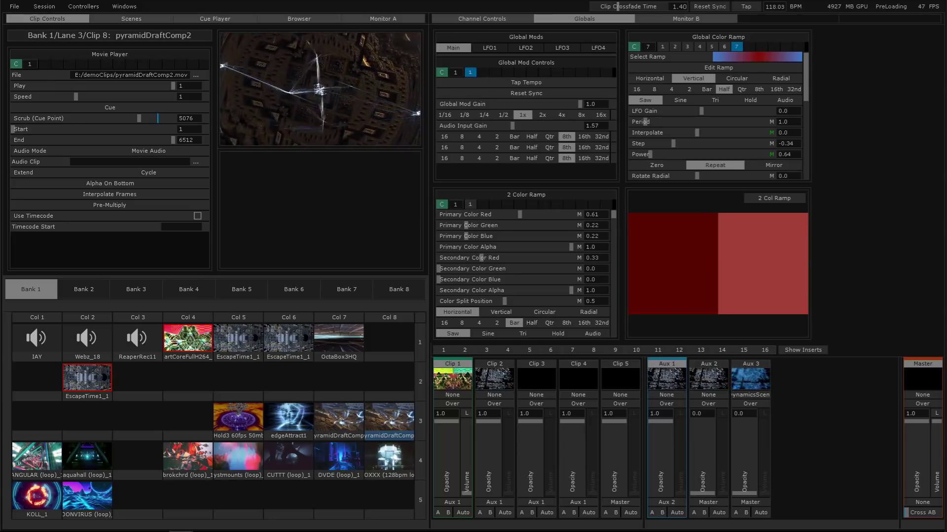
pyautogui.click(520, 18)
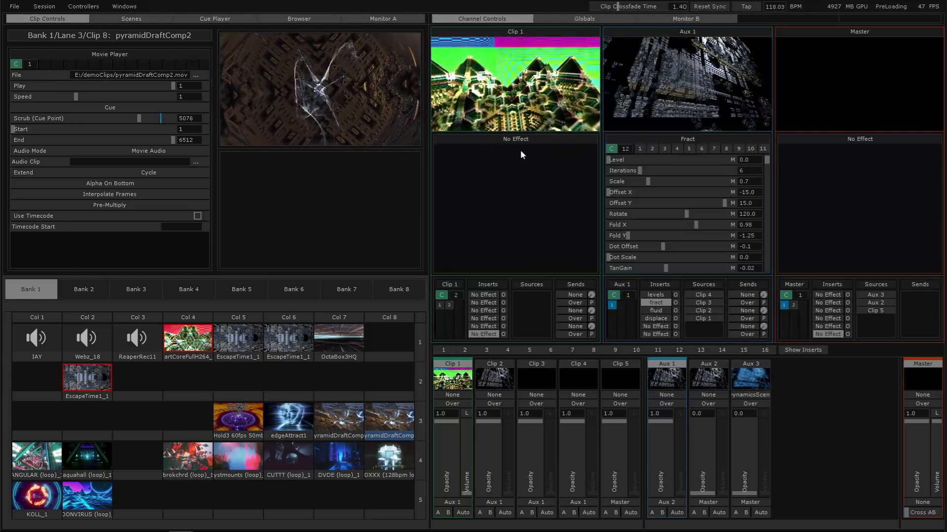
# - Leave perform mode and pulse Display Controls on the controls container of colorRamp0
pyautogui.press('Escape')
pyautogui.moveTo(291, 285); pyautogui.dragTo(298, 203)
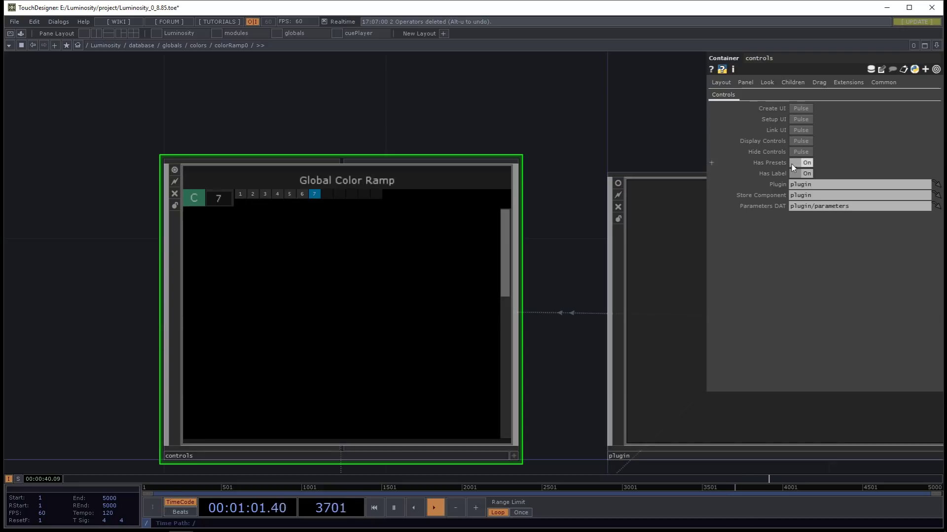
pyautogui.click(800, 141)
pyautogui.scroll(-4, 260, 170)
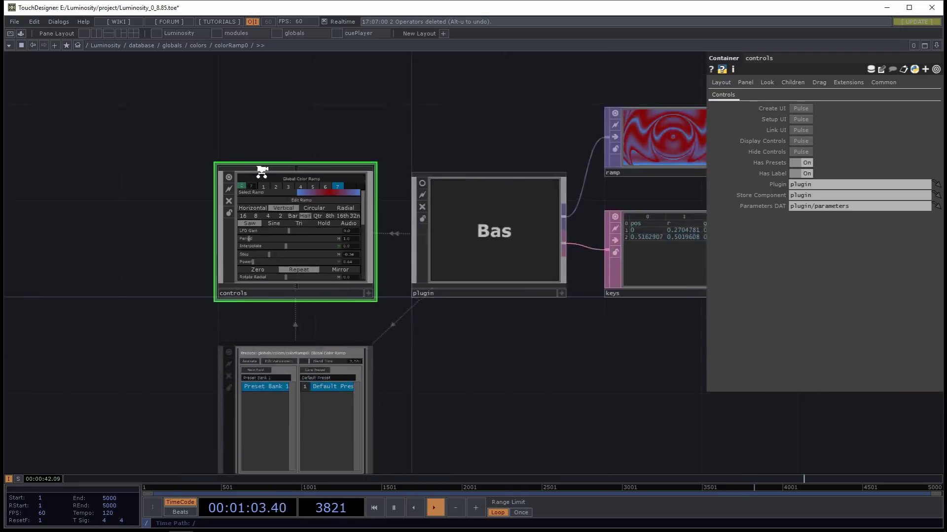
pyautogui.scroll(2, 260, 169)
pyautogui.scroll(-3, 327, 167)
pyautogui.scroll(3, 391, 222)
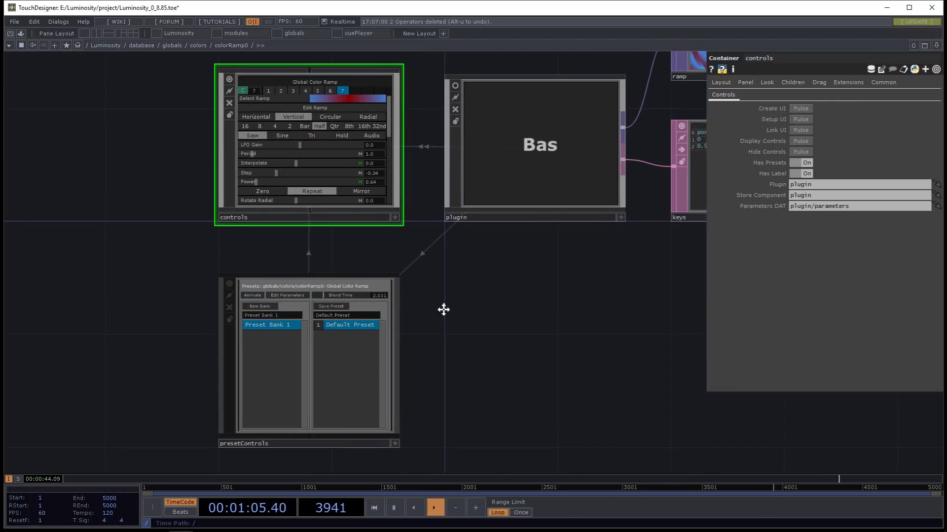
# - Look inside the plugin component of colorRamp0 and go back up to the globals network
pyautogui.moveTo(444, 311); pyautogui.dragTo(282, 336)
pyautogui.click(412, 218)
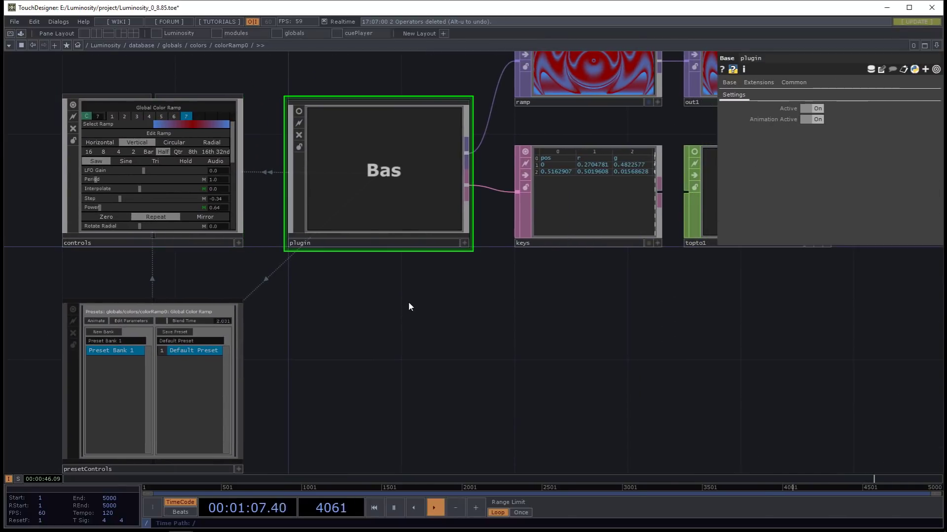
pyautogui.press('i')
pyautogui.press('u')
pyautogui.press('u')
pyautogui.press('u')
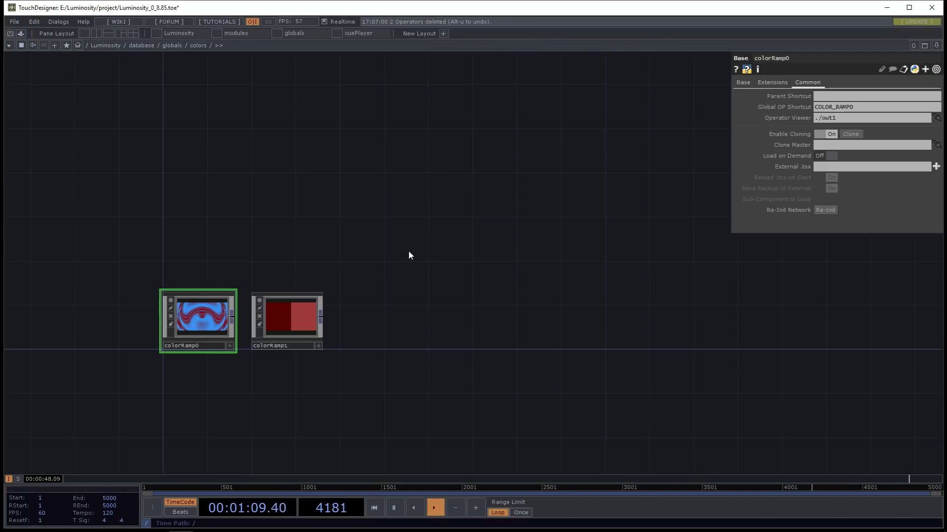
pyautogui.scroll(4, 408, 250)
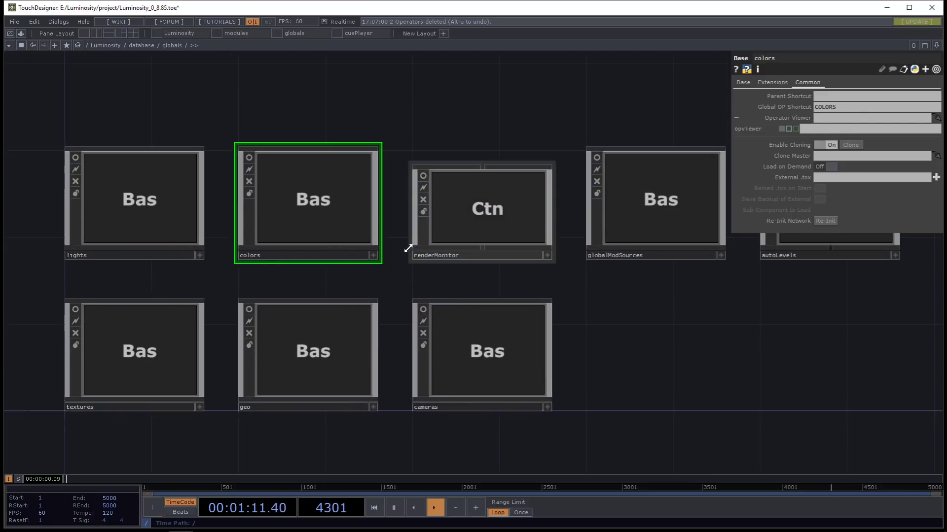
# - Look inside the lights component and return to the globals network
pyautogui.moveTo(449, 111); pyautogui.dragTo(415, 154)
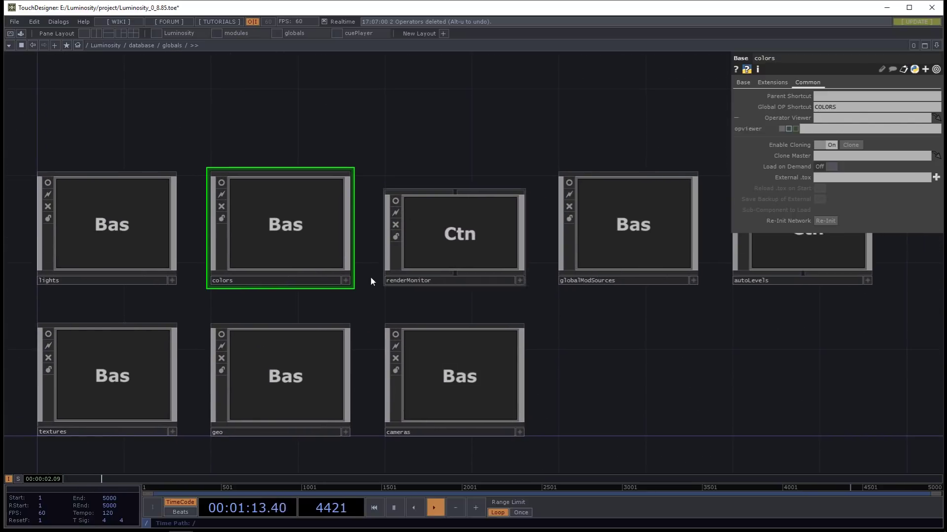
pyautogui.press('h')
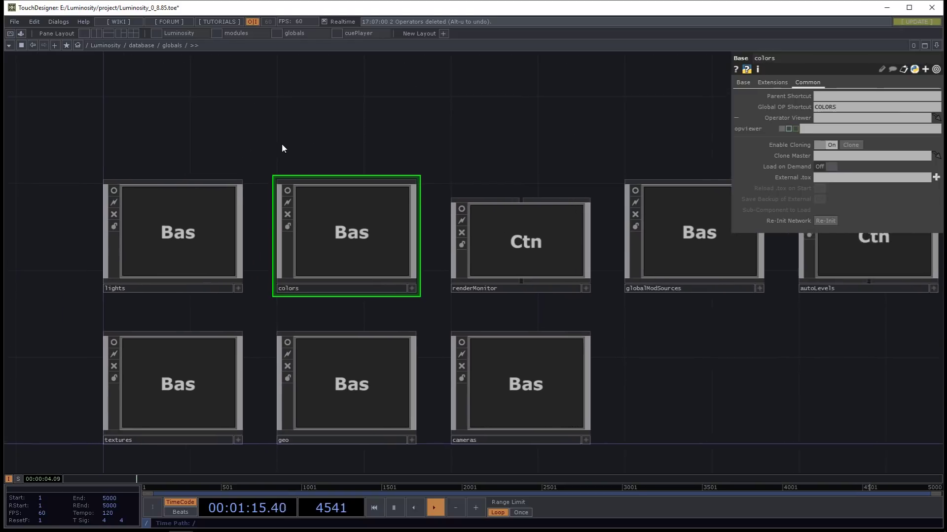
pyautogui.click(222, 214)
pyautogui.press('i')
pyautogui.press('u')
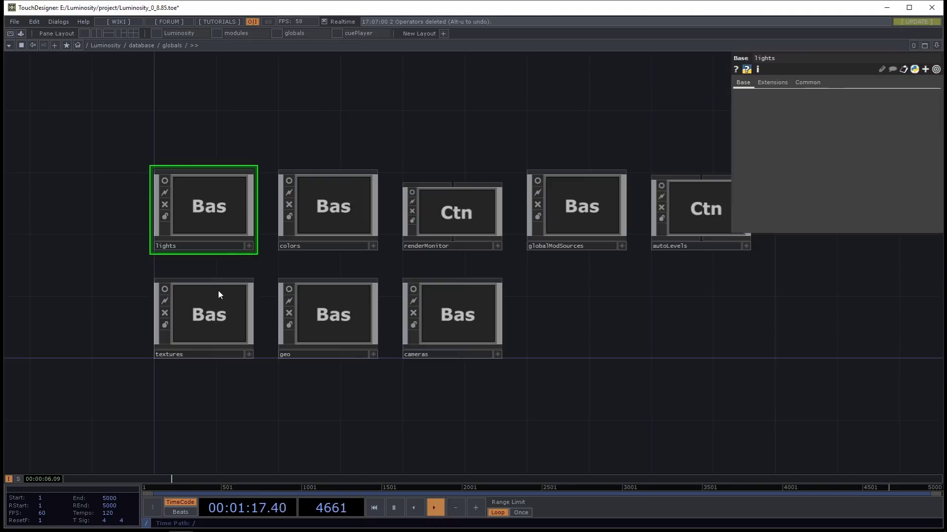
# - Go into textures and its mapTextures component, examine the Map Texture Select list, and return to globals
pyautogui.click(219, 314)
pyautogui.press('i')
pyautogui.press('i')
pyautogui.scroll(5, 295, 281)
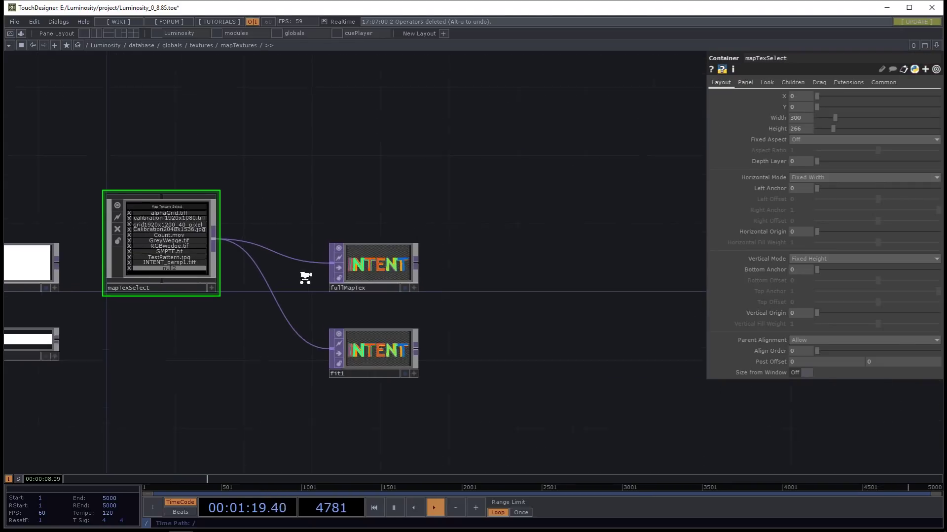
pyautogui.scroll(2, 133, 219)
pyautogui.scroll(-3, 148, 237)
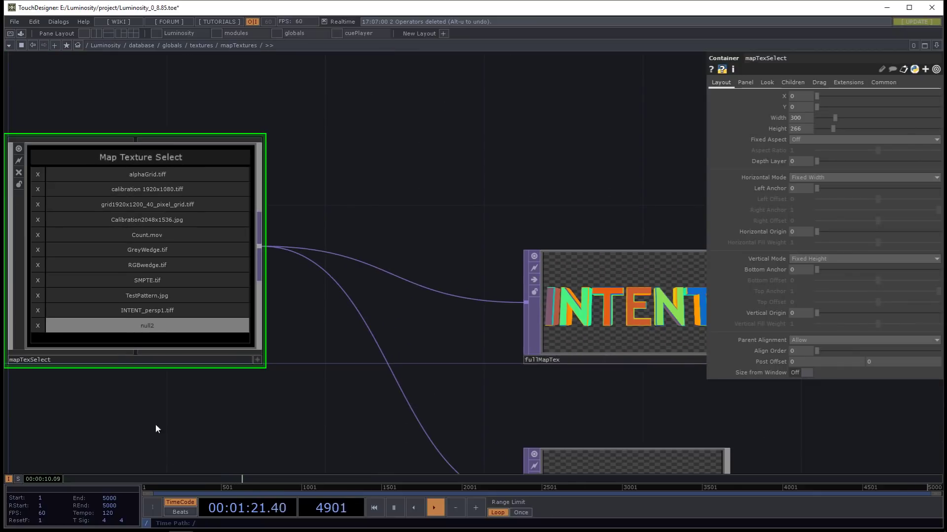
pyautogui.press('u')
pyautogui.press('u')
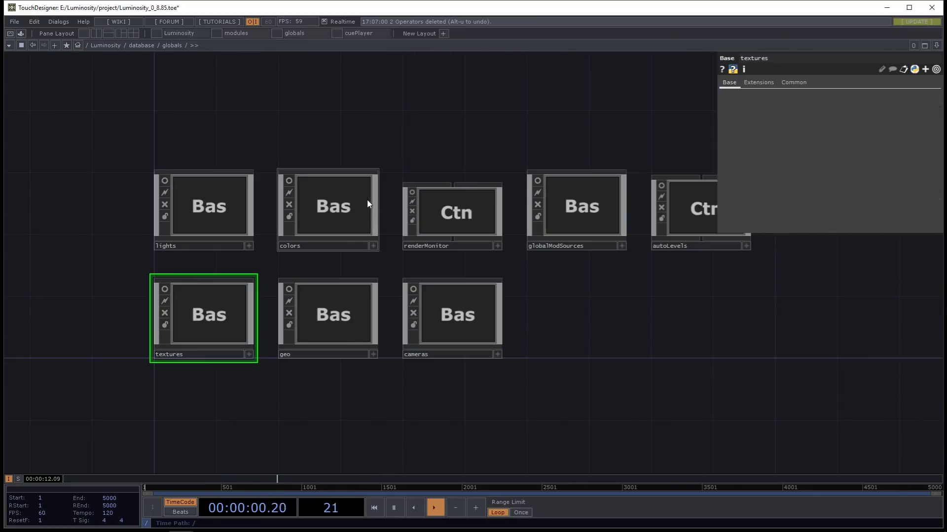
# - Open the geo component and select the mesh File In operator to inspect its geometry file settings
pyautogui.click(351, 327)
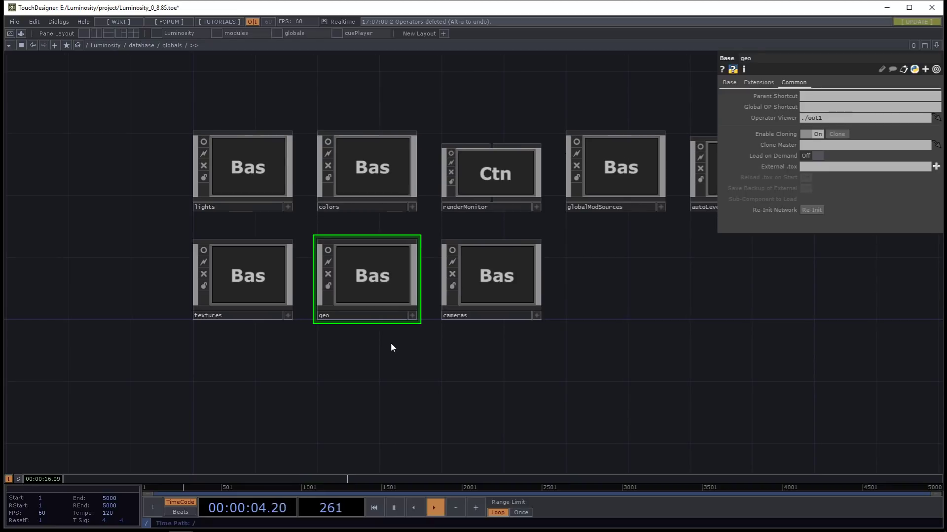
pyautogui.press('i')
pyautogui.press('h')
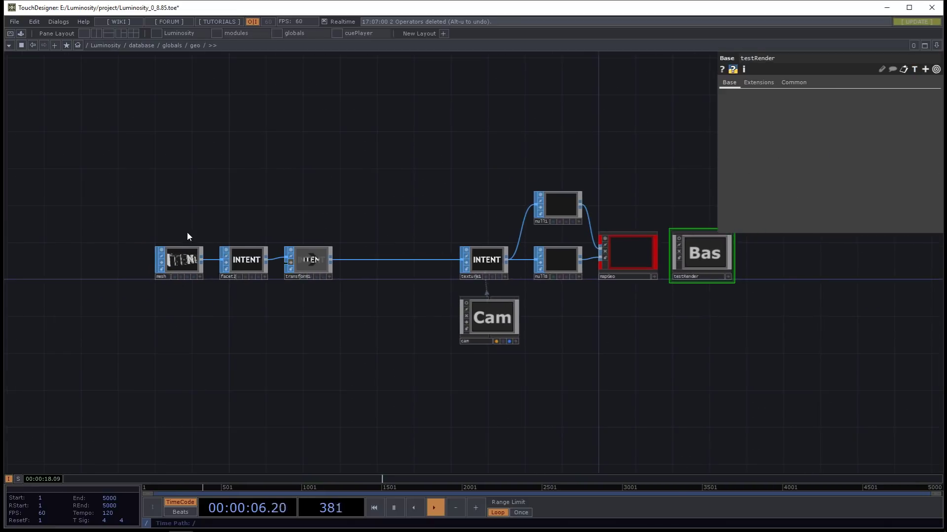
pyautogui.scroll(4, 187, 231)
pyautogui.scroll(3, 289, 269)
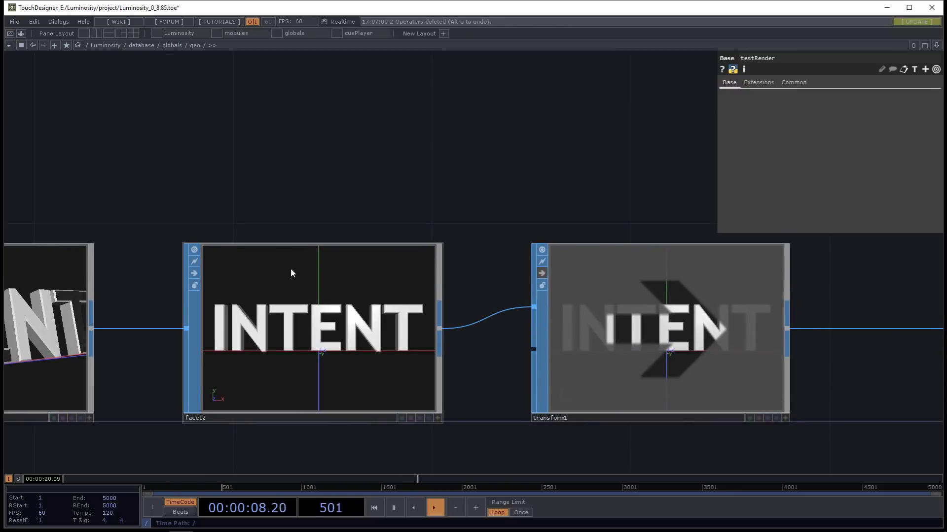
pyautogui.scroll(-3, 291, 268)
pyautogui.scroll(-1, 152, 290)
pyautogui.click(152, 290)
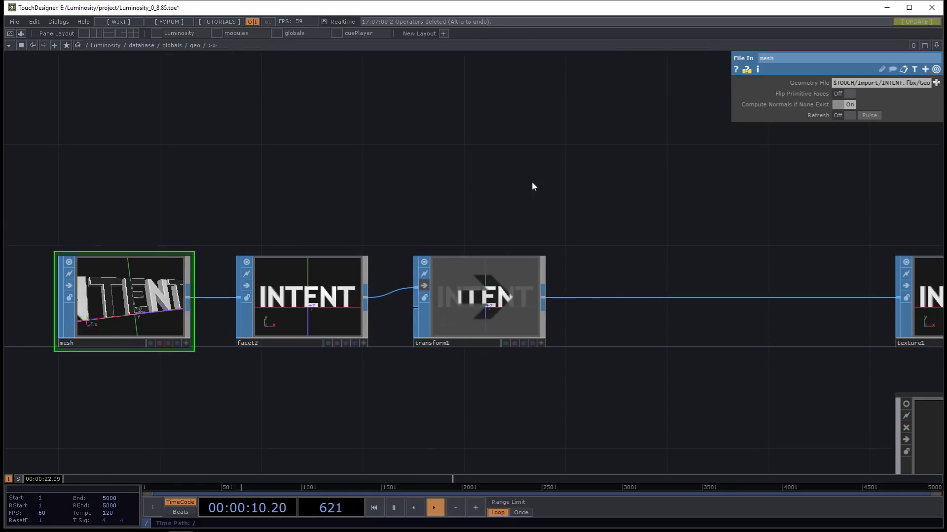
# - Follow the geometry chain from the mesh through to the mapGeo component and open its network
pyautogui.moveTo(531, 182); pyautogui.dragTo(285, 203)
pyautogui.scroll(-3, 279, 199)
pyautogui.moveTo(378, 332); pyautogui.dragTo(321, 324)
pyautogui.moveTo(440, 223); pyautogui.dragTo(128, 259)
pyautogui.moveTo(507, 366); pyautogui.dragTo(340, 349)
pyautogui.scroll(5, 357, 228)
pyautogui.moveTo(556, 334); pyautogui.dragTo(385, 349)
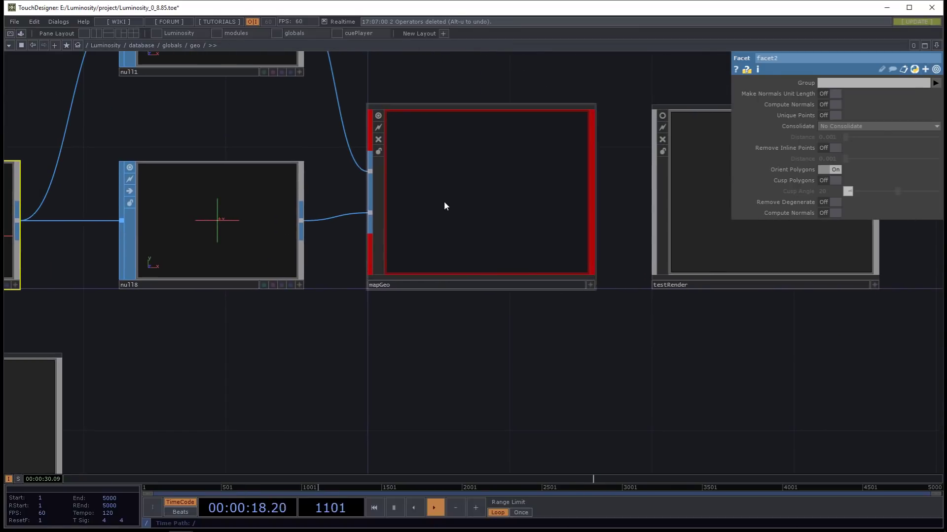
pyautogui.click(444, 209)
pyautogui.doubleClick(458, 141)
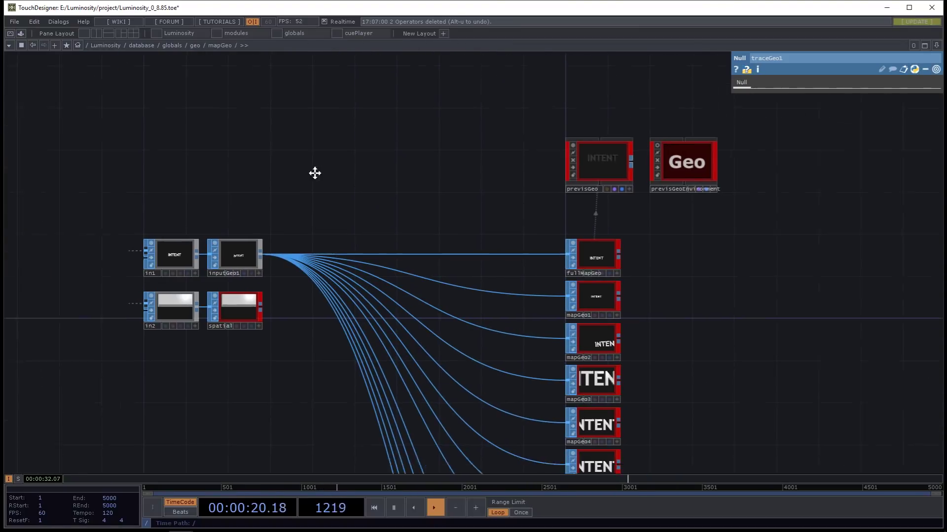
# - Examine the series of map geometry nulls fed by inputGeo1 inside mapGeo
pyautogui.scroll(4, 307, 203)
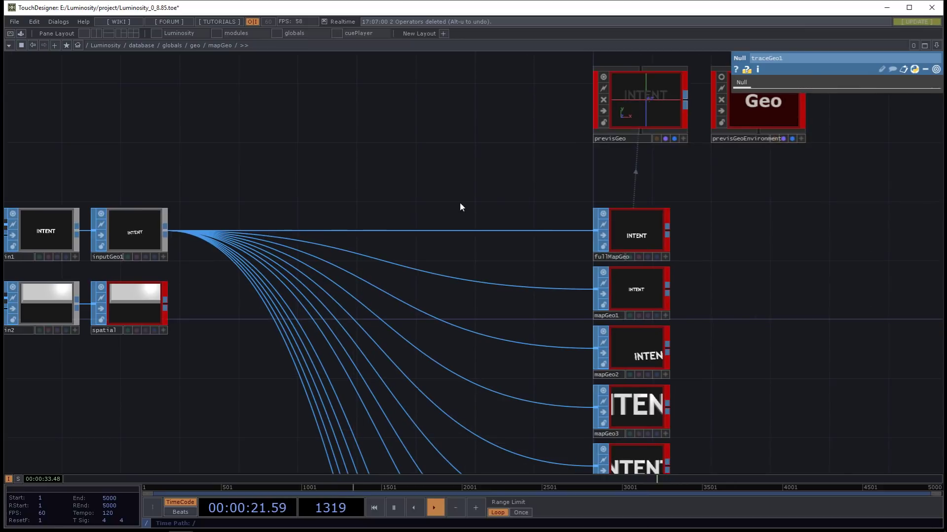
pyautogui.moveTo(271, 438); pyautogui.dragTo(262, 292)
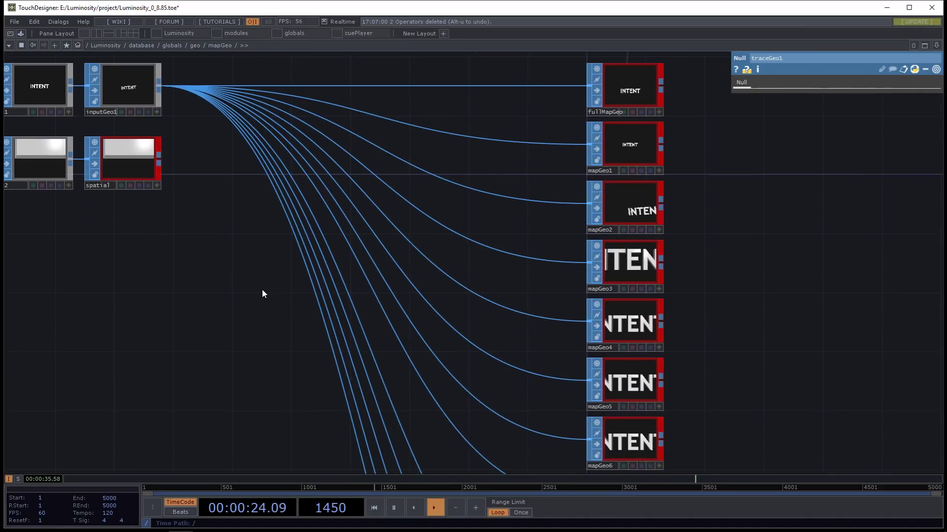
pyautogui.scroll(-4, 262, 290)
pyautogui.moveTo(256, 258); pyautogui.dragTo(300, 234)
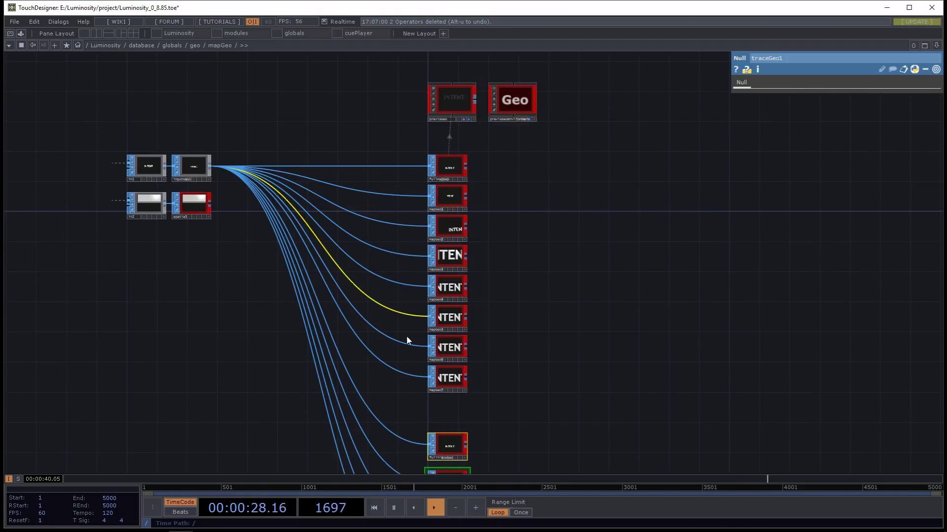
pyautogui.moveTo(399, 346); pyautogui.dragTo(399, 255)
pyautogui.scroll(5, 439, 126)
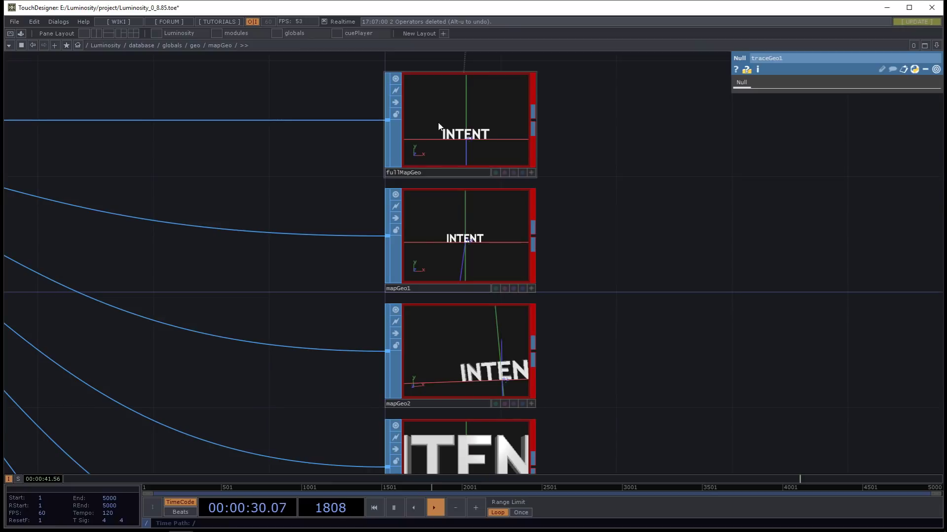
# - Select the fullMapGeo null and examine it alongside the other map geometry outputs
pyautogui.click(462, 127)
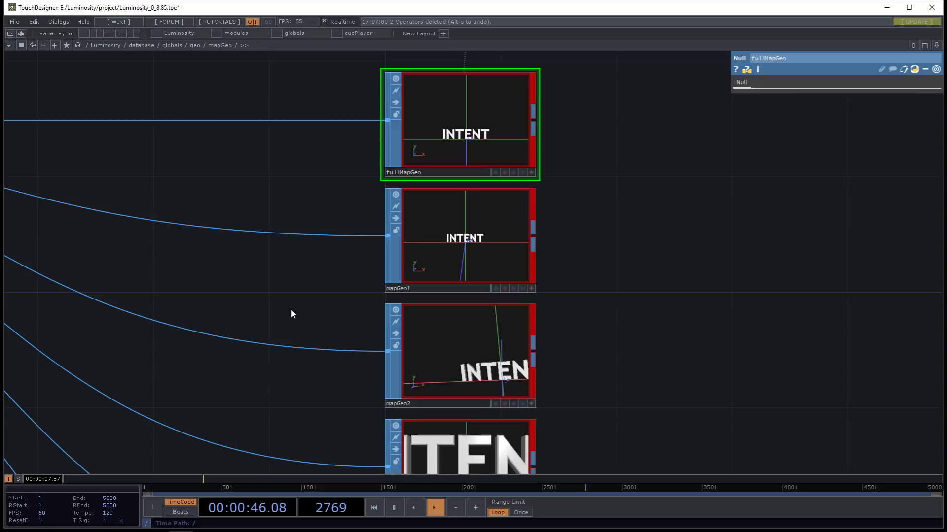
pyautogui.scroll(-3, 291, 309)
pyautogui.scroll(-3, 253, 306)
pyautogui.hscroll(-3, 327, 312)
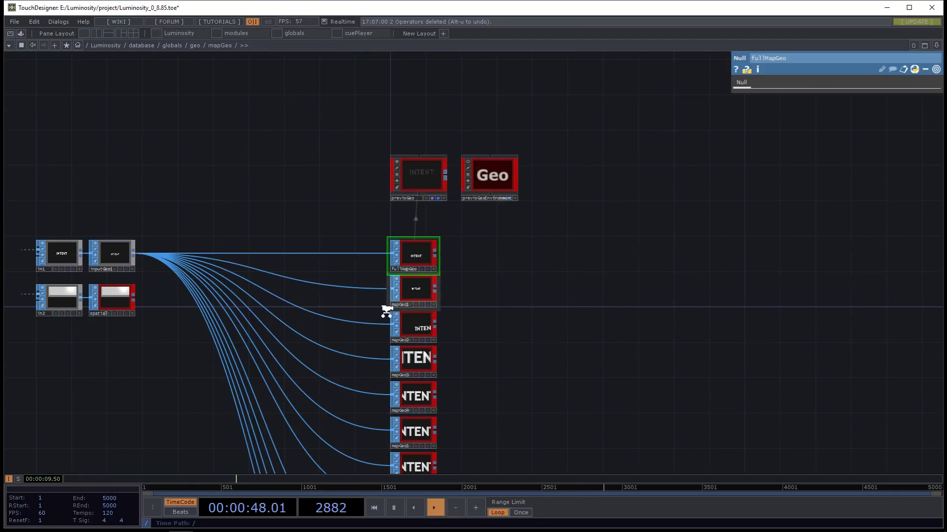
pyautogui.scroll(5, 386, 313)
pyautogui.click(509, 279)
pyautogui.click(479, 184)
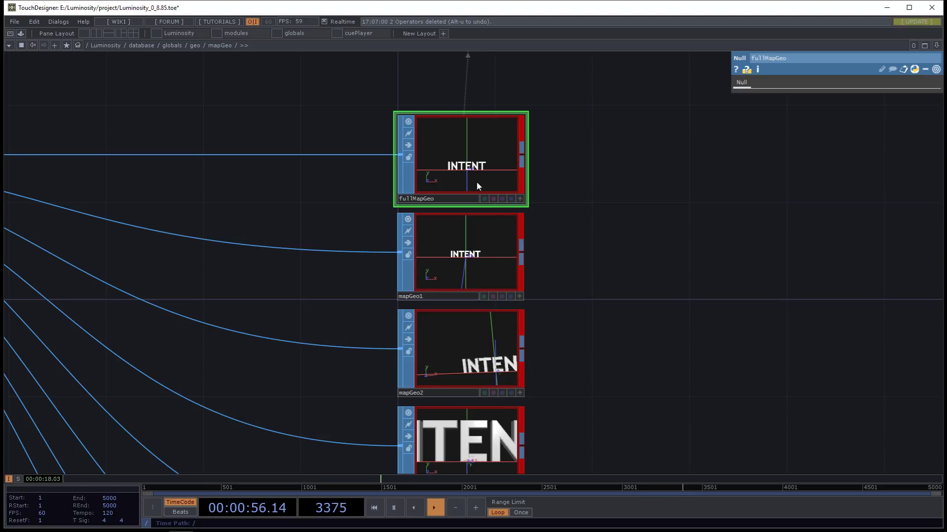
# - Locate the previsGeo component above fullMapGeo and open its network
pyautogui.scroll(-5, 287, 289)
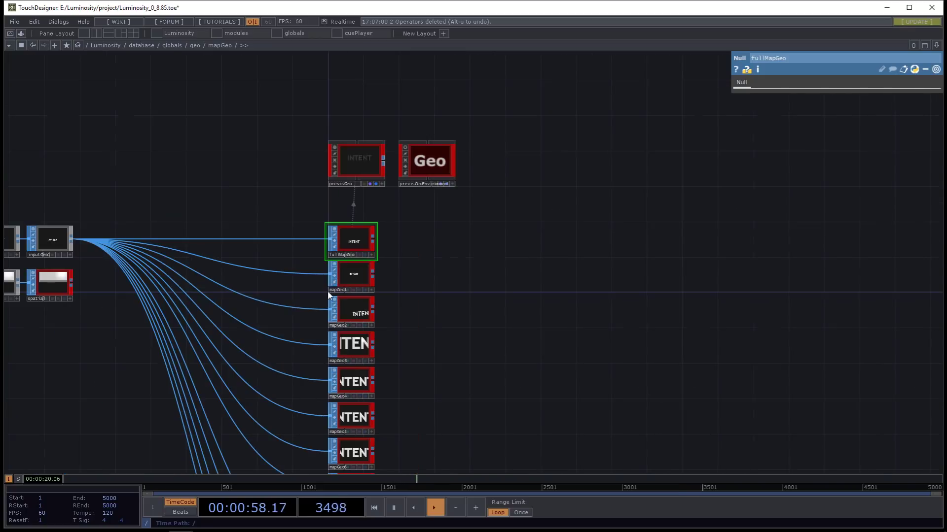
pyautogui.scroll(3, 197, 330)
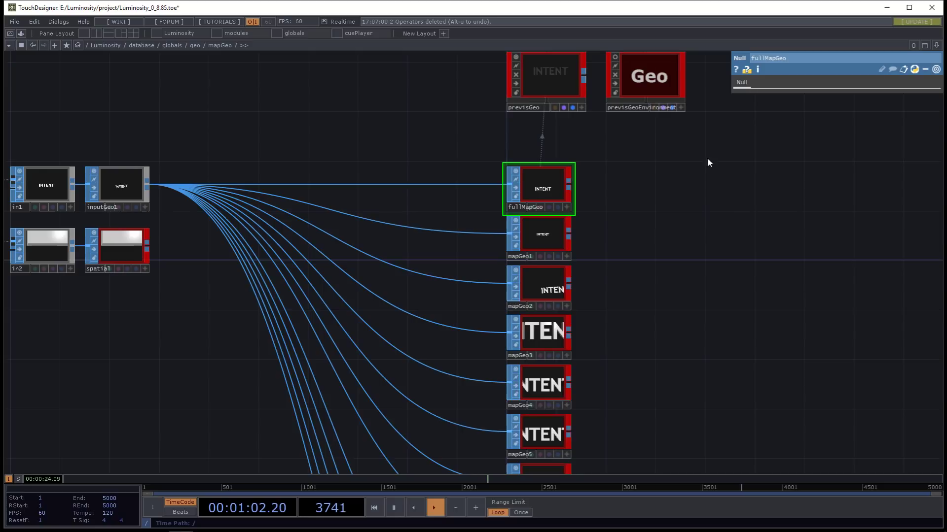
pyautogui.moveTo(696, 207); pyautogui.dragTo(641, 377)
pyautogui.scroll(3, 626, 367)
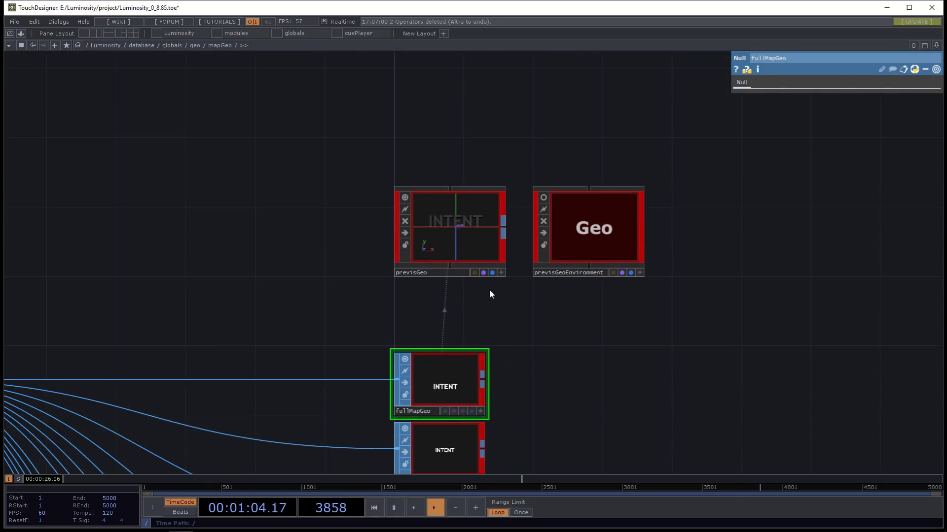
pyautogui.moveTo(489, 289); pyautogui.dragTo(478, 295)
pyautogui.doubleClick(466, 250)
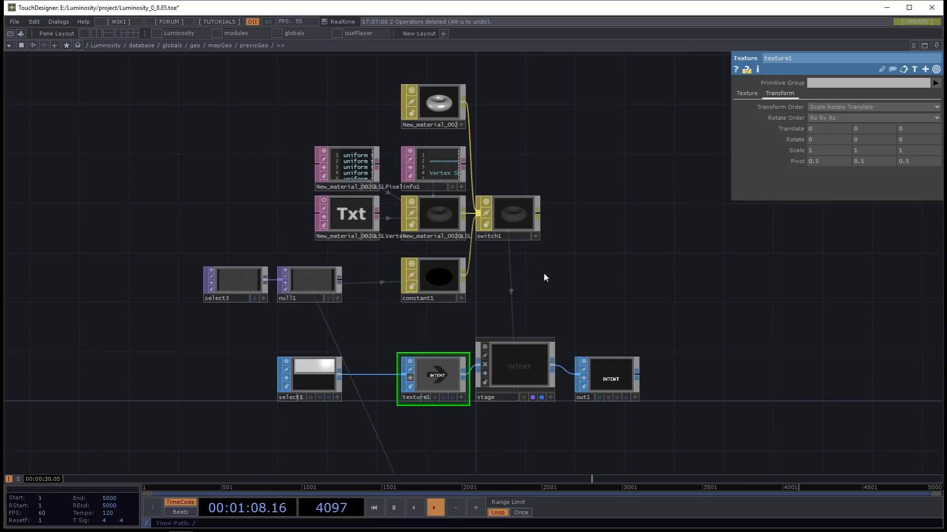
# - Examine the material switch, the texture1 operator and the stage geometry inside previsGeo
pyautogui.scroll(6, 544, 273)
pyautogui.scroll(-3, 543, 273)
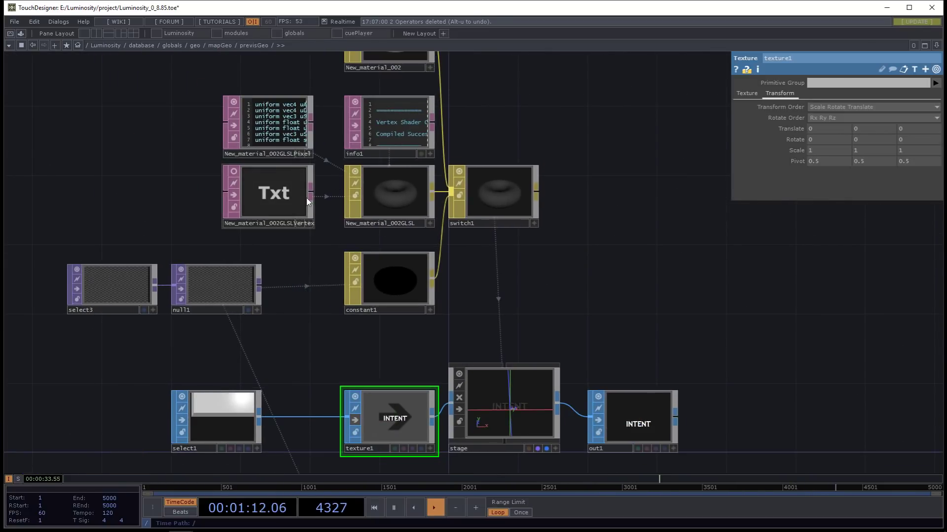
pyautogui.scroll(2, 445, 306)
pyautogui.scroll(5, 488, 427)
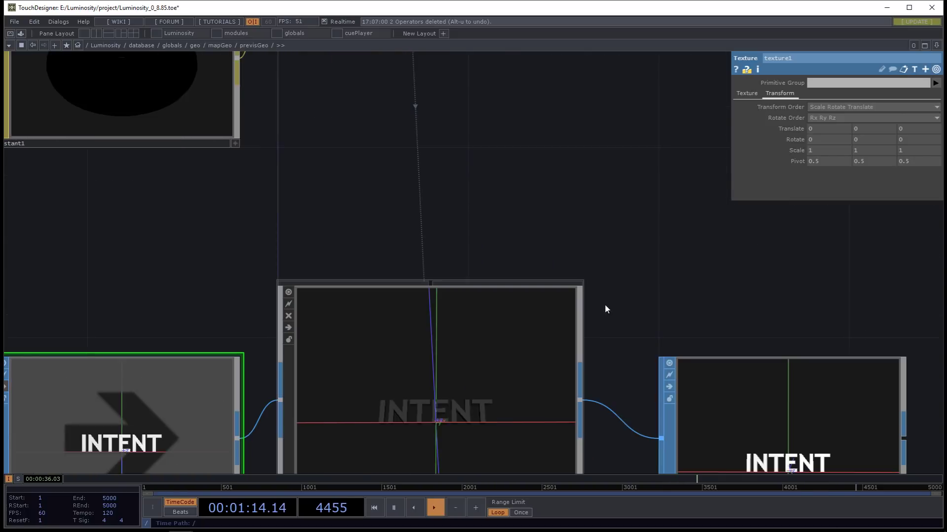
# - Examine the stage geometry and the out1 output inside previsGeo, and leave its network
pyautogui.scroll(-3, 630, 258)
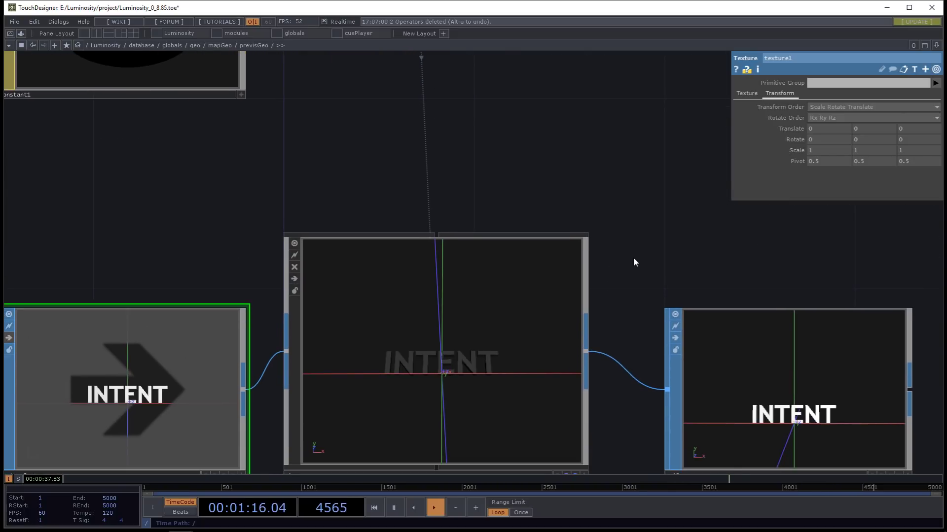
pyautogui.moveTo(635, 263); pyautogui.dragTo(428, 262)
pyautogui.scroll(-6, 428, 262)
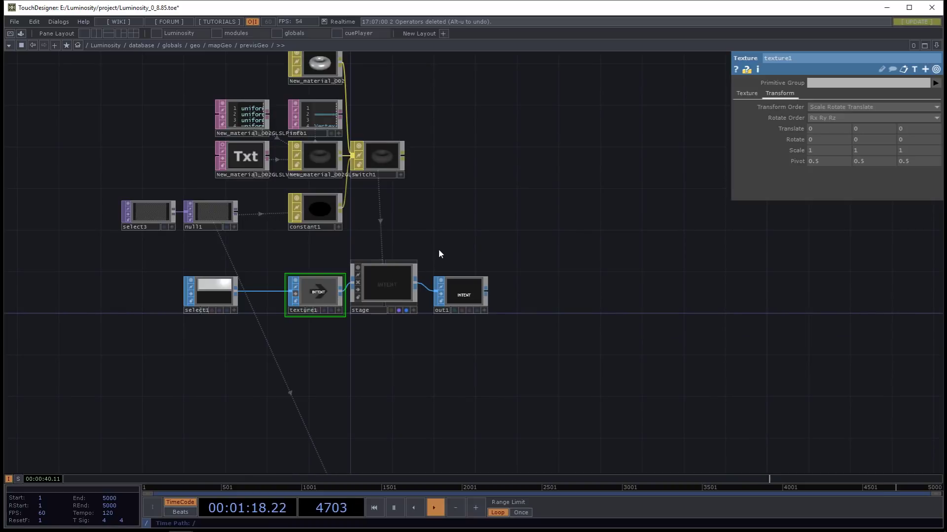
pyautogui.scroll(8, 439, 250)
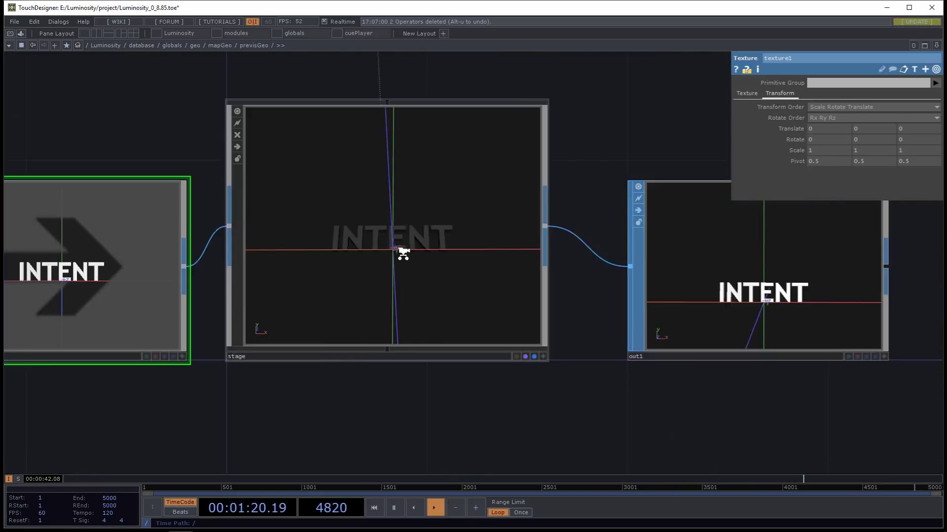
pyautogui.scroll(-3, 403, 253)
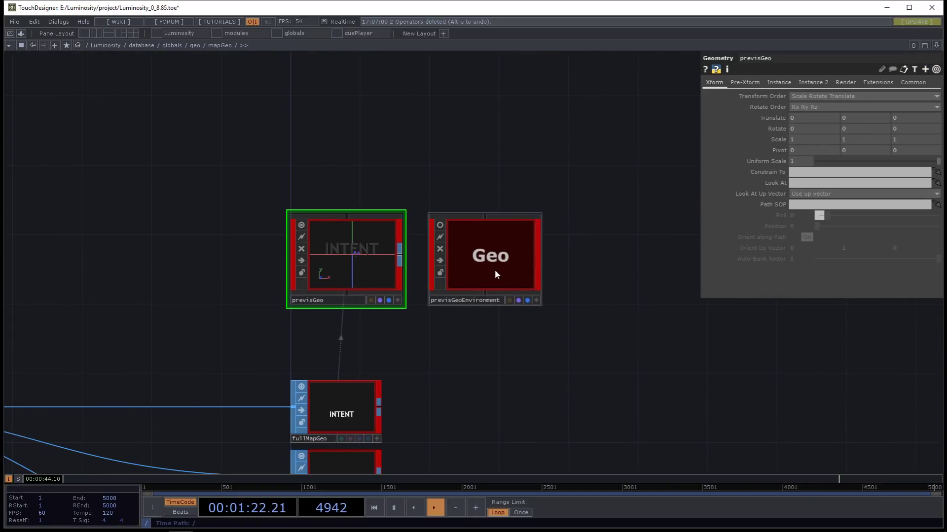
# - Open the previsGeoEnvironment network and inspect the grid1 geometry in its activated viewer
pyautogui.click(495, 270)
pyautogui.scroll(3, 495, 270)
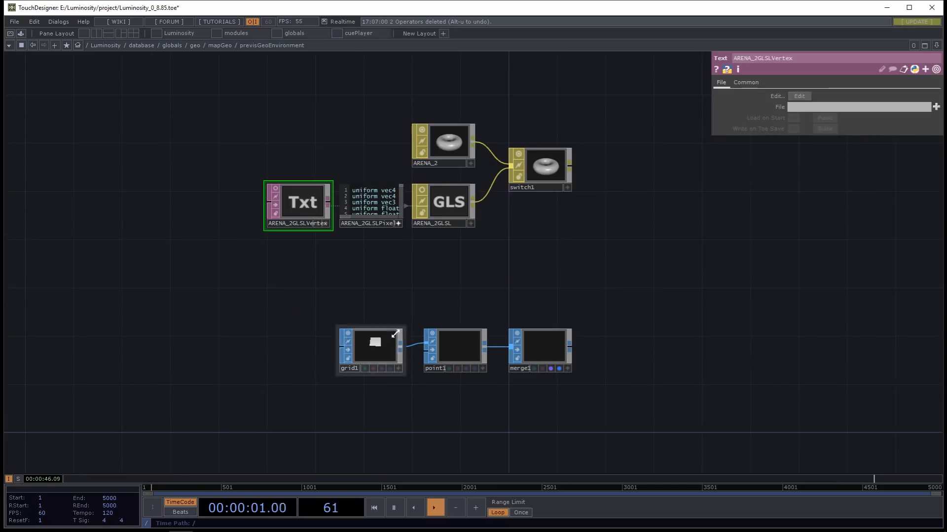
pyautogui.click(398, 368)
pyautogui.scroll(5, 387, 339)
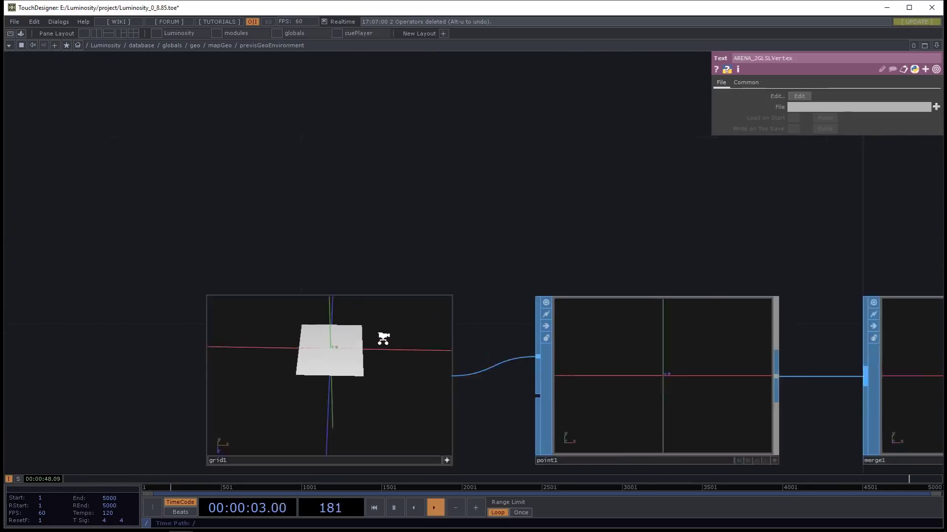
pyautogui.scroll(-5, 371, 228)
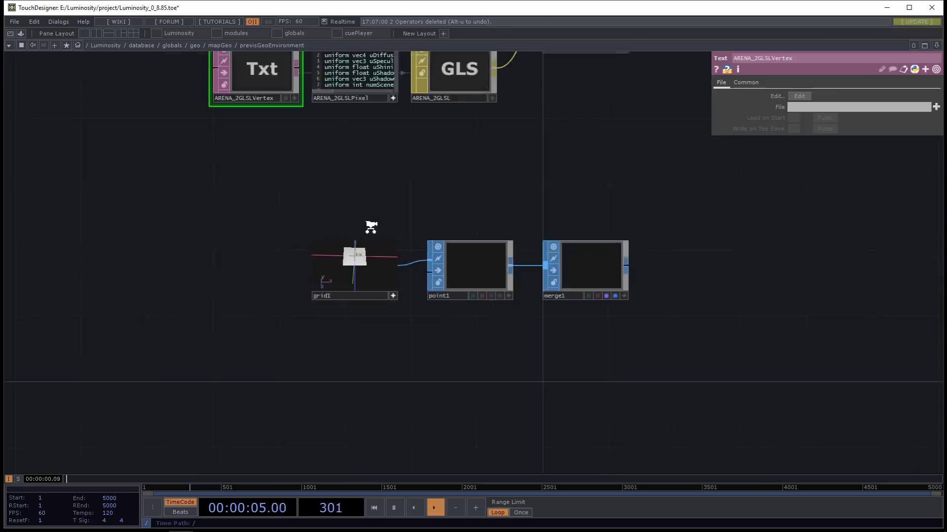
# - Examine the point1 and merge1 chain, merge1's render flag and the ARENA_2 materials inside previsGeoEnvironment
pyautogui.scroll(1, 403, 207)
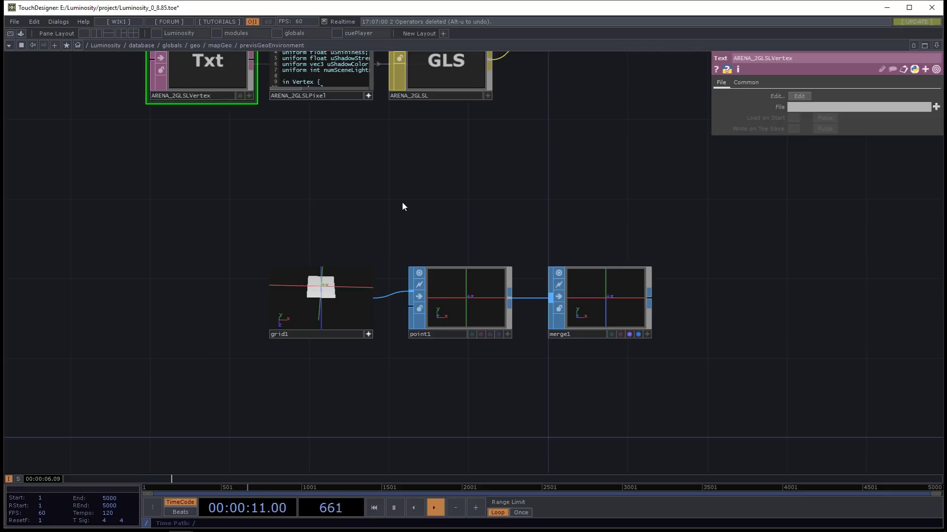
pyautogui.moveTo(402, 206); pyautogui.dragTo(322, 293)
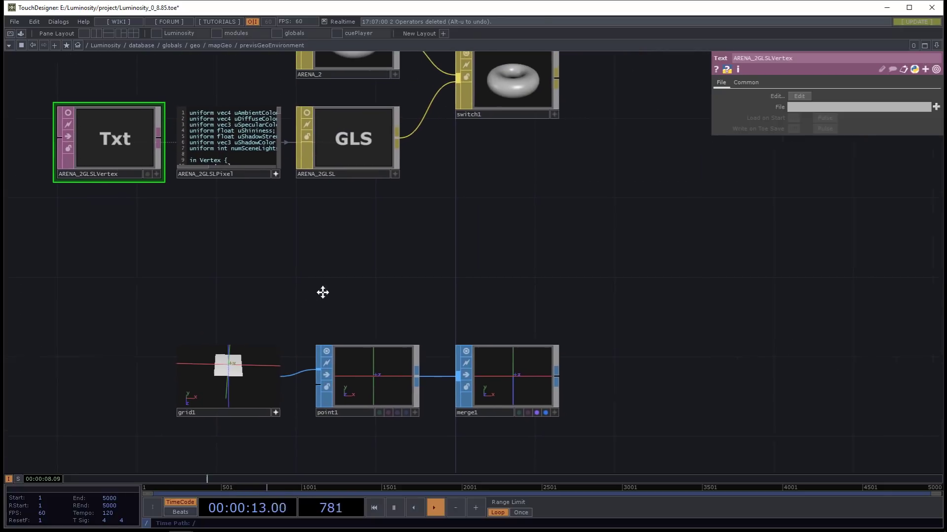
pyautogui.scroll(-3, 322, 292)
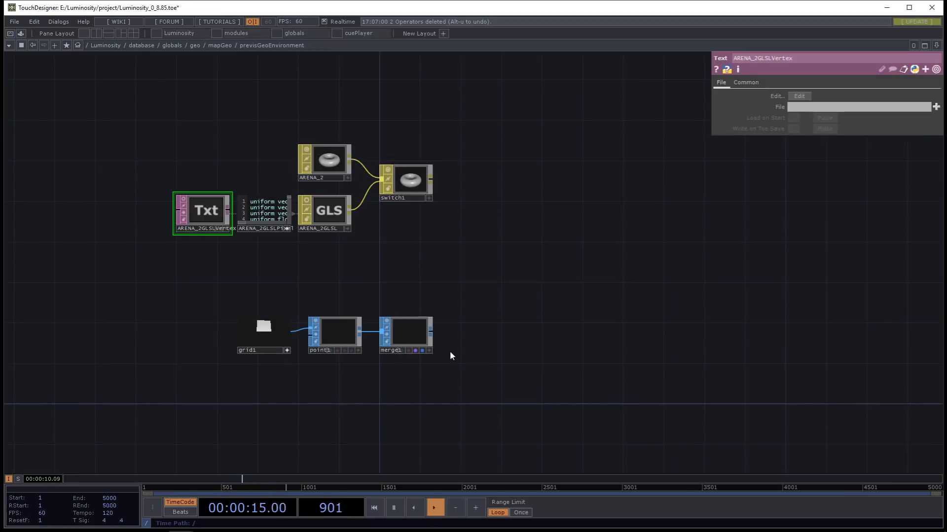
pyautogui.scroll(3, 353, 342)
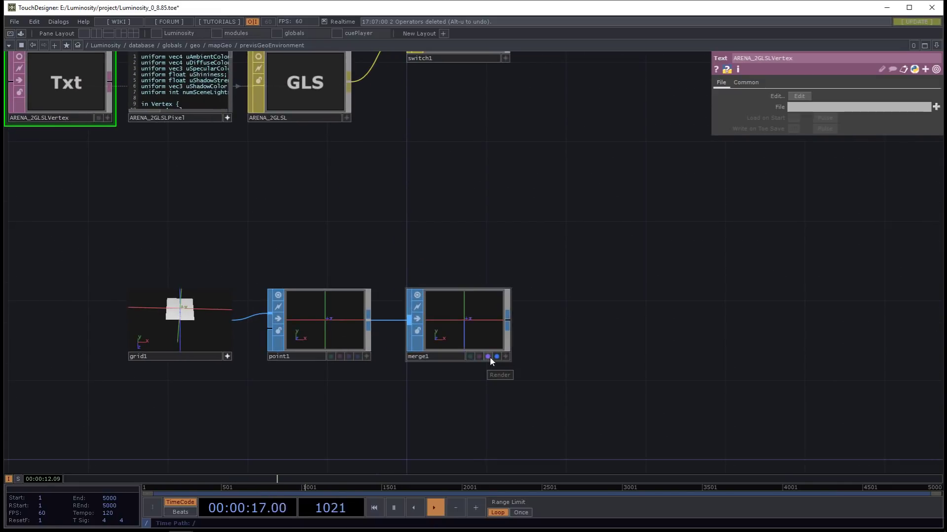
pyautogui.moveTo(495, 166); pyautogui.dragTo(432, 268)
# - Return to the geo network and open the testRender component beside mapGeo
pyautogui.press('u')
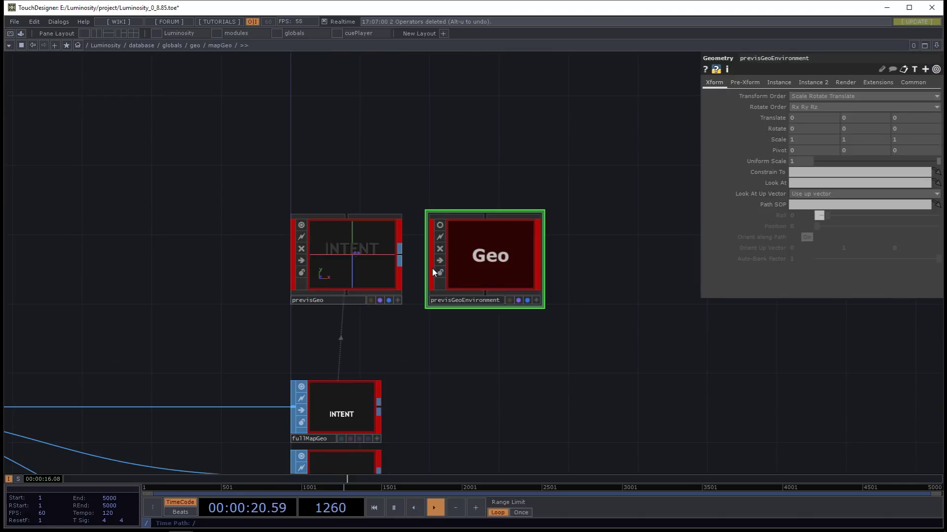
pyautogui.press('u')
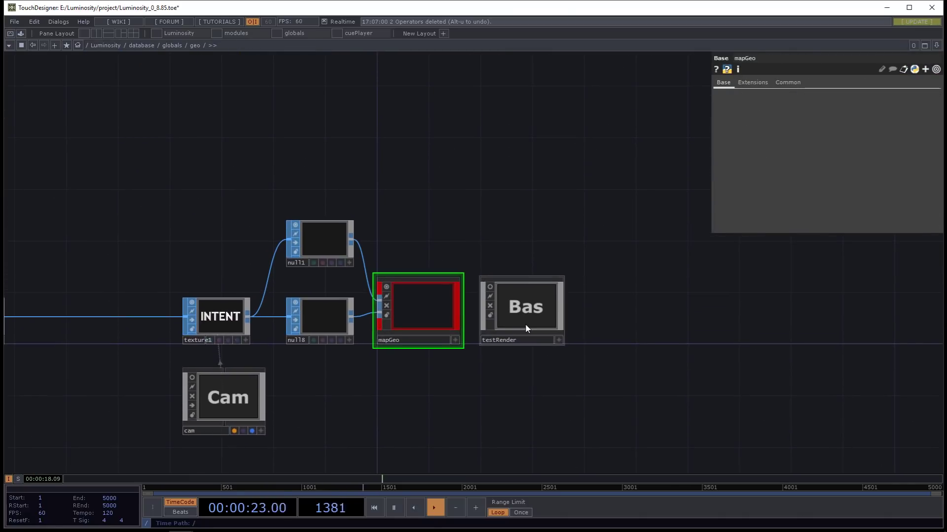
pyautogui.click(525, 328)
pyautogui.press('i')
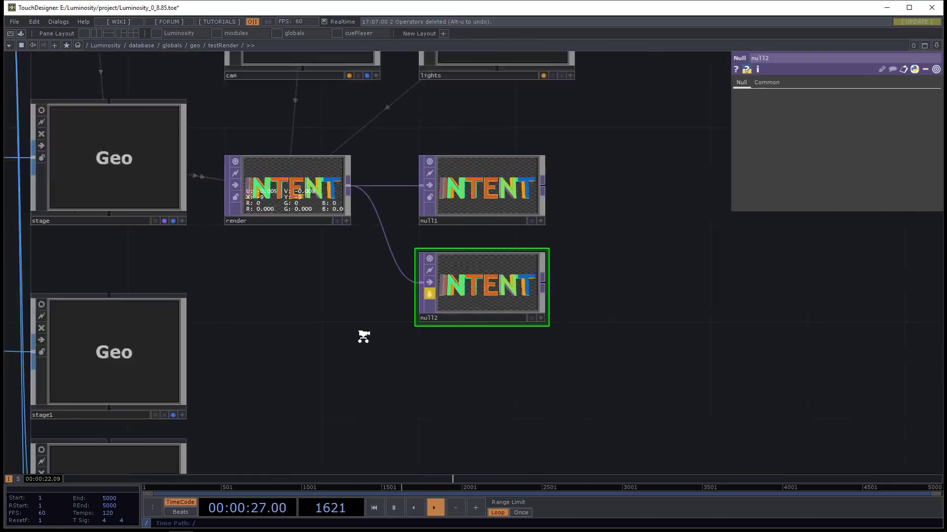
# - Examine the render operator and its null1 and null2 outputs inside testRender
pyautogui.scroll(-3, 363, 336)
pyautogui.moveTo(340, 321); pyautogui.dragTo(342, 389)
pyautogui.scroll(5, 342, 368)
pyautogui.scroll(-2, 342, 346)
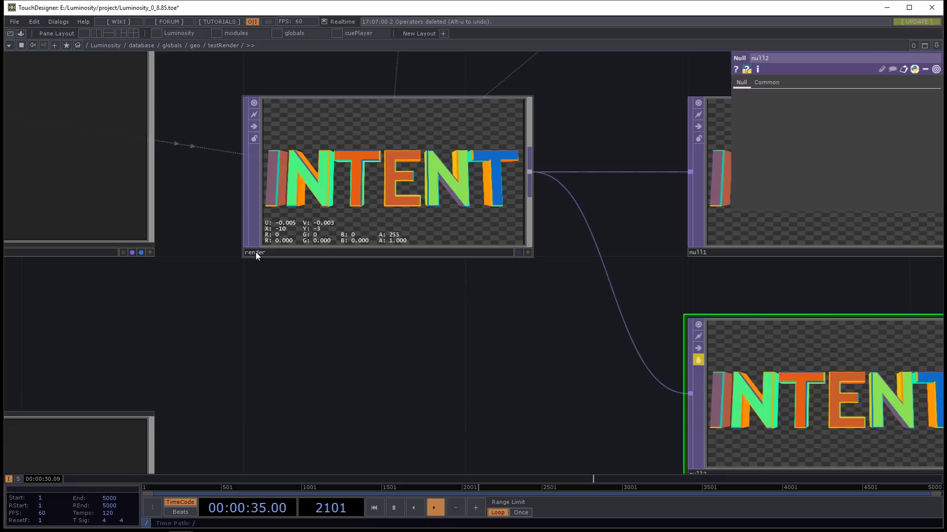
pyautogui.scroll(-3, 257, 273)
pyautogui.moveTo(259, 274); pyautogui.dragTo(538, 333)
pyautogui.scroll(-5, 311, 291)
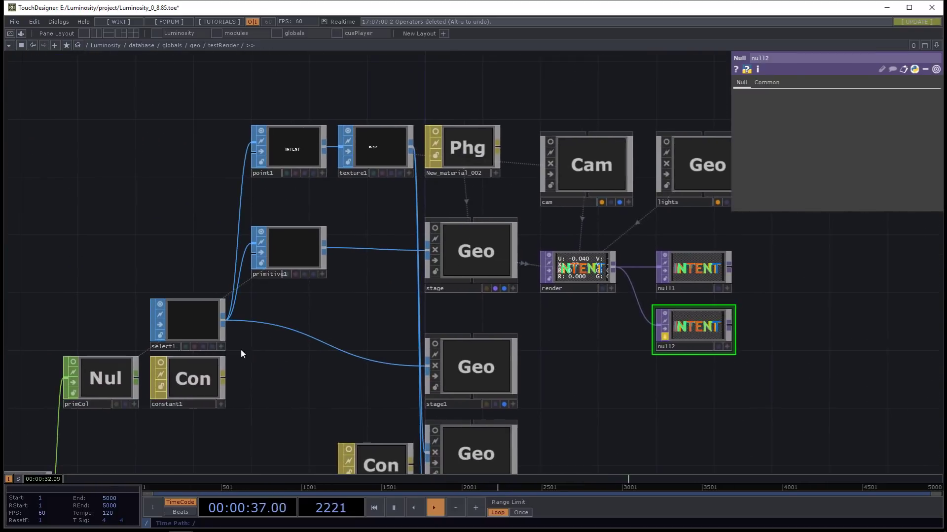
# - Examine the select1 geometry source, the constant and phong materials and the stage components feeding the render
pyautogui.moveTo(240, 408); pyautogui.dragTo(275, 301)
pyautogui.moveTo(333, 327); pyautogui.dragTo(323, 308)
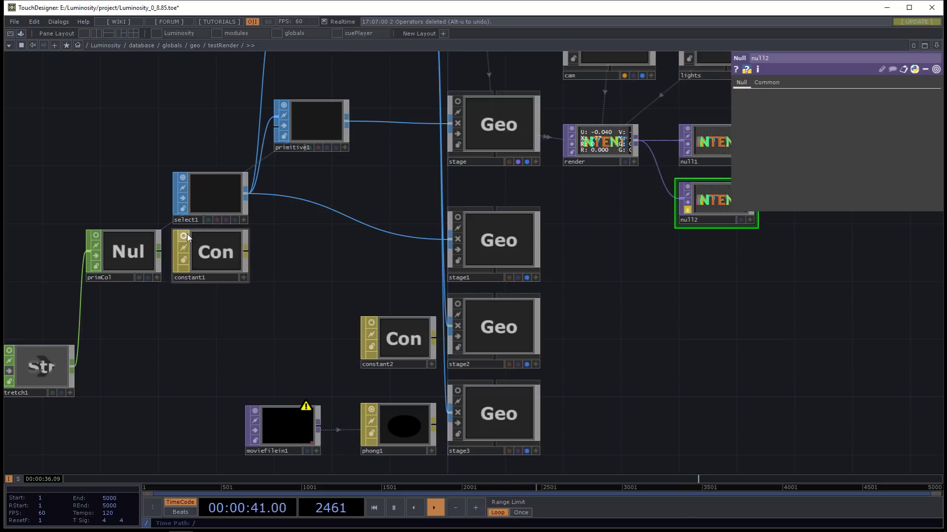
pyautogui.scroll(-2, 318, 260)
pyautogui.moveTo(318, 258); pyautogui.dragTo(273, 339)
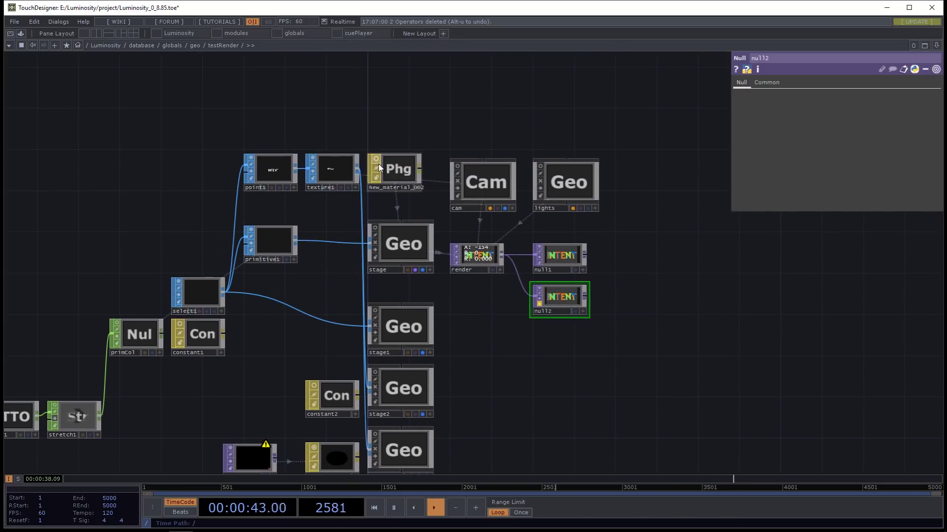
pyautogui.moveTo(317, 306); pyautogui.dragTo(636, 187)
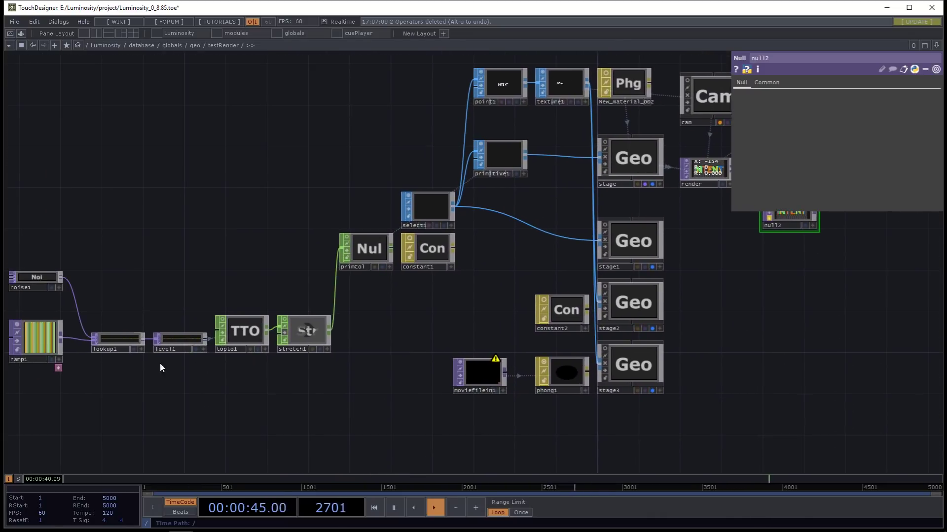
# - Examine the noise1 and ramp1 color chain through lookup1, level1, topto1 and stretch1 into primCol
pyautogui.moveTo(158, 365); pyautogui.dragTo(277, 349)
pyautogui.scroll(5, 270, 346)
pyautogui.scroll(1, 264, 296)
pyautogui.scroll(-2, 264, 286)
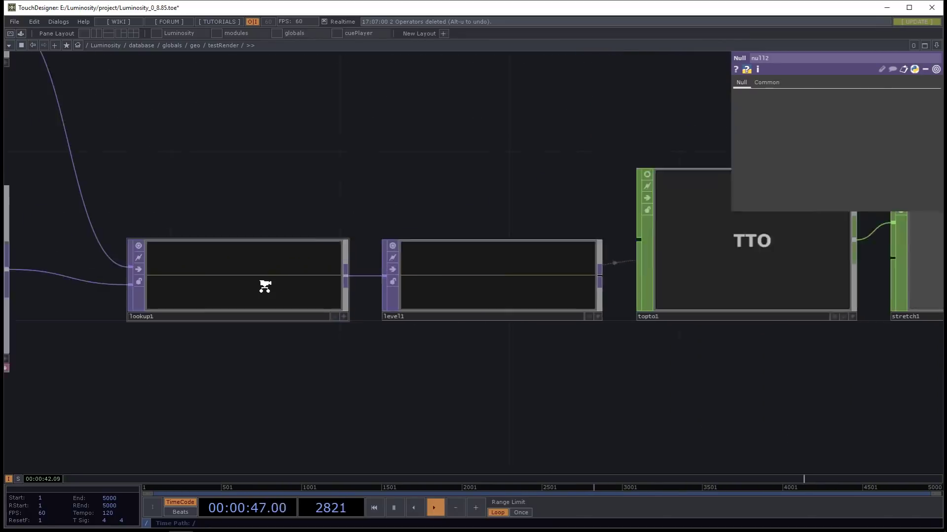
pyautogui.scroll(-1, 390, 207)
pyautogui.scroll(-2, 393, 199)
pyautogui.moveTo(405, 184); pyautogui.dragTo(153, 252)
pyautogui.scroll(-3, 143, 254)
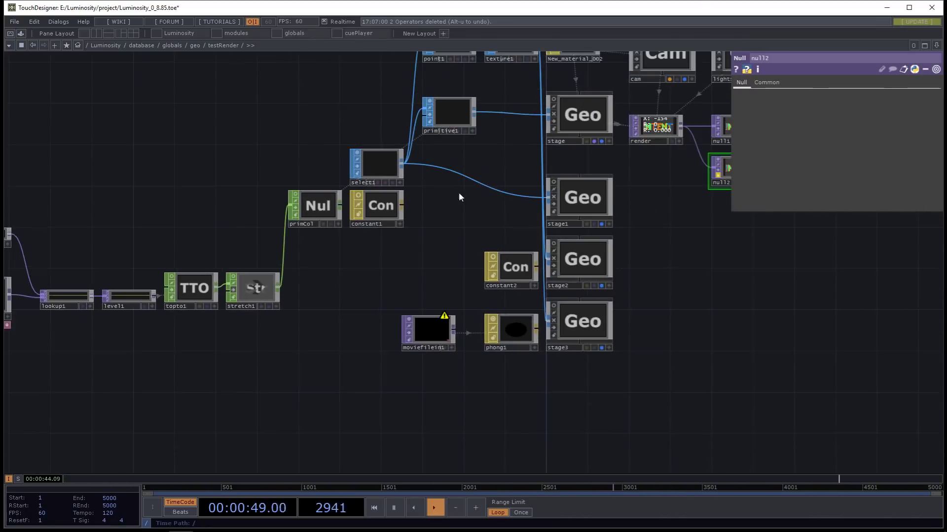
# - Select primitive1 and inspect the color attribute expressions that reference primCol
pyautogui.scroll(2, 462, 191)
pyautogui.moveTo(460, 198); pyautogui.dragTo(335, 265)
pyautogui.click(348, 124)
pyautogui.scroll(2, 324, 208)
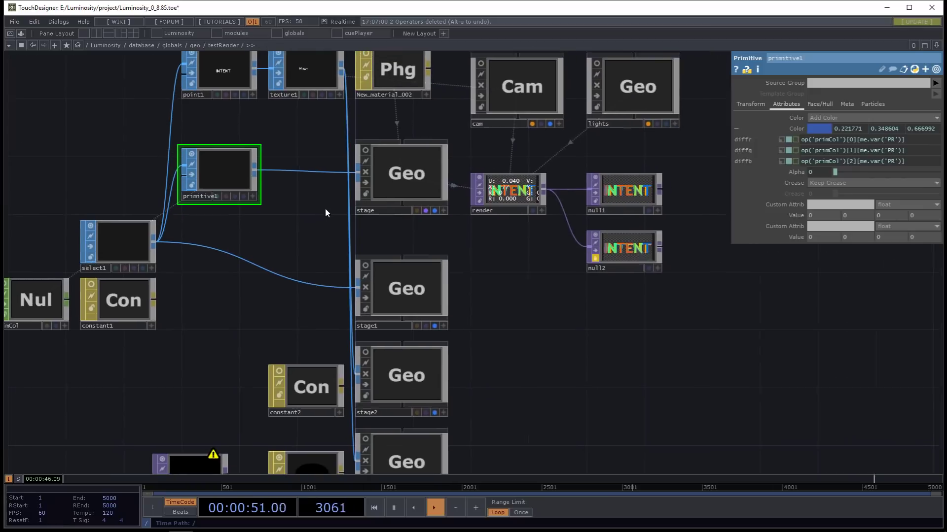
# - Inspect the individually colored faces of the INTENT letters up close in the render output
pyautogui.scroll(6, 461, 192)
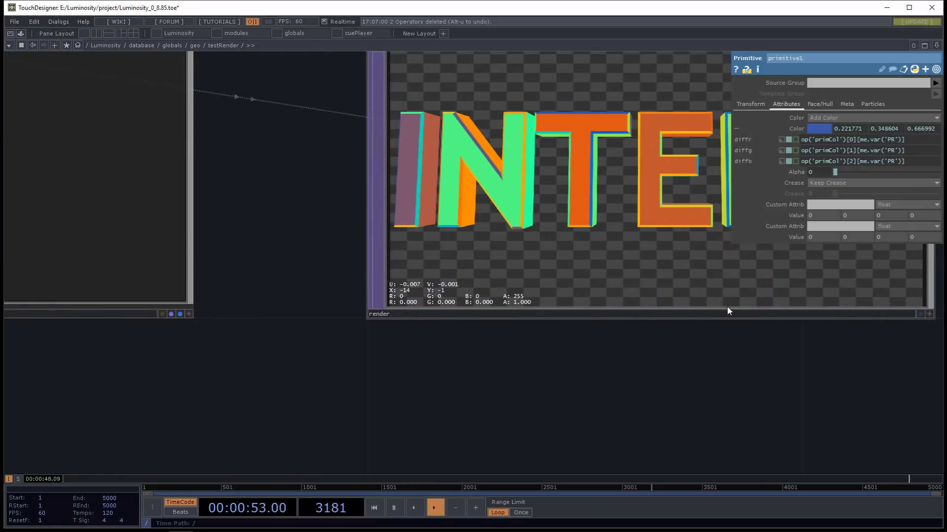
pyautogui.scroll(-3, 445, 323)
pyautogui.scroll(6, 456, 228)
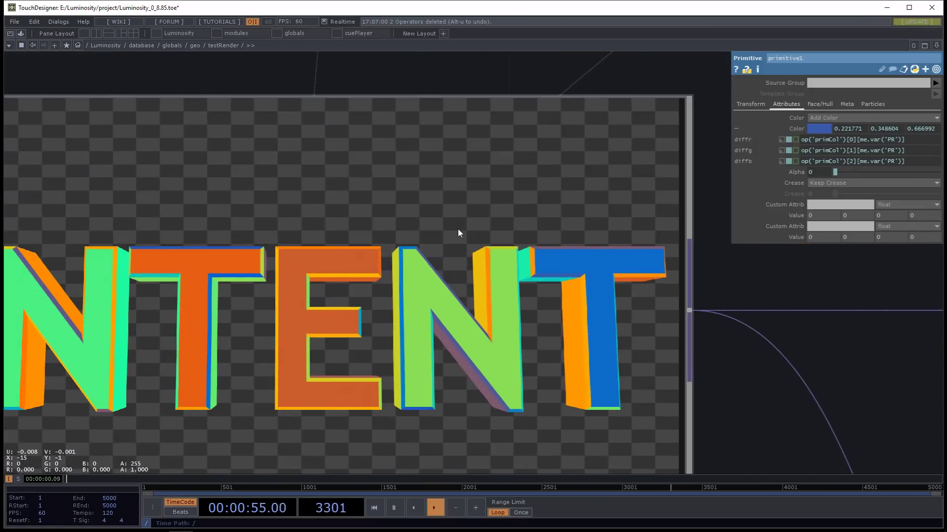
pyautogui.scroll(-6, 461, 232)
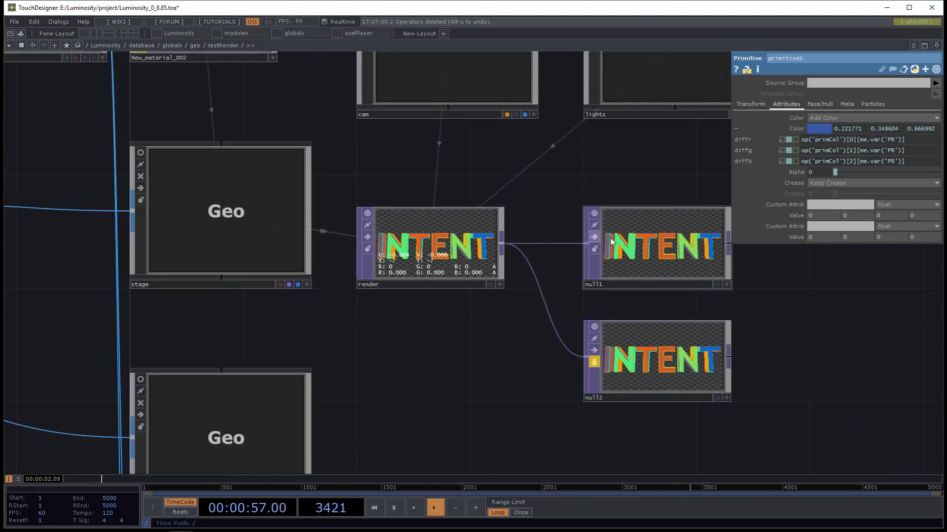
# - Show the Save Image option for the locked null2 output and dismiss it
pyautogui.moveTo(595, 404); pyautogui.dragTo(432, 378)
pyautogui.rightClick(520, 305)
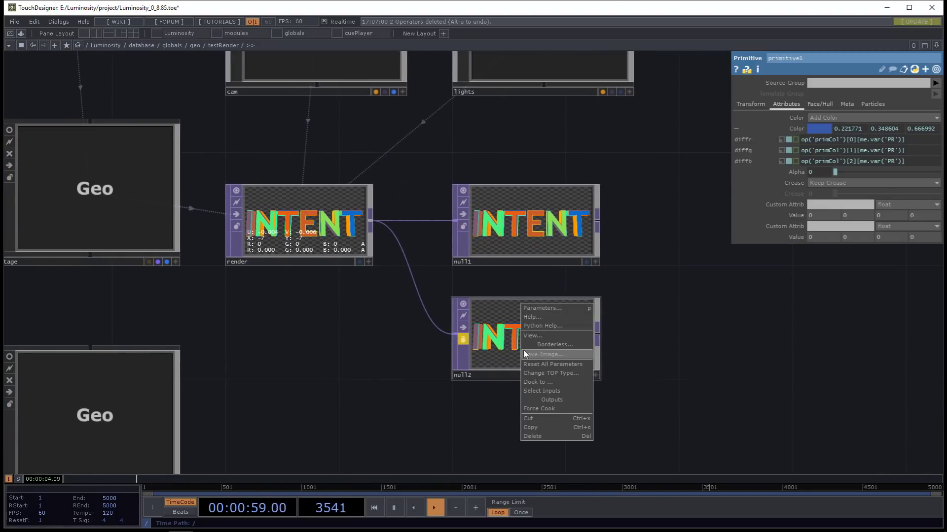
pyautogui.click(564, 162)
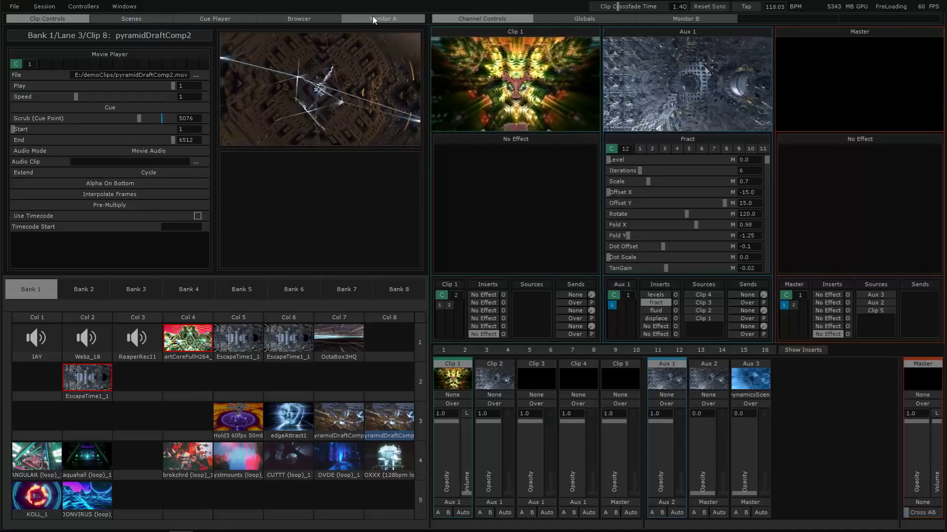
# - Open the server setup view in the Luminosity interface and examine the null2 map texture on the previs model
pyautogui.click(120, 10)
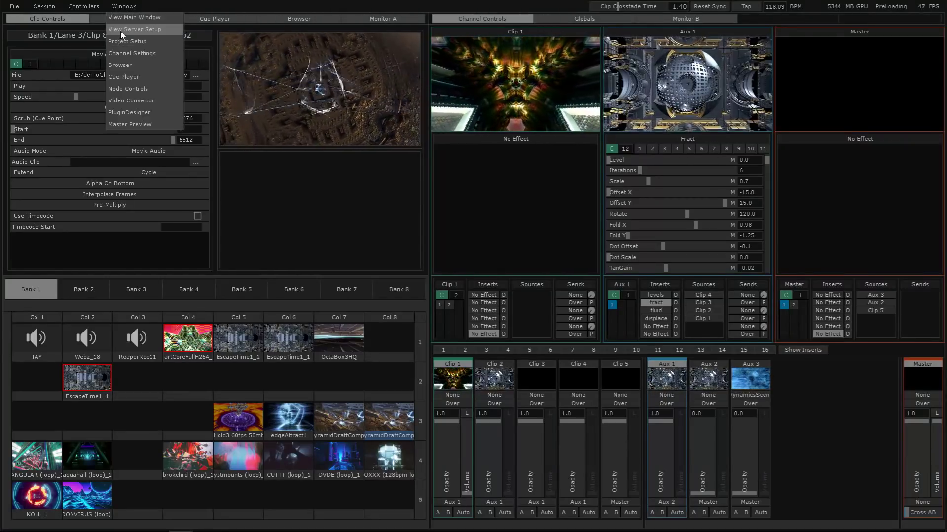
pyautogui.click(120, 31)
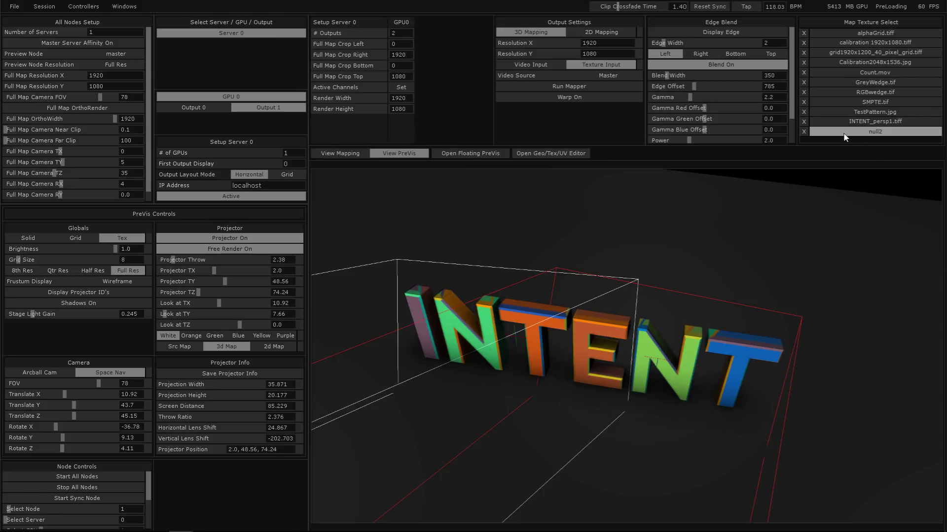
pyautogui.press('Escape')
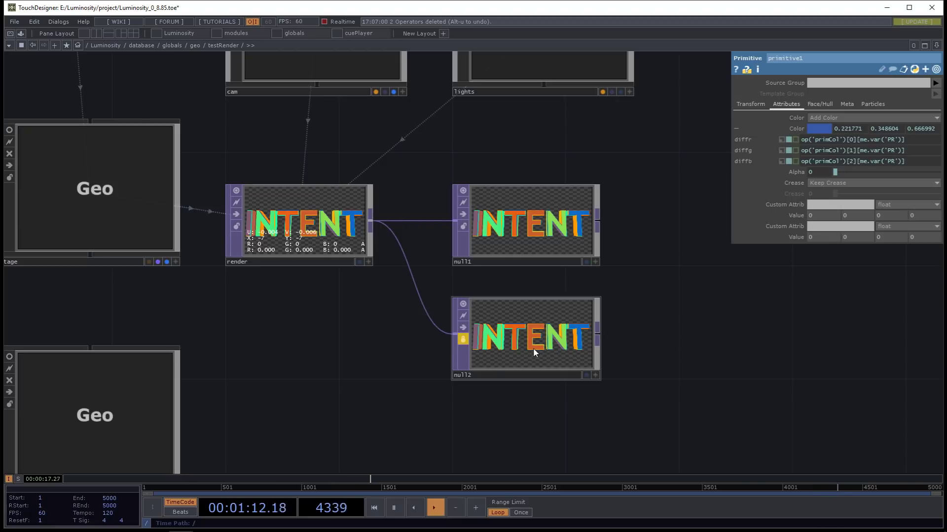
# - Reopen the Luminosity interface from the testRender network and switch it back to the main window view
pyautogui.moveTo(342, 363); pyautogui.dragTo(387, 363)
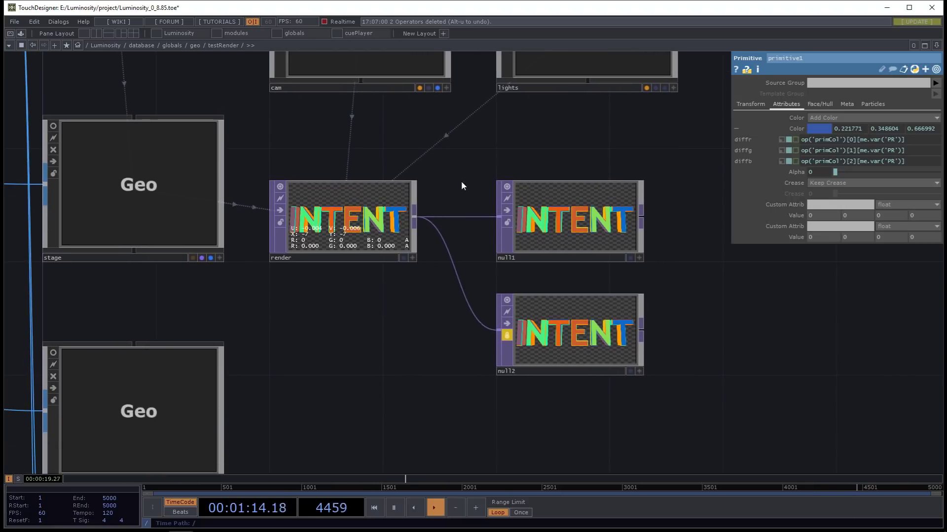
pyautogui.press('F1')
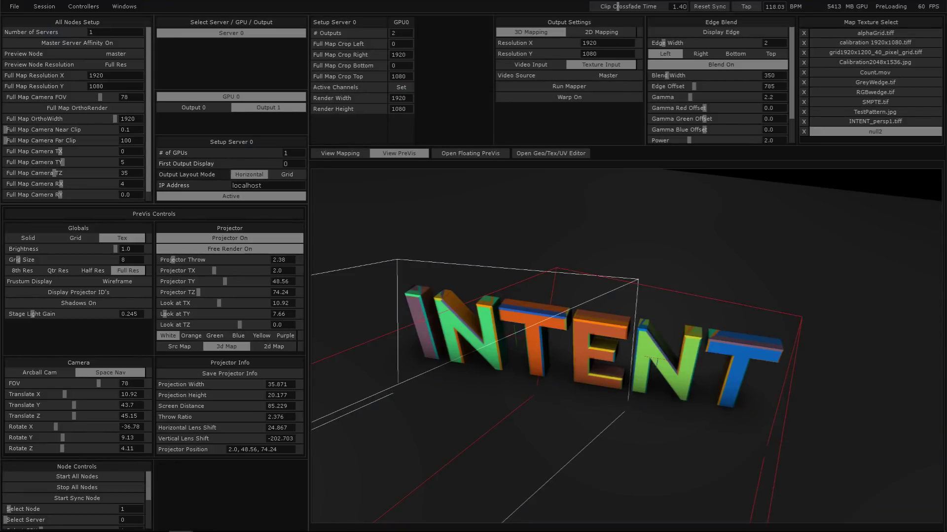
pyautogui.click(134, 7)
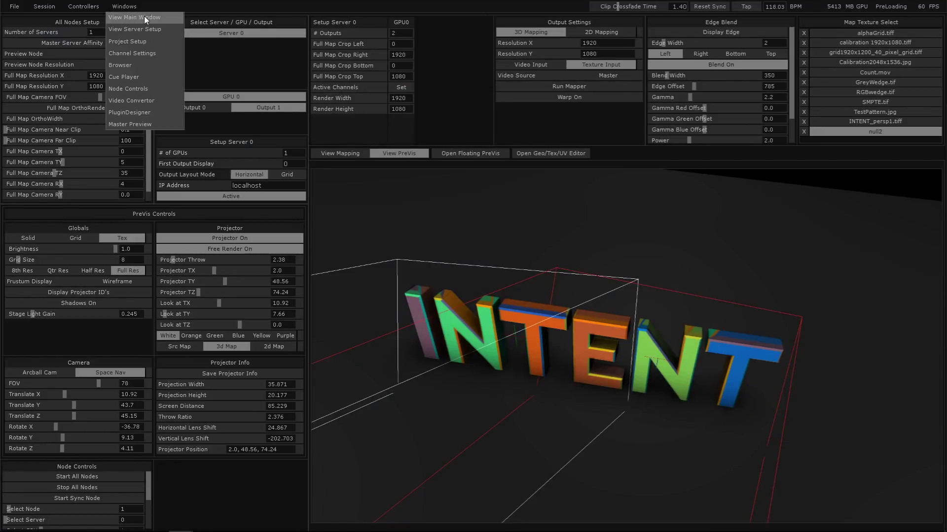
pyautogui.click(143, 17)
# - Return to the network editor and go up from testRender to the globals network
pyautogui.press('Escape')
pyautogui.press('u')
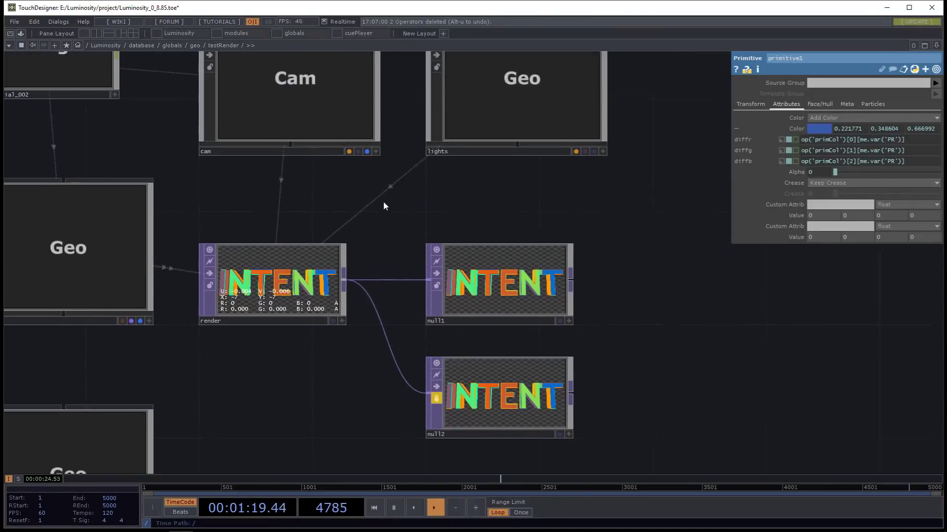
pyautogui.press('u')
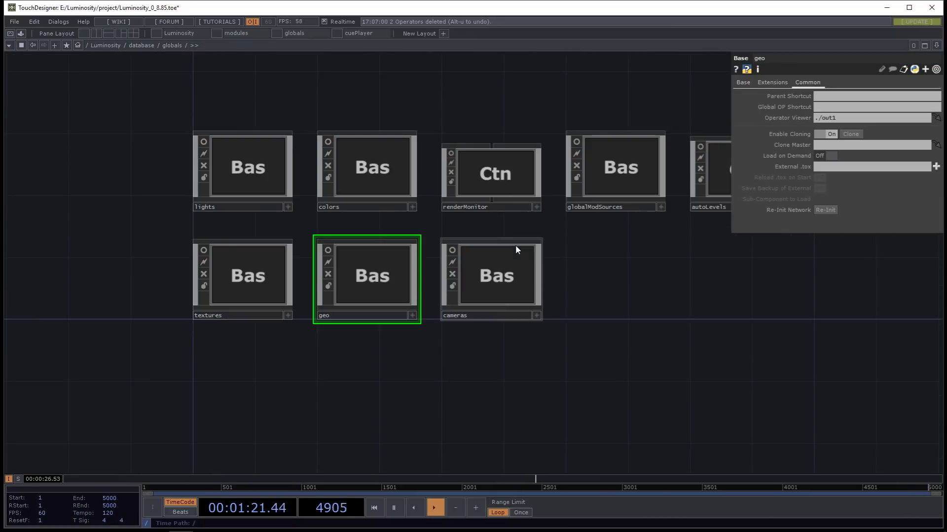
# - Enter the cameras network from globals and open the inside of the camPersp1 camera
pyautogui.moveTo(577, 320); pyautogui.dragTo(440, 404)
pyautogui.click(385, 356)
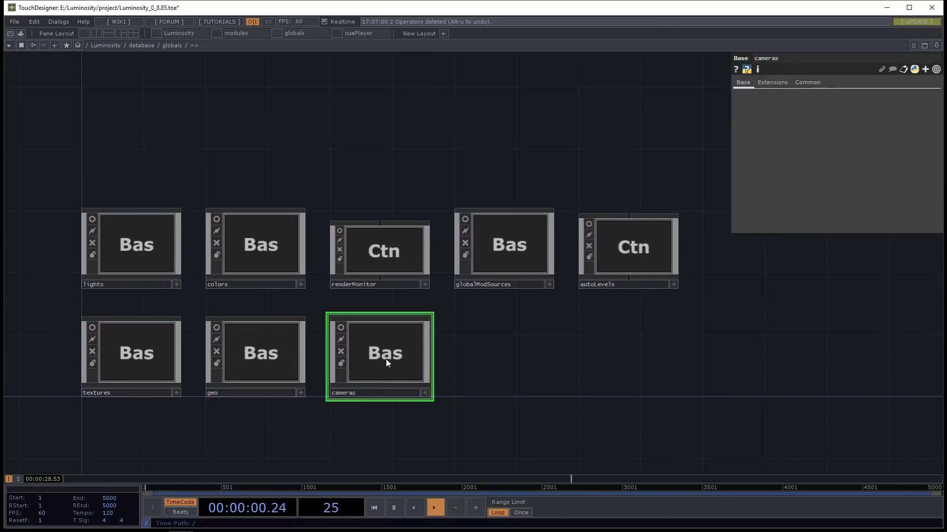
pyautogui.press('i')
pyautogui.scroll(4, 232, 274)
pyautogui.moveTo(369, 283); pyautogui.dragTo(561, 252)
pyautogui.press('i')
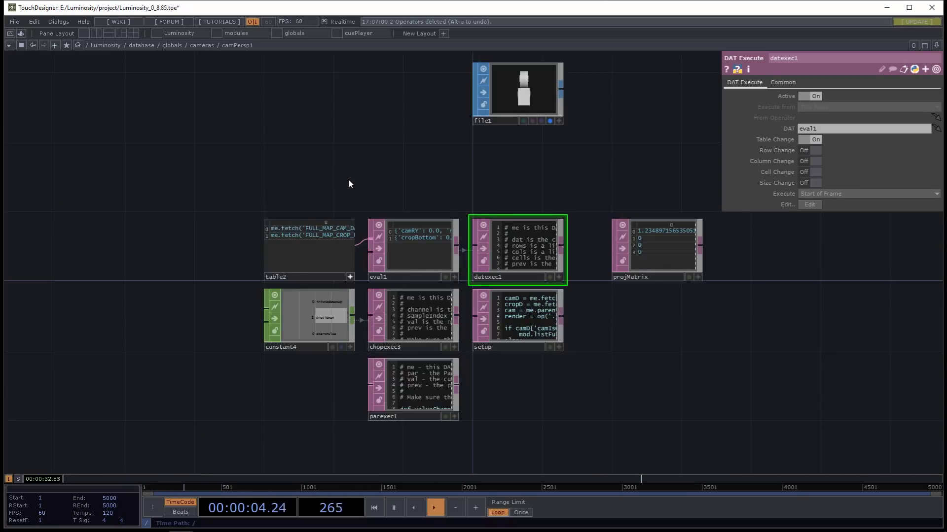
# - Examine the table2, eval1, datexec1, constant4, chopexec3 and setup operators inside camPersp1
pyautogui.moveTo(282, 205); pyautogui.dragTo(543, 403)
pyautogui.scroll(5, 444, 253)
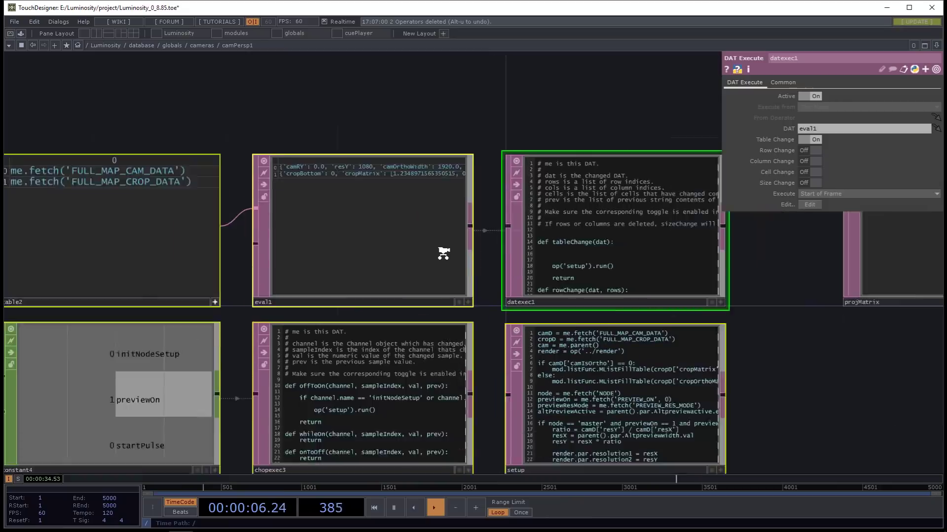
pyautogui.scroll(-10, 443, 252)
pyautogui.scroll(6, 421, 215)
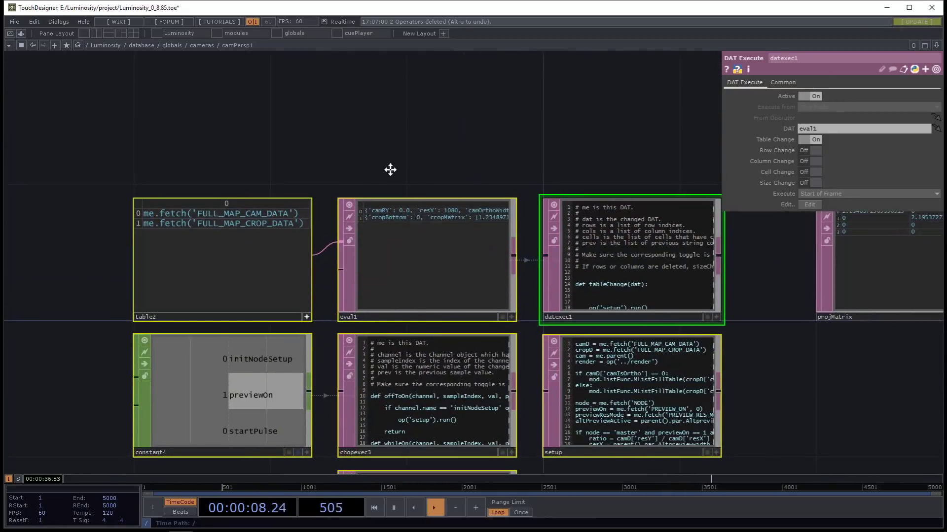
# - Open the Luminosity interface and switch it to the server setup view
pyautogui.press('F1')
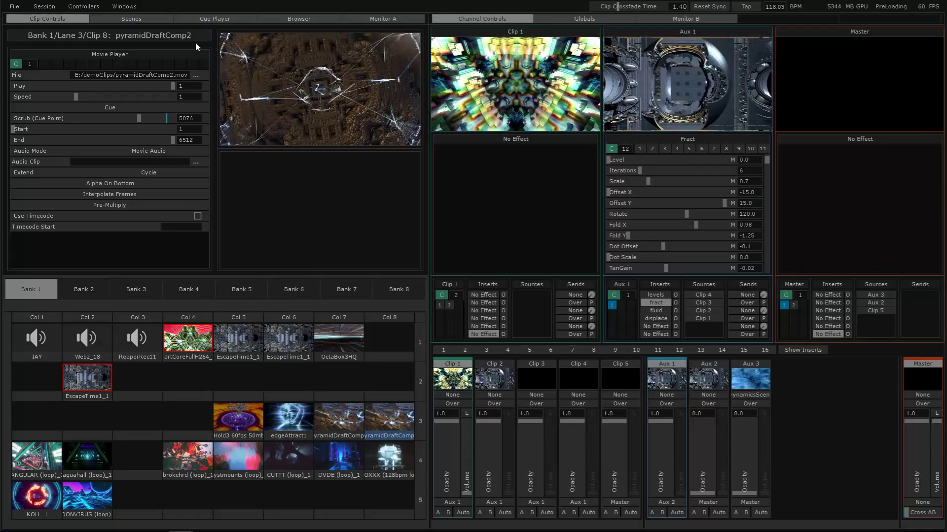
pyautogui.click(132, 8)
pyautogui.click(129, 29)
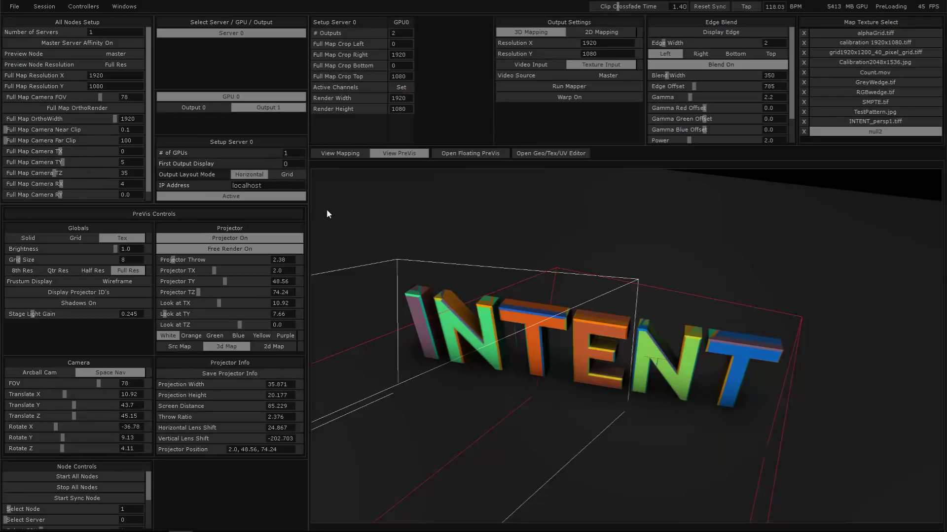
# - Open a floating network editor over the interface and navigate it to database/globals/cameras/camPersp1
pyautogui.hotkey('ctrl', 'e')
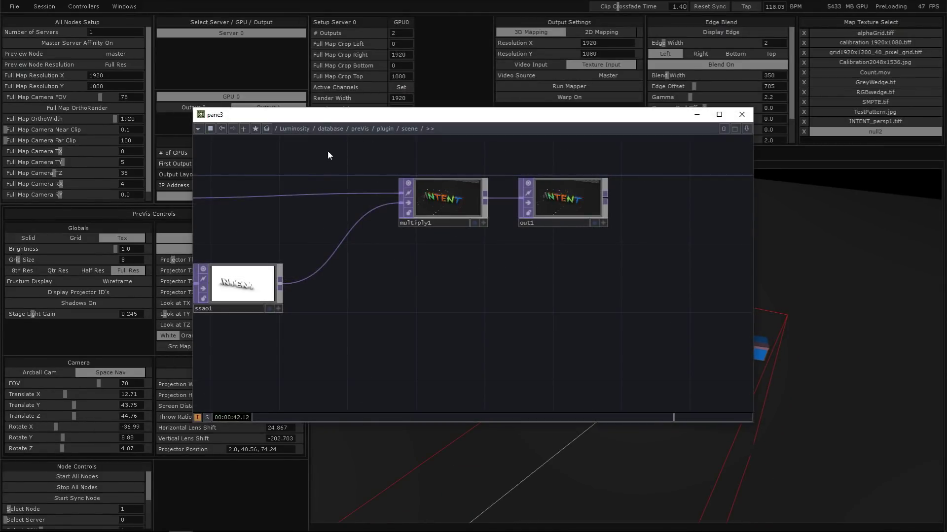
pyautogui.click(329, 128)
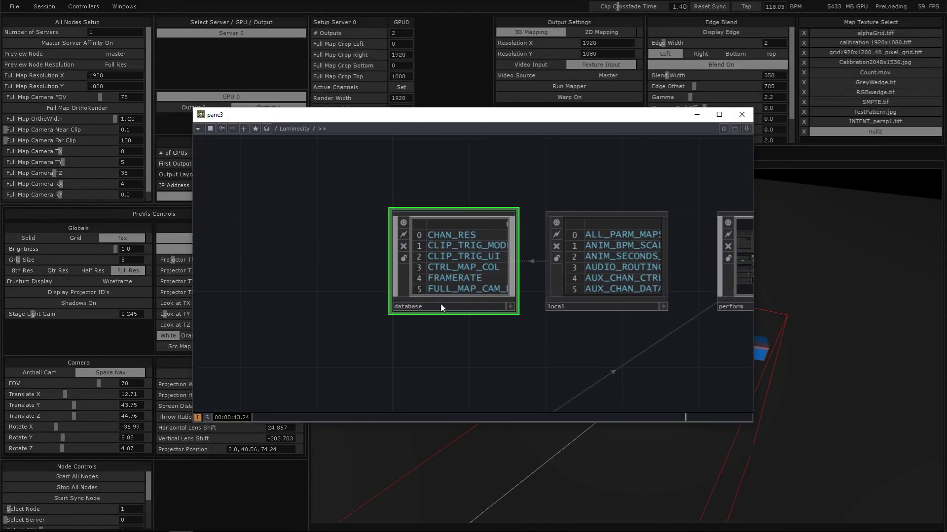
pyautogui.scroll(10, 536, 315)
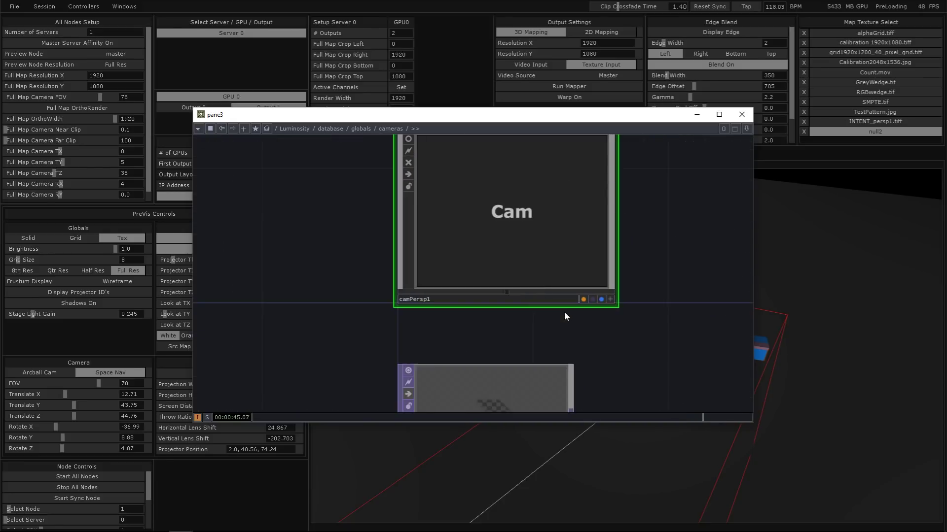
pyautogui.scroll(5, 522, 168)
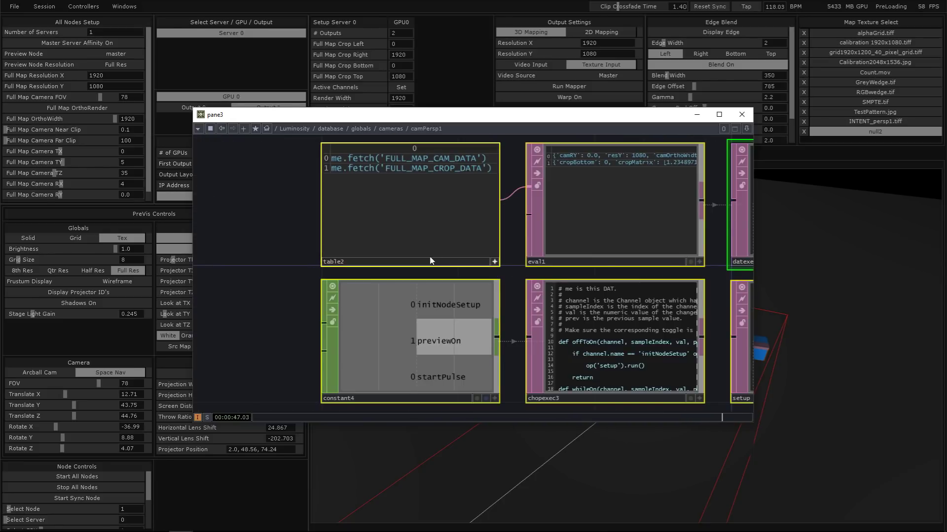
# - Move the floating network editor clear of the All Nodes Setup controls and go up to the cameras network
pyautogui.moveTo(419, 110); pyautogui.dragTo(543, 175)
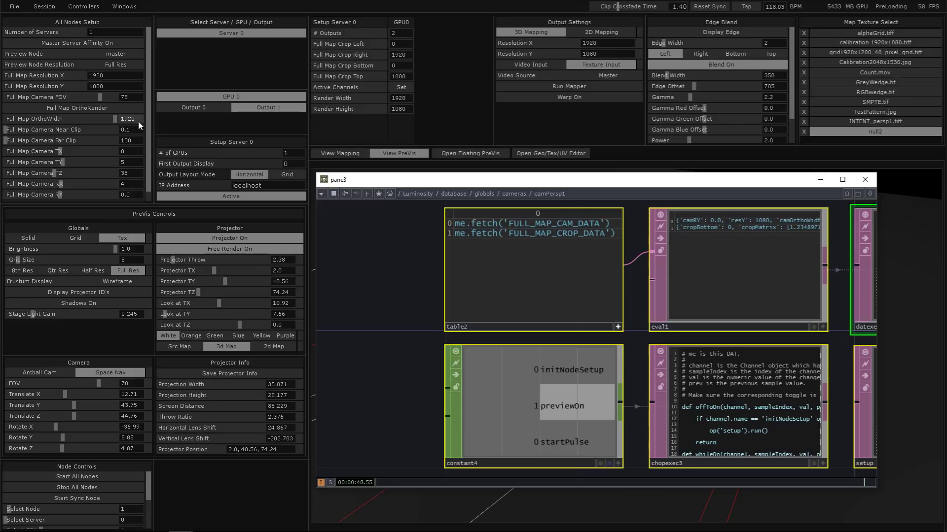
pyautogui.click(127, 112)
pyautogui.scroll(-8, 409, 313)
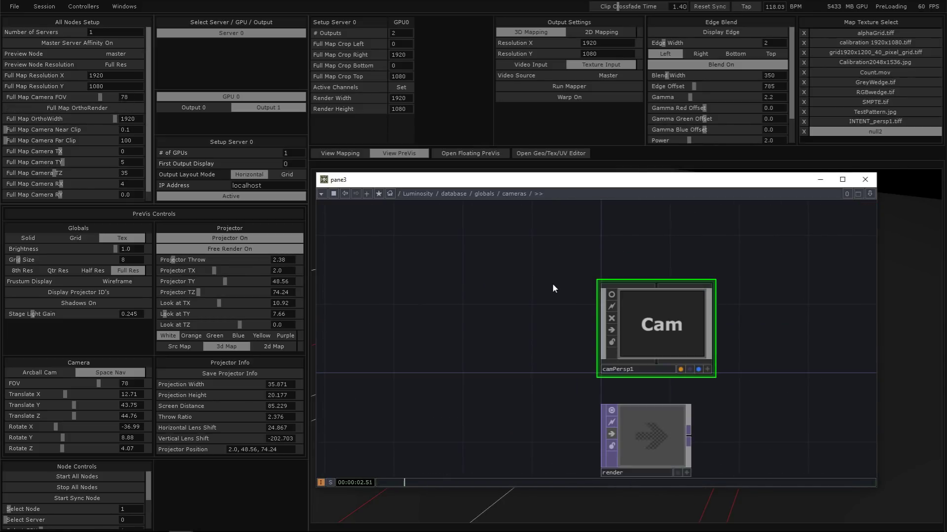
# - Show the View parameters of camPersp1 and examine the projMatrix table inside it
pyautogui.press('p')
pyautogui.click(724, 231)
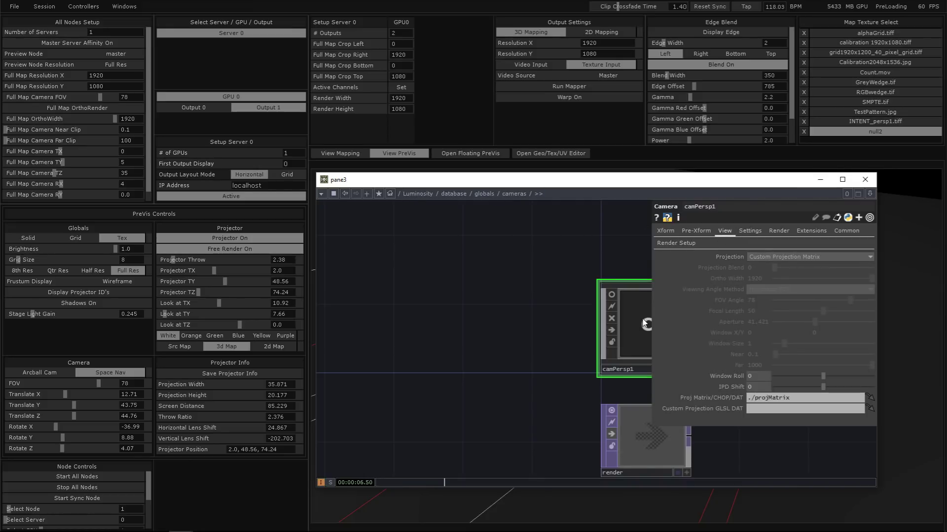
pyautogui.scroll(5, 642, 321)
pyautogui.moveTo(576, 249); pyautogui.dragTo(427, 368)
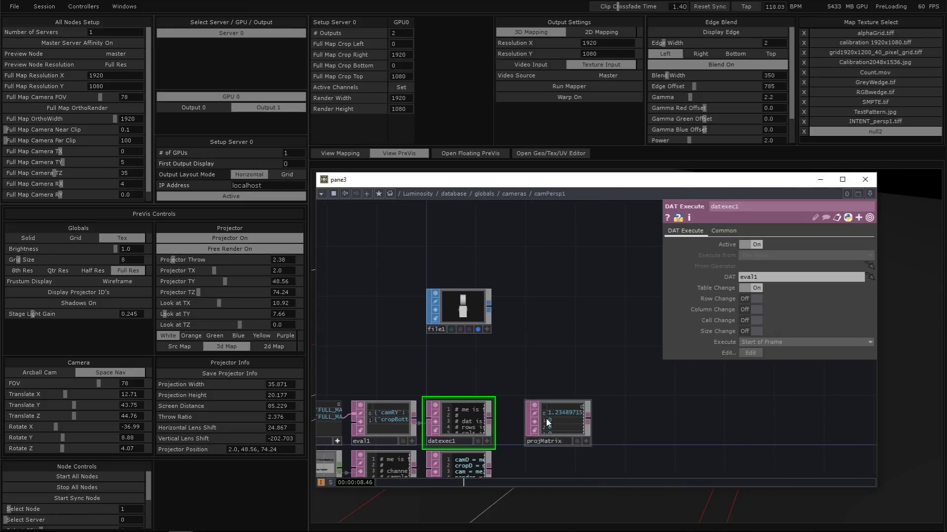
pyautogui.scroll(5, 545, 418)
# - Point out the Full Map Camera FOV setting and return from camPersp1 up to the globals network
pyautogui.click(128, 97)
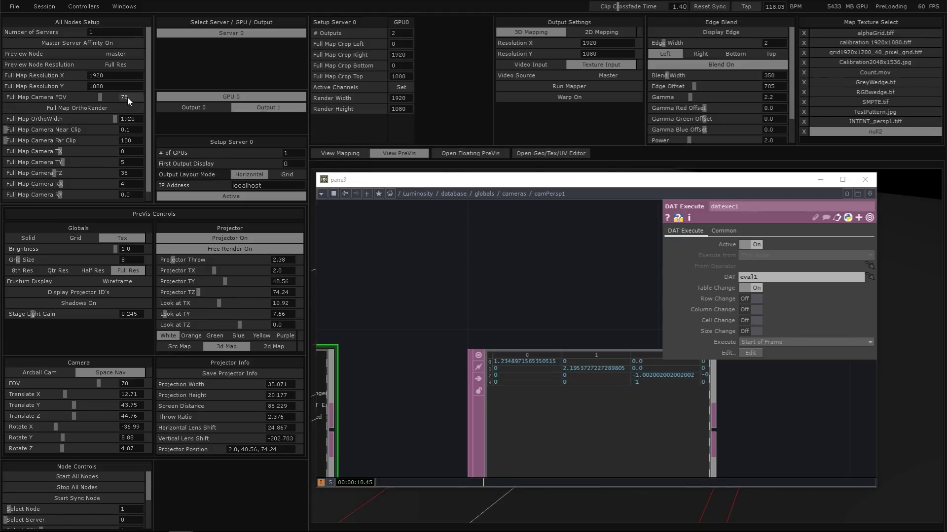
pyautogui.moveTo(125, 96); pyautogui.dragTo(128, 99)
pyautogui.scroll(-1, 123, 97)
pyautogui.press('u')
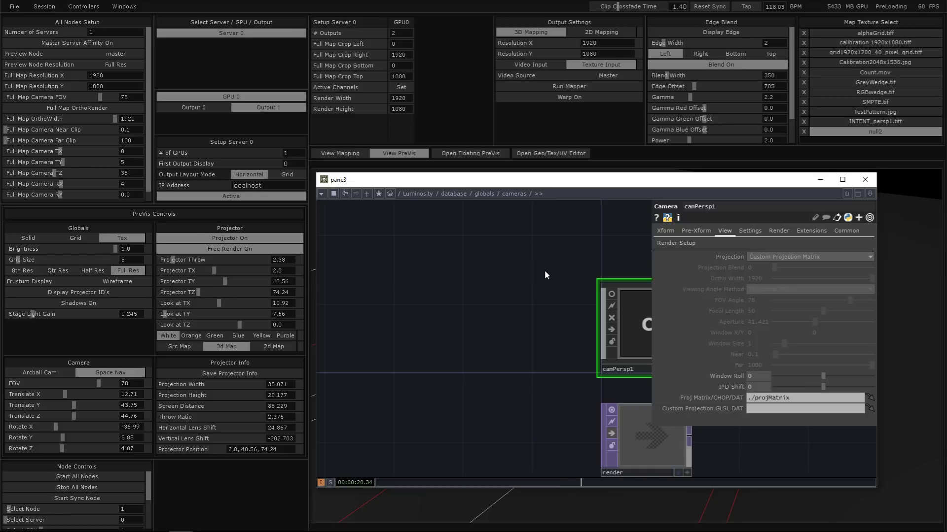
pyautogui.press('h')
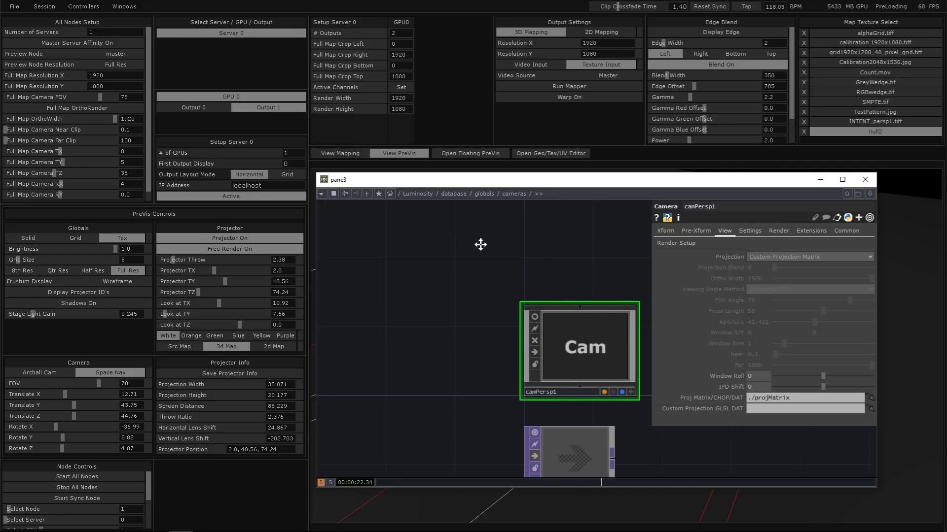
pyautogui.scroll(-5, 520, 262)
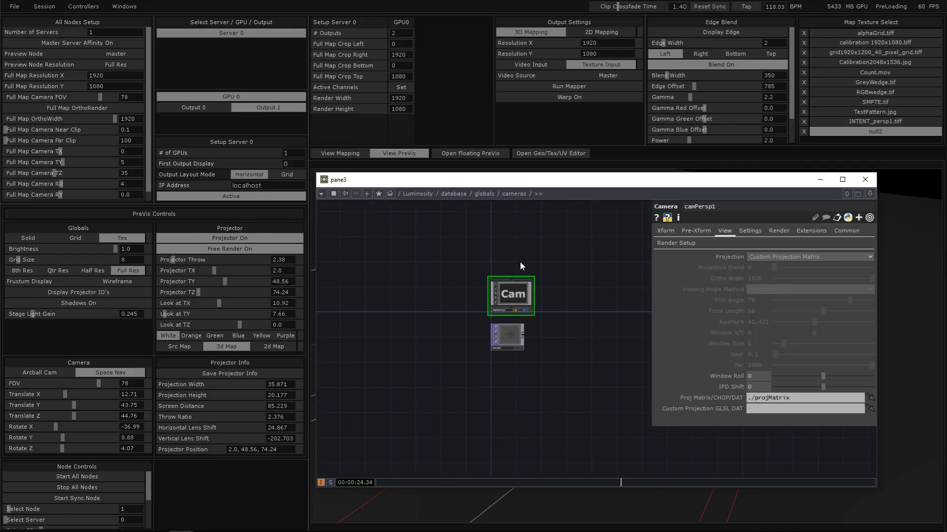
pyautogui.moveTo(610, 439); pyautogui.dragTo(421, 424)
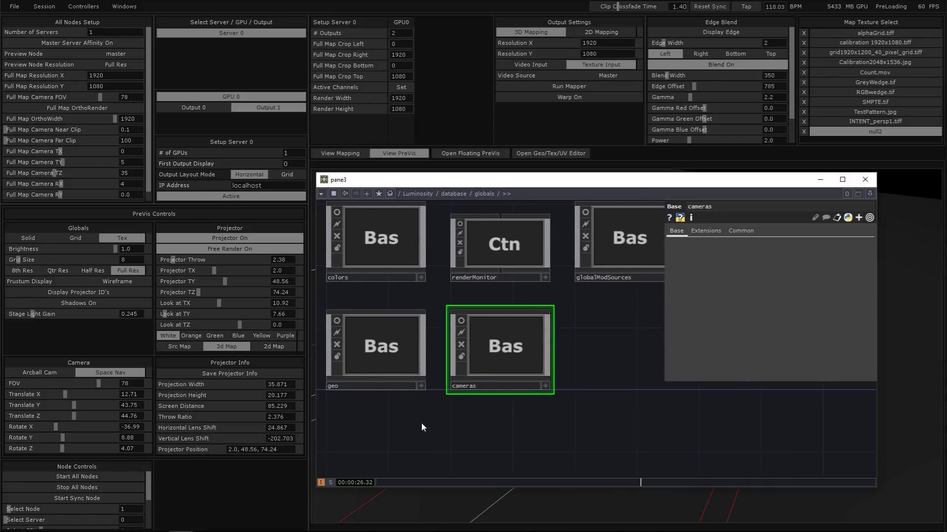
# - Hide the operator parameters and enlarge the floating network editor to fit the whole globals network
pyautogui.press('p')
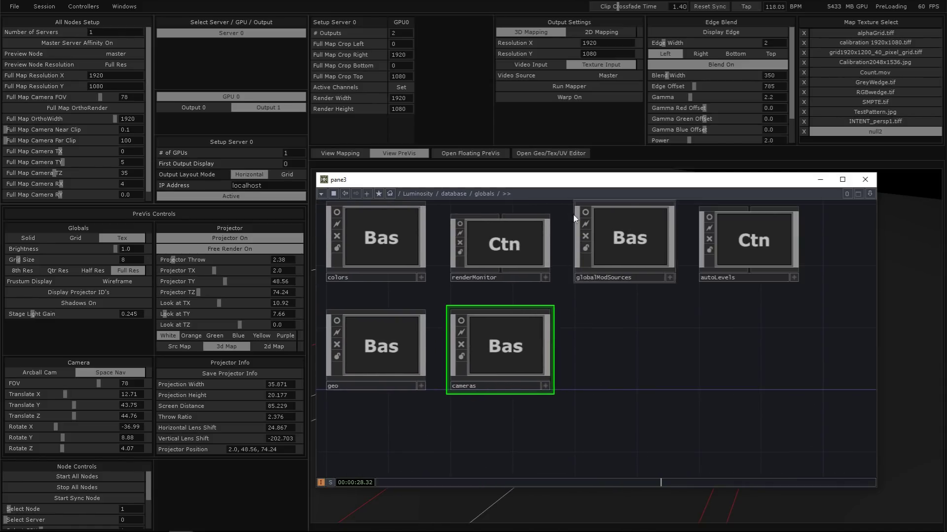
pyautogui.moveTo(564, 180); pyautogui.dragTo(562, 215)
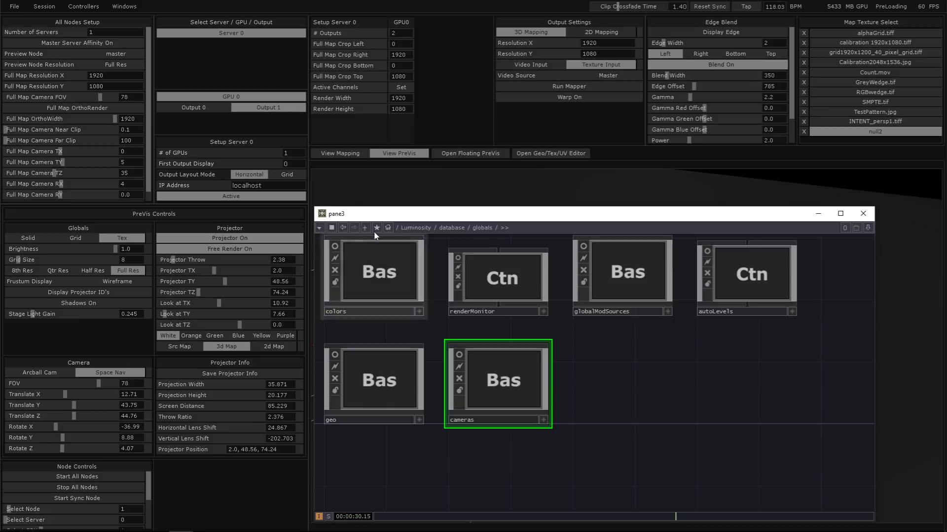
pyautogui.moveTo(312, 205); pyautogui.dragTo(134, 103)
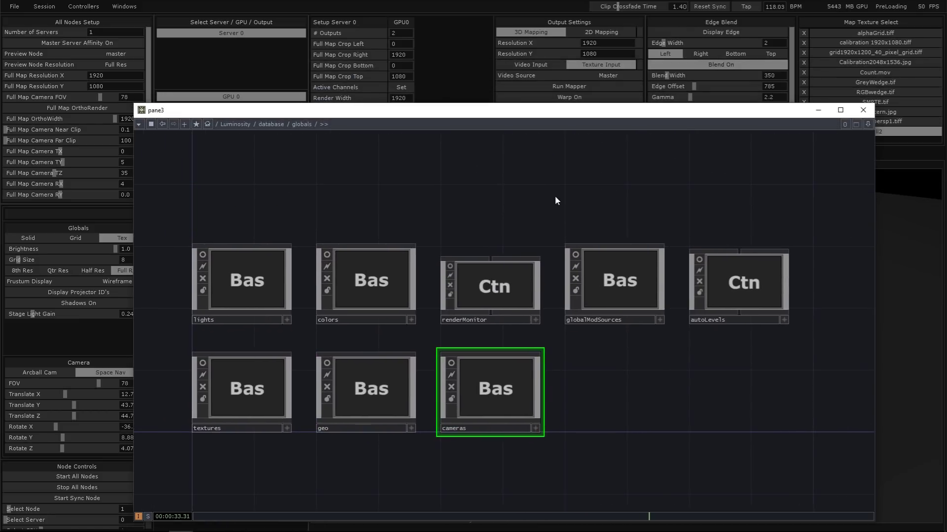
# - Open the autoLevels component and examine the operators in its plugin network
pyautogui.doubleClick(724, 291)
pyautogui.press('i')
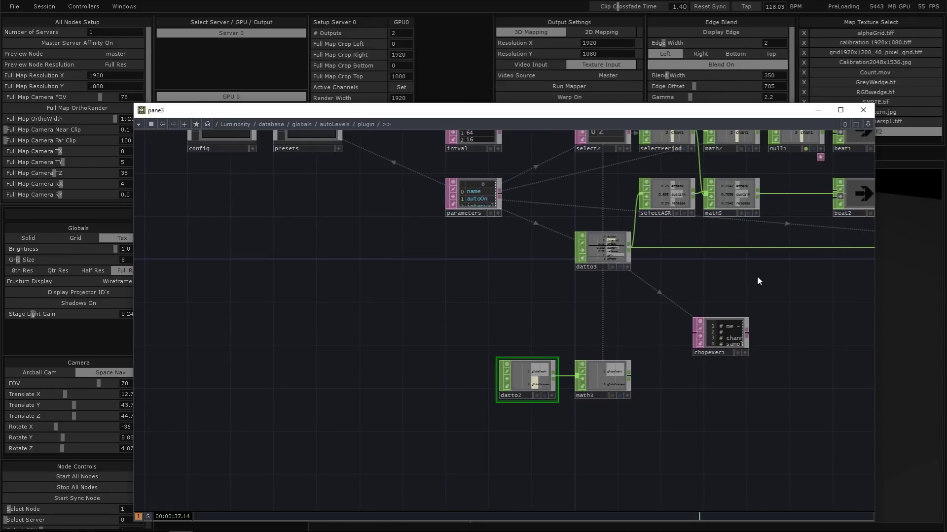
pyautogui.moveTo(758, 281); pyautogui.dragTo(430, 337)
pyautogui.moveTo(649, 238); pyautogui.dragTo(643, 301)
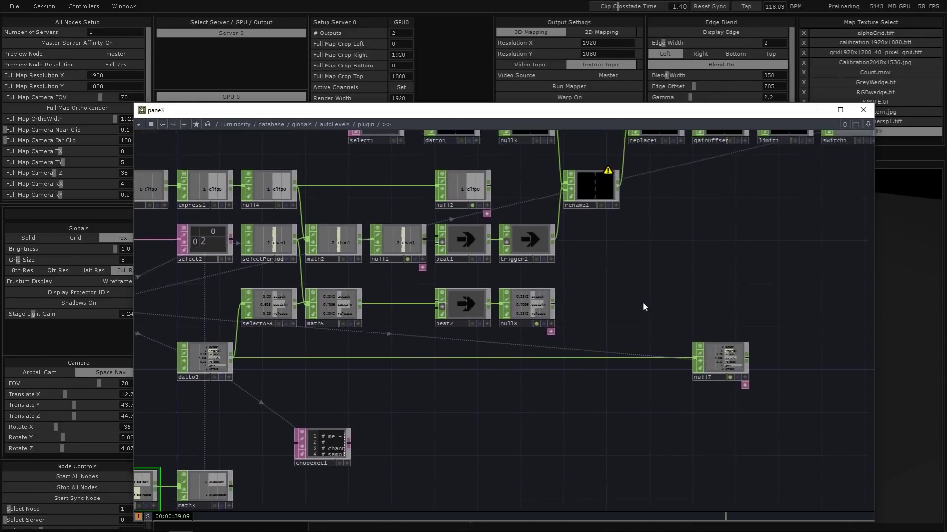
pyautogui.moveTo(631, 256); pyautogui.dragTo(326, 388)
# - Go up from the autoLevels plugin through globals to the database network
pyautogui.press('u')
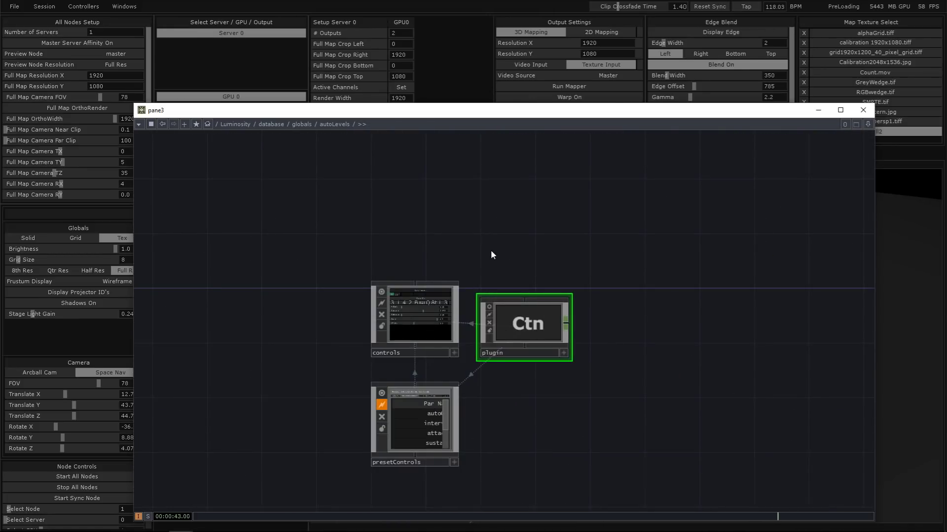
pyautogui.press('u')
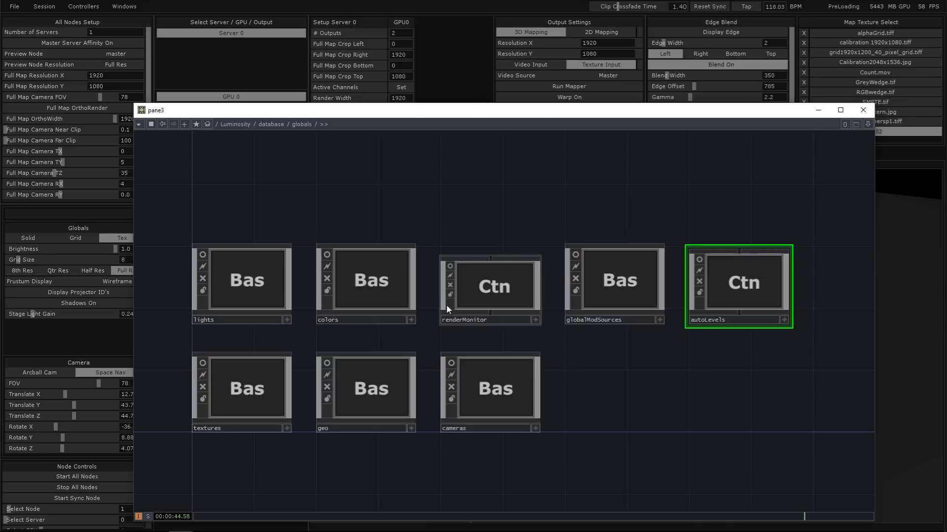
pyautogui.moveTo(507, 221); pyautogui.dragTo(529, 241)
pyautogui.press('u')
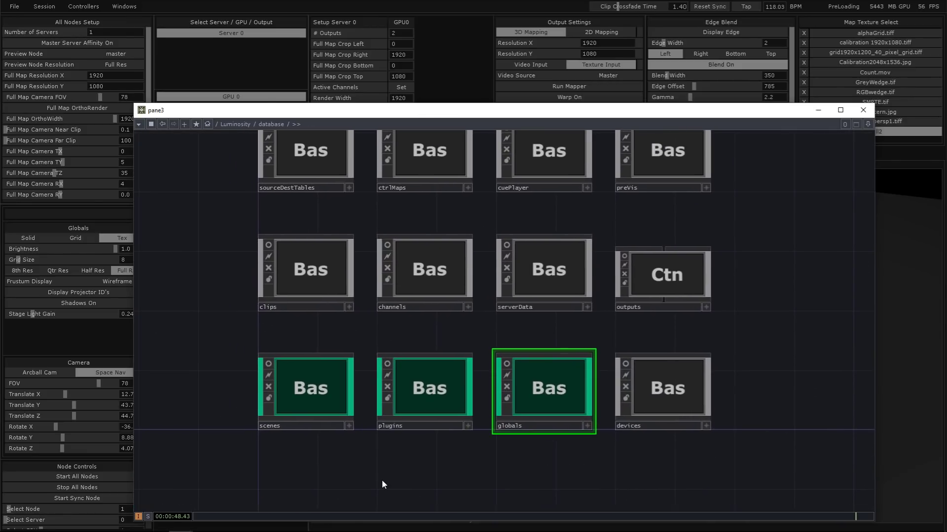
# - Open the plugins network and go through players into the singleMoviePlayer component
pyautogui.click(420, 385)
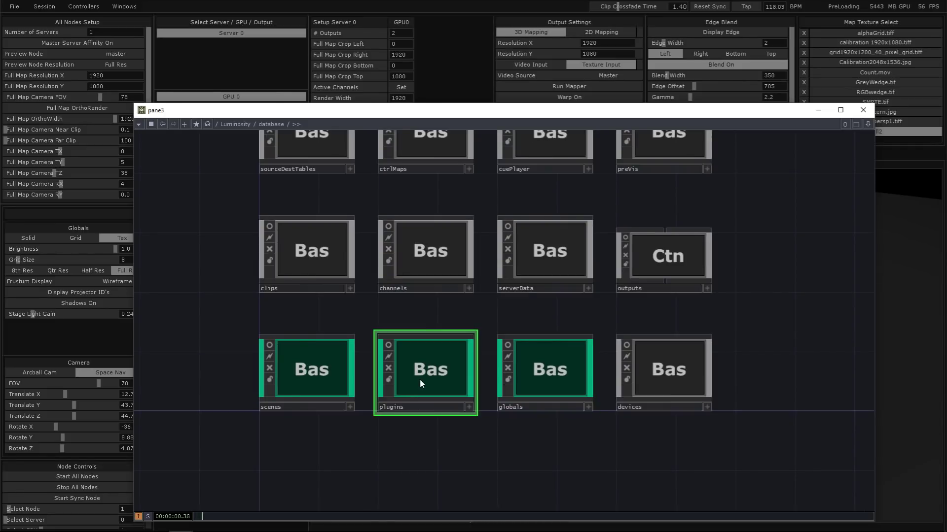
pyautogui.press('i')
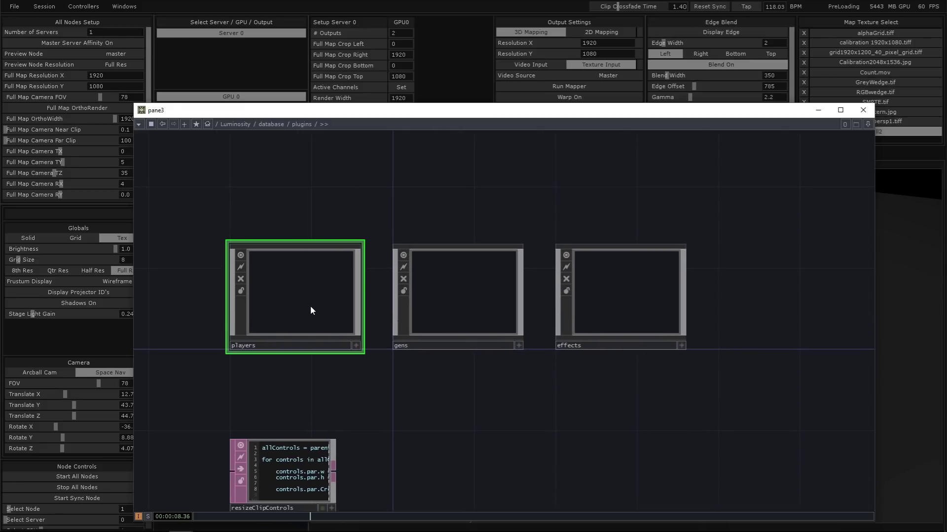
pyautogui.doubleClick(311, 306)
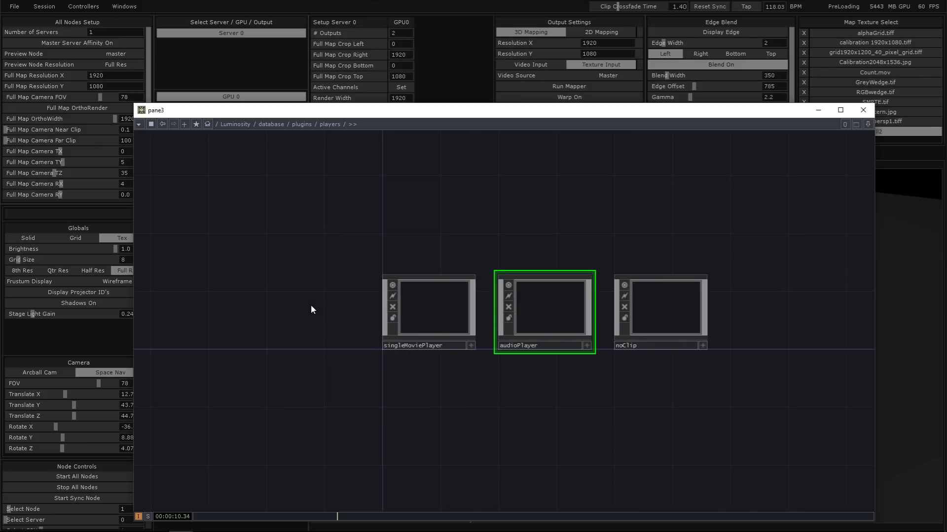
pyautogui.doubleClick(441, 331)
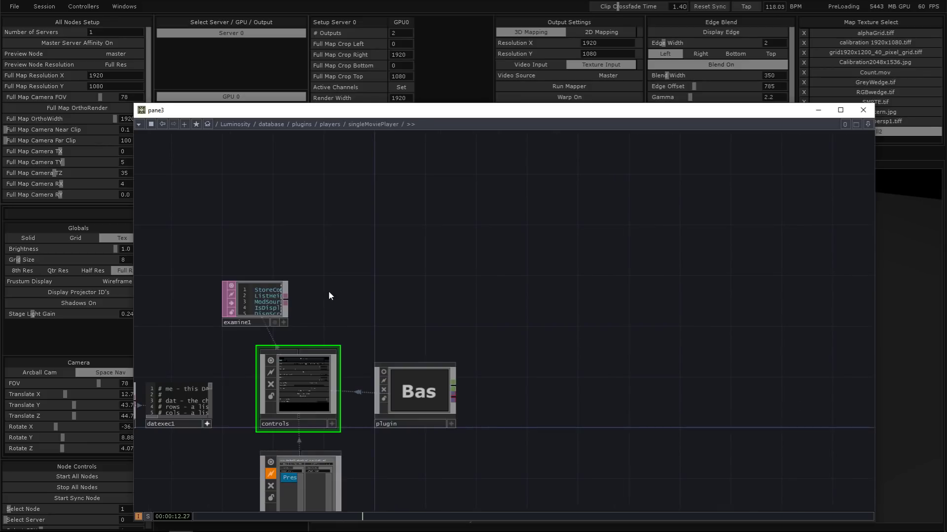
# - Examine the controls and plugin components of singleMoviePlayer and return to the plugins network
pyautogui.press('u')
pyautogui.press('i')
pyautogui.scroll(5, 487, 268)
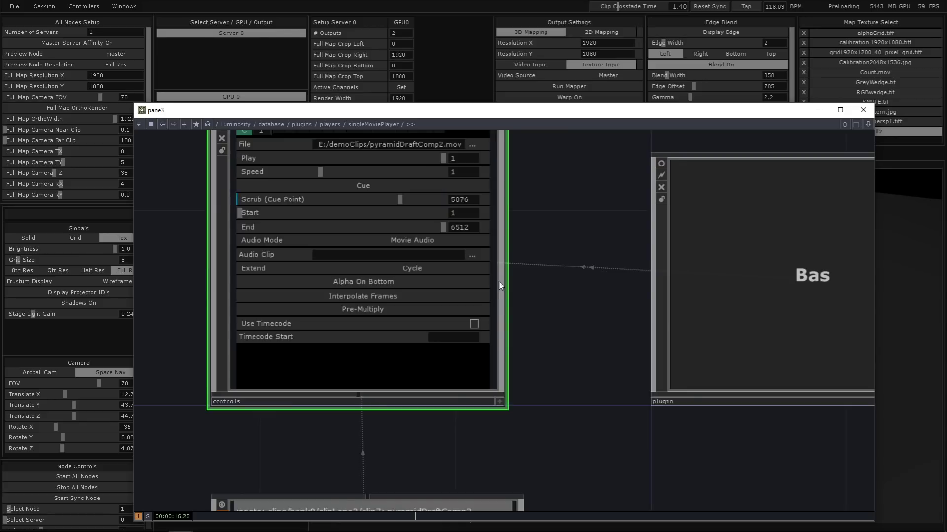
pyautogui.moveTo(522, 329); pyautogui.dragTo(408, 340)
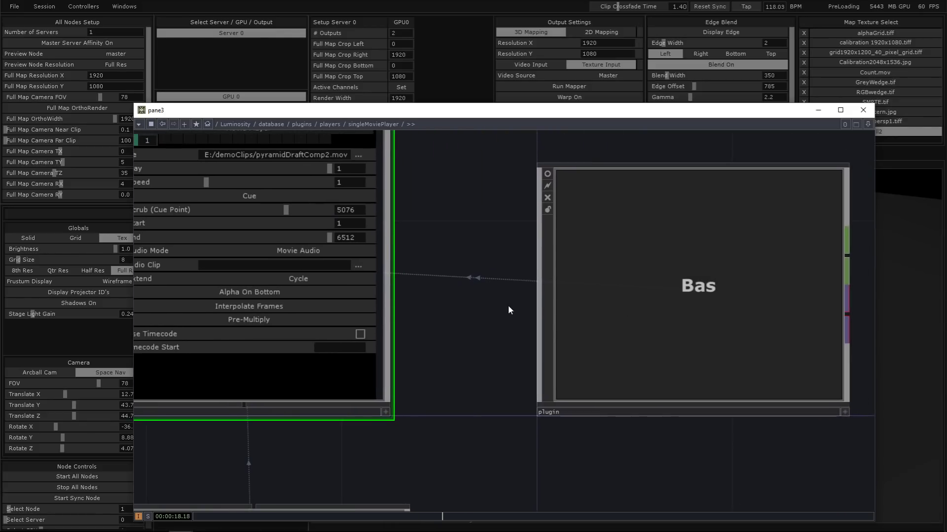
pyautogui.moveTo(507, 305); pyautogui.dragTo(406, 283)
pyautogui.scroll(-1, 408, 281)
pyautogui.scroll(-5, 410, 276)
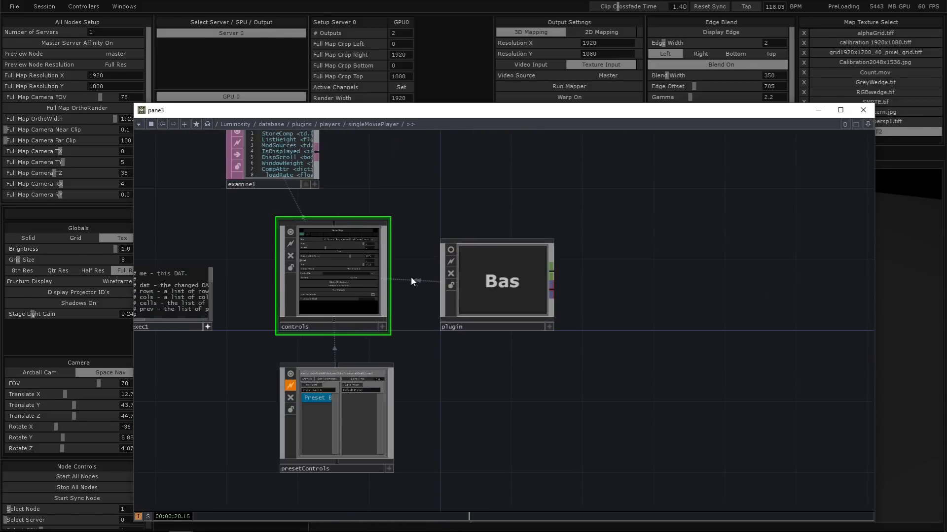
pyautogui.scroll(-3, 531, 294)
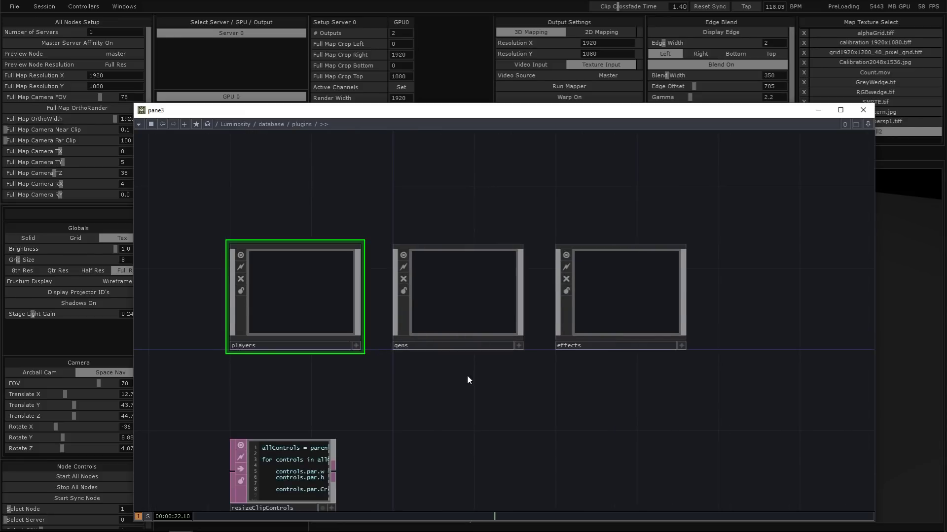
# - Open the gens network inside plugins to see its operators, and return to the plugins network
pyautogui.click(395, 321)
pyautogui.click(544, 313)
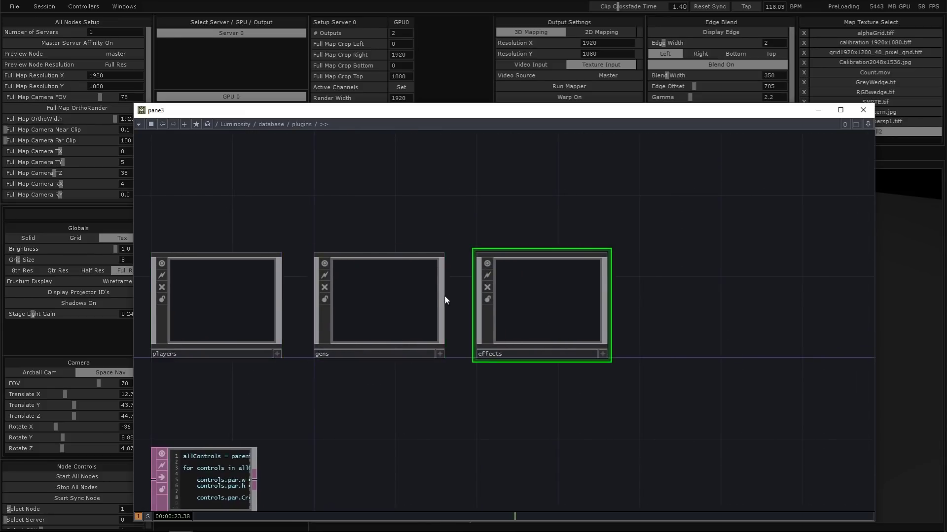
pyautogui.click(401, 298)
pyautogui.scroll(3, 401, 298)
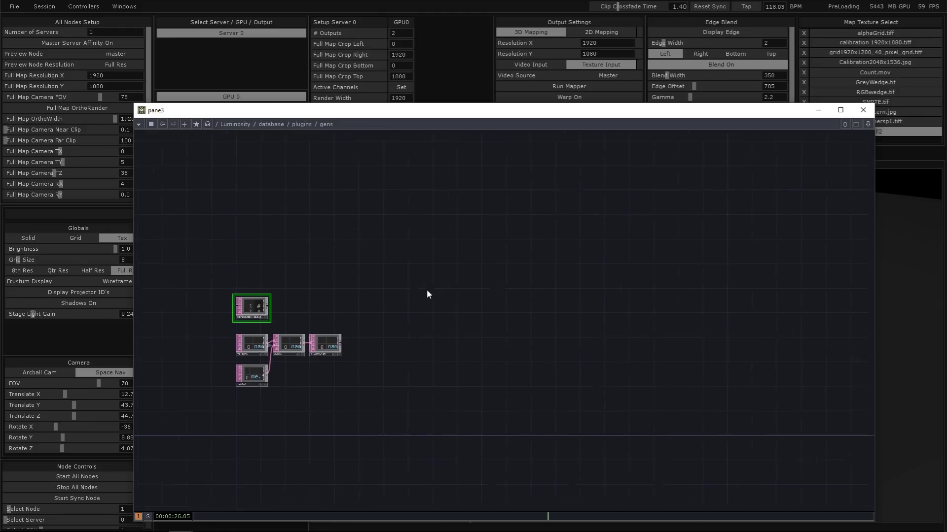
pyautogui.scroll(-3, 415, 378)
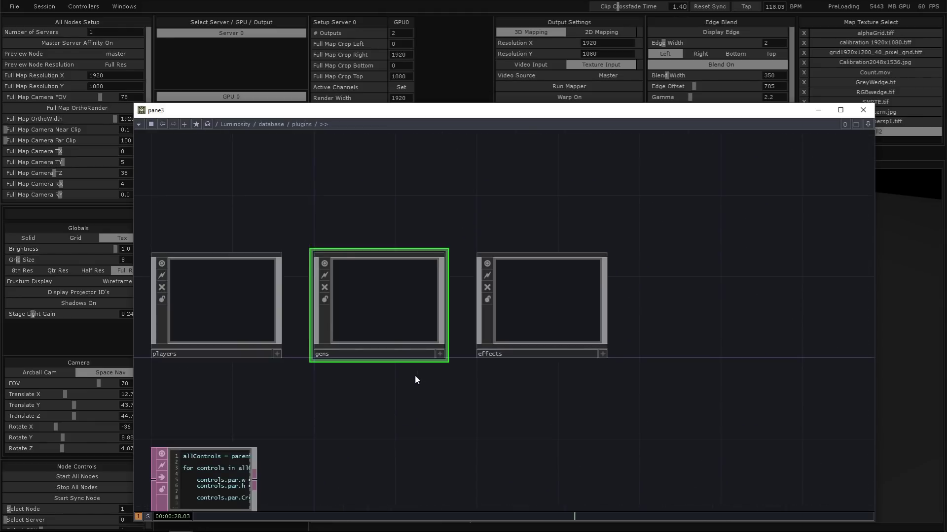
# - Open the effects network to see its plugin list and transform component, and return to the plugins network
pyautogui.click(555, 348)
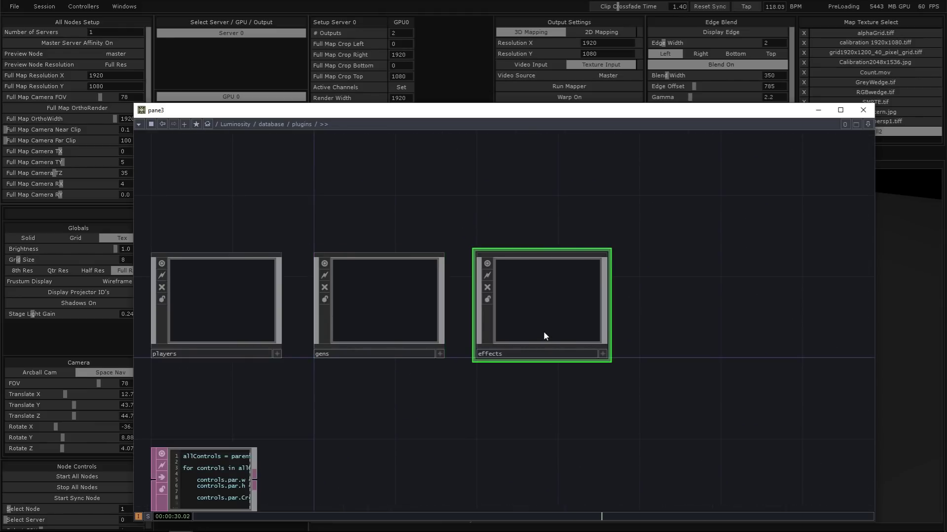
pyautogui.scroll(3, 544, 336)
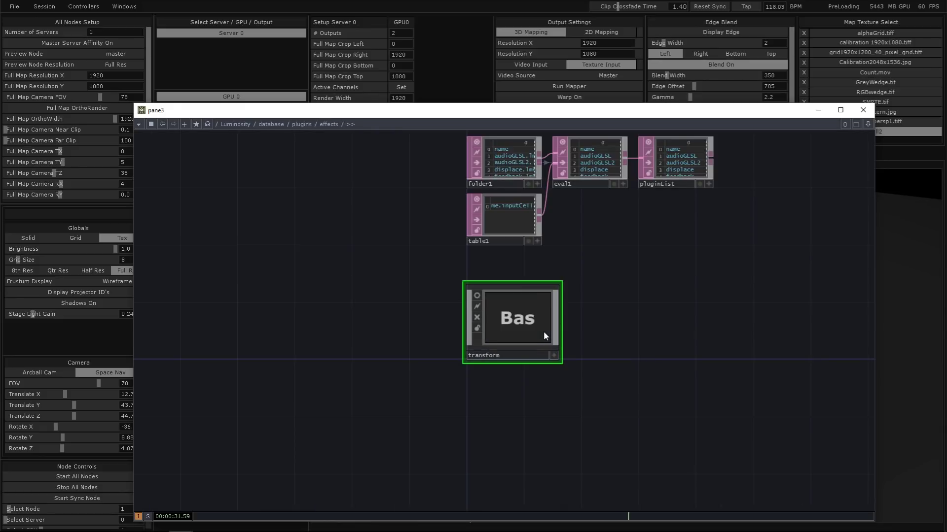
pyautogui.scroll(-3, 543, 331)
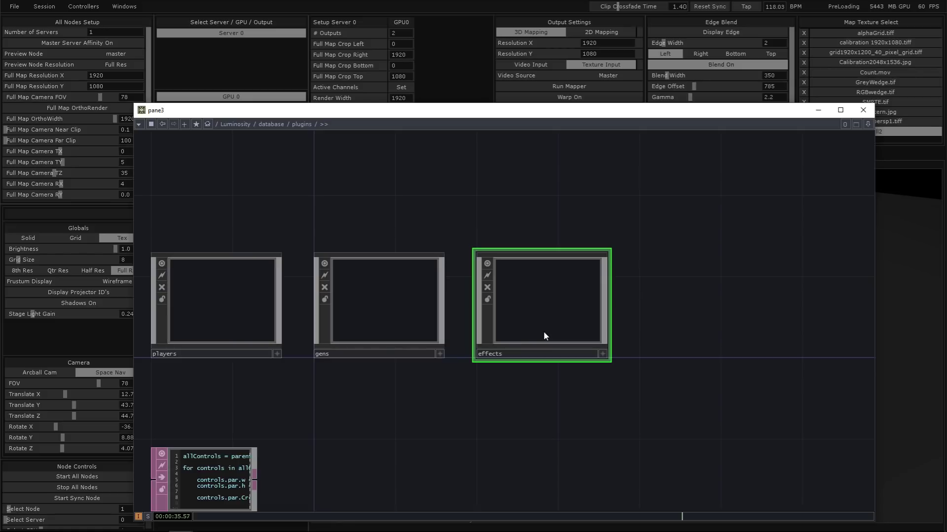
pyautogui.scroll(-3, 516, 400)
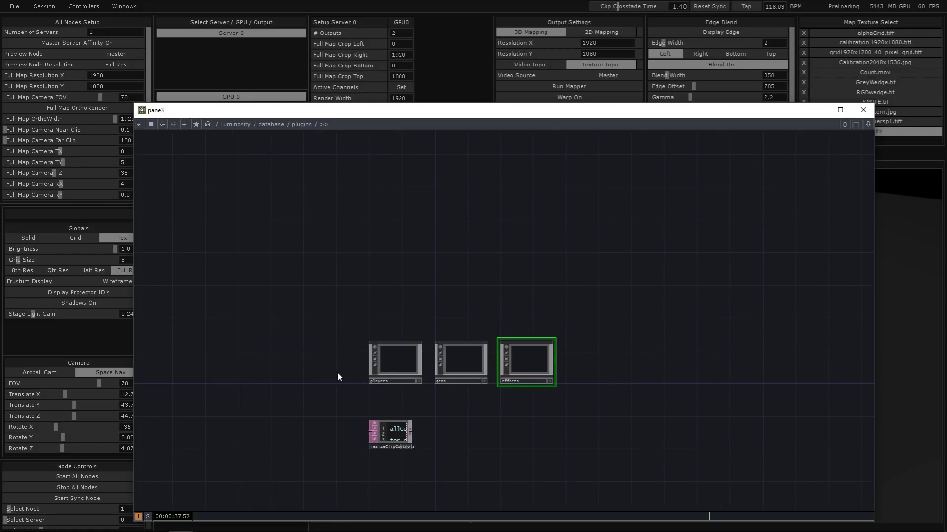
pyautogui.click(399, 357)
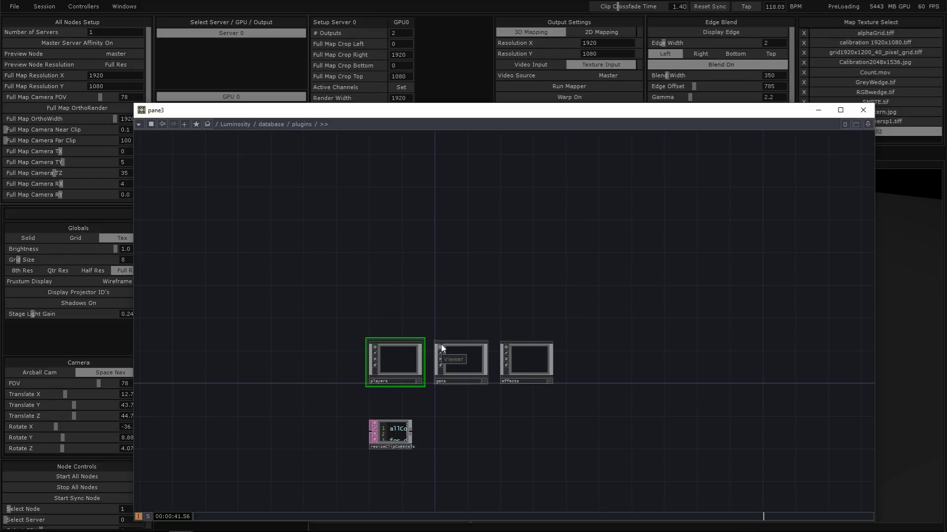
pyautogui.moveTo(609, 398); pyautogui.dragTo(599, 398)
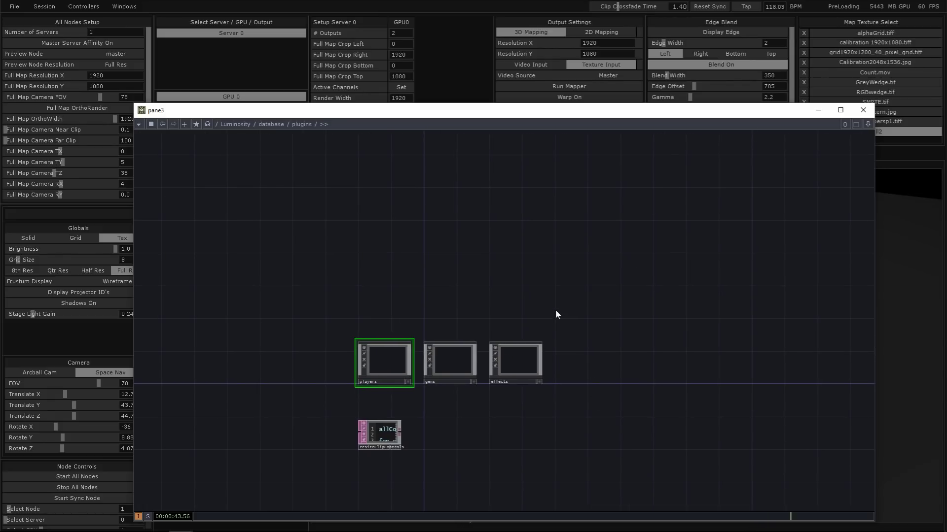
# - Go up to the database network and open the scenes component
pyautogui.press('u')
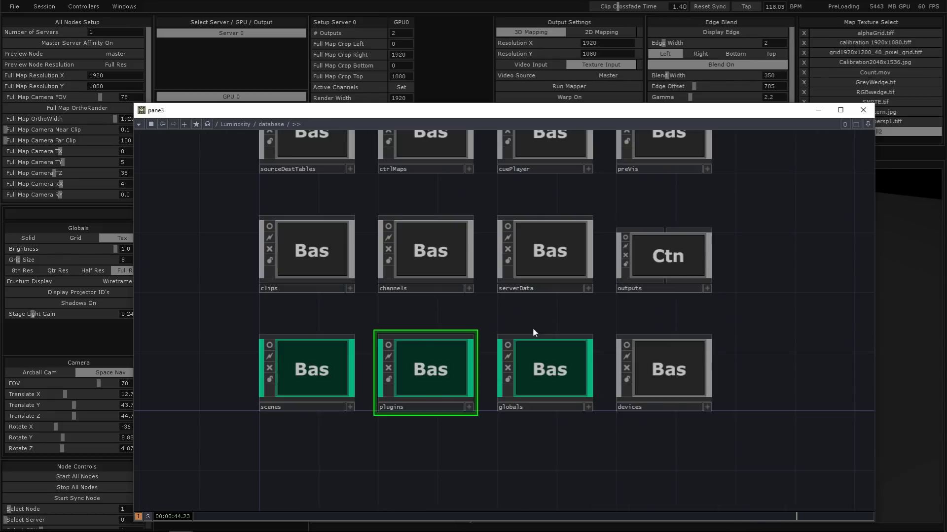
pyautogui.click(318, 373)
pyautogui.press('i')
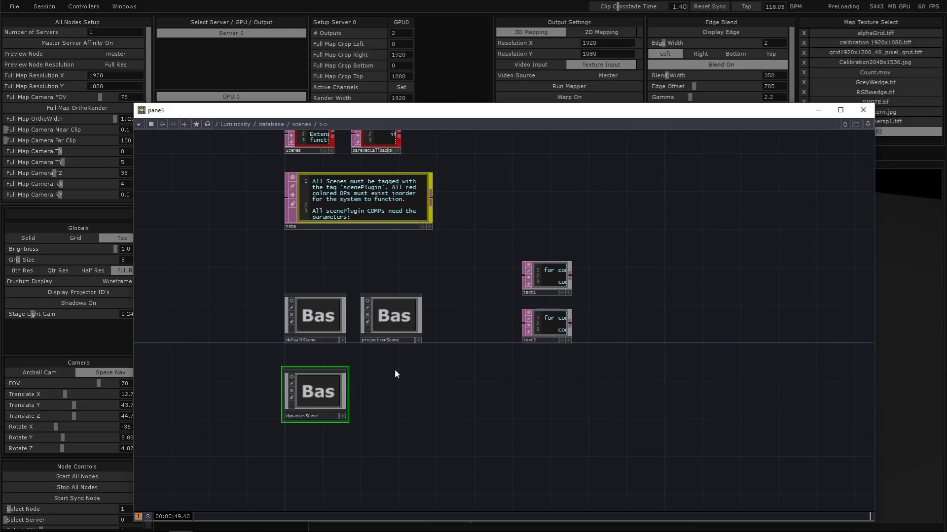
# - Duplicate the defaultScene component and place the copy beside dynamicsScene
pyautogui.moveTo(235, 530)
pyautogui.click(317, 328)
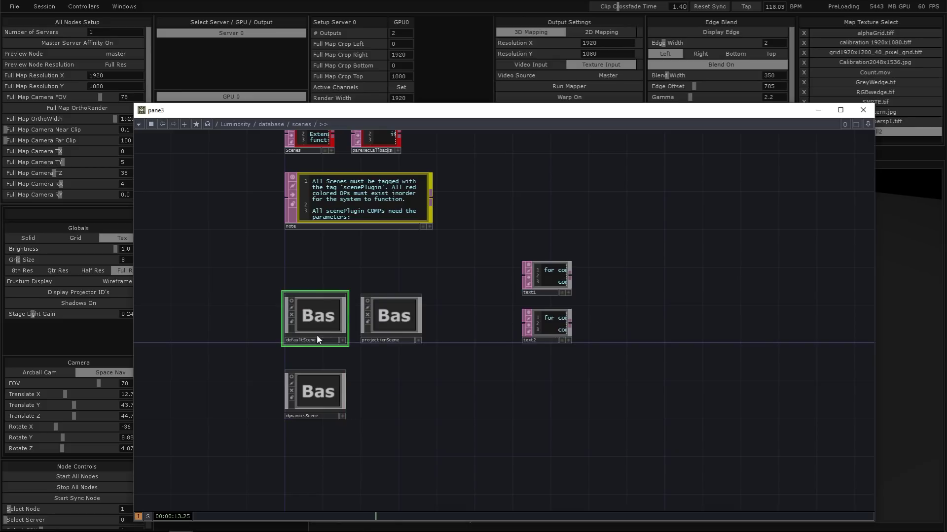
pyautogui.hotkey('ctrl', 'c')
pyautogui.hotkey('ctrl', 'v')
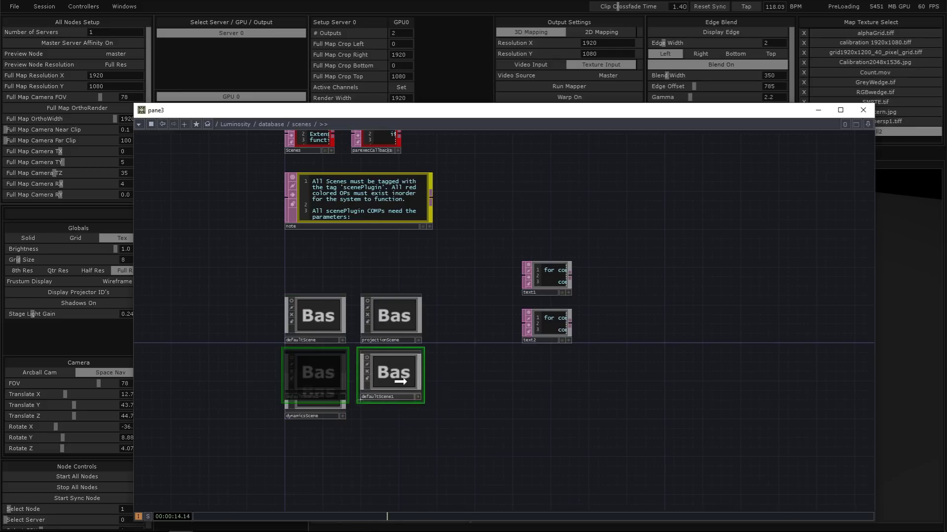
pyautogui.click(393, 399)
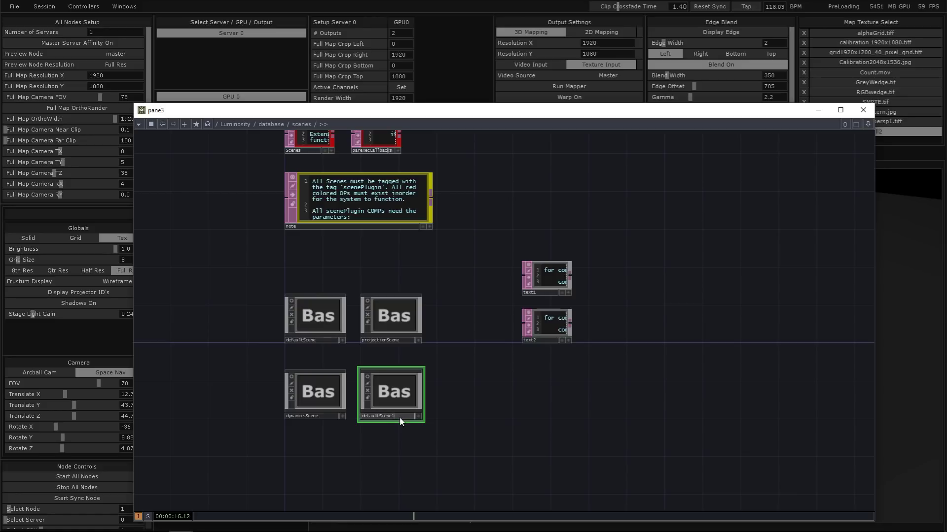
# - Show the parameters of the copied scene component and set its Label to "Default Scene2"
pyautogui.scroll(5, 400, 417)
pyautogui.scroll(1, 419, 438)
pyautogui.moveTo(418, 438); pyautogui.dragTo(523, 422)
pyautogui.press('p')
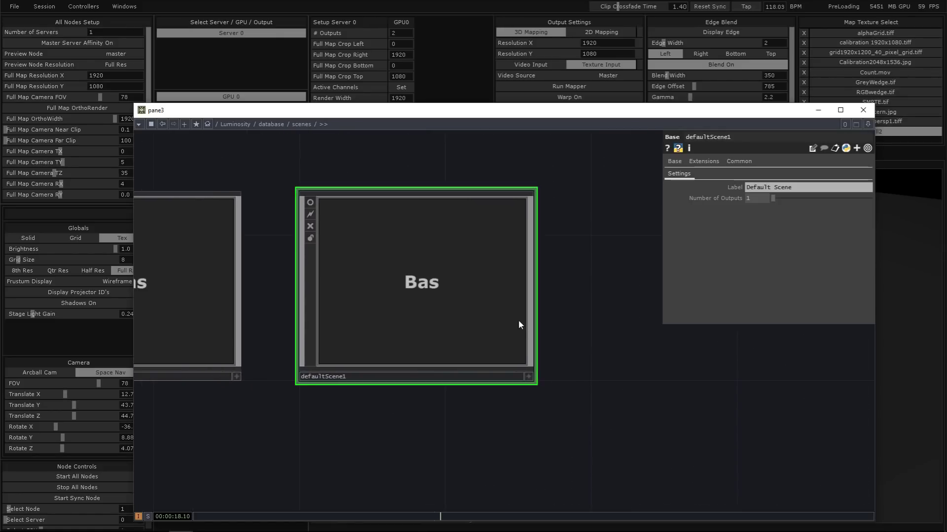
pyautogui.click(799, 190)
pyautogui.write('2')
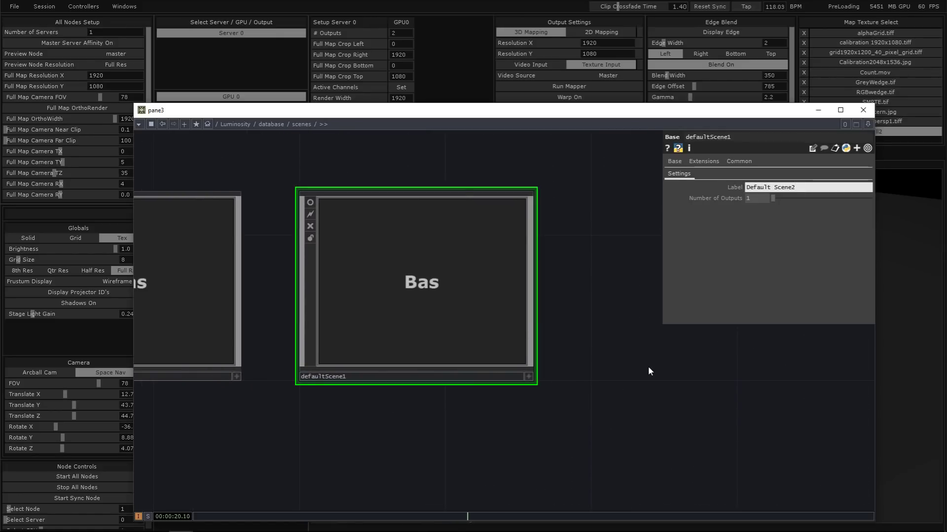
pyautogui.press('Return')
# - Enter the defaultScene1 network and set the Channel Label of its channel0 component to "NewScene"
pyautogui.scroll(3, 411, 282)
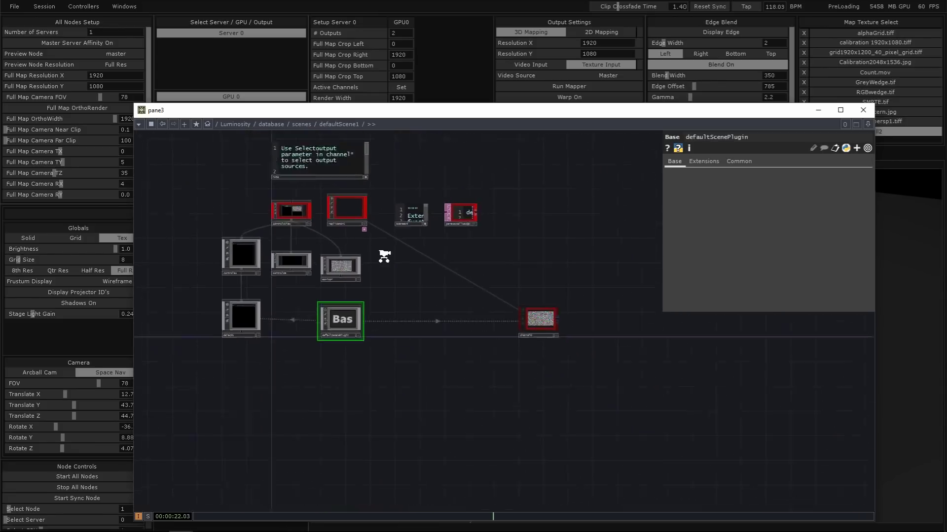
pyautogui.scroll(3, 512, 307)
pyautogui.scroll(-5, 459, 315)
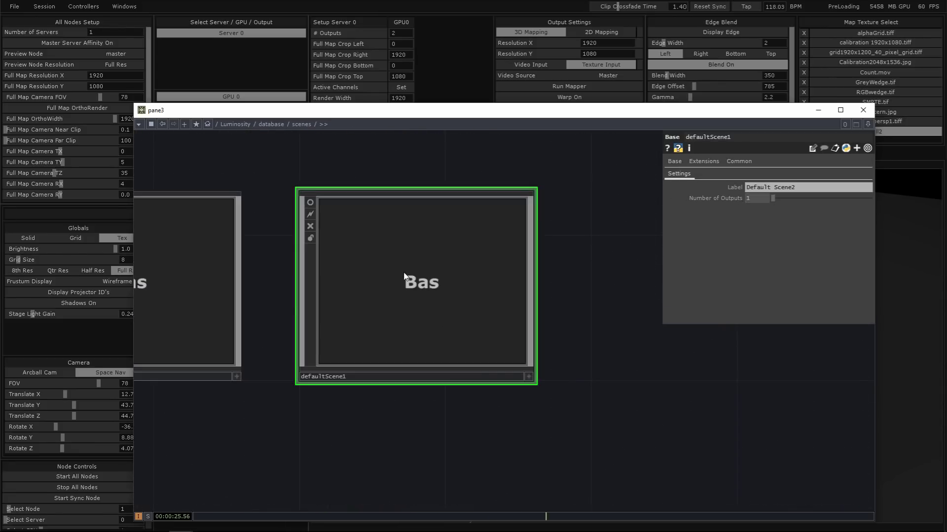
pyautogui.scroll(3, 410, 276)
pyautogui.scroll(3, 536, 354)
pyautogui.scroll(3, 470, 304)
pyautogui.click(534, 262)
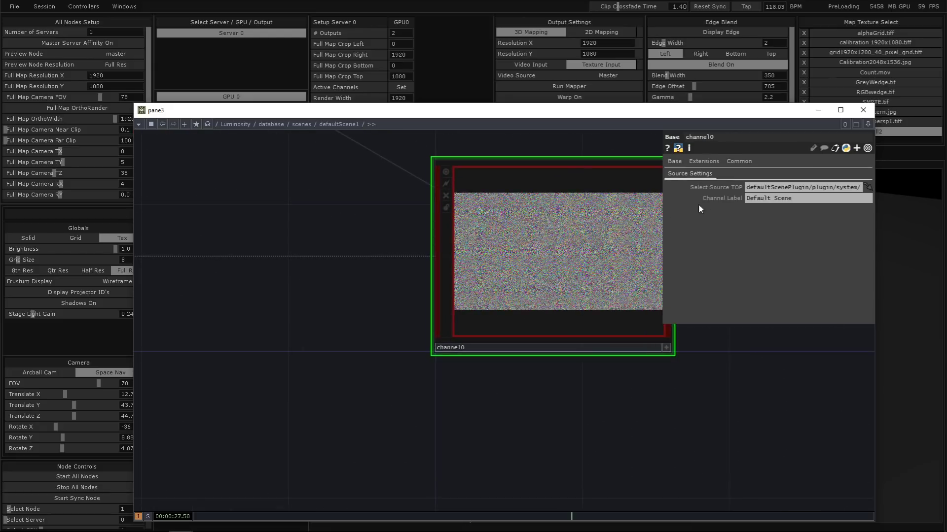
pyautogui.click(799, 199)
pyautogui.doubleClick(768, 199)
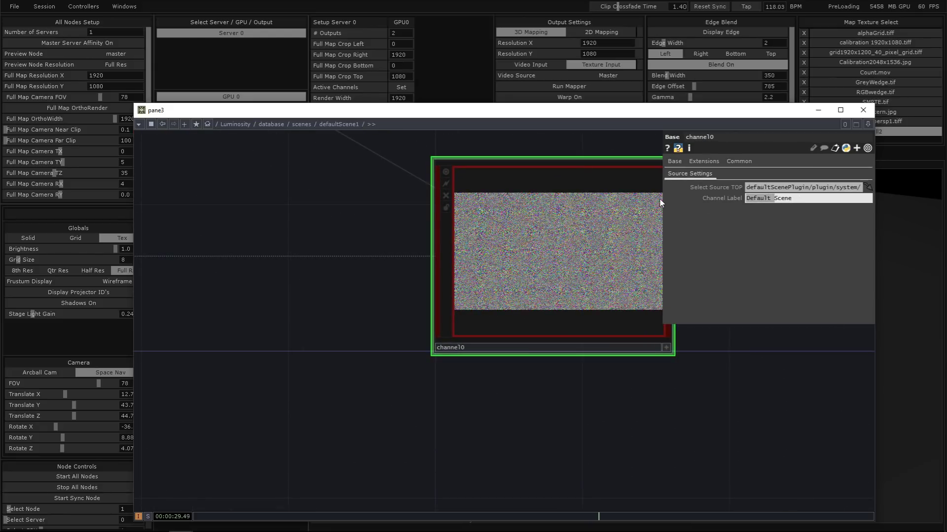
pyautogui.write('New')
pyautogui.press('Return')
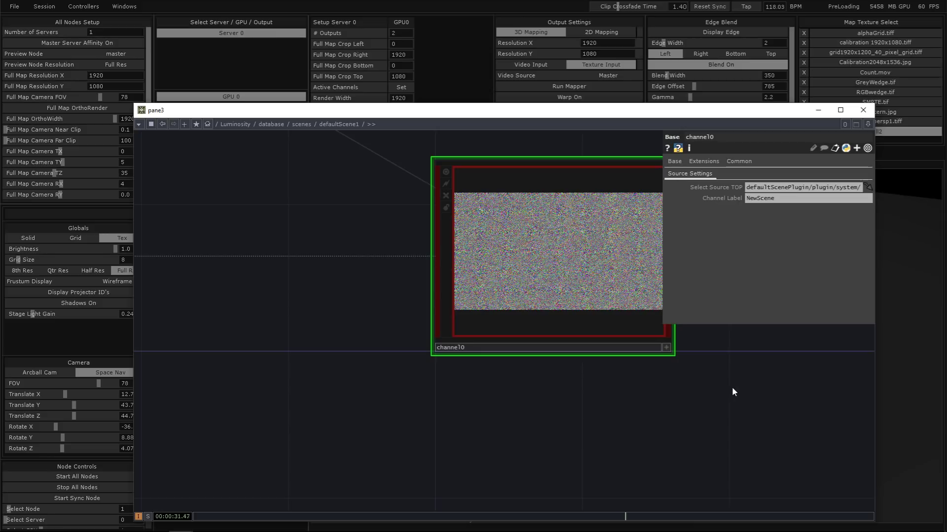
# - Select the defaultScenePlugin component in the scene's network and open its internal network
pyautogui.moveTo(731, 387); pyautogui.dragTo(486, 405)
pyautogui.scroll(-5, 486, 405)
pyautogui.moveTo(543, 384); pyautogui.dragTo(632, 347)
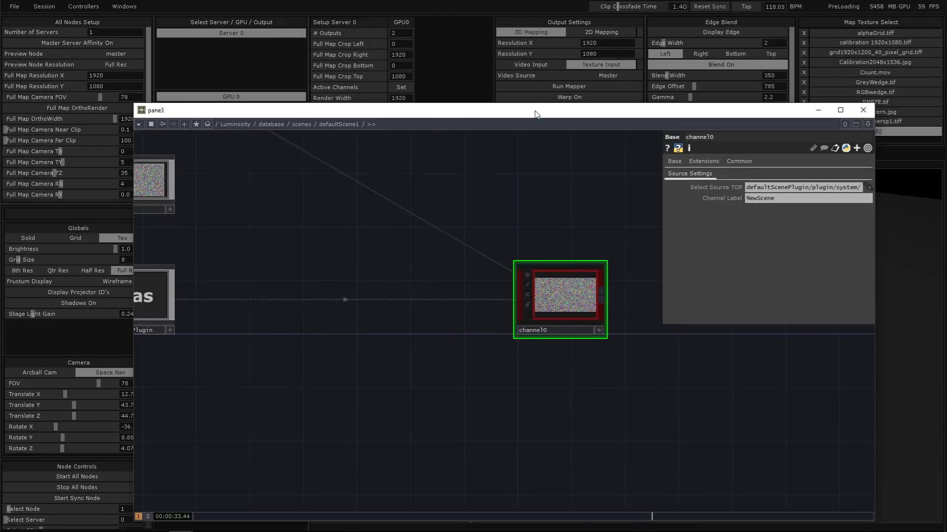
pyautogui.scroll(-4, 399, 212)
pyautogui.scroll(4, 358, 311)
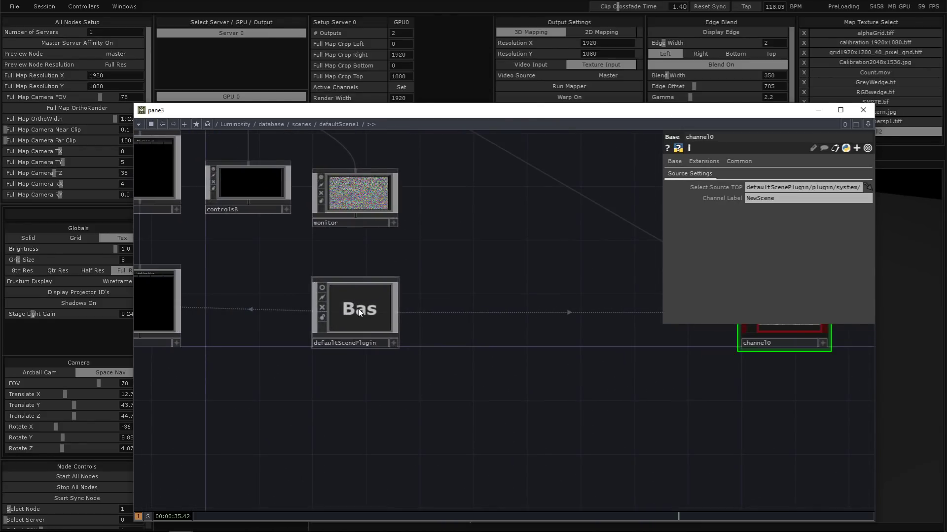
pyautogui.click(359, 312)
pyautogui.moveTo(233, 368); pyautogui.dragTo(401, 382)
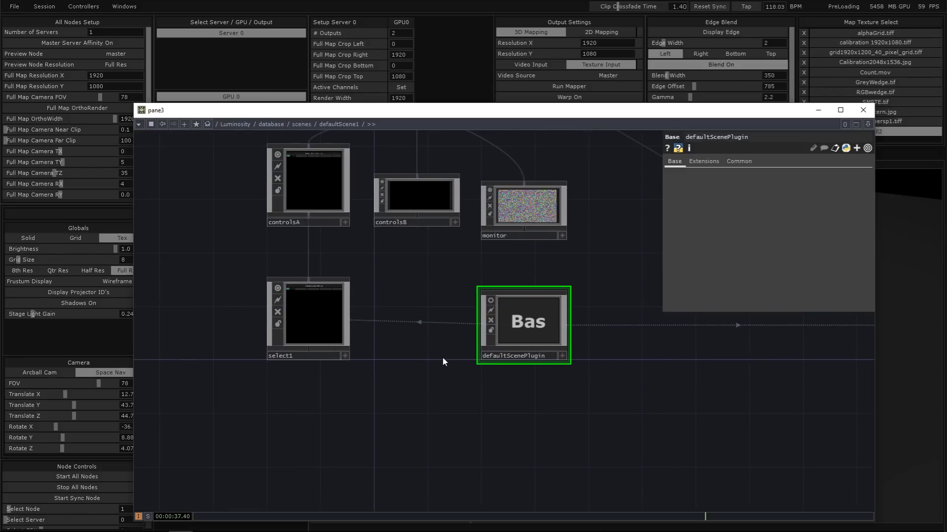
pyautogui.press('i')
pyautogui.press('h')
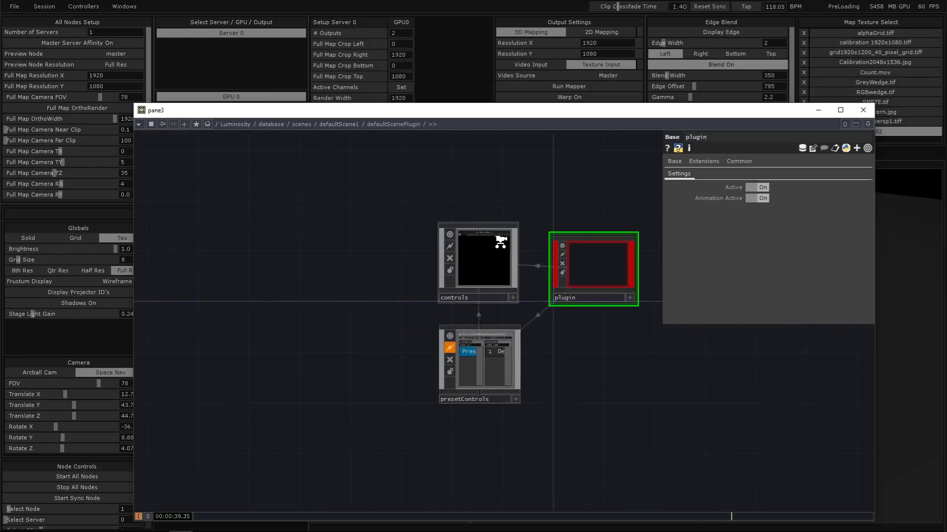
# - Examine the scene settings and the parameters of the controls container in defaultScenePlugin
pyautogui.click(498, 243)
pyautogui.scroll(3, 498, 244)
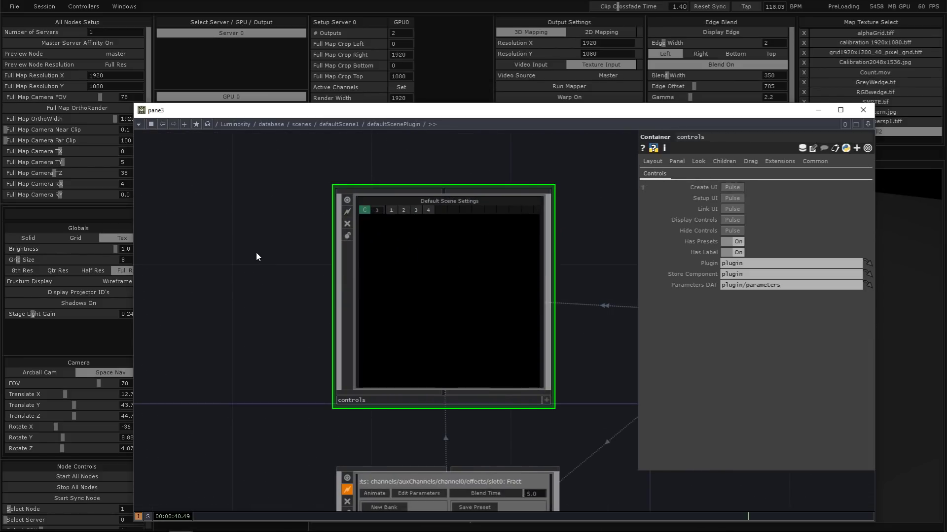
pyautogui.moveTo(236, 300); pyautogui.dragTo(190, 338)
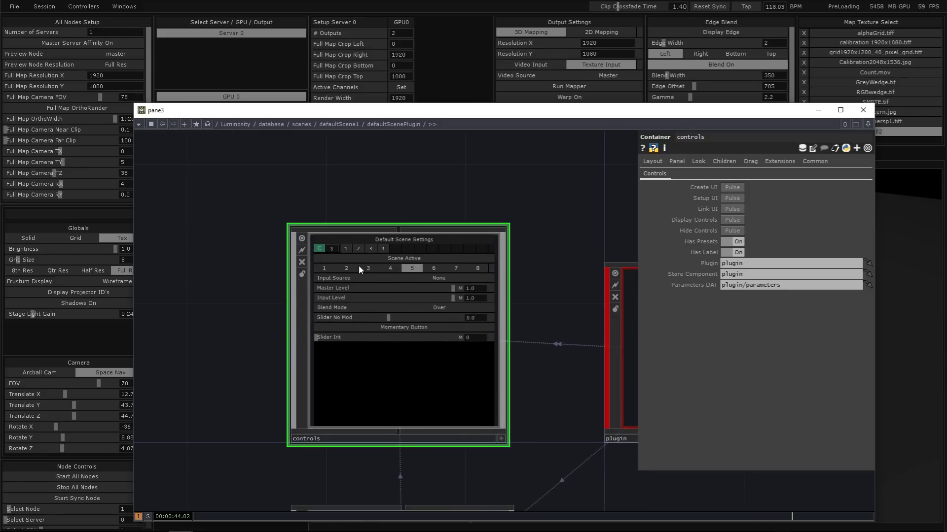
pyautogui.press('h')
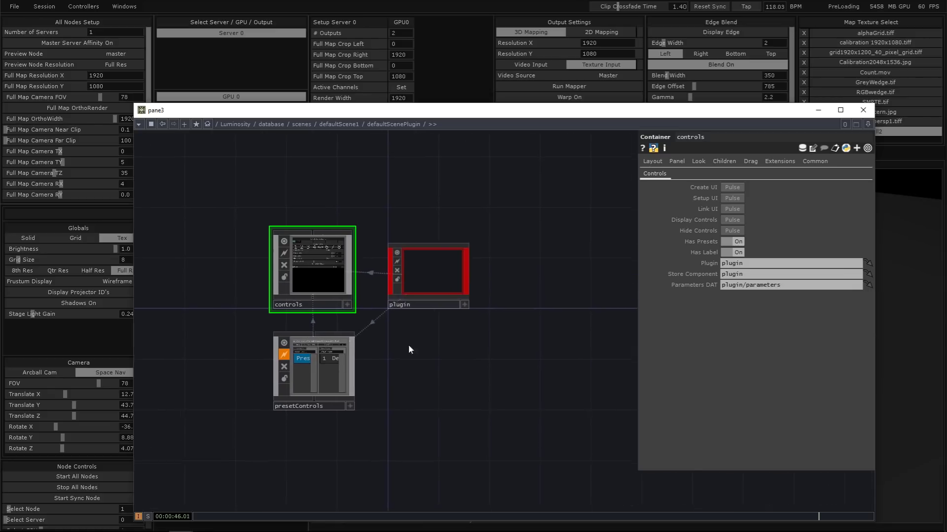
# - Go into the plugin component and open its system network to view the noise and level operators
pyautogui.click(433, 289)
pyautogui.press('i')
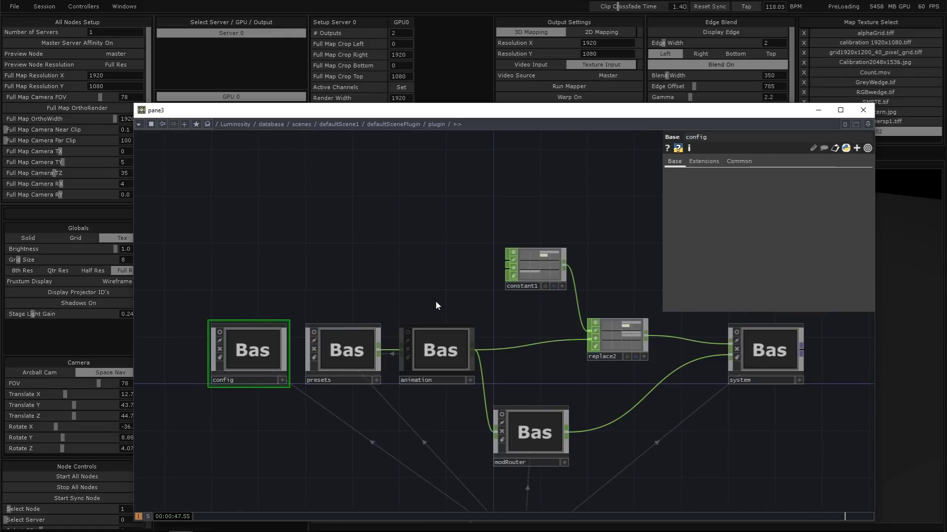
pyautogui.click(481, 302)
pyautogui.press('i')
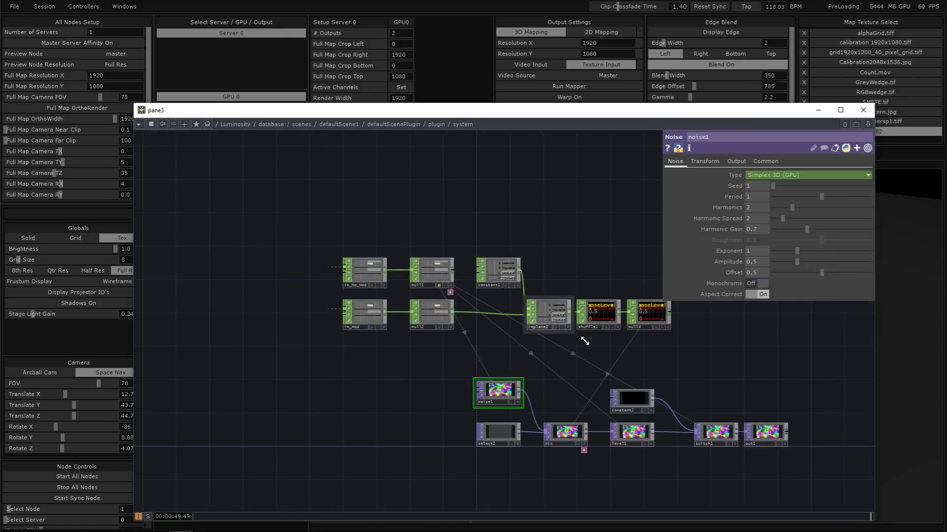
# - Return to the defaultScenePlugin network and open the controls container's viewer in a separate window
pyautogui.press('u')
pyautogui.press('u')
pyautogui.rightClick(317, 249)
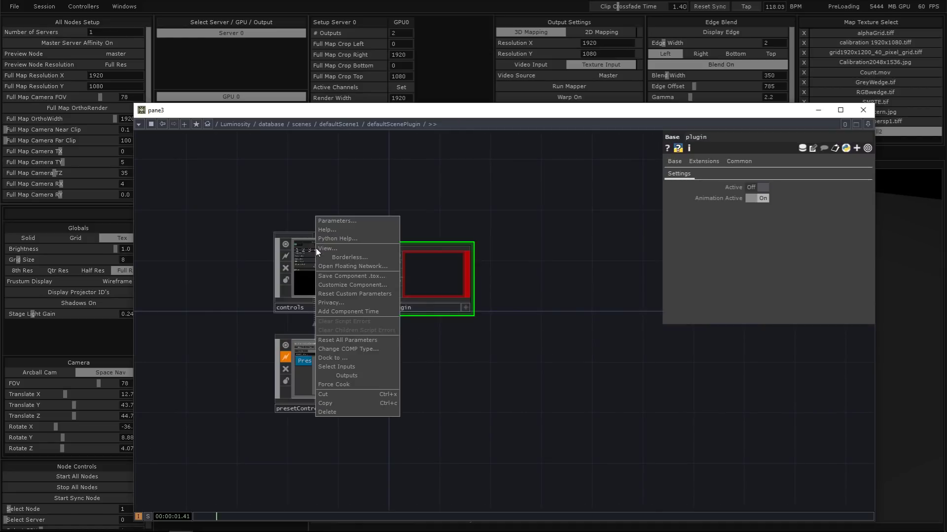
pyautogui.click(318, 248)
# - Reopen the plugin's system network and view the level1 and switch1 operators up close
pyautogui.click(426, 273)
pyautogui.press('i')
pyautogui.press('i')
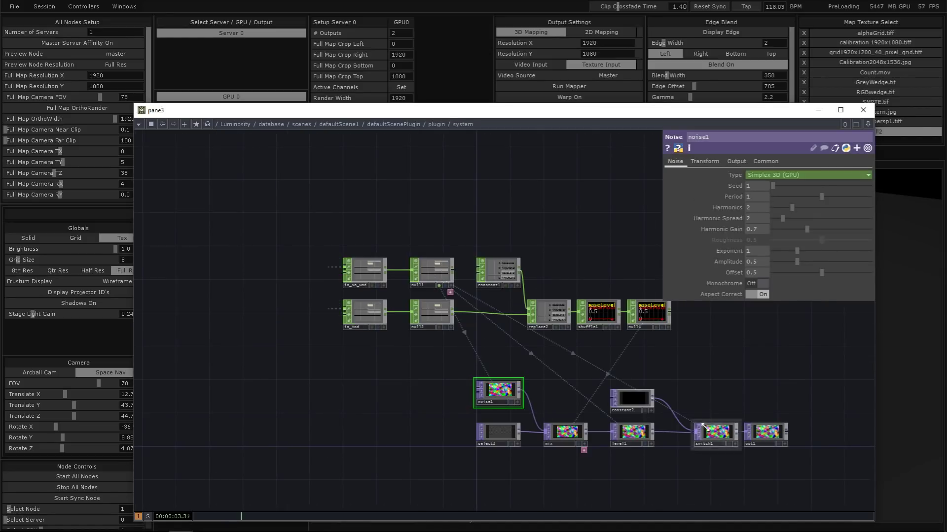
pyautogui.scroll(5, 693, 364)
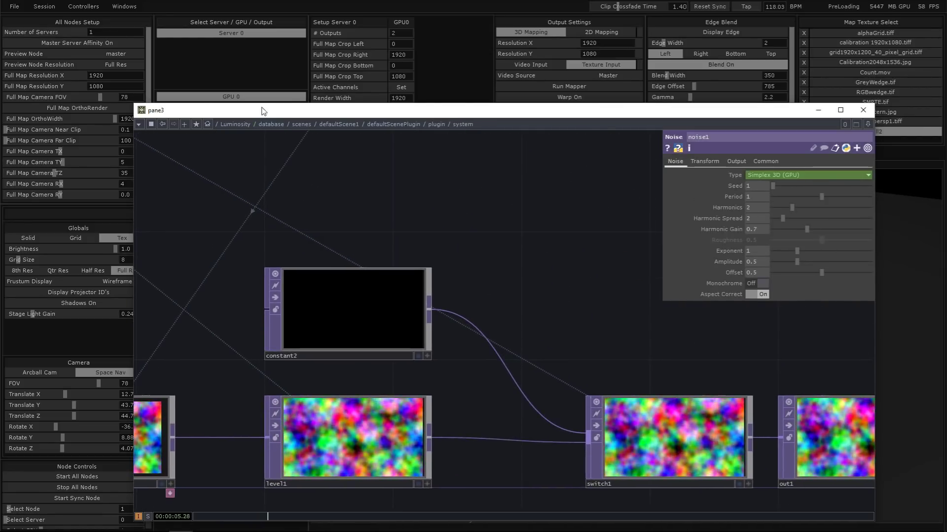
# - Resize the network window to uncover the Default Scene Settings panel and set Input Level to 0.843
pyautogui.moveTo(132, 104); pyautogui.dragTo(356, 73)
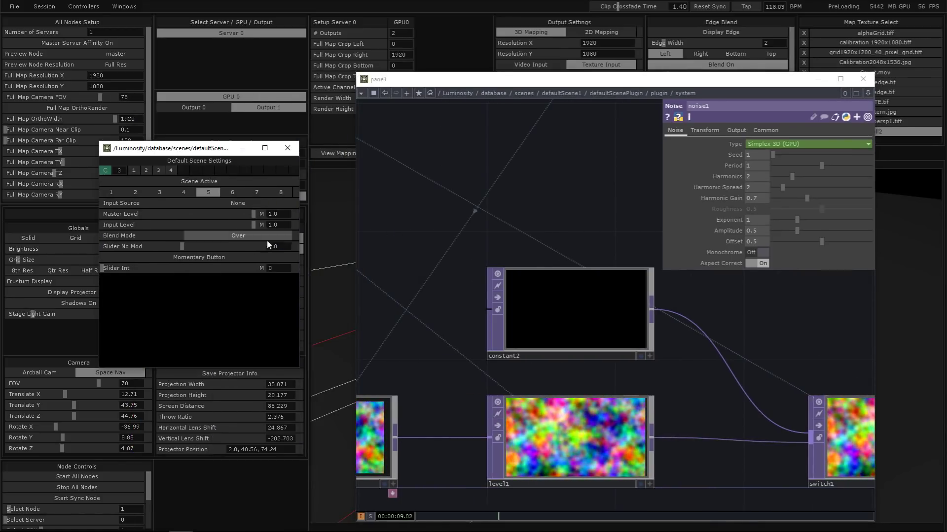
pyautogui.moveTo(233, 223)
pyautogui.mouseDown()
pyautogui.moveTo(139, 222)
pyautogui.moveTo(120, 233)
pyautogui.moveTo(231, 229)
pyautogui.mouseUp()
pyautogui.moveTo(442, 200); pyautogui.dragTo(350, 203)
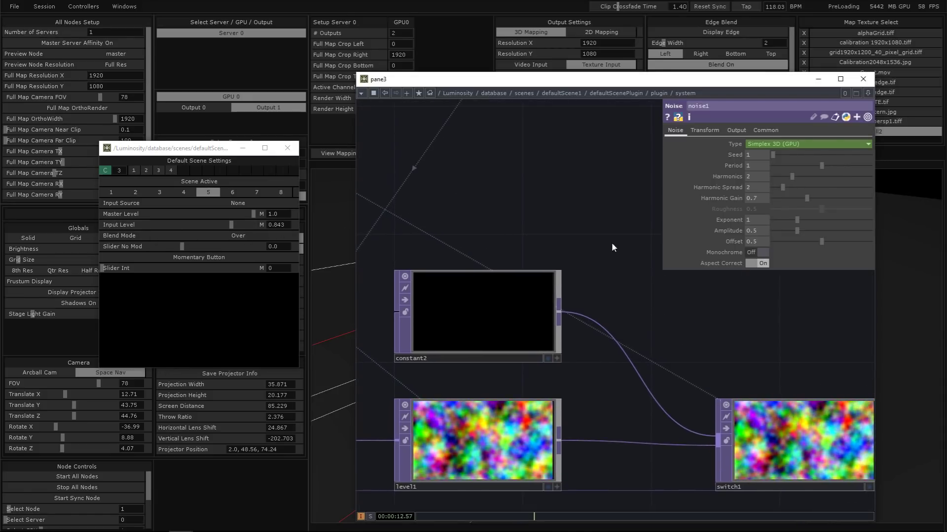
# - Bring the system network's mix, level1, switch1 and out1 operators into view and set the scene's Input Level to 1.0
pyautogui.press('u')
pyautogui.press('i')
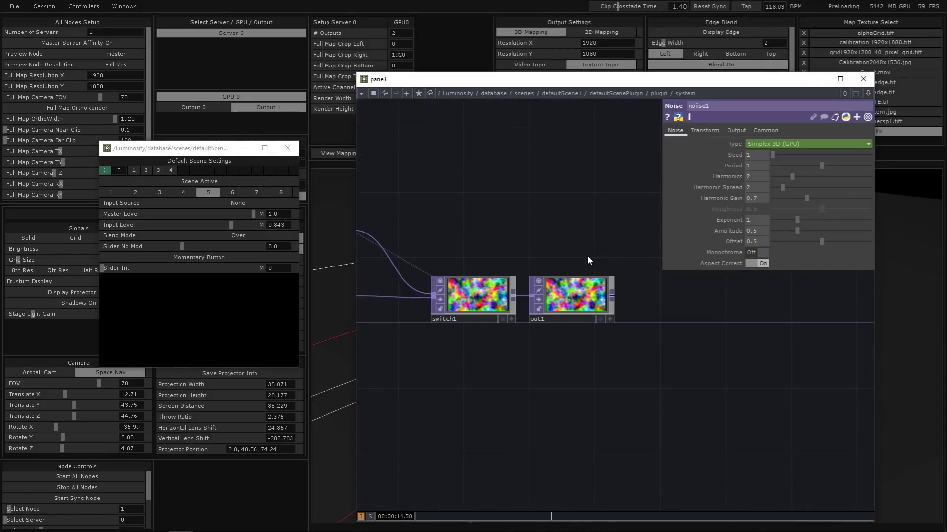
pyautogui.scroll(-3, 643, 291)
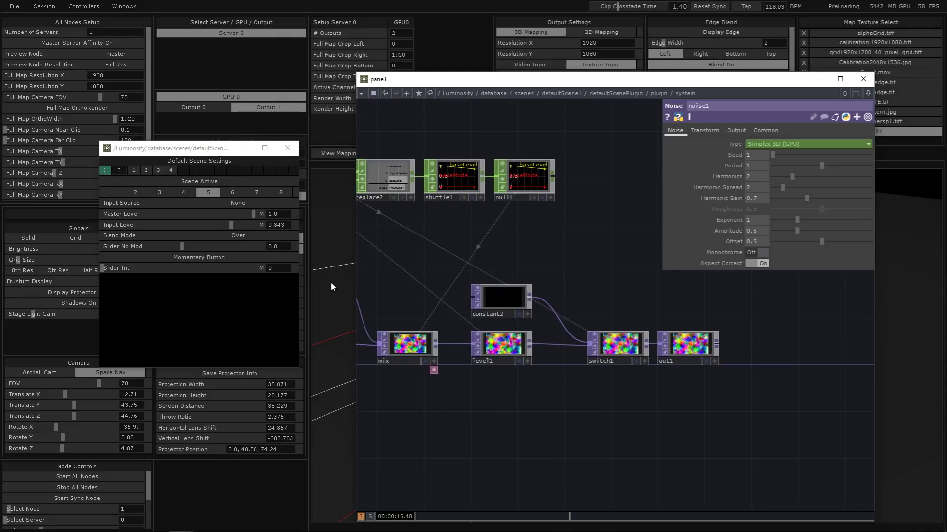
pyautogui.moveTo(208, 226); pyautogui.dragTo(262, 227)
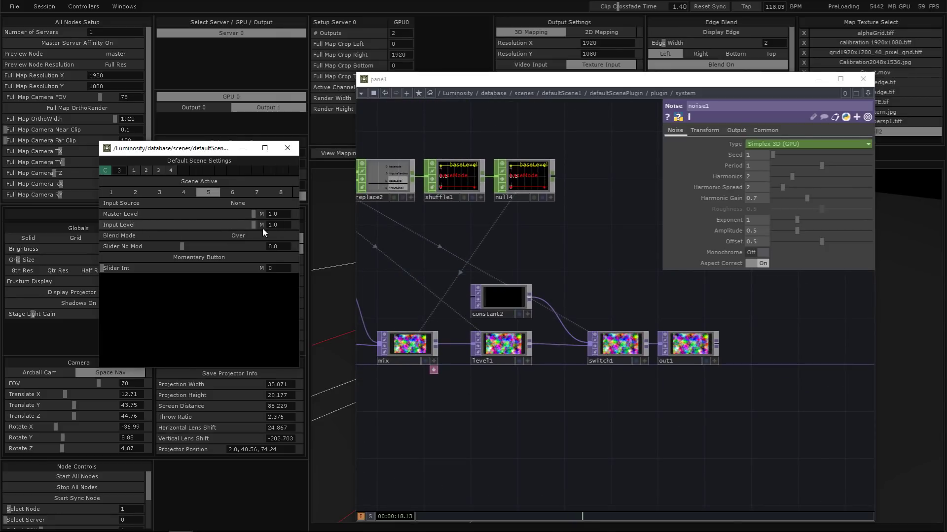
# - Go up to the defaultScenePlugin network and return into the plugin's system network
pyautogui.click(428, 242)
pyautogui.press('u')
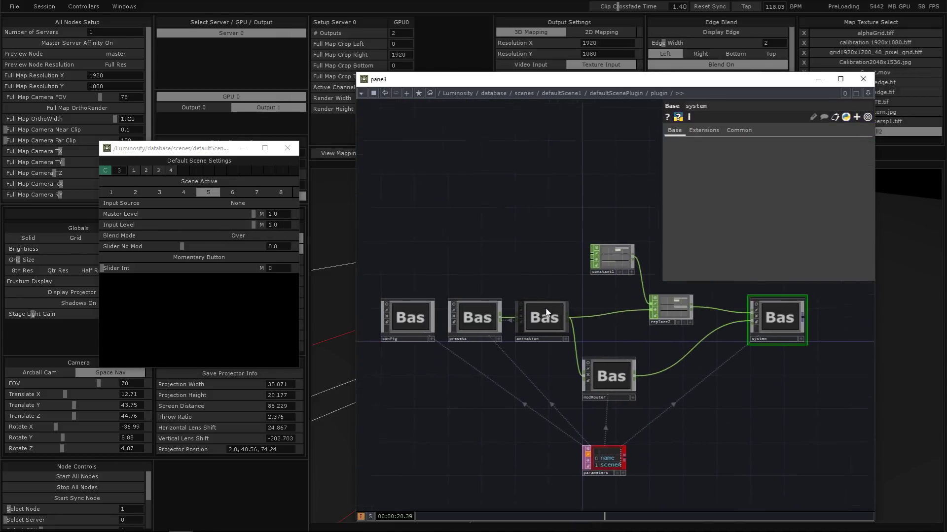
pyautogui.press('u')
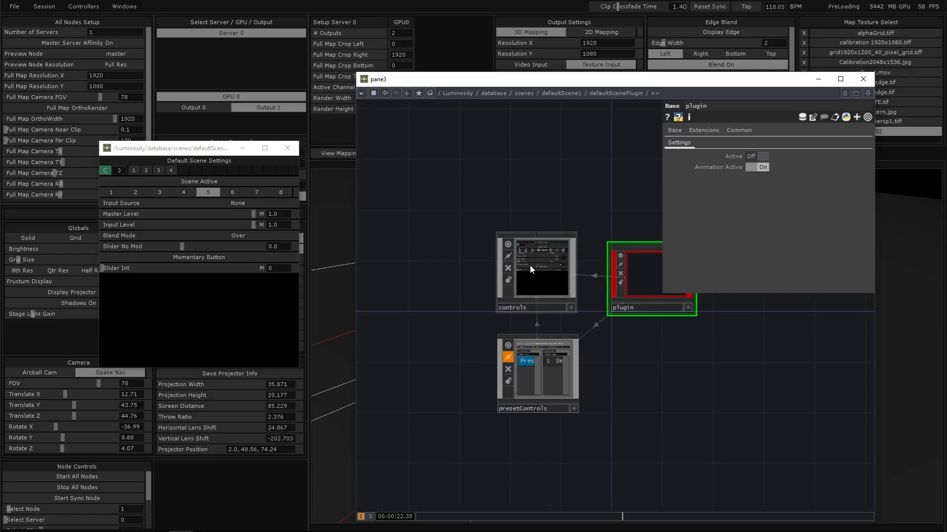
pyautogui.press('i')
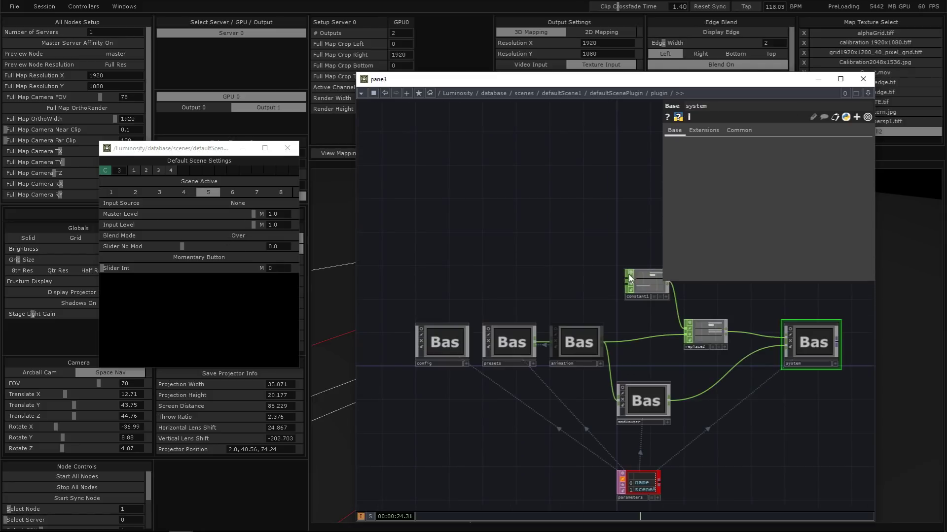
pyautogui.press('i')
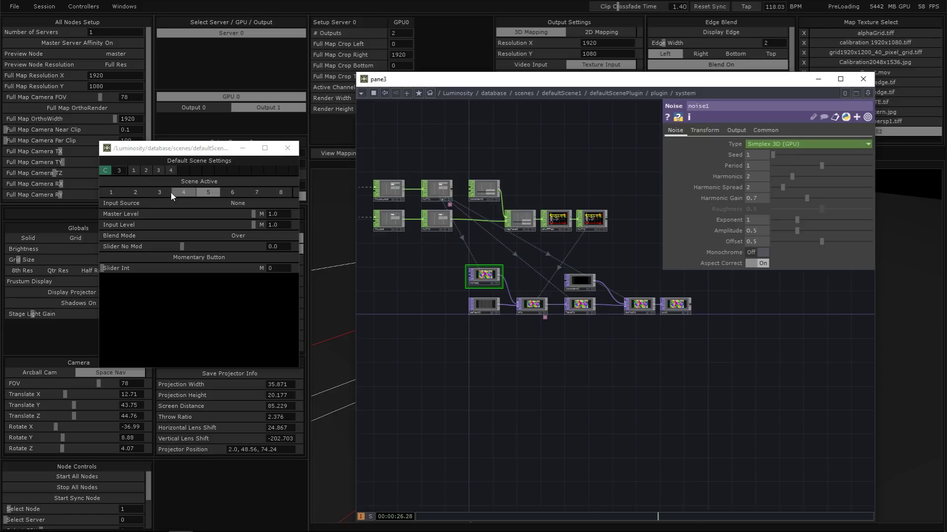
# - Try several Scene Active choices while viewing switch1's output up close, ending on scene 5
pyautogui.scroll(5, 626, 224)
pyautogui.scroll(3, 626, 224)
pyautogui.moveTo(559, 253); pyautogui.dragTo(514, 163)
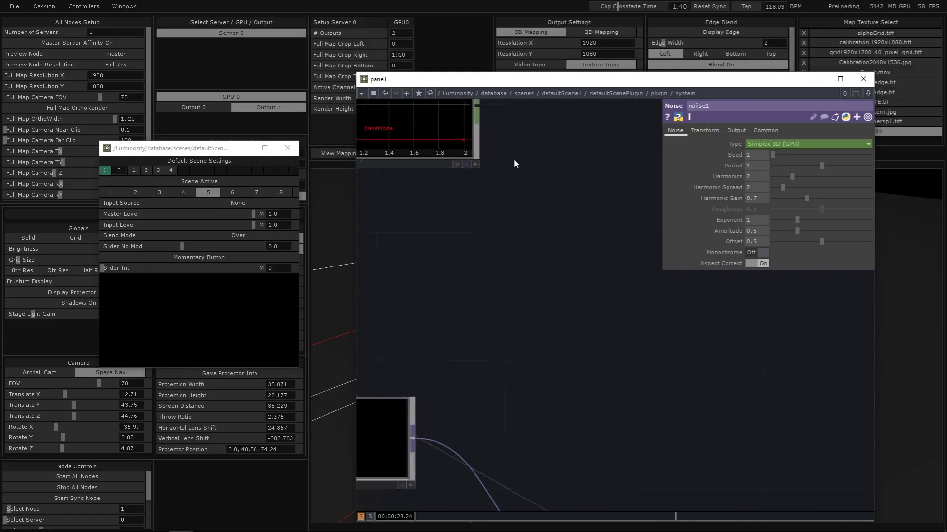
pyautogui.moveTo(497, 256); pyautogui.dragTo(345, 81)
pyautogui.scroll(3, 502, 286)
pyautogui.moveTo(490, 203); pyautogui.dragTo(508, 120)
pyautogui.scroll(3, 468, 204)
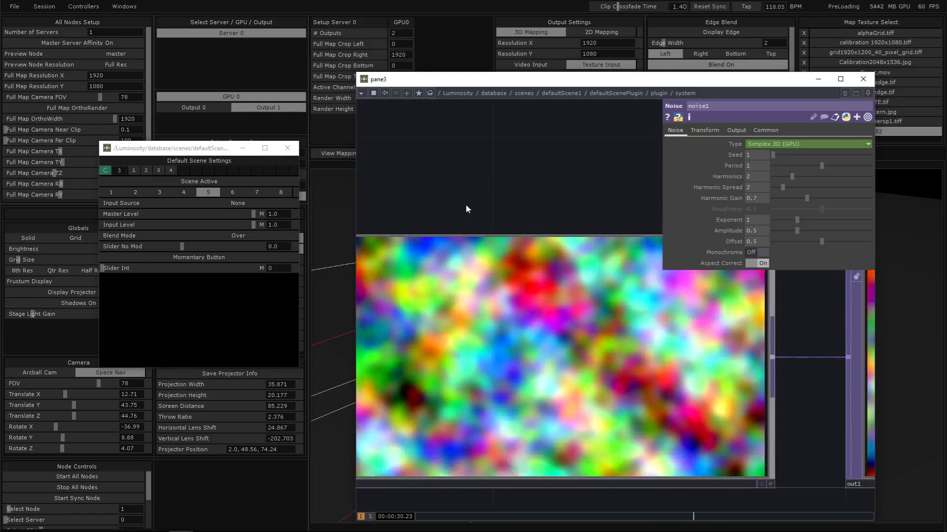
pyautogui.click(184, 193)
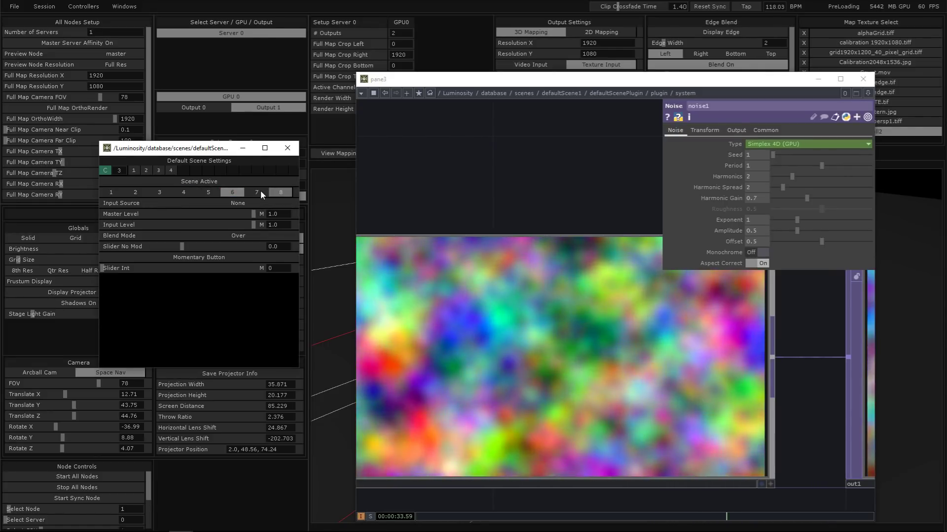
pyautogui.click(260, 191)
pyautogui.click(209, 193)
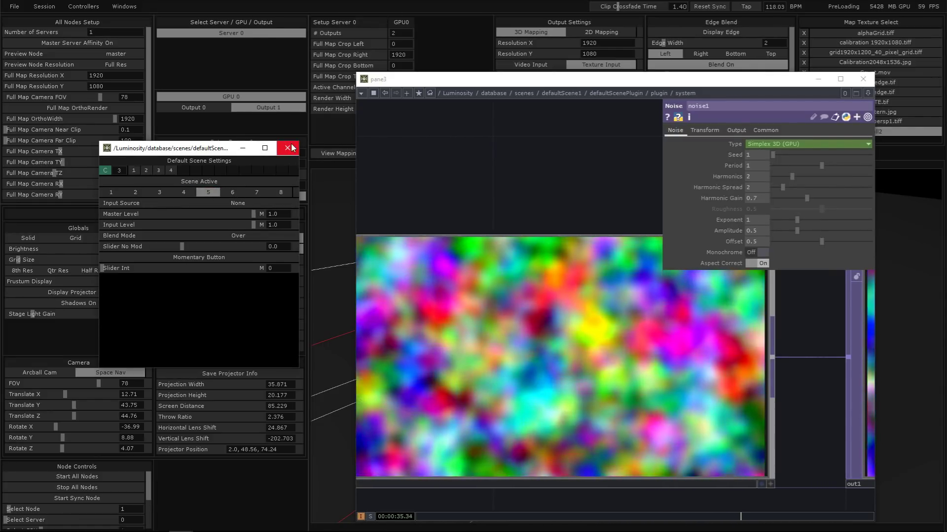
# - Close the separate scene settings viewer and show Default Scene2 among the scenes in the main window
pyautogui.click(288, 148)
pyautogui.scroll(-5, 528, 197)
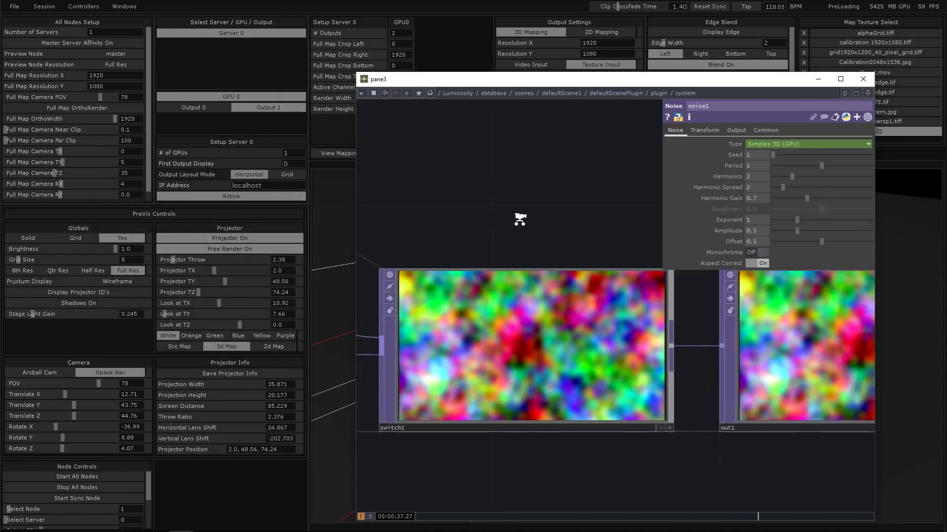
pyautogui.click(122, 6)
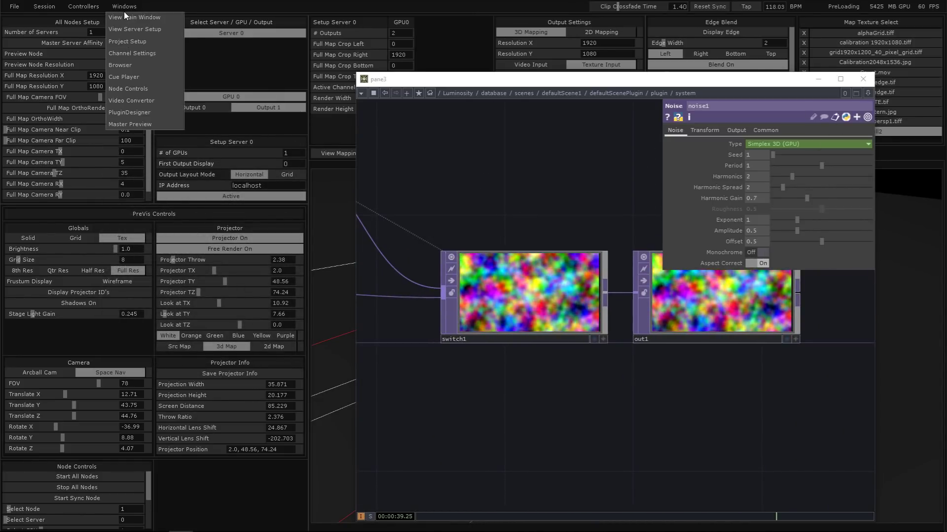
pyautogui.click(123, 17)
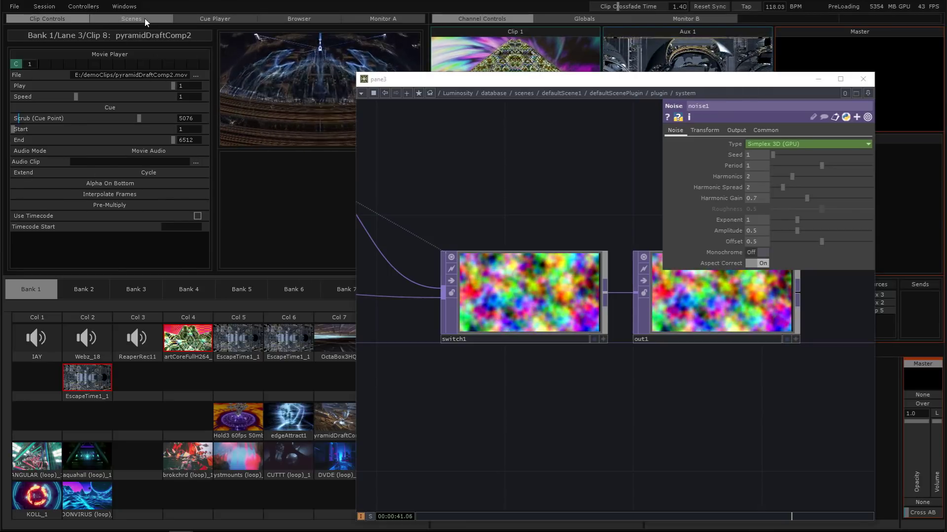
pyautogui.click(127, 35)
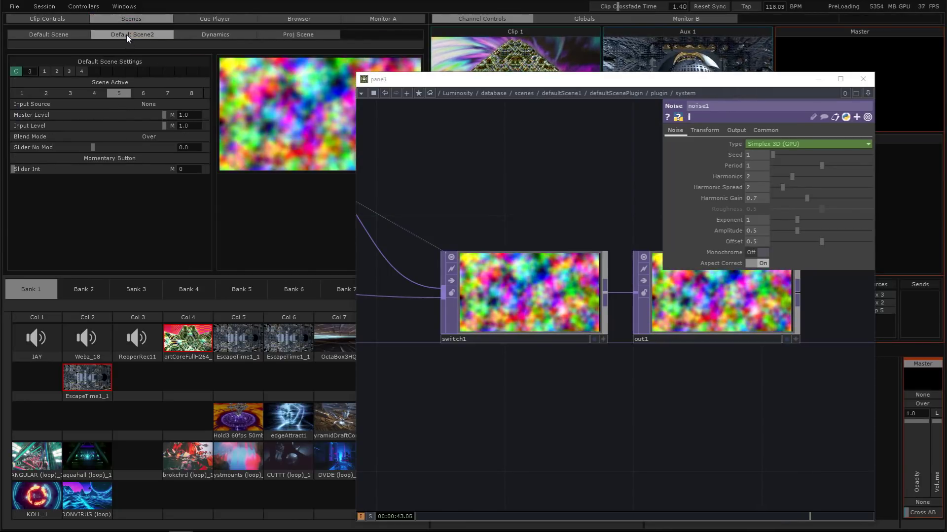
# - Move the network window off the scene preview and test Default Scene2's Master Level at 0.0, returning it to 1.0
pyautogui.moveTo(426, 78); pyautogui.dragTo(542, 109)
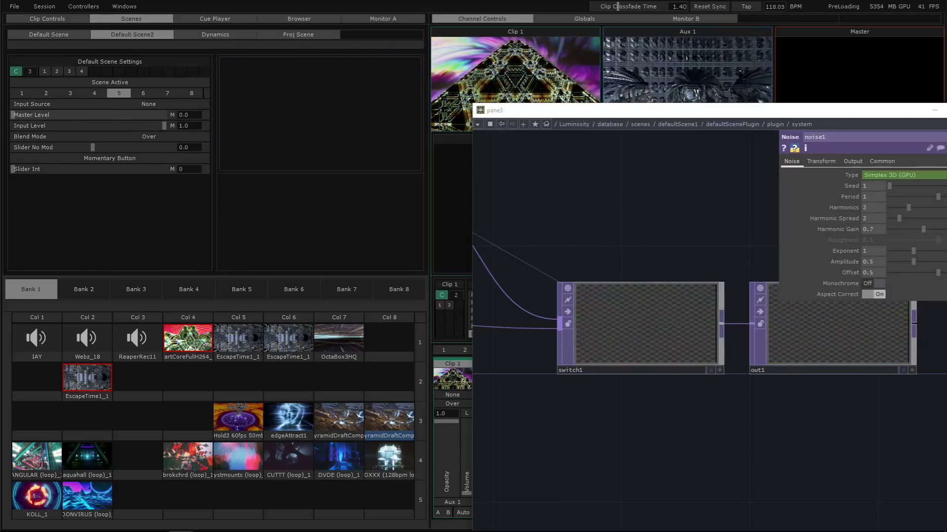
pyautogui.click(285, 138)
pyautogui.moveTo(549, 111); pyautogui.dragTo(261, 152)
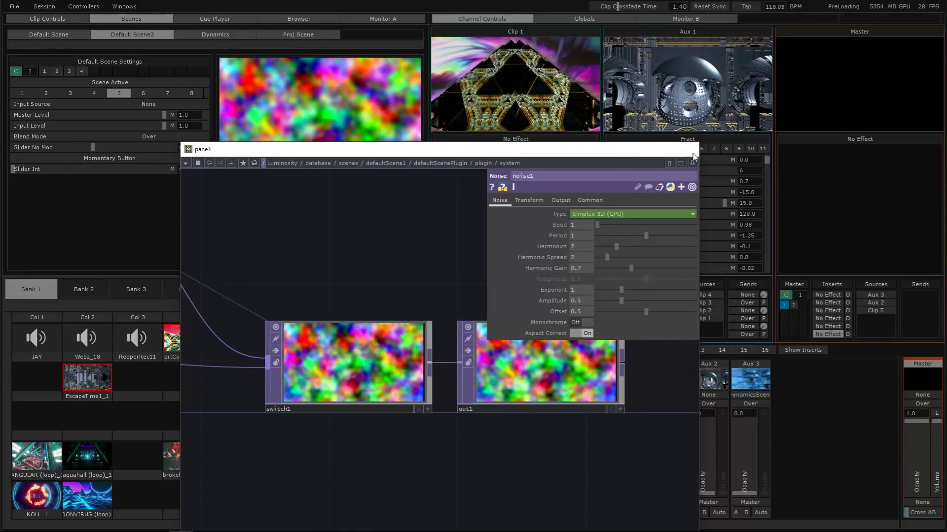
# - Close the network window and assign NewScene as the source of the Aux 3 channel
pyautogui.click(747, 491)
pyautogui.click(735, 394)
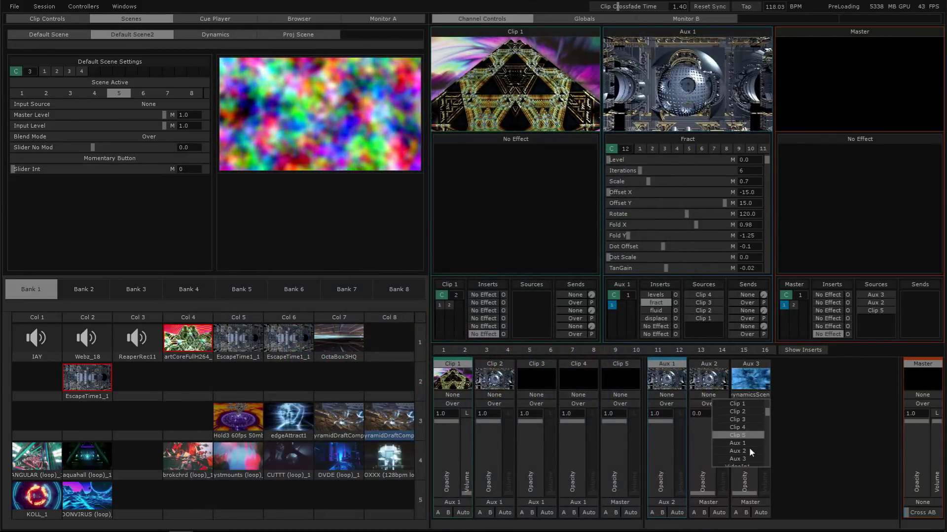
pyautogui.click(748, 432)
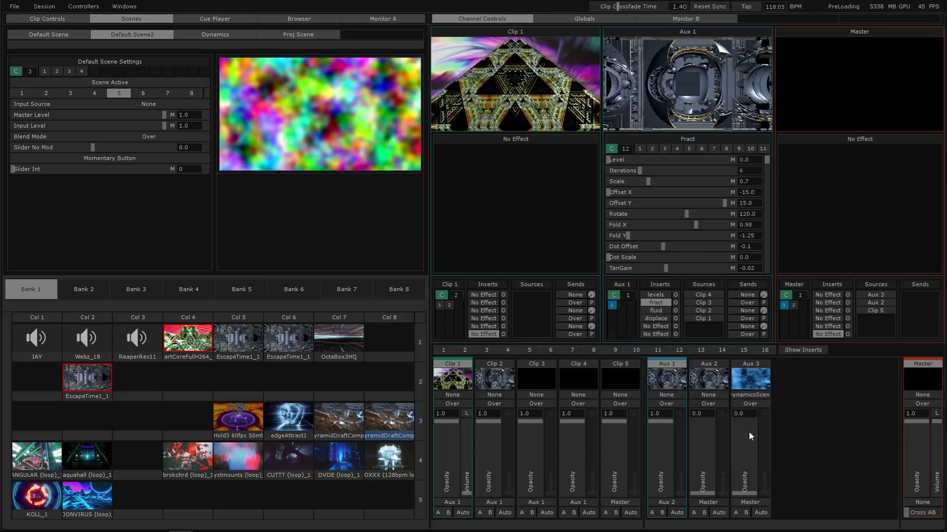
pyautogui.moveTo(155, 119); pyautogui.dragTo(299, 133)
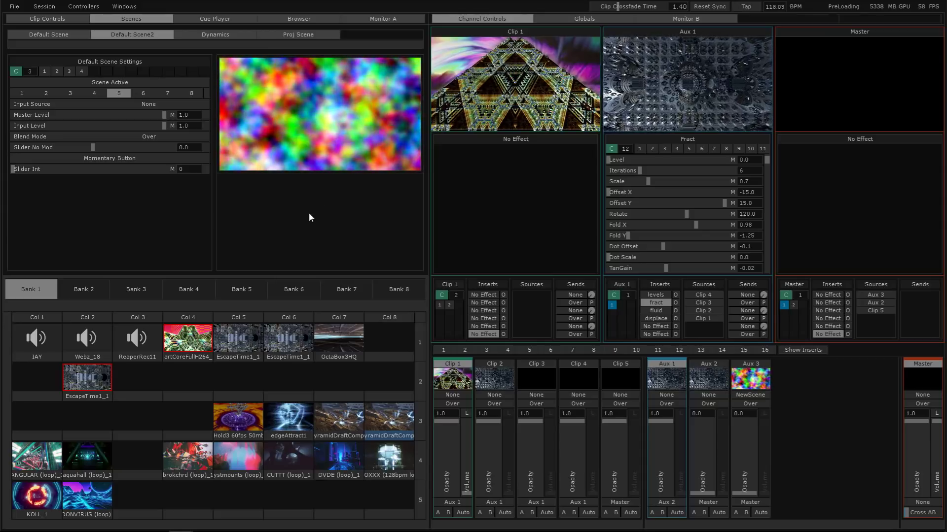
# - Reopen the network window, go up from scenes to the database network and enter the serverData component
pyautogui.click(338, 151)
pyautogui.click(359, 130)
pyautogui.scroll(-10, 468, 269)
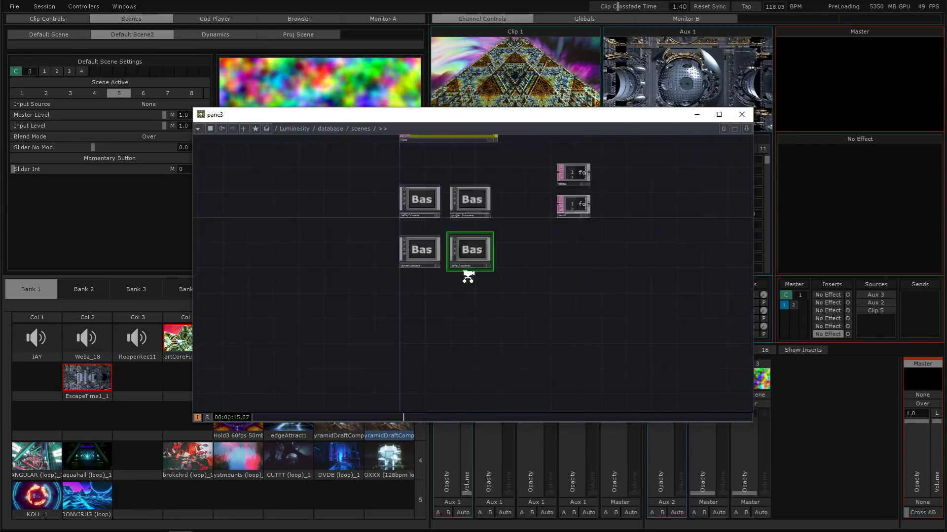
pyautogui.press('u')
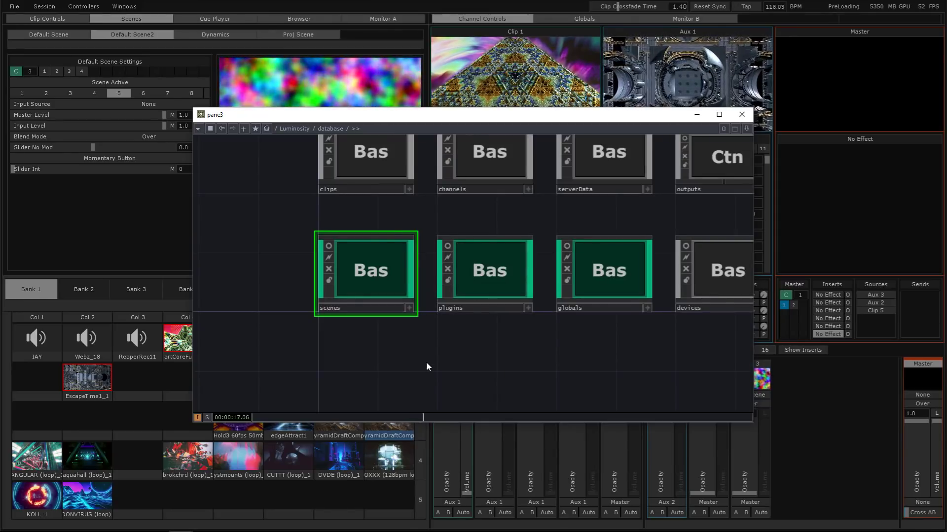
pyautogui.moveTo(426, 365); pyautogui.dragTo(423, 413)
pyautogui.moveTo(294, 281); pyautogui.dragTo(267, 308)
pyautogui.scroll(-5, 267, 309)
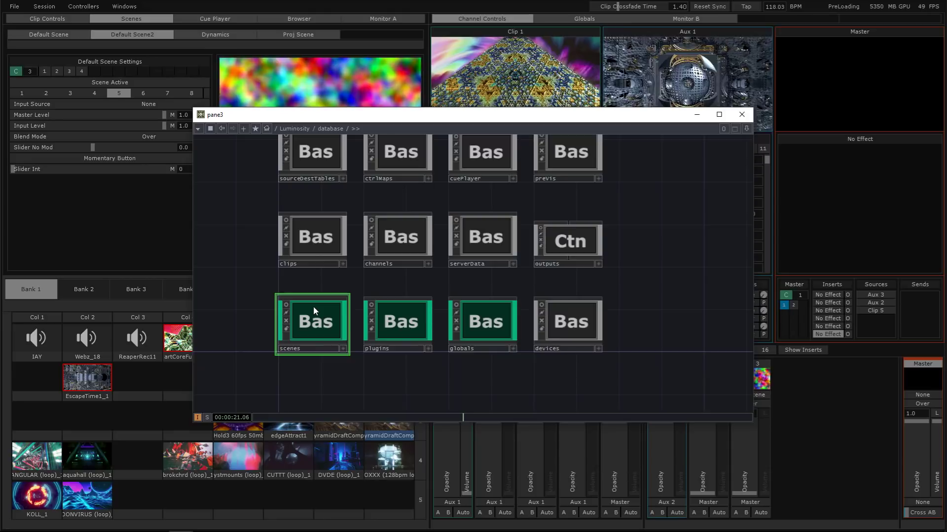
pyautogui.doubleClick(498, 244)
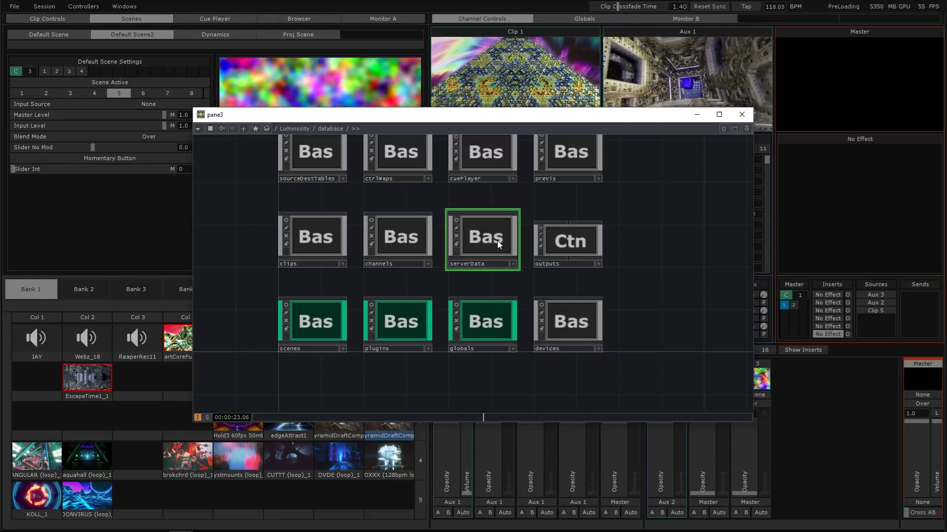
# - View the serverData operators and go down through server0 into gpu0
pyautogui.scroll(3, 589, 245)
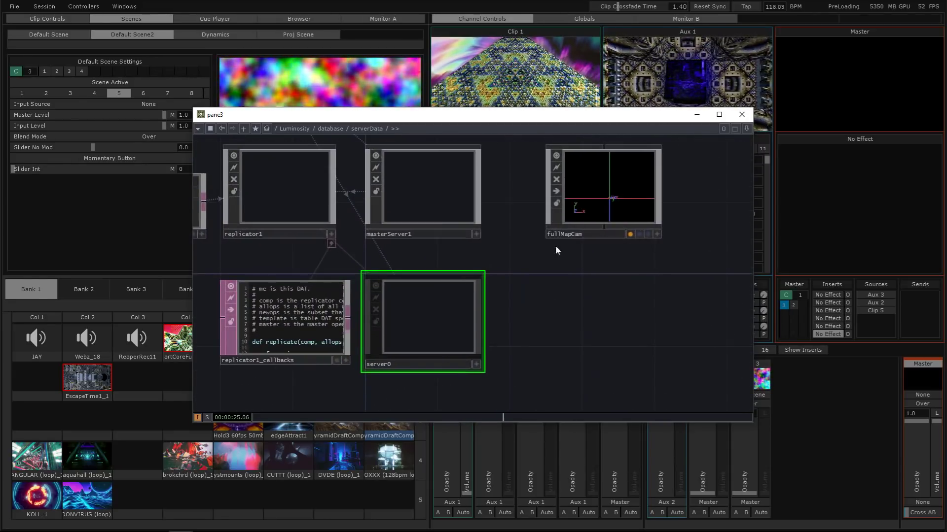
pyautogui.scroll(-3, 463, 251)
pyautogui.scroll(3, 459, 266)
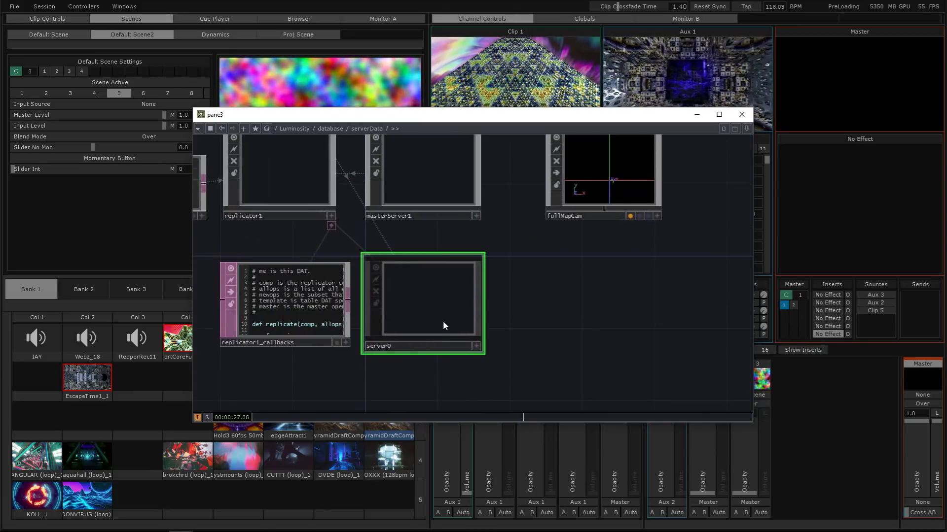
pyautogui.scroll(5, 384, 313)
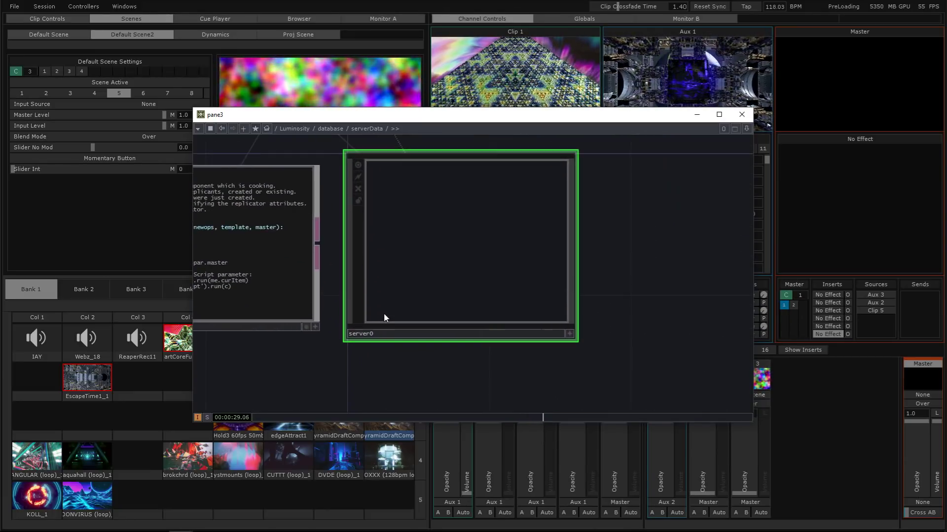
pyautogui.scroll(3, 523, 262)
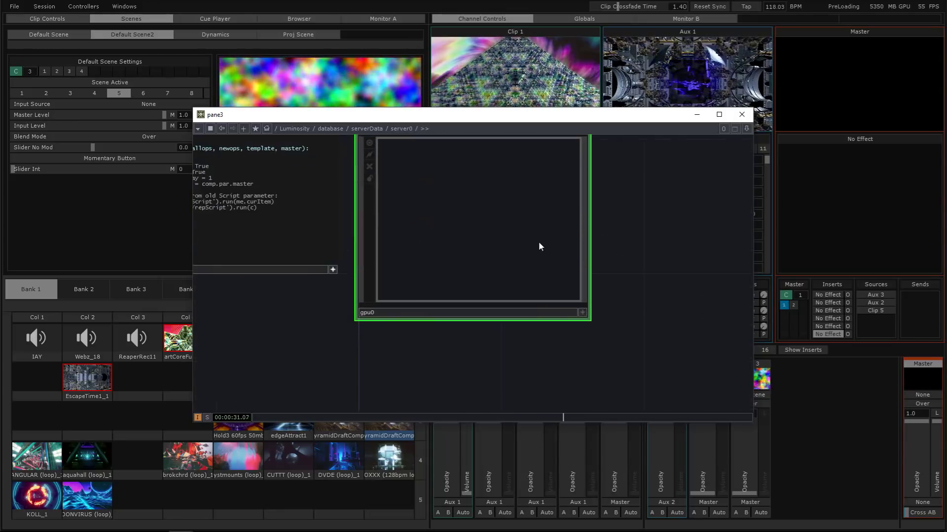
pyautogui.scroll(2, 539, 243)
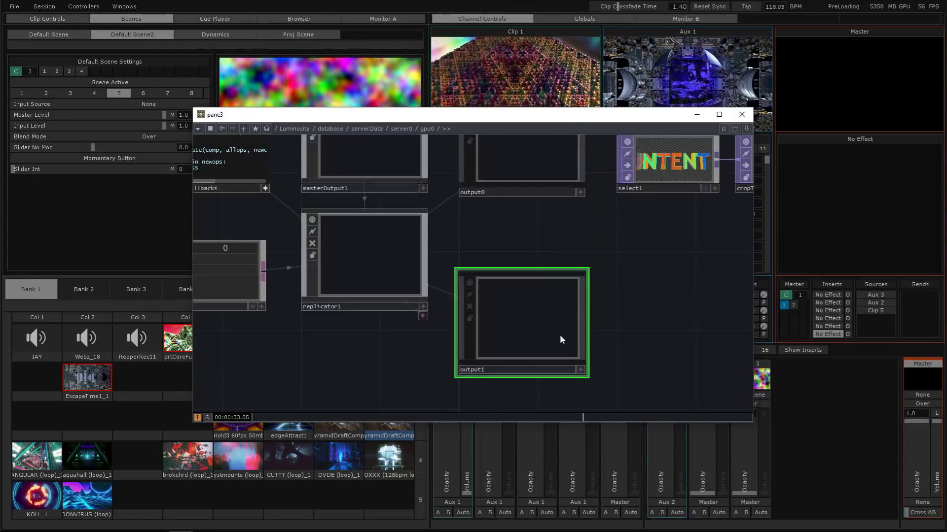
# - Enter the output0 component inside gpu0 and view its tables and geometry operators
pyautogui.scroll(3, 659, 323)
pyautogui.scroll(-4, 636, 311)
pyautogui.moveTo(621, 295); pyautogui.dragTo(619, 389)
pyautogui.click(519, 242)
pyautogui.press('i')
pyautogui.moveTo(617, 307); pyautogui.dragTo(484, 345)
pyautogui.scroll(-4, 420, 311)
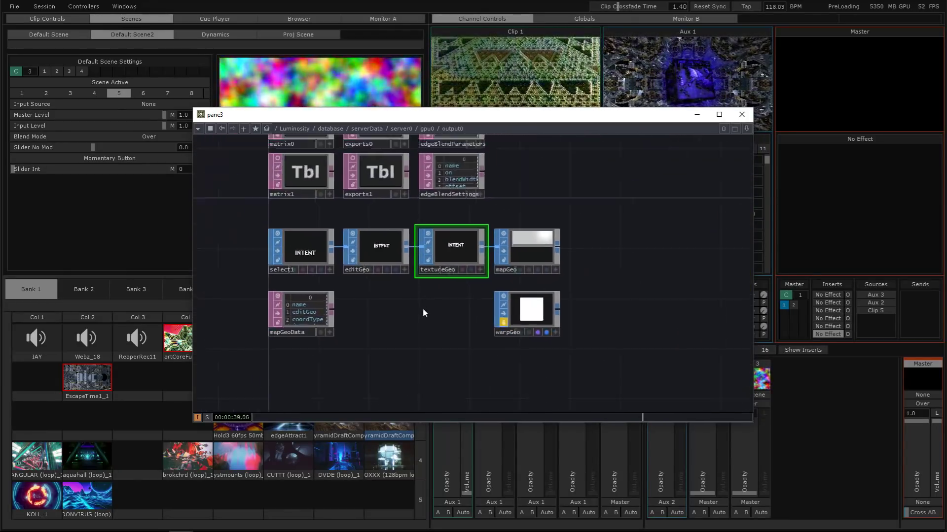
# - Look closely at output0's select1 and editGeo geometry operators and lock editGeo
pyautogui.moveTo(423, 312); pyautogui.dragTo(417, 365)
pyautogui.scroll(3, 327, 216)
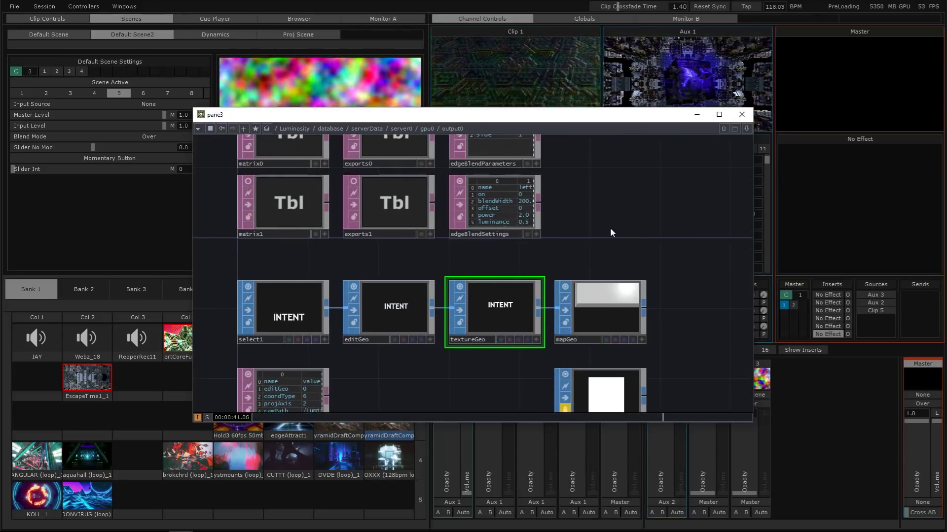
pyautogui.scroll(5, 349, 274)
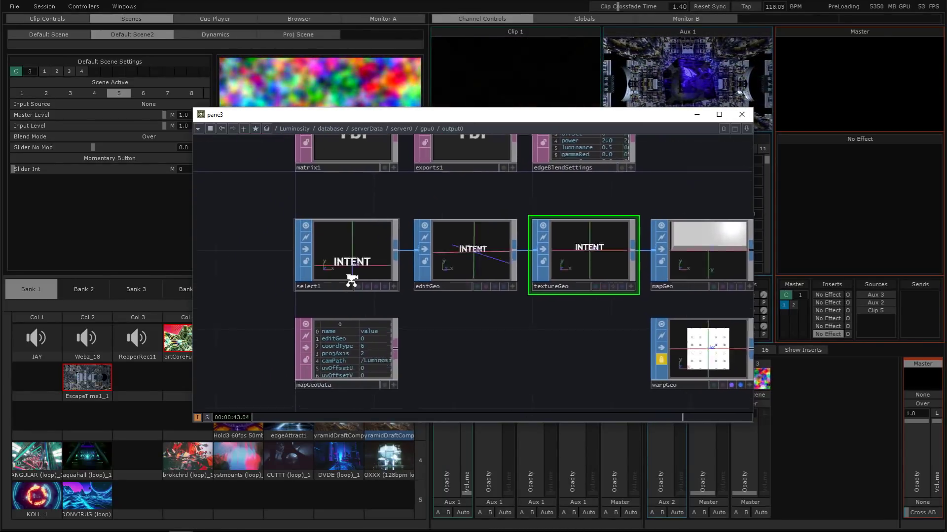
pyautogui.moveTo(618, 358); pyautogui.dragTo(421, 359)
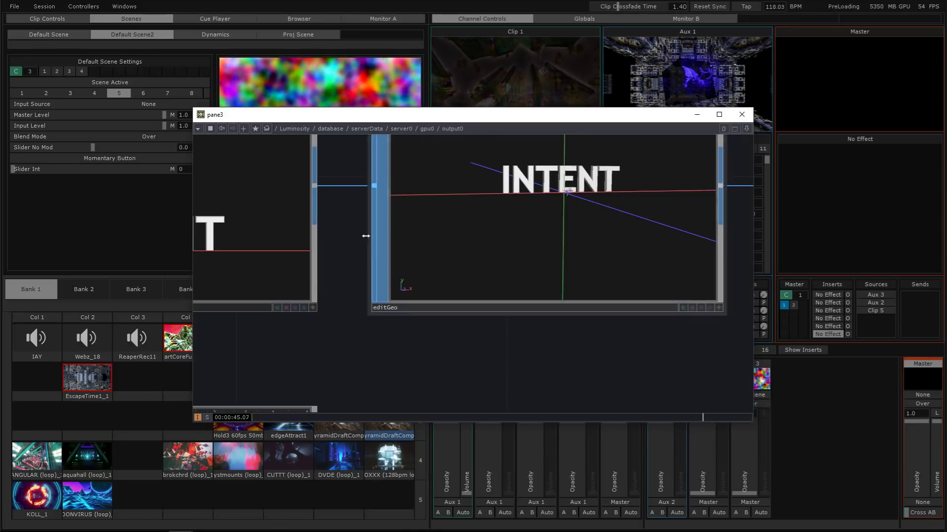
pyautogui.moveTo(342, 269); pyautogui.dragTo(311, 368)
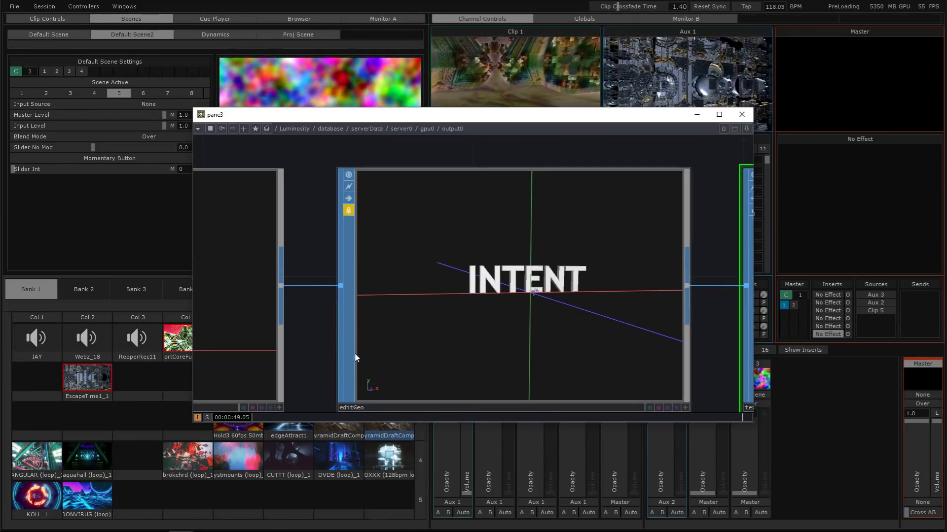
pyautogui.scroll(-5, 349, 304)
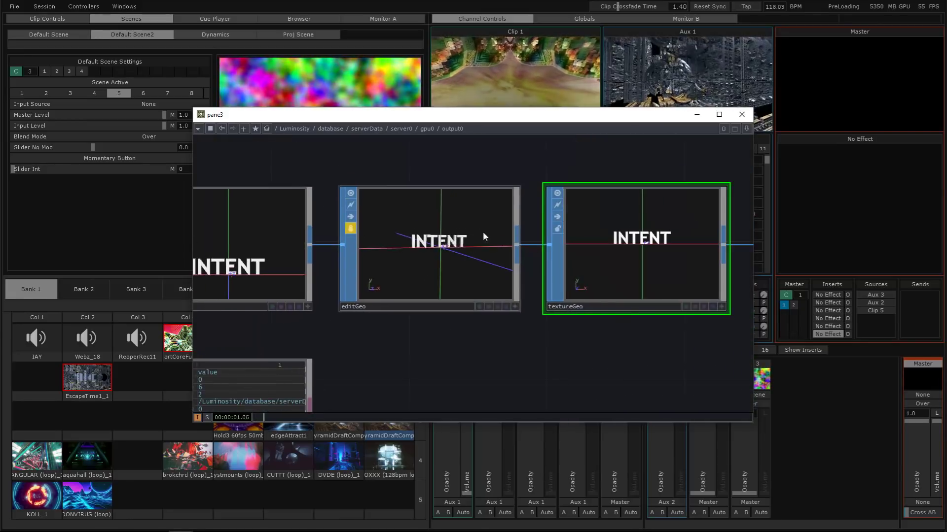
# - Select the editGeo operator in output0 and look through the commands available for it
pyautogui.moveTo(404, 209); pyautogui.dragTo(450, 218)
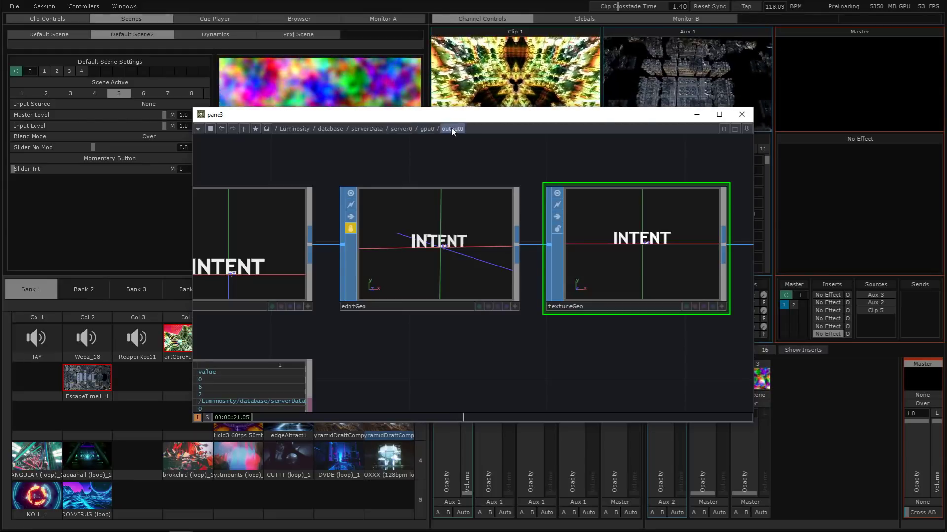
pyautogui.click(421, 252)
pyautogui.rightClick(421, 252)
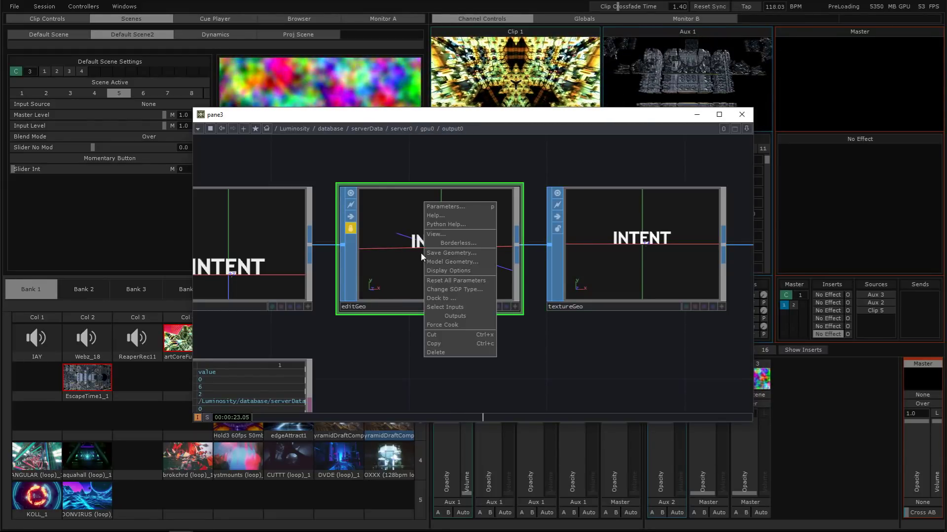
pyautogui.scroll(-5, 405, 271)
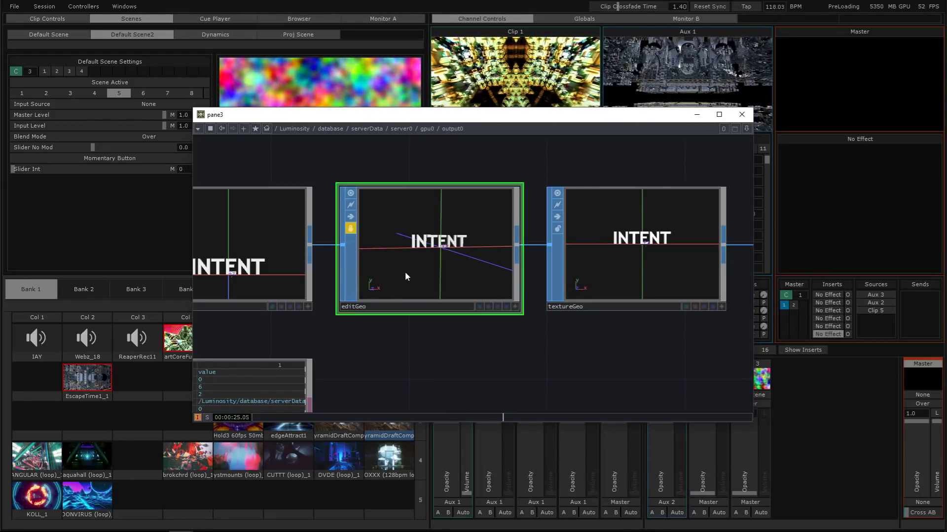
# - Go up from output0 to the database network and enter the channels component
pyautogui.scroll(-3, 404, 296)
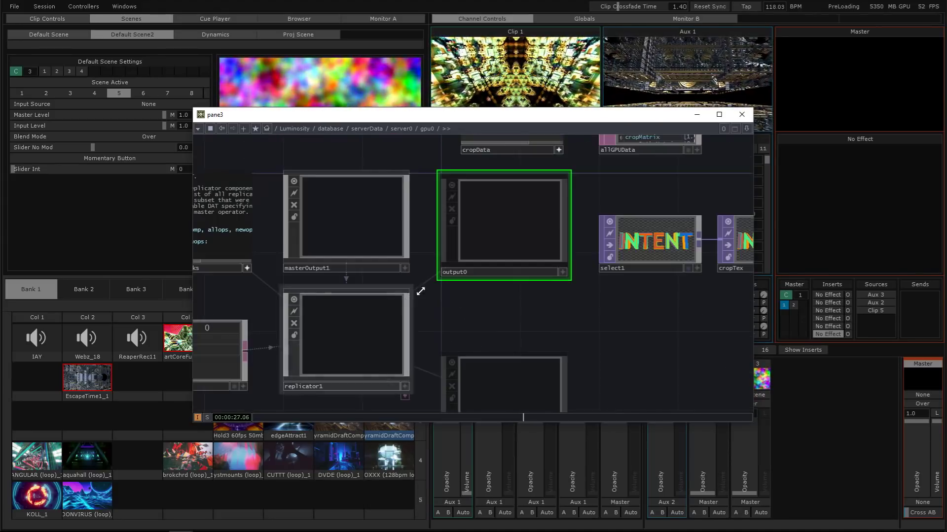
pyautogui.scroll(-6, 486, 306)
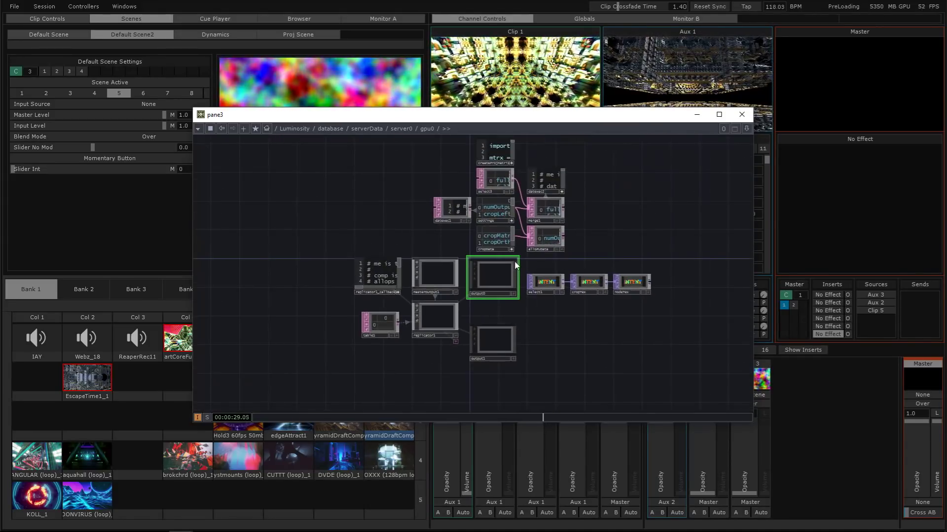
pyautogui.scroll(-6, 513, 262)
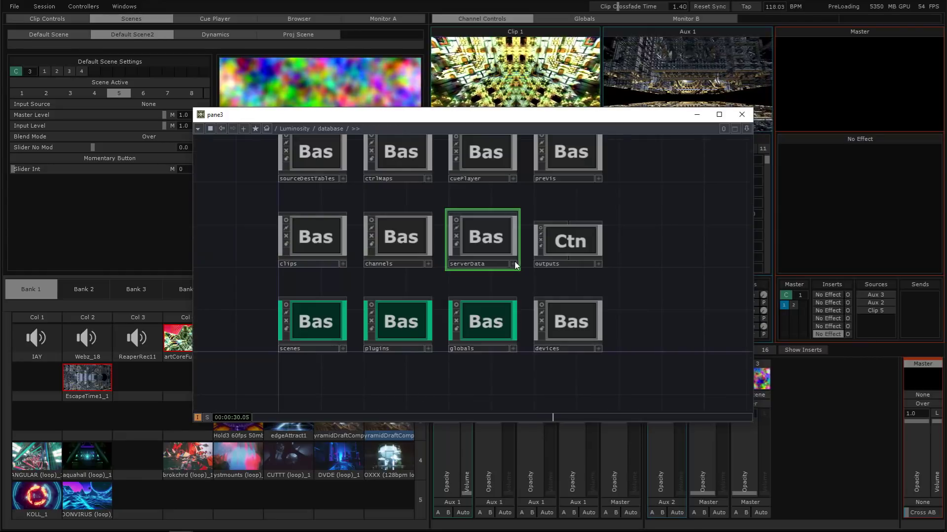
pyautogui.click(400, 244)
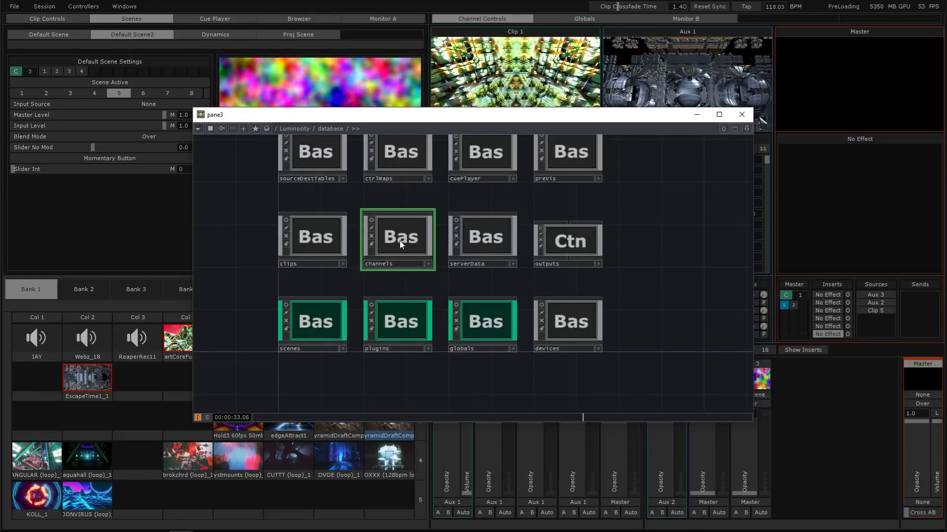
pyautogui.scroll(3, 400, 242)
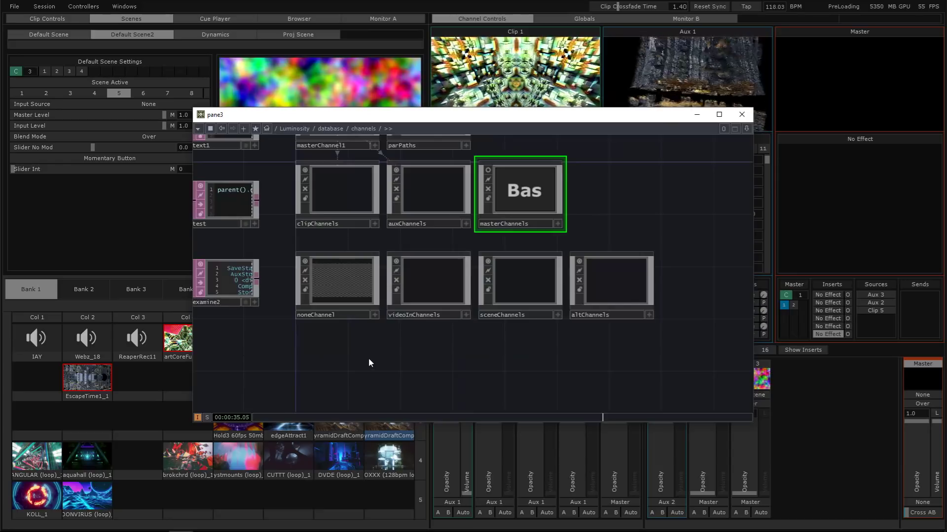
# - Look over the channel groups, selecting videoInChannels, sceneChannels and altChannels together and then clipChannels alone
pyautogui.scroll(-3, 368, 357)
pyautogui.scroll(2, 372, 298)
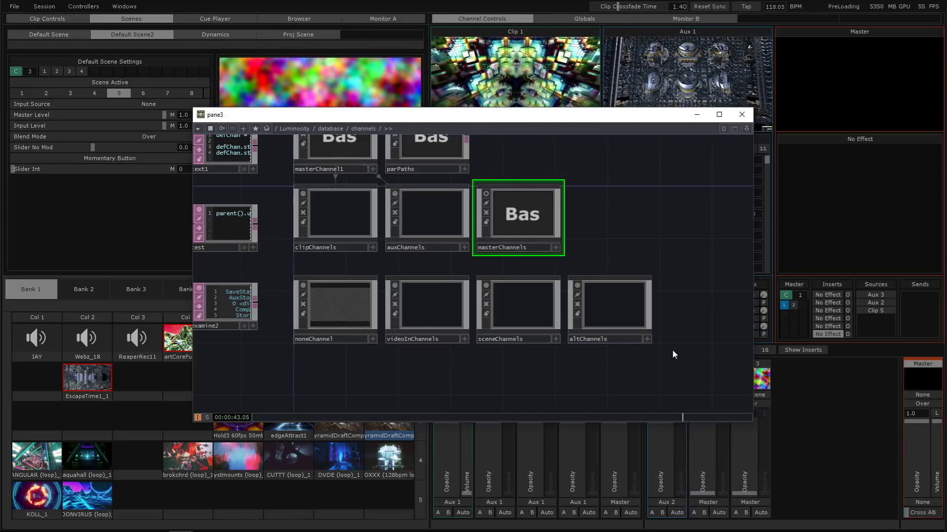
pyautogui.moveTo(624, 373); pyautogui.dragTo(361, 312)
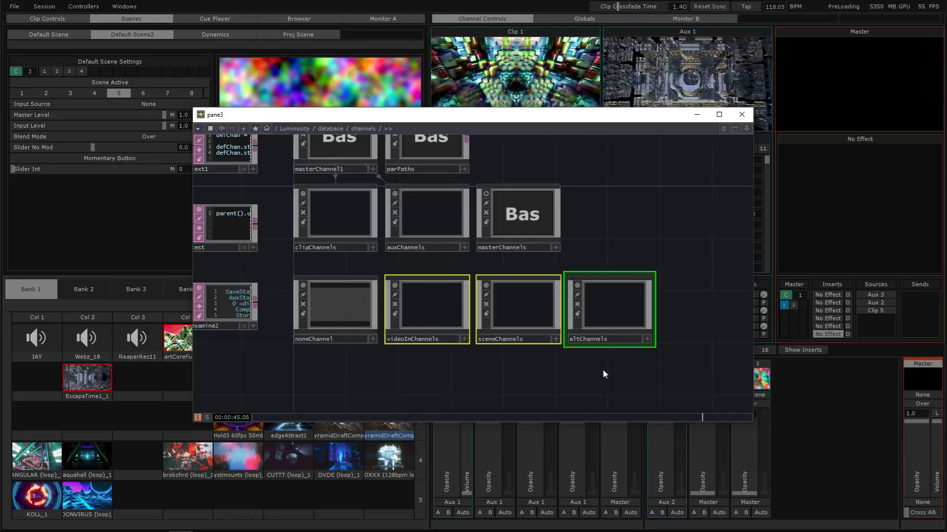
pyautogui.rightClick(650, 377)
pyautogui.click(355, 254)
pyautogui.click(342, 232)
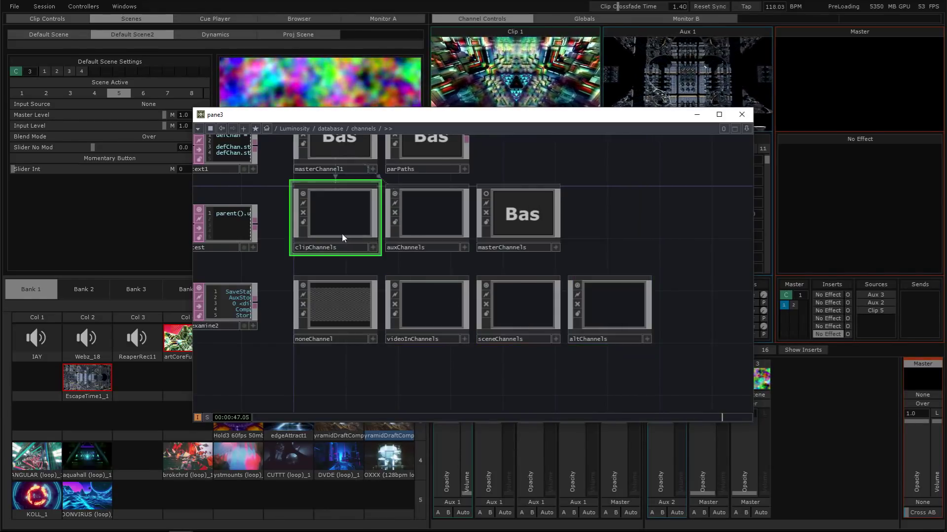
# - Enter the auxChannels component and go down into its channel0 component
pyautogui.click(422, 220)
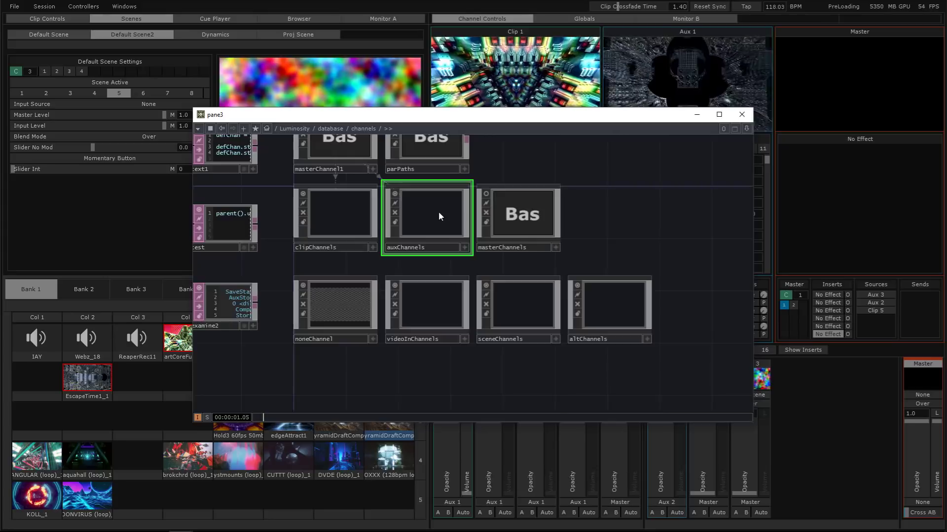
pyautogui.press('i')
pyautogui.scroll(5, 420, 305)
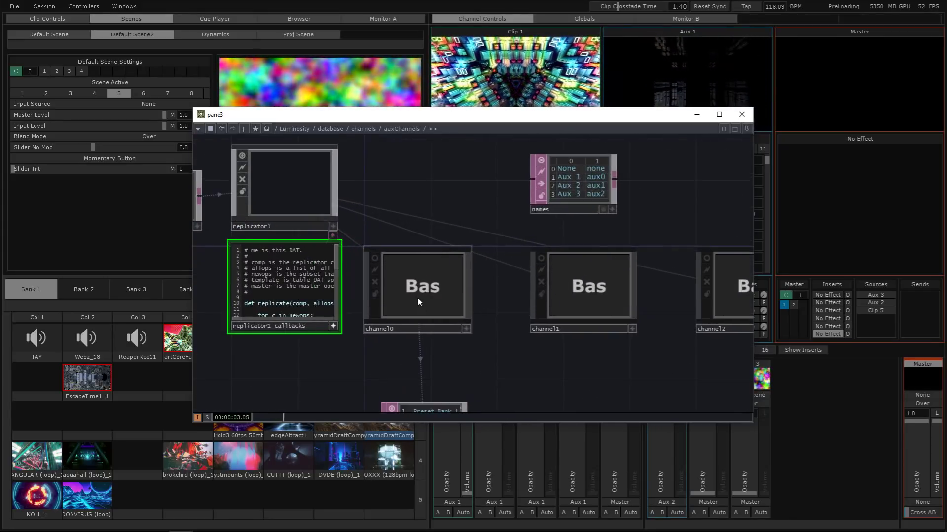
pyautogui.click(414, 303)
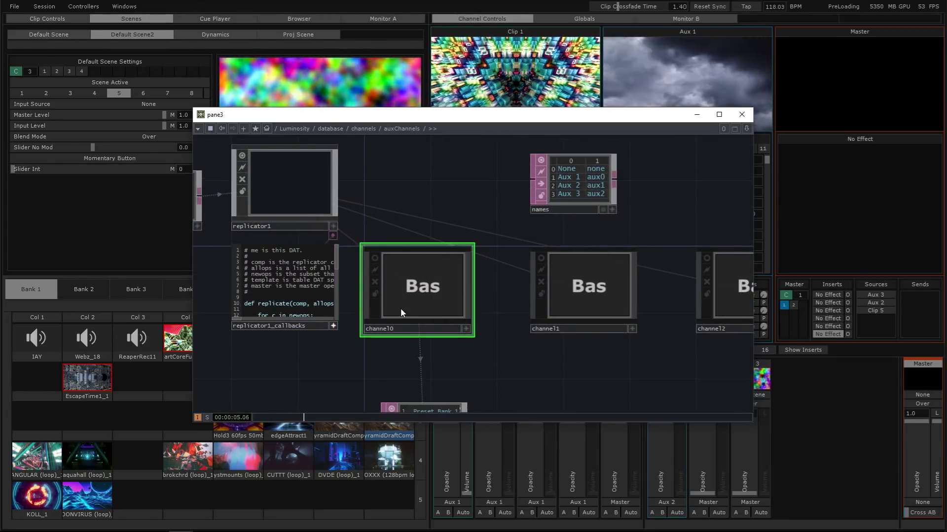
pyautogui.press('i')
pyautogui.moveTo(410, 291); pyautogui.dragTo(382, 238)
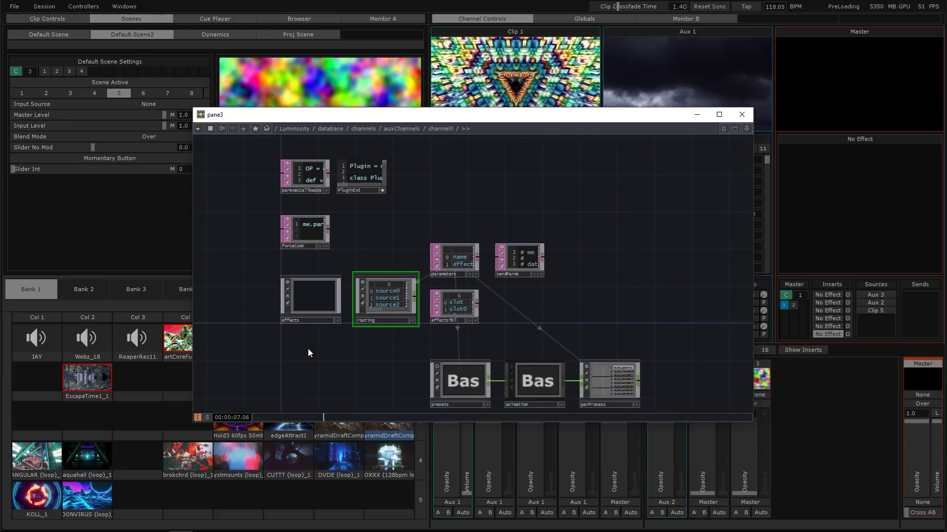
# - Examine channel0's routing, parameters and effectsTbl tables up close
pyautogui.moveTo(308, 352); pyautogui.dragTo(329, 301)
pyautogui.scroll(2, 383, 315)
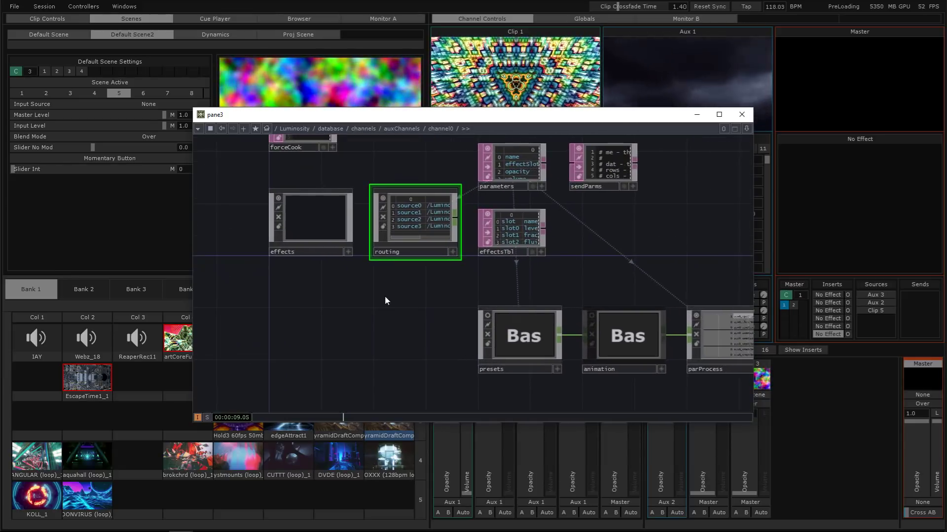
pyautogui.scroll(4, 372, 222)
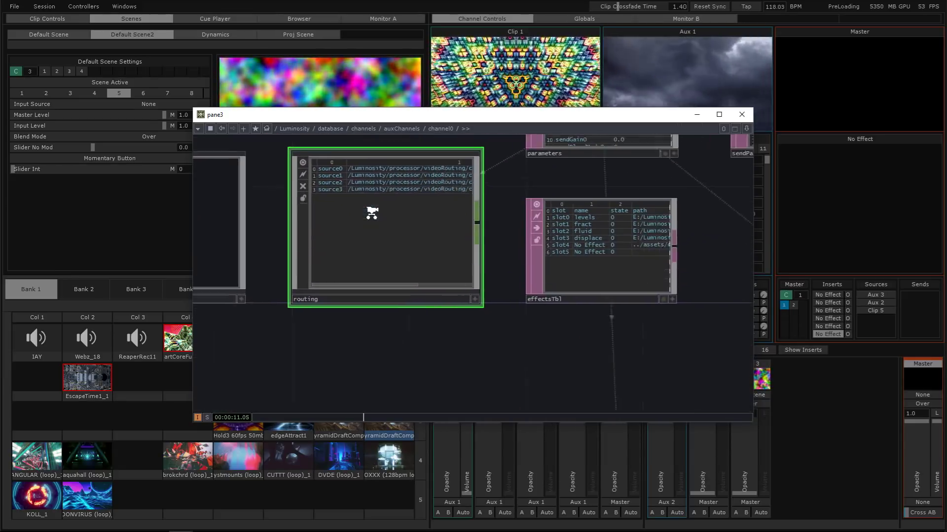
pyautogui.scroll(-4, 371, 212)
pyautogui.scroll(5, 481, 147)
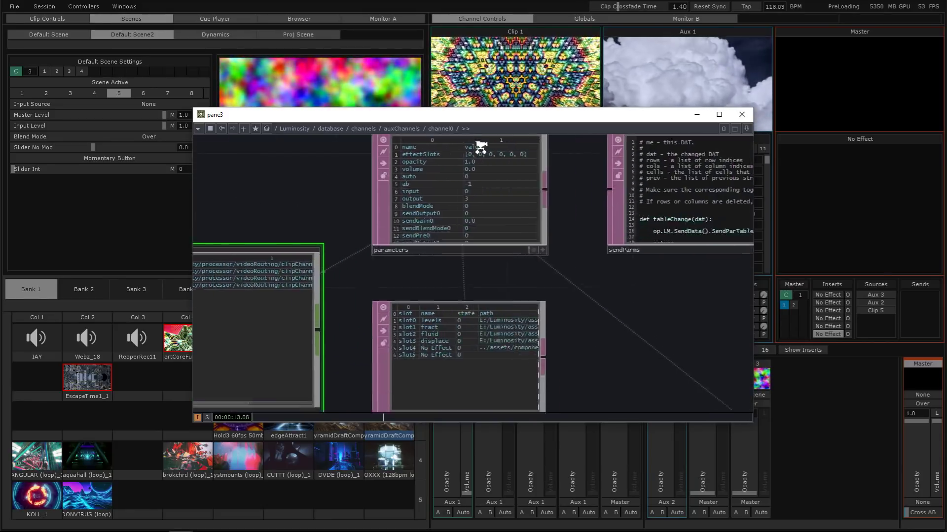
pyautogui.scroll(-4, 481, 147)
pyautogui.scroll(4, 473, 250)
pyautogui.scroll(-4, 483, 255)
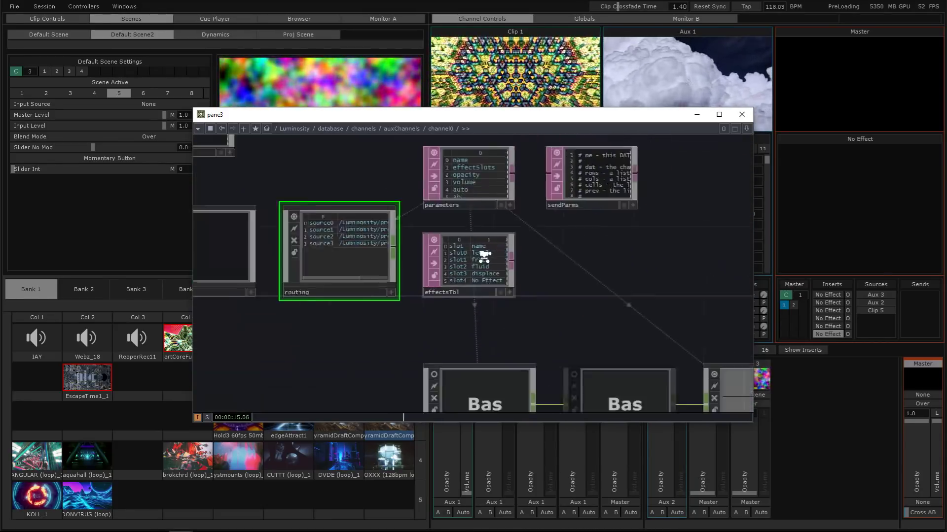
pyautogui.scroll(-4, 524, 247)
pyautogui.scroll(5, 461, 313)
# - Select channel0's presets, animation and parProcess components and move the network window clear of the mixer channels
pyautogui.click(431, 306)
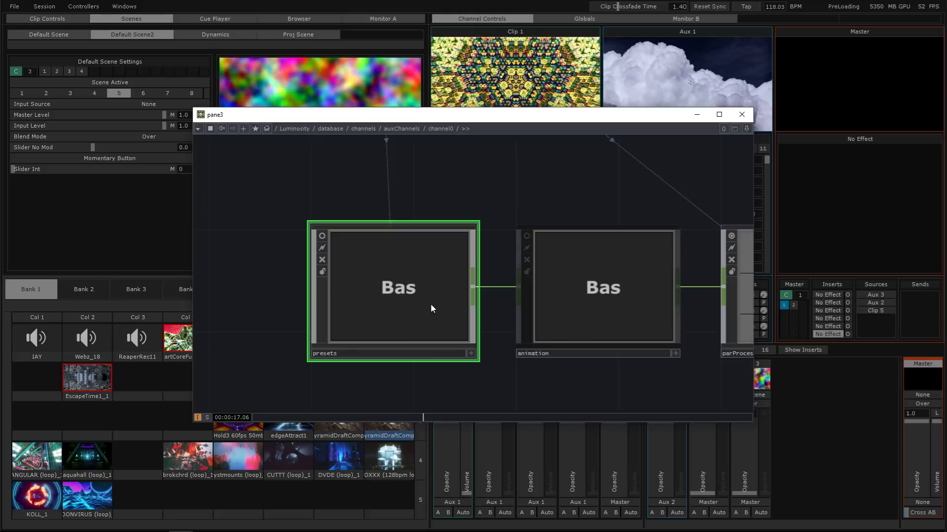
pyautogui.scroll(-3, 430, 304)
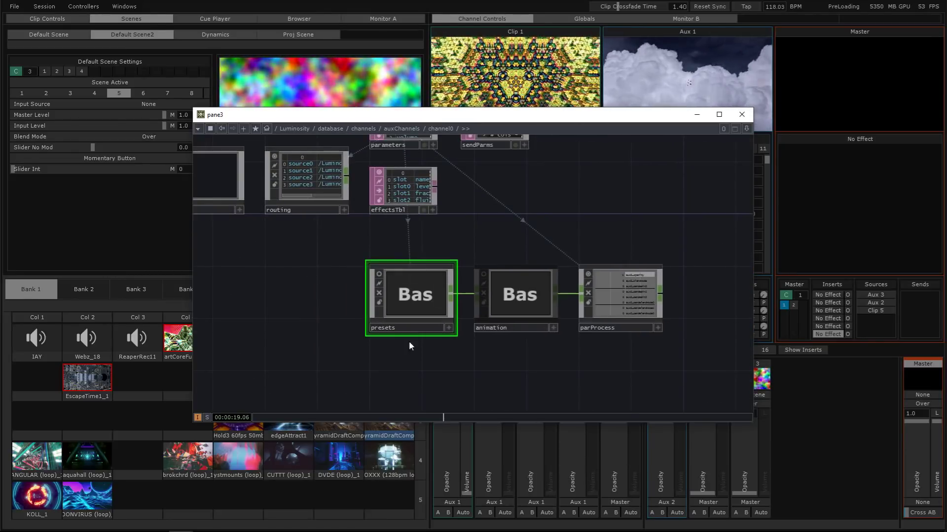
pyautogui.moveTo(515, 363); pyautogui.dragTo(420, 309)
pyautogui.moveTo(649, 354); pyautogui.dragTo(370, 262)
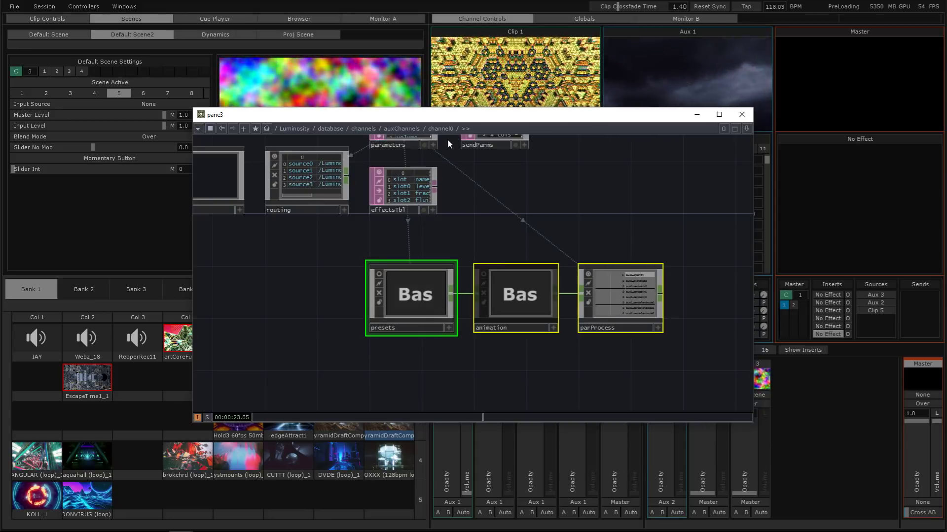
pyautogui.moveTo(442, 115); pyautogui.dragTo(359, 40)
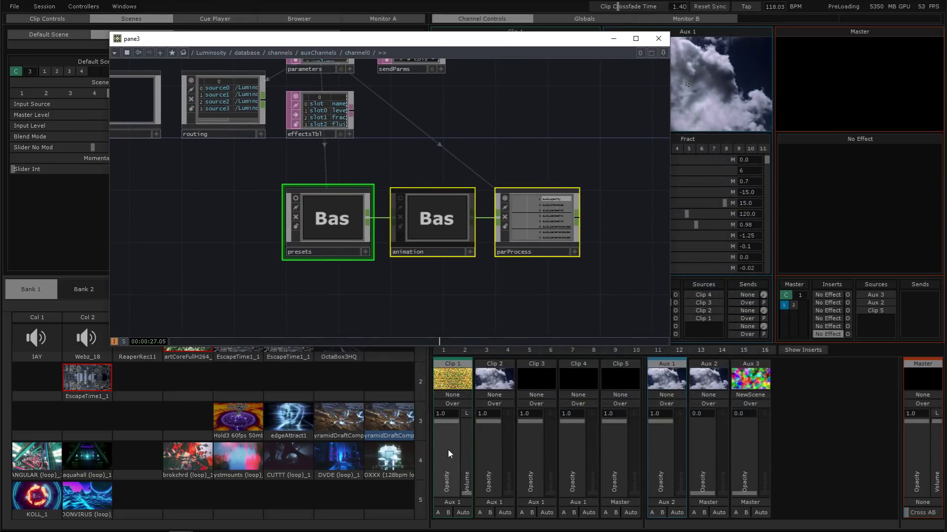
pyautogui.moveTo(217, 195); pyautogui.dragTo(539, 328)
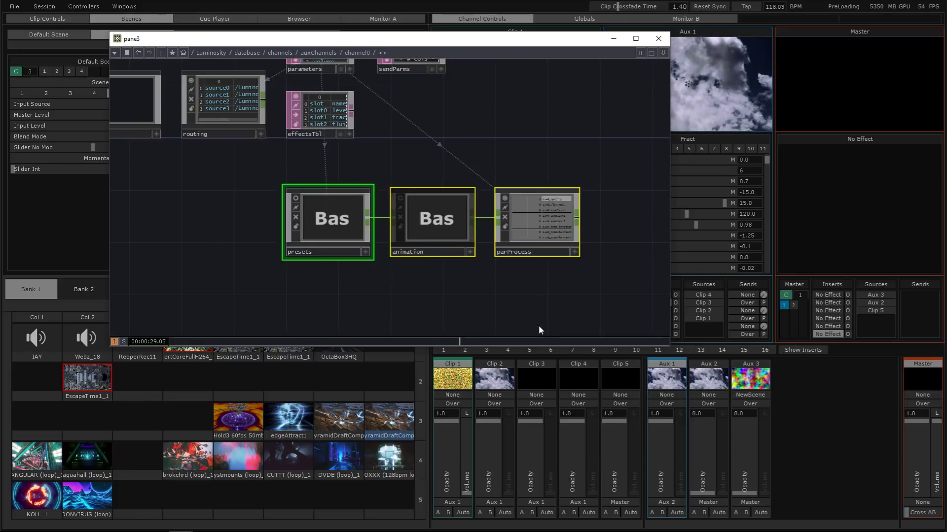
# - Go up to auxChannels, re-enter channel0 and view its whole network of operators
pyautogui.click(318, 53)
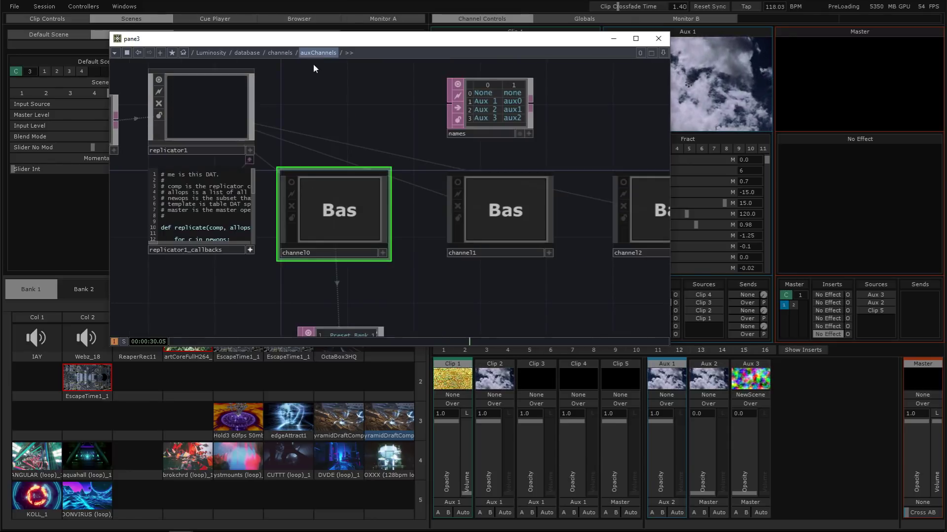
pyautogui.doubleClick(359, 217)
pyautogui.rightClick(245, 258)
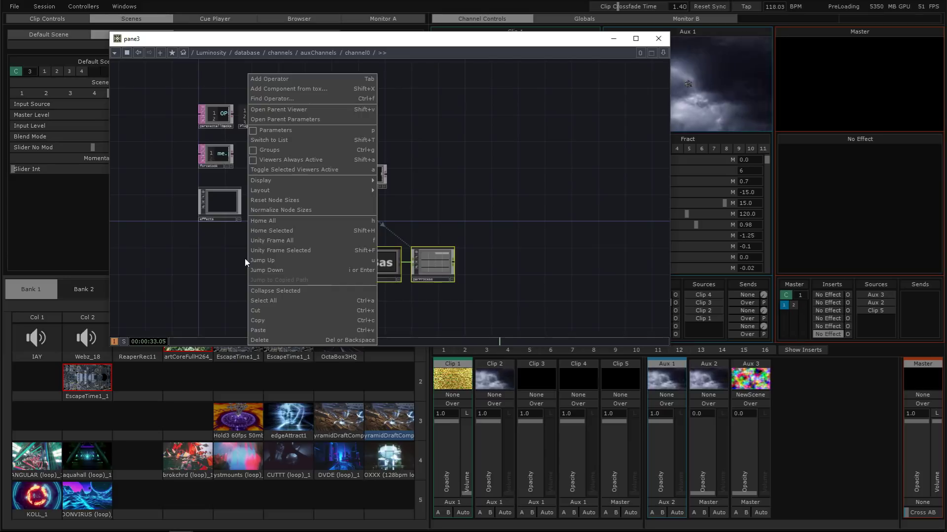
pyautogui.click(271, 231)
pyautogui.moveTo(284, 247); pyautogui.dragTo(530, 274)
pyautogui.scroll(-5, 530, 274)
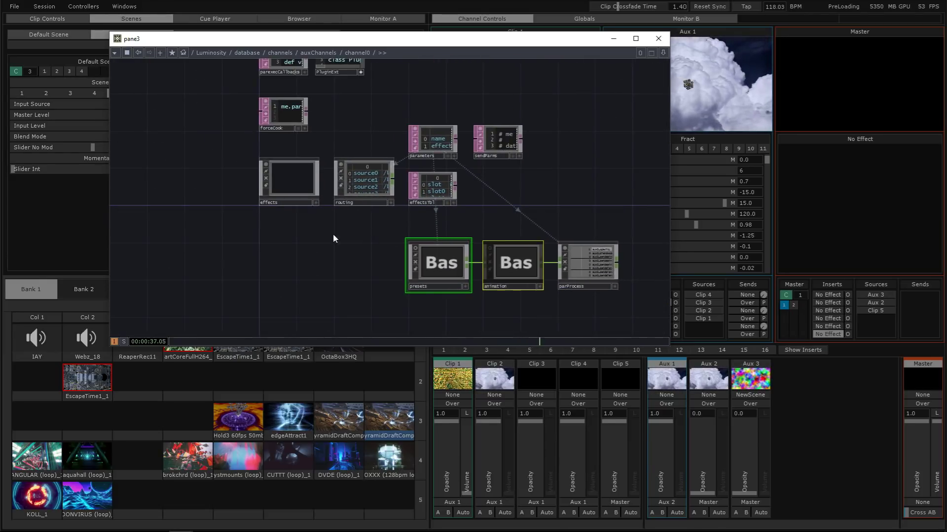
pyautogui.moveTo(334, 237); pyautogui.dragTo(287, 271)
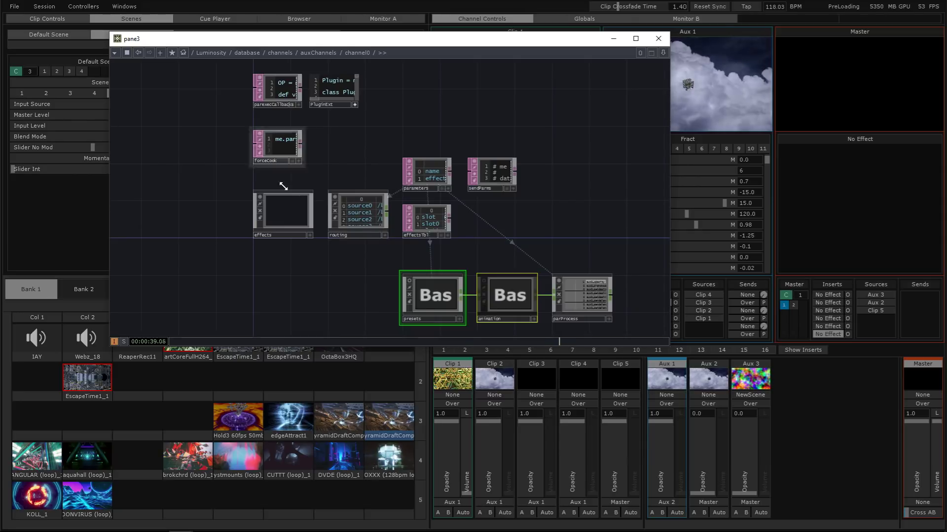
# - Go back up to the database network, enter the clips component and view its preloader scripts and bank layout
pyautogui.scroll(-10, 522, 253)
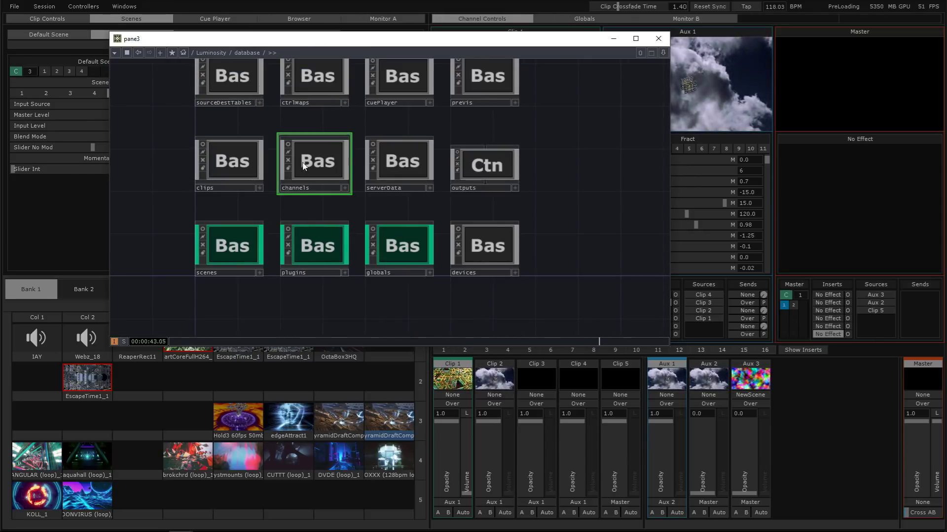
pyautogui.click(237, 144)
pyautogui.scroll(5, 236, 173)
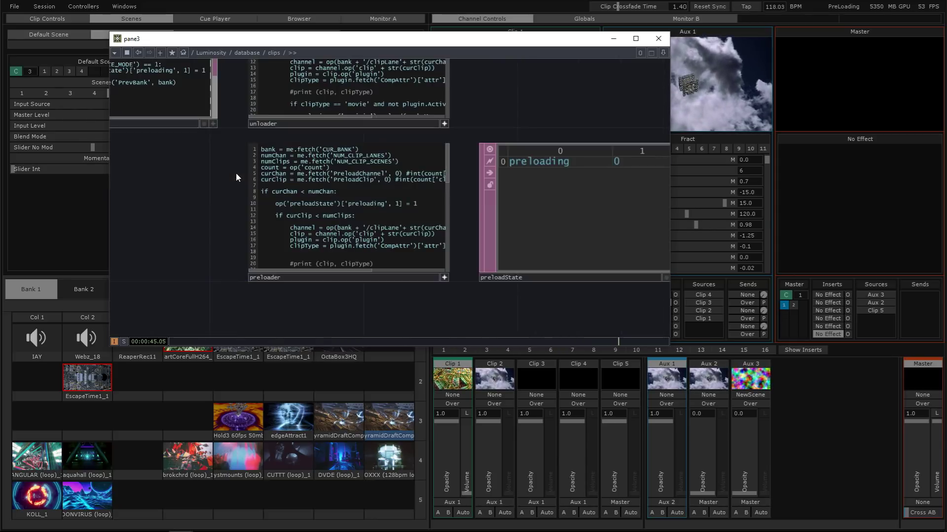
pyautogui.scroll(-5, 225, 200)
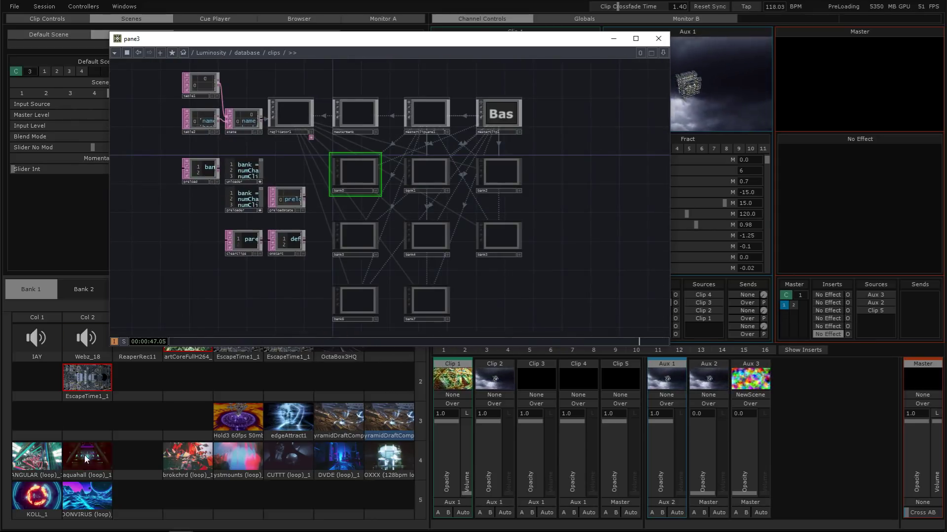
# - Look at the bank components in clips, enter bank0 and view its clip lanes
pyautogui.scroll(5, 352, 198)
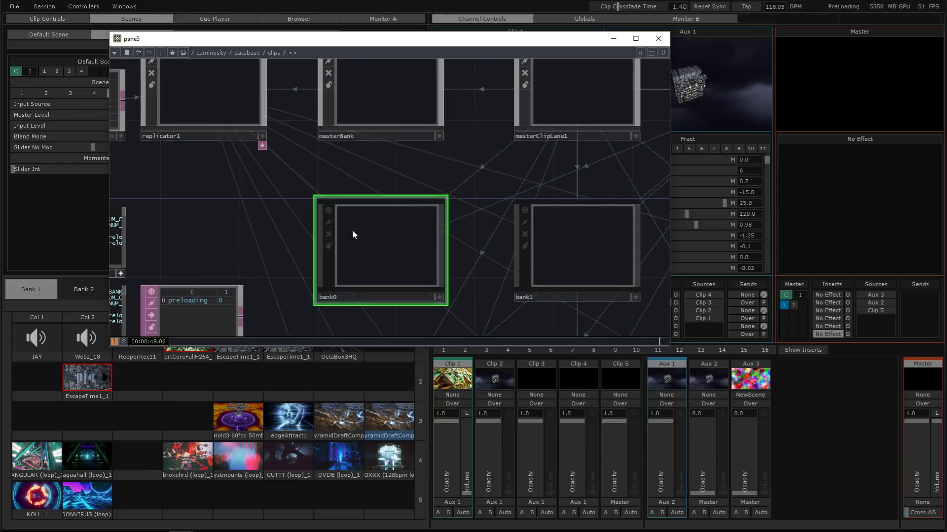
pyautogui.scroll(-5, 194, 150)
pyautogui.scroll(5, 200, 185)
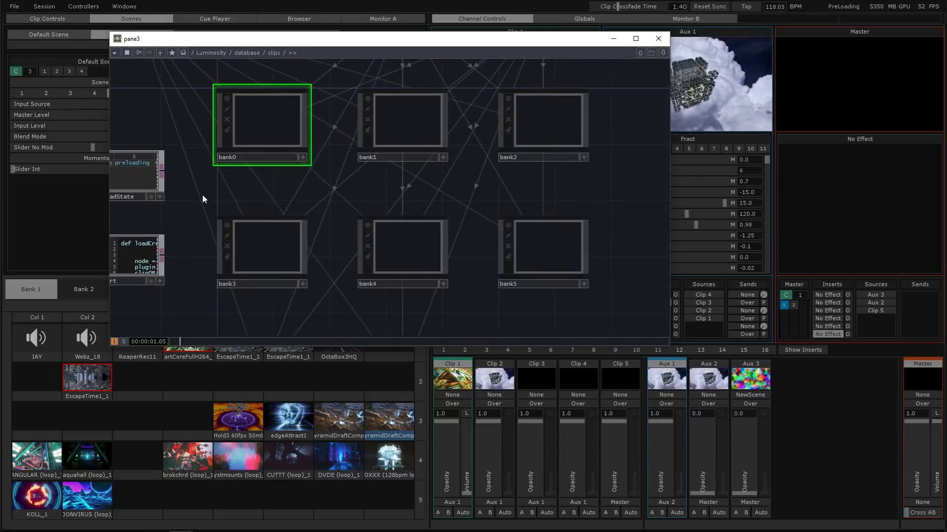
pyautogui.scroll(5, 286, 131)
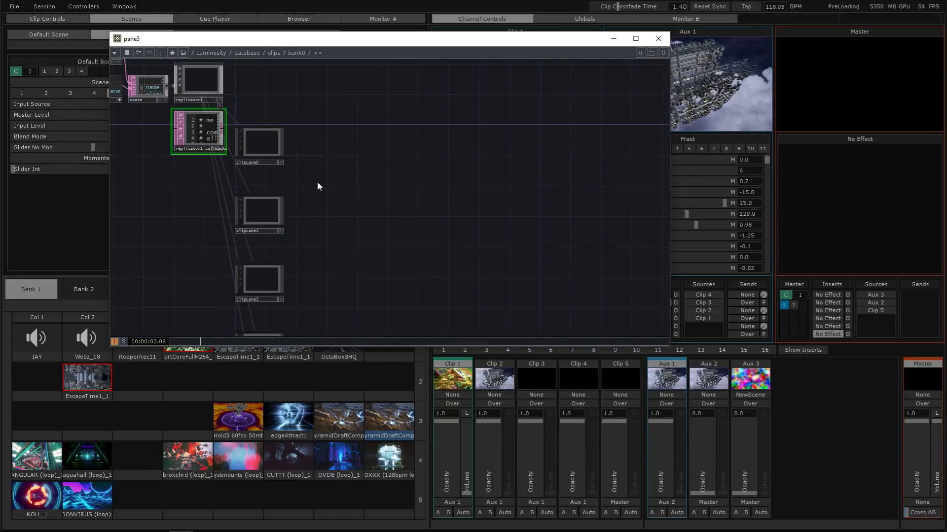
pyautogui.scroll(3, 355, 148)
pyautogui.moveTo(362, 153); pyautogui.dragTo(332, 221)
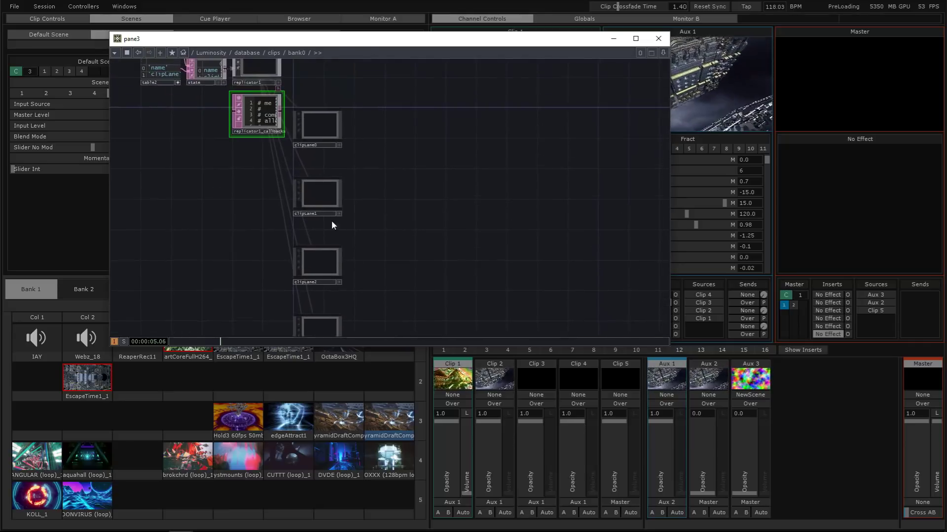
# - Enter clipLane0 in bank0 and view its replicator and row of clip components
pyautogui.scroll(3, 332, 129)
pyautogui.click(329, 130)
pyautogui.press('i')
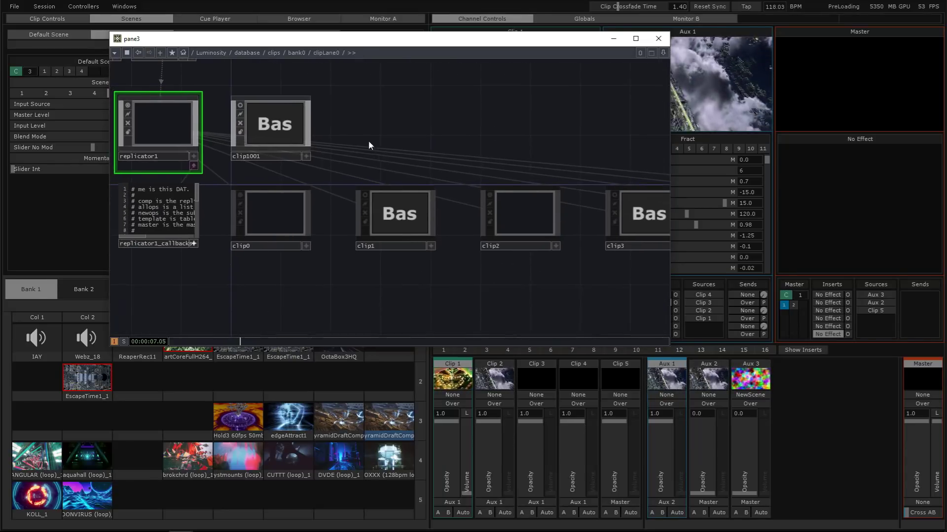
pyautogui.scroll(3, 236, 211)
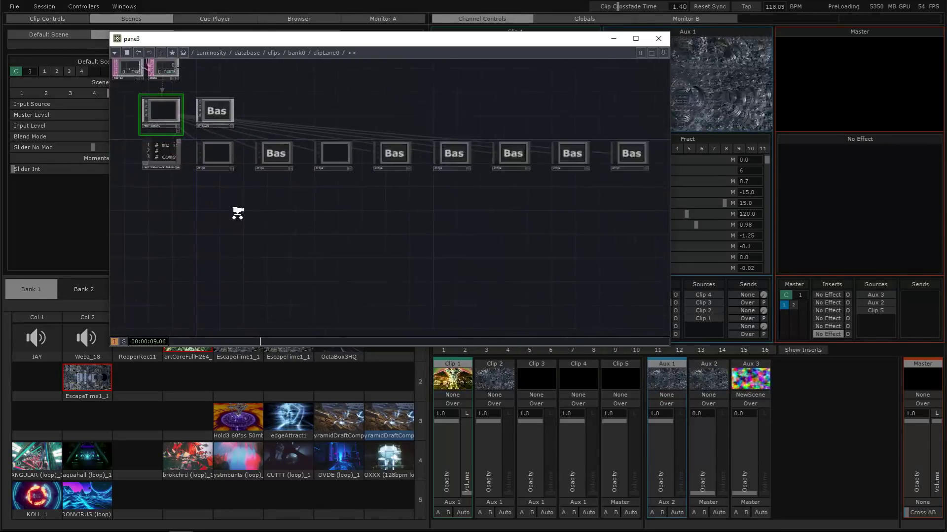
pyautogui.scroll(5, 313, 264)
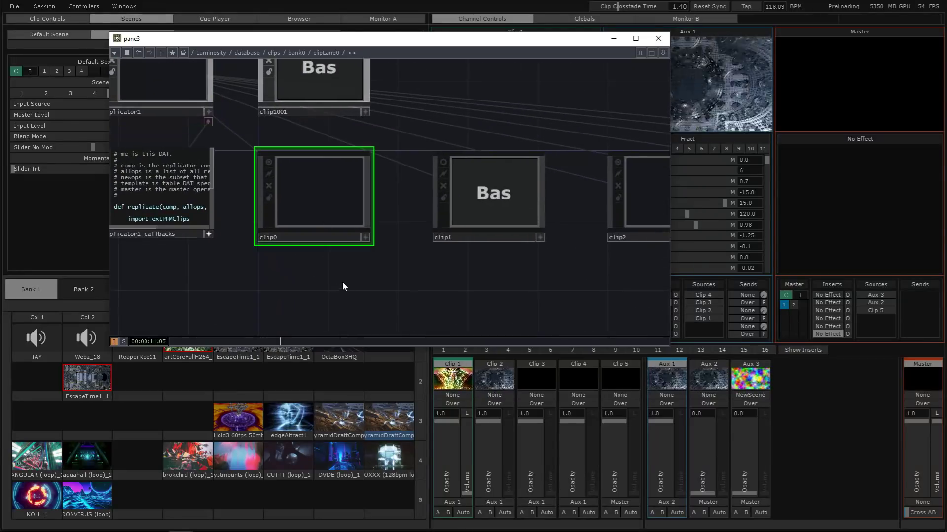
# - Enter clip0 and its plugin component and turn on the viewer of the audiofilein operator
pyautogui.press('i')
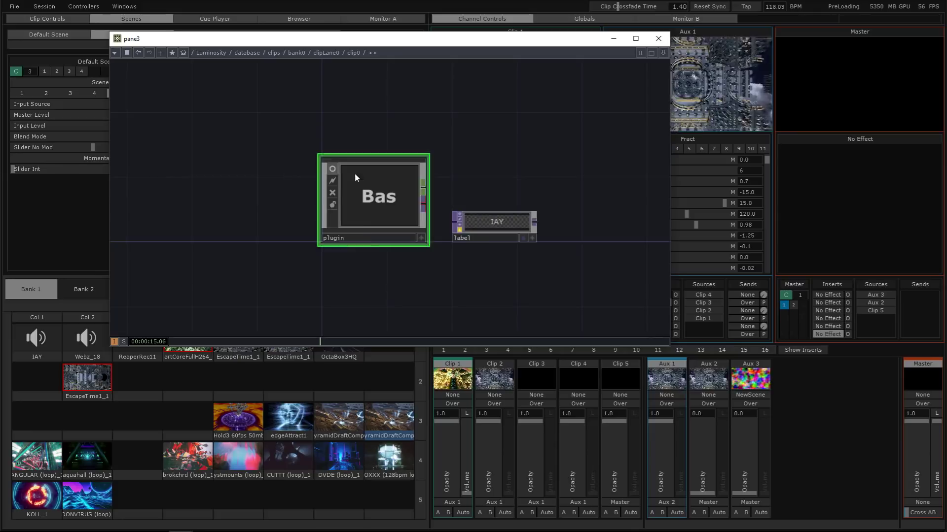
pyautogui.press('i')
pyautogui.scroll(4, 462, 251)
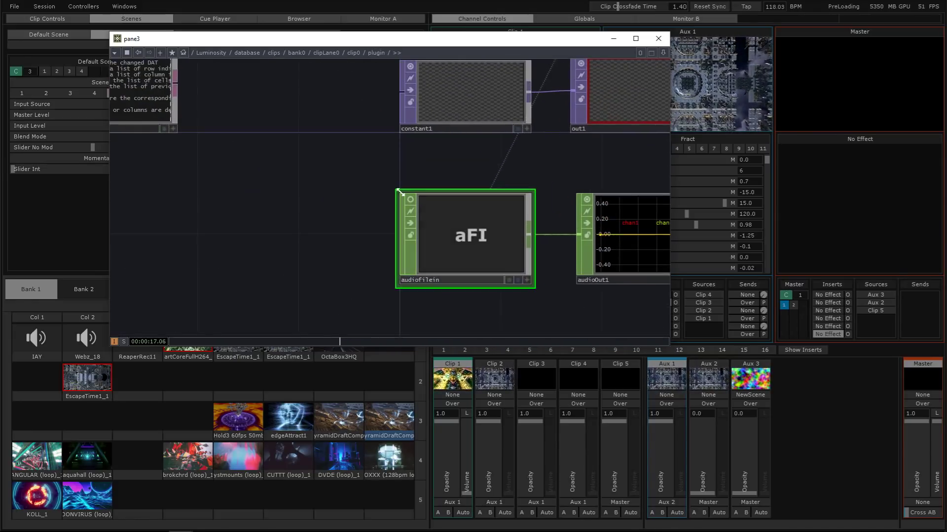
pyautogui.click(413, 204)
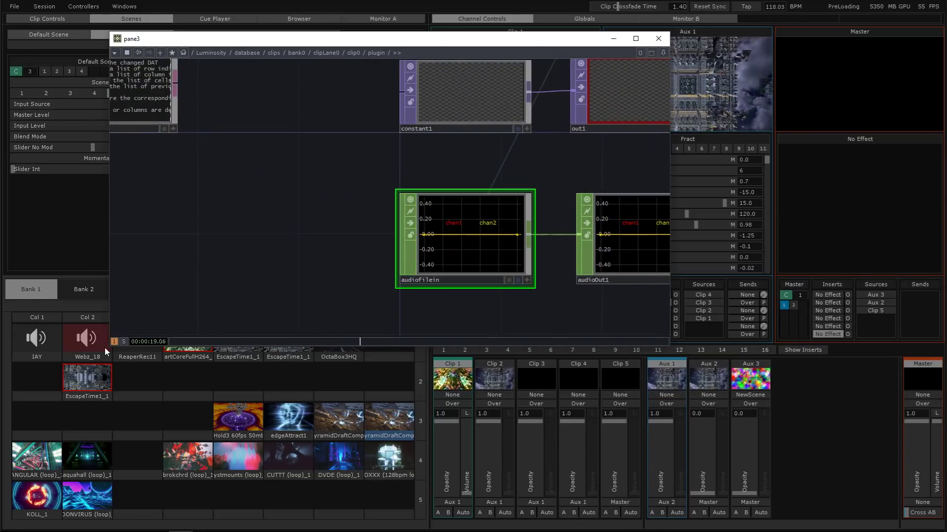
# - Launch the IAY audio clip in column 1 and set Clip 1's volume partway up while viewing the plugin's audio operators
pyautogui.click(37, 338)
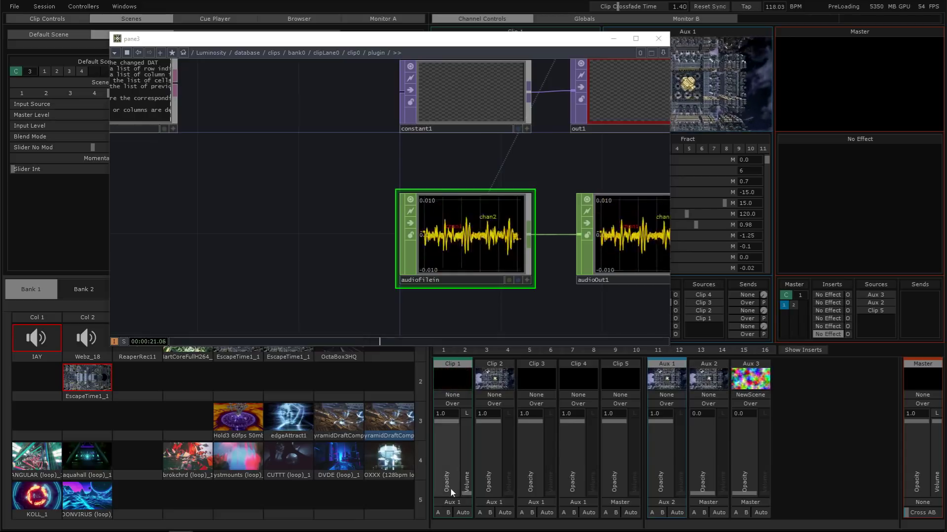
pyautogui.moveTo(466, 491); pyautogui.dragTo(460, 441)
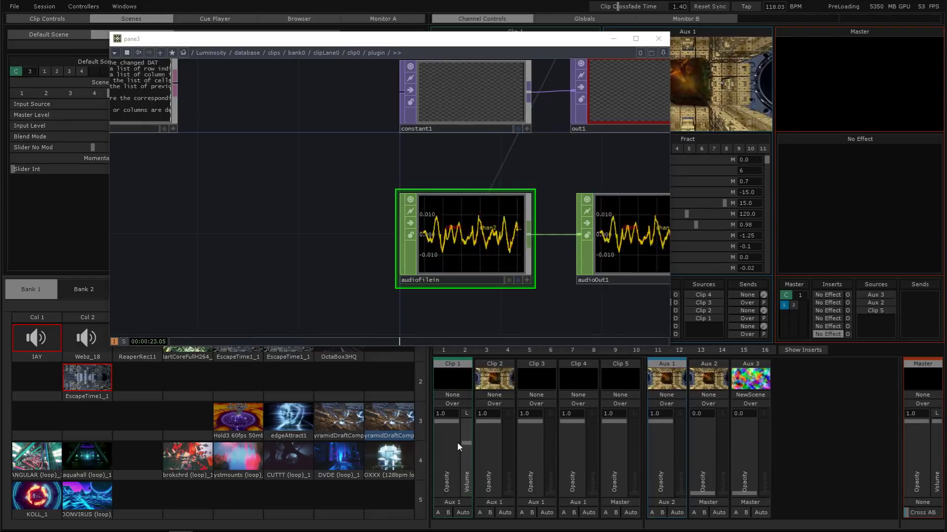
pyautogui.scroll(-3, 293, 293)
pyautogui.scroll(-3, 292, 293)
pyautogui.scroll(3, 307, 271)
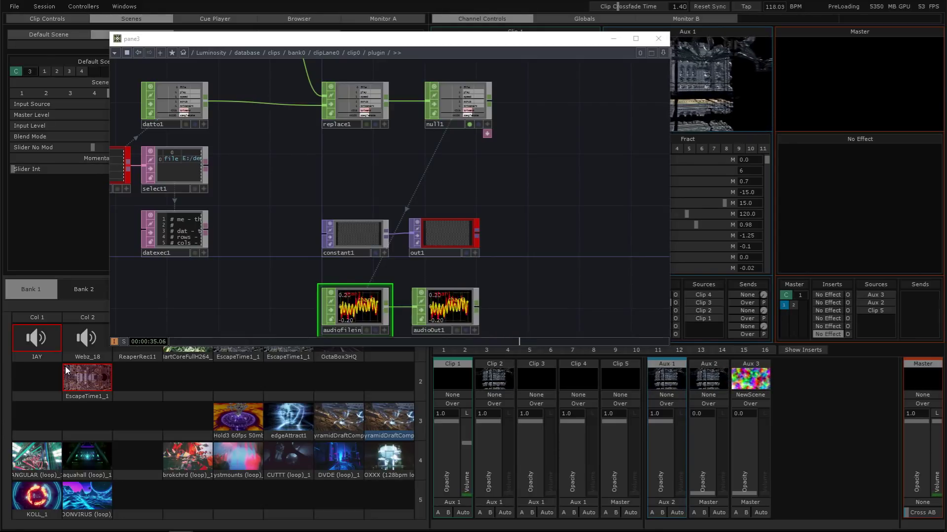
pyautogui.moveTo(467, 445); pyautogui.dragTo(466, 462)
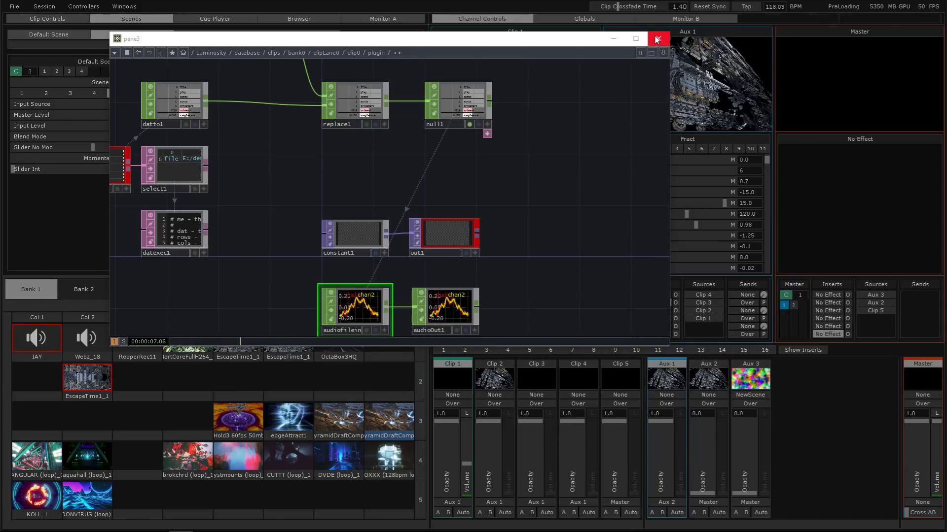
# - Move the network window aside, go up to the database network and lower Clip 1's volume to its minimum
pyautogui.moveTo(527, 43); pyautogui.dragTo(575, 68)
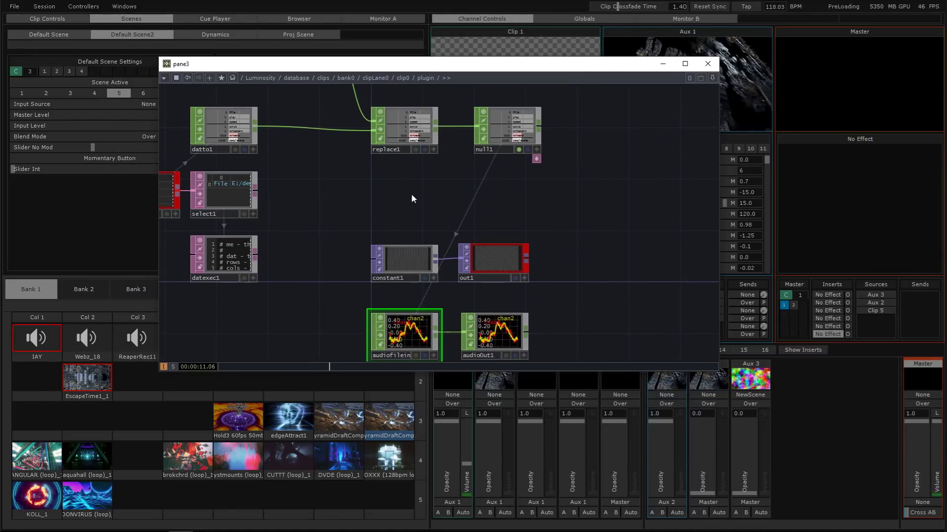
pyautogui.scroll(-5, 399, 223)
pyautogui.scroll(-6, 398, 224)
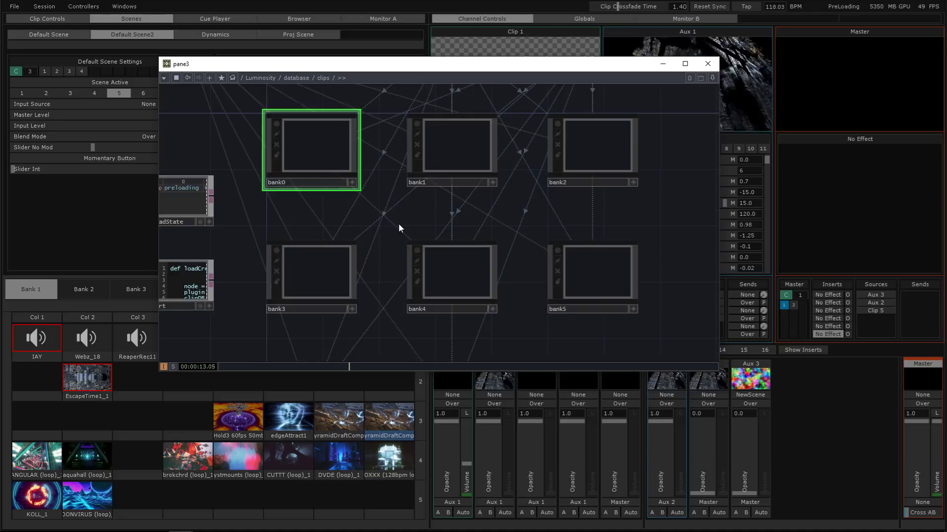
pyautogui.click(468, 477)
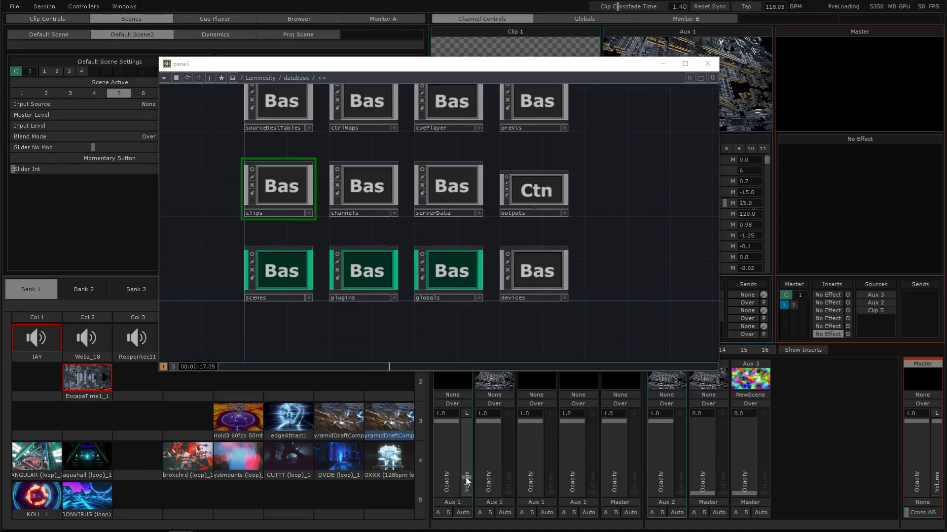
pyautogui.moveTo(466, 478); pyautogui.dragTo(466, 494)
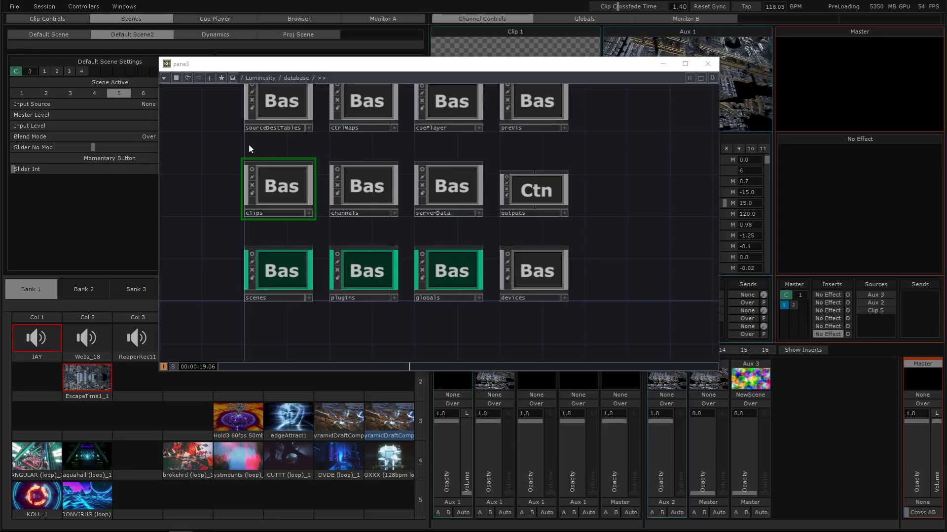
# - Enter the preVis component, view its controls and plugin, and return to the database network
pyautogui.moveTo(248, 144); pyautogui.dragTo(207, 204)
pyautogui.click(544, 170)
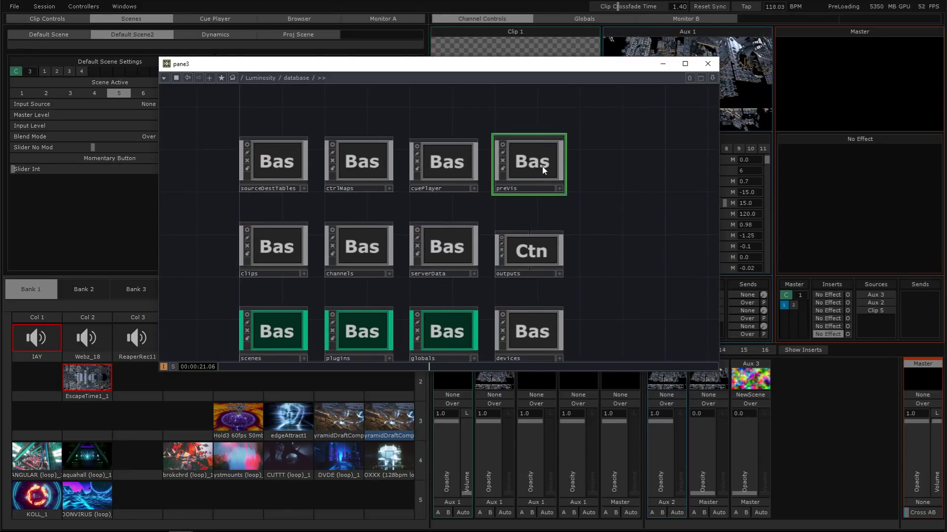
pyautogui.press('i')
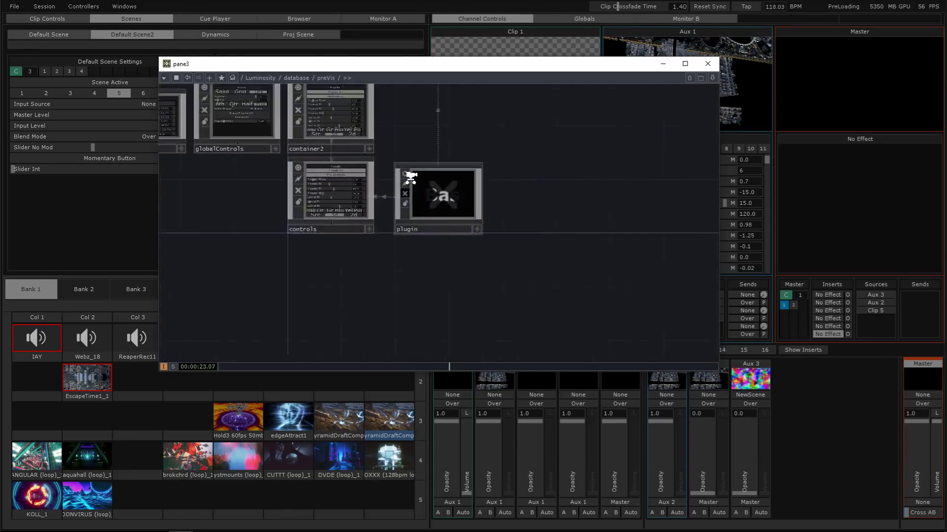
pyautogui.press('u')
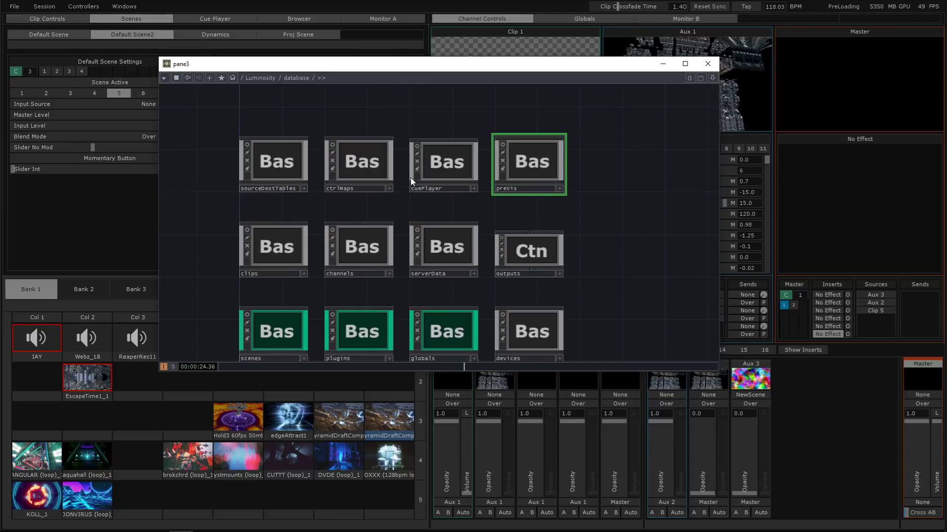
# - Enter the cuePlayer component and view its timer, callback scripts and segments table
pyautogui.click(466, 162)
pyautogui.press('i')
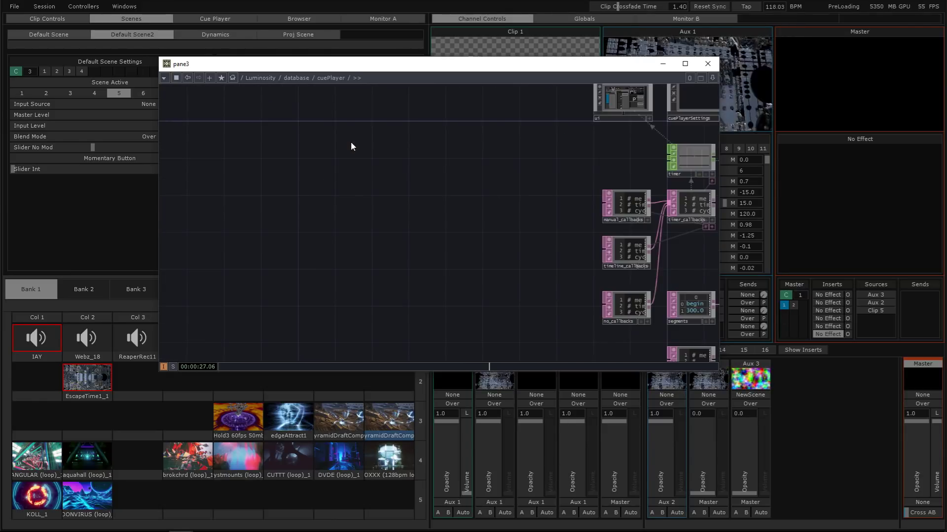
pyautogui.scroll(3, 504, 253)
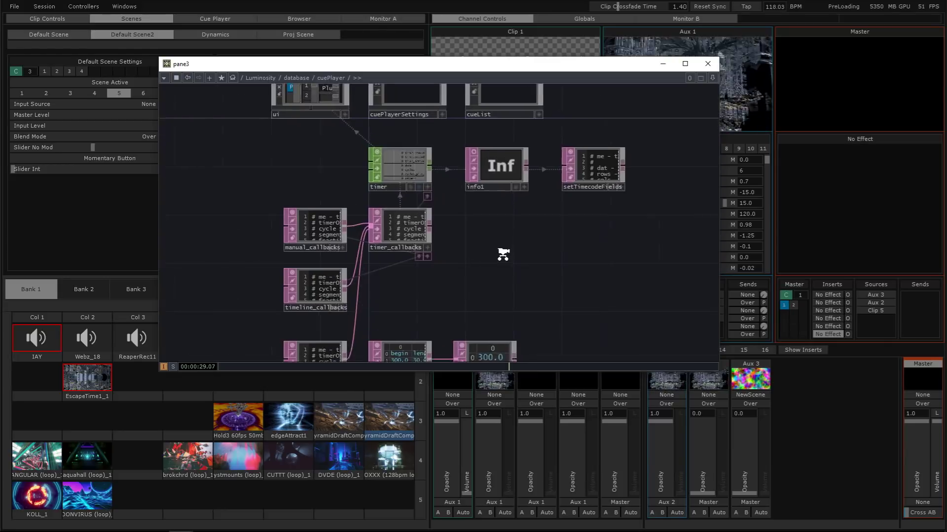
pyautogui.moveTo(503, 234); pyautogui.dragTo(478, 174)
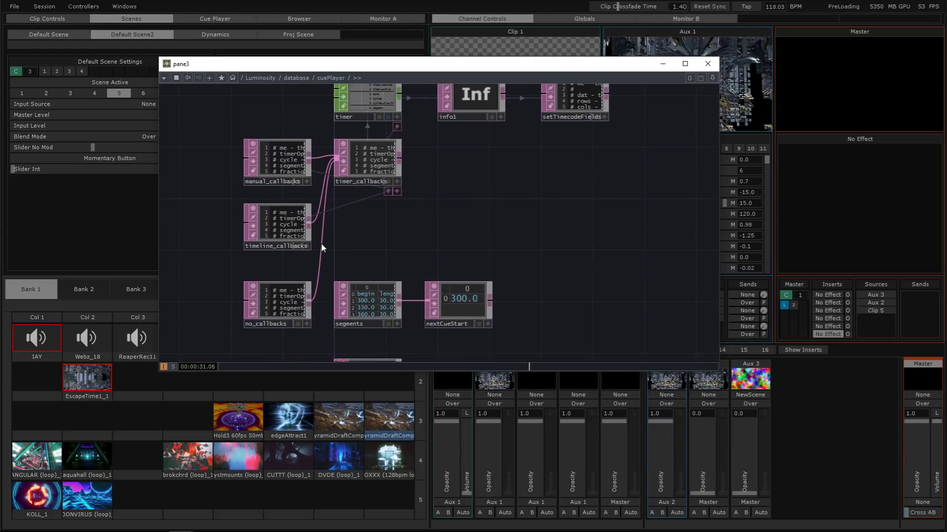
pyautogui.scroll(5, 250, 312)
pyautogui.scroll(-3, 250, 312)
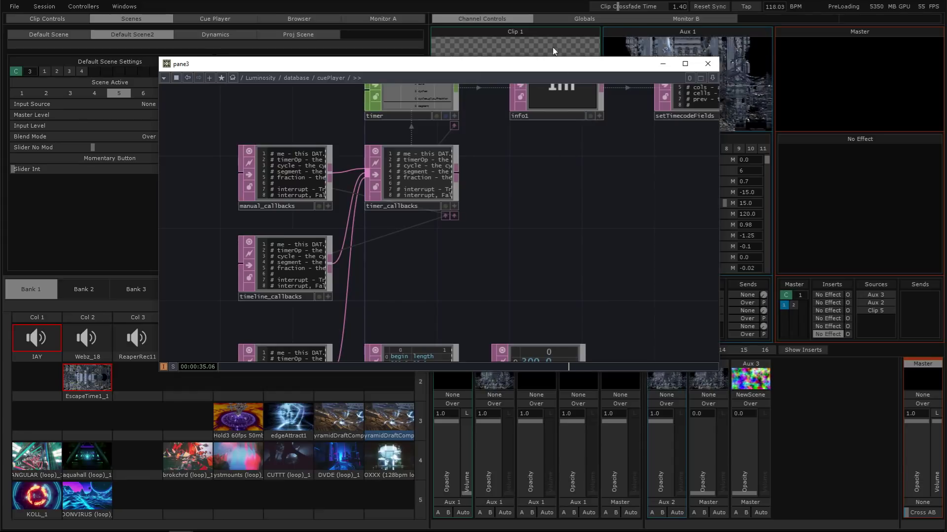
# - Uncover the Aux 1 controls, open the network behind the Fract effect's Offset X label and go up to channels
pyautogui.moveTo(535, 60); pyautogui.dragTo(375, 62)
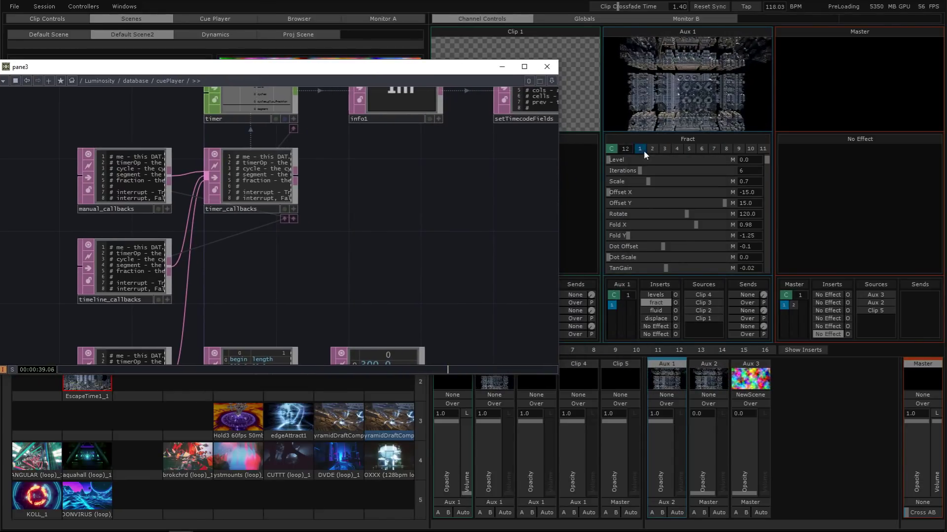
pyautogui.keyDown('ctrl'); pyautogui.rightClick(645, 191); pyautogui.keyUp('ctrl')
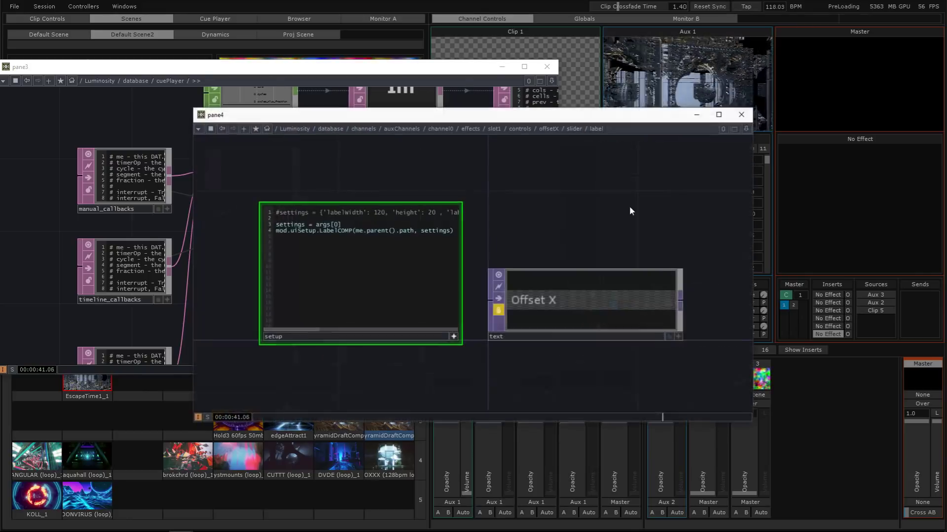
pyautogui.click(363, 129)
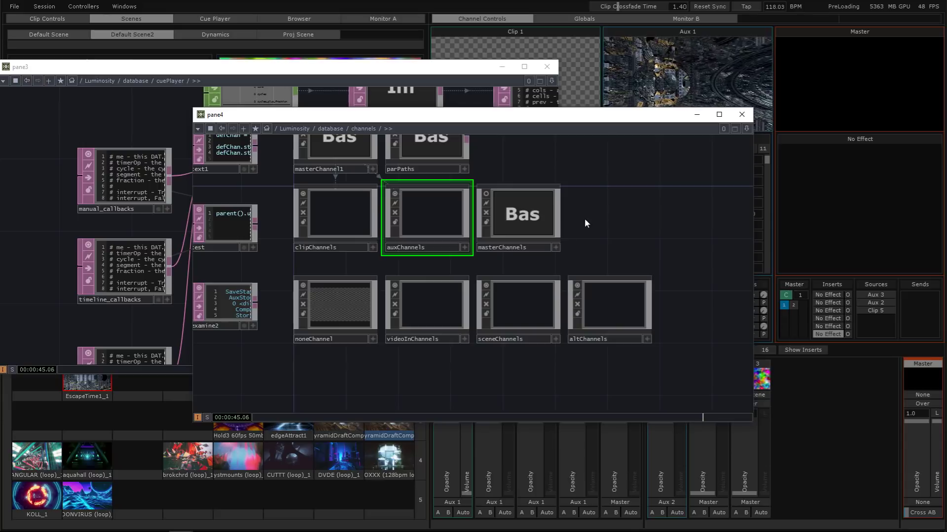
# - Enter auxChannels, channel0 and its effects component down to slot3 and view the slot's operators
pyautogui.press('i')
pyautogui.press('i')
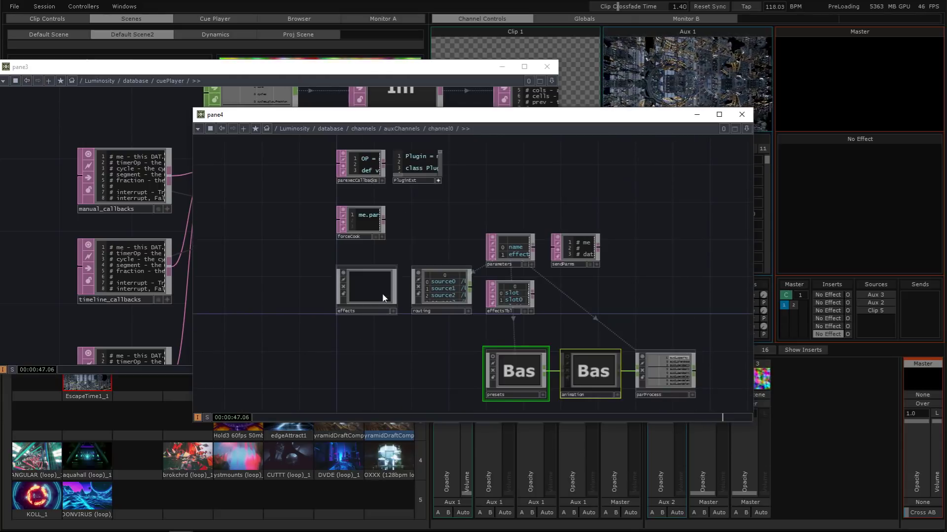
pyautogui.press('i')
pyautogui.press('i')
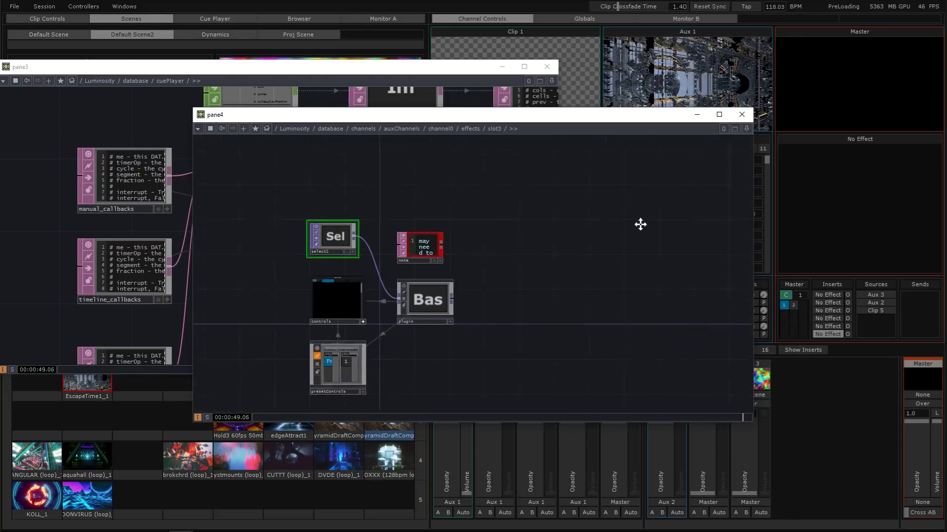
# - Enter the presets component inside slot3's plugin, read its callbacks script and close this second network window
pyautogui.click(517, 278)
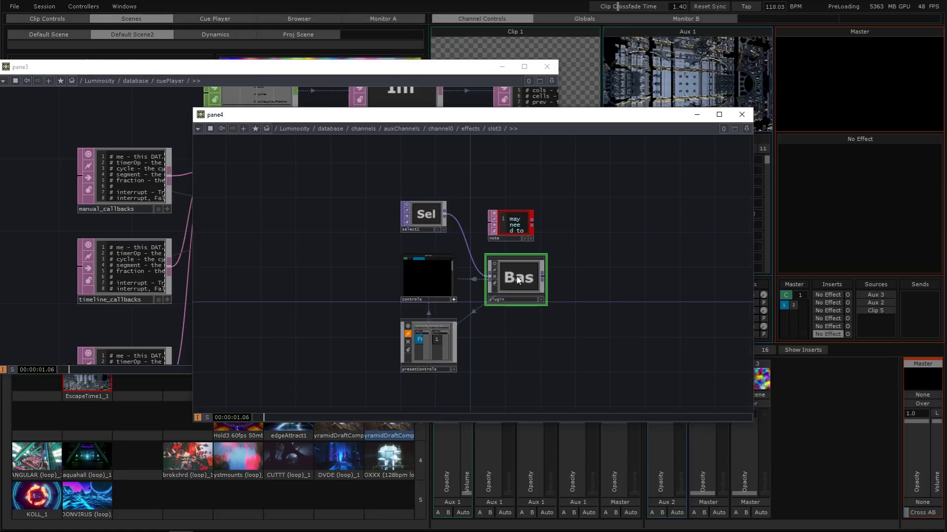
pyautogui.press('i')
pyautogui.click(351, 254)
pyautogui.press('i')
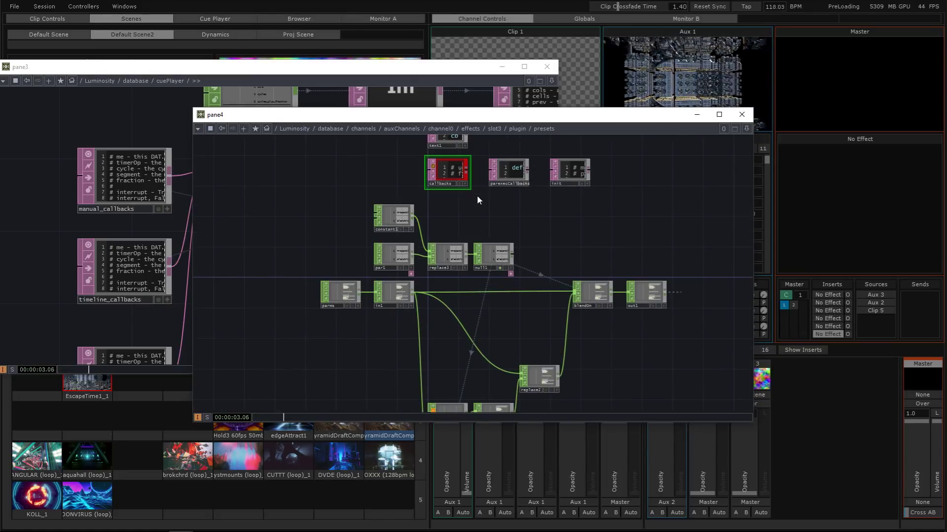
pyautogui.press('i')
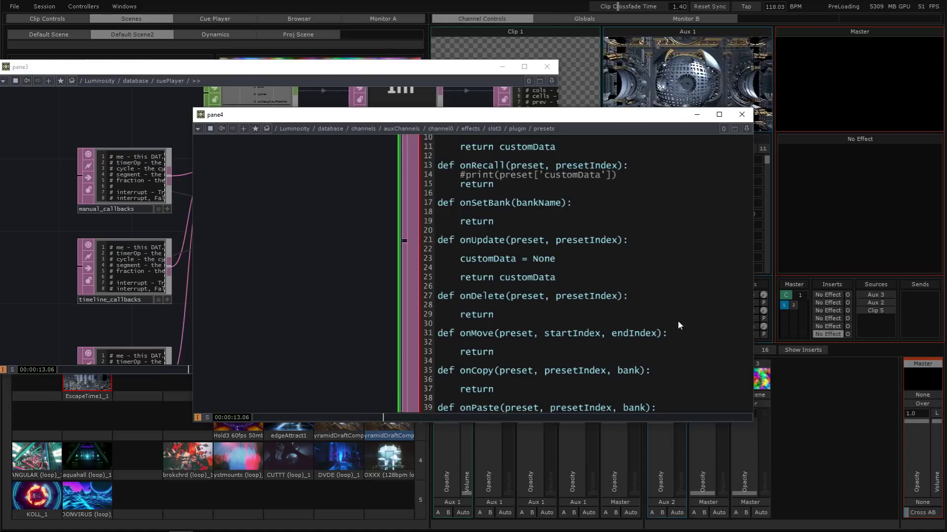
pyautogui.click(741, 115)
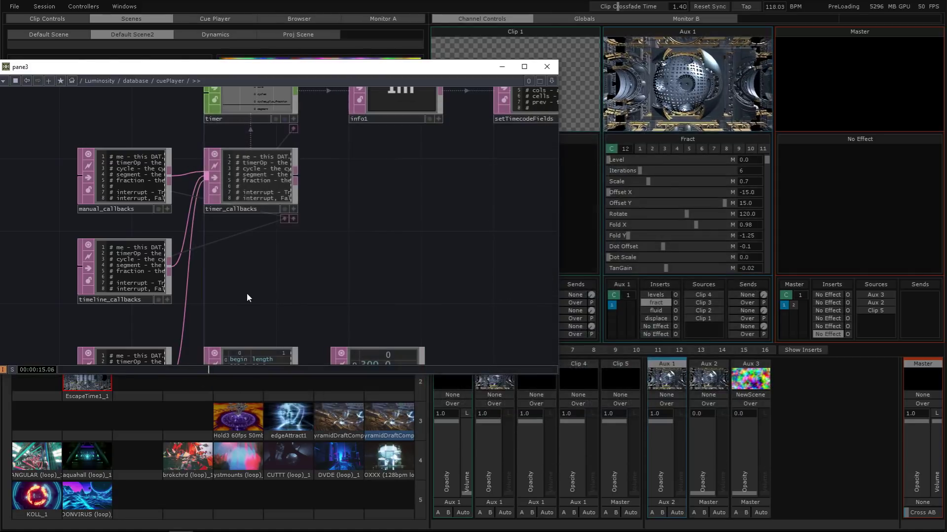
# - View the cuePlayer network's overall layout and its ui, cuePlayerSettings, cueList and timer operators up close
pyautogui.scroll(-4, 277, 268)
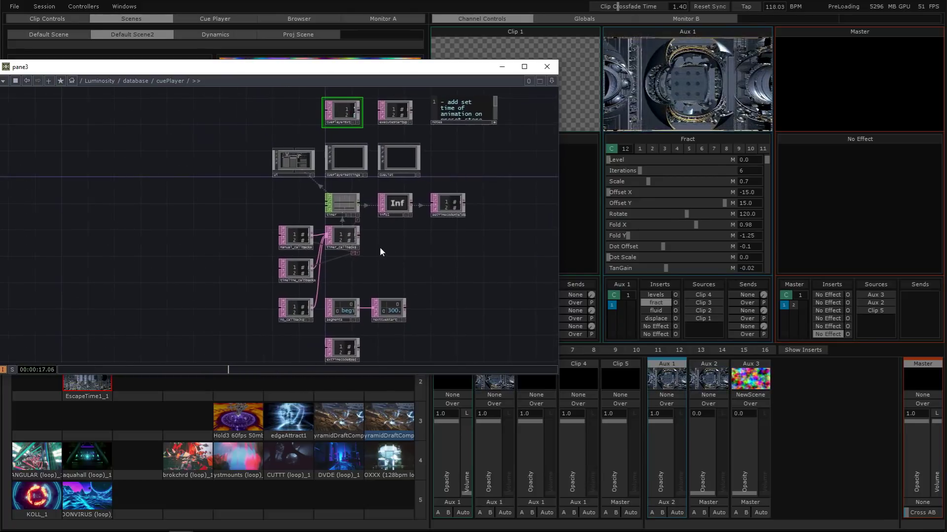
pyautogui.scroll(5, 327, 184)
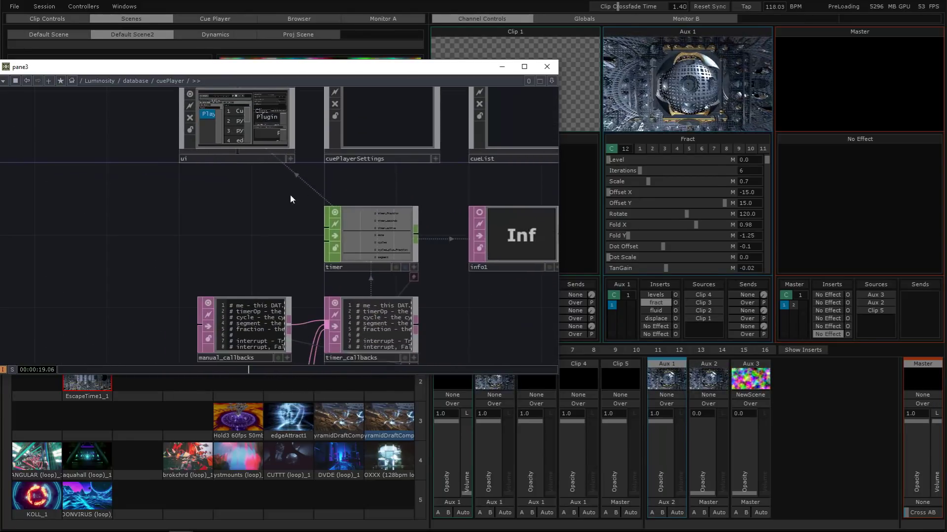
pyautogui.moveTo(276, 211); pyautogui.dragTo(258, 249)
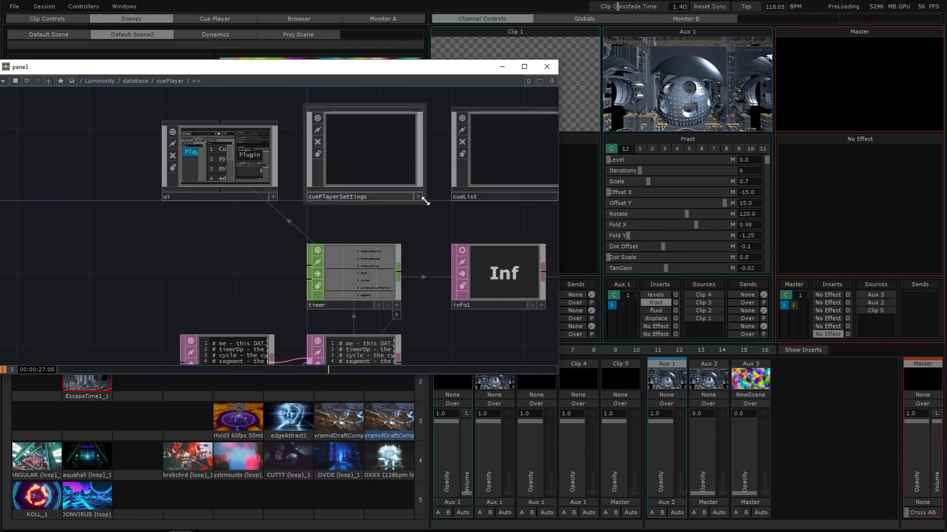
pyautogui.moveTo(420, 225); pyautogui.dragTo(324, 220)
# - Go up to the database network, enter the ctrlMaps component and open its MIDI component
pyautogui.press('u')
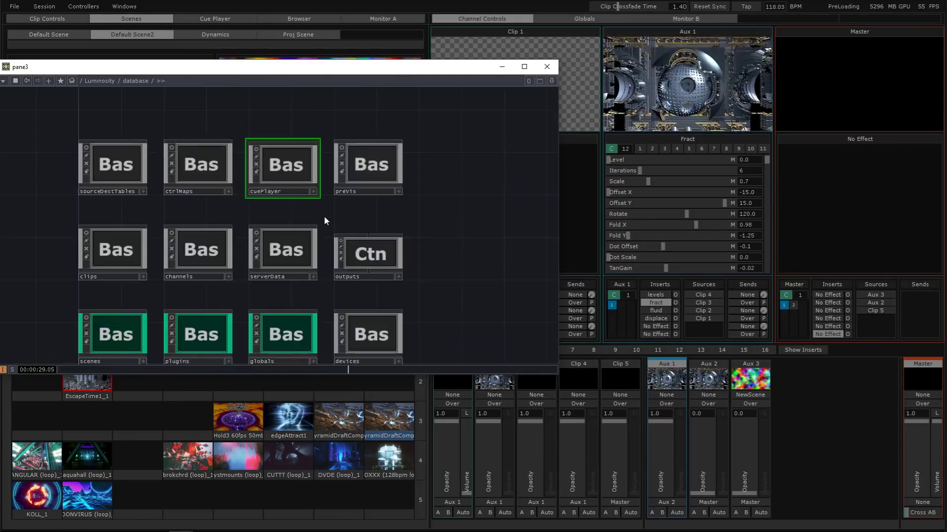
pyautogui.click(207, 171)
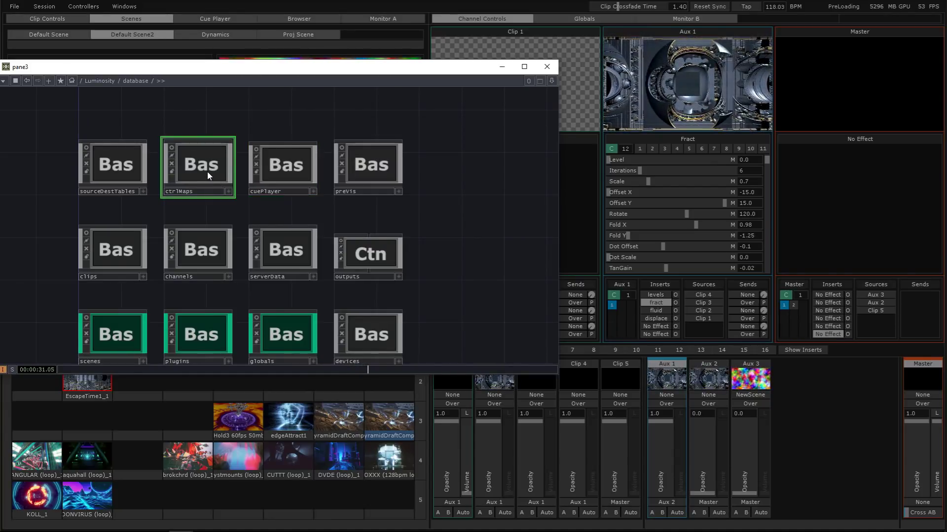
pyautogui.press('i')
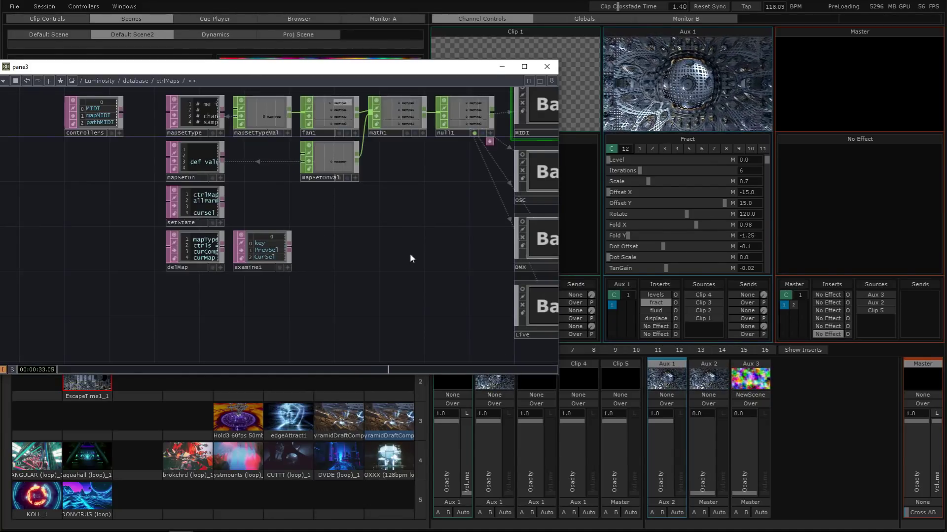
pyautogui.moveTo(410, 254); pyautogui.dragTo(298, 278)
pyautogui.press('i')
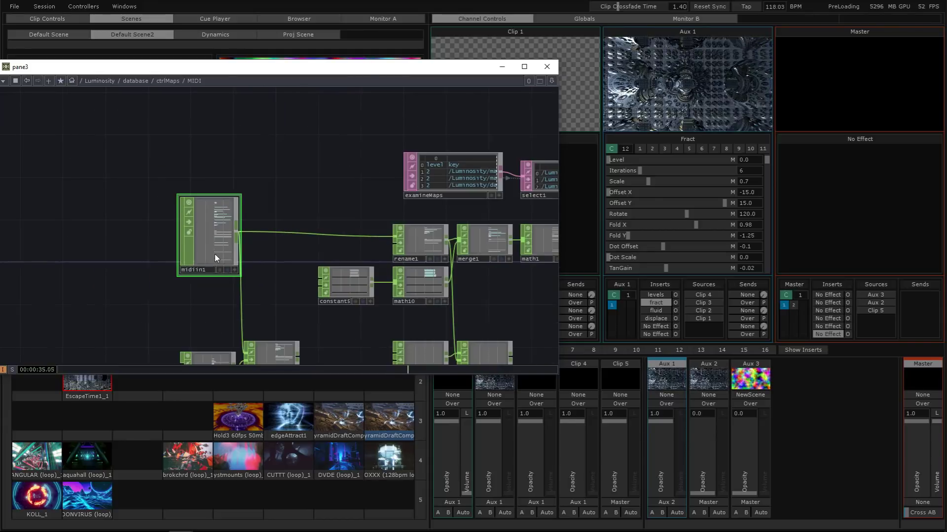
# - Examine the MIDI network's operators from midiin1 through the rename1, merge1, math1 and filter2 chain to replace1 and setPar
pyautogui.moveTo(255, 253); pyautogui.dragTo(258, 168)
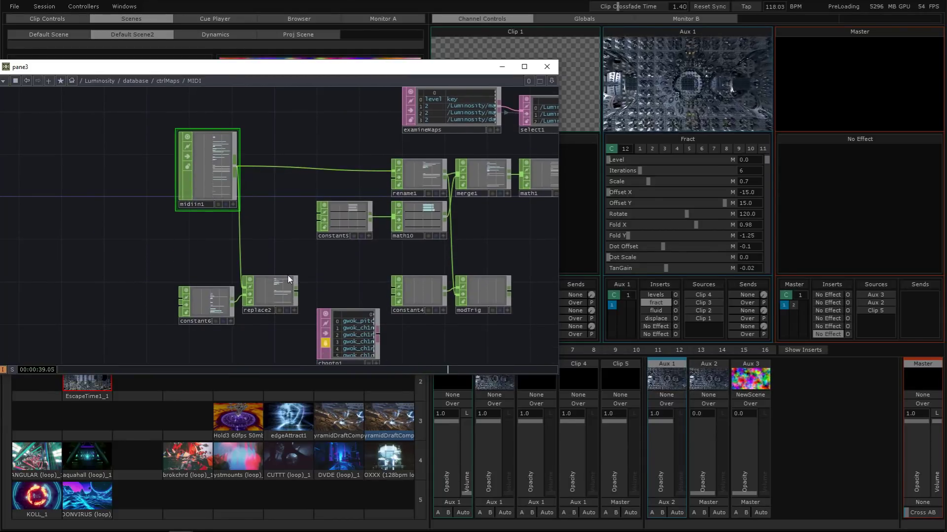
pyautogui.moveTo(288, 275); pyautogui.dragTo(201, 260)
pyautogui.moveTo(496, 247); pyautogui.dragTo(251, 196)
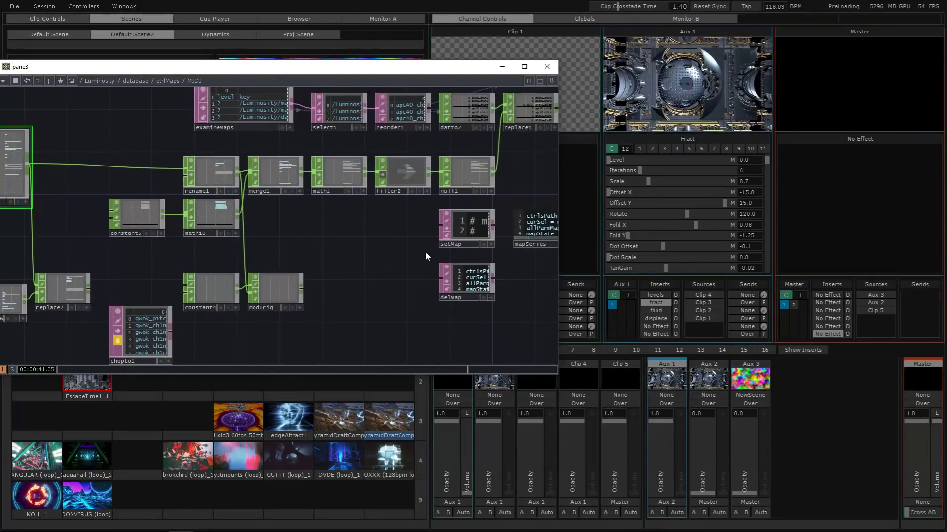
pyautogui.hscroll(5, 425, 252)
pyautogui.scroll(3, 425, 252)
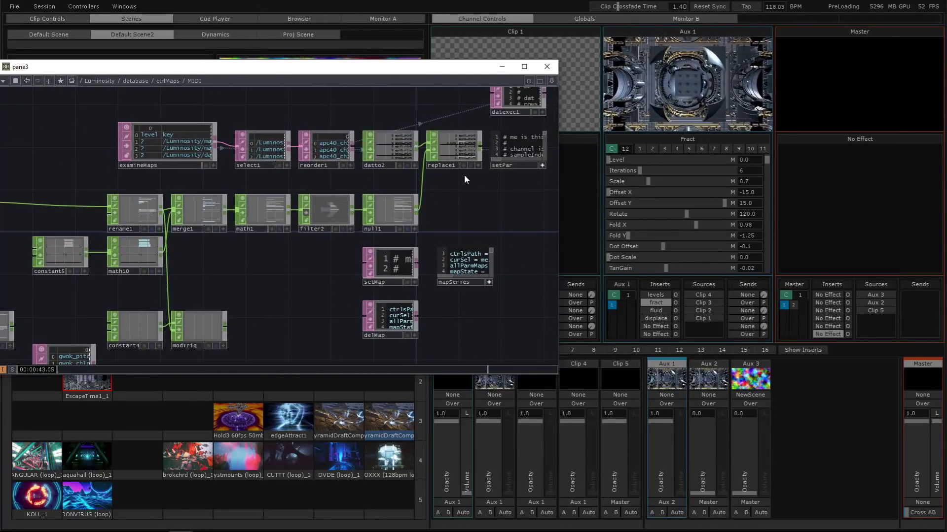
pyautogui.hscroll(-2, 496, 188)
pyautogui.scroll(-1, 496, 188)
pyautogui.moveTo(114, 278); pyautogui.dragTo(268, 282)
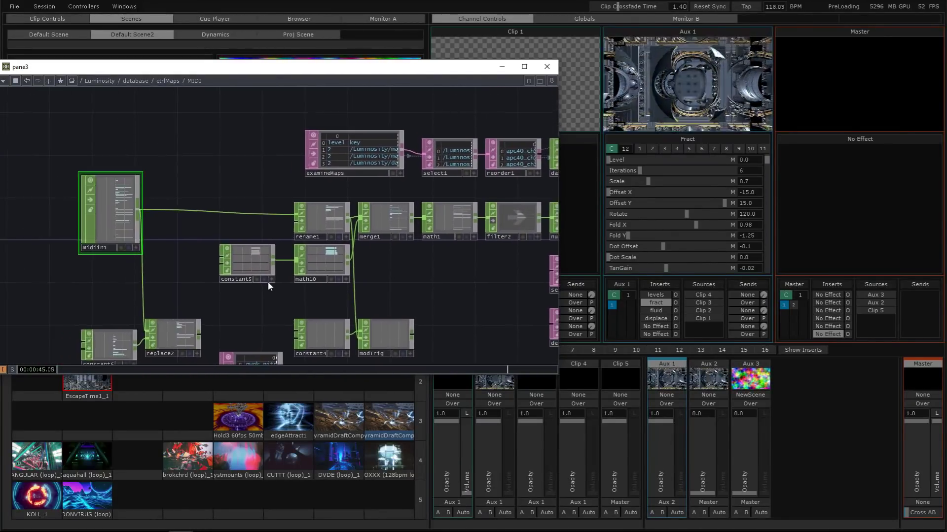
# - Move midiin1 together with its constant and replace2 operators farther away from rename1, and close the network window
pyautogui.moveTo(66, 164); pyautogui.dragTo(162, 342)
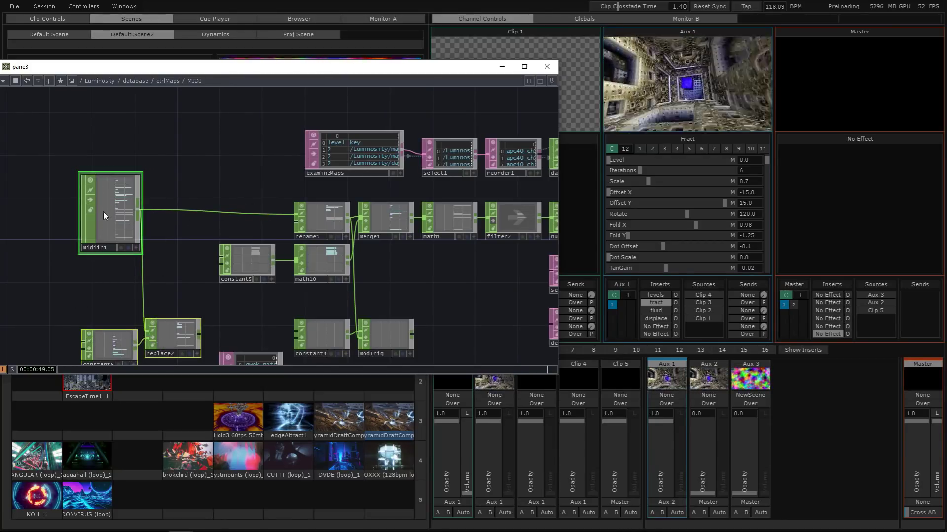
pyautogui.moveTo(103, 211); pyautogui.dragTo(53, 214)
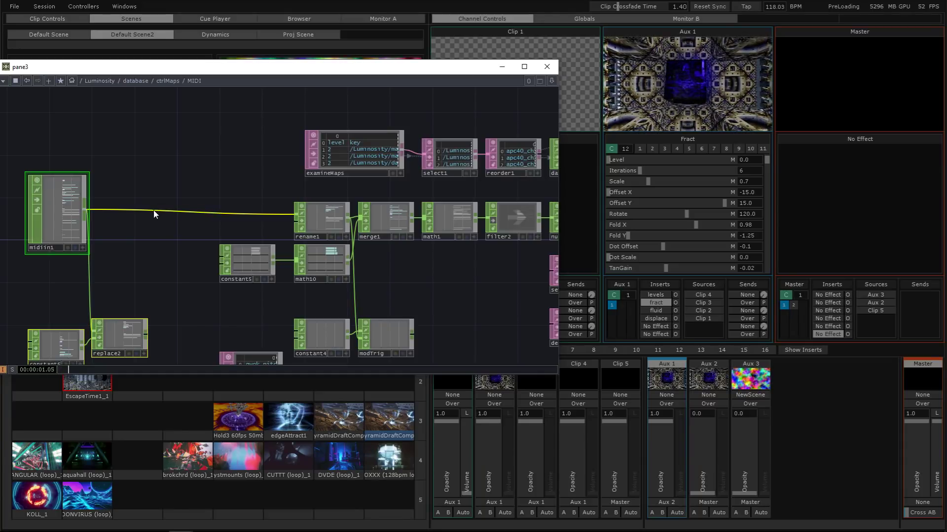
pyautogui.scroll(5, 76, 203)
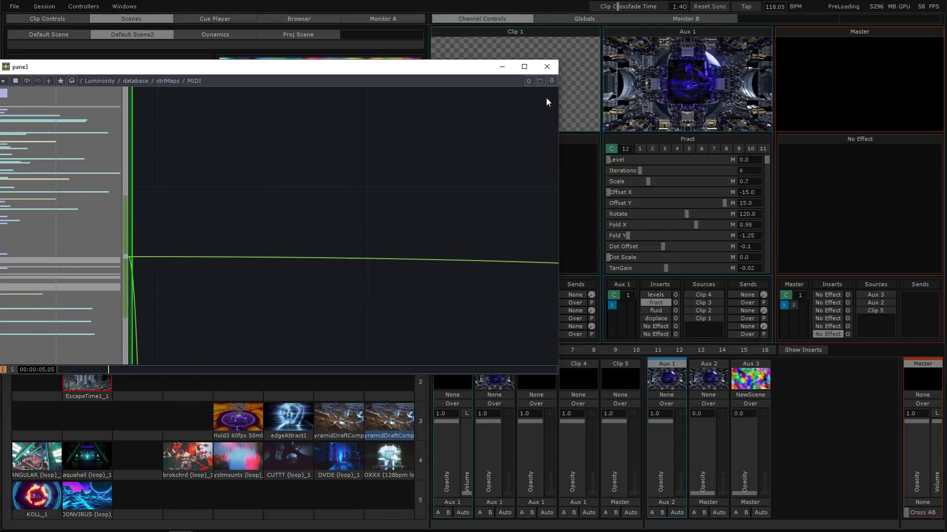
pyautogui.click(546, 66)
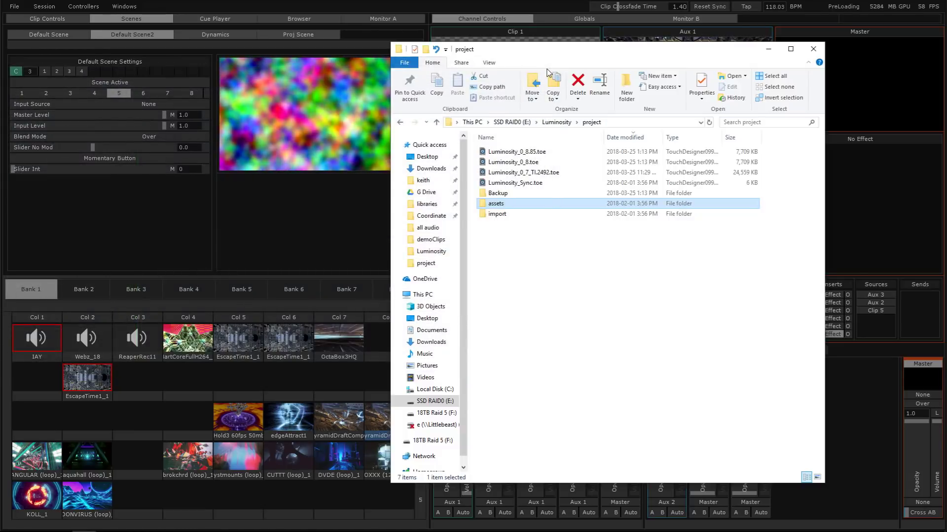
# - Return to the Luminosity interface, open the network behind the Default Scene2 preview and enter sourceDestTables in the database
pyautogui.click(335, 237)
pyautogui.hotkey('ctrl', 'e')
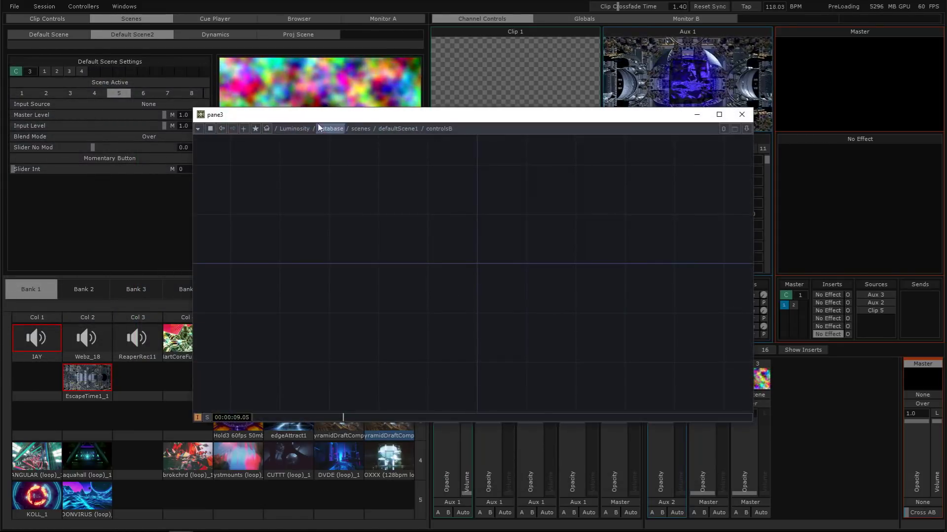
pyautogui.click(326, 130)
pyautogui.click(306, 219)
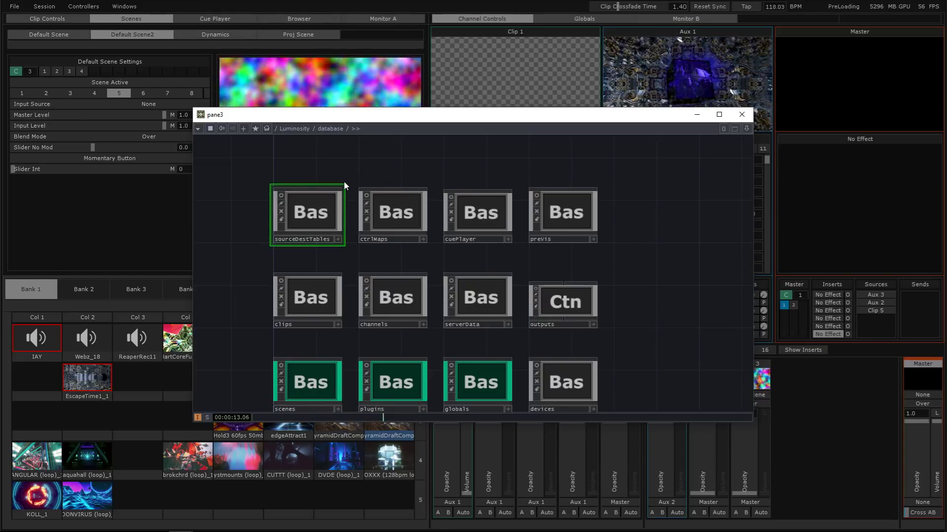
pyautogui.press('i')
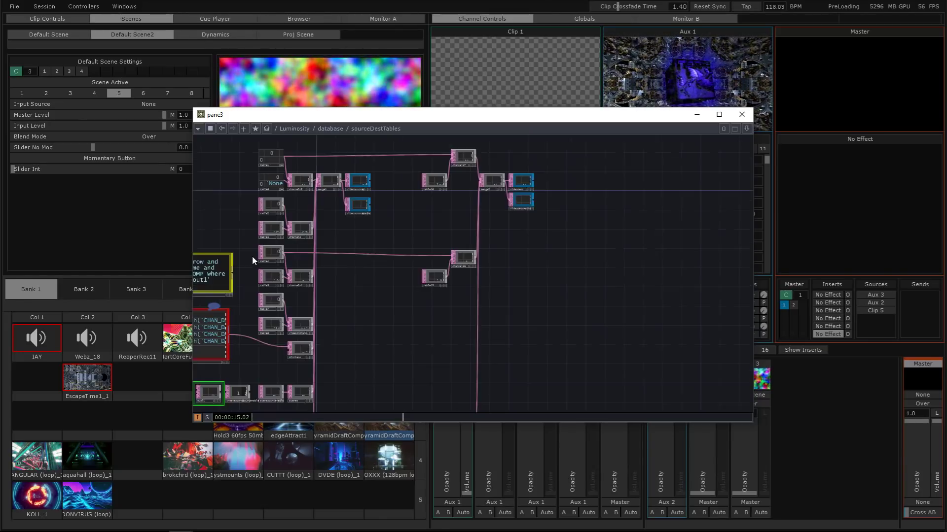
# - Read the source labels, names and channel paths in the videoSources and videoSourcePaths tables
pyautogui.scroll(2, 346, 166)
pyautogui.scroll(5, 471, 190)
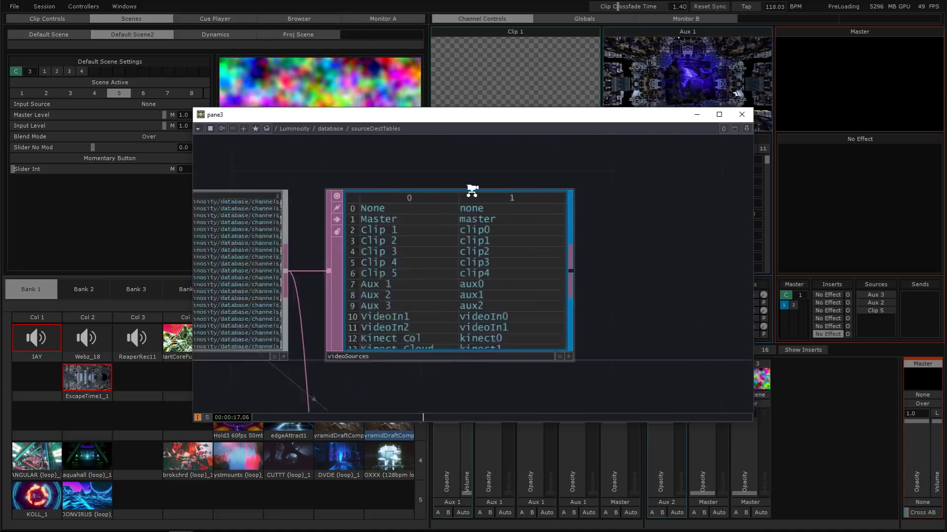
pyautogui.scroll(-4, 471, 190)
pyautogui.scroll(2, 445, 220)
pyautogui.scroll(2, 433, 233)
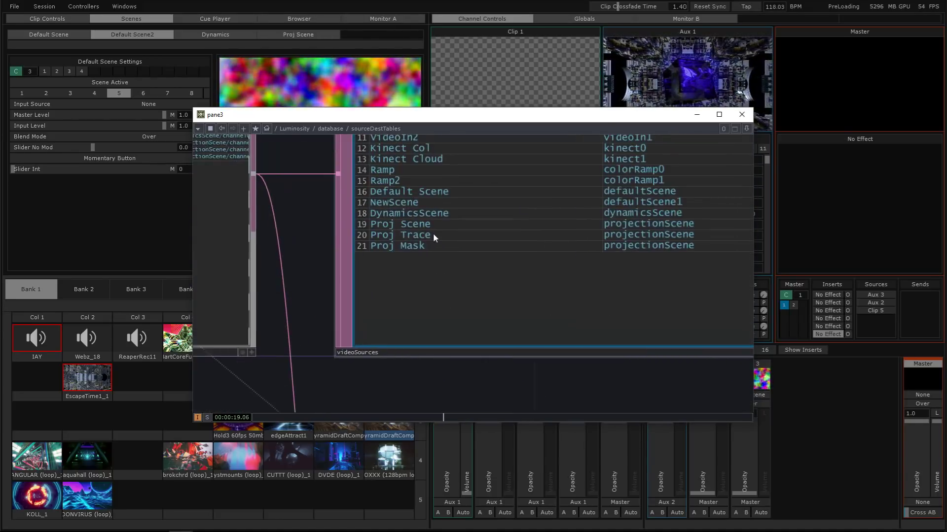
pyautogui.scroll(-4, 436, 301)
pyautogui.scroll(5, 436, 282)
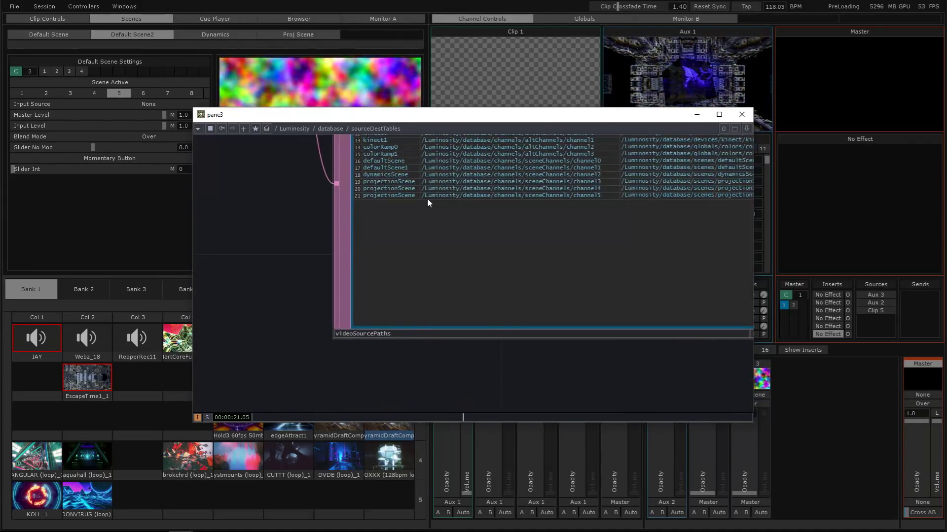
pyautogui.scroll(-4, 427, 202)
pyautogui.scroll(3, 433, 202)
pyautogui.scroll(-3, 419, 194)
pyautogui.scroll(-6, 395, 195)
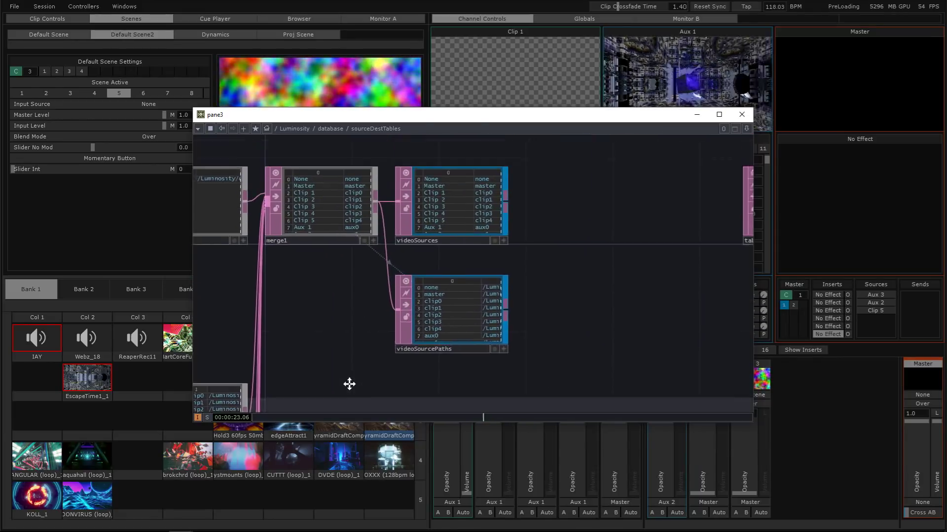
# - Read the note about making a new source and view the customPaths table below it
pyautogui.scroll(2, 498, 314)
pyautogui.moveTo(314, 306); pyautogui.dragTo(449, 209)
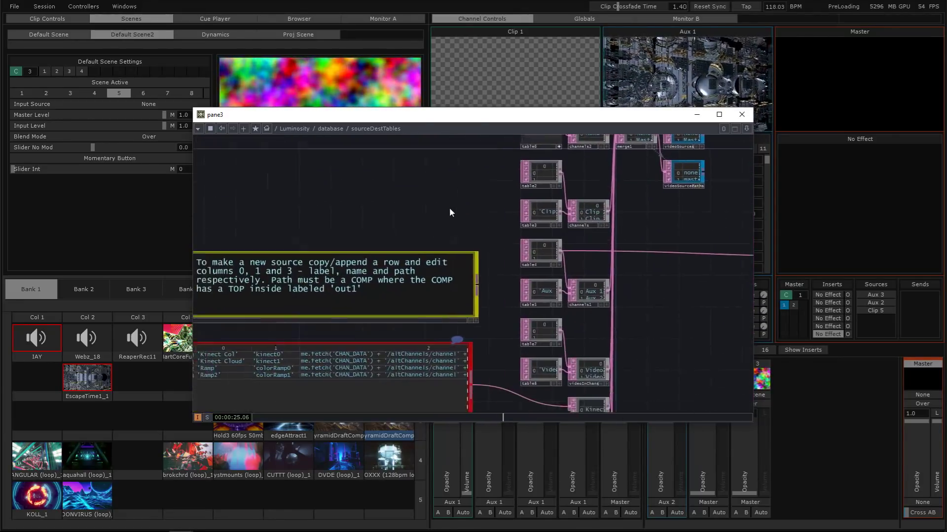
pyautogui.scroll(-4, 449, 209)
pyautogui.scroll(2, 339, 317)
pyautogui.scroll(1, 384, 266)
pyautogui.scroll(1, 384, 266)
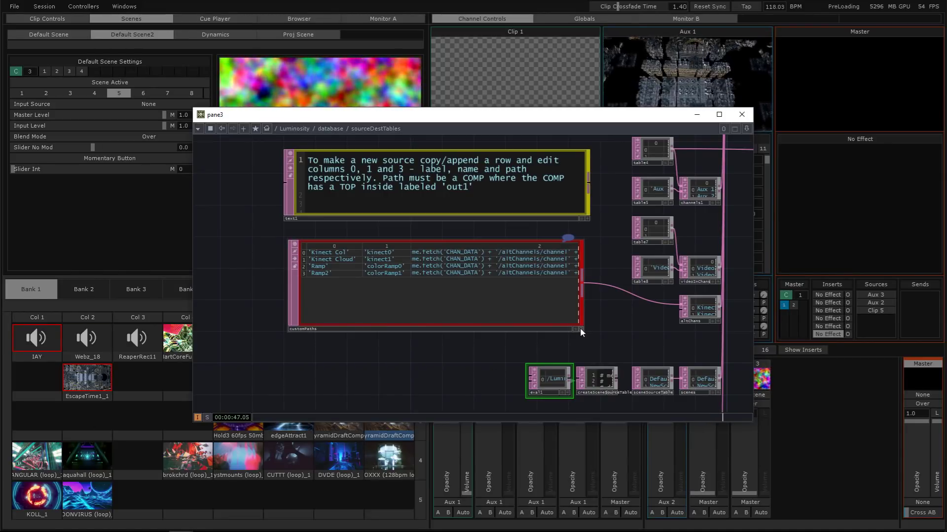
# - Copy the 'Ramp2' row of customPaths, show the Append Copied option without applying it, and select the instruction note
pyautogui.rightClick(287, 271)
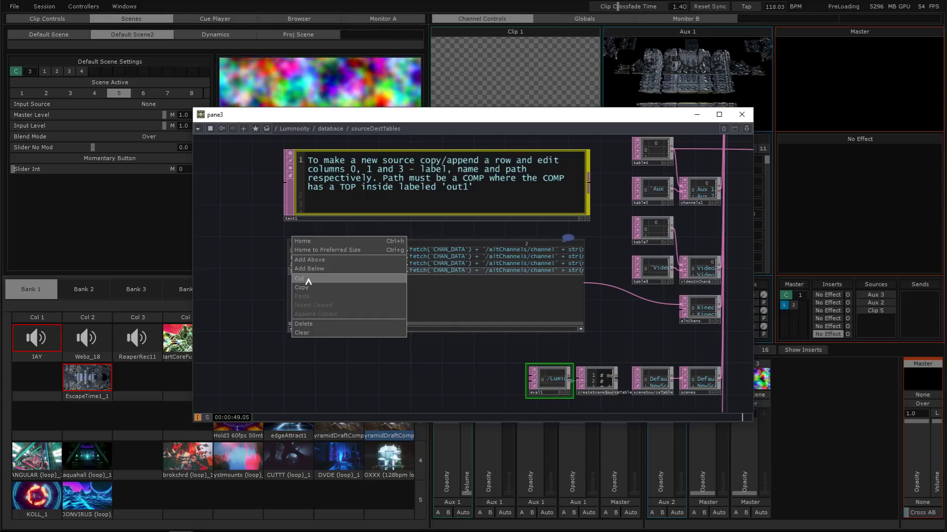
pyautogui.click(306, 288)
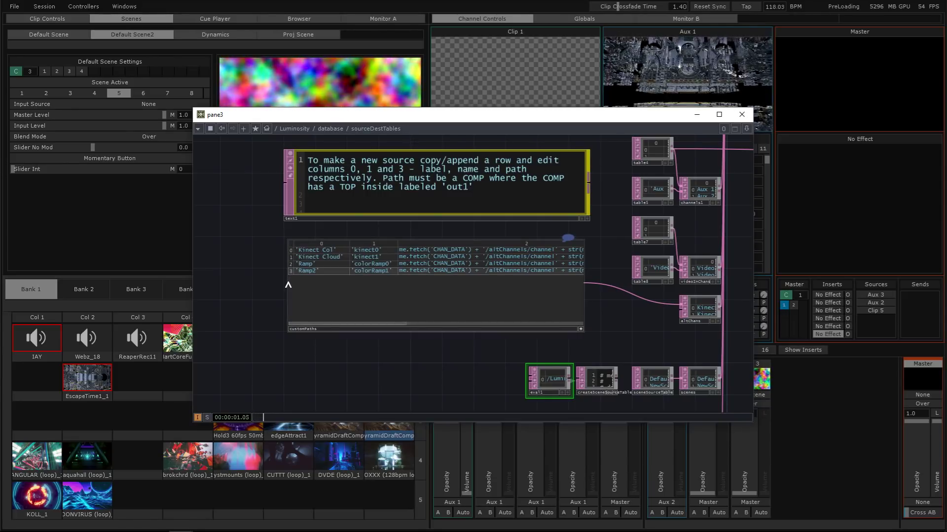
pyautogui.rightClick(303, 272)
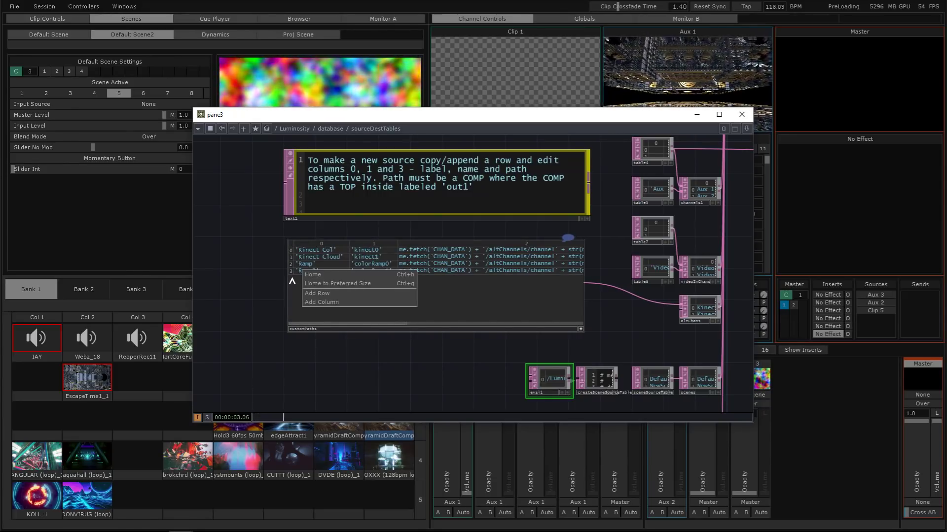
pyautogui.click(292, 274)
pyautogui.rightClick(291, 271)
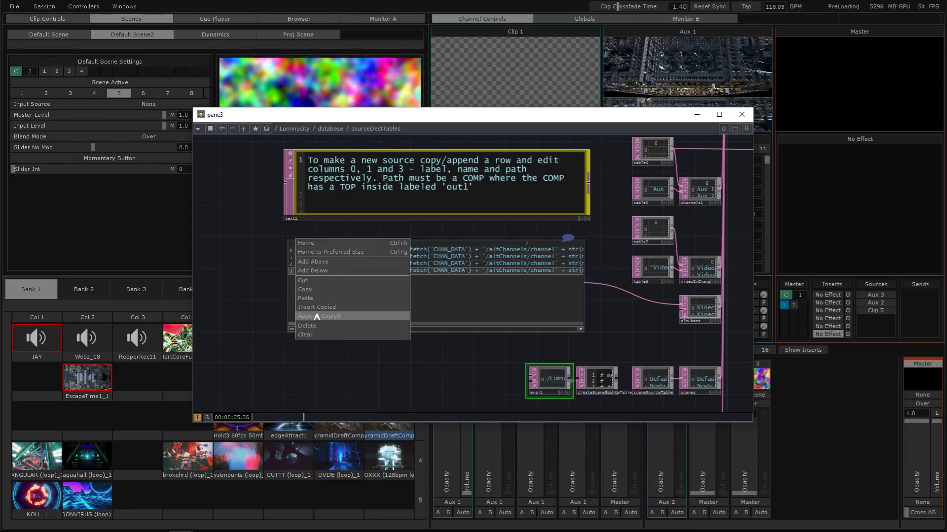
pyautogui.click(243, 232)
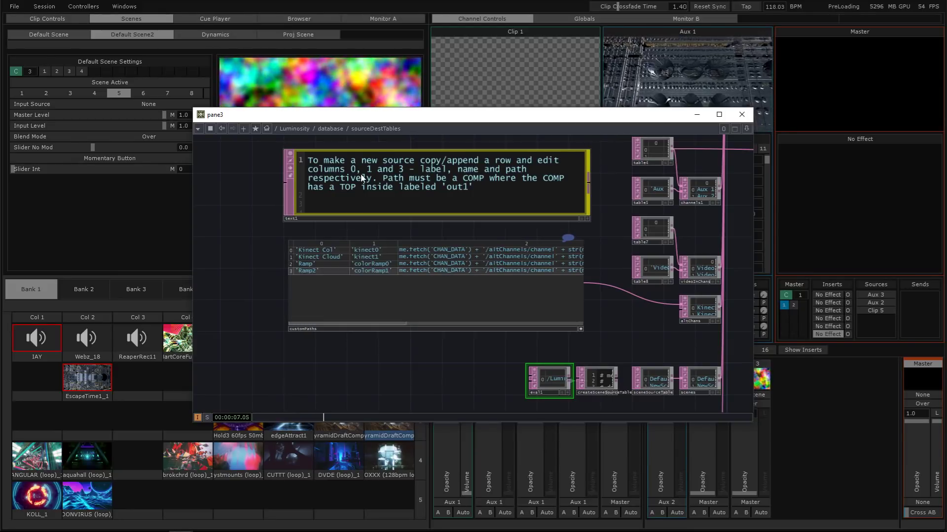
pyautogui.click(358, 171)
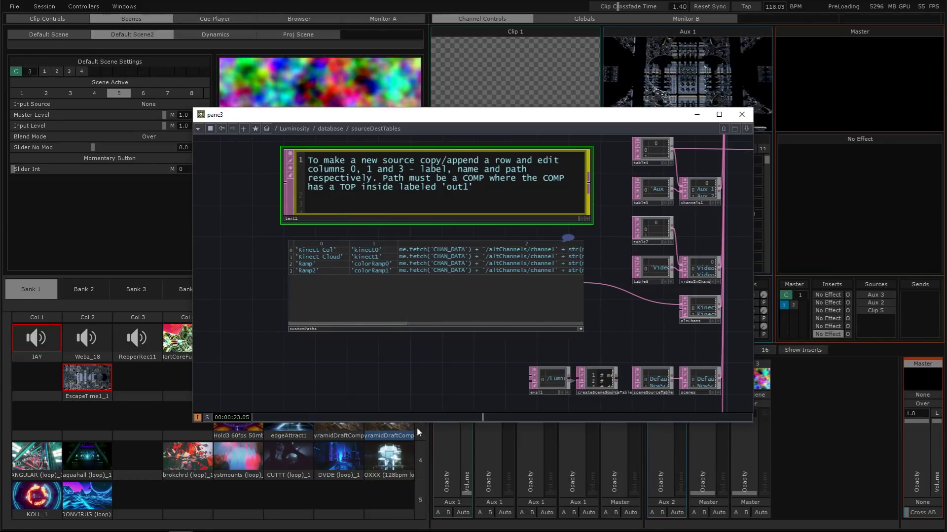
# - Examine the path expressions in column 3 of customPaths, deactivate the table's viewer and read the operator's info and comment
pyautogui.scroll(2, 533, 228)
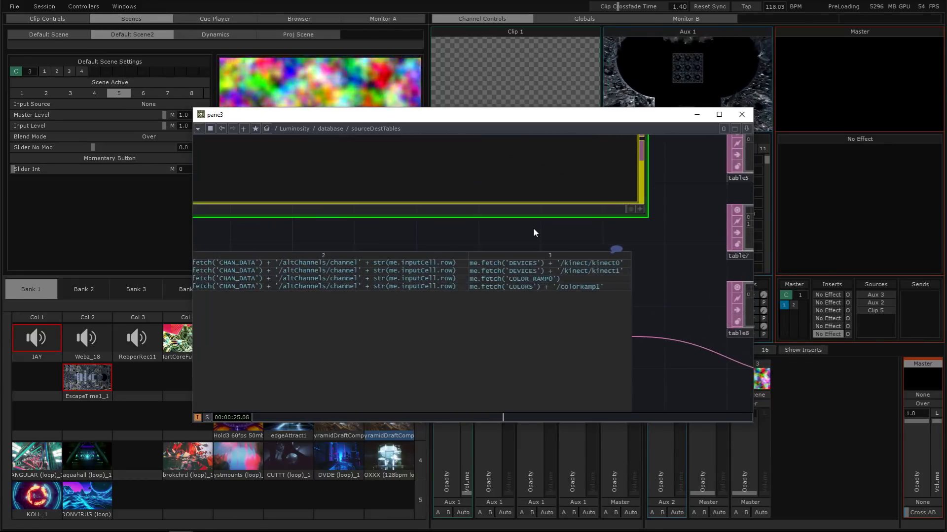
pyautogui.scroll(2, 533, 227)
pyautogui.click(664, 287)
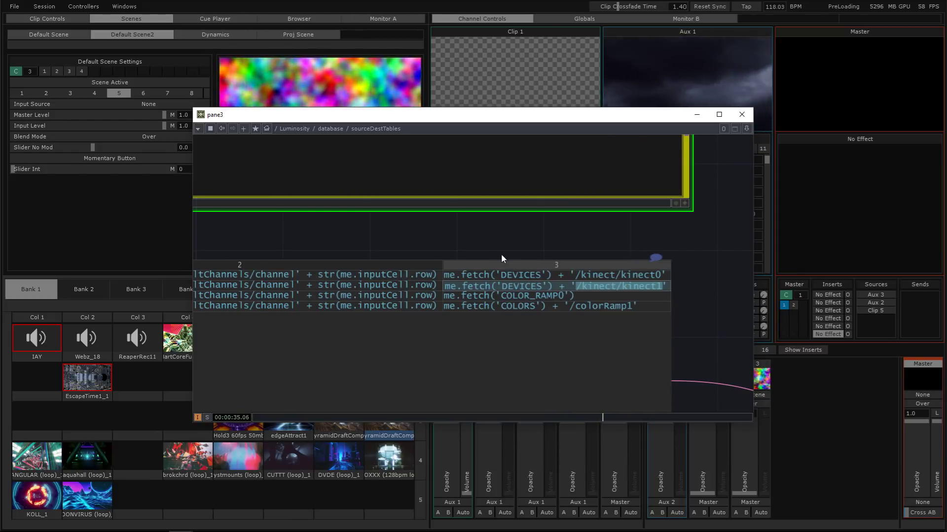
pyautogui.scroll(-1, 491, 243)
pyautogui.scroll(-1, 491, 243)
pyautogui.moveTo(662, 289); pyautogui.dragTo(636, 246)
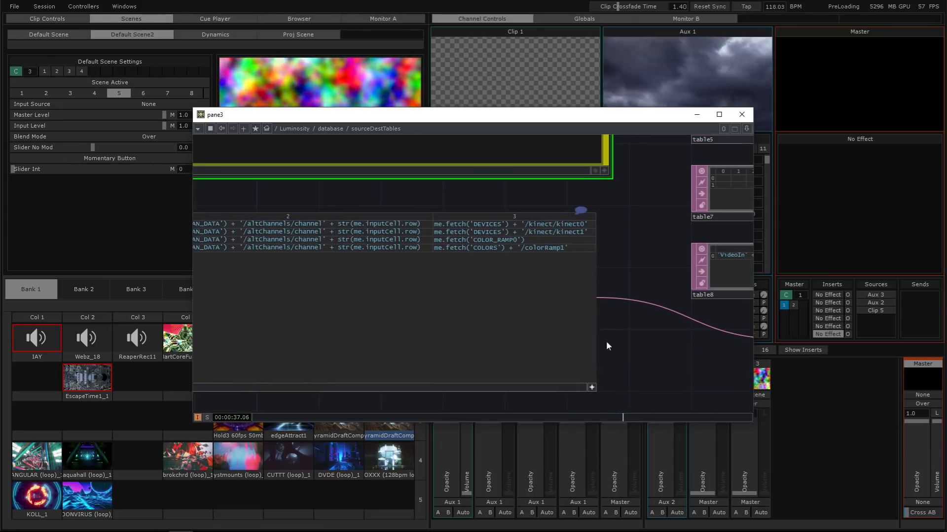
pyautogui.click(591, 388)
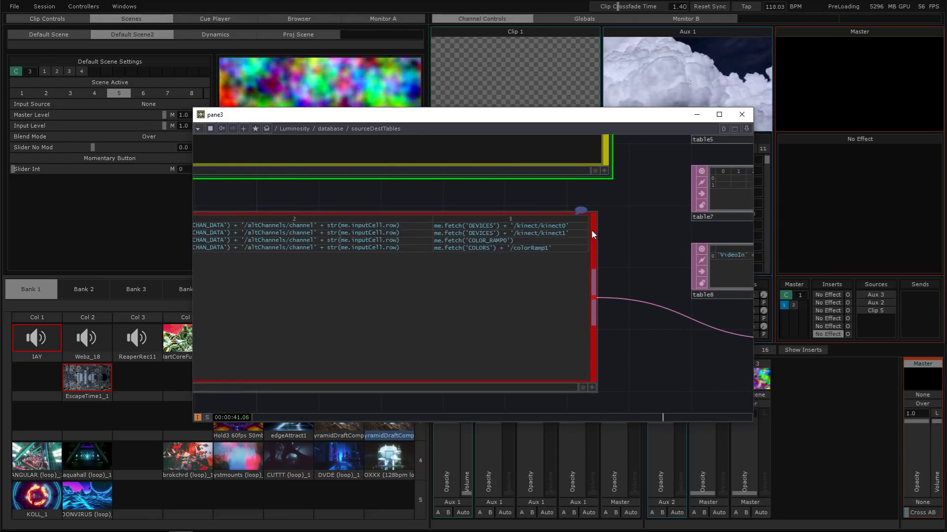
pyautogui.middleClick(581, 213)
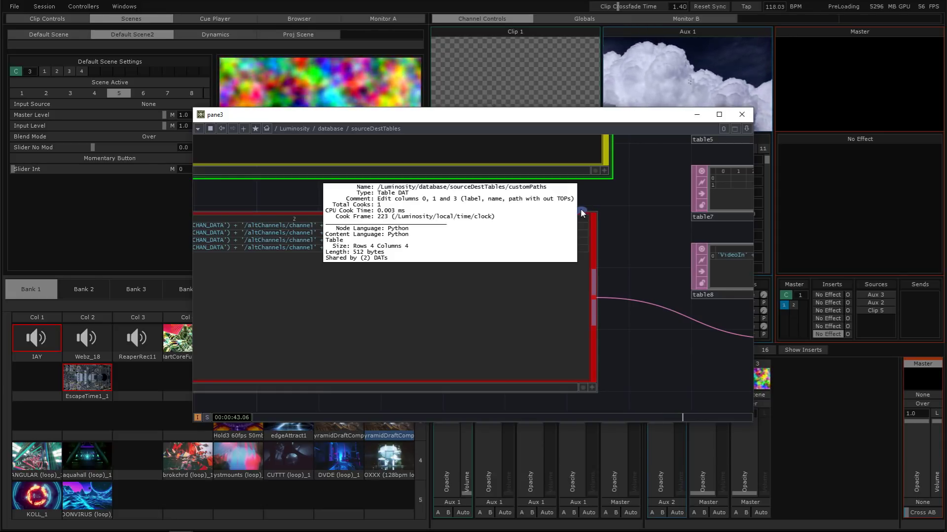
# - Leave sourceDestTables for the top Luminosity network and frame its database, local and perform components
pyautogui.scroll(-5, 474, 243)
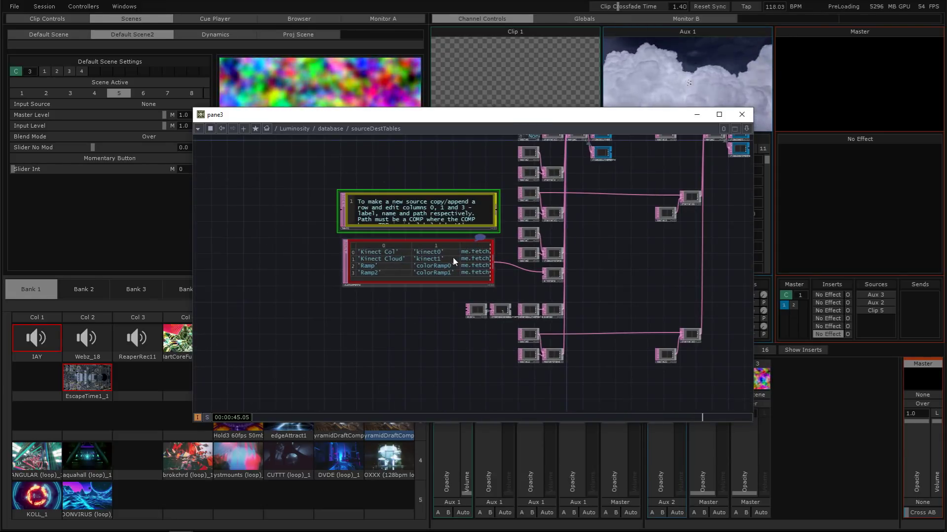
pyautogui.scroll(-3, 452, 252)
pyautogui.scroll(-3, 452, 241)
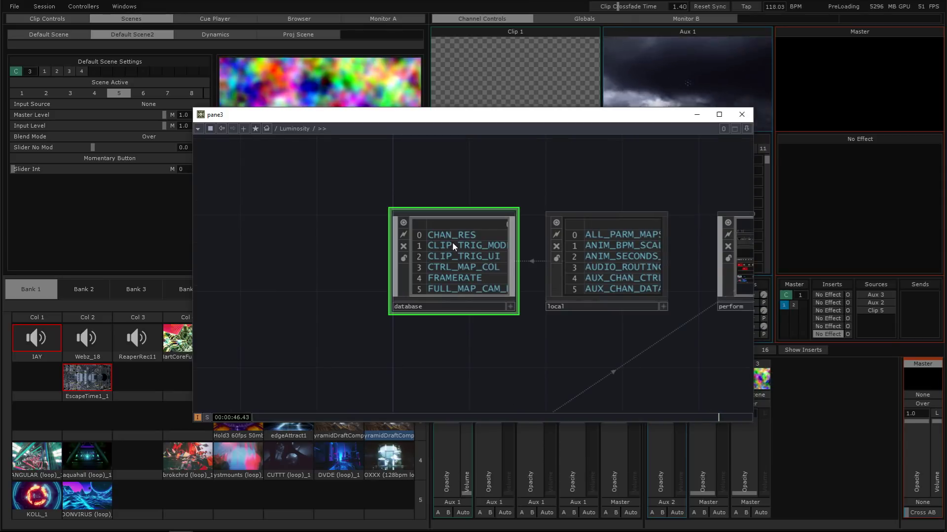
pyautogui.press('h')
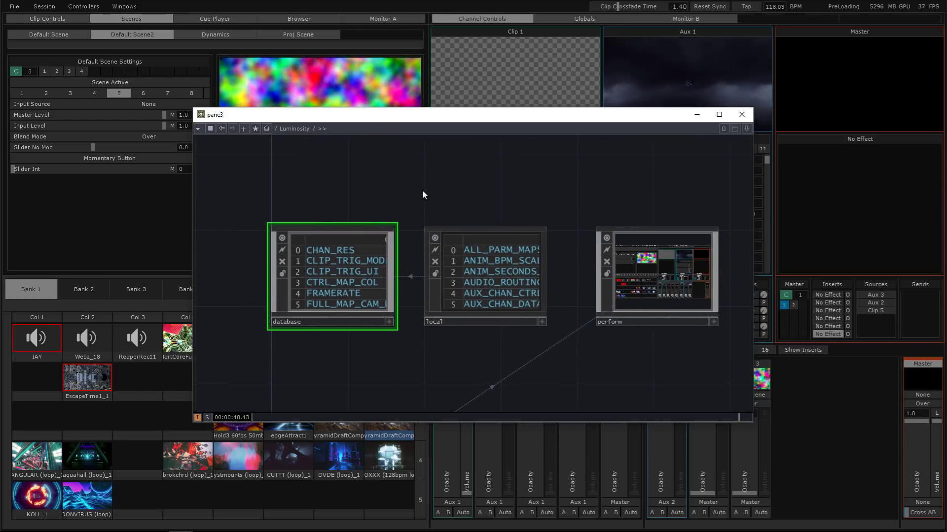
# - Move the database, local and perform components down together, closer to the row with master, processor and utilities
pyautogui.scroll(-3, 422, 190)
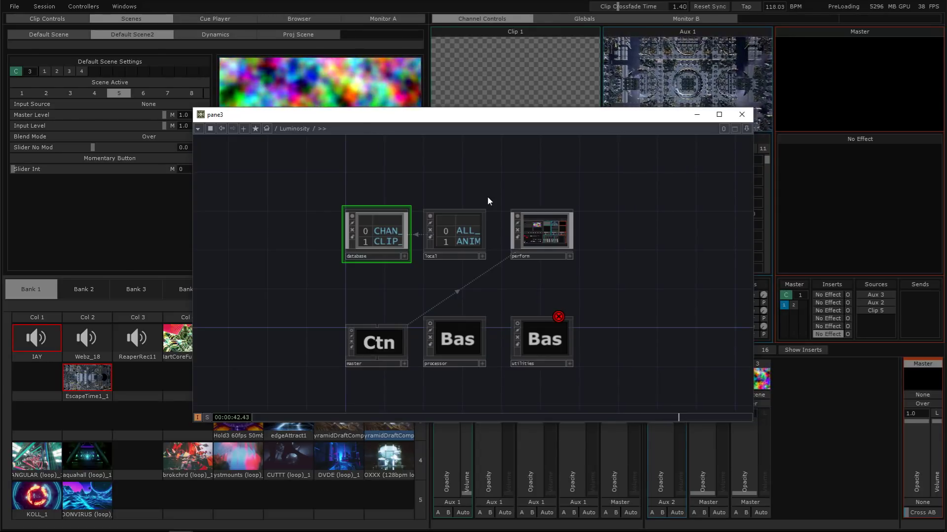
pyautogui.moveTo(579, 290); pyautogui.dragTo(331, 176)
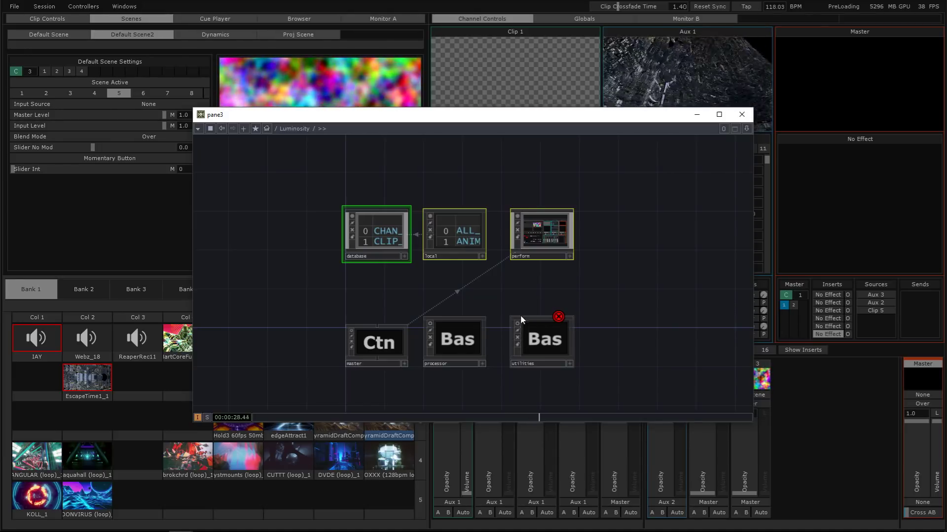
pyautogui.moveTo(594, 295)
pyautogui.mouseDown()
pyautogui.moveTo(356, 257)
pyautogui.moveTo(310, 209)
pyautogui.moveTo(330, 165)
pyautogui.moveTo(326, 174)
pyautogui.mouseUp()
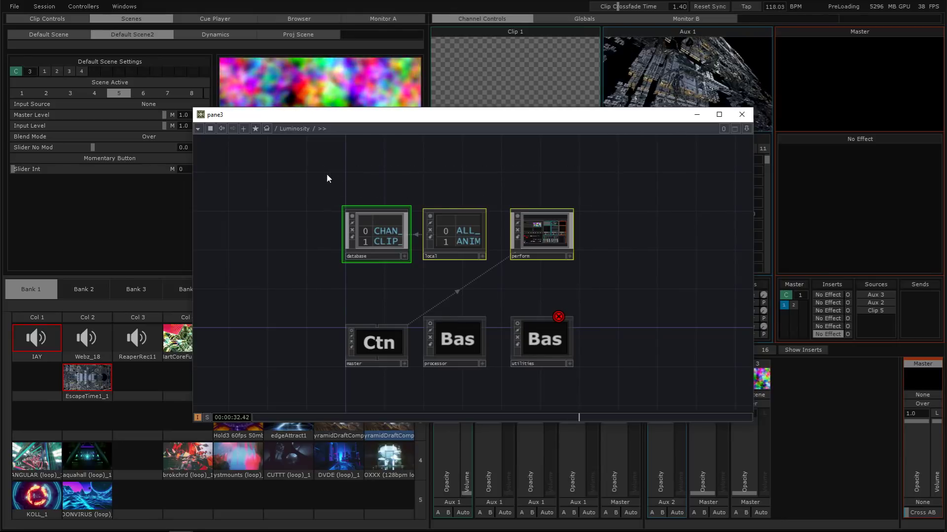
pyautogui.moveTo(545, 229); pyautogui.dragTo(538, 261)
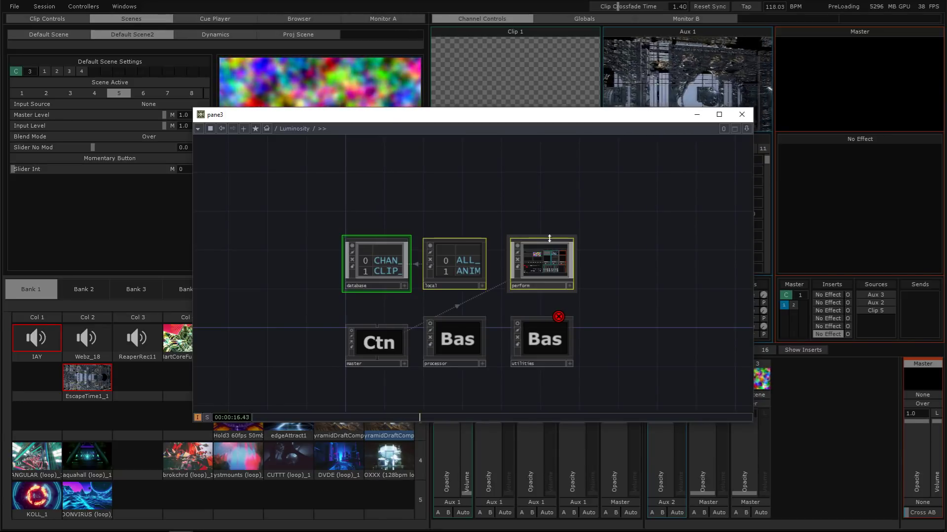
# - Shift the utilities and perform components slightly left to even out the column spacing, and close the network pane
pyautogui.scroll(2, 549, 238)
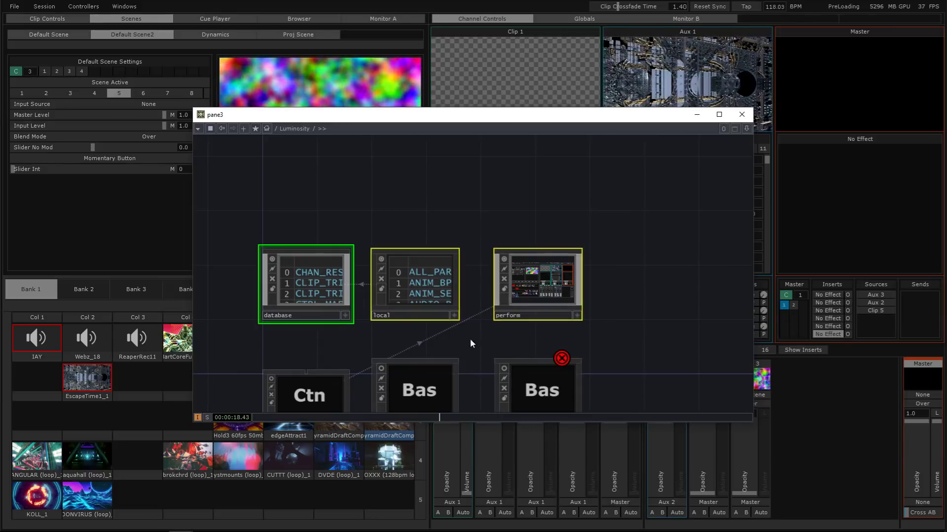
pyautogui.moveTo(470, 339); pyautogui.dragTo(533, 285)
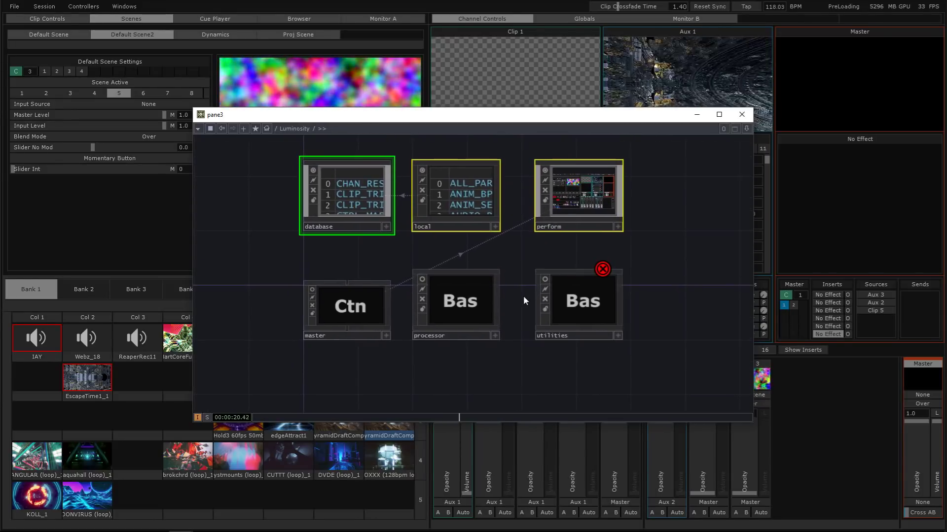
pyautogui.moveTo(607, 293); pyautogui.dragTo(593, 294)
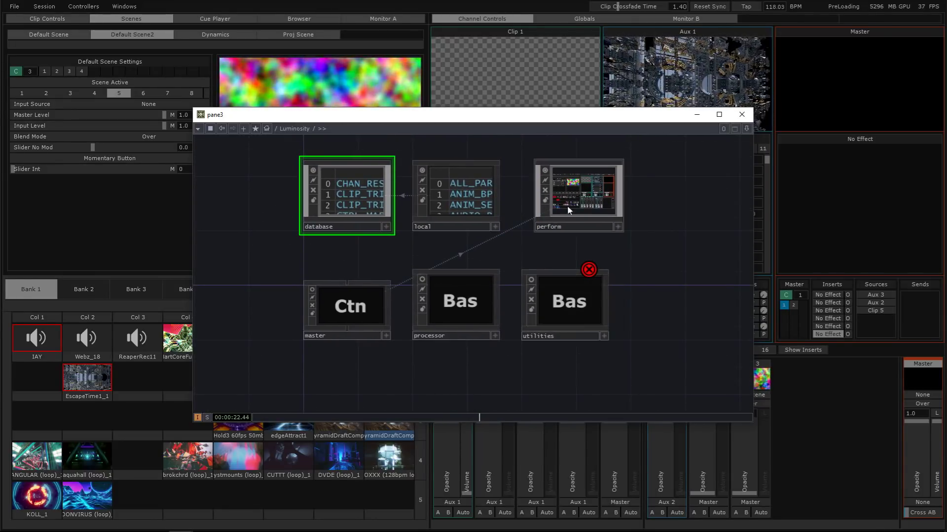
pyautogui.moveTo(567, 205); pyautogui.dragTo(553, 206)
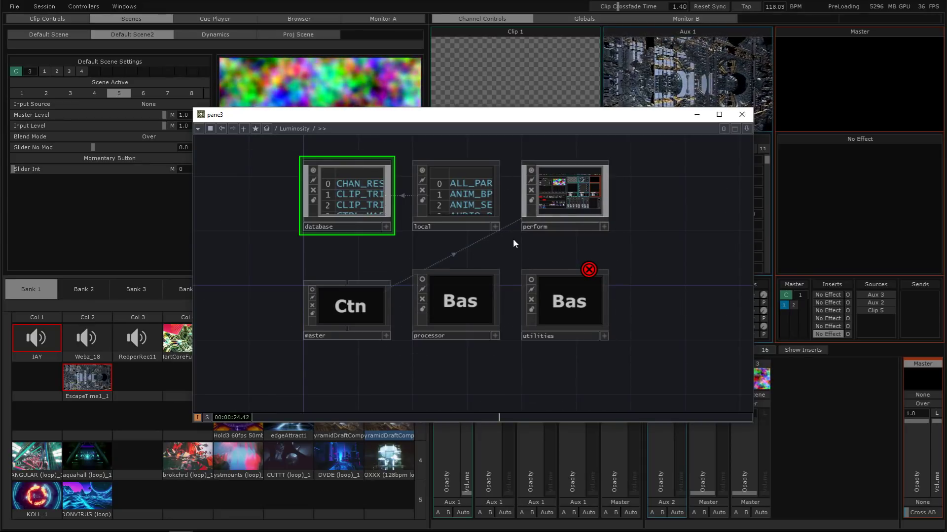
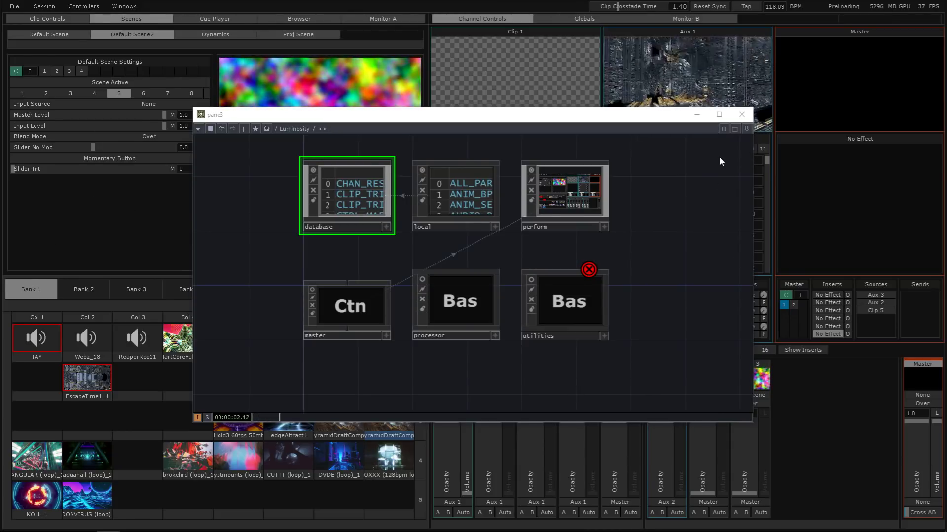
pyautogui.click(742, 114)
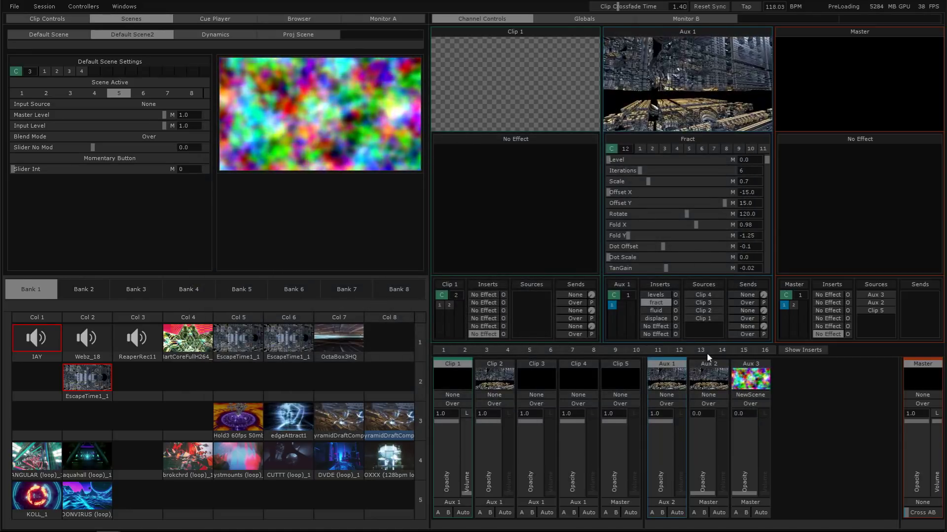
# - Trigger the PyramidDraftComp clip in column 7, lane 3, and set Aux 3's source to DynamicsScene
pyautogui.click(353, 421)
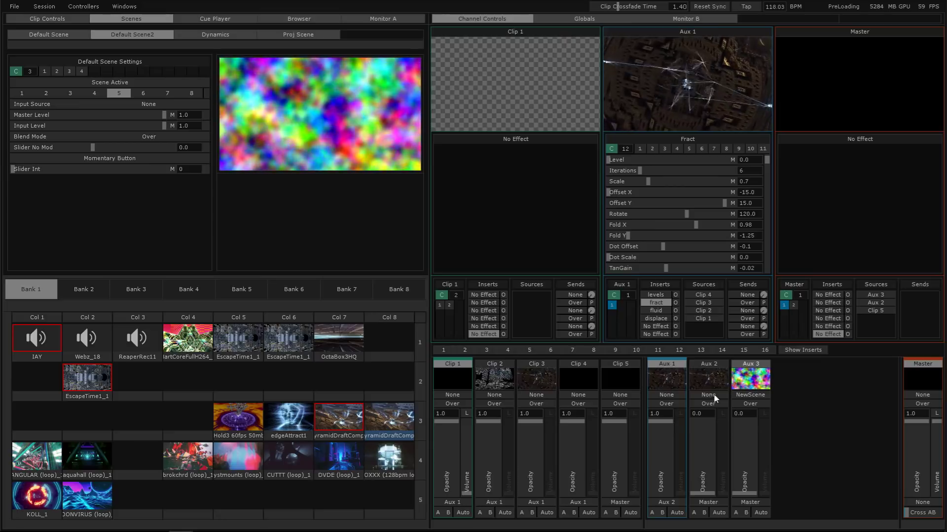
pyautogui.click(739, 403)
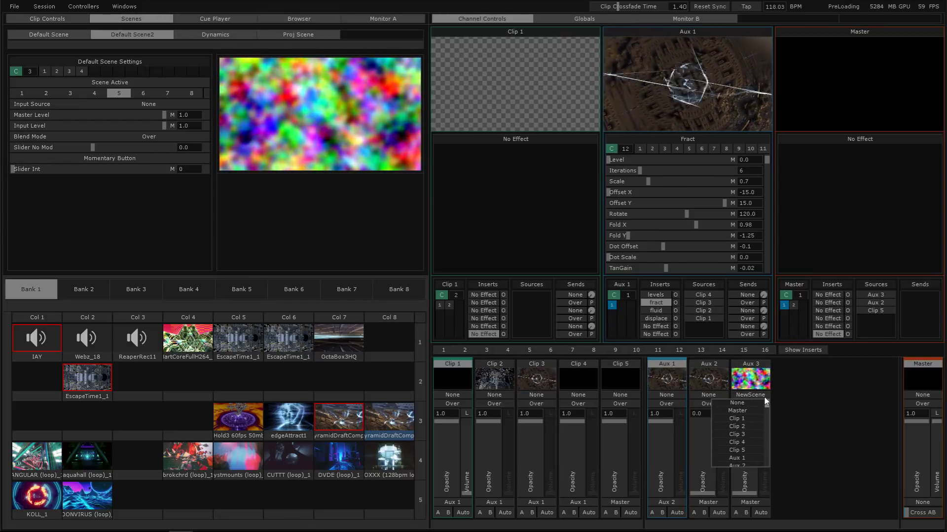
pyautogui.moveTo(765, 411); pyautogui.dragTo(759, 454)
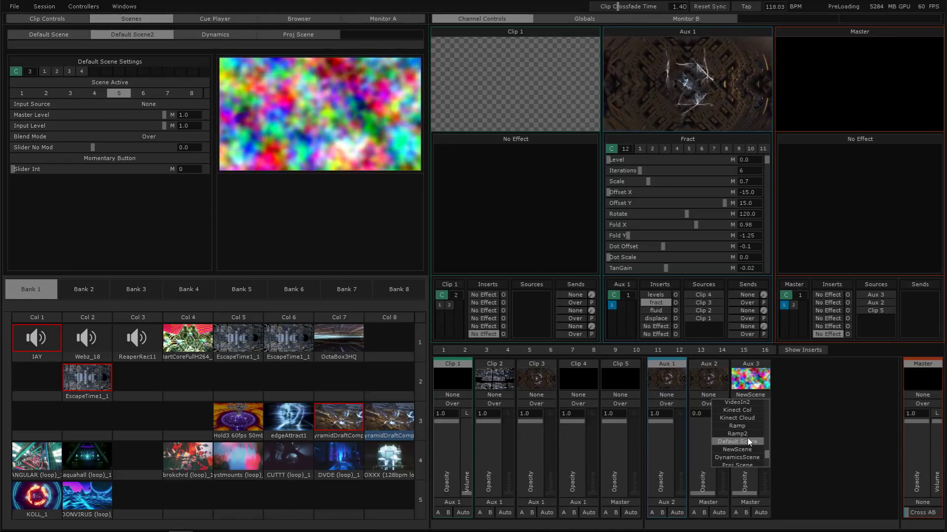
pyautogui.click(741, 454)
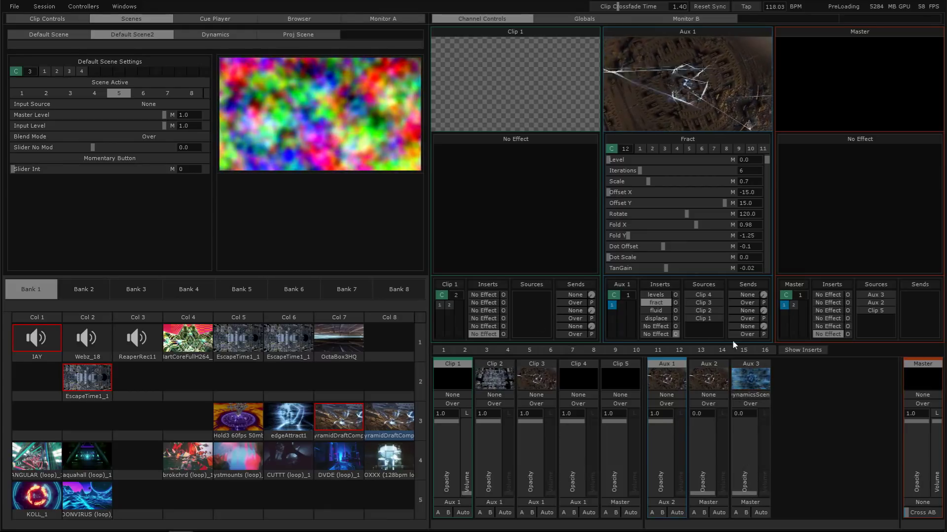
# - Raise Aux 3's opacity to 1.0 and view the Master output in Monitor B with the edgeAttract1 clip triggered
pyautogui.moveTo(744, 493); pyautogui.dragTo(728, 333)
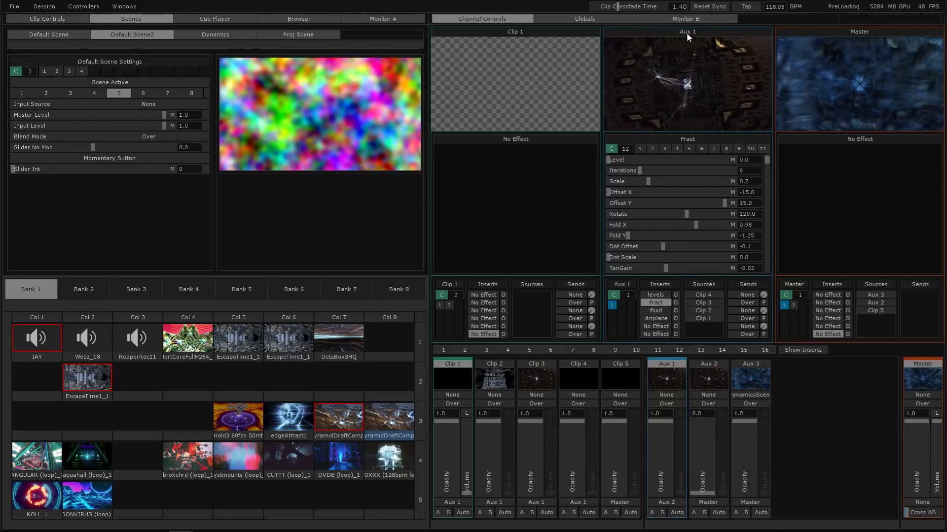
pyautogui.click(686, 19)
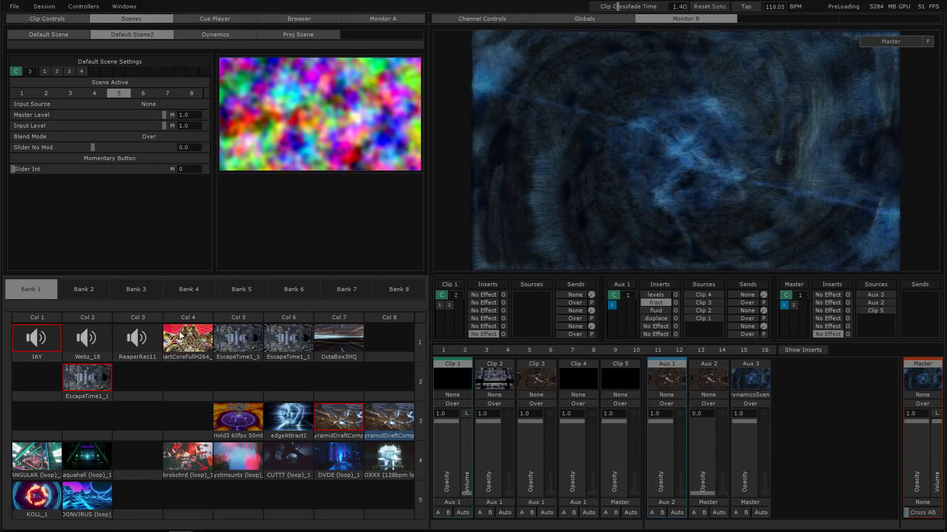
pyautogui.click(283, 418)
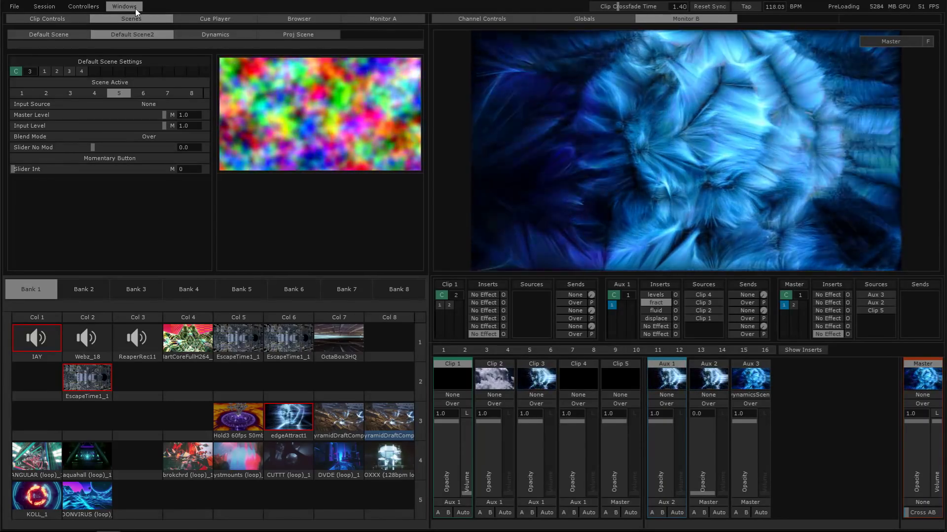
# - View the server setup with its mapping and PreVis controls twice, returning to the main window each time
pyautogui.click(135, 8)
pyautogui.click(135, 16)
pyautogui.click(126, 8)
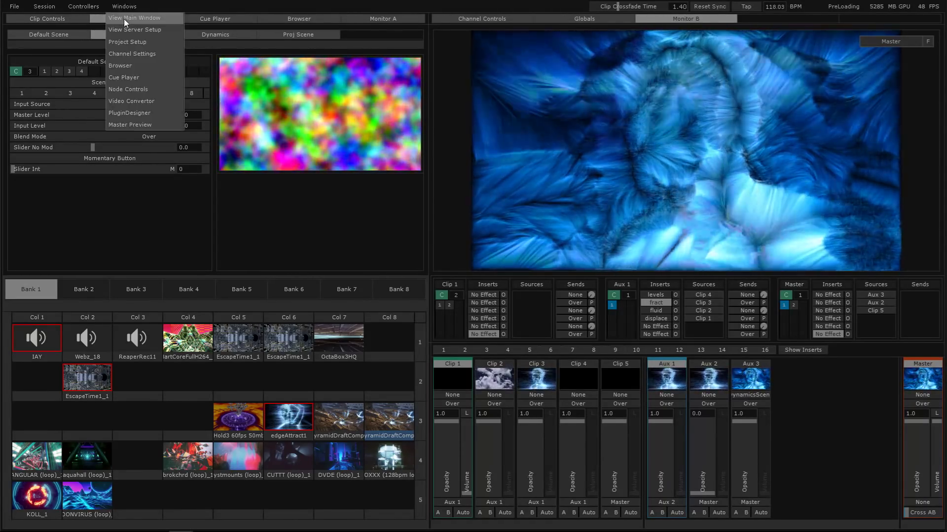
pyautogui.click(123, 29)
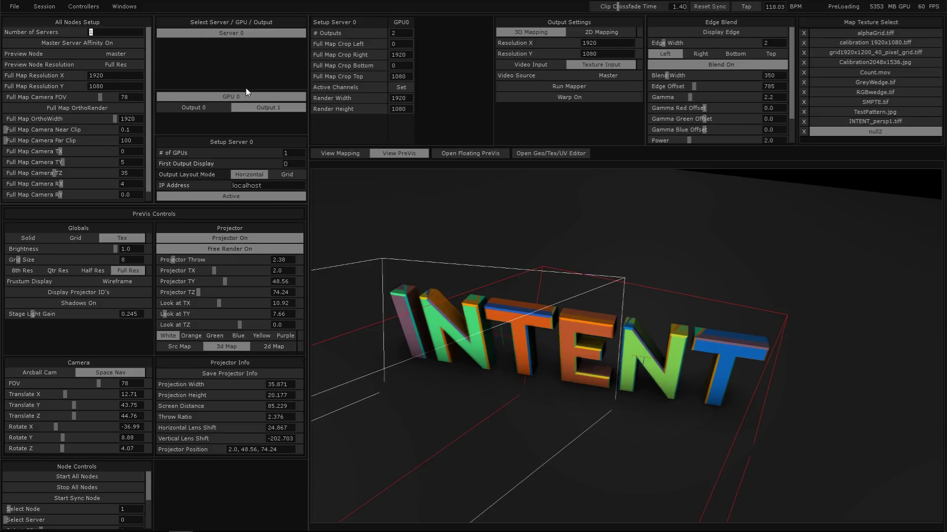
pyautogui.click(137, 9)
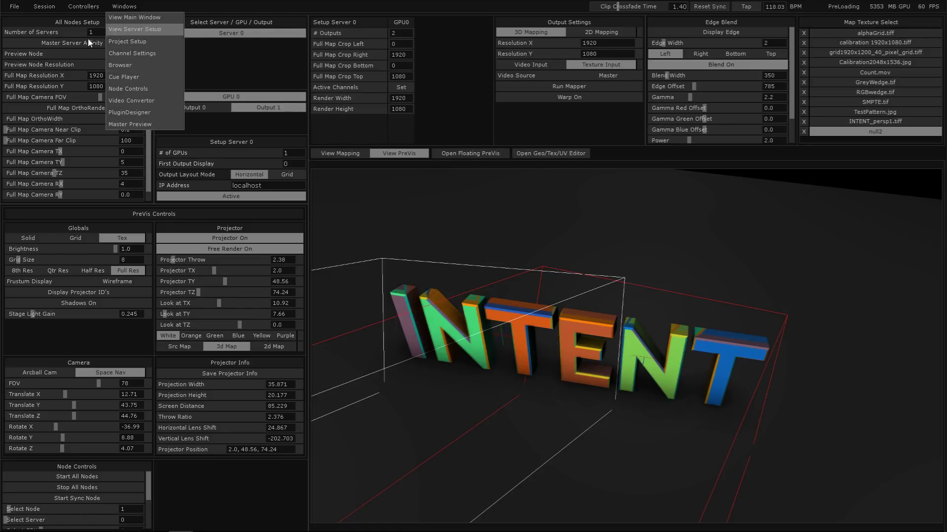
pyautogui.click(119, 18)
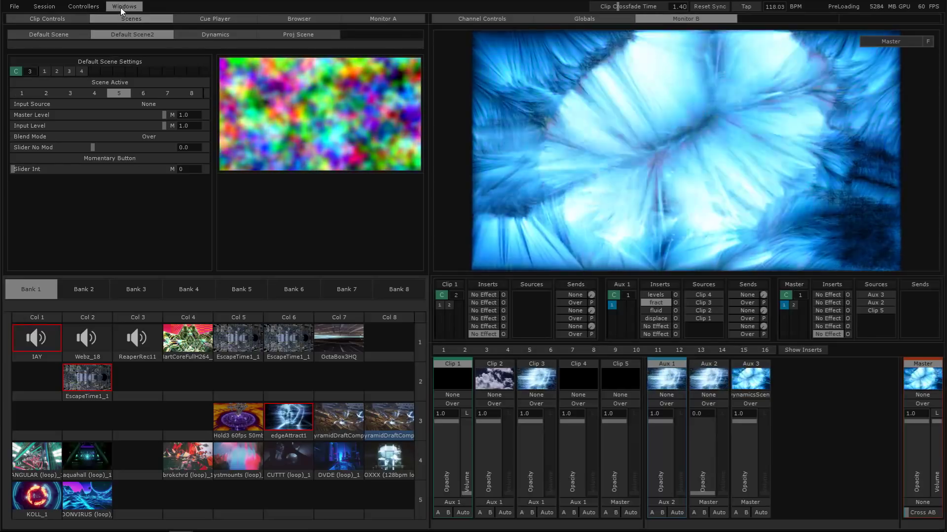
pyautogui.click(121, 8)
pyautogui.click(120, 32)
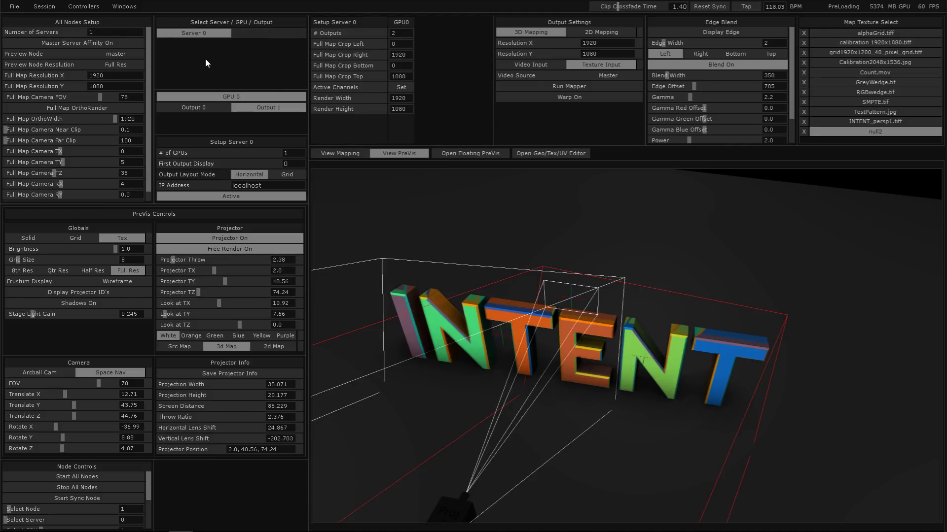
pyautogui.click(123, 7)
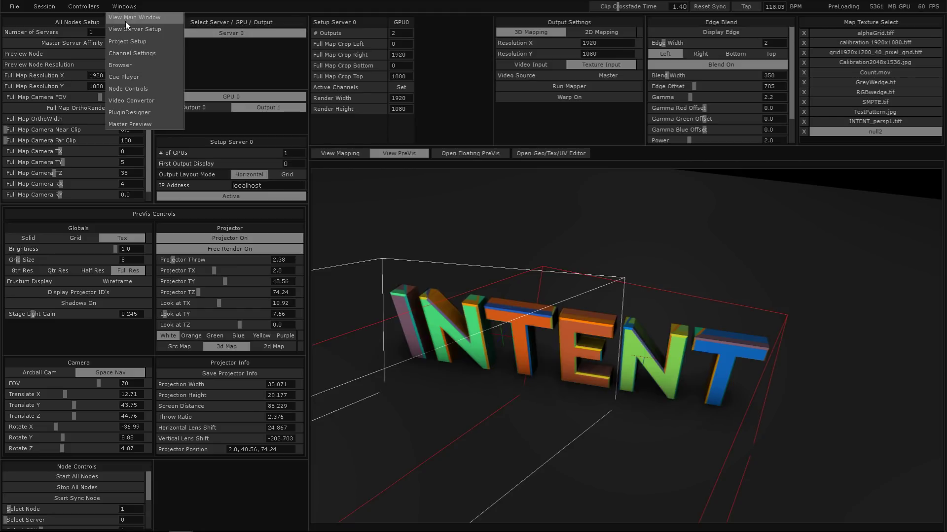
pyautogui.click(125, 22)
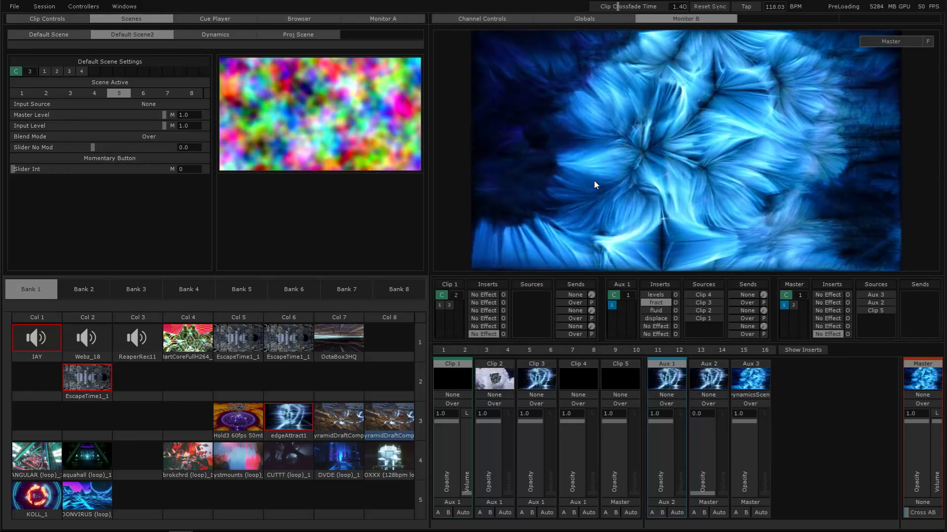
# - Open the project setup window, examine its Internal, Local, Remote and Pro node options, and close it
pyautogui.click(119, 6)
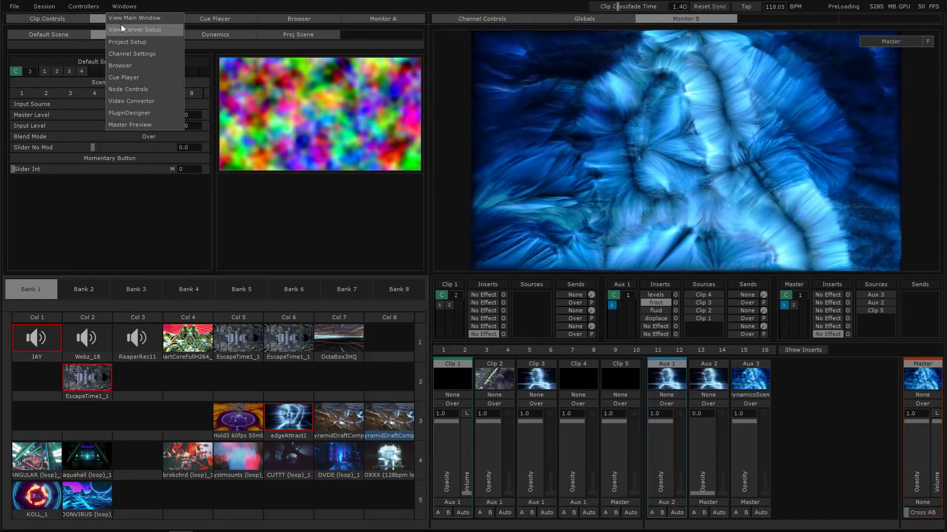
pyautogui.click(120, 39)
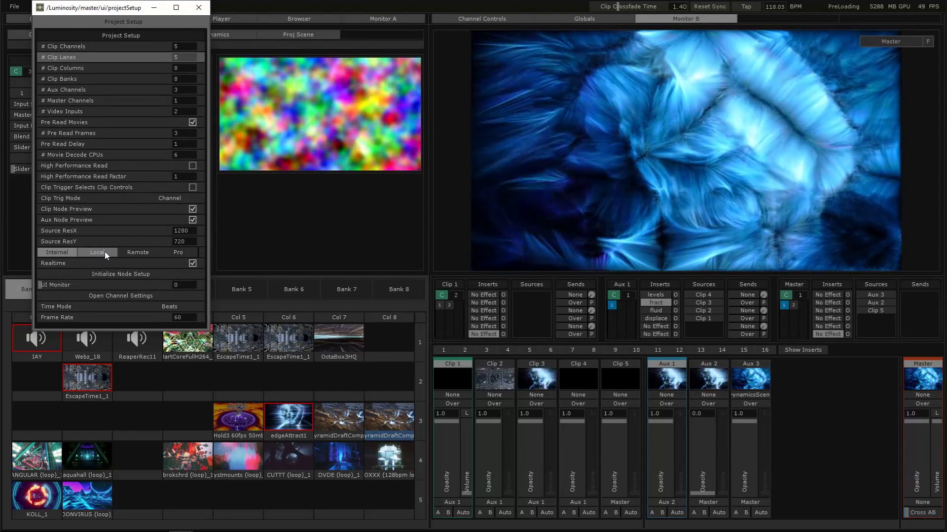
pyautogui.moveTo(99, 8); pyautogui.dragTo(216, 48)
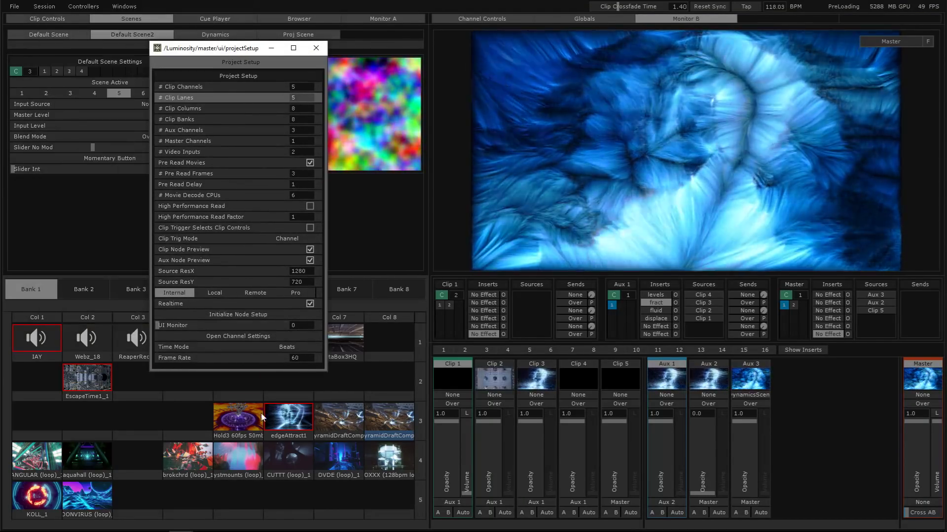
pyautogui.click(250, 296)
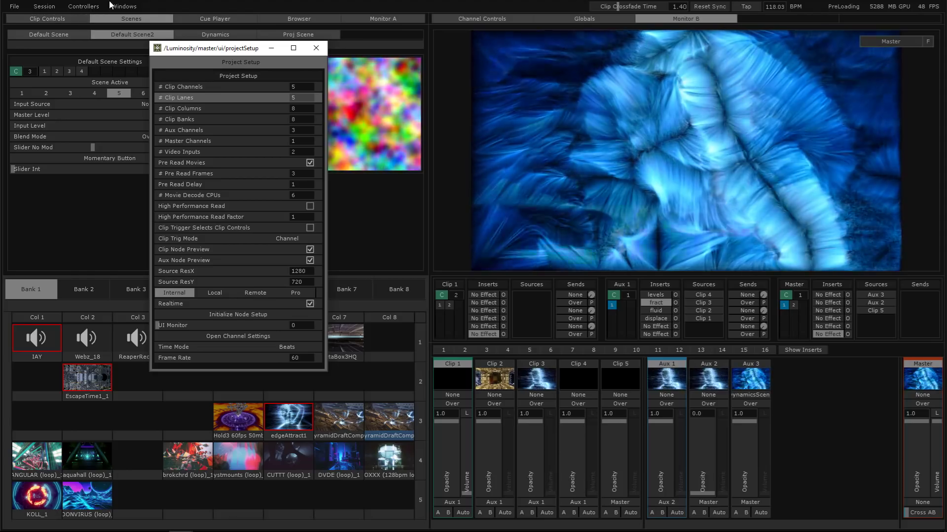
pyautogui.moveTo(222, 48); pyautogui.dragTo(336, 63)
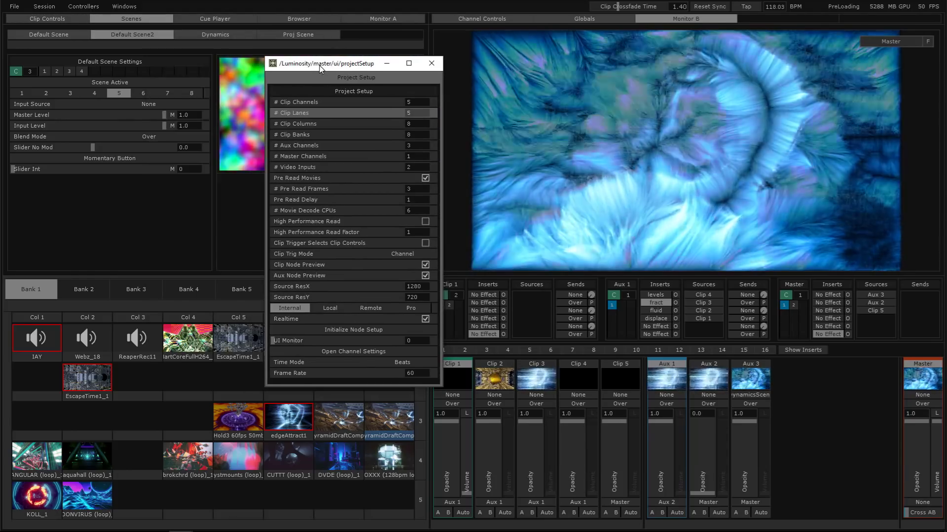
pyautogui.click(431, 64)
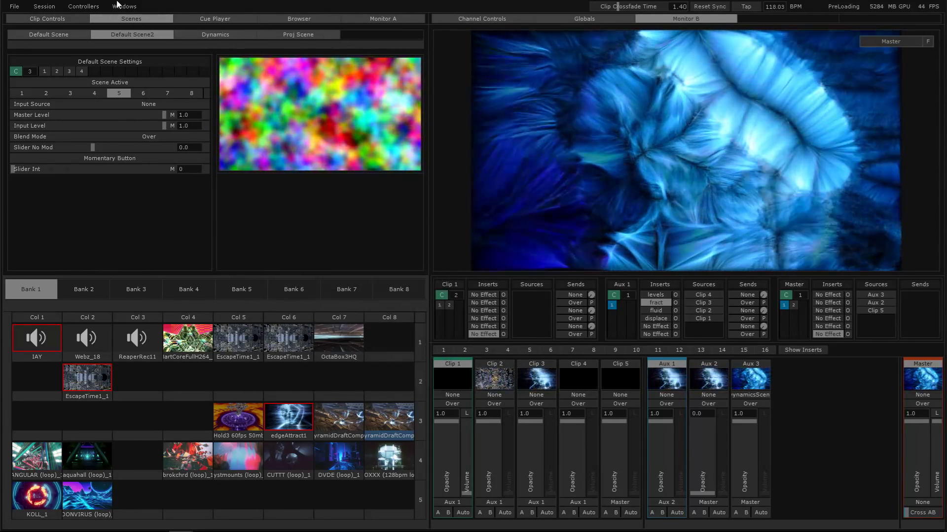
# - Open the node controls window, look over the start and stop options for nodes, and close it
pyautogui.click(123, 7)
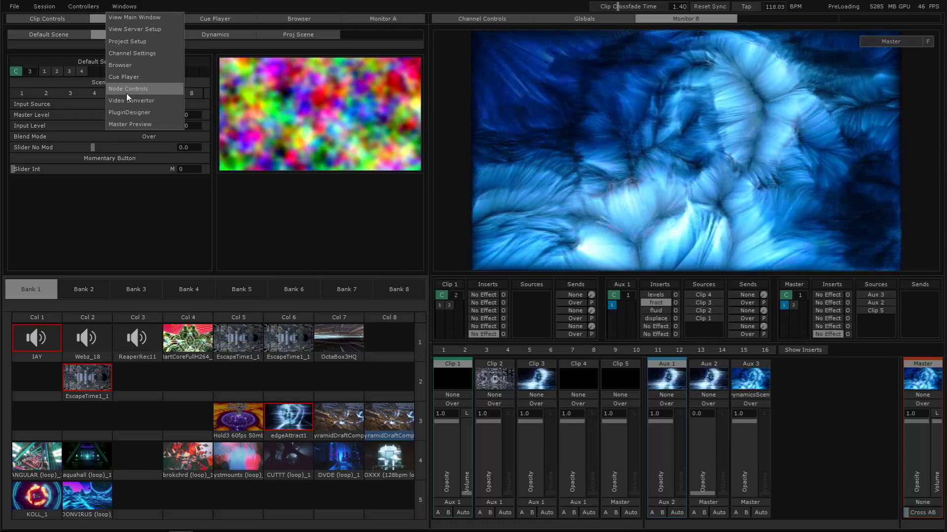
pyautogui.click(127, 89)
pyautogui.moveTo(117, 47); pyautogui.dragTo(242, 84)
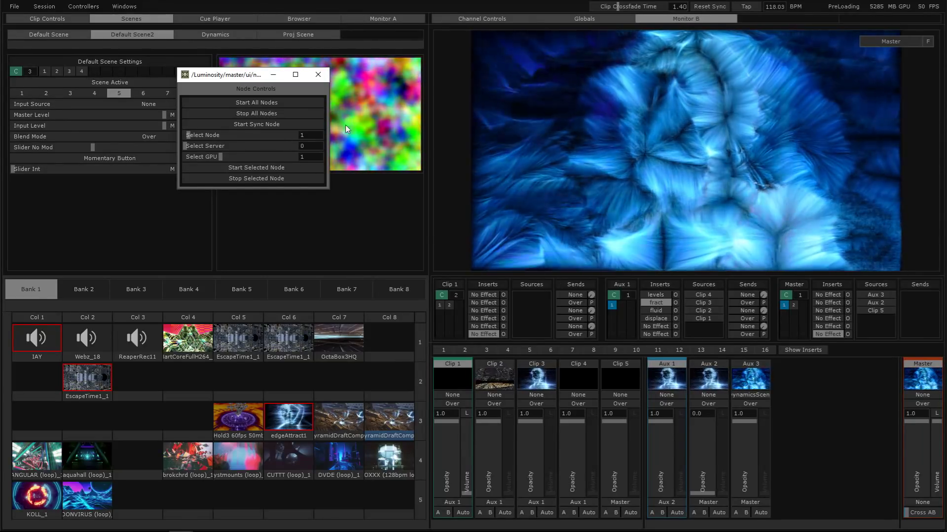
pyautogui.click(324, 79)
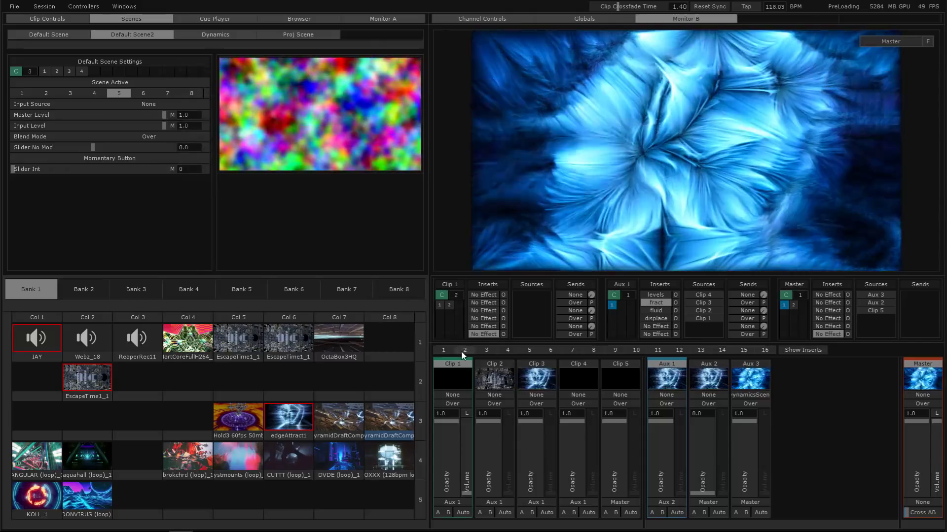
# - Lower Aux 3's opacity to 0.0 and raise Aux 2's opacity to 1.0 in the mixer
pyautogui.click(323, 414)
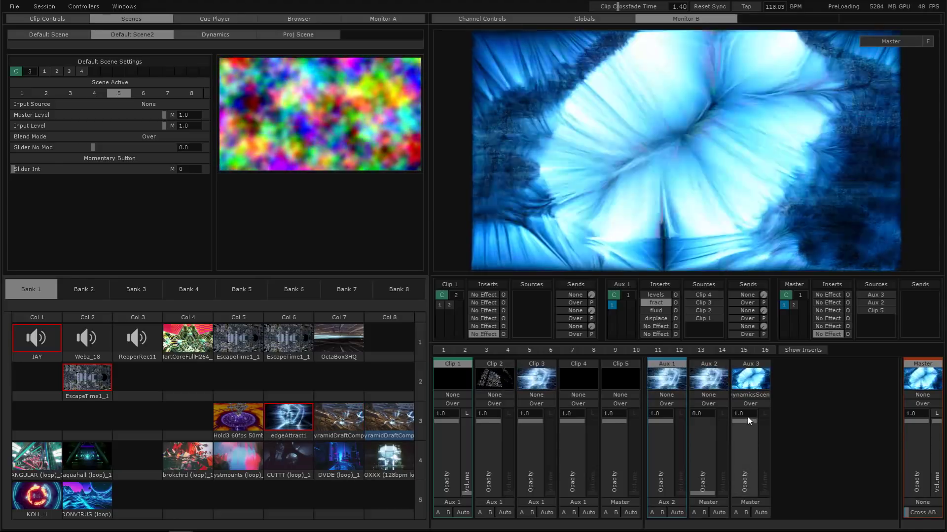
pyautogui.moveTo(747, 416); pyautogui.dragTo(697, 396)
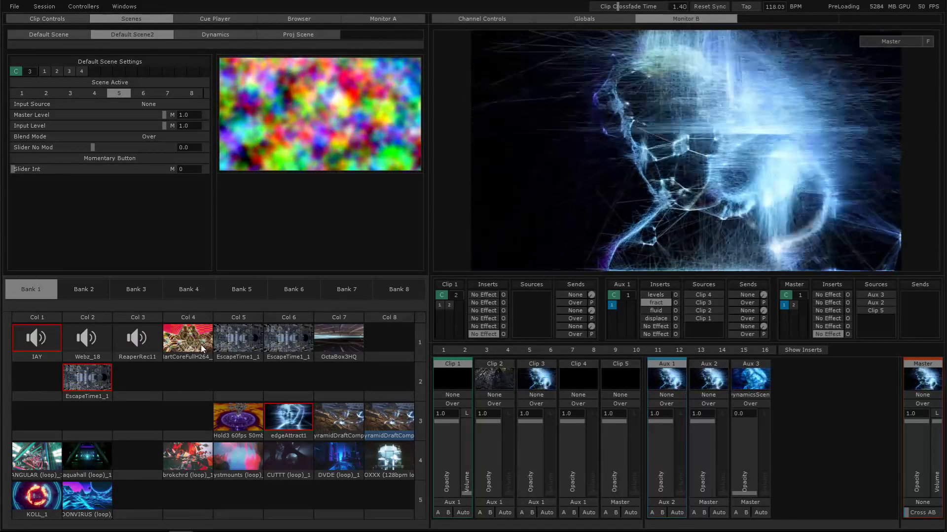
# - Launch the artCoreFullH264 clip from column 4 of the first row and raise Clip 1's volume to full
pyautogui.click(200, 345)
pyautogui.moveTo(467, 492); pyautogui.dragTo(469, 420)
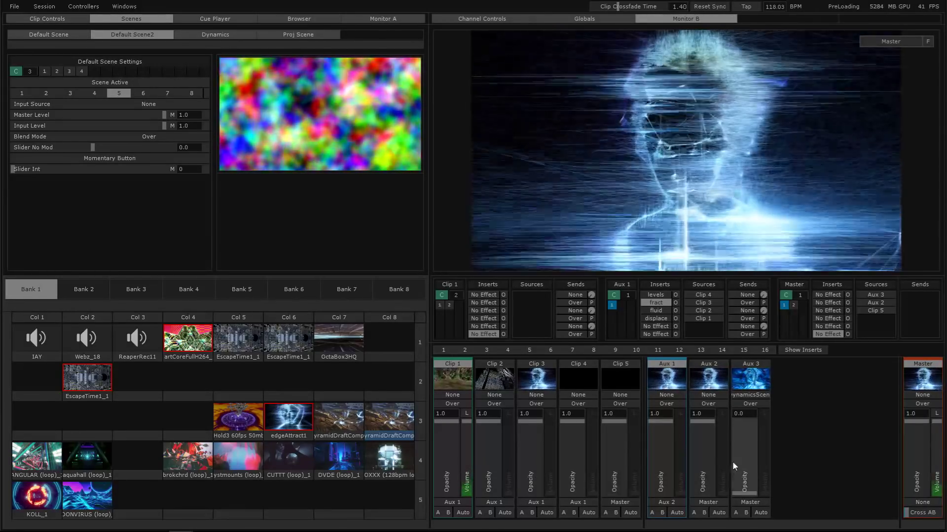
# - Lower the opacity of Aux 1, Aux 2, Clip 2 and Clip 3 to 0.0 and raise Aux 3's to 1.0
pyautogui.moveTo(743, 453); pyautogui.dragTo(738, 484)
pyautogui.moveTo(705, 443); pyautogui.dragTo(707, 493)
pyautogui.moveTo(668, 430); pyautogui.dragTo(666, 489)
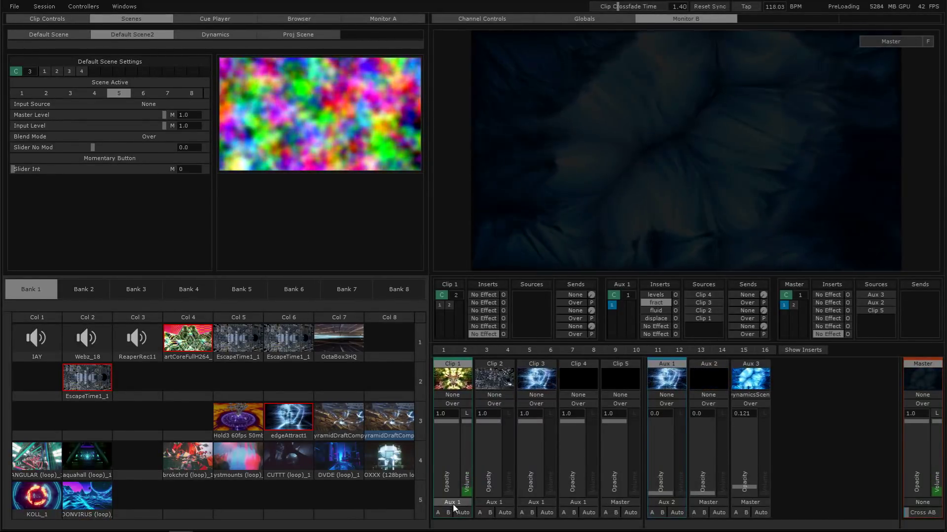
pyautogui.moveTo(542, 436); pyautogui.dragTo(529, 507)
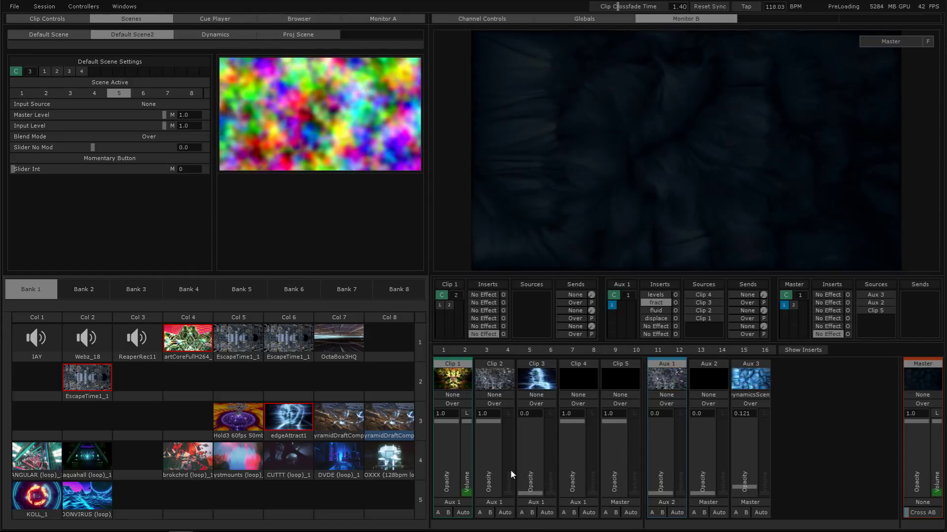
pyautogui.moveTo(496, 452); pyautogui.dragTo(493, 511)
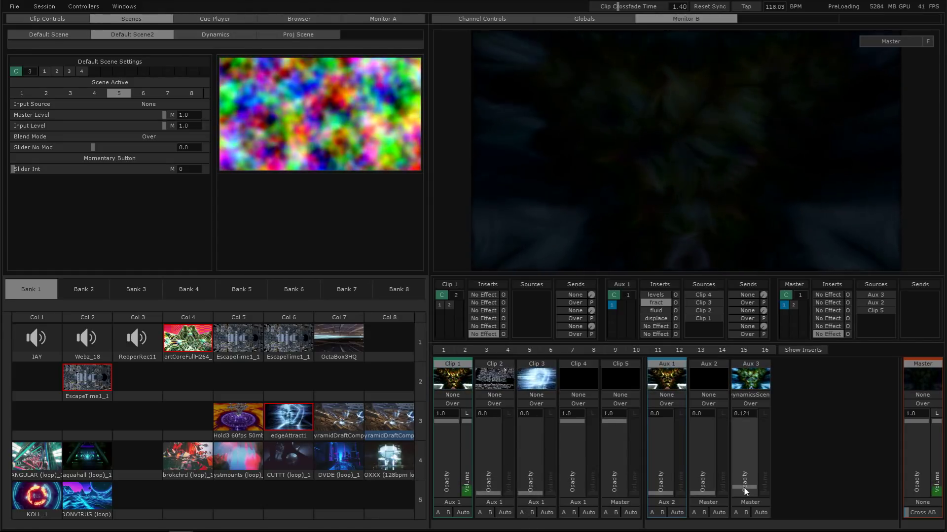
pyautogui.moveTo(746, 488); pyautogui.dragTo(744, 425)
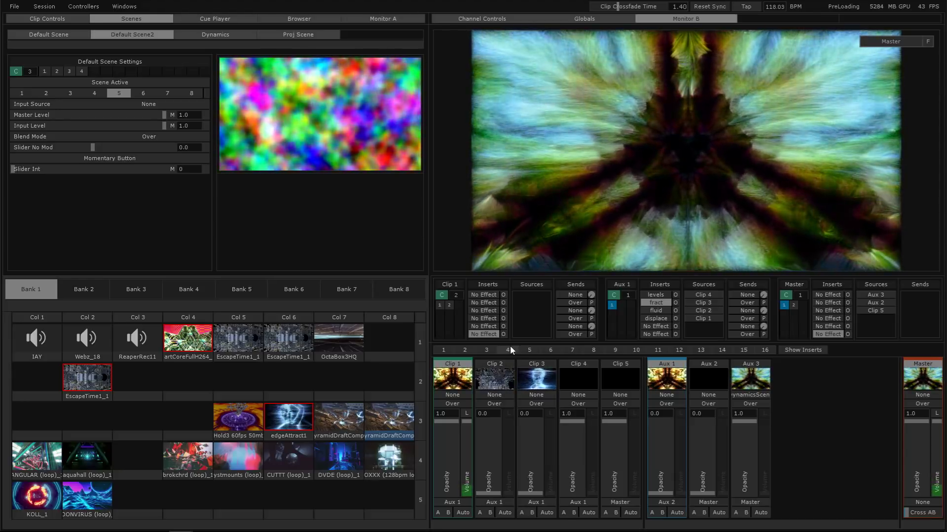
# - Select the Aux 3 channel in the mixer and show the Dynamics scene's controls
pyautogui.click(137, 339)
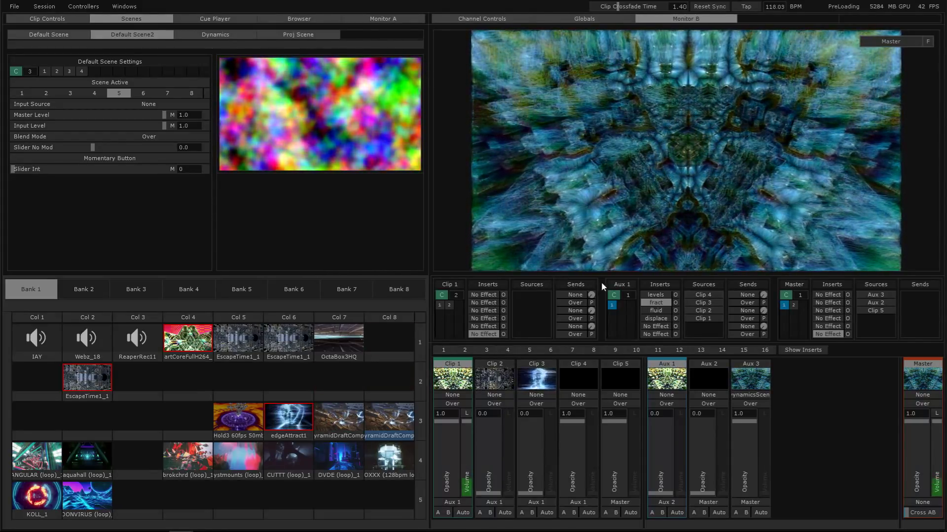
pyautogui.click(742, 365)
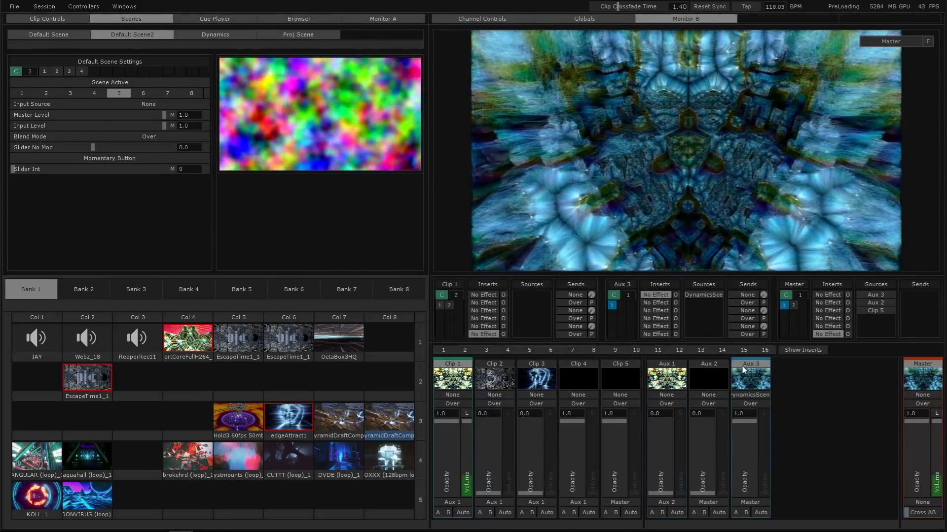
pyautogui.click(207, 33)
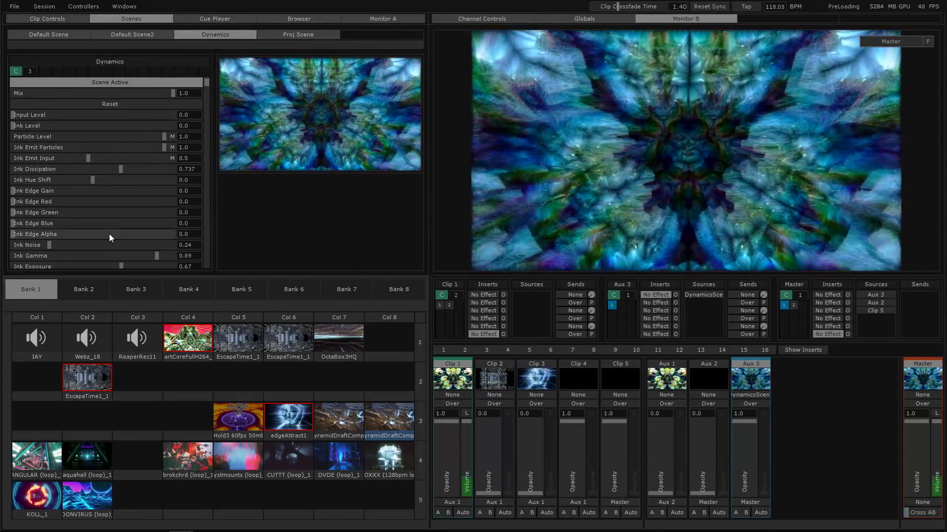
# - Open the Dynamics scene's network, examine the particles component inside the plugin's fluid node, and put the network window away
pyautogui.rightClick(109, 235)
pyautogui.click(443, 128)
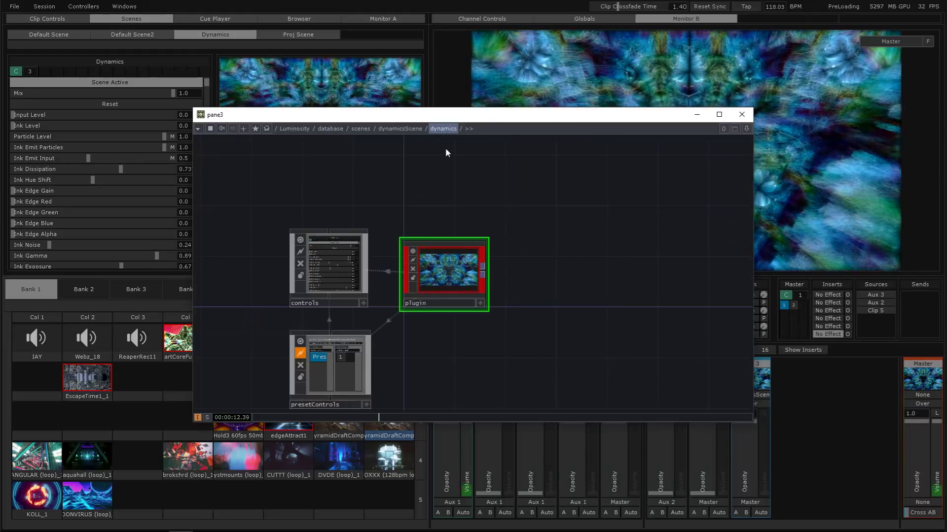
pyautogui.doubleClick(446, 258)
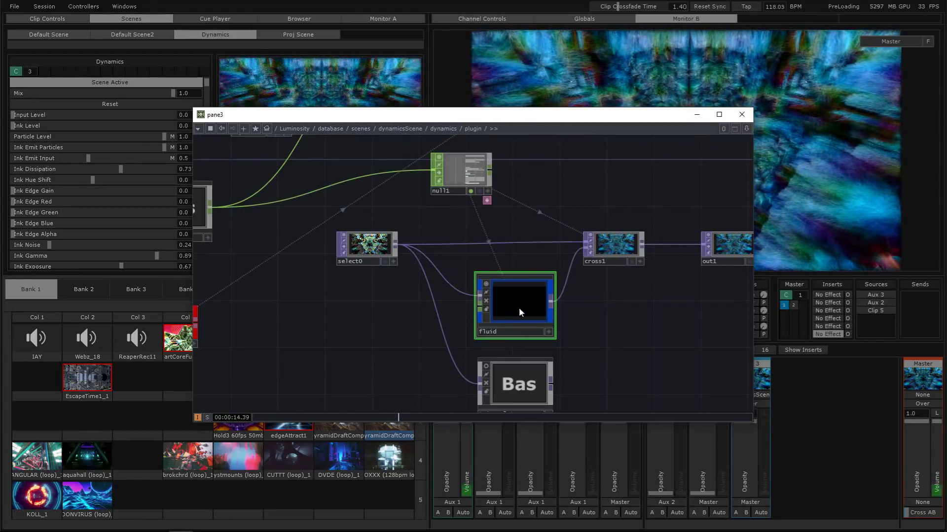
pyautogui.press('i')
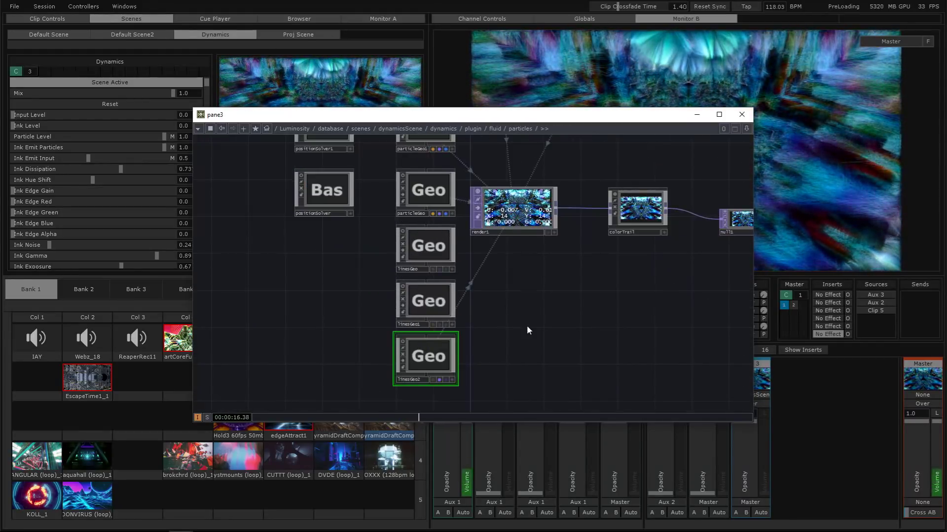
pyautogui.moveTo(523, 119); pyautogui.dragTo(351, 254)
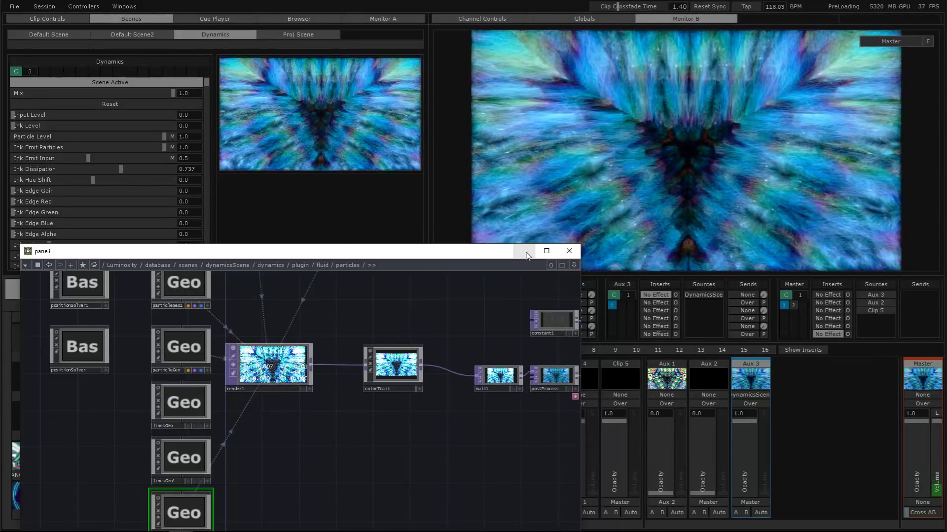
pyautogui.click(525, 252)
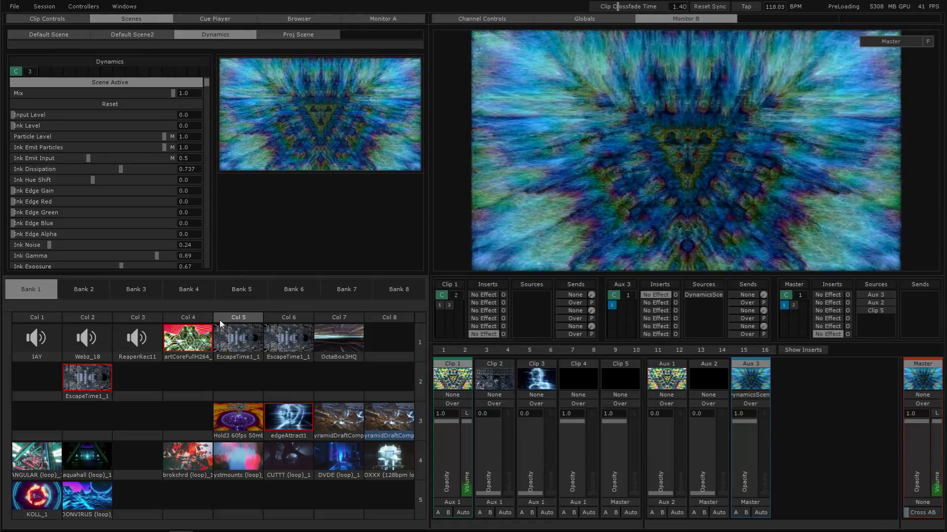
# - Launch clips along row 3, ending on PyramidDraftComp in column 8, and raise Clip 3's and Aux 1's opacity to 1.0
pyautogui.click(237, 419)
pyautogui.moveTo(530, 488); pyautogui.dragTo(543, 395)
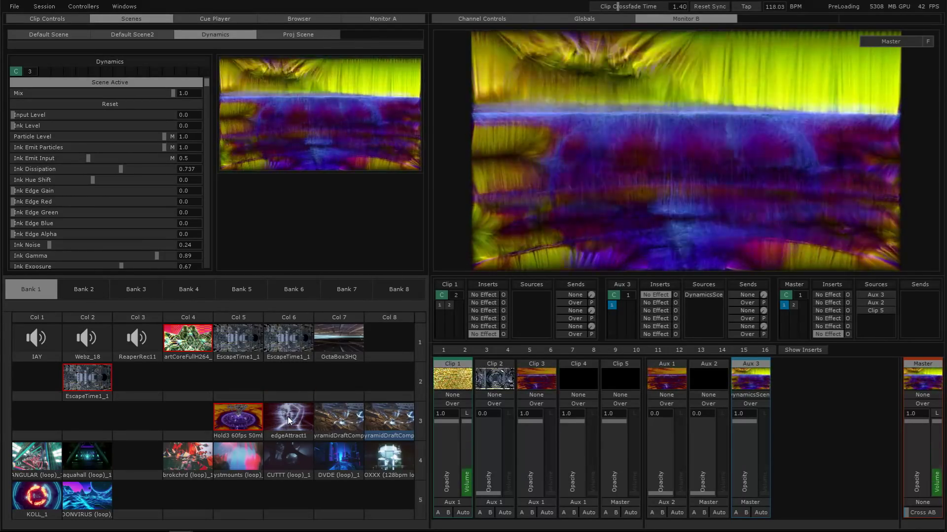
pyautogui.click(288, 417)
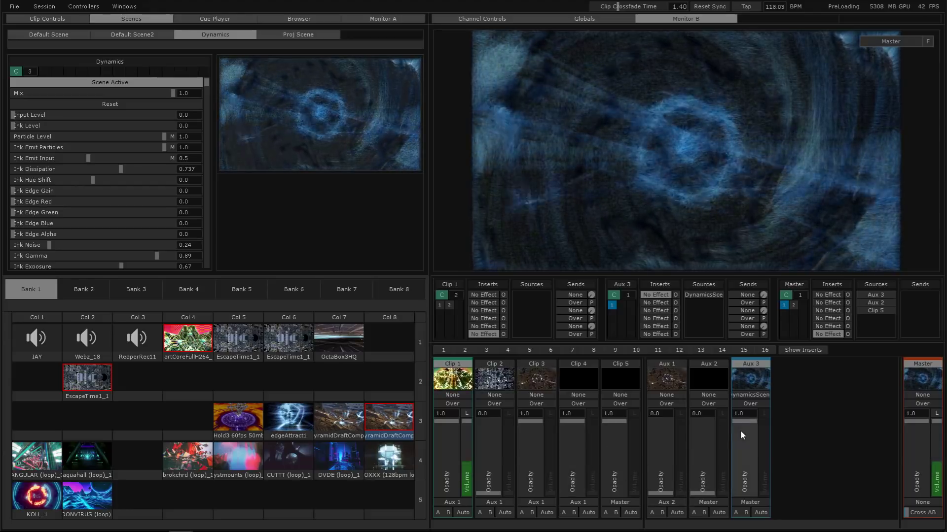
pyautogui.moveTo(661, 457); pyautogui.dragTo(658, 428)
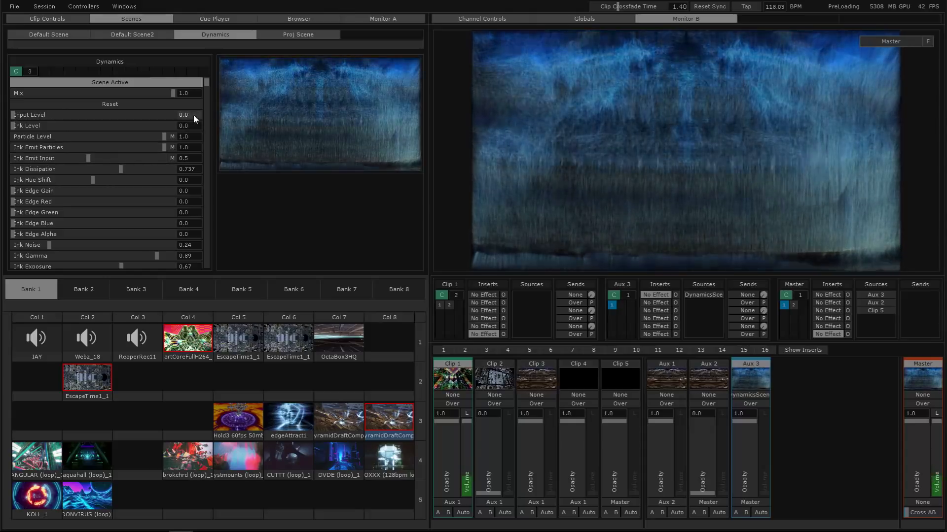
# - Set the Dynamics scene's Ink Dissipation to 0.91 and Particle Size to 0.0
pyautogui.moveTo(205, 82); pyautogui.dragTo(206, 127)
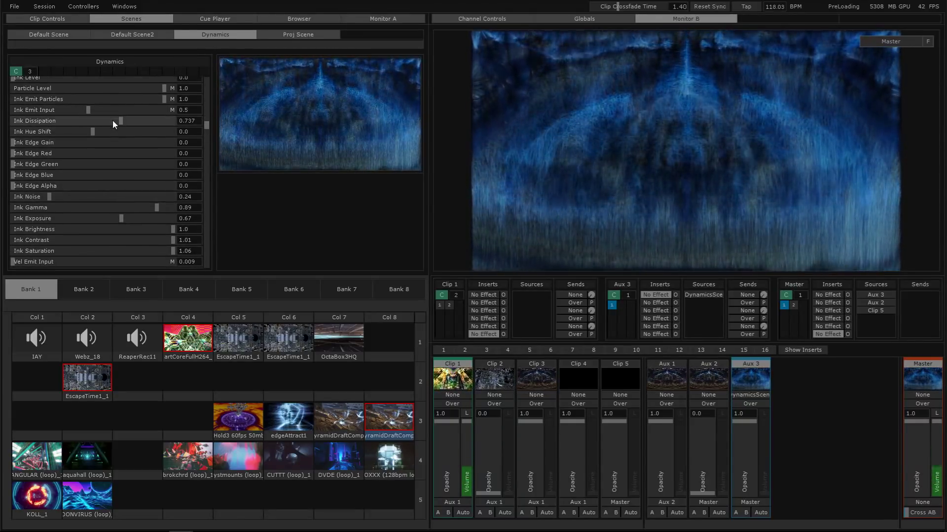
pyautogui.moveTo(113, 120); pyautogui.dragTo(147, 136)
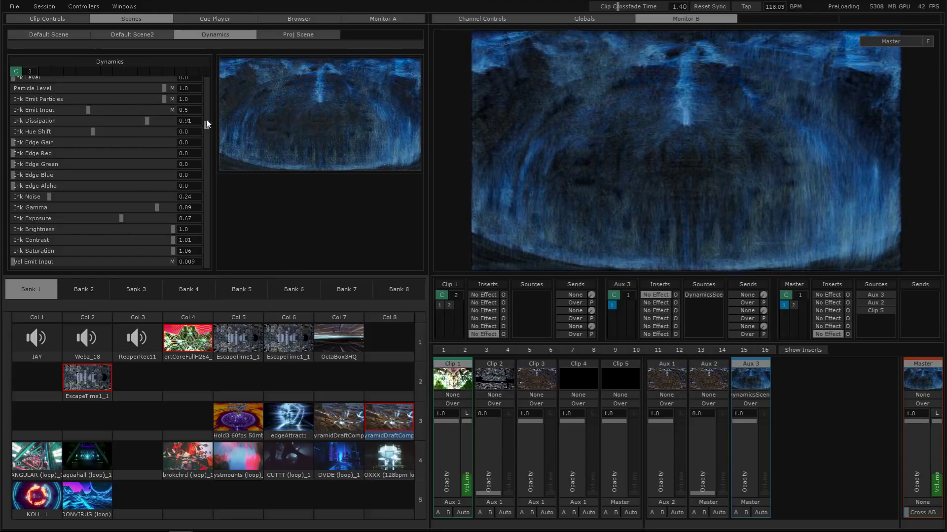
pyautogui.moveTo(206, 120); pyautogui.dragTo(206, 180)
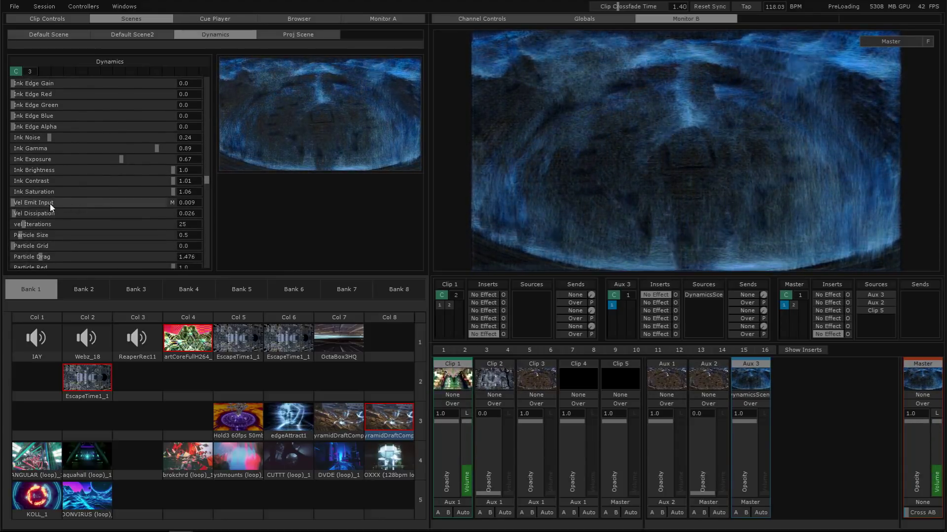
pyautogui.moveTo(20, 235)
pyautogui.mouseDown()
pyautogui.moveTo(45, 236)
pyautogui.moveTo(14, 235)
pyautogui.mouseUp()
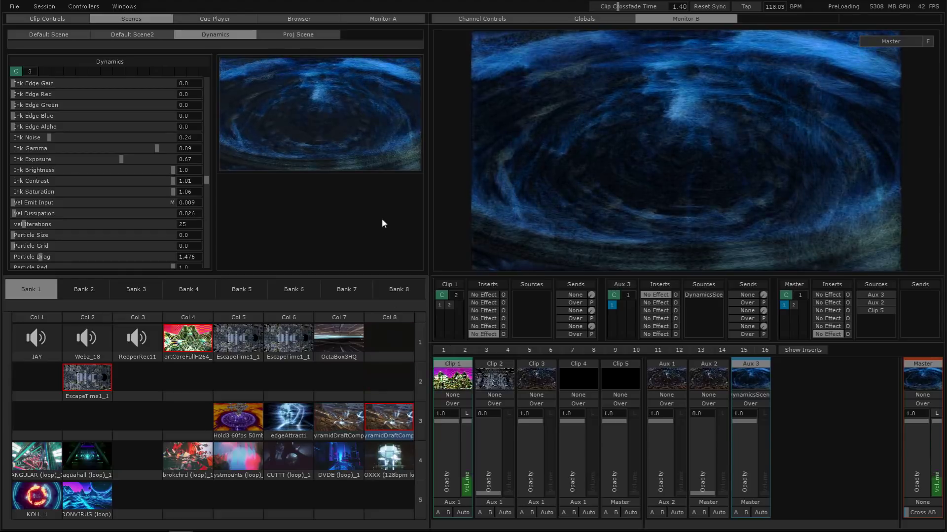
# - Turn off the linesGeo2 node's render flag in the Dynamics plugin's fluid particles network and put the network window away
pyautogui.moveTo(207, 180); pyautogui.dragTo(194, 256)
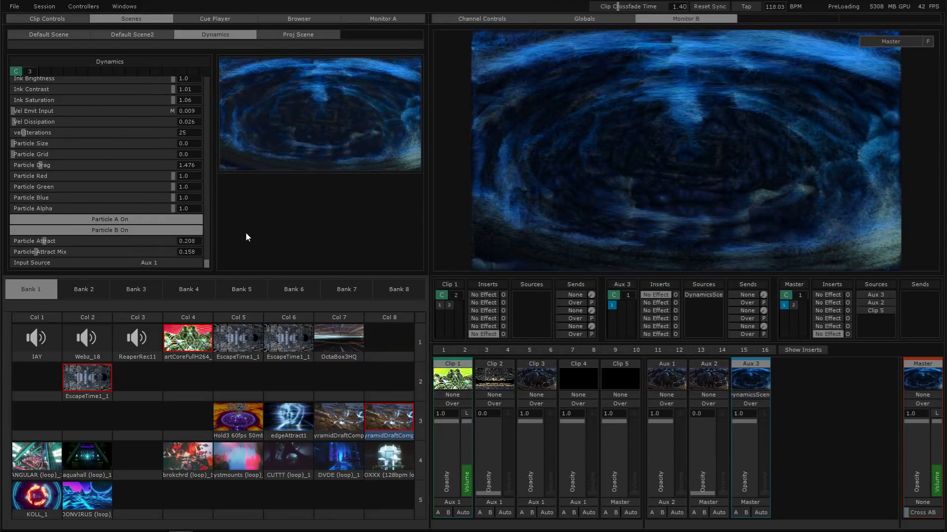
pyautogui.hotkey('alt', 'y')
pyautogui.click(360, 129)
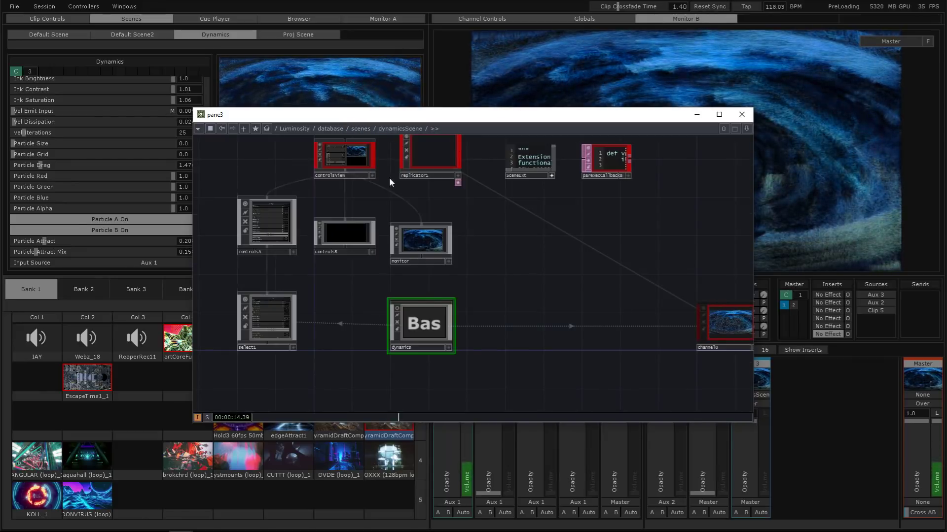
pyautogui.doubleClick(426, 338)
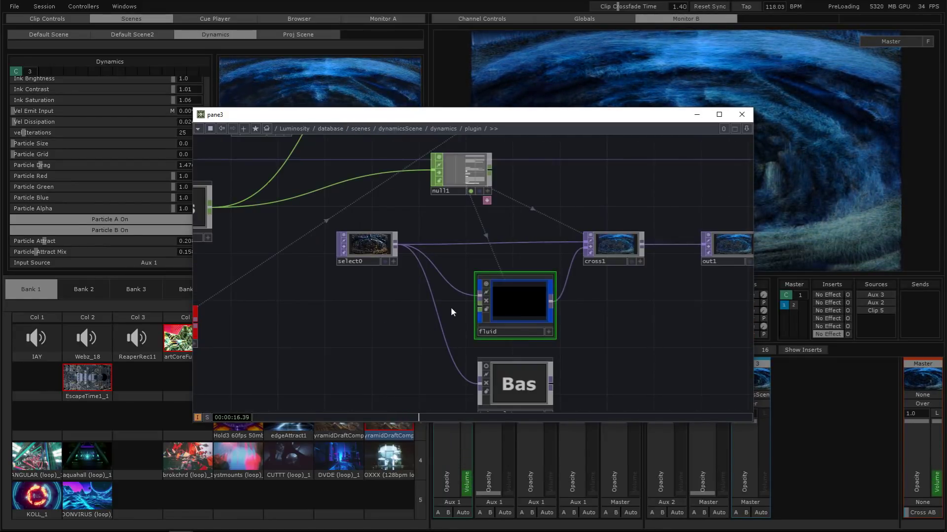
pyautogui.press('i')
pyautogui.press('i')
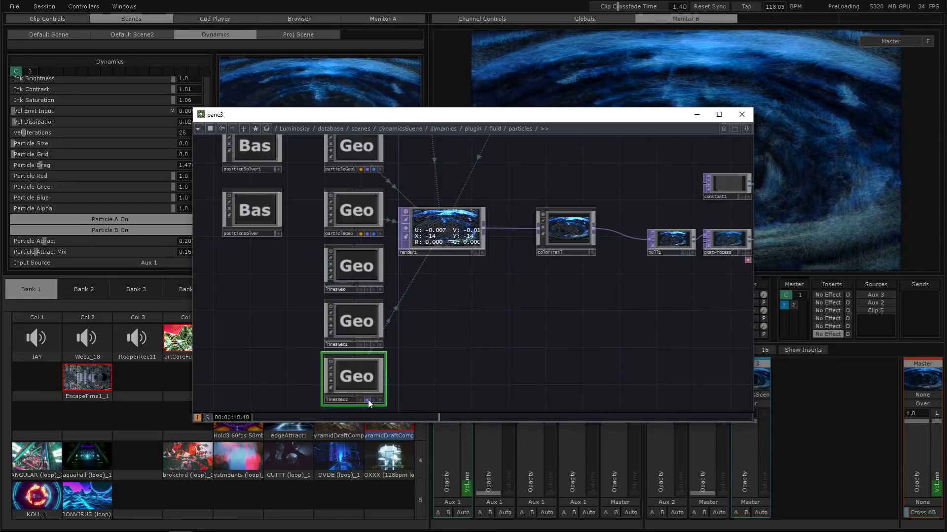
pyautogui.moveTo(388, 118); pyautogui.dragTo(426, 0)
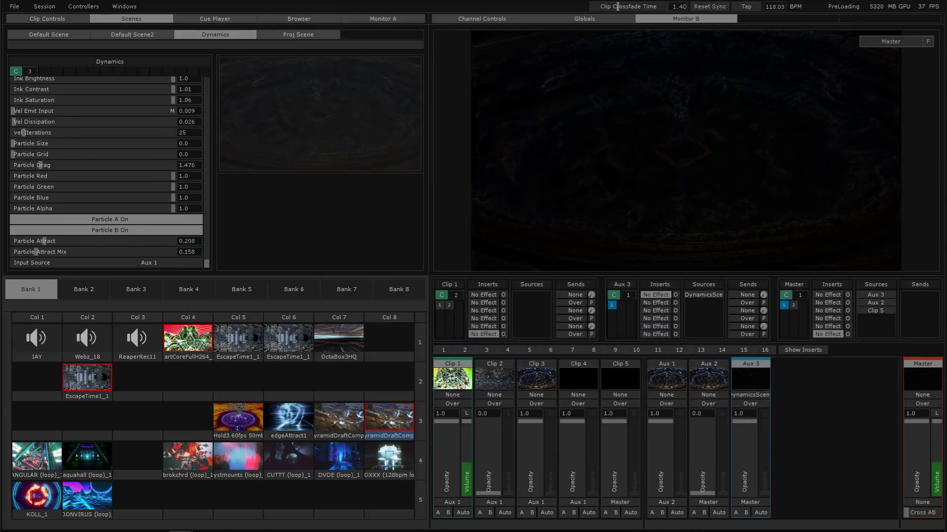
# - Set the Dynamics scene's Particle Size to 2.667 and Particle Attract Mix to 0.06
pyautogui.moveTo(206, 263)
pyautogui.mouseDown()
pyautogui.moveTo(211, 78)
pyautogui.moveTo(201, 253)
pyautogui.mouseUp()
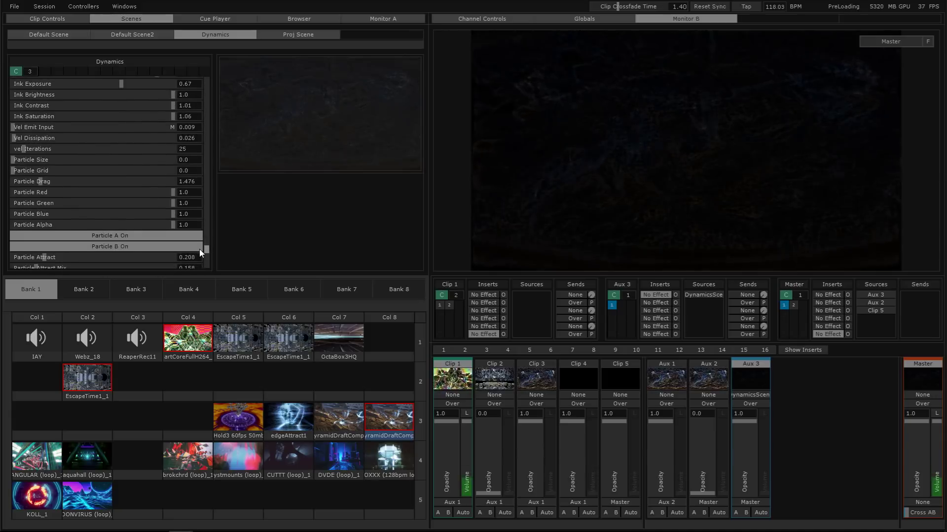
pyautogui.moveTo(22, 158); pyautogui.dragTo(65, 167)
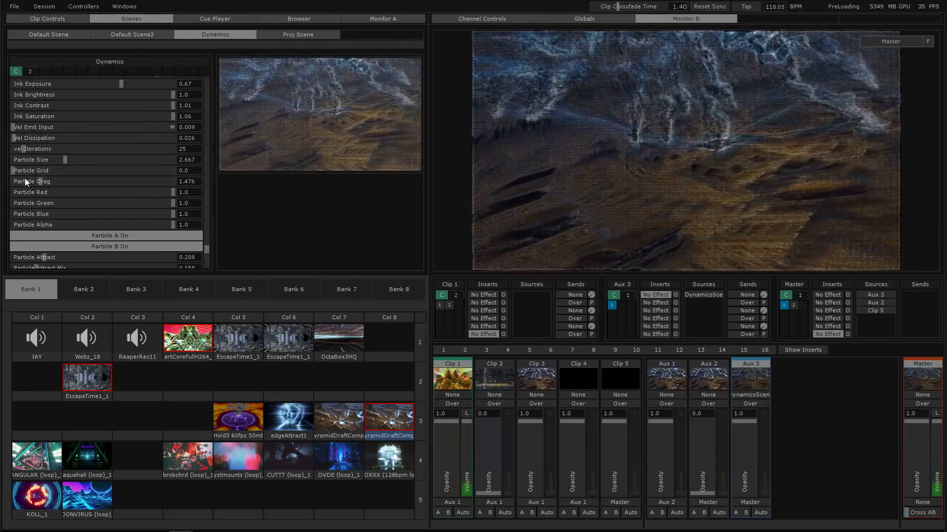
pyautogui.scroll(-1, 73, 206)
pyautogui.moveTo(36, 259); pyautogui.dragTo(21, 257)
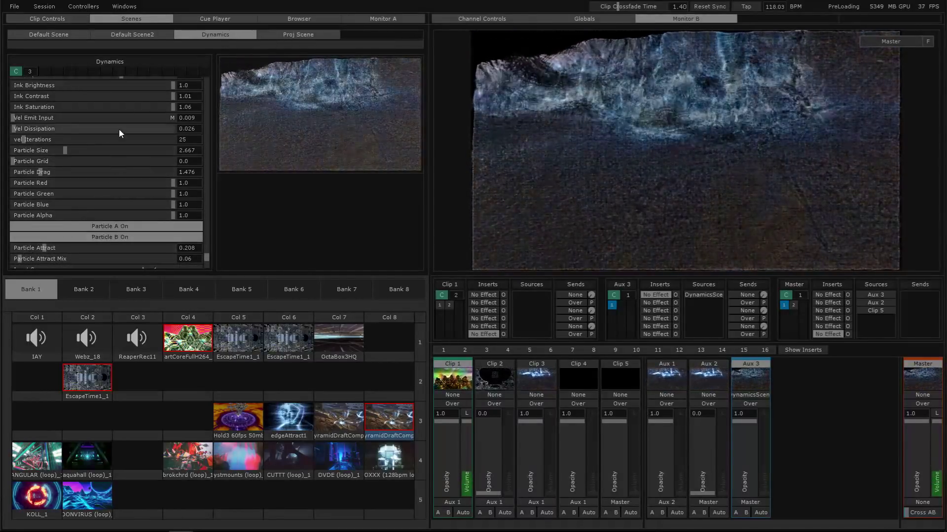
# - Set the Dynamics scene's Vel Emit Input to 0.116
pyautogui.moveTo(205, 174); pyautogui.dragTo(206, 158)
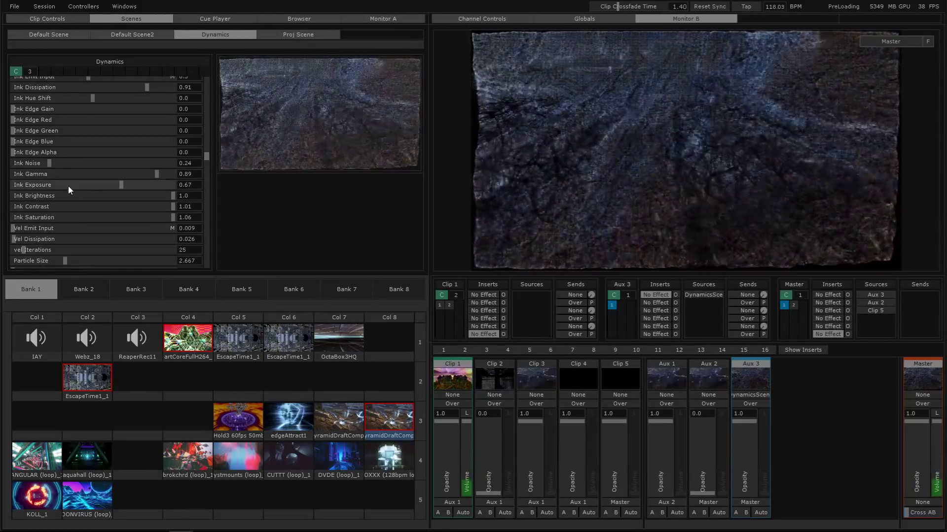
pyautogui.scroll(-3, 81, 202)
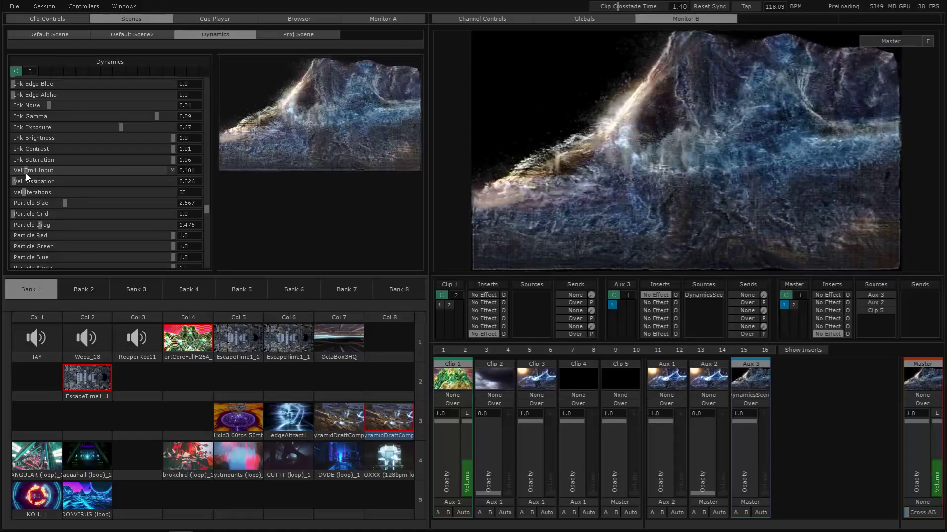
pyautogui.moveTo(27, 173); pyautogui.dragTo(28, 174)
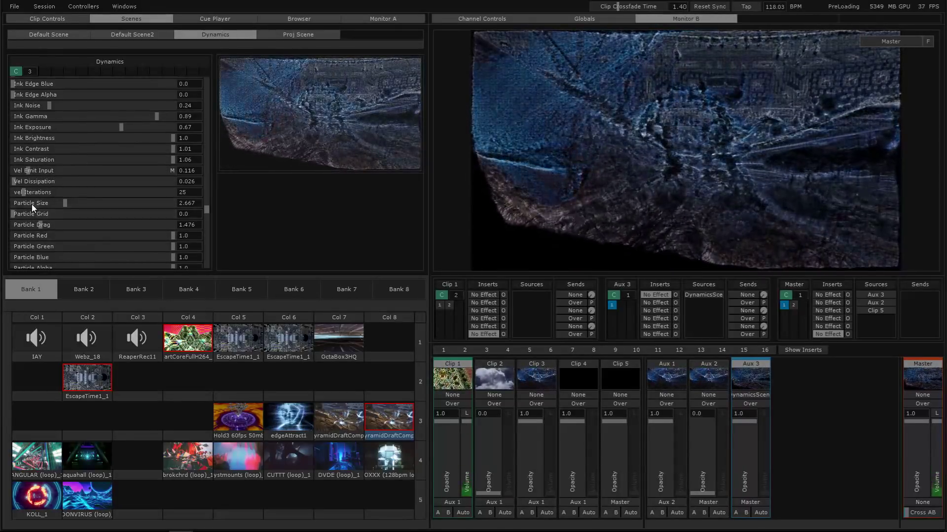
# - Turn off Particle A in the Dynamics scene, and try toggling Particle B and lowering Clip 3's opacity
pyautogui.scroll(-3, 117, 205)
pyautogui.click(105, 221)
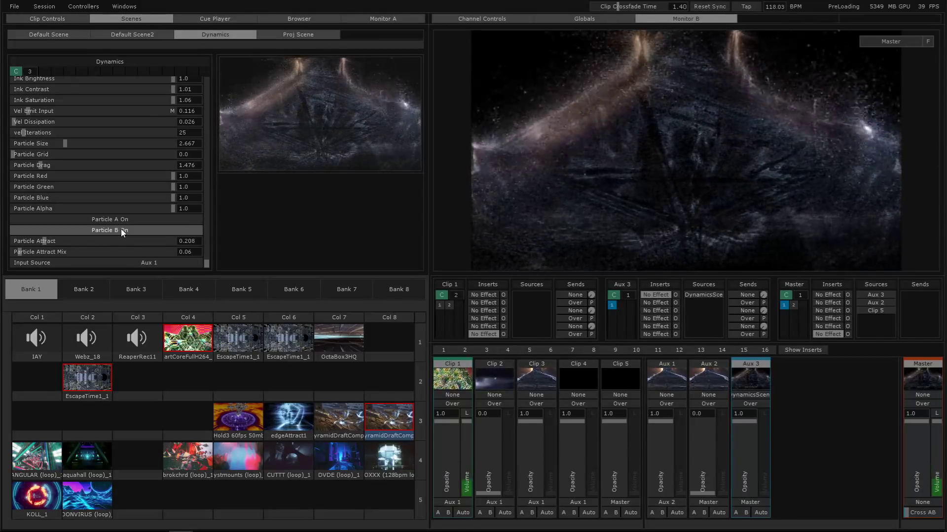
pyautogui.click(121, 233)
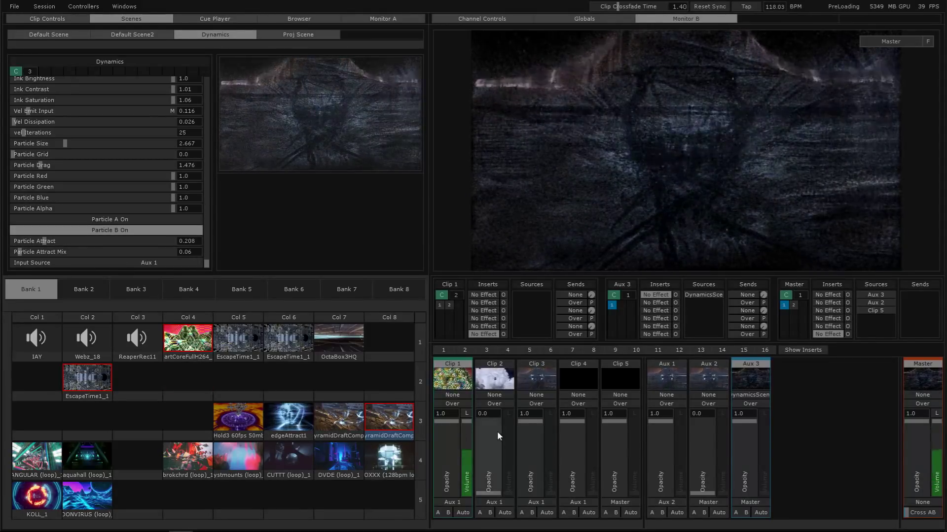
pyautogui.moveTo(536, 437); pyautogui.dragTo(529, 495)
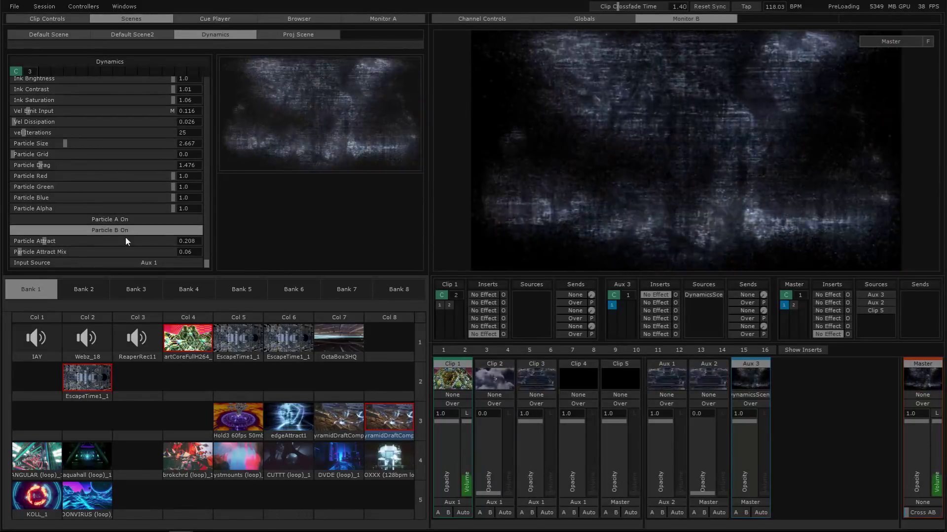
pyautogui.scroll(3, 116, 212)
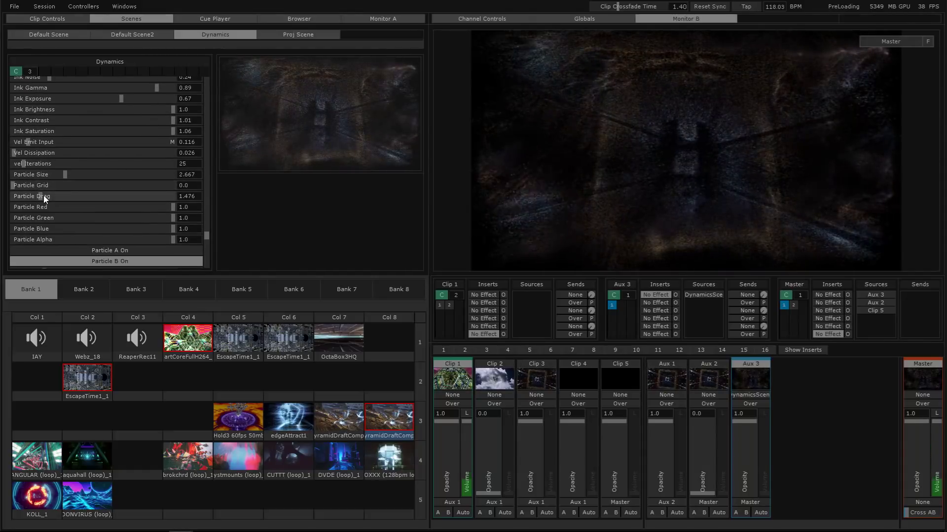
# - Set the Dynamics scene's Vel Dissipation to 0.144 and Particle Drag to 2.0
pyautogui.moveTo(43, 196)
pyautogui.mouseDown()
pyautogui.moveTo(34, 195)
pyautogui.moveTo(45, 192)
pyautogui.mouseUp()
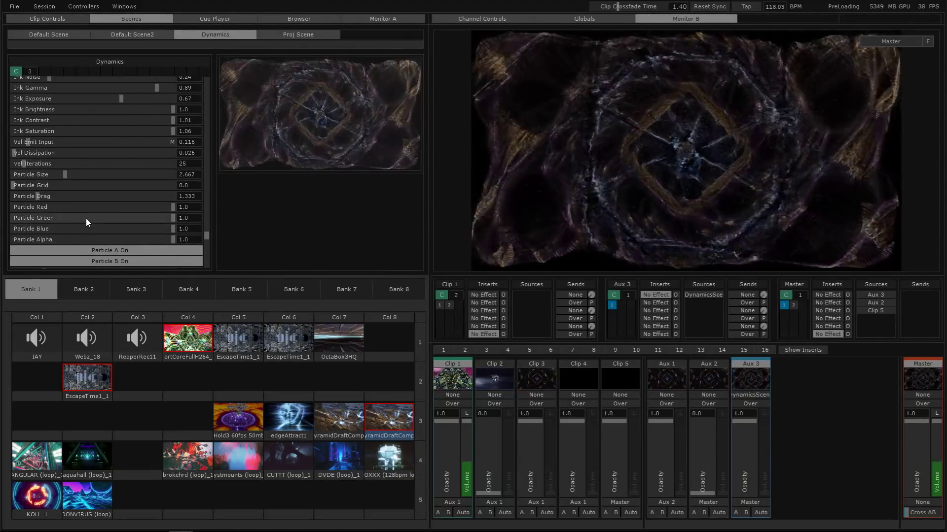
pyautogui.moveTo(19, 153)
pyautogui.mouseDown()
pyautogui.moveTo(40, 162)
pyautogui.moveTo(31, 161)
pyautogui.mouseUp()
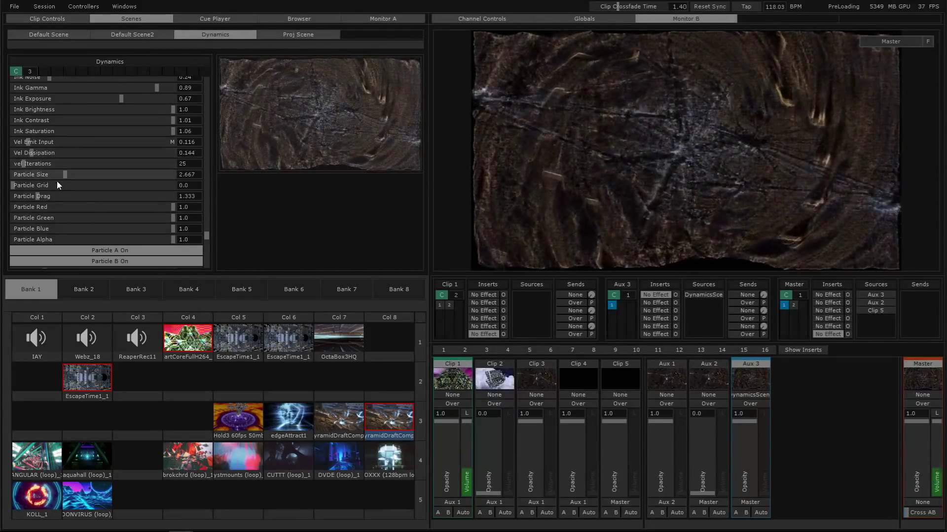
pyautogui.moveTo(40, 199); pyautogui.dragTo(50, 199)
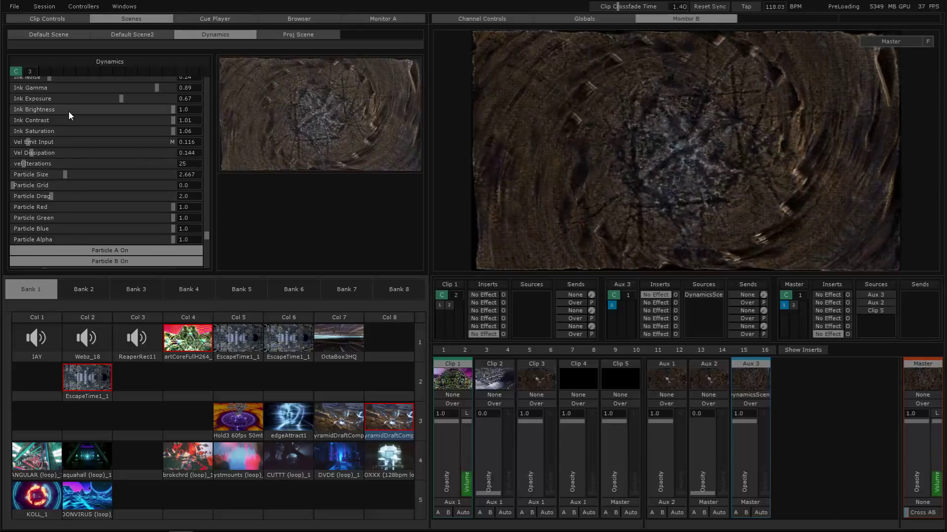
# - Set the Dynamics scene's Ink Level to 0.503
pyautogui.scroll(3, 73, 143)
pyautogui.scroll(1, 72, 125)
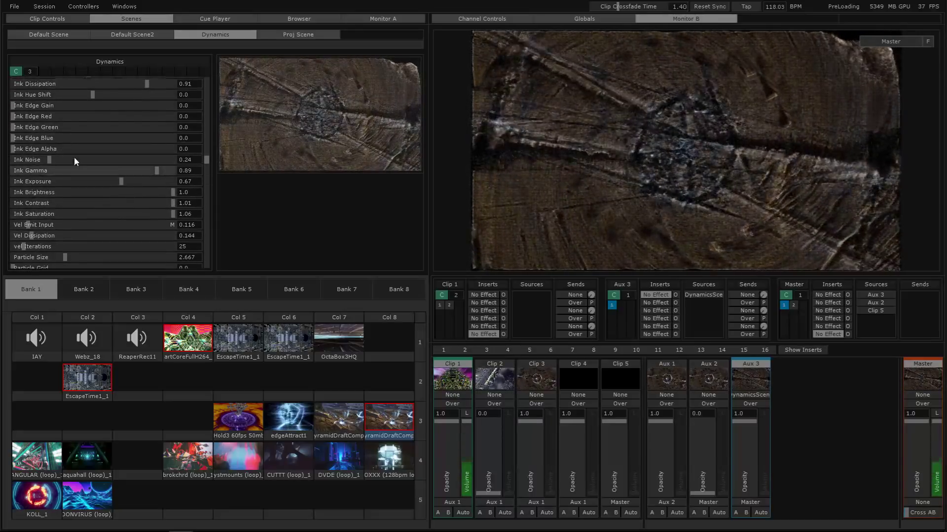
pyautogui.scroll(2, 74, 156)
pyautogui.moveTo(28, 91); pyautogui.dragTo(100, 114)
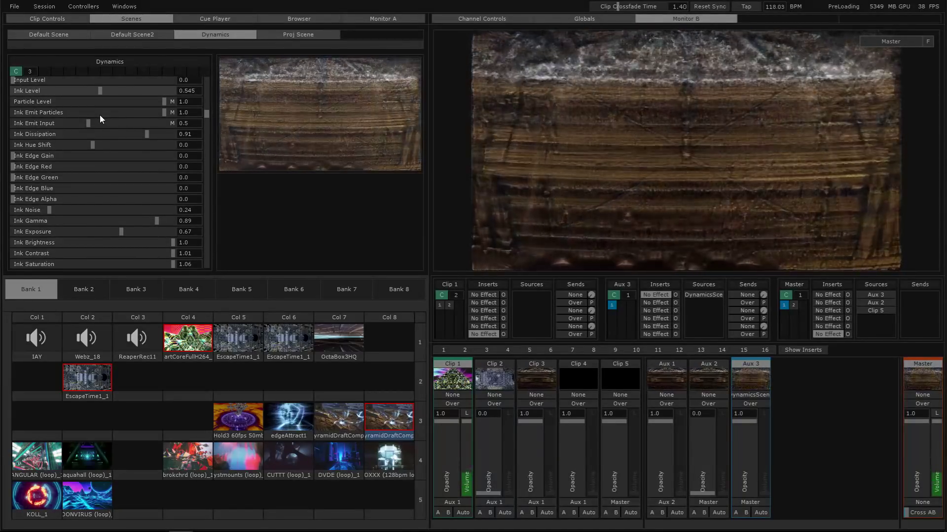
pyautogui.moveTo(100, 114); pyautogui.dragTo(94, 114)
# - Launch the row 3 clips in columns 7 and 5 of Bank 1, ending with edgeAttract1 in column 6
pyautogui.click(345, 419)
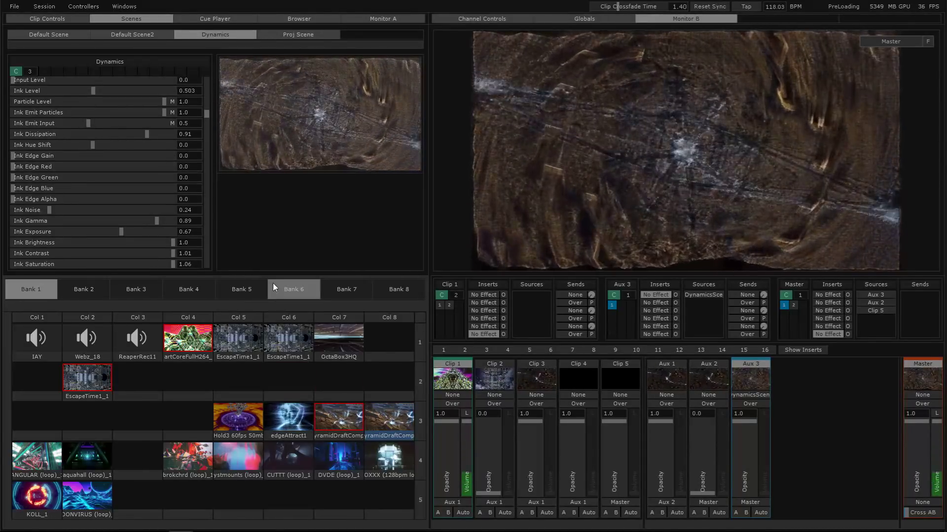
pyautogui.click(253, 417)
pyautogui.click(286, 418)
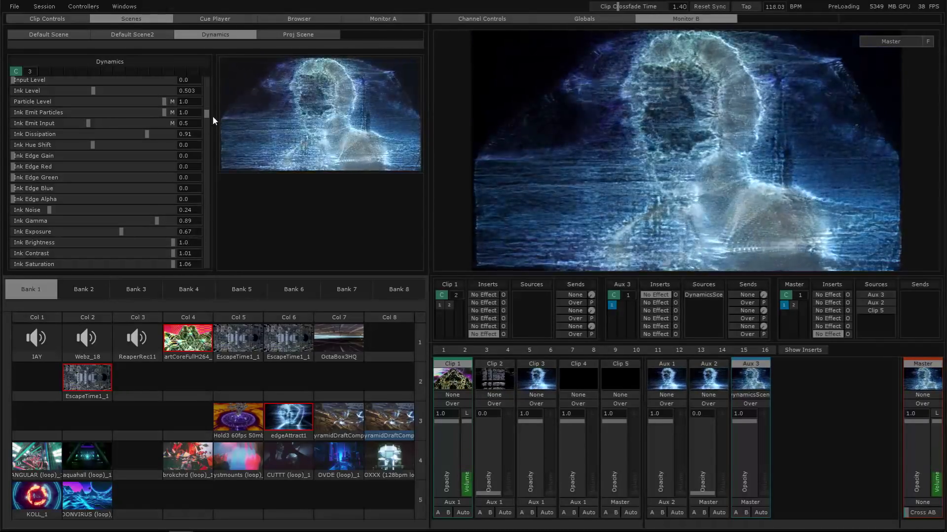
# - Lower Clip 3's opacity to 0.0 and trigger the empty column 8 slot in row 1 to clear Clip 1
pyautogui.moveTo(207, 116); pyautogui.dragTo(205, 235)
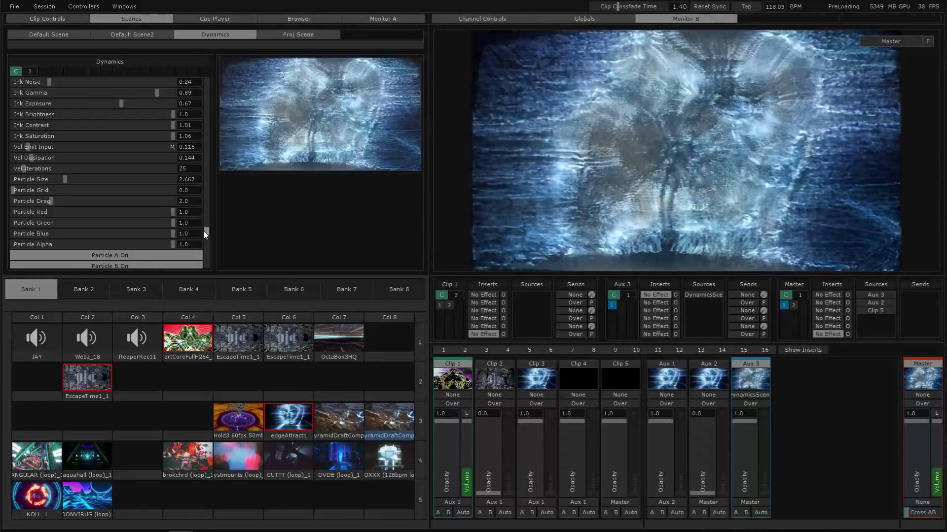
pyautogui.moveTo(203, 232); pyautogui.dragTo(200, 291)
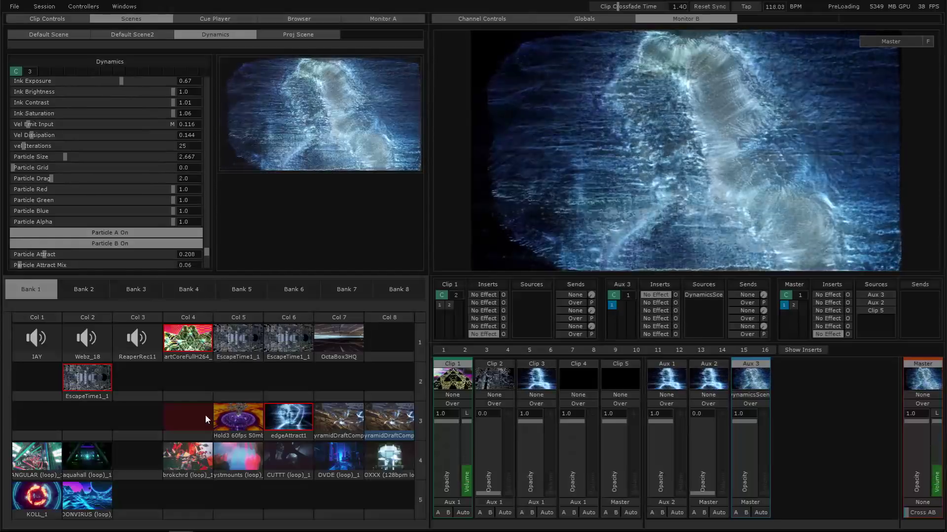
pyautogui.moveTo(529, 440); pyautogui.dragTo(532, 531)
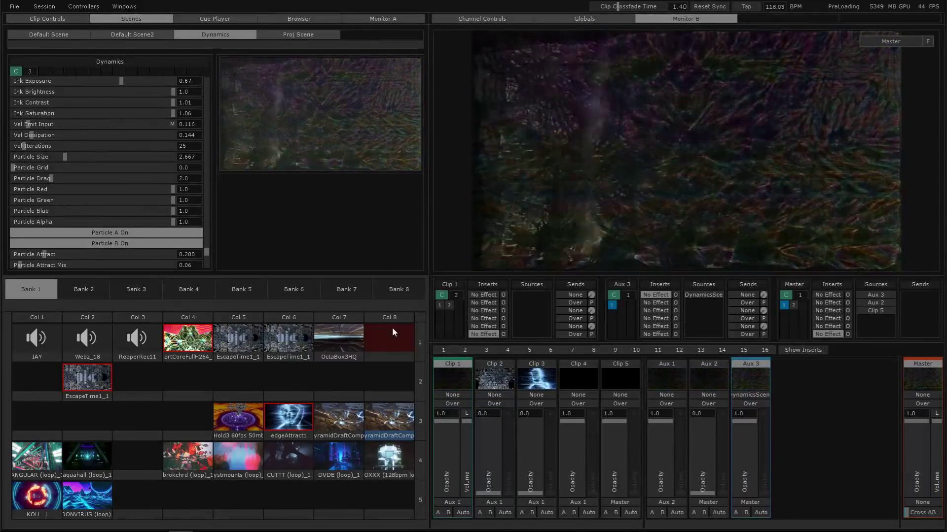
pyautogui.click(392, 328)
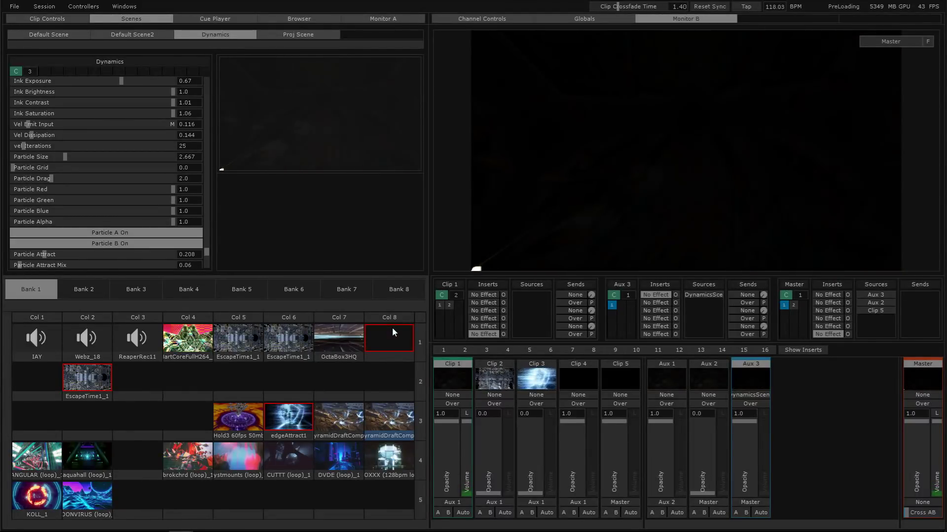